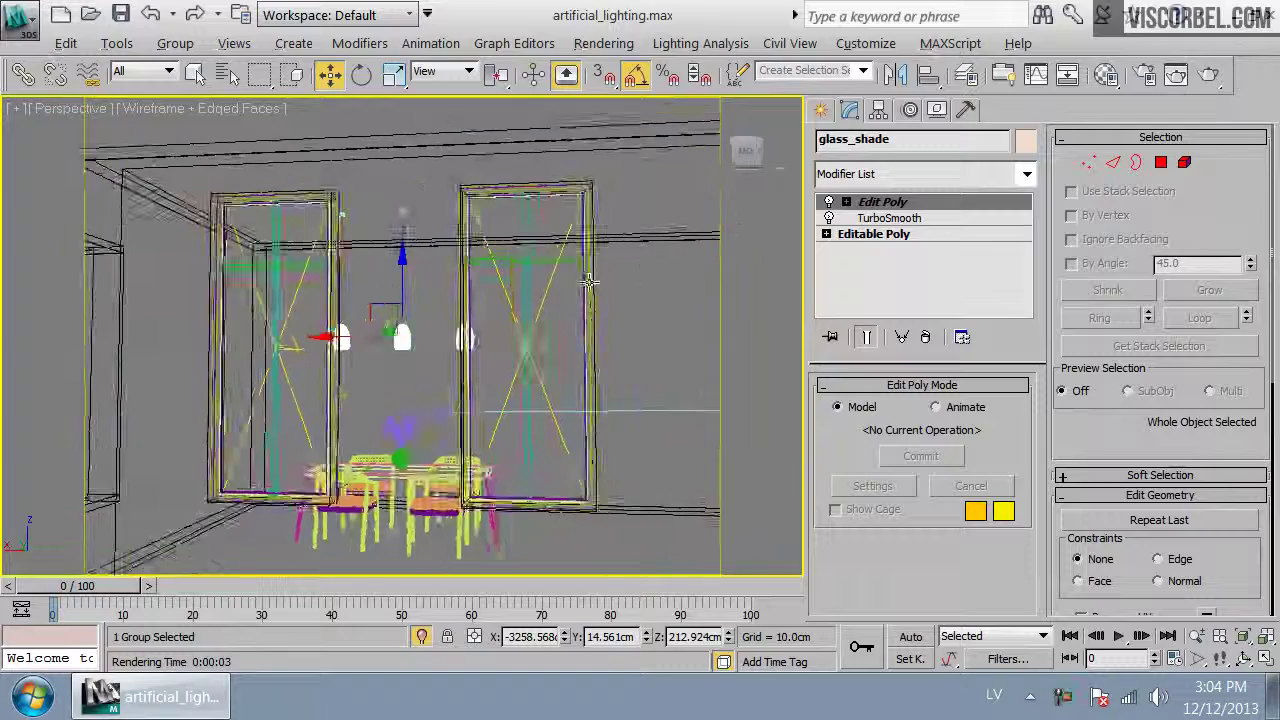
In the top view, locate the cam_pendant camera by name and select all objects of its room to frame them
{"action": "left_click", "coordinate": [625, 403]}
{"action": "scroll", "coordinate": [484, 427], "scroll_direction": "down", "scroll_amount": 5}
{"action": "middle_click_drag", "start_coordinate": [543, 389], "coordinate": [559, 392], "text": "alt"}
{"action": "key", "text": "t"}
{"action": "scroll", "coordinate": [470, 391], "scroll_direction": "down", "scroll_amount": 10}
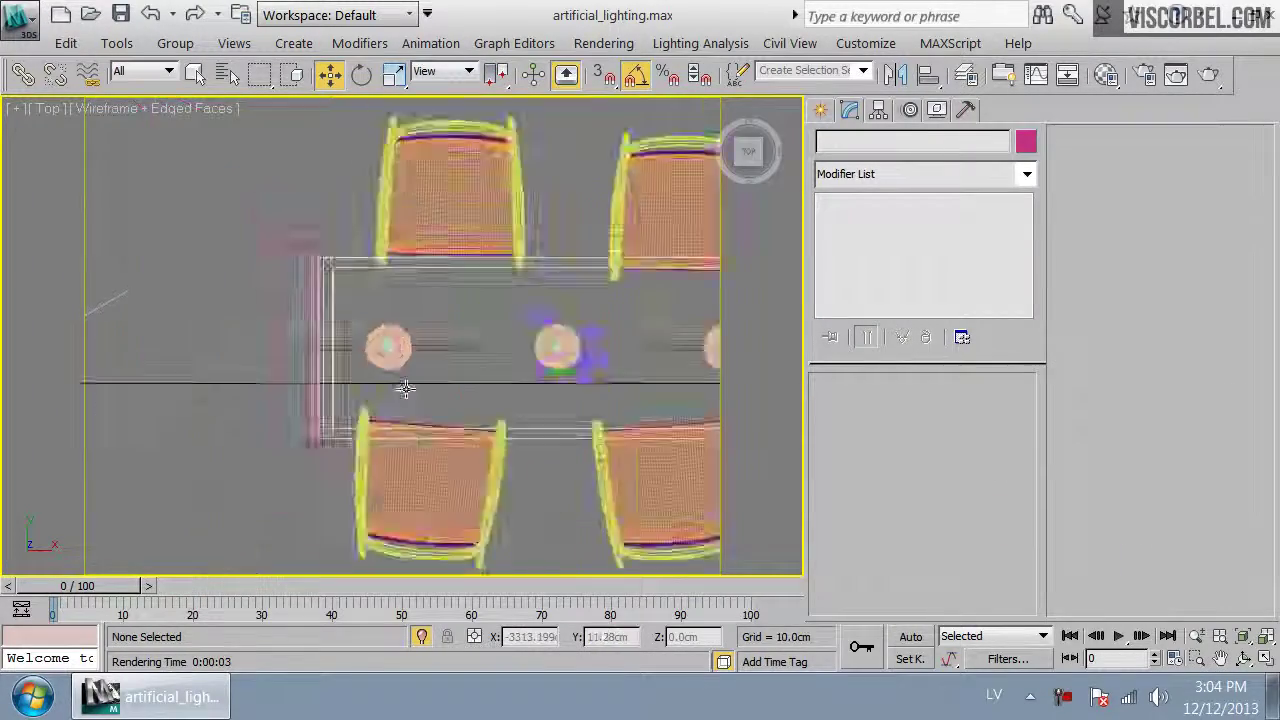
{"action": "middle_click_drag", "start_coordinate": [363, 353], "coordinate": [462, 386]}
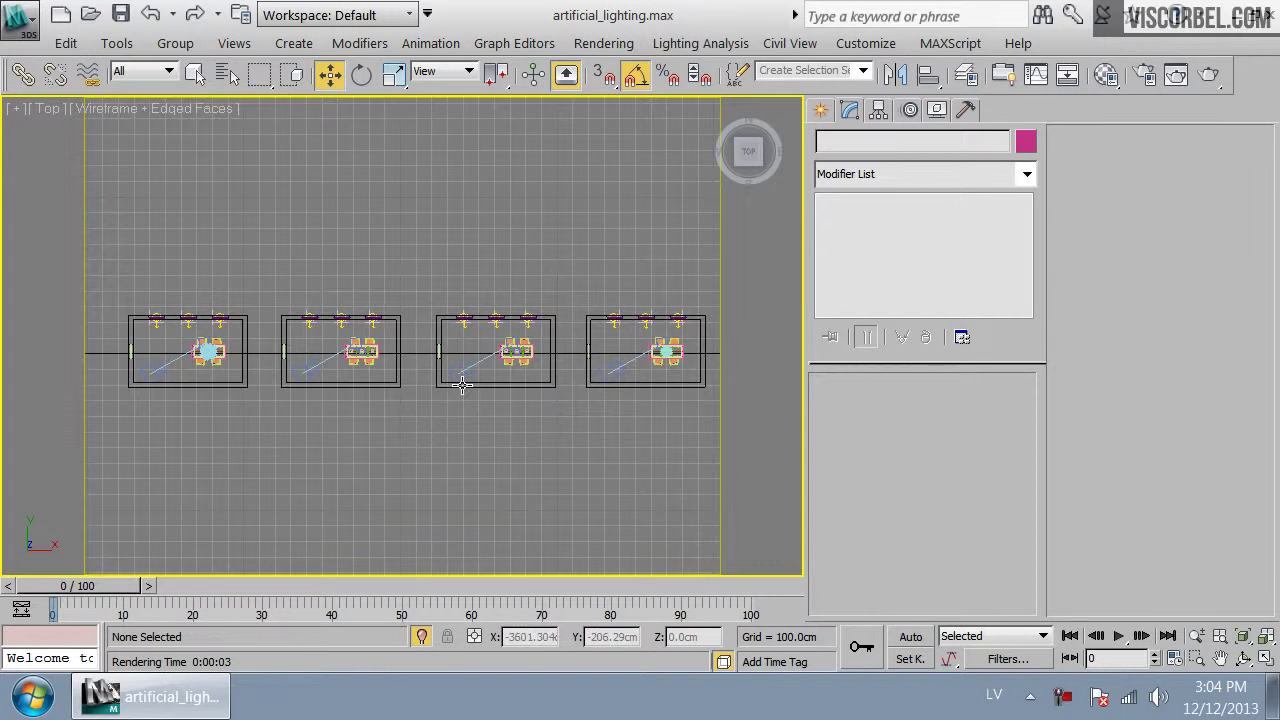
{"action": "left_click", "coordinate": [227, 73]}
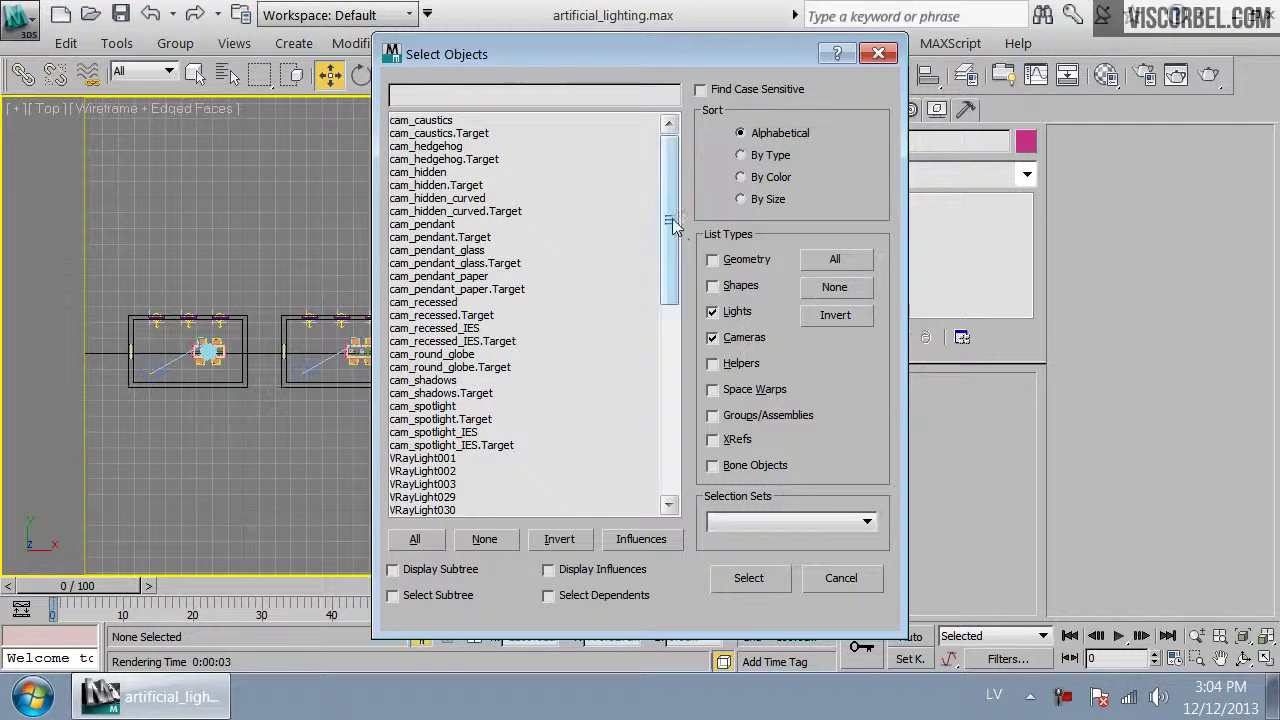
{"action": "double_click", "coordinate": [422, 224]}
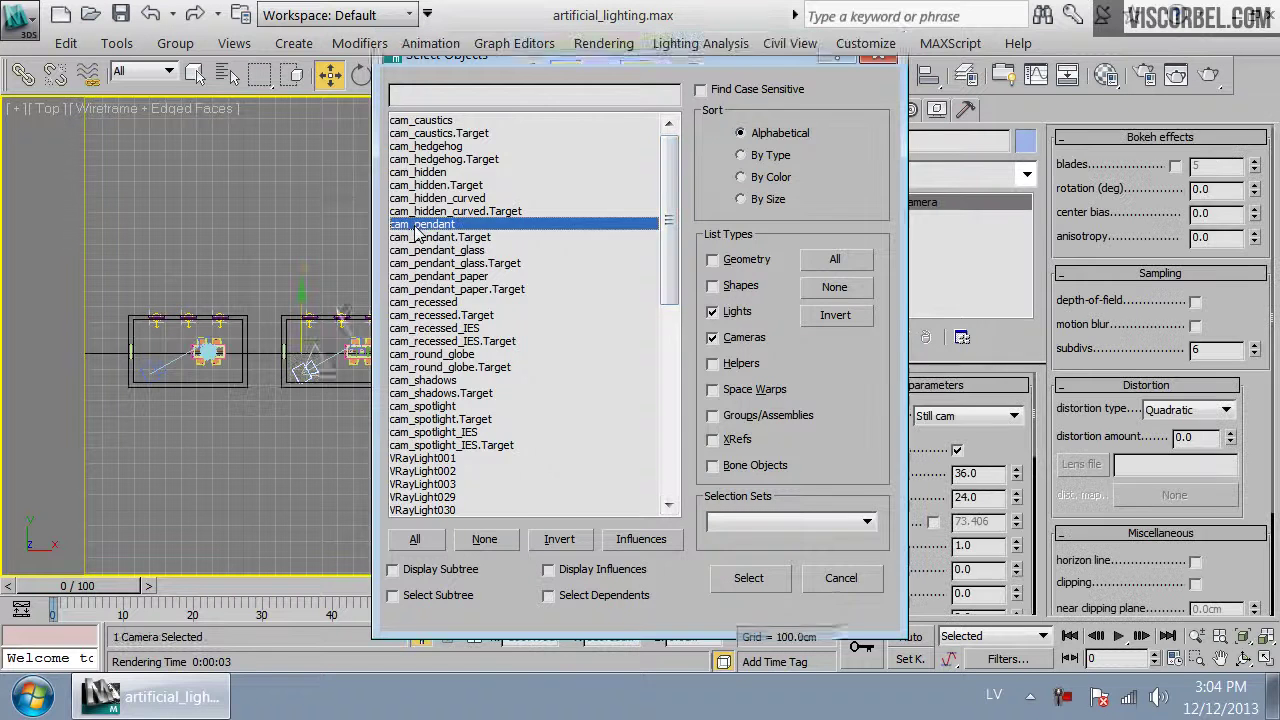
{"action": "left_click_drag", "start_coordinate": [407, 287], "coordinate": [269, 421]}
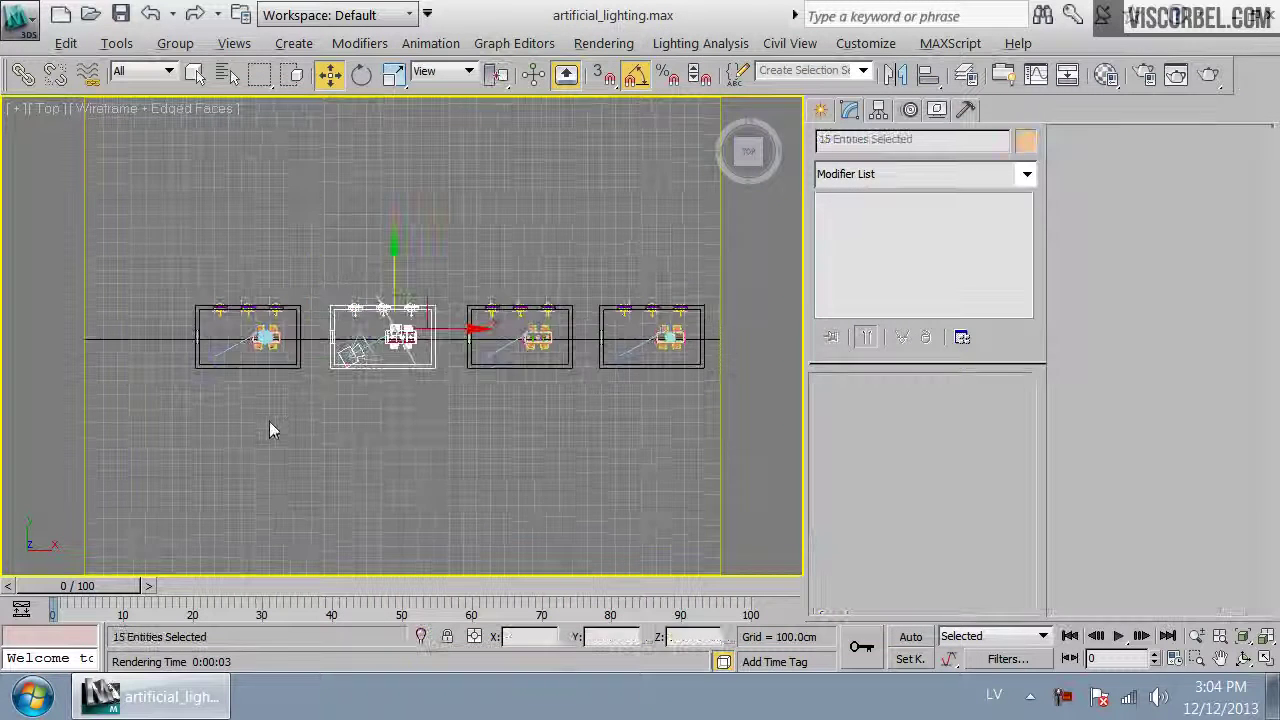
{"action": "key", "text": "z"}
Examine one pendant lamp up close in a shaded perspective view
{"action": "left_click", "coordinate": [466, 480]}
{"action": "left_click", "coordinate": [456, 373]}
{"action": "key", "text": "p"}
{"action": "key", "text": "z"}
{"action": "key", "text": "F3"}
{"action": "mouse_move", "coordinate": [473, 496]}
{"action": "middle_mouse_down", "text": "alt"}
{"action": "mouse_move", "coordinate": [511, 314]}
{"action": "mouse_move", "coordinate": [508, 264]}
{"action": "mouse_move", "coordinate": [543, 368]}
{"action": "mouse_move", "coordinate": [605, 377]}
{"action": "mouse_move", "coordinate": [550, 400]}
{"action": "mouse_move", "coordinate": [534, 289]}
{"action": "mouse_move", "coordinate": [523, 346]}
{"action": "middle_mouse_up", "text": "alt"}
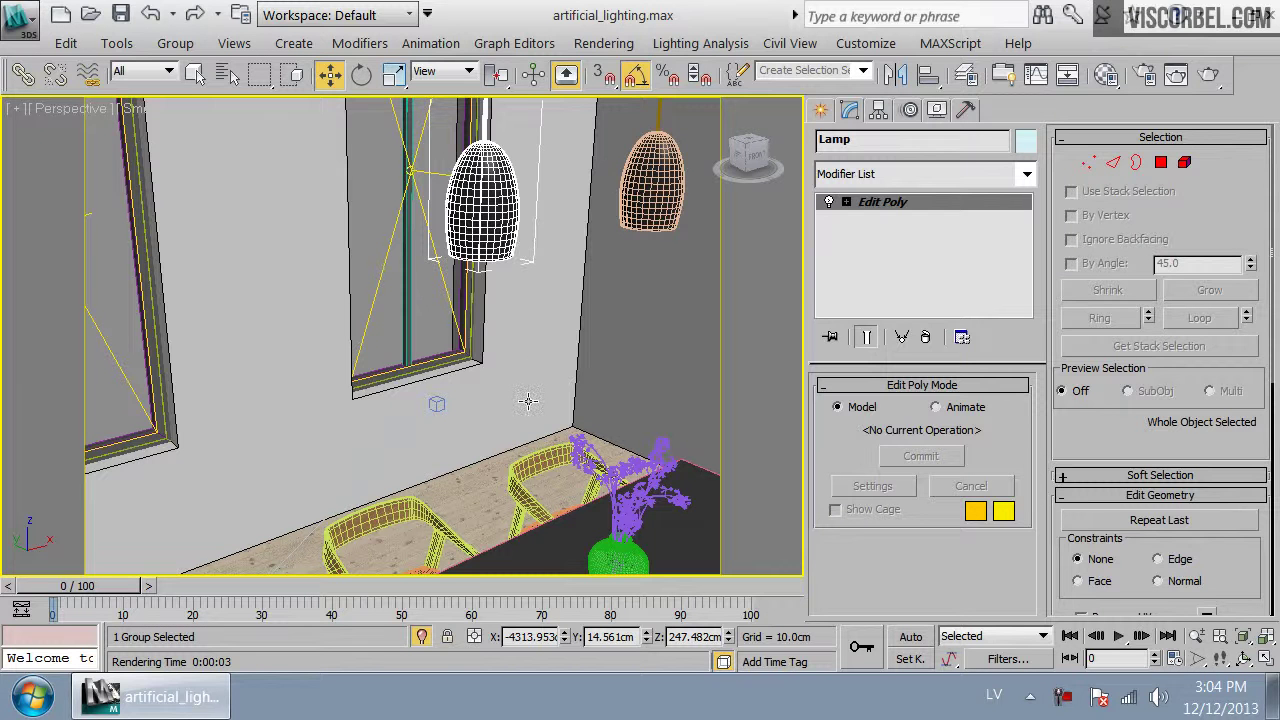
View the room through the cam_pendant camera and inspect the window light, the floor and the three pendant lamps
{"action": "key", "text": "c"}
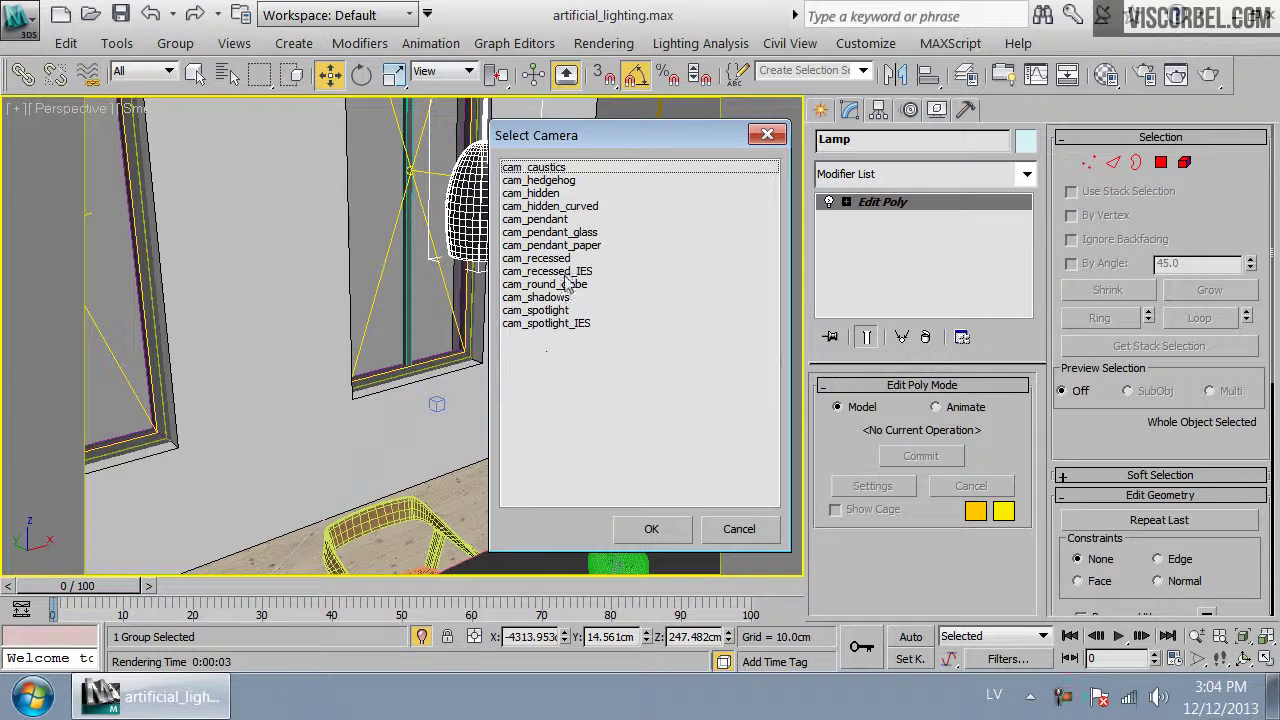
{"action": "double_click", "coordinate": [550, 219]}
{"action": "left_click", "coordinate": [214, 310]}
{"action": "left_click", "coordinate": [214, 310]}
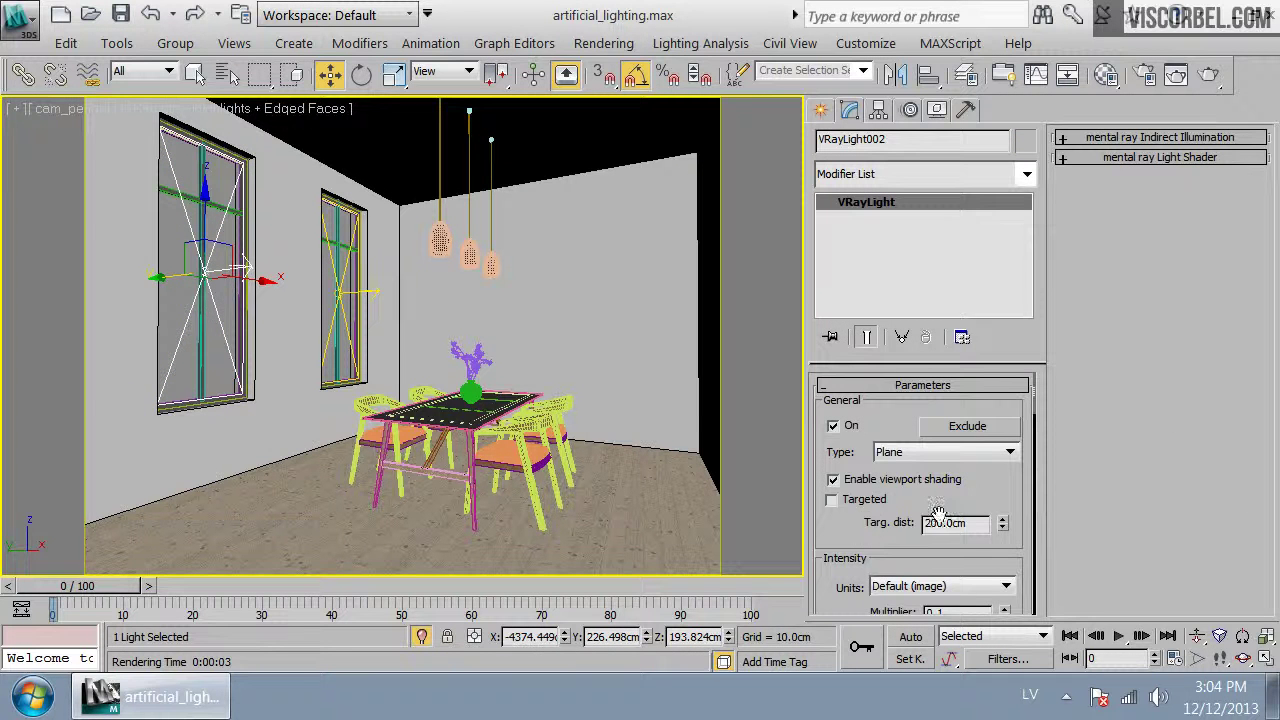
{"action": "left_click", "coordinate": [316, 546]}
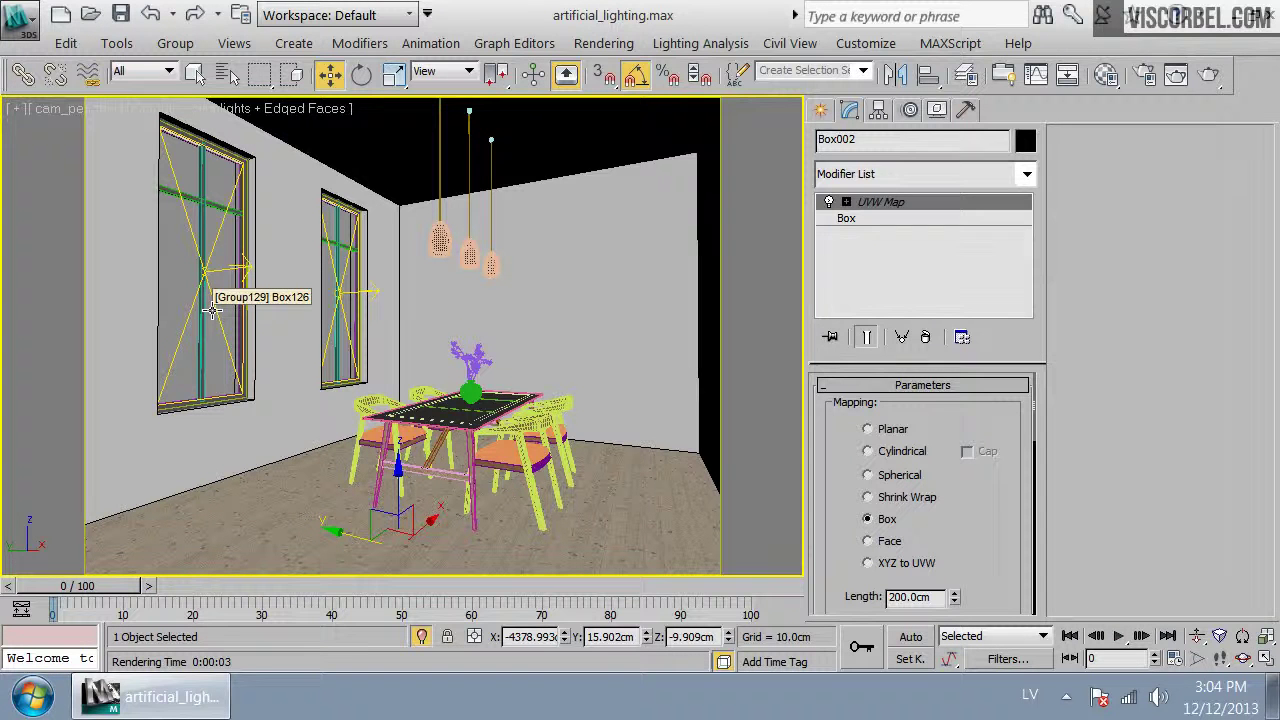
{"action": "left_click", "coordinate": [440, 240]}
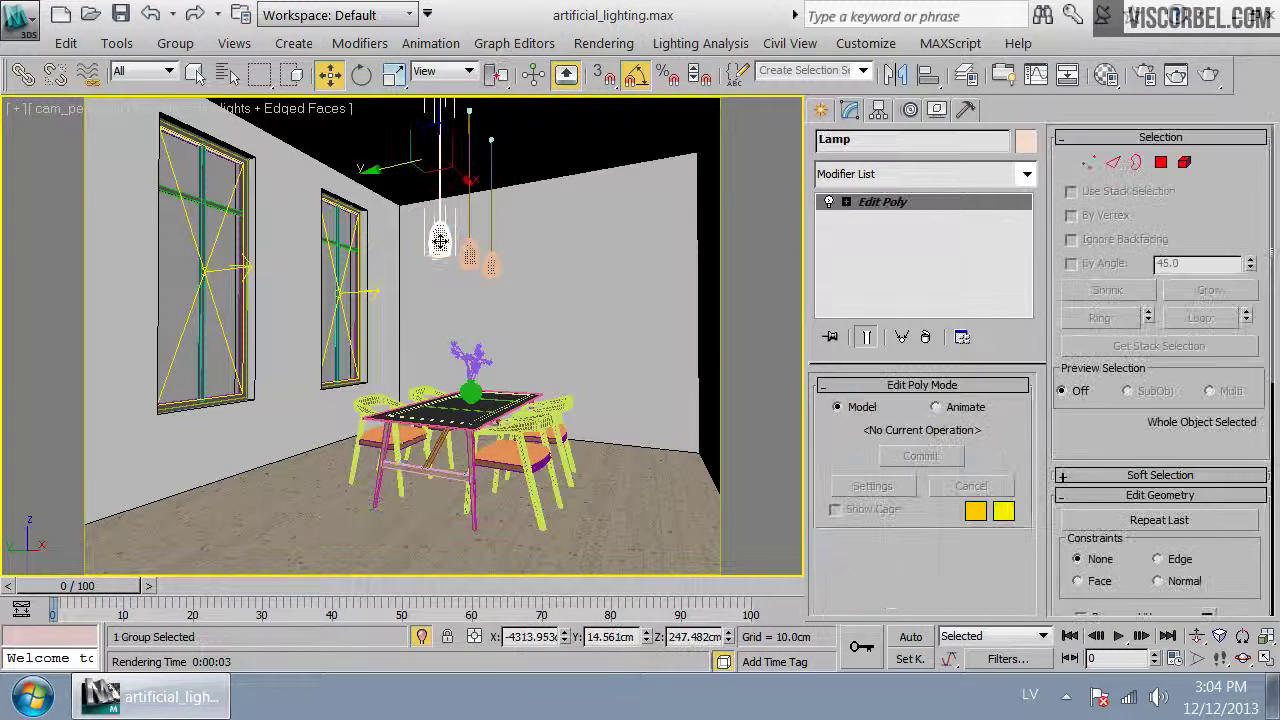
{"action": "left_click", "coordinate": [473, 262]}
{"action": "left_click", "coordinate": [491, 267]}
{"action": "left_click", "coordinate": [436, 238]}
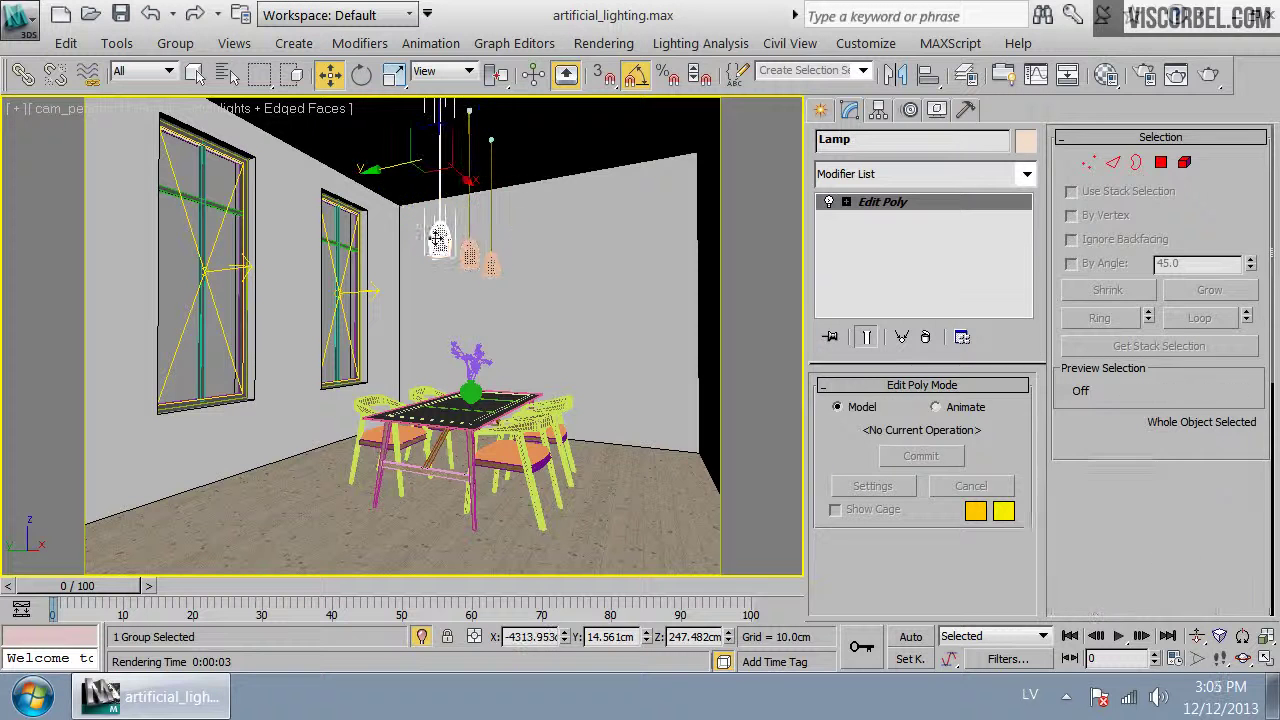
Create a sphere-type VRayLight with a radius of about 2.75 cm beside the Lamp002 pendant in the wireframe top view
{"action": "left_click", "coordinate": [487, 274]}
{"action": "key", "text": "t"}
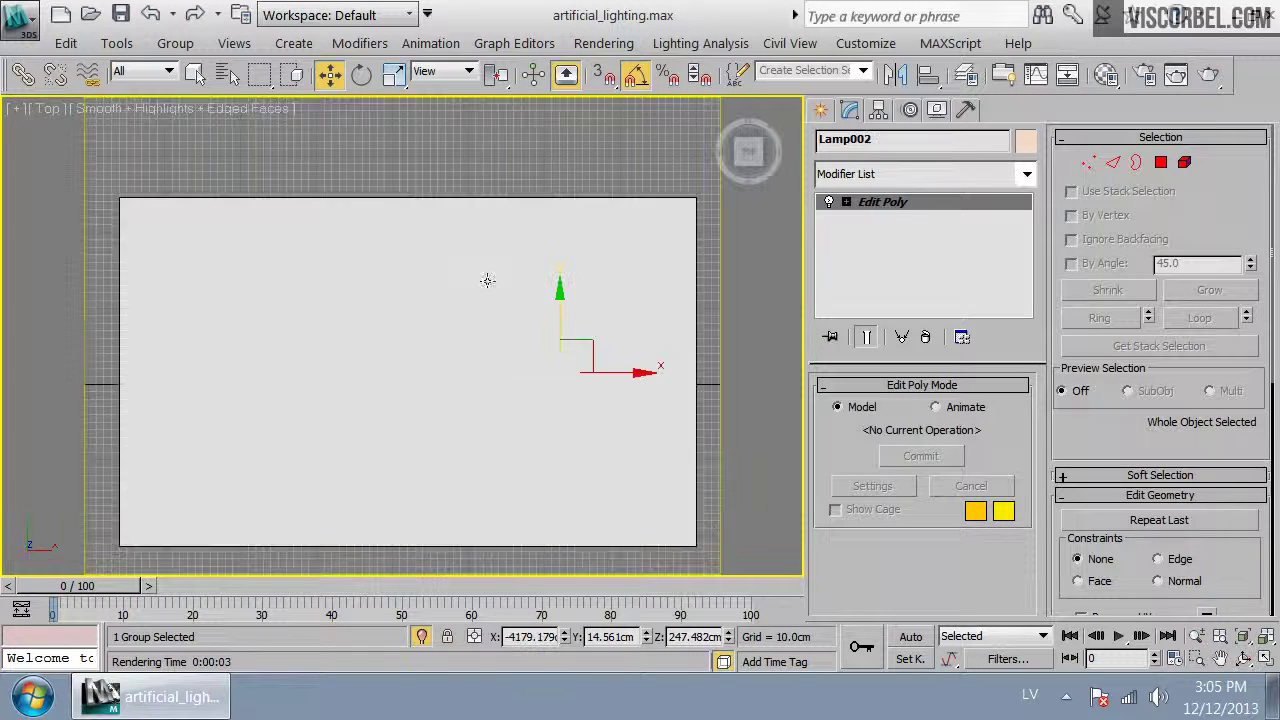
{"action": "key", "text": "F3"}
{"action": "scroll", "coordinate": [487, 308], "scroll_direction": "down", "scroll_amount": 5}
{"action": "left_click", "coordinate": [541, 396]}
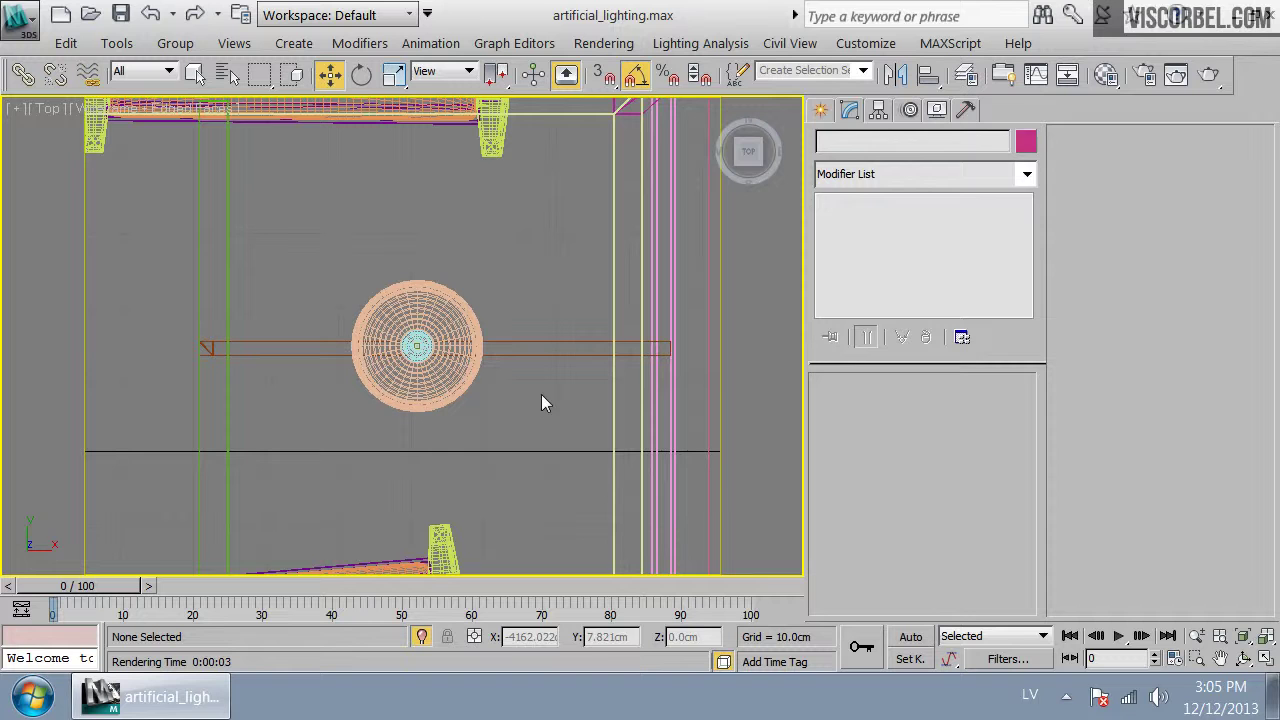
{"action": "left_click", "coordinate": [822, 108]}
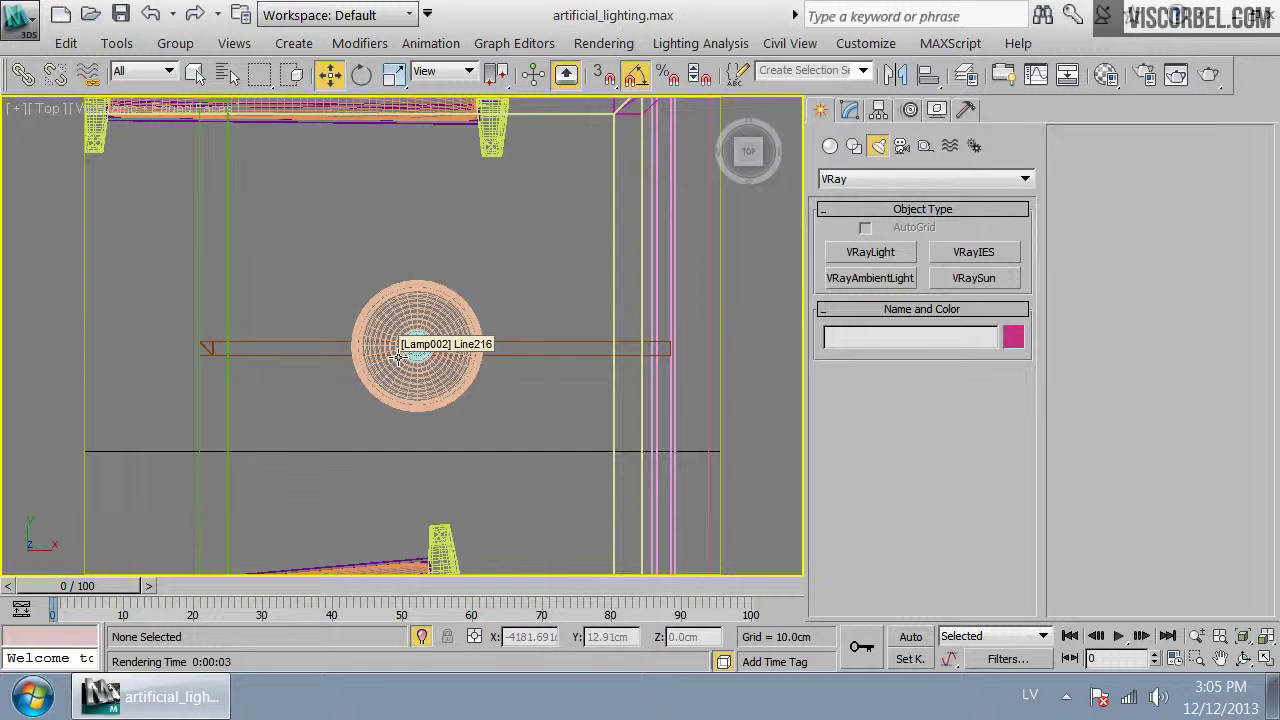
{"action": "left_click", "coordinate": [866, 256]}
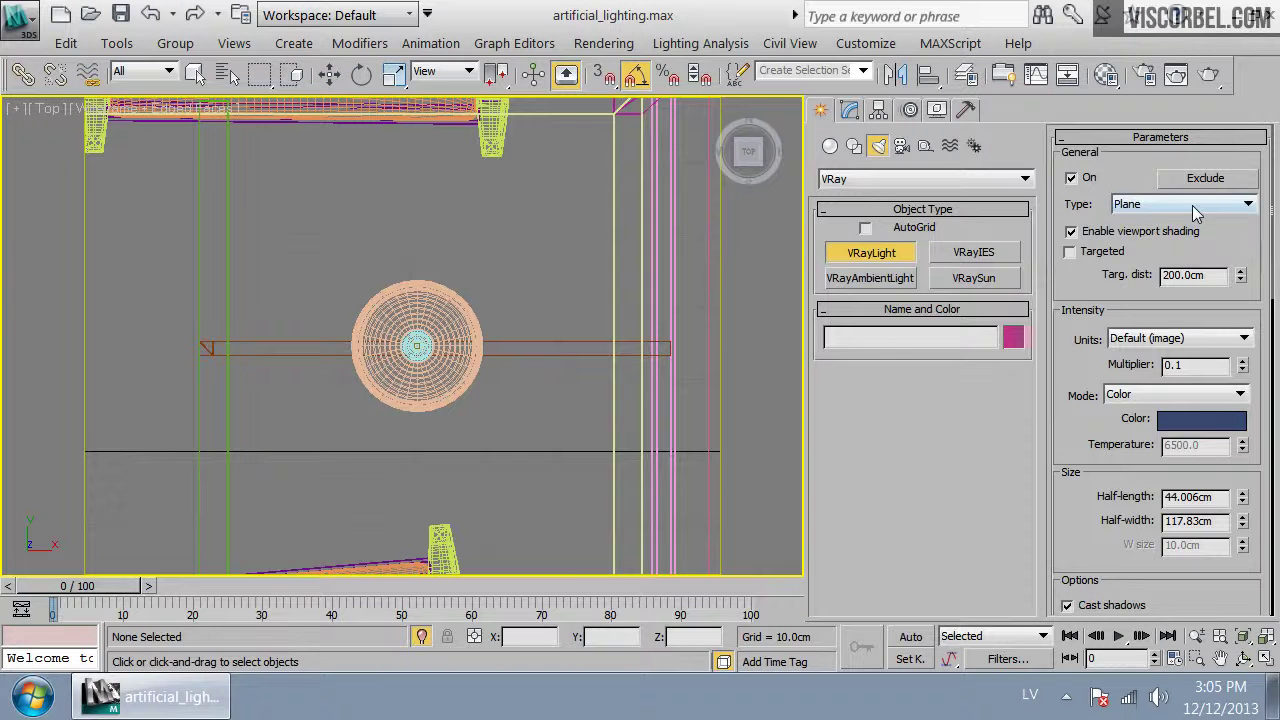
{"action": "left_click", "coordinate": [1196, 206]}
{"action": "left_click", "coordinate": [1150, 243]}
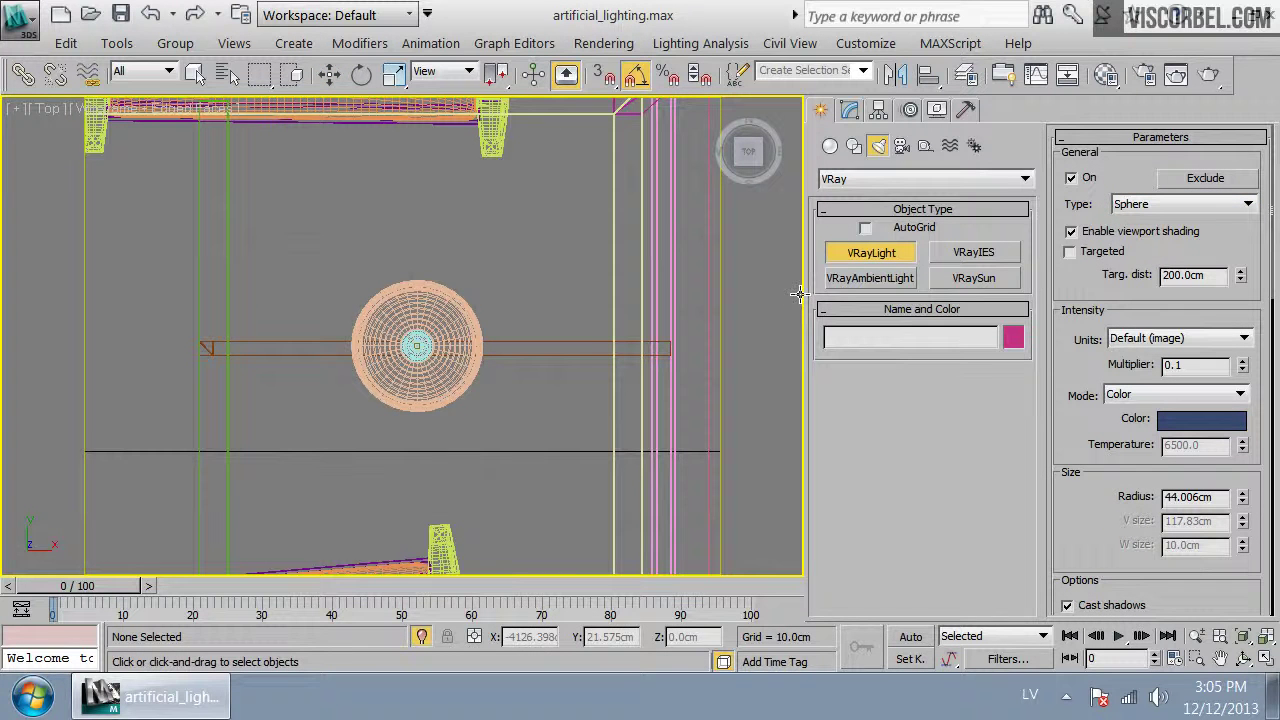
{"action": "left_click", "coordinate": [530, 367]}
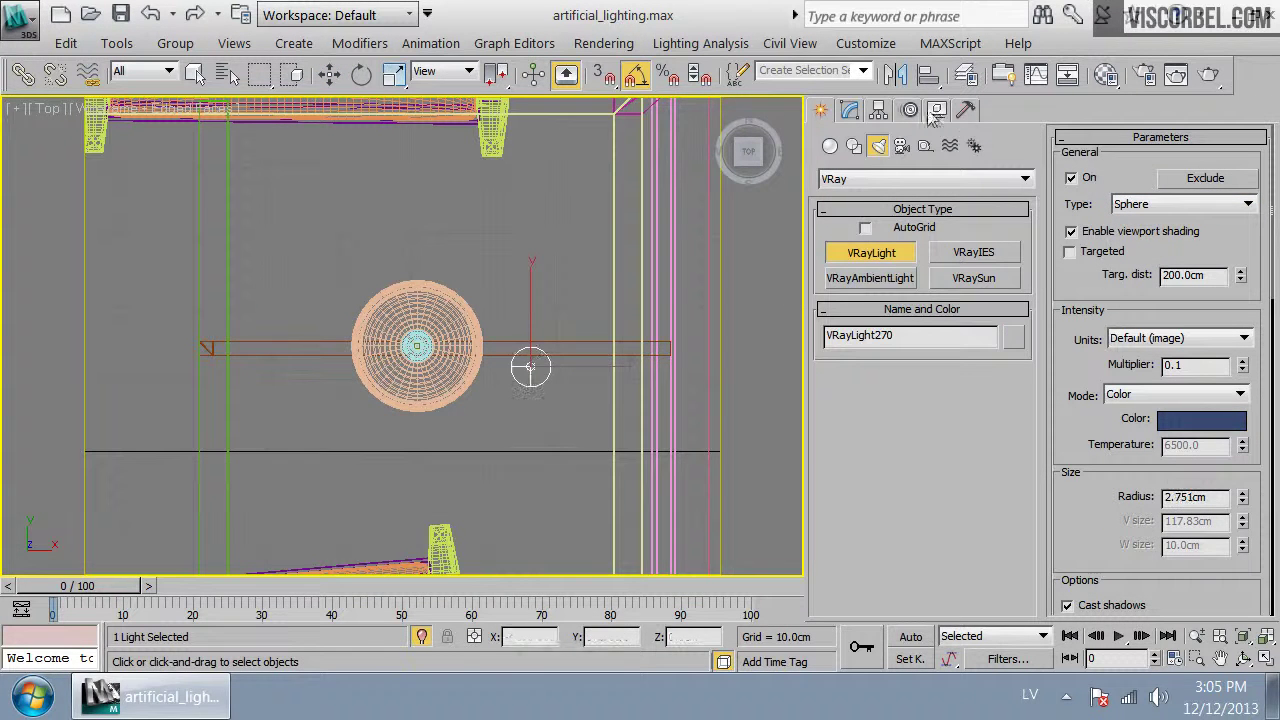
Try radii such as 1.5 cm and 0.5 cm for the new sphere light and set the radius to 3 cm
{"action": "left_click", "coordinate": [850, 110]}
{"action": "left_click_drag", "start_coordinate": [822, 586], "coordinate": [818, 388]}
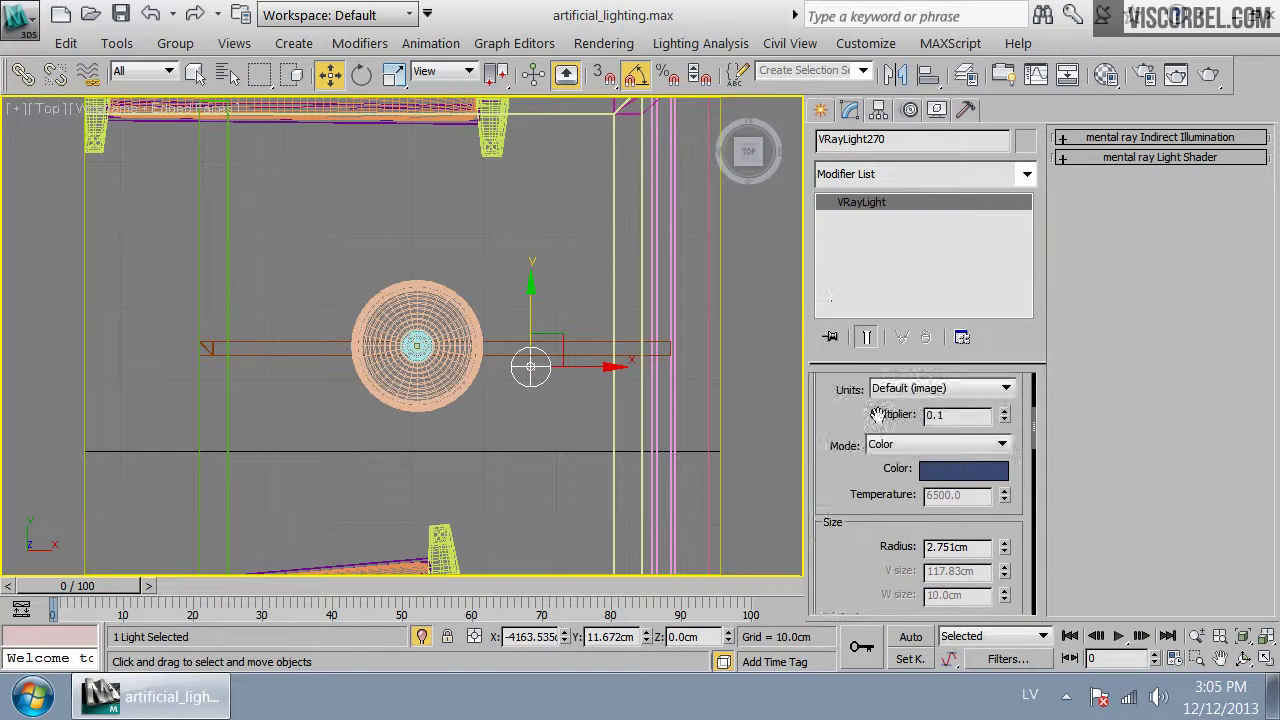
{"action": "double_click", "coordinate": [982, 550]}
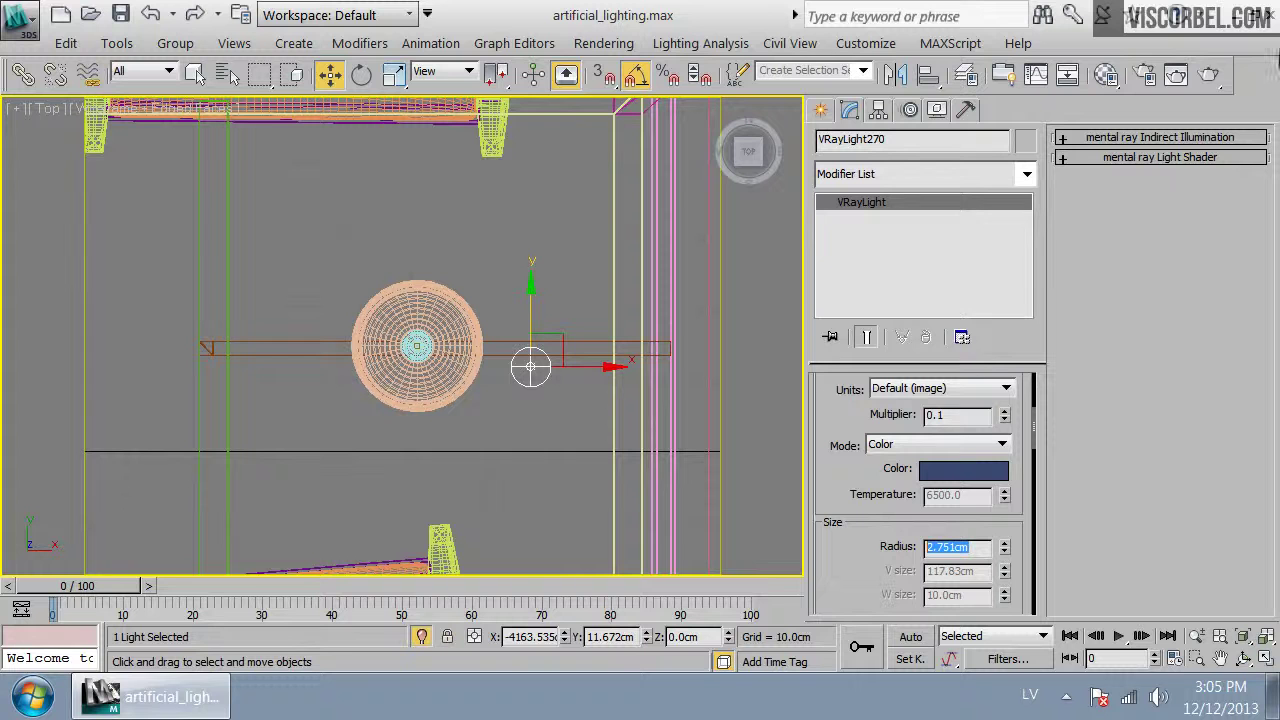
{"action": "type", "text": "1.5"}
{"action": "key", "text": "Return"}
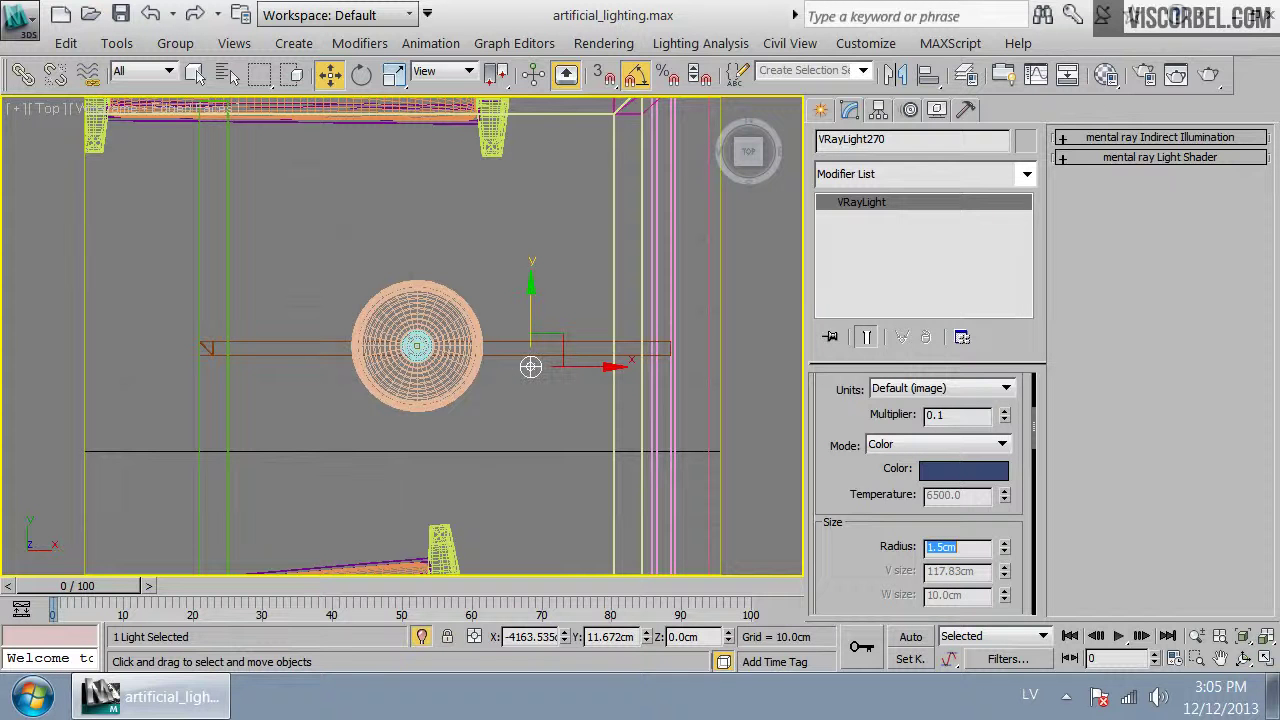
{"action": "type", "text": "3"}
{"action": "key", "text": "Return"}
{"action": "type", "text": "0.5"}
{"action": "key", "text": "Return"}
{"action": "type", "text": "30"}
{"action": "key", "text": "Return"}
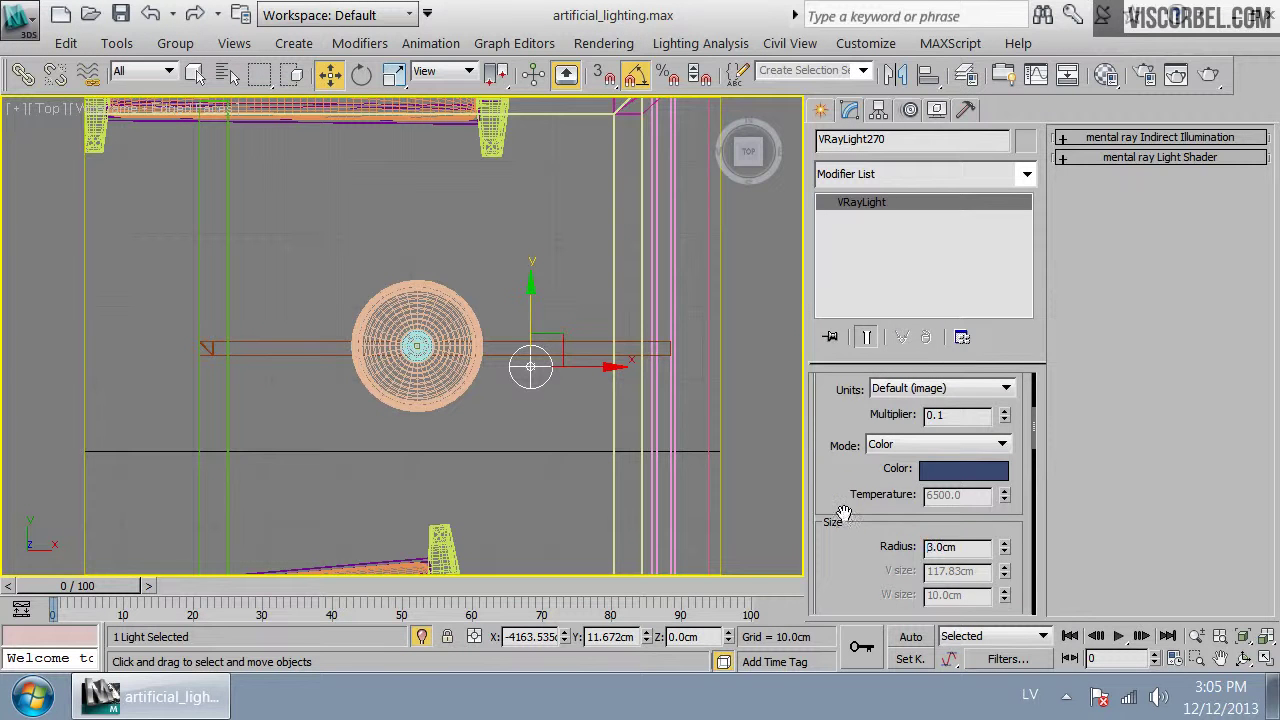
Set the sphere light's intensity units to Luminous power (lm) with a multiplier of 1500
{"action": "left_click_drag", "start_coordinate": [844, 512], "coordinate": [844, 557]}
{"action": "left_click", "coordinate": [955, 434]}
{"action": "left_click", "coordinate": [920, 463]}
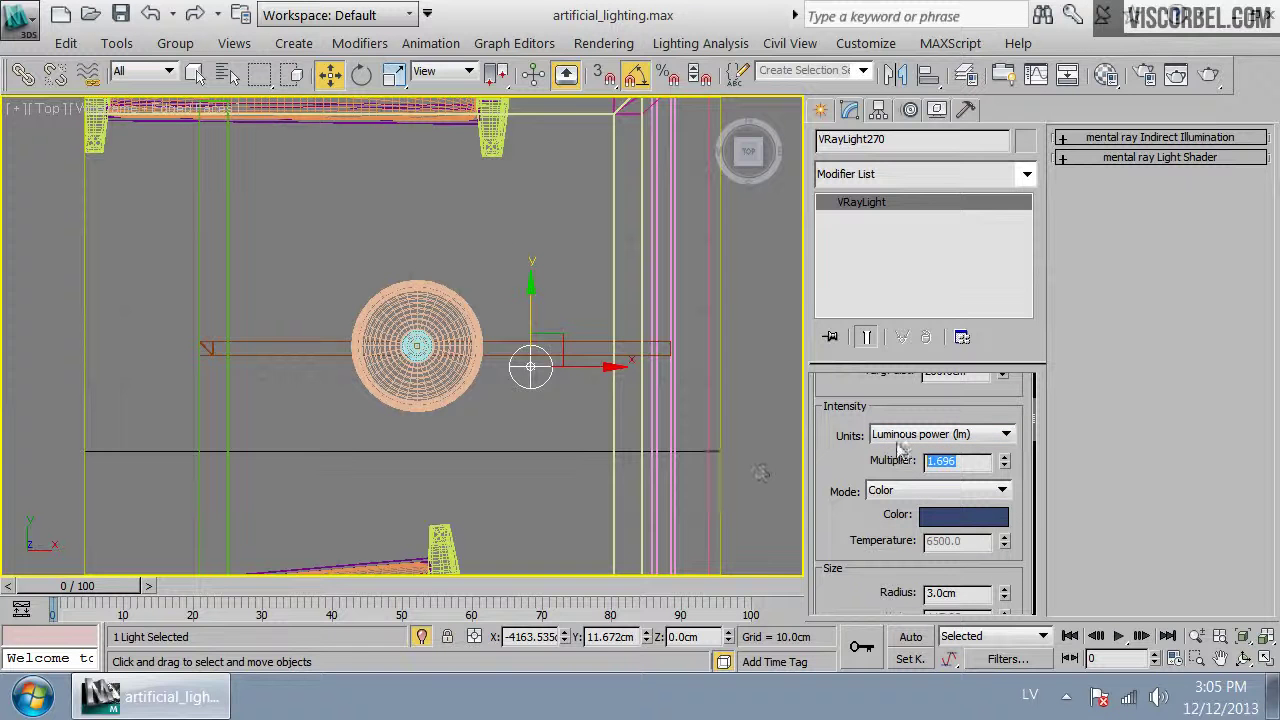
{"action": "left_click", "coordinate": [882, 436]}
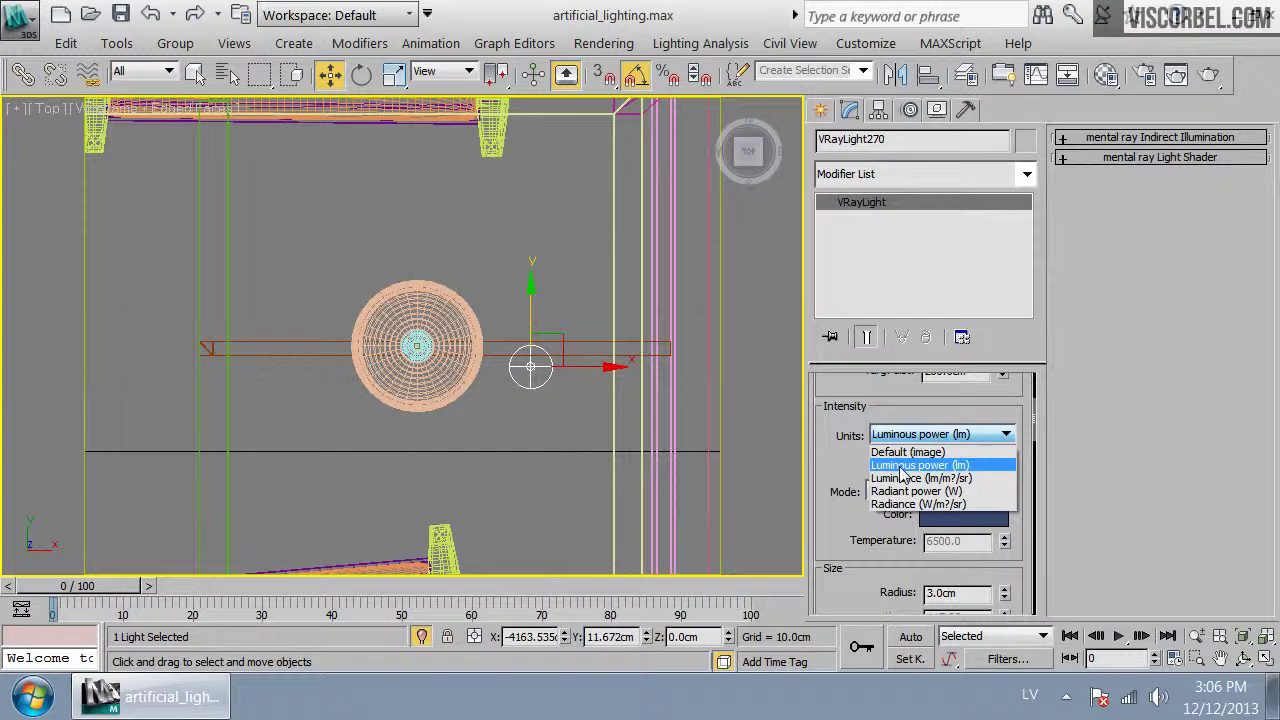
{"action": "left_click", "coordinate": [888, 464]}
{"action": "double_click", "coordinate": [940, 461]}
{"action": "type", "text": "1500"}
{"action": "key", "text": "Return"}
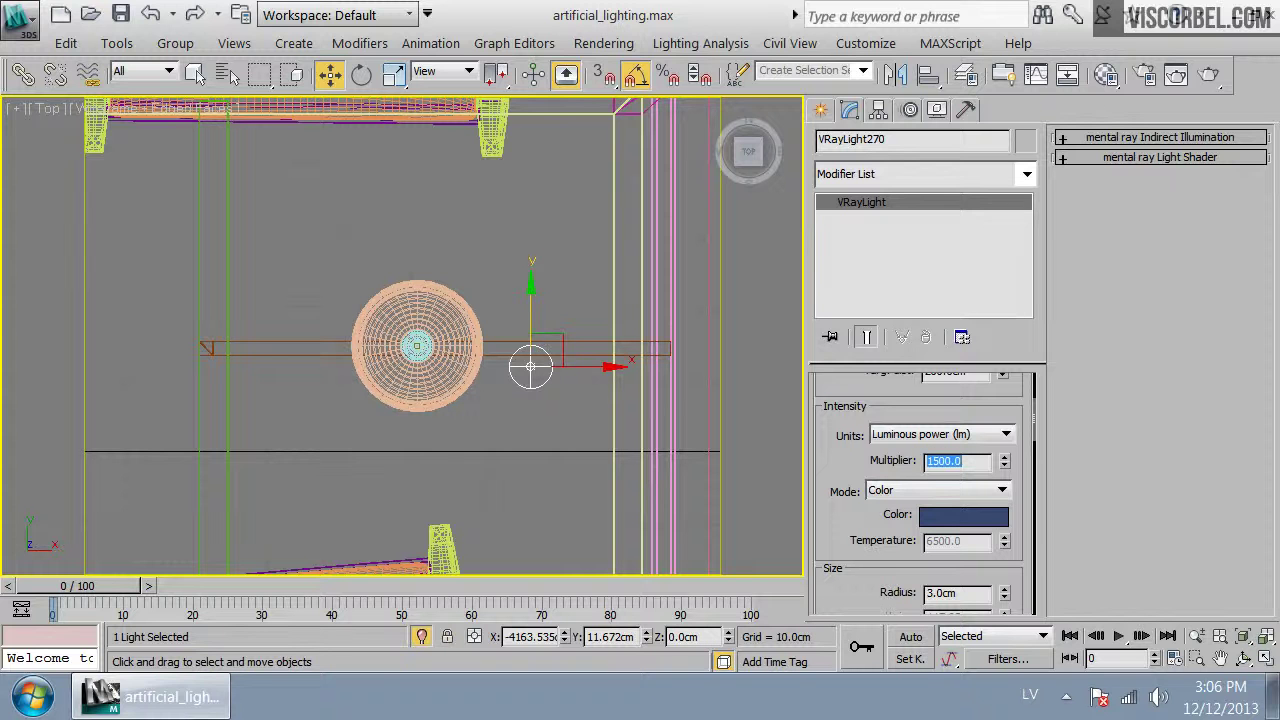
Align the sphere light with the lamp's center along Y and switch its color mode to Temperature with a value of 2500
{"action": "left_click_drag", "start_coordinate": [560, 335], "coordinate": [560, 315]}
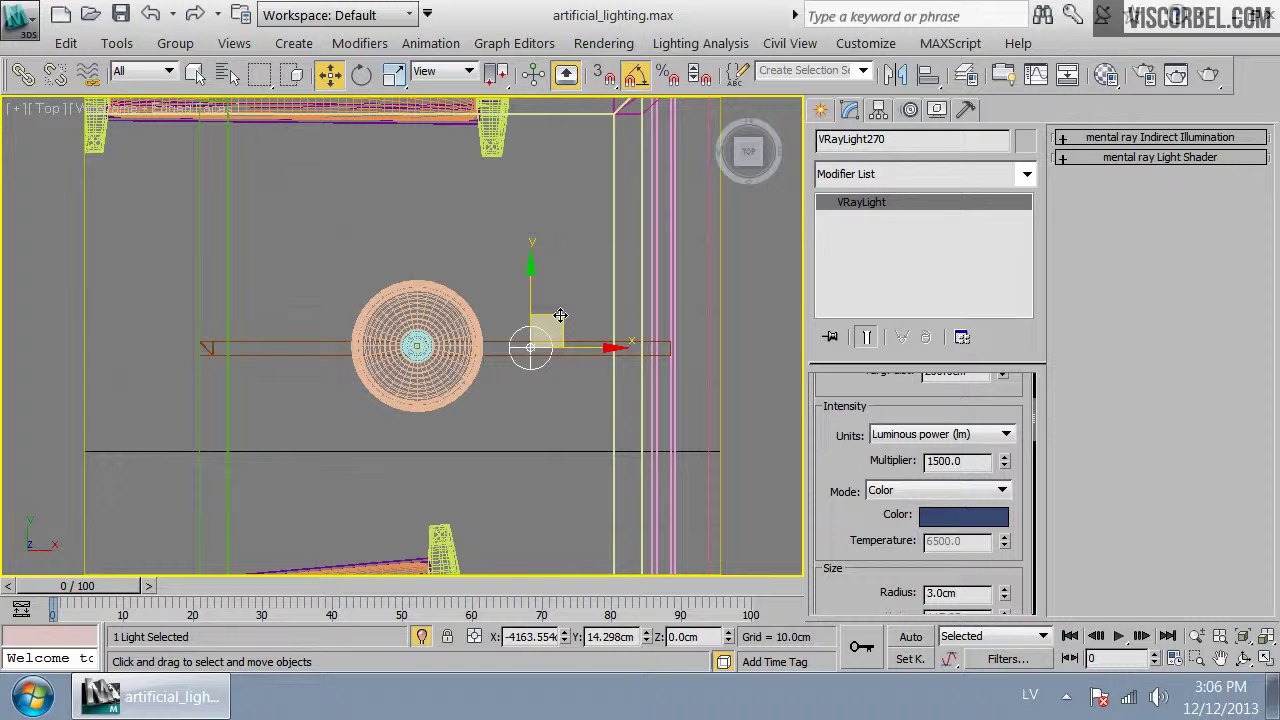
{"action": "left_click", "coordinate": [906, 492]}
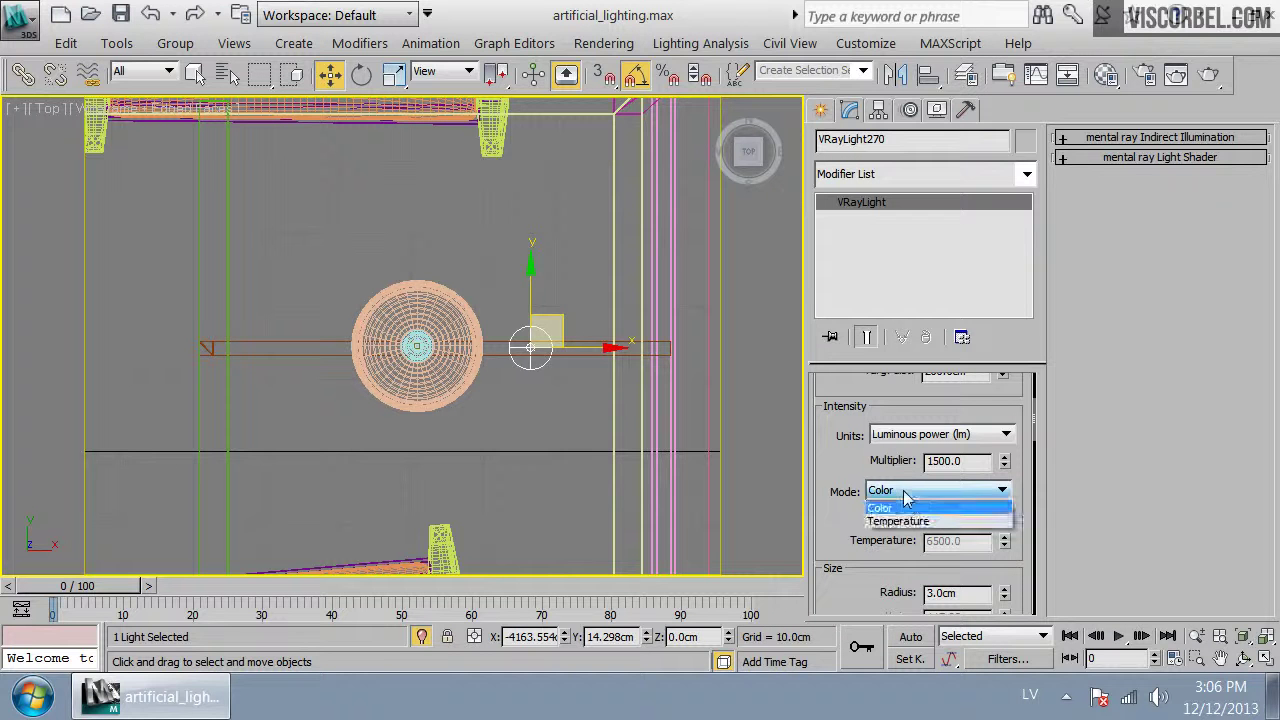
{"action": "left_click", "coordinate": [900, 509]}
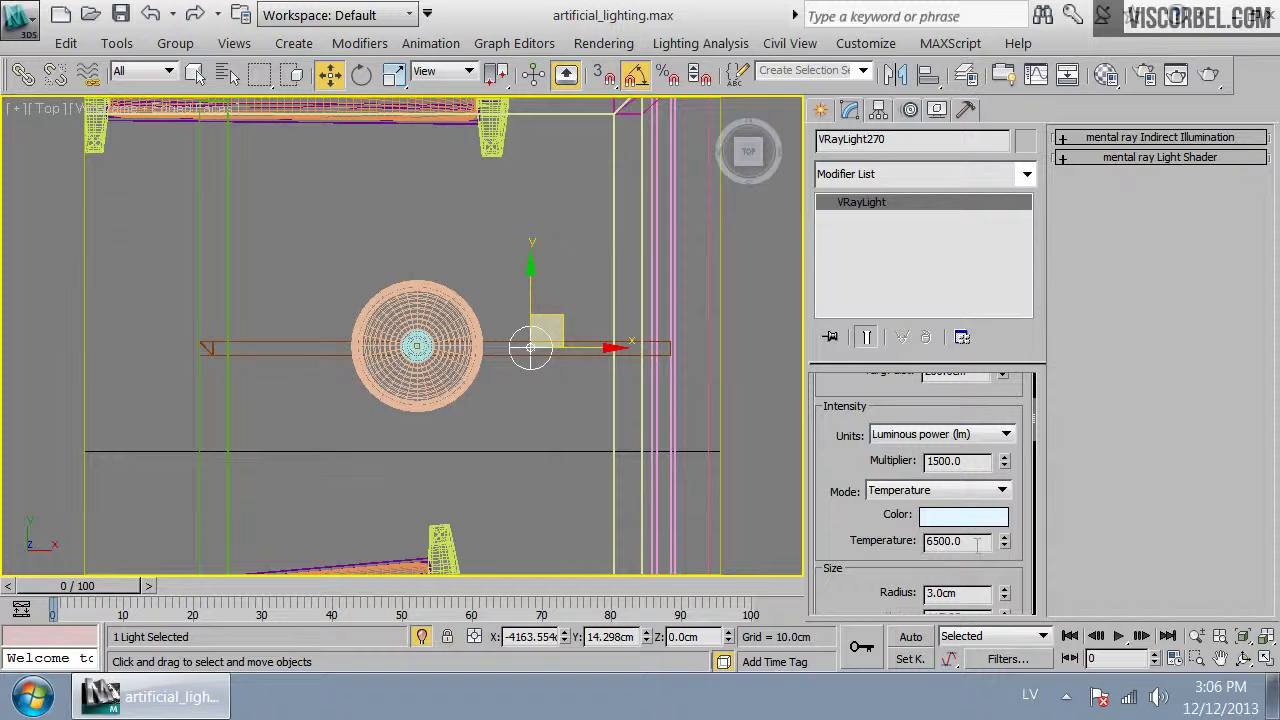
{"action": "double_click", "coordinate": [965, 541]}
{"action": "type", "text": "2500"}
{"action": "key", "text": "Return"}
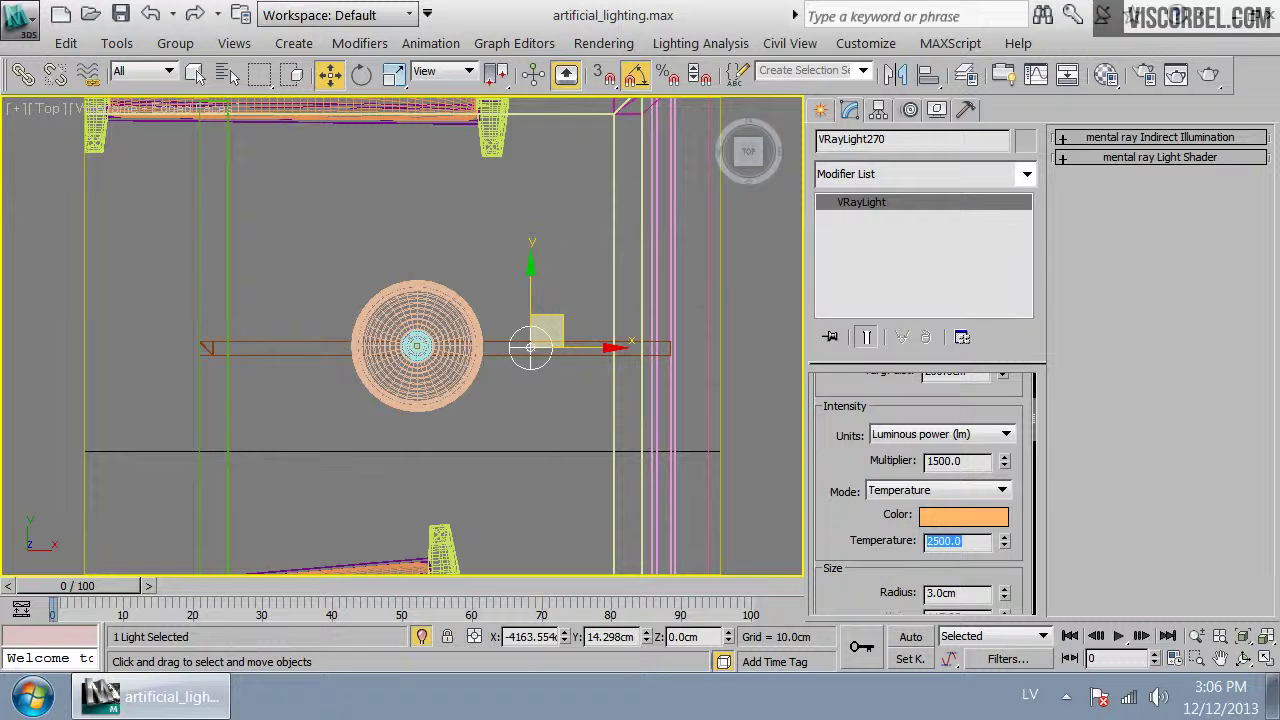
Compare color temperatures of 6000, 8000 and 3000 on the sphere light and set it to 3500
{"action": "type", "text": "6000"}
{"action": "key", "text": "Return"}
{"action": "type", "text": "800"}
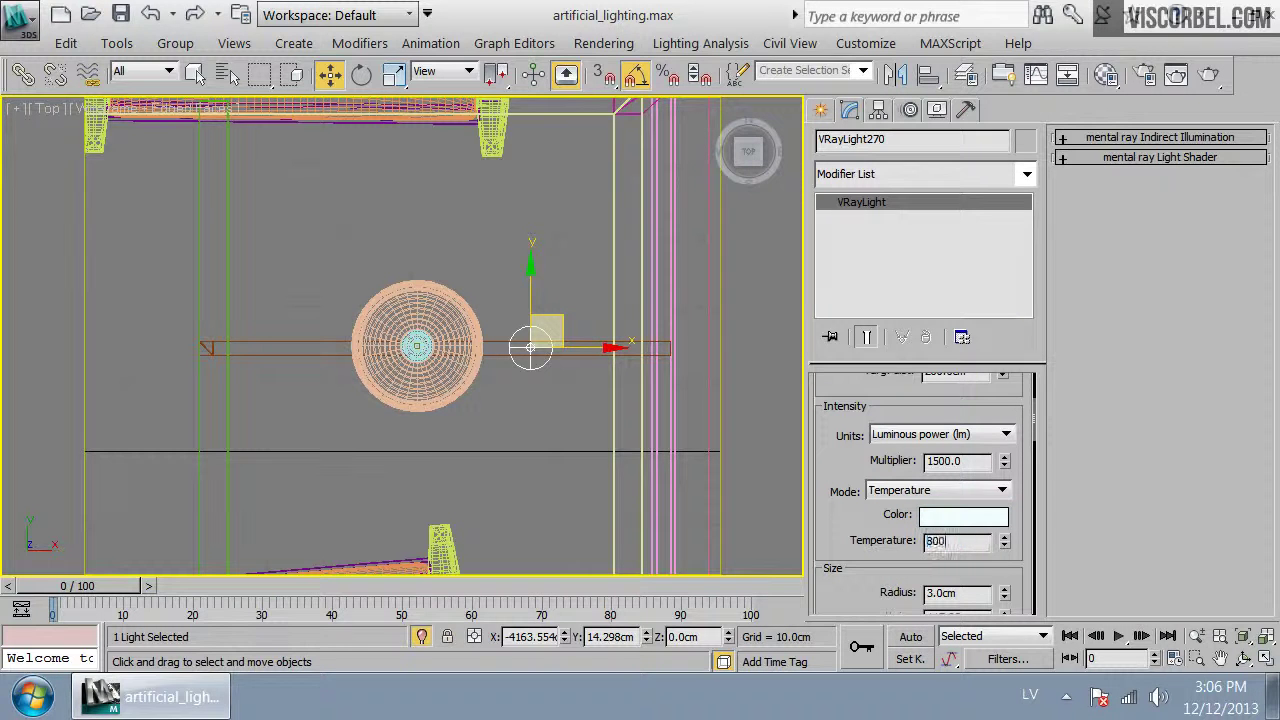
{"action": "type", "text": "0"}
{"action": "key", "text": "Return"}
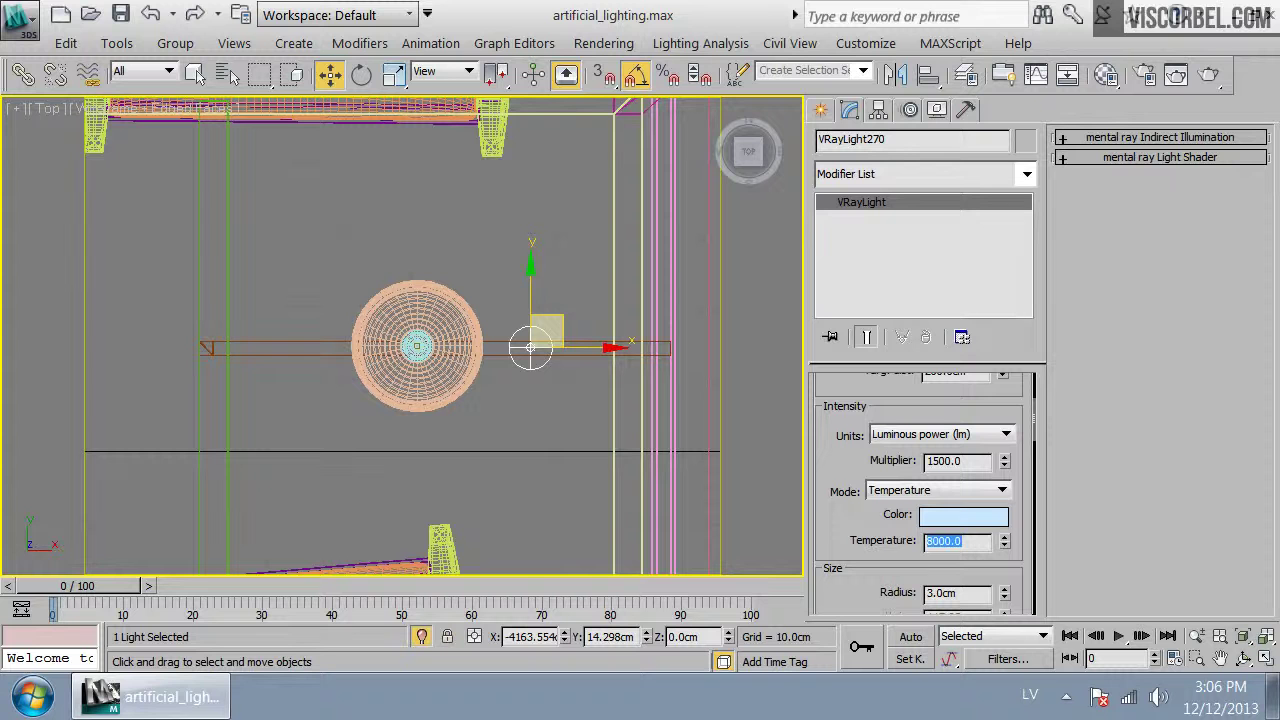
{"action": "type", "text": "3000"}
{"action": "key", "text": "Return"}
{"action": "type", "text": "35"}
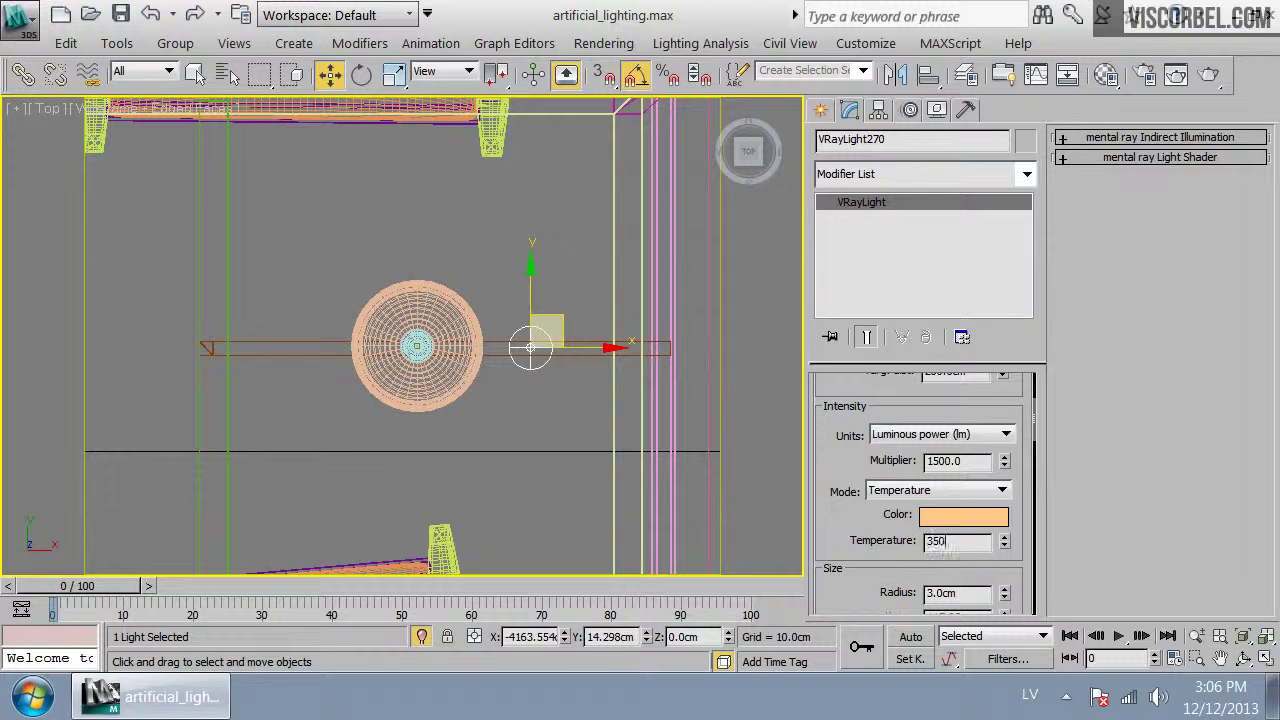
{"action": "key", "text": "Return"}
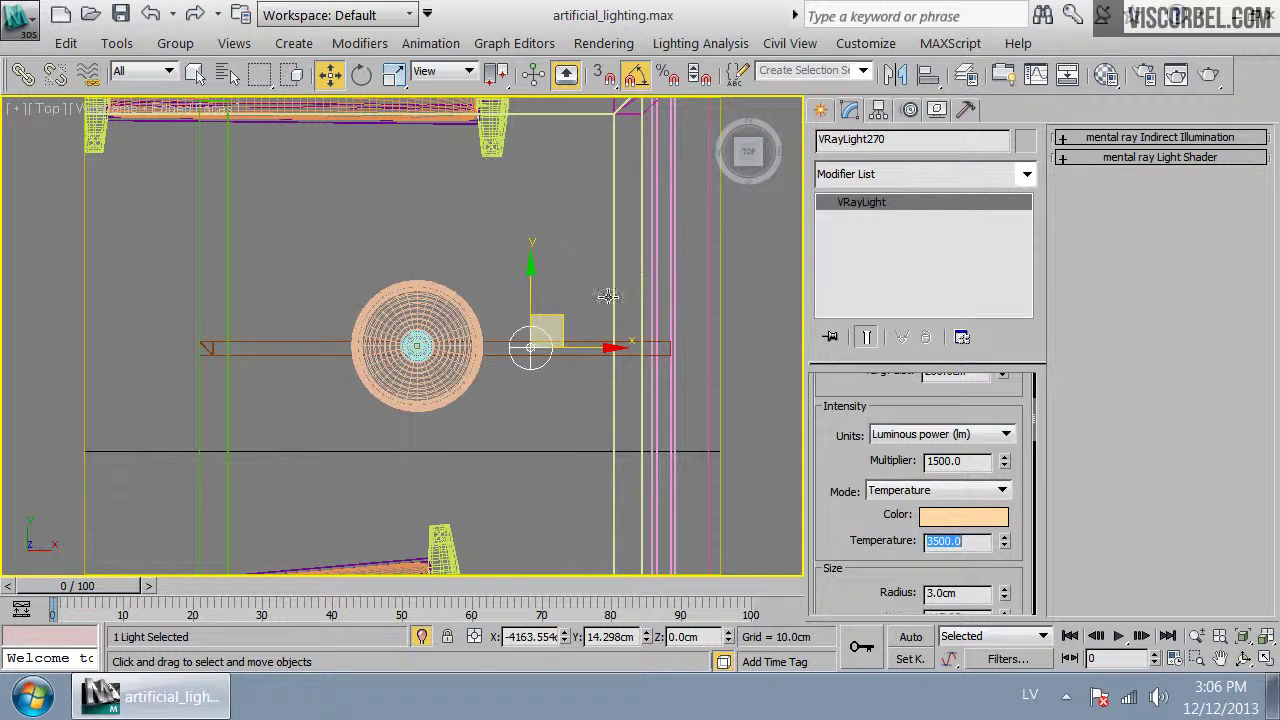
Move the sphere light along X to the center of the pendant lamp and review its shadow, visibility and affect options
{"action": "scroll", "coordinate": [599, 344], "scroll_direction": "up", "scroll_amount": 2}
{"action": "left_click_drag", "start_coordinate": [634, 351], "coordinate": [472, 349]}
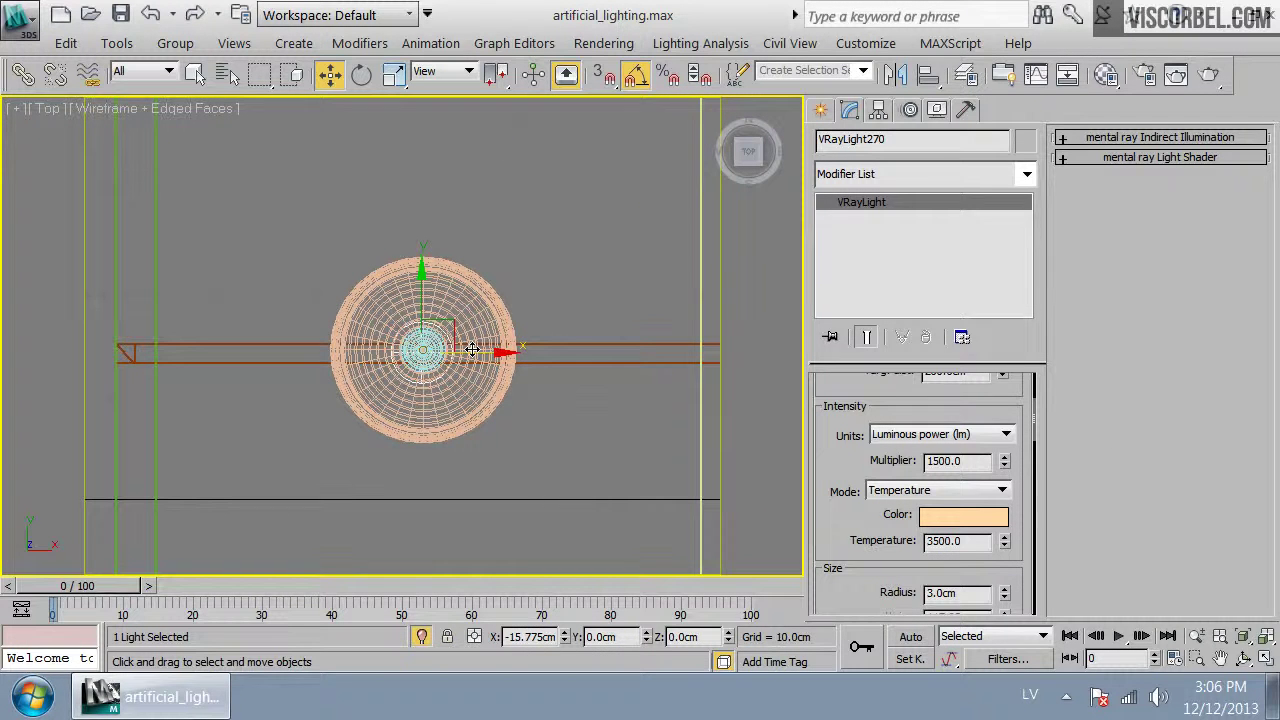
{"action": "left_click_drag", "start_coordinate": [893, 511], "coordinate": [876, 196]}
{"action": "scroll", "coordinate": [977, 530], "scroll_direction": "up", "scroll_amount": 3}
{"action": "scroll", "coordinate": [978, 535], "scroll_direction": "down", "scroll_amount": 1}
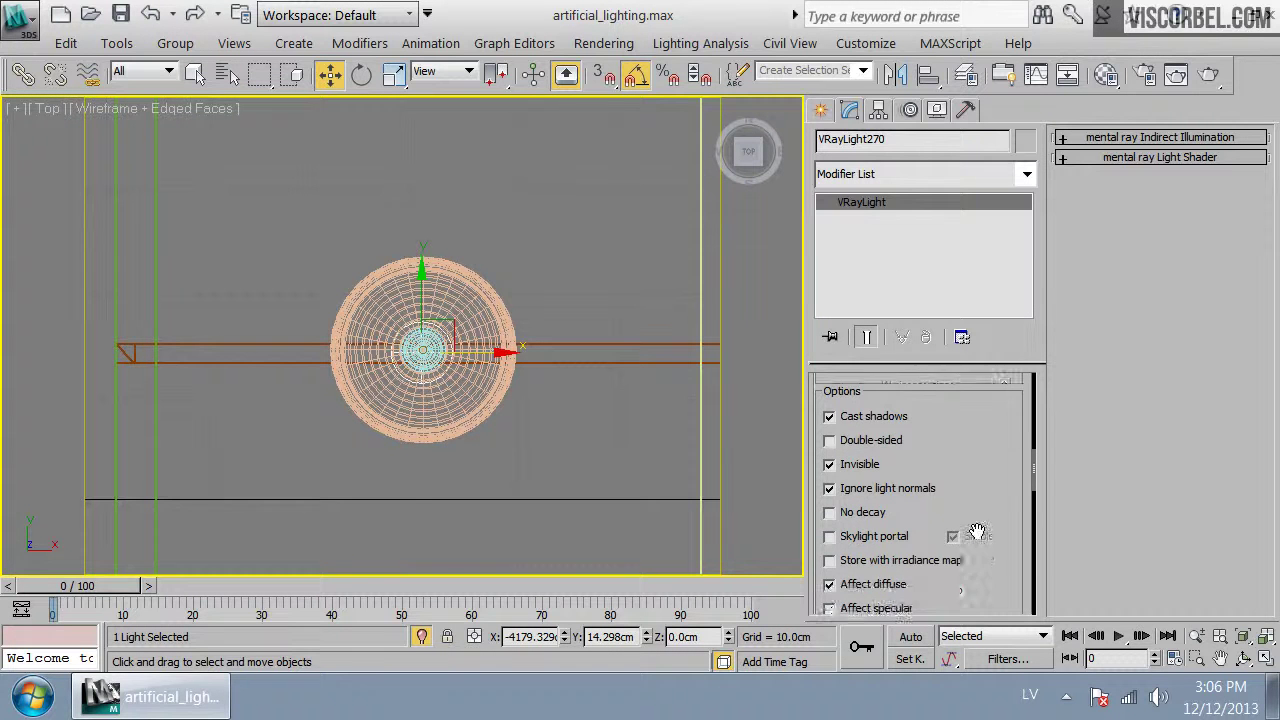
{"action": "left_click_drag", "start_coordinate": [980, 464], "coordinate": [980, 398]}
{"action": "left_click", "coordinate": [880, 540]}
{"action": "scroll", "coordinate": [962, 566], "scroll_direction": "down", "scroll_amount": 1}
{"action": "scroll", "coordinate": [980, 575], "scroll_direction": "up", "scroll_amount": 10}
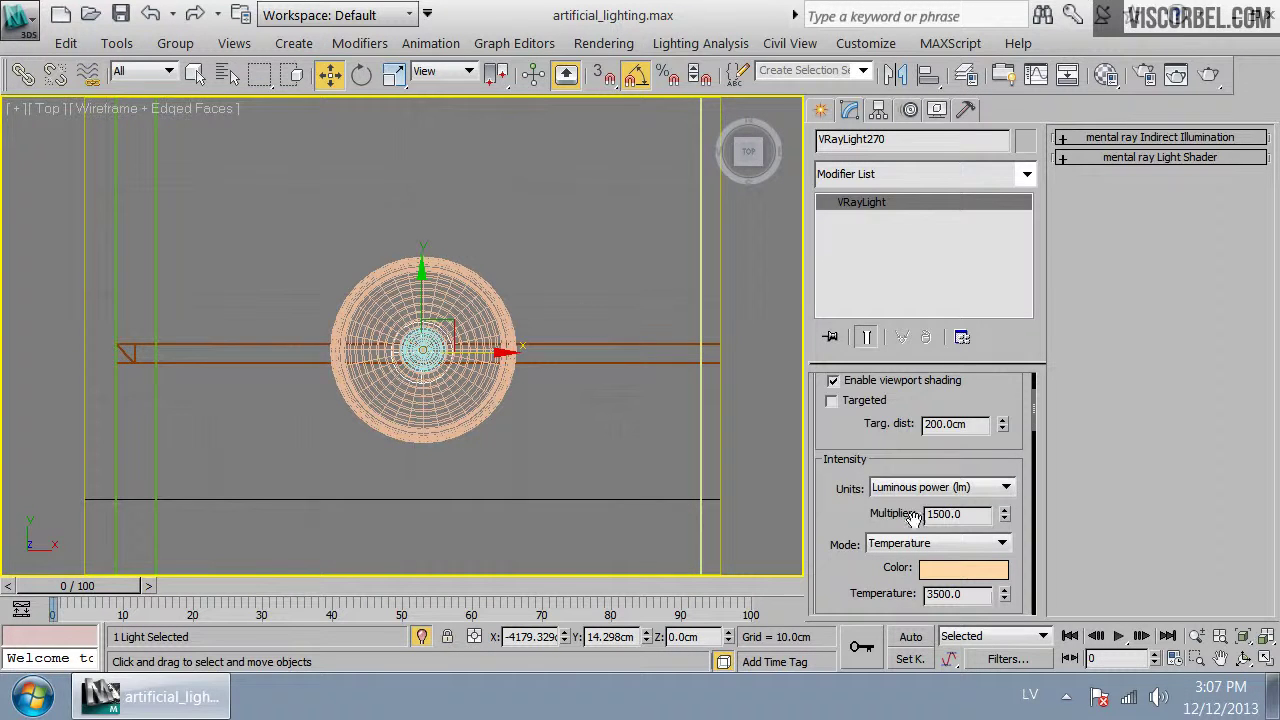
Raise the sphere light in the front view to about 209 cm, centering it inside the lower part of the lamp shade
{"action": "key", "text": "f"}
{"action": "scroll", "coordinate": [487, 390], "scroll_direction": "down", "scroll_amount": 5}
{"action": "scroll", "coordinate": [408, 275], "scroll_direction": "down", "scroll_amount": 2}
{"action": "left_click_drag", "start_coordinate": [411, 298], "coordinate": [411, 140]}
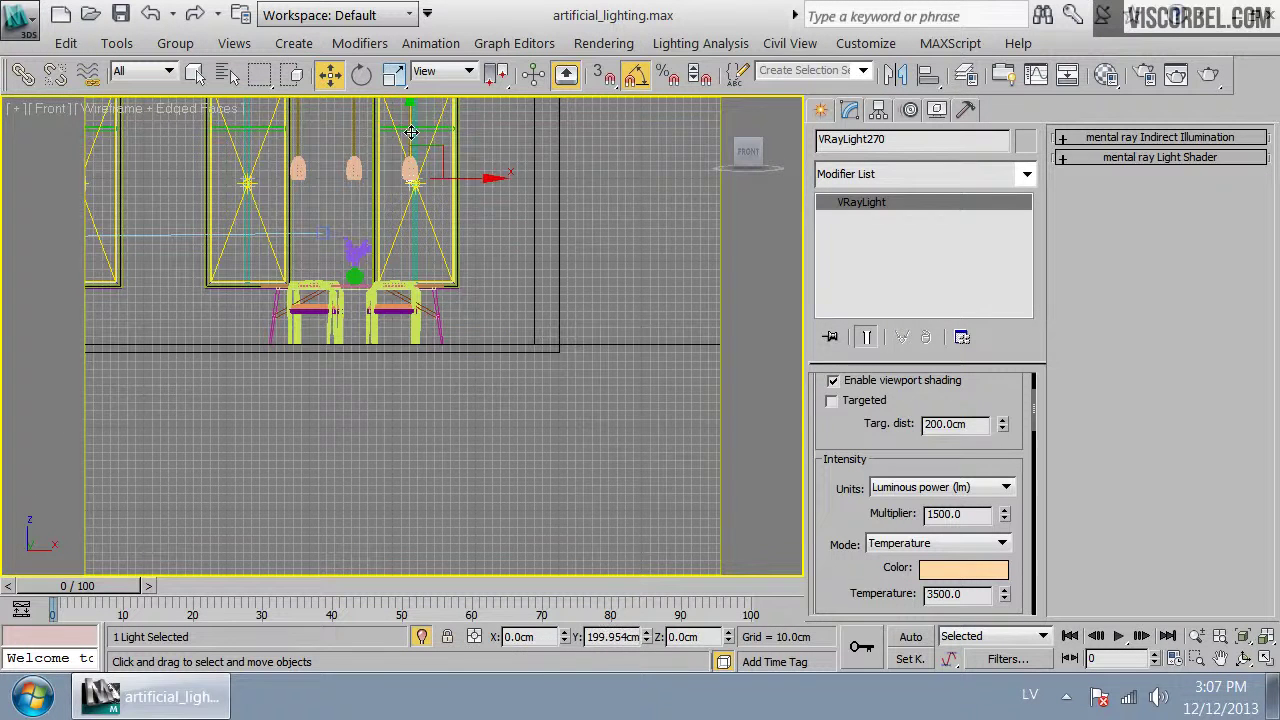
{"action": "key", "text": "z"}
{"action": "scroll", "coordinate": [469, 378], "scroll_direction": "down", "scroll_amount": 4}
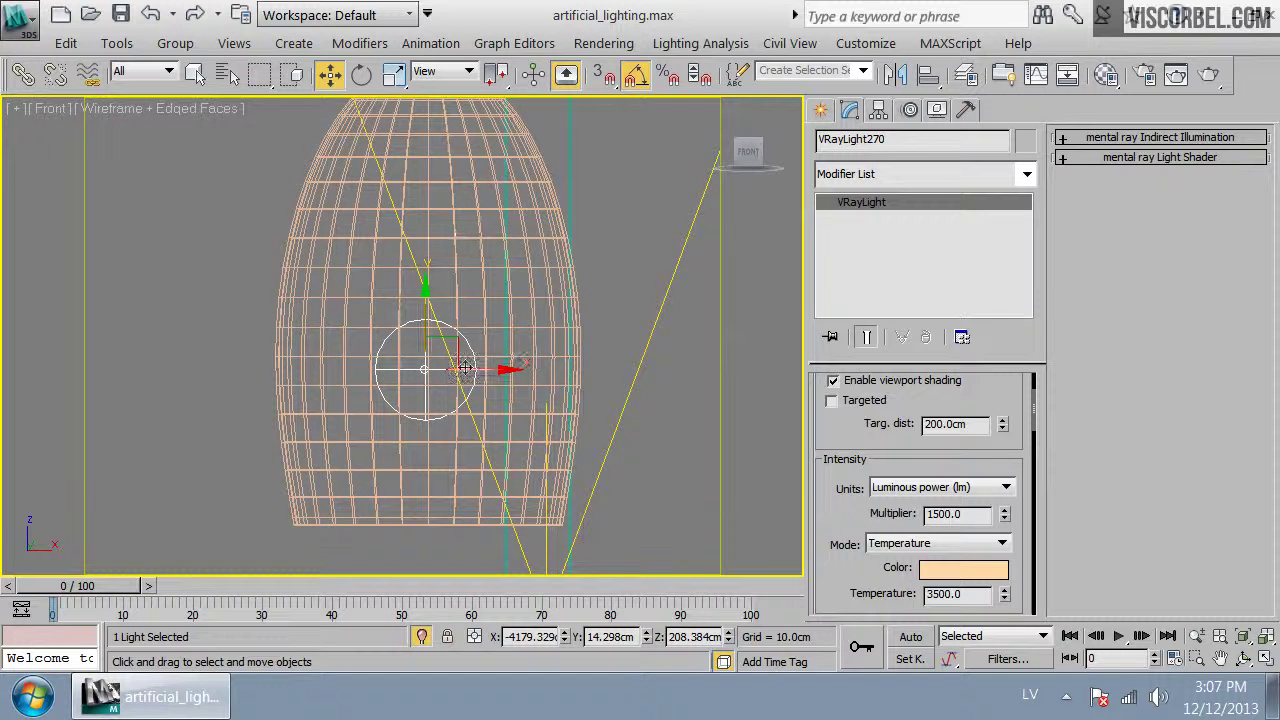
{"action": "left_click_drag", "start_coordinate": [470, 370], "coordinate": [471, 371]}
{"action": "scroll", "coordinate": [410, 340], "scroll_direction": "down", "scroll_amount": 3}
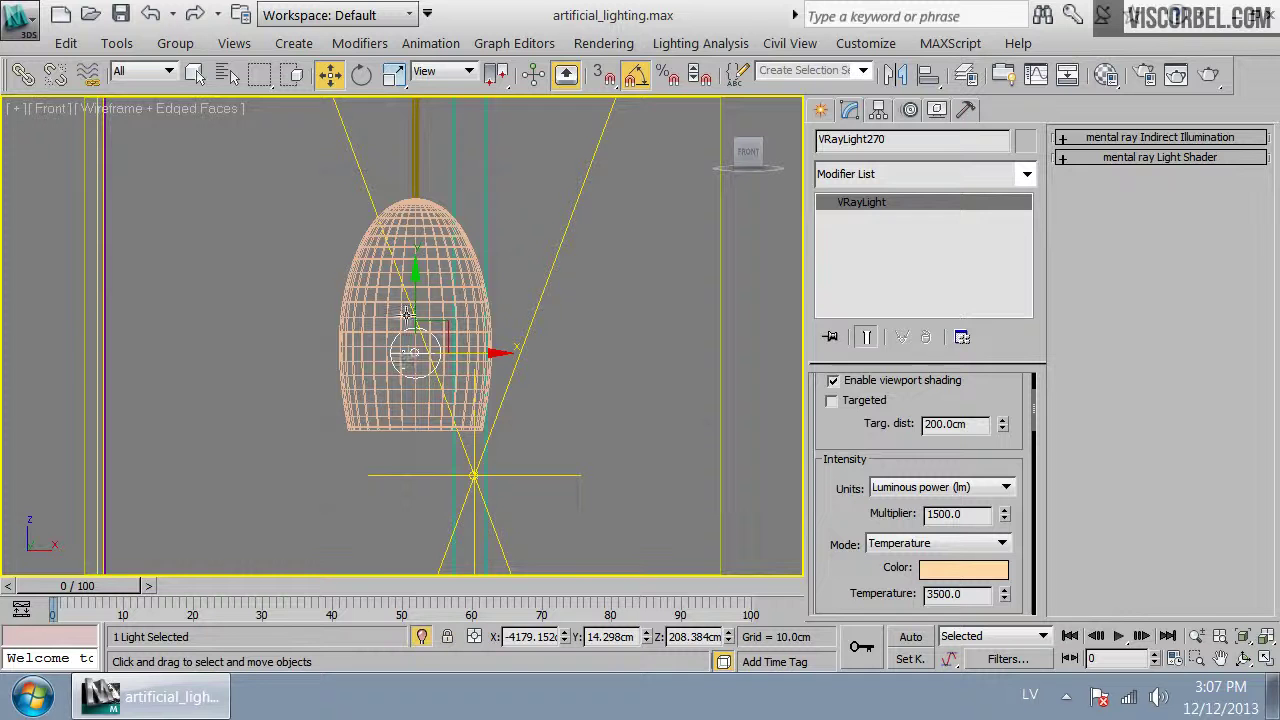
{"action": "left_click_drag", "start_coordinate": [414, 291], "coordinate": [414, 283]}
Clone the sphere light along X as two instances, one inside each of the other two pendant lamps
{"action": "scroll", "coordinate": [412, 290], "scroll_direction": "down", "scroll_amount": 3}
{"action": "middle_click_drag", "start_coordinate": [298, 348], "coordinate": [465, 362]}
{"action": "left_click_drag", "start_coordinate": [630, 338], "coordinate": [345, 361], "text": "shift"}
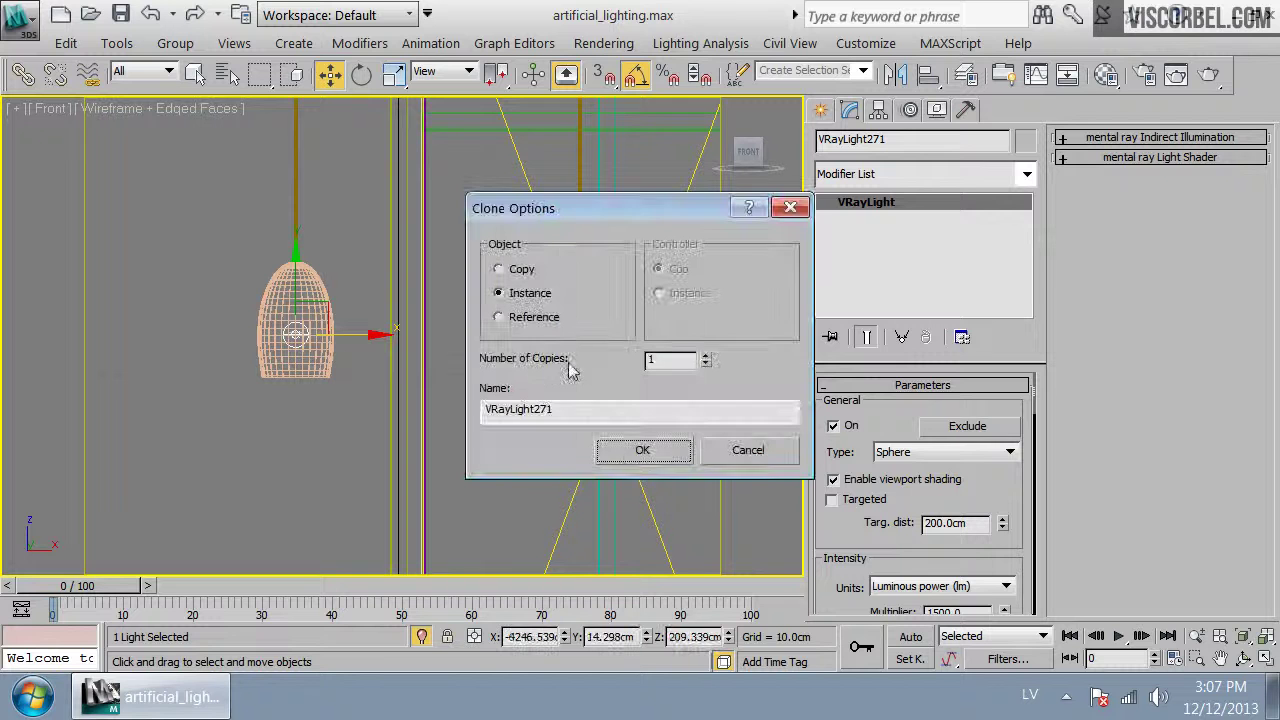
{"action": "left_click", "coordinate": [706, 356]}
{"action": "left_click", "coordinate": [660, 454]}
{"action": "middle_click_drag", "start_coordinate": [197, 377], "coordinate": [569, 391]}
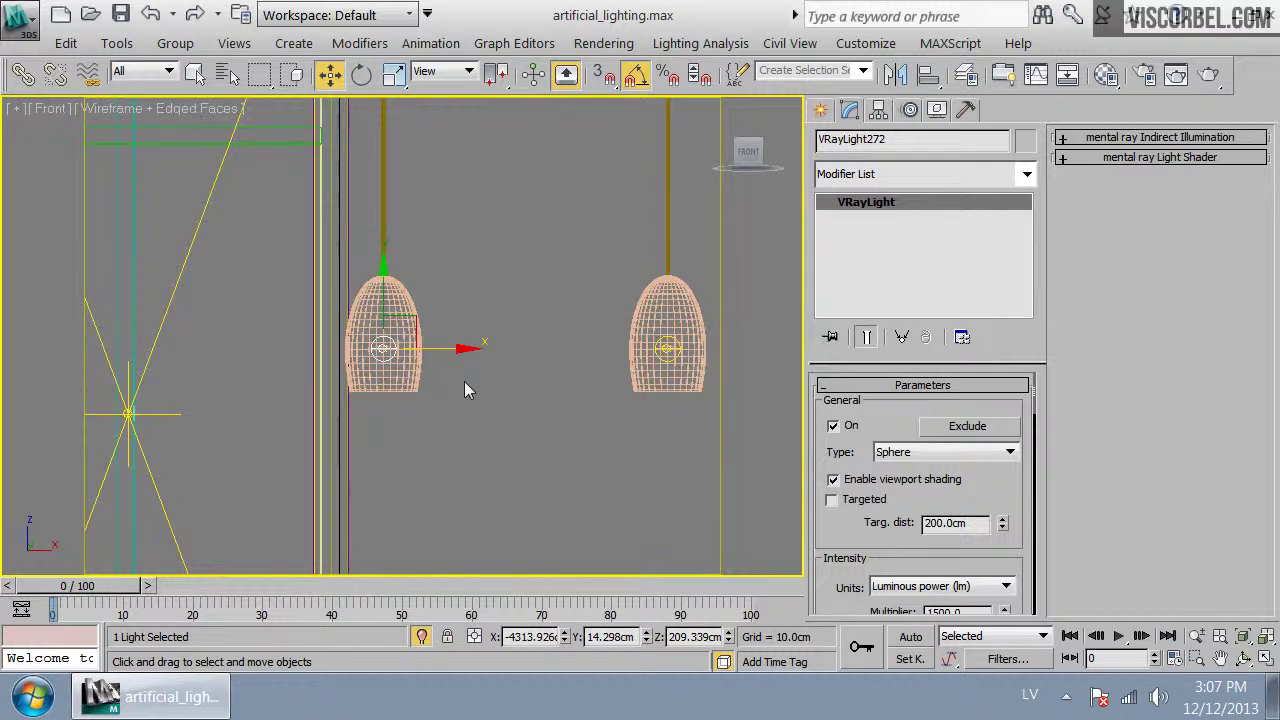
{"action": "scroll", "coordinate": [400, 352], "scroll_direction": "up", "scroll_amount": 3}
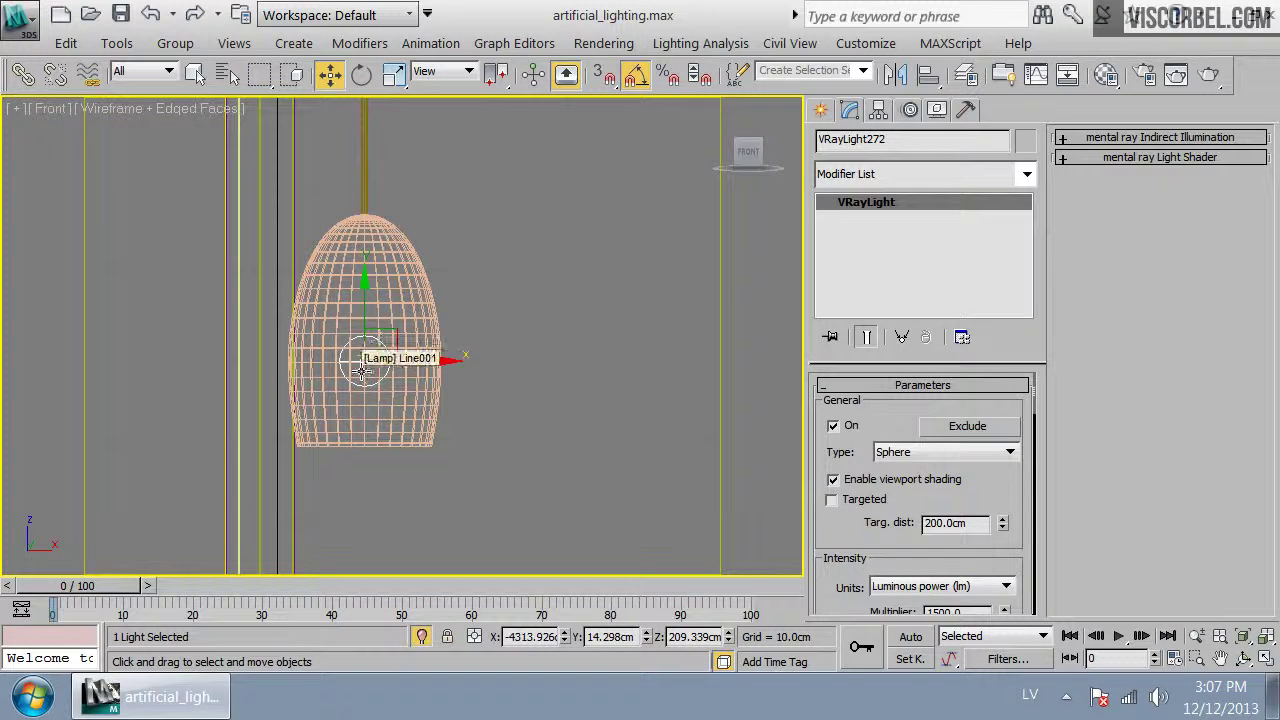
Look through the cam_pendant camera with shaded display and render the dining room
{"action": "key", "text": "c"}
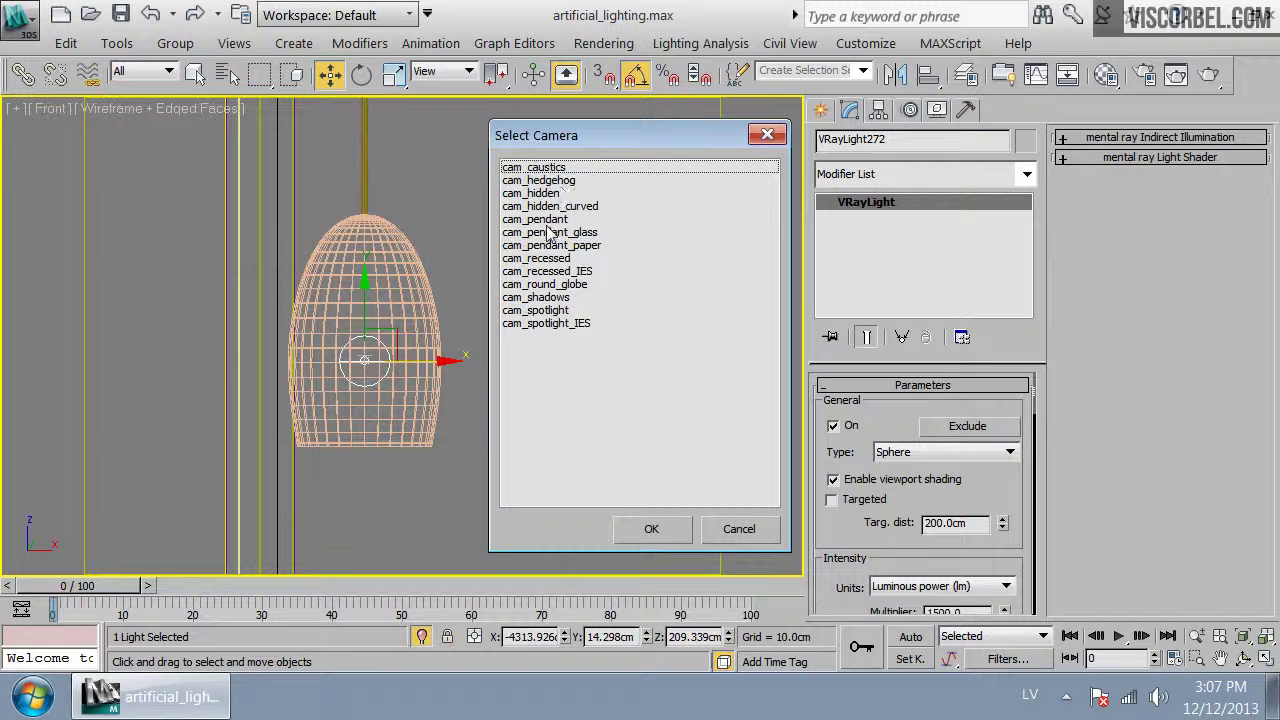
{"action": "double_click", "coordinate": [550, 219]}
{"action": "key", "text": "F3"}
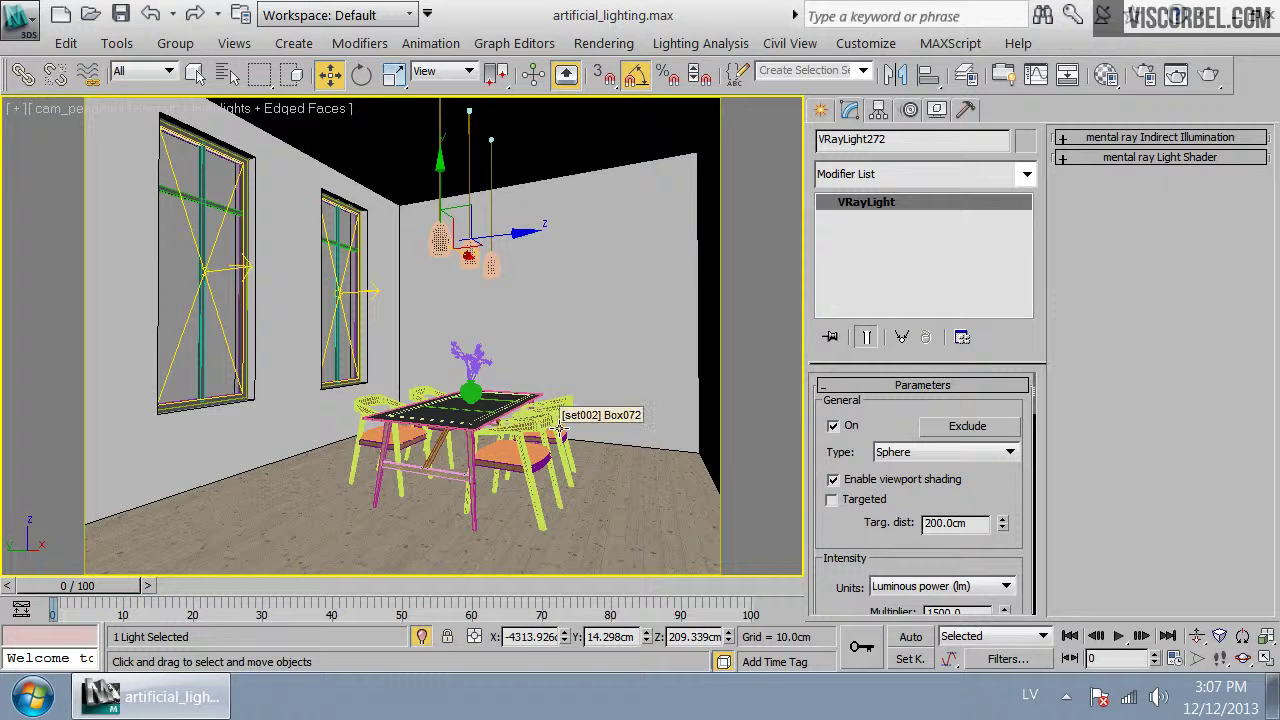
{"action": "left_click", "coordinate": [1210, 76]}
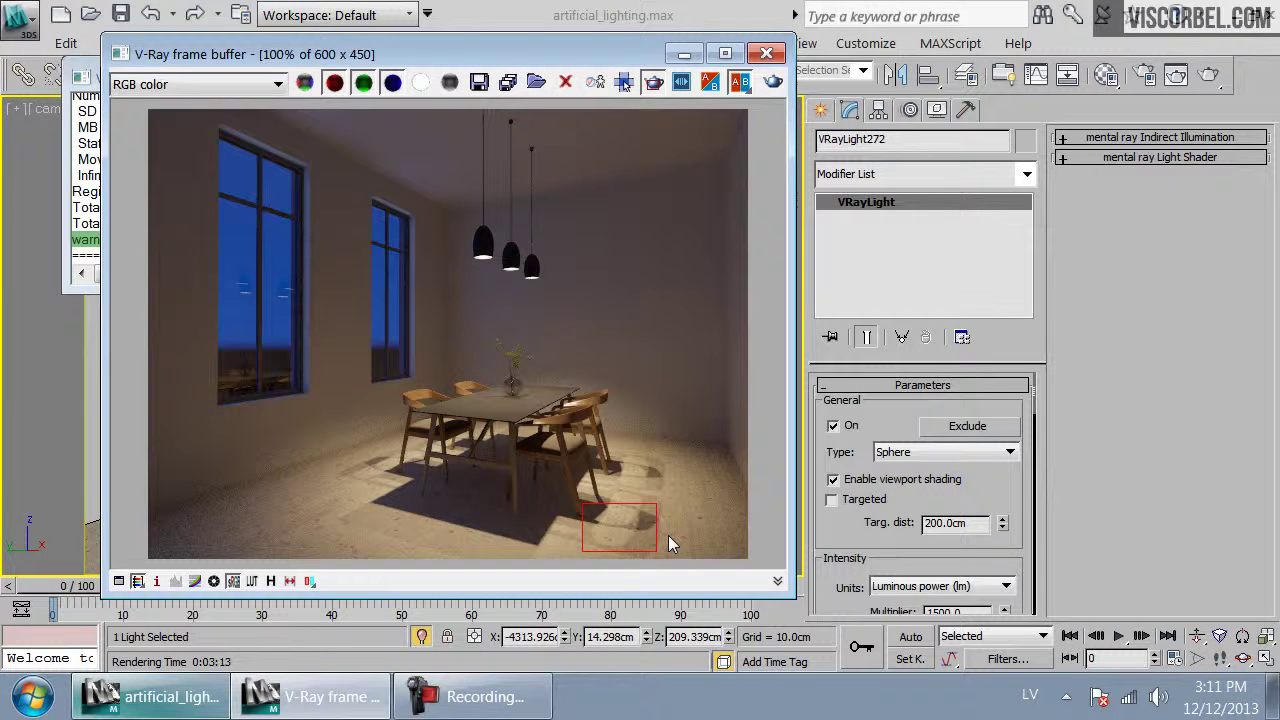
Set the sphere lights' radius to 0.5 cm after moving the render window aside
{"action": "left_click_drag", "start_coordinate": [572, 65], "coordinate": [530, 276]}
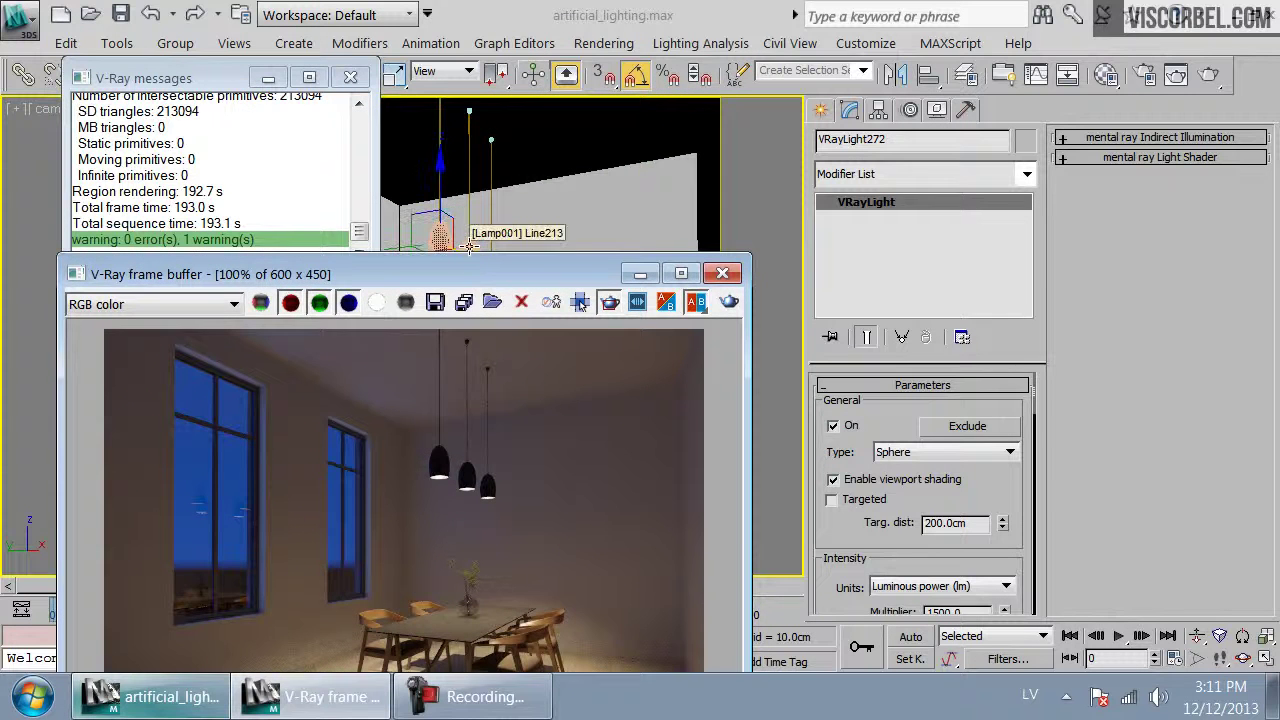
{"action": "left_click_drag", "start_coordinate": [495, 280], "coordinate": [505, 190]}
{"action": "scroll", "coordinate": [955, 587], "scroll_direction": "down", "scroll_amount": 3}
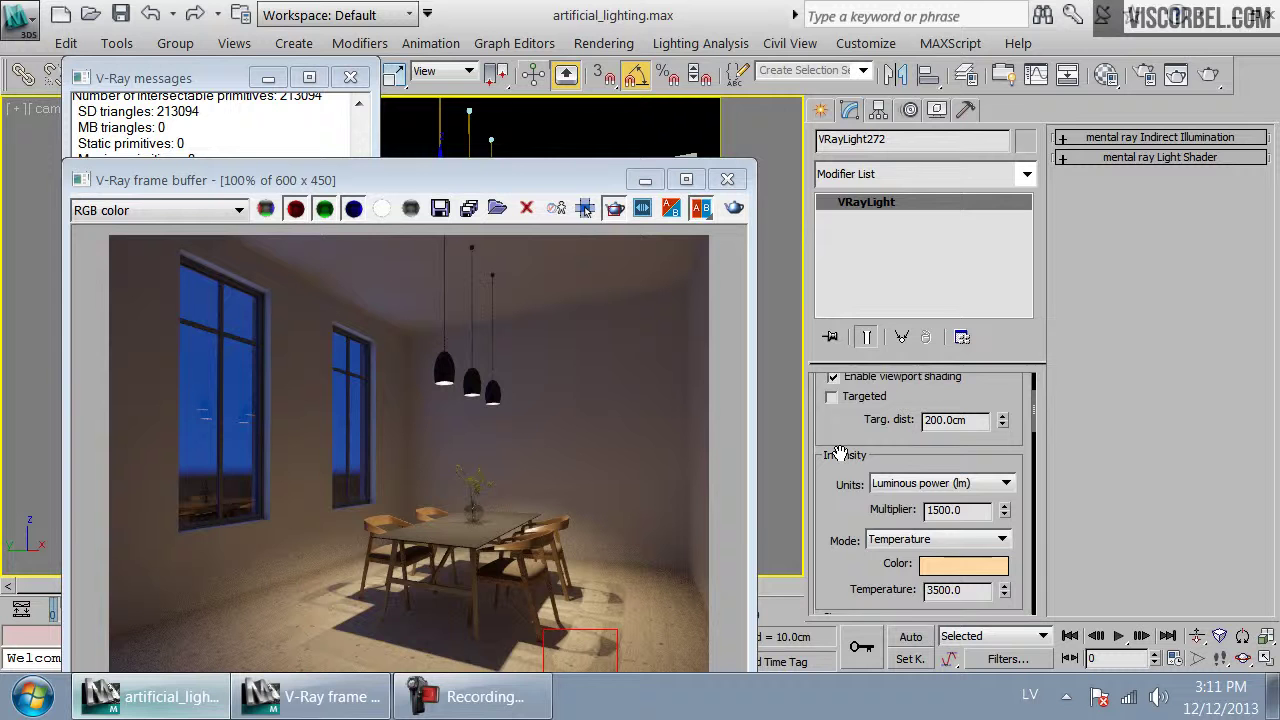
{"action": "scroll", "coordinate": [962, 574], "scroll_direction": "down", "scroll_amount": 2}
{"action": "left_click", "coordinate": [958, 578]}
{"action": "type", "text": "0.5"}
{"action": "key", "text": "Return"}
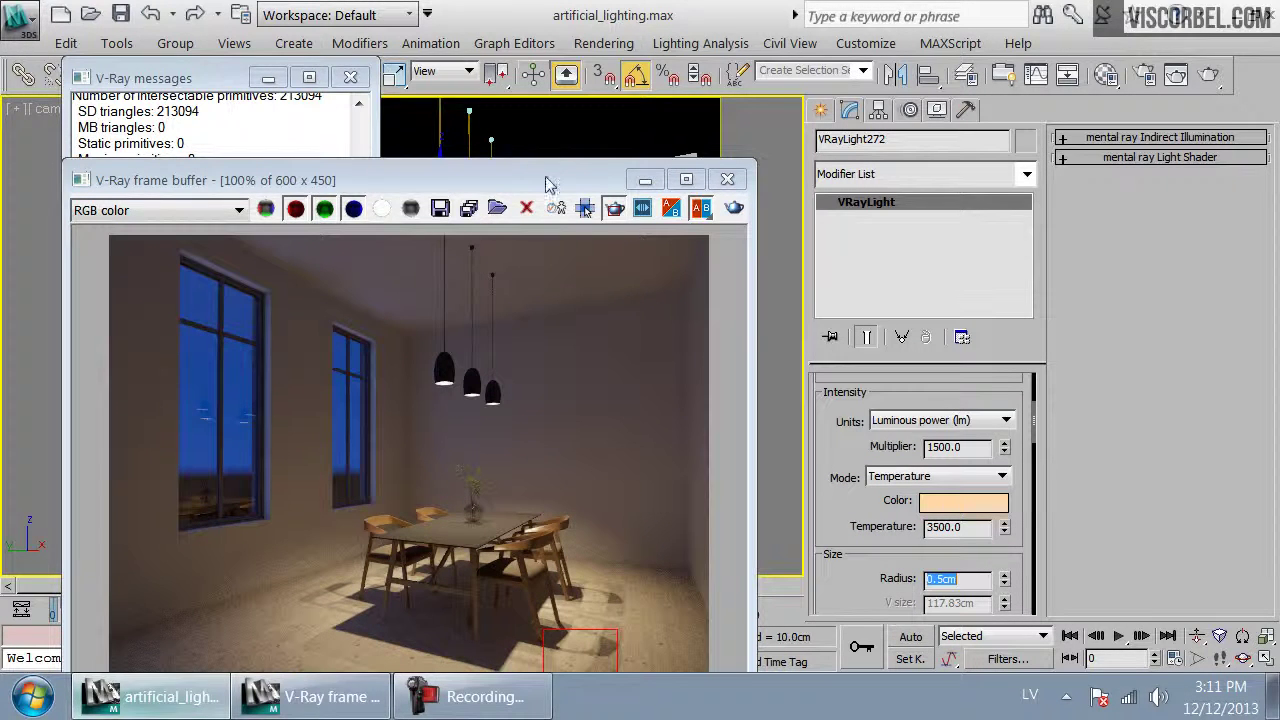
Re-render the marked floor region beside the chair and examine the shadow sharpness up close
{"action": "left_click_drag", "start_coordinate": [545, 182], "coordinate": [529, 92]}
{"action": "scroll", "coordinate": [585, 575], "scroll_direction": "up", "scroll_amount": 1}
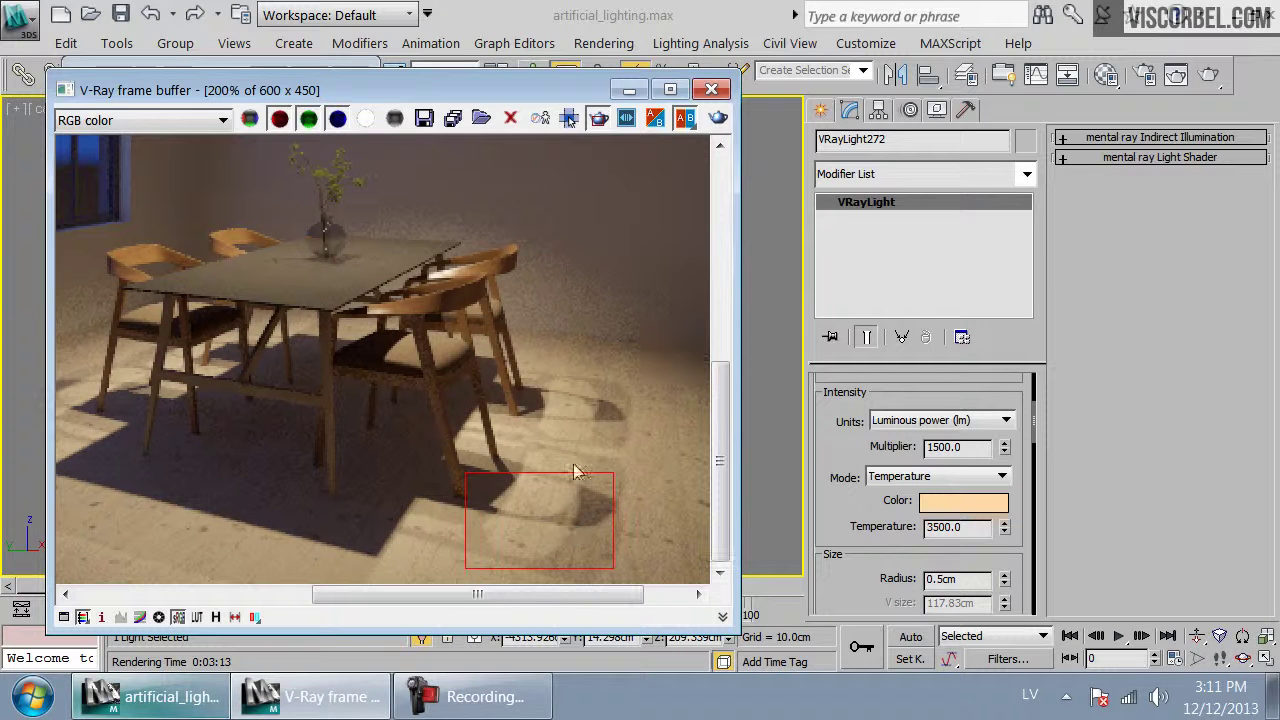
{"action": "left_click", "coordinate": [718, 118]}
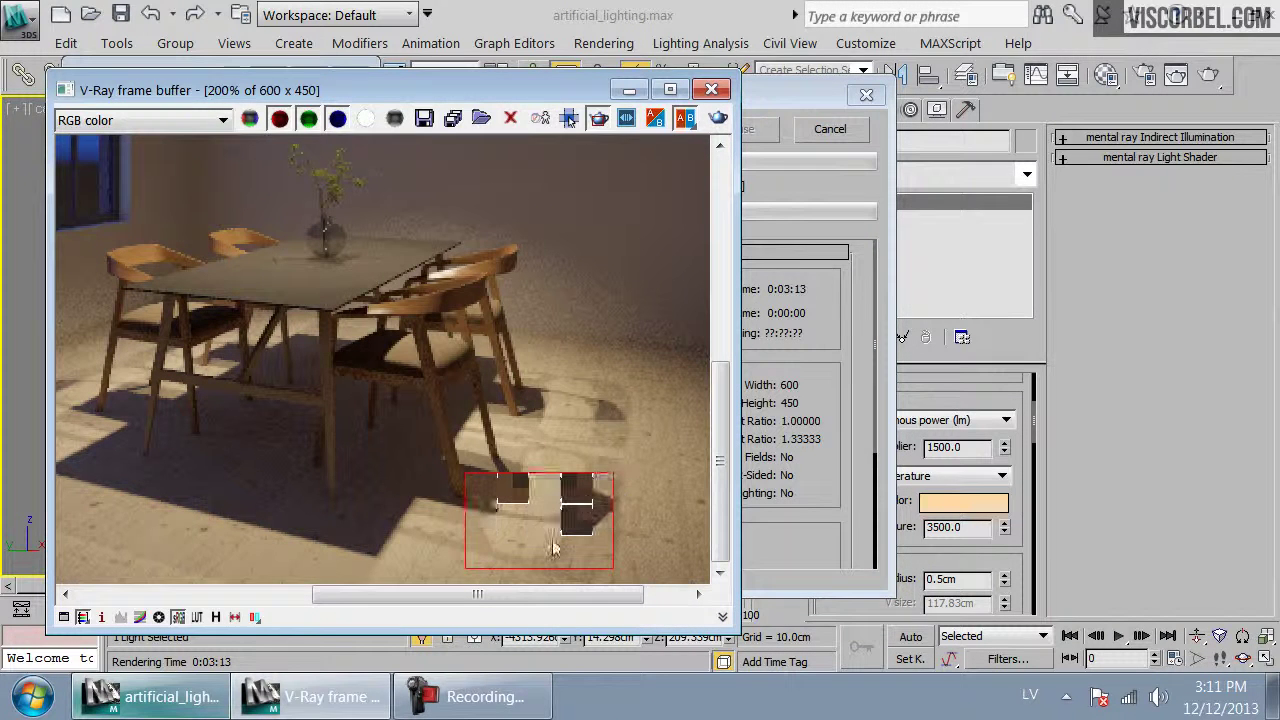
{"action": "scroll", "coordinate": [505, 460], "scroll_direction": "down", "scroll_amount": 1}
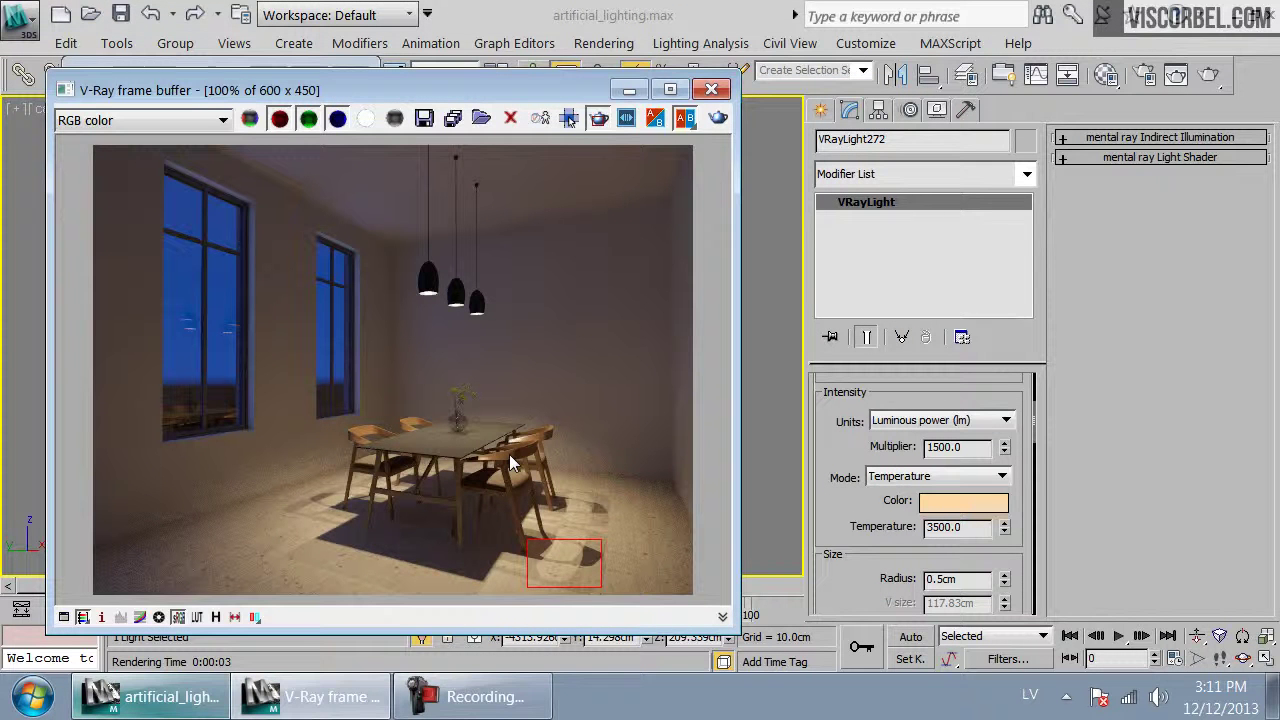
Set the sphere lights' radius to 3 cm
{"action": "double_click", "coordinate": [955, 578]}
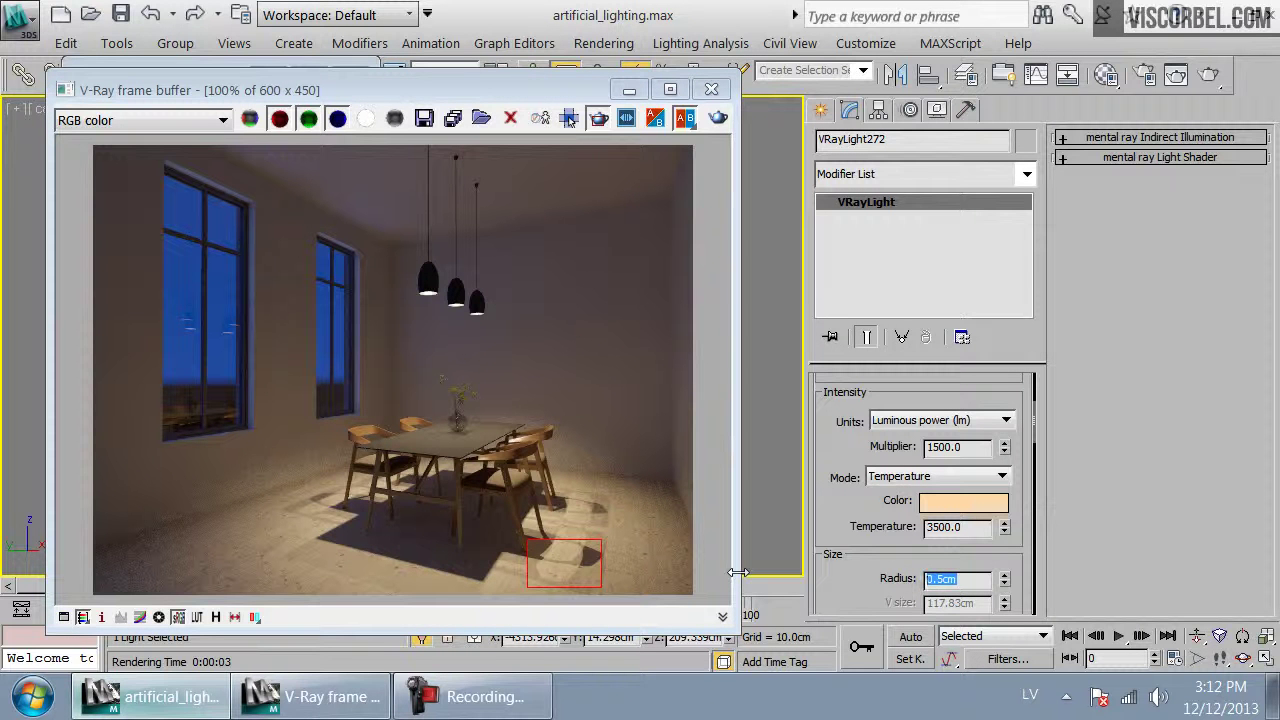
{"action": "type", "text": "3"}
{"action": "key", "text": "Return"}
Turn off region rendering and close the frame buffer and V-Ray messages windows
{"action": "left_click", "coordinate": [526, 264]}
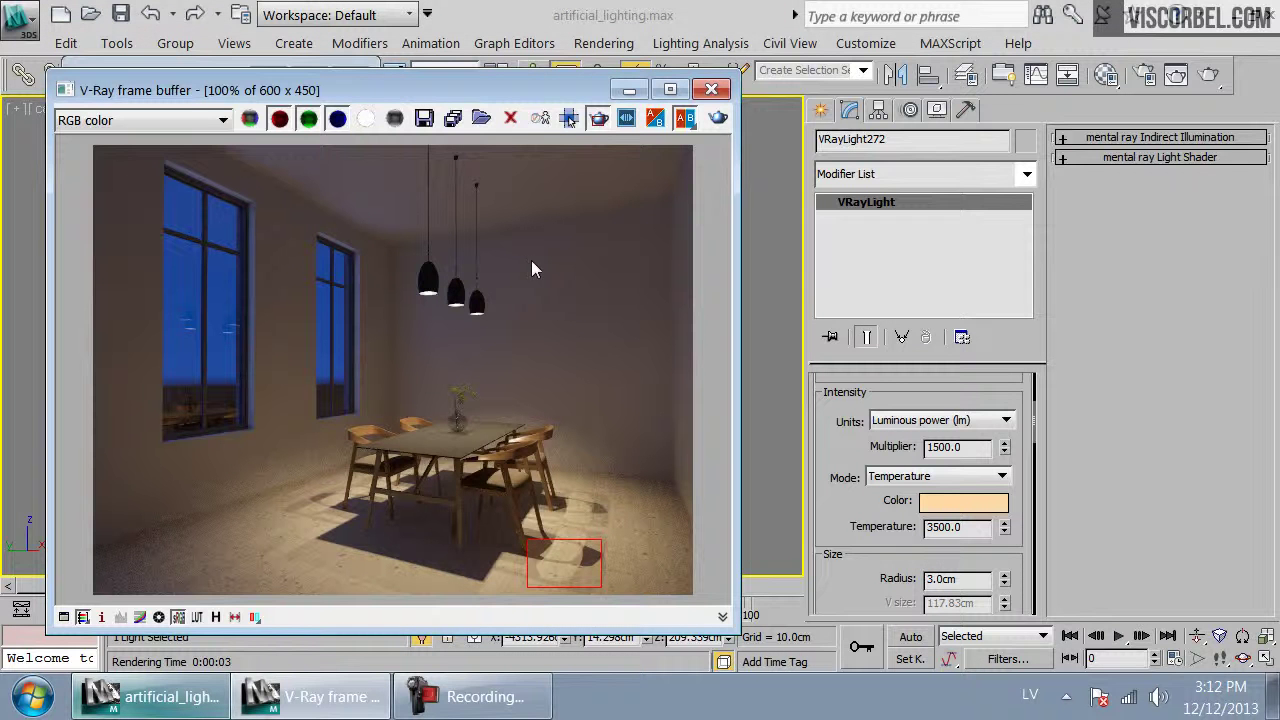
{"action": "left_click", "coordinate": [600, 118]}
{"action": "left_click", "coordinate": [711, 90]}
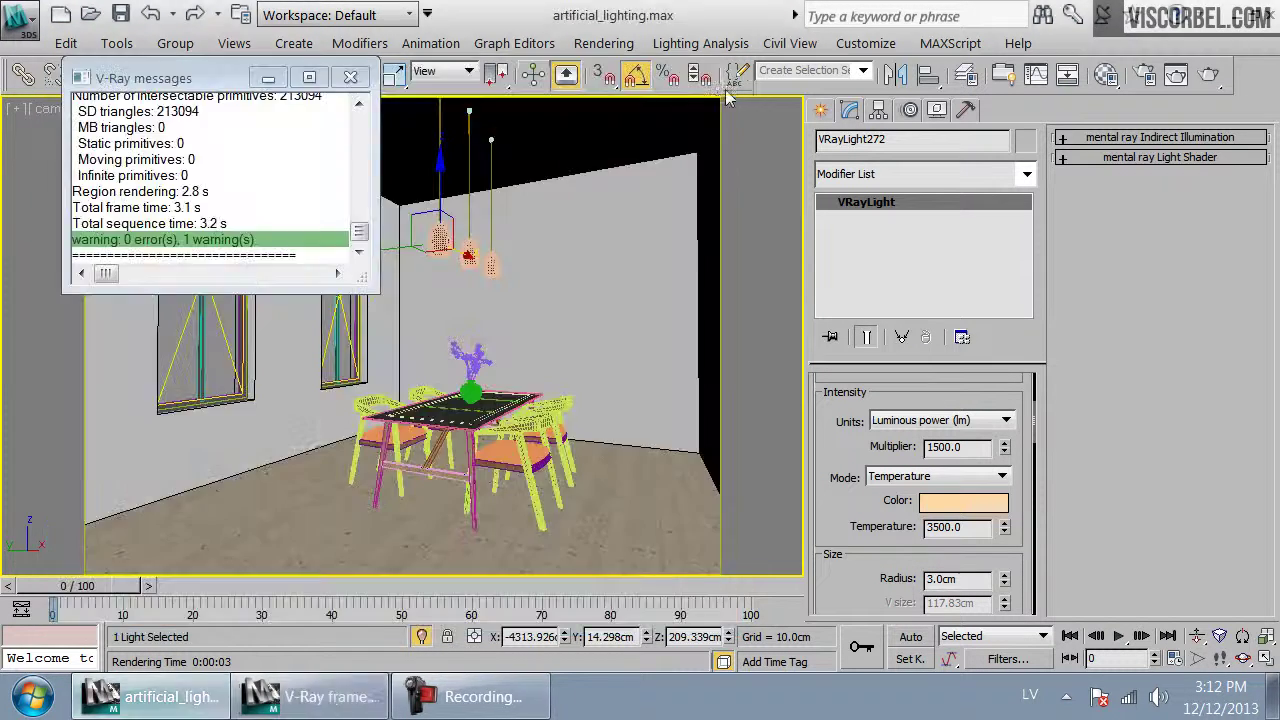
{"action": "left_click", "coordinate": [350, 77]}
Unhide all objects in the top view without unhiding the layers
{"action": "scroll", "coordinate": [381, 358], "scroll_direction": "down", "scroll_amount": 3}
{"action": "scroll", "coordinate": [381, 358], "scroll_direction": "down", "scroll_amount": 6}
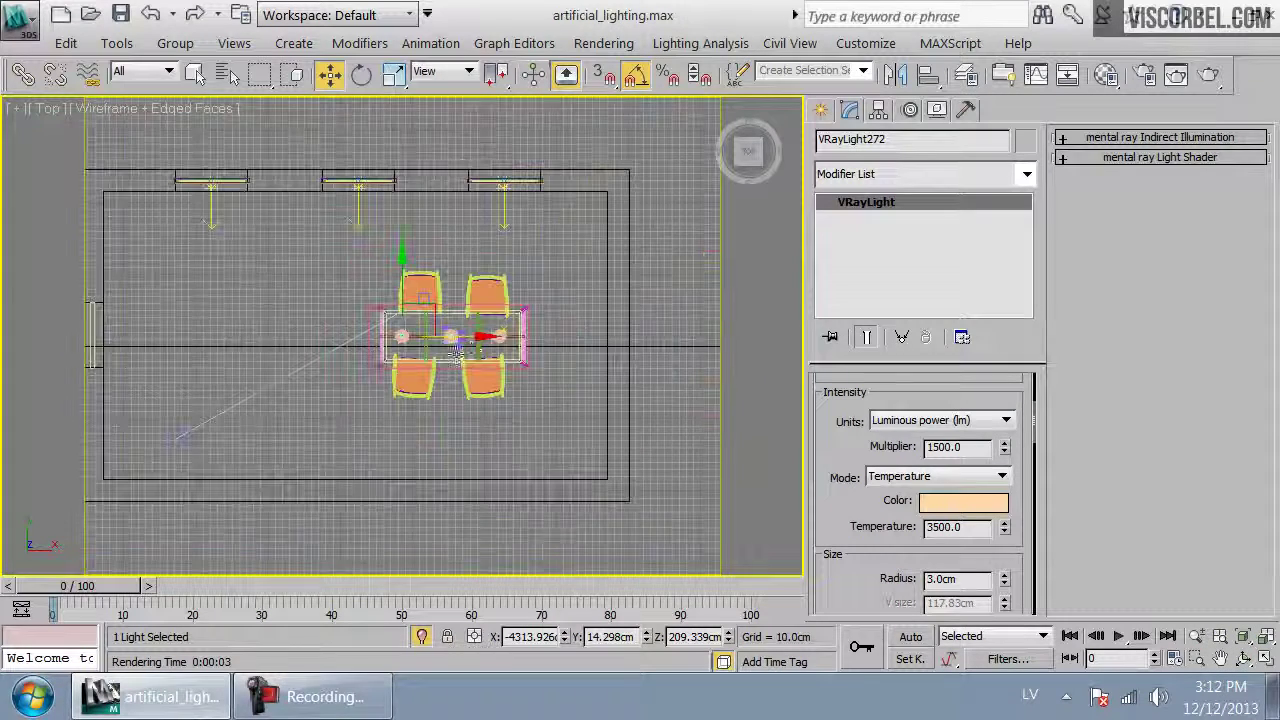
{"action": "right_click", "coordinate": [537, 307]}
{"action": "left_click", "coordinate": [592, 196]}
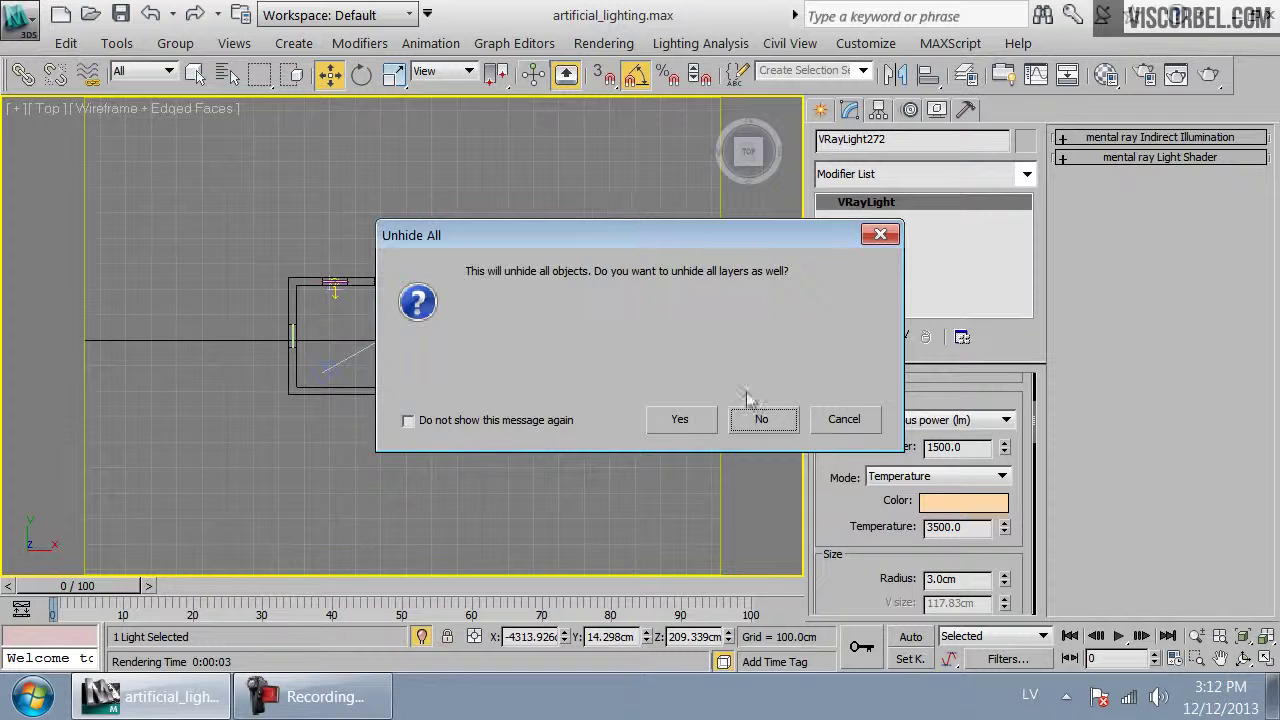
{"action": "left_click", "coordinate": [761, 419]}
Select all instances of the pendant sphere light and clone them as instances onto the lamps in the neighboring room
{"action": "middle_click_drag", "start_coordinate": [310, 325], "coordinate": [376, 350]}
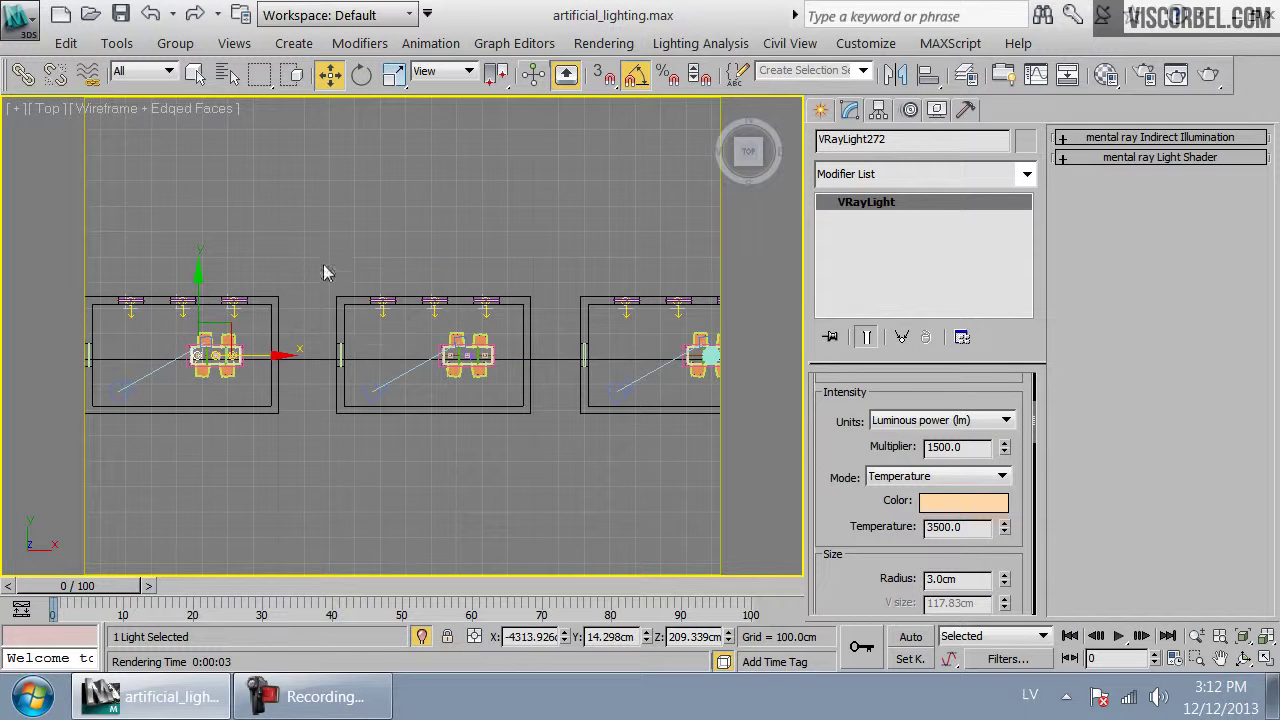
{"action": "scroll", "coordinate": [190, 157], "scroll_direction": "up", "scroll_amount": 5}
{"action": "middle_click_drag", "start_coordinate": [163, 391], "coordinate": [388, 356]}
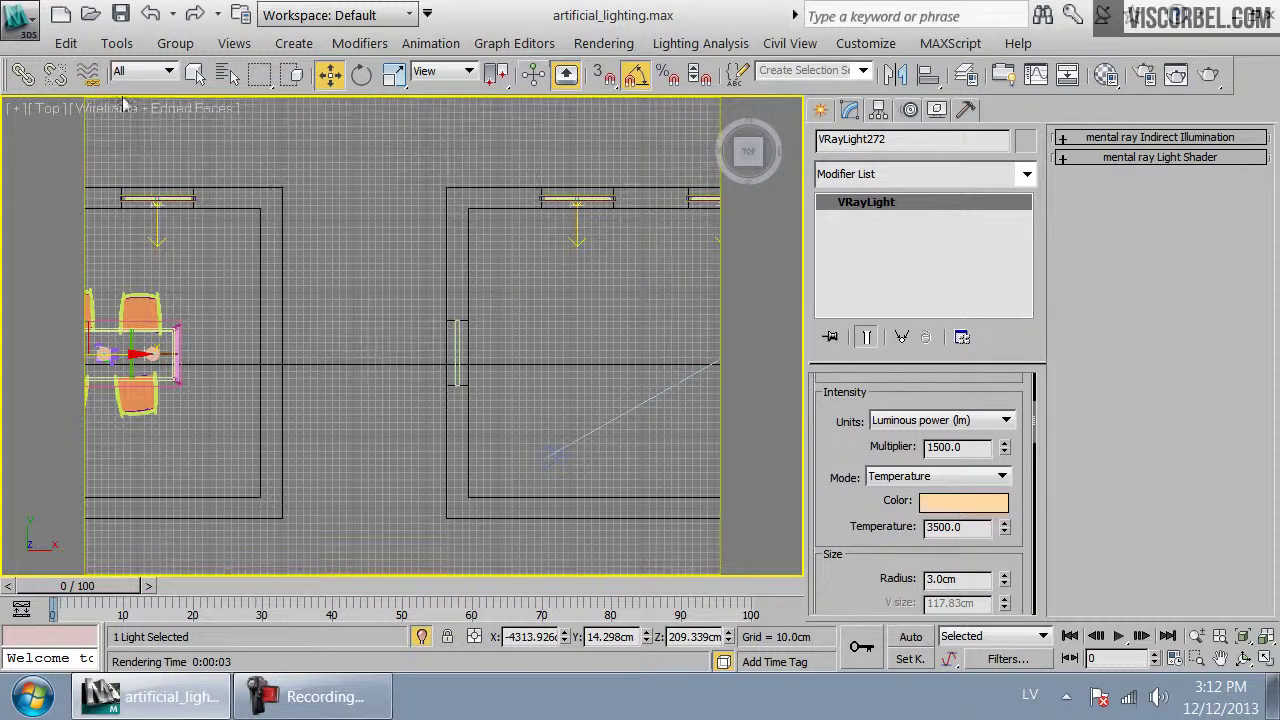
{"action": "left_click", "coordinate": [68, 44]}
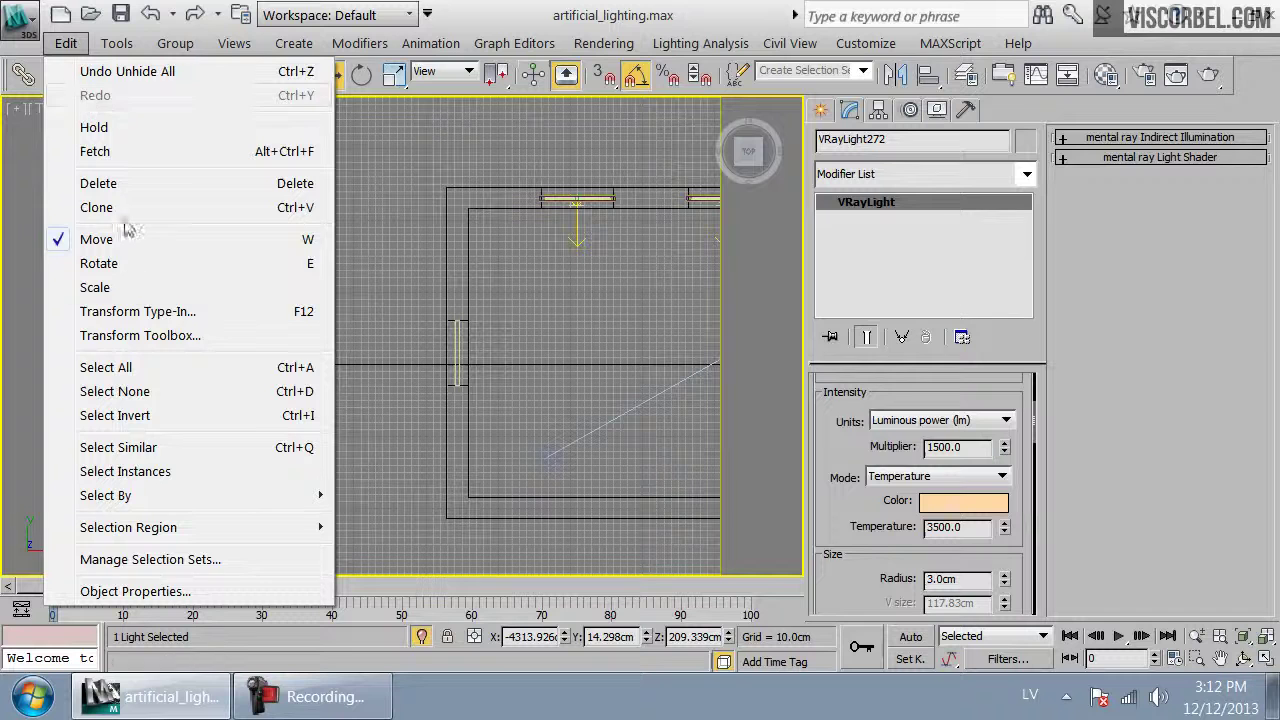
{"action": "left_click", "coordinate": [119, 472]}
{"action": "scroll", "coordinate": [265, 436], "scroll_direction": "down", "scroll_amount": 5}
{"action": "middle_click_drag", "start_coordinate": [277, 411], "coordinate": [211, 408]}
{"action": "left_click_drag", "start_coordinate": [236, 343], "coordinate": [583, 345], "text": "shift"}
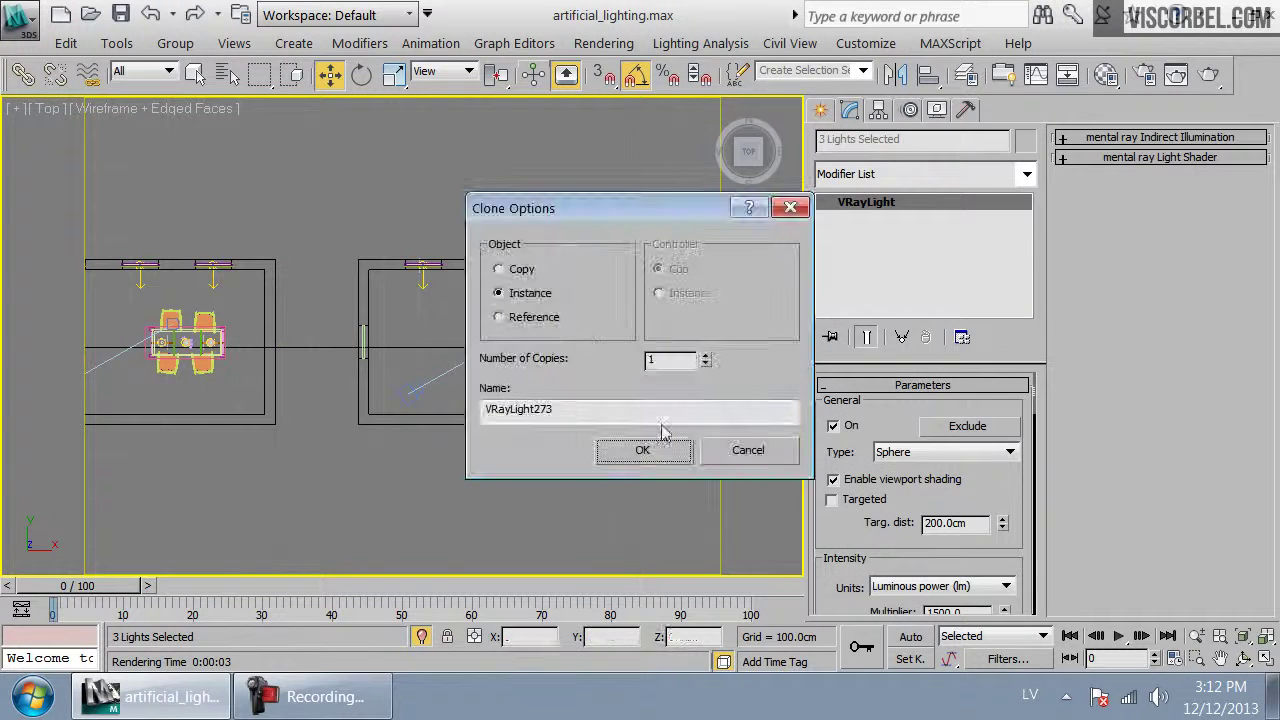
{"action": "left_click", "coordinate": [644, 448]}
Align the cloned sphere lights along X with the centers of the neighboring room's lamp shades
{"action": "key", "text": "z"}
{"action": "key", "text": "z"}
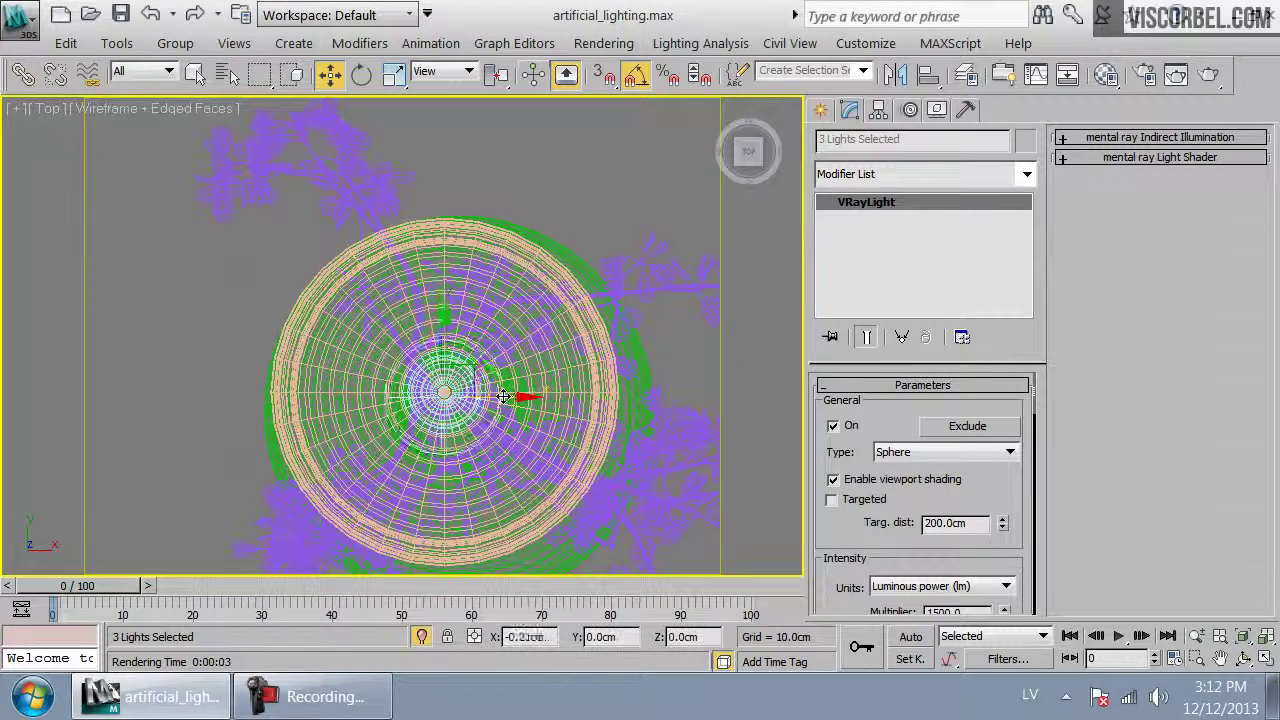
{"action": "scroll", "coordinate": [440, 390], "scroll_direction": "down", "scroll_amount": 4}
Select the cam_pendant_glass camera and look through it with shaded display
{"action": "middle_click_drag", "start_coordinate": [329, 414], "coordinate": [513, 272]}
{"action": "scroll", "coordinate": [513, 272], "scroll_direction": "down", "scroll_amount": 3}
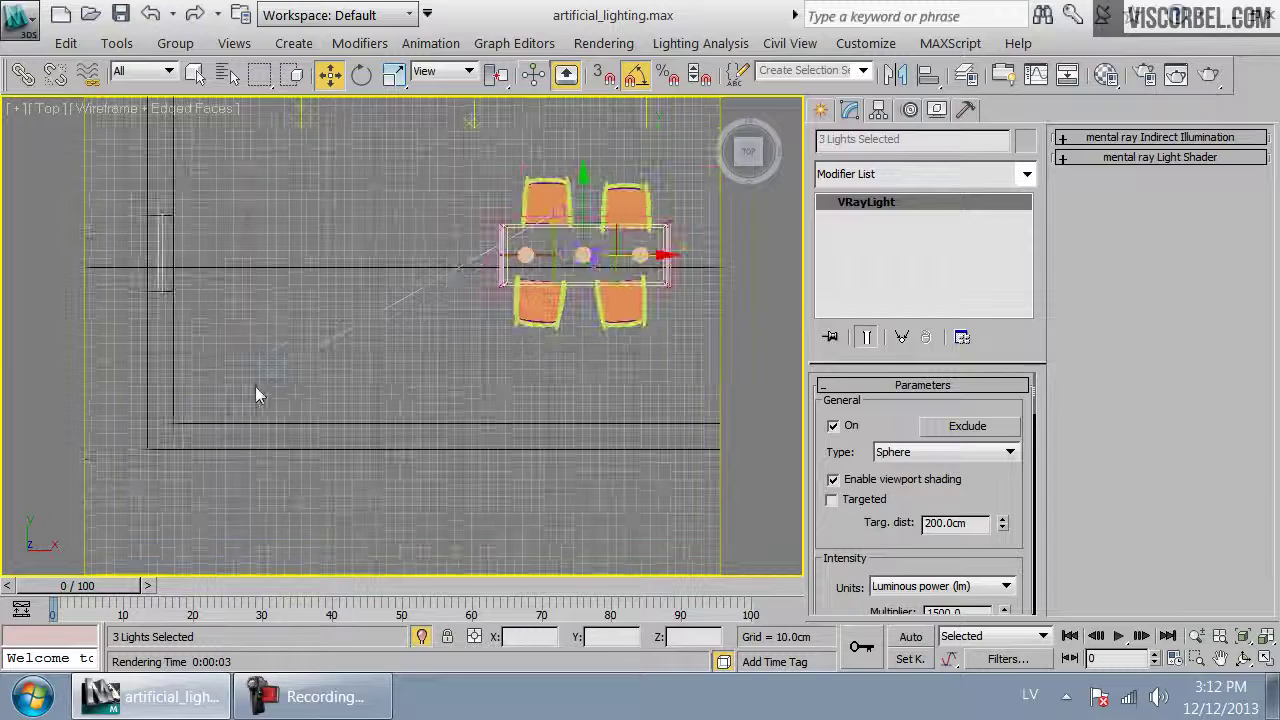
{"action": "left_click", "coordinate": [262, 372]}
{"action": "key", "text": "c"}
{"action": "key", "text": "F3"}
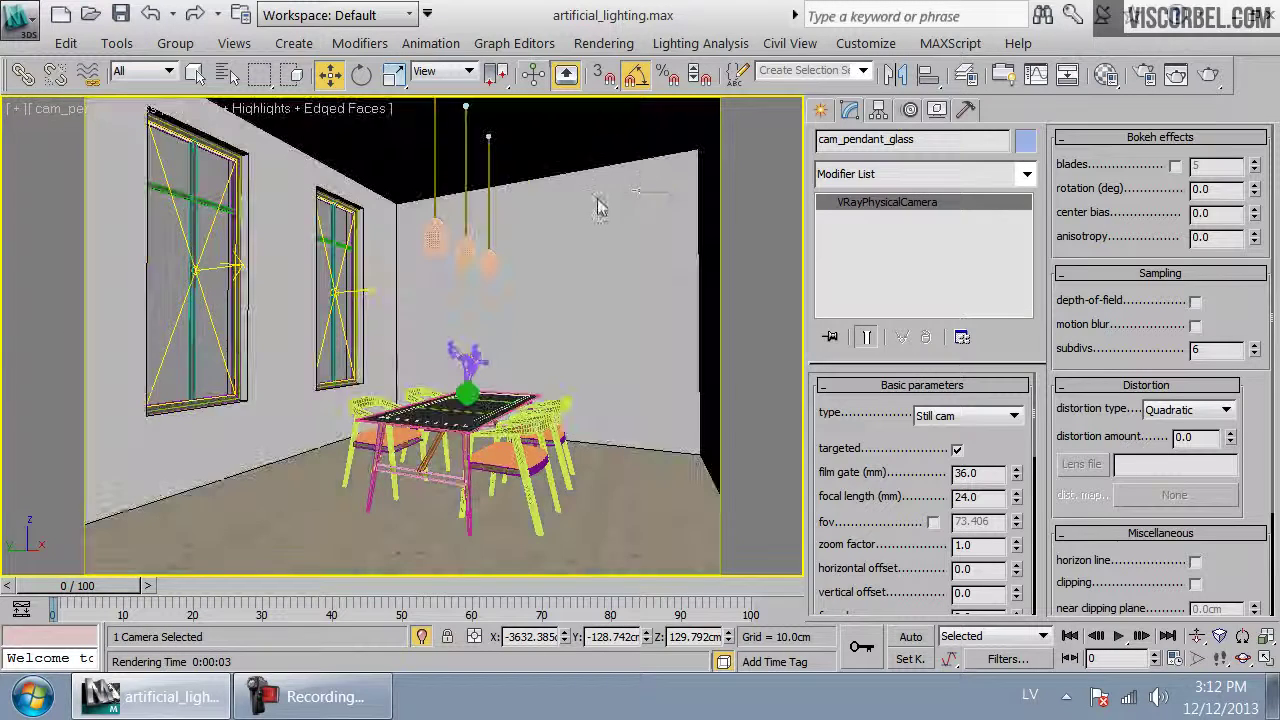
Select the glass pendant lamps, frame them closely in a perspective view and open the Material Editor
{"action": "left_click", "coordinate": [435, 248]}
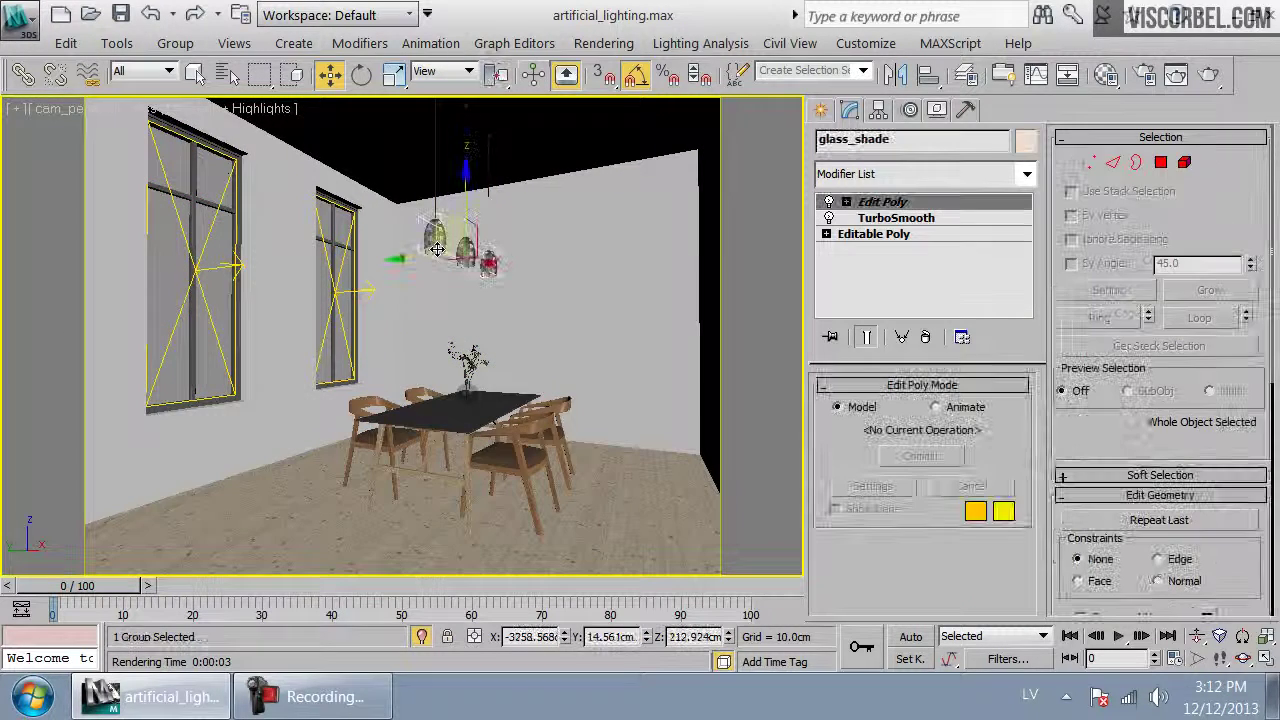
{"action": "key", "text": "p"}
{"action": "key", "text": "z"}
{"action": "middle_click_drag", "start_coordinate": [400, 298], "coordinate": [520, 300], "text": "alt"}
{"action": "left_click", "coordinate": [1105, 74]}
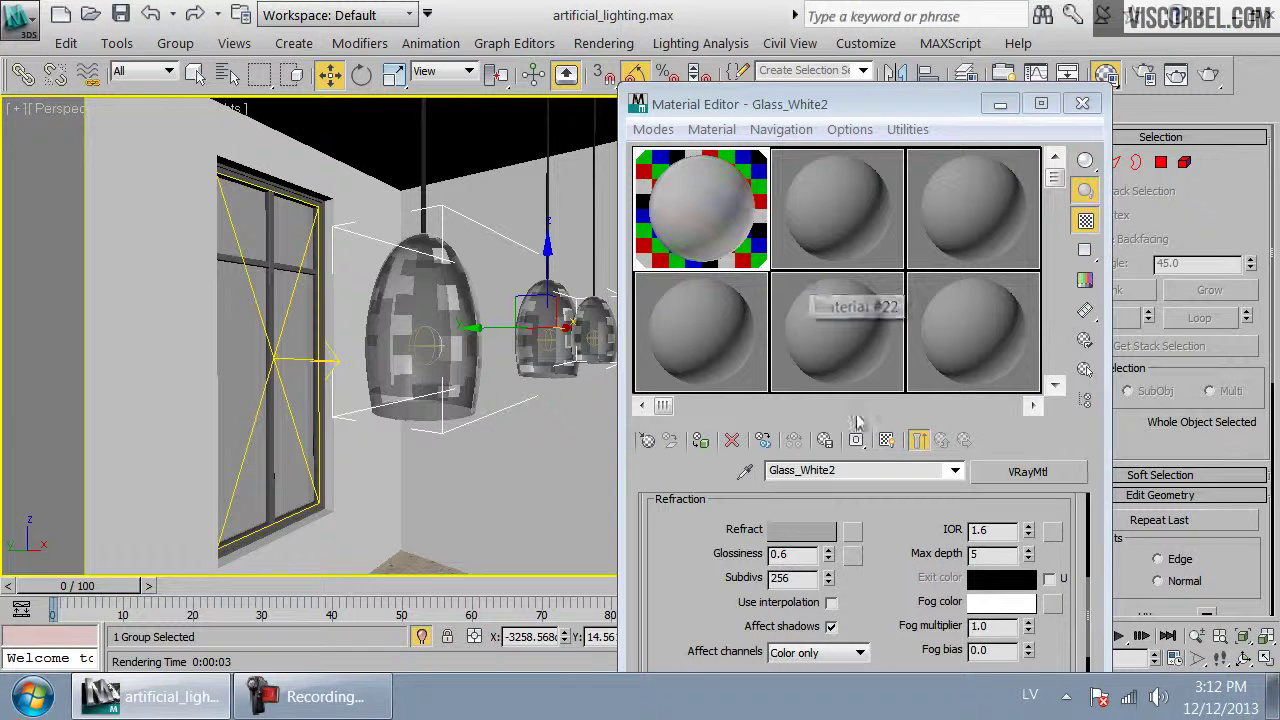
Examine the Glass_White2 material's diffuse, reflection and refraction settings, including glossiness, fog and Affect shadows
{"action": "left_click_drag", "start_coordinate": [897, 514], "coordinate": [897, 638]}
{"action": "scroll", "coordinate": [897, 638], "scroll_direction": "up", "scroll_amount": 3}
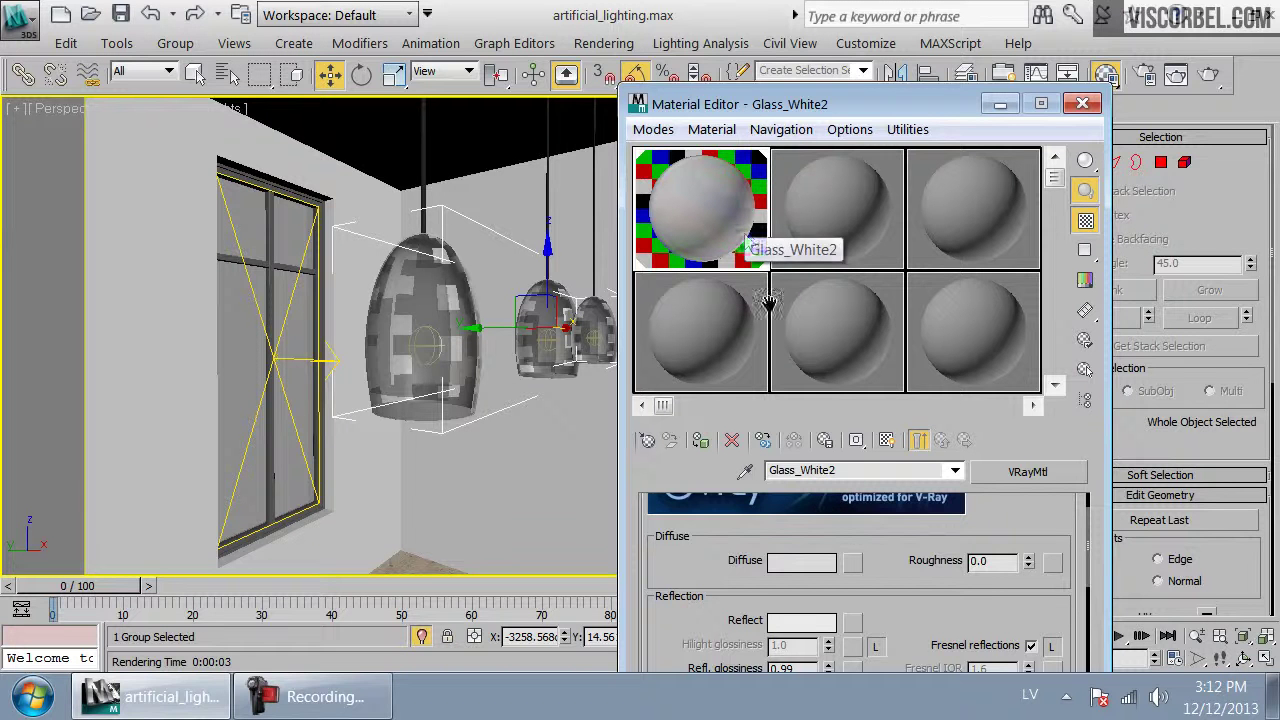
{"action": "left_click_drag", "start_coordinate": [888, 600], "coordinate": [930, 358]}
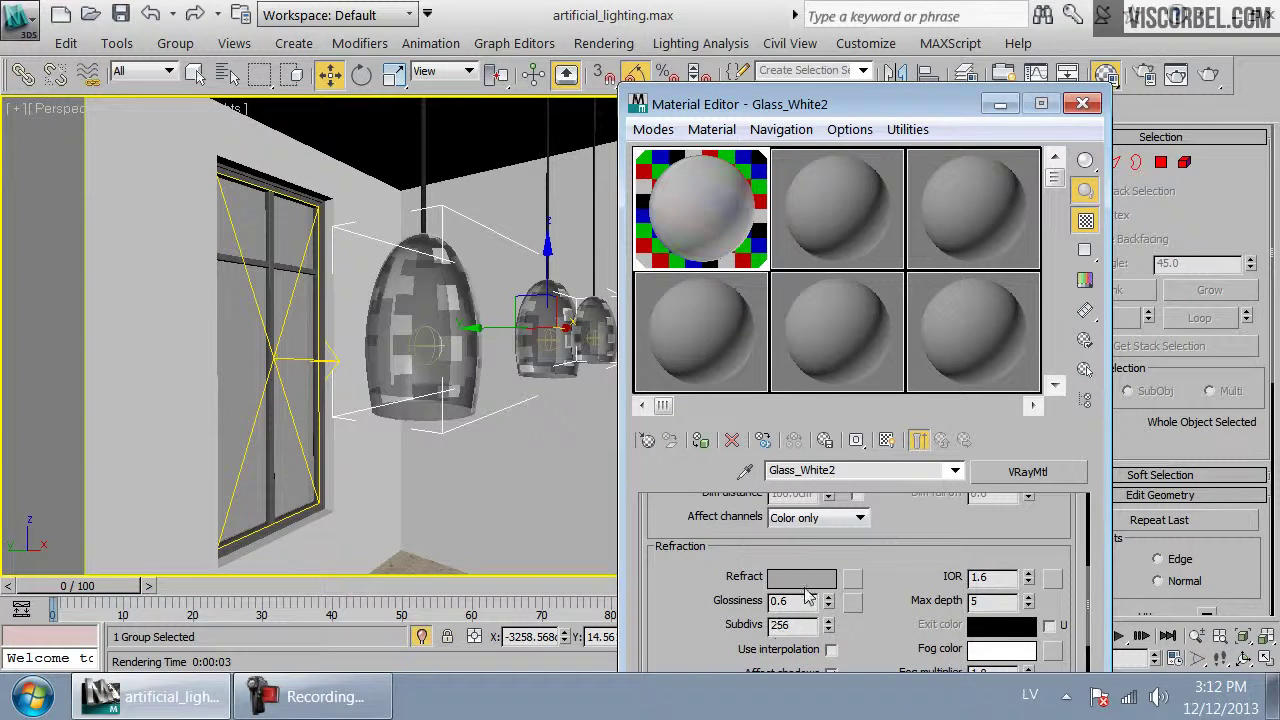
{"action": "left_click_drag", "start_coordinate": [900, 636], "coordinate": [900, 594]}
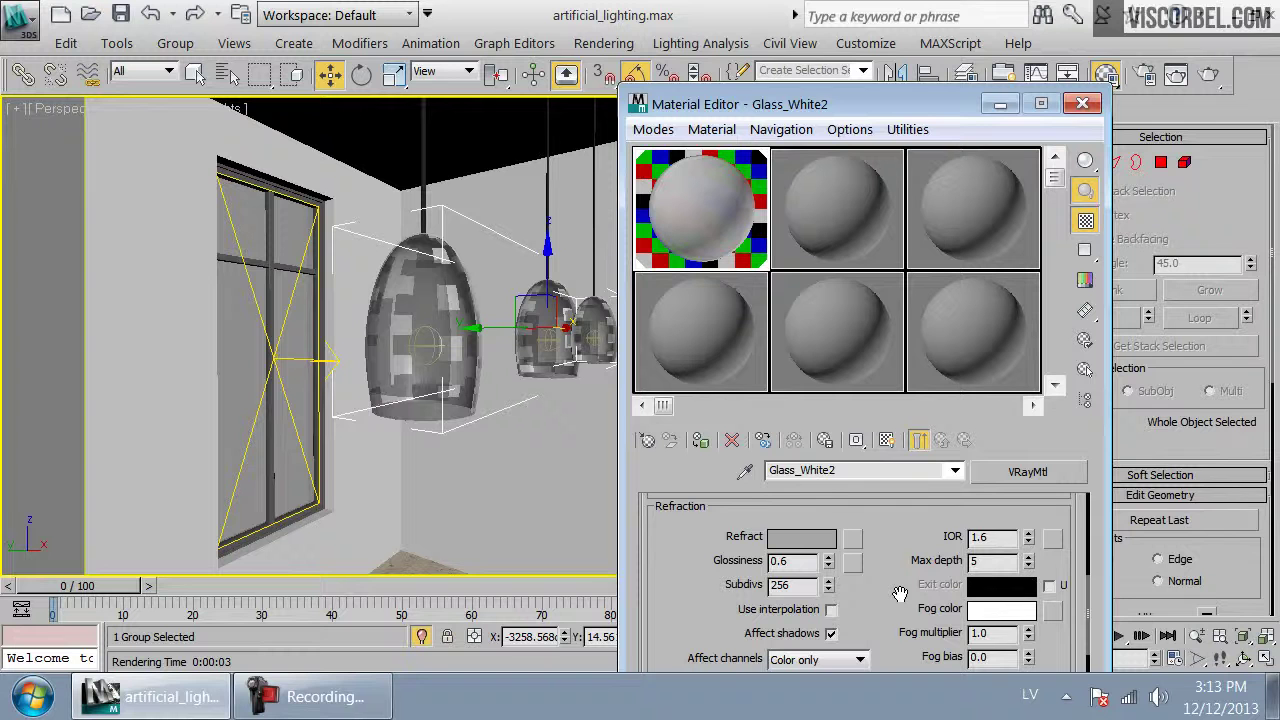
{"action": "left_click_drag", "start_coordinate": [900, 594], "coordinate": [900, 524]}
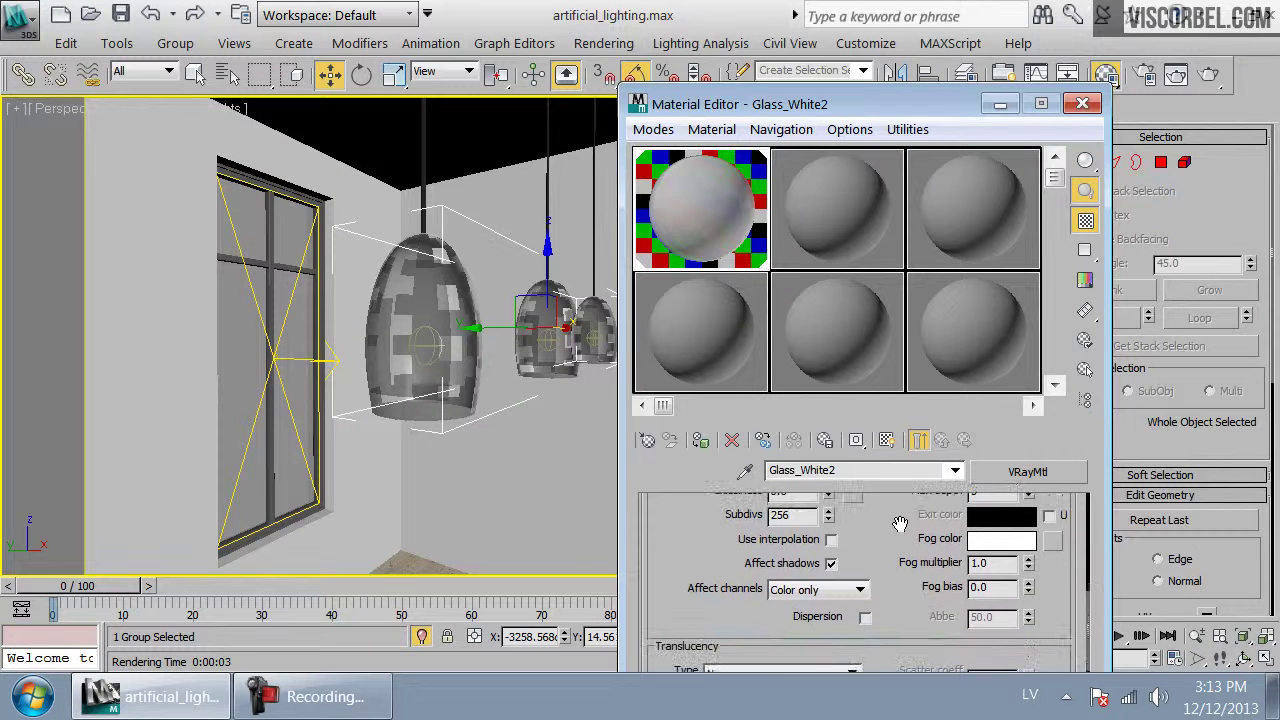
{"action": "left_click", "coordinate": [831, 564]}
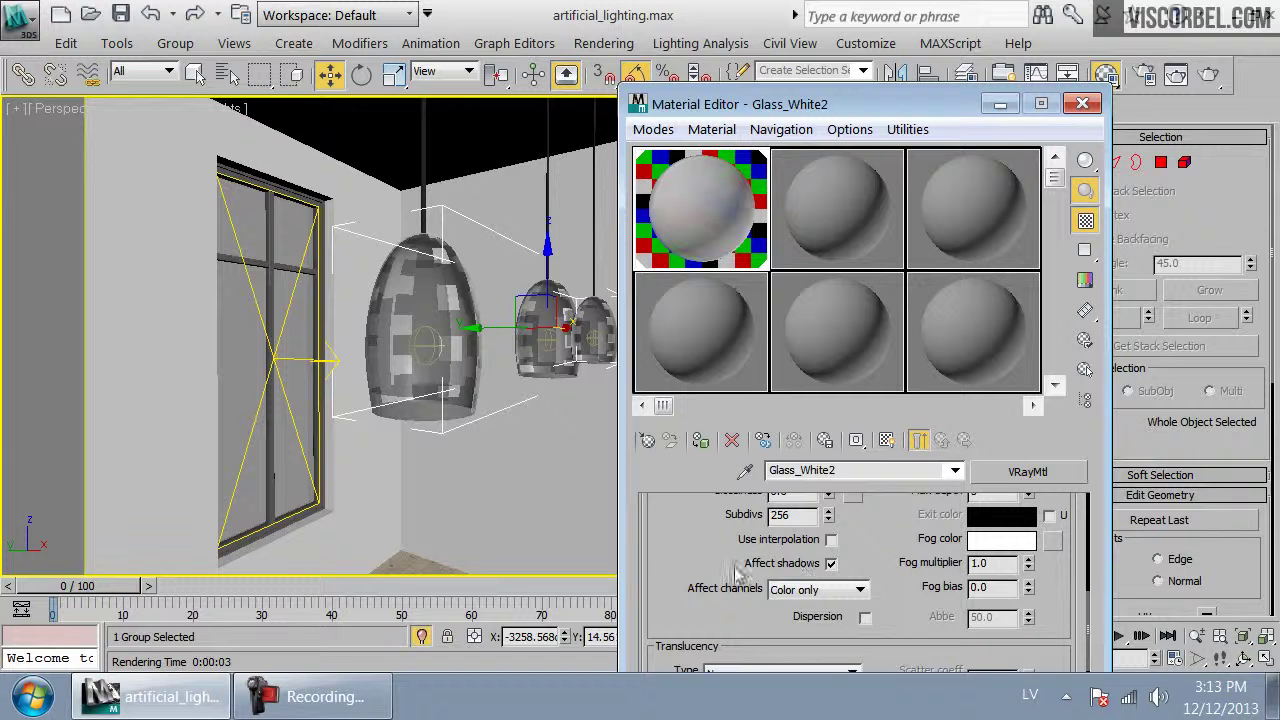
Close the Material Editor and render the room through the cam_pendant_glass camera
{"action": "left_click", "coordinate": [1081, 104]}
{"action": "key", "text": "c"}
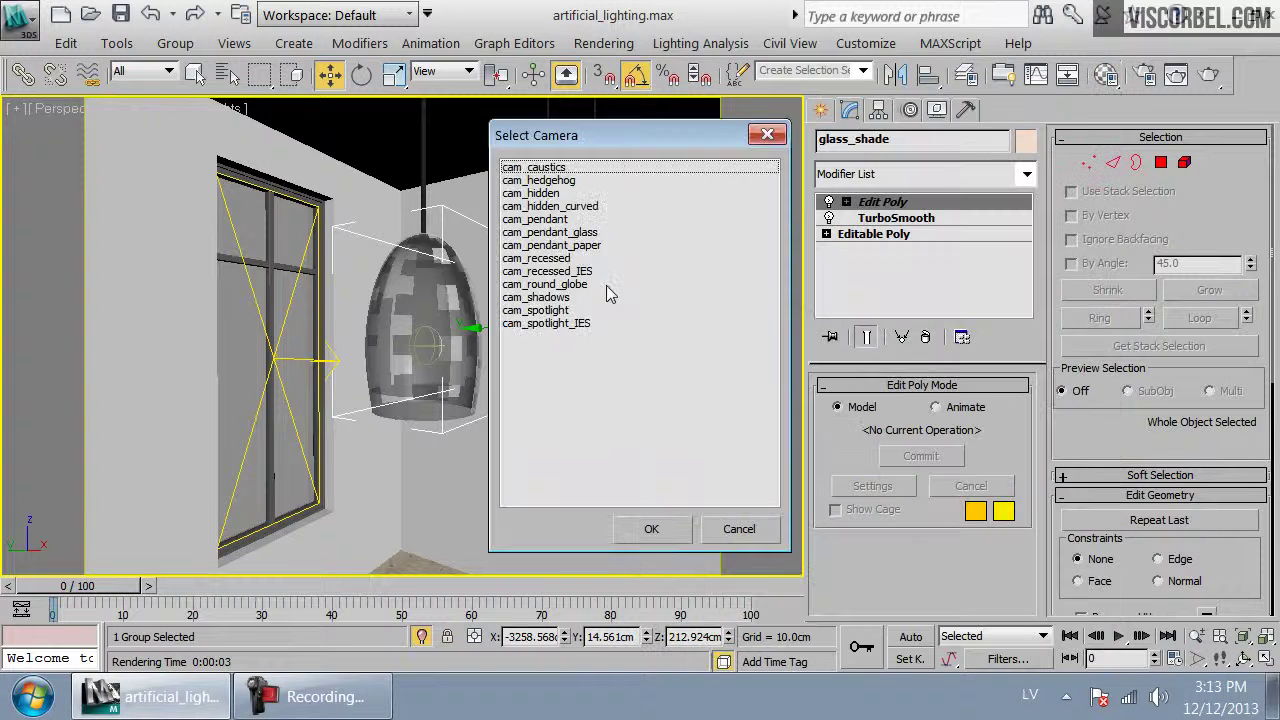
{"action": "double_click", "coordinate": [582, 232]}
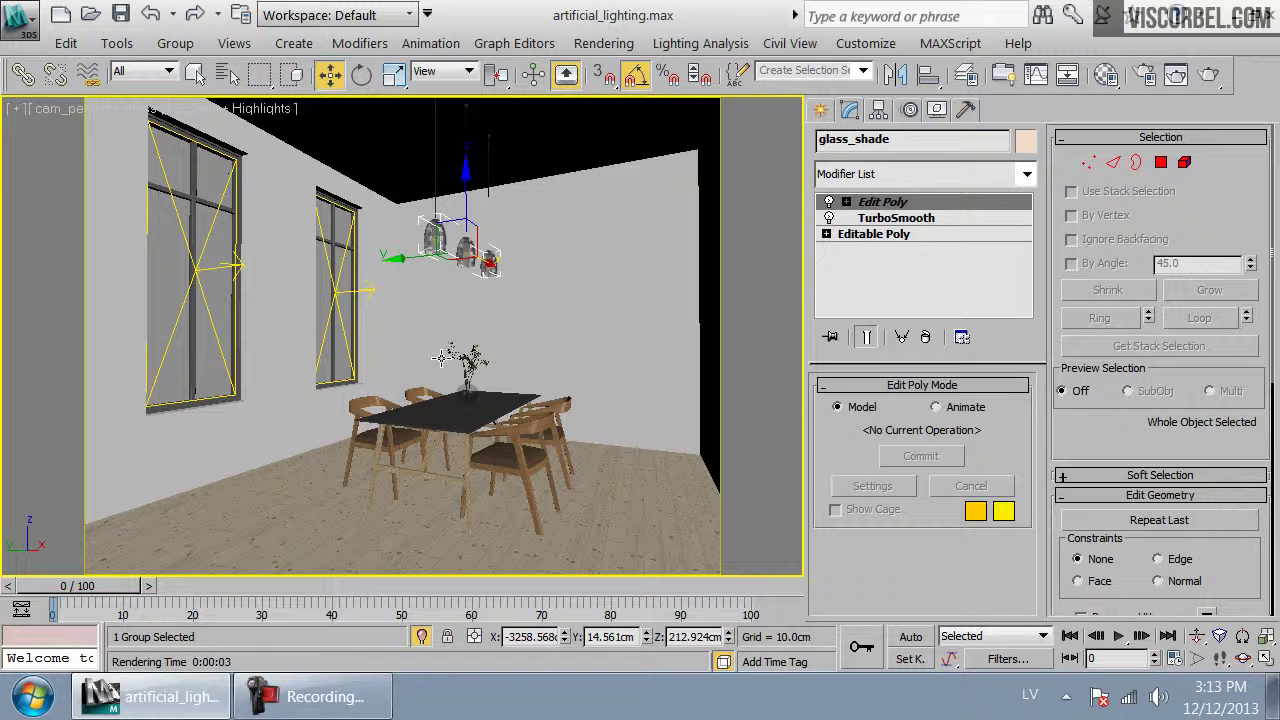
{"action": "left_click", "coordinate": [1210, 77]}
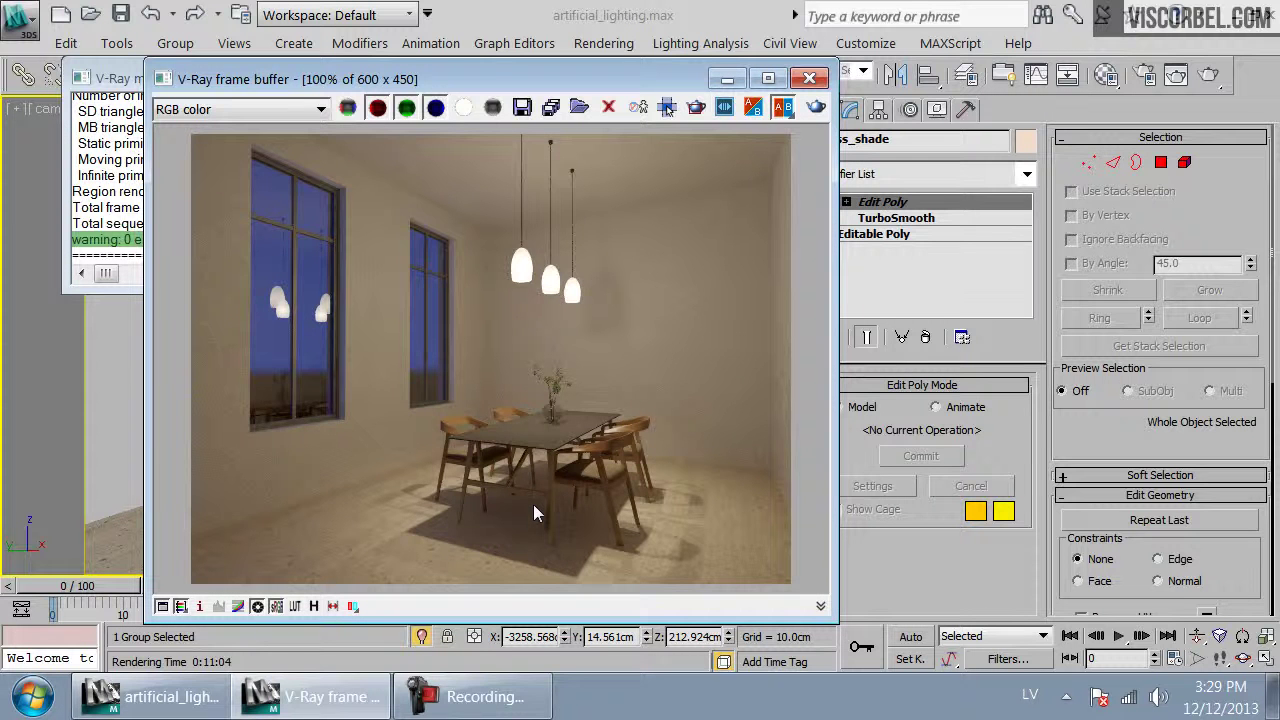
Examine the table, chairs and floor shadows in the finished render and compare it with and without exposure correction
{"action": "scroll", "coordinate": [533, 506], "scroll_direction": "up", "scroll_amount": 1}
{"action": "middle_click_drag", "start_coordinate": [533, 501], "coordinate": [624, 391]}
{"action": "scroll", "coordinate": [624, 391], "scroll_direction": "down", "scroll_amount": 1}
{"action": "scroll", "coordinate": [584, 288], "scroll_direction": "up", "scroll_amount": 1}
{"action": "middle_click_drag", "start_coordinate": [584, 282], "coordinate": [542, 188]}
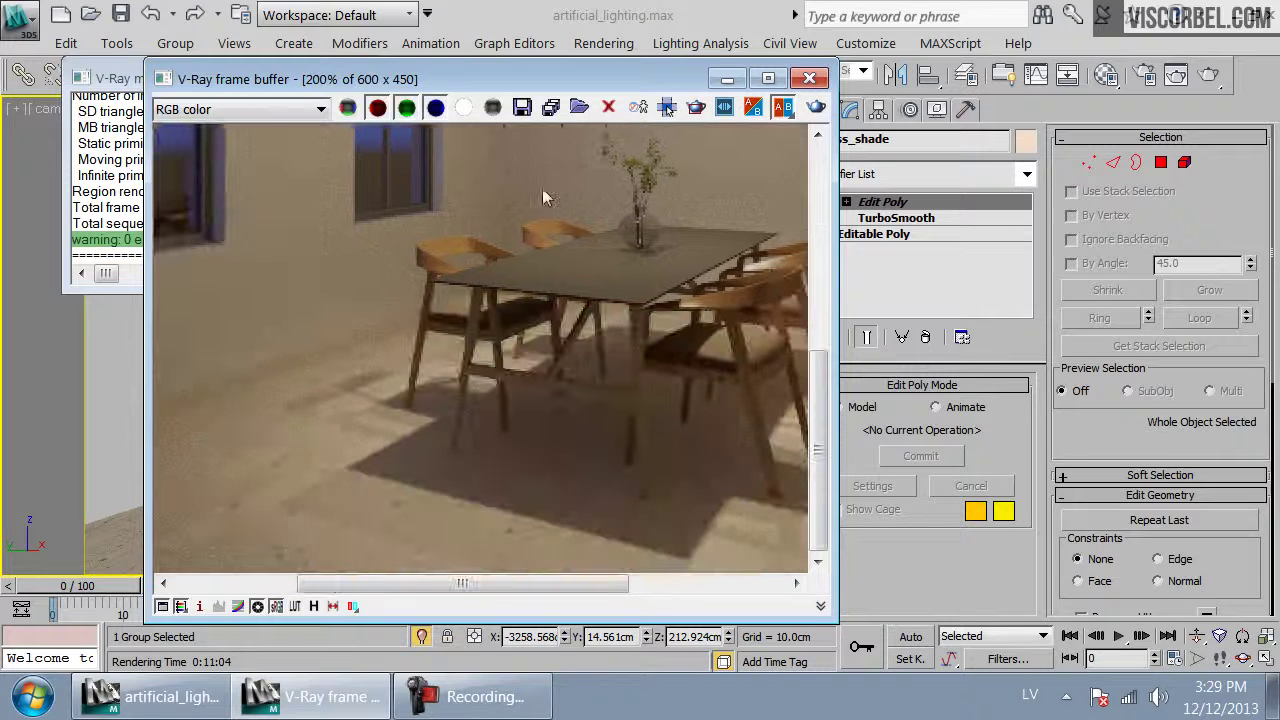
{"action": "scroll", "coordinate": [547, 285], "scroll_direction": "down", "scroll_amount": 1}
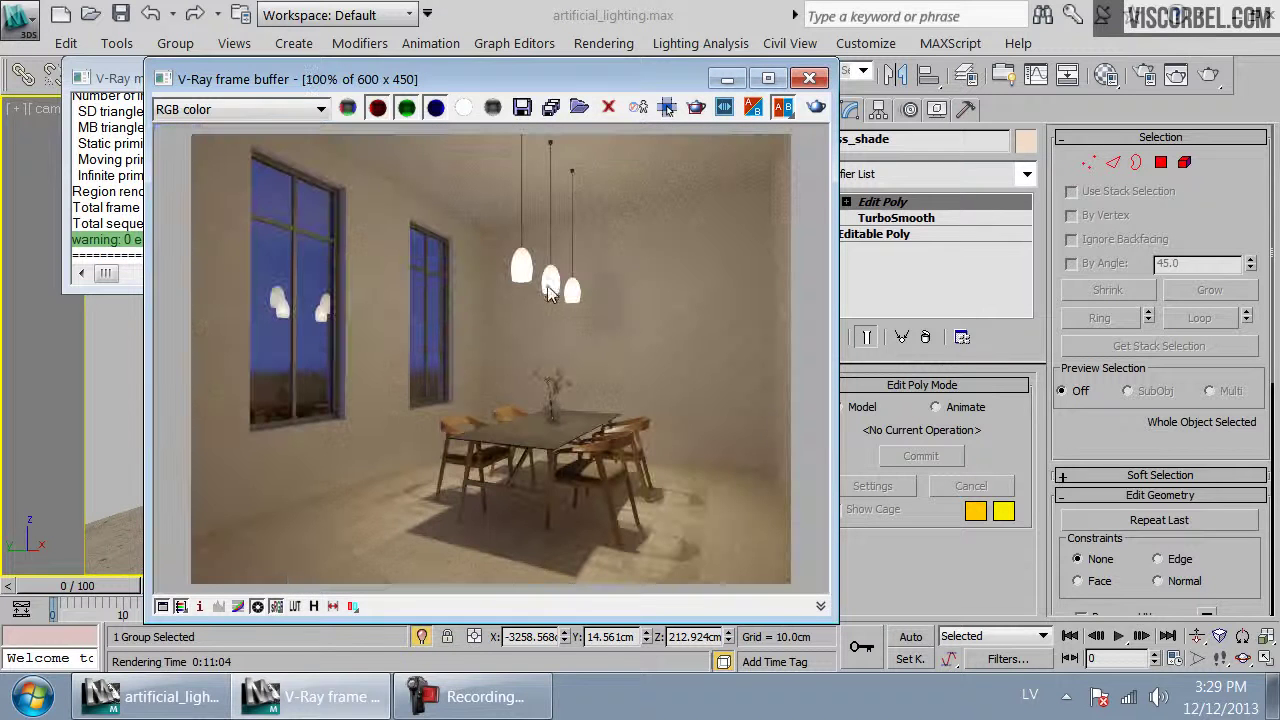
{"action": "left_click", "coordinate": [257, 607]}
{"action": "left_click", "coordinate": [257, 607]}
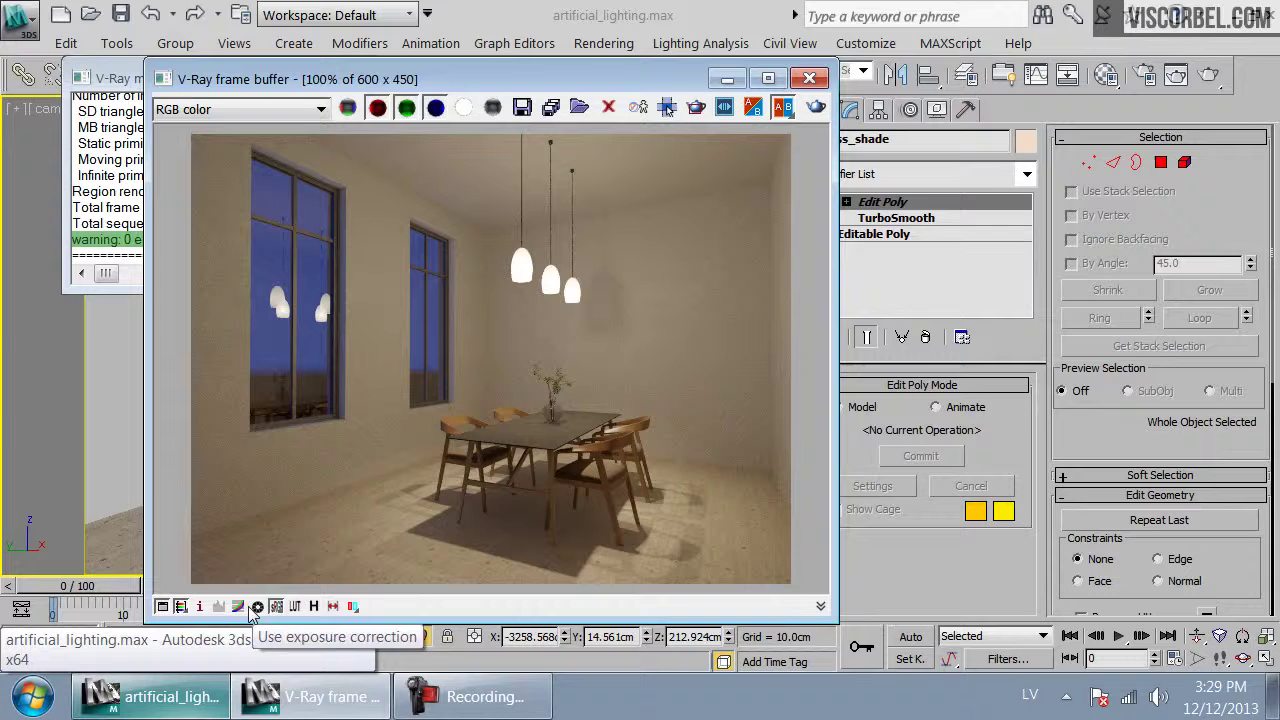
{"action": "left_click", "coordinate": [180, 607]}
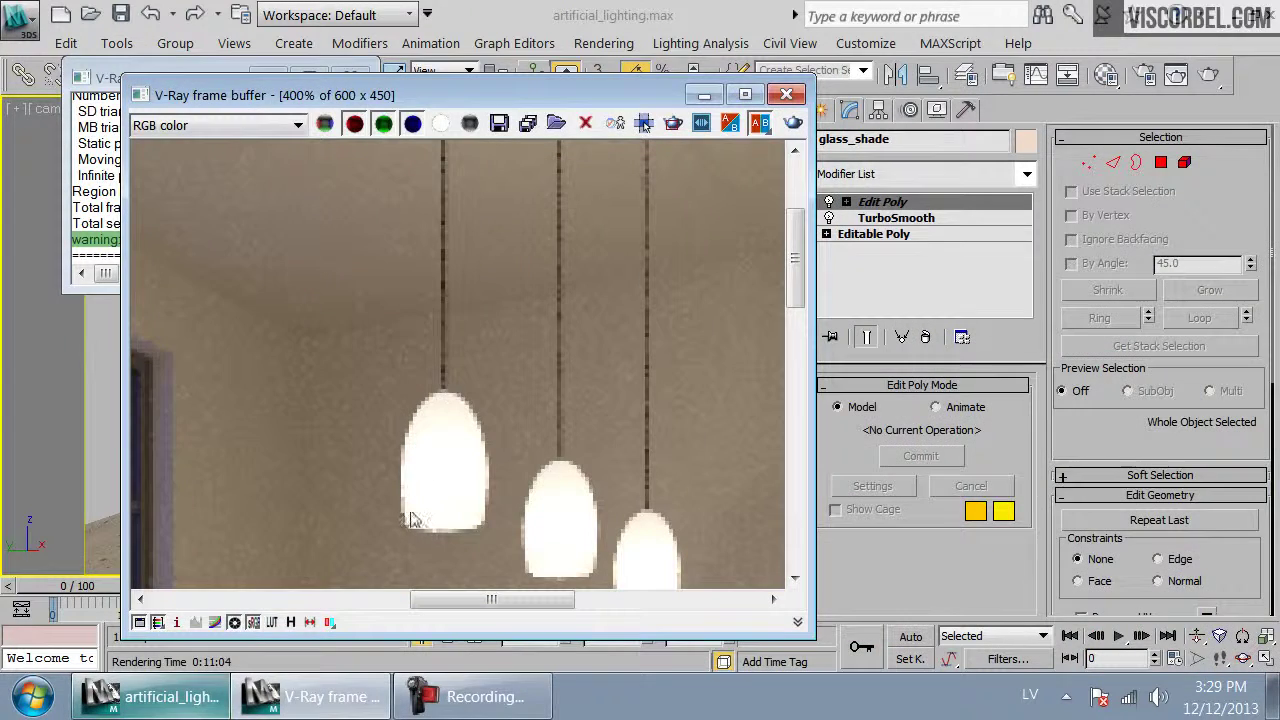
Inspect the glass lamp shades and their reflections in the window panes of the render up close
{"action": "middle_click_drag", "start_coordinate": [378, 421], "coordinate": [760, 240]}
{"action": "middle_click_drag", "start_coordinate": [316, 448], "coordinate": [684, 350]}
{"action": "middle_click_drag", "start_coordinate": [470, 359], "coordinate": [637, 383]}
{"action": "scroll", "coordinate": [425, 400], "scroll_direction": "up", "scroll_amount": 1}
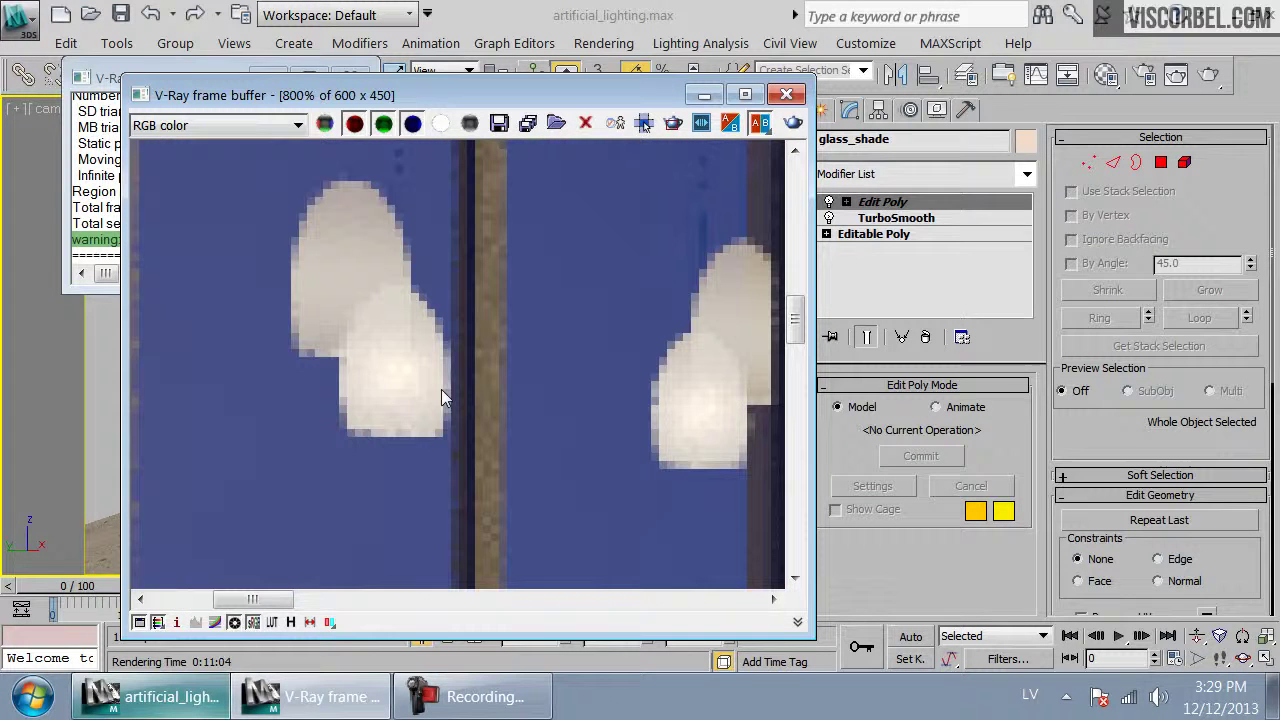
{"action": "scroll", "coordinate": [406, 455], "scroll_direction": "down", "scroll_amount": 2}
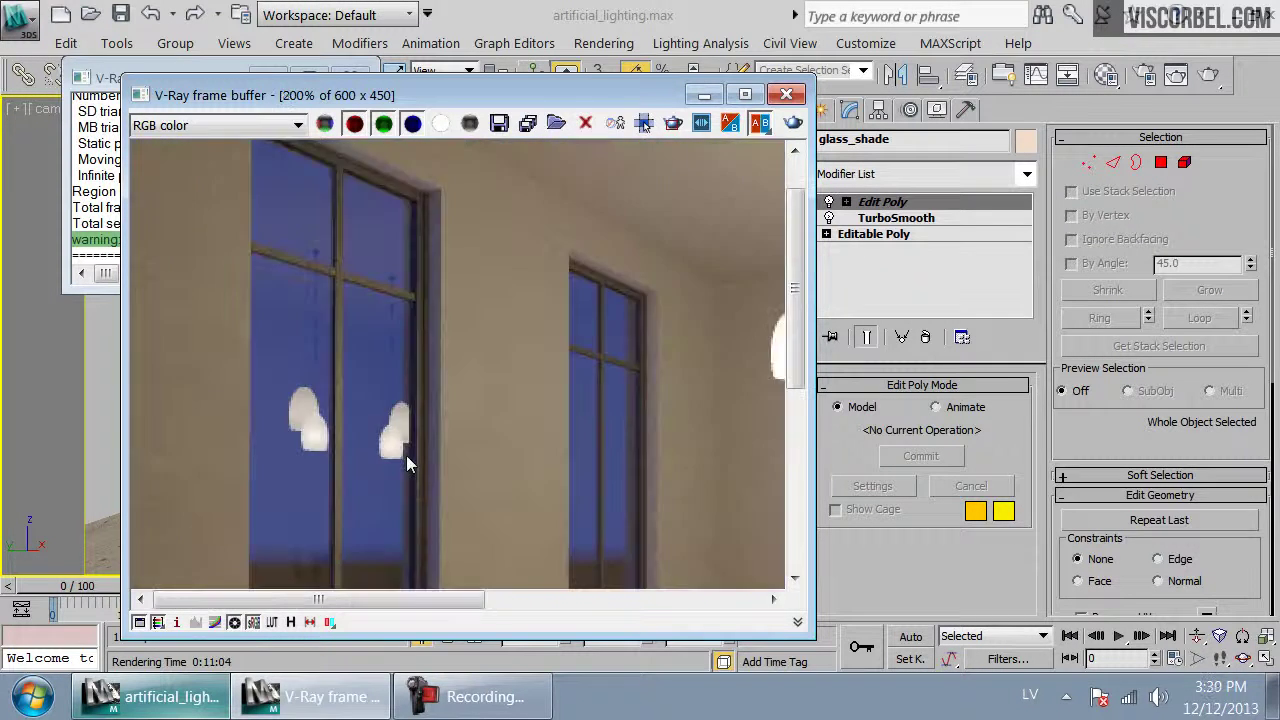
{"action": "scroll", "coordinate": [406, 455], "scroll_direction": "down", "scroll_amount": 1}
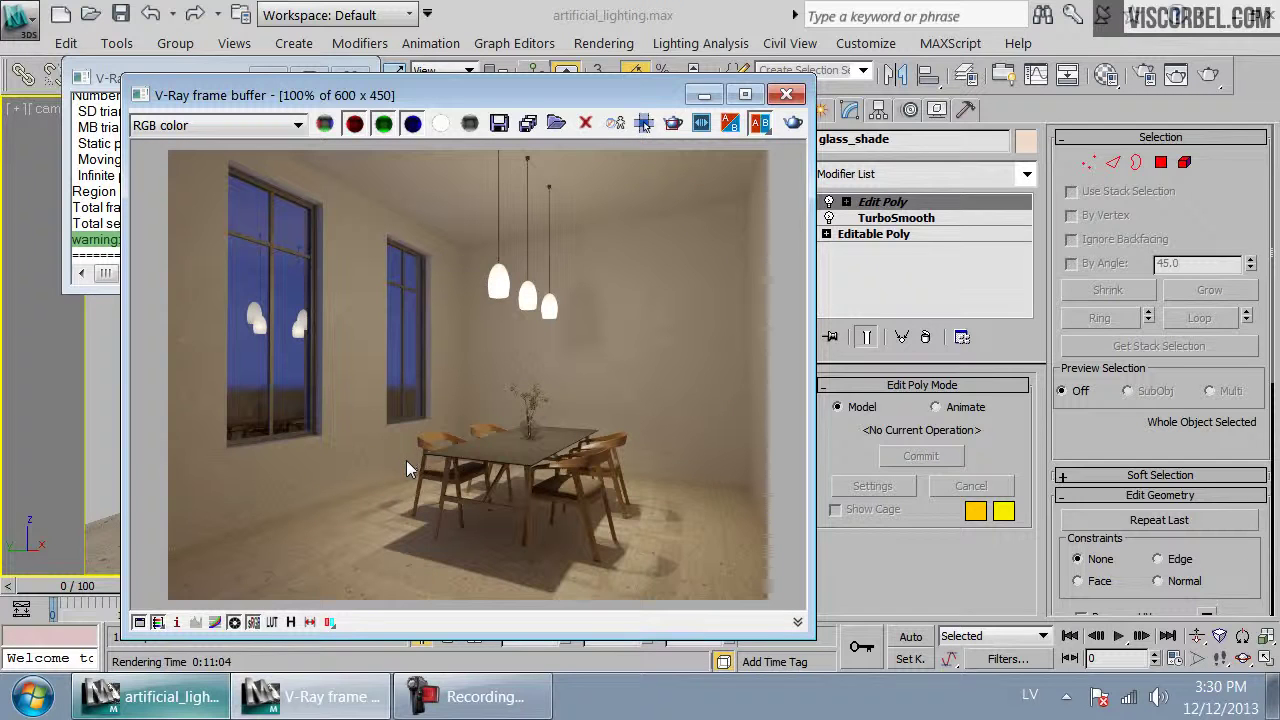
{"action": "left_click_drag", "start_coordinate": [543, 93], "coordinate": [692, 69]}
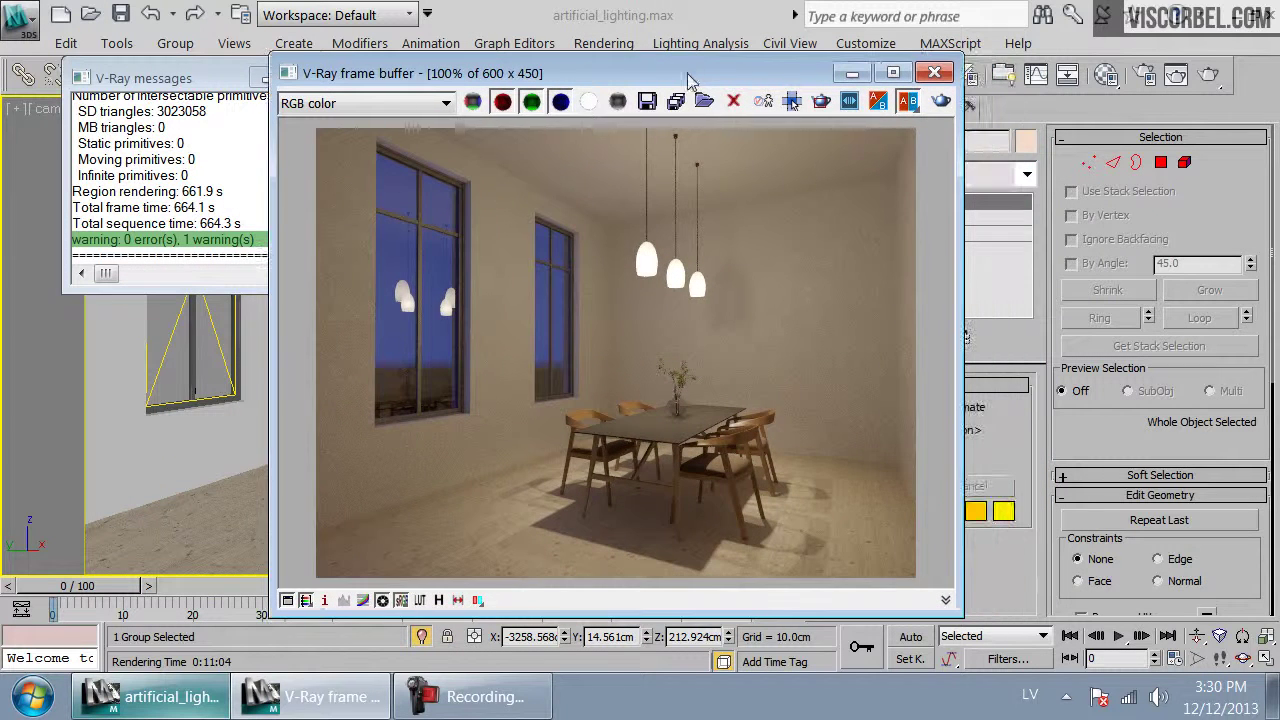
{"action": "scroll", "coordinate": [552, 387], "scroll_direction": "up", "scroll_amount": 4}
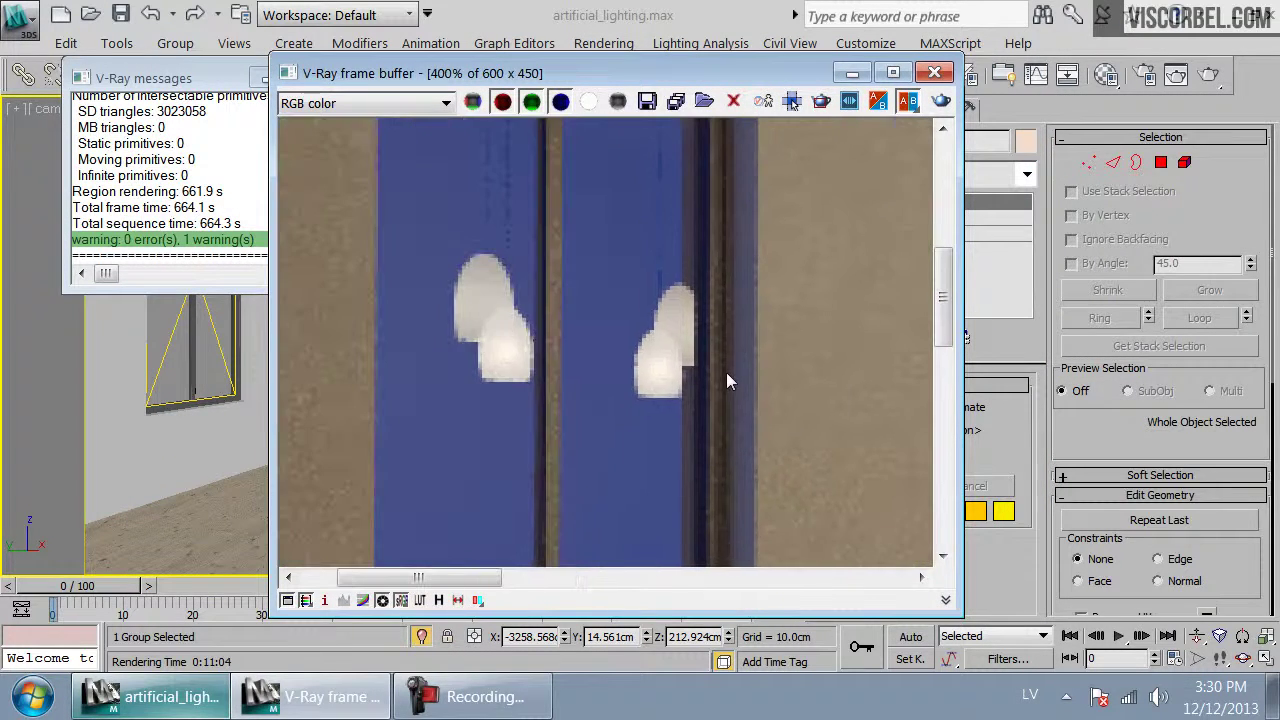
{"action": "scroll", "coordinate": [586, 389], "scroll_direction": "down", "scroll_amount": 4}
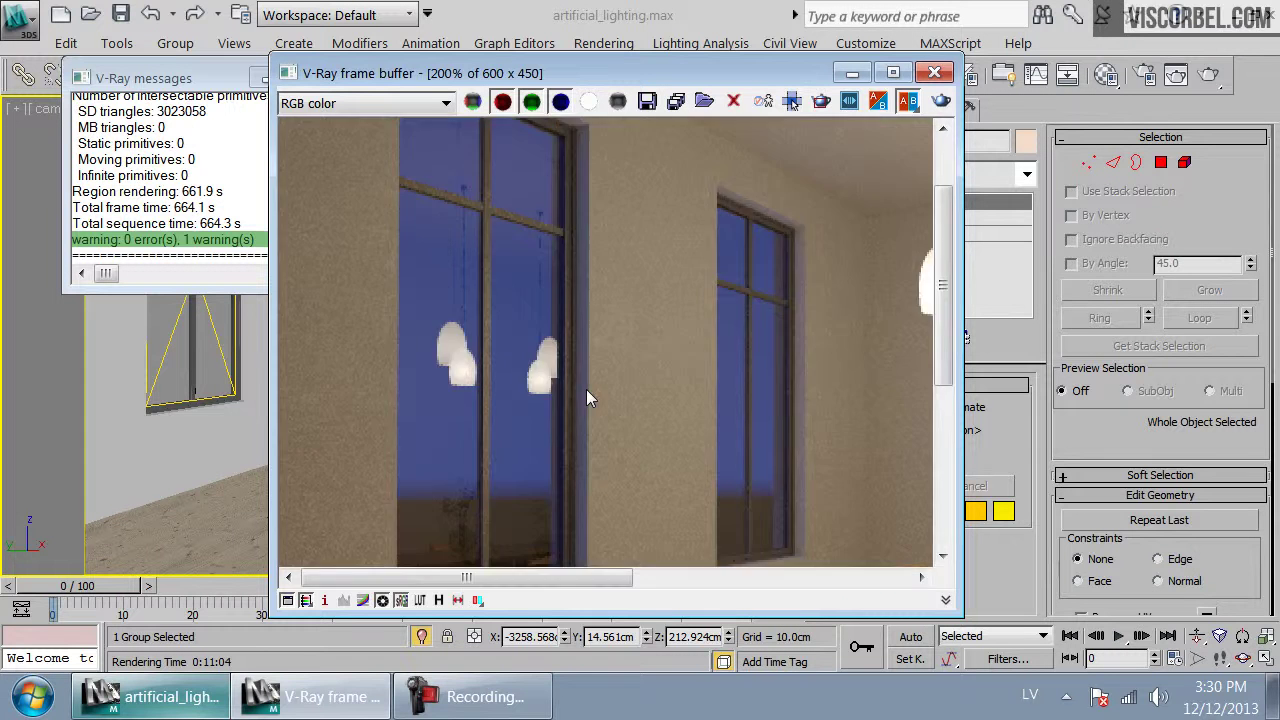
Turn off the render's exposure correction, inspect the lamp shades up close, and close the frame buffer and V-Ray messages
{"action": "left_click", "coordinate": [381, 602]}
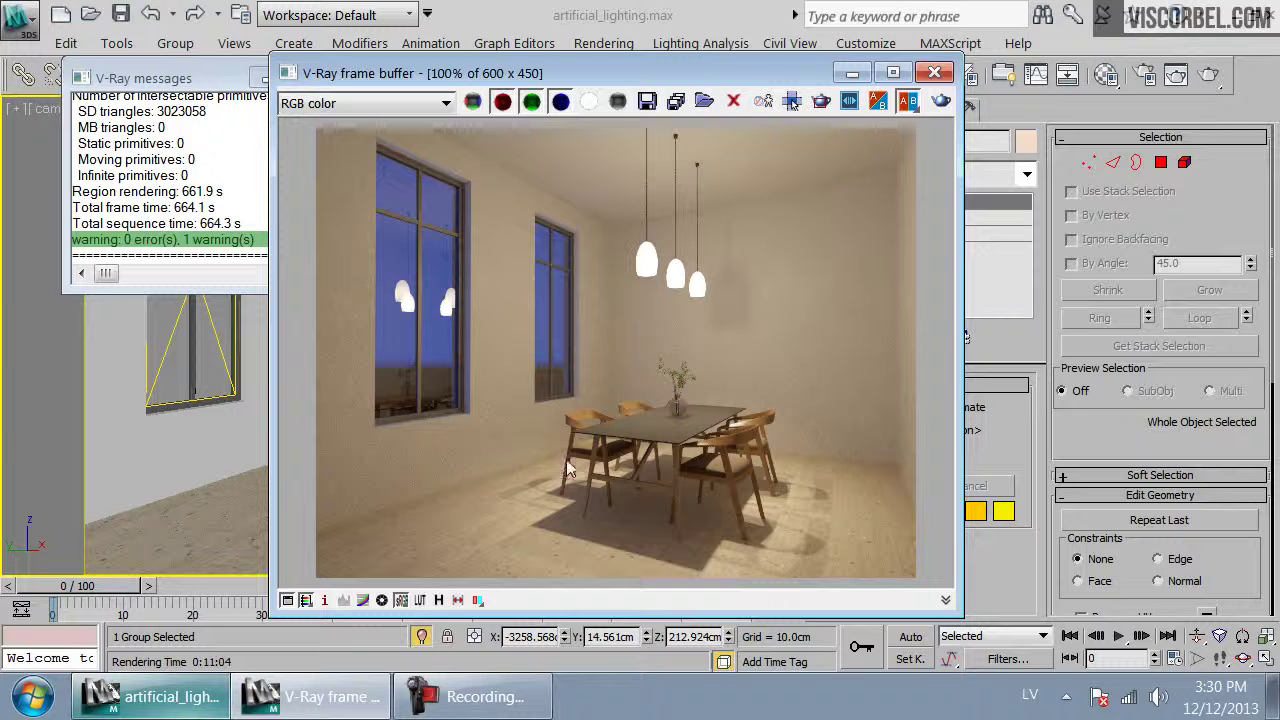
{"action": "scroll", "coordinate": [625, 262], "scroll_direction": "up", "scroll_amount": 2}
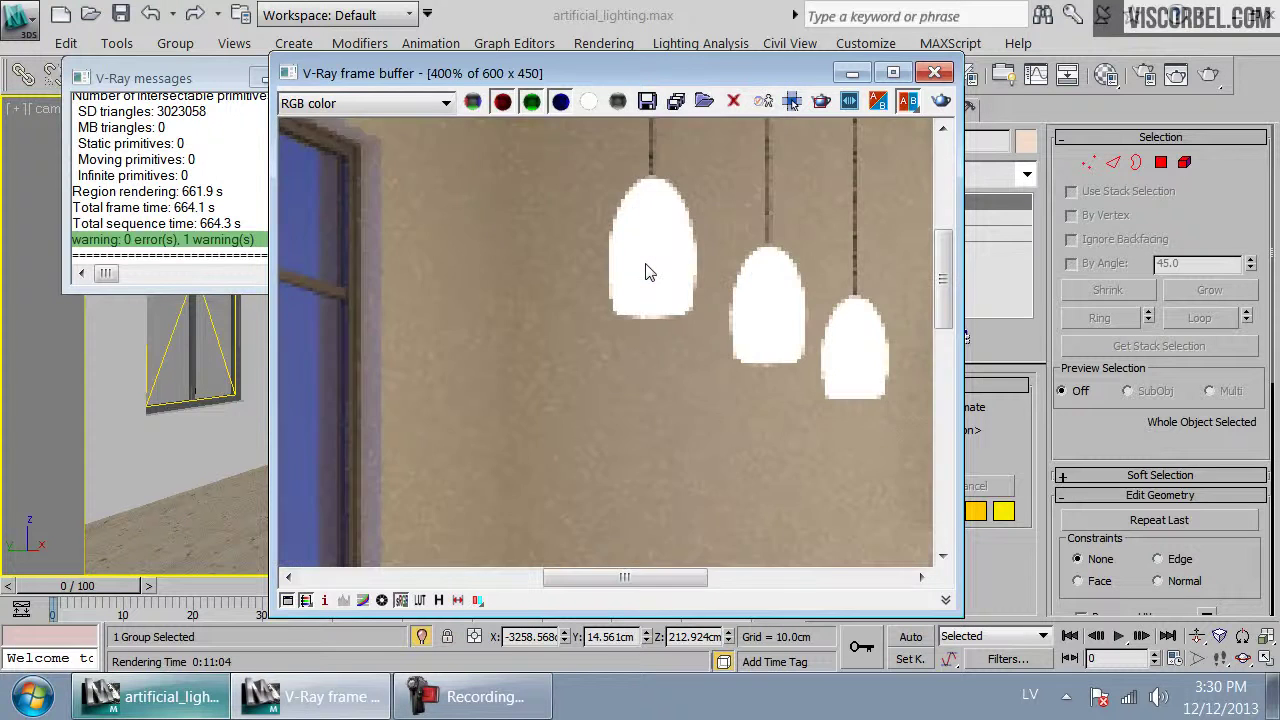
{"action": "scroll", "coordinate": [645, 270], "scroll_direction": "down", "scroll_amount": 1}
{"action": "scroll", "coordinate": [645, 270], "scroll_direction": "down", "scroll_amount": 1}
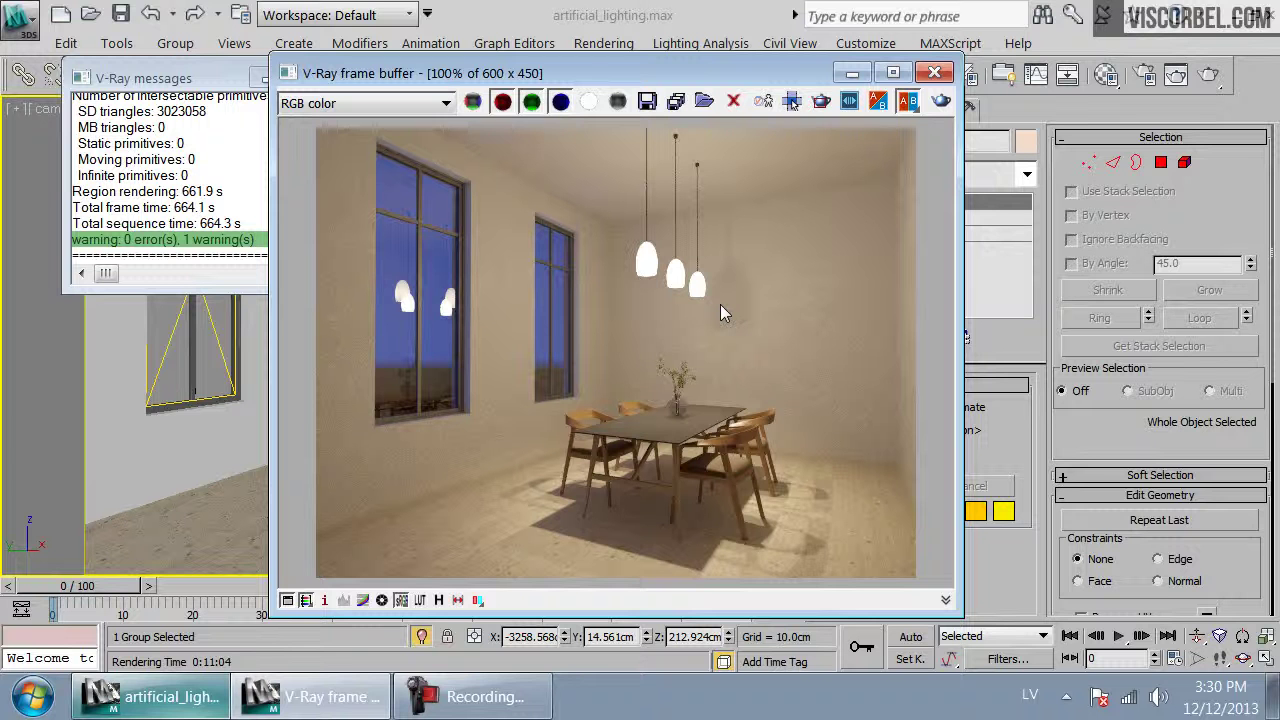
{"action": "left_click", "coordinate": [934, 72]}
{"action": "left_click", "coordinate": [311, 82]}
Look through the cam_round_globe camera and select the round globe lamp above the table
{"action": "left_click", "coordinate": [607, 512]}
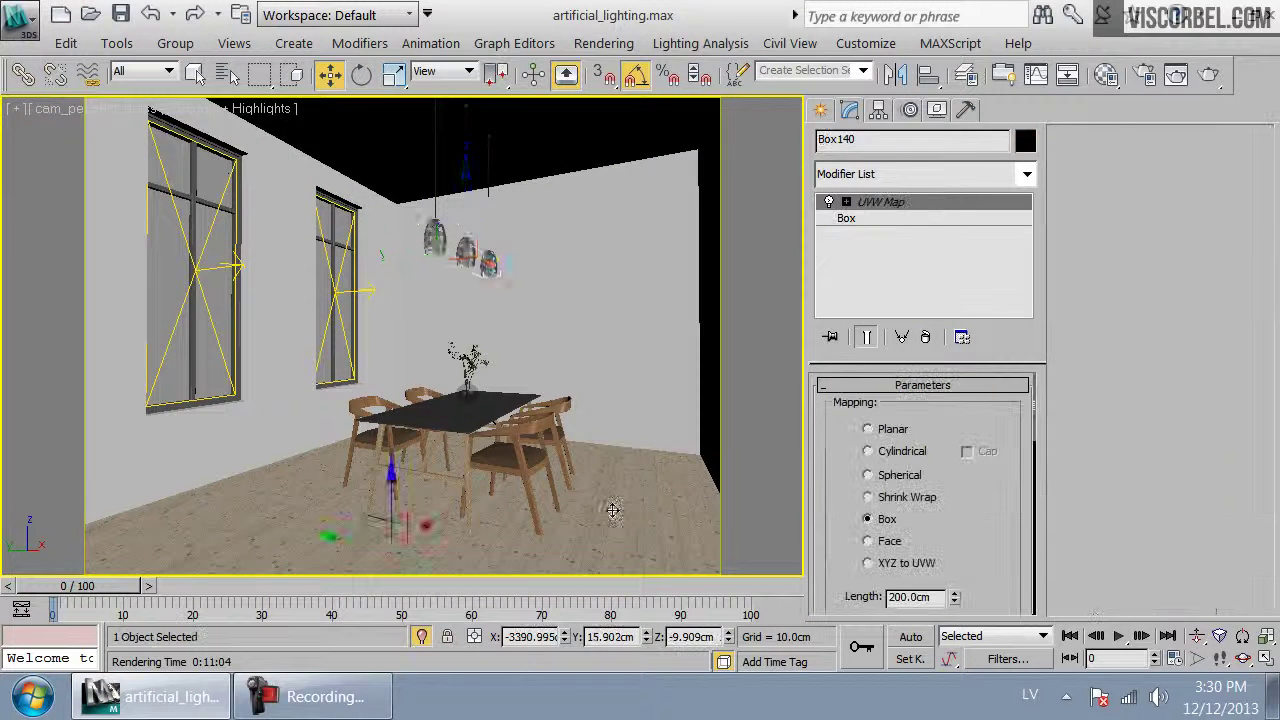
{"action": "key", "text": "t"}
{"action": "left_click", "coordinate": [503, 463]}
{"action": "key", "text": "c"}
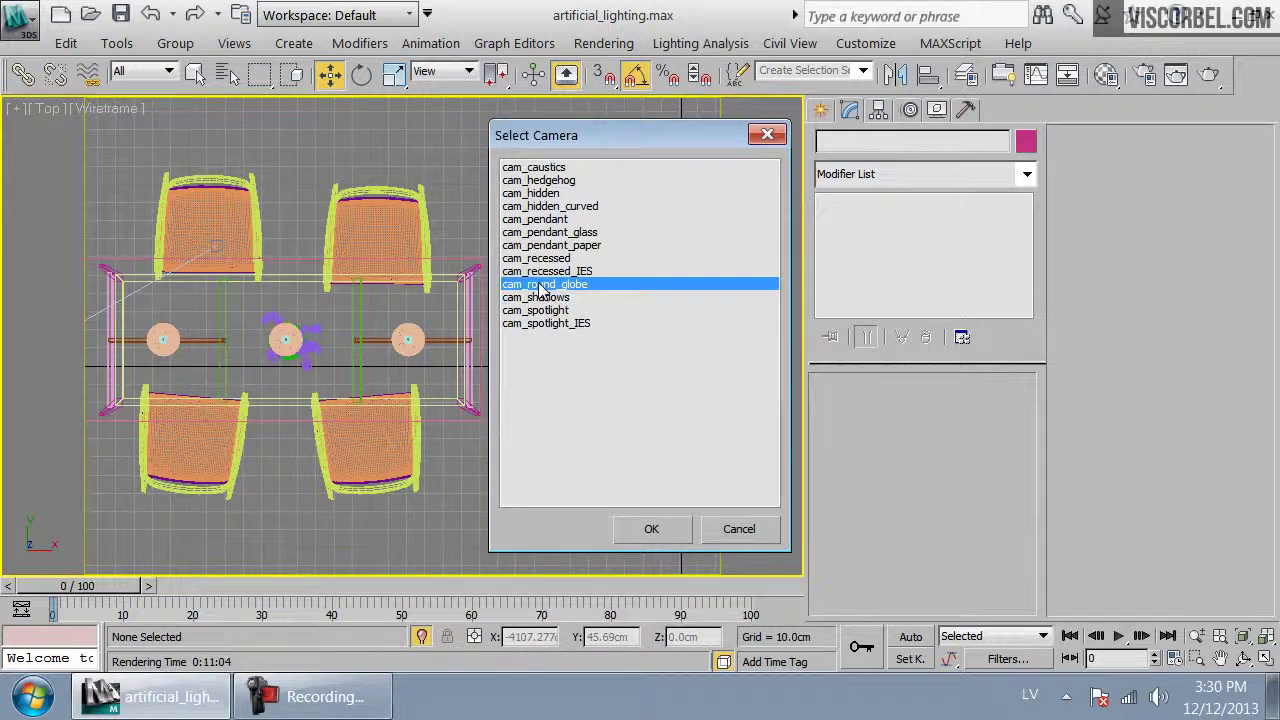
{"action": "double_click", "coordinate": [540, 284]}
{"action": "left_click", "coordinate": [432, 232]}
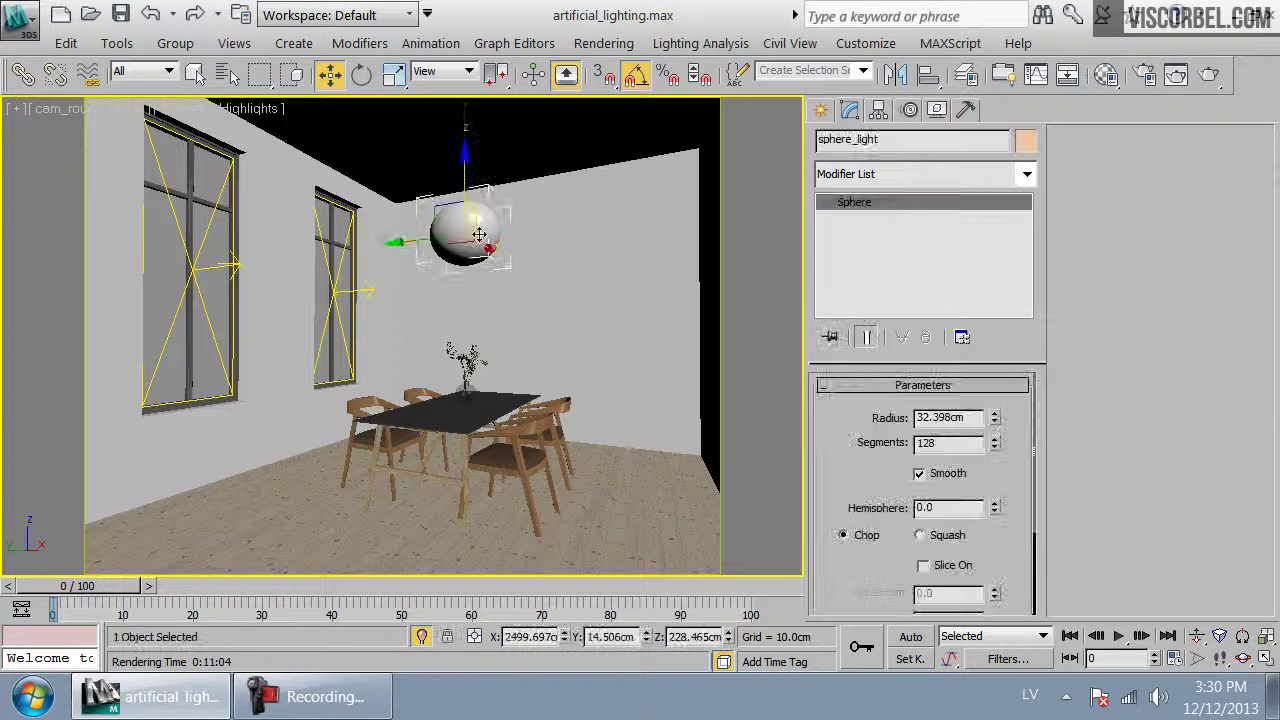
Examine the globe lamp up close in perspective and front wireframe views, returning to the cam_round_globe camera
{"action": "key", "text": "p"}
{"action": "key", "text": "z"}
{"action": "mouse_move", "coordinate": [459, 303]}
{"action": "middle_mouse_down", "text": "alt"}
{"action": "mouse_move", "coordinate": [503, 277]}
{"action": "mouse_move", "coordinate": [551, 389]}
{"action": "mouse_move", "coordinate": [423, 294]}
{"action": "mouse_move", "coordinate": [450, 262]}
{"action": "mouse_move", "coordinate": [512, 264]}
{"action": "middle_mouse_up", "text": "alt"}
{"action": "key", "text": "F3"}
{"action": "middle_click_drag", "start_coordinate": [389, 235], "coordinate": [414, 352], "text": "alt"}
{"action": "key", "text": "c"}
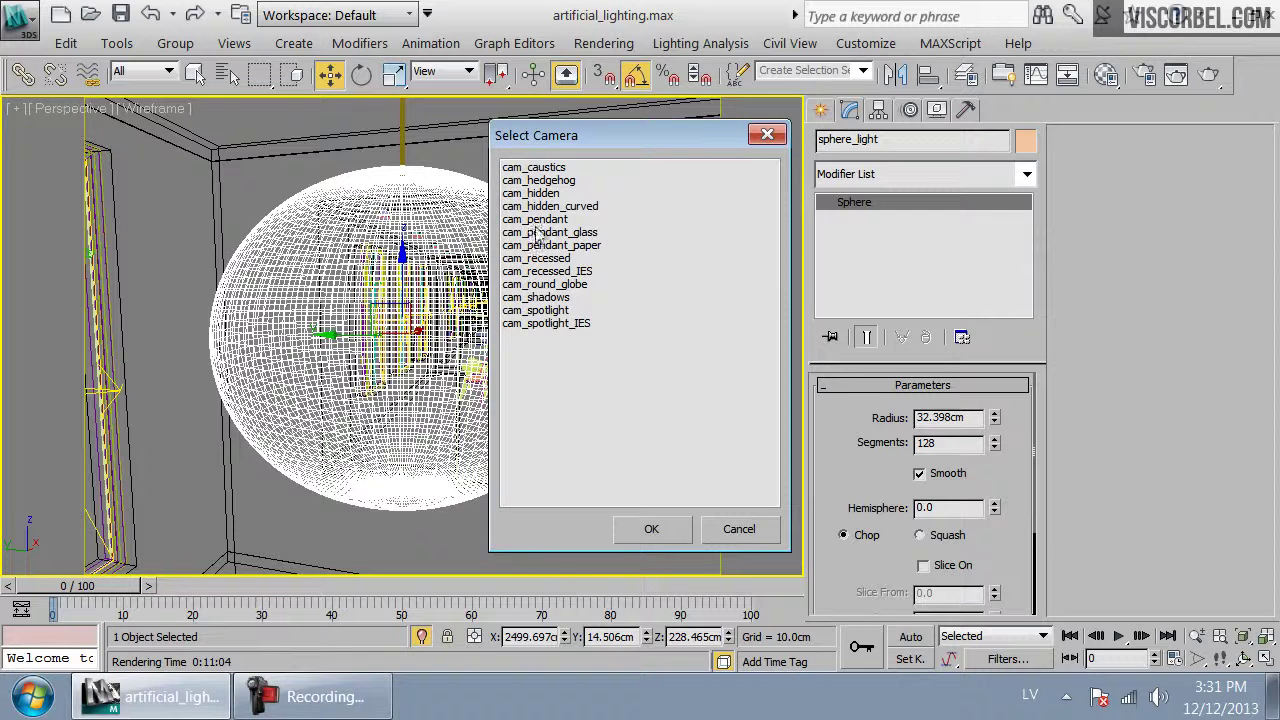
{"action": "double_click", "coordinate": [548, 285]}
{"action": "key", "text": "F3"}
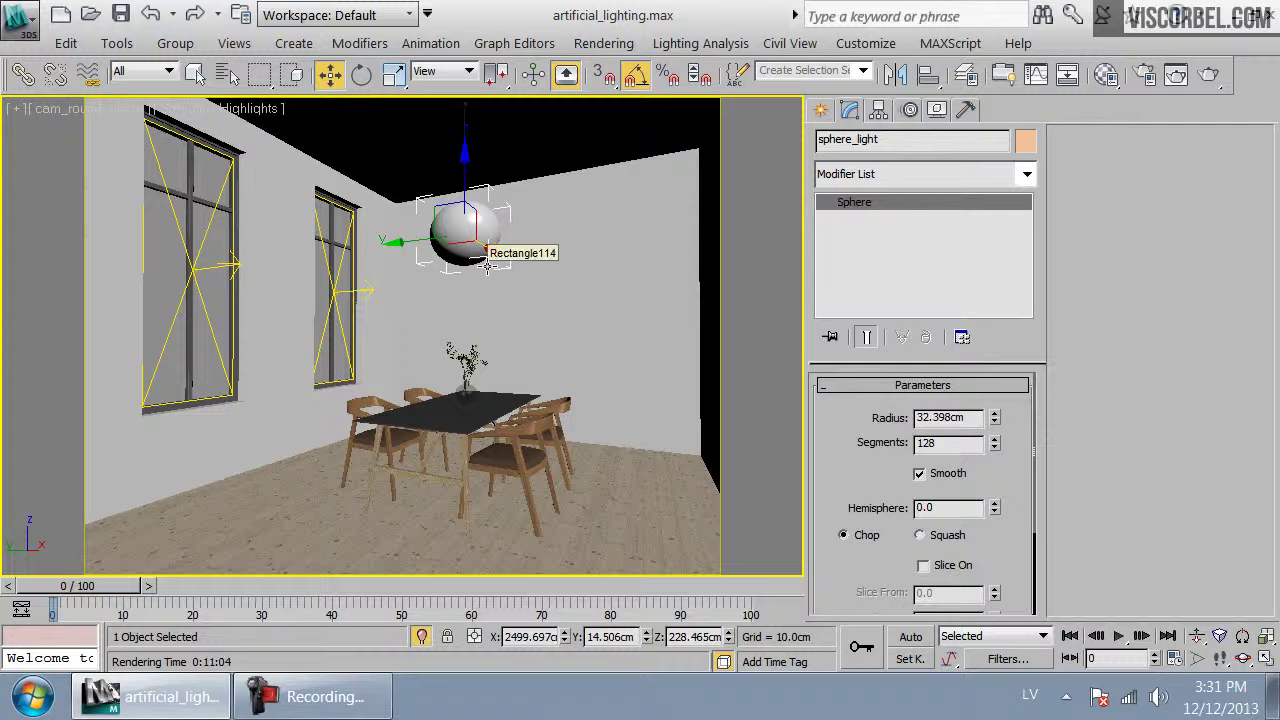
{"action": "key", "text": "f"}
{"action": "key", "text": "z"}
{"action": "key", "text": "c"}
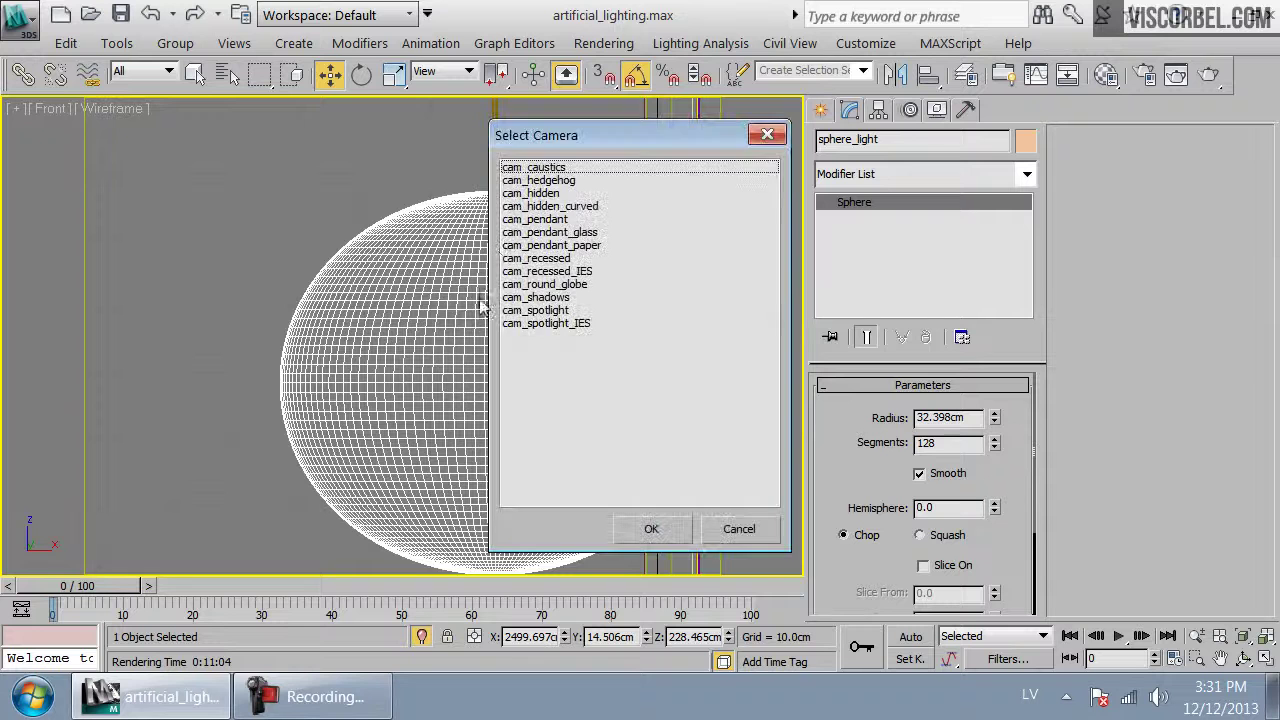
{"action": "double_click", "coordinate": [552, 284]}
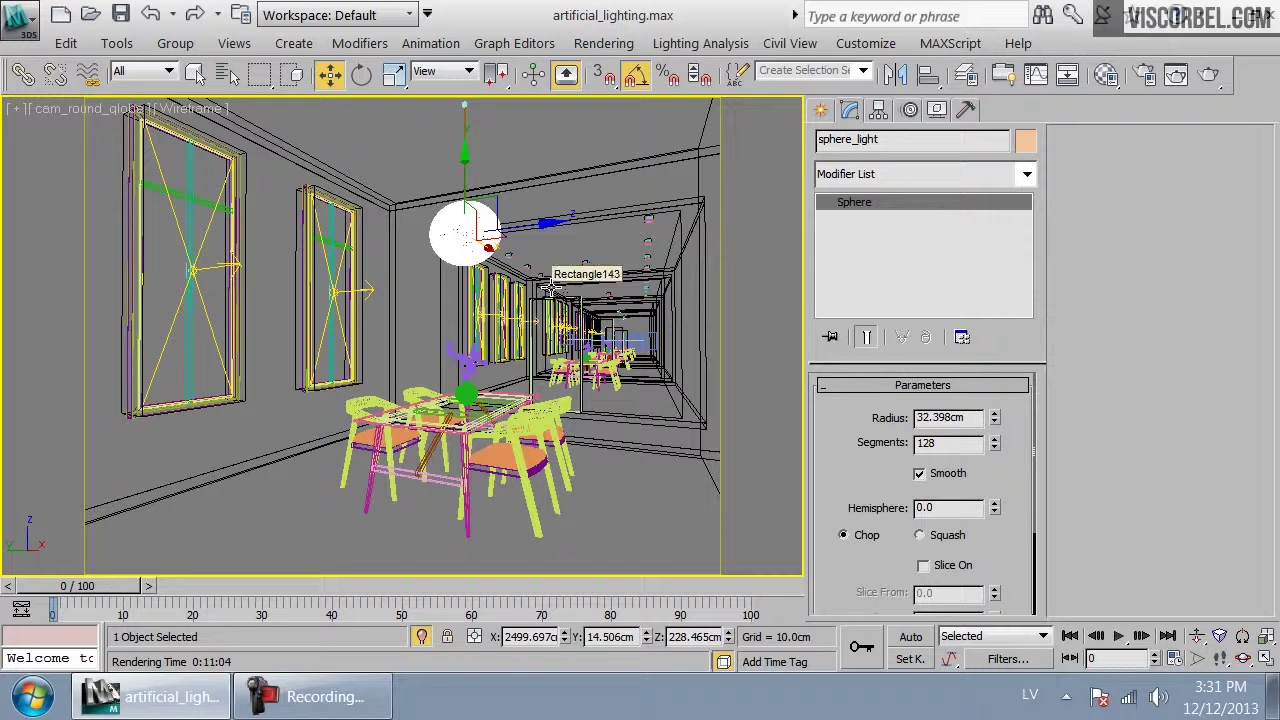
Pick the globe's VRay2SidedMtl into the Material Editor and examine its front material's diffuse and reflection settings
{"action": "key", "text": "m"}
{"action": "left_click", "coordinate": [745, 470]}
{"action": "left_click", "coordinate": [452, 258]}
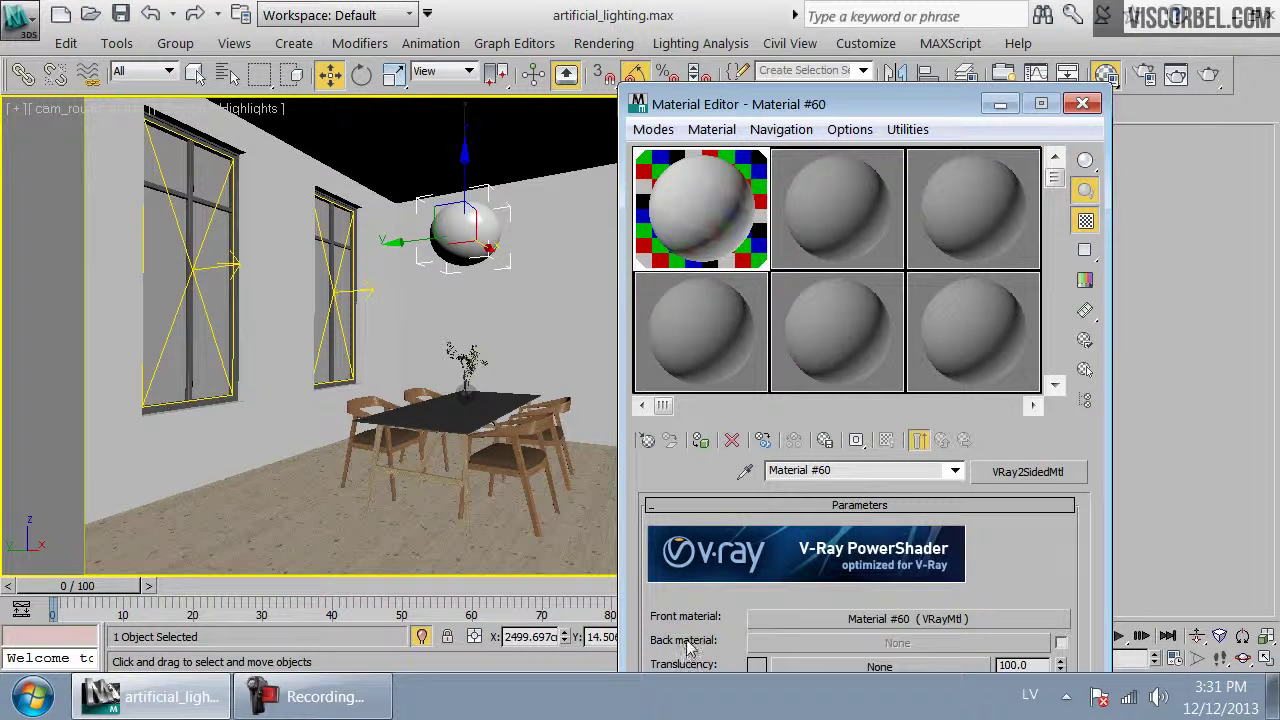
{"action": "left_click", "coordinate": [866, 620]}
{"action": "left_click_drag", "start_coordinate": [712, 668], "coordinate": [712, 338]}
{"action": "scroll", "coordinate": [815, 545], "scroll_direction": "up", "scroll_amount": 5}
{"action": "scroll", "coordinate": [815, 545], "scroll_direction": "down", "scroll_amount": 1}
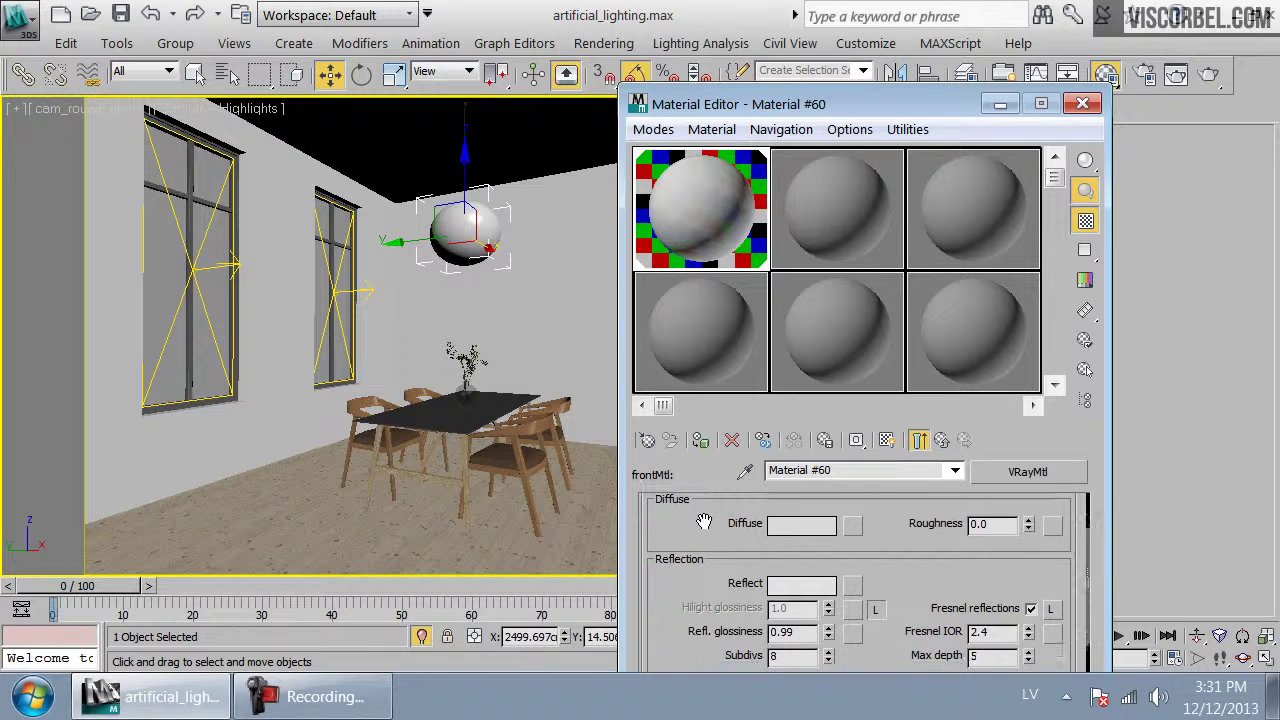
{"action": "left_click", "coordinate": [940, 442]}
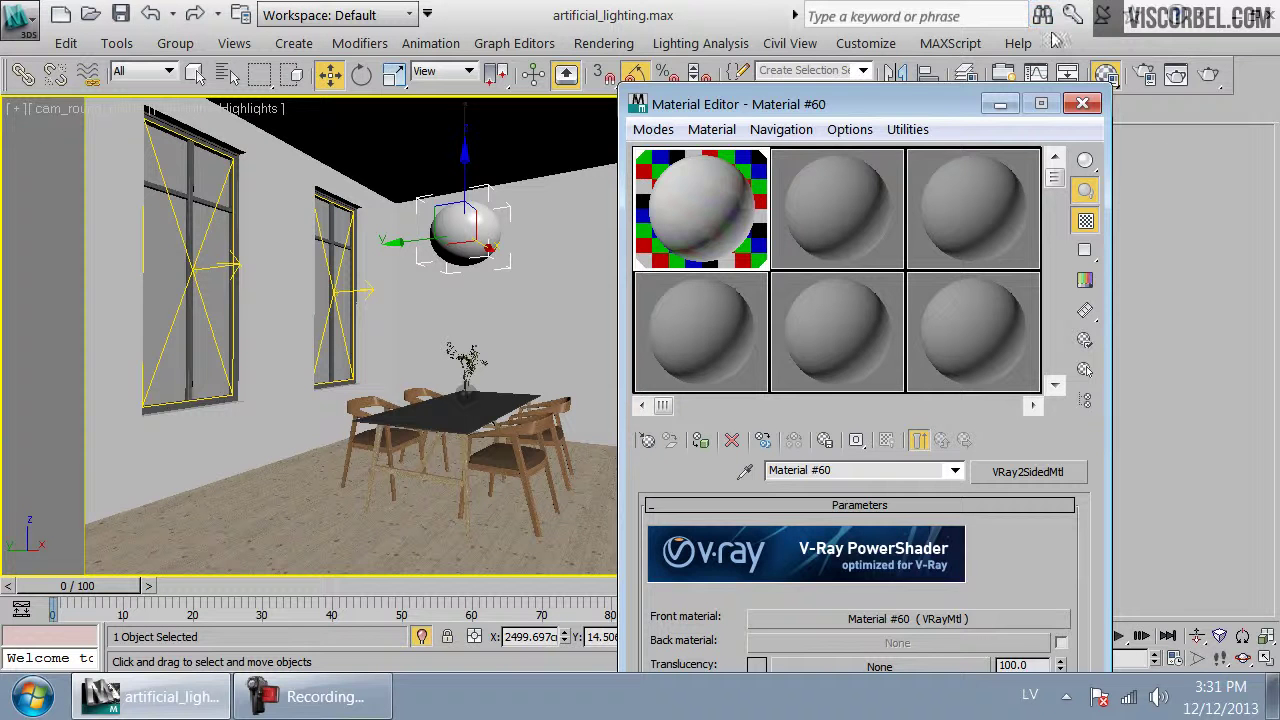
{"action": "left_click", "coordinate": [1082, 104]}
Create a V-Ray sphere light with a 3 cm radius inside the upper part of the globe in the front view
{"action": "key", "text": "t"}
{"action": "key", "text": "z"}
{"action": "key", "text": "F3"}
{"action": "key", "text": "f"}
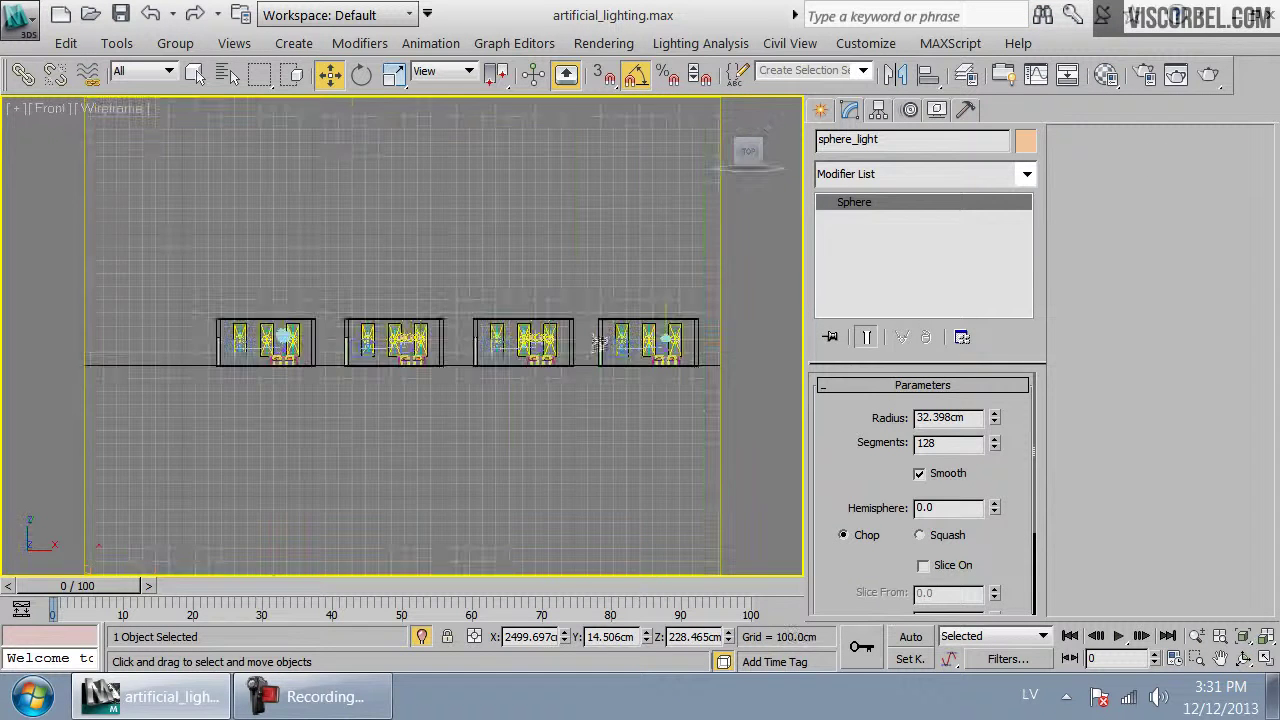
{"action": "key", "text": "z"}
{"action": "left_click", "coordinate": [589, 151]}
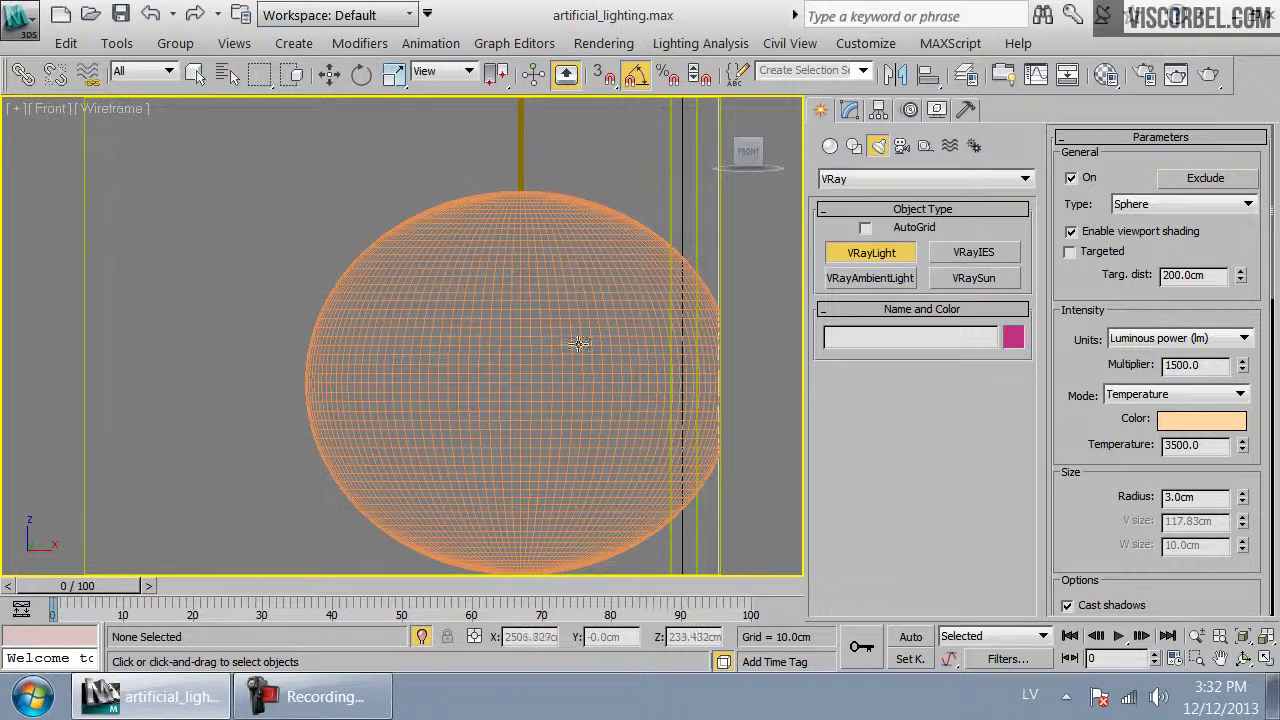
{"action": "left_click_drag", "start_coordinate": [525, 259], "coordinate": [520, 263]}
{"action": "left_click_drag", "start_coordinate": [1224, 499], "coordinate": [1013, 485]}
{"action": "type", "text": "3"}
{"action": "key", "text": "Return"}
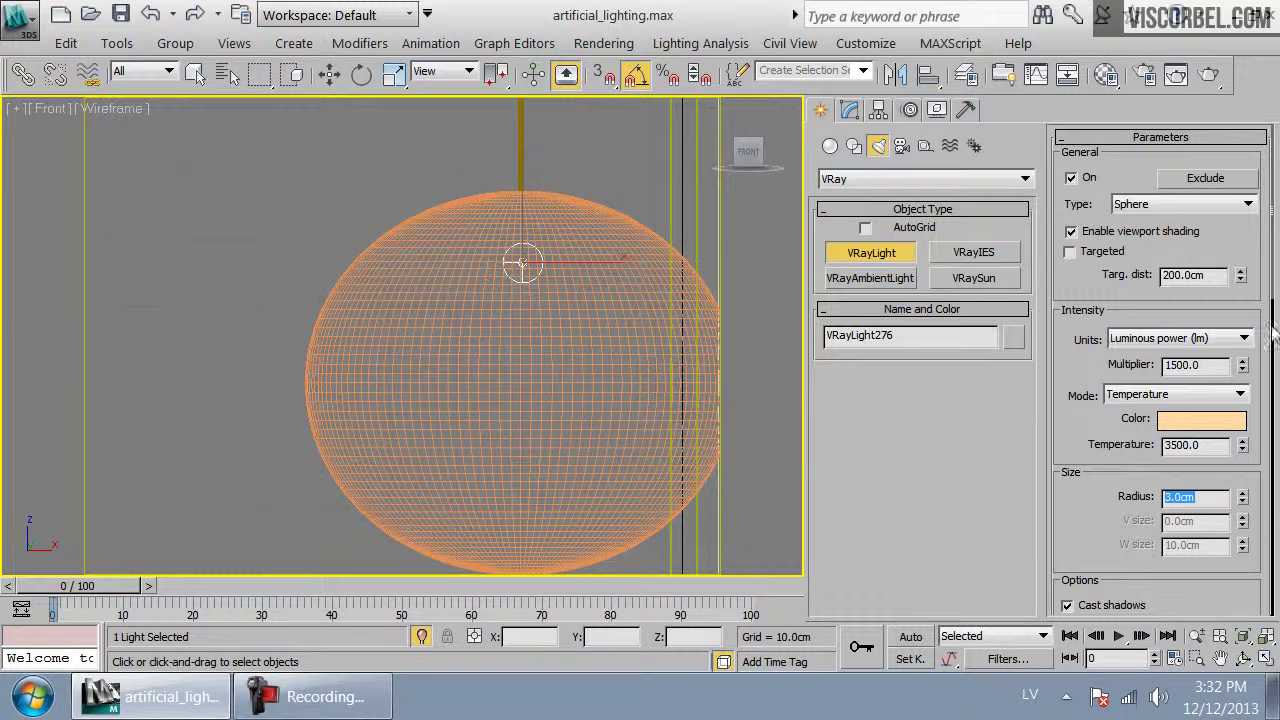
Move the sphere light along Y to the globe's center in the top view and return to the cam_round_globe camera
{"action": "key", "text": "w"}
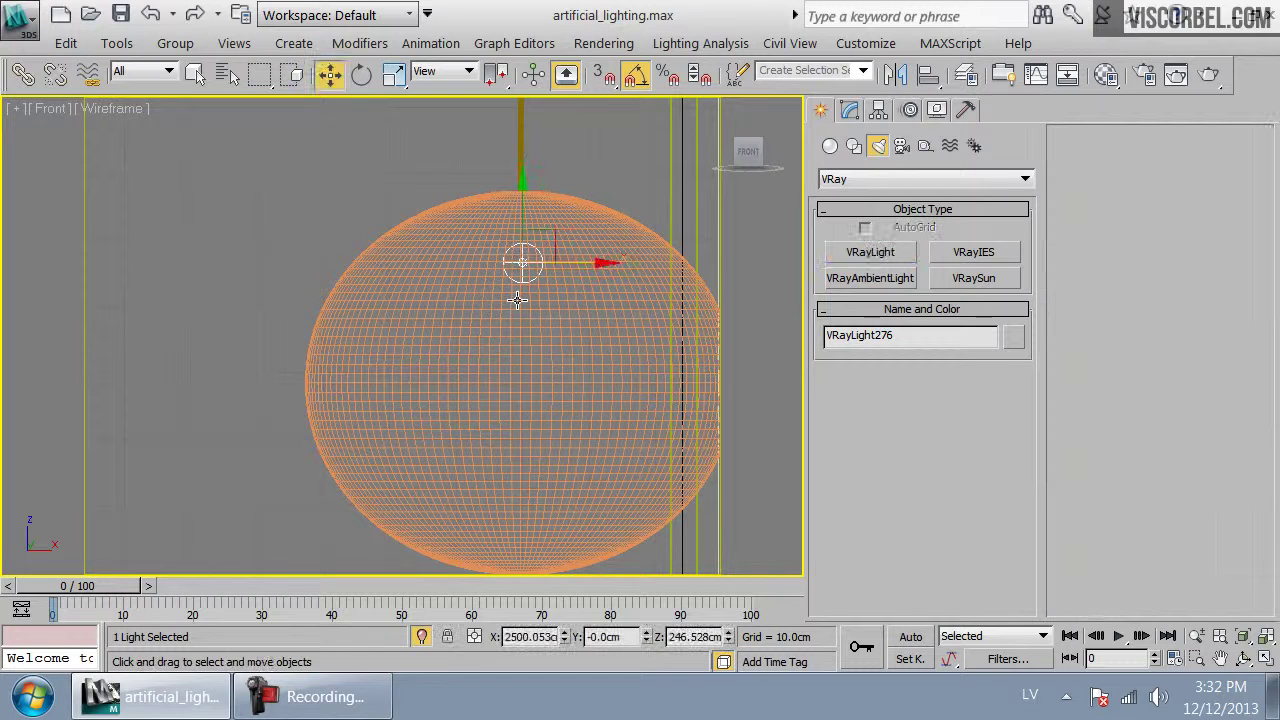
{"action": "key", "text": "t"}
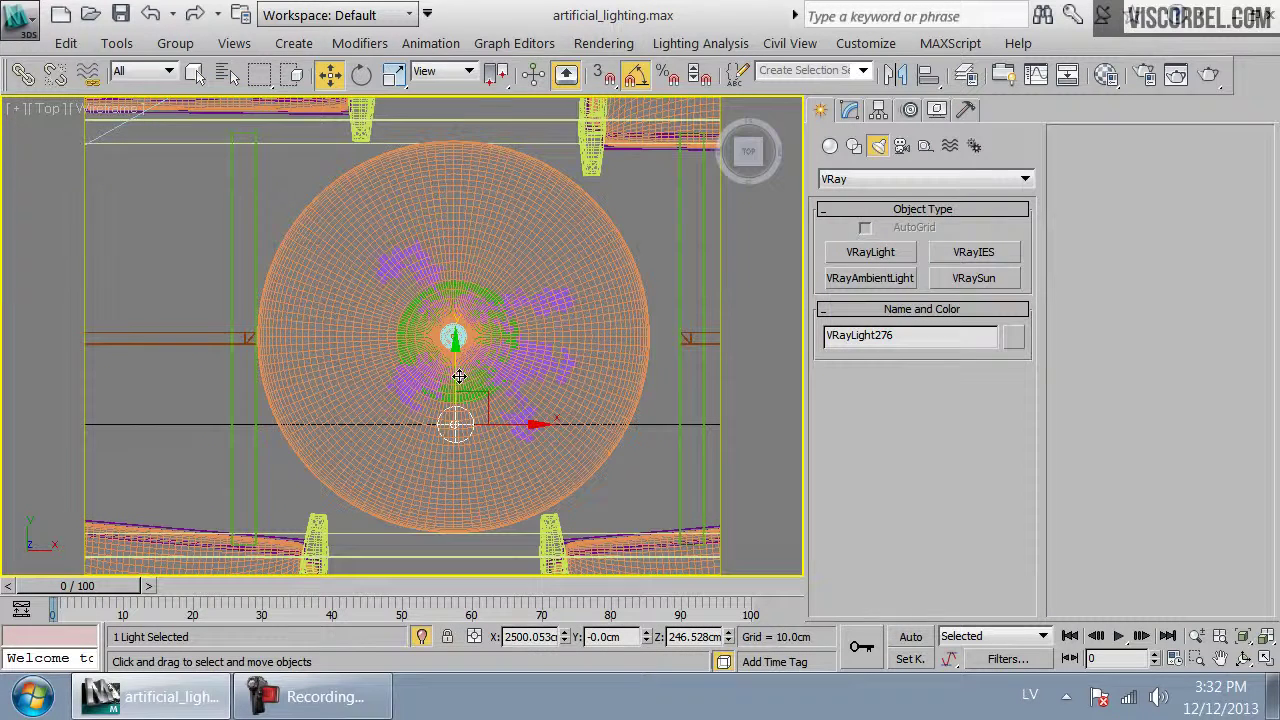
{"action": "left_click_drag", "start_coordinate": [458, 326], "coordinate": [458, 287]}
{"action": "key", "text": "c"}
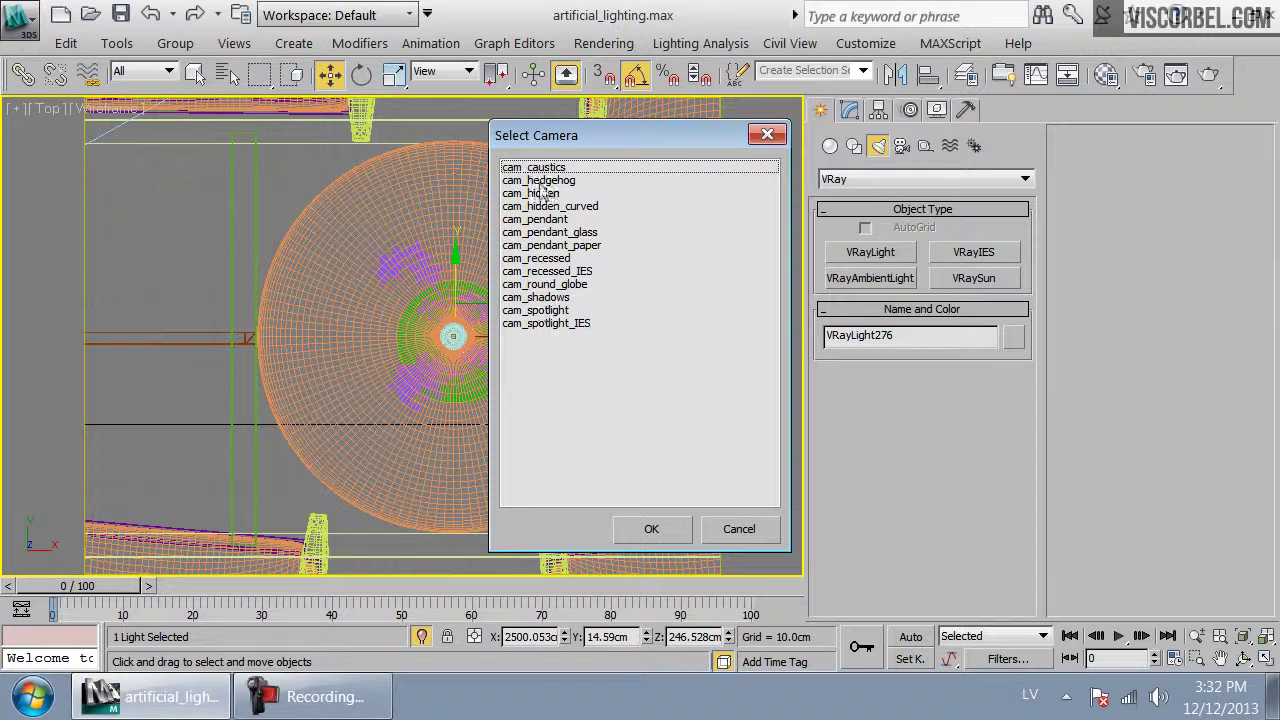
{"action": "double_click", "coordinate": [545, 284]}
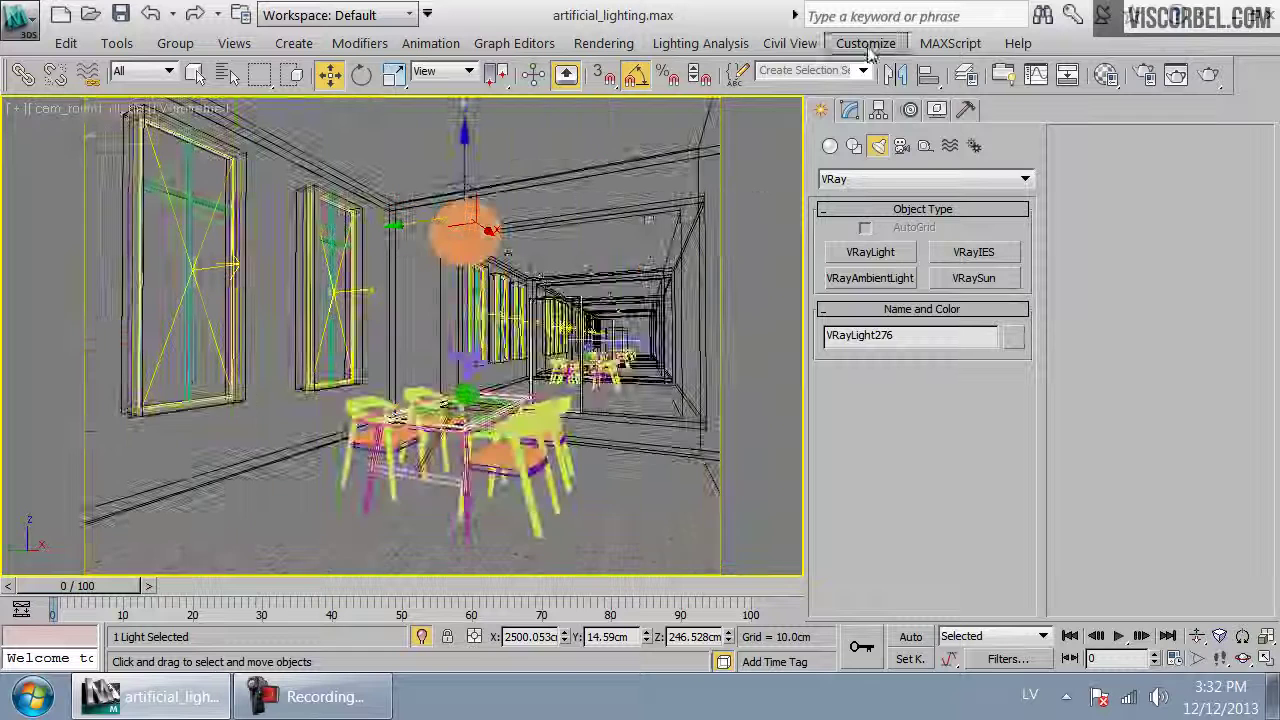
Set the small sphere light to include only the sphere_light object for both illumination and shadow casting
{"action": "left_click", "coordinate": [851, 110]}
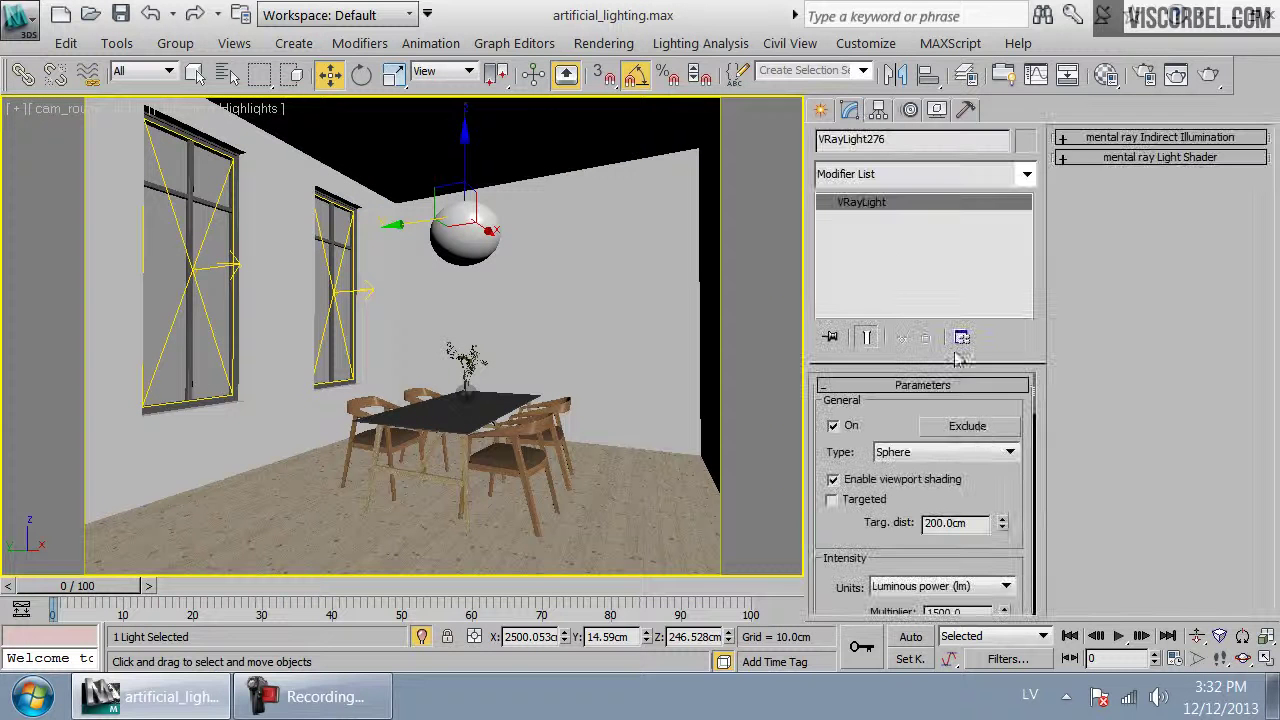
{"action": "left_click", "coordinate": [970, 430]}
{"action": "left_click_drag", "start_coordinate": [603, 166], "coordinate": [598, 475]}
{"action": "left_click", "coordinate": [673, 82]}
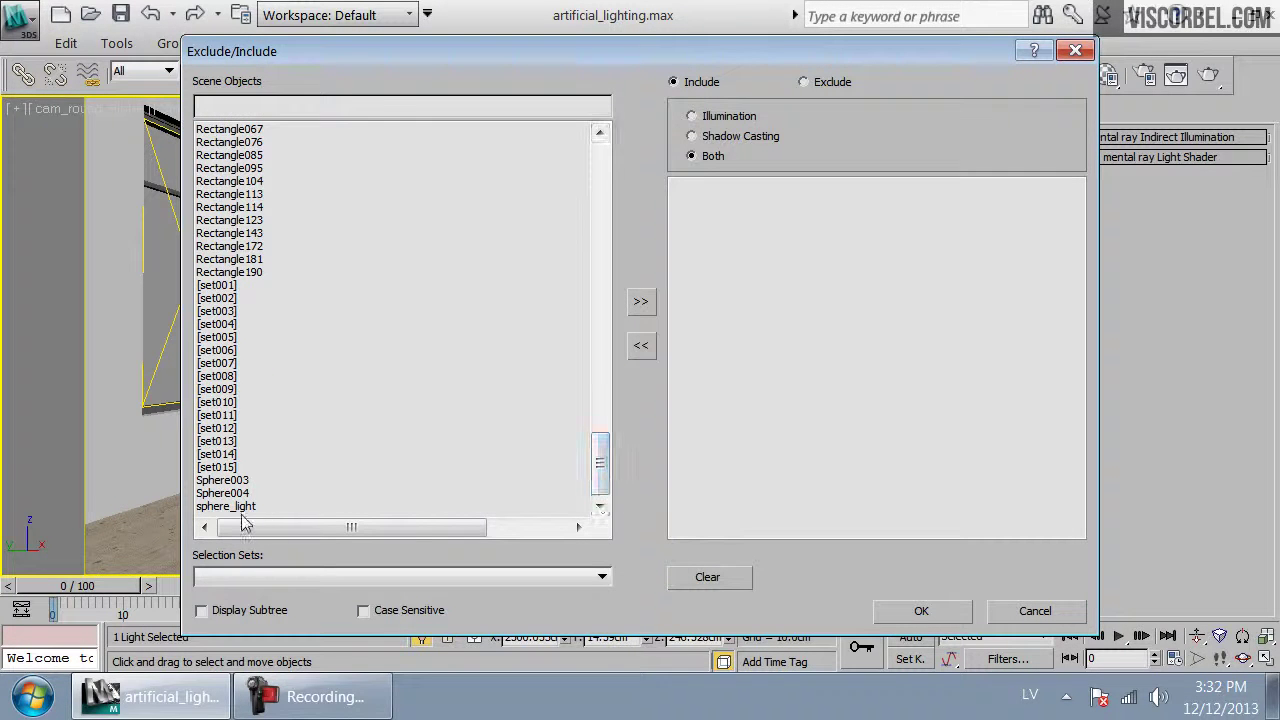
{"action": "left_click", "coordinate": [248, 507]}
{"action": "left_click", "coordinate": [641, 301]}
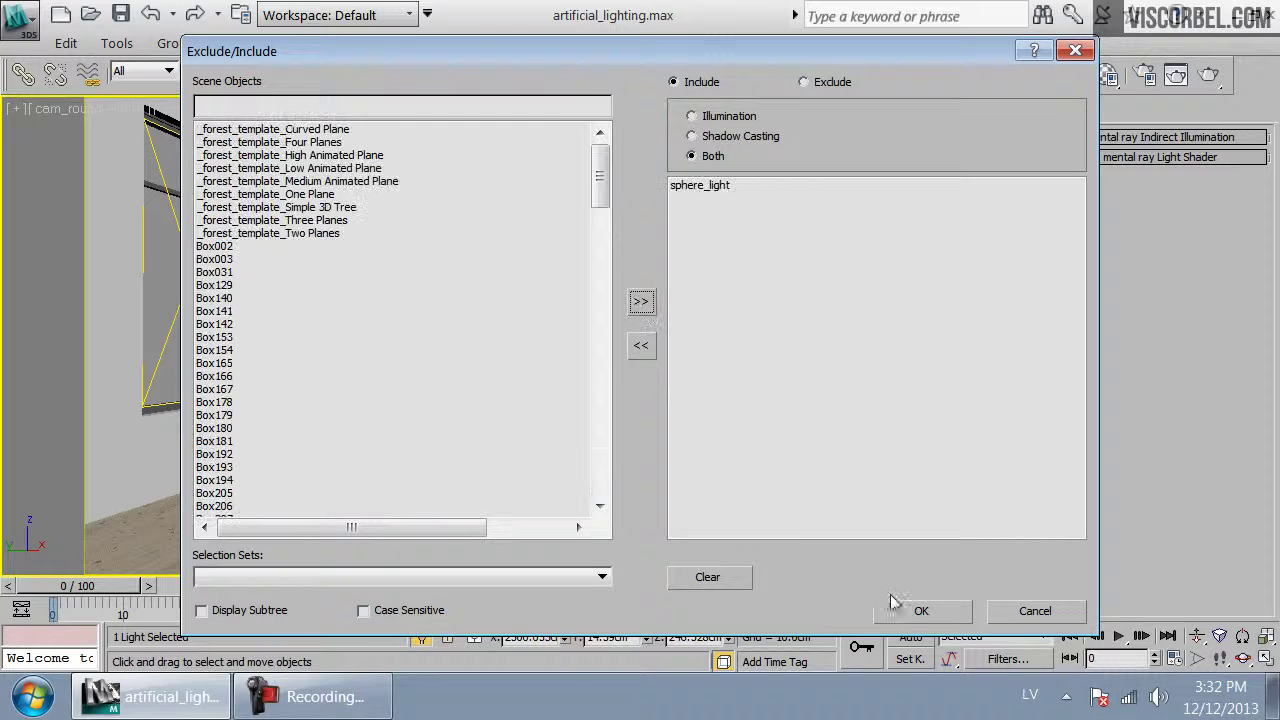
{"action": "left_click", "coordinate": [917, 610]}
Select the globe, switch the viewport to wireframe and render the cam_round_globe camera view
{"action": "left_click", "coordinate": [470, 245]}
{"action": "key", "text": "F3"}
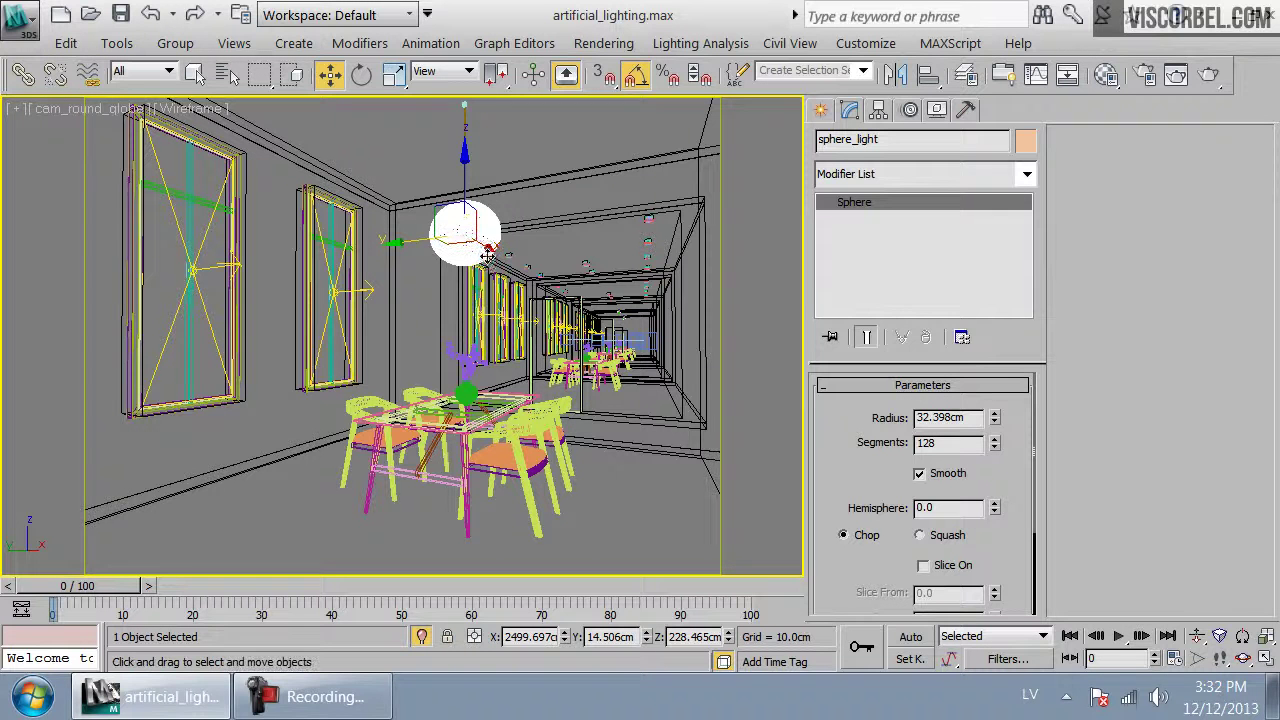
{"action": "key", "text": "c"}
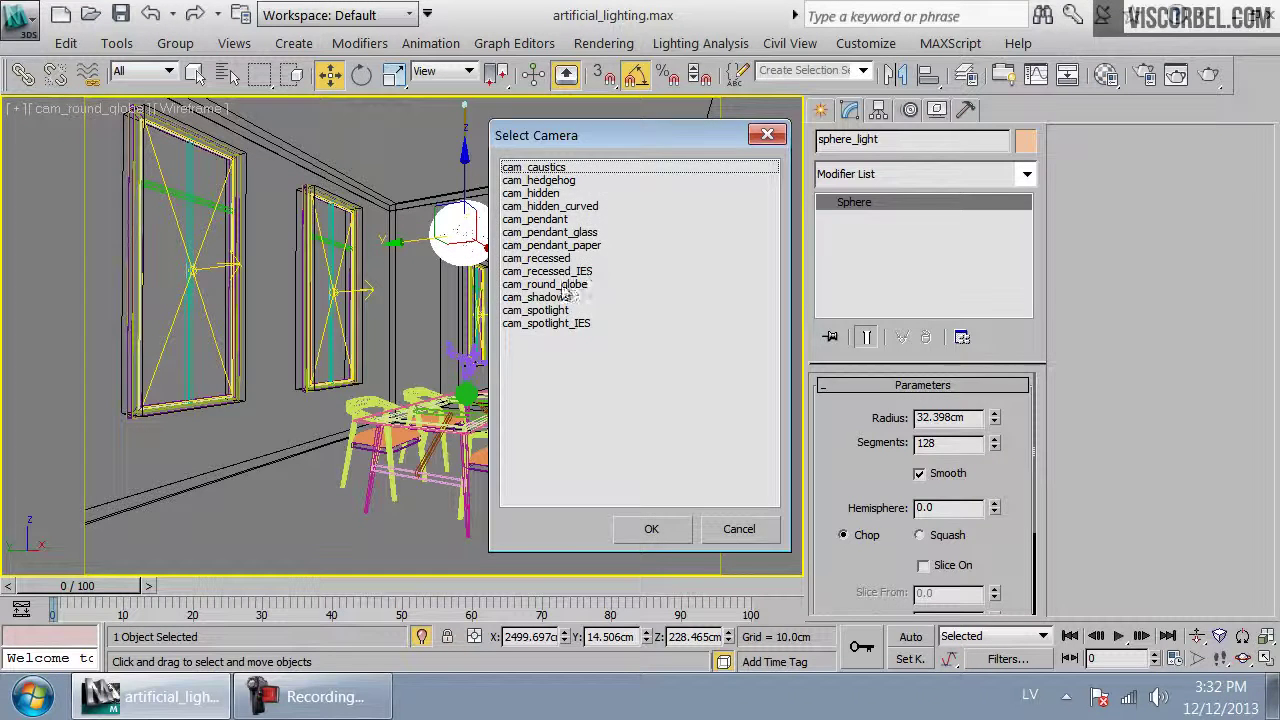
{"action": "double_click", "coordinate": [584, 282]}
{"action": "left_click", "coordinate": [1210, 77]}
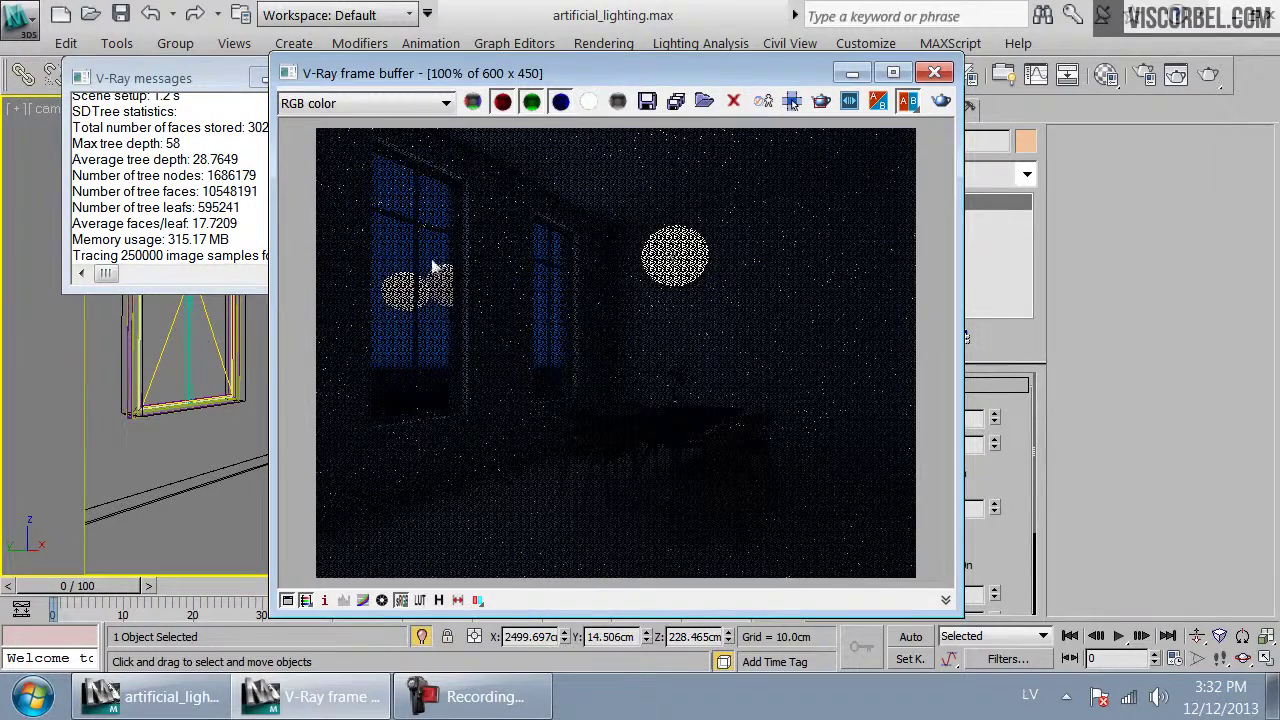
Examine the globe's window reflections in the frame buffer, then stop the render and close its windows
{"action": "scroll", "coordinate": [447, 262], "scroll_direction": "up", "scroll_amount": 1}
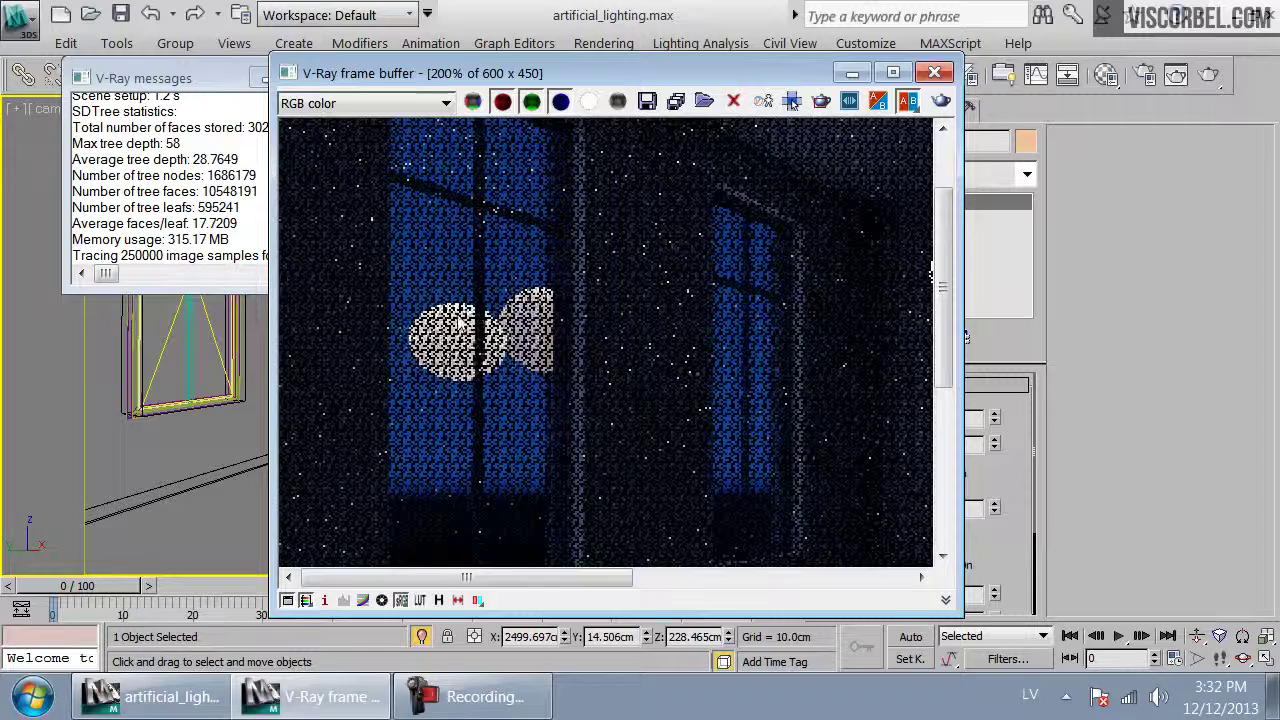
{"action": "scroll", "coordinate": [464, 306], "scroll_direction": "up", "scroll_amount": 2}
{"action": "scroll", "coordinate": [546, 264], "scroll_direction": "down", "scroll_amount": 1}
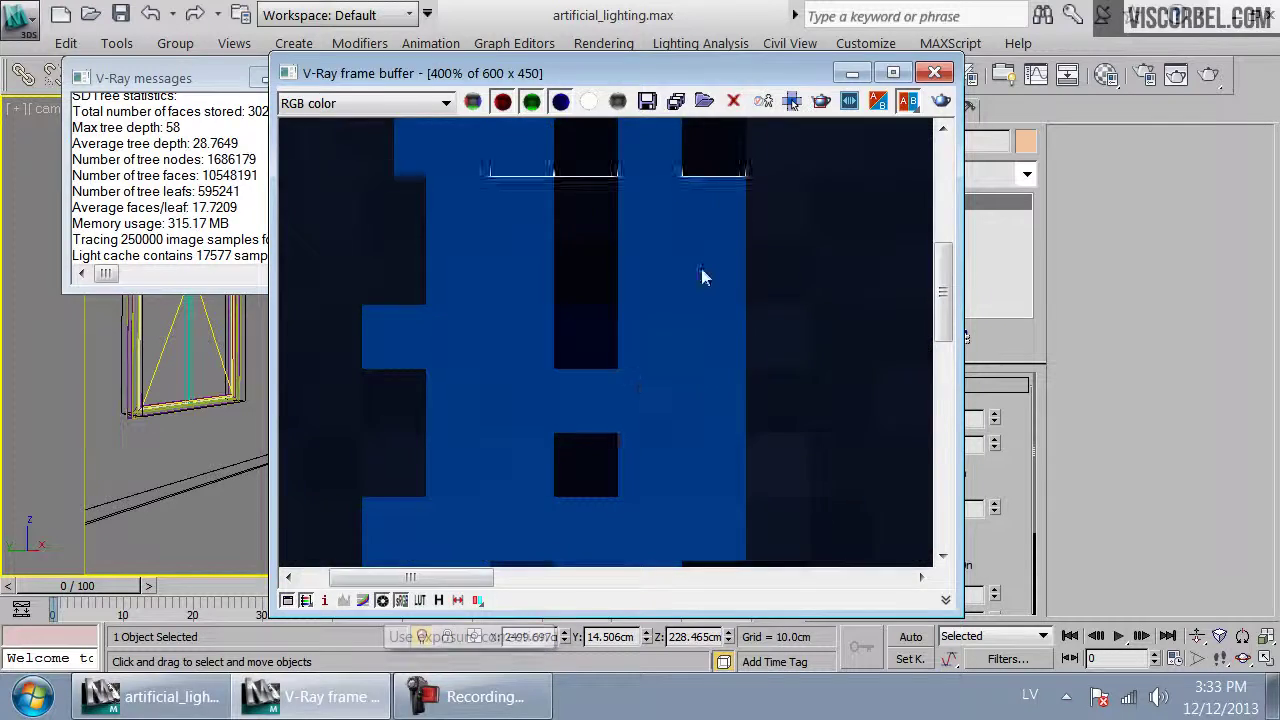
{"action": "scroll", "coordinate": [703, 272], "scroll_direction": "down", "scroll_amount": 1}
{"action": "key", "text": "Escape"}
{"action": "left_click", "coordinate": [934, 73]}
{"action": "left_click", "coordinate": [350, 77]}
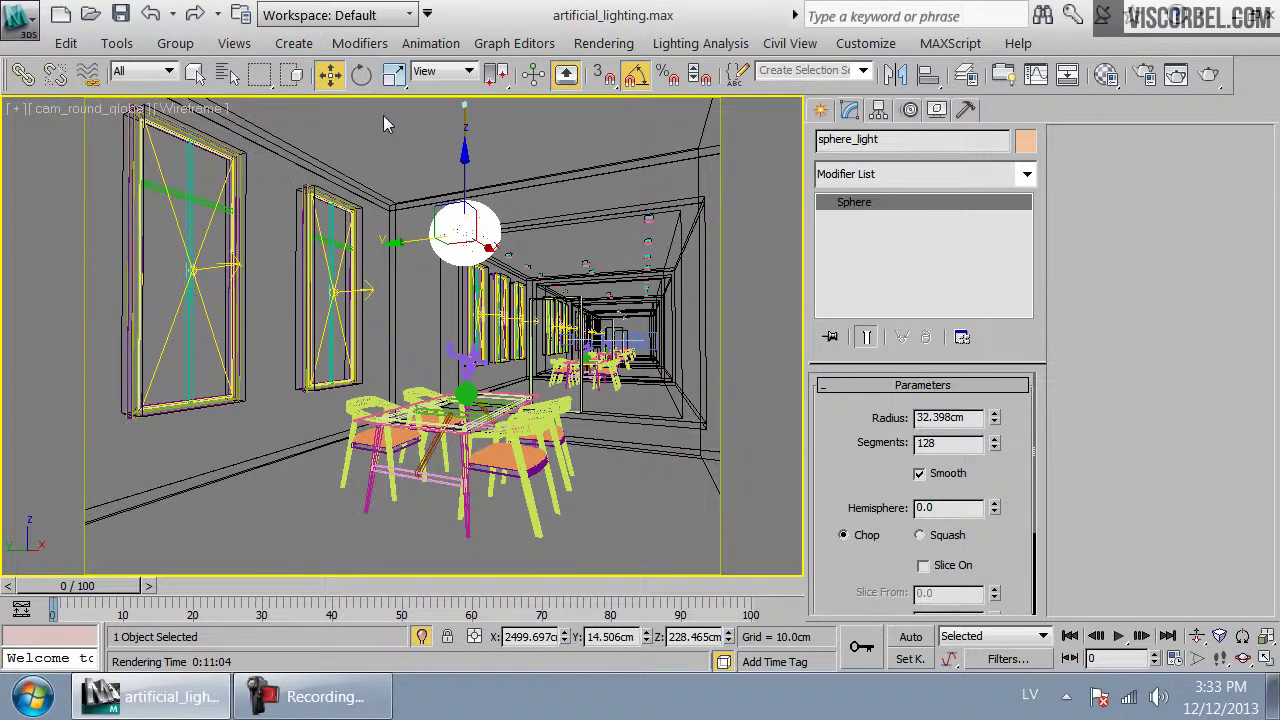
Create a second V-Ray sphere light about 28 cm in radius from the globe's center in the front view
{"action": "left_click", "coordinate": [545, 205]}
{"action": "left_click", "coordinate": [461, 243]}
{"action": "key", "text": "l"}
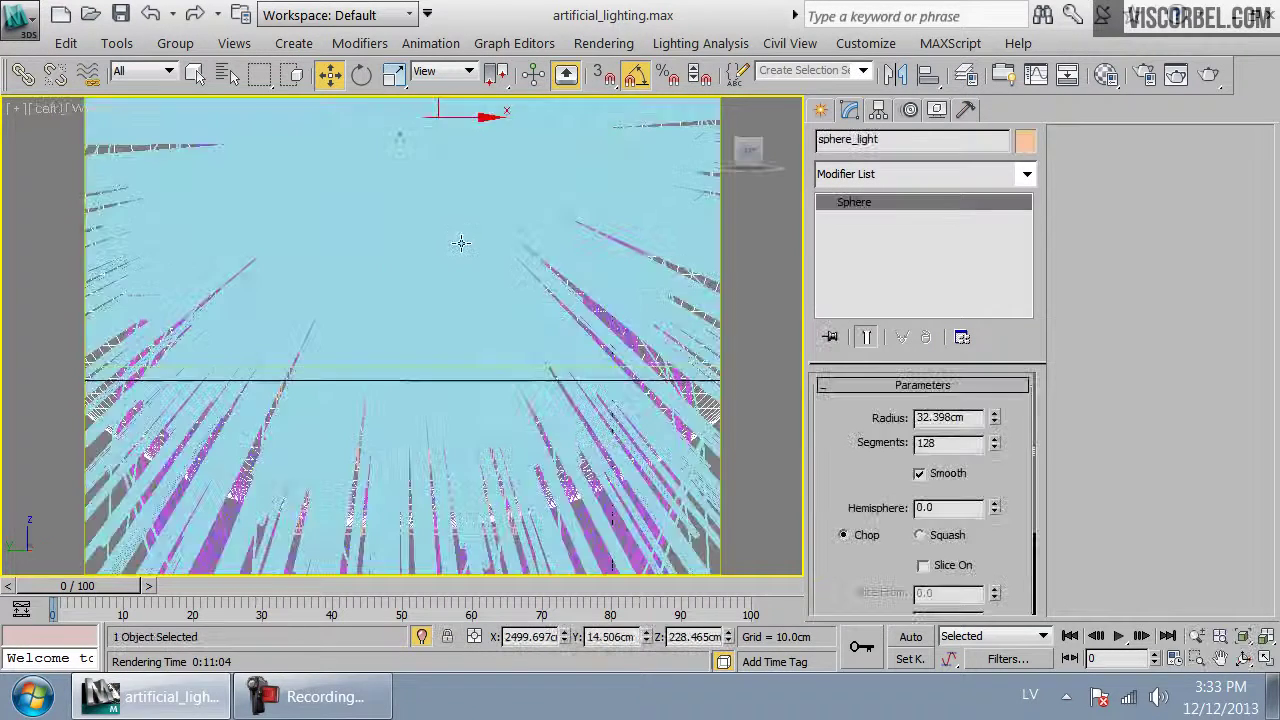
{"action": "key", "text": "z"}
{"action": "scroll", "coordinate": [434, 317], "scroll_direction": "down", "scroll_amount": 3}
{"action": "scroll", "coordinate": [424, 328], "scroll_direction": "down", "scroll_amount": 2}
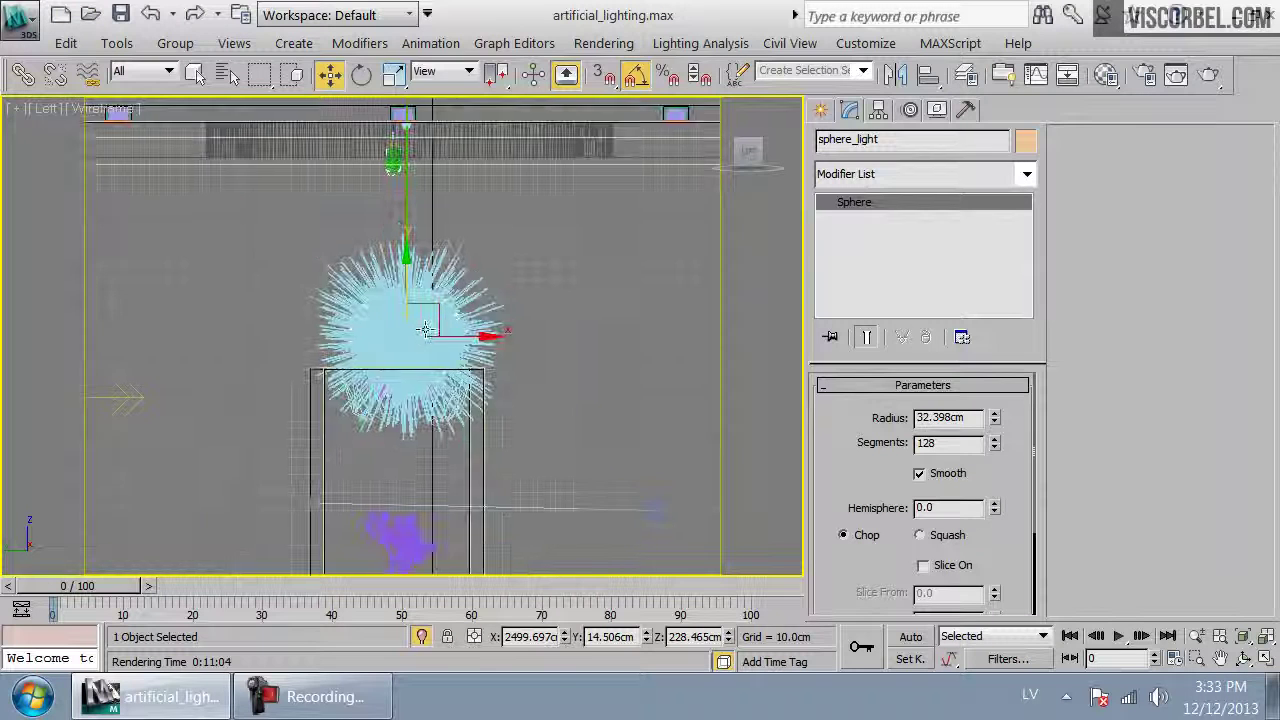
{"action": "key", "text": "f"}
{"action": "scroll", "coordinate": [580, 404], "scroll_direction": "down", "scroll_amount": 2}
{"action": "middle_click_drag", "start_coordinate": [569, 384], "coordinate": [485, 370]}
{"action": "left_click", "coordinate": [822, 111]}
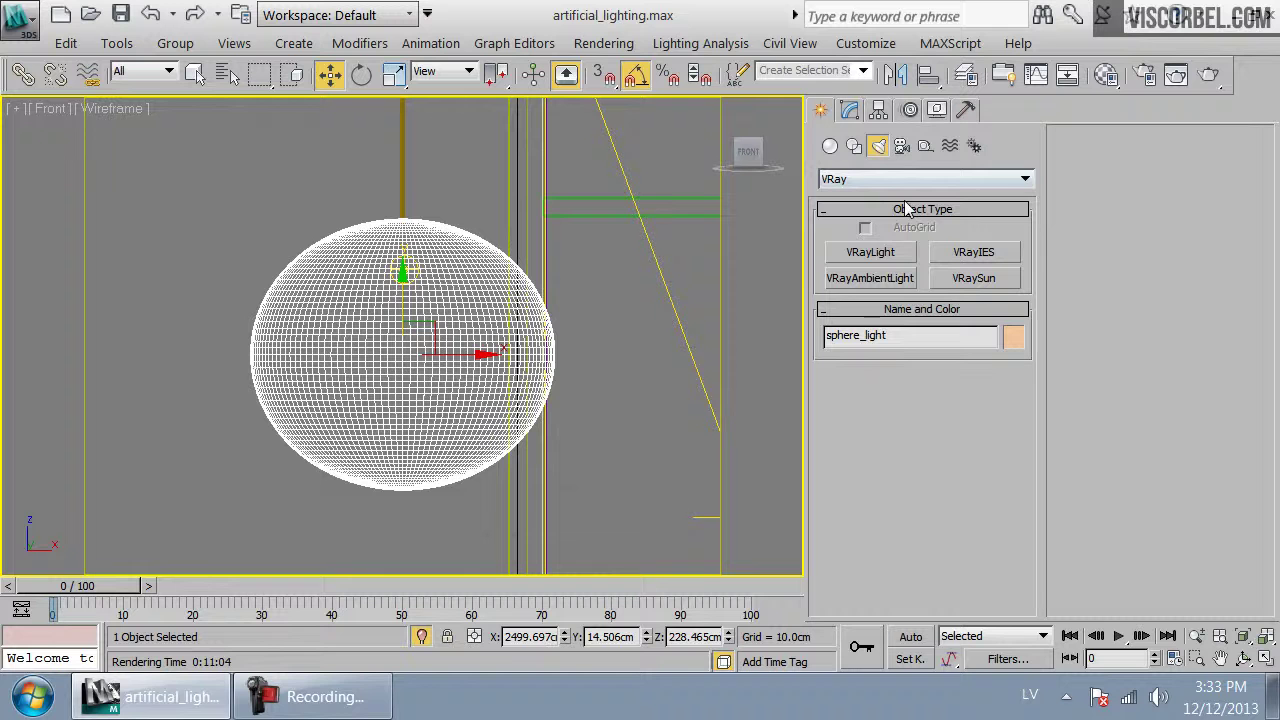
{"action": "left_click", "coordinate": [880, 254]}
{"action": "left_click_drag", "start_coordinate": [400, 352], "coordinate": [457, 473]}
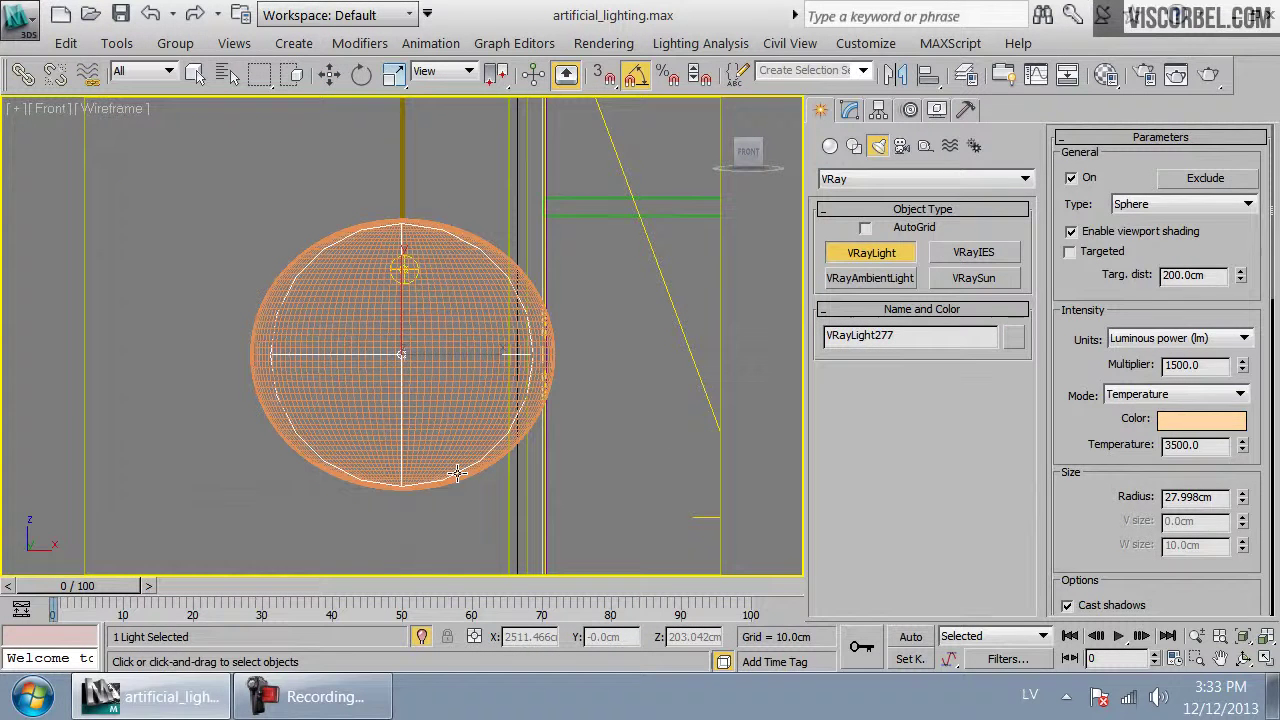
Move the larger sphere light slightly in the front view and along Y in the top view to center it in the globe
{"action": "key", "text": "w"}
{"action": "left_click_drag", "start_coordinate": [424, 326], "coordinate": [424, 330]}
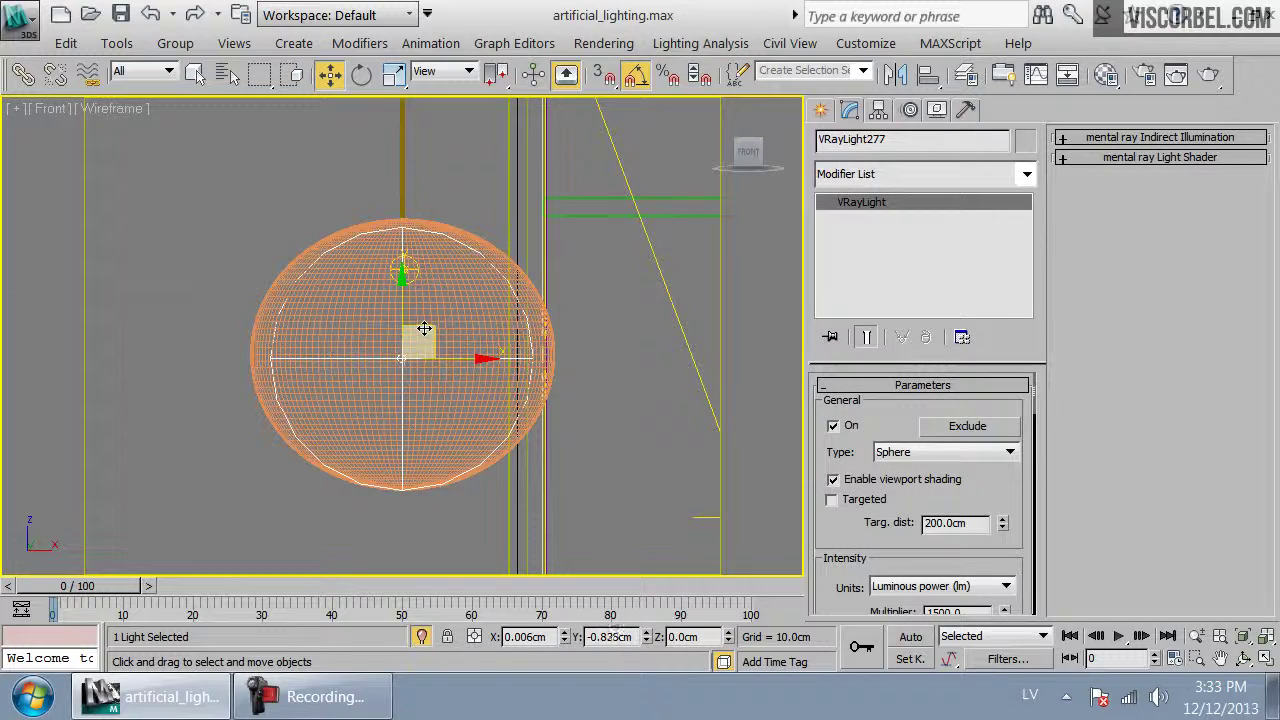
{"action": "key", "text": "l"}
{"action": "key", "text": "f"}
{"action": "key", "text": "t"}
{"action": "left_click_drag", "start_coordinate": [453, 363], "coordinate": [455, 280]}
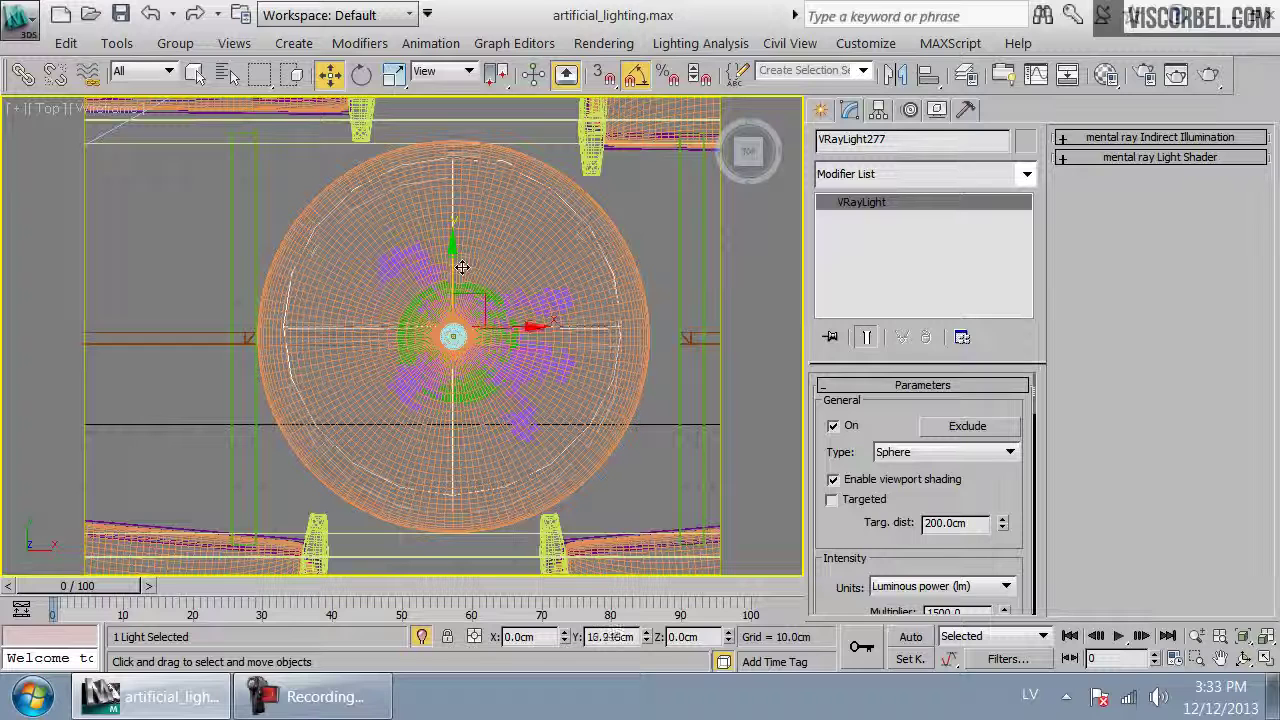
Exclude the sphere_light object from the larger sphere light's illumination and shadow casting
{"action": "left_click", "coordinate": [967, 426]}
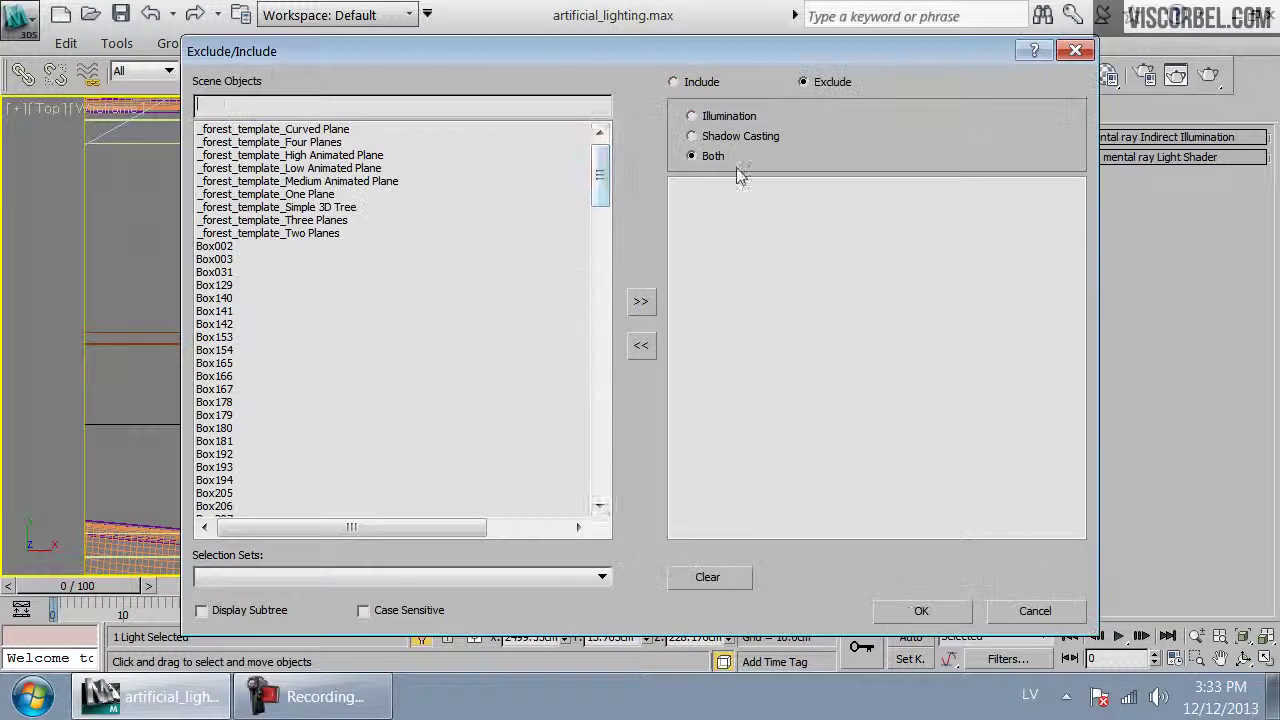
{"action": "left_click_drag", "start_coordinate": [602, 175], "coordinate": [612, 480]}
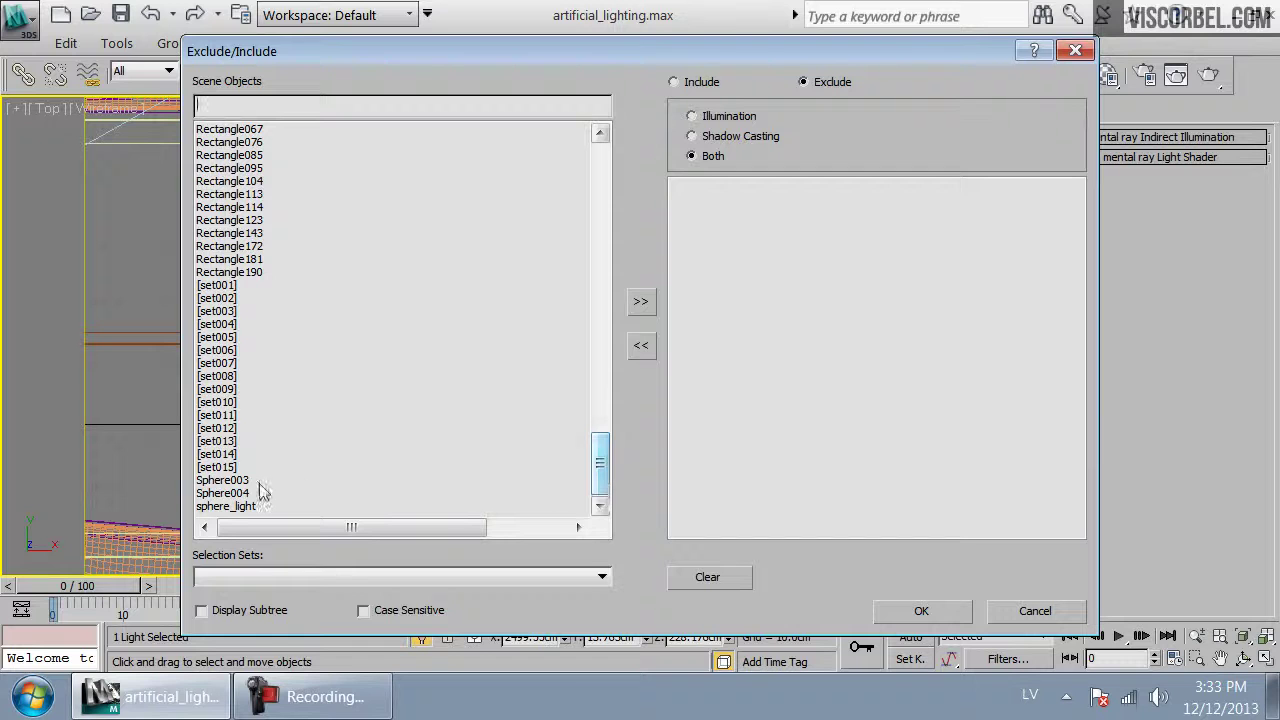
{"action": "left_click", "coordinate": [238, 506]}
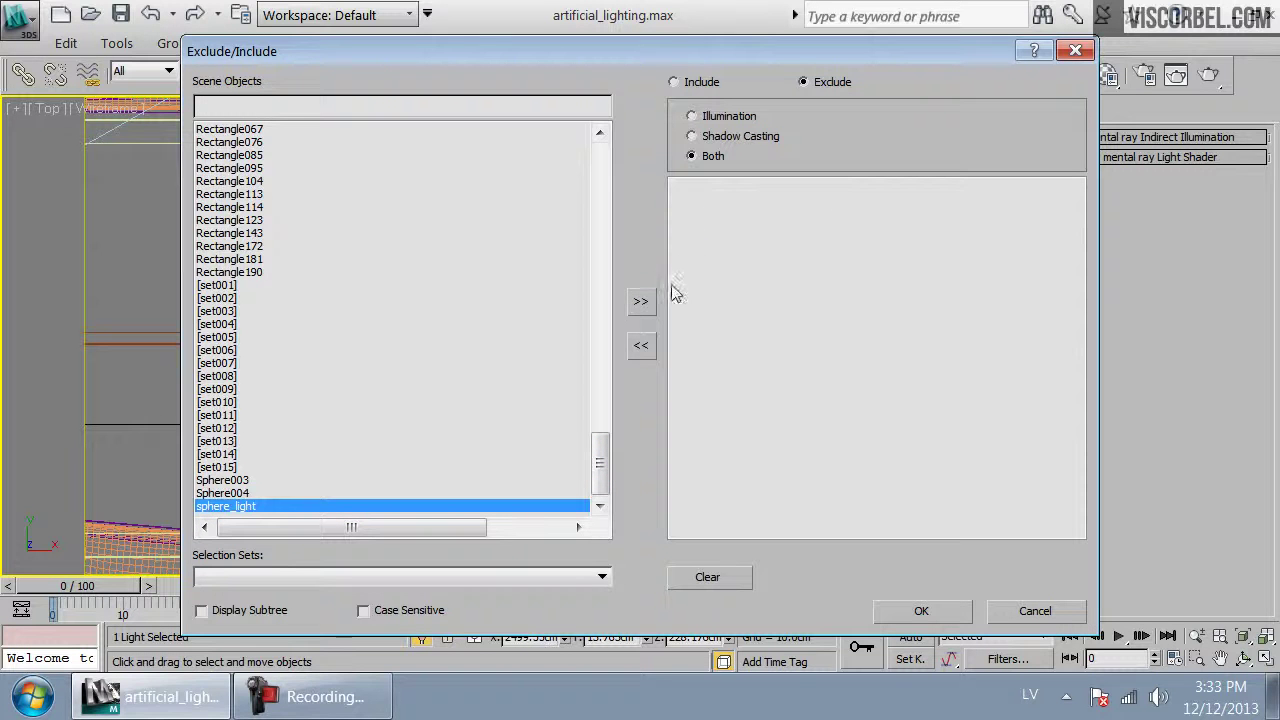
{"action": "left_click", "coordinate": [645, 301]}
{"action": "left_click", "coordinate": [916, 610]}
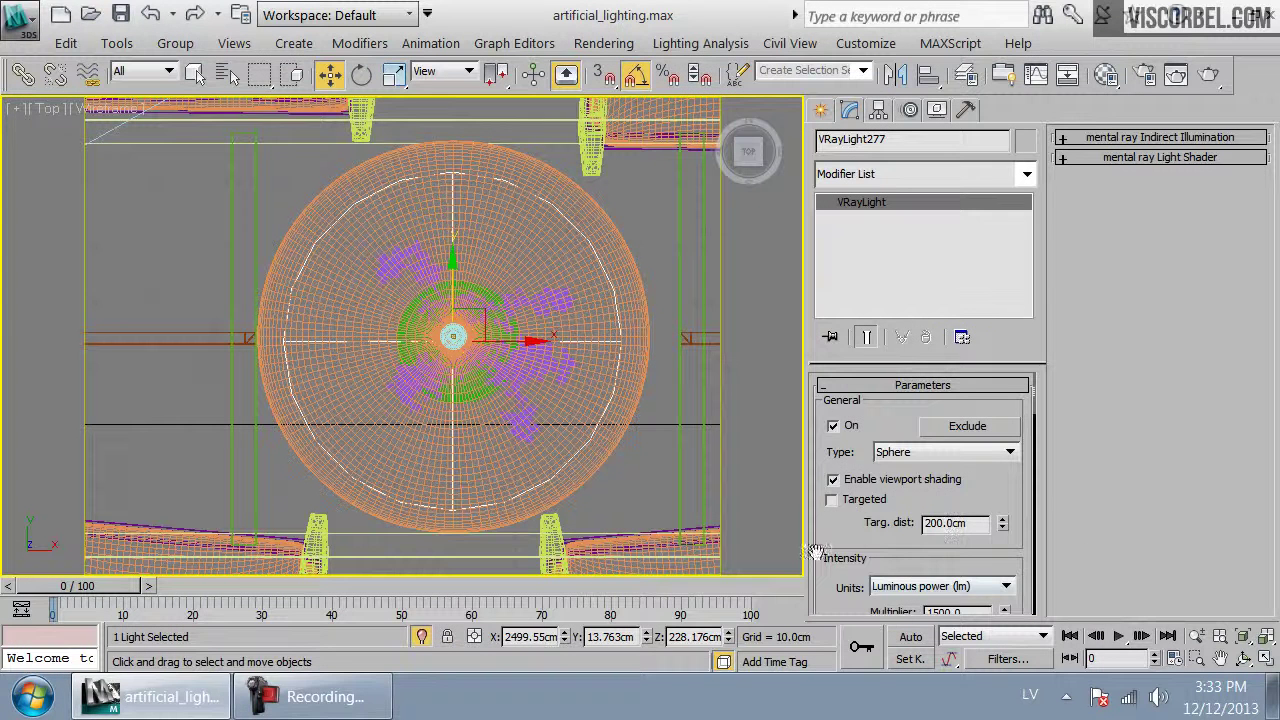
Return to the cam_round_globe camera and review the larger light's options and sampling parameters
{"action": "key", "text": "c"}
{"action": "double_click", "coordinate": [544, 284]}
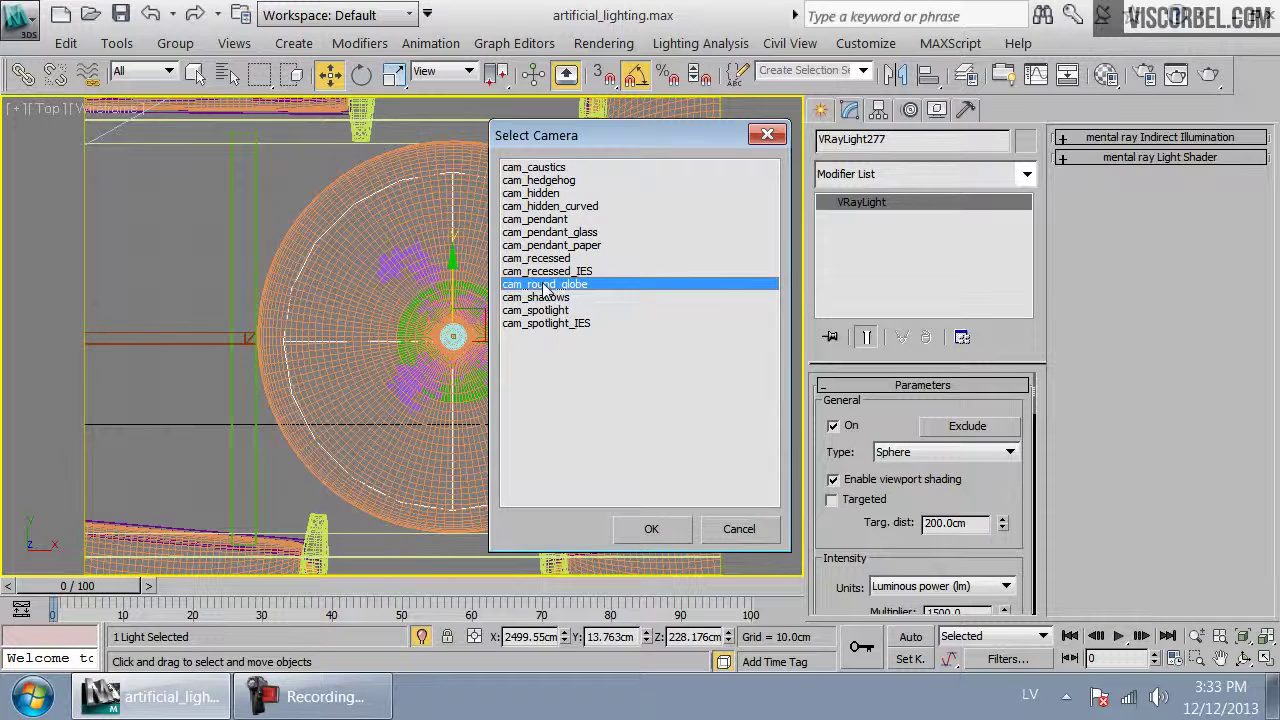
{"action": "left_click_drag", "start_coordinate": [822, 566], "coordinate": [818, 195]}
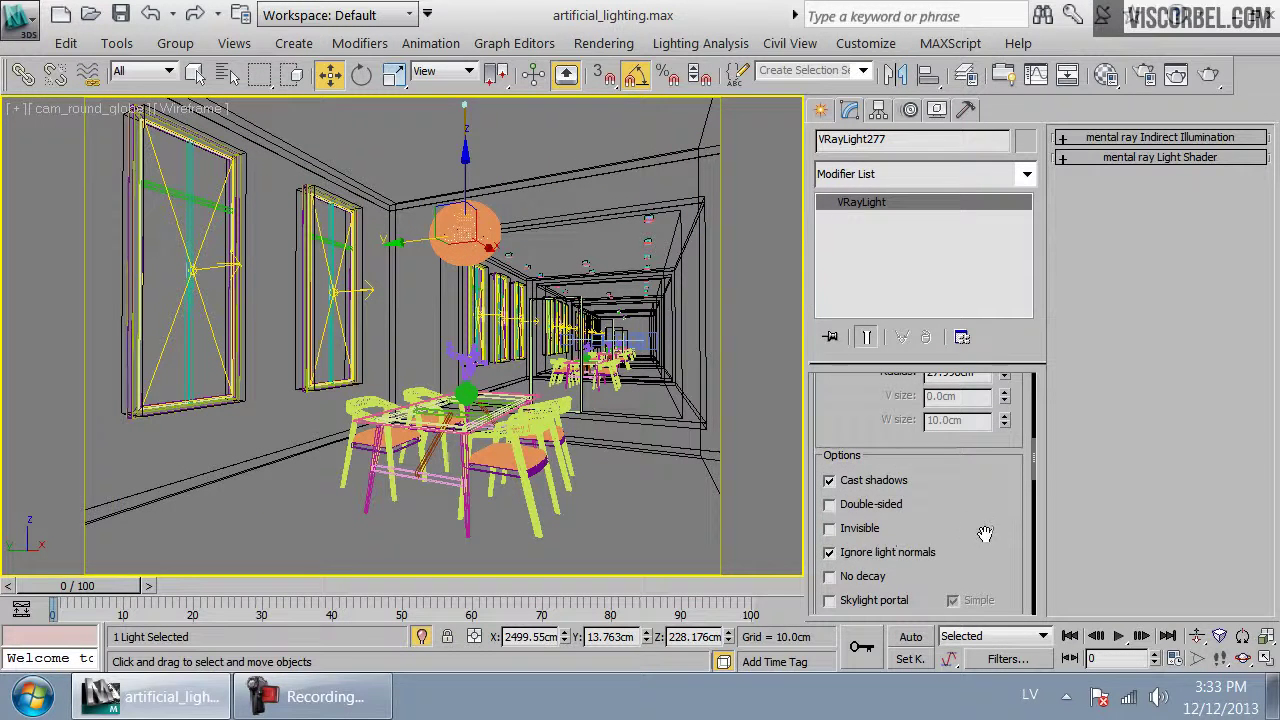
{"action": "left_click_drag", "start_coordinate": [985, 533], "coordinate": [986, 443]}
{"action": "left_click_drag", "start_coordinate": [994, 567], "coordinate": [994, 495]}
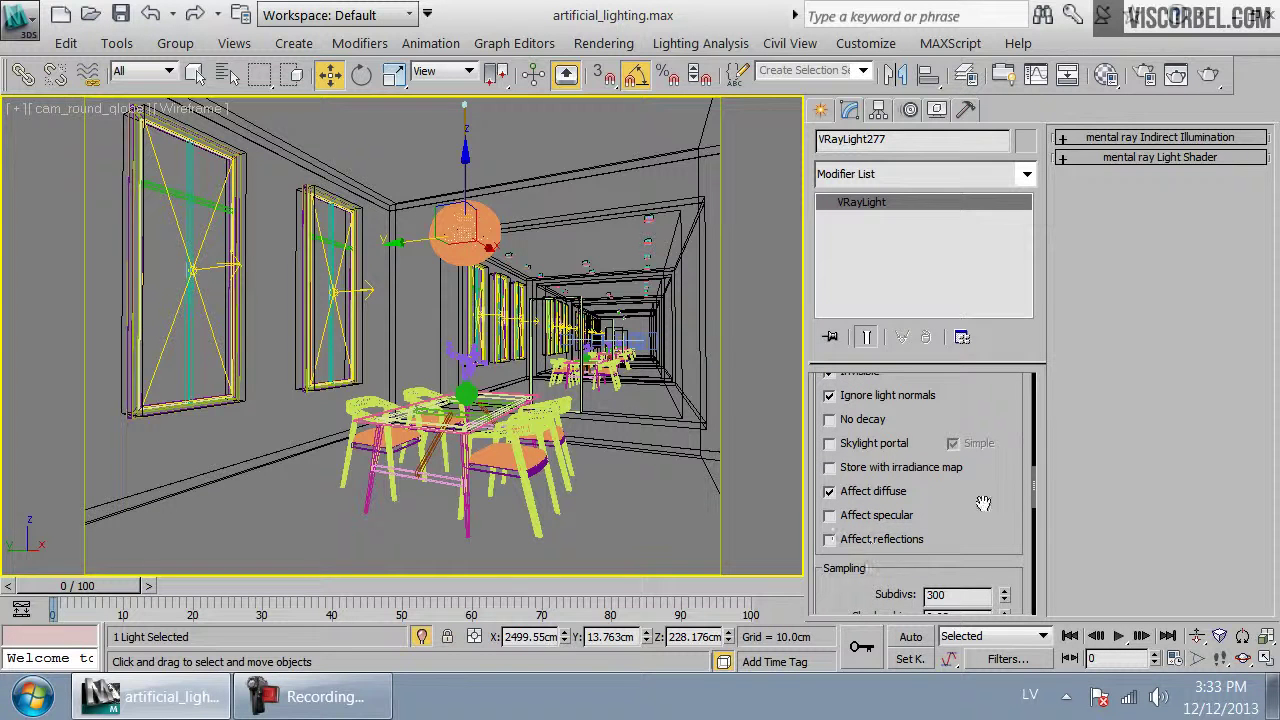
{"action": "scroll", "coordinate": [990, 420], "scroll_direction": "up", "scroll_amount": 10}
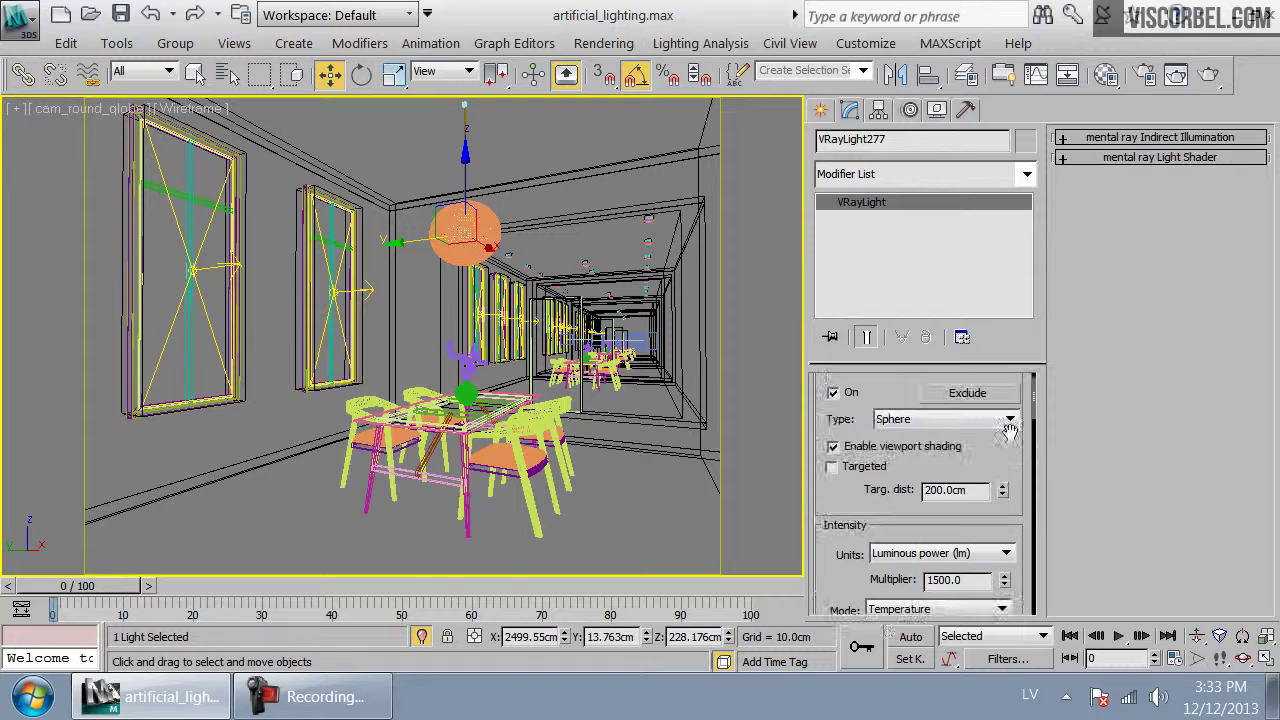
Render the cam_round_globe view with both sphere lights, watching the globe area in the frame buffer
{"action": "left_click", "coordinate": [1176, 74]}
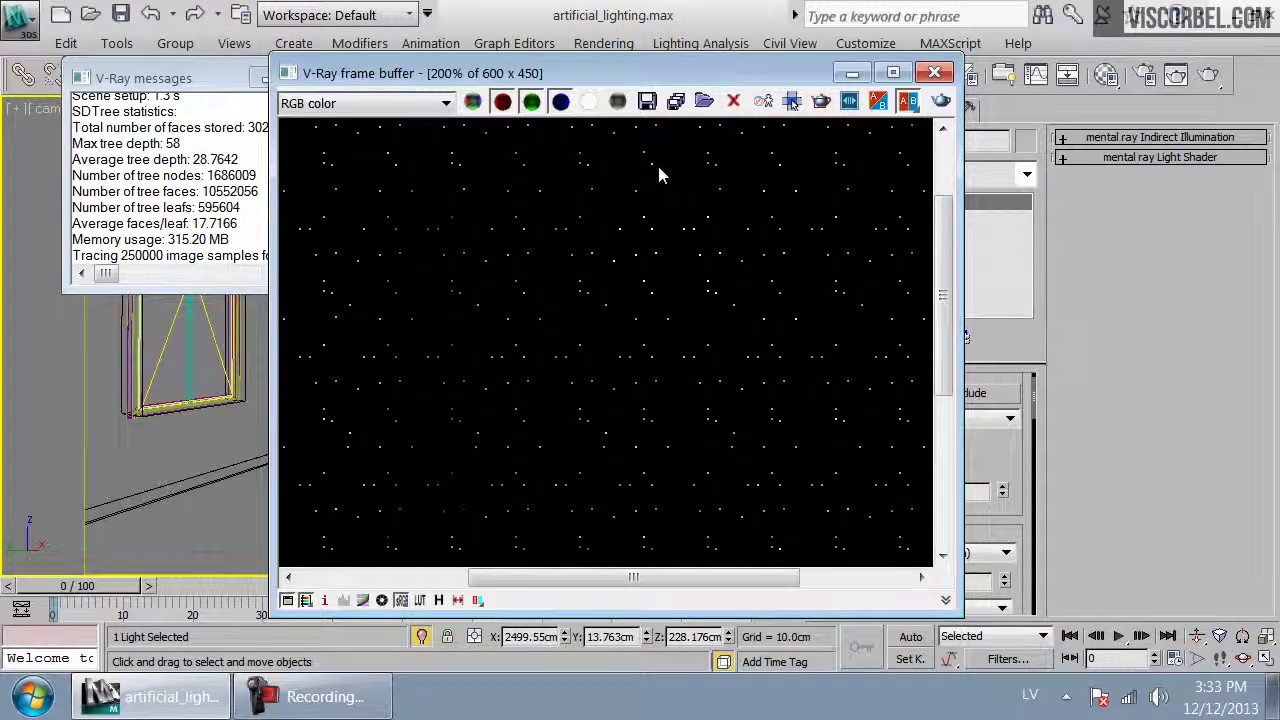
{"action": "scroll", "coordinate": [614, 400], "scroll_direction": "down", "scroll_amount": 1}
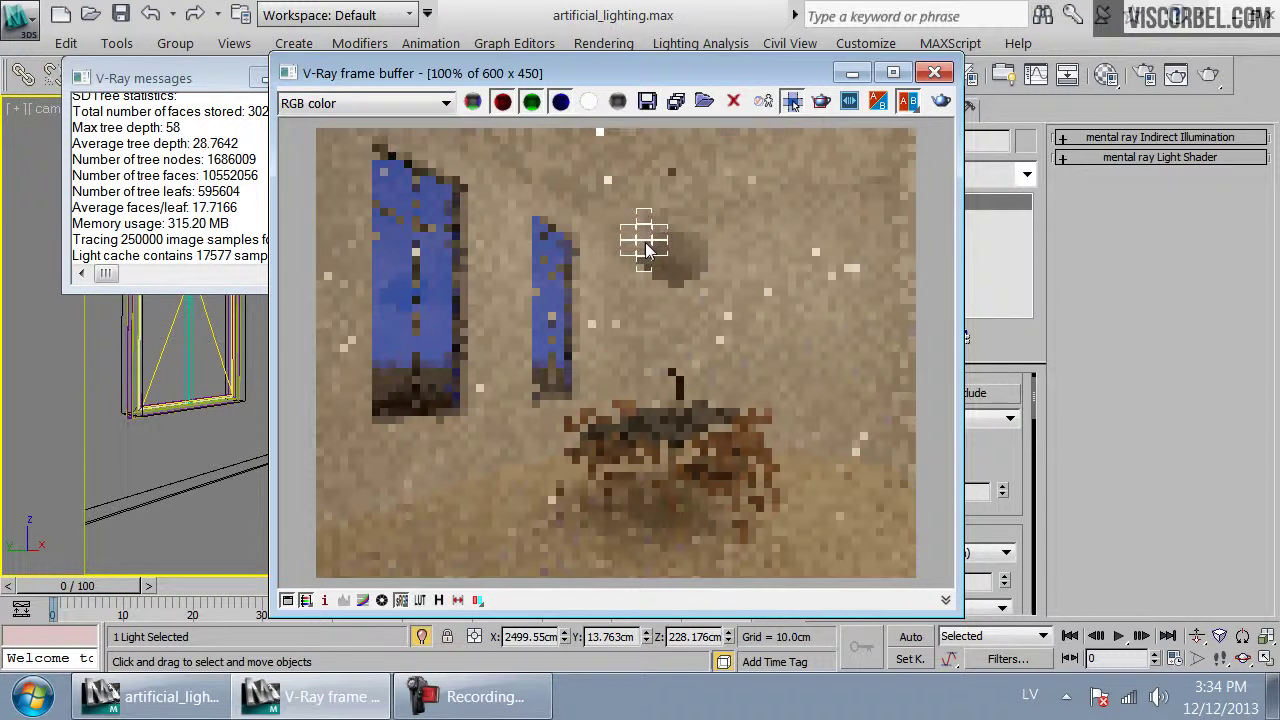
{"action": "scroll", "coordinate": [660, 265], "scroll_direction": "up", "scroll_amount": 2}
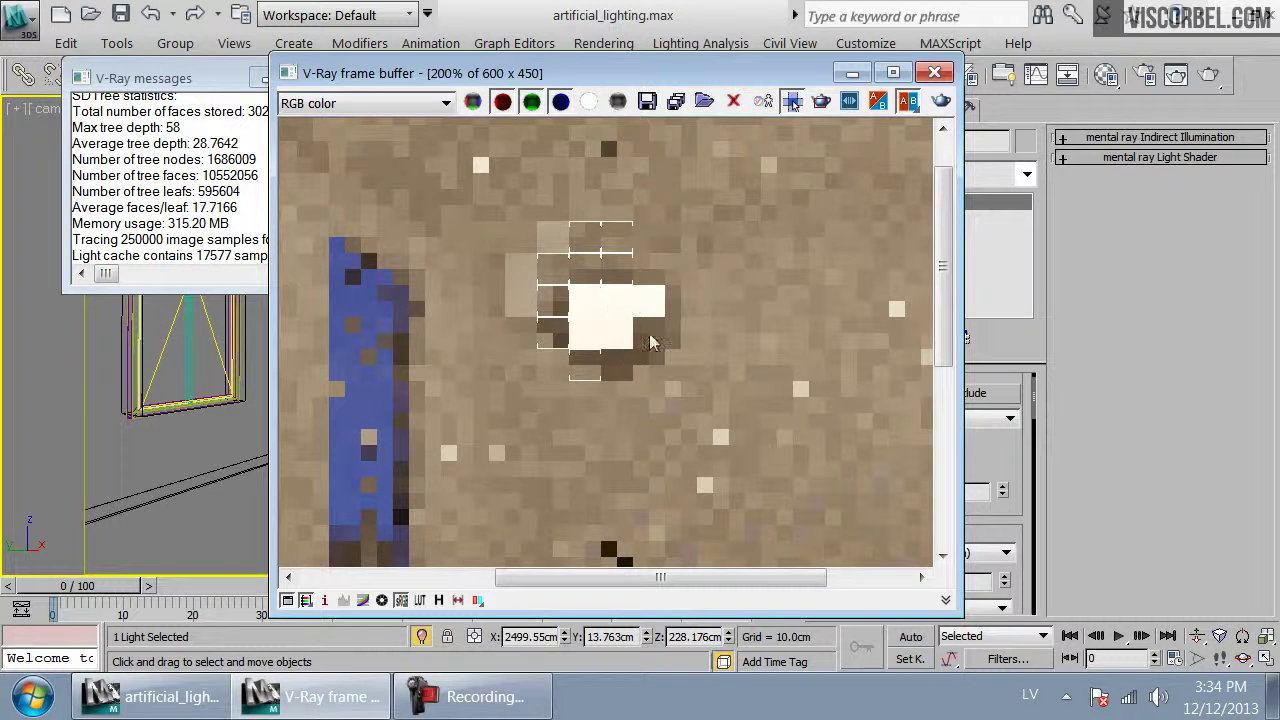
{"action": "scroll", "coordinate": [616, 320], "scroll_direction": "down", "scroll_amount": 2}
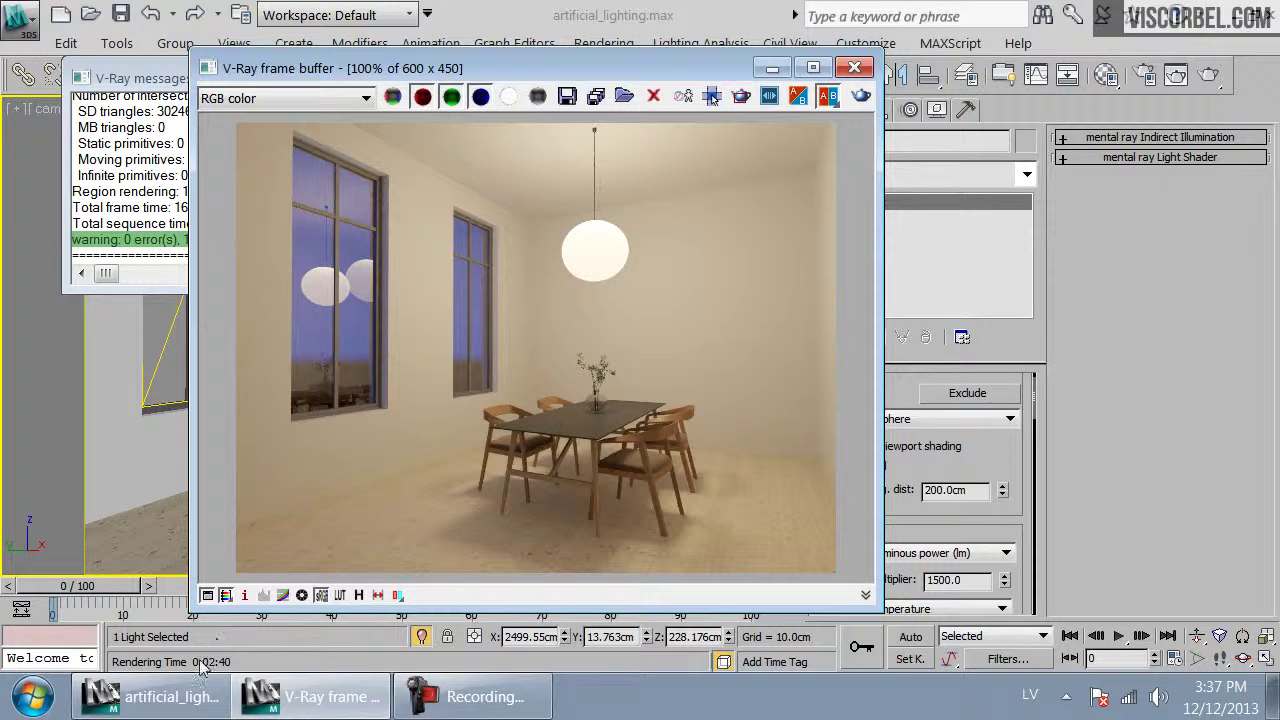
Examine the globe's reflections in the window glass of the finished render up close
{"action": "scroll", "coordinate": [290, 316], "scroll_direction": "up", "scroll_amount": 3}
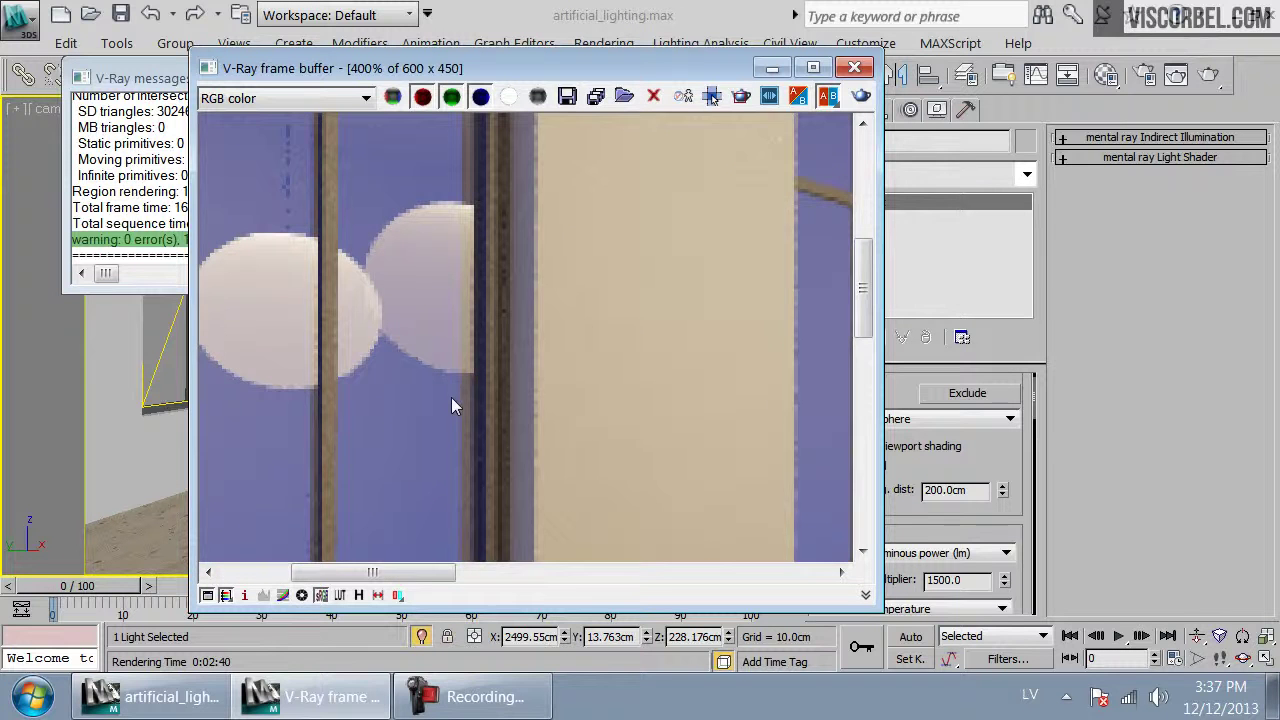
{"action": "middle_click_drag", "start_coordinate": [583, 274], "coordinate": [427, 311]}
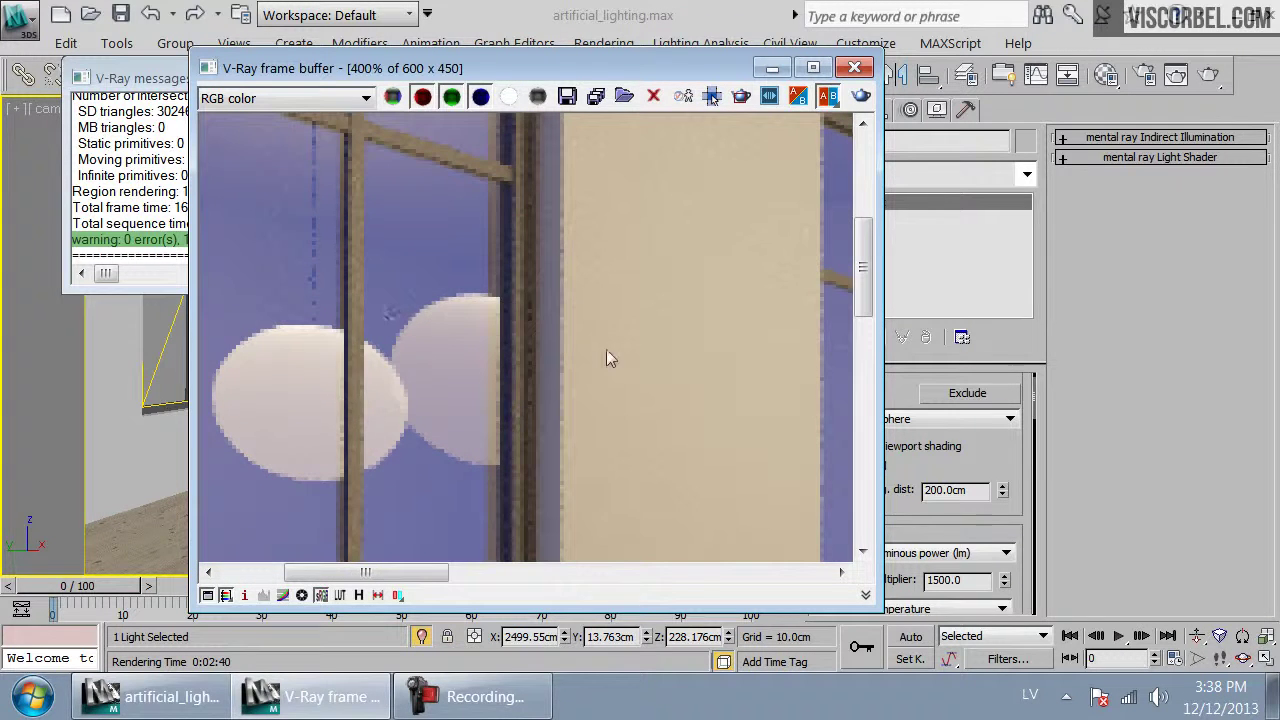
{"action": "scroll", "coordinate": [606, 349], "scroll_direction": "down", "scroll_amount": 3}
{"action": "scroll", "coordinate": [535, 272], "scroll_direction": "up", "scroll_amount": 1}
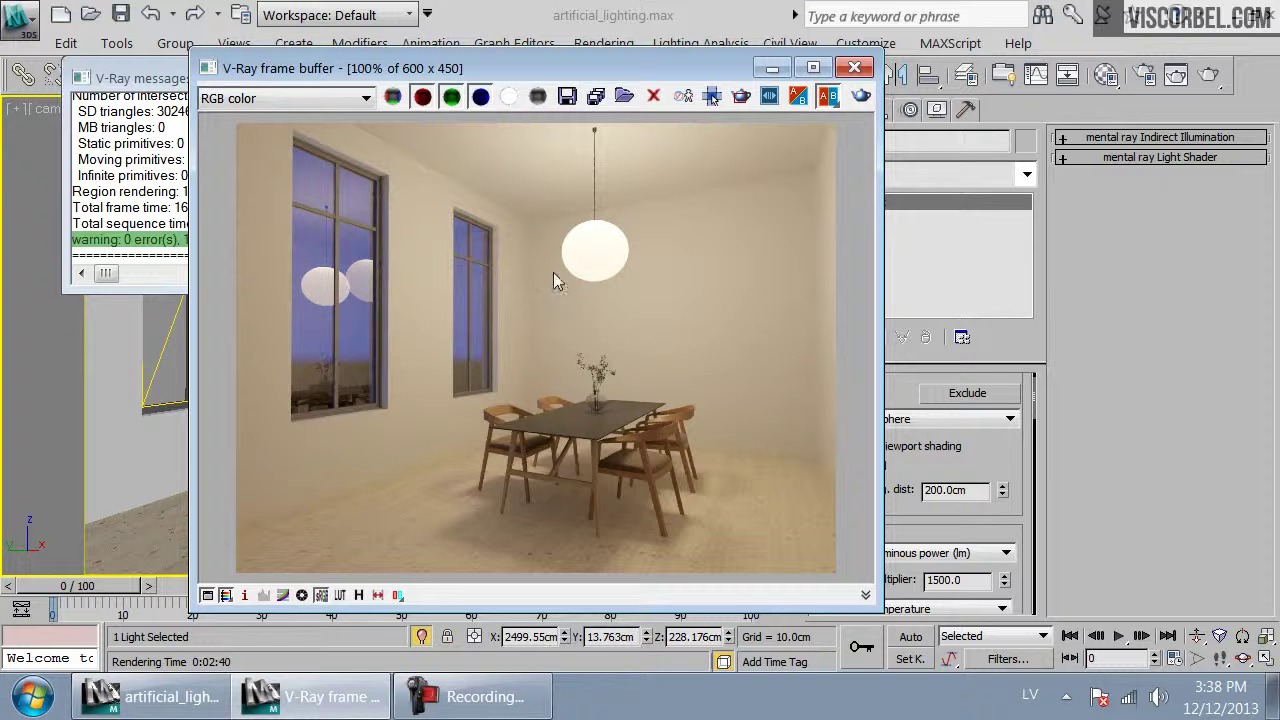
Compare the rendered globe with and without the frame buffer's exposure control, leaving it off, and close the frame buffer
{"action": "left_click", "coordinate": [303, 596]}
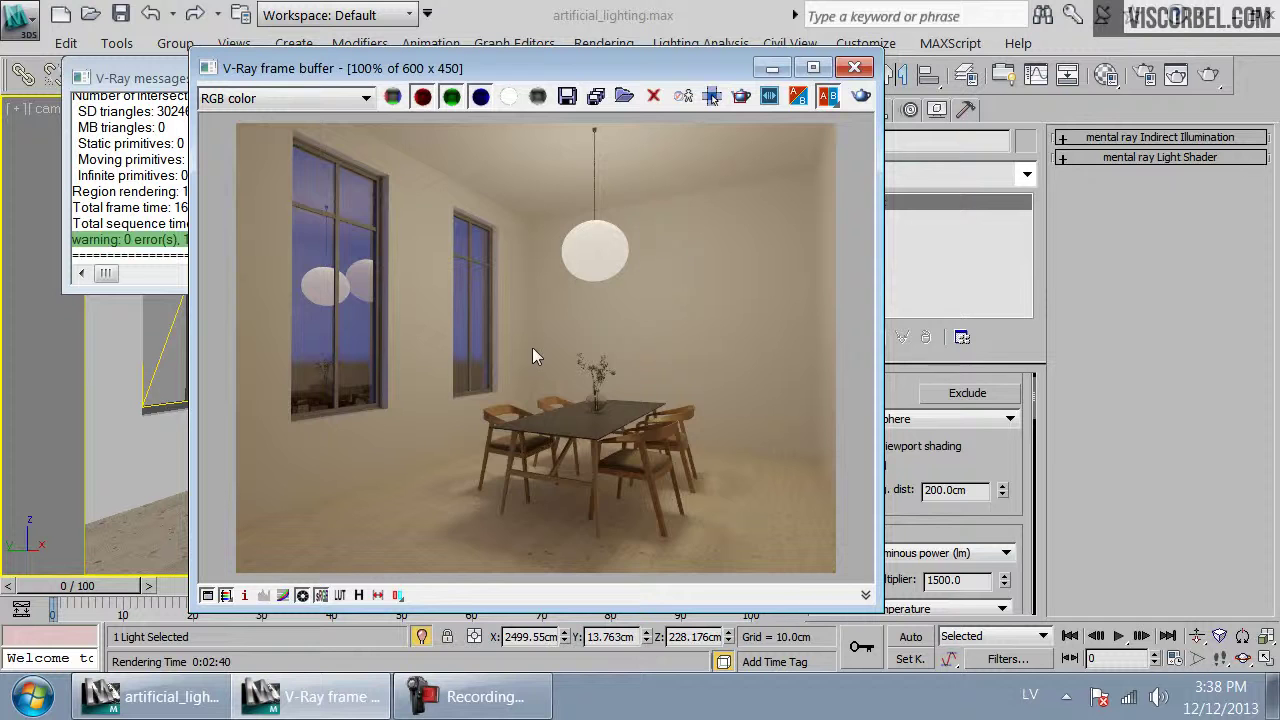
{"action": "scroll", "coordinate": [539, 345], "scroll_direction": "up", "scroll_amount": 2}
{"action": "middle_click_drag", "start_coordinate": [666, 203], "coordinate": [509, 523]}
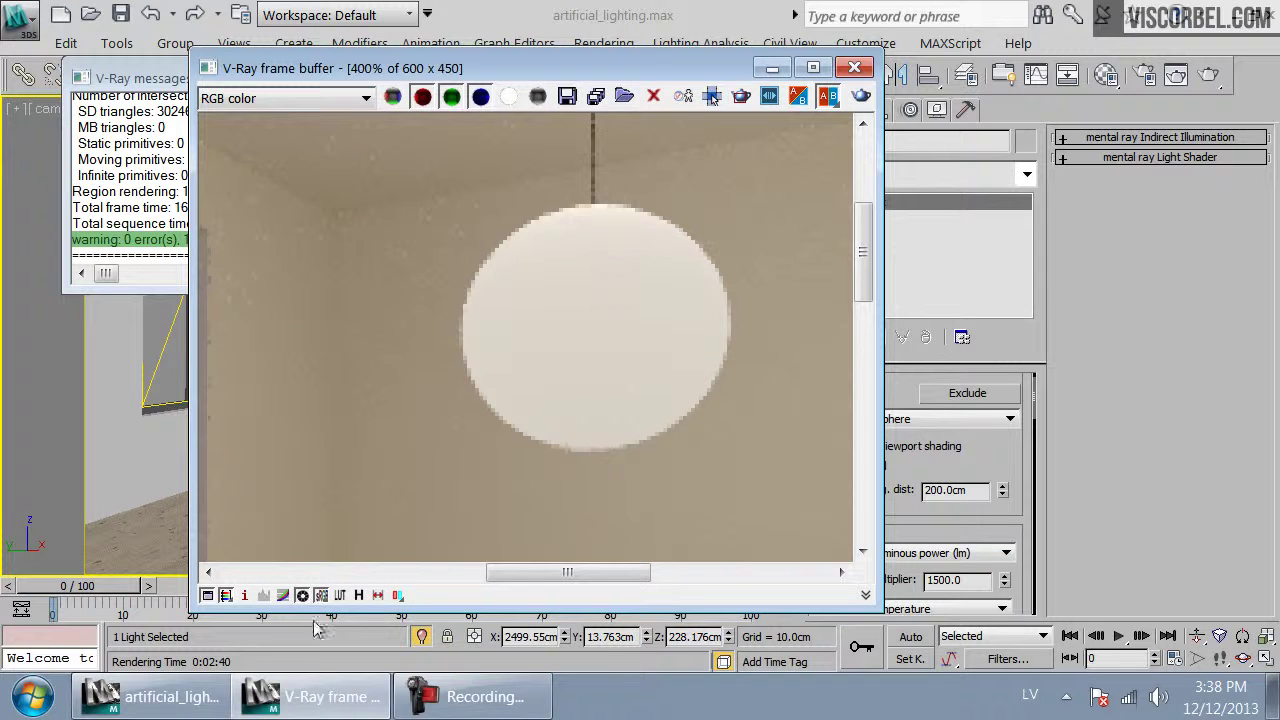
{"action": "left_click", "coordinate": [303, 596]}
{"action": "left_click", "coordinate": [303, 596]}
{"action": "left_click", "coordinate": [303, 596]}
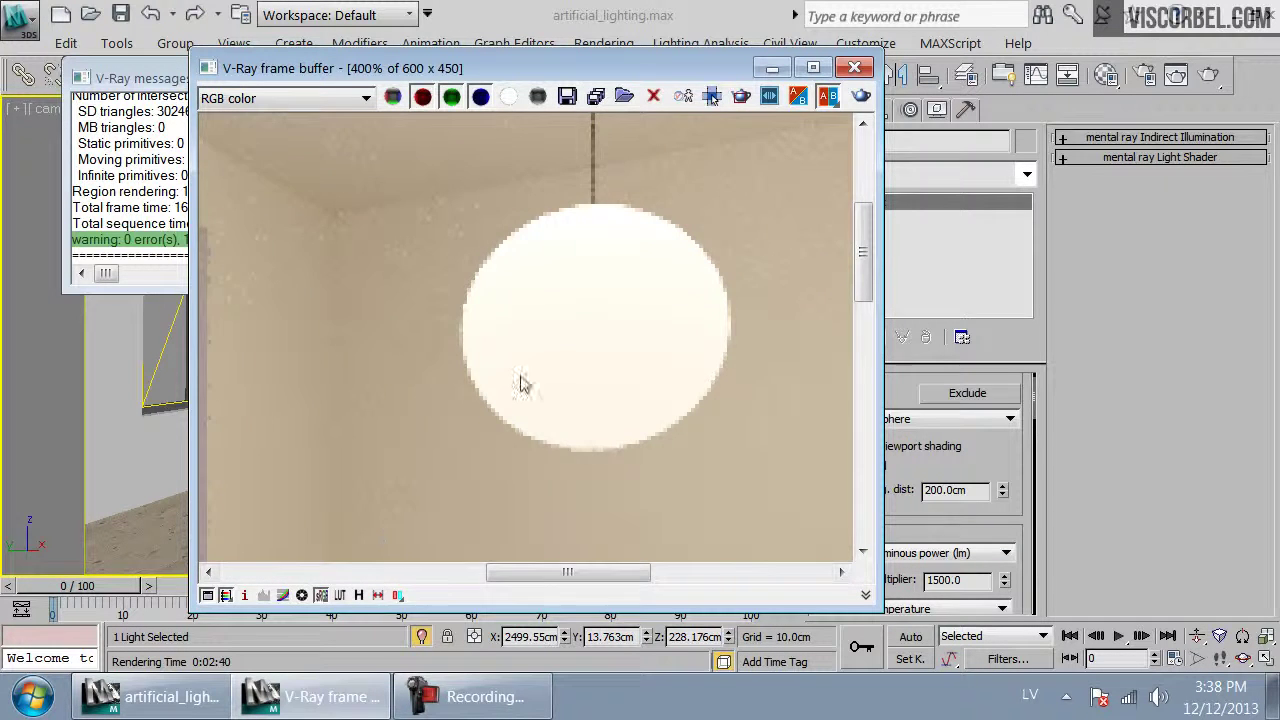
{"action": "scroll", "coordinate": [520, 382], "scroll_direction": "down", "scroll_amount": 2}
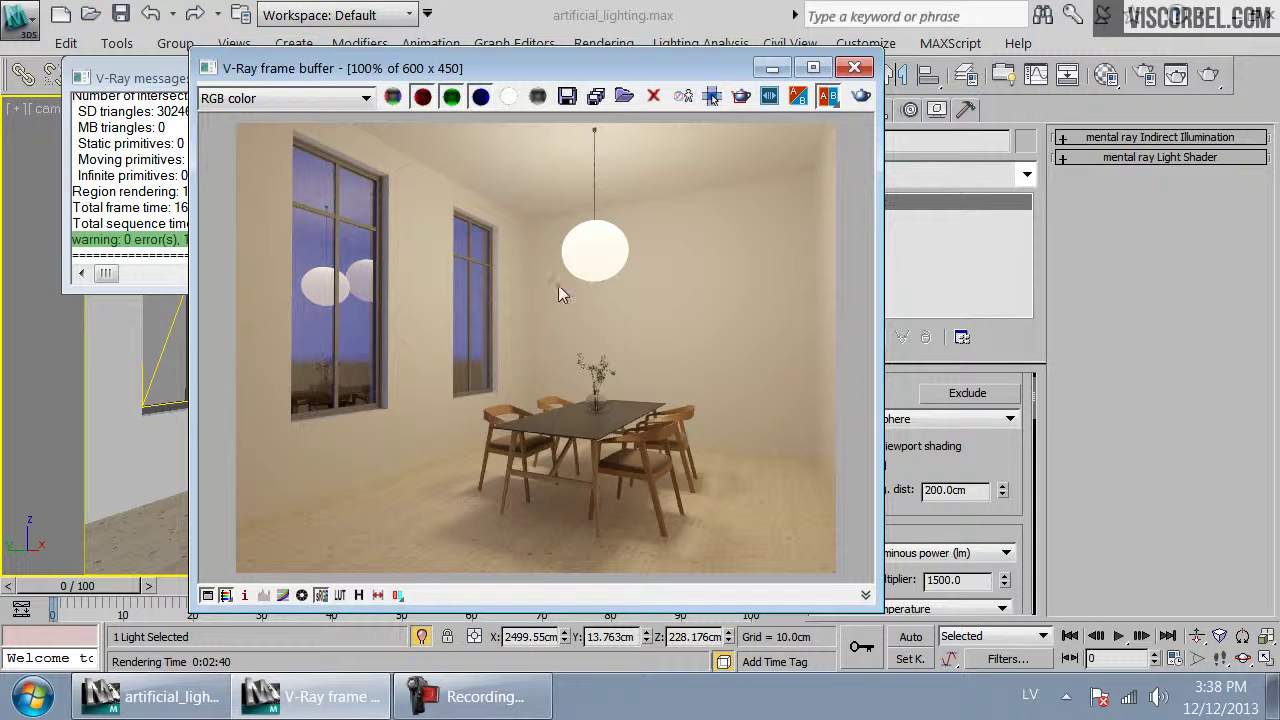
{"action": "left_click", "coordinate": [854, 67]}
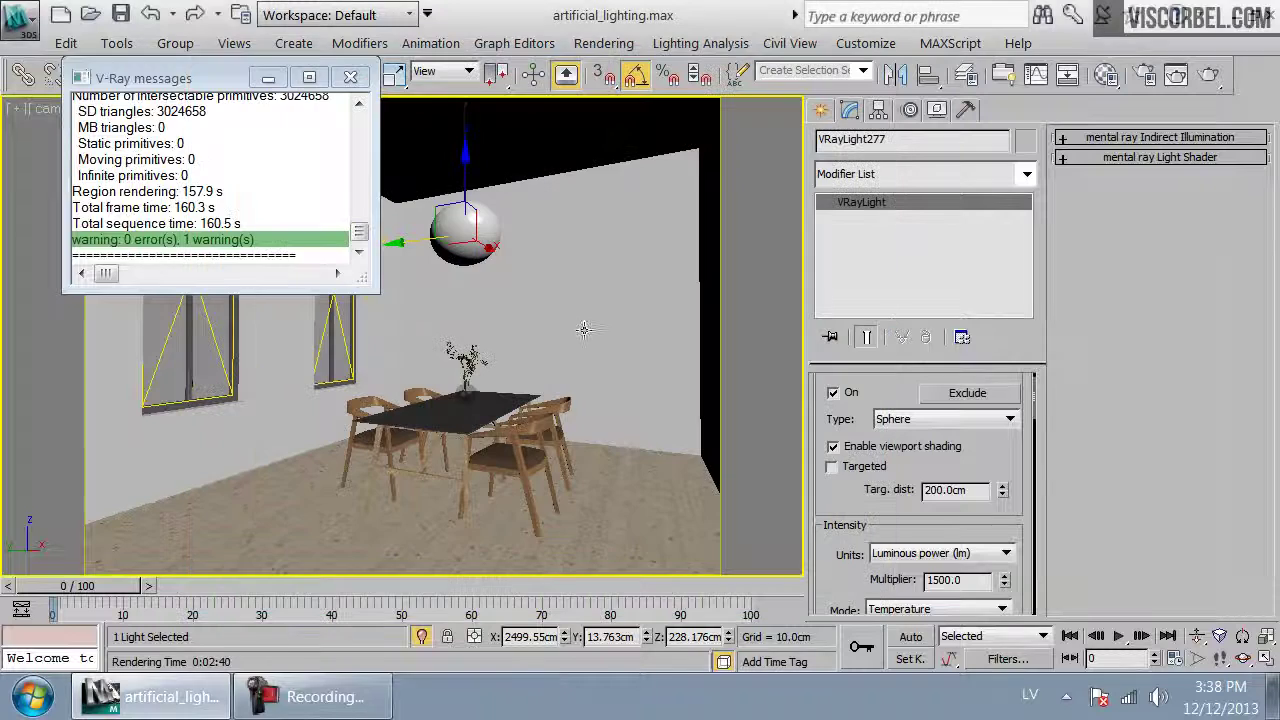
Close the V-Ray messages window and look over the row of rooms in the Top view to find the paper pendant room
{"action": "left_click", "coordinate": [349, 78]}
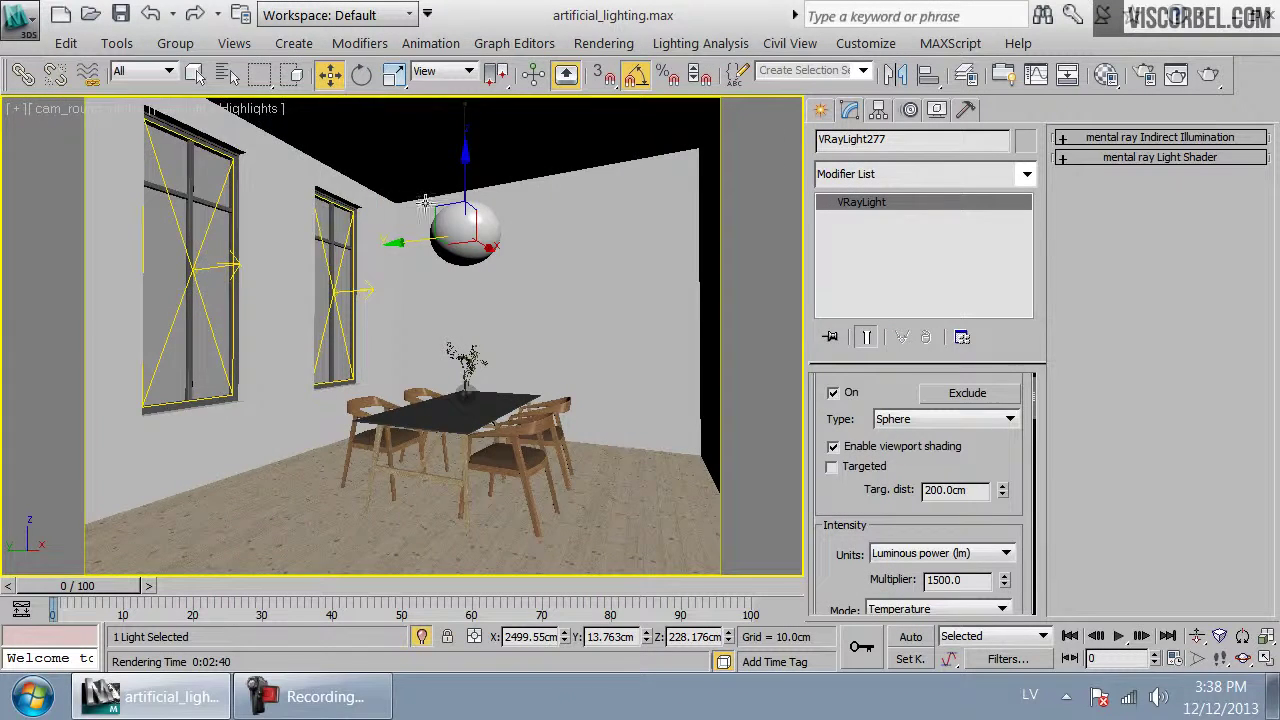
{"action": "key", "text": "t"}
{"action": "scroll", "coordinate": [491, 300], "scroll_direction": "down", "scroll_amount": 10}
{"action": "scroll", "coordinate": [403, 298], "scroll_direction": "down", "scroll_amount": 5}
{"action": "middle_click_drag", "start_coordinate": [277, 329], "coordinate": [700, 294]}
{"action": "scroll", "coordinate": [577, 309], "scroll_direction": "down", "scroll_amount": 1}
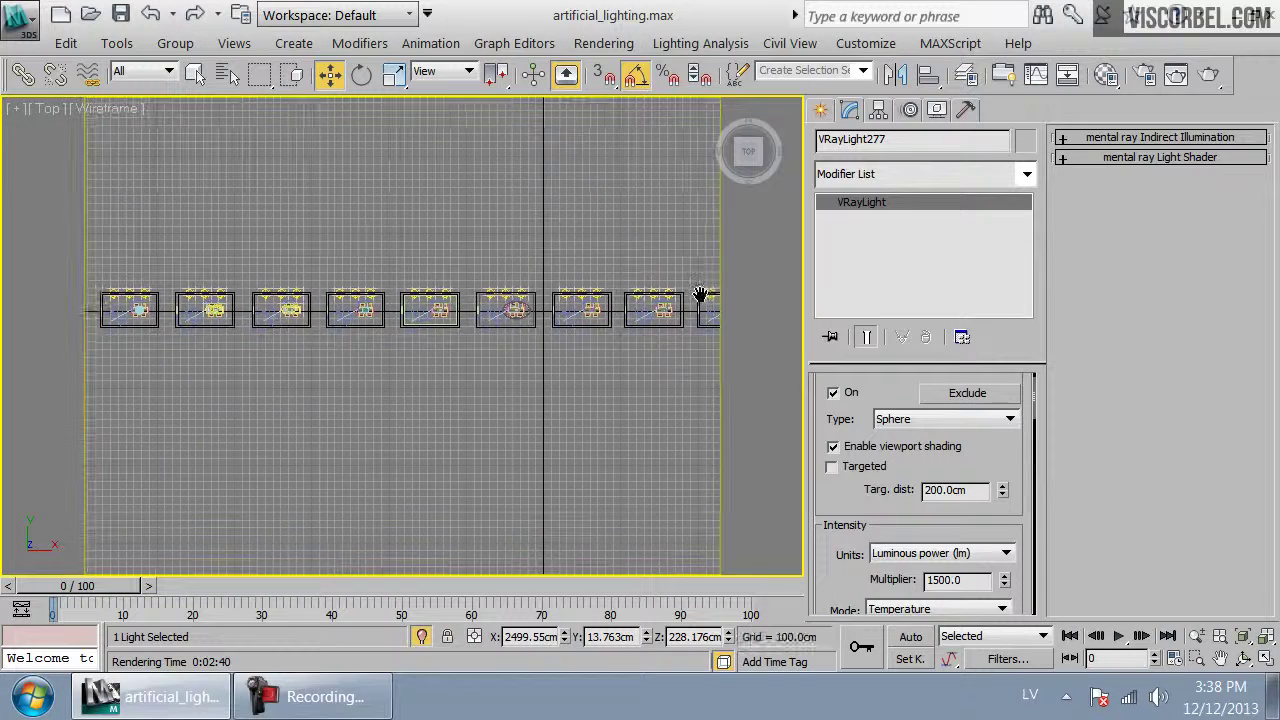
{"action": "middle_click_drag", "start_coordinate": [292, 344], "coordinate": [498, 372]}
{"action": "scroll", "coordinate": [418, 349], "scroll_direction": "up", "scroll_amount": 3}
{"action": "left_click_drag", "start_coordinate": [468, 459], "coordinate": [548, 492]}
{"action": "scroll", "coordinate": [504, 367], "scroll_direction": "up", "scroll_amount": 2}
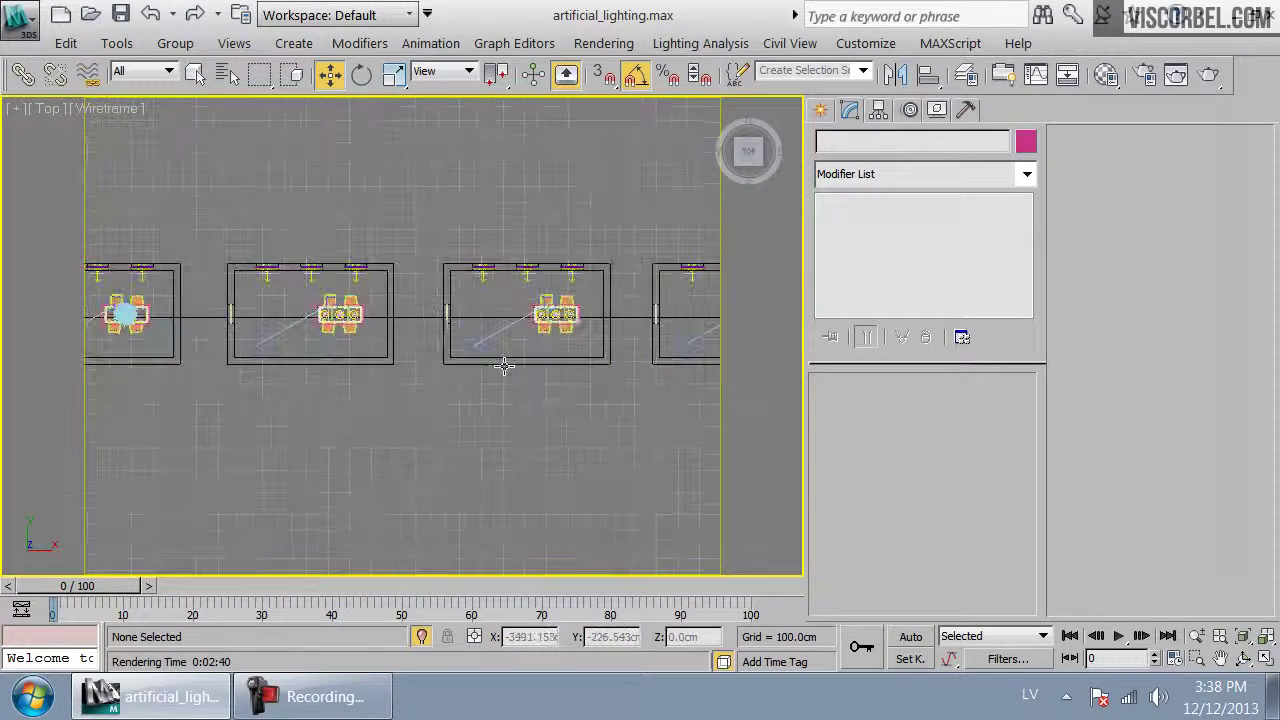
Switch to the cam_pendant_paper camera, select the paper pendant lamp and display the view shaded
{"action": "key", "text": "c"}
{"action": "double_click", "coordinate": [556, 245]}
{"action": "key", "text": "c"}
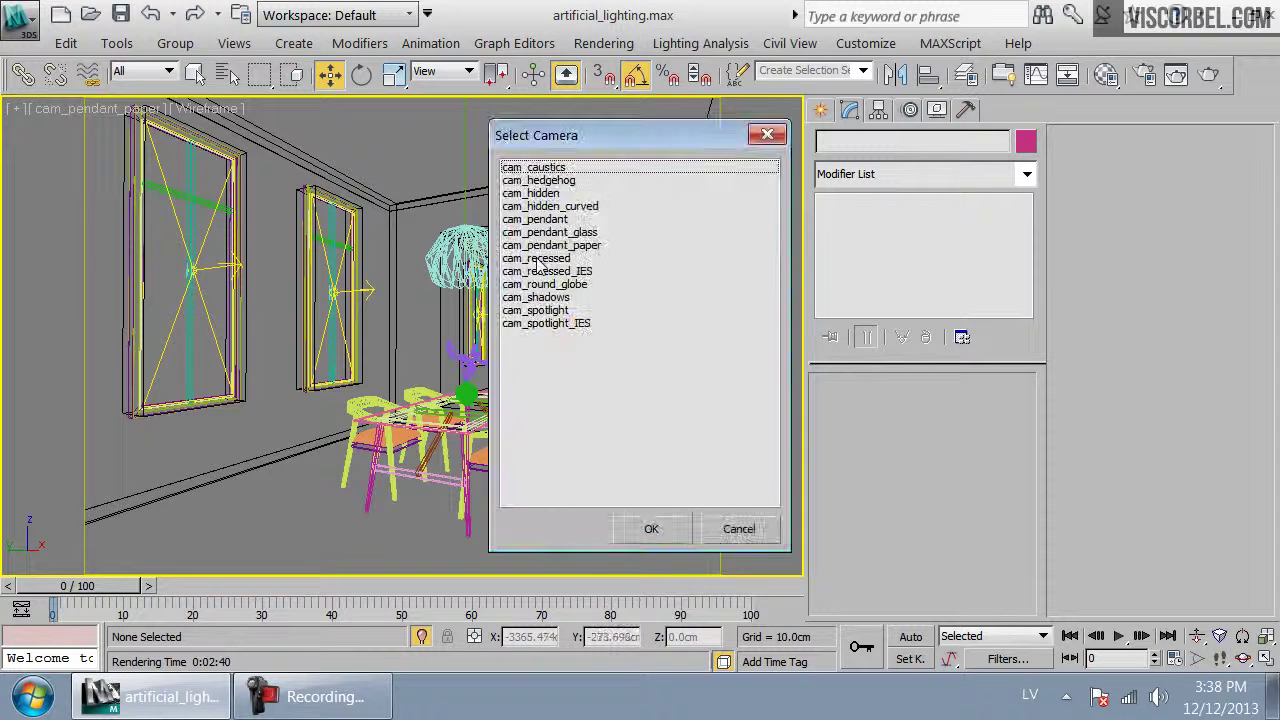
{"action": "left_click", "coordinate": [750, 529]}
{"action": "left_click", "coordinate": [491, 259]}
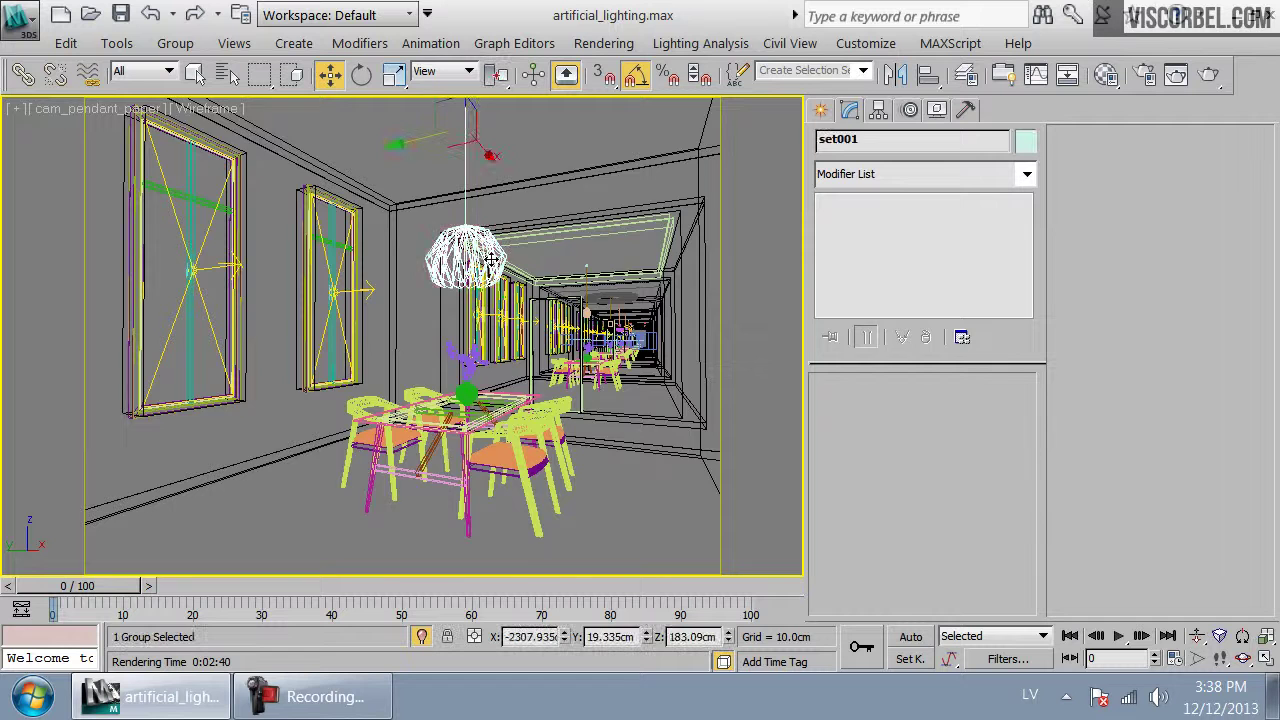
{"action": "key", "text": "F3"}
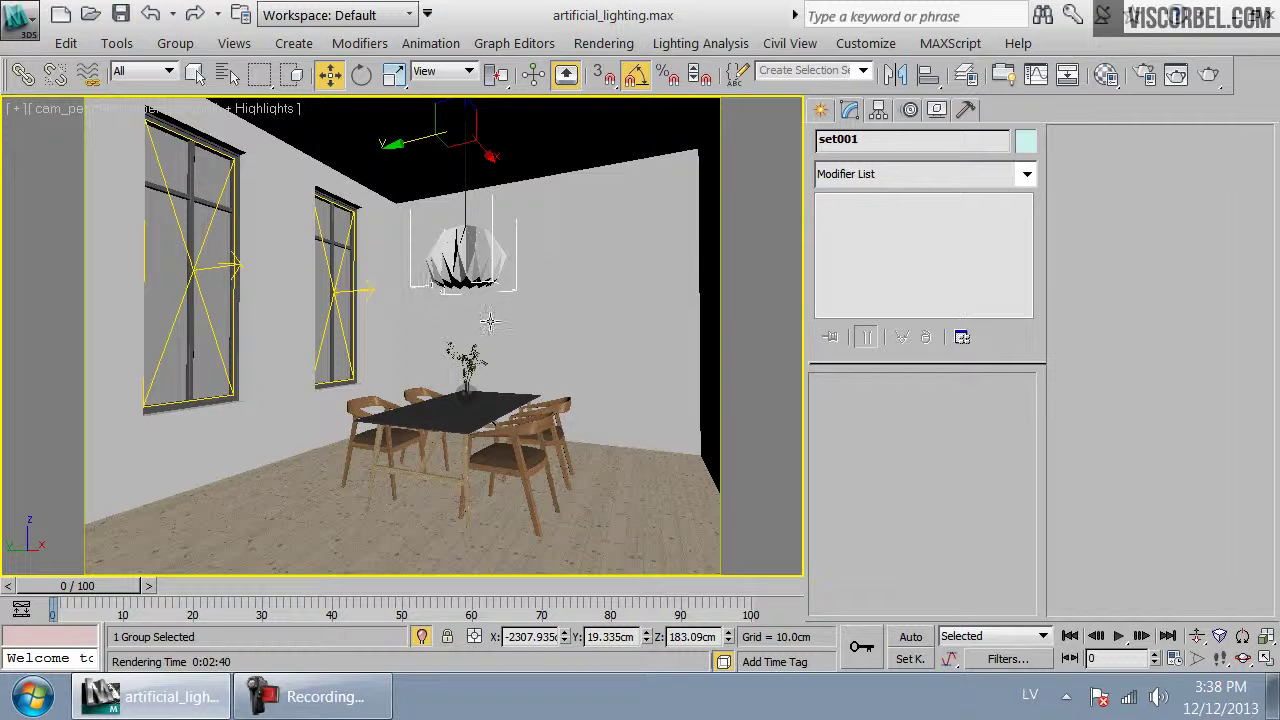
{"action": "key", "text": "t"}
{"action": "key", "text": "z"}
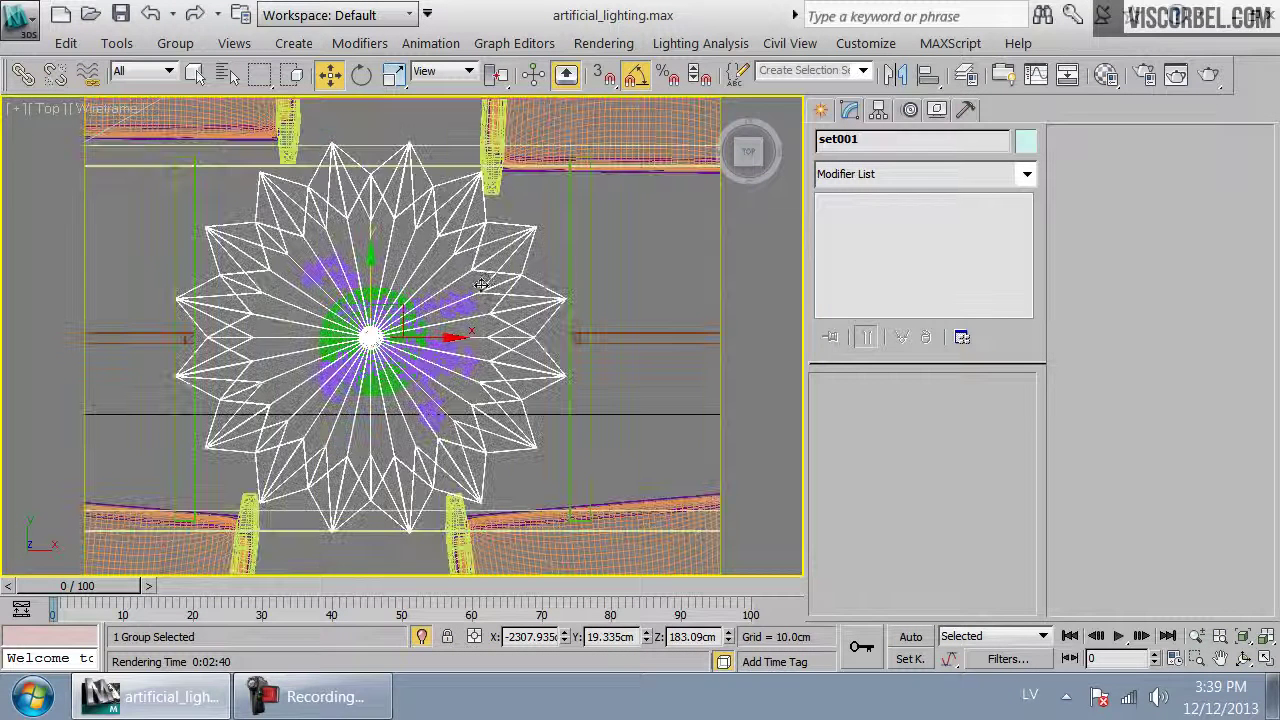
{"action": "key", "text": "c"}
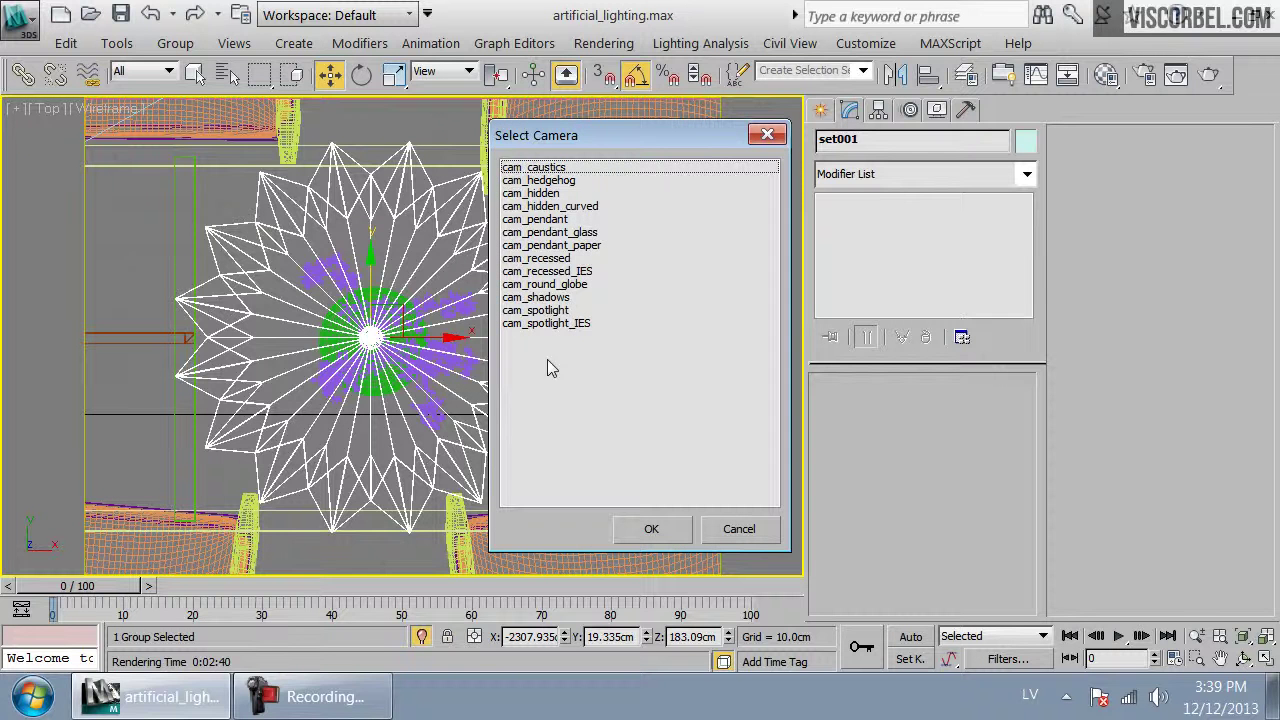
{"action": "double_click", "coordinate": [565, 258]}
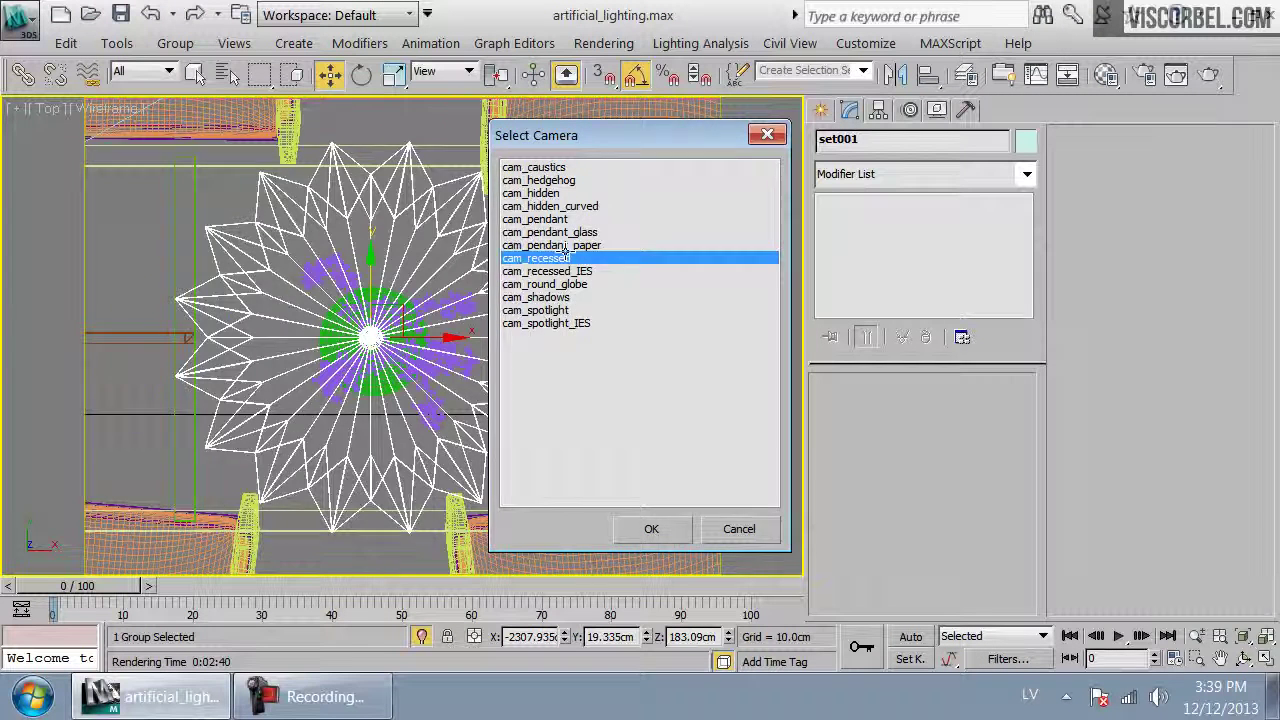
{"action": "key", "text": "c"}
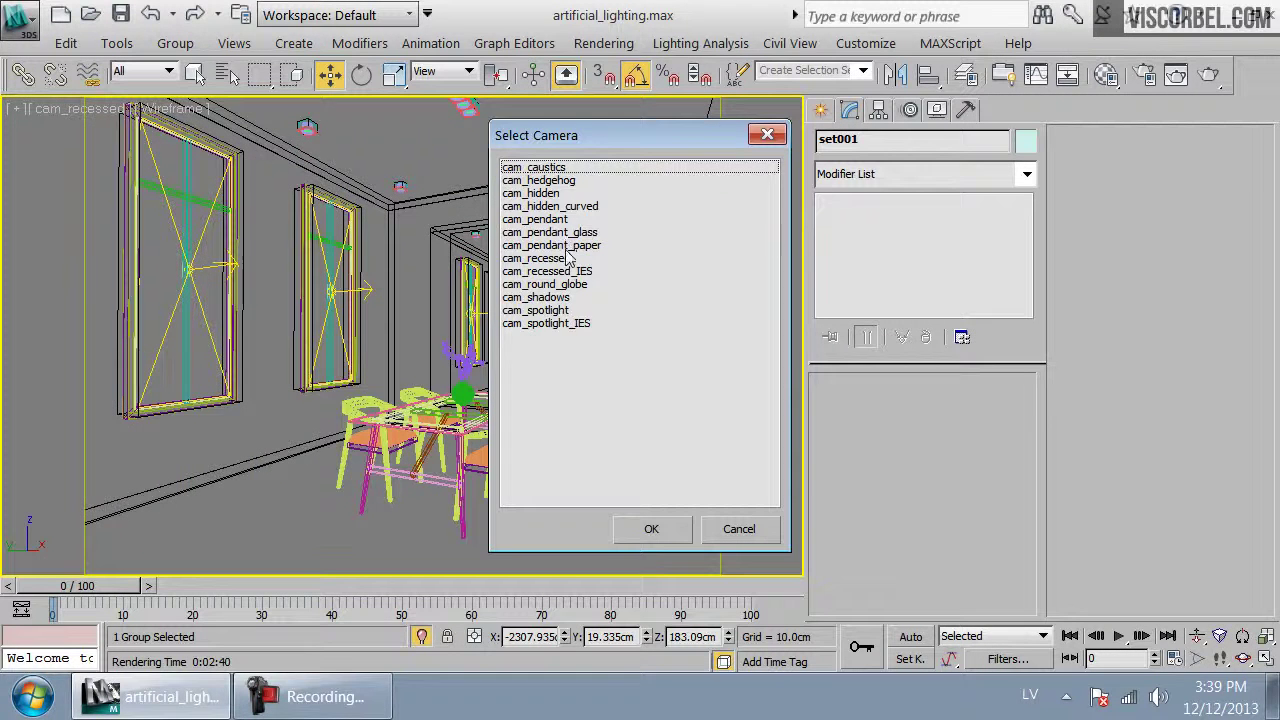
{"action": "double_click", "coordinate": [555, 245]}
{"action": "key", "text": "c"}
{"action": "left_click", "coordinate": [740, 530]}
Show the selected paper lampshade up close from below in a shaded perspective view
{"action": "key", "text": "F3"}
{"action": "key", "text": "p"}
{"action": "key", "text": "z"}
{"action": "middle_click_drag", "start_coordinate": [449, 495], "coordinate": [439, 358], "text": "alt"}
{"action": "scroll", "coordinate": [490, 323], "scroll_direction": "up", "scroll_amount": 3}
{"action": "scroll", "coordinate": [491, 323], "scroll_direction": "up", "scroll_amount": 3}
{"action": "scroll", "coordinate": [439, 358], "scroll_direction": "up", "scroll_amount": 5}
{"action": "scroll", "coordinate": [439, 358], "scroll_direction": "down", "scroll_amount": 6}
{"action": "mouse_move", "coordinate": [409, 337]}
{"action": "middle_mouse_down", "text": "alt"}
{"action": "mouse_move", "coordinate": [438, 375]}
{"action": "mouse_move", "coordinate": [430, 326]}
{"action": "middle_mouse_up", "text": "alt"}
Pick the lampshade's material into the Material Editor, review its VRay2SidedMtl parameters and close the editor
{"action": "key", "text": "m"}
{"action": "left_click", "coordinate": [785, 419]}
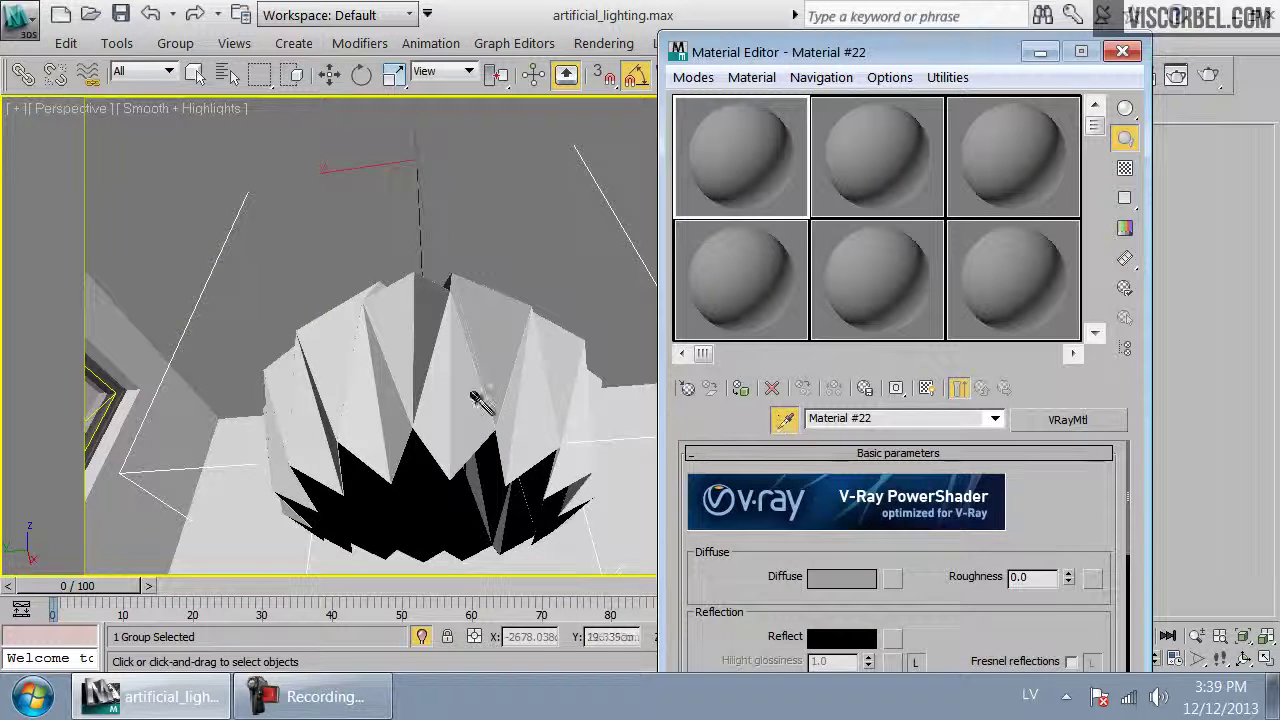
{"action": "left_click", "coordinate": [454, 391]}
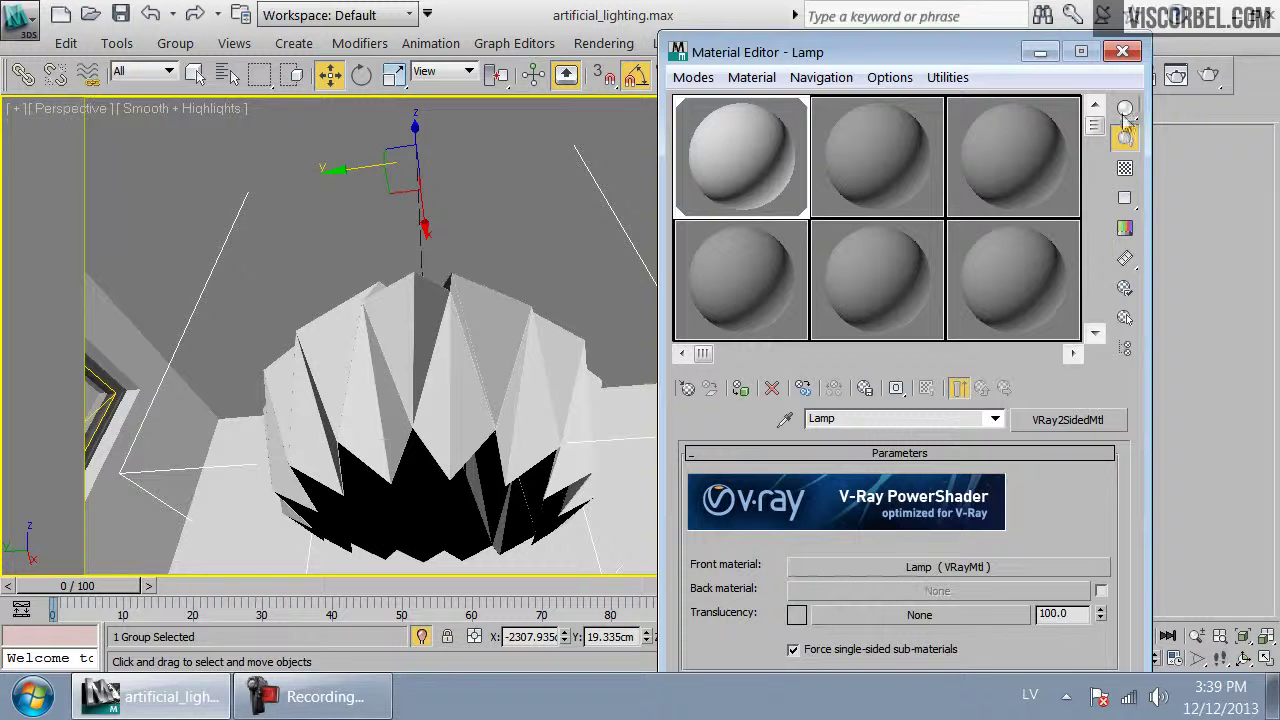
{"action": "left_click", "coordinate": [1122, 51]}
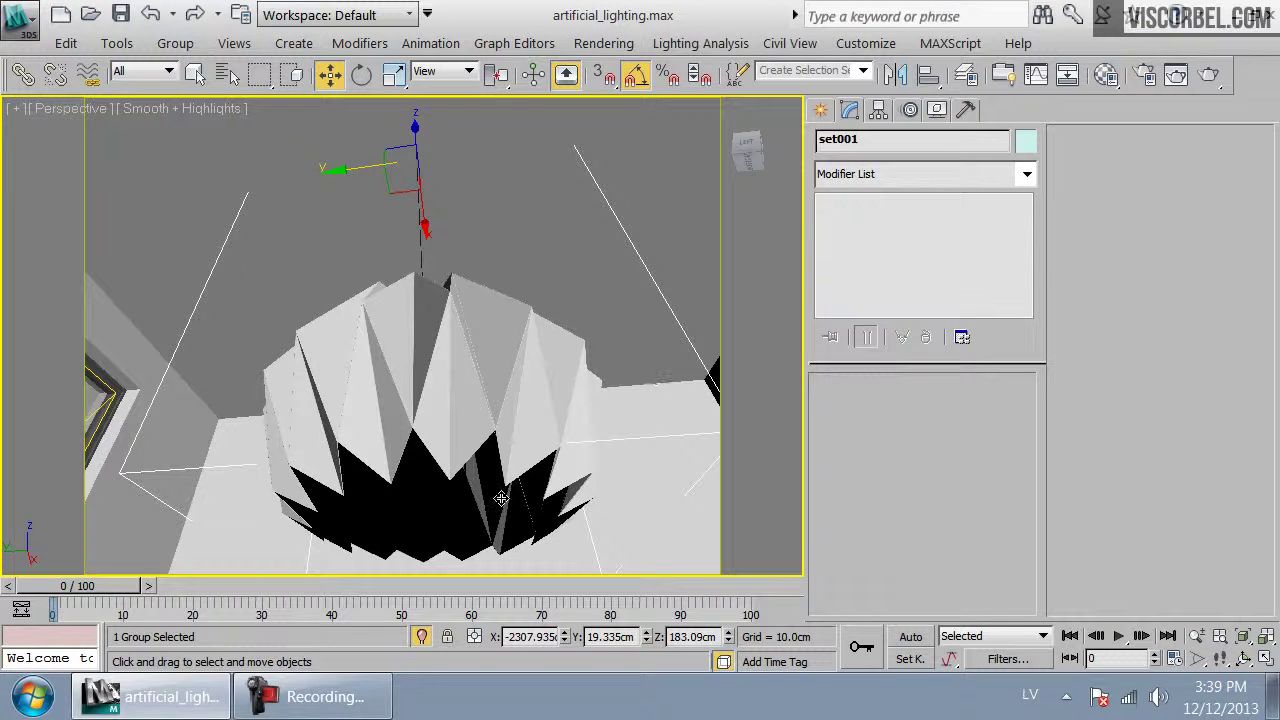
Examine the paper lampshade's folds and open underside from several angles in shaded and wireframe display
{"action": "scroll", "coordinate": [501, 498], "scroll_direction": "down", "scroll_amount": 5}
{"action": "middle_click_drag", "start_coordinate": [498, 462], "coordinate": [540, 330]}
{"action": "scroll", "coordinate": [491, 374], "scroll_direction": "up", "scroll_amount": 4}
{"action": "middle_click_drag", "start_coordinate": [491, 374], "coordinate": [455, 382]}
{"action": "scroll", "coordinate": [455, 382], "scroll_direction": "up", "scroll_amount": 4}
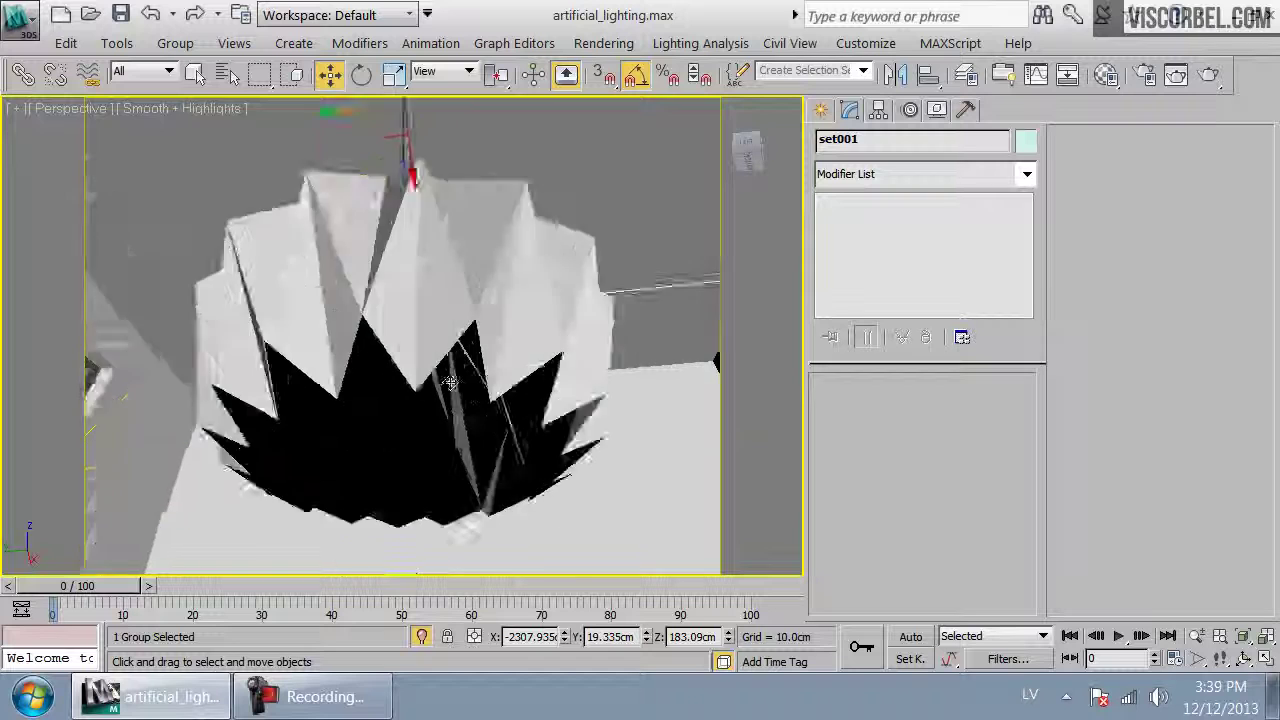
{"action": "scroll", "coordinate": [445, 400], "scroll_direction": "down", "scroll_amount": 2}
{"action": "key", "text": "F3"}
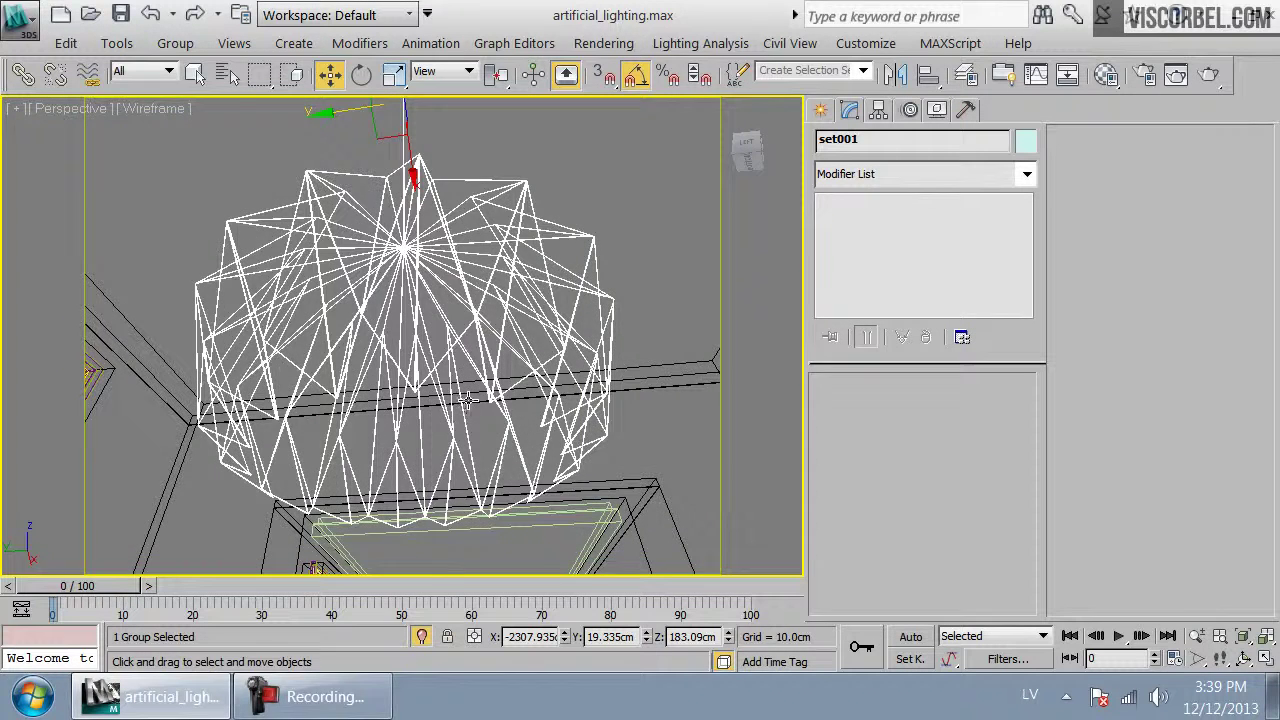
{"action": "key", "text": "F3"}
{"action": "scroll", "coordinate": [466, 400], "scroll_direction": "up", "scroll_amount": 3}
{"action": "scroll", "coordinate": [490, 390], "scroll_direction": "down", "scroll_amount": 6}
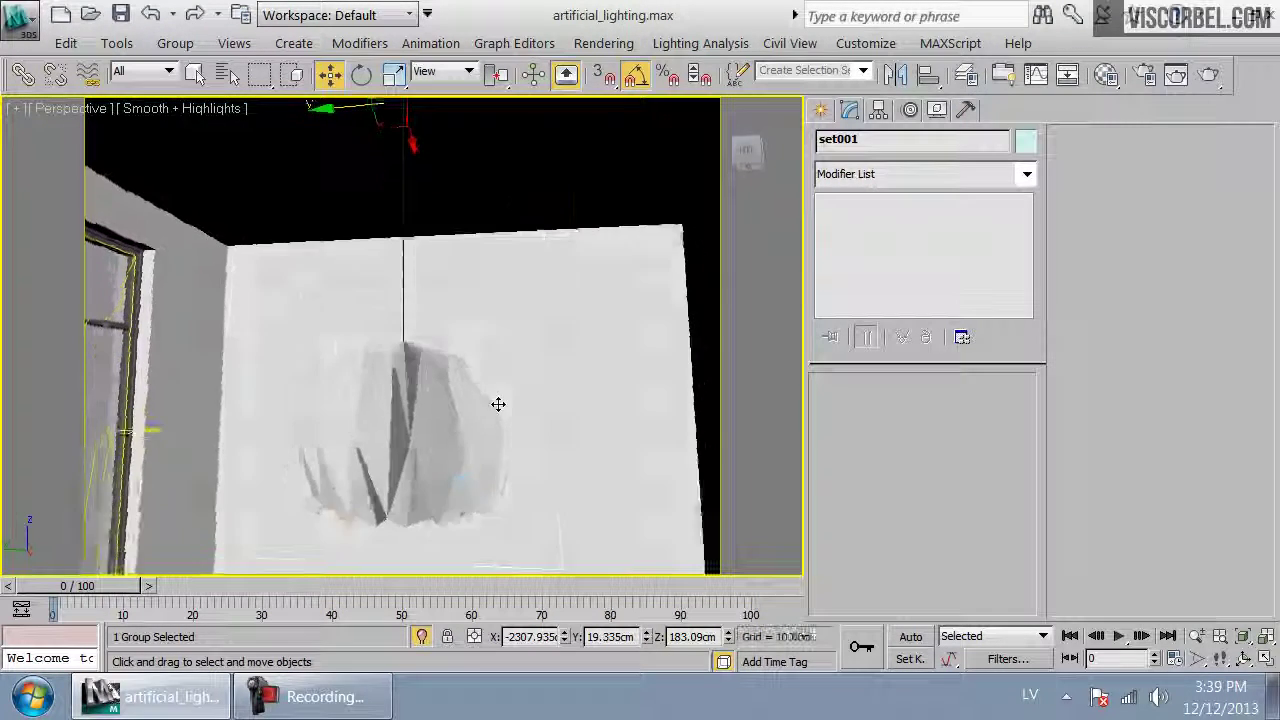
{"action": "middle_click_drag", "start_coordinate": [498, 434], "coordinate": [530, 262], "text": "alt"}
{"action": "scroll", "coordinate": [430, 380], "scroll_direction": "up", "scroll_amount": 5}
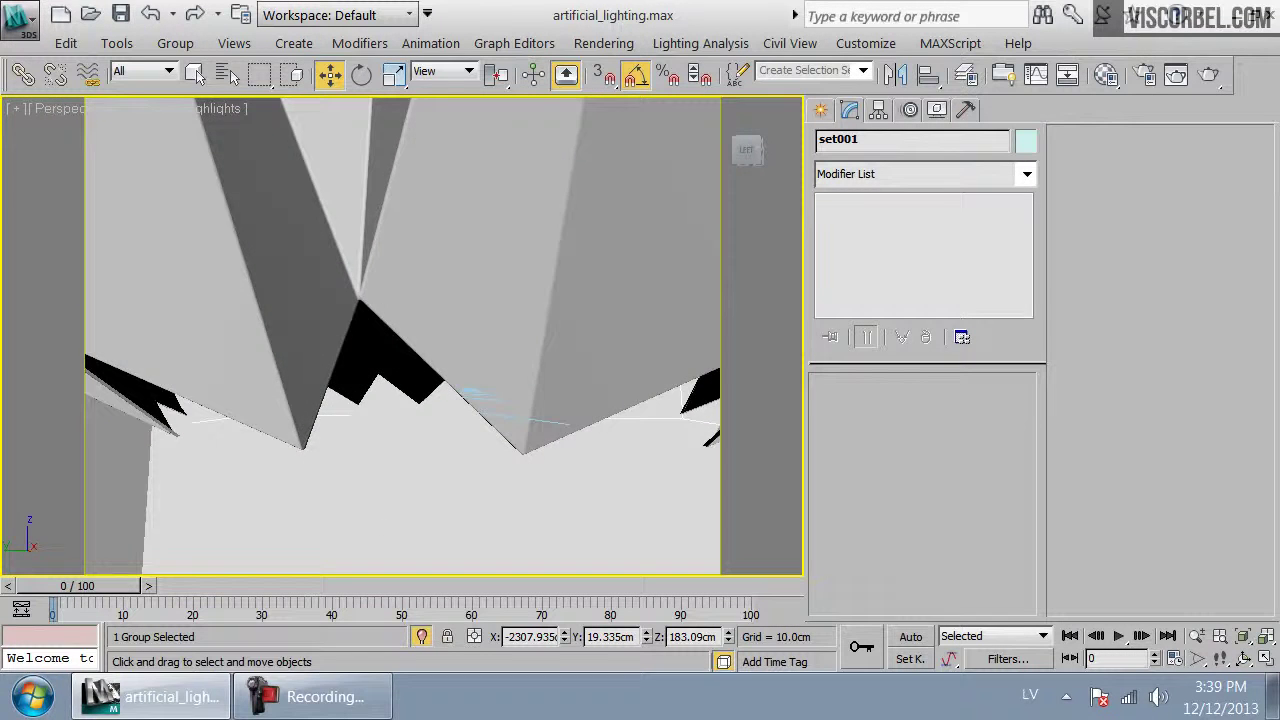
{"action": "scroll", "coordinate": [432, 259], "scroll_direction": "down", "scroll_amount": 4}
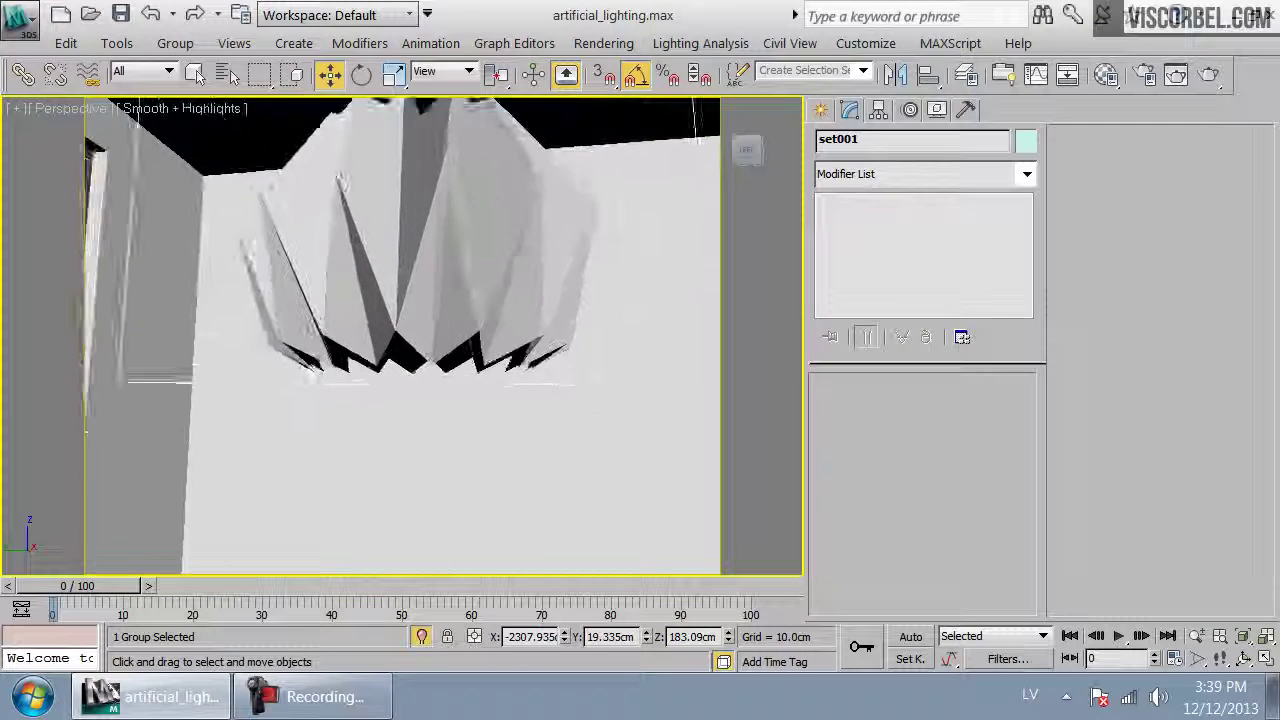
{"action": "scroll", "coordinate": [432, 259], "scroll_direction": "up", "scroll_amount": 4}
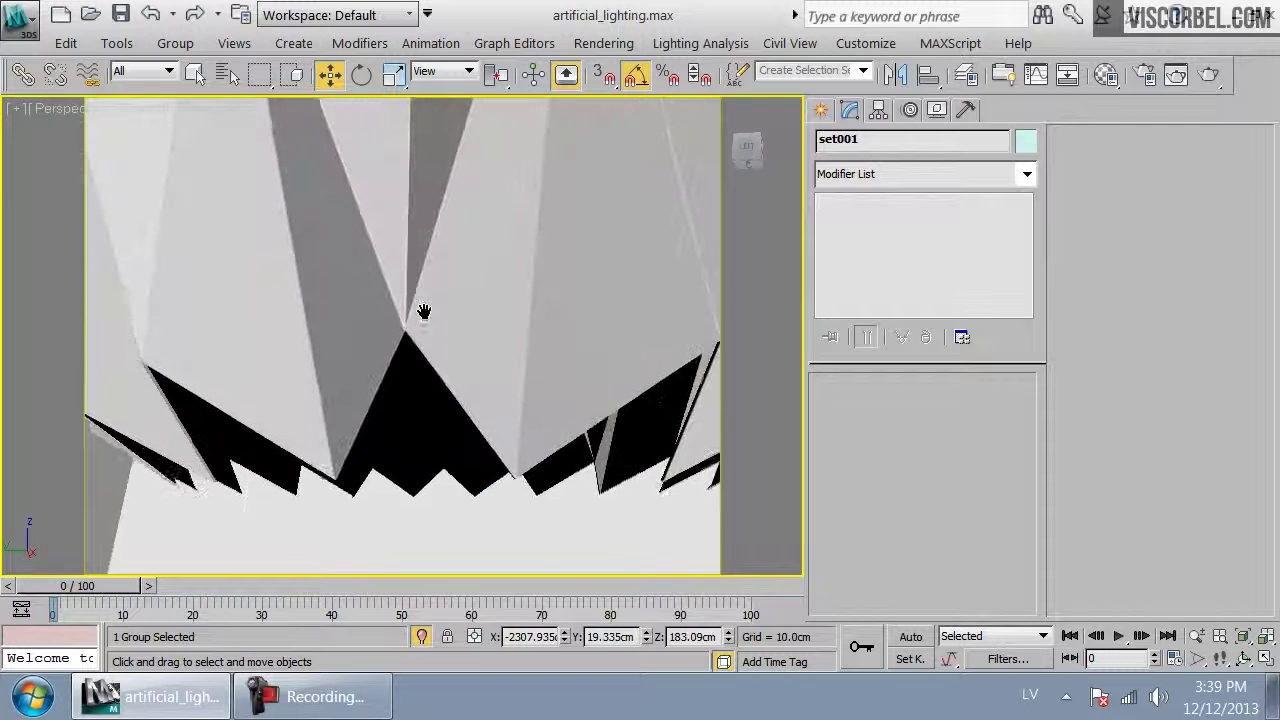
{"action": "scroll", "coordinate": [424, 262], "scroll_direction": "down", "scroll_amount": 5}
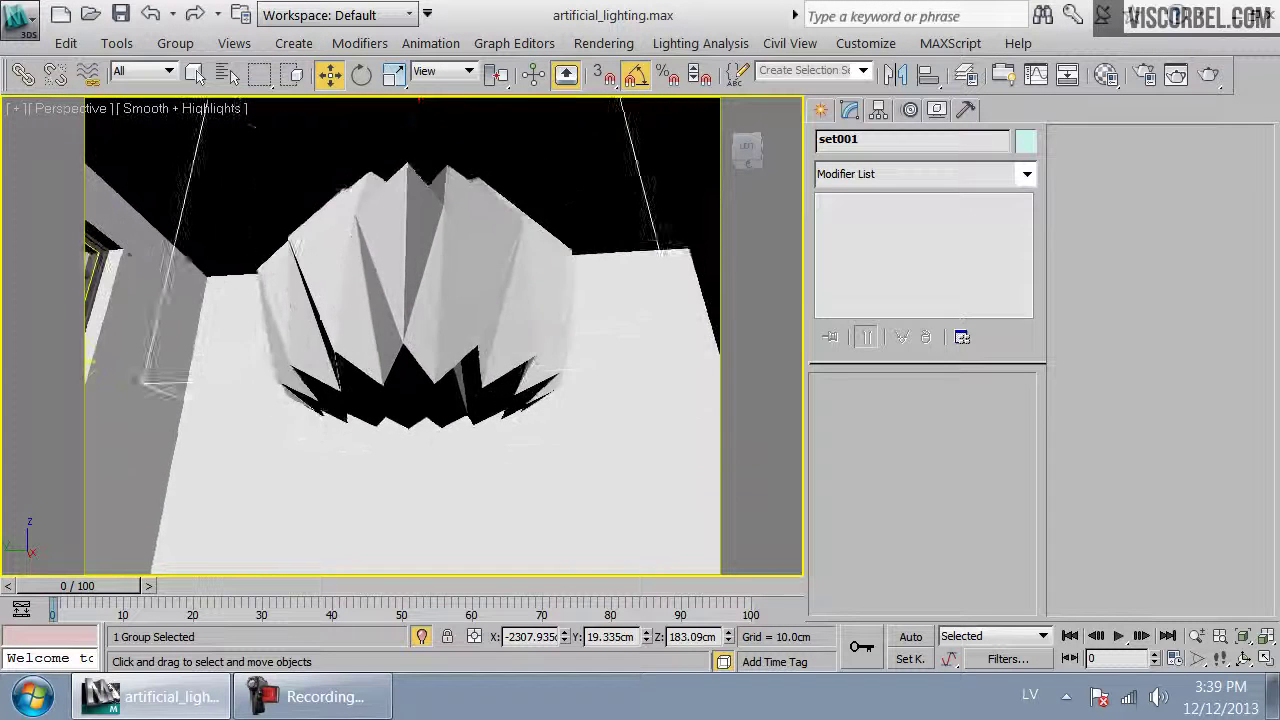
{"action": "scroll", "coordinate": [424, 262], "scroll_direction": "up", "scroll_amount": 3}
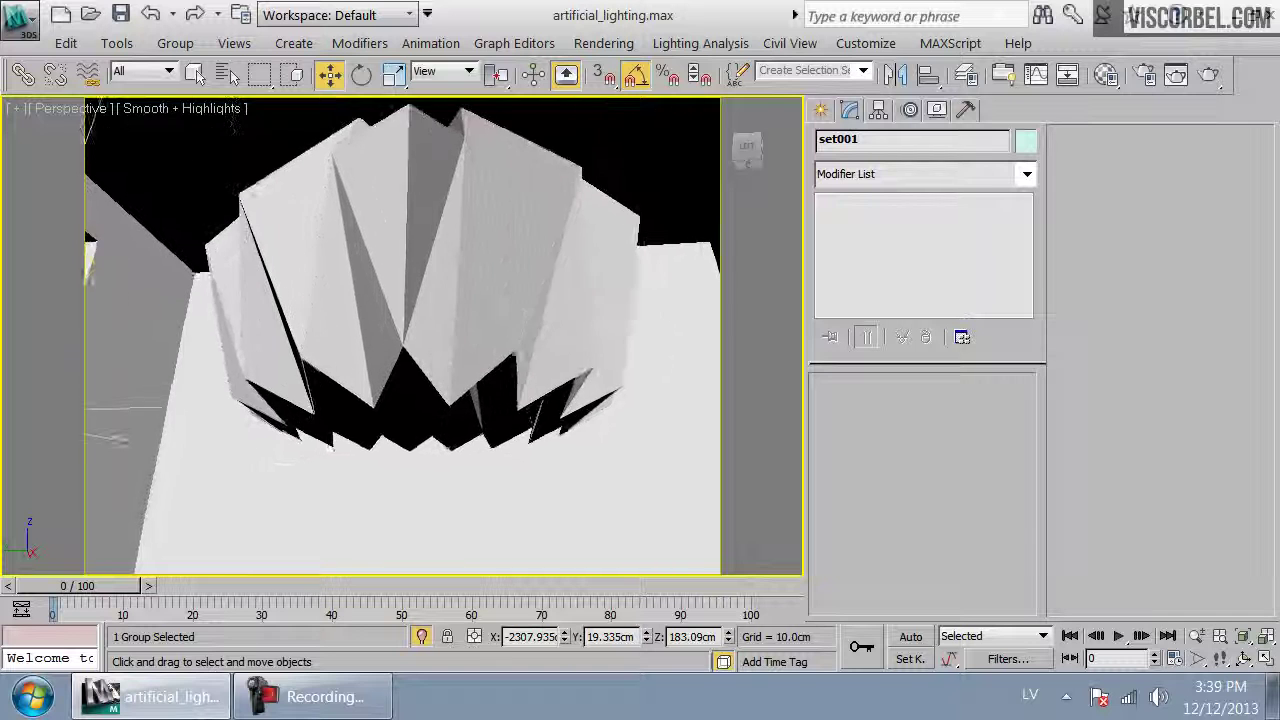
{"action": "scroll", "coordinate": [424, 262], "scroll_direction": "up", "scroll_amount": 2}
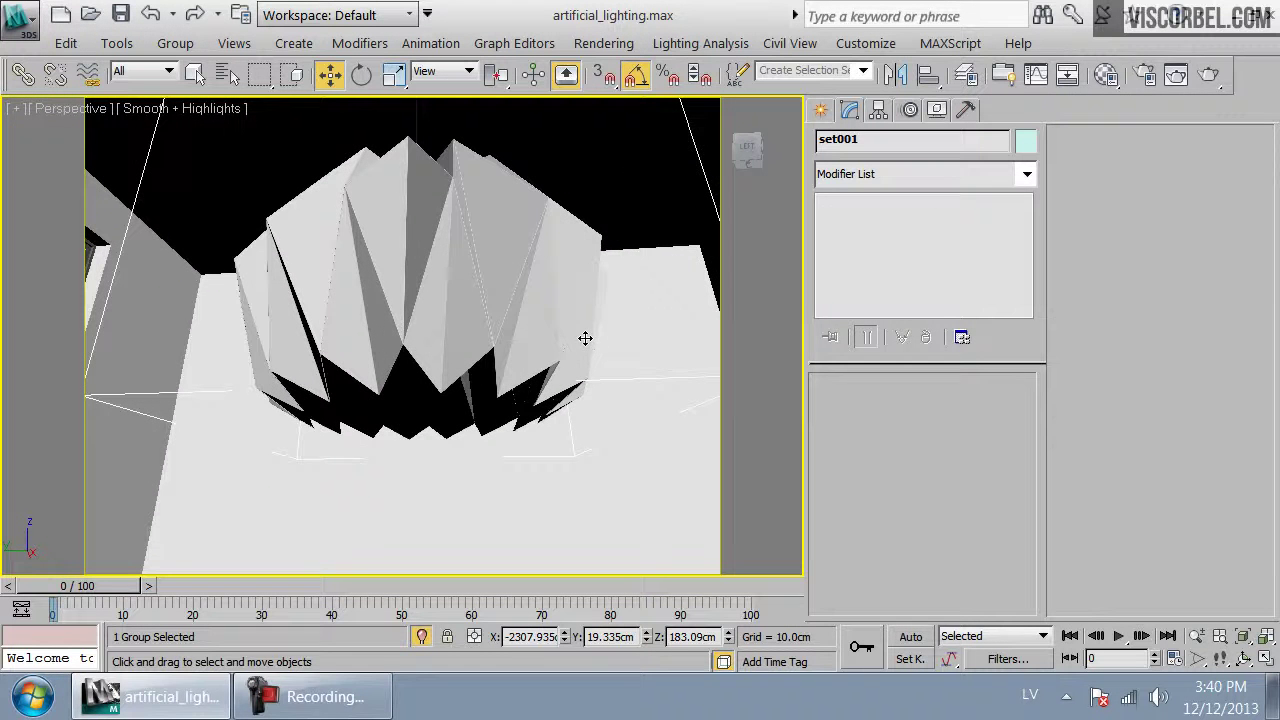
Create a V-Ray sphere light at the paper lamp's centre in the Top view and set its radius to 3 cm
{"action": "key", "text": "t"}
{"action": "key", "text": "F3"}
{"action": "left_click", "coordinate": [600, 263]}
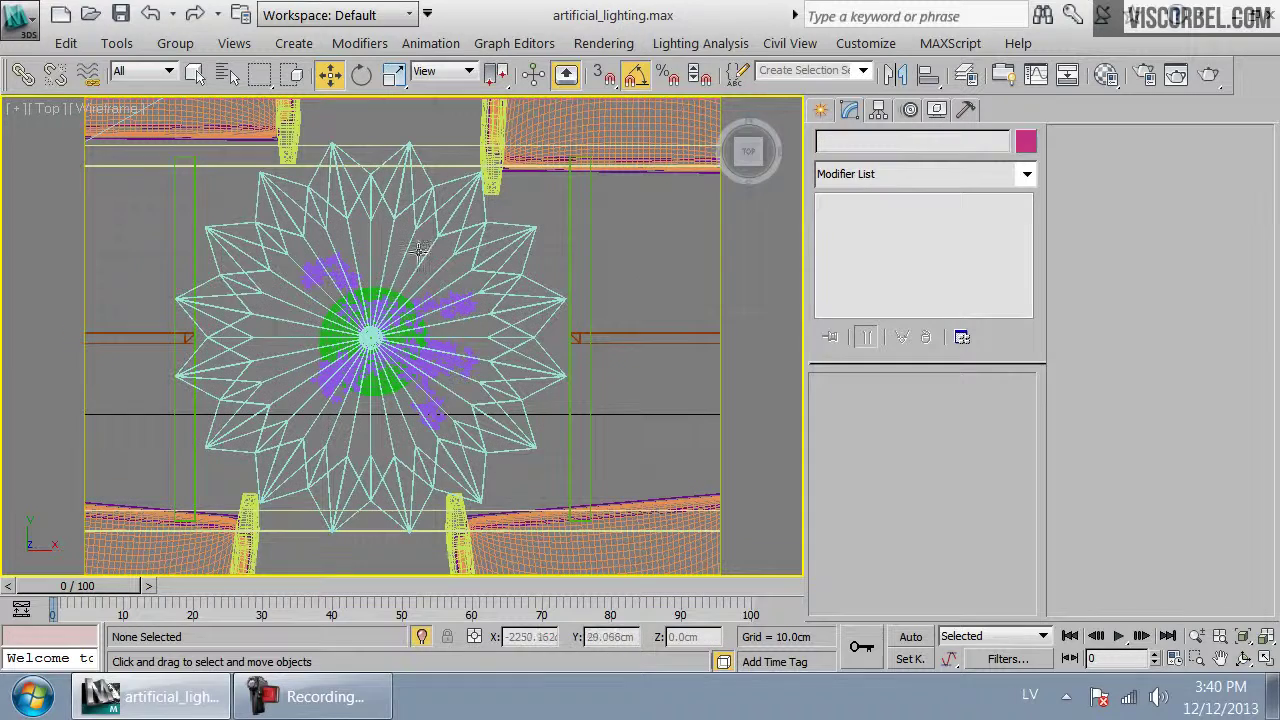
{"action": "left_click", "coordinate": [819, 109]}
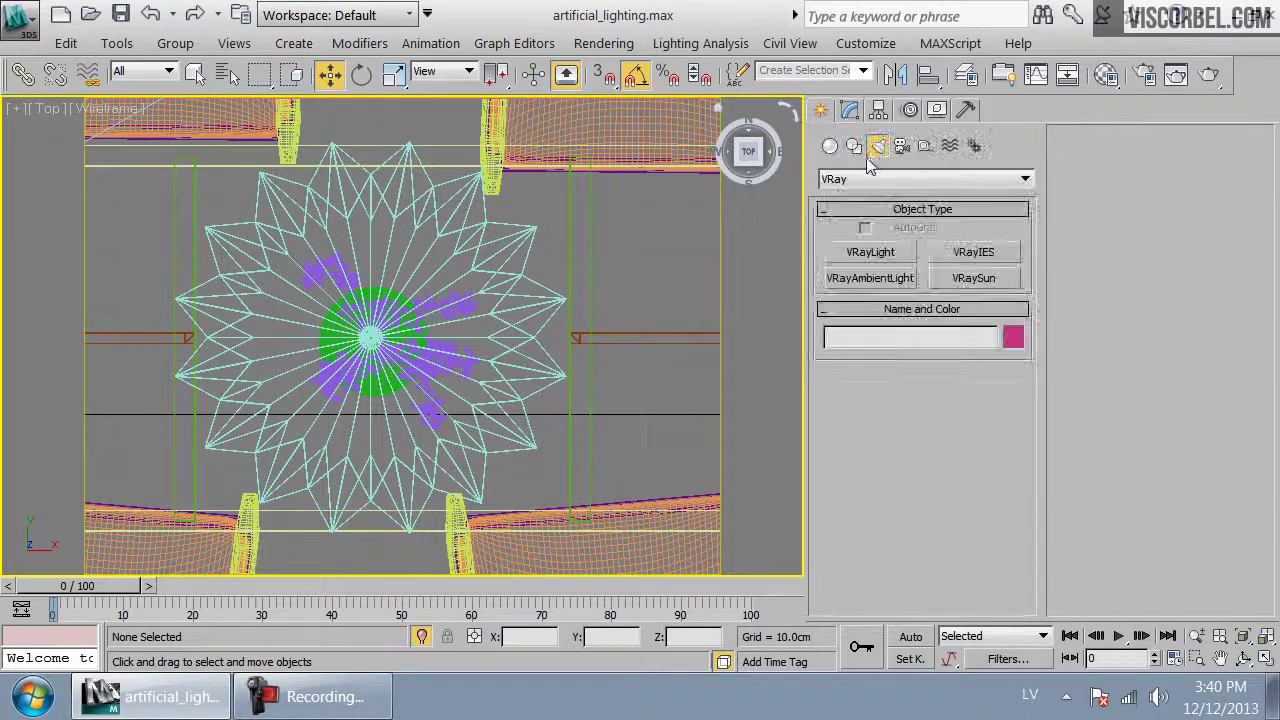
{"action": "left_click", "coordinate": [893, 256]}
{"action": "scroll", "coordinate": [400, 340], "scroll_direction": "up", "scroll_amount": 8}
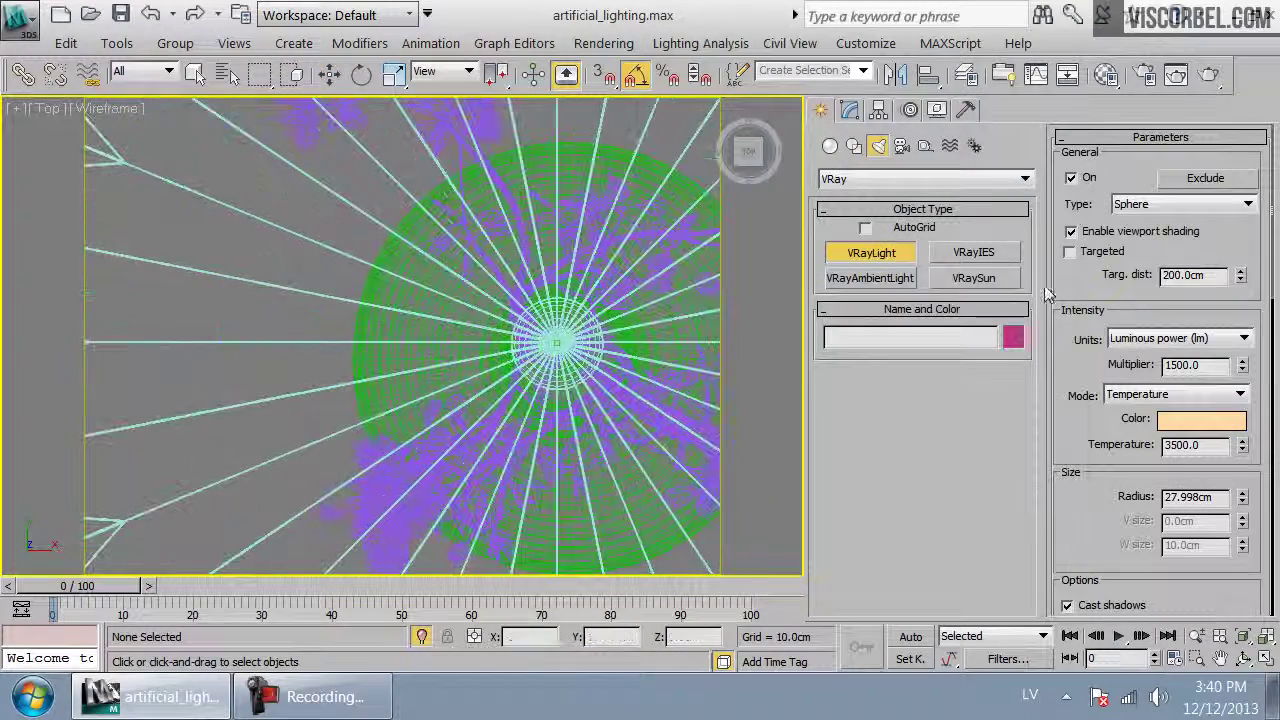
{"action": "left_click_drag", "start_coordinate": [556, 344], "coordinate": [575, 408]}
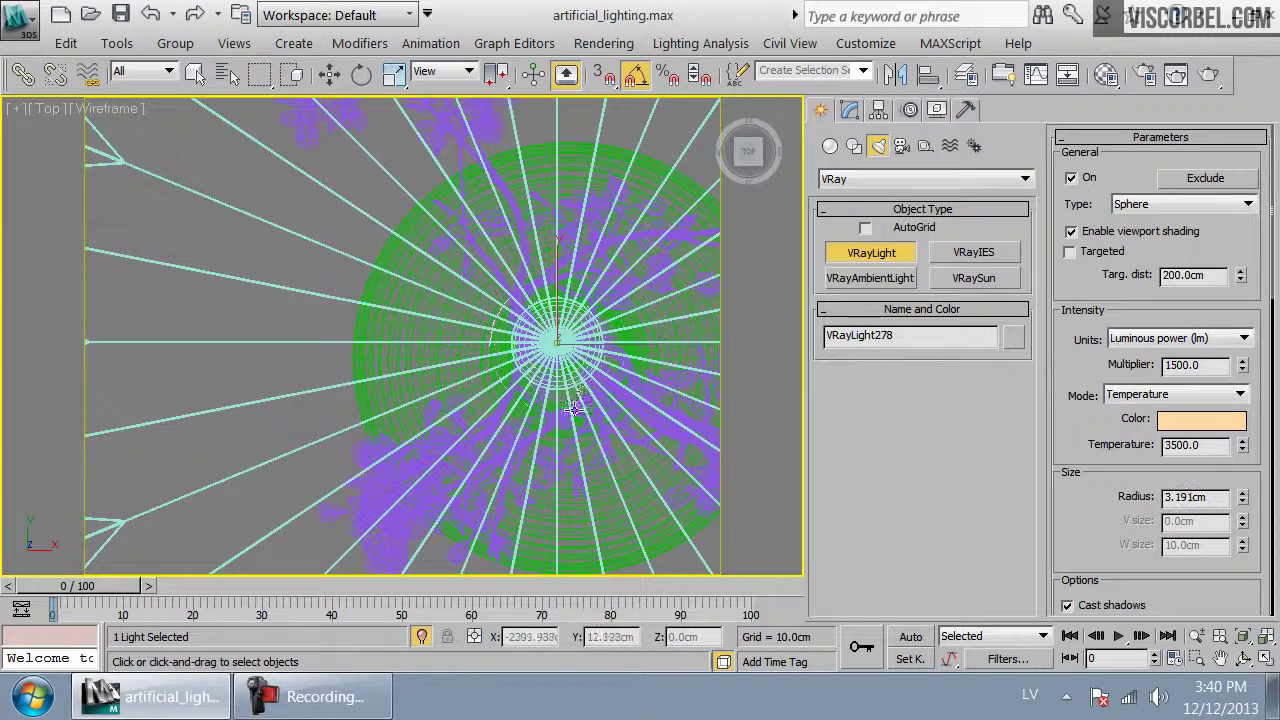
{"action": "left_click_drag", "start_coordinate": [1223, 500], "coordinate": [1078, 497]}
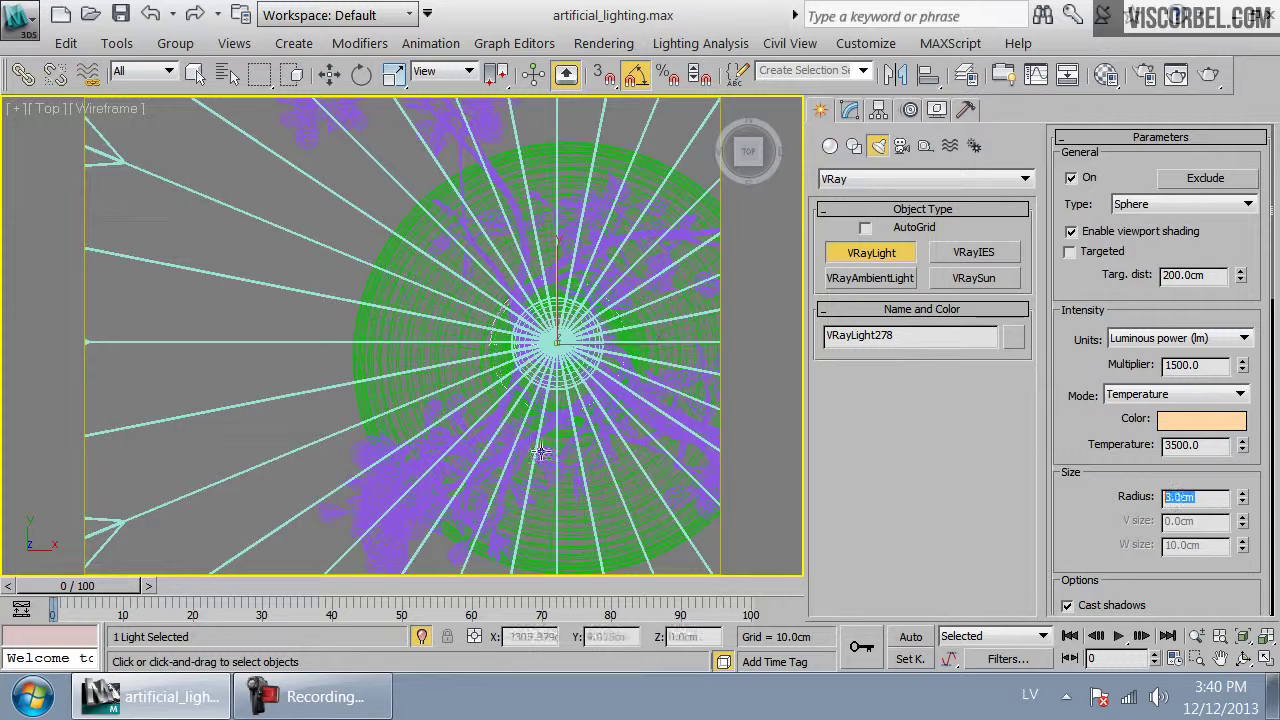
Raise the sphere light in the Front view to a height of about 220 cm, inside the paper lampshade
{"action": "key", "text": "w"}
{"action": "key", "text": "f"}
{"action": "scroll", "coordinate": [406, 410], "scroll_direction": "down", "scroll_amount": 8}
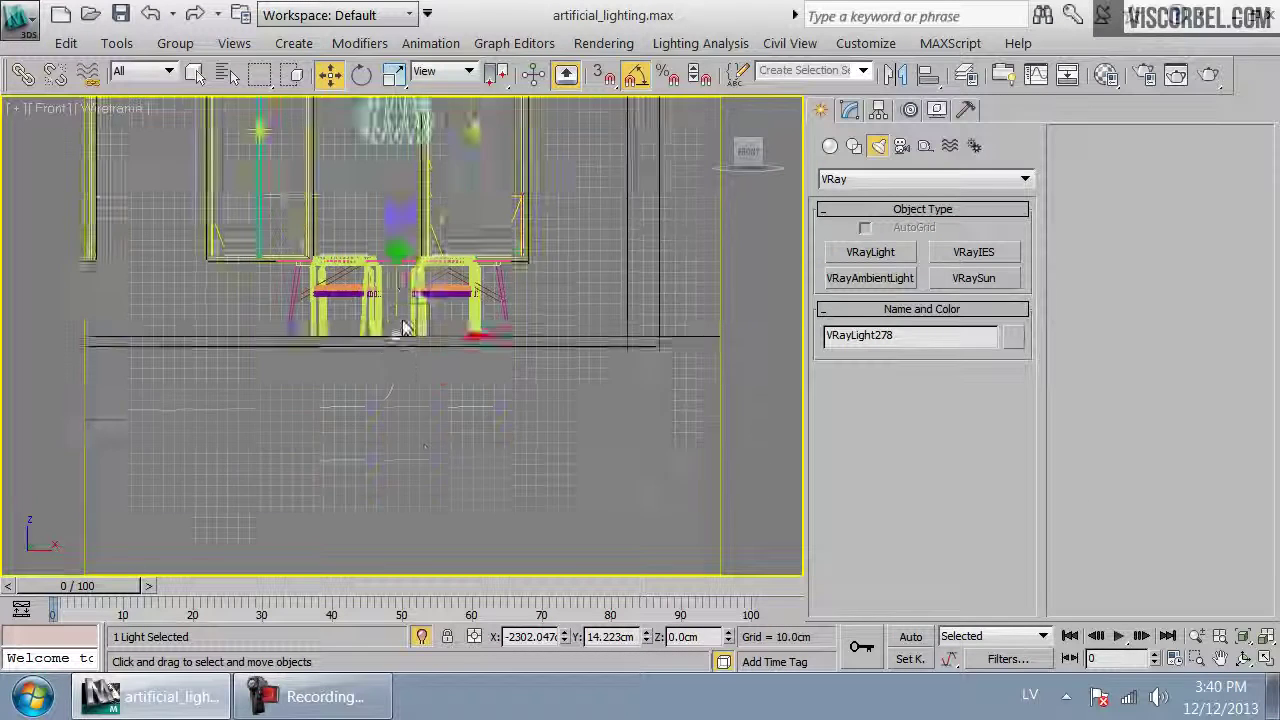
{"action": "middle_click_drag", "start_coordinate": [404, 350], "coordinate": [426, 503]}
{"action": "left_click_drag", "start_coordinate": [420, 495], "coordinate": [434, 280]}
Return to the cam_pendant_paper camera and render the view with the new sphere light
{"action": "key", "text": "c"}
{"action": "double_click", "coordinate": [562, 245]}
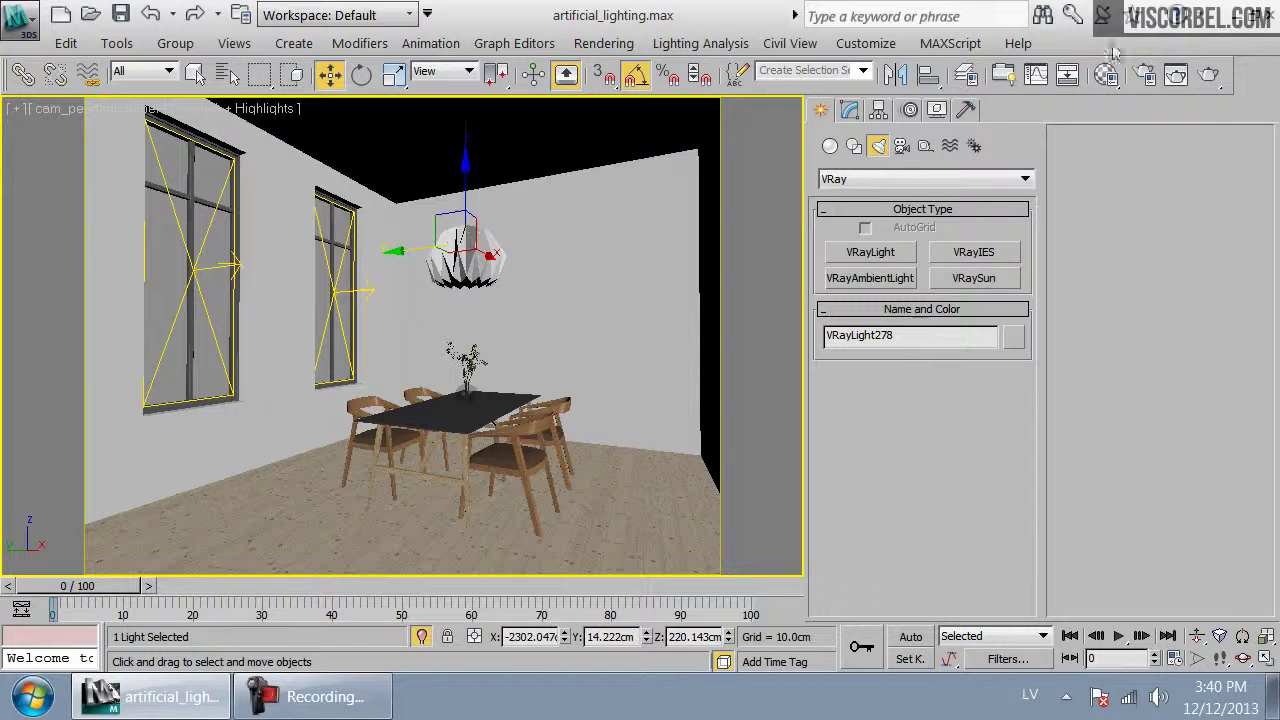
{"action": "left_click", "coordinate": [1208, 74]}
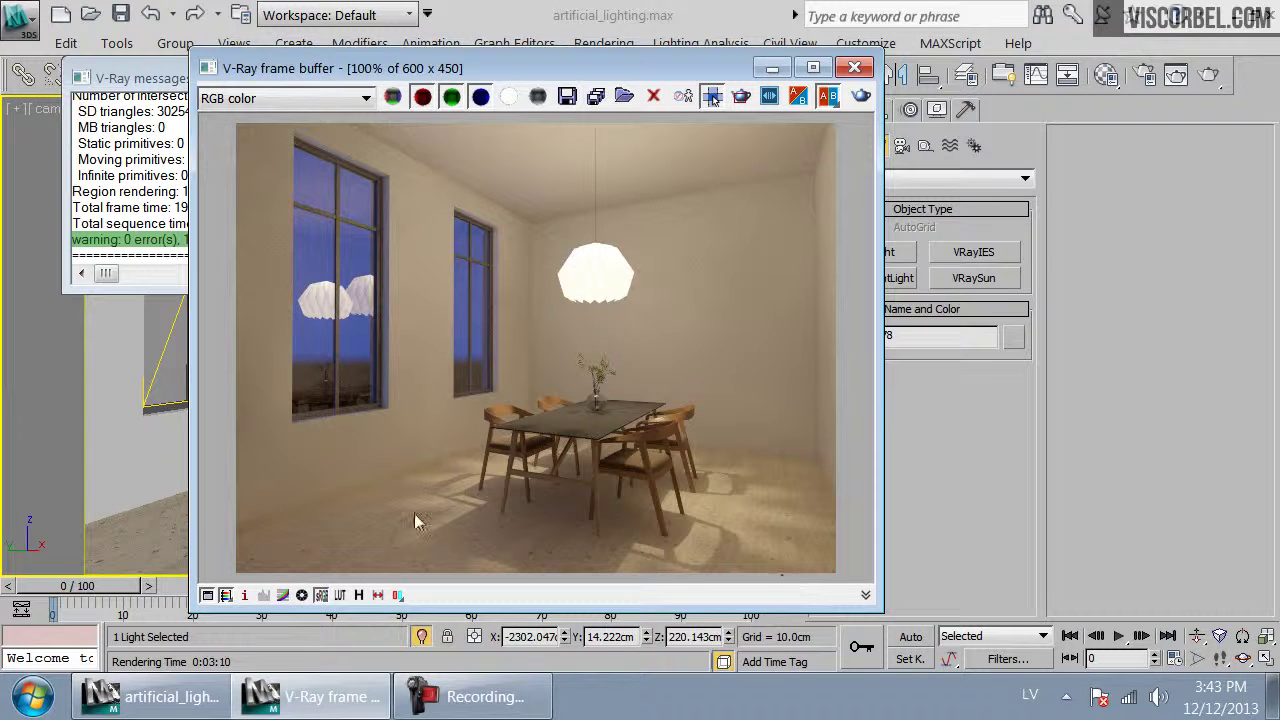
Inspect the lamp's window reflections and the lit paper shade up close in the finished render
{"action": "scroll", "coordinate": [667, 298], "scroll_direction": "up", "scroll_amount": 1}
{"action": "middle_click_drag", "start_coordinate": [667, 298], "coordinate": [896, 348]}
{"action": "middle_click_drag", "start_coordinate": [437, 343], "coordinate": [599, 336]}
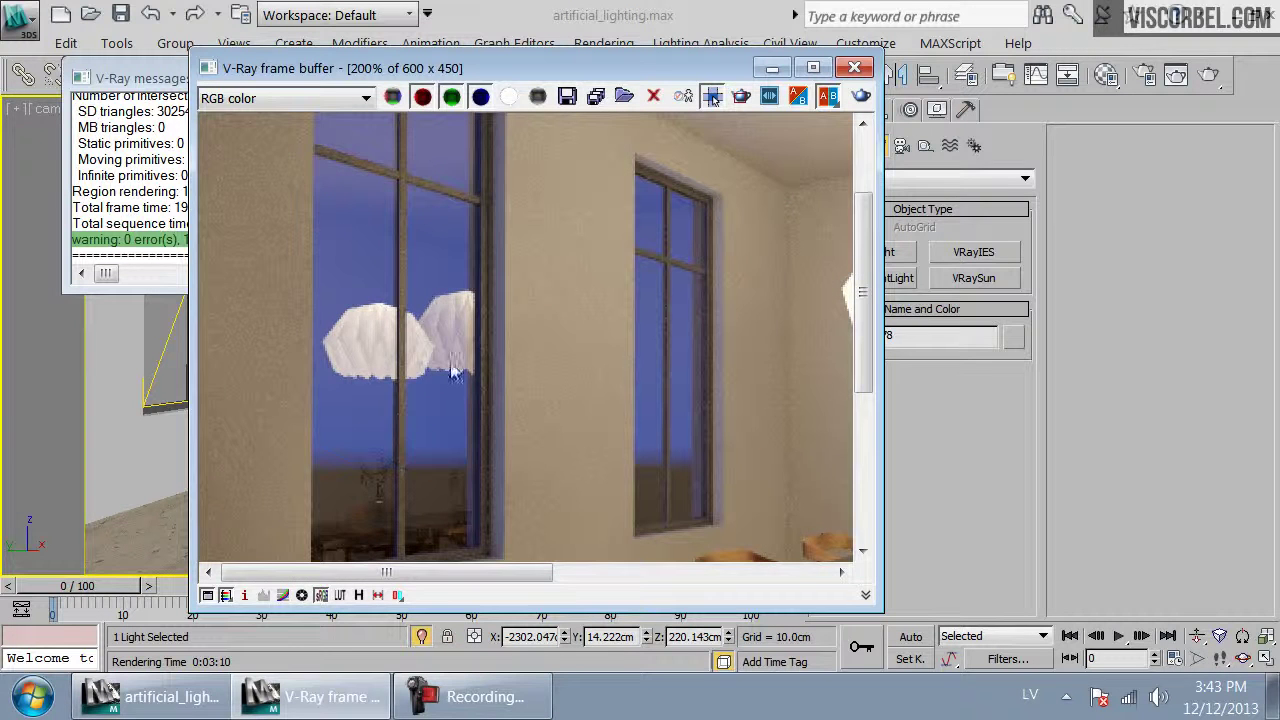
{"action": "middle_click_drag", "start_coordinate": [840, 332], "coordinate": [567, 372]}
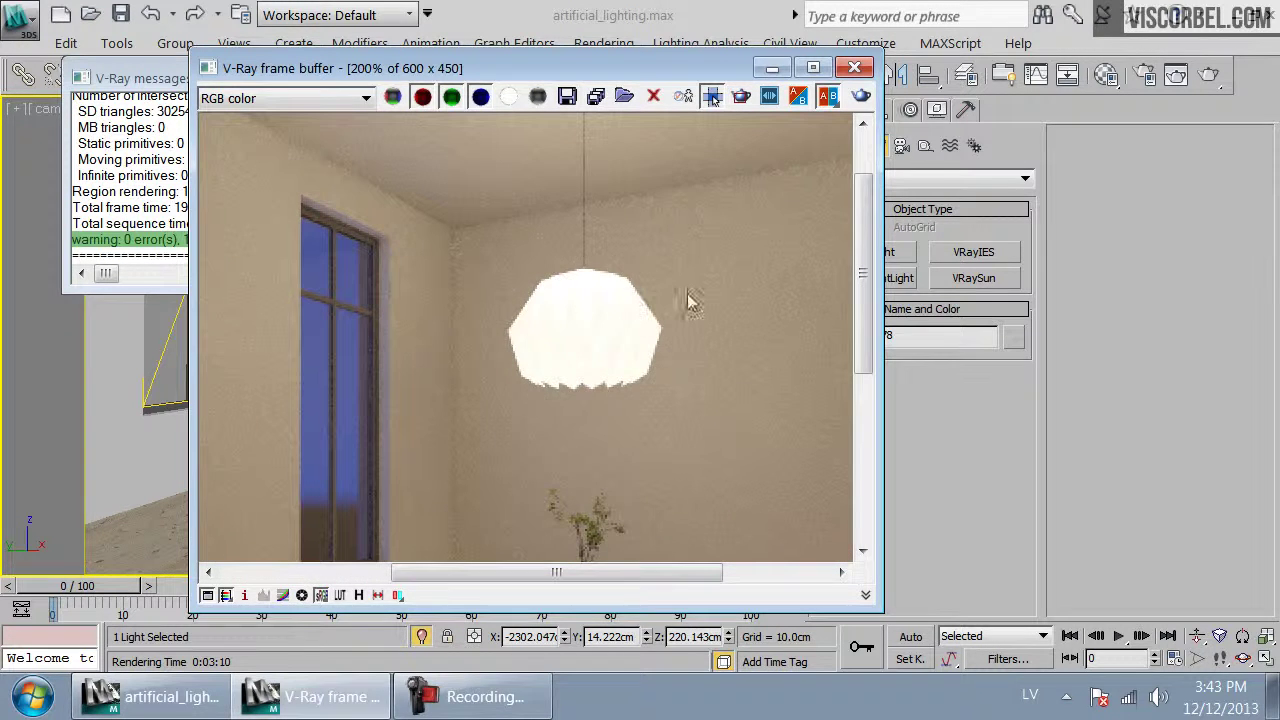
Compare the paper lamp render with and without exposure correction, leaving it off, and view the whole image again
{"action": "left_click", "coordinate": [302, 595]}
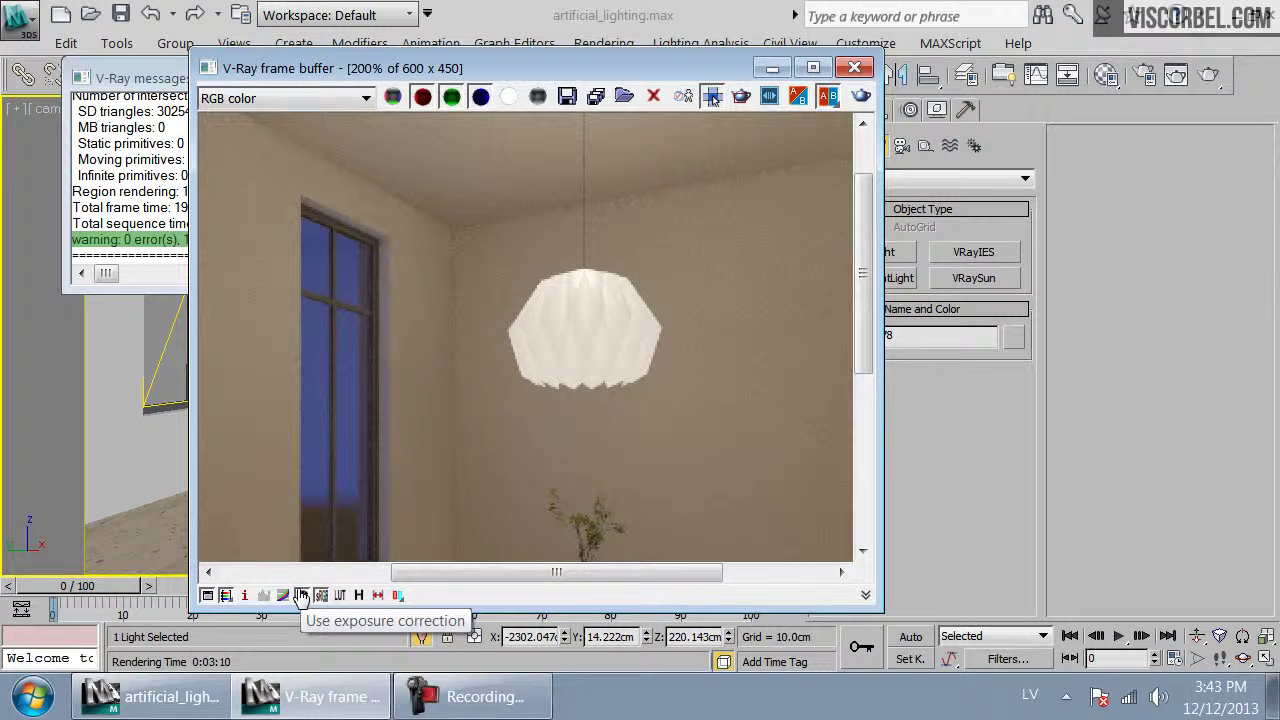
{"action": "left_click", "coordinate": [302, 595]}
{"action": "scroll", "coordinate": [522, 366], "scroll_direction": "down", "scroll_amount": 2}
{"action": "scroll", "coordinate": [522, 364], "scroll_direction": "up", "scroll_amount": 1}
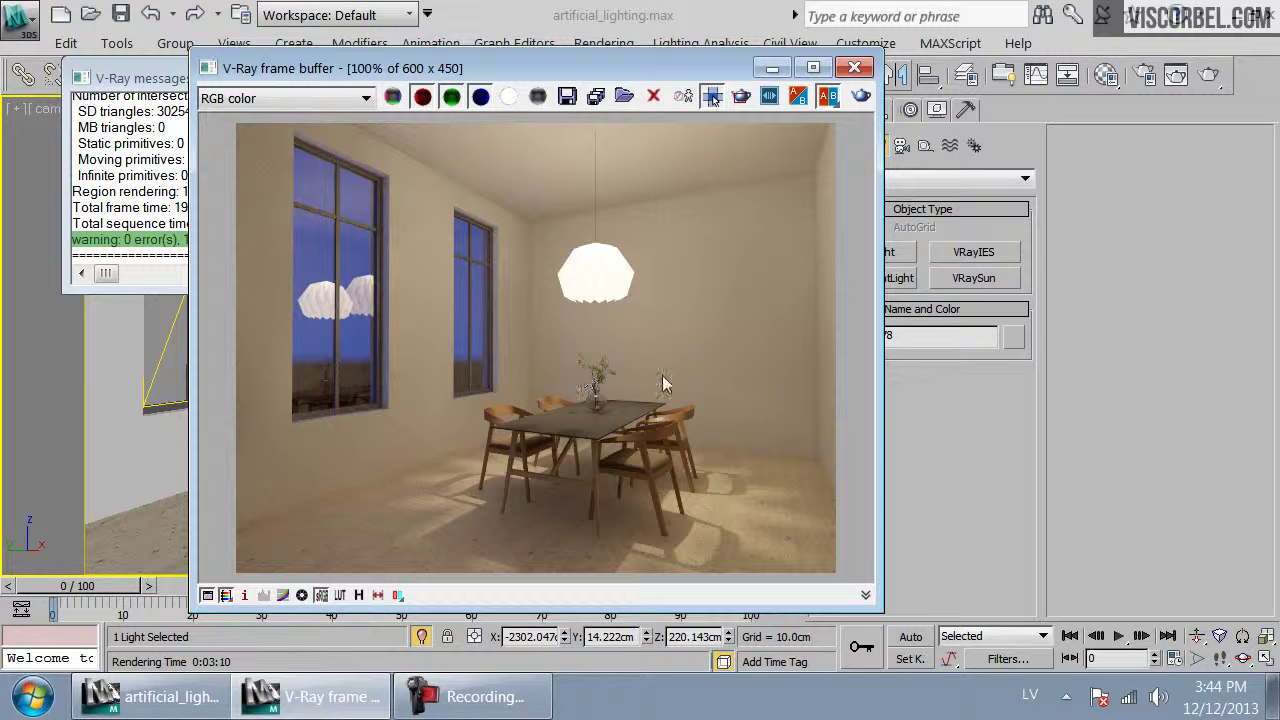
Close the finished paper lamp render and the V-Ray messages, and look through the cam_shadows camera in wireframe
{"action": "left_click", "coordinate": [855, 68]}
{"action": "key", "text": "t"}
{"action": "key", "text": "z"}
{"action": "key", "text": "F3"}
{"action": "scroll", "coordinate": [444, 370], "scroll_direction": "down", "scroll_amount": 5}
{"action": "scroll", "coordinate": [444, 370], "scroll_direction": "down", "scroll_amount": 5}
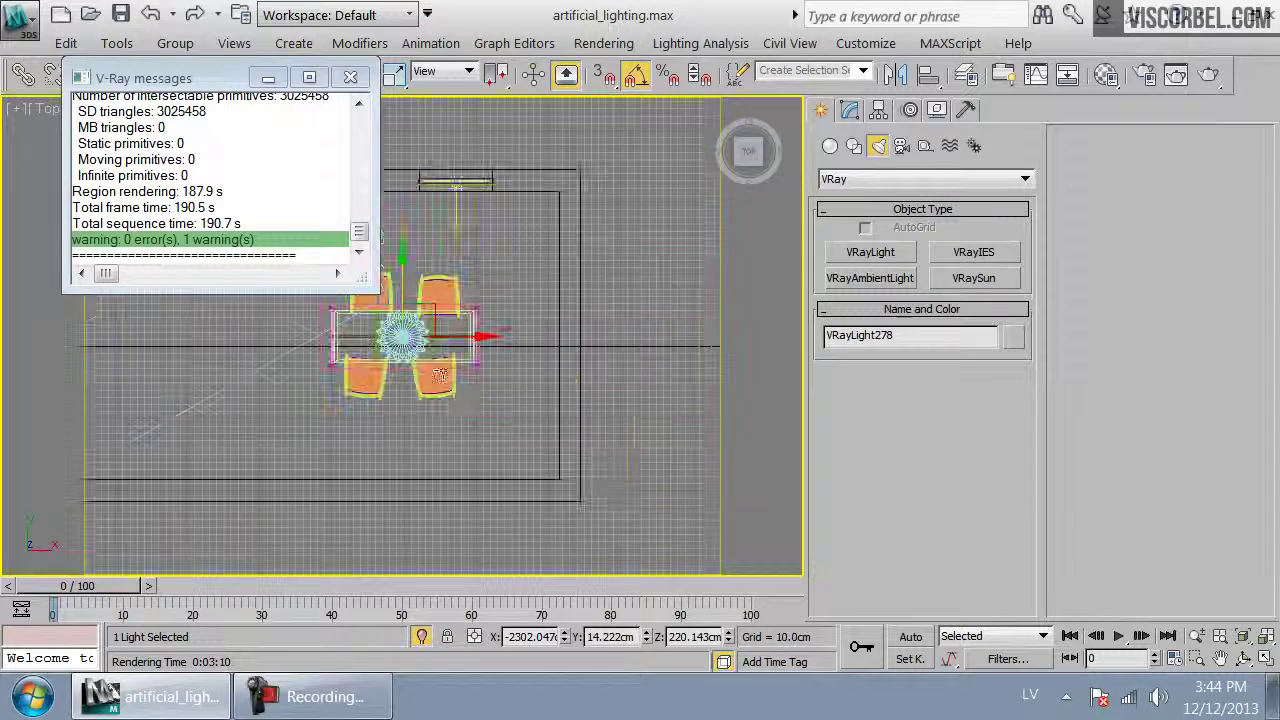
{"action": "left_click", "coordinate": [627, 463]}
{"action": "key", "text": "c"}
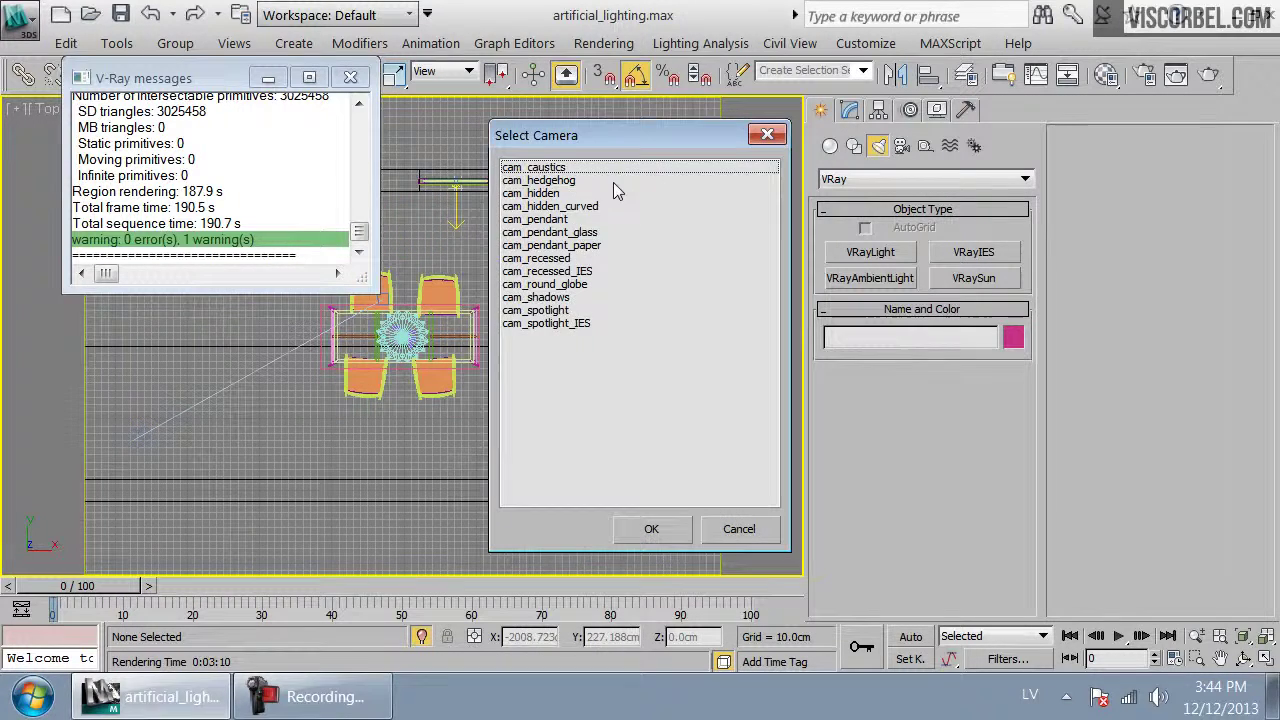
{"action": "left_click", "coordinate": [543, 299]}
{"action": "double_click", "coordinate": [543, 301]}
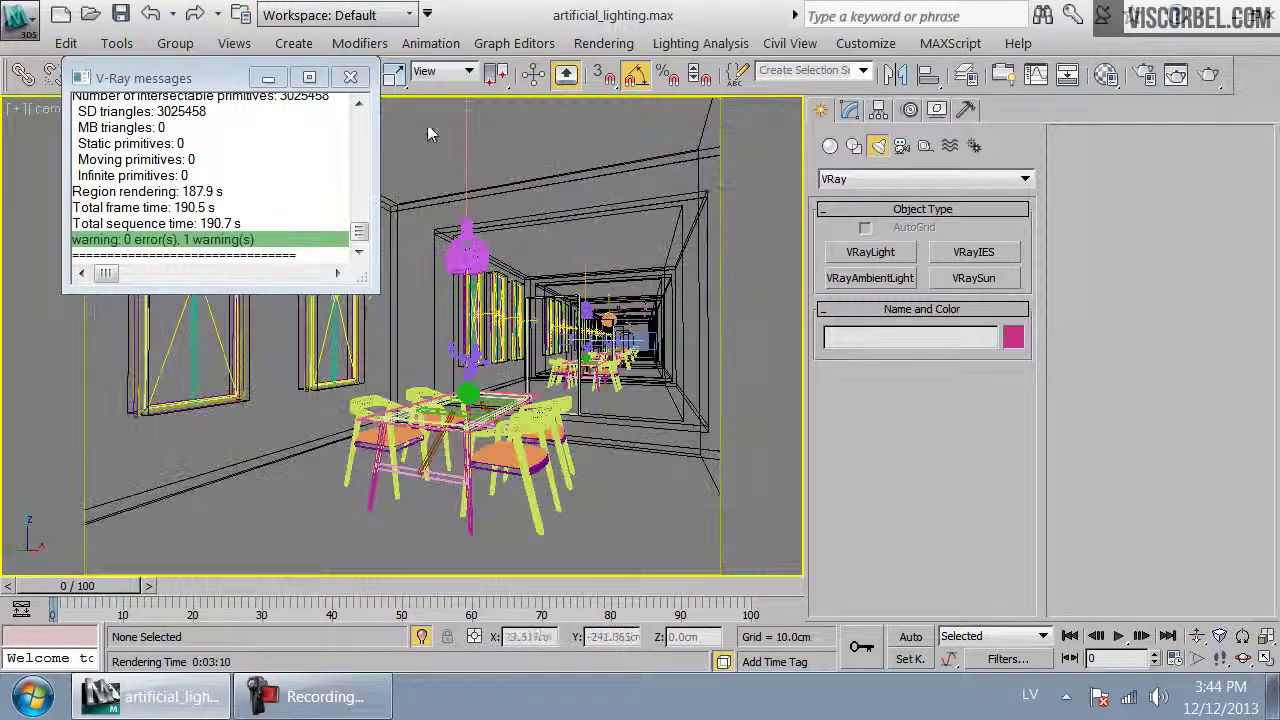
{"action": "left_click", "coordinate": [350, 78]}
Select the slatted pendant lamp and bring it up close in a wireframe Perspective view
{"action": "left_click", "coordinate": [483, 262]}
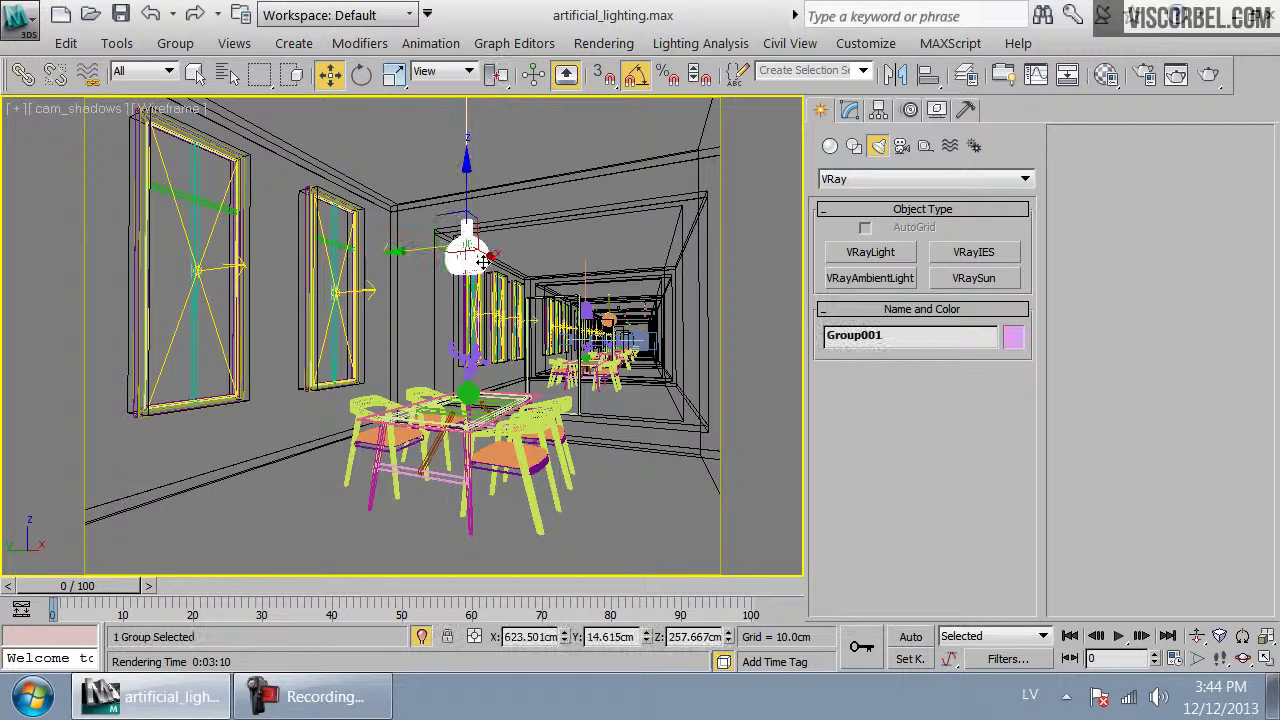
{"action": "key", "text": "f"}
{"action": "key", "text": "l"}
{"action": "key", "text": "c"}
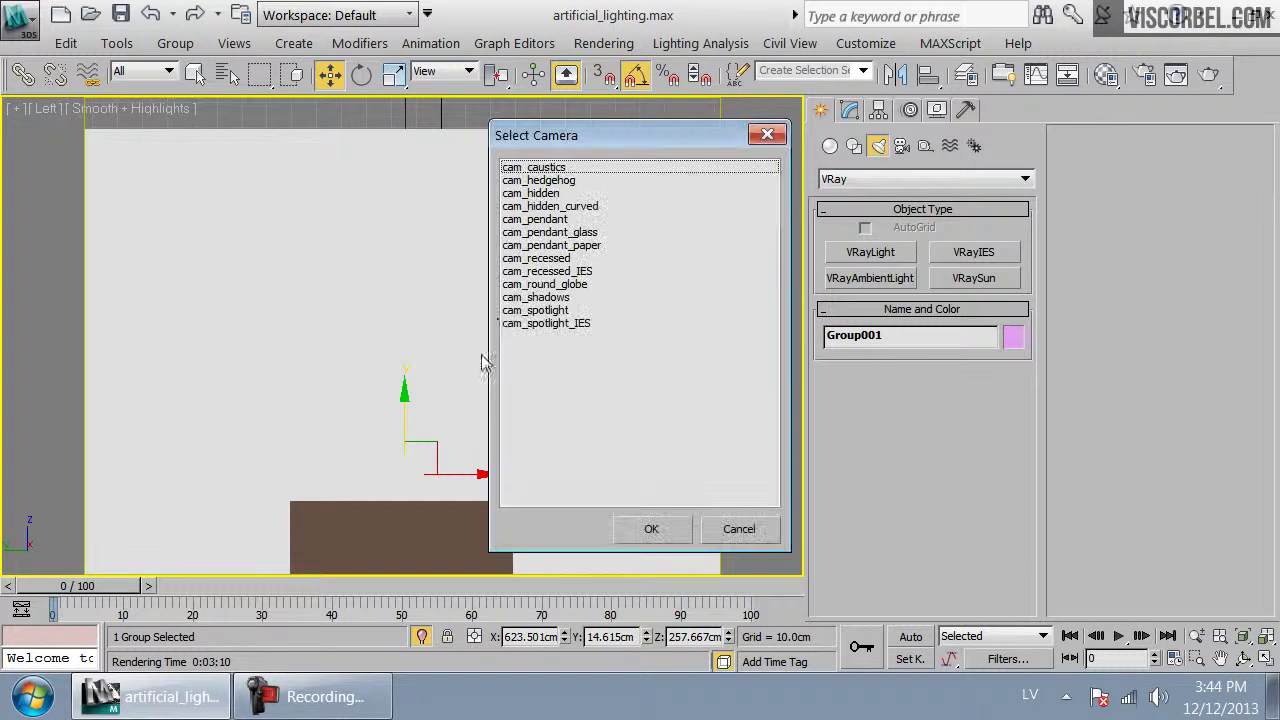
{"action": "left_click", "coordinate": [726, 536]}
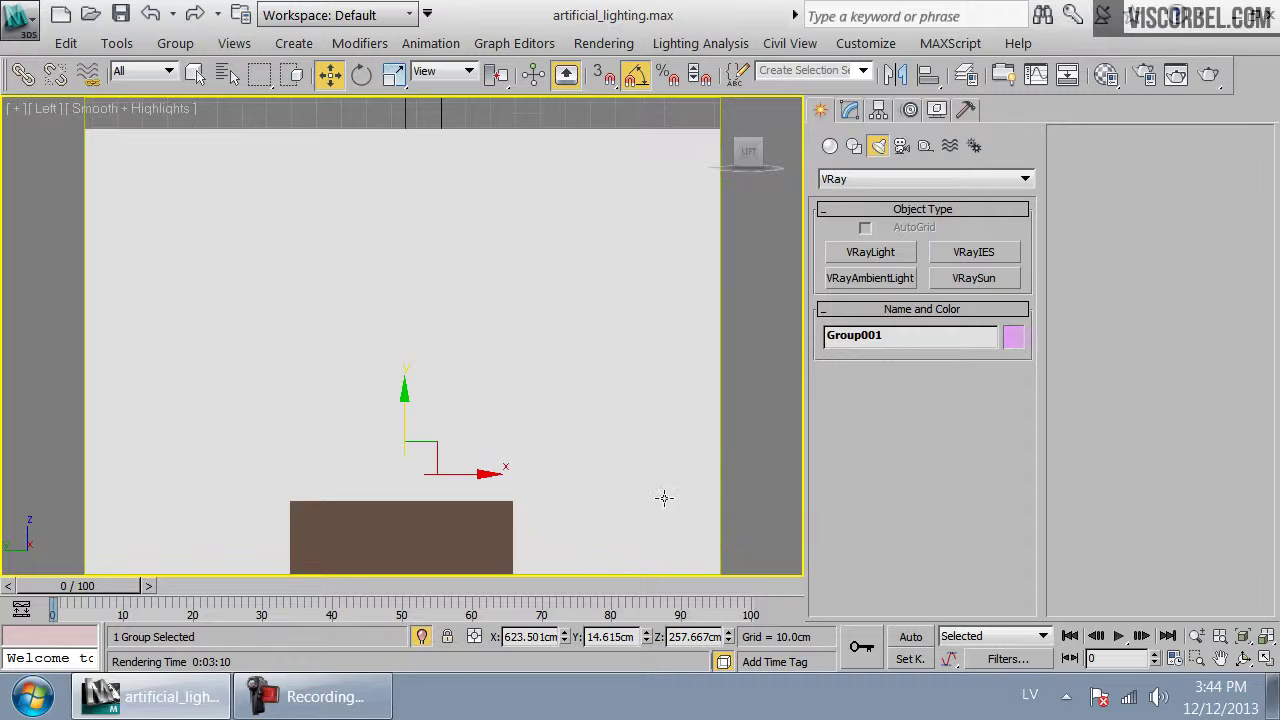
{"action": "key", "text": "p"}
{"action": "scroll", "coordinate": [562, 408], "scroll_direction": "down", "scroll_amount": 5}
{"action": "middle_click_drag", "start_coordinate": [560, 406], "coordinate": [461, 437]}
{"action": "scroll", "coordinate": [589, 245], "scroll_direction": "up", "scroll_amount": 5}
{"action": "scroll", "coordinate": [457, 337], "scroll_direction": "up", "scroll_amount": 5}
{"action": "key", "text": "F3"}
{"action": "left_click", "coordinate": [447, 405]}
{"action": "scroll", "coordinate": [461, 437], "scroll_direction": "down", "scroll_amount": 5}
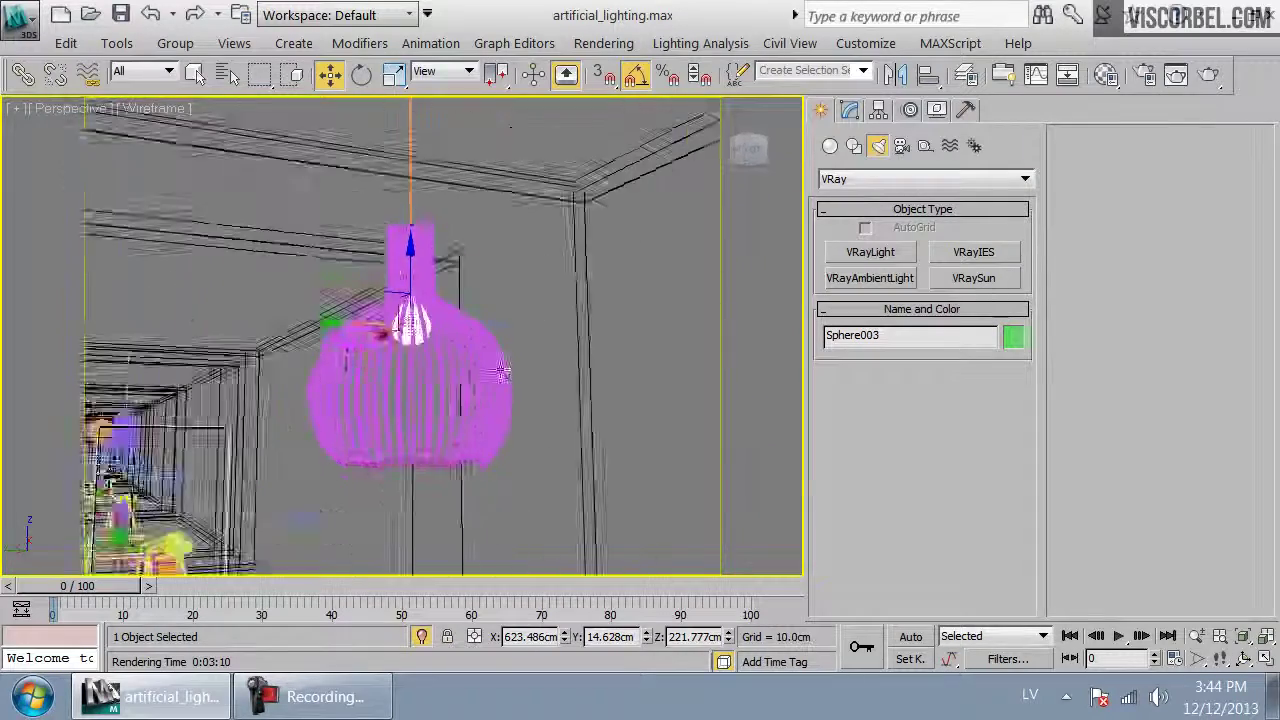
Examine the lamp's wooden slats and the glass bulb inside them in a shaded Perspective view
{"action": "left_click", "coordinate": [504, 372]}
{"action": "middle_click_drag", "start_coordinate": [389, 373], "coordinate": [425, 377], "text": "alt"}
{"action": "key", "text": "F3"}
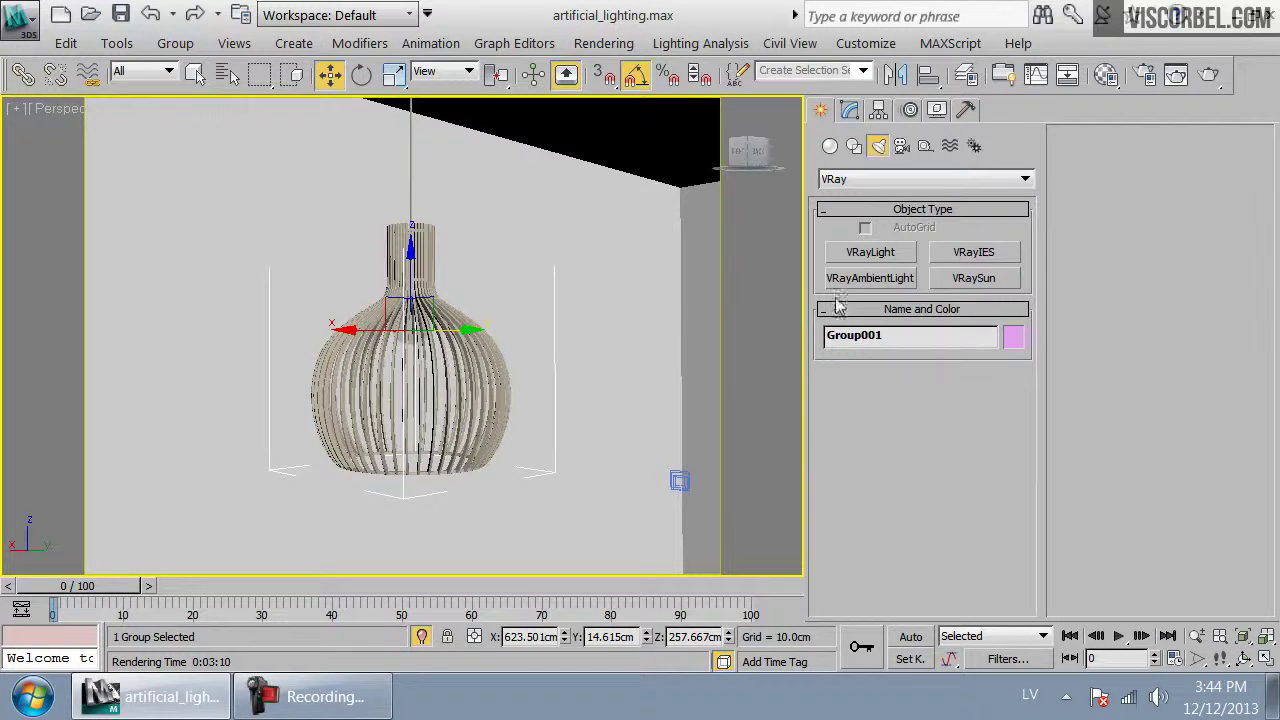
{"action": "middle_click_drag", "start_coordinate": [587, 309], "coordinate": [404, 284], "text": "alt"}
{"action": "scroll", "coordinate": [325, 262], "scroll_direction": "up", "scroll_amount": 3}
{"action": "scroll", "coordinate": [404, 284], "scroll_direction": "up", "scroll_amount": 3}
{"action": "scroll", "coordinate": [408, 286], "scroll_direction": "up", "scroll_amount": 3}
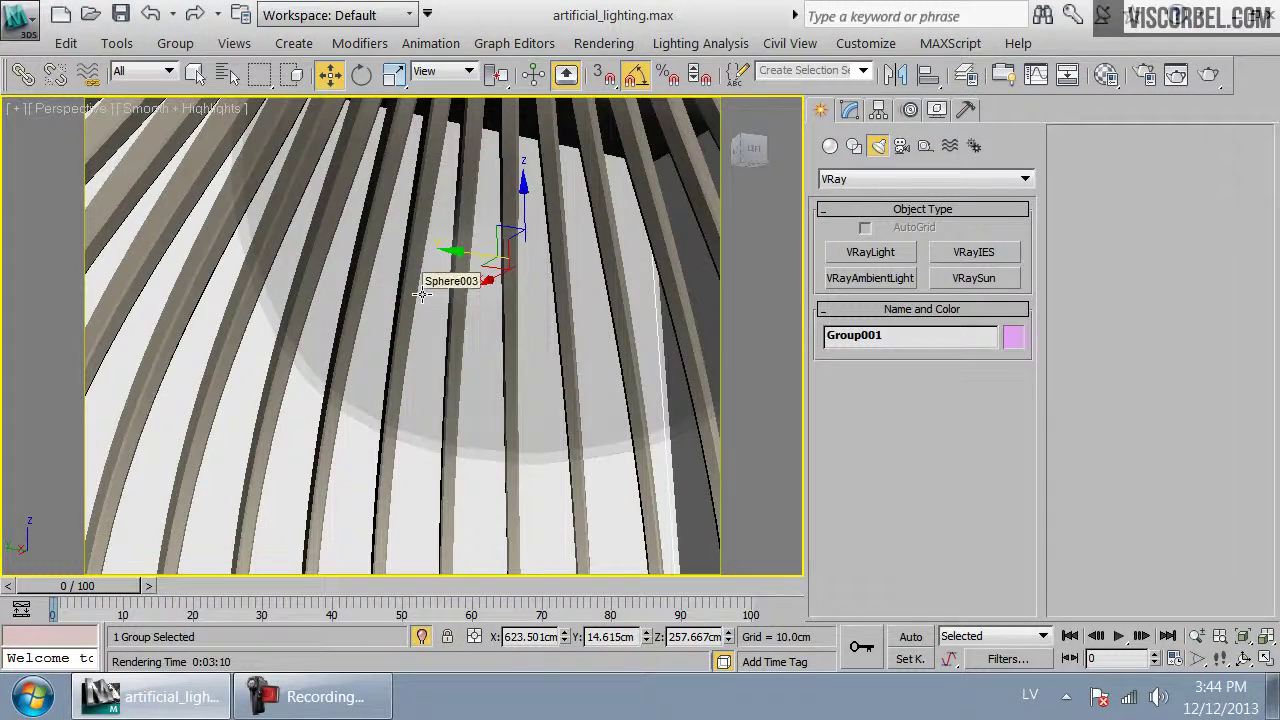
Show the slatted lamp in a wireframe Front view and select the glass bulb inside it
{"action": "key", "text": "f"}
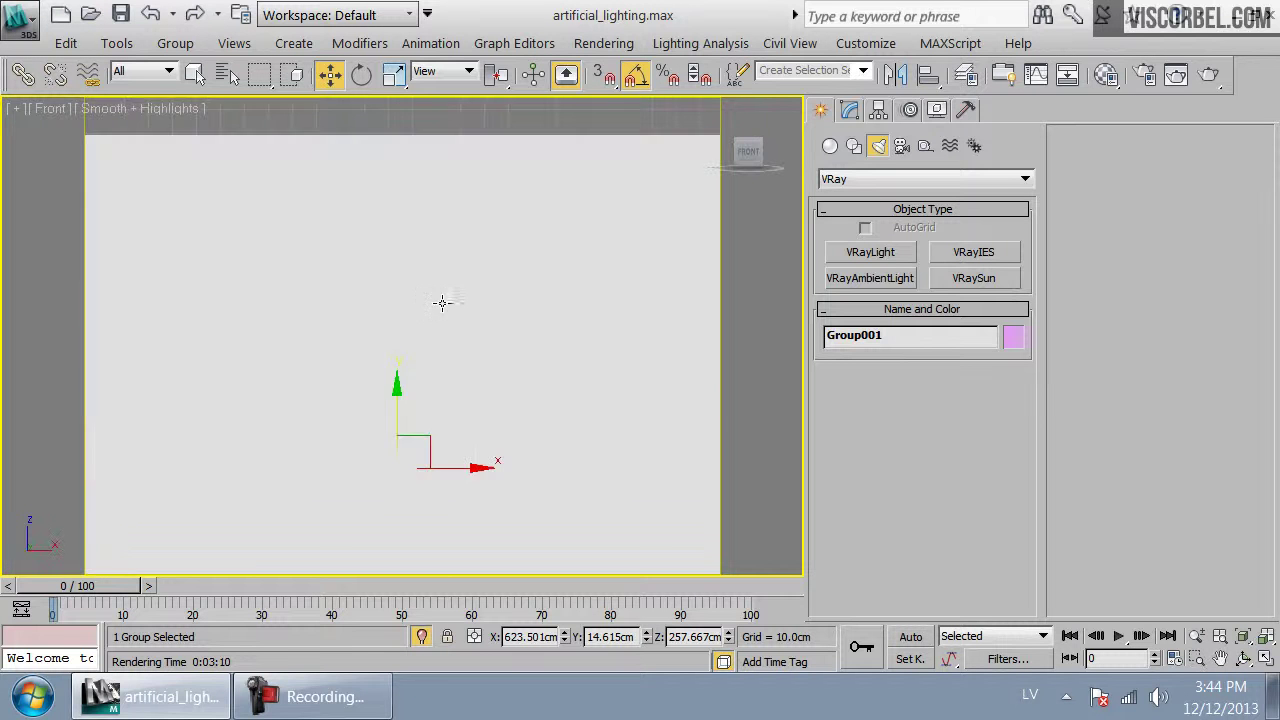
{"action": "scroll", "coordinate": [410, 420], "scroll_direction": "up", "scroll_amount": 5}
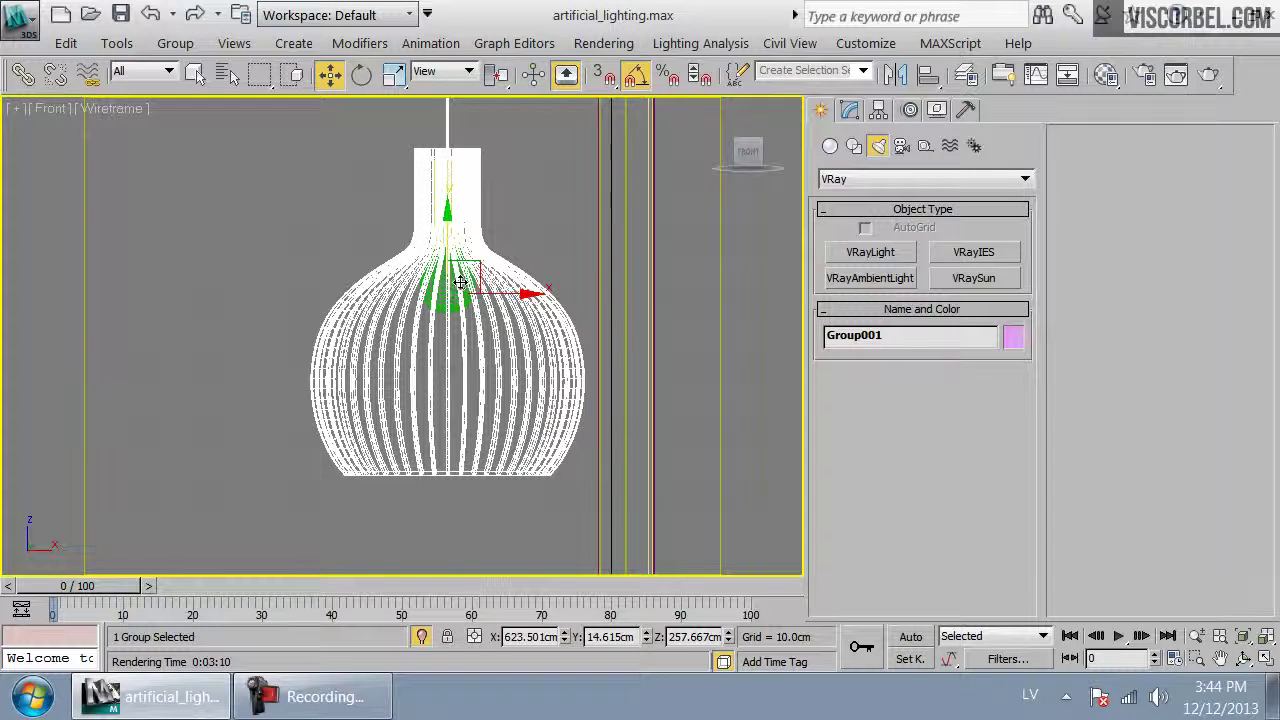
{"action": "scroll", "coordinate": [432, 355], "scroll_direction": "up", "scroll_amount": 6}
{"action": "middle_click_drag", "start_coordinate": [430, 358], "coordinate": [415, 401]}
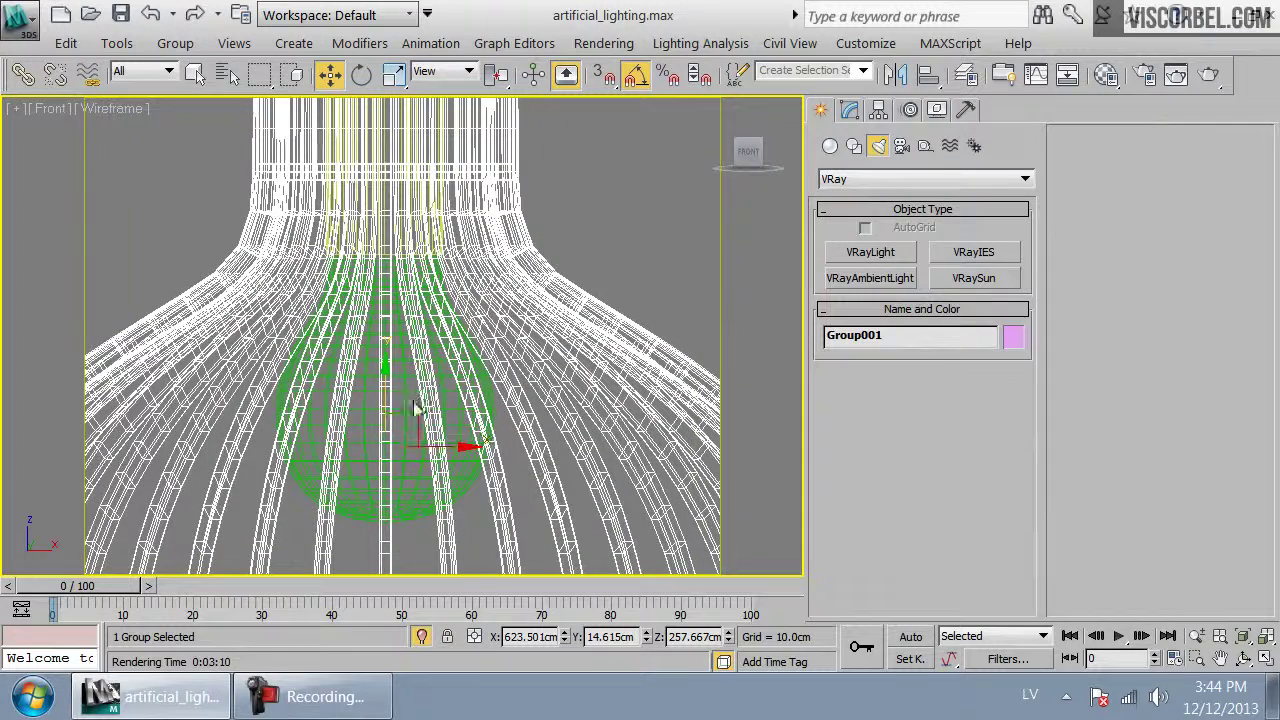
{"action": "left_click", "coordinate": [402, 440]}
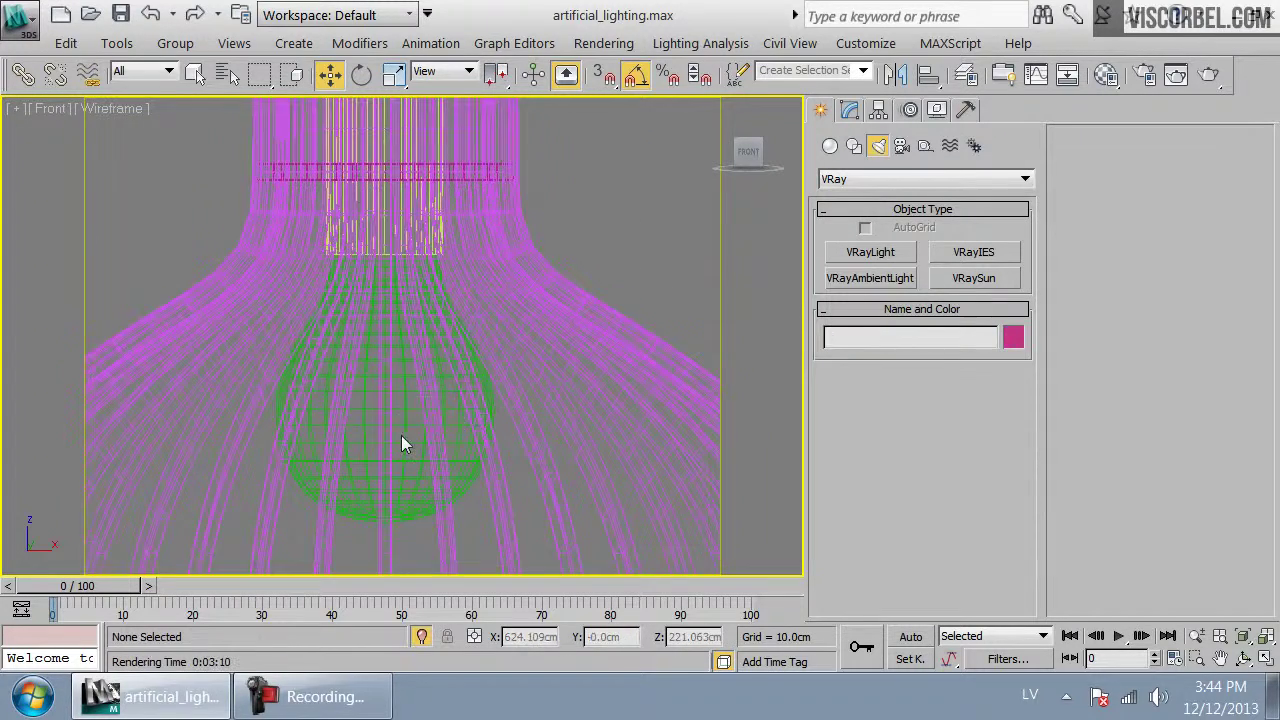
{"action": "middle_click_drag", "start_coordinate": [415, 400], "coordinate": [463, 277]}
{"action": "scroll", "coordinate": [450, 300], "scroll_direction": "down", "scroll_amount": 4}
{"action": "scroll", "coordinate": [462, 300], "scroll_direction": "up", "scroll_amount": 6}
{"action": "left_click", "coordinate": [488, 365]}
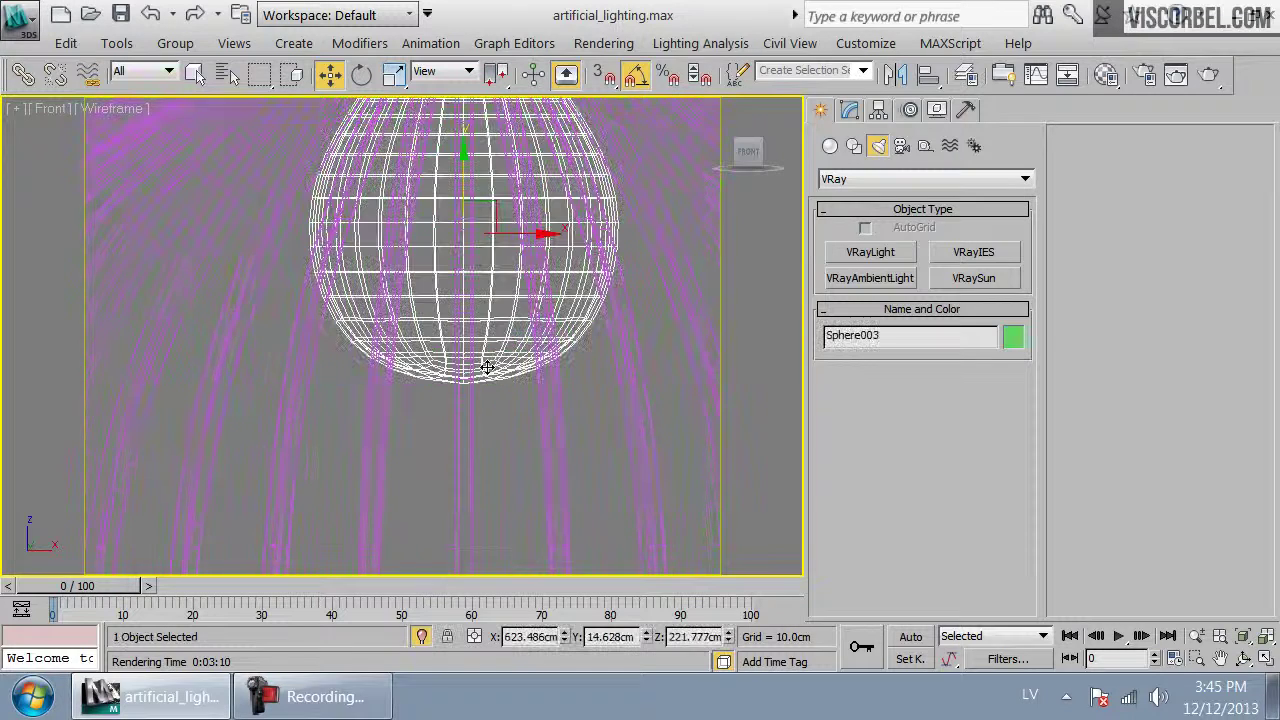
Sample the bulb's Glass_bulb material into the first material slot and review its reflection and refraction settings, including Affect shadows
{"action": "key", "text": "m"}
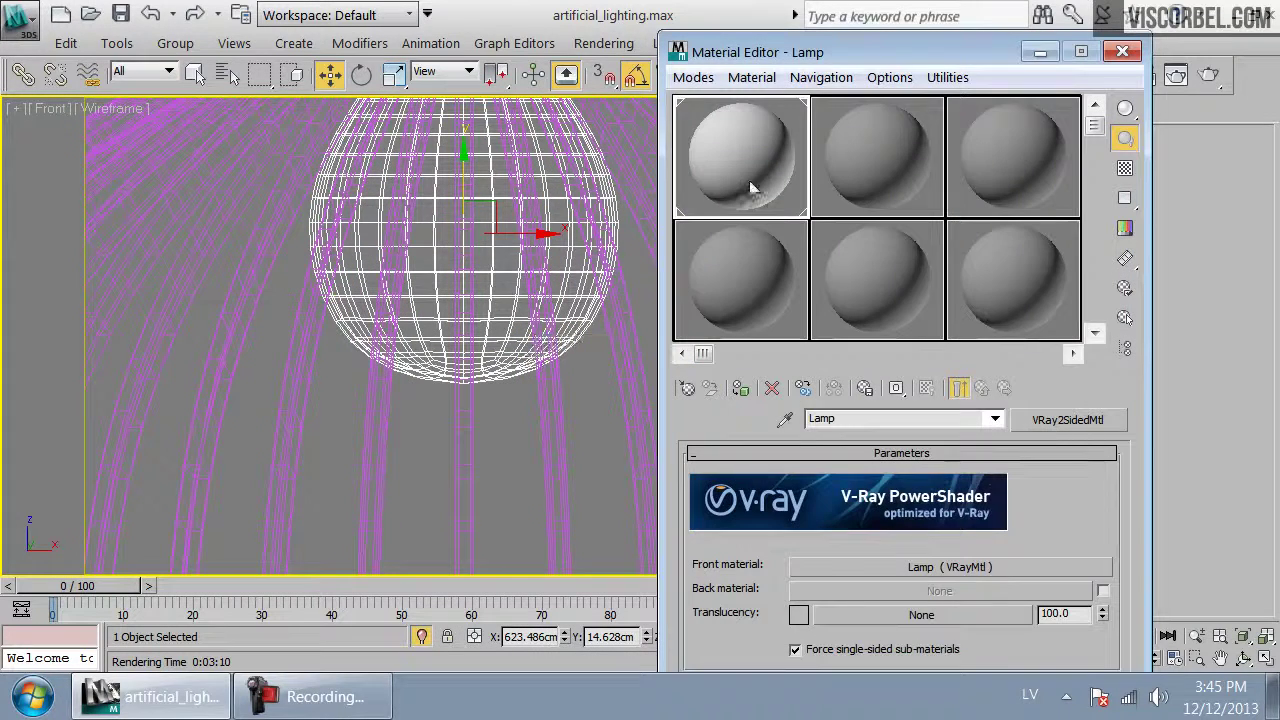
{"action": "left_click", "coordinate": [785, 419]}
{"action": "left_click", "coordinate": [484, 340]}
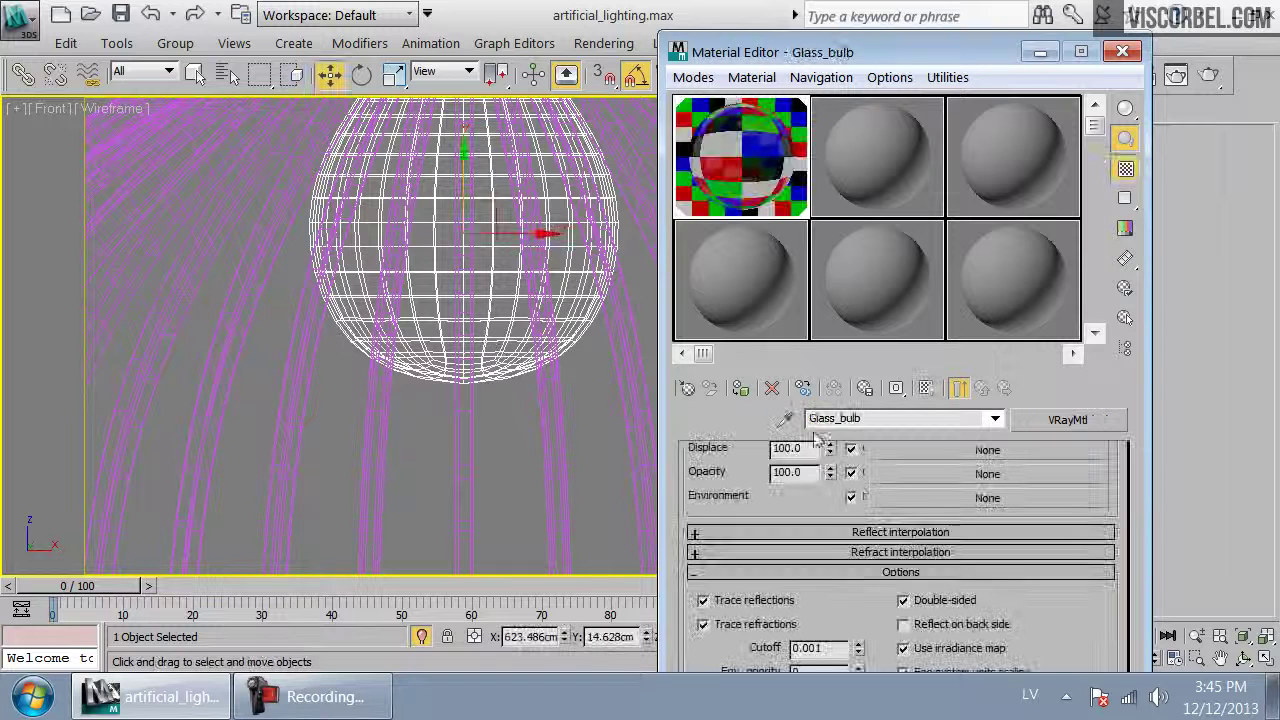
{"action": "scroll", "coordinate": [792, 510], "scroll_direction": "up", "scroll_amount": 10}
{"action": "scroll", "coordinate": [792, 510], "scroll_direction": "up", "scroll_amount": 6}
{"action": "scroll", "coordinate": [855, 582], "scroll_direction": "up", "scroll_amount": 4}
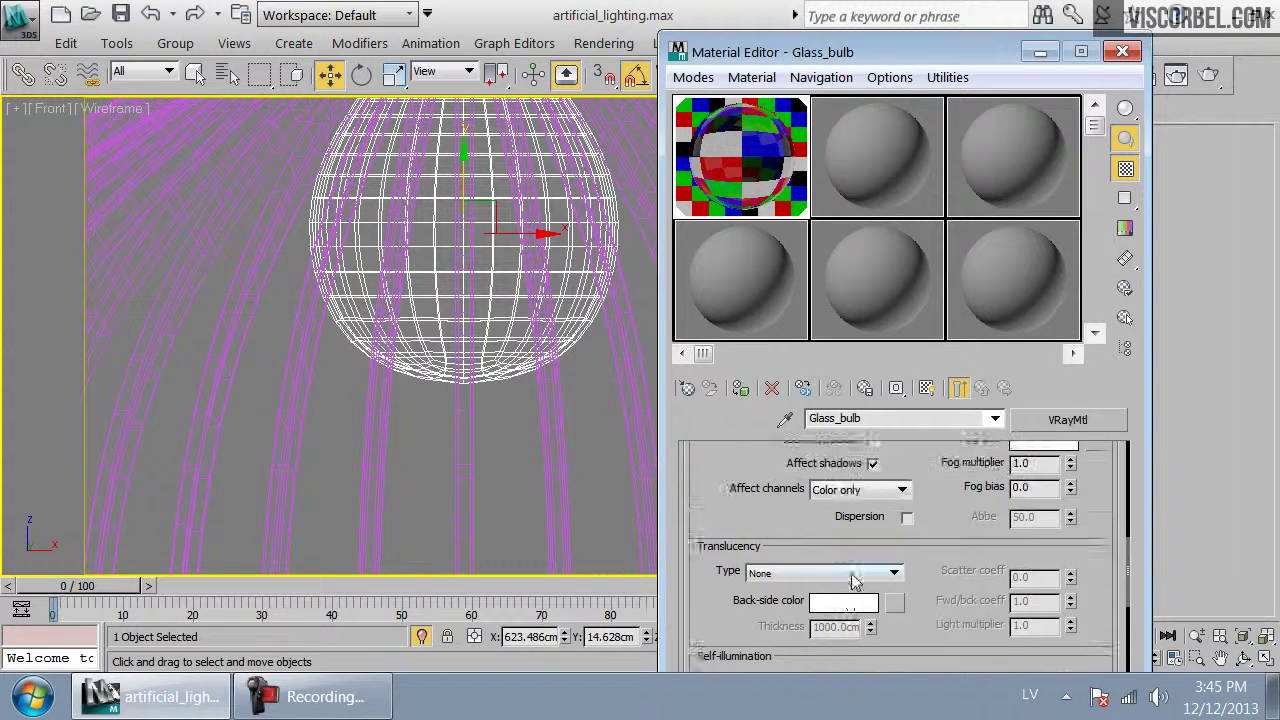
{"action": "scroll", "coordinate": [855, 582], "scroll_direction": "up", "scroll_amount": 5}
{"action": "scroll", "coordinate": [741, 588], "scroll_direction": "up", "scroll_amount": 3}
{"action": "scroll", "coordinate": [741, 588], "scroll_direction": "up", "scroll_amount": 3}
{"action": "scroll", "coordinate": [745, 580], "scroll_direction": "down", "scroll_amount": 3}
{"action": "scroll", "coordinate": [760, 550], "scroll_direction": "up", "scroll_amount": 6}
{"action": "scroll", "coordinate": [766, 536], "scroll_direction": "down", "scroll_amount": 6}
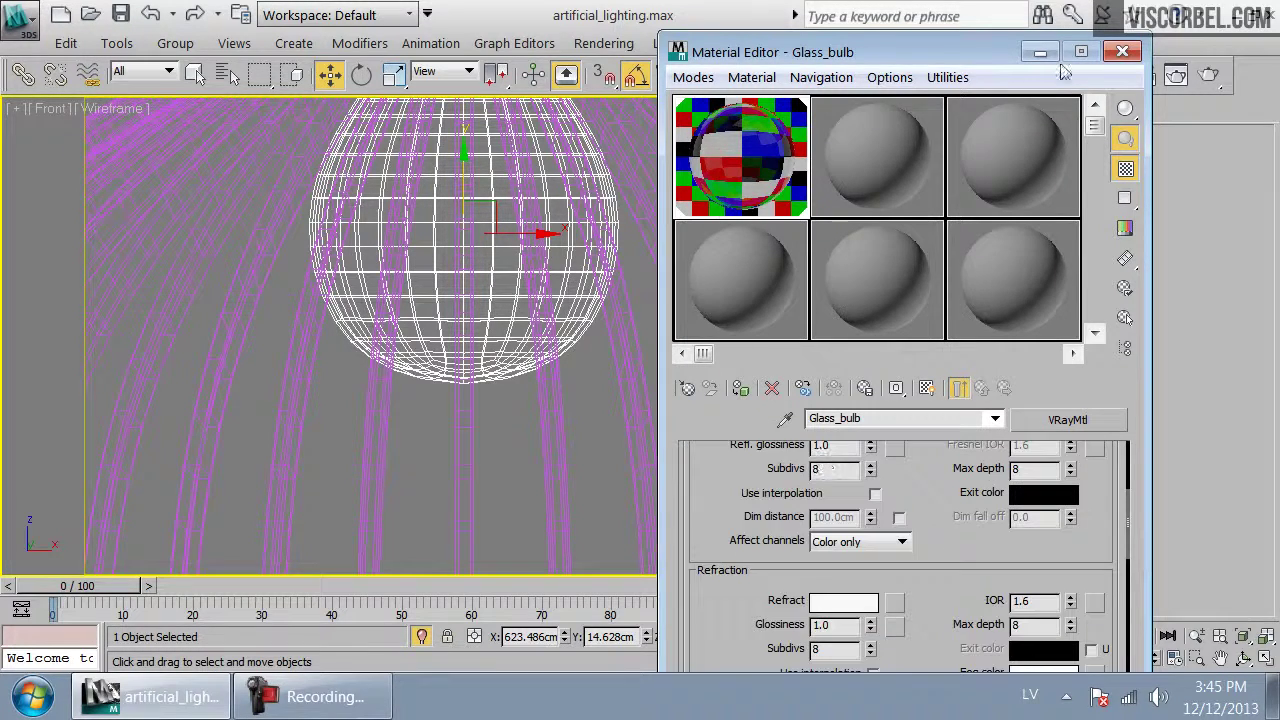
{"action": "left_click", "coordinate": [1122, 51]}
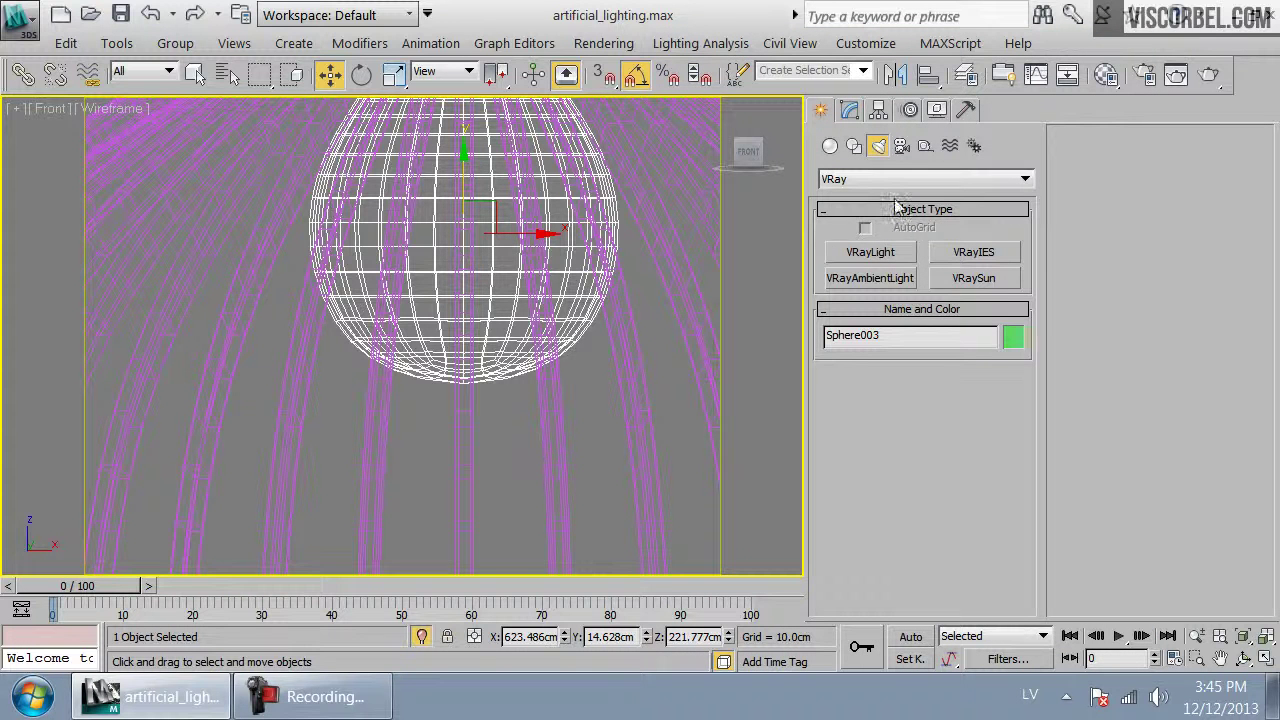
Place a V-Ray sphere light with a radius of 0.5 cm at the centre of the glass bulb in the Front view
{"action": "left_click", "coordinate": [874, 252]}
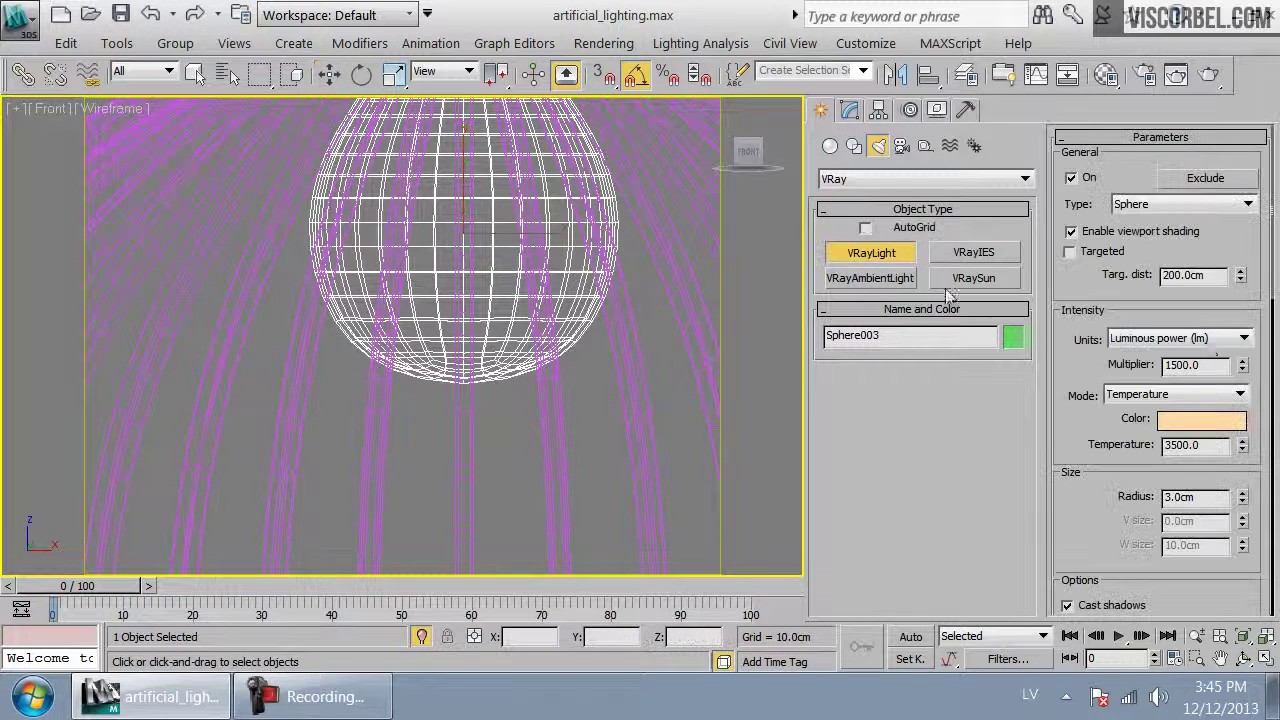
{"action": "left_click_drag", "start_coordinate": [464, 236], "coordinate": [467, 250]}
{"action": "left_click_drag", "start_coordinate": [1220, 500], "coordinate": [1173, 503]}
{"action": "type", "text": "5"}
{"action": "key", "text": "Return"}
{"action": "right_click", "coordinate": [490, 255]}
{"action": "scroll", "coordinate": [458, 265], "scroll_direction": "down", "scroll_amount": 3}
{"action": "middle_click_drag", "start_coordinate": [458, 265], "coordinate": [479, 311]}
{"action": "scroll", "coordinate": [480, 311], "scroll_direction": "up", "scroll_amount": 2}
Review the new sphere light's intensity, temperature, visibility, reflection and sampling settings, with Invisible off
{"action": "left_click", "coordinate": [855, 110]}
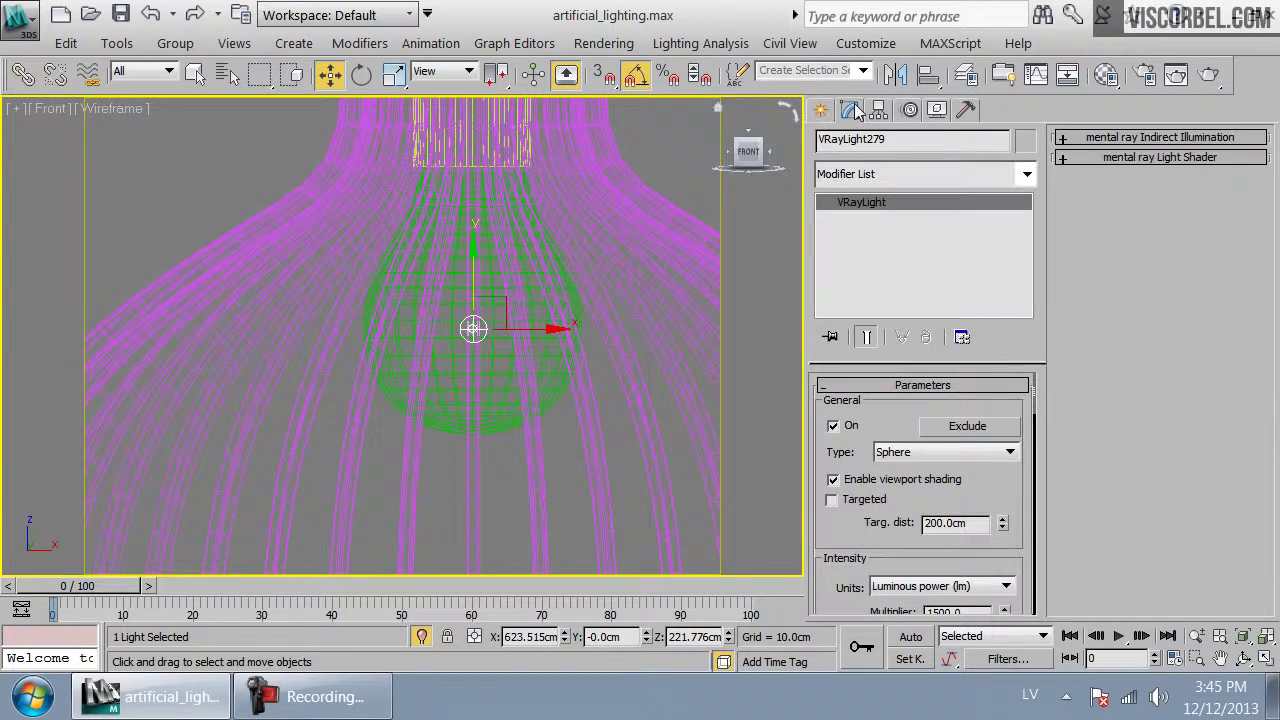
{"action": "left_click_drag", "start_coordinate": [840, 539], "coordinate": [859, 383]}
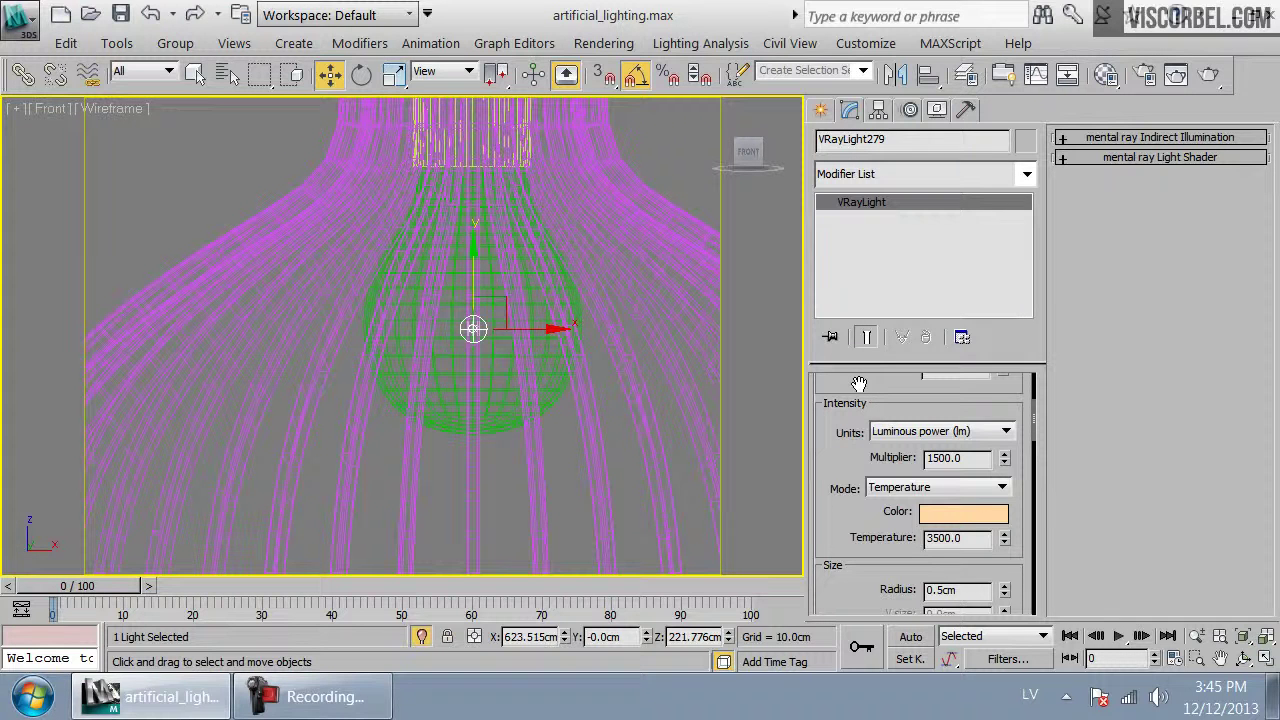
{"action": "scroll", "coordinate": [829, 546], "scroll_direction": "down", "scroll_amount": 5}
{"action": "left_click", "coordinate": [855, 500]}
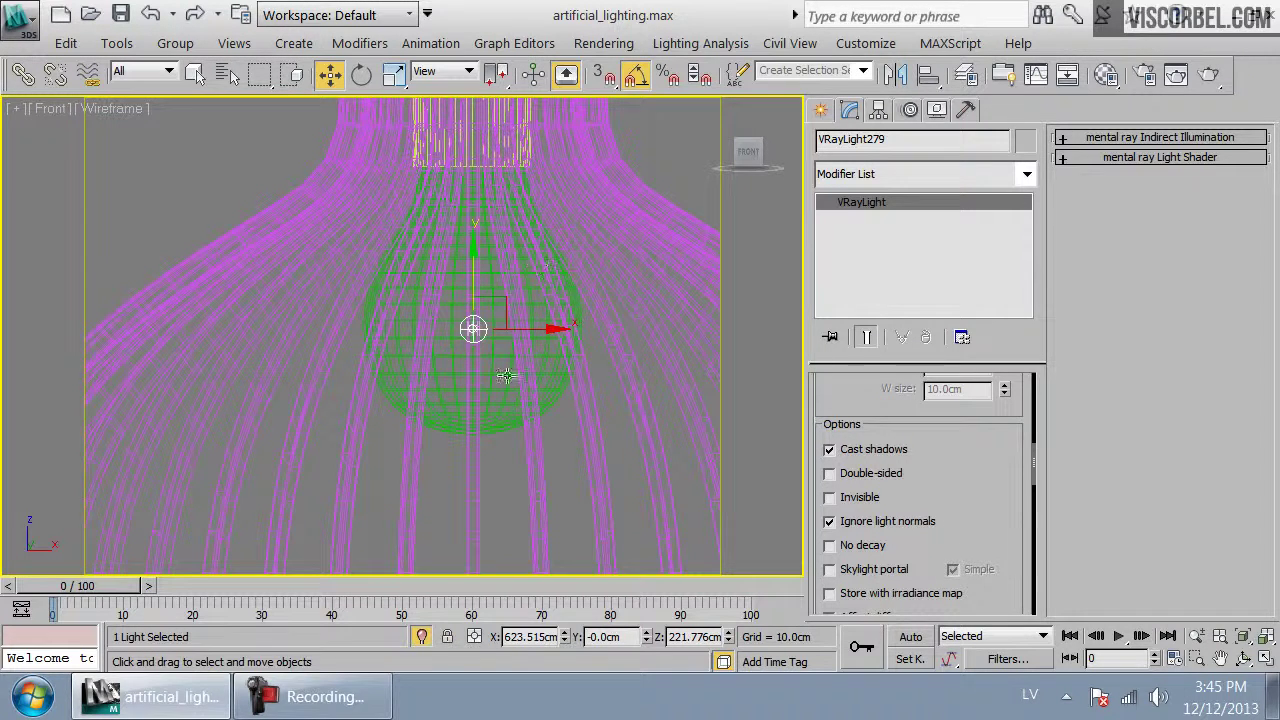
{"action": "left_click_drag", "start_coordinate": [1013, 549], "coordinate": [1014, 394]}
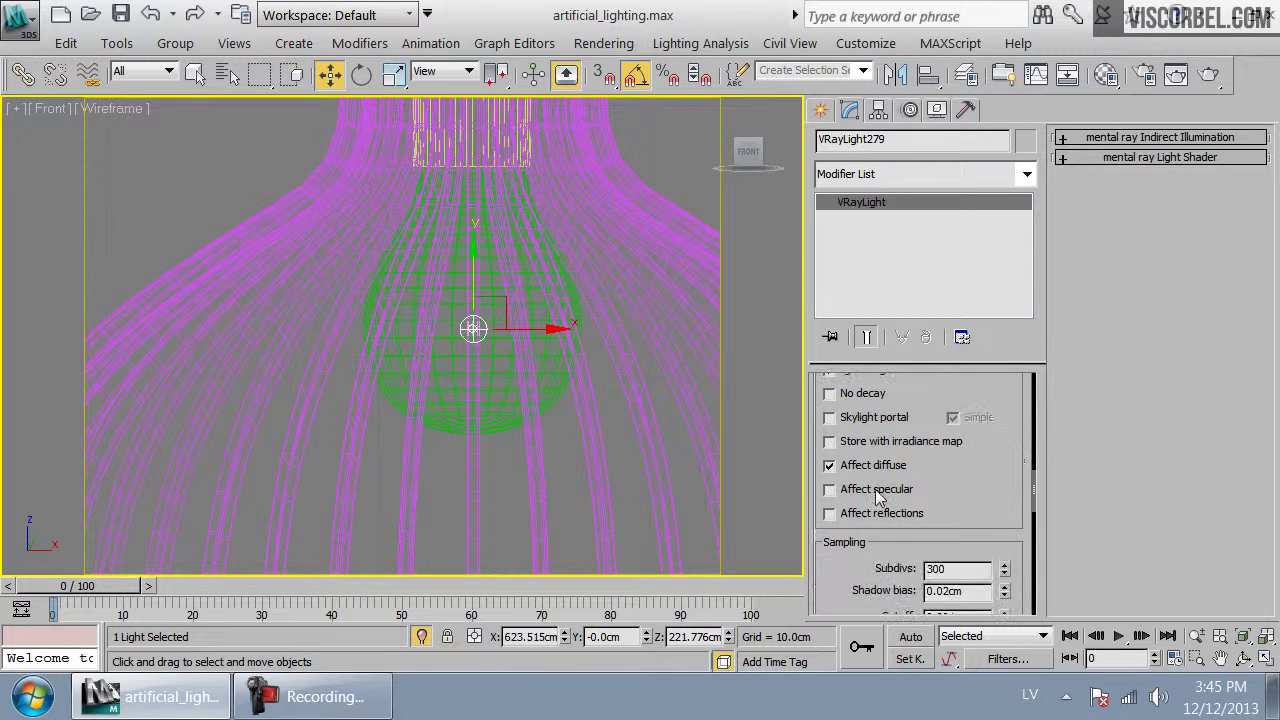
{"action": "scroll", "coordinate": [905, 510], "scroll_direction": "up", "scroll_amount": 6}
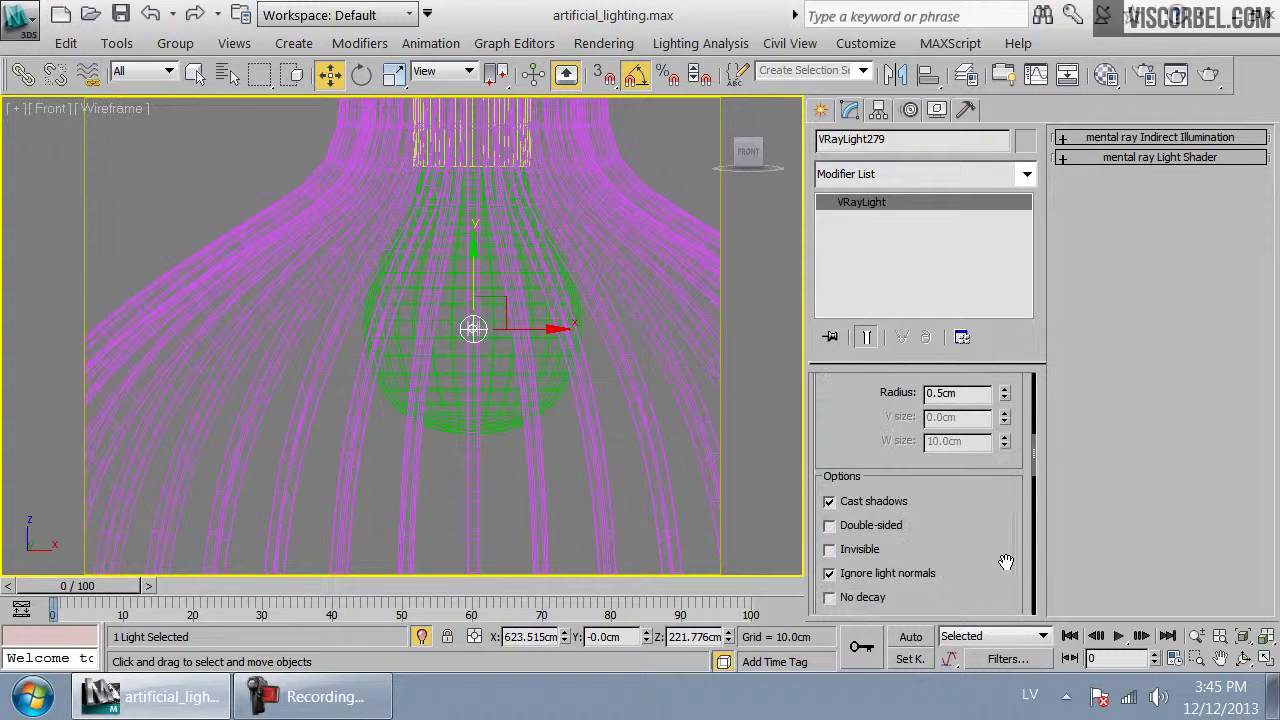
{"action": "scroll", "coordinate": [905, 495], "scroll_direction": "up", "scroll_amount": 3}
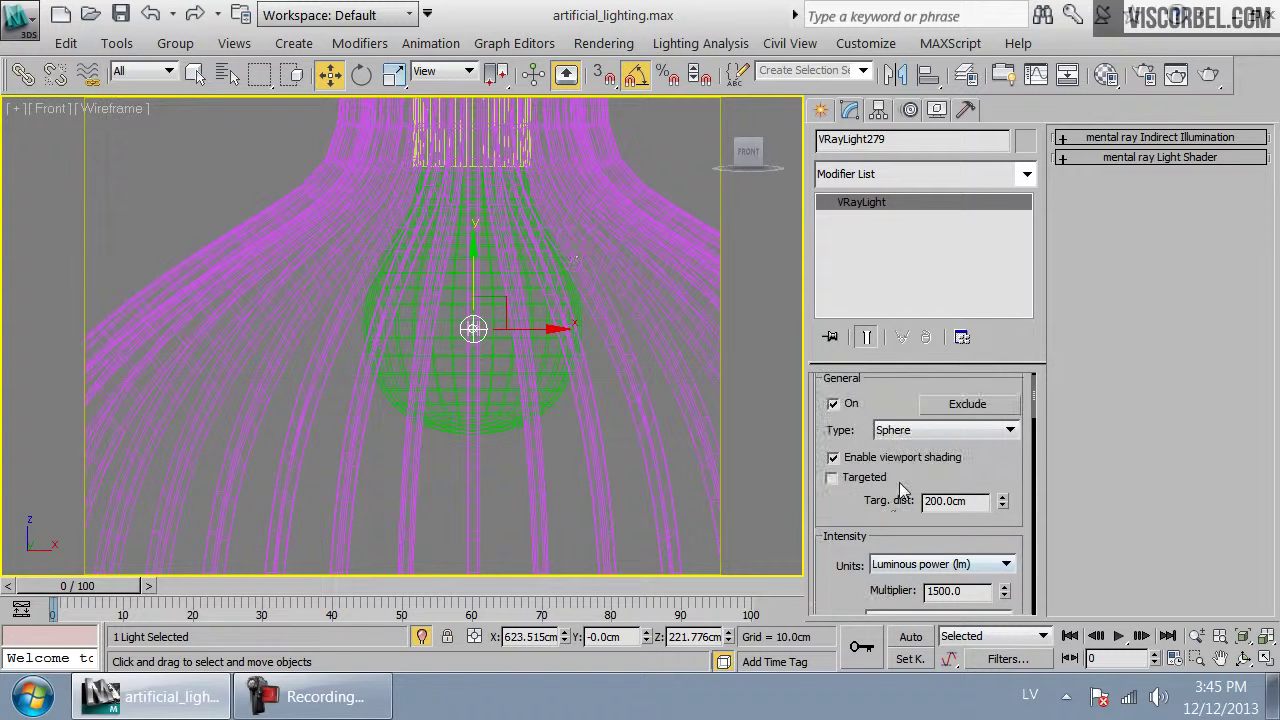
Turn off Receive Shadows and Cast Shadows in the glass bulb's object properties
{"action": "left_click", "coordinate": [502, 418]}
{"action": "right_click", "coordinate": [565, 300]}
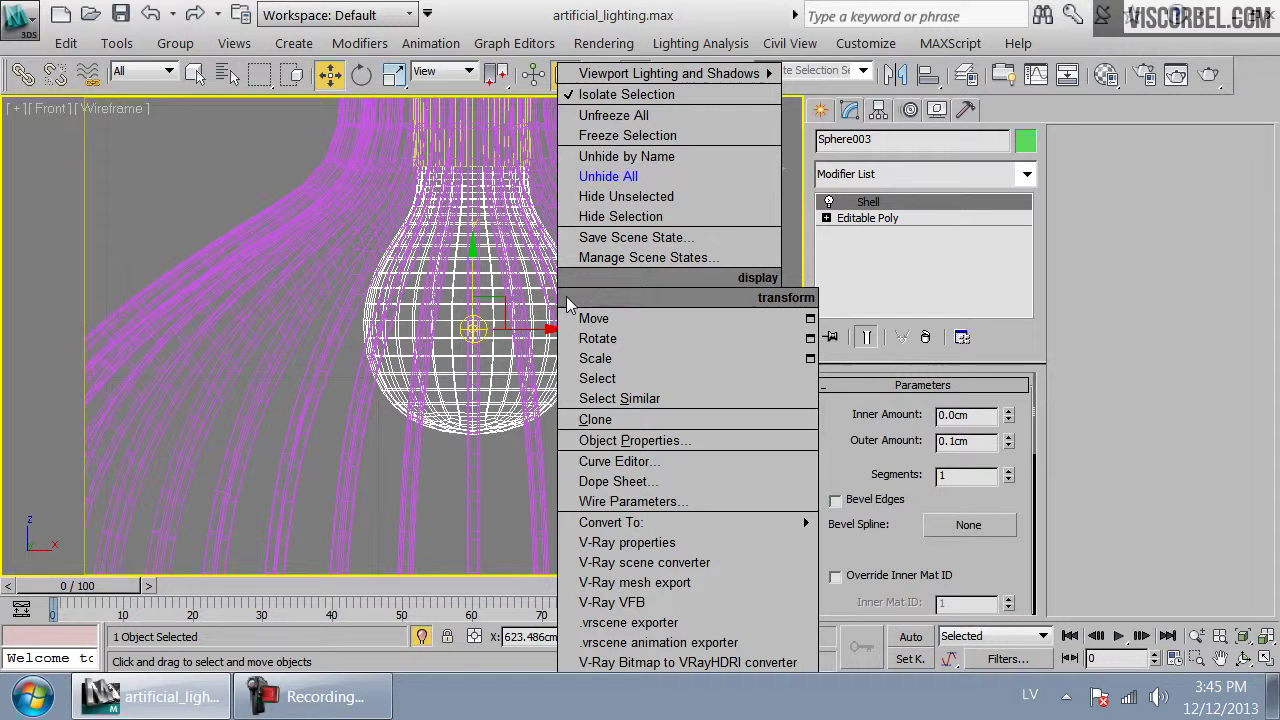
{"action": "left_click", "coordinate": [669, 440]}
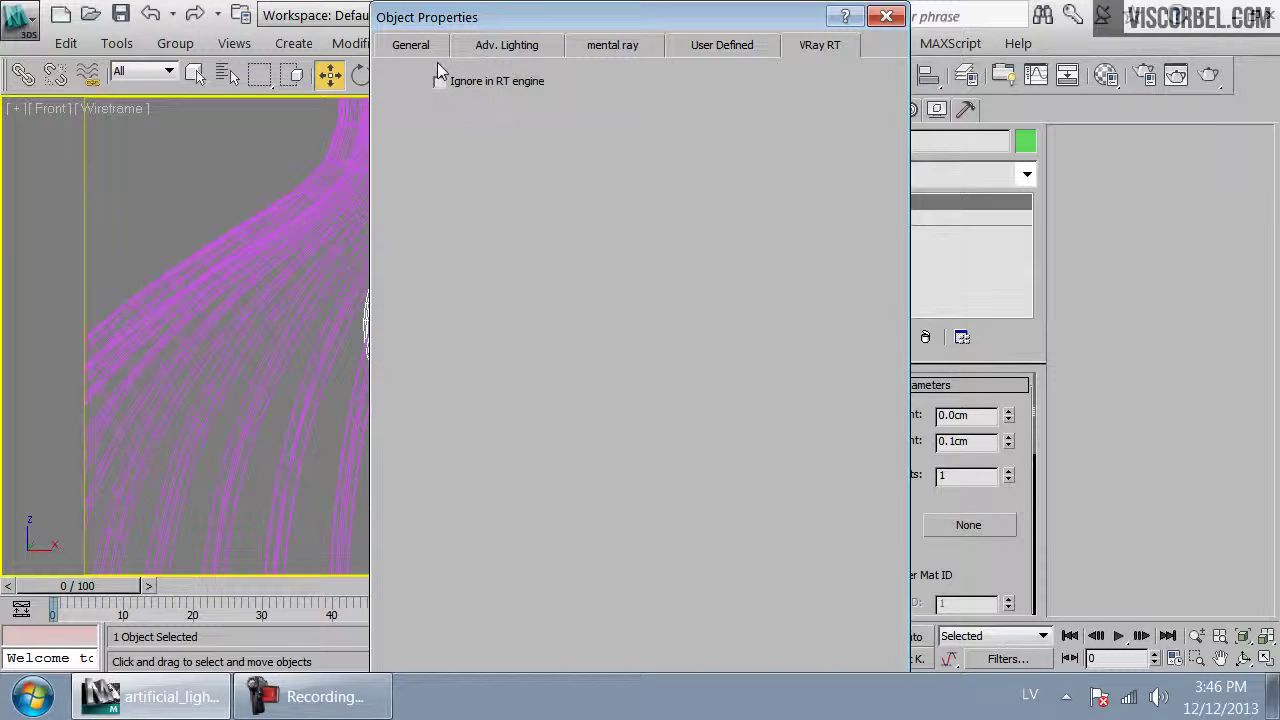
{"action": "left_click", "coordinate": [412, 45]}
{"action": "left_click", "coordinate": [653, 437]}
{"action": "left_click", "coordinate": [653, 459]}
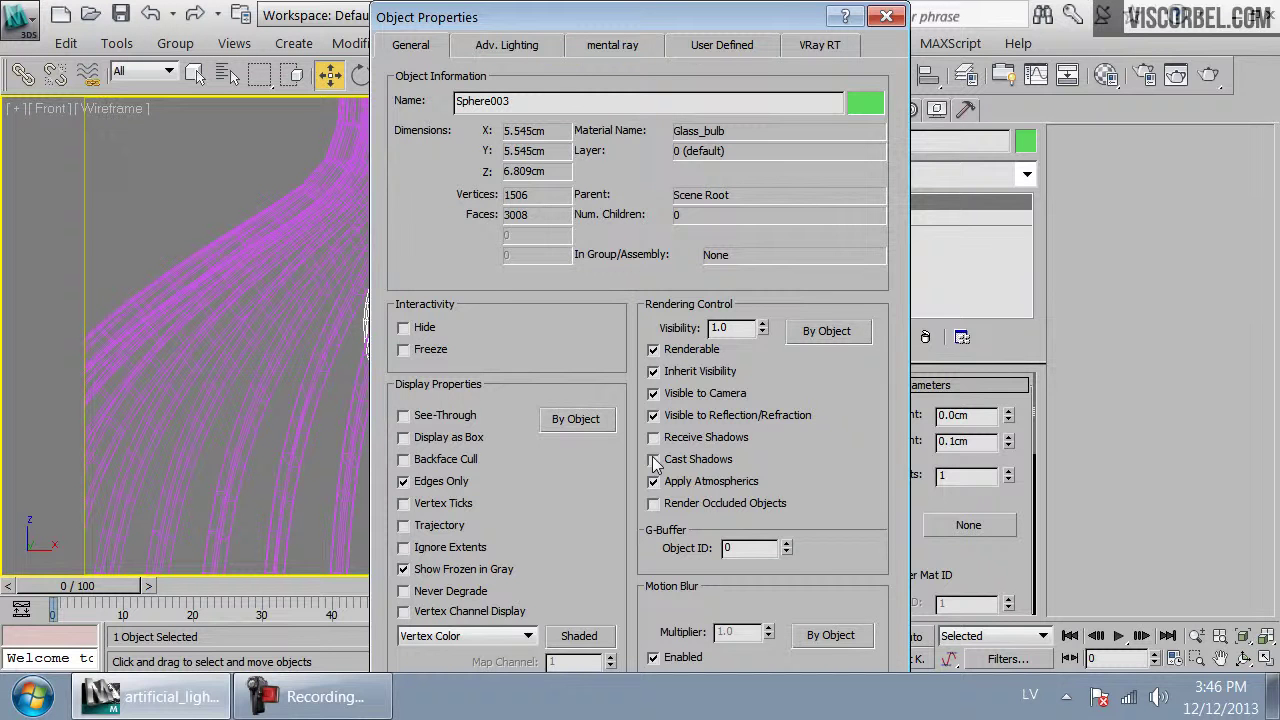
{"action": "key", "text": "Return"}
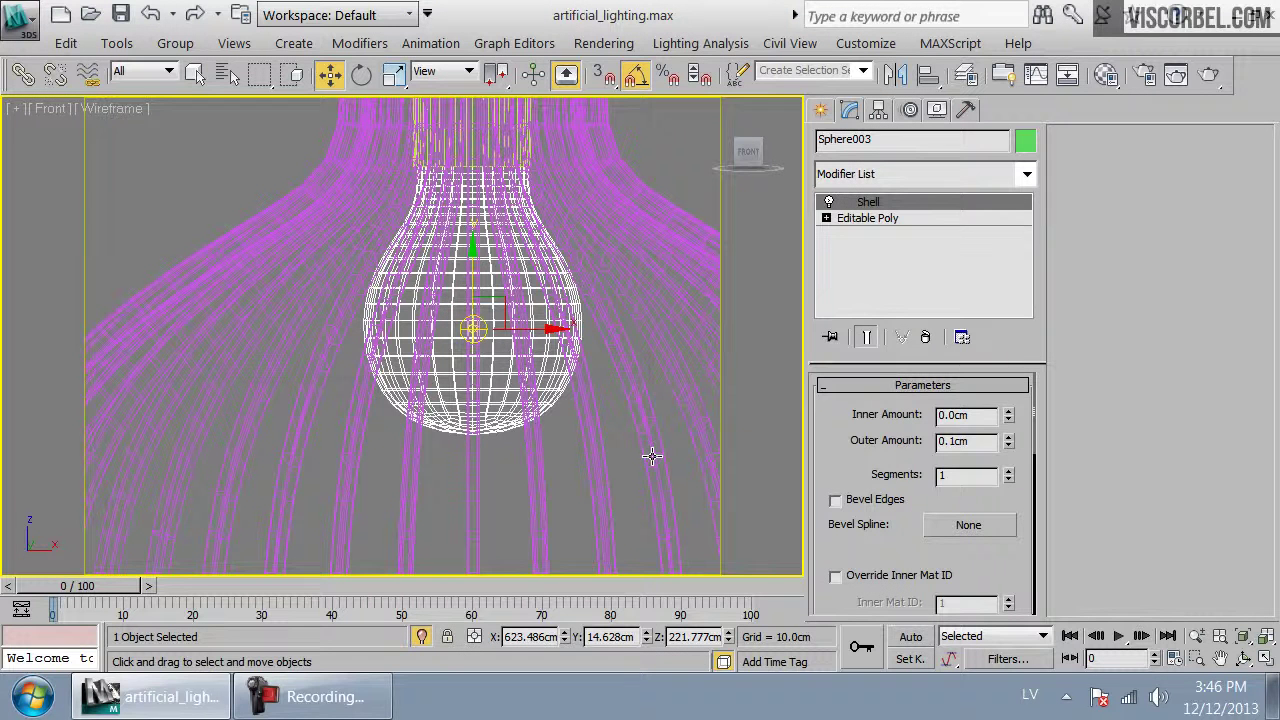
Check that Generate GI and both caustics options are off in the glass bulb's V-Ray object properties
{"action": "left_click", "coordinate": [478, 331]}
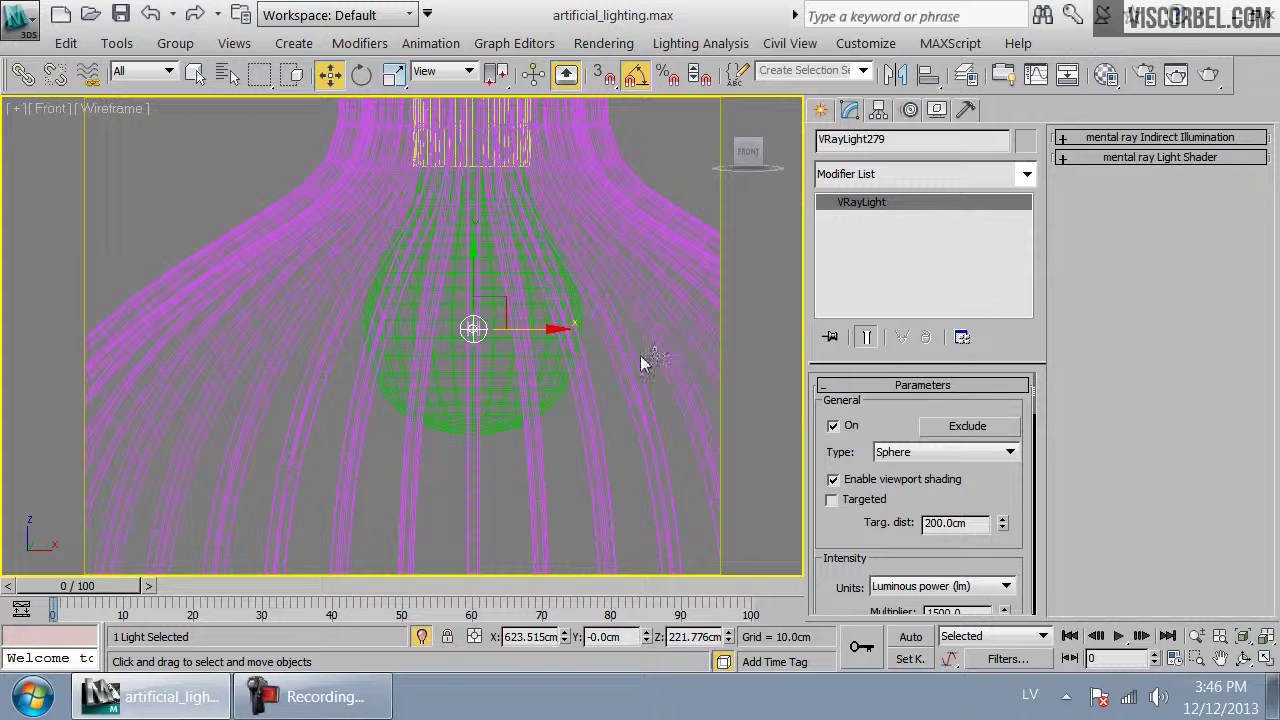
{"action": "left_click", "coordinate": [495, 395]}
{"action": "right_click", "coordinate": [487, 288]}
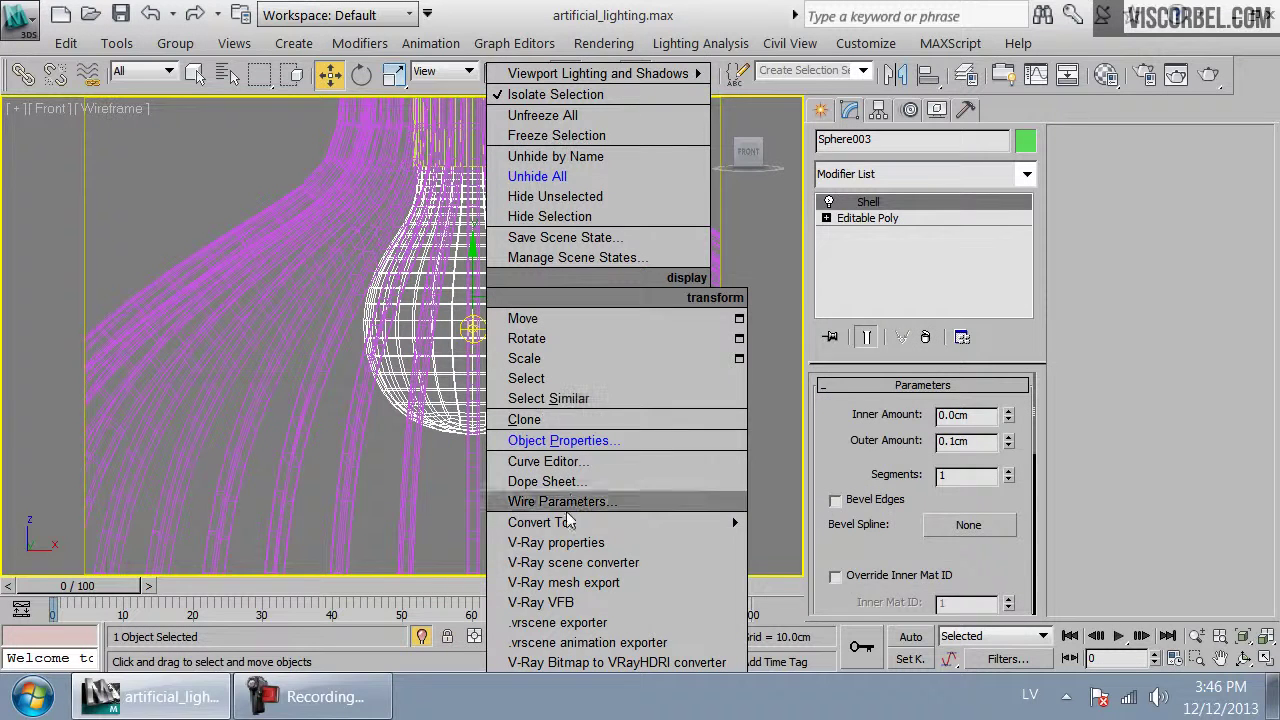
{"action": "left_click", "coordinate": [565, 542]}
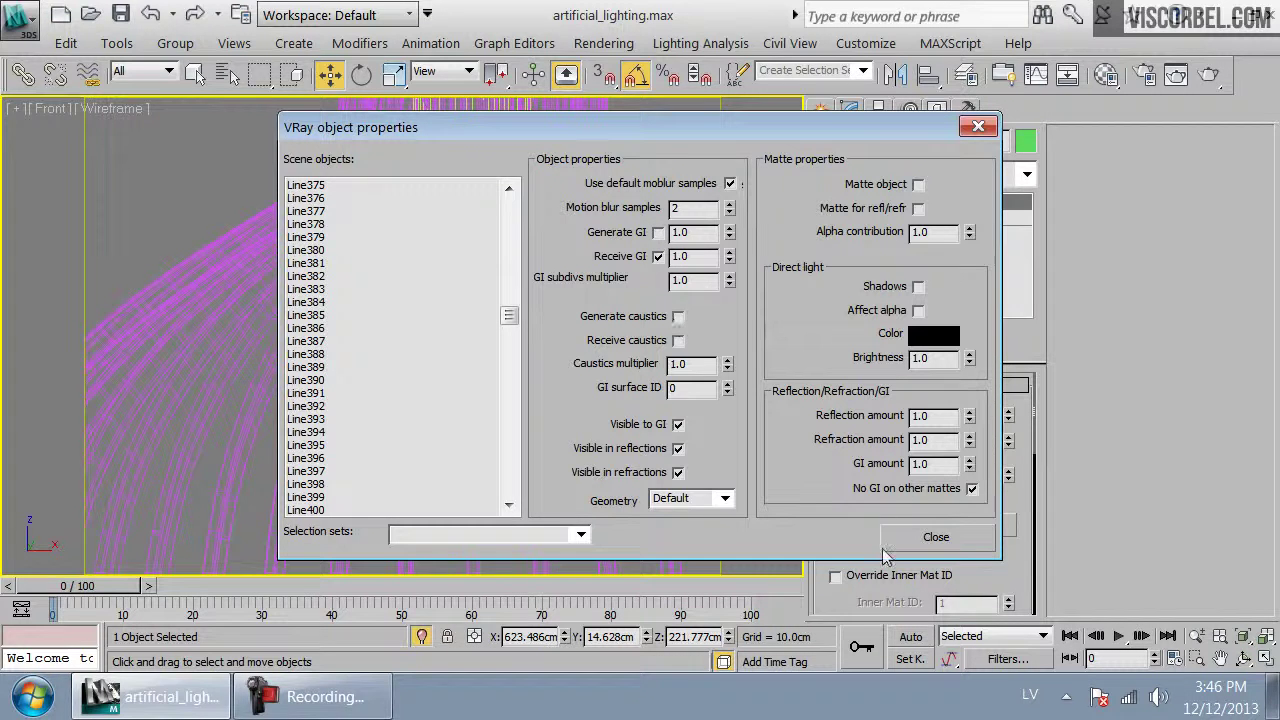
{"action": "left_click", "coordinate": [928, 545]}
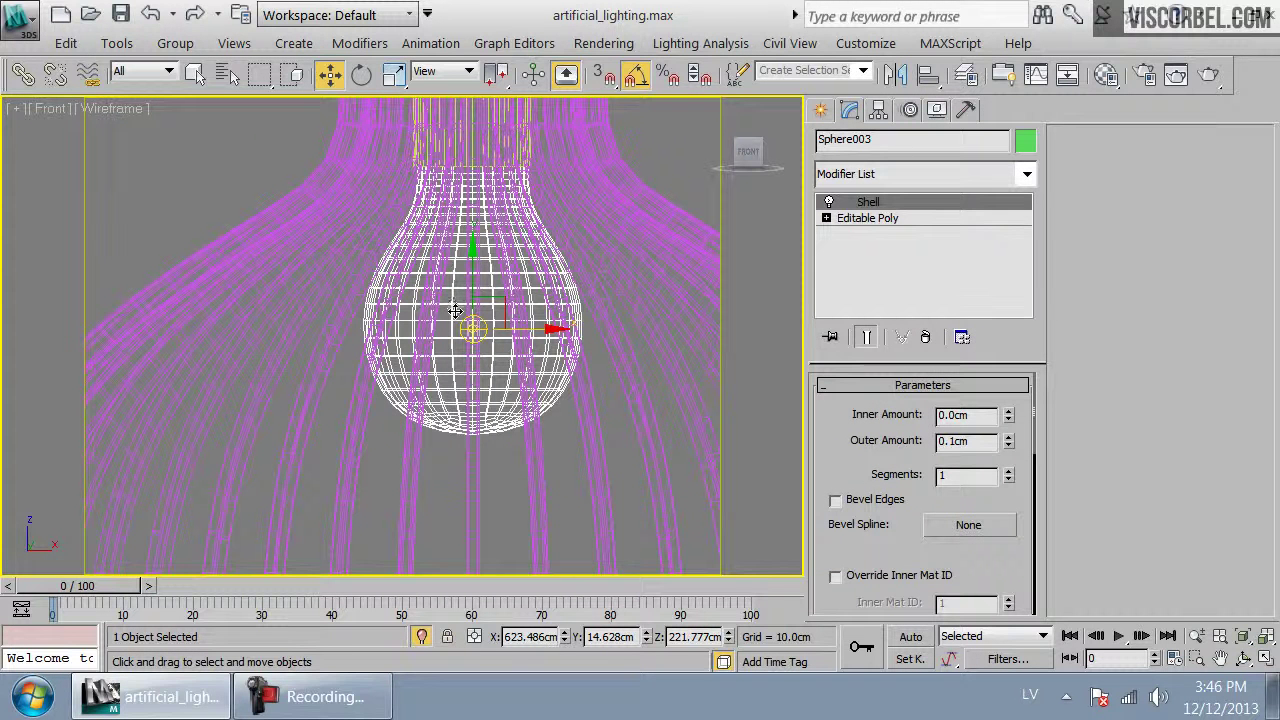
Select the new sphere light in the Top view and move it to the centre of the slatted lamp's glass bulb
{"action": "left_click", "coordinate": [498, 477]}
{"action": "left_click", "coordinate": [505, 422]}
{"action": "key", "text": "t"}
{"action": "scroll", "coordinate": [443, 390], "scroll_direction": "down", "scroll_amount": 10}
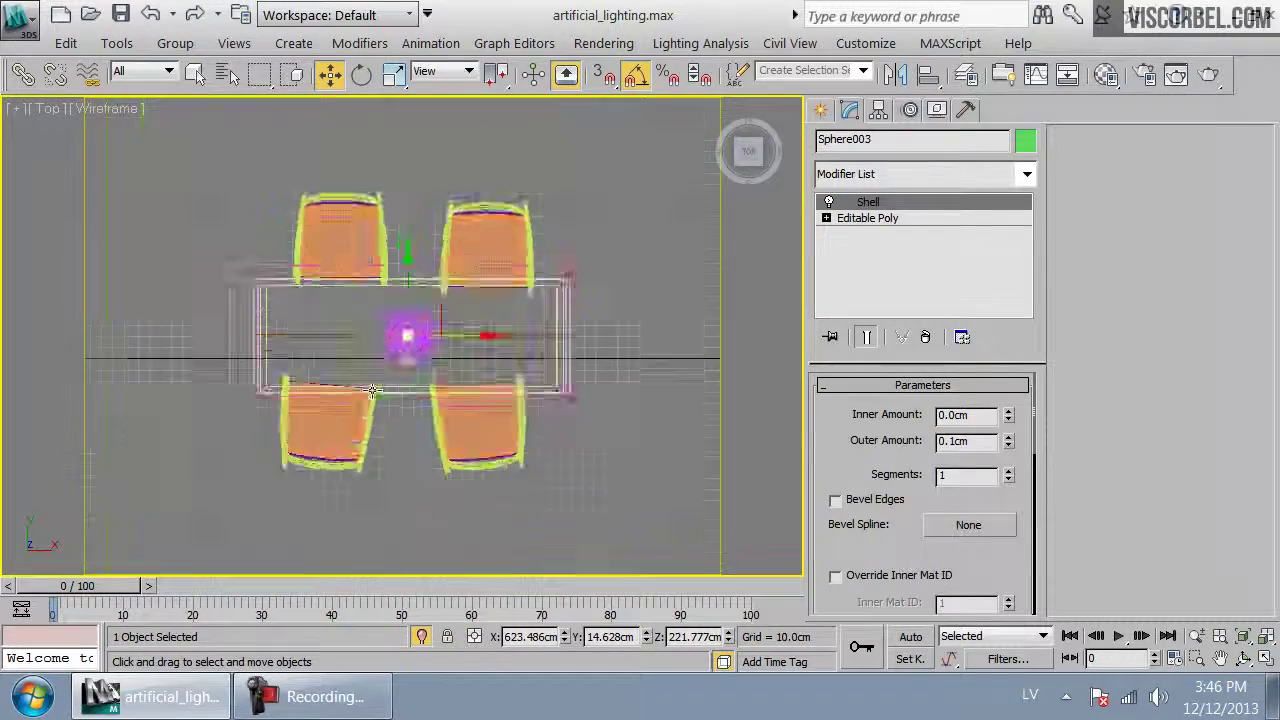
{"action": "scroll", "coordinate": [440, 460], "scroll_direction": "up", "scroll_amount": 8}
{"action": "left_click", "coordinate": [448, 463]}
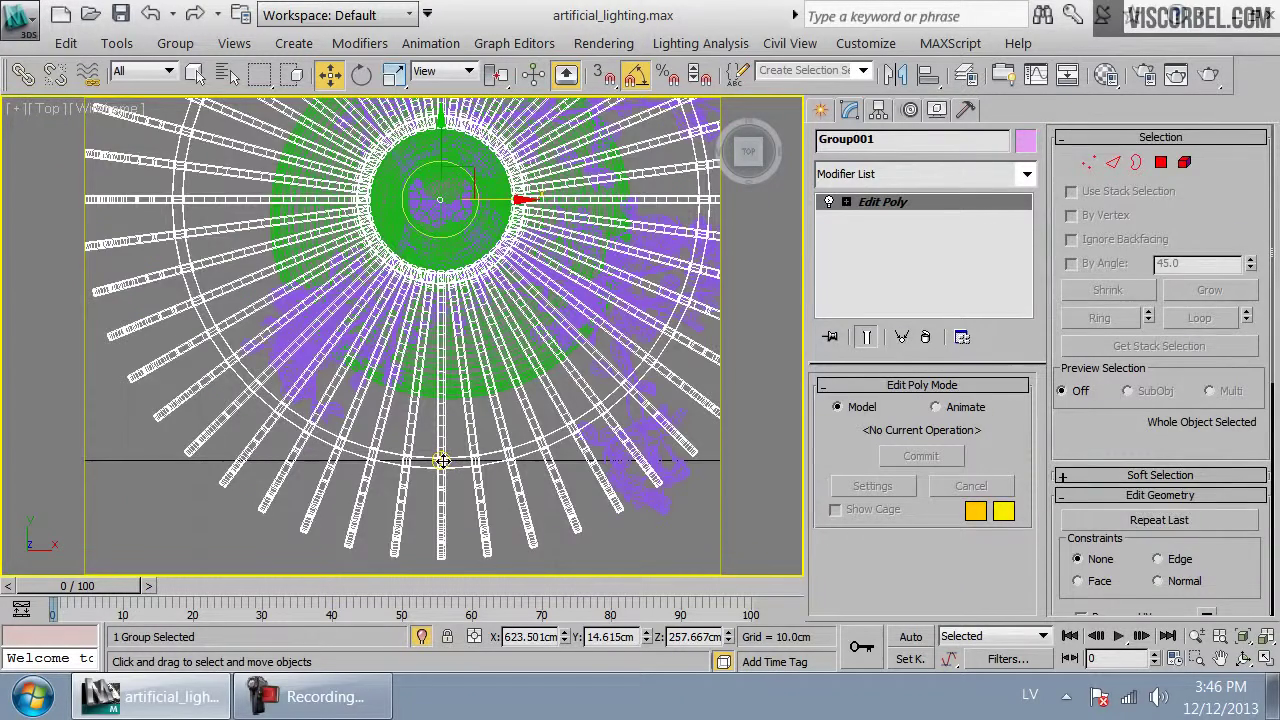
{"action": "scroll", "coordinate": [440, 450], "scroll_direction": "up", "scroll_amount": 4}
{"action": "left_click_drag", "start_coordinate": [508, 548], "coordinate": [440, 450]}
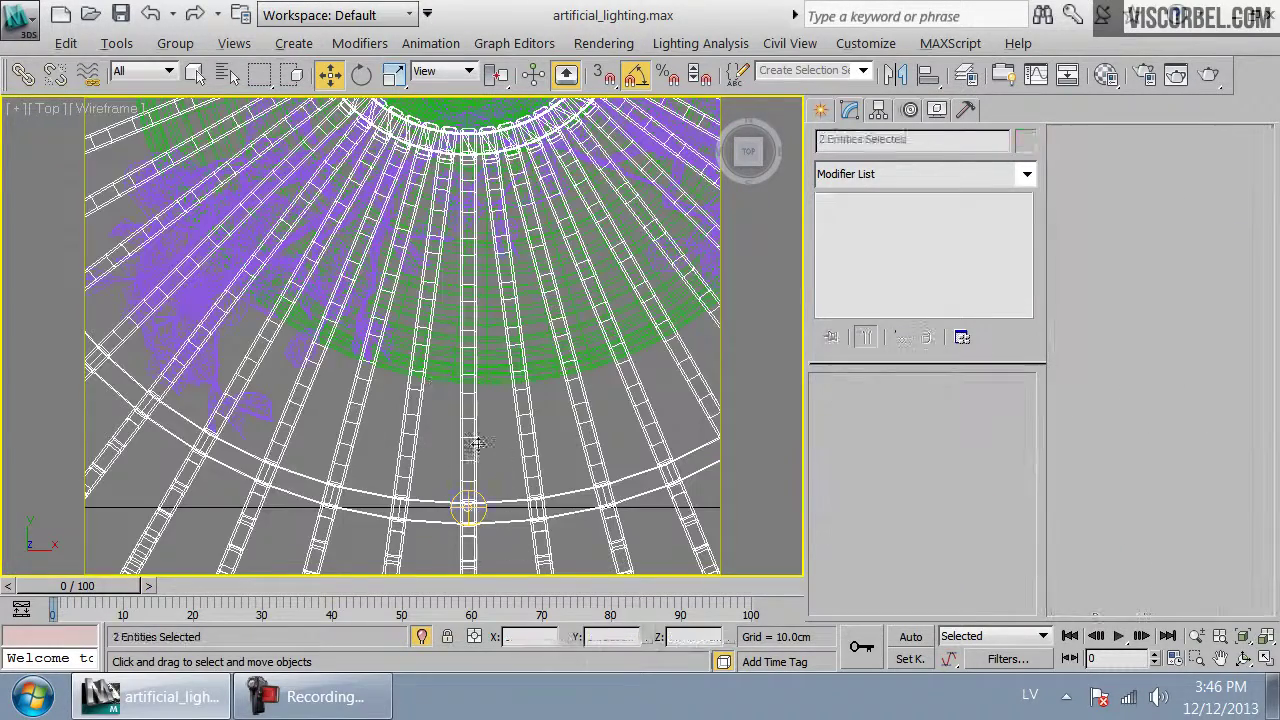
{"action": "left_click", "coordinate": [472, 398]}
{"action": "left_click", "coordinate": [457, 334]}
{"action": "left_click", "coordinate": [457, 334]}
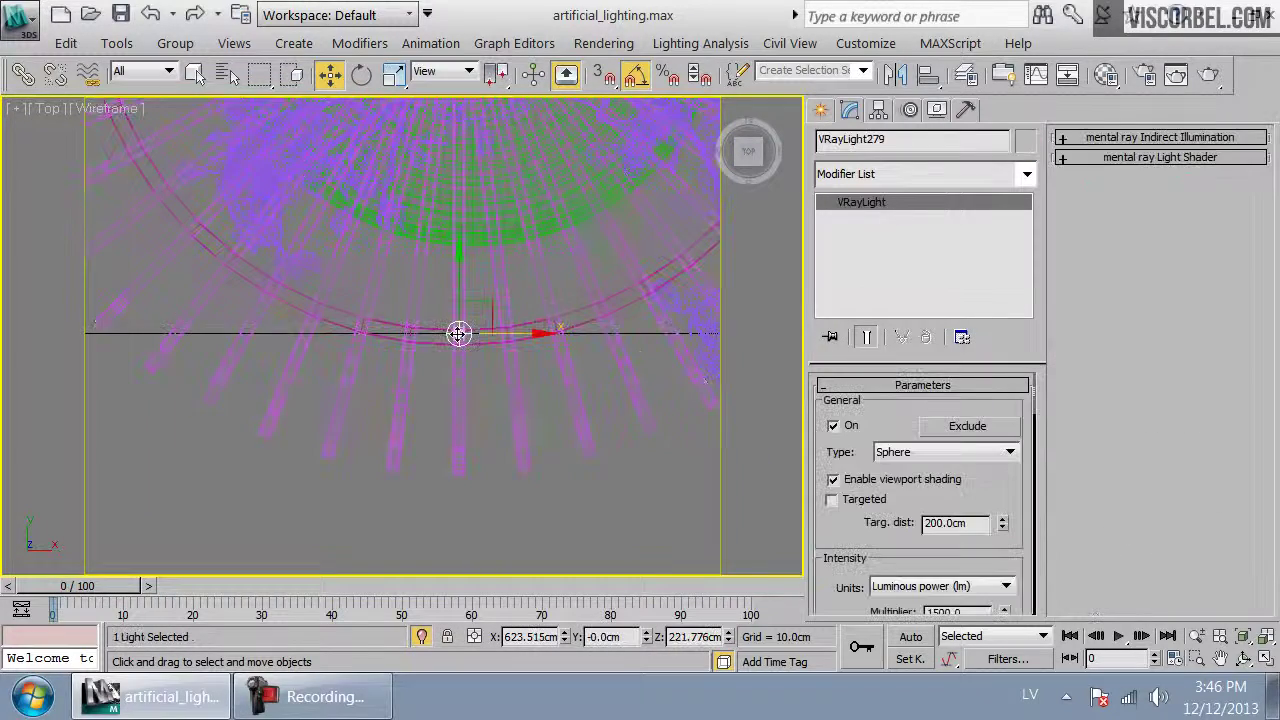
{"action": "scroll", "coordinate": [463, 263], "scroll_direction": "down", "scroll_amount": 3}
{"action": "left_click_drag", "start_coordinate": [428, 416], "coordinate": [432, 240]}
{"action": "scroll", "coordinate": [432, 262], "scroll_direction": "up", "scroll_amount": 5}
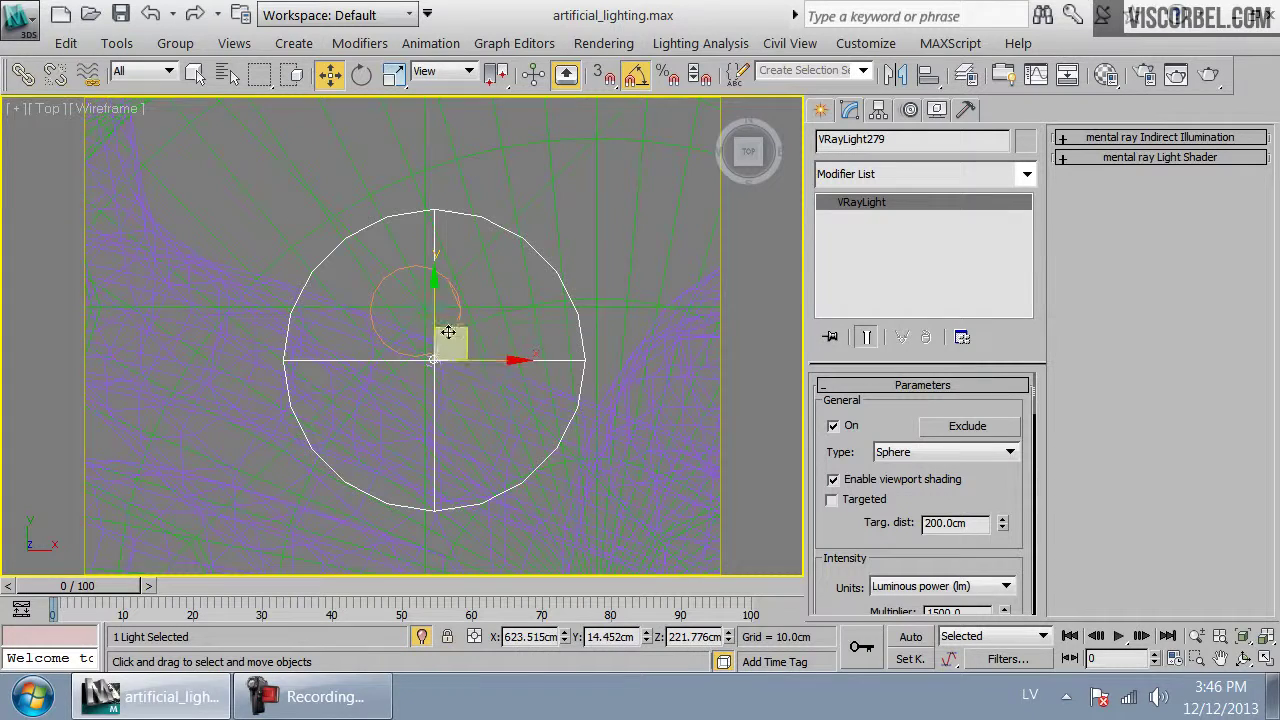
{"action": "scroll", "coordinate": [445, 282], "scroll_direction": "down", "scroll_amount": 5}
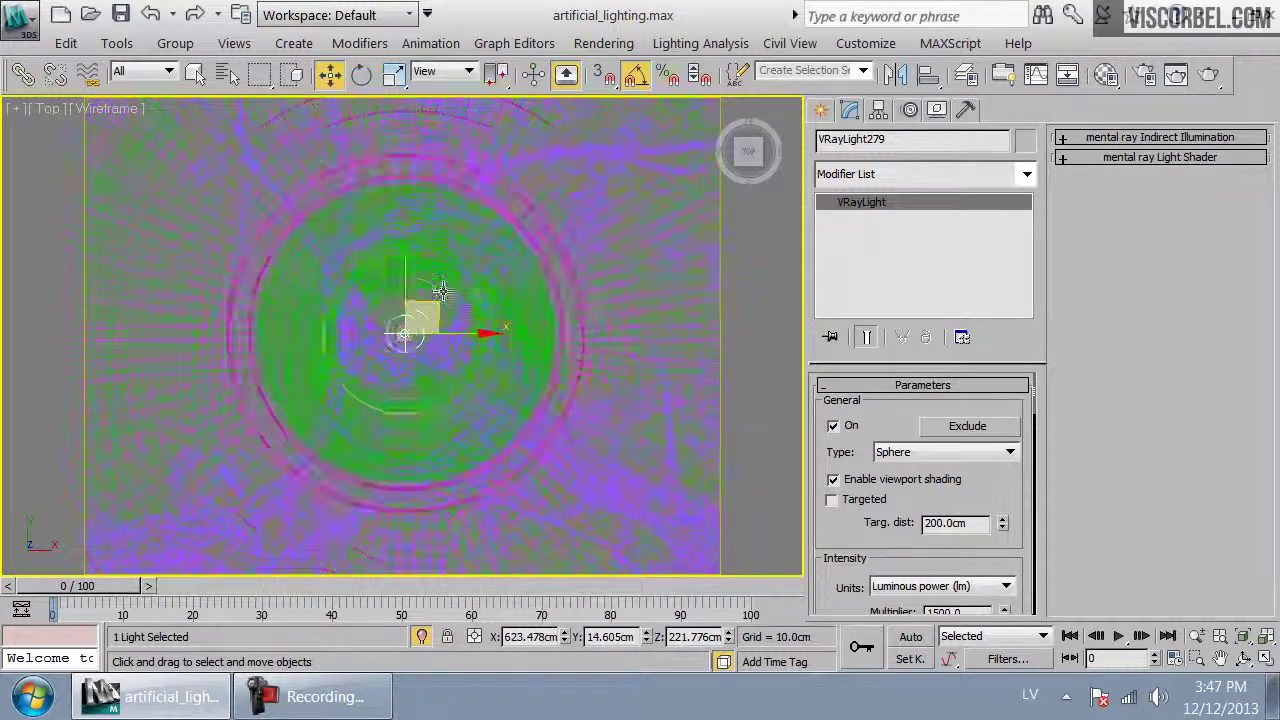
Look through the cam_shadows camera in shaded display and render the room with the slatted lamp
{"action": "key", "text": "c"}
{"action": "double_click", "coordinate": [538, 298]}
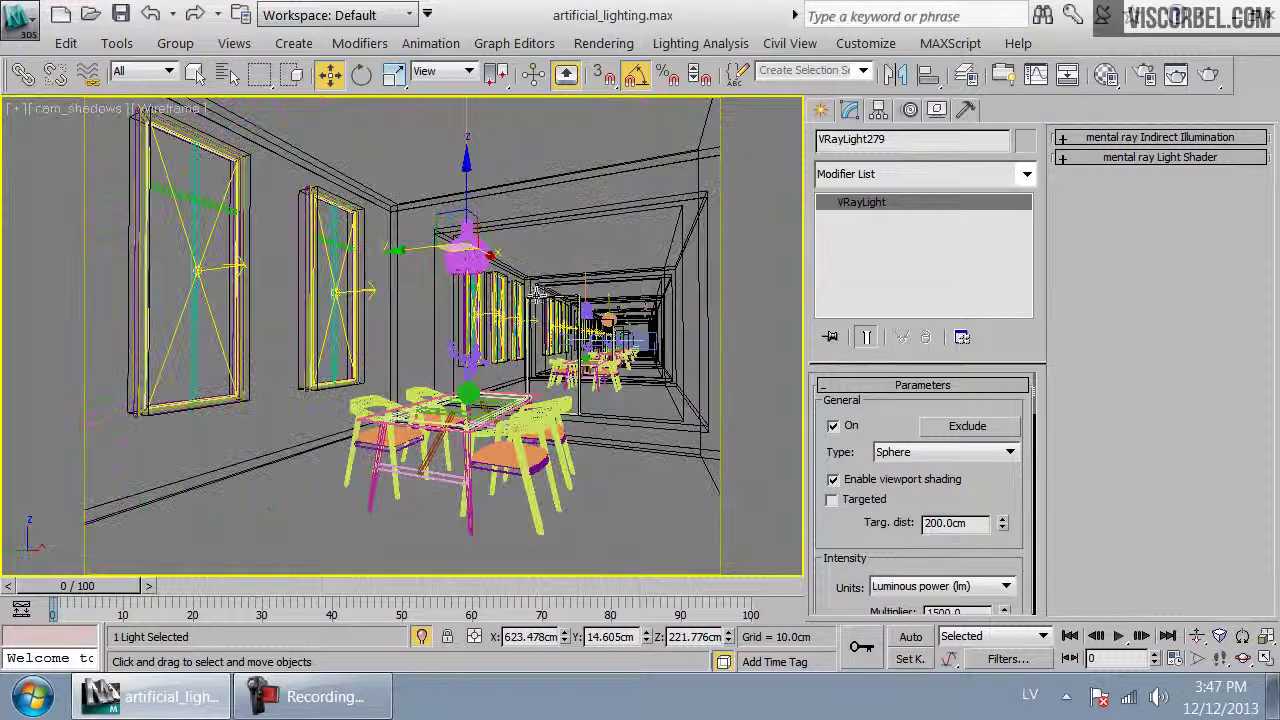
{"action": "key", "text": "F3"}
{"action": "left_click", "coordinate": [1208, 76]}
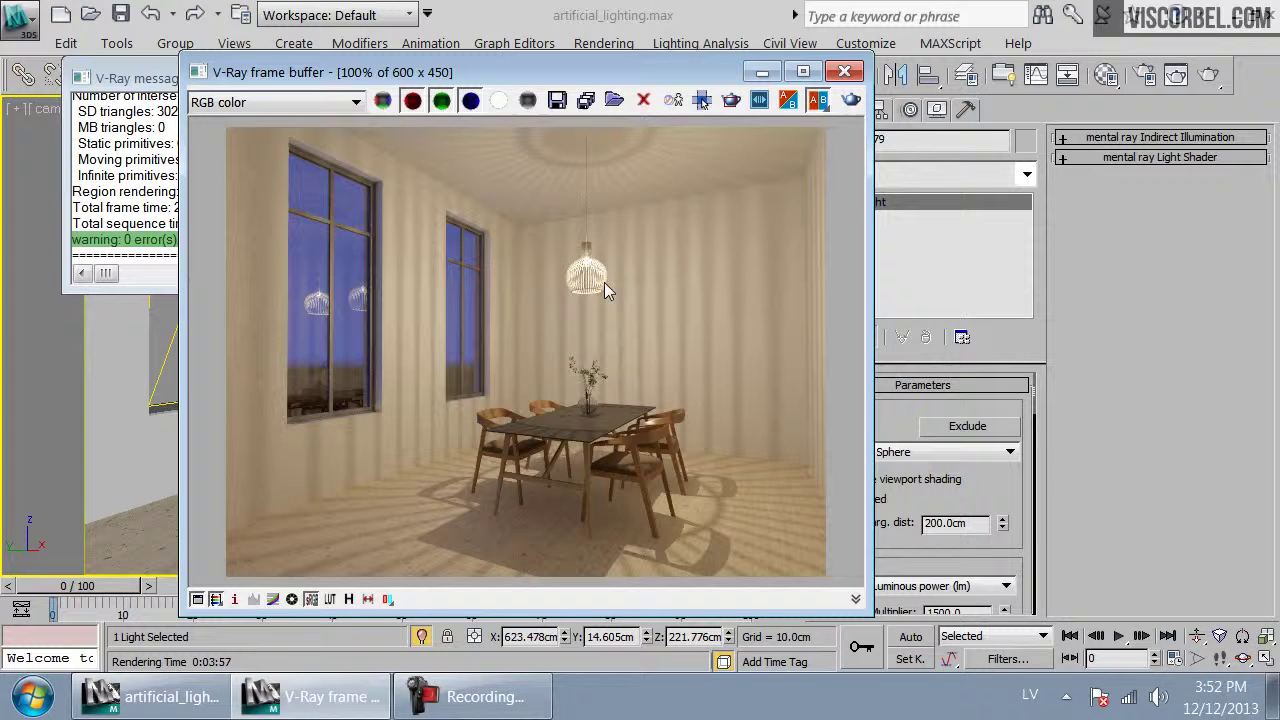
Examine the rendered slatted lamp up close with exposure correction on, and read the pixel colour values at the bulb
{"action": "scroll", "coordinate": [545, 358], "scroll_direction": "up", "scroll_amount": 3}
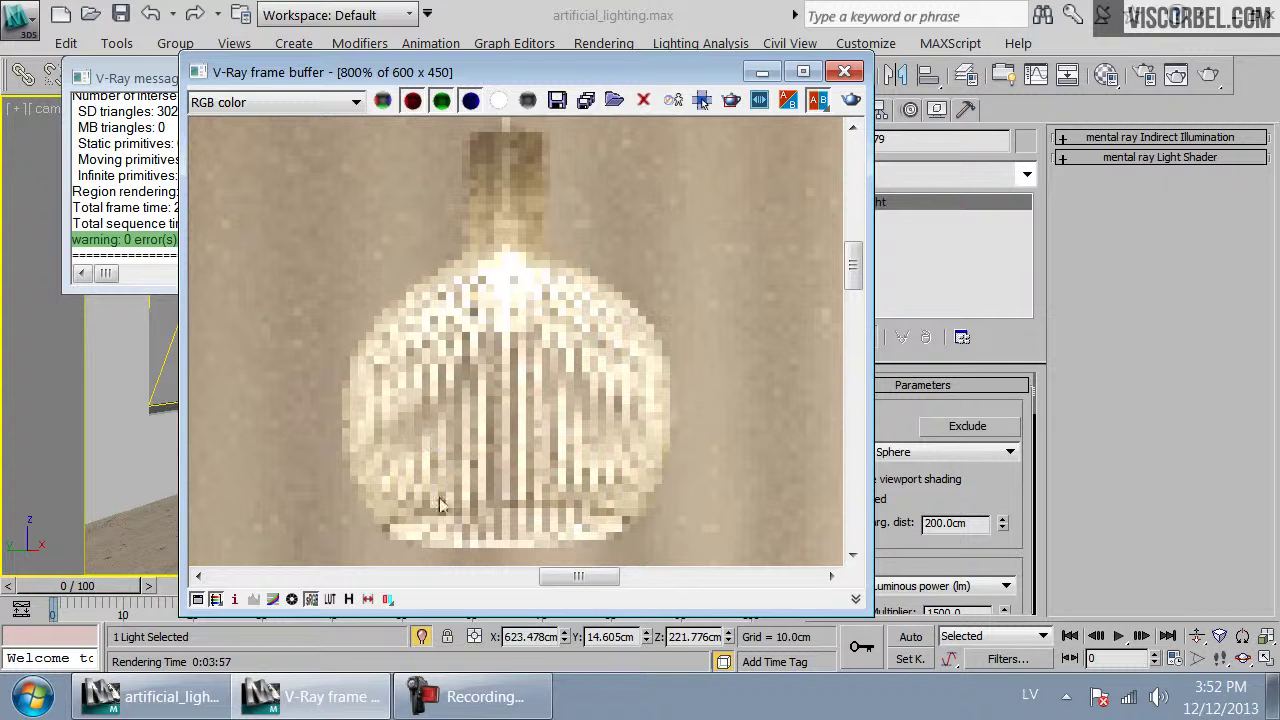
{"action": "left_click", "coordinate": [292, 600]}
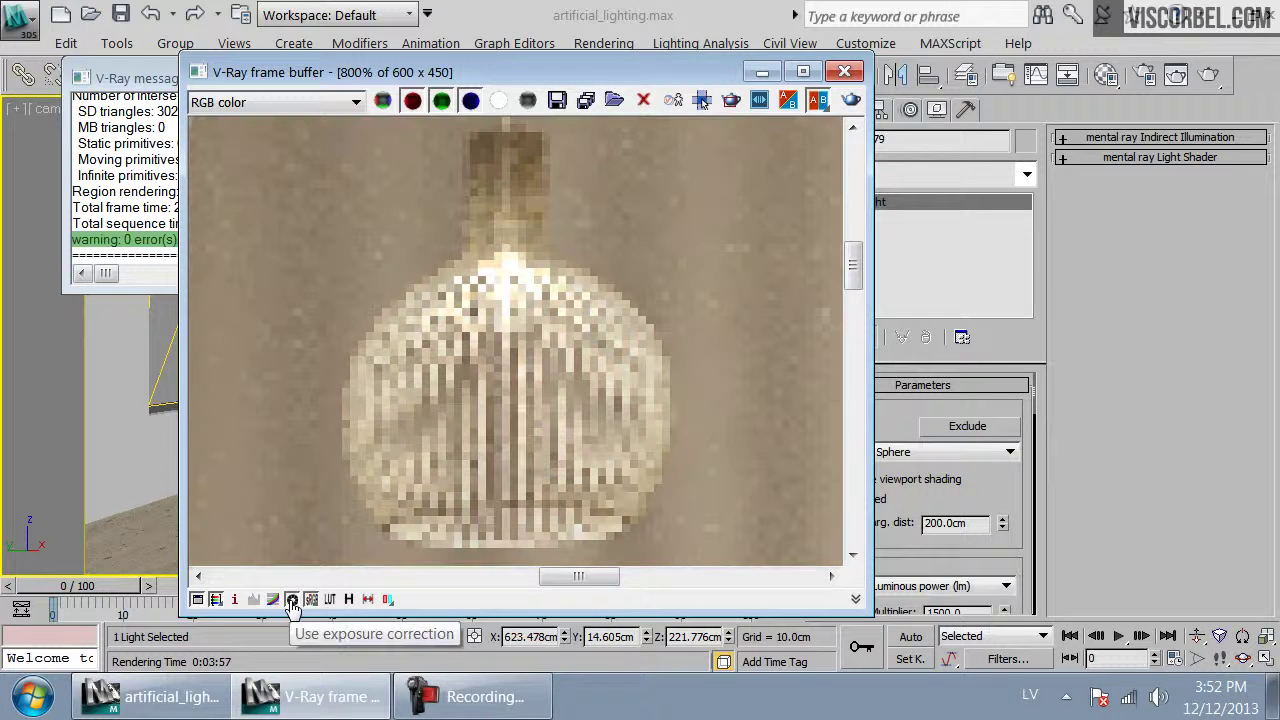
{"action": "right_click", "coordinate": [506, 296]}
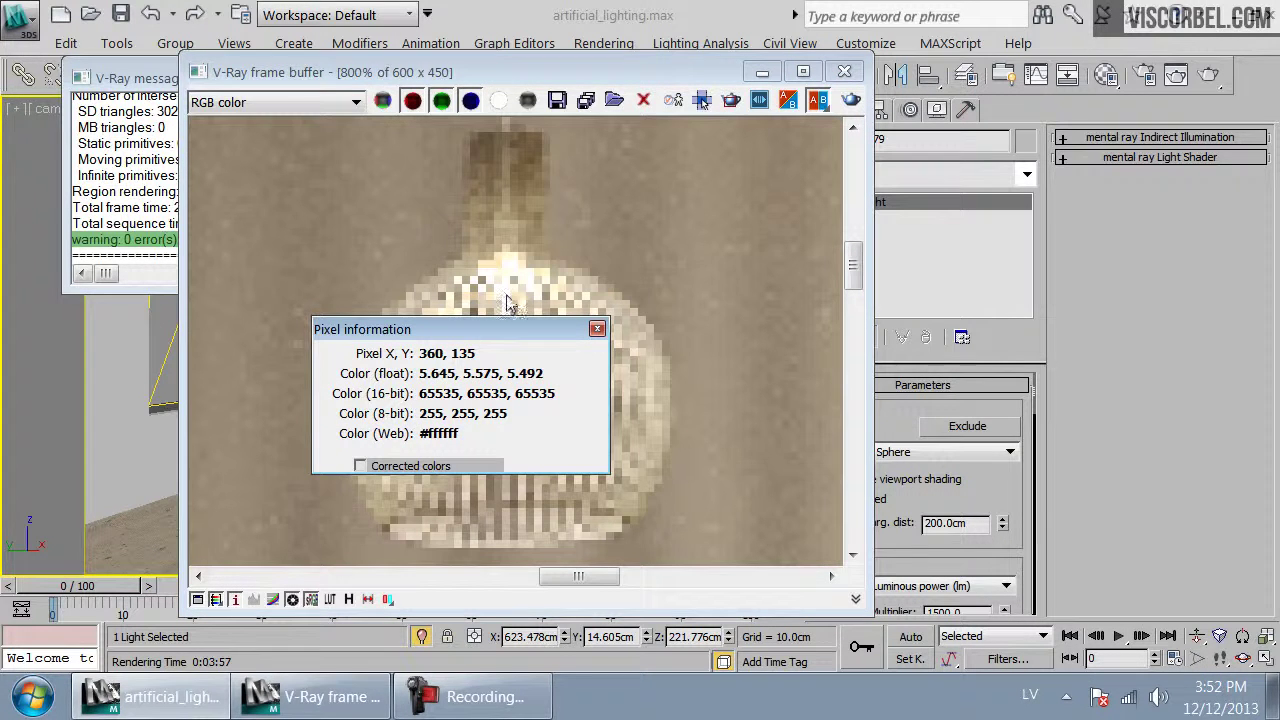
{"action": "scroll", "coordinate": [560, 310], "scroll_direction": "down", "scroll_amount": 4}
{"action": "scroll", "coordinate": [615, 318], "scroll_direction": "down", "scroll_amount": 2}
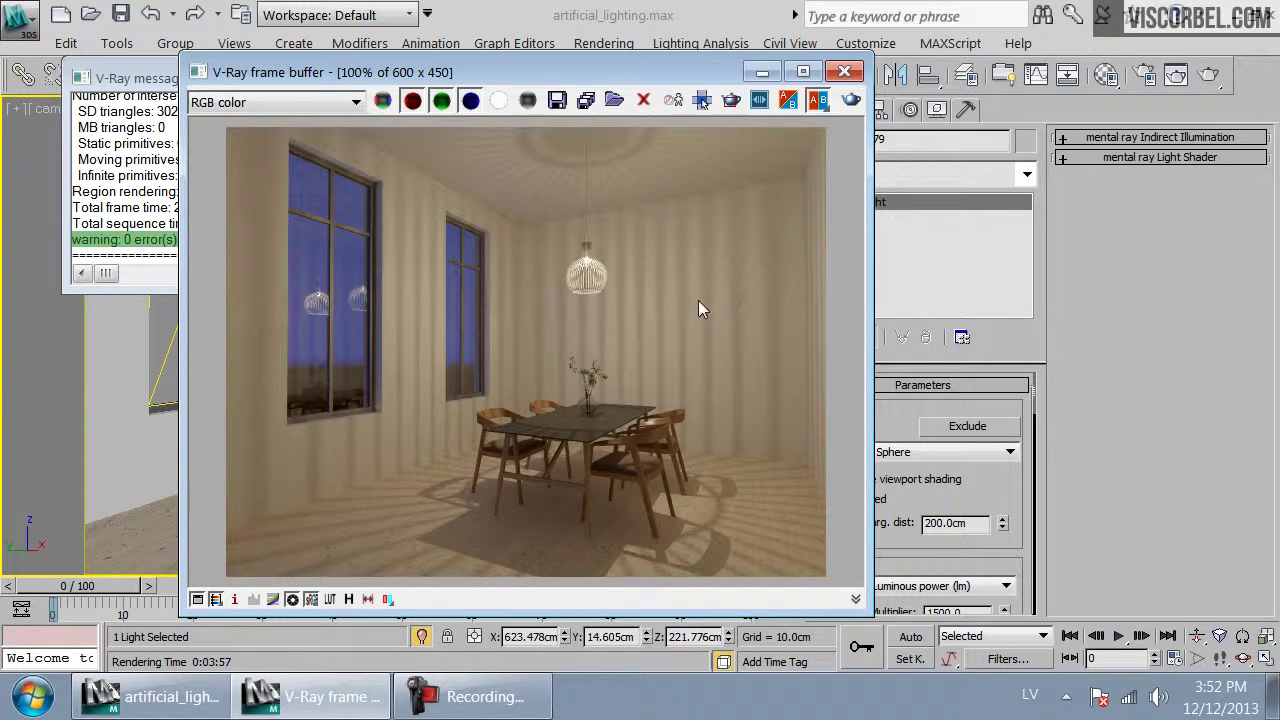
Examine the lamp's reflections in the rendered windows, turn exposure correction off, and close the render windows
{"action": "scroll", "coordinate": [286, 305], "scroll_direction": "up", "scroll_amount": 5}
{"action": "middle_click_drag", "start_coordinate": [659, 248], "coordinate": [577, 263]}
{"action": "scroll", "coordinate": [535, 335], "scroll_direction": "down", "scroll_amount": 2}
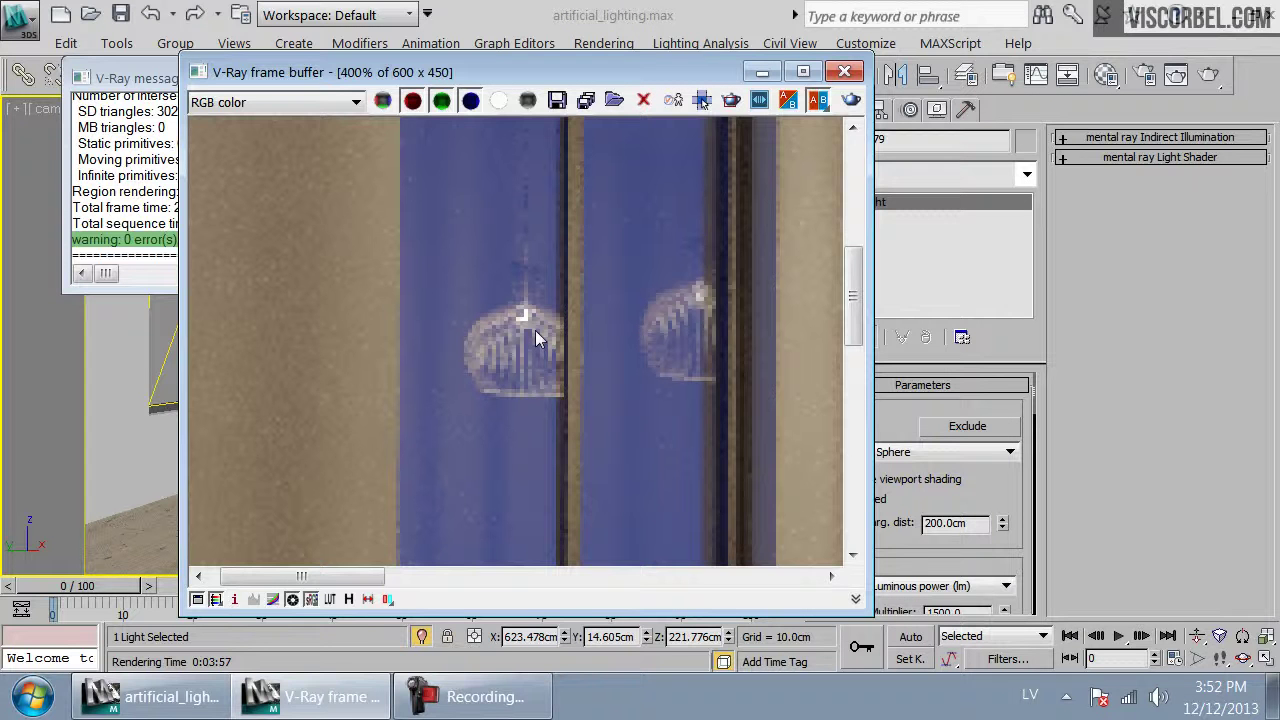
{"action": "scroll", "coordinate": [544, 349], "scroll_direction": "down", "scroll_amount": 2}
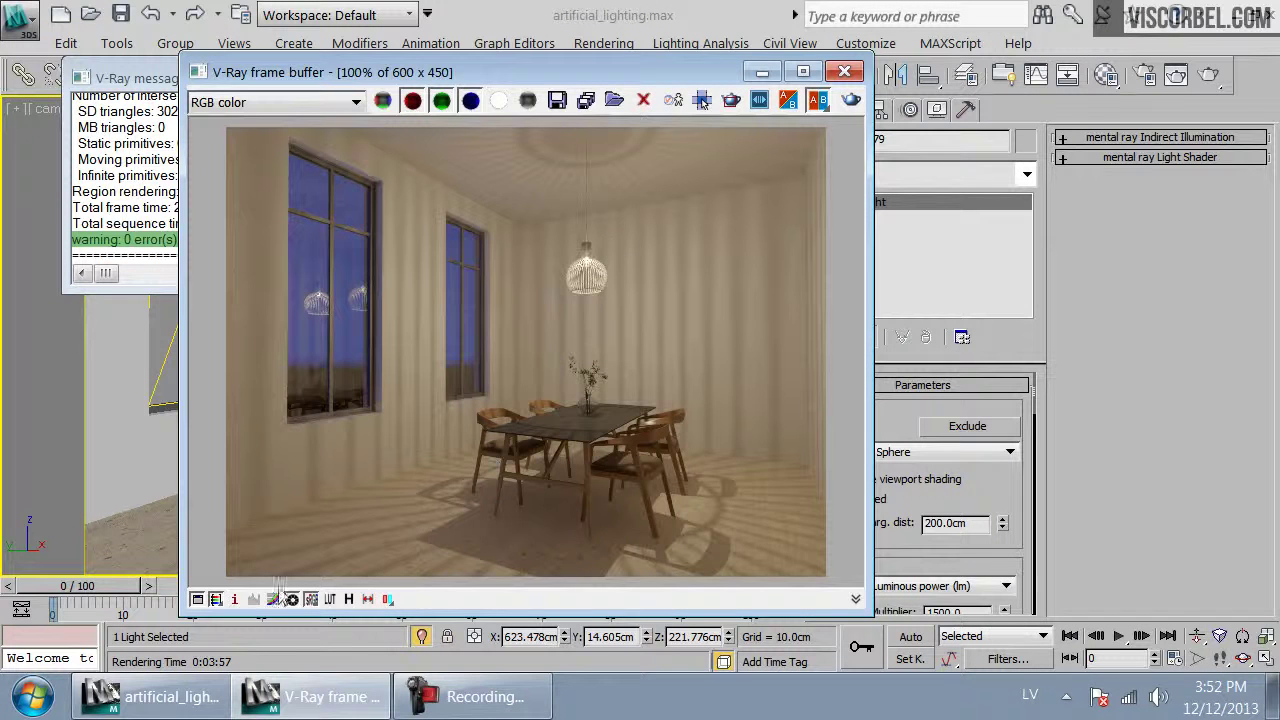
{"action": "left_click", "coordinate": [292, 598]}
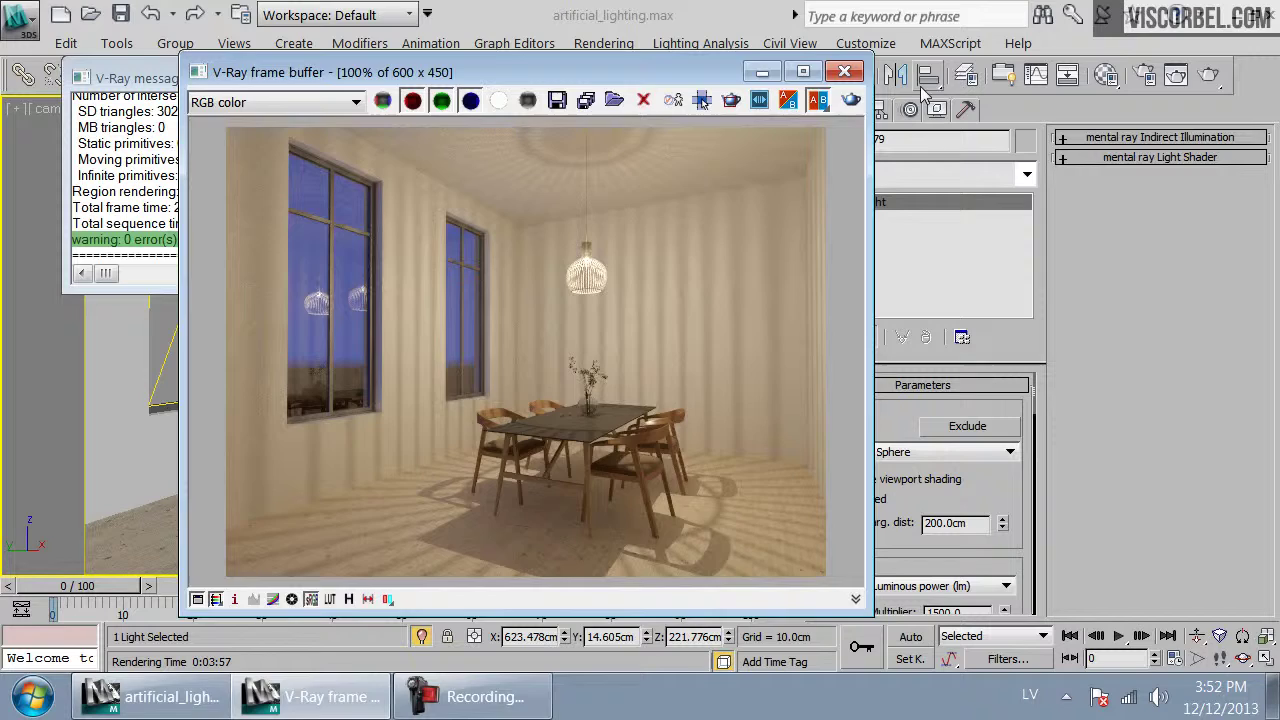
{"action": "left_click", "coordinate": [844, 71]}
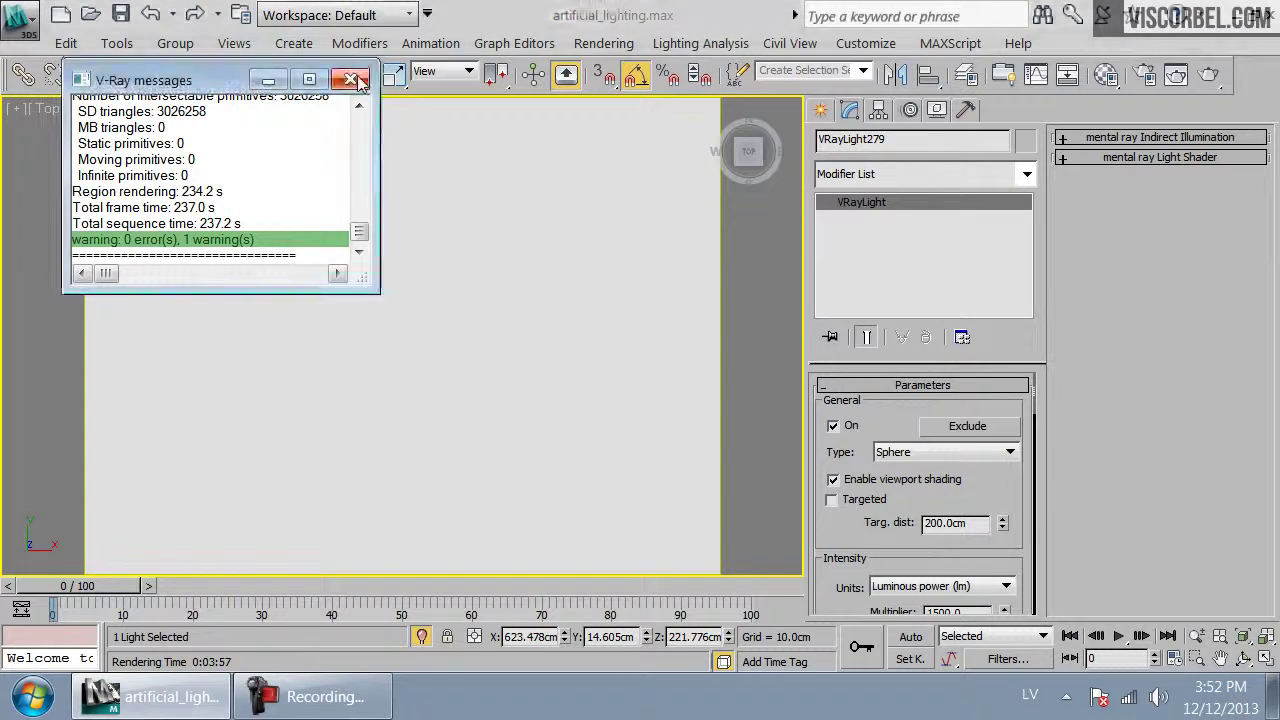
{"action": "left_click", "coordinate": [350, 77]}
Find the hedgehog lamp's room in the Top view, select its camera, and look through cam_hedgehog in shaded display
{"action": "scroll", "coordinate": [521, 398], "scroll_direction": "down", "scroll_amount": 10}
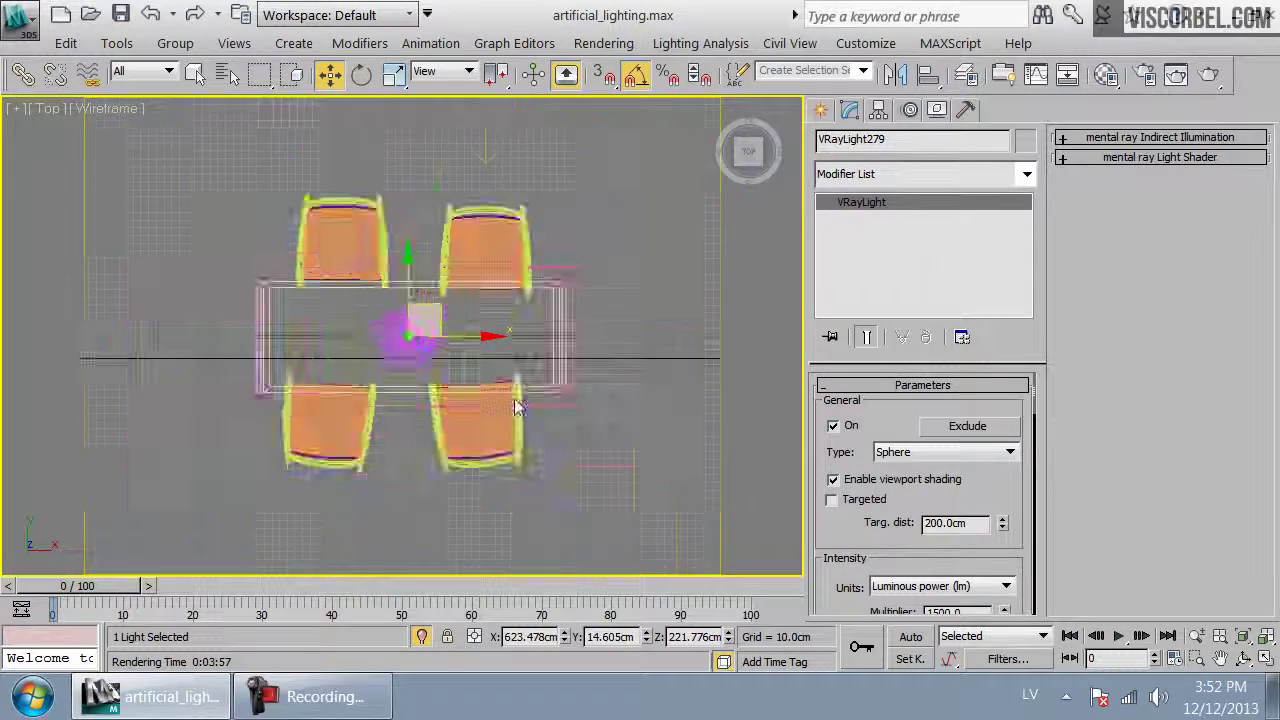
{"action": "middle_click_drag", "start_coordinate": [434, 334], "coordinate": [515, 334]}
{"action": "scroll", "coordinate": [515, 334], "scroll_direction": "up", "scroll_amount": 2}
{"action": "middle_click_drag", "start_coordinate": [200, 334], "coordinate": [637, 334]}
{"action": "middle_click_drag", "start_coordinate": [240, 332], "coordinate": [651, 344]}
{"action": "scroll", "coordinate": [453, 357], "scroll_direction": "up", "scroll_amount": 5}
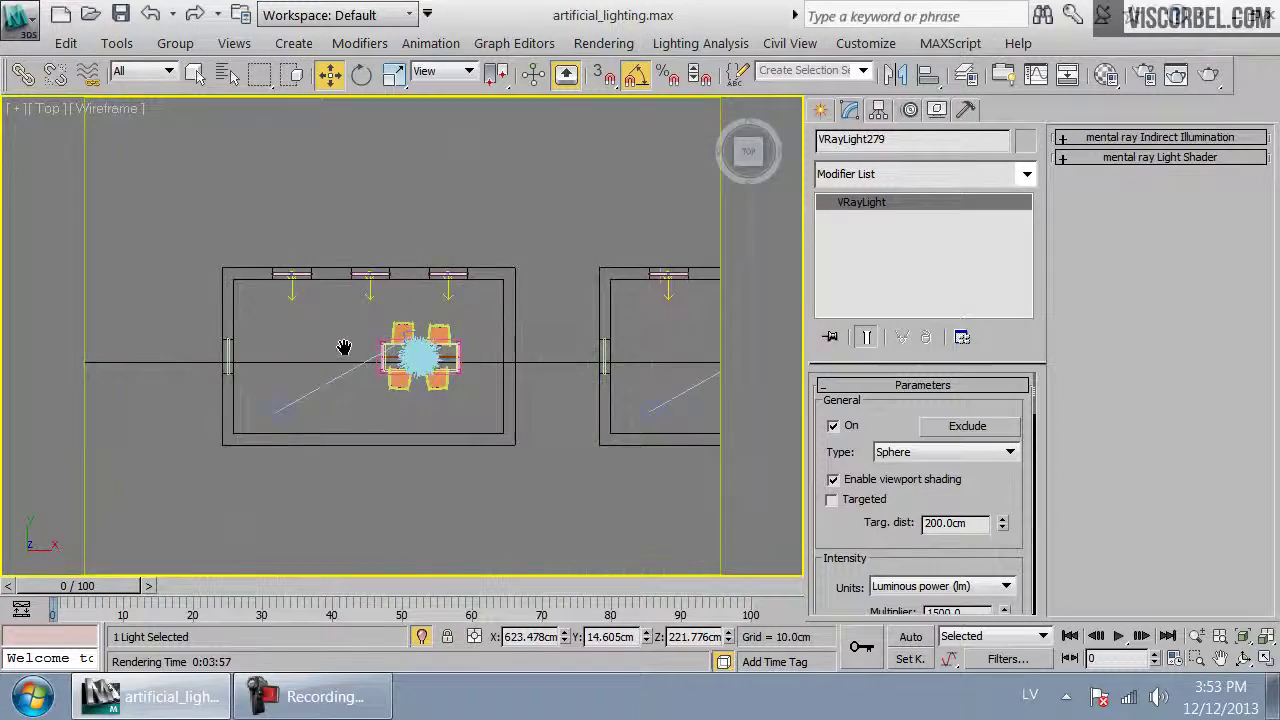
{"action": "scroll", "coordinate": [343, 414], "scroll_direction": "down", "scroll_amount": 5}
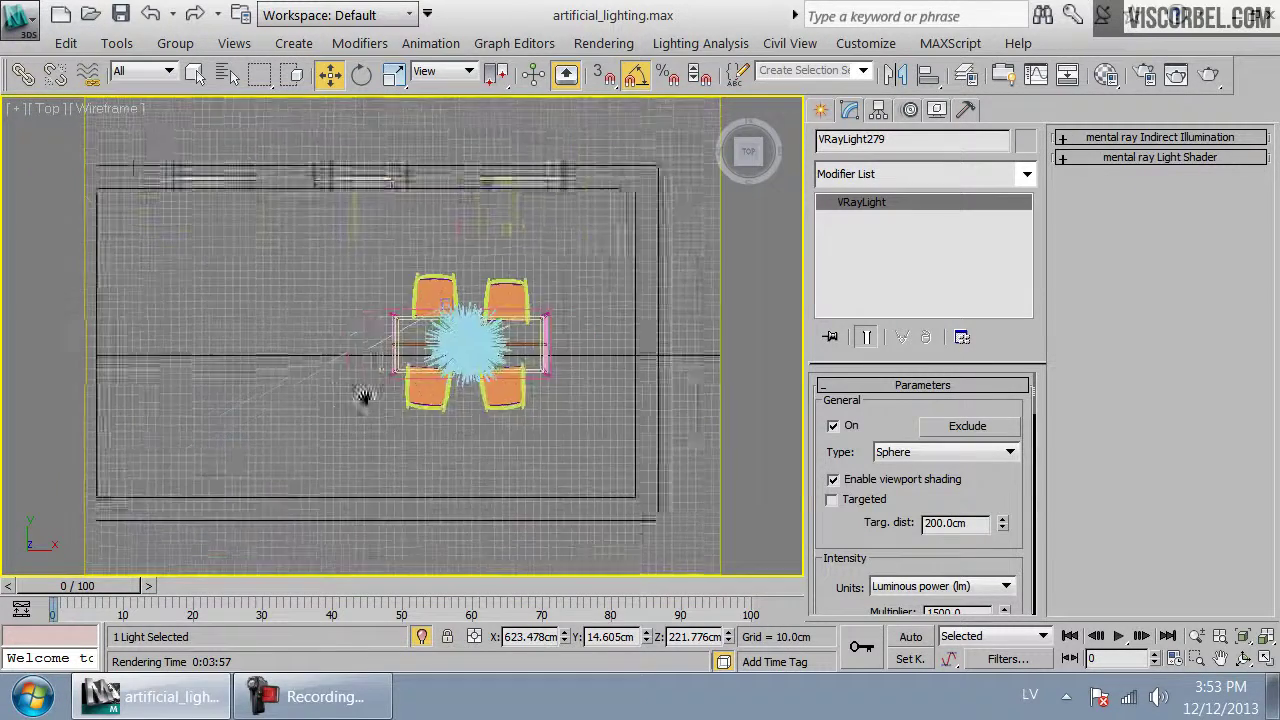
{"action": "left_click", "coordinate": [240, 405]}
{"action": "key", "text": "c"}
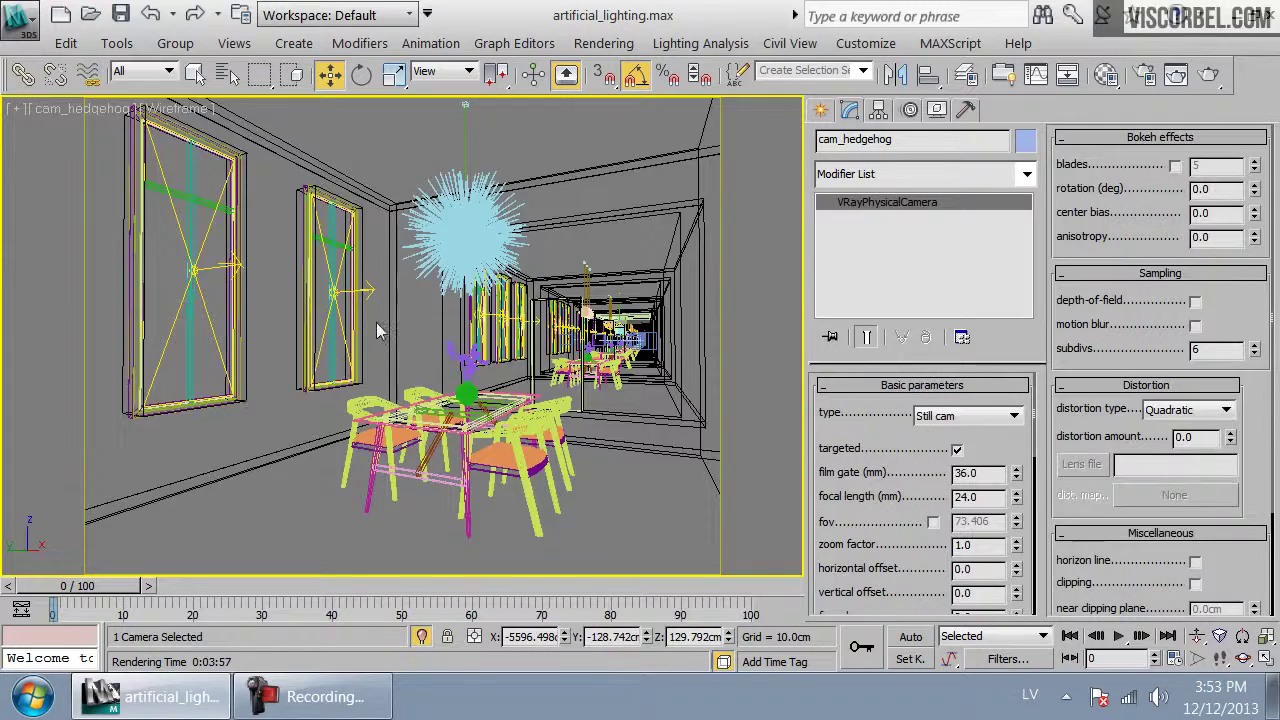
{"action": "key", "text": "F3"}
Select the hedgehog lamp and examine its spikes and their white tips up close in the Perspective view
{"action": "left_click", "coordinate": [462, 276]}
{"action": "key", "text": "p"}
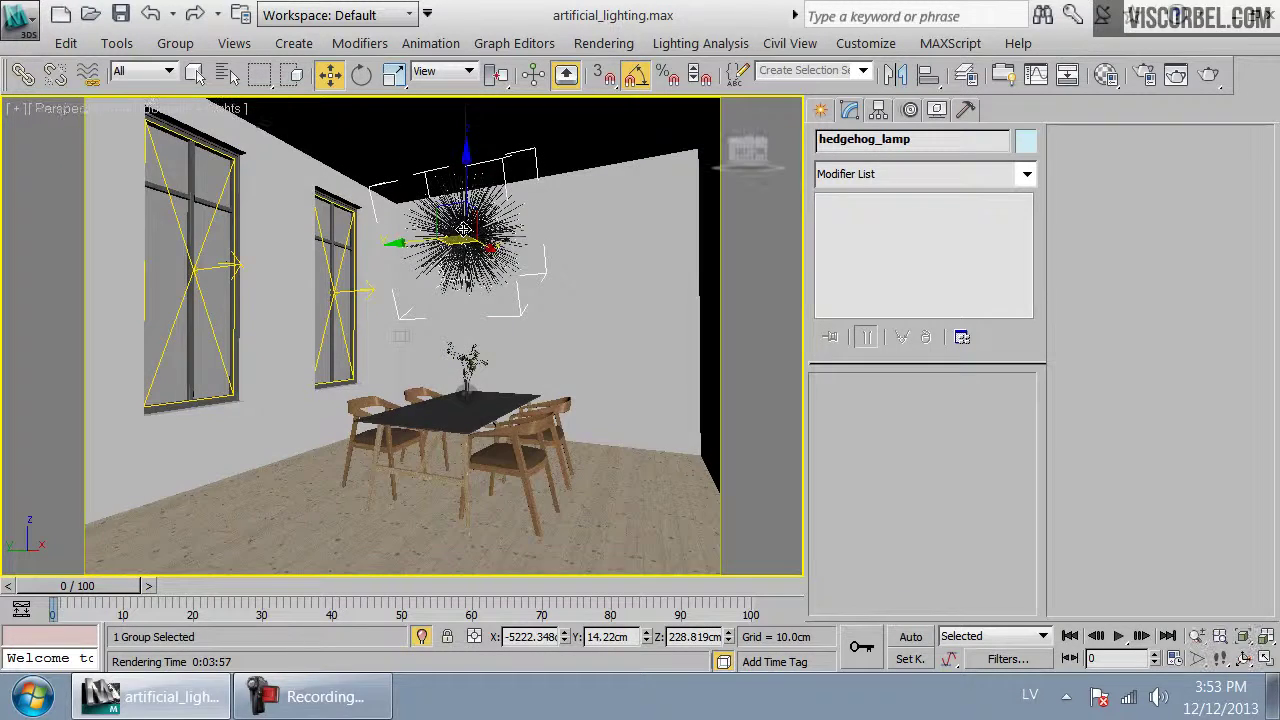
{"action": "key", "text": "z"}
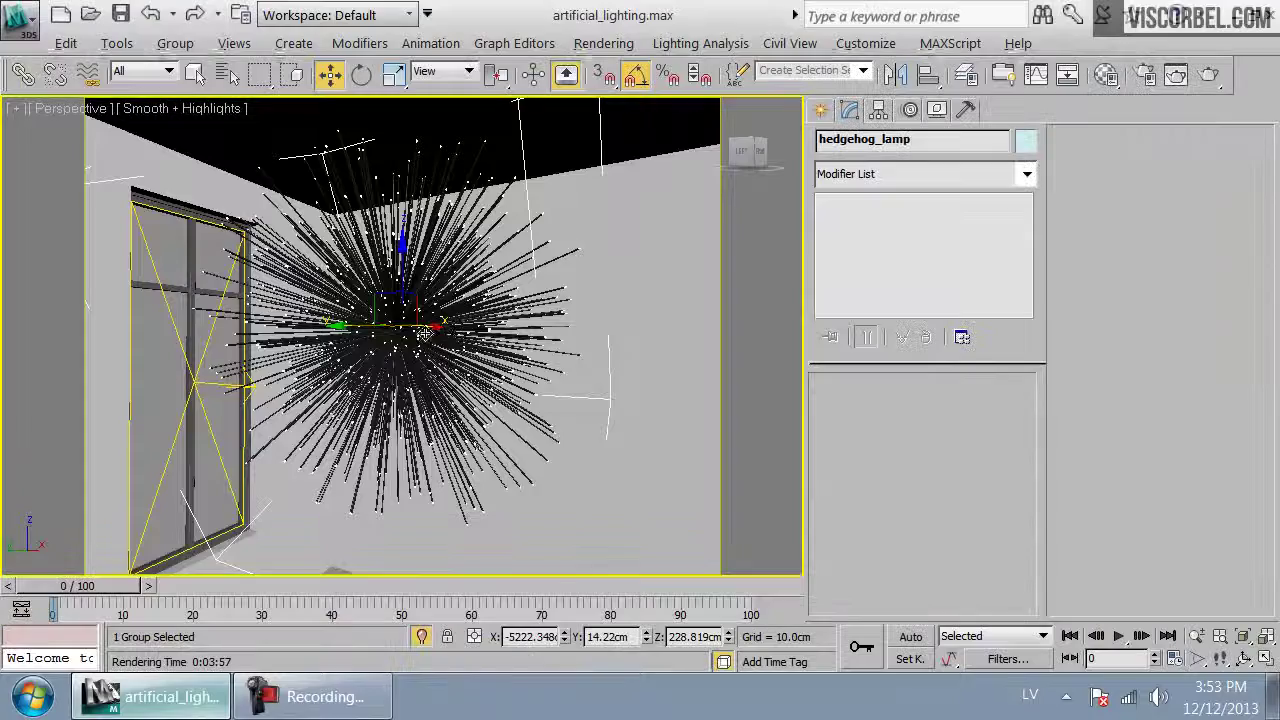
{"action": "middle_click_drag", "start_coordinate": [453, 336], "coordinate": [449, 436], "text": "alt"}
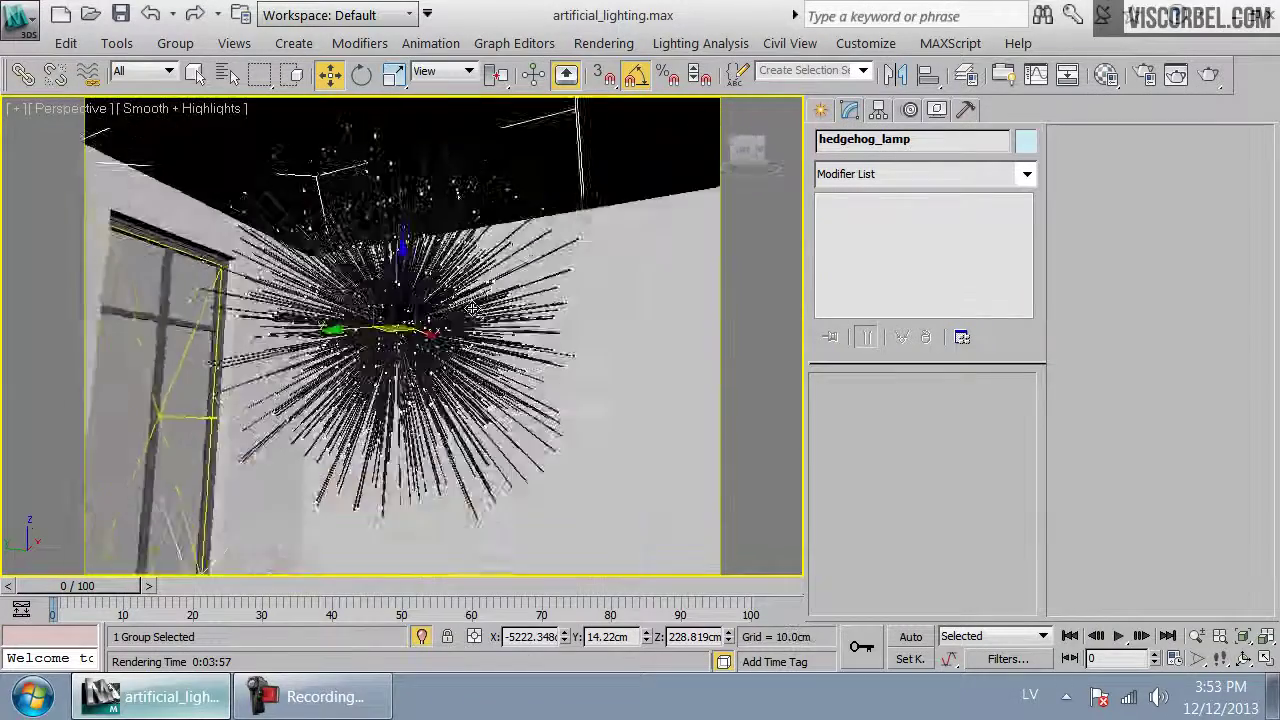
{"action": "middle_click_drag", "start_coordinate": [457, 352], "coordinate": [504, 312], "text": "alt"}
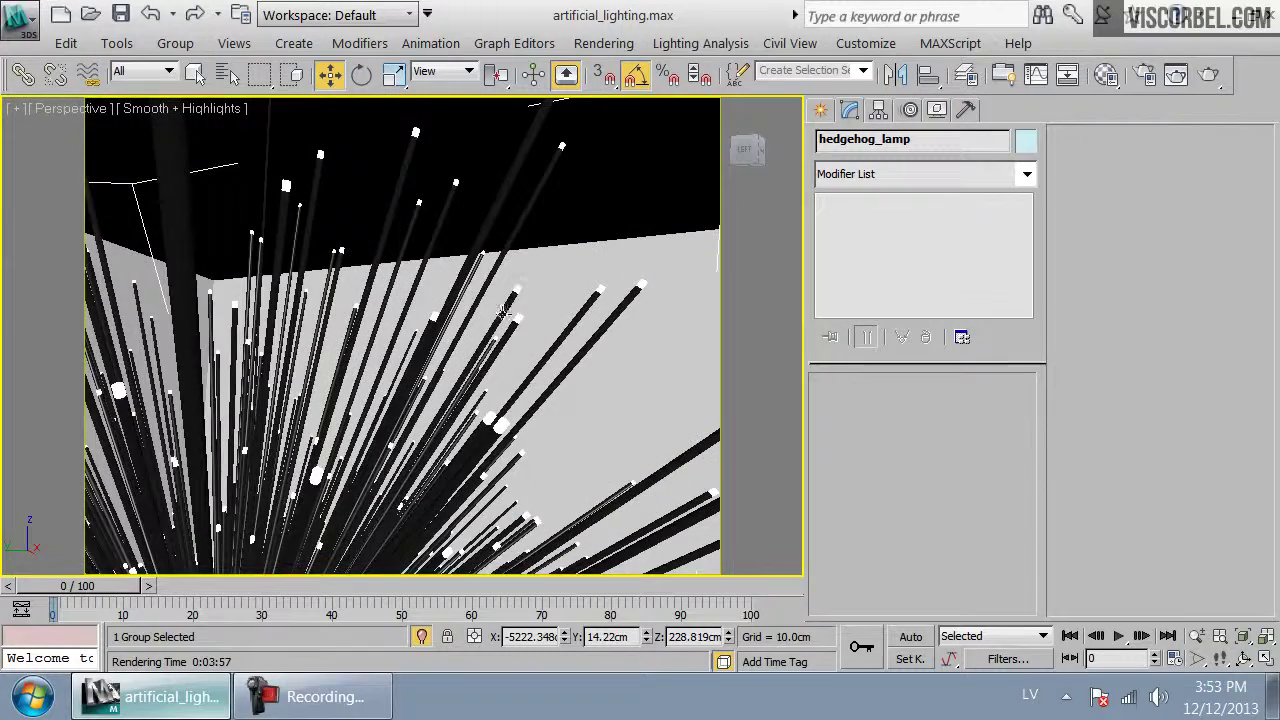
{"action": "middle_click_drag", "start_coordinate": [421, 428], "coordinate": [500, 360], "text": "alt"}
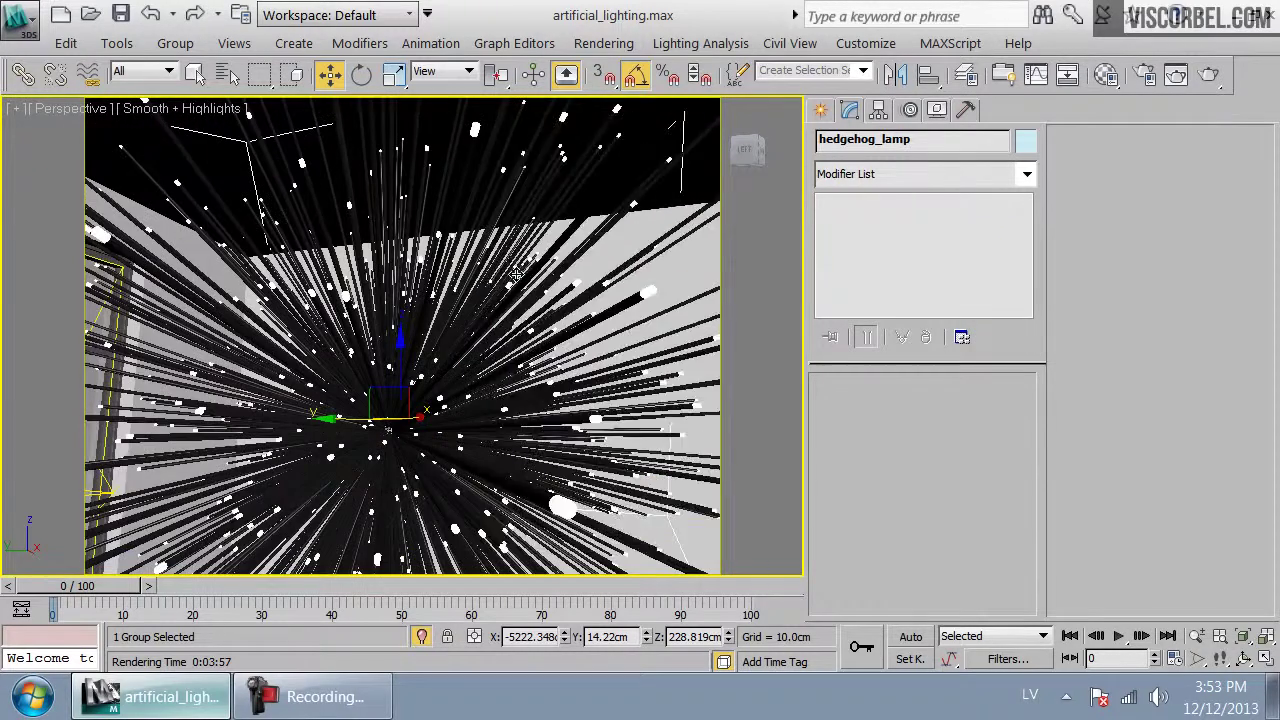
{"action": "key", "text": "c"}
{"action": "double_click", "coordinate": [540, 180]}
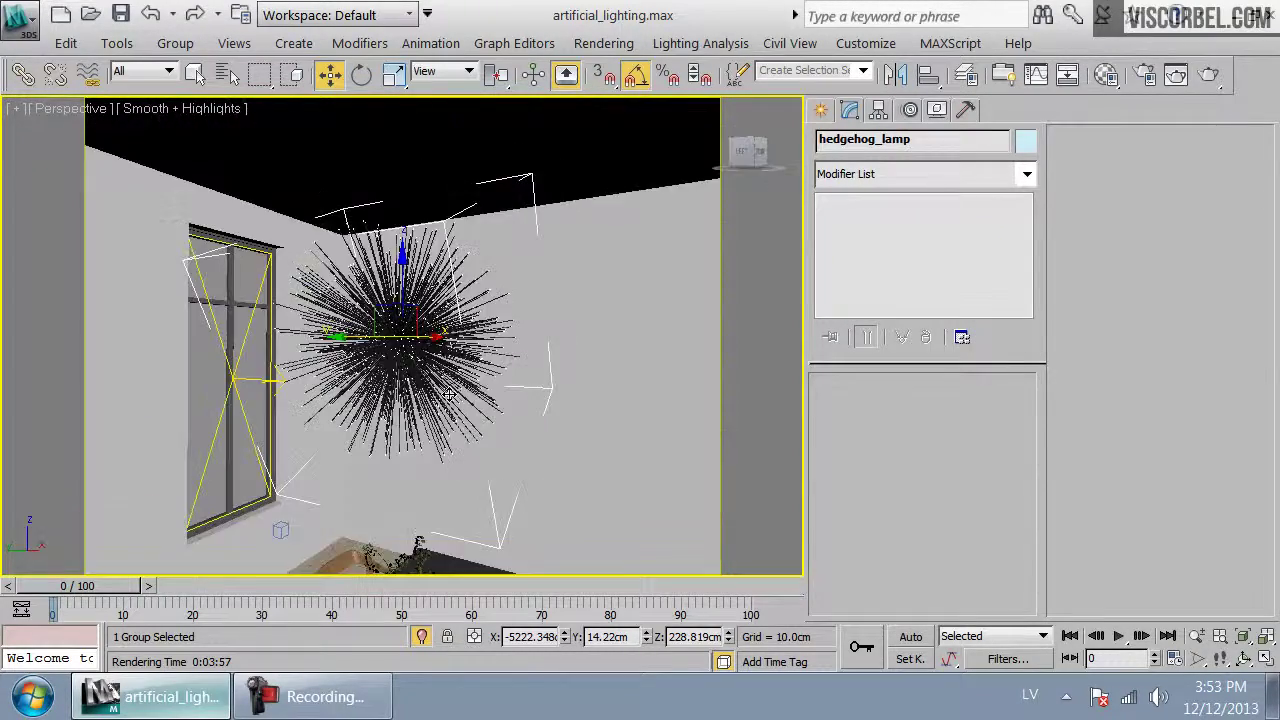
{"action": "middle_click_drag", "start_coordinate": [436, 419], "coordinate": [430, 350], "text": "alt"}
{"action": "scroll", "coordinate": [430, 376], "scroll_direction": "up", "scroll_amount": 4}
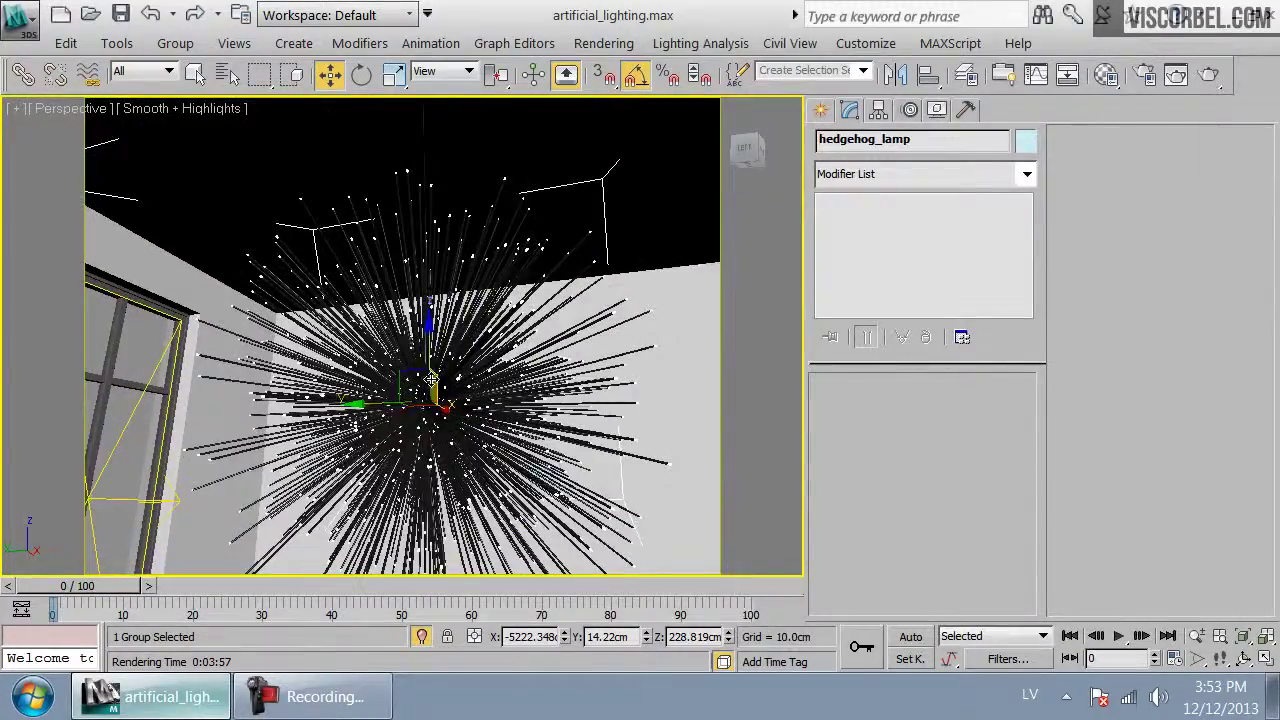
Sample the hedgehog lamp's material and check the self-illumination colour, multiplier and GI setting of its glowing tips
{"action": "left_click", "coordinate": [1105, 74]}
{"action": "left_click", "coordinate": [785, 419]}
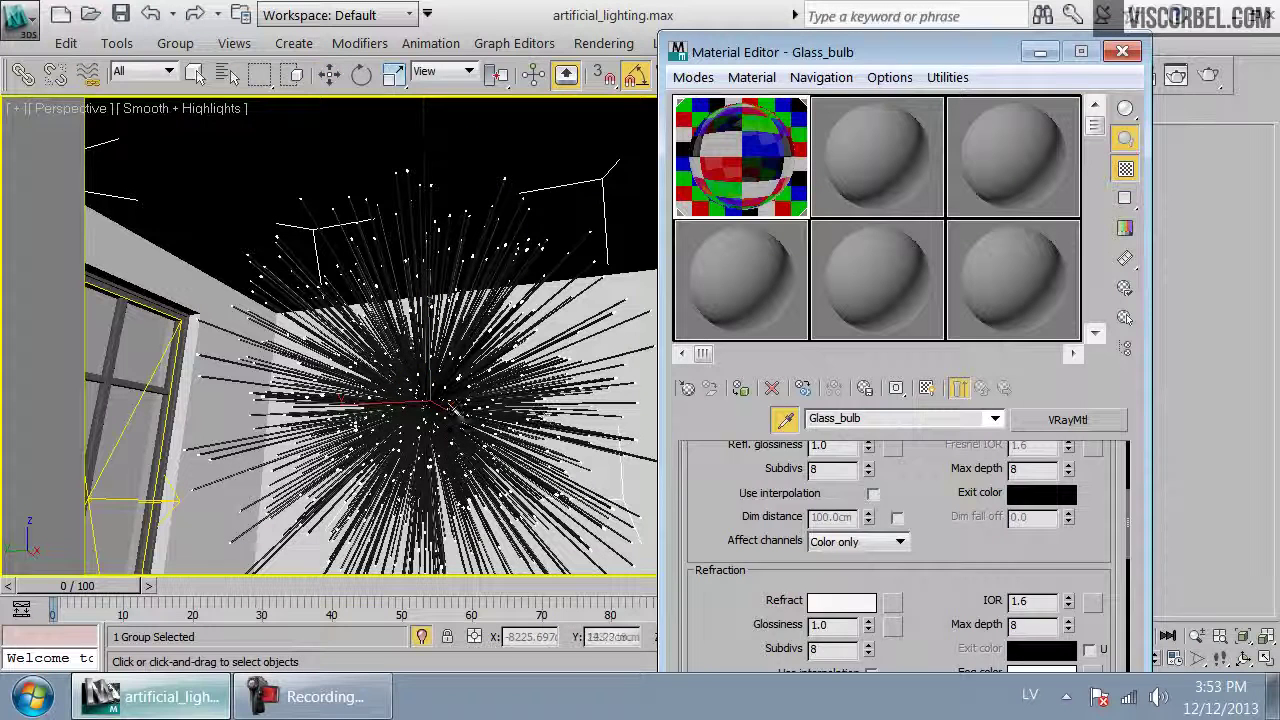
{"action": "left_click", "coordinate": [418, 410]}
{"action": "left_click", "coordinate": [905, 609]}
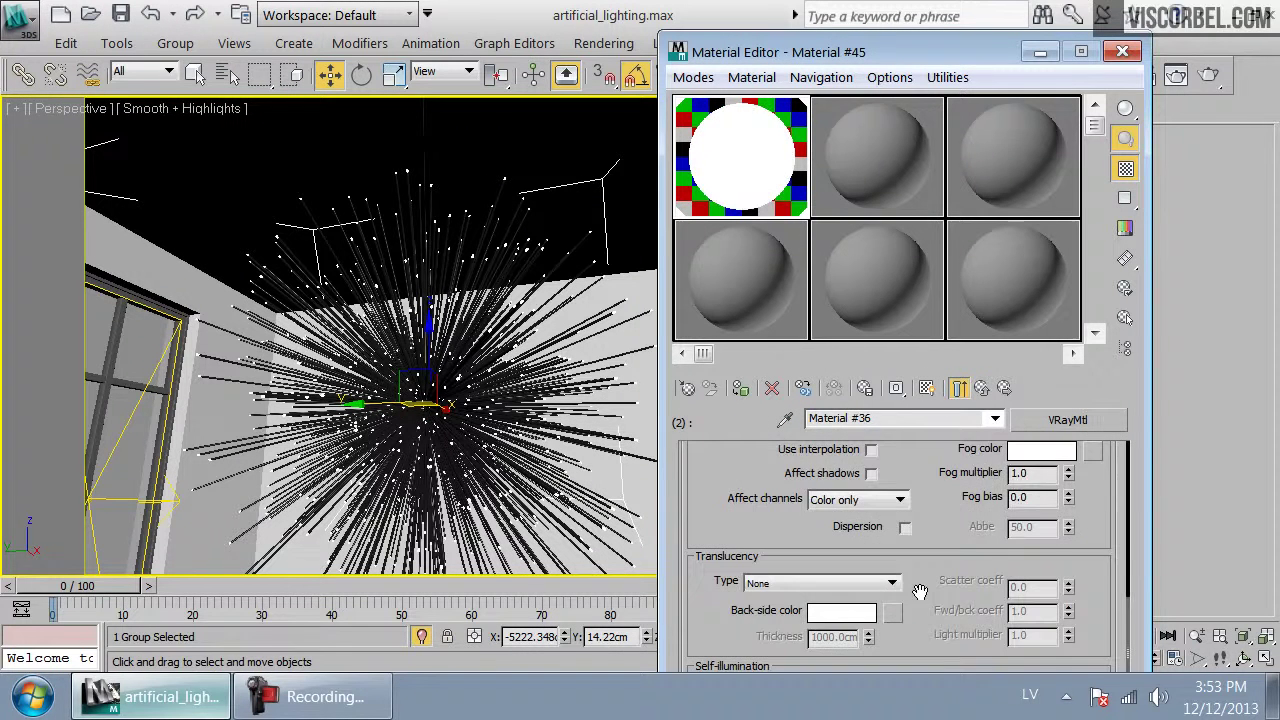
{"action": "scroll", "coordinate": [812, 595], "scroll_direction": "down", "scroll_amount": 5}
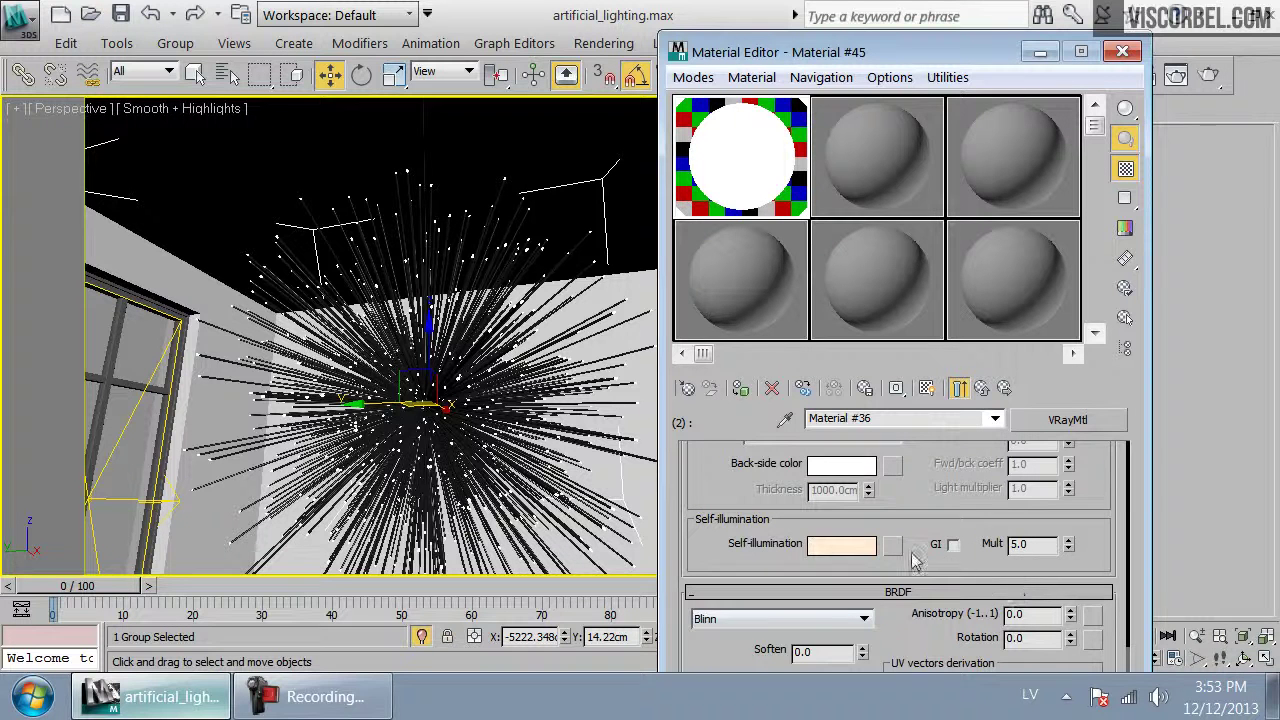
{"action": "scroll", "coordinate": [754, 497], "scroll_direction": "up", "scroll_amount": 9}
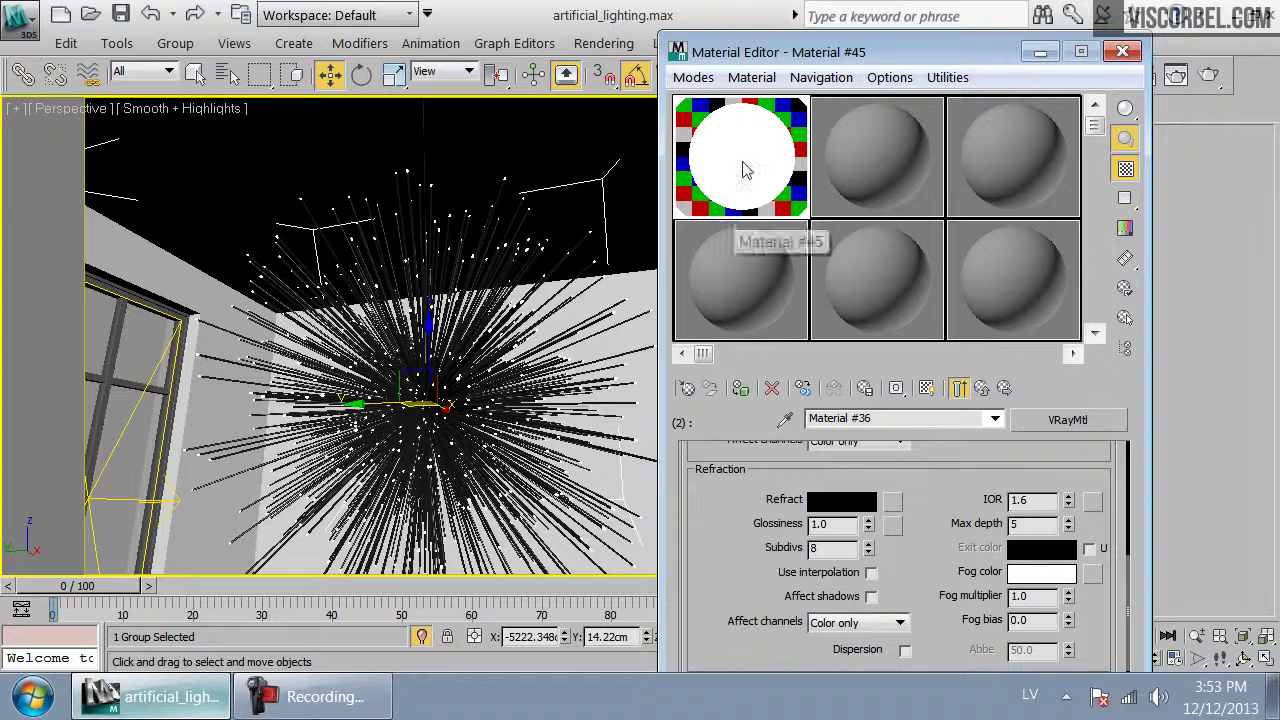
{"action": "double_click", "coordinate": [722, 170]}
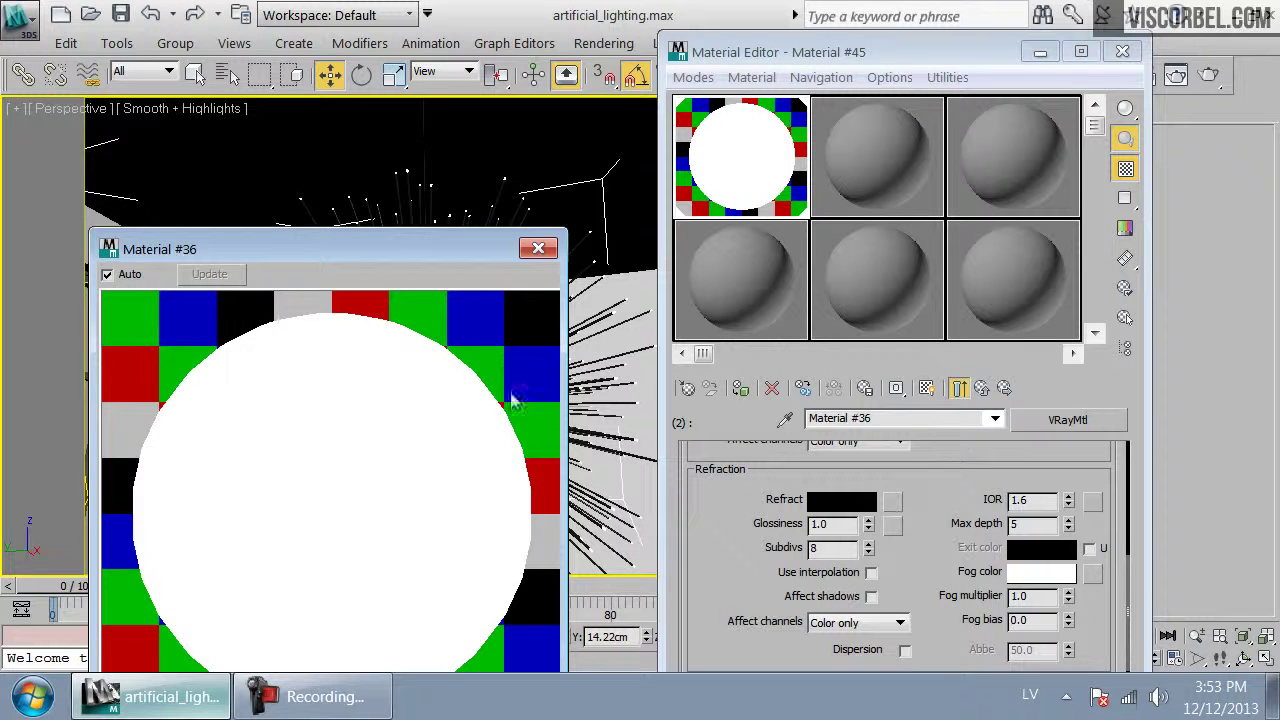
{"action": "left_click", "coordinate": [538, 247]}
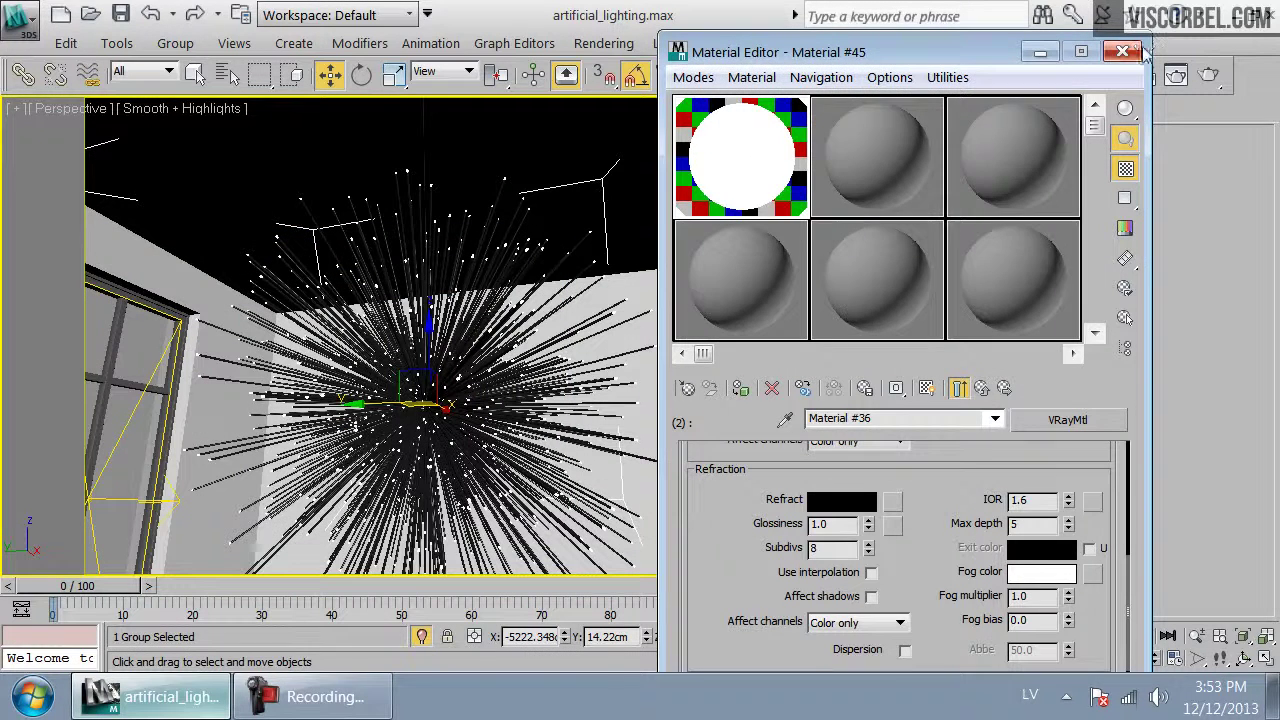
{"action": "left_click", "coordinate": [1122, 51]}
In the Front view, create a sphere VRayLight centred on the hedgehog lamp with a radius of about 46.5 cm
{"action": "middle_click_drag", "start_coordinate": [360, 347], "coordinate": [440, 270], "text": "alt"}
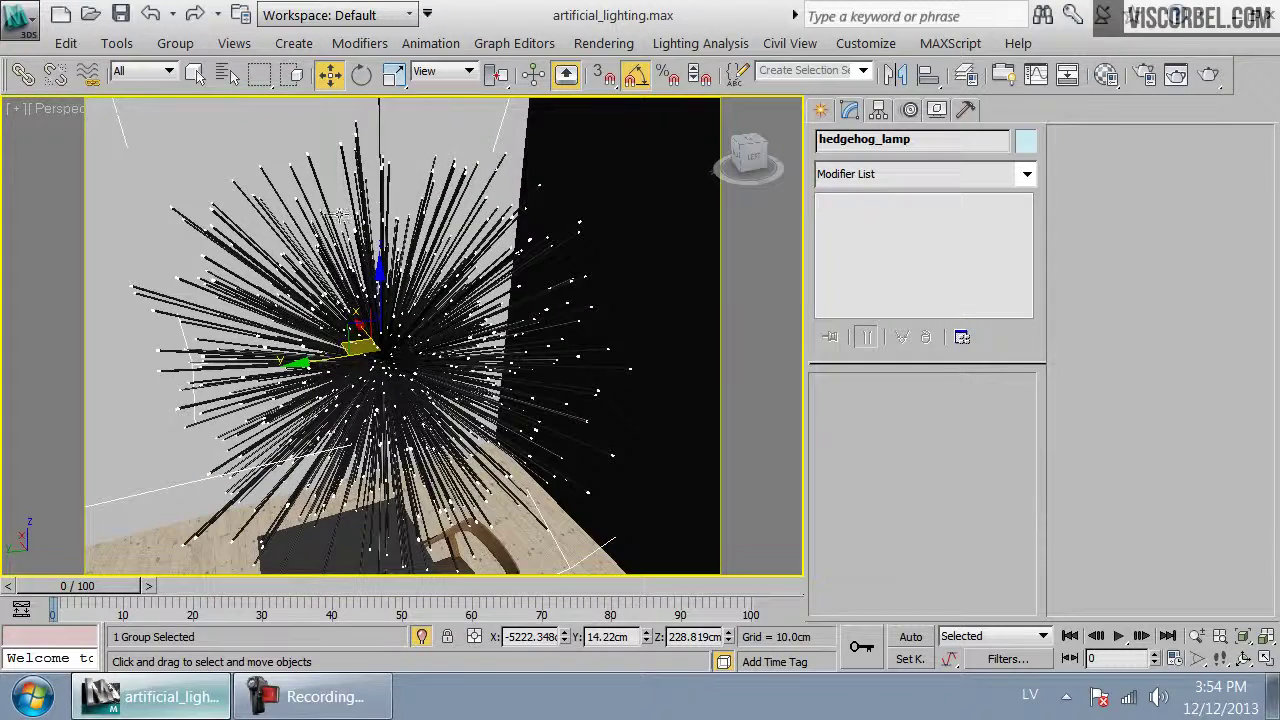
{"action": "key", "text": "f"}
{"action": "key", "text": "l"}
{"action": "key", "text": "F3"}
{"action": "key", "text": "t"}
{"action": "key", "text": "f"}
{"action": "scroll", "coordinate": [492, 400], "scroll_direction": "down", "scroll_amount": 5}
{"action": "middle_click_drag", "start_coordinate": [492, 400], "coordinate": [526, 348]}
{"action": "scroll", "coordinate": [526, 348], "scroll_direction": "up", "scroll_amount": 2}
{"action": "middle_click_drag", "start_coordinate": [526, 348], "coordinate": [536, 365]}
{"action": "scroll", "coordinate": [462, 419], "scroll_direction": "up", "scroll_amount": 2}
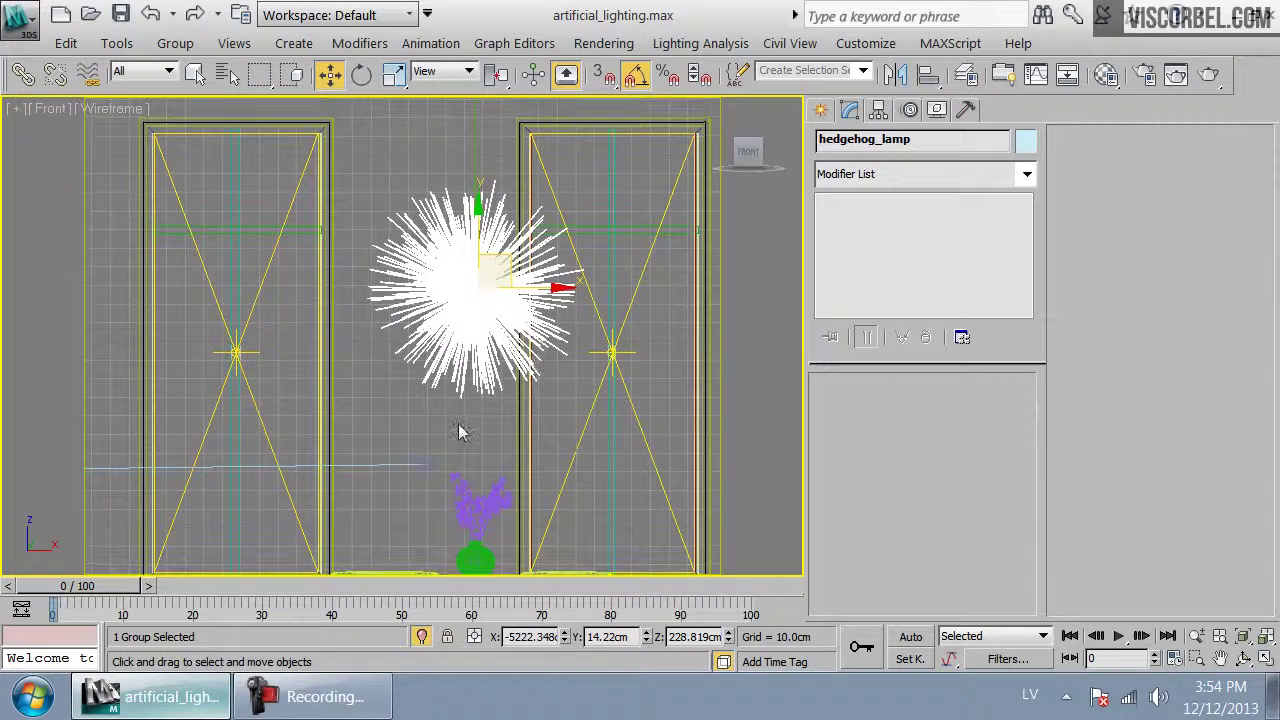
{"action": "left_click", "coordinate": [456, 428]}
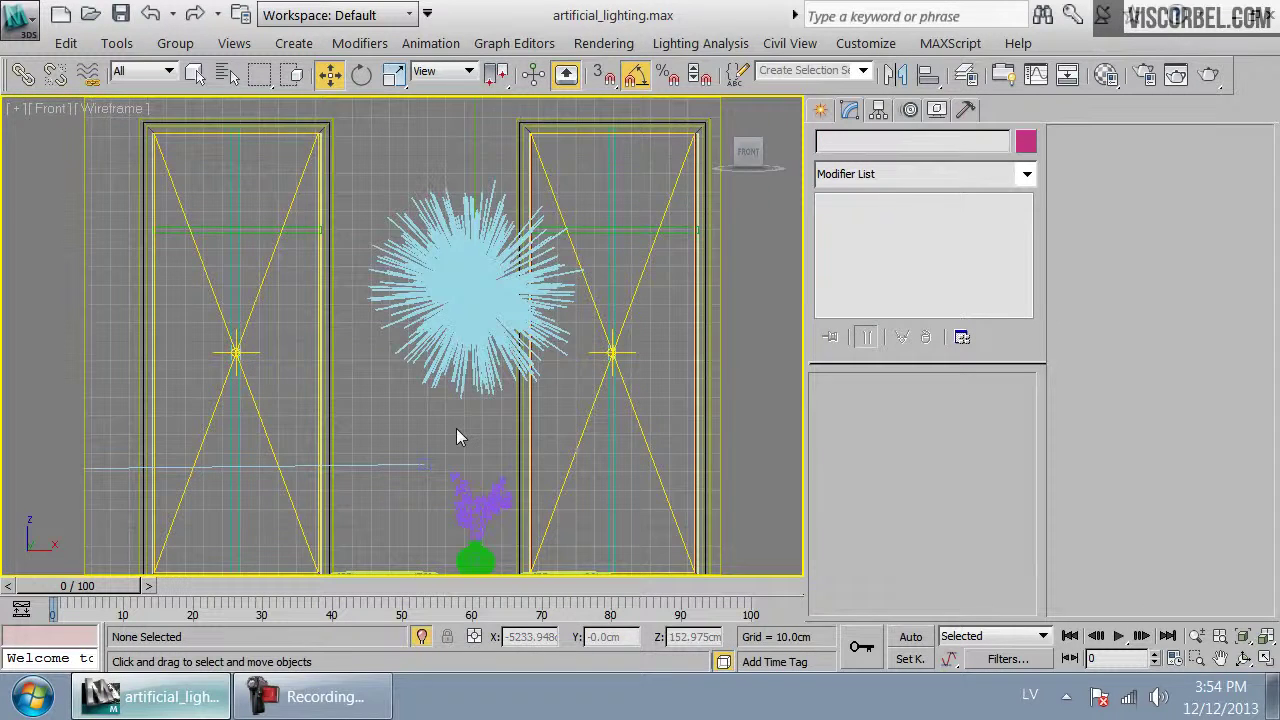
{"action": "left_click", "coordinate": [819, 109]}
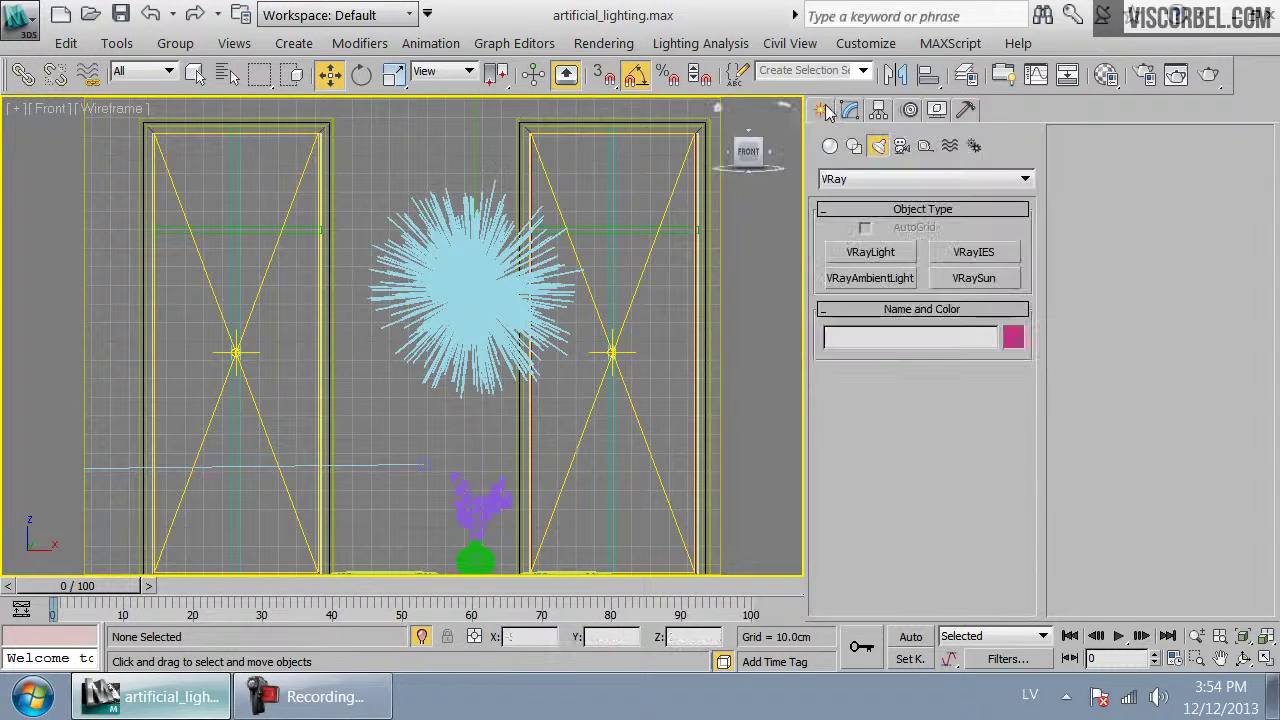
{"action": "left_click", "coordinate": [874, 253]}
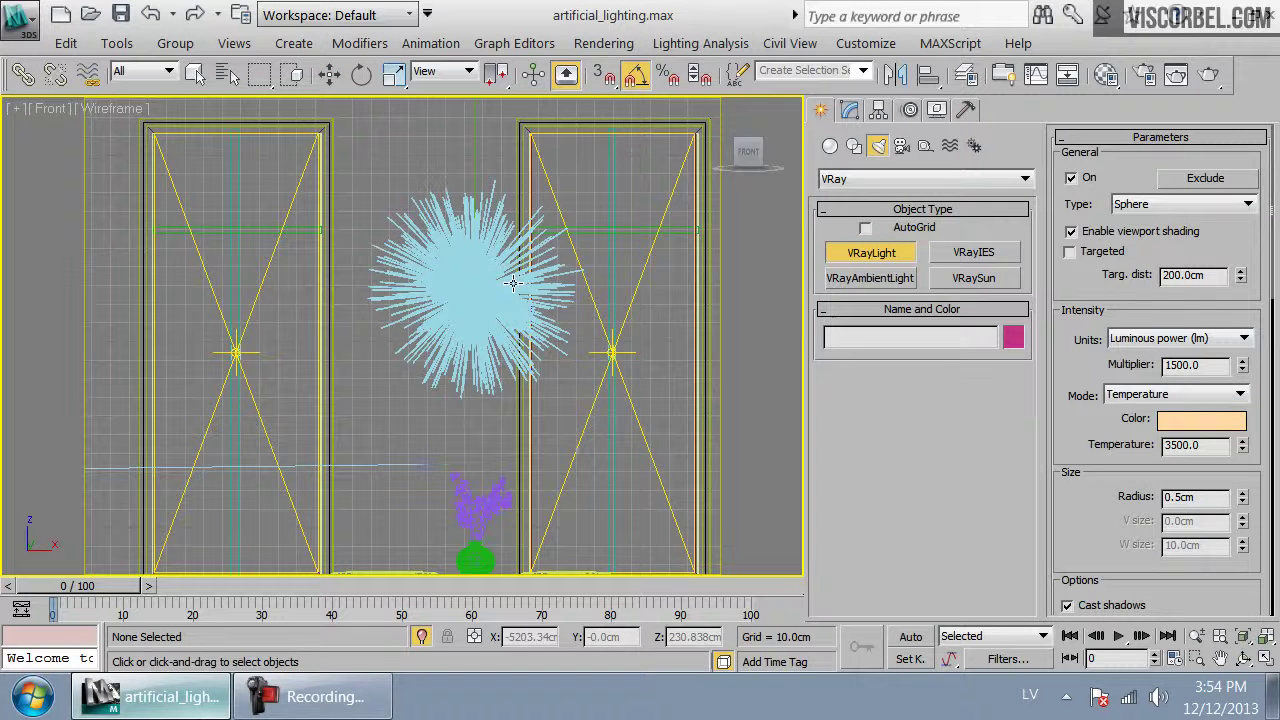
{"action": "left_click_drag", "start_coordinate": [471, 288], "coordinate": [481, 375]}
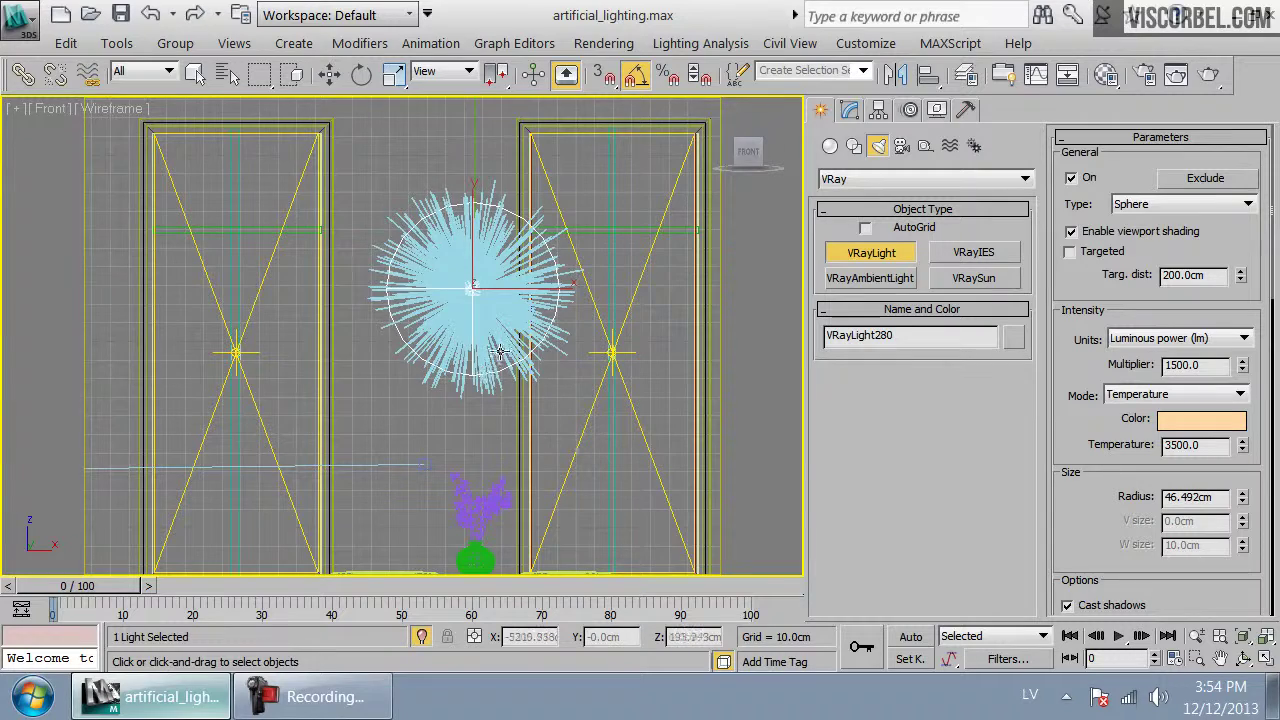
Move the sphere light onto the hedgehog lamp's centre in the Top view and look through cam_hedgehog
{"action": "key", "text": "t"}
{"action": "scroll", "coordinate": [443, 344], "scroll_direction": "down", "scroll_amount": 12}
{"action": "key", "text": "z"}
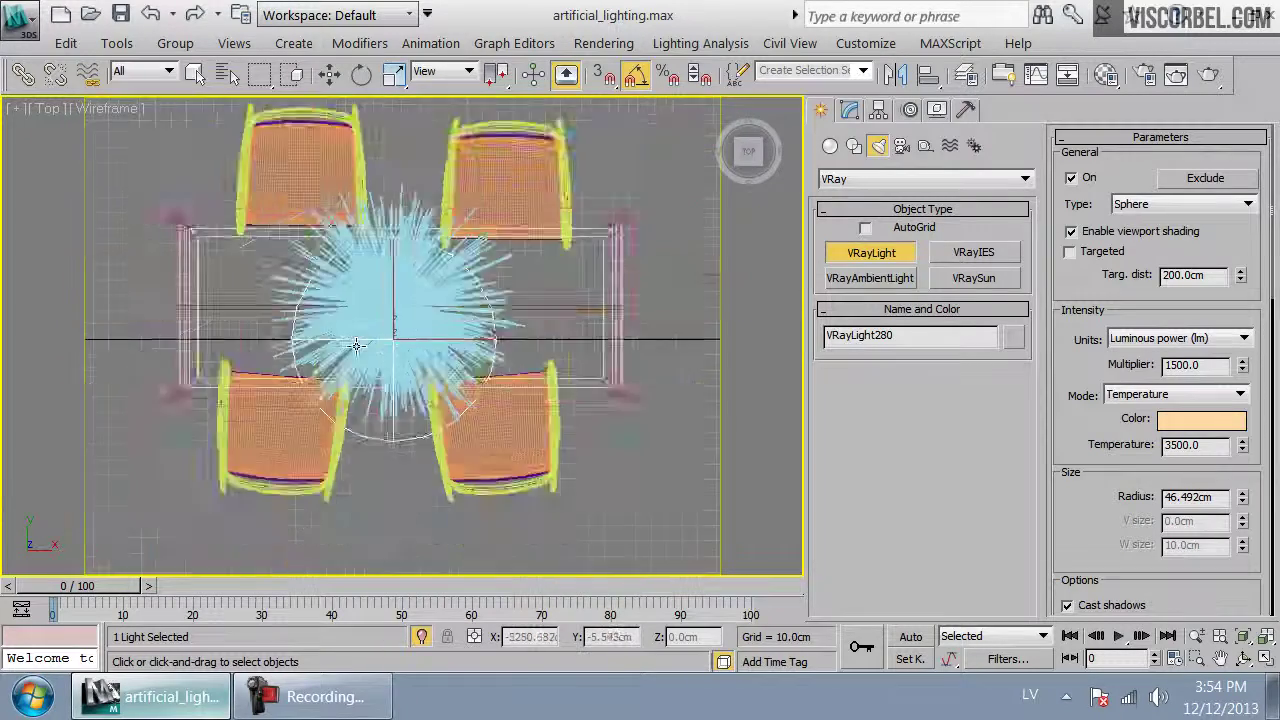
{"action": "scroll", "coordinate": [356, 345], "scroll_direction": "down", "scroll_amount": 5}
{"action": "key", "text": "w"}
{"action": "left_click_drag", "start_coordinate": [452, 357], "coordinate": [451, 347]}
{"action": "key", "text": "c"}
{"action": "double_click", "coordinate": [555, 181]}
Exclude hedgehog_lamp from both the illumination and shadow casting of the sphere light
{"action": "left_click", "coordinate": [852, 111]}
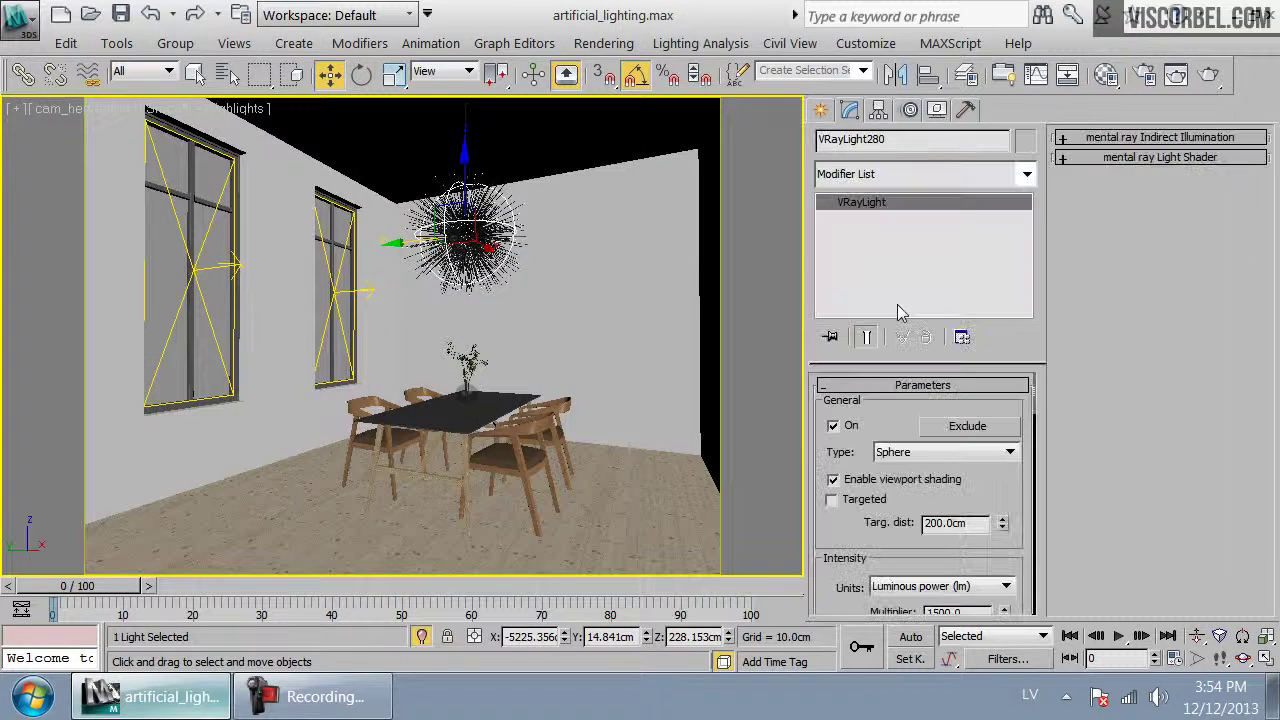
{"action": "left_click", "coordinate": [966, 426]}
{"action": "left_click_drag", "start_coordinate": [600, 178], "coordinate": [605, 268]}
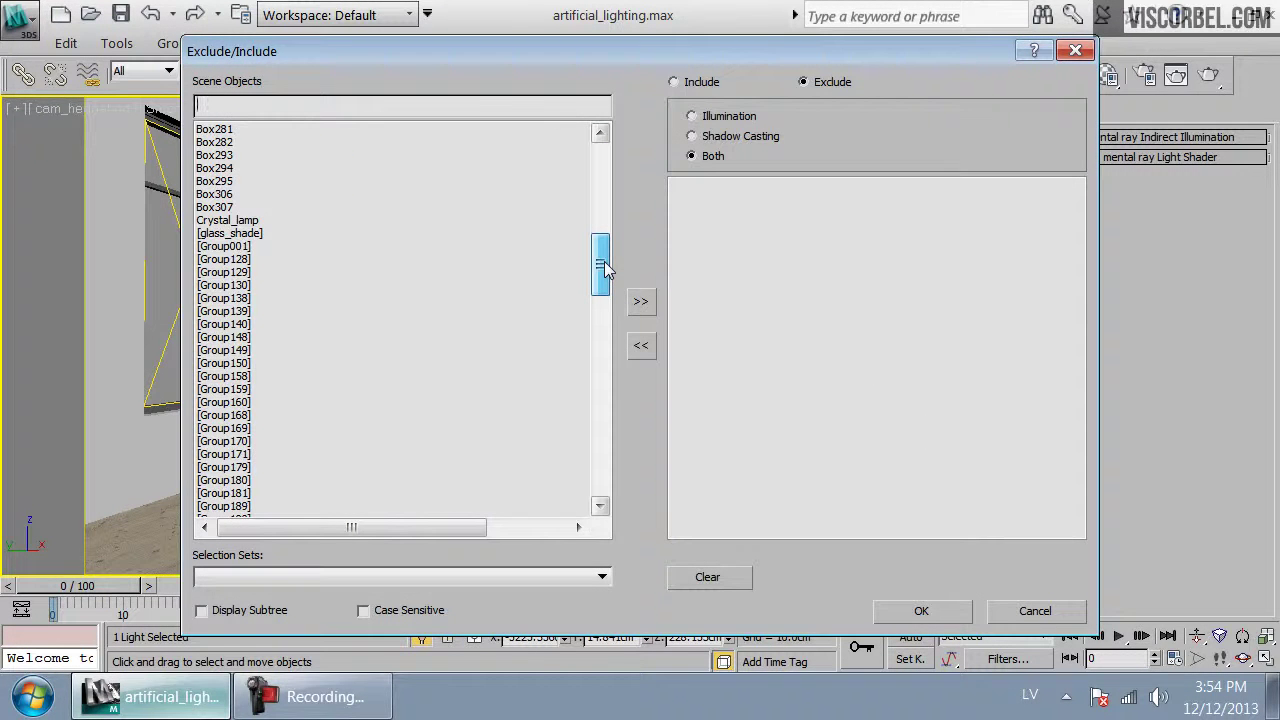
{"action": "left_click_drag", "start_coordinate": [605, 268], "coordinate": [603, 350]}
{"action": "left_click", "coordinate": [363, 298]}
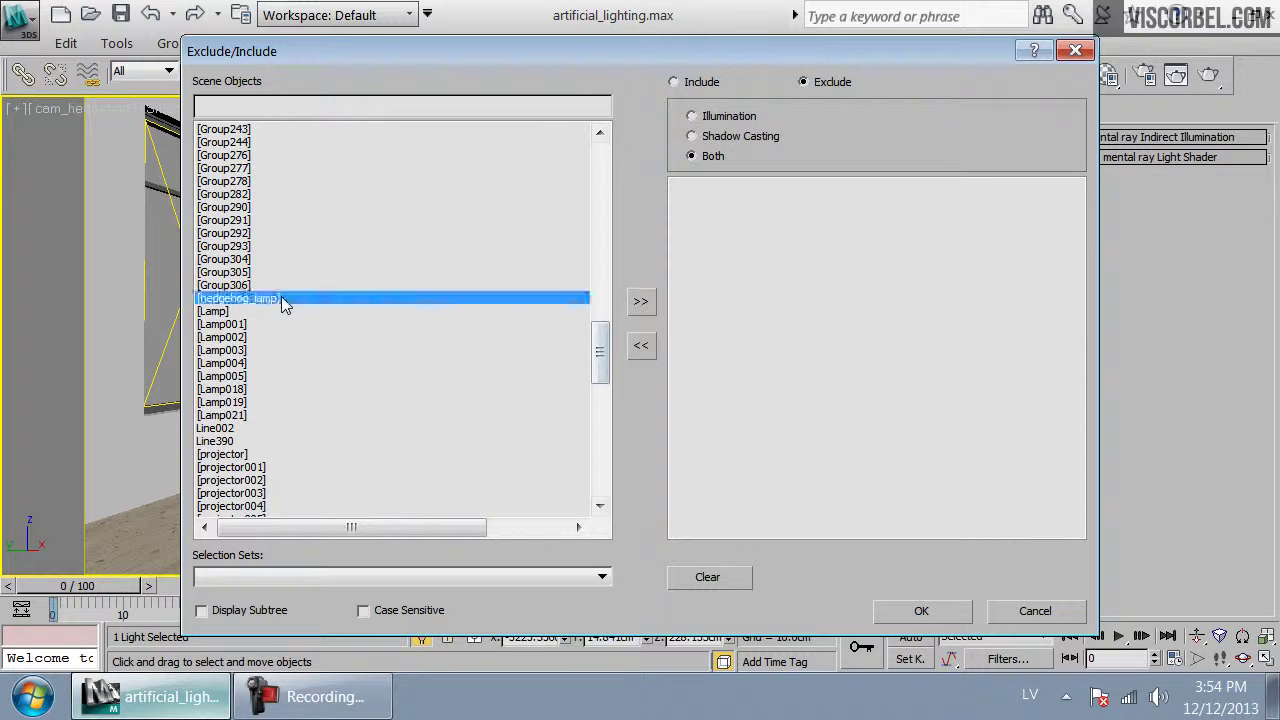
{"action": "left_click", "coordinate": [641, 302]}
{"action": "left_click", "coordinate": [921, 611]}
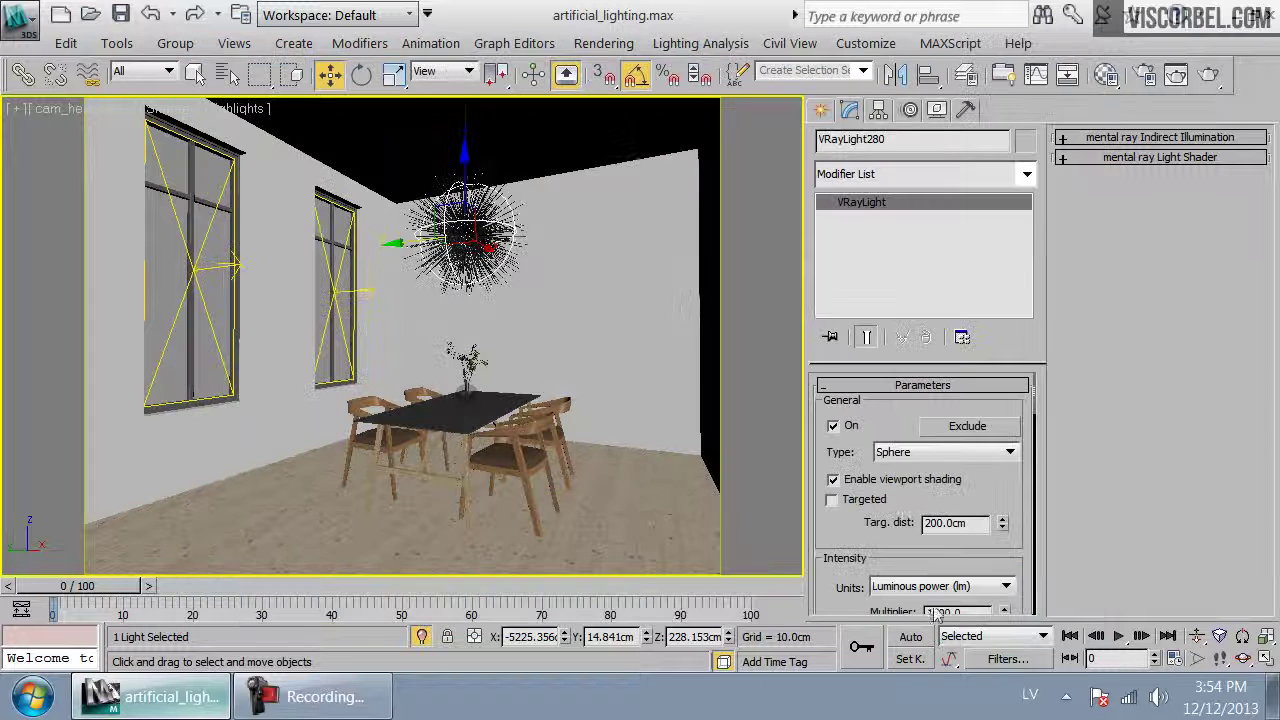
Set the sphere light's multiplier to 1800 lm, save the scene, and review the light's options
{"action": "left_click_drag", "start_coordinate": [860, 556], "coordinate": [874, 482]}
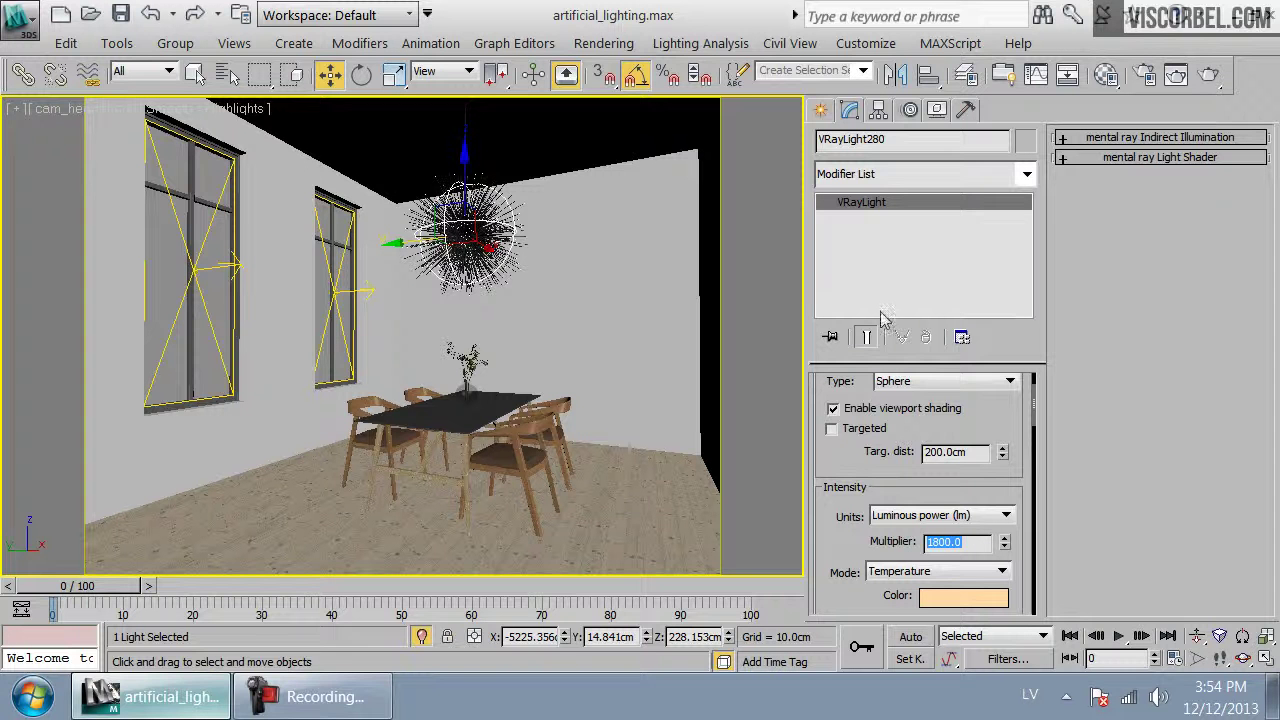
{"action": "key", "text": "ctrl+s"}
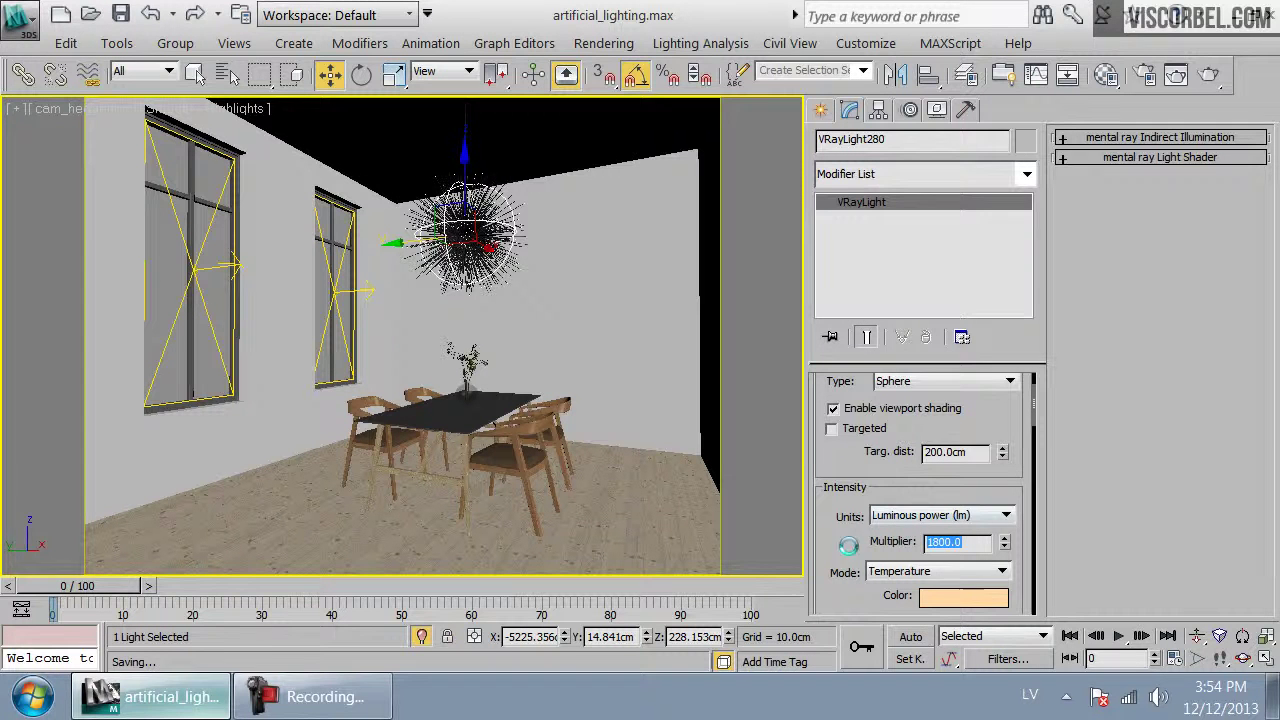
{"action": "left_click_drag", "start_coordinate": [845, 567], "coordinate": [851, 194]}
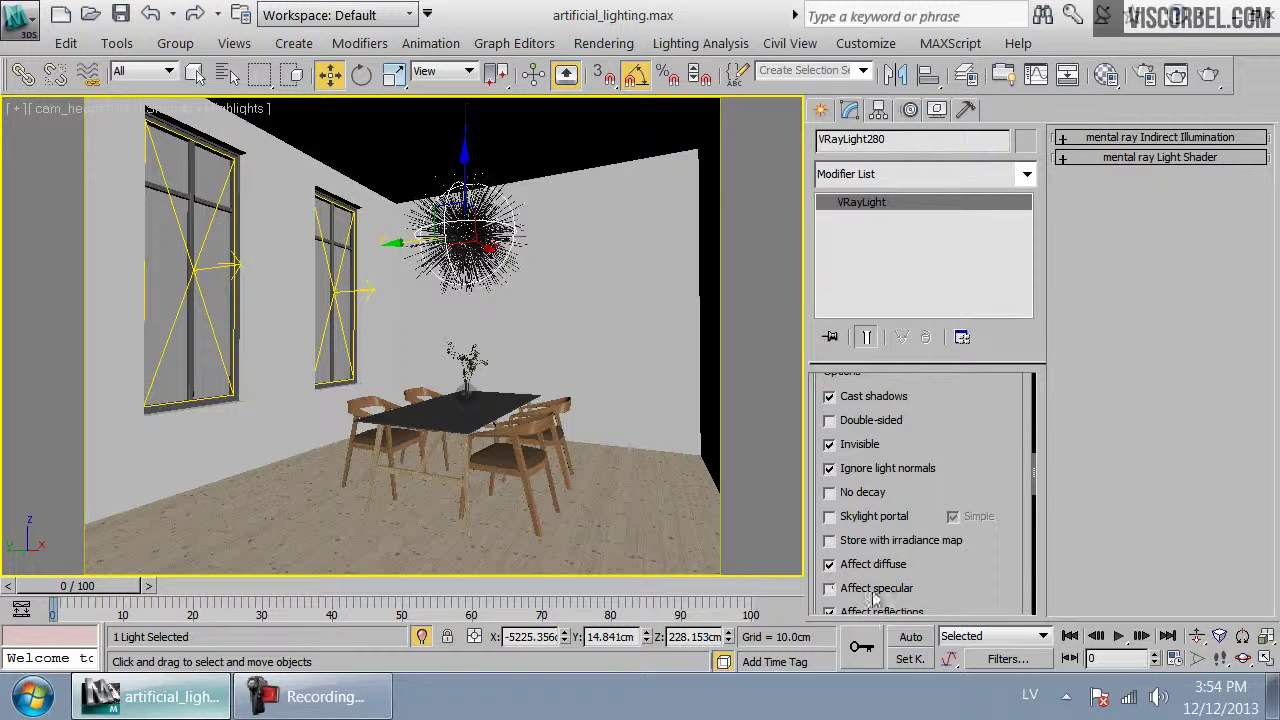
{"action": "scroll", "coordinate": [973, 589], "scroll_direction": "down", "scroll_amount": 2}
{"action": "scroll", "coordinate": [967, 524], "scroll_direction": "up", "scroll_amount": 10}
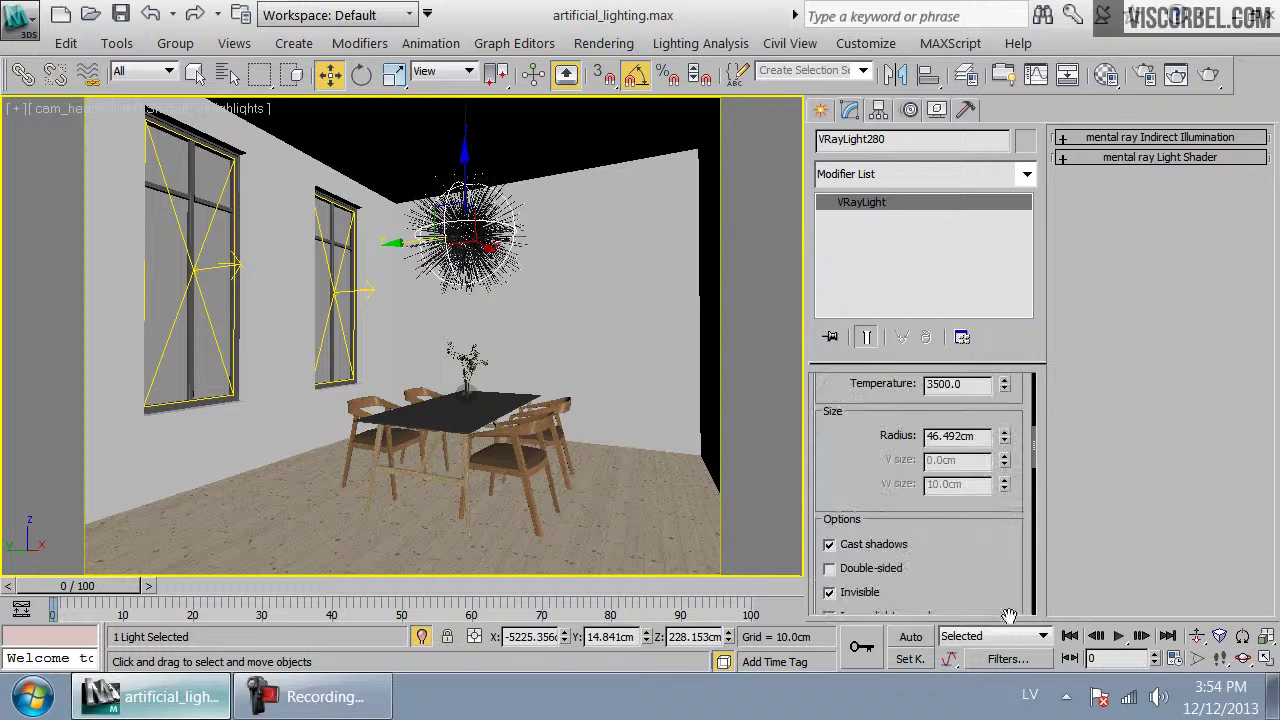
Render the cam_hedgehog view, check the result, and close the render windows
{"action": "left_click", "coordinate": [1207, 76]}
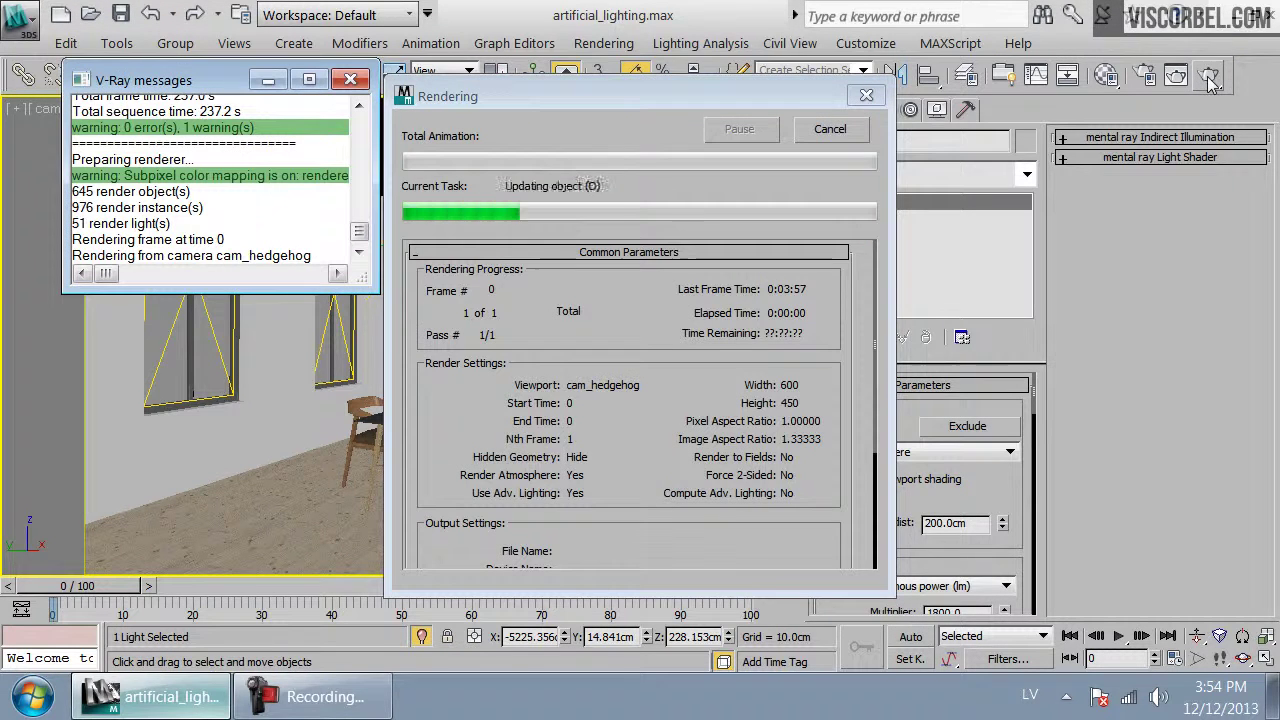
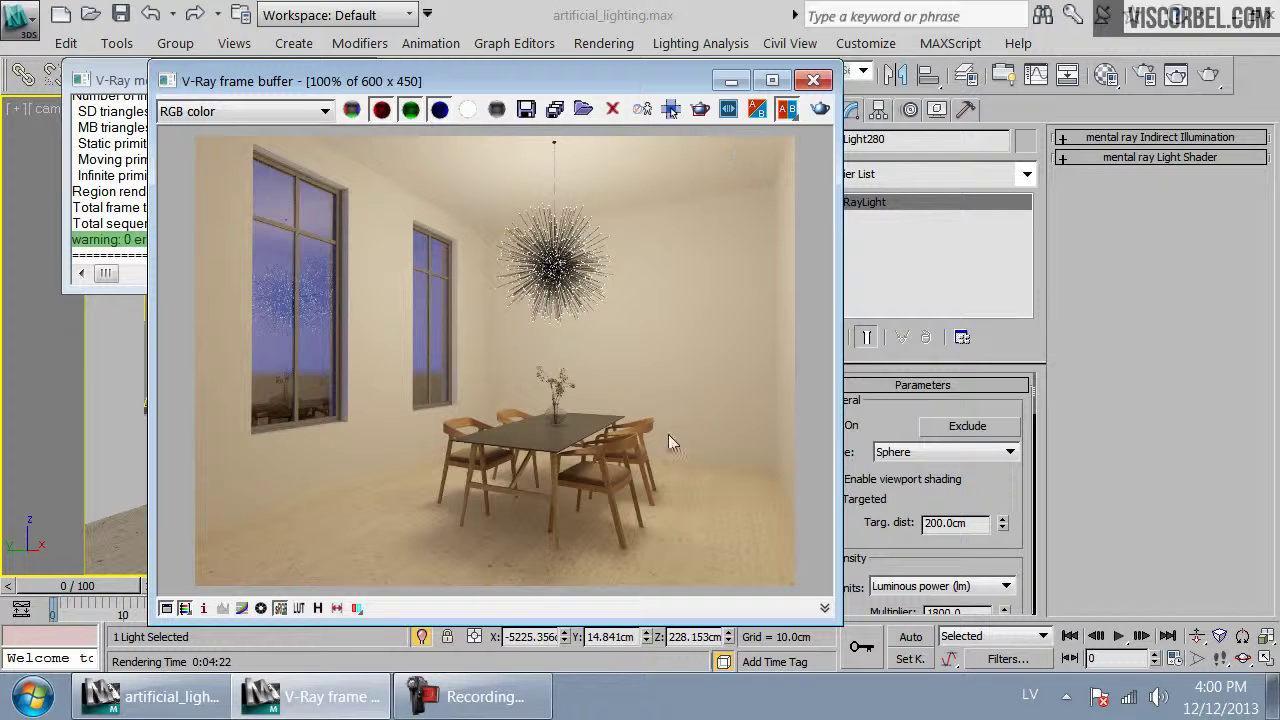
{"action": "left_click", "coordinate": [819, 81]}
{"action": "key", "text": "t"}
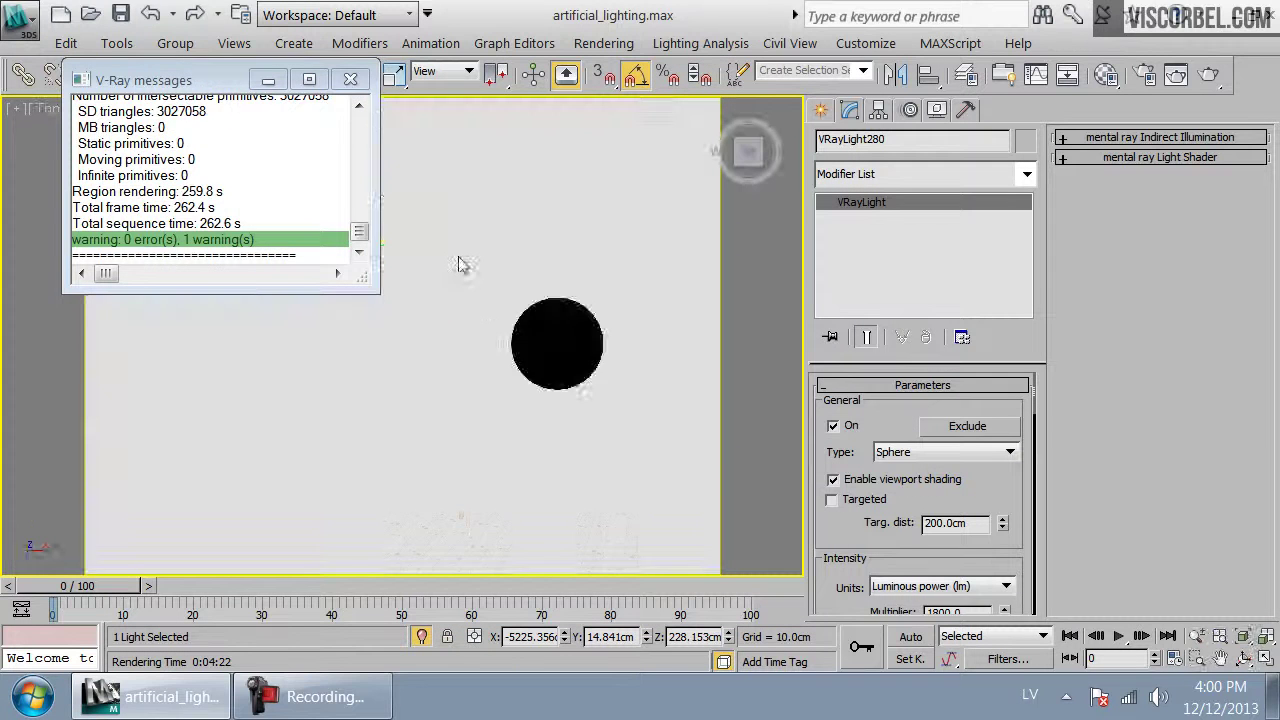
{"action": "left_click", "coordinate": [348, 81]}
Find the hidden-lighting room in the Top view and look through the cam_hidden camera
{"action": "scroll", "coordinate": [440, 335], "scroll_direction": "down", "scroll_amount": 10}
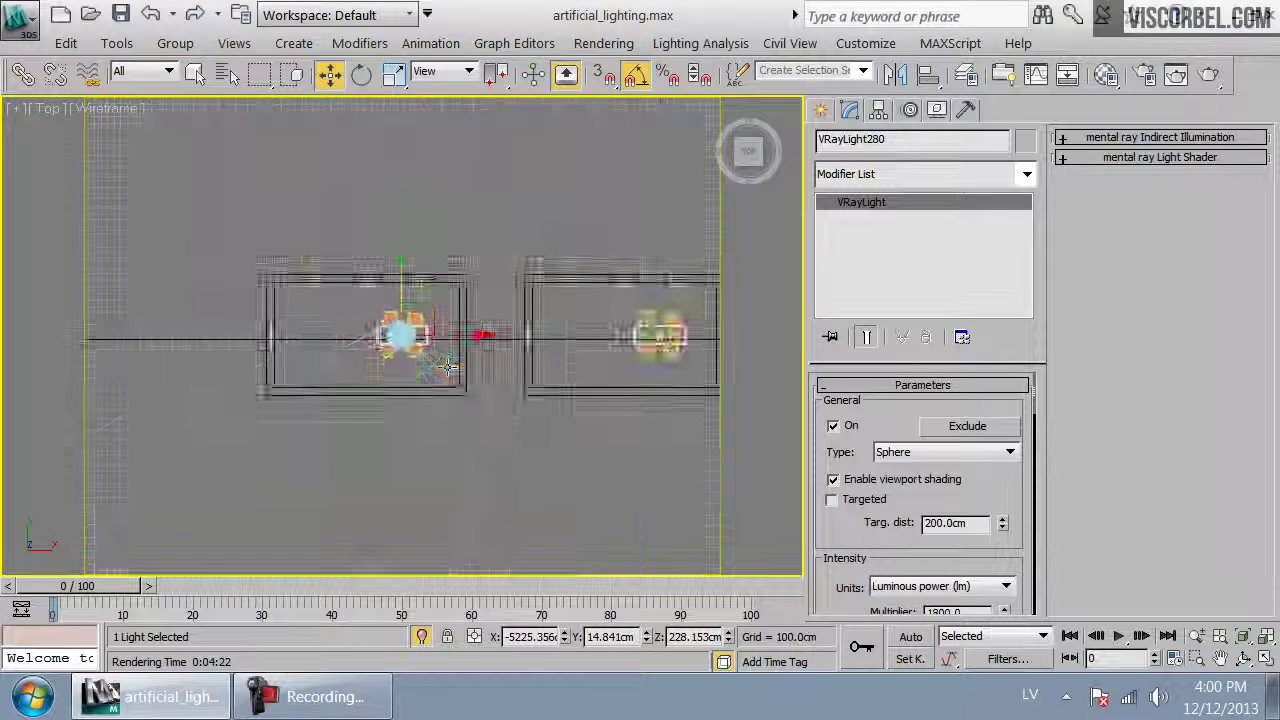
{"action": "middle_click_drag", "start_coordinate": [448, 353], "coordinate": [384, 358]}
{"action": "left_click", "coordinate": [457, 368]}
{"action": "key", "text": "c"}
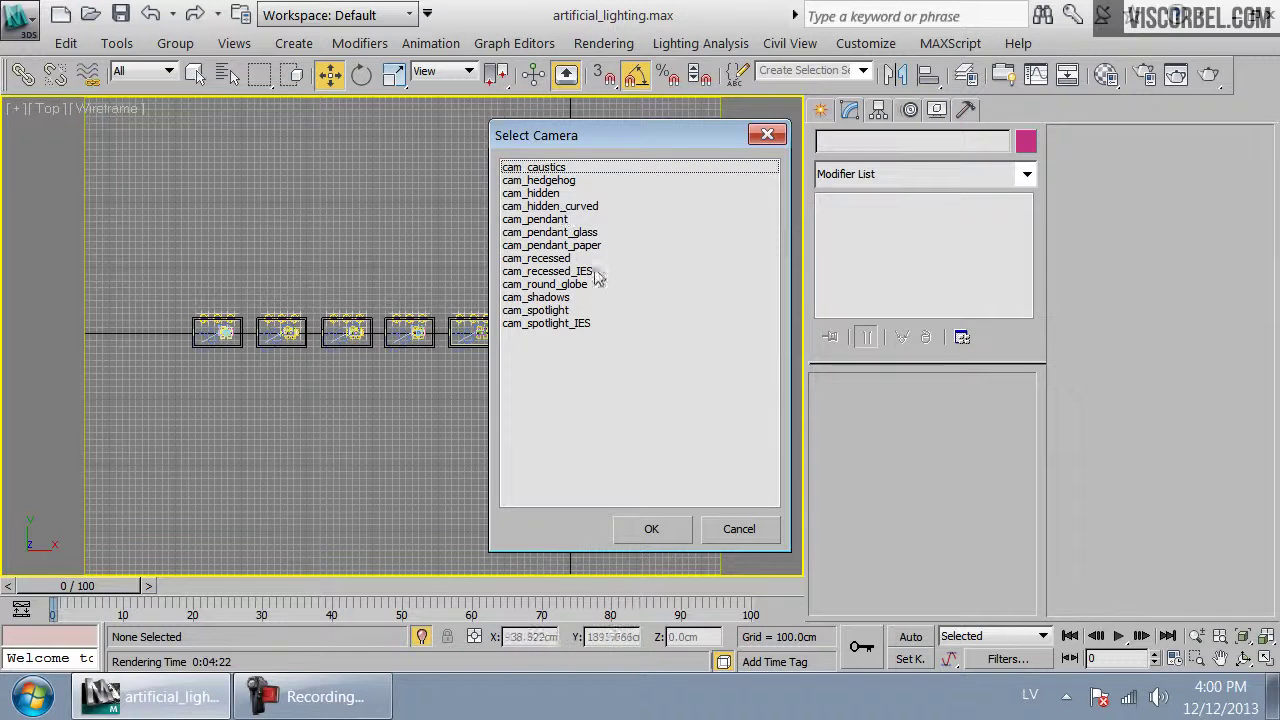
{"action": "left_click", "coordinate": [534, 194]}
{"action": "left_click", "coordinate": [739, 529]}
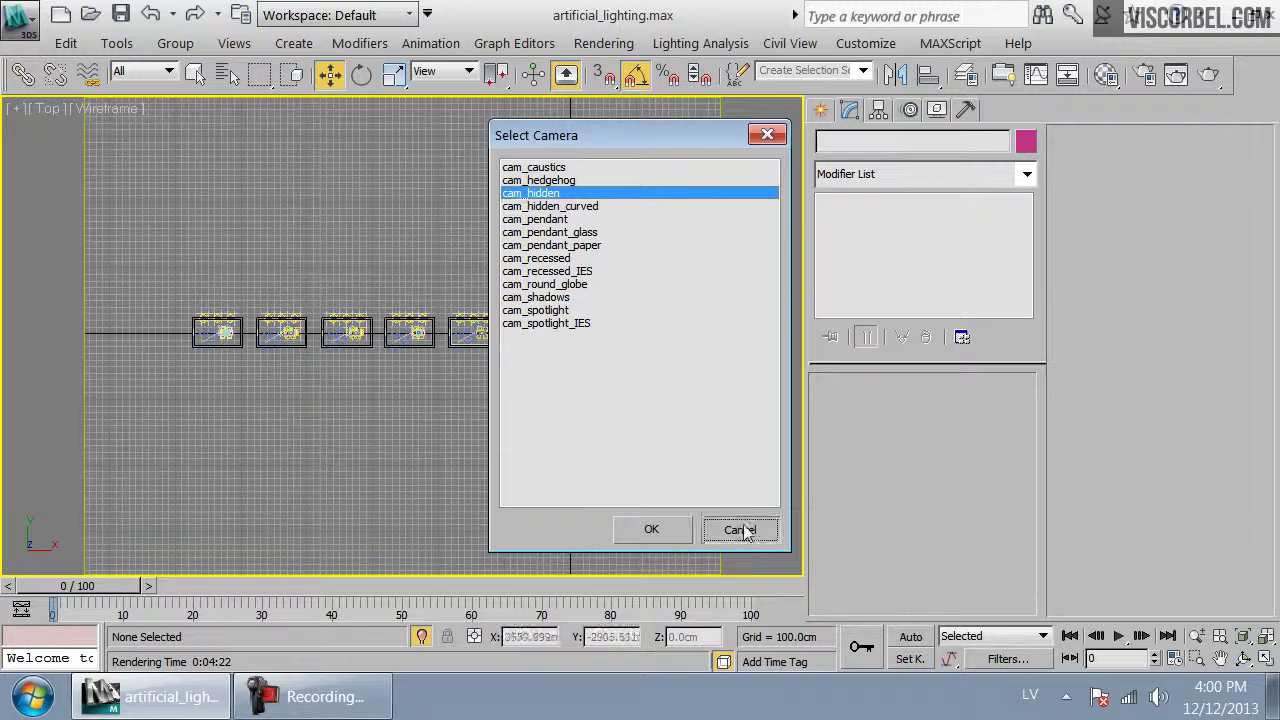
{"action": "scroll", "coordinate": [504, 384], "scroll_direction": "up", "scroll_amount": 3}
{"action": "middle_click_drag", "start_coordinate": [626, 352], "coordinate": [186, 417]}
{"action": "middle_click_drag", "start_coordinate": [520, 390], "coordinate": [197, 384]}
{"action": "scroll", "coordinate": [197, 354], "scroll_direction": "down", "scroll_amount": 2}
{"action": "left_click_drag", "start_coordinate": [251, 229], "coordinate": [597, 470]}
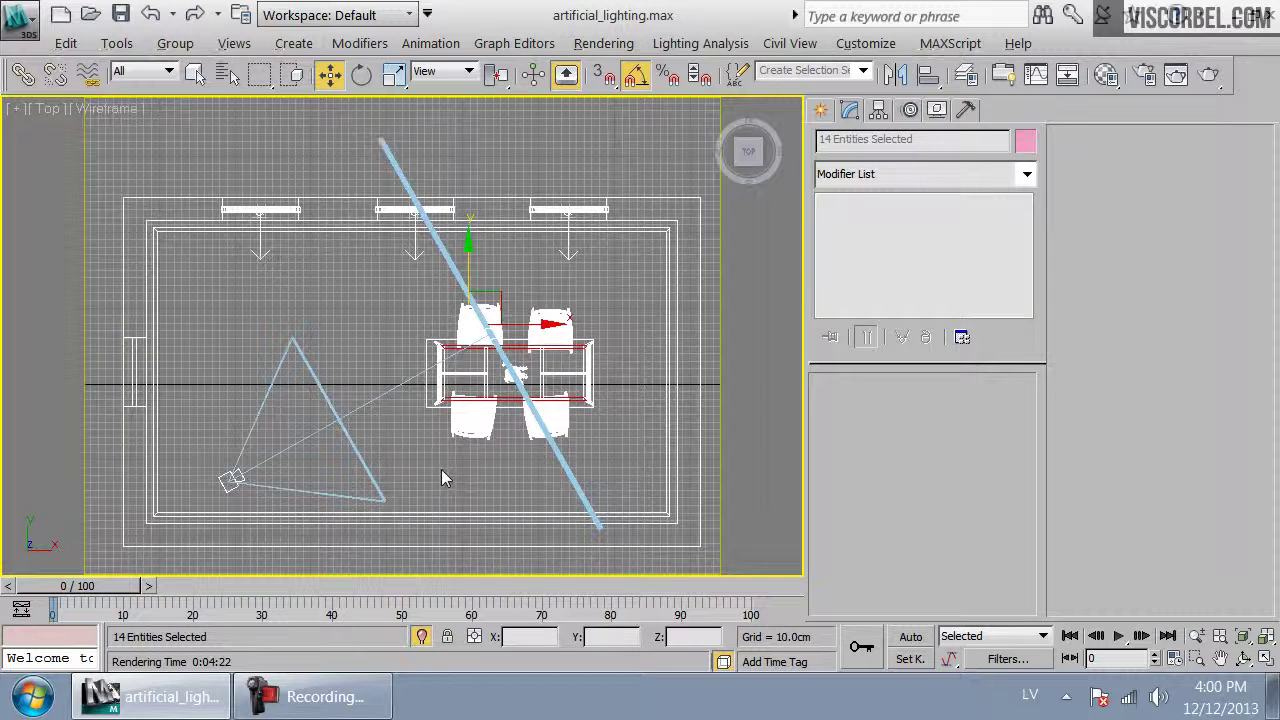
{"action": "left_click", "coordinate": [441, 469]}
{"action": "key", "text": "c"}
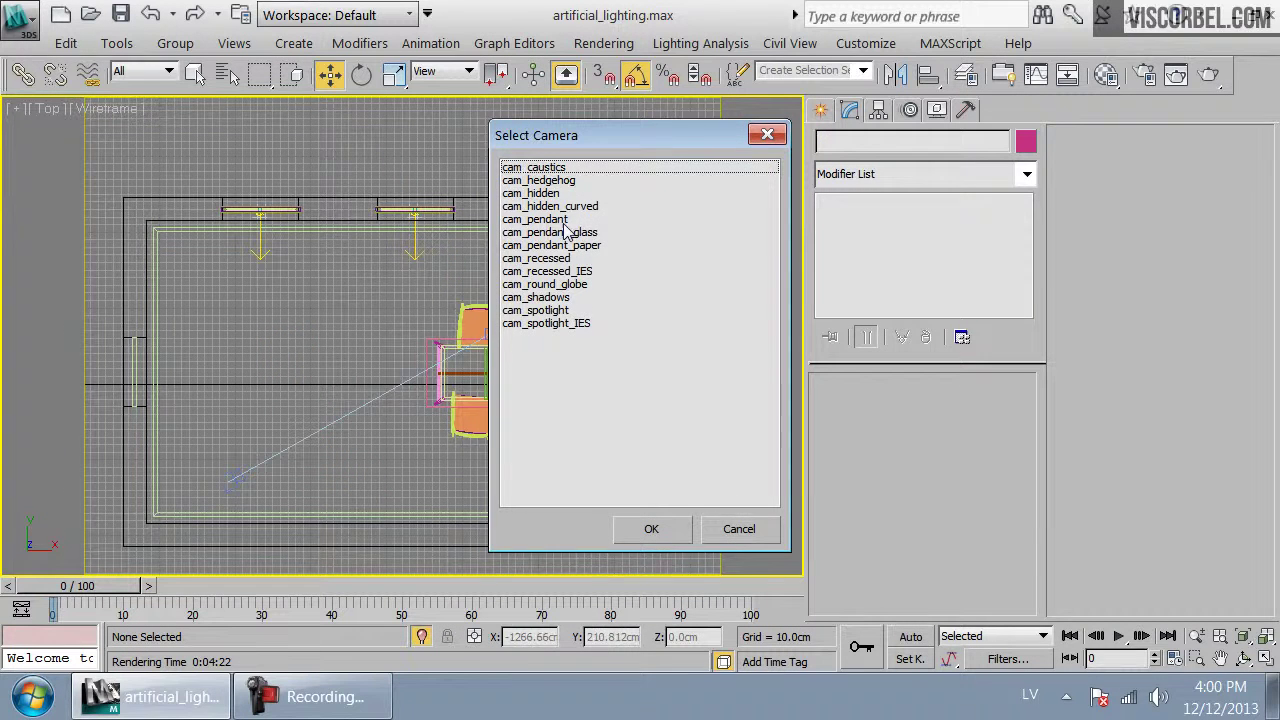
{"action": "double_click", "coordinate": [555, 193]}
Select the dropped ceiling panel and examine its profile in the Left wireframe view
{"action": "left_click", "coordinate": [501, 170]}
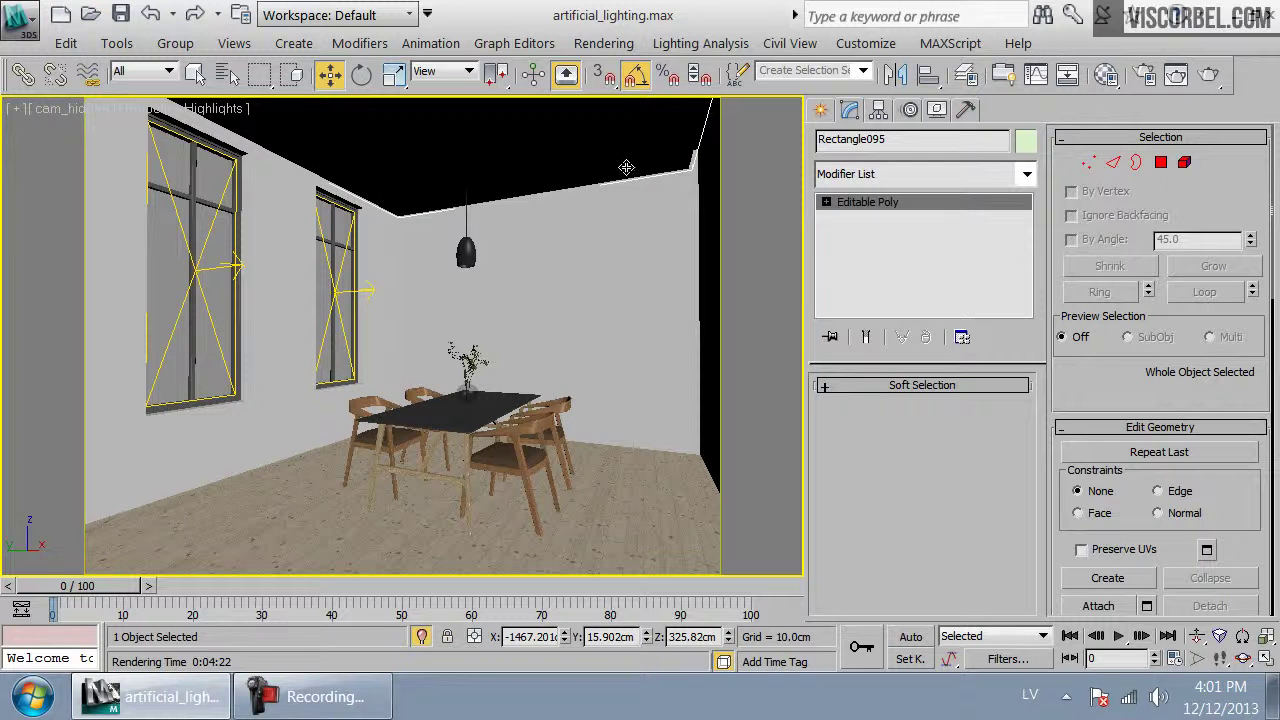
{"action": "key", "text": "l"}
{"action": "key", "text": "z"}
{"action": "key", "text": "F3"}
{"action": "scroll", "coordinate": [400, 410], "scroll_direction": "down", "scroll_amount": 4}
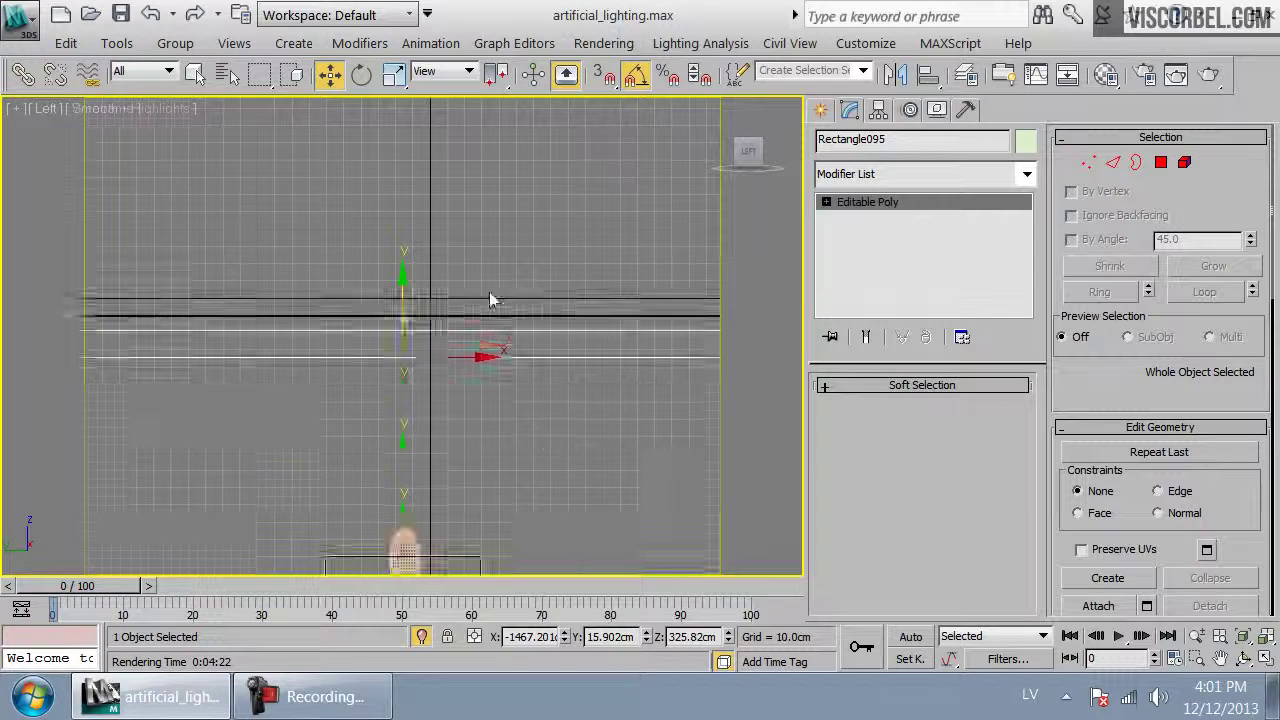
{"action": "mouse_move", "coordinate": [382, 430]}
{"action": "middle_mouse_down"}
{"action": "mouse_move", "coordinate": [397, 406]}
{"action": "mouse_move", "coordinate": [380, 431]}
{"action": "middle_mouse_up"}
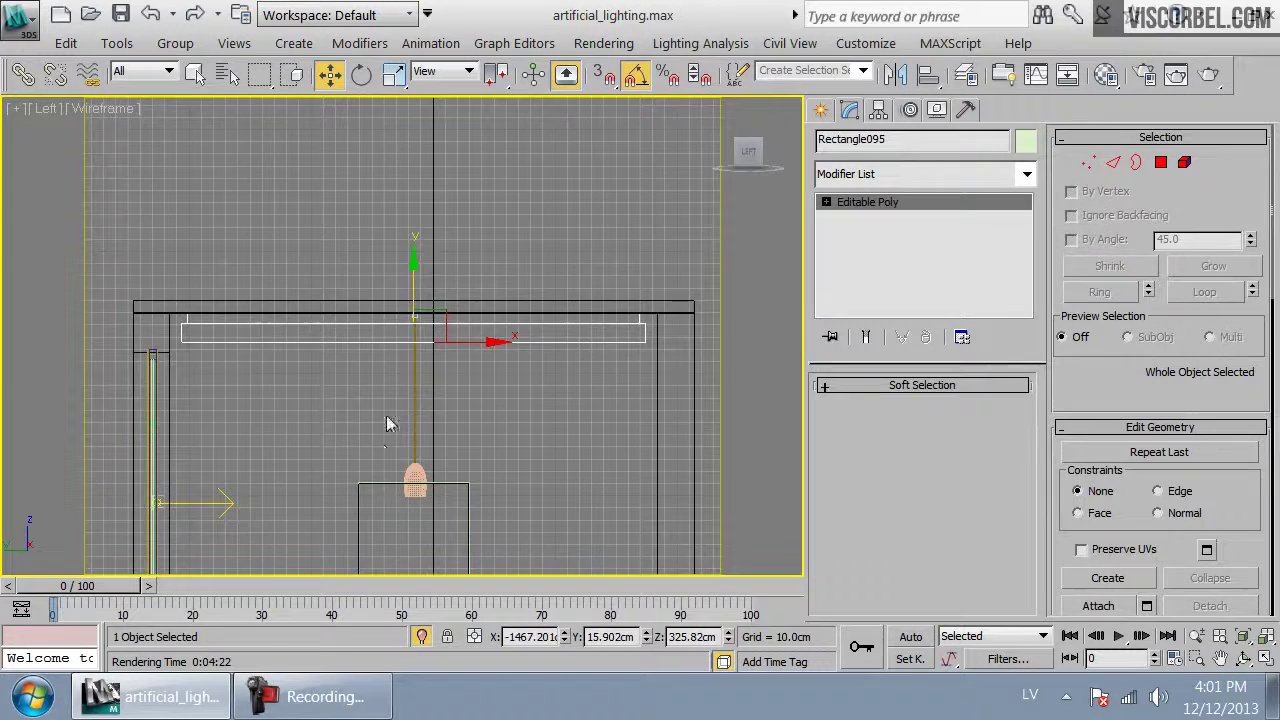
{"action": "left_click", "coordinate": [551, 163]}
{"action": "left_click", "coordinate": [630, 341]}
Examine the dropped ceiling panel's edge next to the room's end wall in the Top view
{"action": "key", "text": "t"}
{"action": "key", "text": "z"}
{"action": "scroll", "coordinate": [614, 343], "scroll_direction": "down", "scroll_amount": 2}
{"action": "middle_click_drag", "start_coordinate": [614, 343], "coordinate": [549, 331]}
{"action": "scroll", "coordinate": [549, 331], "scroll_direction": "up", "scroll_amount": 3}
{"action": "middle_click_drag", "start_coordinate": [472, 332], "coordinate": [420, 357]}
{"action": "scroll", "coordinate": [392, 378], "scroll_direction": "up", "scroll_amount": 3}
{"action": "scroll", "coordinate": [418, 365], "scroll_direction": "up", "scroll_amount": 1}
{"action": "scroll", "coordinate": [405, 370], "scroll_direction": "up", "scroll_amount": 3}
{"action": "scroll", "coordinate": [421, 356], "scroll_direction": "up", "scroll_amount": 1}
{"action": "scroll", "coordinate": [428, 420], "scroll_direction": "down", "scroll_amount": 2}
{"action": "middle_click_drag", "start_coordinate": [448, 412], "coordinate": [471, 250]}
{"action": "scroll", "coordinate": [471, 252], "scroll_direction": "down", "scroll_amount": 3}
{"action": "middle_click_drag", "start_coordinate": [434, 446], "coordinate": [511, 217]}
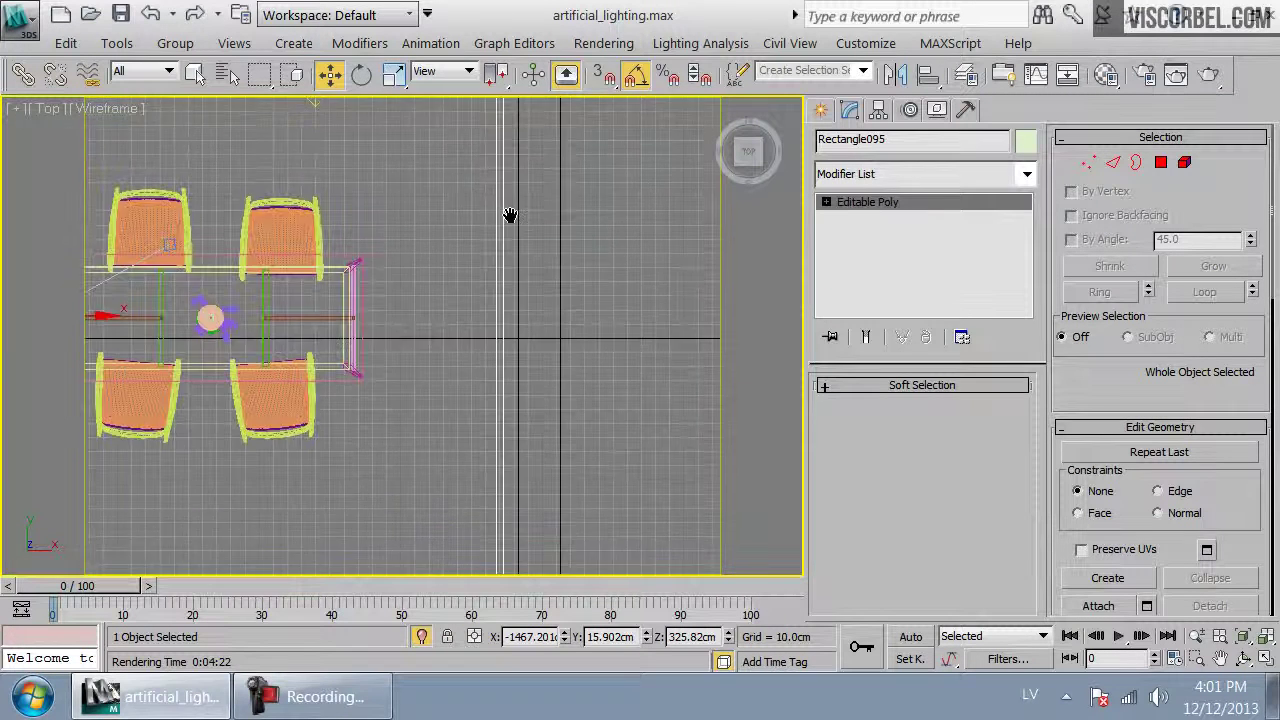
{"action": "scroll", "coordinate": [508, 225], "scroll_direction": "down", "scroll_amount": 1}
{"action": "middle_click_drag", "start_coordinate": [525, 298], "coordinate": [519, 326]}
{"action": "left_click", "coordinate": [519, 326]}
{"action": "left_click", "coordinate": [821, 110]}
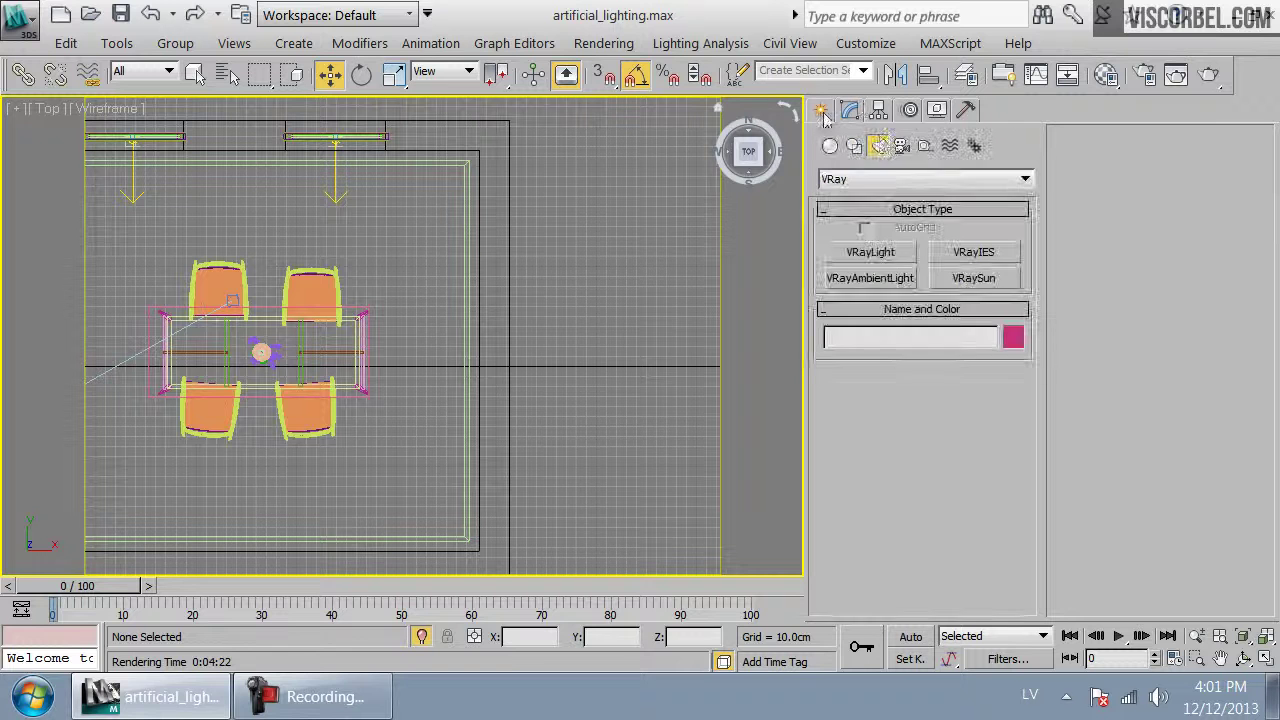
{"action": "left_click", "coordinate": [869, 252]}
{"action": "left_click_drag", "start_coordinate": [472, 152], "coordinate": [468, 498]}
{"action": "right_click", "coordinate": [468, 498]}
{"action": "right_click", "coordinate": [614, 231]}
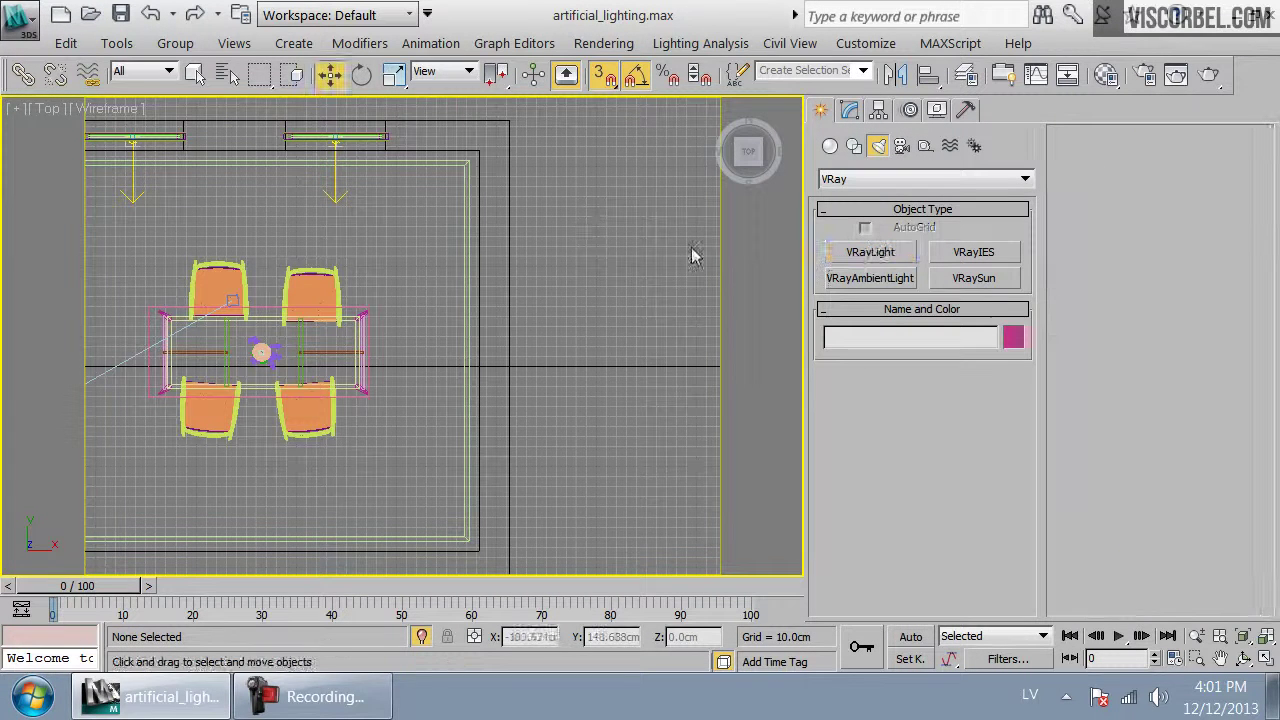
Draw a plane VRayLight along the ceiling panel's end edge, about 4.1 cm half-length and 200 cm half-width, in the Top view
{"action": "left_click", "coordinate": [876, 258]}
{"action": "left_click", "coordinate": [1143, 204]}
{"action": "left_click", "coordinate": [1133, 218]}
{"action": "left_click_drag", "start_coordinate": [482, 154], "coordinate": [471, 548]}
Raise the plane light to the ceiling in the Front view and try to place it at the gap beside the panel
{"action": "key", "text": "f"}
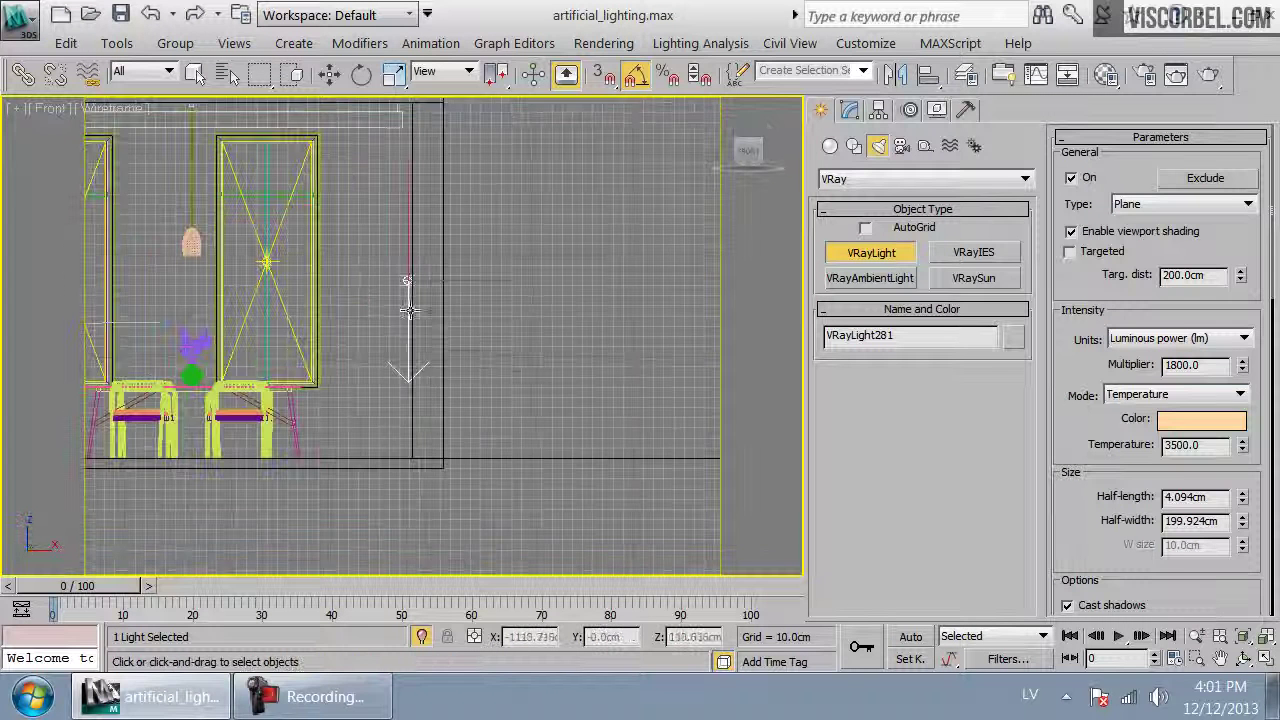
{"action": "key", "text": "w"}
{"action": "left_click_drag", "start_coordinate": [425, 330], "coordinate": [425, 158]}
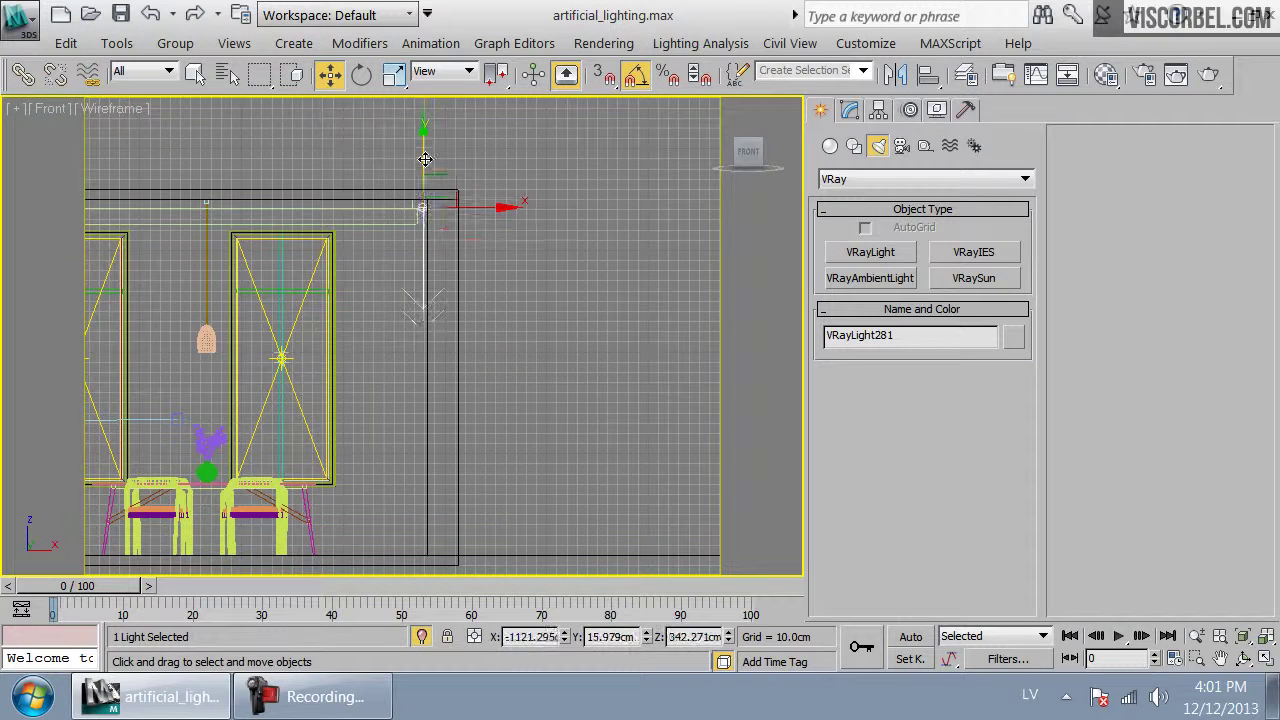
{"action": "scroll", "coordinate": [473, 453], "scroll_direction": "up", "scroll_amount": 5}
{"action": "middle_click_drag", "start_coordinate": [488, 406], "coordinate": [484, 297]}
{"action": "scroll", "coordinate": [471, 301], "scroll_direction": "up", "scroll_amount": 2}
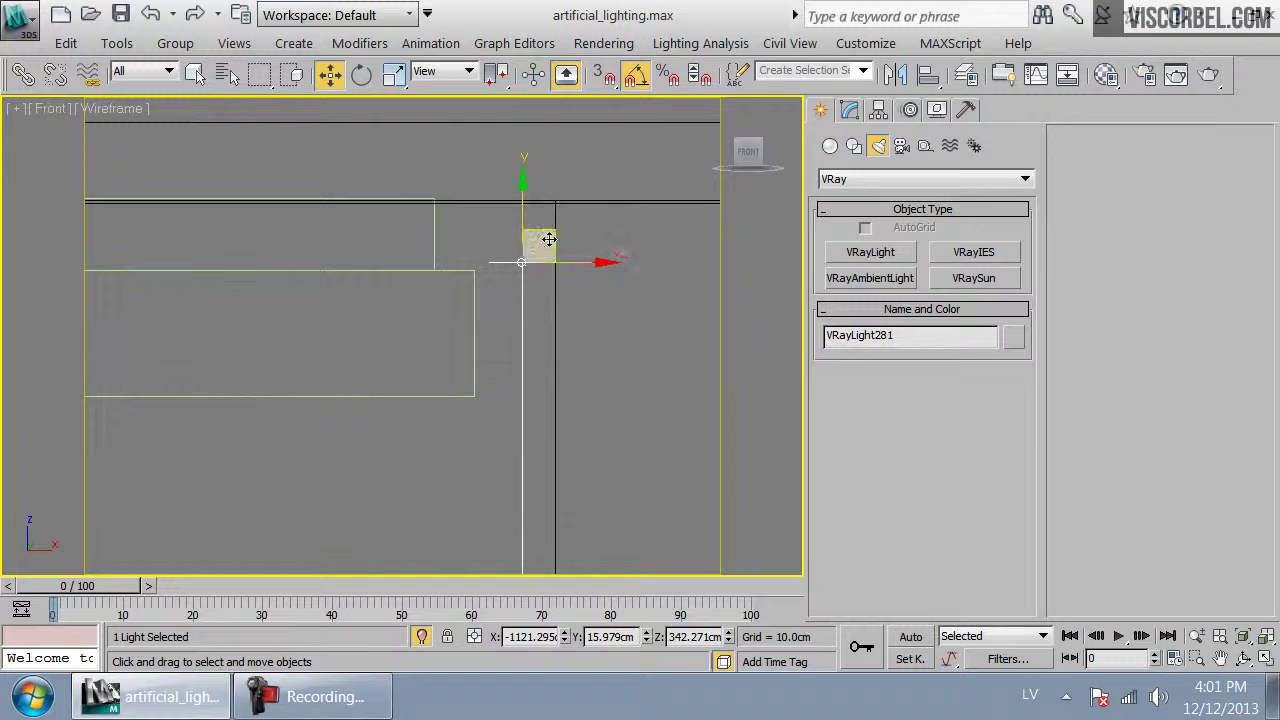
{"action": "left_click_drag", "start_coordinate": [550, 238], "coordinate": [502, 256]}
{"action": "left_click", "coordinate": [409, 236]}
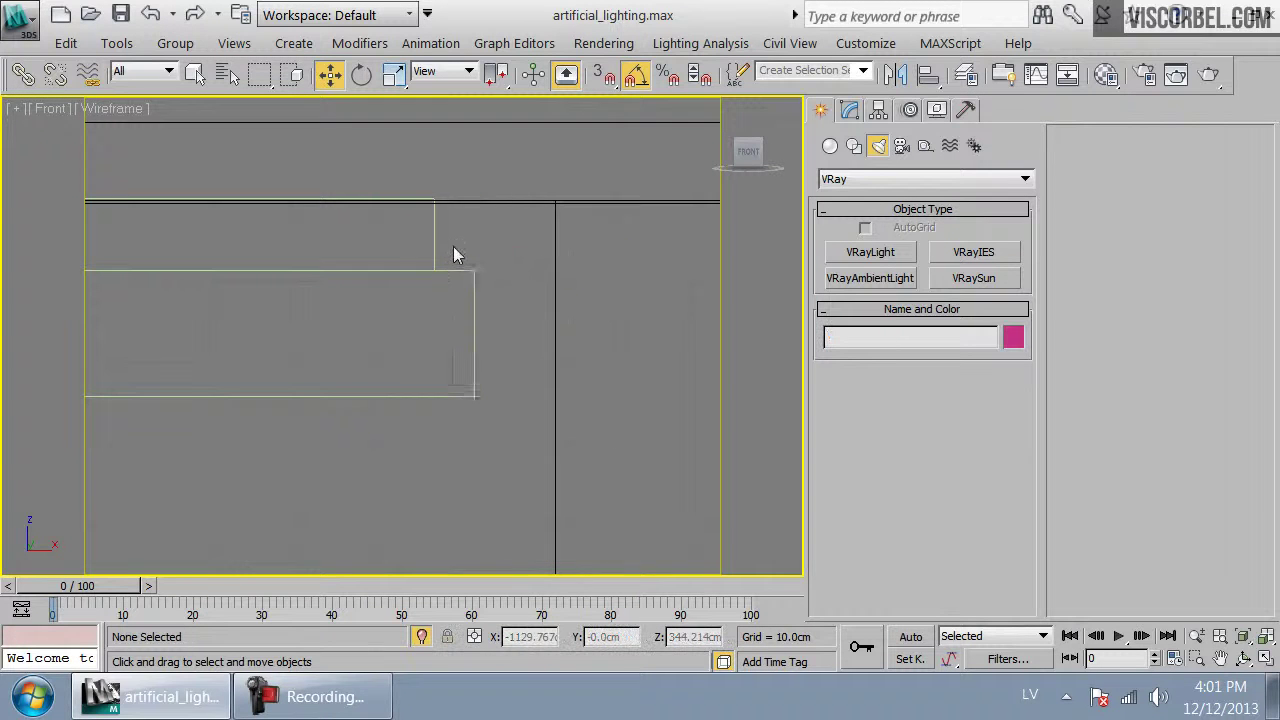
Examine the stepped edge of the dropped ceiling and its gap to the wall in the Front view
{"action": "scroll", "coordinate": [484, 233], "scroll_direction": "up", "scroll_amount": 2}
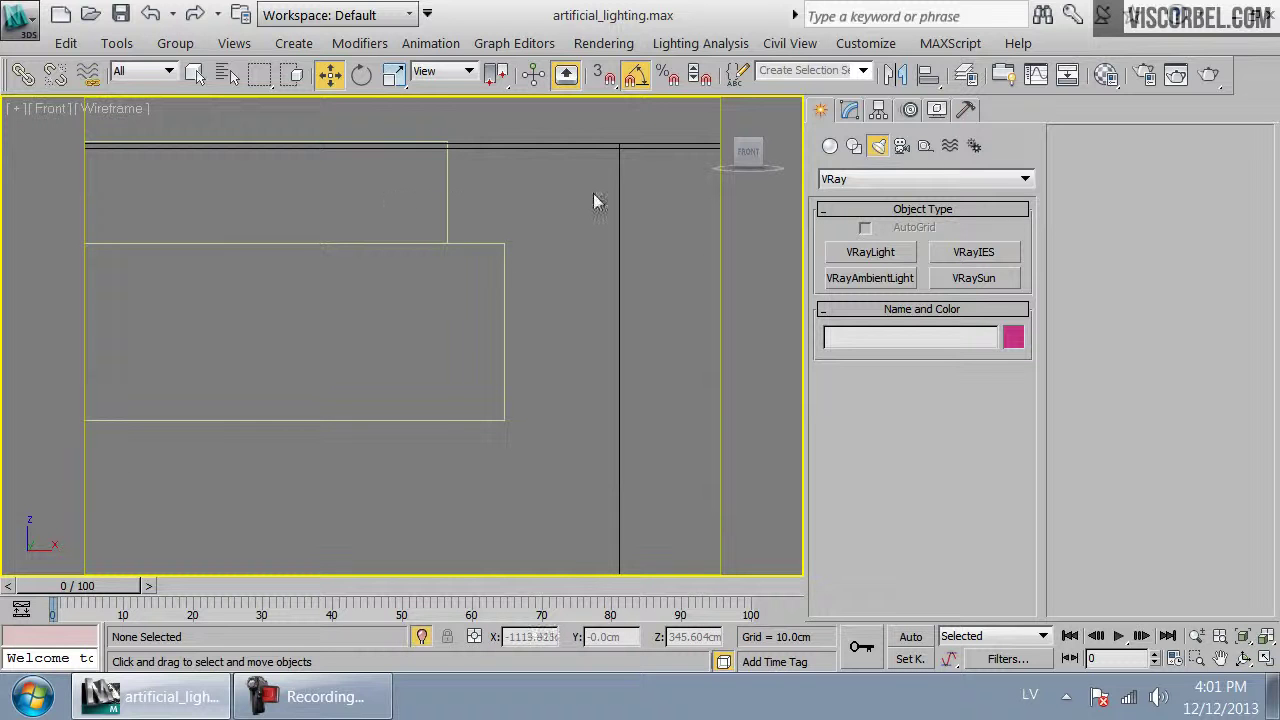
{"action": "scroll", "coordinate": [600, 233], "scroll_direction": "down", "scroll_amount": 3}
{"action": "middle_click_drag", "start_coordinate": [388, 379], "coordinate": [407, 412]}
{"action": "scroll", "coordinate": [371, 455], "scroll_direction": "down", "scroll_amount": 1}
{"action": "middle_click_drag", "start_coordinate": [371, 455], "coordinate": [457, 166]}
{"action": "scroll", "coordinate": [490, 258], "scroll_direction": "down", "scroll_amount": 1}
{"action": "middle_click_drag", "start_coordinate": [236, 310], "coordinate": [293, 445]}
{"action": "scroll", "coordinate": [371, 409], "scroll_direction": "up", "scroll_amount": 4}
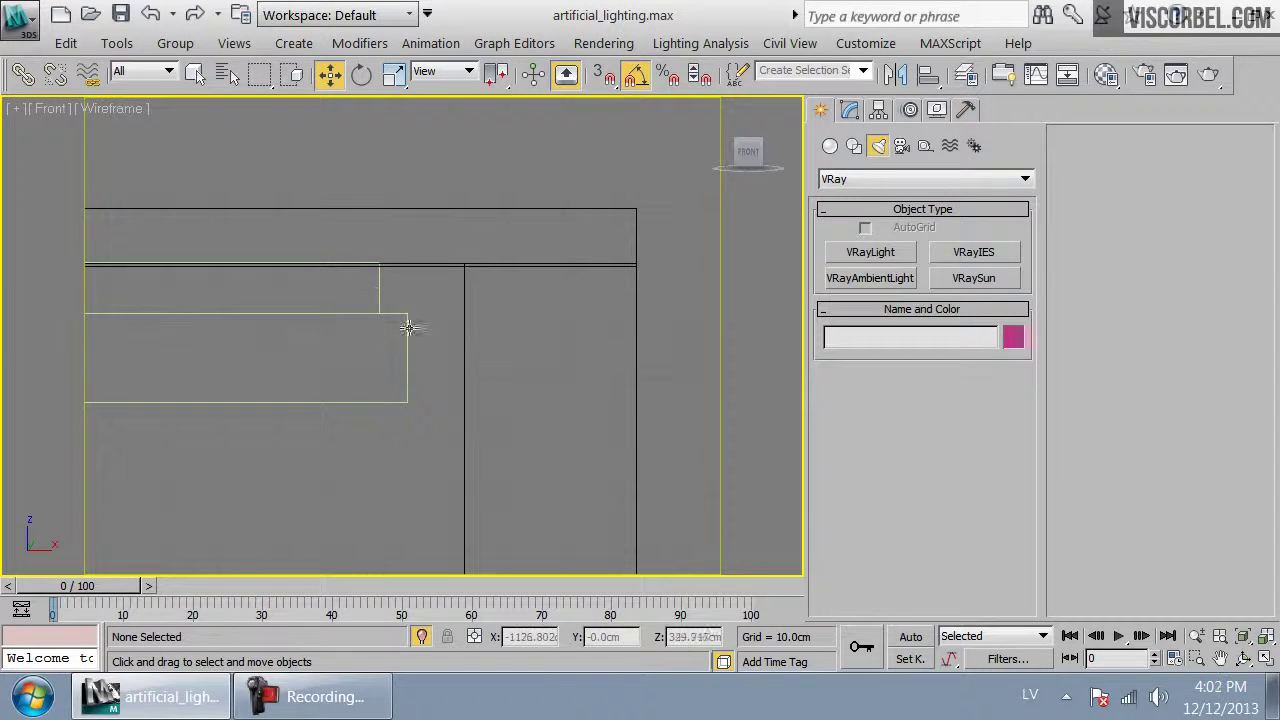
Draw a vertex-snapped plane VRayLight along the dropped ceiling's upper step in the Front view, about 335 cm half-length and 4.42 cm half-width
{"action": "scroll", "coordinate": [367, 359], "scroll_direction": "up", "scroll_amount": 4}
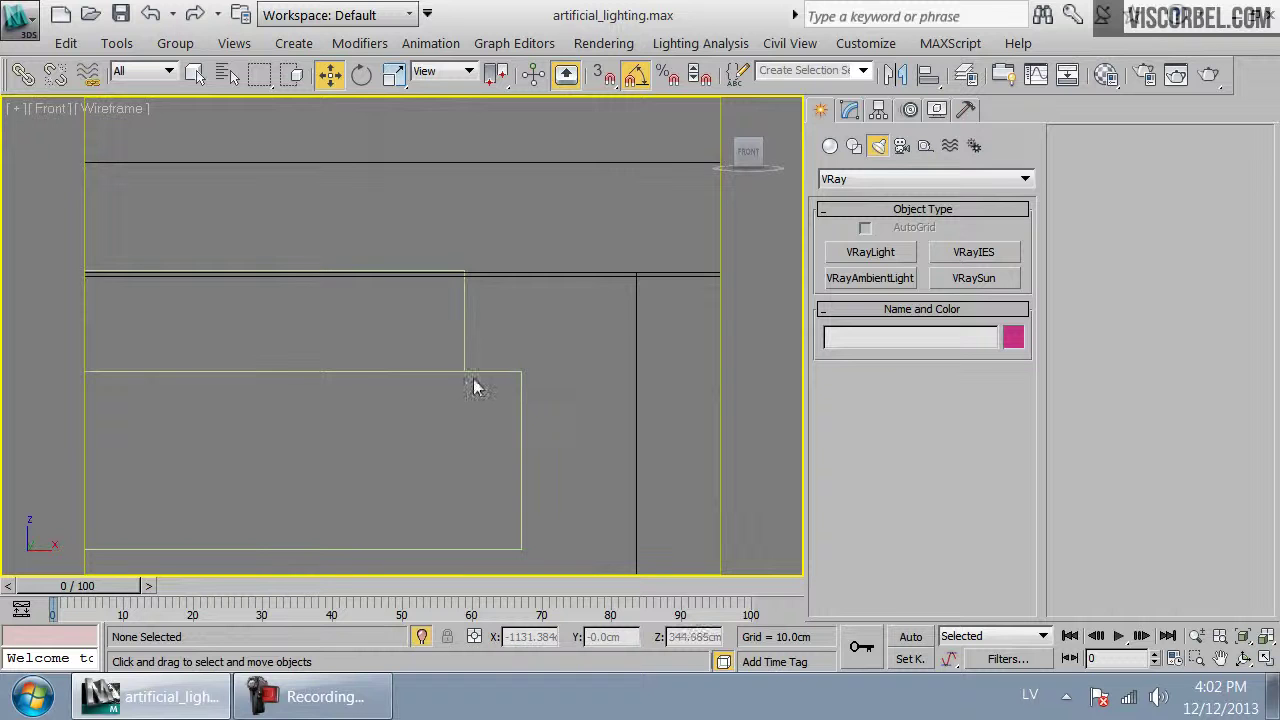
{"action": "left_click", "coordinate": [870, 253]}
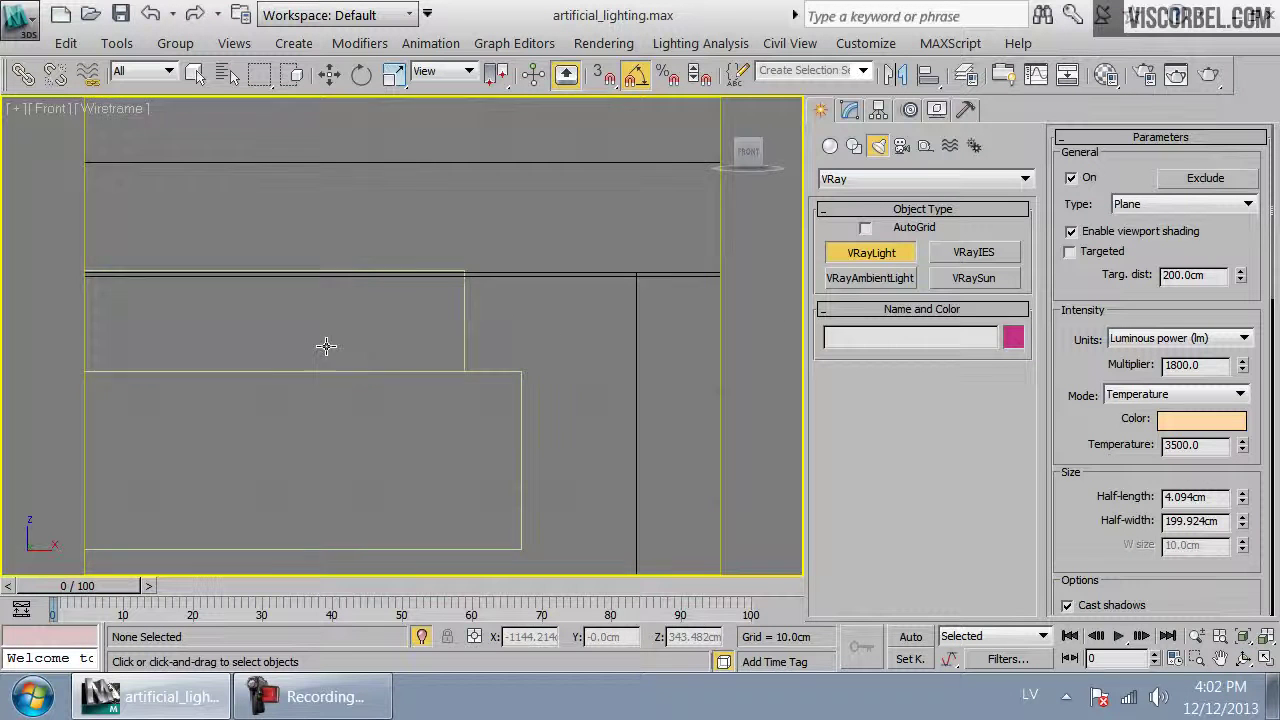
{"action": "key", "text": "z"}
{"action": "middle_click_drag", "start_coordinate": [320, 349], "coordinate": [349, 454]}
{"action": "scroll", "coordinate": [349, 454], "scroll_direction": "up", "scroll_amount": 2}
{"action": "middle_click_drag", "start_coordinate": [179, 358], "coordinate": [139, 372]}
{"action": "key", "text": "s"}
{"action": "left_click", "coordinate": [104, 360]}
{"action": "left_click_drag", "start_coordinate": [106, 361], "coordinate": [708, 347]}
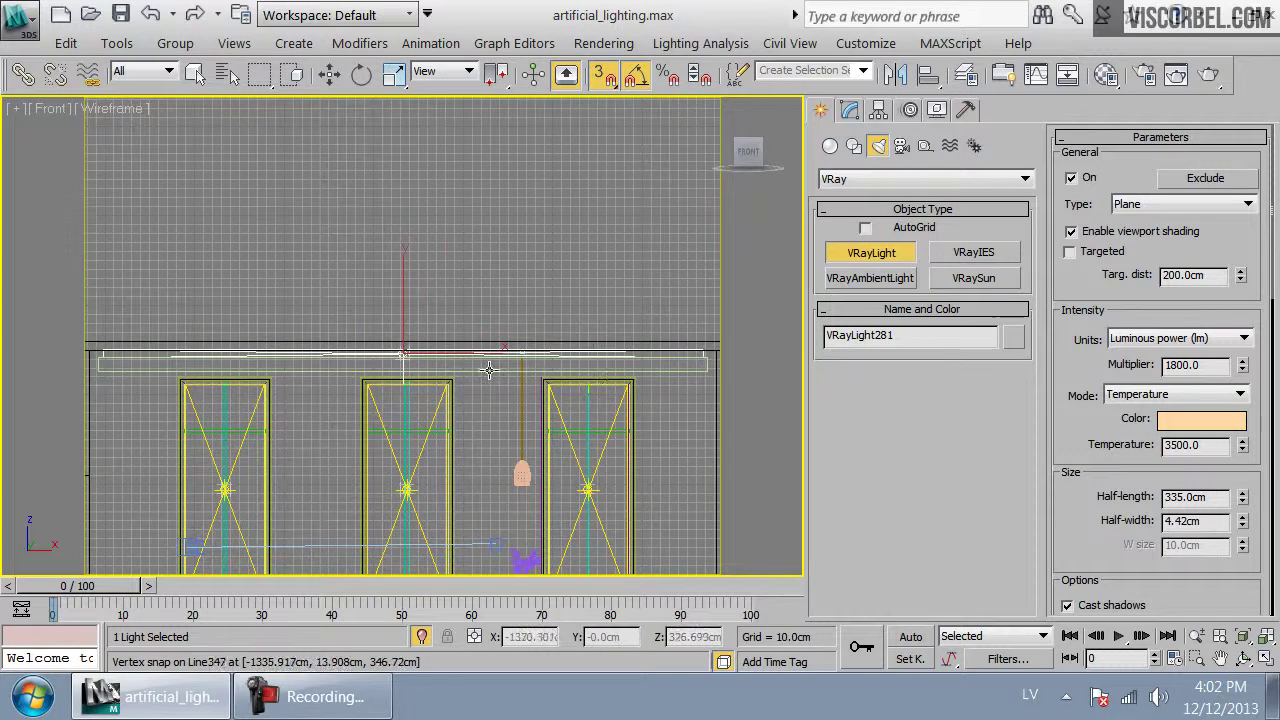
Rotate the long plane light in the Left view so it faces away from the ceiling panel toward the adjacent wall
{"action": "key", "text": "l"}
{"action": "scroll", "coordinate": [483, 283], "scroll_direction": "down", "scroll_amount": 5}
{"action": "scroll", "coordinate": [540, 361], "scroll_direction": "down", "scroll_amount": 3}
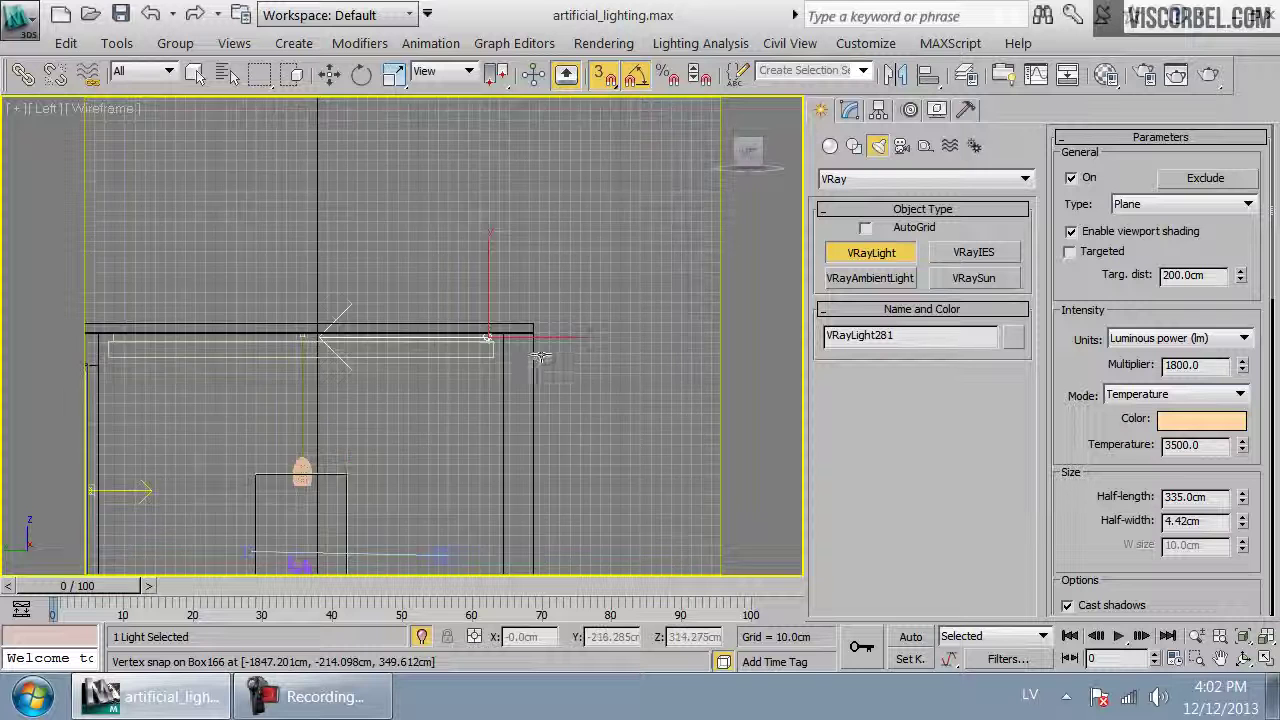
{"action": "scroll", "coordinate": [434, 394], "scroll_direction": "up", "scroll_amount": 8}
{"action": "key", "text": "e"}
{"action": "left_click_drag", "start_coordinate": [426, 300], "coordinate": [503, 518]}
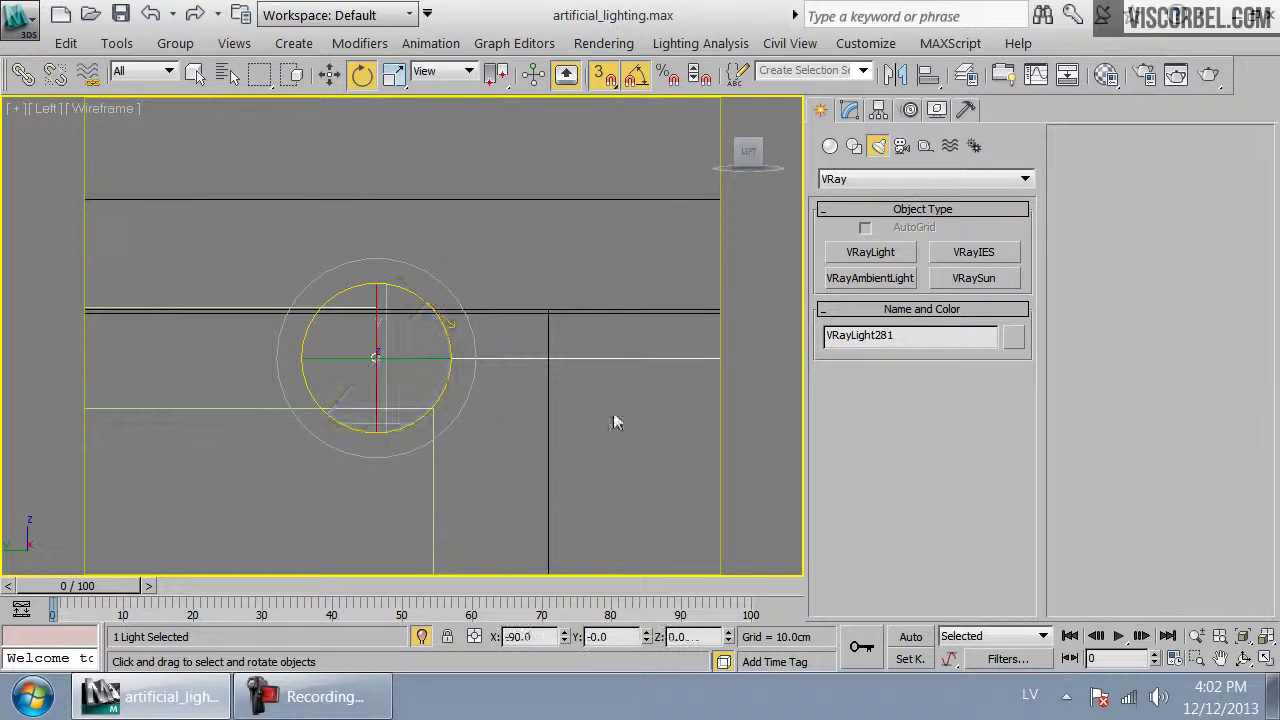
Set the plane light's half-width to 2 cm and shift it slightly clear of the panel's upper step
{"action": "left_click", "coordinate": [849, 110]}
{"action": "scroll", "coordinate": [951, 502], "scroll_direction": "down", "scroll_amount": 3}
{"action": "scroll", "coordinate": [951, 502], "scroll_direction": "down", "scroll_amount": 3}
{"action": "double_click", "coordinate": [955, 528]}
{"action": "type", "text": "2"}
{"action": "key", "text": "Return"}
{"action": "key", "text": "w"}
{"action": "left_click_drag", "start_coordinate": [435, 368], "coordinate": [430, 367]}
Enable Affect specular and Affect reflections for the plane light and set its color temperature to 8000
{"action": "left_click_drag", "start_coordinate": [913, 593], "coordinate": [868, 323]}
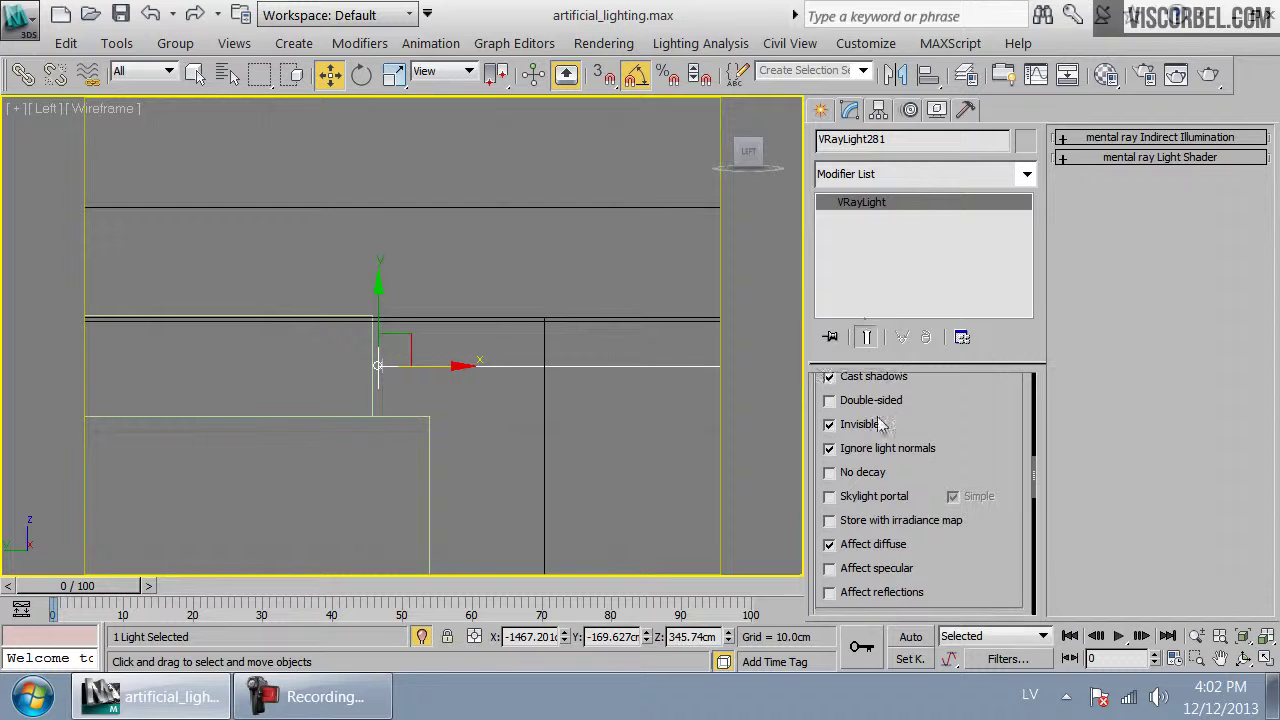
{"action": "left_click", "coordinate": [893, 570]}
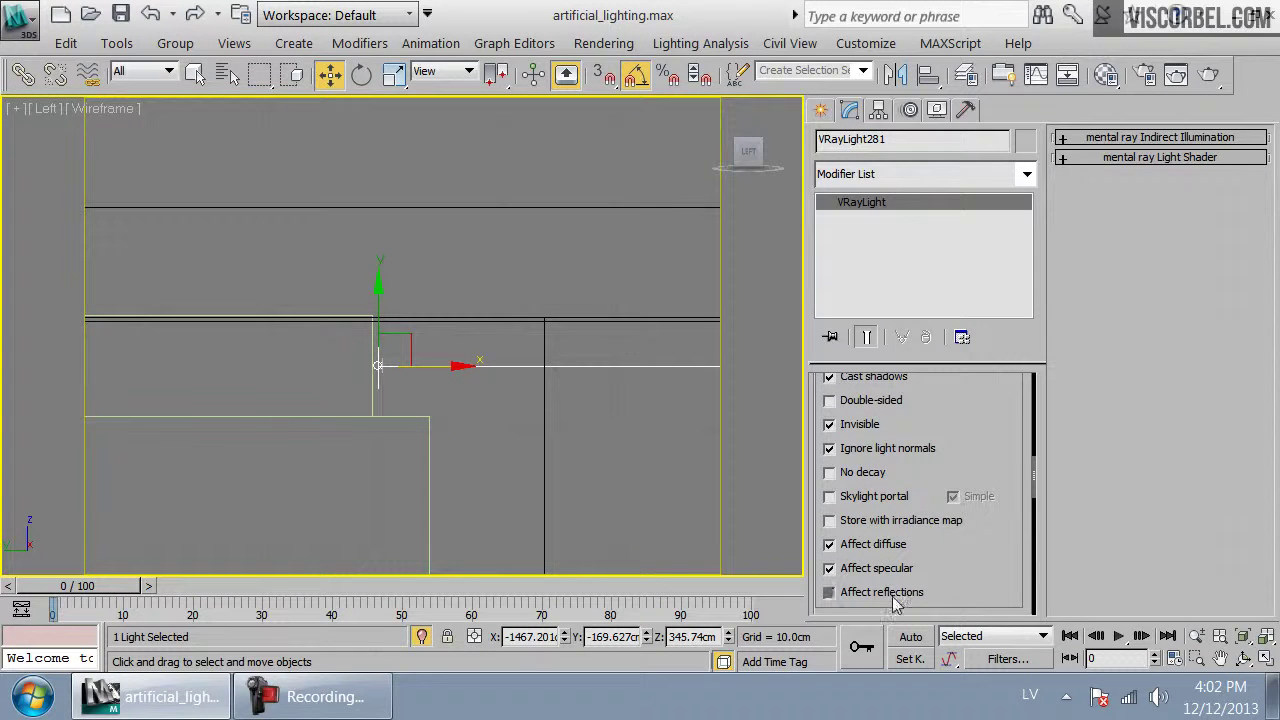
{"action": "left_click_drag", "start_coordinate": [1010, 411], "coordinate": [977, 467]}
{"action": "left_click_drag", "start_coordinate": [1020, 418], "coordinate": [1010, 587]}
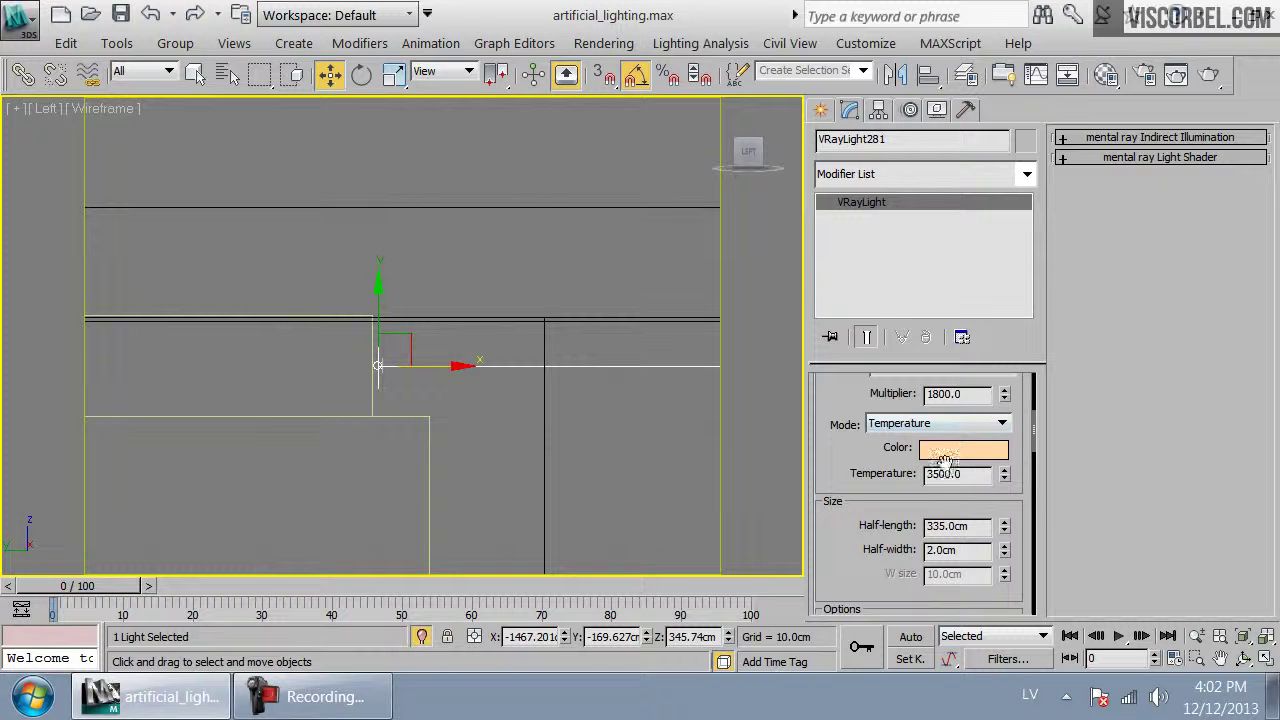
{"action": "double_click", "coordinate": [971, 473]}
{"action": "type", "text": "80"}
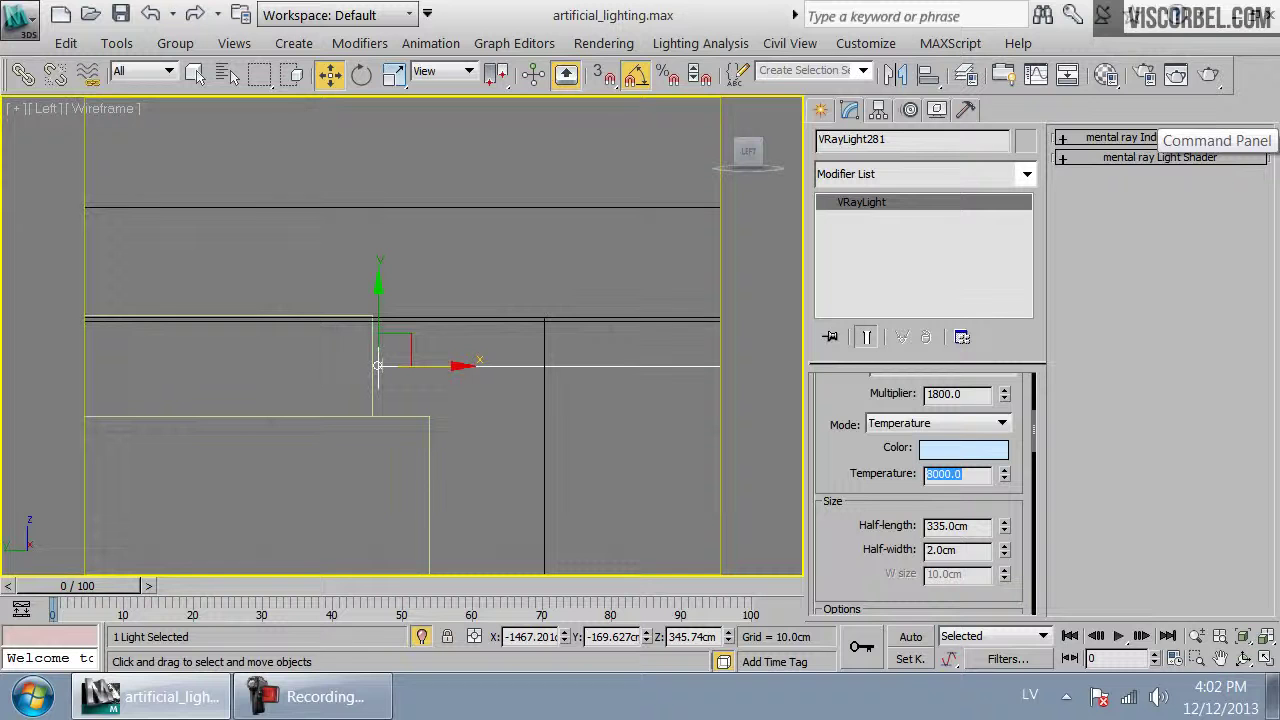
Switch the plane light's intensity units to Luminance and set the multiplier to 1400
{"action": "left_click_drag", "start_coordinate": [825, 398], "coordinate": [826, 484]}
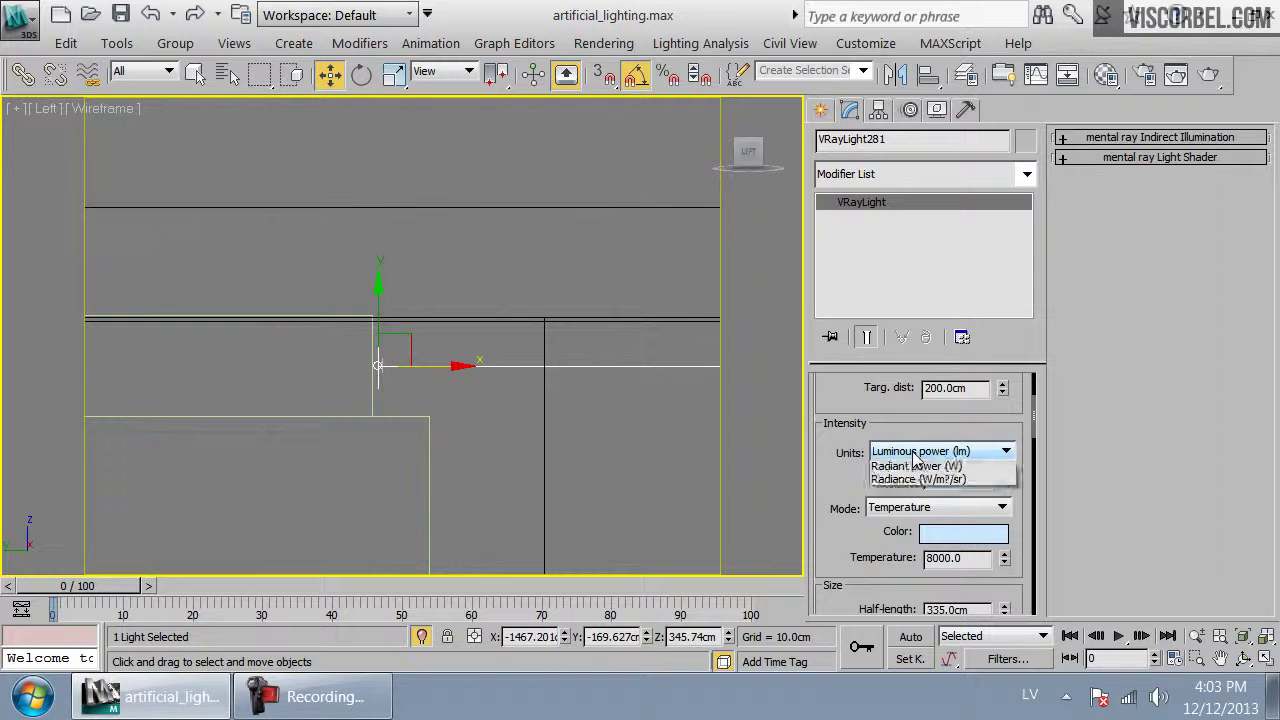
{"action": "left_click", "coordinate": [916, 455]}
{"action": "left_click", "coordinate": [1000, 495]}
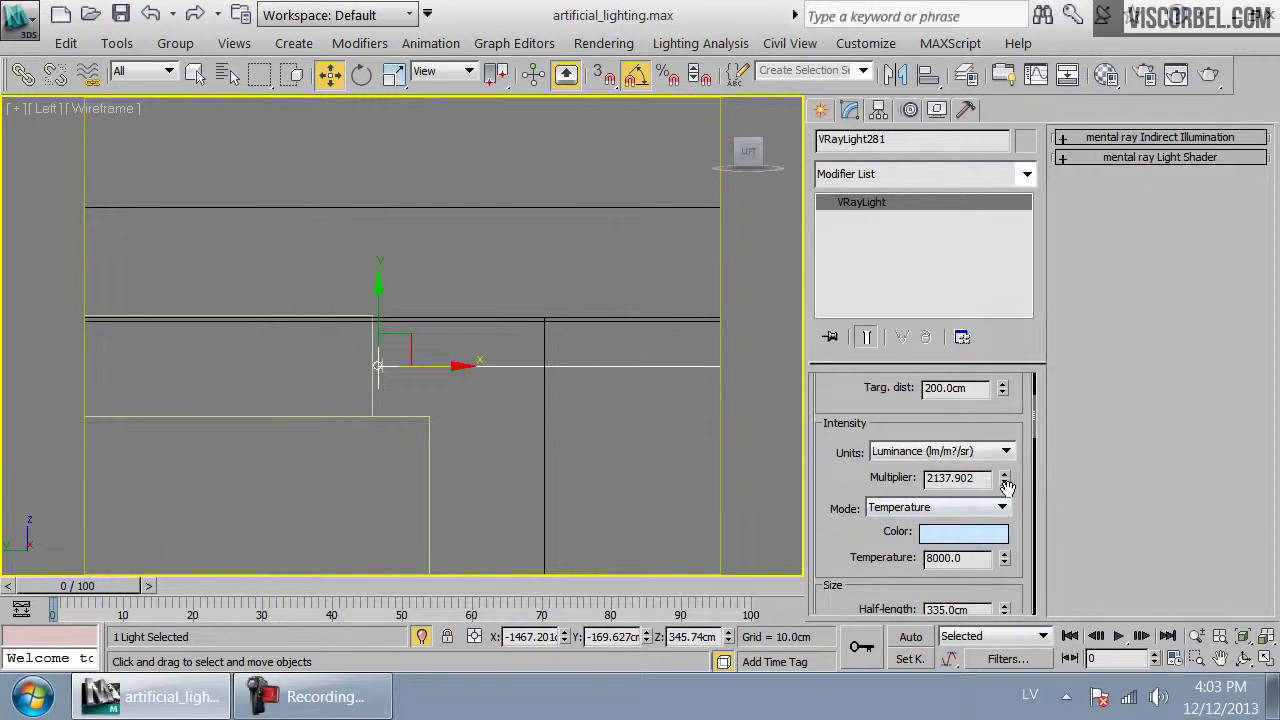
{"action": "left_click_drag", "start_coordinate": [975, 479], "coordinate": [884, 476]}
{"action": "type", "text": "1400"}
{"action": "key", "text": "Return"}
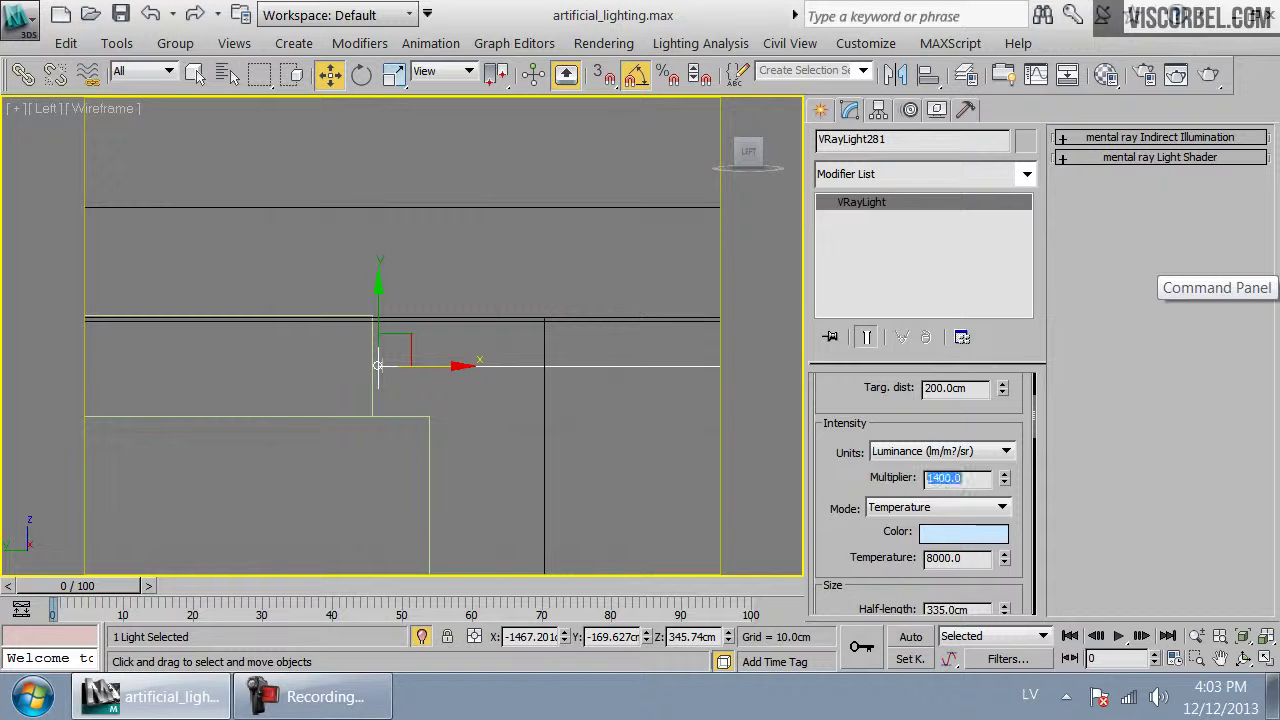
Create one instance of the plane light rotated 180 degrees in the Top view
{"action": "middle_click_drag", "start_coordinate": [346, 351], "coordinate": [387, 296]}
{"action": "key", "text": "t"}
{"action": "middle_click_drag", "start_coordinate": [238, 436], "coordinate": [478, 353]}
{"action": "key", "text": "e"}
{"action": "mouse_move", "coordinate": [443, 340]}
{"action": "left_mouse_down", "text": "shift"}
{"action": "mouse_move", "coordinate": [523, 434]}
{"action": "mouse_move", "coordinate": [576, 563]}
{"action": "left_mouse_up", "text": "shift"}
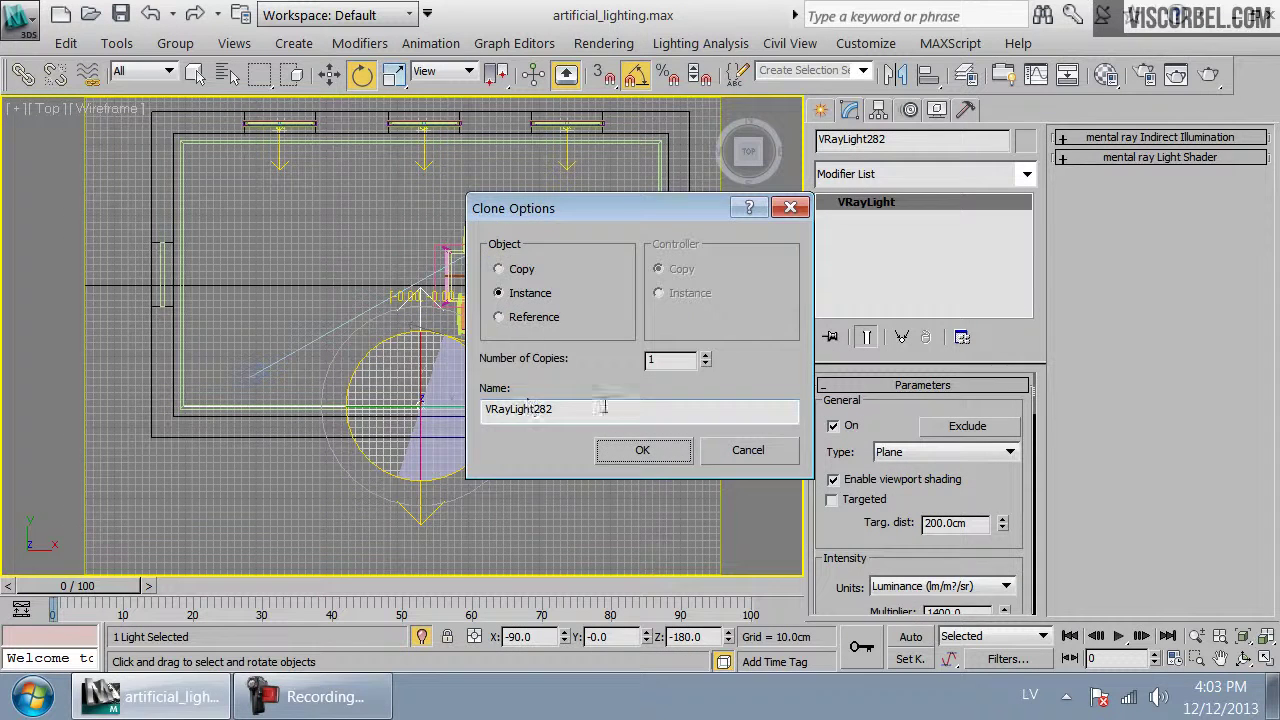
{"action": "left_click", "coordinate": [646, 452]}
Move the instanced light to the panel's opposite long edge and align it just outside the upper step in the Left view
{"action": "key", "text": "w"}
{"action": "left_click_drag", "start_coordinate": [420, 350], "coordinate": [418, 102]}
{"action": "key", "text": "l"}
{"action": "key", "text": "z"}
{"action": "scroll", "coordinate": [397, 308], "scroll_direction": "down", "scroll_amount": 3}
{"action": "middle_click_drag", "start_coordinate": [597, 329], "coordinate": [357, 315]}
{"action": "scroll", "coordinate": [380, 325], "scroll_direction": "up", "scroll_amount": 5}
{"action": "middle_click_drag", "start_coordinate": [454, 354], "coordinate": [570, 370]}
{"action": "scroll", "coordinate": [392, 326], "scroll_direction": "up", "scroll_amount": 2}
{"action": "middle_click_drag", "start_coordinate": [392, 326], "coordinate": [430, 325]}
{"action": "scroll", "coordinate": [385, 323], "scroll_direction": "up", "scroll_amount": 4}
{"action": "left_click_drag", "start_coordinate": [324, 296], "coordinate": [378, 295]}
{"action": "scroll", "coordinate": [480, 342], "scroll_direction": "down", "scroll_amount": 4}
Draw a vertex-snapped plane VRayLight across the panel's short end in the Left view, about 185 cm half-length and 4.42 cm half-width
{"action": "scroll", "coordinate": [526, 367], "scroll_direction": "down", "scroll_amount": 1}
{"action": "middle_click_drag", "start_coordinate": [508, 361], "coordinate": [245, 352]}
{"action": "scroll", "coordinate": [407, 353], "scroll_direction": "down", "scroll_amount": 2}
{"action": "middle_click_drag", "start_coordinate": [407, 357], "coordinate": [255, 358]}
{"action": "scroll", "coordinate": [258, 366], "scroll_direction": "down", "scroll_amount": 5}
{"action": "right_click", "coordinate": [306, 335], "text": "ctrl"}
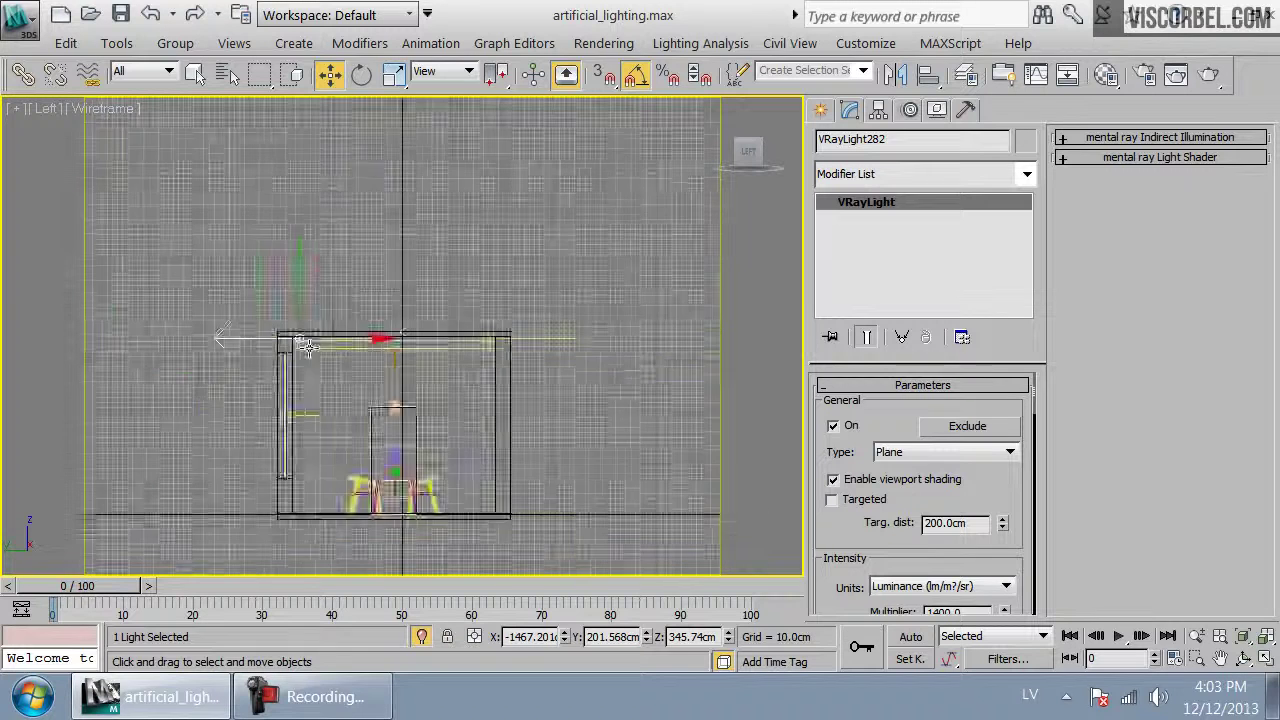
{"action": "left_click", "coordinate": [597, 251]}
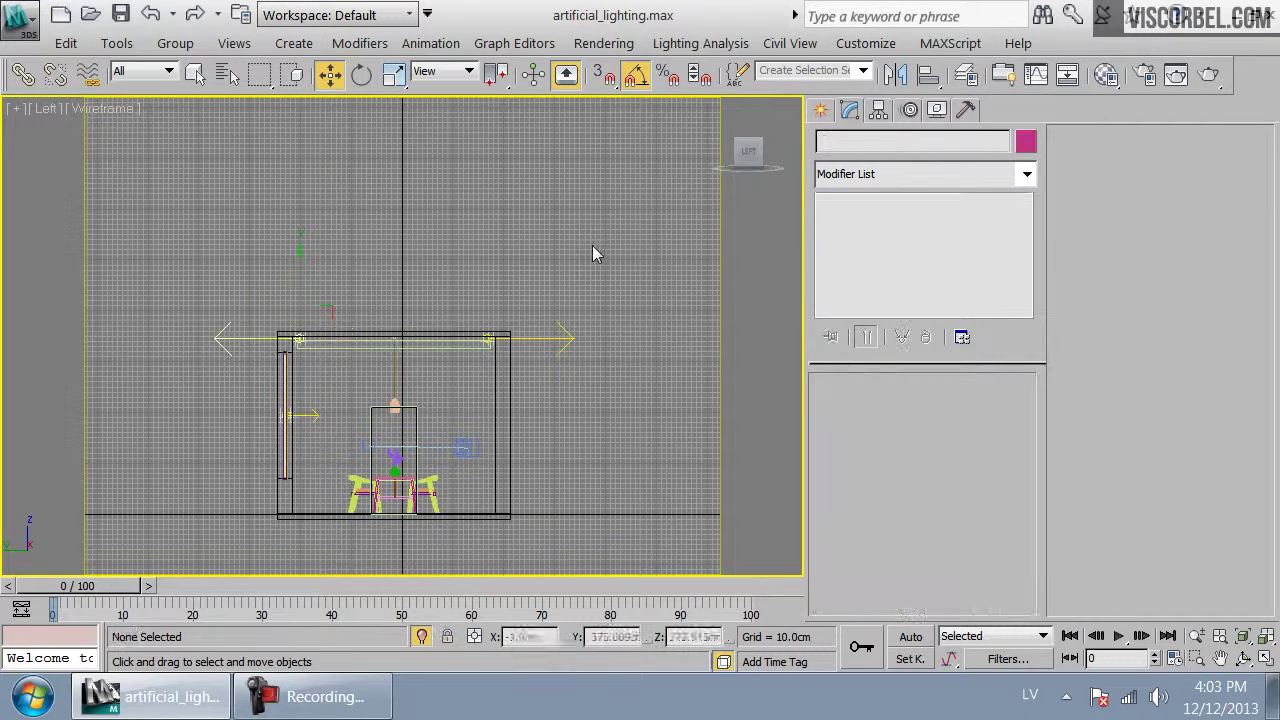
{"action": "left_click", "coordinate": [819, 110]}
{"action": "left_click", "coordinate": [871, 253]}
{"action": "scroll", "coordinate": [300, 348], "scroll_direction": "up", "scroll_amount": 2}
{"action": "scroll", "coordinate": [310, 350], "scroll_direction": "up", "scroll_amount": 2}
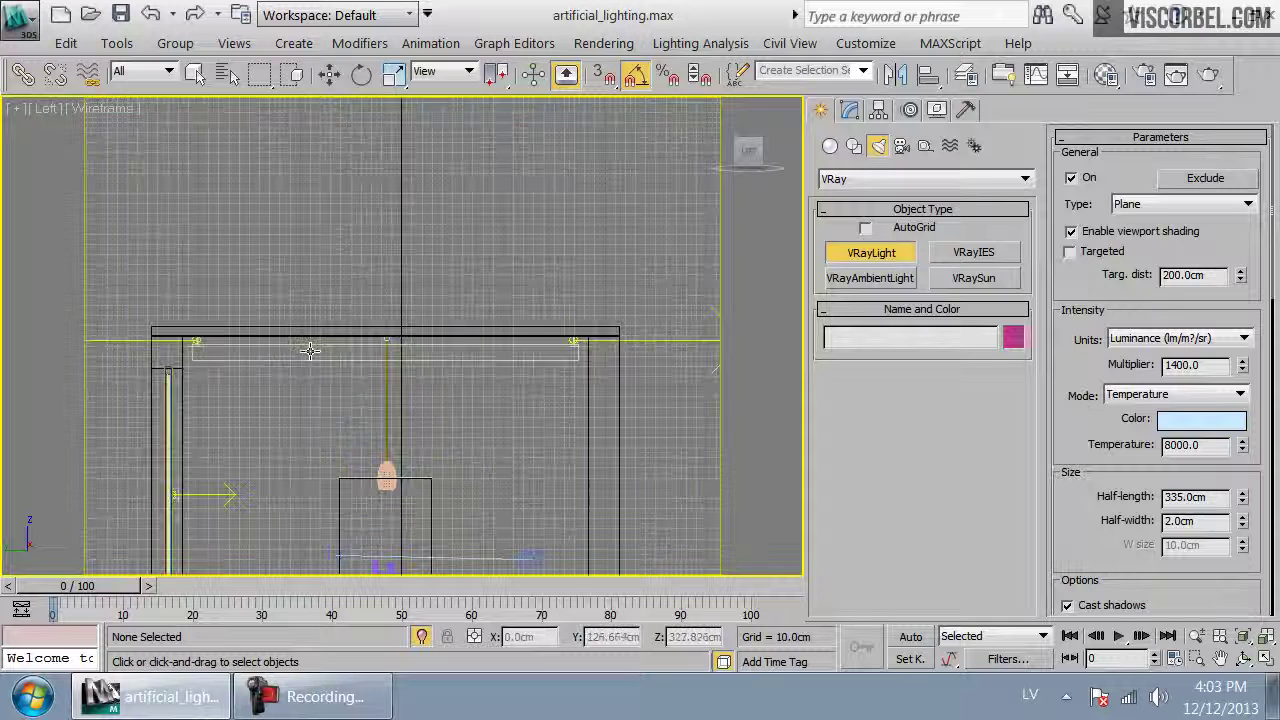
{"action": "key", "text": "s"}
{"action": "left_click_drag", "start_coordinate": [205, 346], "coordinate": [575, 342]}
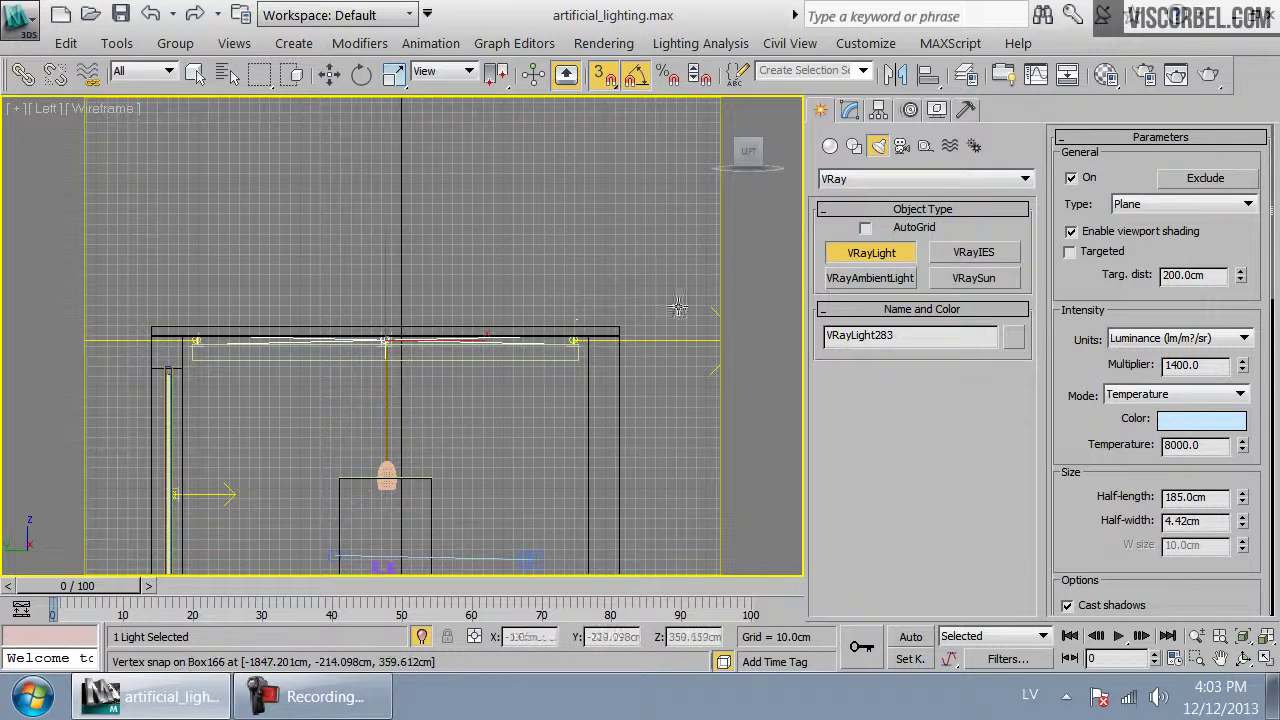
Rotate the short-end light in the Front view to face the nearby end wall and open its parameters for editing
{"action": "key", "text": "f"}
{"action": "scroll", "coordinate": [537, 342], "scroll_direction": "up", "scroll_amount": 6}
{"action": "key", "text": "e"}
{"action": "key", "text": "s"}
{"action": "left_click_drag", "start_coordinate": [608, 330], "coordinate": [420, 231]}
{"action": "left_click", "coordinate": [848, 110]}
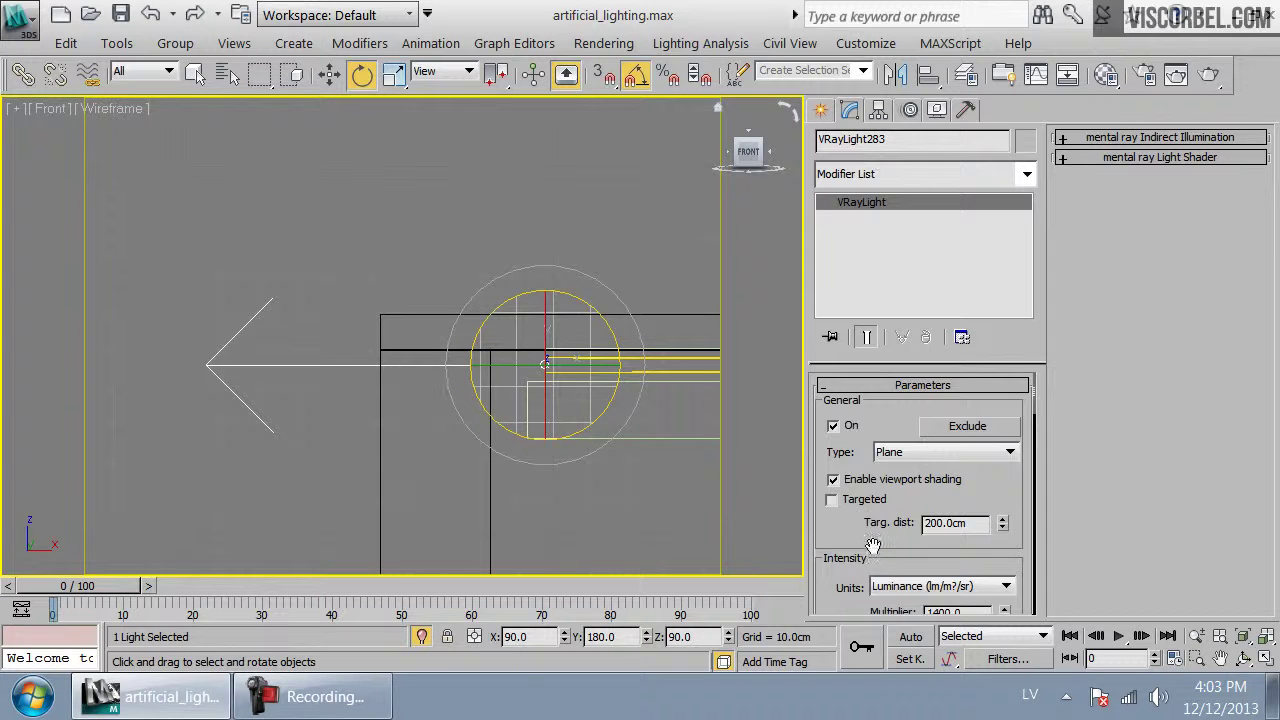
Narrow the selected plane light by setting its size to 2 cm
{"action": "scroll", "coordinate": [935, 448], "scroll_direction": "down", "scroll_amount": 3}
{"action": "double_click", "coordinate": [950, 500]}
{"action": "type", "text": "2"}
{"action": "key", "text": "Return"}
Shift the plane light slightly outward in the front view to line up with the ends of the neighbouring cove lights
{"action": "scroll", "coordinate": [740, 430], "scroll_direction": "up", "scroll_amount": 2}
{"action": "middle_click_drag", "start_coordinate": [708, 361], "coordinate": [460, 337]}
{"action": "scroll", "coordinate": [475, 355], "scroll_direction": "up", "scroll_amount": 3}
{"action": "scroll", "coordinate": [588, 460], "scroll_direction": "up", "scroll_amount": 1}
{"action": "middle_click_drag", "start_coordinate": [565, 446], "coordinate": [486, 408]}
{"action": "scroll", "coordinate": [487, 409], "scroll_direction": "up", "scroll_amount": 1}
{"action": "key", "text": "w"}
{"action": "left_click_drag", "start_coordinate": [532, 464], "coordinate": [528, 464]}
{"action": "scroll", "coordinate": [533, 466], "scroll_direction": "down", "scroll_amount": 3}
{"action": "scroll", "coordinate": [957, 467], "scroll_direction": "up", "scroll_amount": 3}
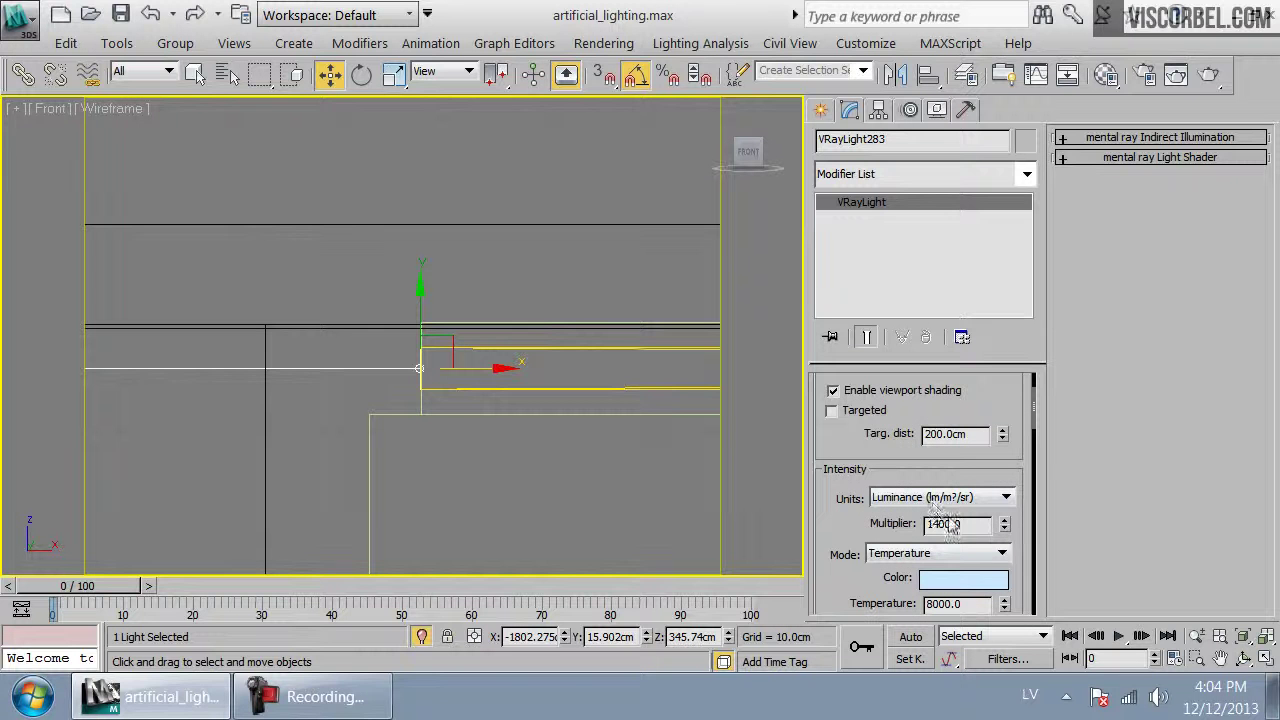
Create one instance of the plane light by rotating a clone to face the opposite direction
{"action": "scroll", "coordinate": [541, 438], "scroll_direction": "down", "scroll_amount": 6}
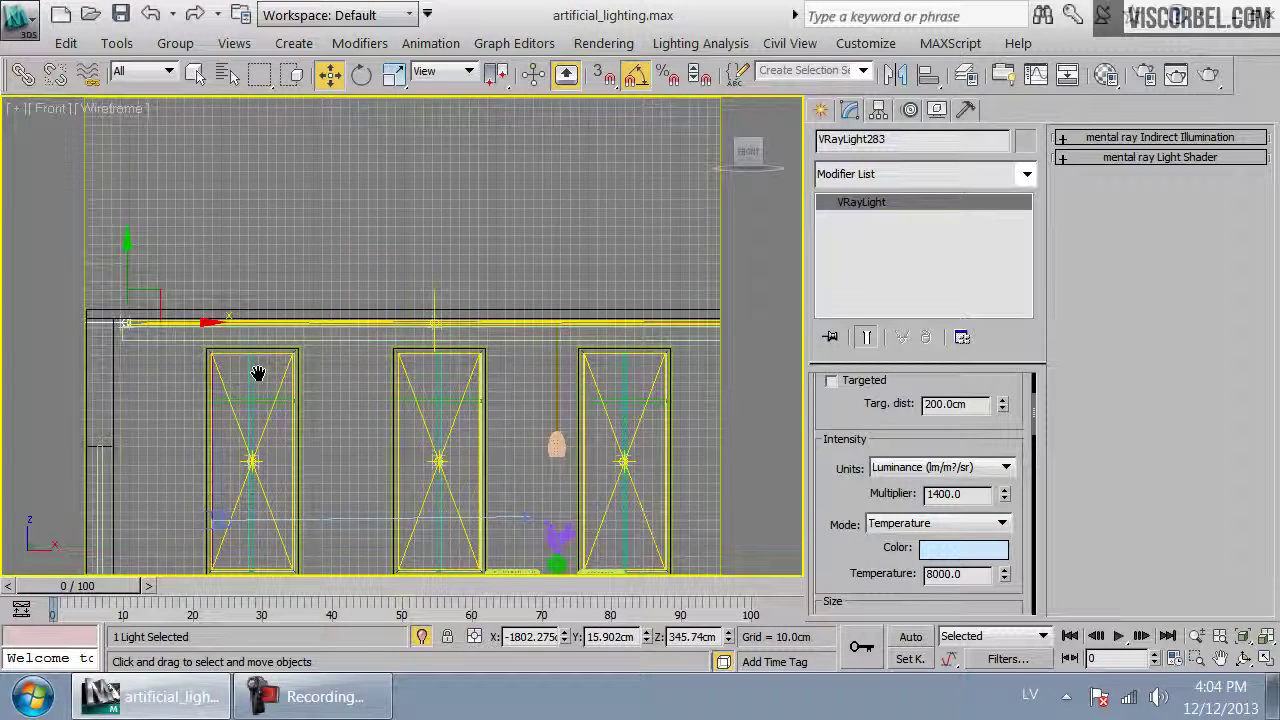
{"action": "key", "text": "r"}
{"action": "key", "text": "e"}
{"action": "mouse_move", "coordinate": [297, 266]}
{"action": "left_mouse_down", "text": "shift"}
{"action": "mouse_move", "coordinate": [422, 405]}
{"action": "mouse_move", "coordinate": [424, 458]}
{"action": "left_mouse_up", "text": "shift"}
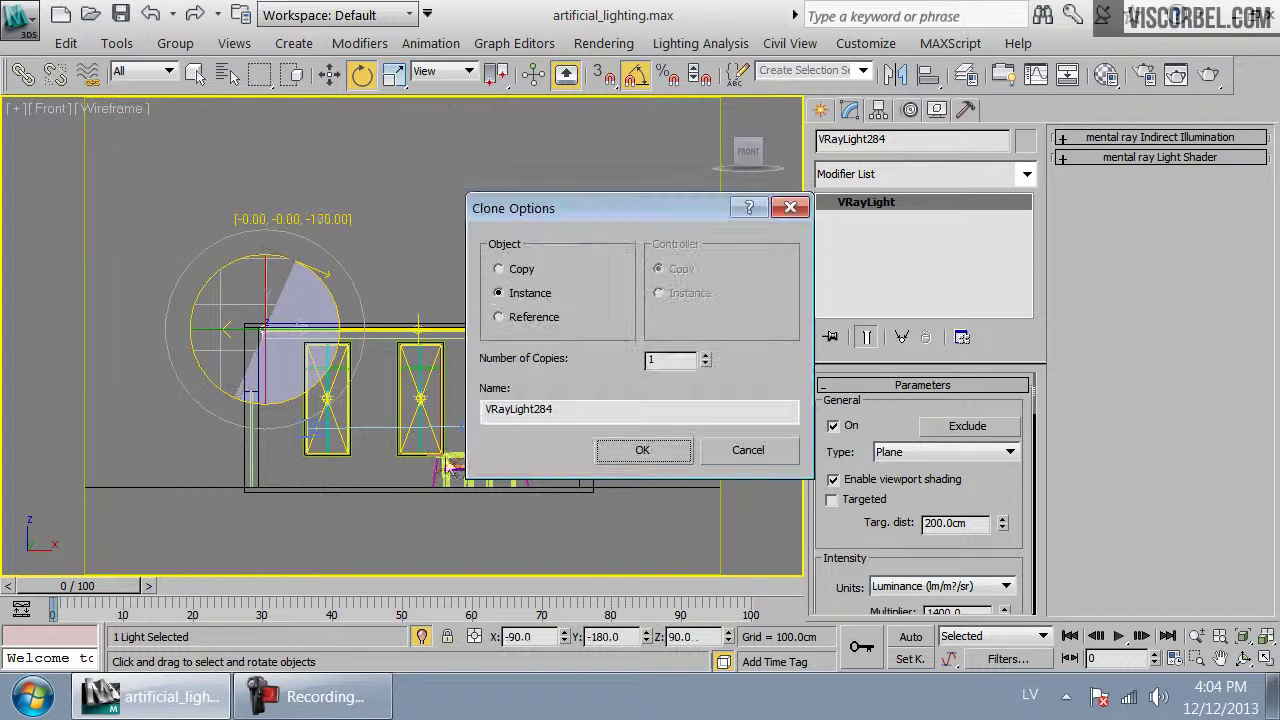
{"action": "left_click", "coordinate": [646, 449]}
Move the instanced plane light along X to the opposite end of the ceiling cove, at about X -1132 cm
{"action": "key", "text": "w"}
{"action": "left_click_drag", "start_coordinate": [303, 342], "coordinate": [624, 328]}
{"action": "scroll", "coordinate": [624, 328], "scroll_direction": "up", "scroll_amount": 6}
{"action": "middle_click_drag", "start_coordinate": [160, 359], "coordinate": [546, 351]}
{"action": "scroll", "coordinate": [546, 351], "scroll_direction": "up", "scroll_amount": 3}
{"action": "left_click_drag", "start_coordinate": [487, 353], "coordinate": [274, 353]}
Render the room through the cam_hidden camera and close the frame buffer
{"action": "key", "text": "c"}
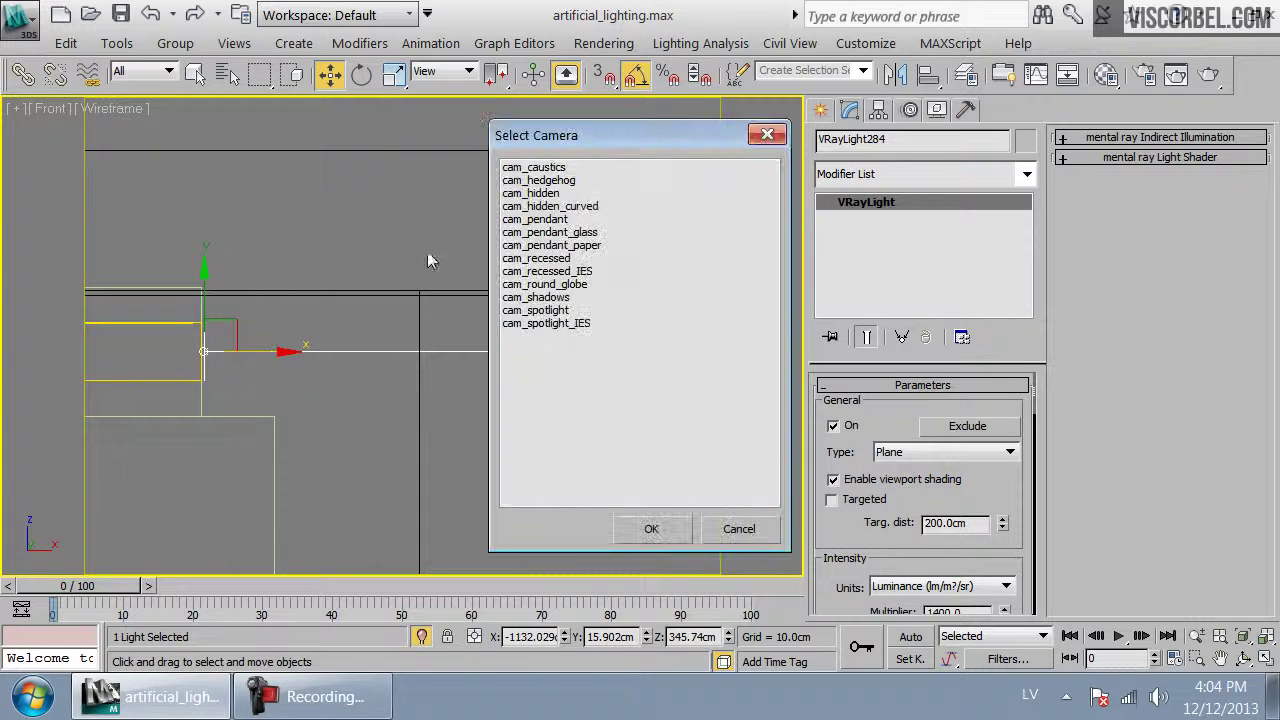
{"action": "double_click", "coordinate": [540, 193]}
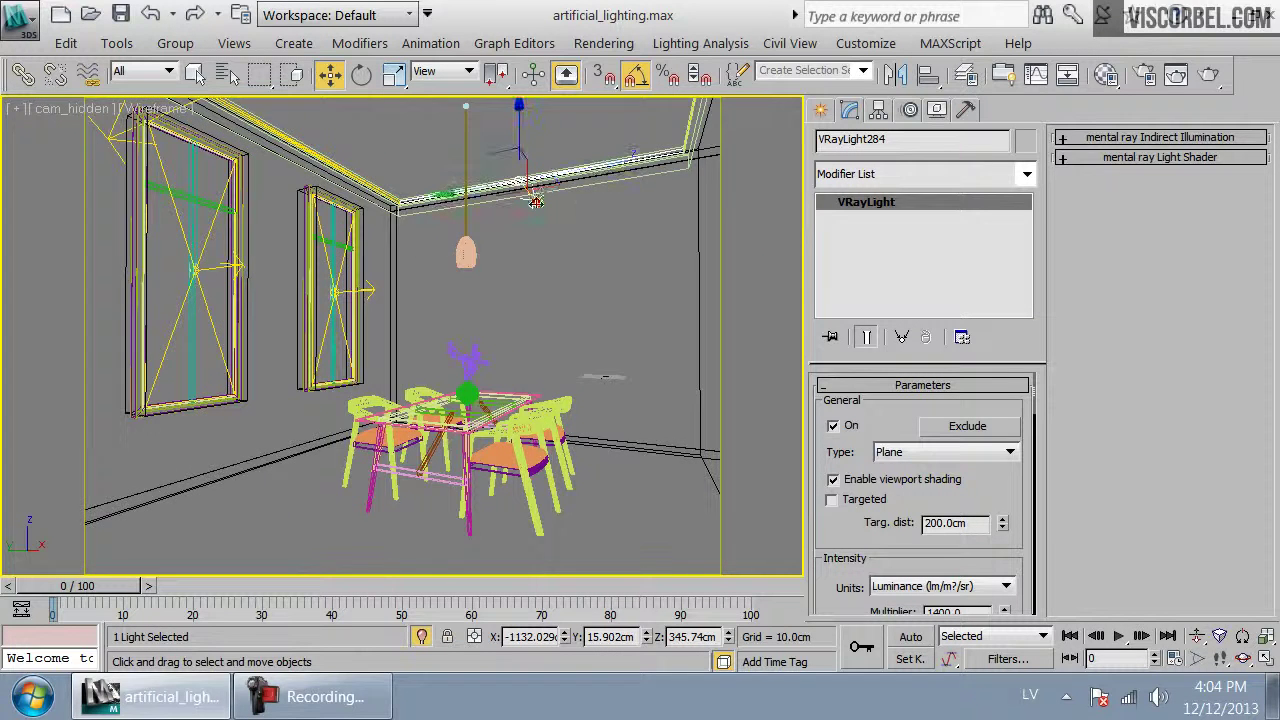
{"action": "left_click", "coordinate": [1208, 74]}
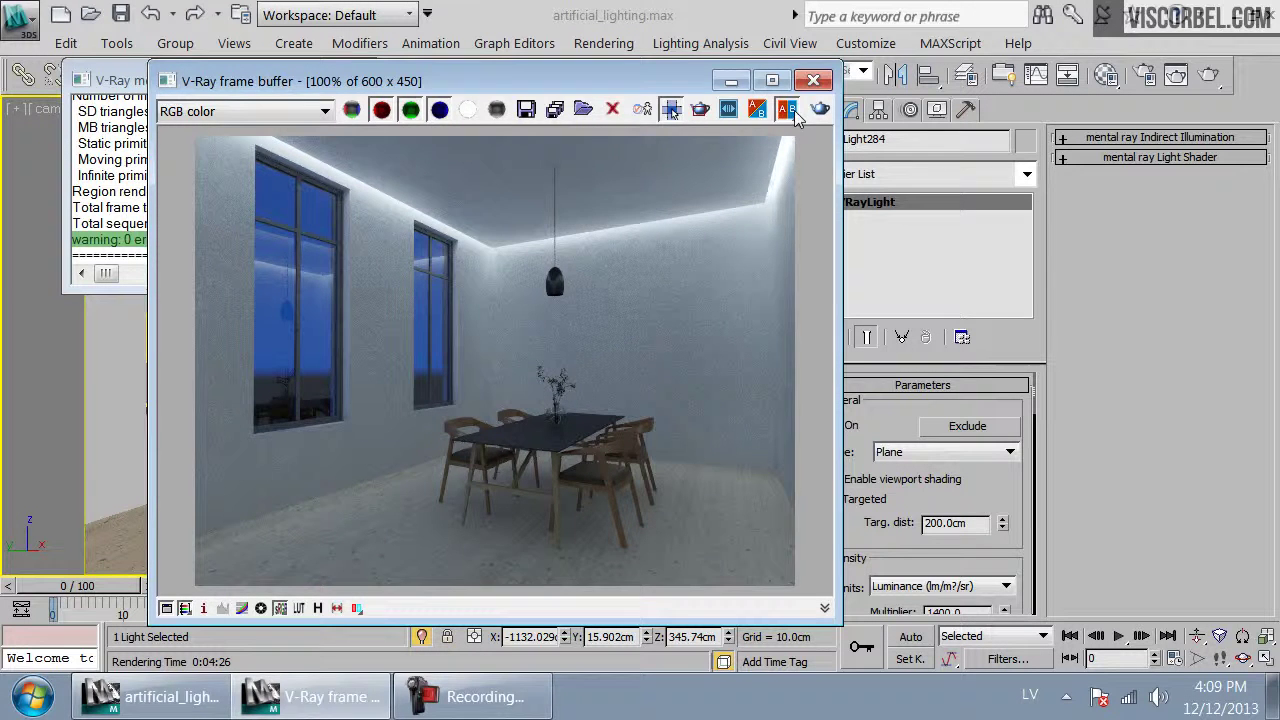
{"action": "left_click", "coordinate": [813, 80]}
Unhide all scene objects in the top view and close the V-Ray messages window
{"action": "key", "text": "f"}
{"action": "key", "text": "t"}
{"action": "scroll", "coordinate": [417, 415], "scroll_direction": "down", "scroll_amount": 5}
{"action": "right_click", "coordinate": [443, 317]}
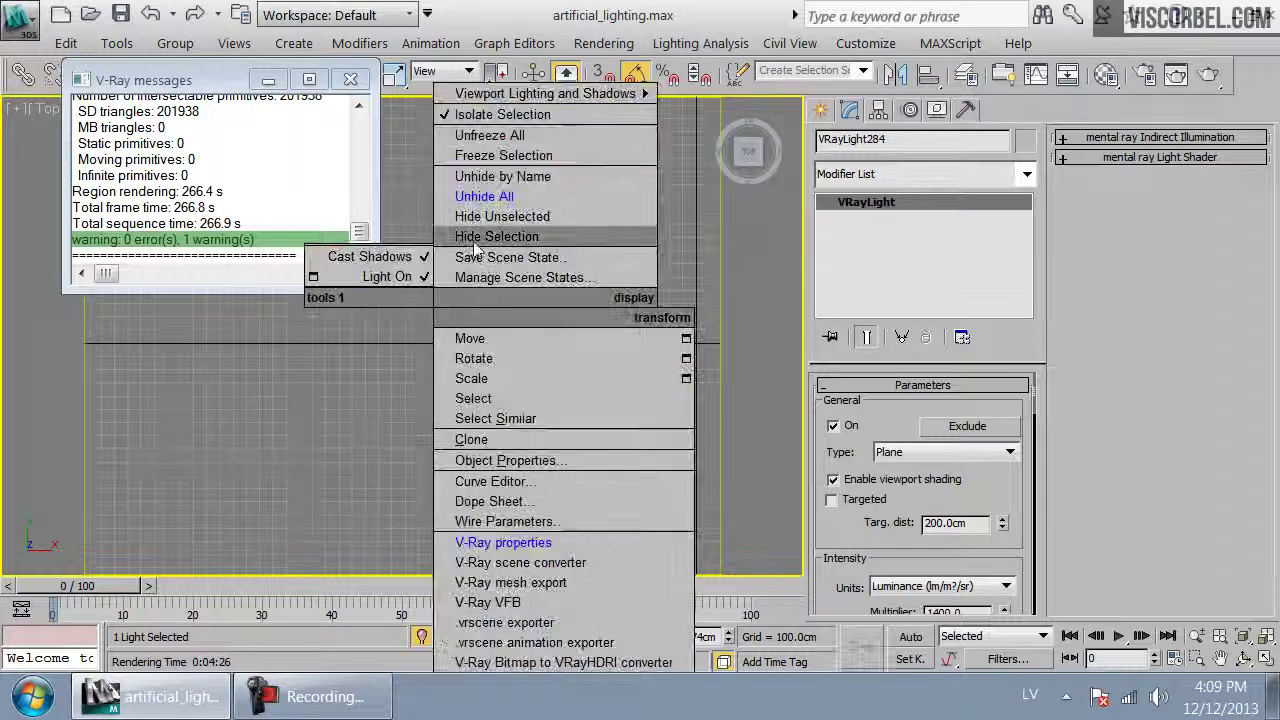
{"action": "left_click", "coordinate": [485, 196]}
{"action": "left_click", "coordinate": [757, 418]}
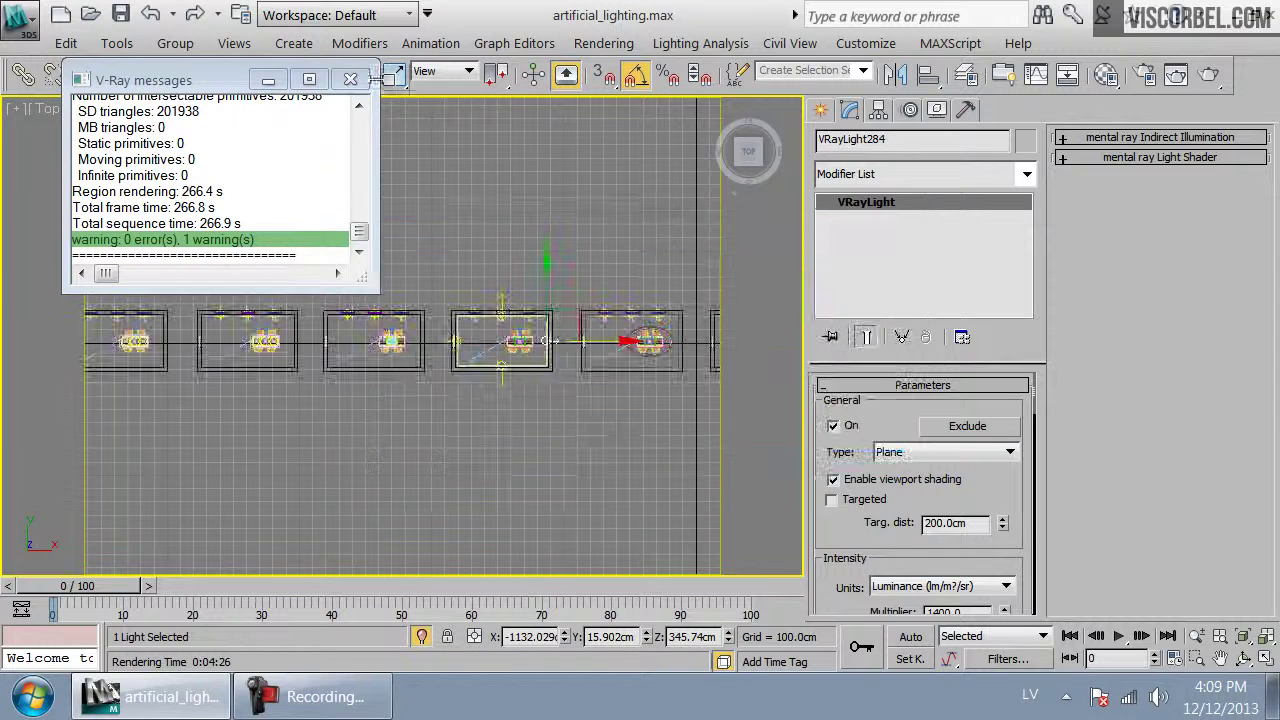
{"action": "left_click", "coordinate": [351, 80]}
Clone the sphere light from a pendant lamp in the multi-pendant room into the cove-lit room as an independent copy
{"action": "middle_click_drag", "start_coordinate": [205, 466], "coordinate": [420, 463]}
{"action": "scroll", "coordinate": [421, 466], "scroll_direction": "up", "scroll_amount": 3}
{"action": "scroll", "coordinate": [680, 416], "scroll_direction": "up", "scroll_amount": 2}
{"action": "middle_click_drag", "start_coordinate": [711, 415], "coordinate": [386, 423]}
{"action": "scroll", "coordinate": [386, 423], "scroll_direction": "up", "scroll_amount": 3}
{"action": "middle_click_drag", "start_coordinate": [594, 465], "coordinate": [360, 323]}
{"action": "scroll", "coordinate": [360, 323], "scroll_direction": "up", "scroll_amount": 1}
{"action": "middle_click_drag", "start_coordinate": [194, 289], "coordinate": [317, 354]}
{"action": "scroll", "coordinate": [317, 354], "scroll_direction": "up", "scroll_amount": 4}
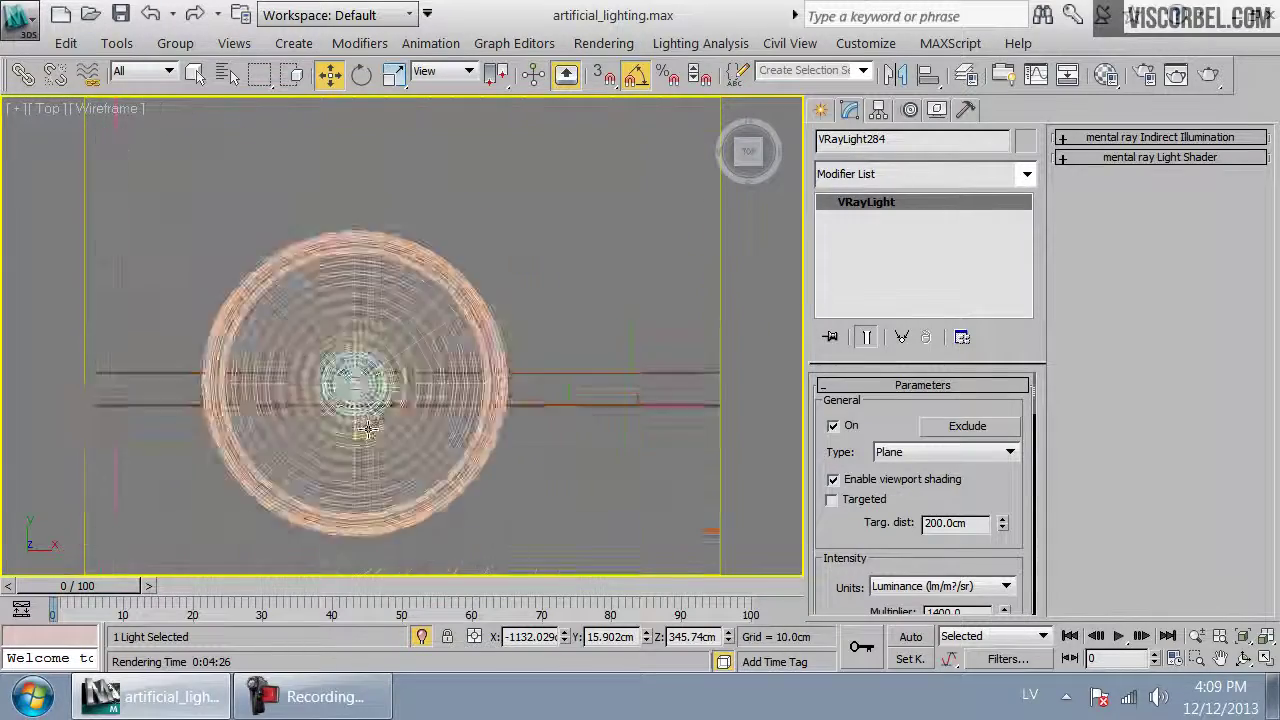
{"action": "scroll", "coordinate": [368, 428], "scroll_direction": "up", "scroll_amount": 4}
{"action": "left_click", "coordinate": [375, 388]}
{"action": "left_click", "coordinate": [380, 418]}
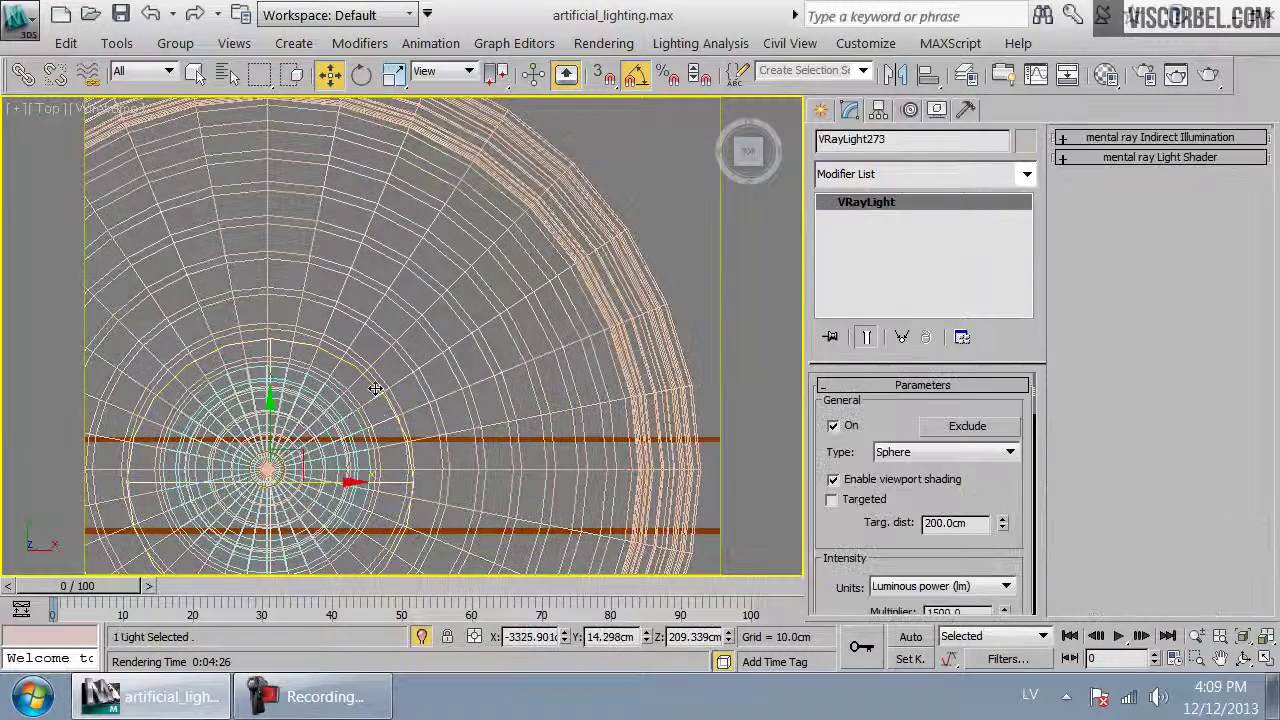
{"action": "scroll", "coordinate": [426, 421], "scroll_direction": "down", "scroll_amount": 8}
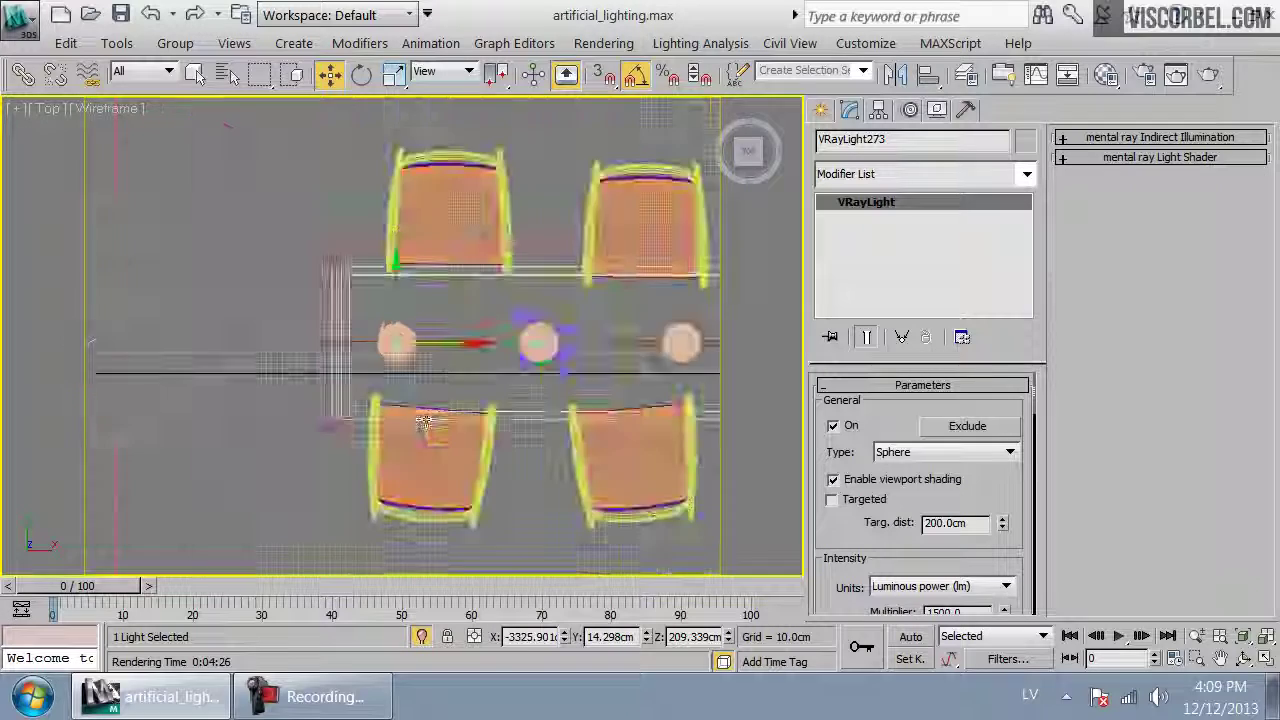
{"action": "scroll", "coordinate": [426, 421], "scroll_direction": "down", "scroll_amount": 5}
{"action": "scroll", "coordinate": [568, 398], "scroll_direction": "down", "scroll_amount": 3}
{"action": "scroll", "coordinate": [305, 407], "scroll_direction": "down", "scroll_amount": 2}
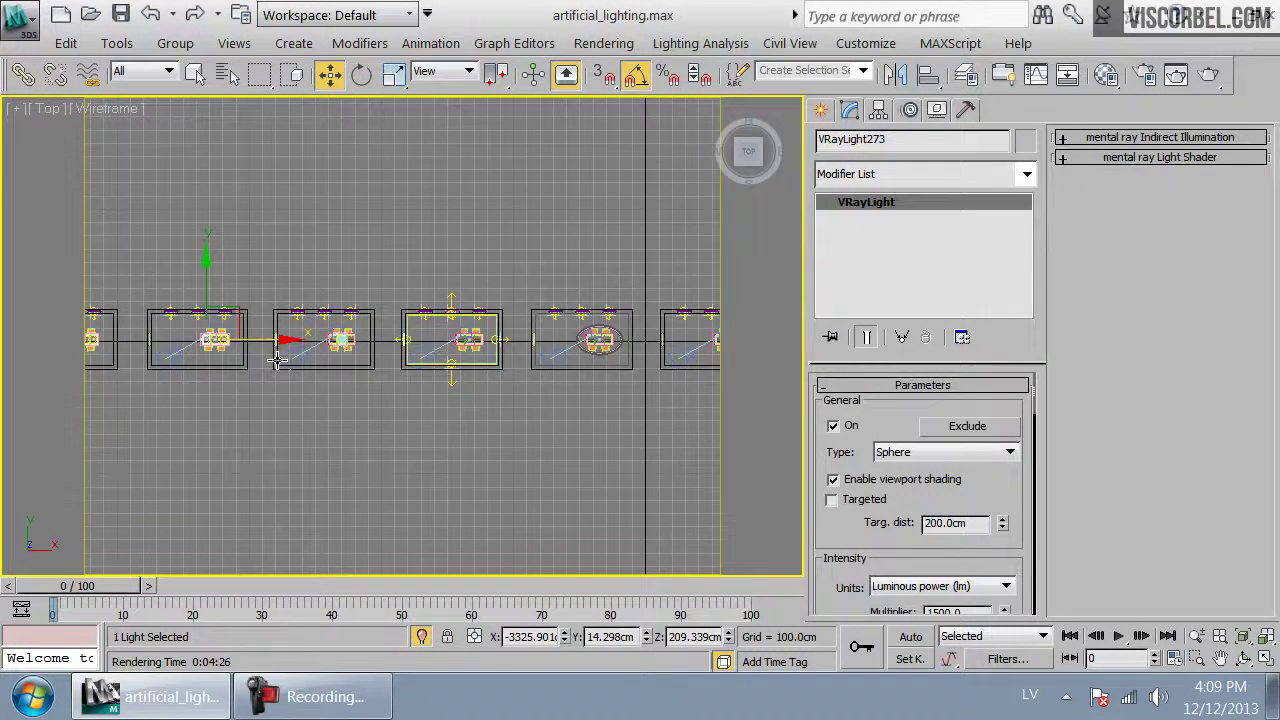
{"action": "left_click_drag", "start_coordinate": [257, 341], "coordinate": [514, 353], "text": "shift"}
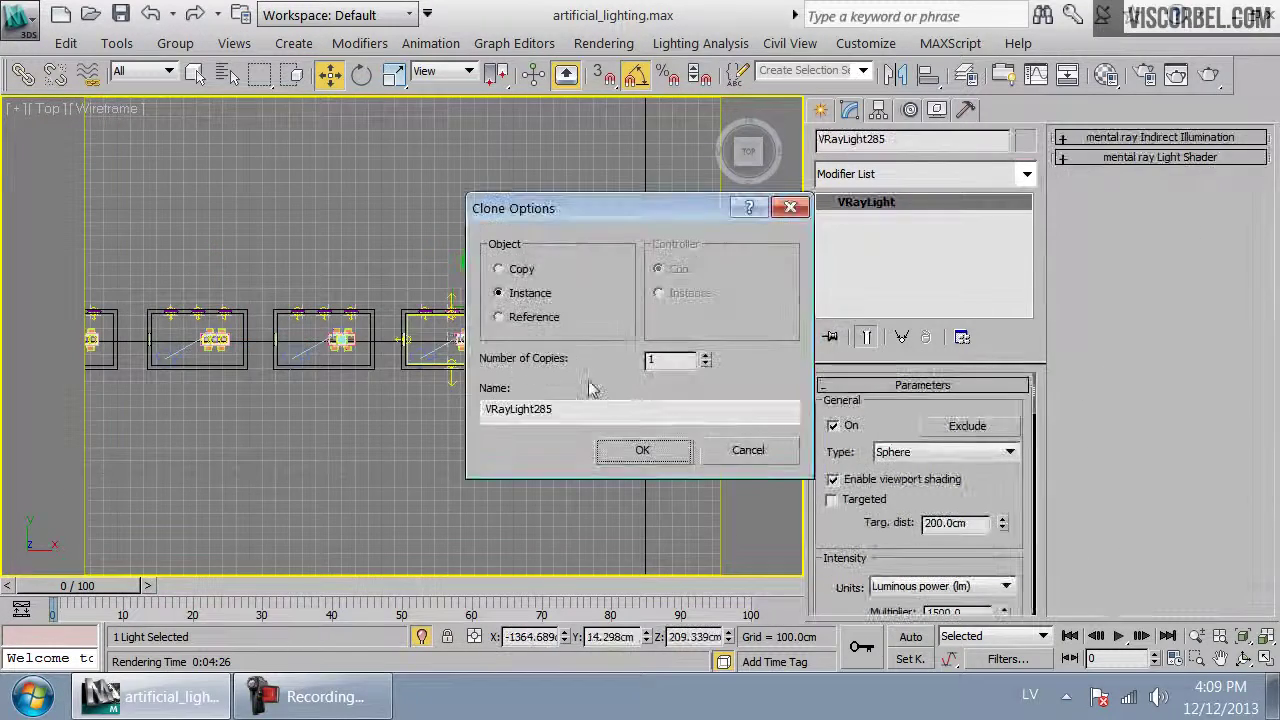
{"action": "left_click", "coordinate": [503, 272]}
{"action": "left_click", "coordinate": [643, 448]}
Center the copied sphere light inside the pendant lamp shade, at about X -1334 cm, and show it in the front view
{"action": "key", "text": "z"}
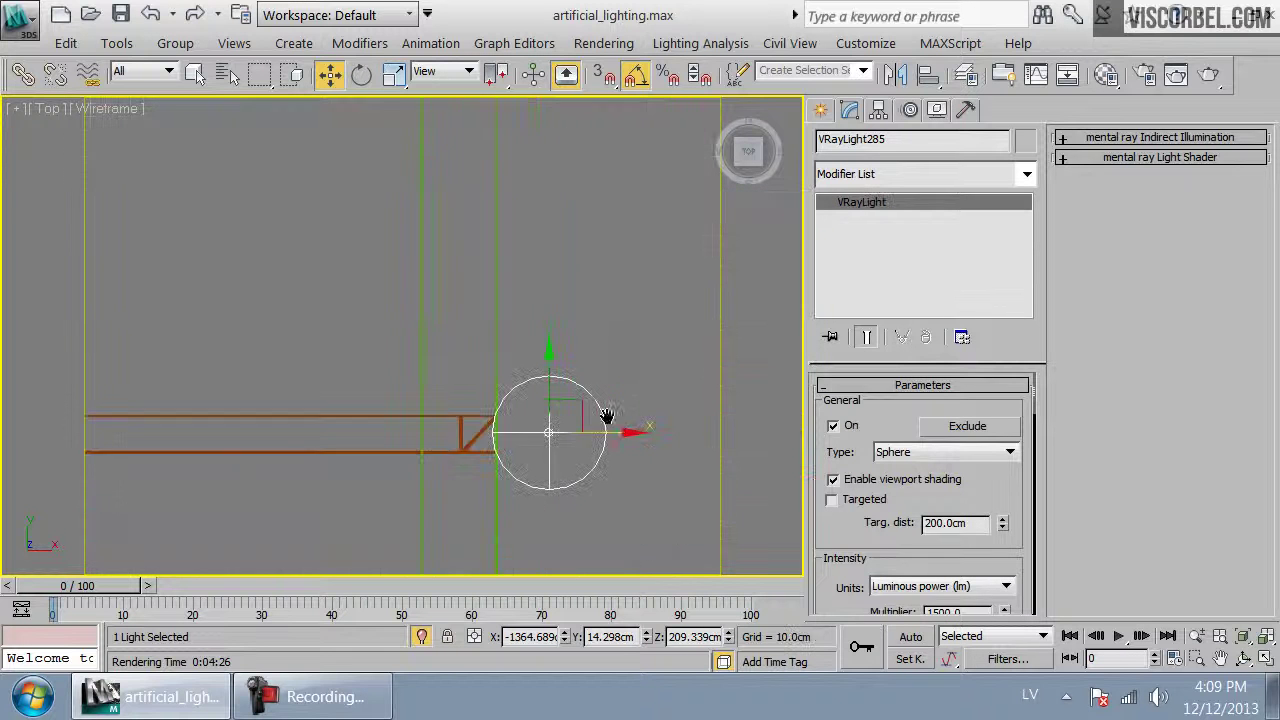
{"action": "left_click_drag", "start_coordinate": [490, 359], "coordinate": [634, 363]}
{"action": "key", "text": "f"}
{"action": "key", "text": "z"}
Set the copied sphere light's luminous power multiplier to 2000
{"action": "scroll", "coordinate": [503, 342], "scroll_direction": "down", "scroll_amount": 5}
{"action": "scroll", "coordinate": [860, 500], "scroll_direction": "down", "scroll_amount": 4}
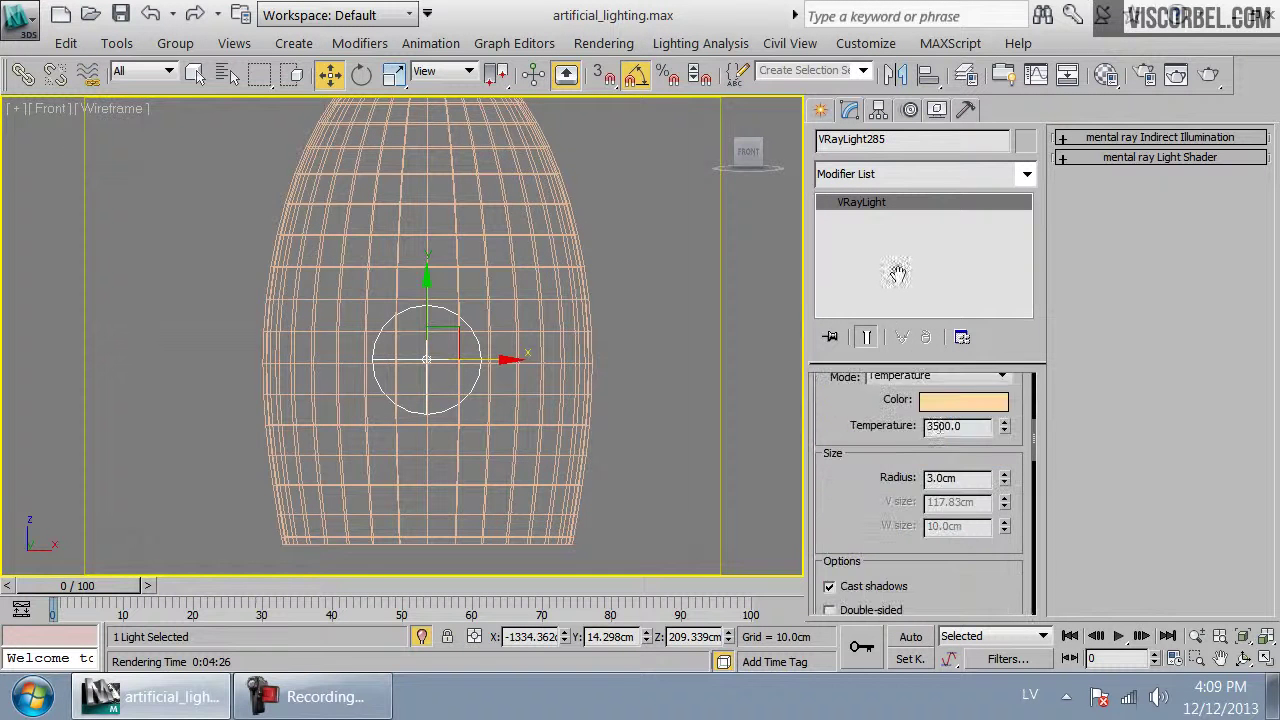
{"action": "scroll", "coordinate": [960, 447], "scroll_direction": "up", "scroll_amount": 1}
{"action": "scroll", "coordinate": [965, 440], "scroll_direction": "up", "scroll_amount": 1}
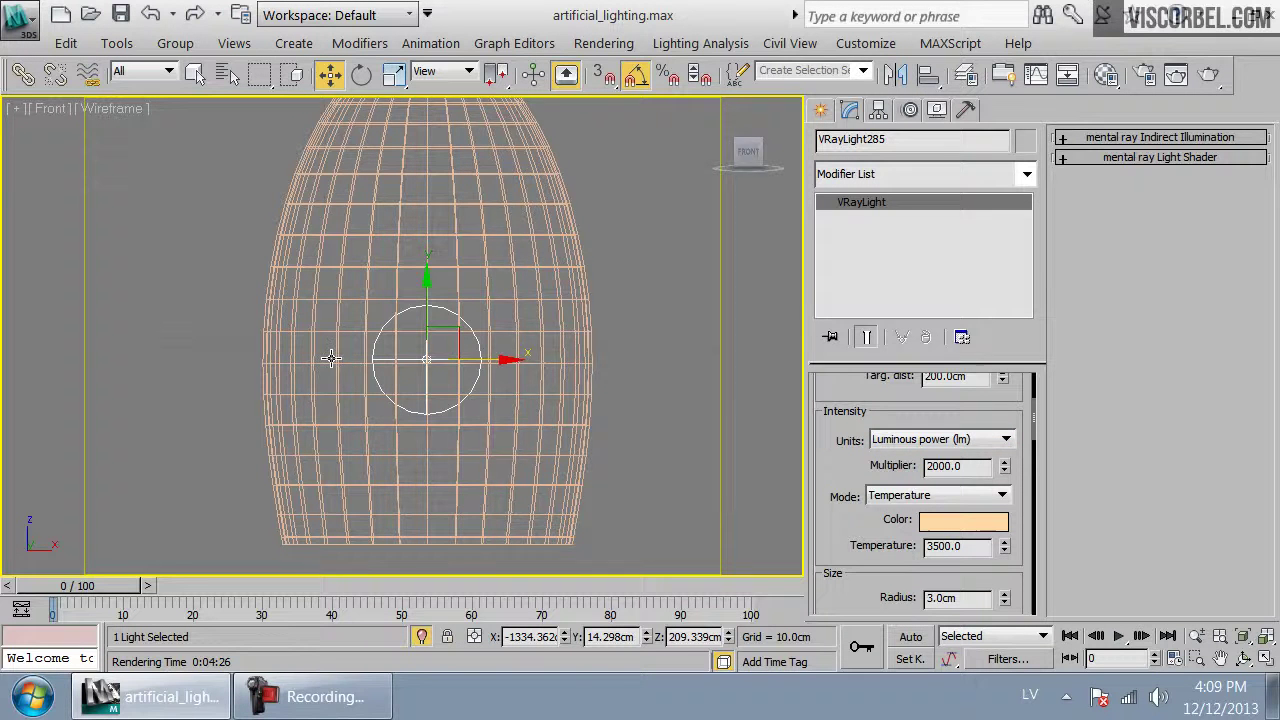
Render the shaded cam_hidden view with the pendant light added, then close the render windows
{"action": "key", "text": "c"}
{"action": "double_click", "coordinate": [549, 194]}
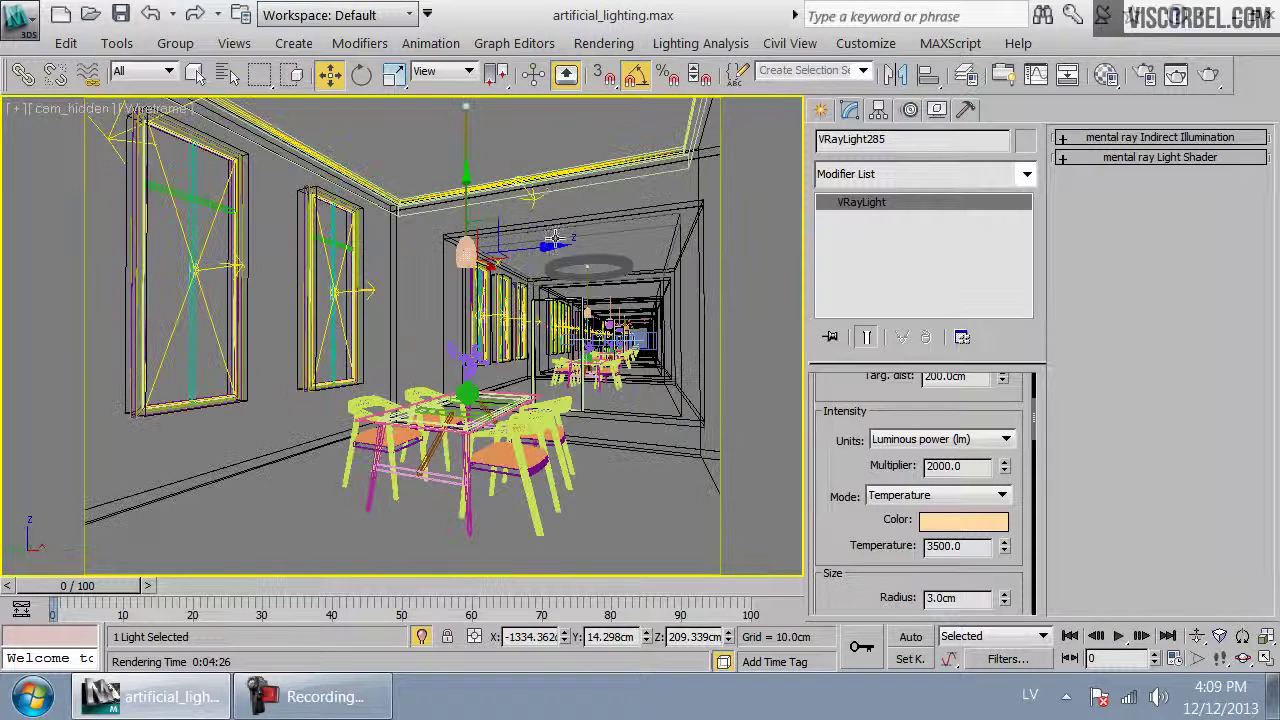
{"action": "key", "text": "F3"}
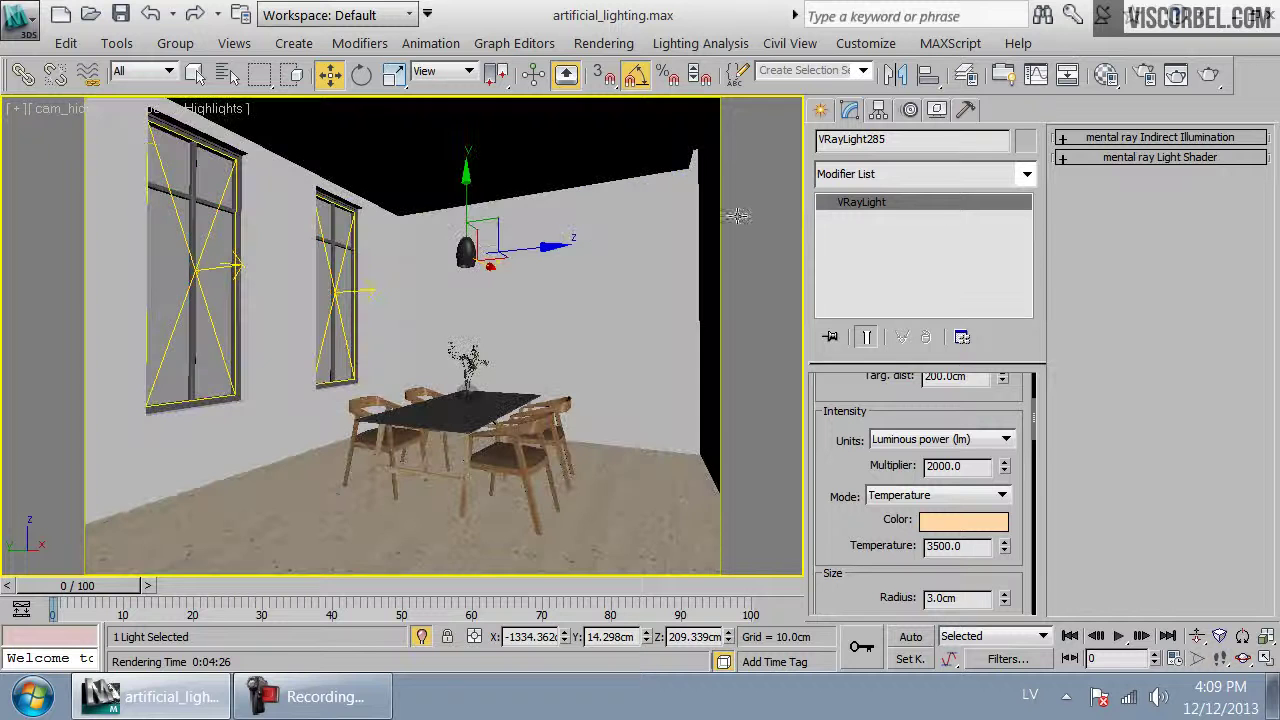
{"action": "left_click", "coordinate": [1219, 78]}
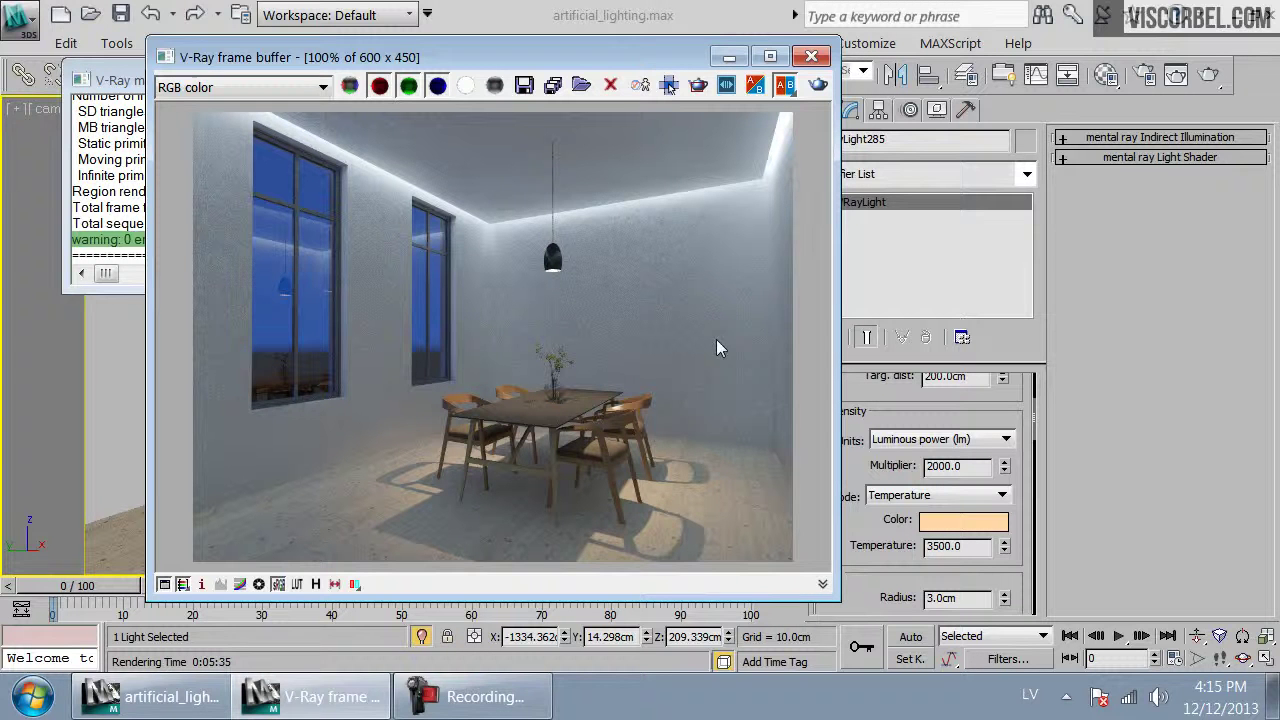
{"action": "left_click", "coordinate": [816, 59]}
{"action": "left_click", "coordinate": [352, 83]}
Select the ceiling cove object and examine it and the surrounding rooms in a wireframe perspective view
{"action": "left_click", "coordinate": [554, 142]}
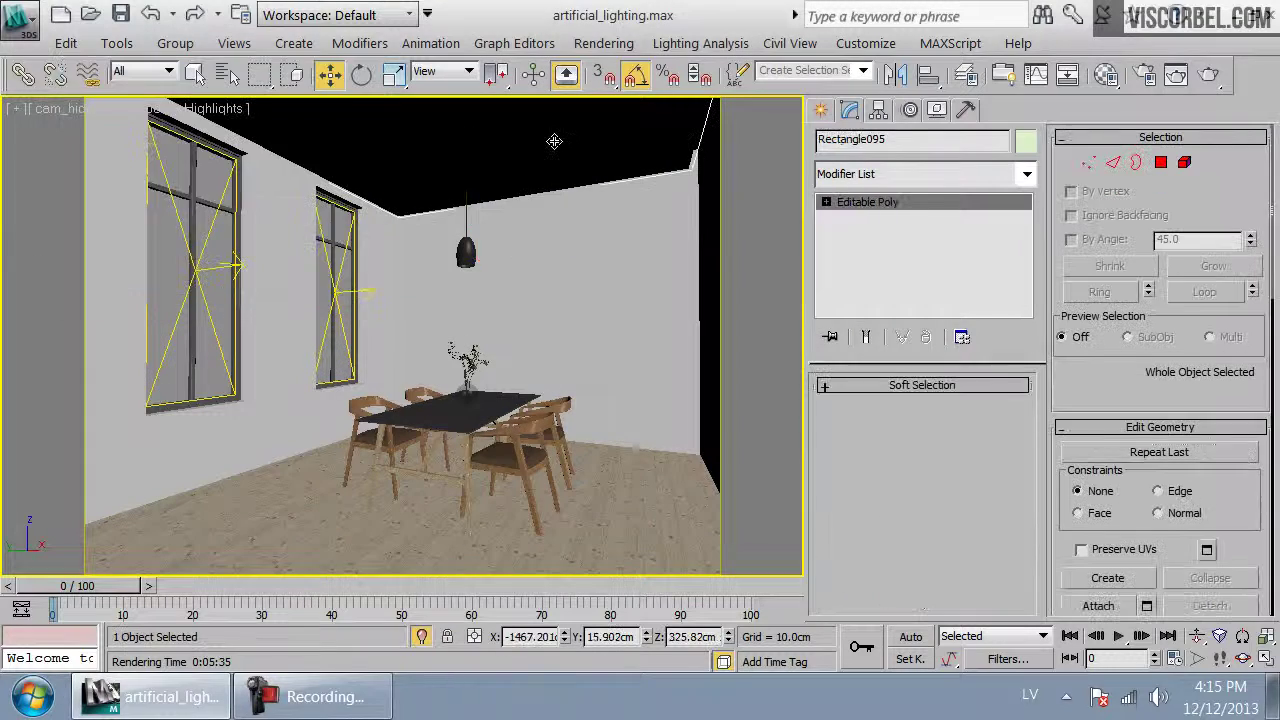
{"action": "key", "text": "p"}
{"action": "key", "text": "z"}
{"action": "key", "text": "F4"}
{"action": "key", "text": "F3"}
{"action": "scroll", "coordinate": [557, 329], "scroll_direction": "down", "scroll_amount": 3}
{"action": "middle_click_drag", "start_coordinate": [557, 329], "coordinate": [481, 488], "text": "alt"}
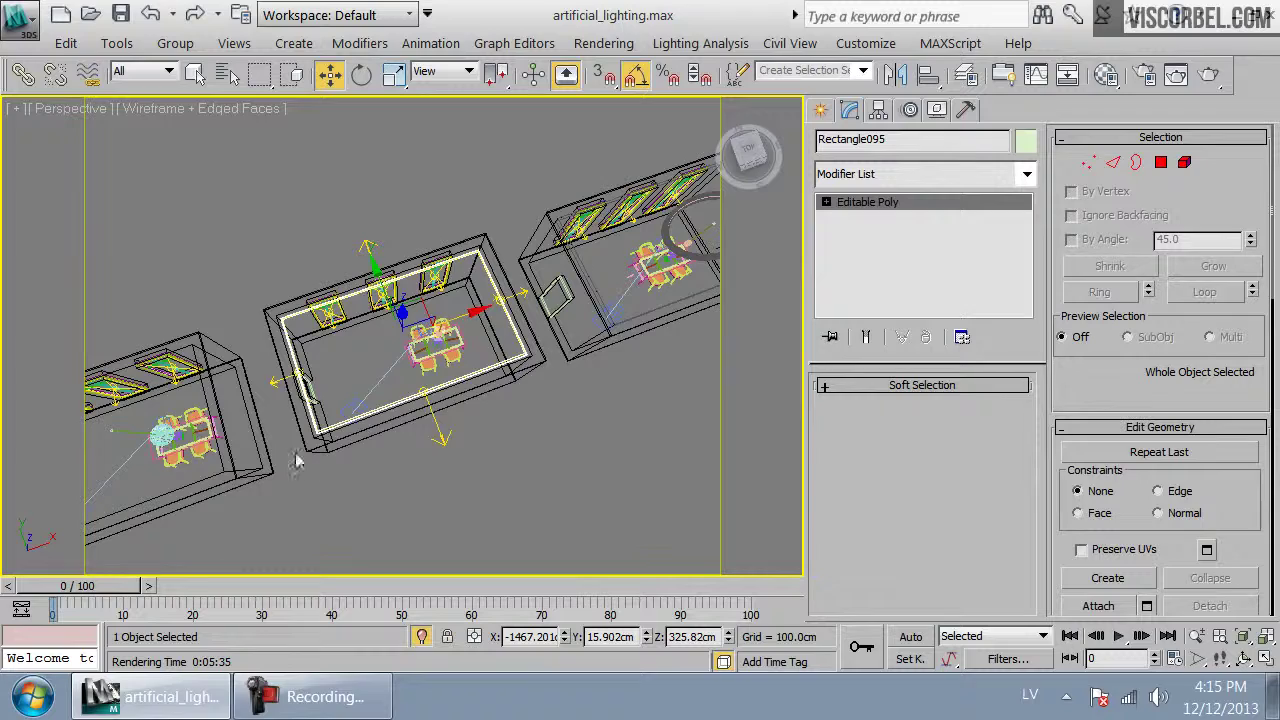
{"action": "middle_click_drag", "start_coordinate": [375, 358], "coordinate": [629, 147], "text": "alt"}
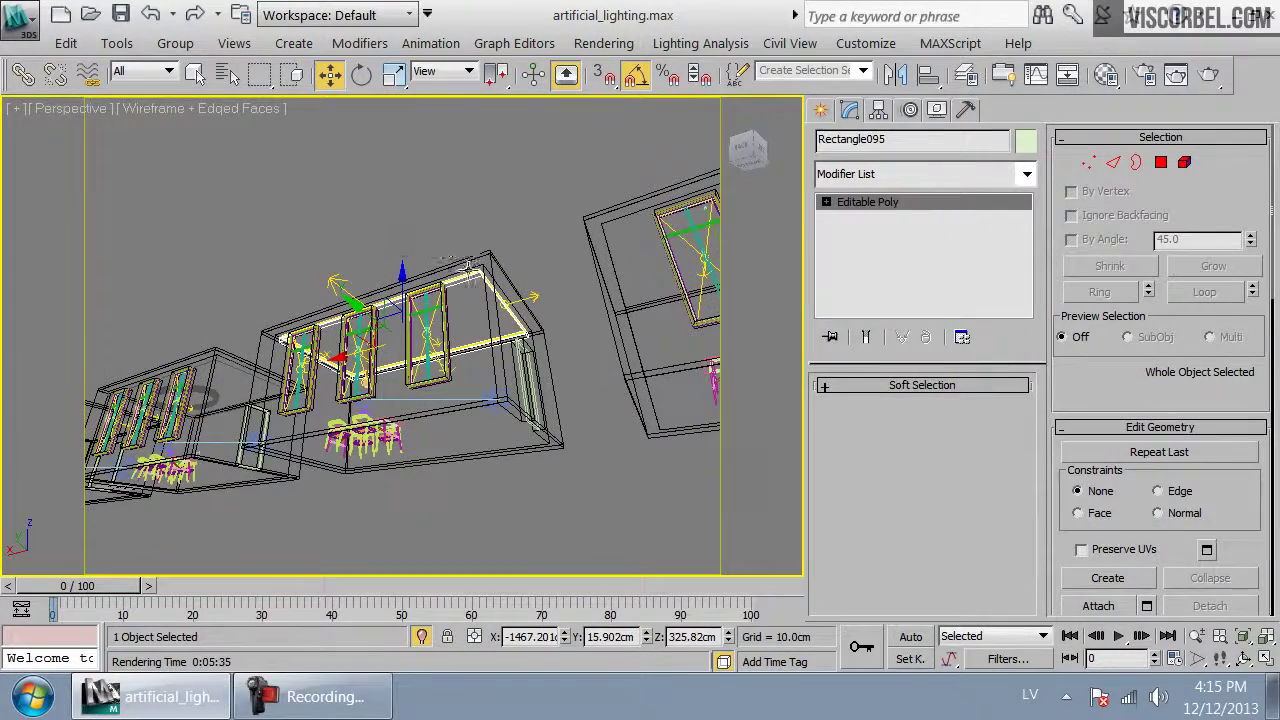
{"action": "middle_click_drag", "start_coordinate": [474, 256], "coordinate": [323, 285], "text": "alt"}
Locate the room with the oval ceiling ring and view it shaded through the cam_hidden_curved camera
{"action": "left_click_drag", "start_coordinate": [462, 374], "coordinate": [560, 488]}
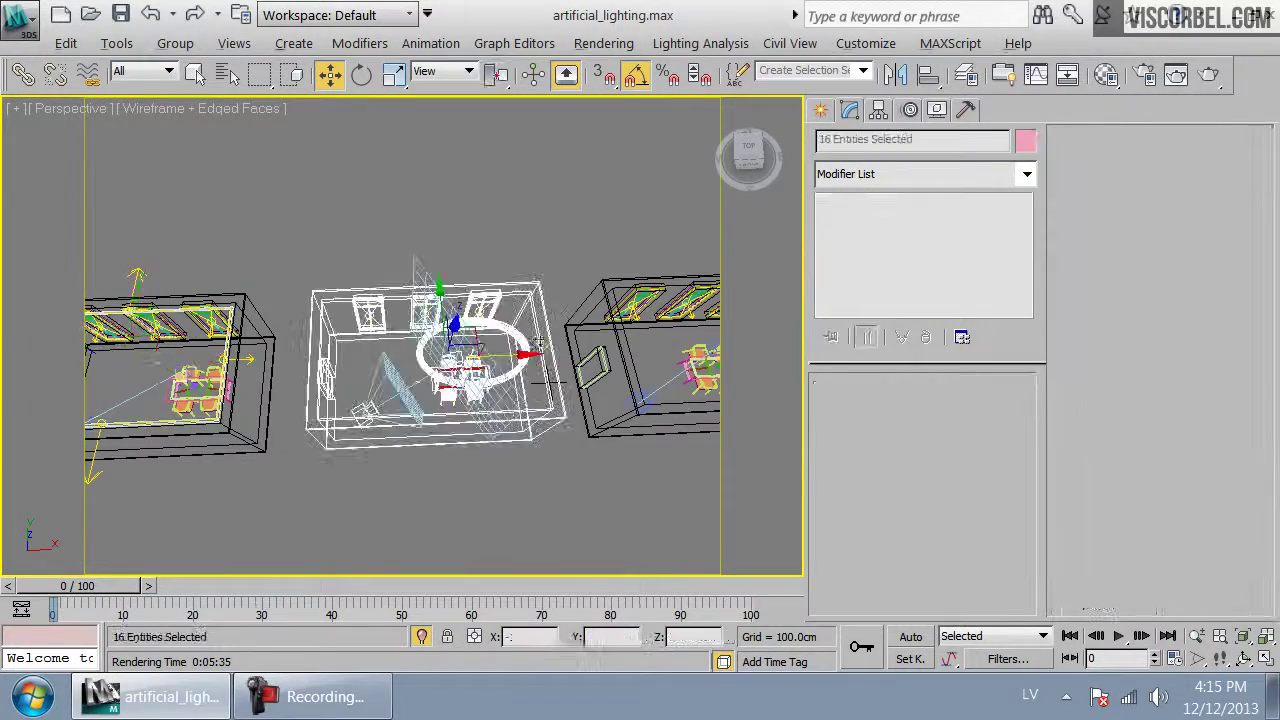
{"action": "key", "text": "z"}
{"action": "left_click", "coordinate": [675, 264]}
{"action": "mouse_move", "coordinate": [540, 345]}
{"action": "middle_mouse_down", "text": "alt"}
{"action": "mouse_move", "coordinate": [586, 307]}
{"action": "mouse_move", "coordinate": [577, 326]}
{"action": "mouse_move", "coordinate": [545, 332]}
{"action": "middle_mouse_up", "text": "alt"}
{"action": "middle_click_drag", "start_coordinate": [360, 290], "coordinate": [509, 223], "text": "alt"}
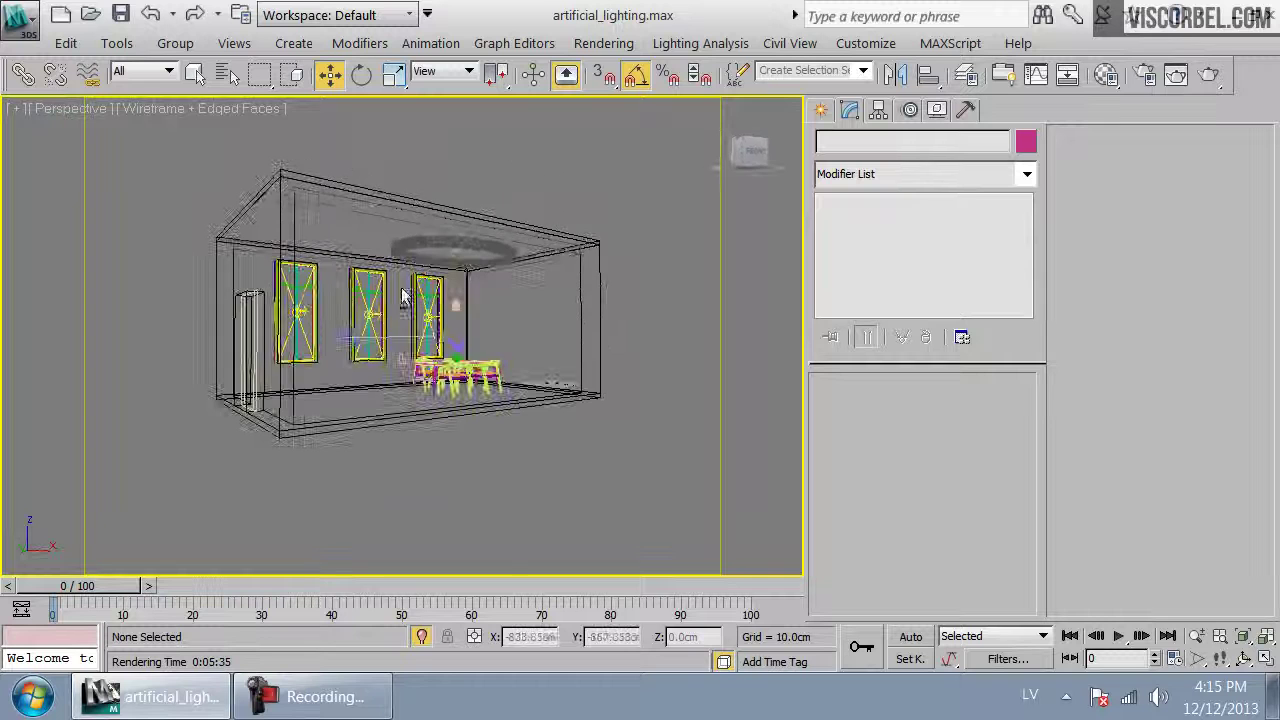
{"action": "left_click", "coordinate": [343, 338]}
{"action": "key", "text": "c"}
{"action": "key", "text": "F3"}
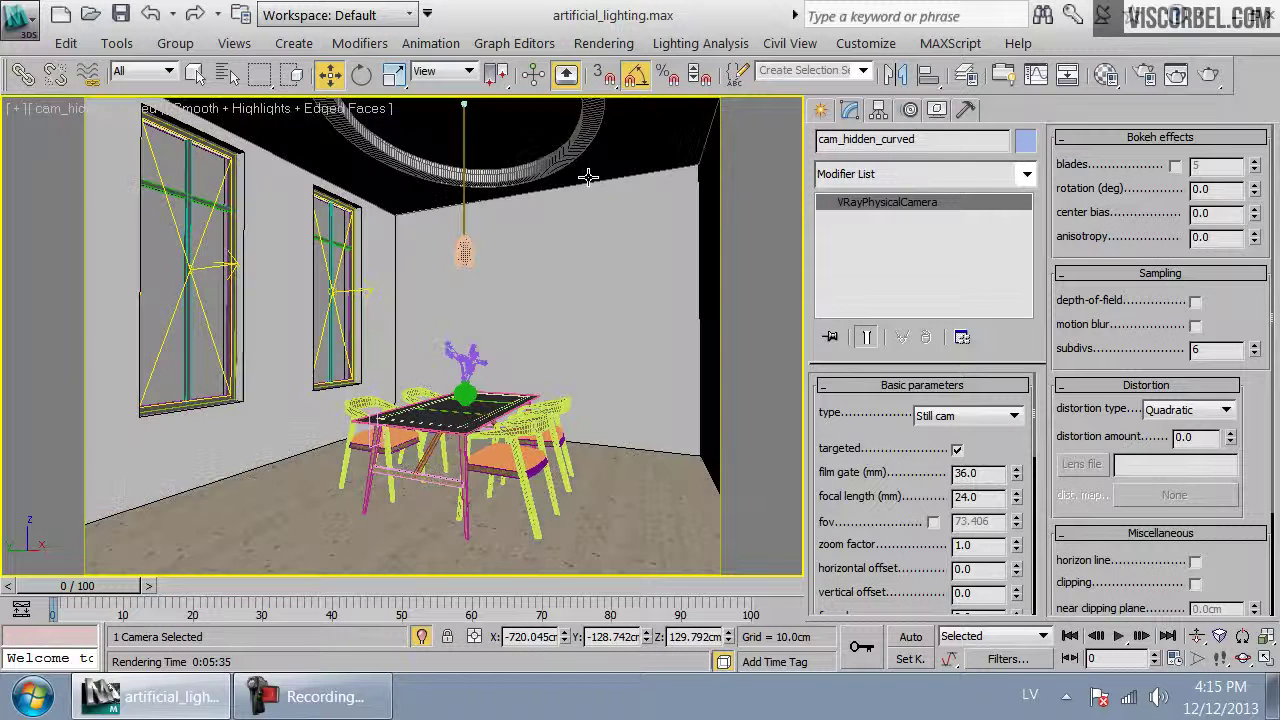
Select the oval ceiling ring group and examine its shape and stepped profile in the top and front wireframe views
{"action": "left_click", "coordinate": [563, 177]}
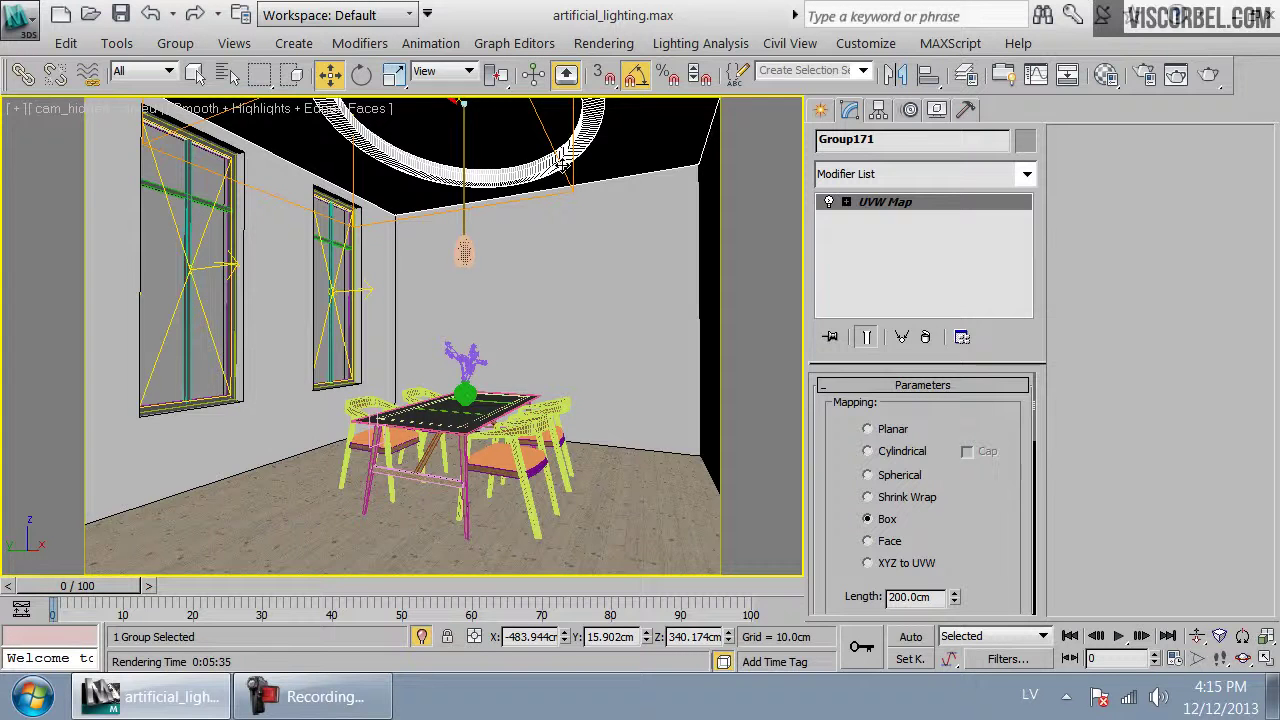
{"action": "key", "text": "t"}
{"action": "key", "text": "F3"}
{"action": "scroll", "coordinate": [491, 357], "scroll_direction": "up", "scroll_amount": 2}
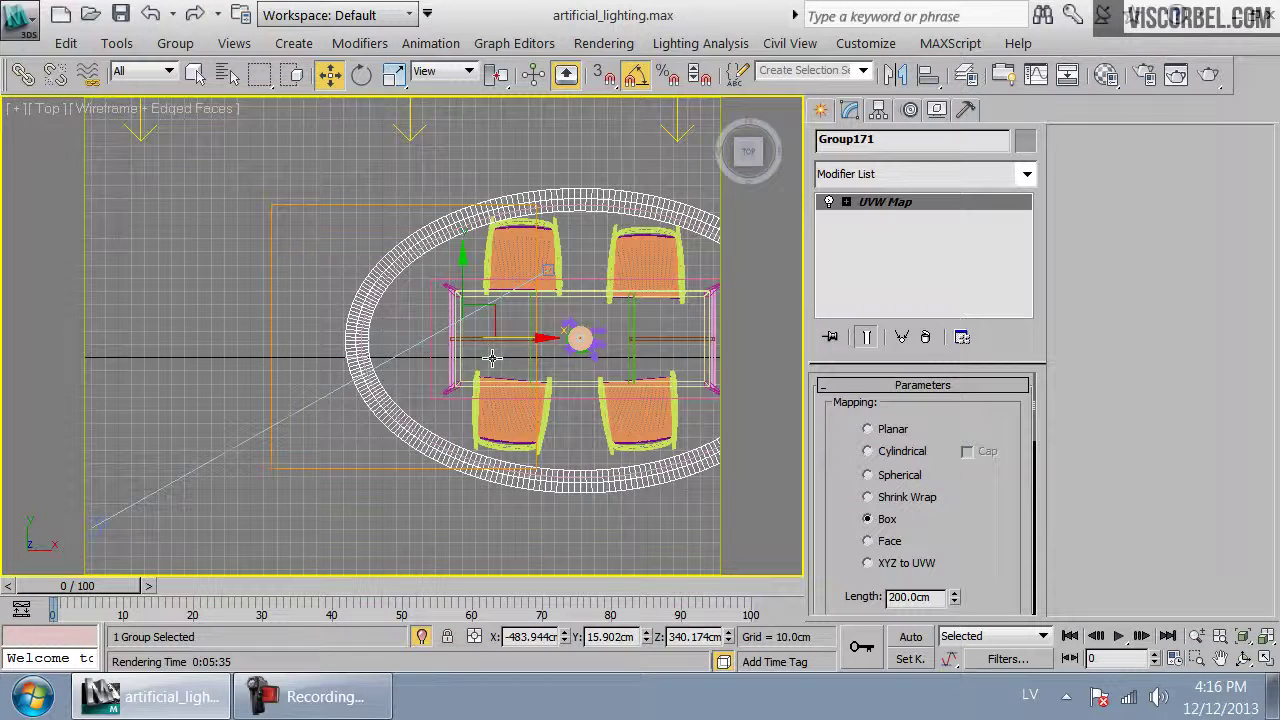
{"action": "middle_click_drag", "start_coordinate": [491, 357], "coordinate": [390, 360]}
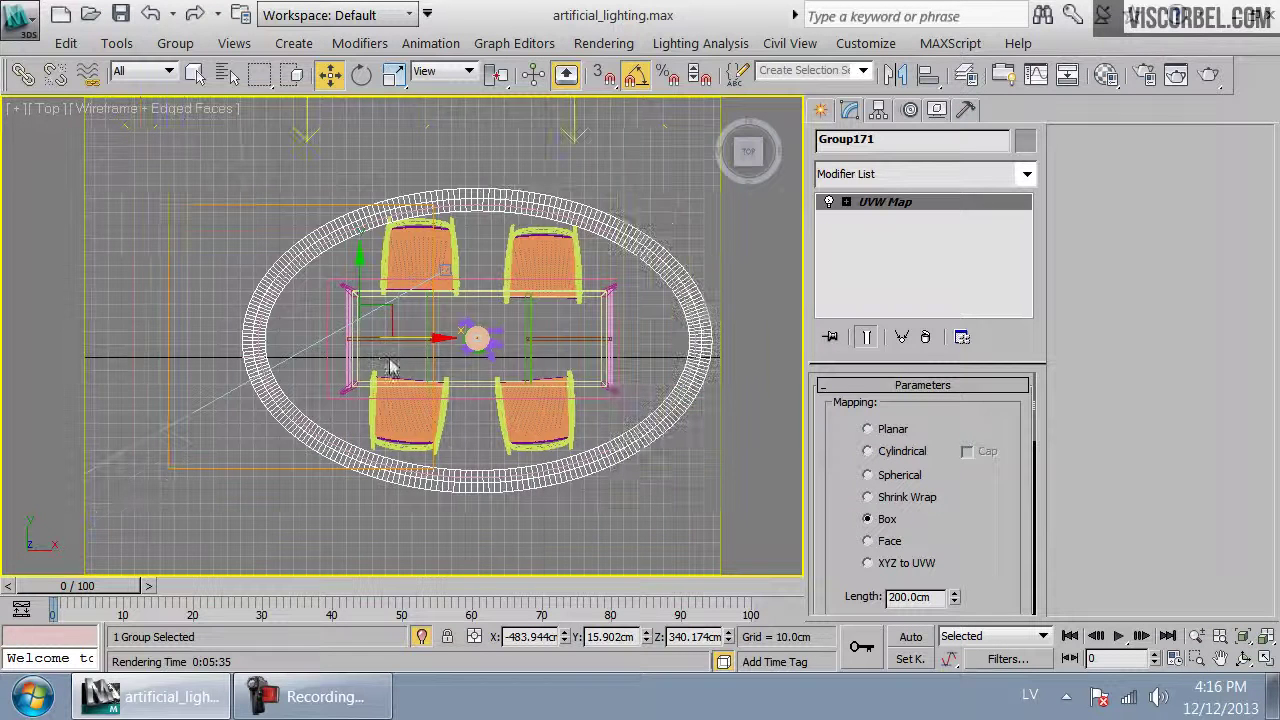
{"action": "left_click", "coordinate": [467, 208]}
{"action": "left_click", "coordinate": [466, 207]}
{"action": "left_click", "coordinate": [465, 207]}
{"action": "key", "text": "f"}
{"action": "scroll", "coordinate": [340, 270], "scroll_direction": "up", "scroll_amount": 4}
{"action": "middle_click_drag", "start_coordinate": [343, 406], "coordinate": [390, 366]}
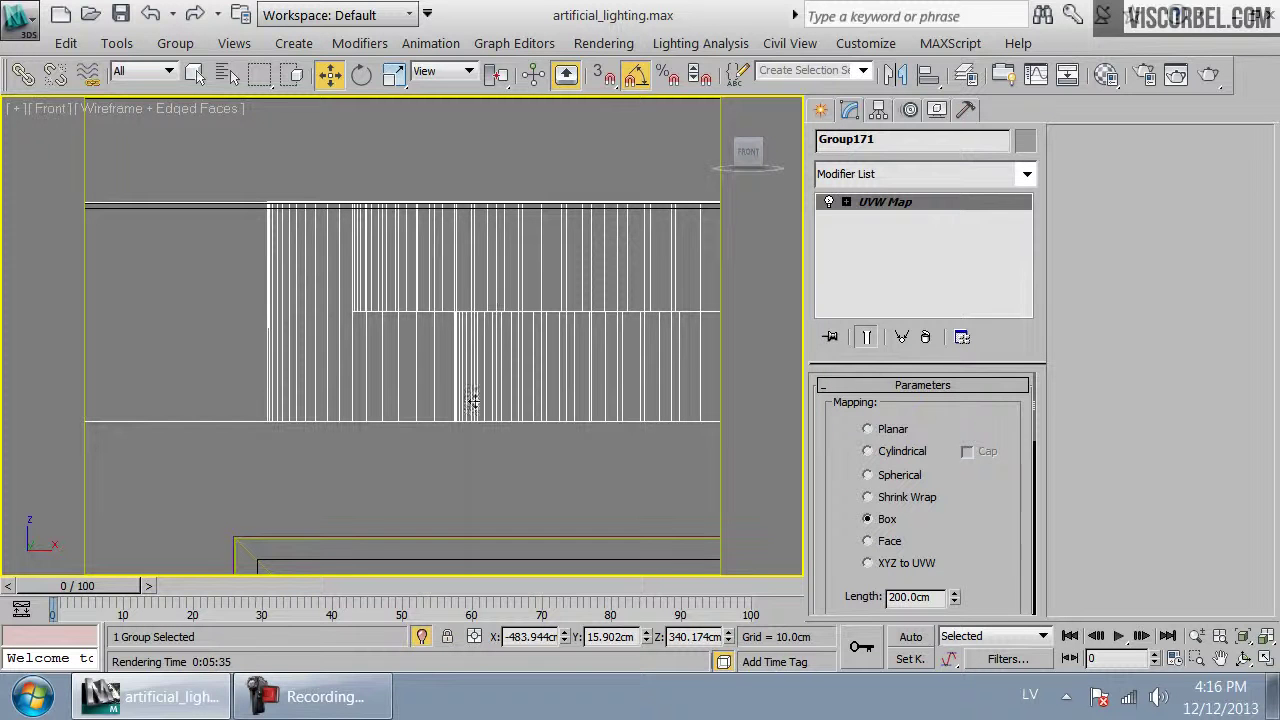
{"action": "scroll", "coordinate": [408, 335], "scroll_direction": "up", "scroll_amount": 3}
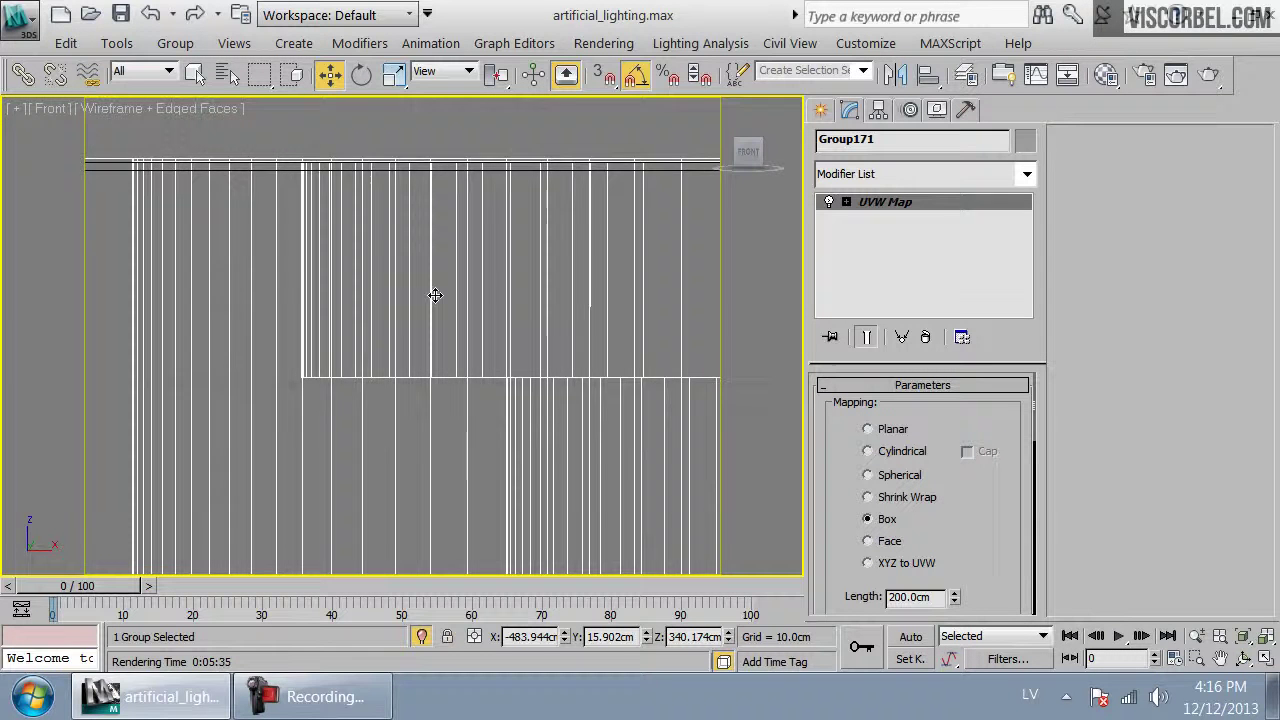
Deselect the ceiling ring group and frame the whole oval ring in the top view
{"action": "key", "text": "t"}
{"action": "scroll", "coordinate": [436, 297], "scroll_direction": "down", "scroll_amount": 3}
{"action": "middle_click_drag", "start_coordinate": [534, 338], "coordinate": [388, 346]}
{"action": "scroll", "coordinate": [445, 339], "scroll_direction": "up", "scroll_amount": 3}
{"action": "left_click", "coordinate": [598, 195]}
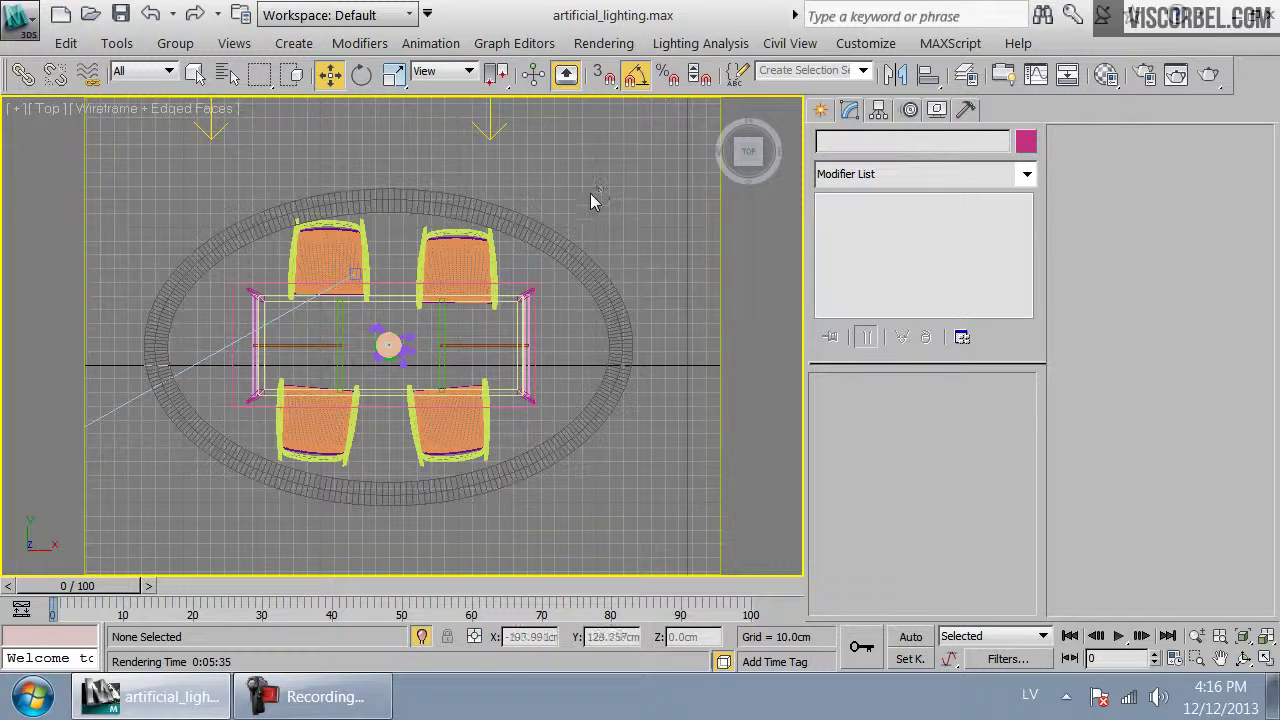
{"action": "scroll", "coordinate": [585, 204], "scroll_direction": "down", "scroll_amount": 4}
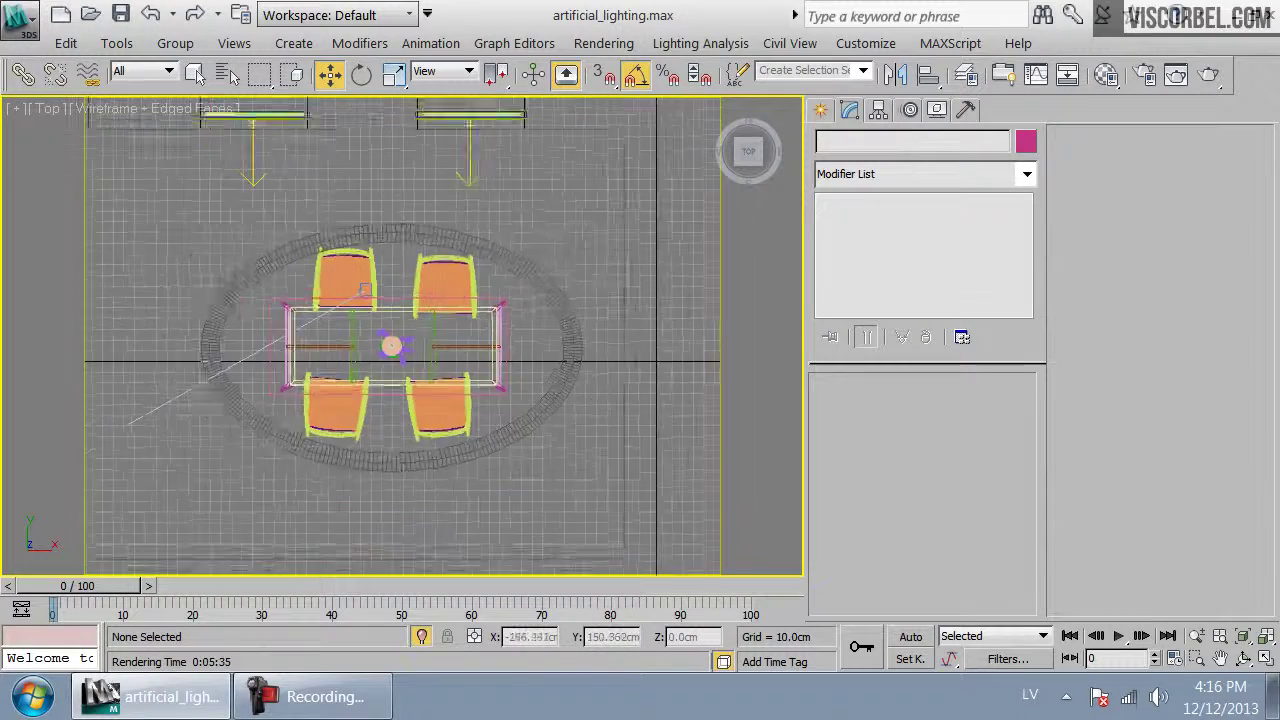
{"action": "scroll", "coordinate": [398, 337], "scroll_direction": "up", "scroll_amount": 3}
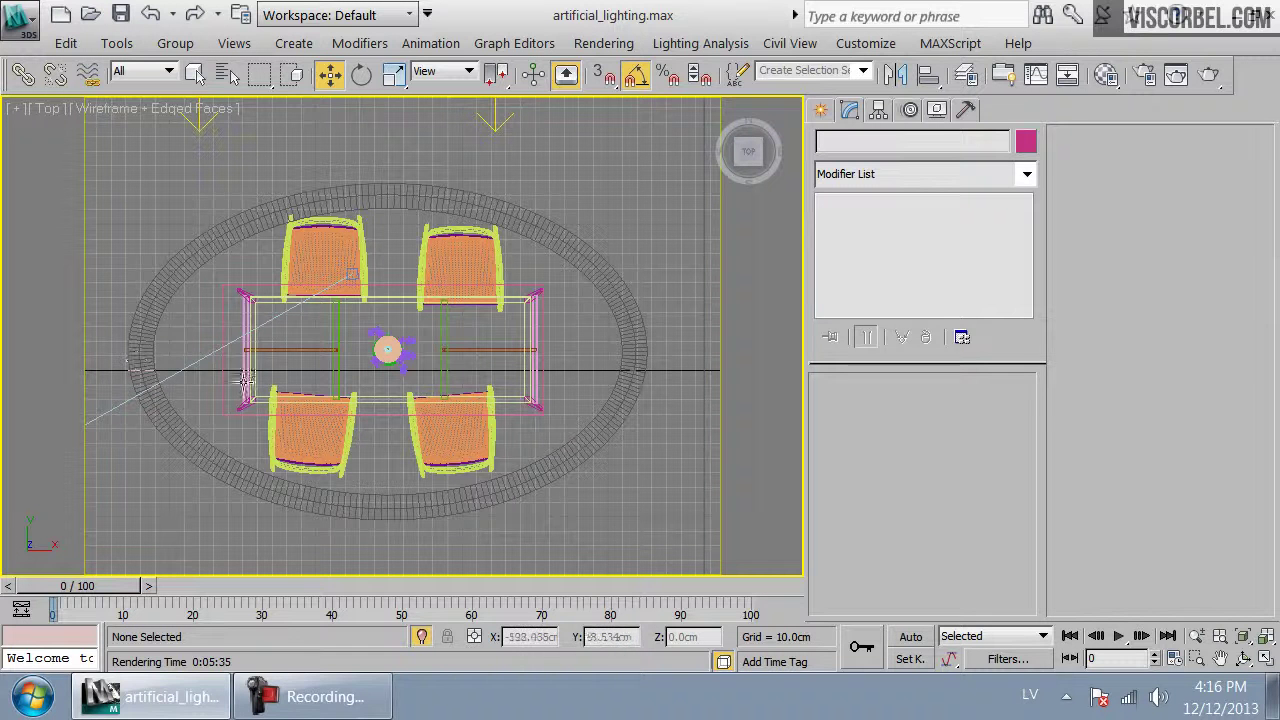
Draw a circle with the Edge creation method, spanning the width of the oval ceiling ring in the top view
{"action": "right_click", "coordinate": [634, 242]}
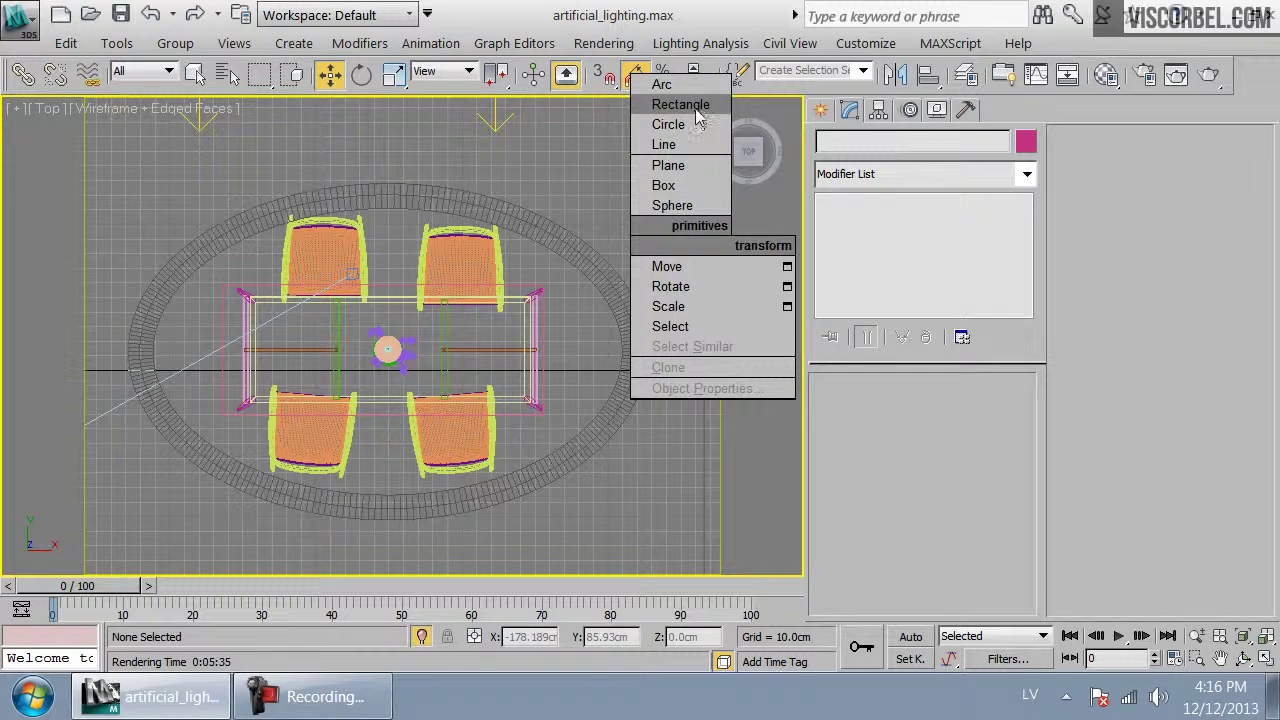
{"action": "left_click", "coordinate": [670, 124]}
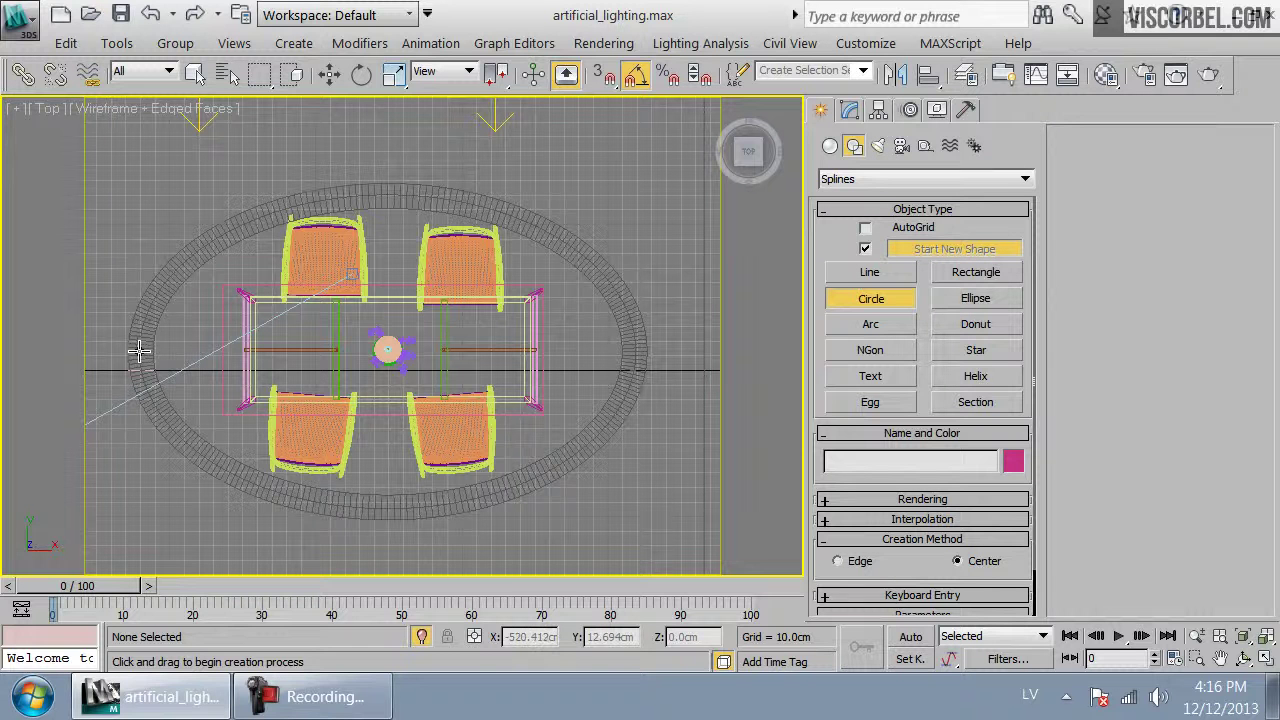
{"action": "key", "text": "f"}
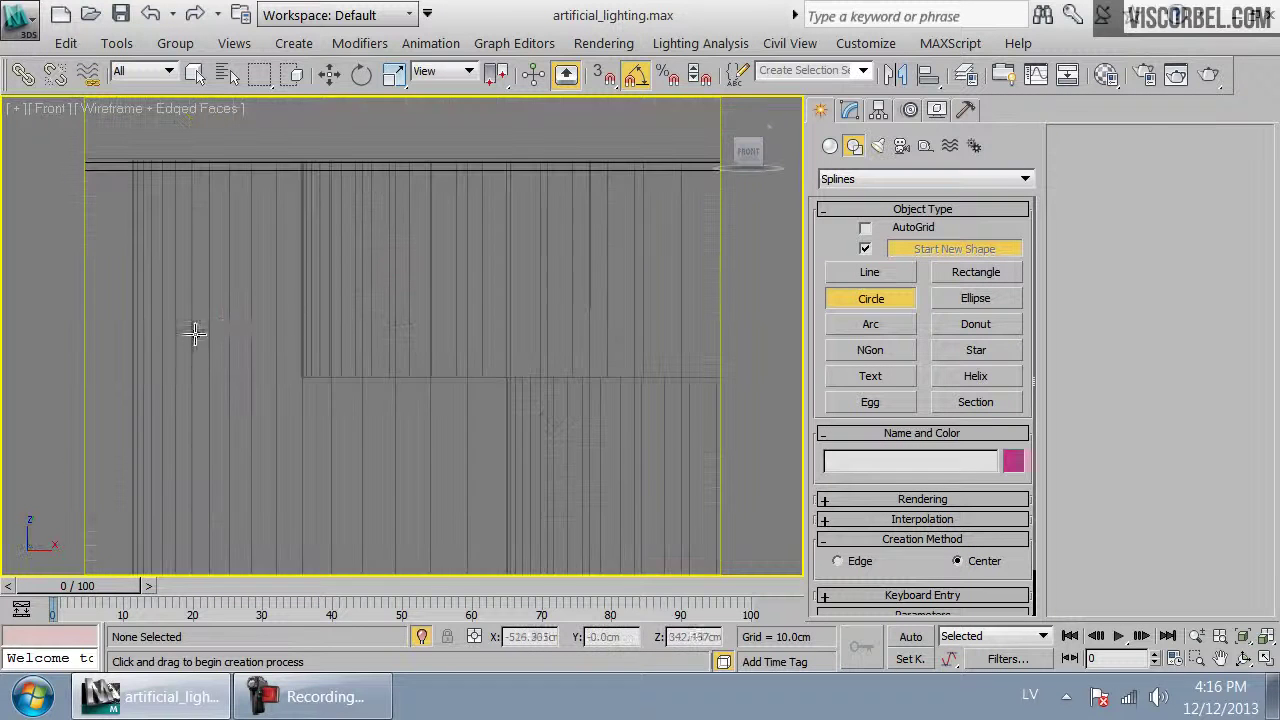
{"action": "key", "text": "t"}
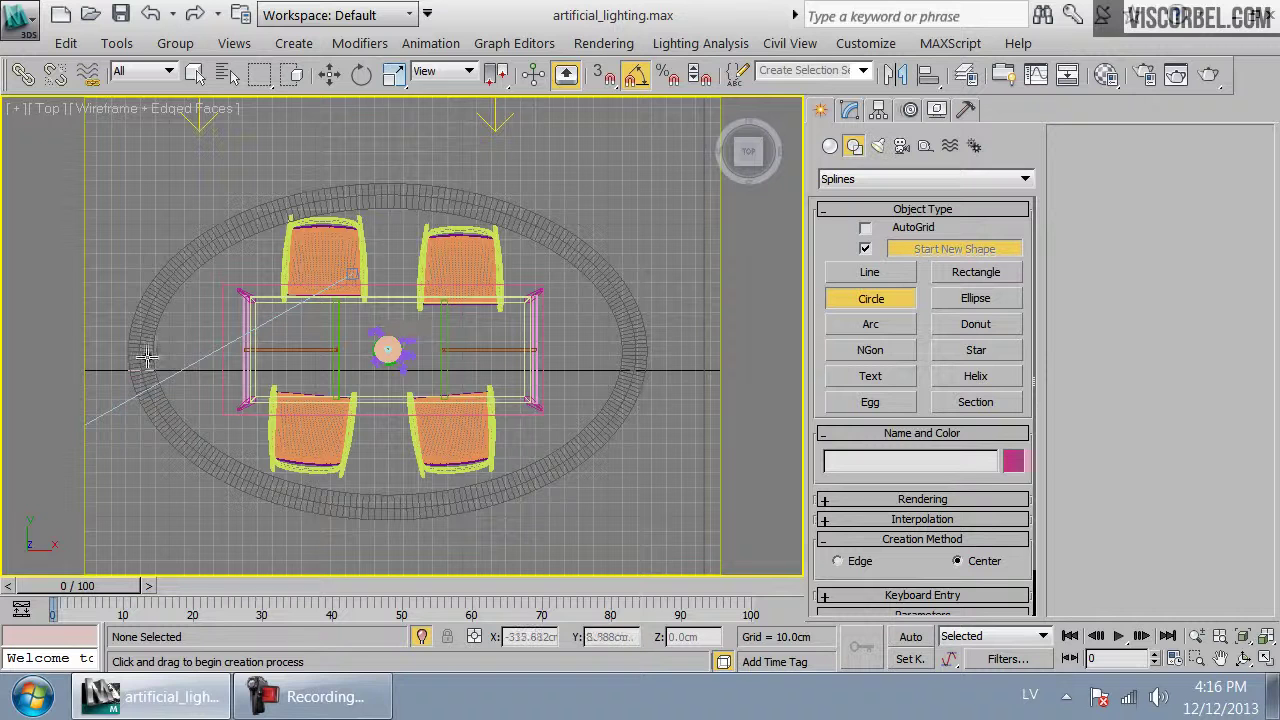
{"action": "left_click_drag", "start_coordinate": [146, 352], "coordinate": [289, 354]}
{"action": "key", "text": "ctrl+z"}
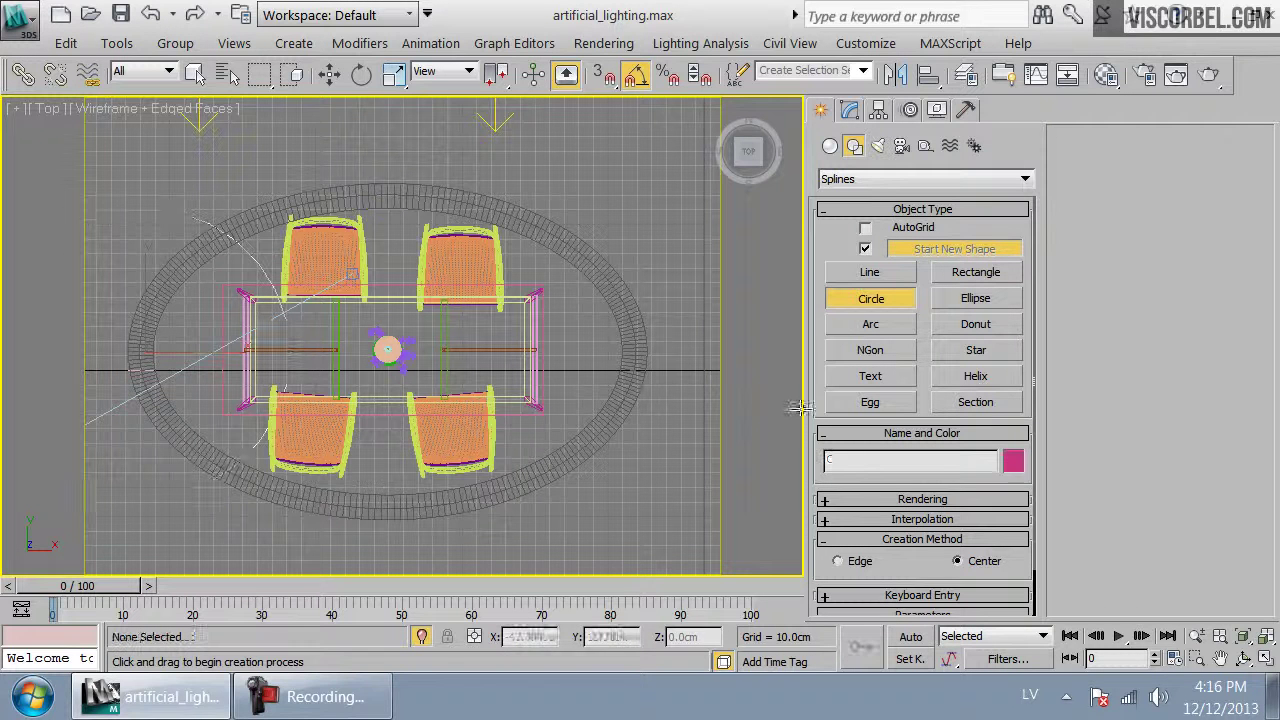
{"action": "left_click", "coordinate": [872, 563]}
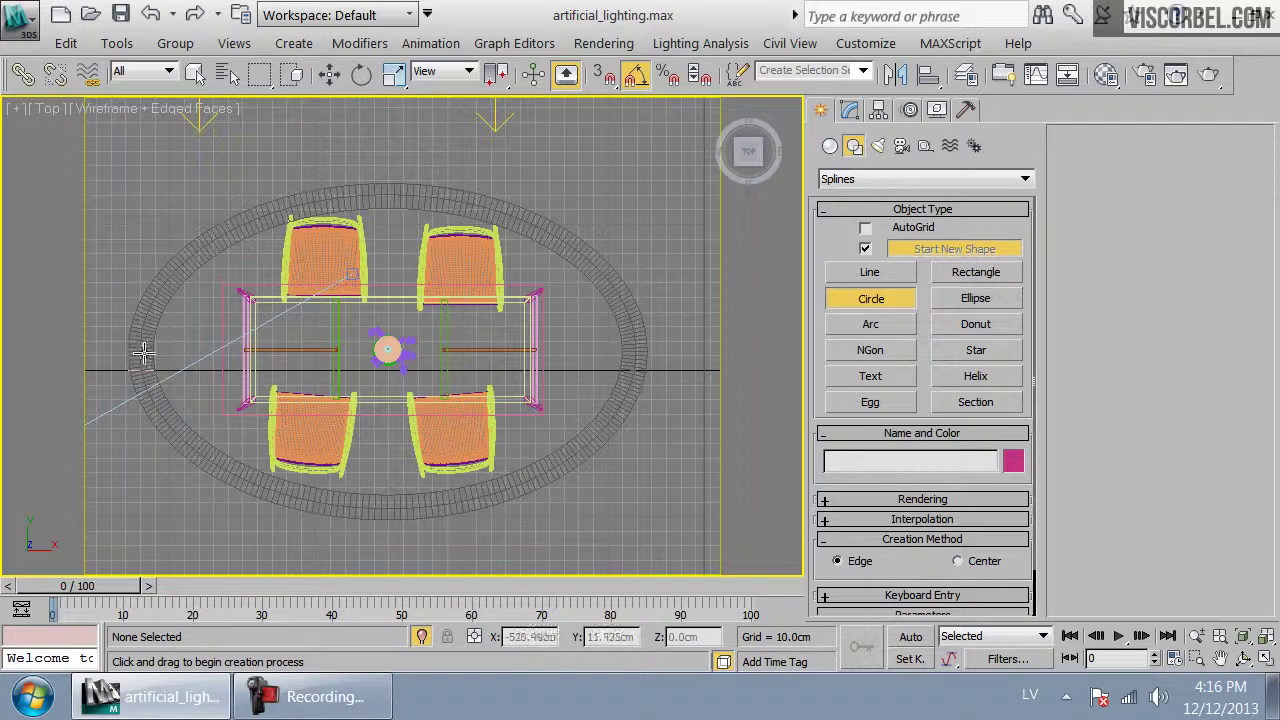
{"action": "left_click_drag", "start_coordinate": [146, 352], "coordinate": [632, 364]}
{"action": "right_click", "coordinate": [632, 364]}
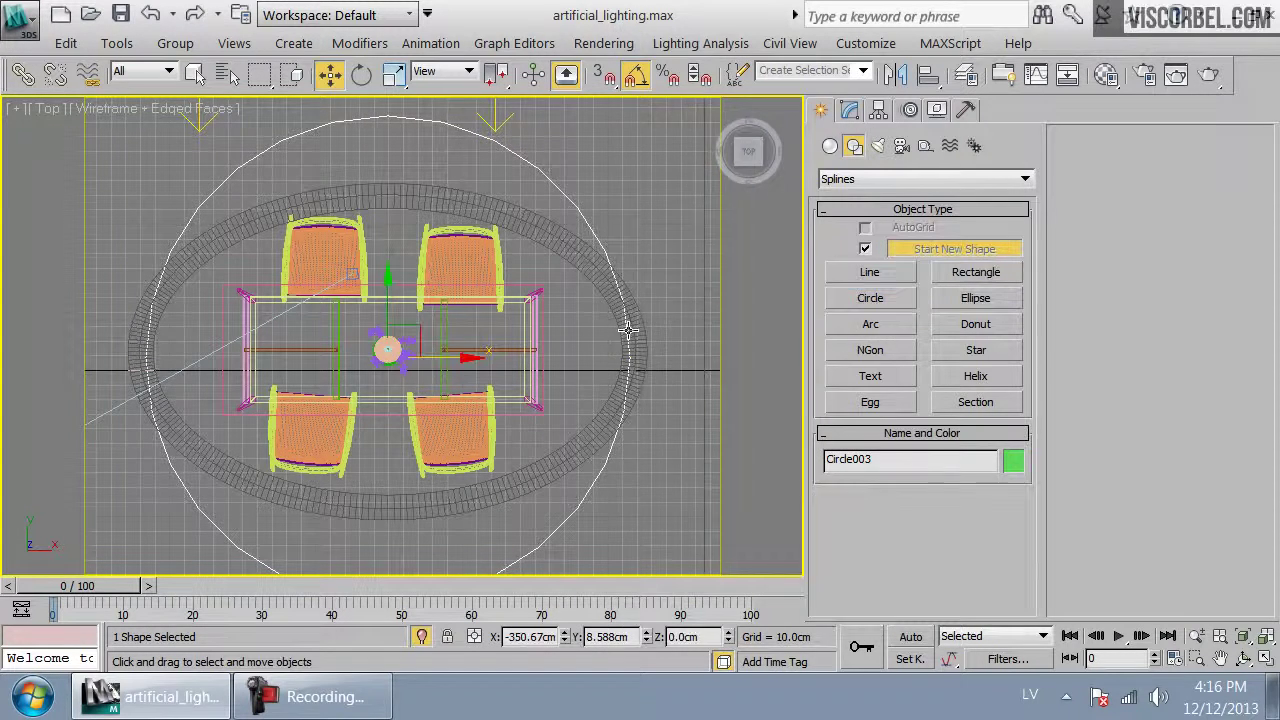
Convert the circle to an editable spline and scale its spline vertically so it follows the oval ring
{"action": "right_click", "coordinate": [620, 295]}
{"action": "left_click", "coordinate": [889, 524]}
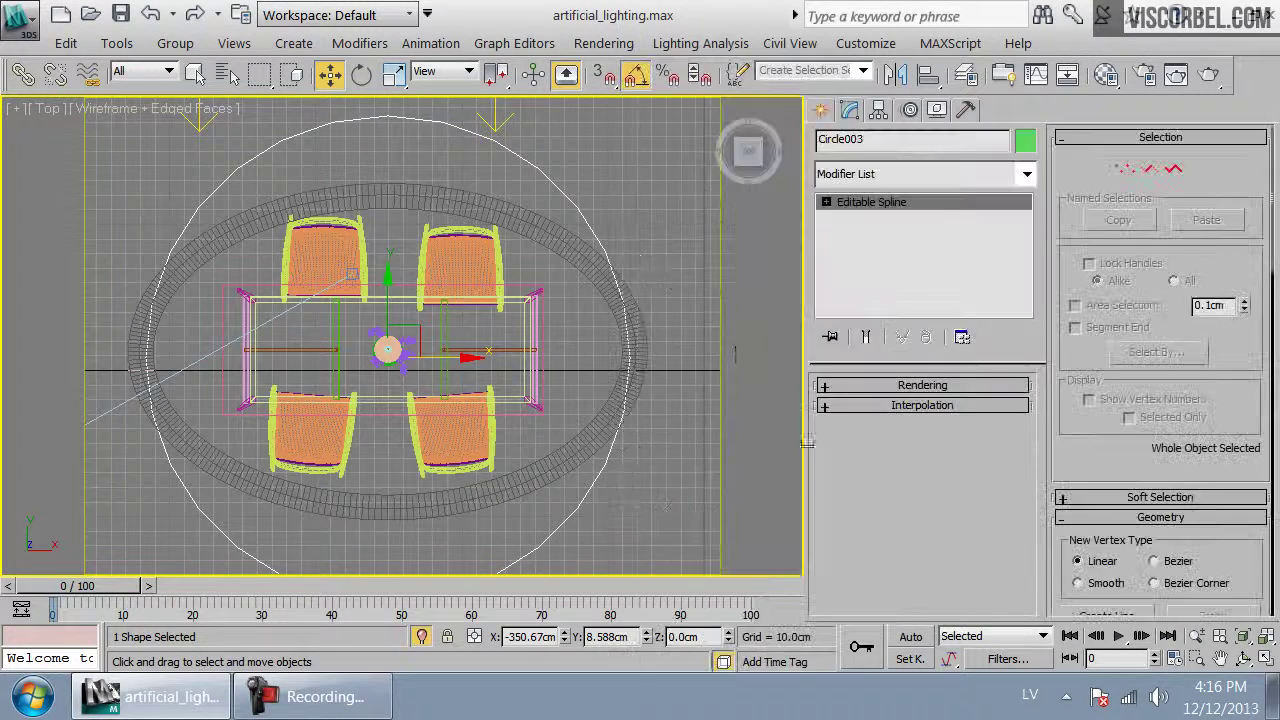
{"action": "key", "text": "3"}
{"action": "left_click", "coordinate": [618, 284]}
{"action": "key", "text": "r"}
{"action": "left_click_drag", "start_coordinate": [391, 268], "coordinate": [386, 298]}
{"action": "key", "text": "w"}
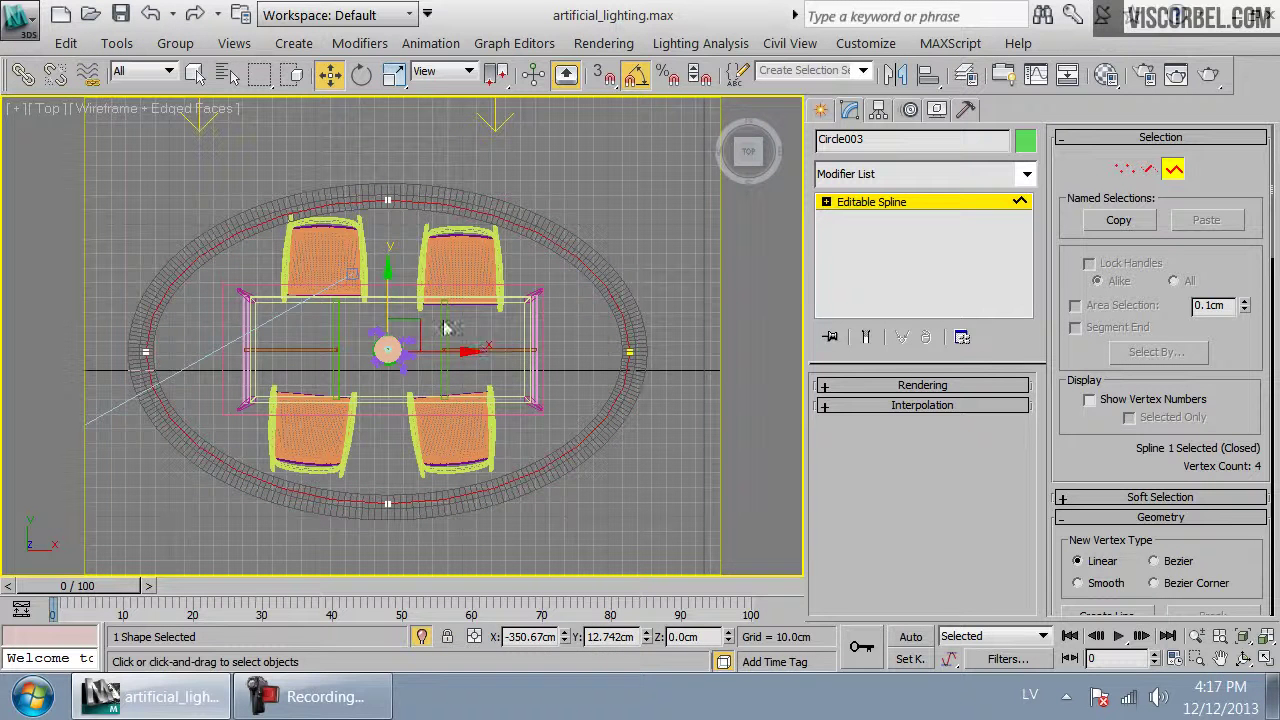
Raise the oval spline in the front view to just above the ceiling and deselect it
{"action": "key", "text": "f"}
{"action": "key", "text": "ctrl+b"}
{"action": "left_click", "coordinate": [413, 453]}
{"action": "key", "text": "ctrl+z"}
{"action": "left_click_drag", "start_coordinate": [452, 452], "coordinate": [448, 75]}
{"action": "key", "text": "z"}
{"action": "middle_click_drag", "start_coordinate": [387, 282], "coordinate": [477, 265]}
{"action": "left_click", "coordinate": [394, 166]}
Set up a new VRayLight of type Plane with a color temperature of 6000
{"action": "key", "text": "t"}
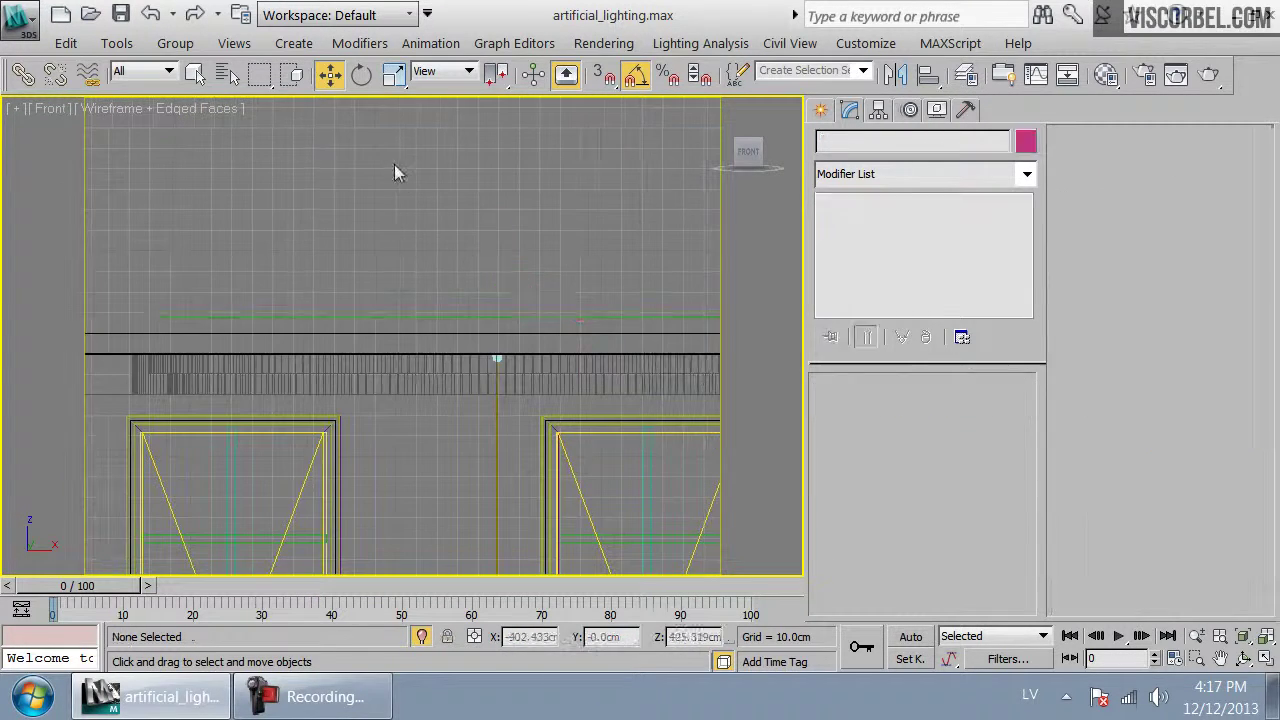
{"action": "middle_click_drag", "start_coordinate": [345, 318], "coordinate": [505, 292]}
{"action": "scroll", "coordinate": [505, 292], "scroll_direction": "up", "scroll_amount": 2}
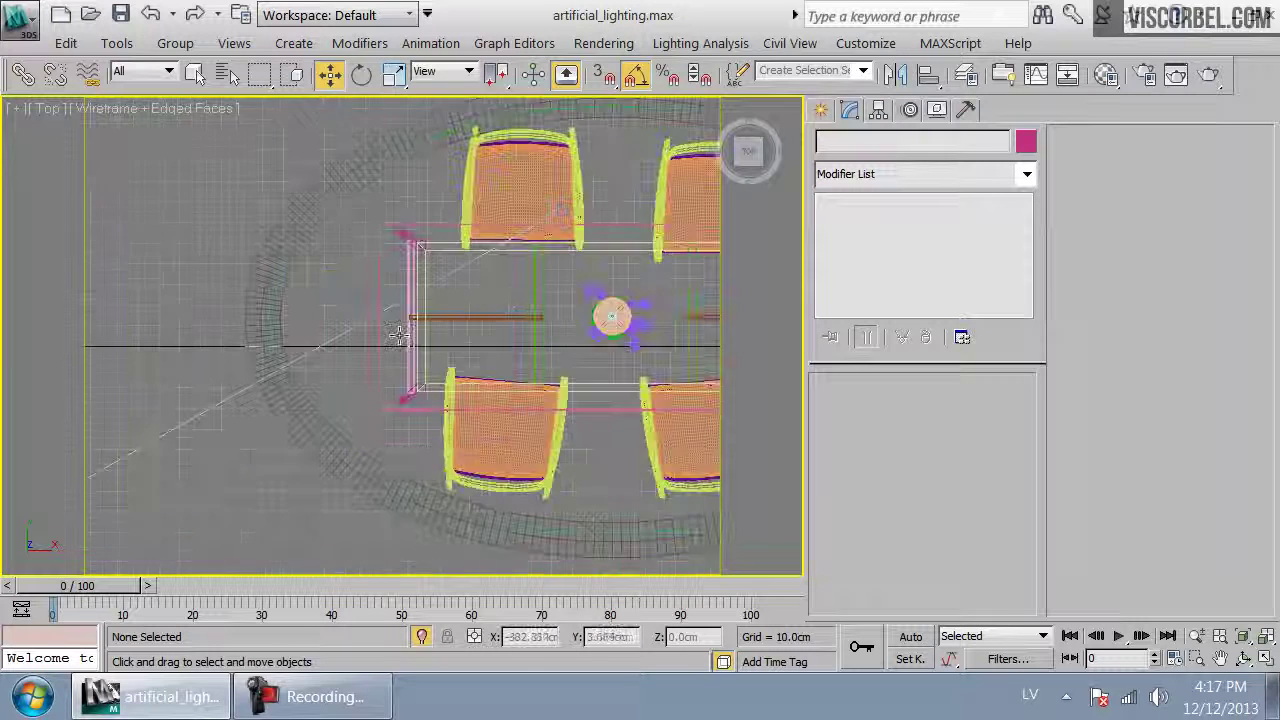
{"action": "scroll", "coordinate": [505, 298], "scroll_direction": "up", "scroll_amount": 3}
{"action": "left_click", "coordinate": [821, 110]}
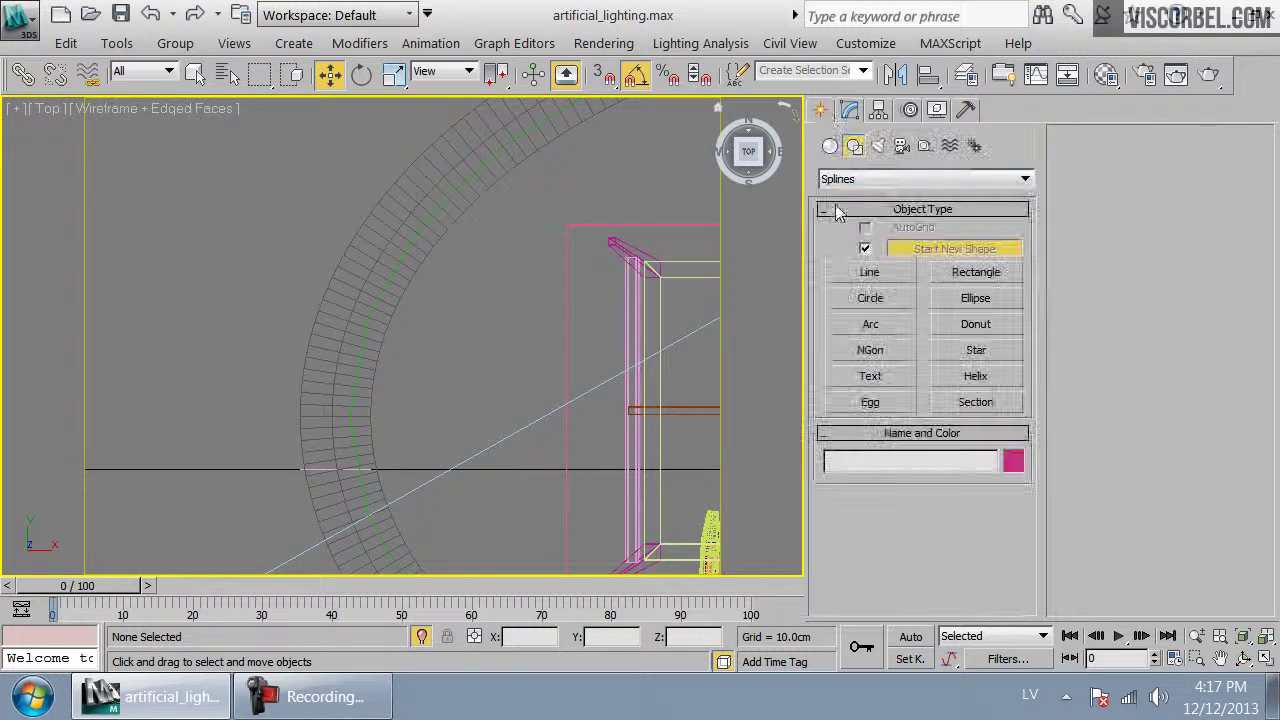
{"action": "left_click", "coordinate": [877, 146]}
{"action": "left_click", "coordinate": [870, 253]}
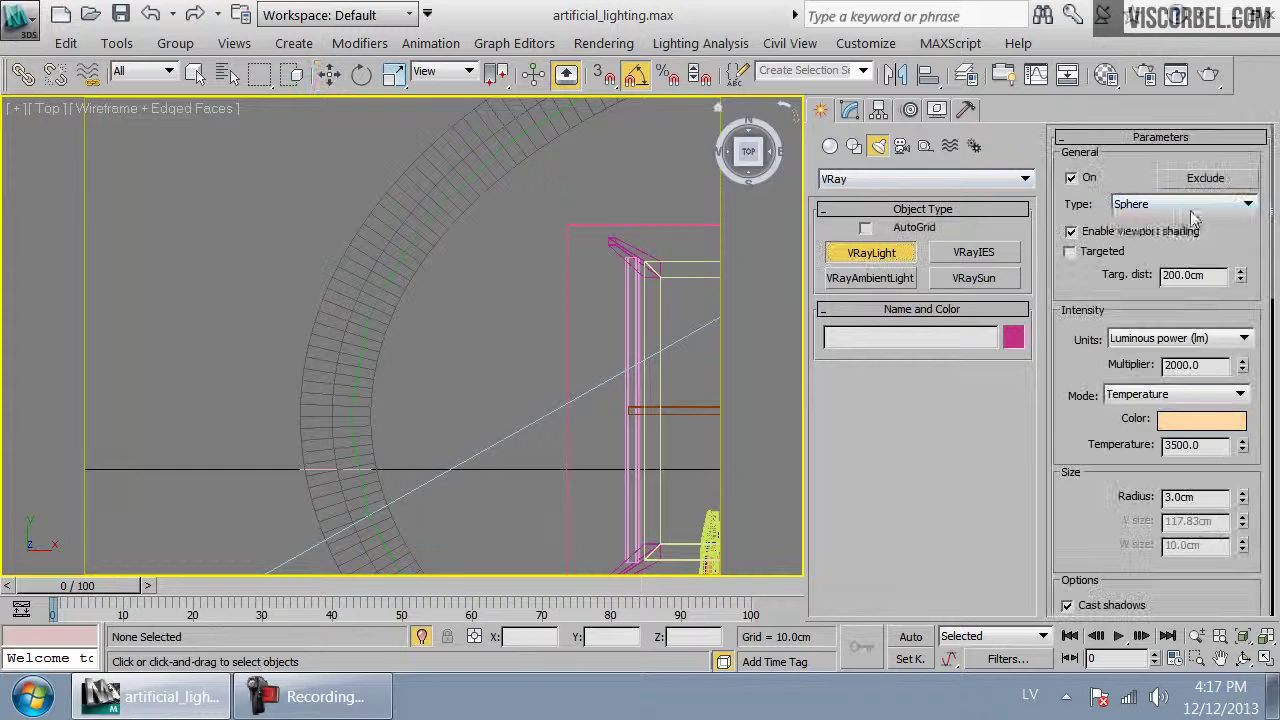
{"action": "left_click", "coordinate": [1200, 205]}
{"action": "left_click", "coordinate": [1140, 218]}
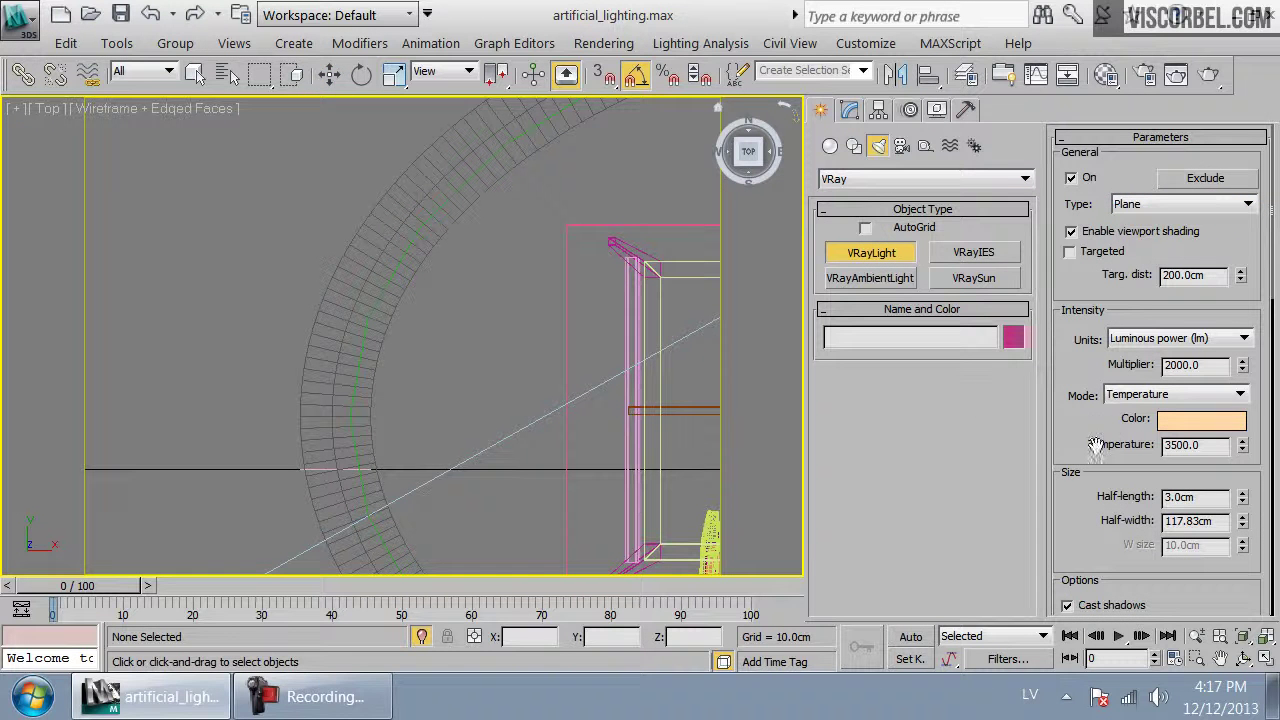
{"action": "double_click", "coordinate": [1192, 445]}
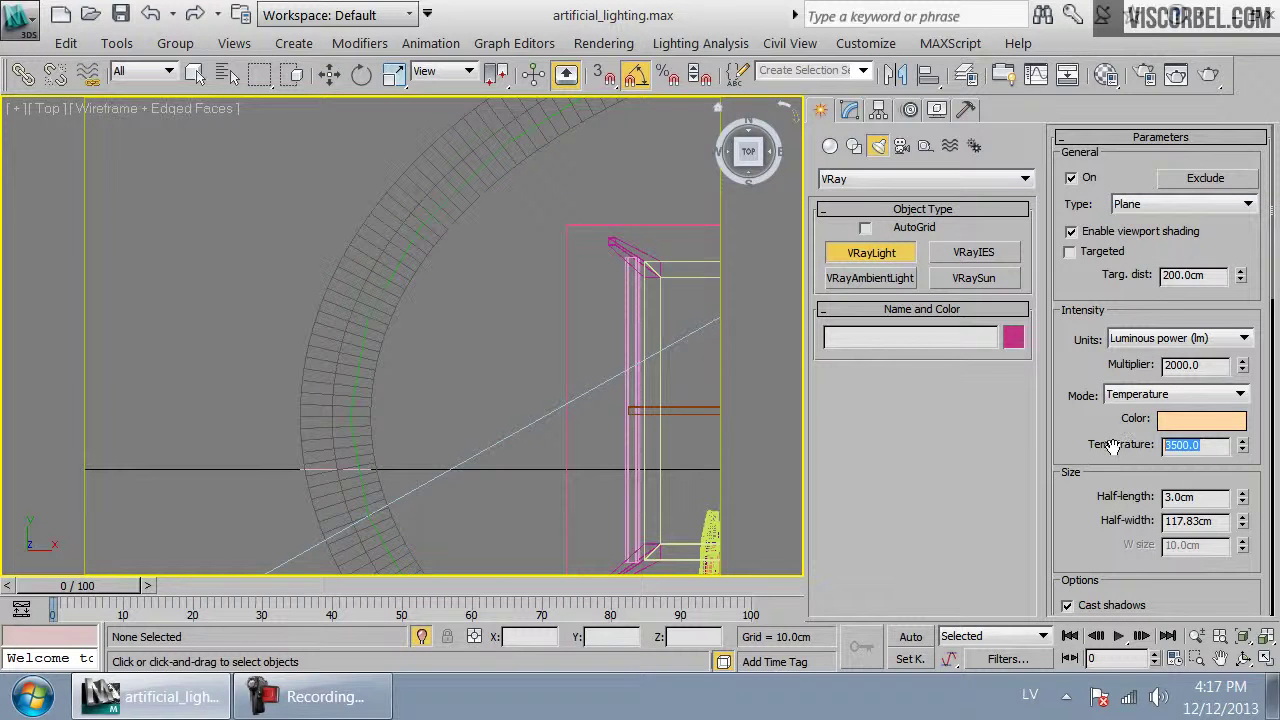
{"action": "type", "text": "6000"}
{"action": "key", "text": "Return"}
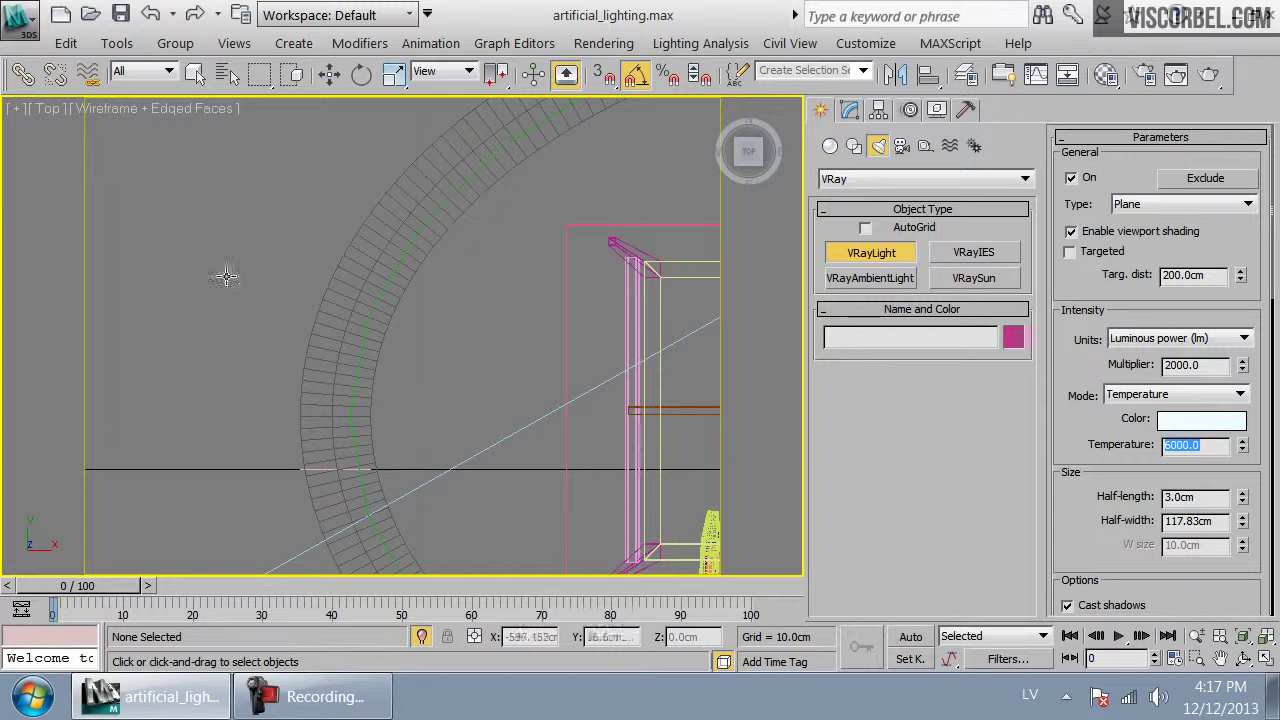
Draw a small plane light beside the ring's inner edge and set its half-length and half-width to 2 cm
{"action": "left_click", "coordinate": [396, 421]}
{"action": "left_click_drag", "start_coordinate": [400, 424], "coordinate": [413, 441]}
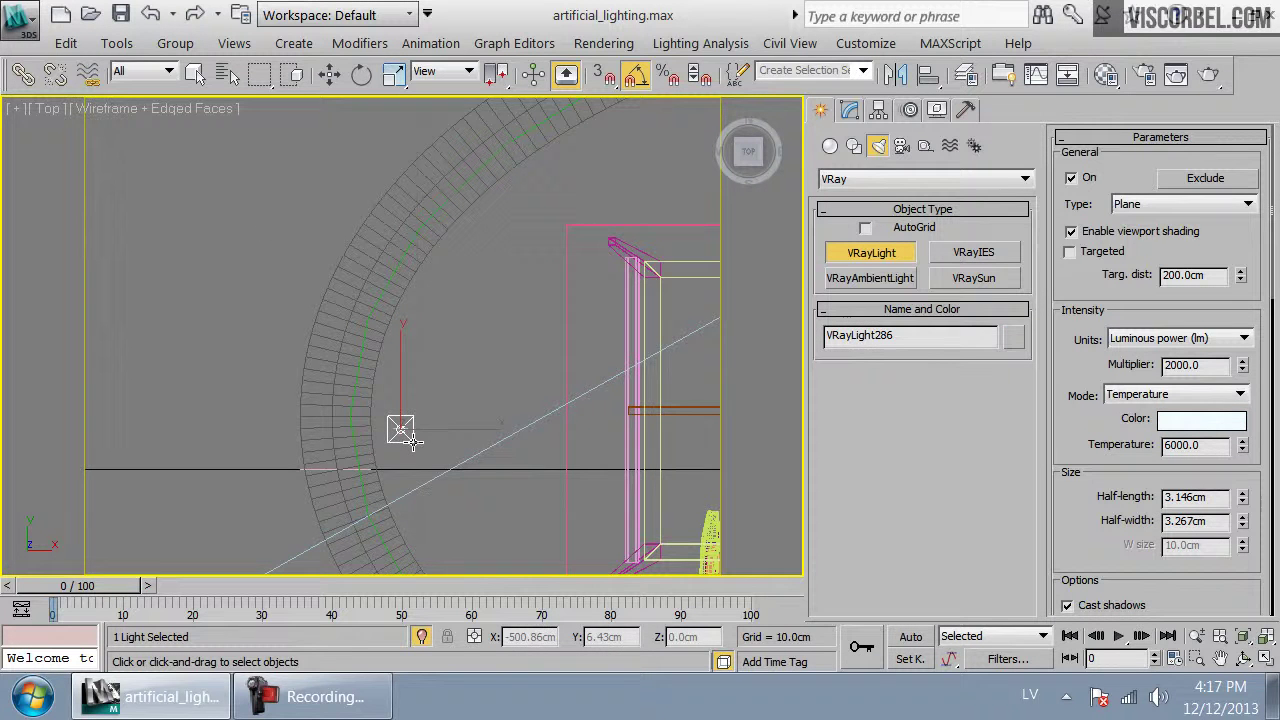
{"action": "double_click", "coordinate": [1195, 497]}
{"action": "type", "text": "20"}
{"action": "key", "text": "Tab"}
{"action": "type", "text": "2"}
{"action": "key", "text": "Return"}
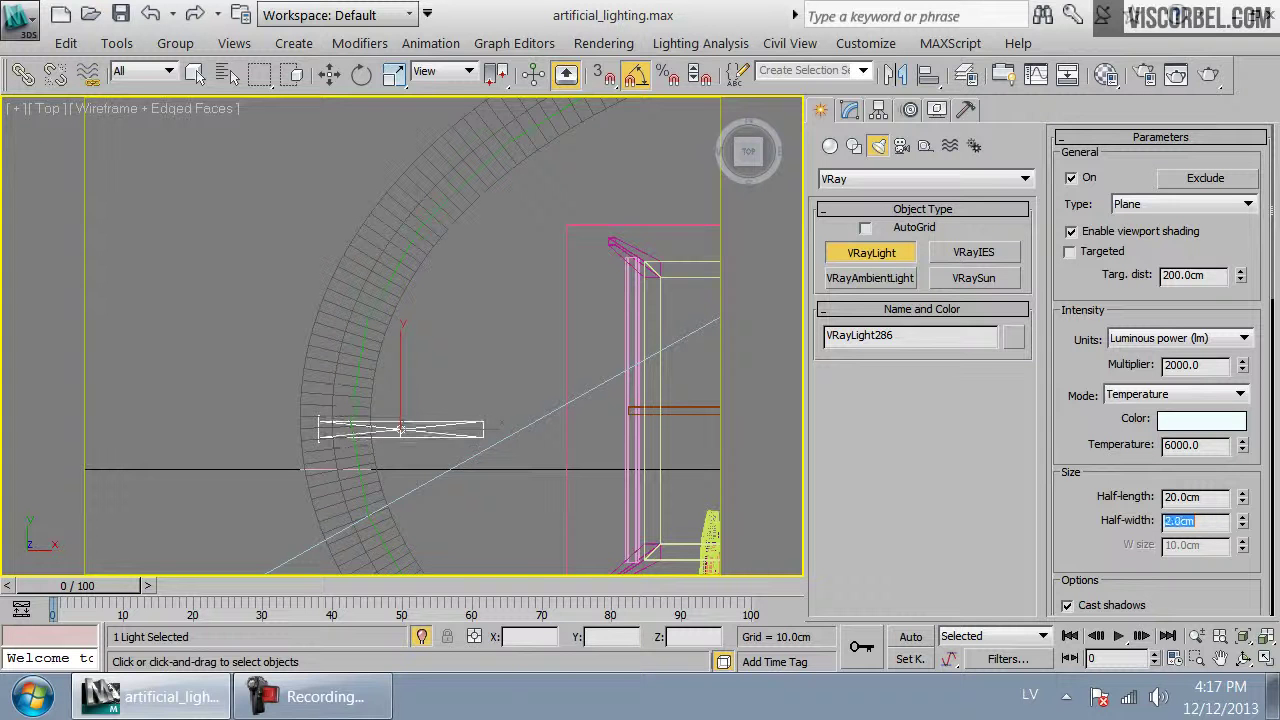
{"action": "double_click", "coordinate": [1192, 497]}
{"action": "type", "text": "2"}
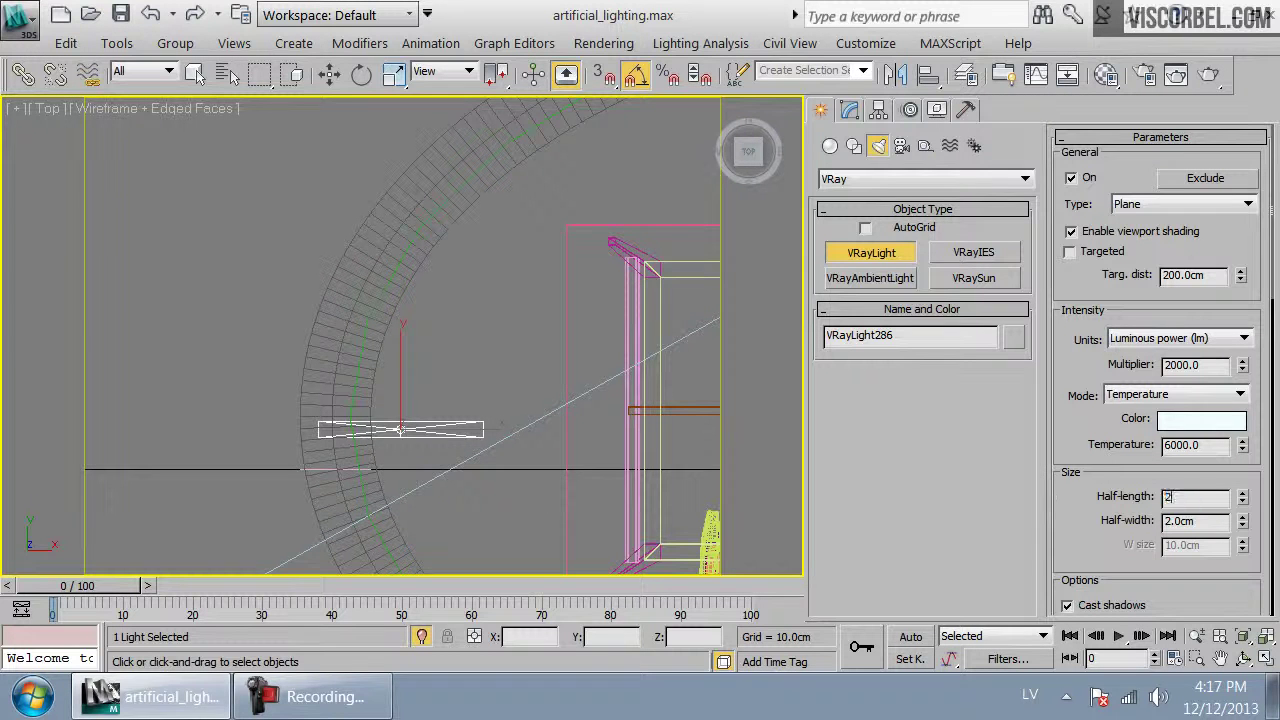
{"action": "key", "text": "Return"}
Rotate the plane light in the front view and raise it about 411 cm, above the room's ceiling
{"action": "key", "text": "e"}
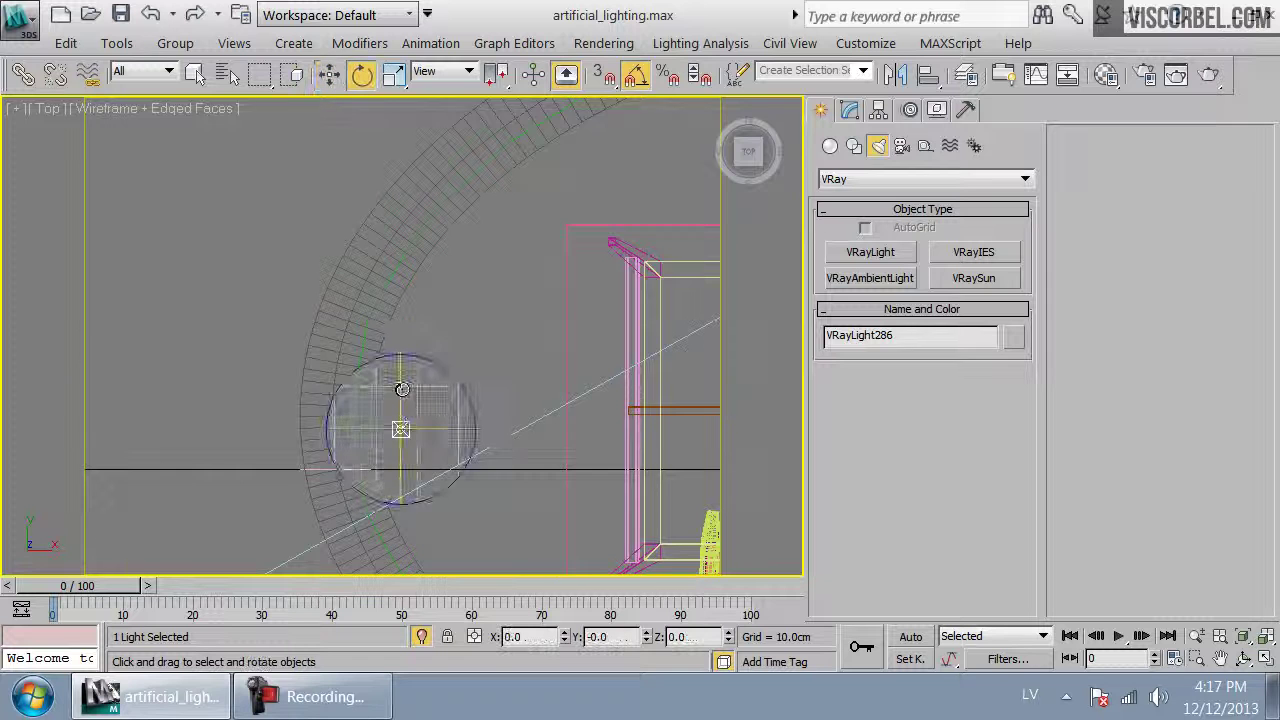
{"action": "key", "text": "f"}
{"action": "key", "text": "z"}
{"action": "left_click_drag", "start_coordinate": [417, 290], "coordinate": [423, 474]}
{"action": "scroll", "coordinate": [414, 406], "scroll_direction": "down", "scroll_amount": 3}
{"action": "scroll", "coordinate": [405, 326], "scroll_direction": "down", "scroll_amount": 3}
{"action": "key", "text": "w"}
{"action": "left_click_drag", "start_coordinate": [404, 282], "coordinate": [404, 179]}
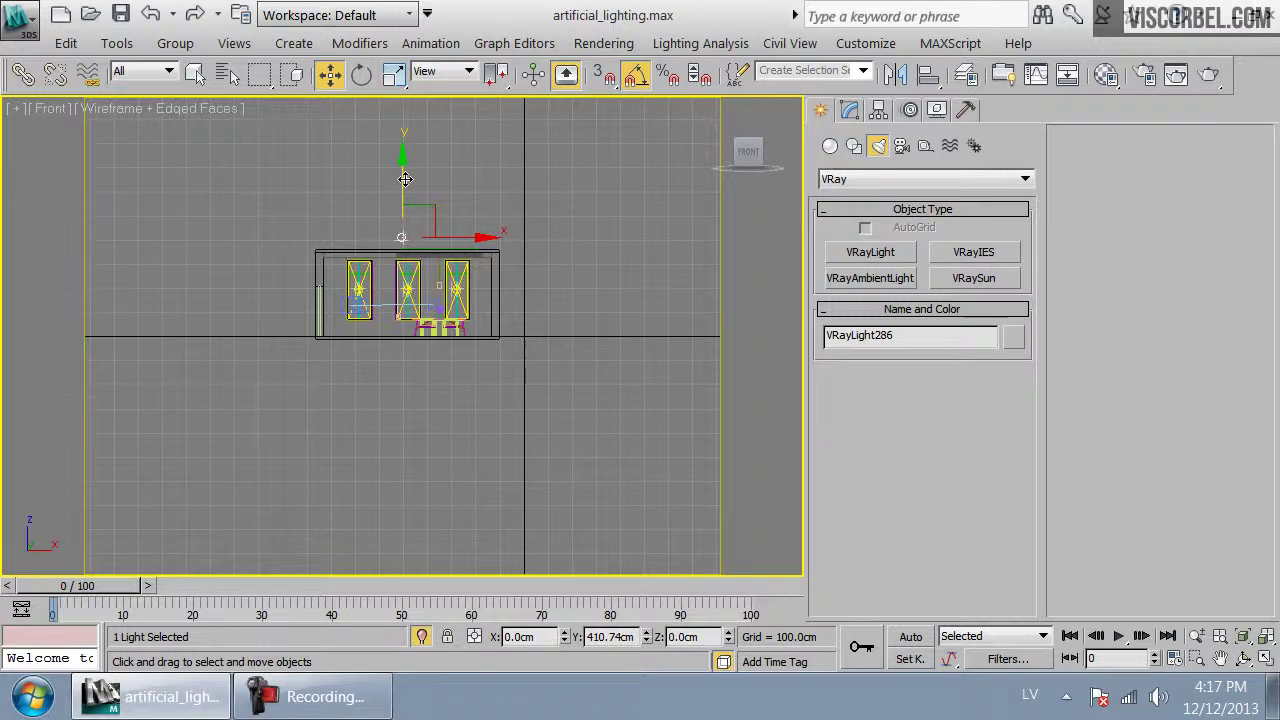
Set the plane light's multiplier to 100 and move it along X to just outside the oval ring
{"action": "key", "text": "t"}
{"action": "scroll", "coordinate": [300, 360], "scroll_direction": "up", "scroll_amount": 4}
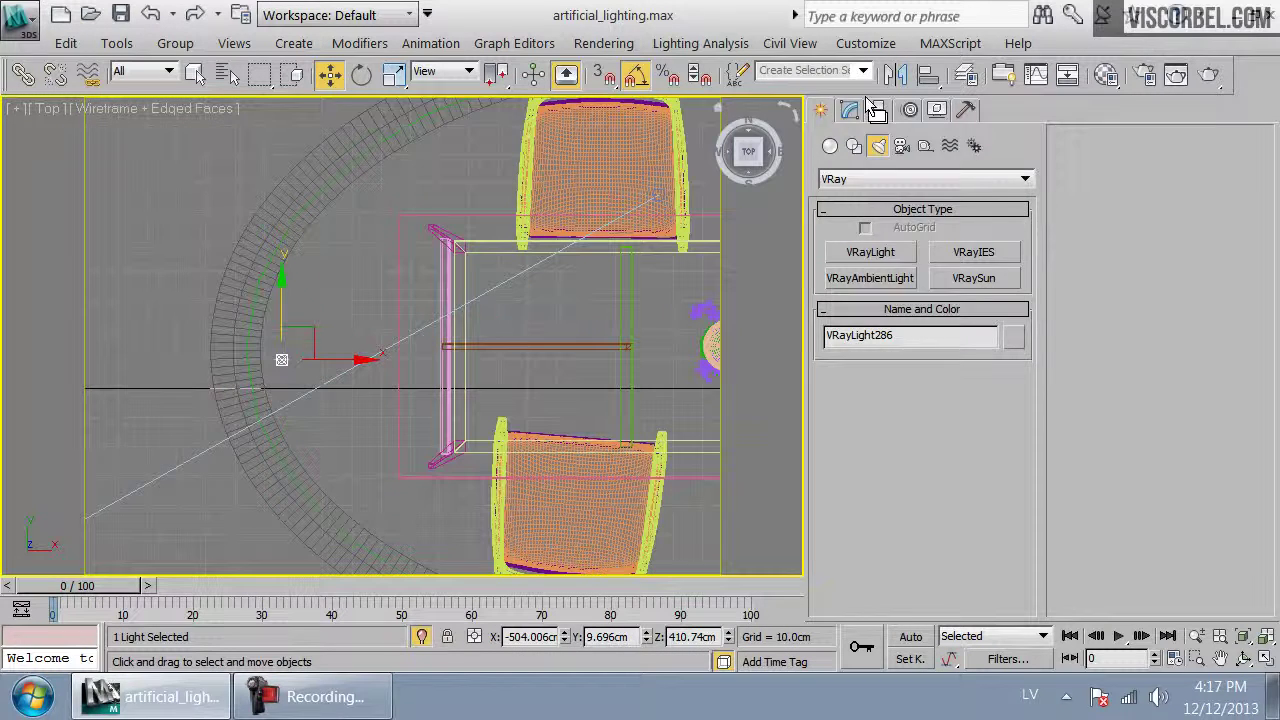
{"action": "left_click", "coordinate": [850, 110]}
{"action": "scroll", "coordinate": [849, 524], "scroll_direction": "down", "scroll_amount": 10}
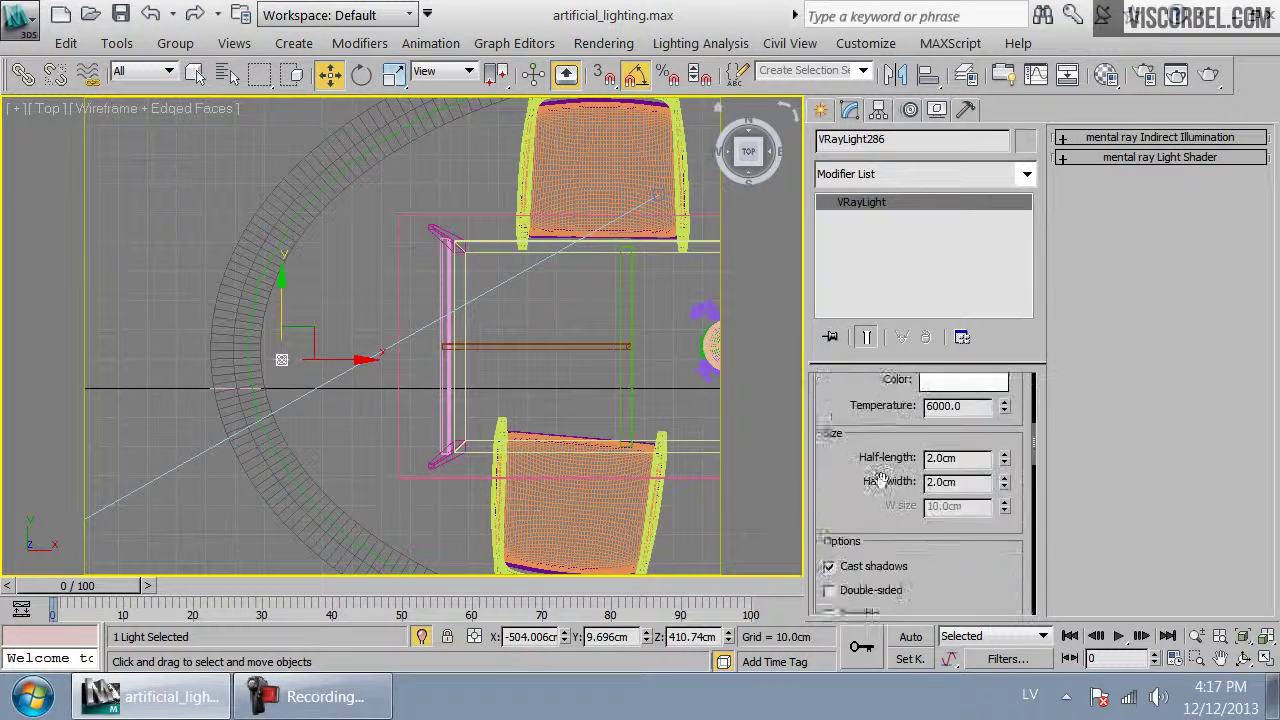
{"action": "scroll", "coordinate": [870, 497], "scroll_direction": "down", "scroll_amount": 5}
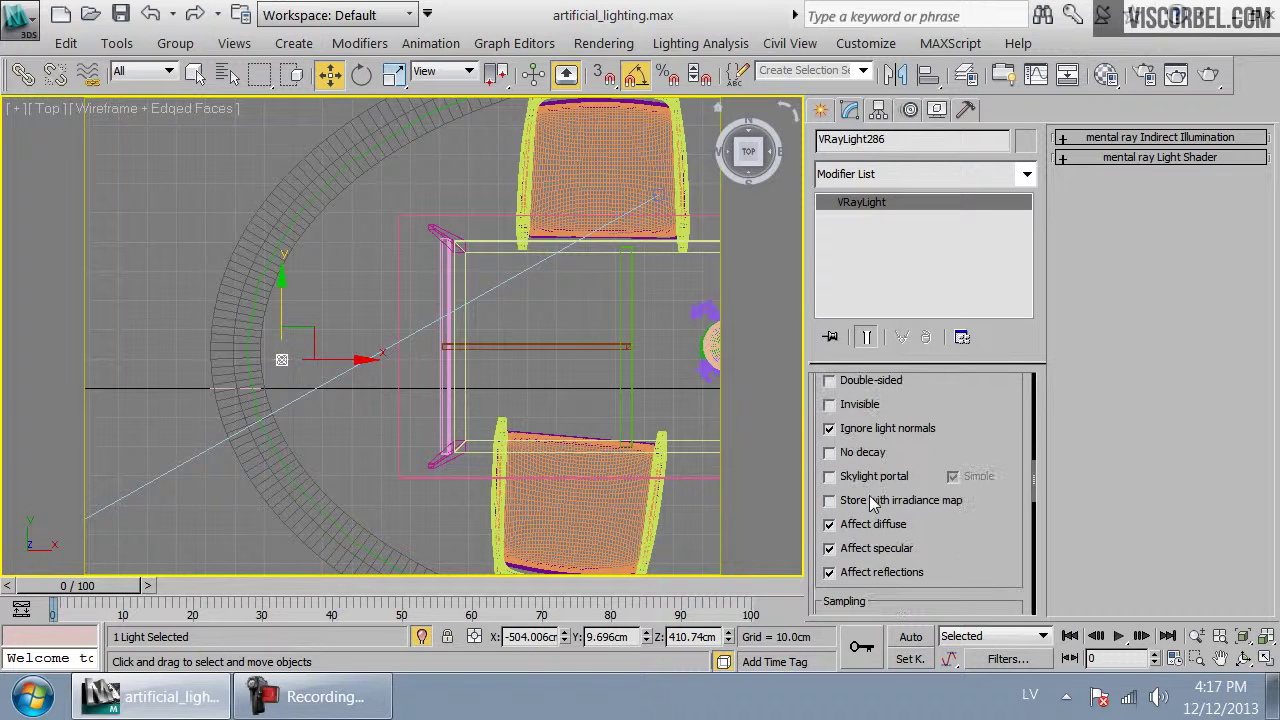
{"action": "scroll", "coordinate": [873, 505], "scroll_direction": "up", "scroll_amount": 7}
{"action": "scroll", "coordinate": [871, 500], "scroll_direction": "up", "scroll_amount": 4}
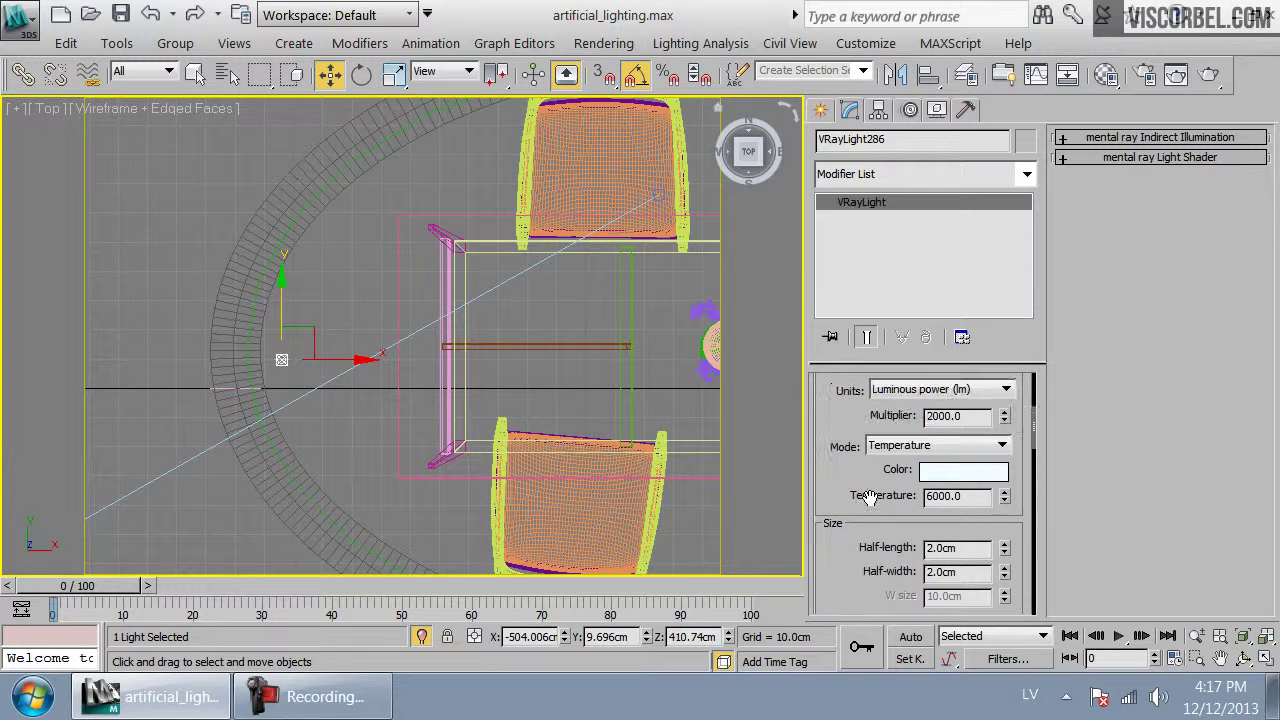
{"action": "scroll", "coordinate": [870, 497], "scroll_direction": "up", "scroll_amount": 2}
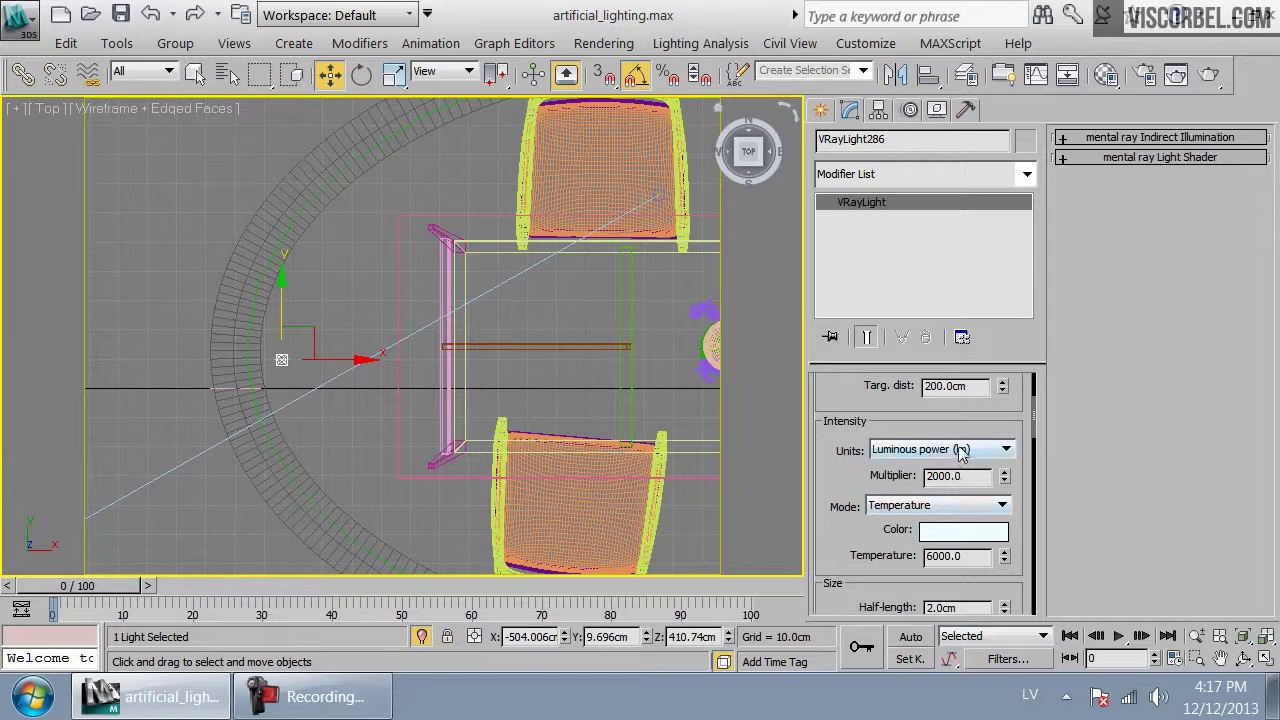
{"action": "left_click_drag", "start_coordinate": [955, 475], "coordinate": [757, 455]}
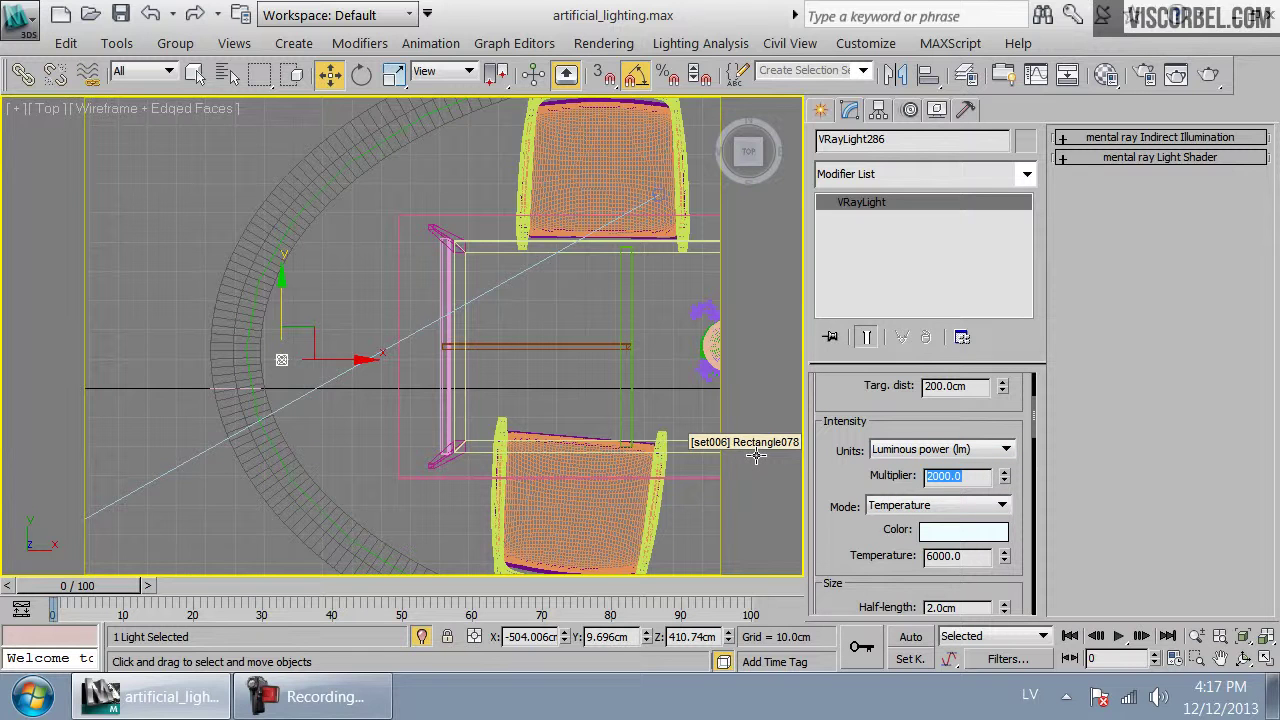
{"action": "type", "text": "30"}
{"action": "key", "text": "Return"}
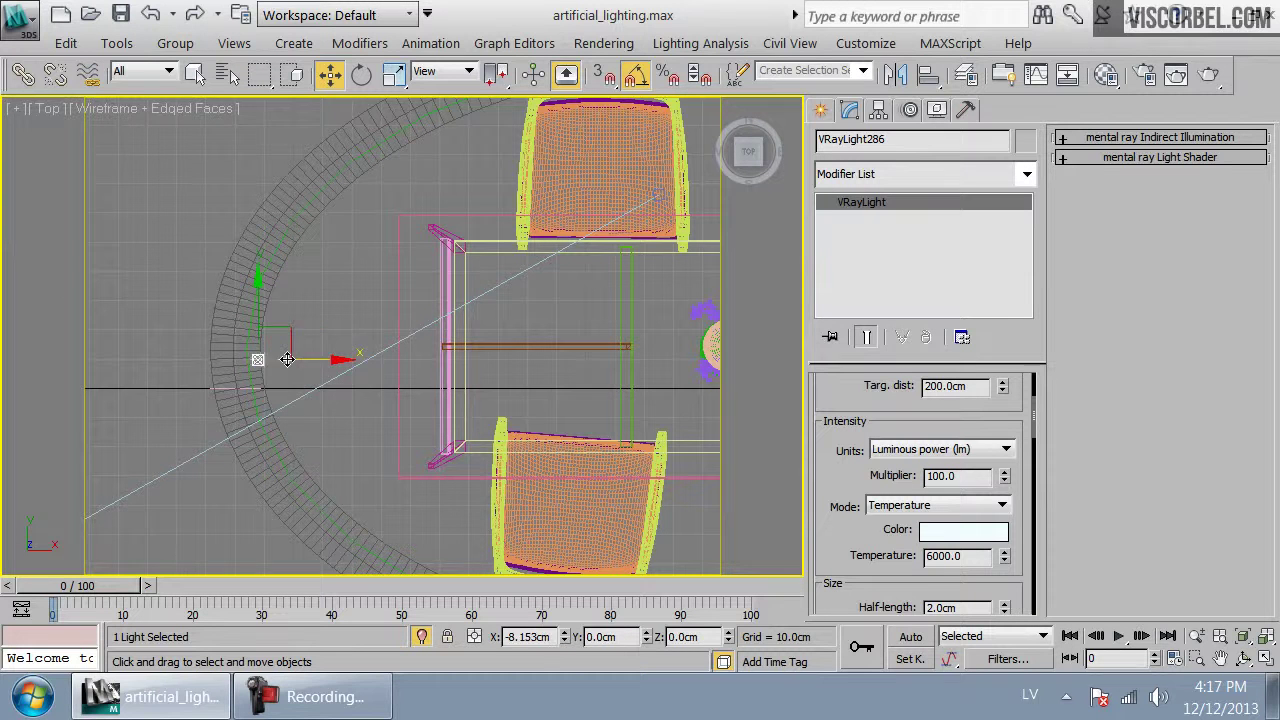
Select the oval ceiling ring group in the top view and hide it, leaving the oval spline accessible
{"action": "scroll", "coordinate": [320, 375], "scroll_direction": "down", "scroll_amount": 5}
{"action": "middle_click_drag", "start_coordinate": [329, 377], "coordinate": [170, 406]}
{"action": "scroll", "coordinate": [260, 406], "scroll_direction": "up", "scroll_amount": 3}
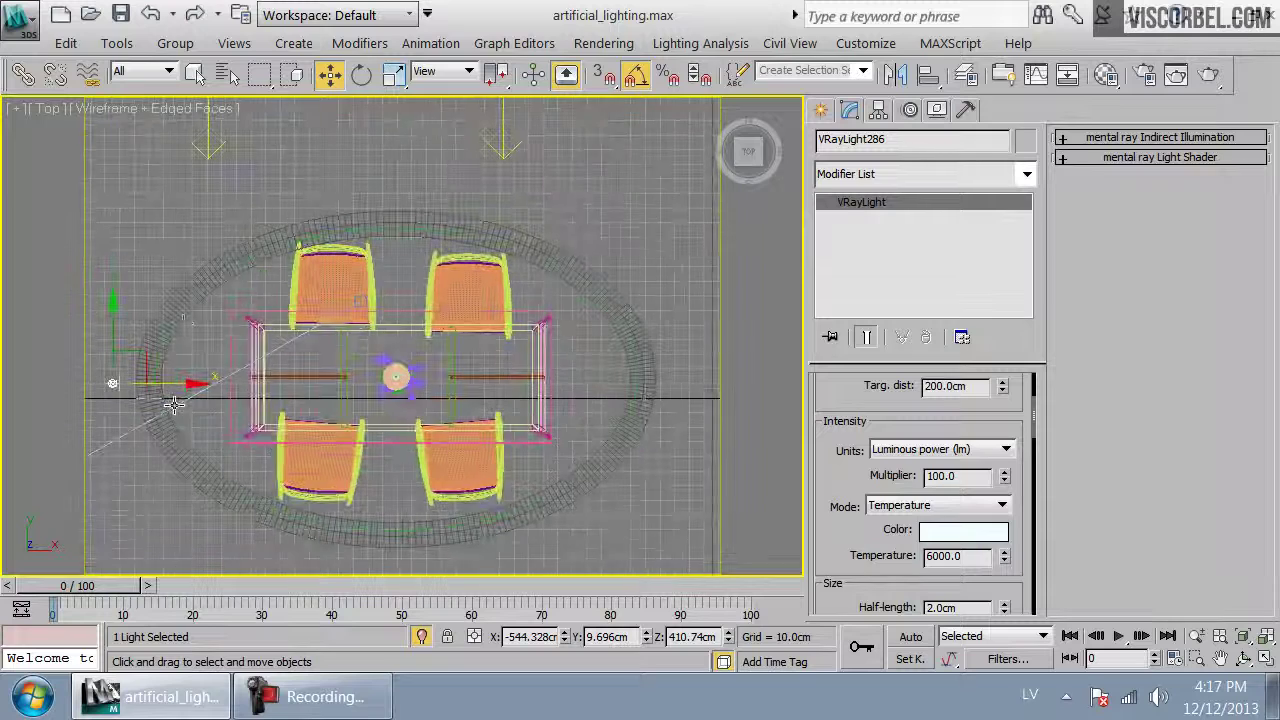
{"action": "left_click", "coordinate": [184, 300]}
{"action": "left_click", "coordinate": [184, 298]}
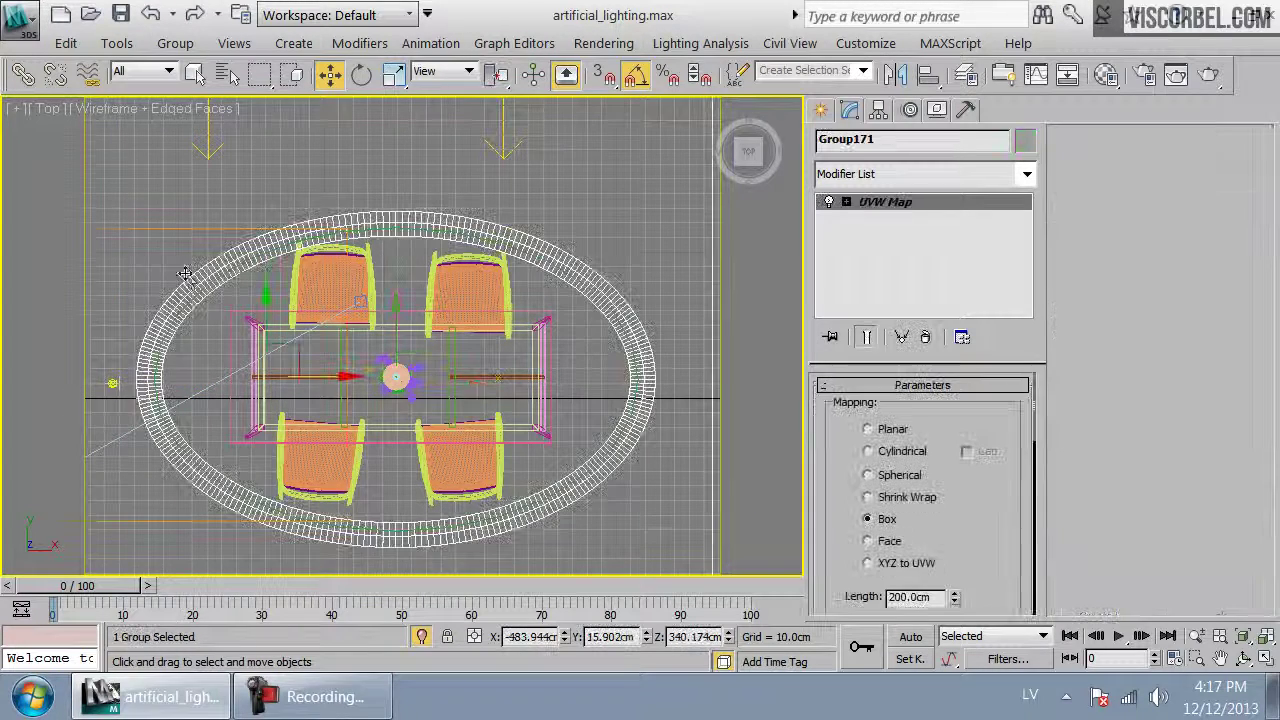
{"action": "right_click", "coordinate": [186, 285]}
{"action": "left_click", "coordinate": [240, 111]}
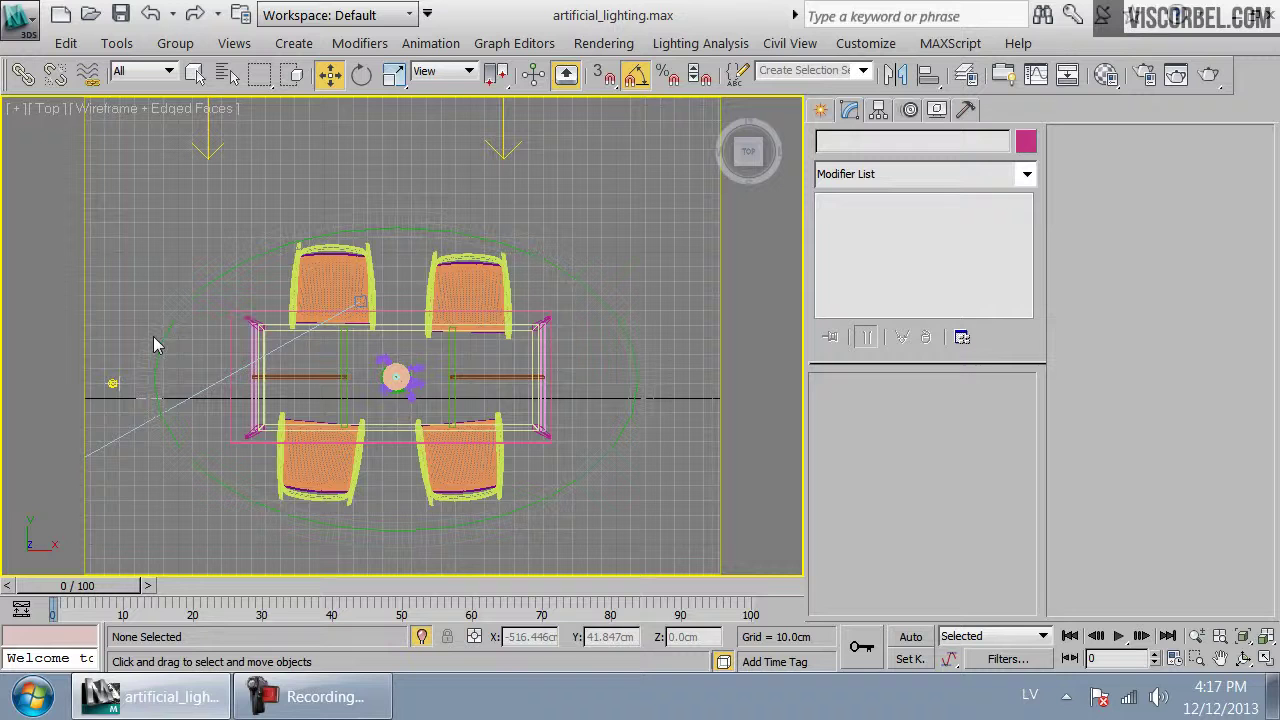
{"action": "left_click", "coordinate": [110, 386]}
{"action": "left_click", "coordinate": [116, 43]}
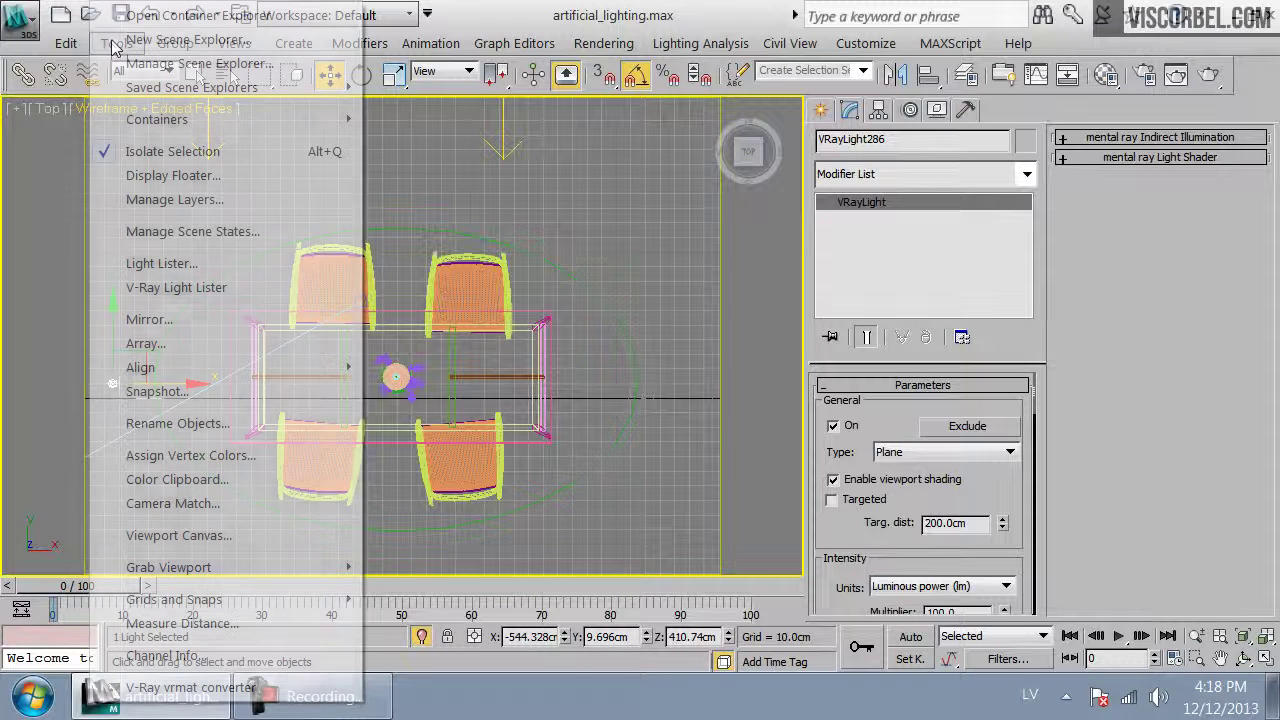
{"action": "mouse_move", "coordinate": [306, 369]}
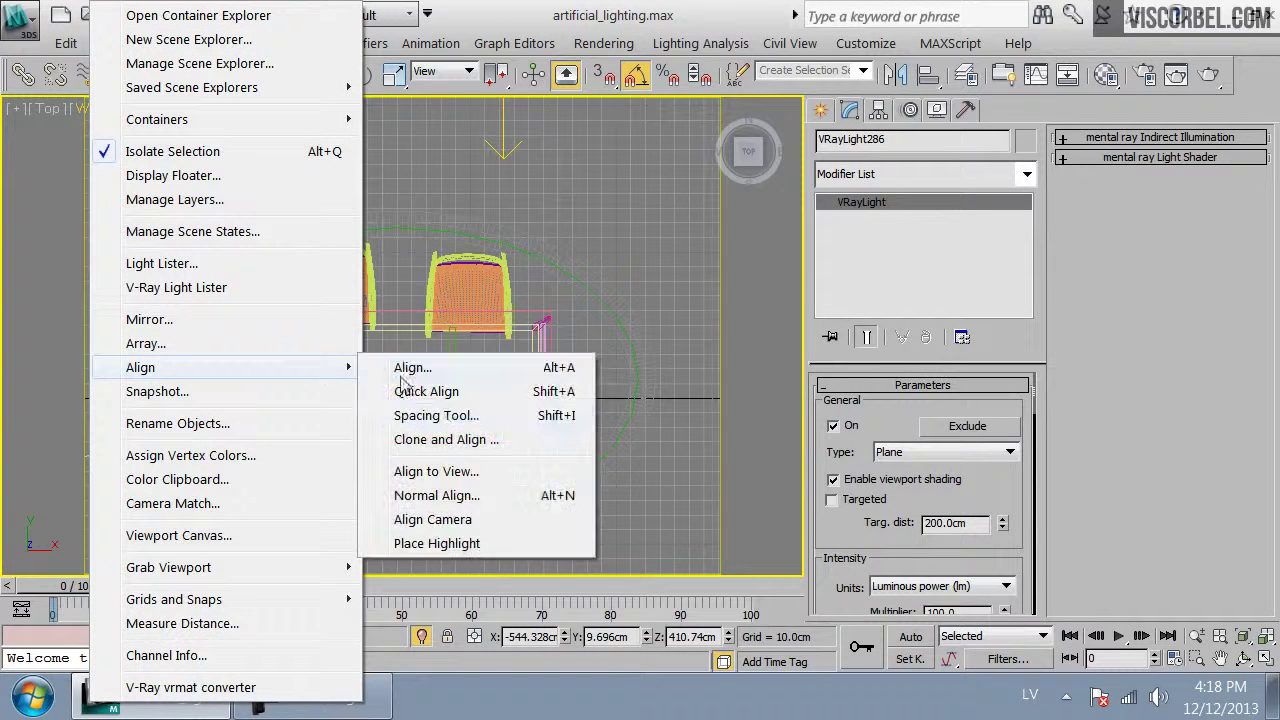
{"action": "left_click", "coordinate": [444, 416]}
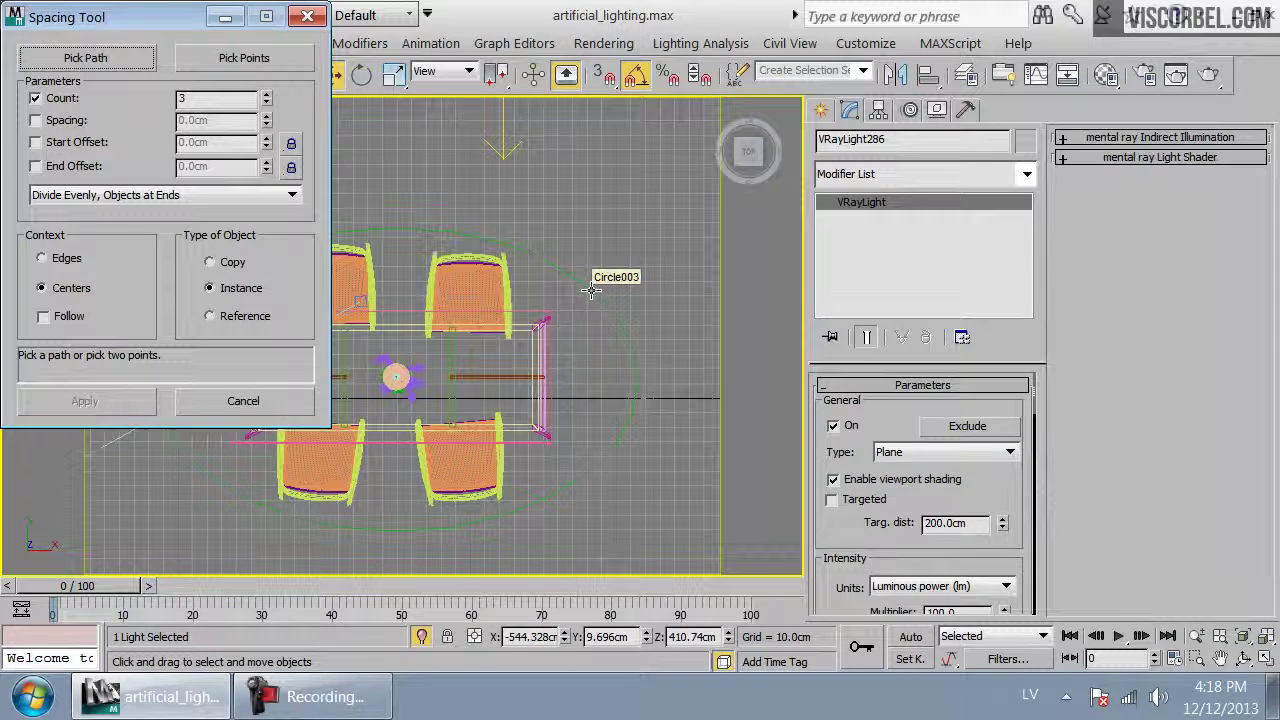
{"action": "left_click", "coordinate": [591, 290]}
{"action": "middle_click_drag", "start_coordinate": [390, 460], "coordinate": [505, 441]}
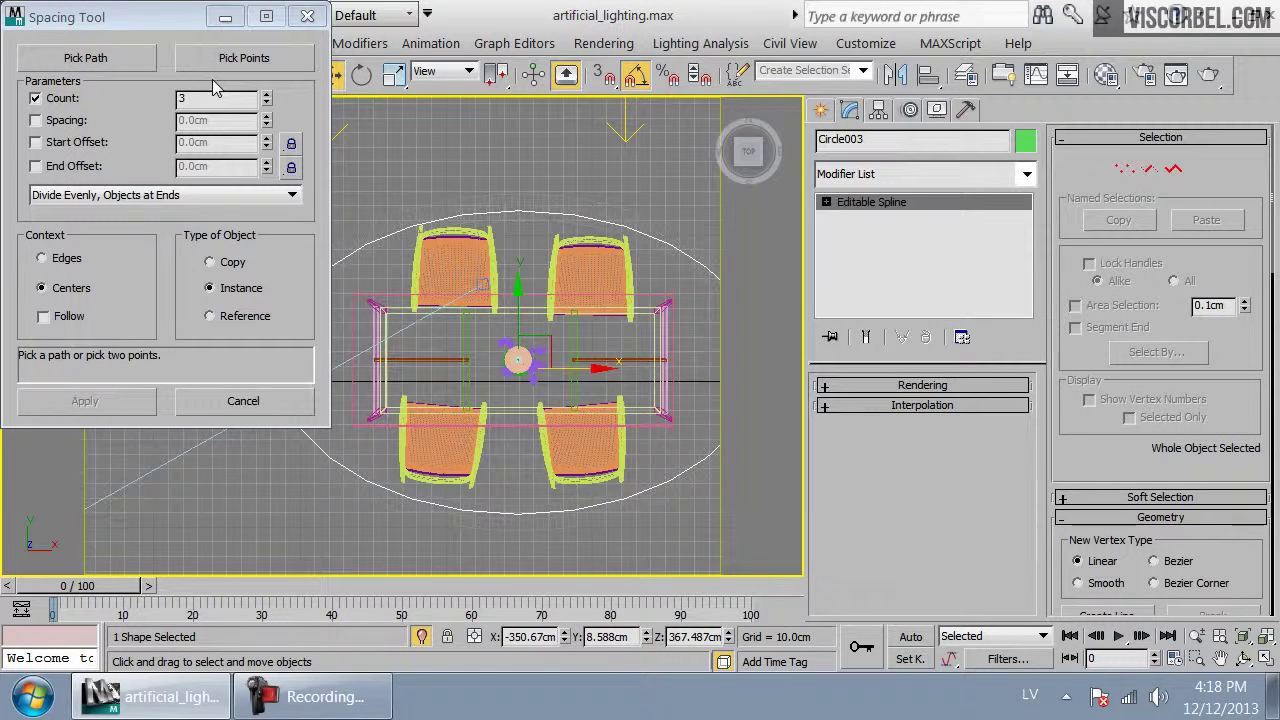
{"action": "left_click_drag", "start_coordinate": [268, 100], "coordinate": [268, 80]}
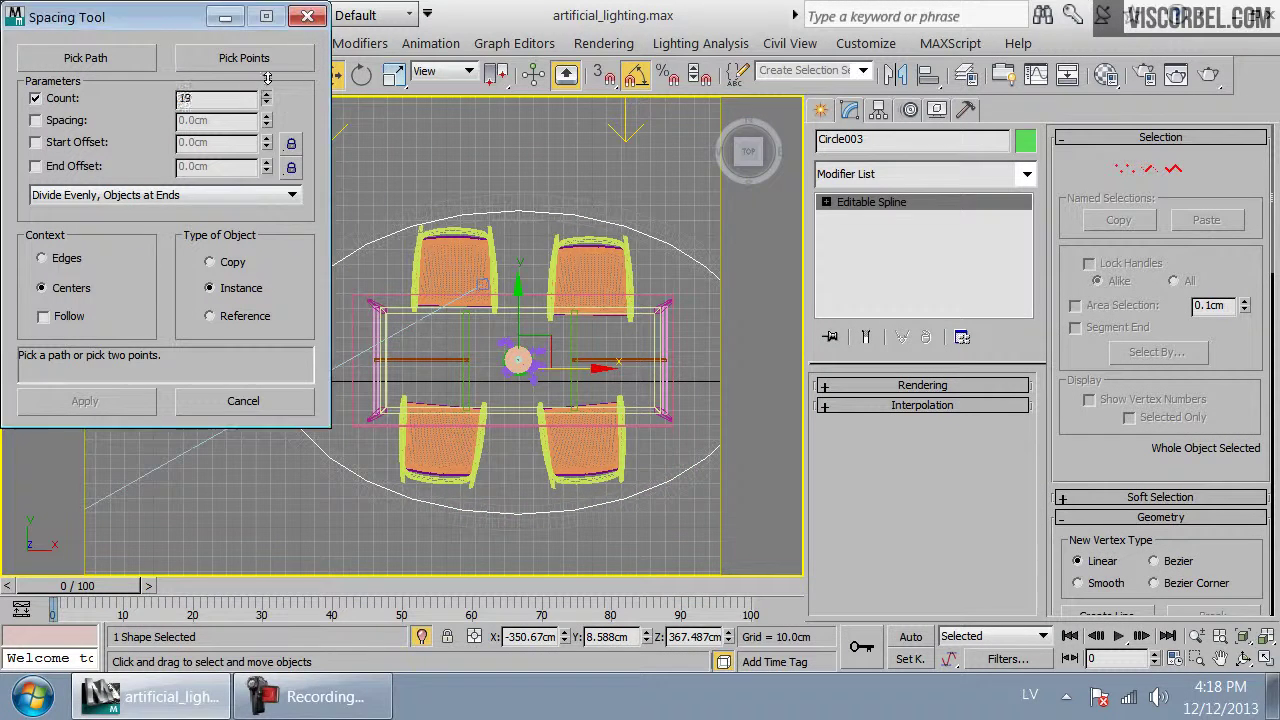
{"action": "left_click_drag", "start_coordinate": [268, 36], "coordinate": [268, 2]}
{"action": "left_click_drag", "start_coordinate": [144, 30], "coordinate": [882, 108]}
{"action": "middle_click_drag", "start_coordinate": [508, 366], "coordinate": [438, 359]}
{"action": "scroll", "coordinate": [410, 348], "scroll_direction": "up", "scroll_amount": 2}
{"action": "scroll", "coordinate": [438, 359], "scroll_direction": "down", "scroll_amount": 2}
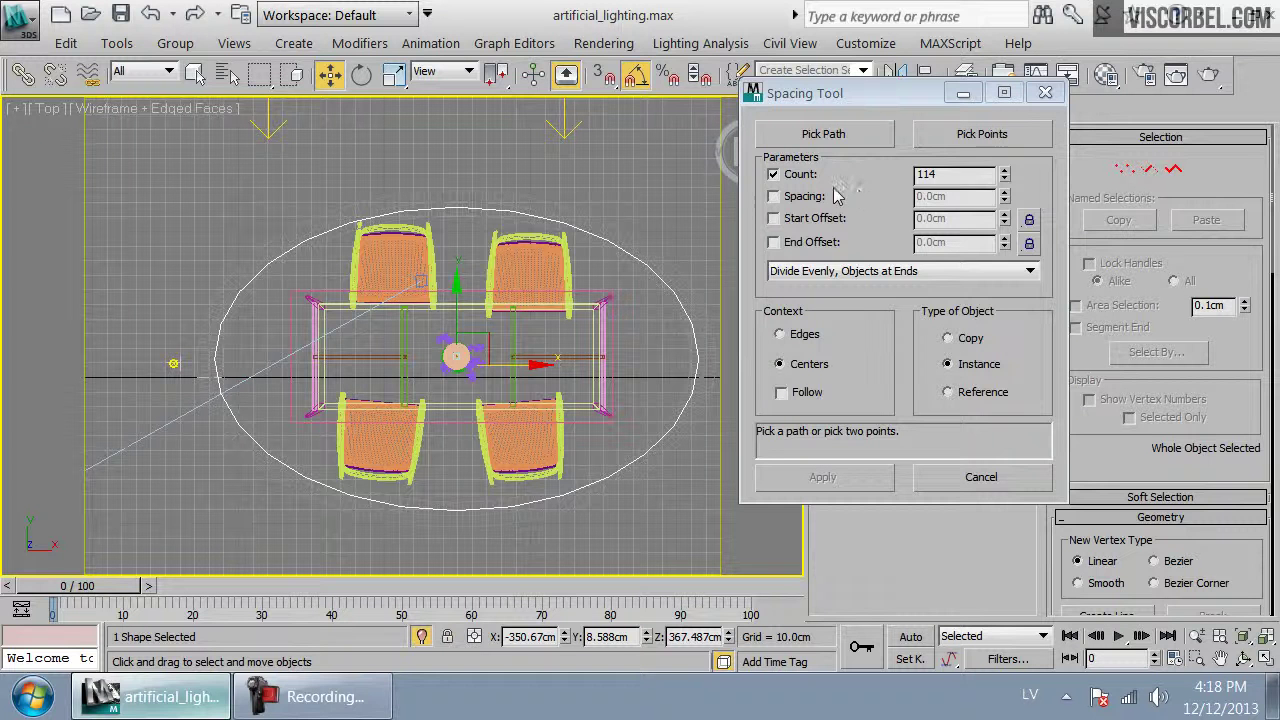
{"action": "left_click", "coordinate": [960, 477]}
{"action": "left_click", "coordinate": [258, 236]}
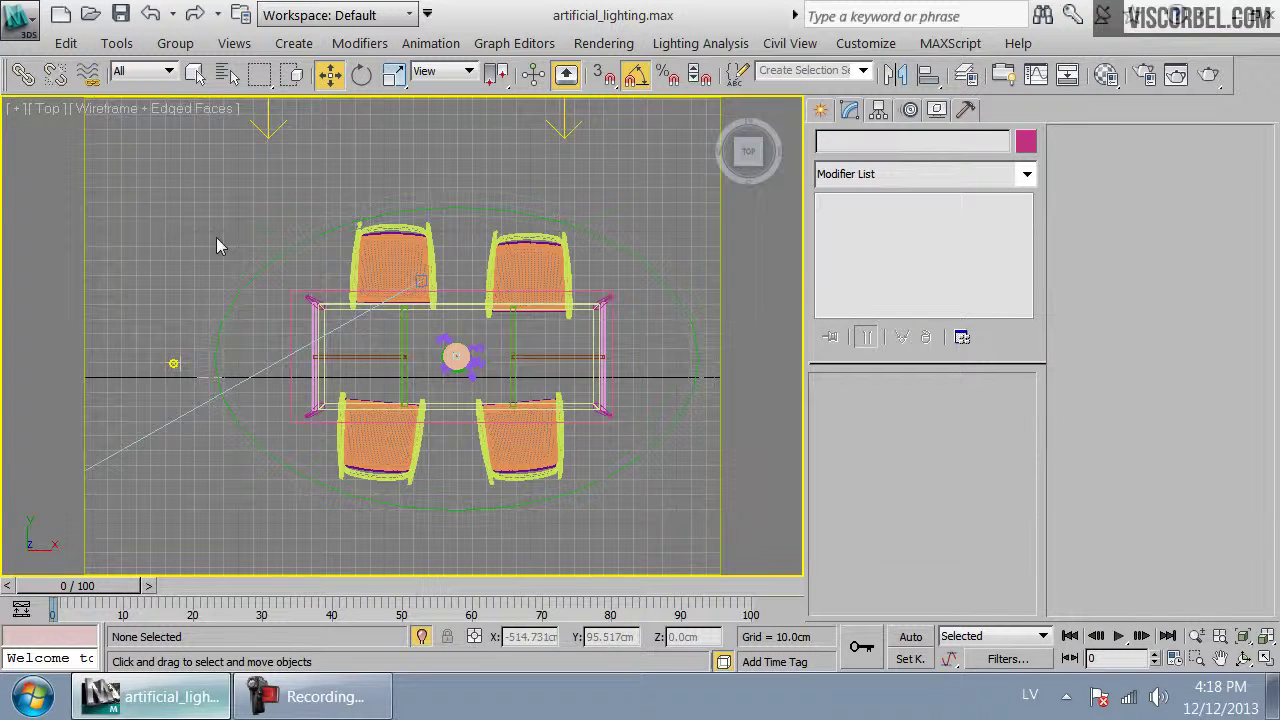
Start the Spacing Tool on the small plane light beside the ring and pick the oval spline as its path
{"action": "left_click", "coordinate": [180, 363]}
{"action": "left_click", "coordinate": [65, 43]}
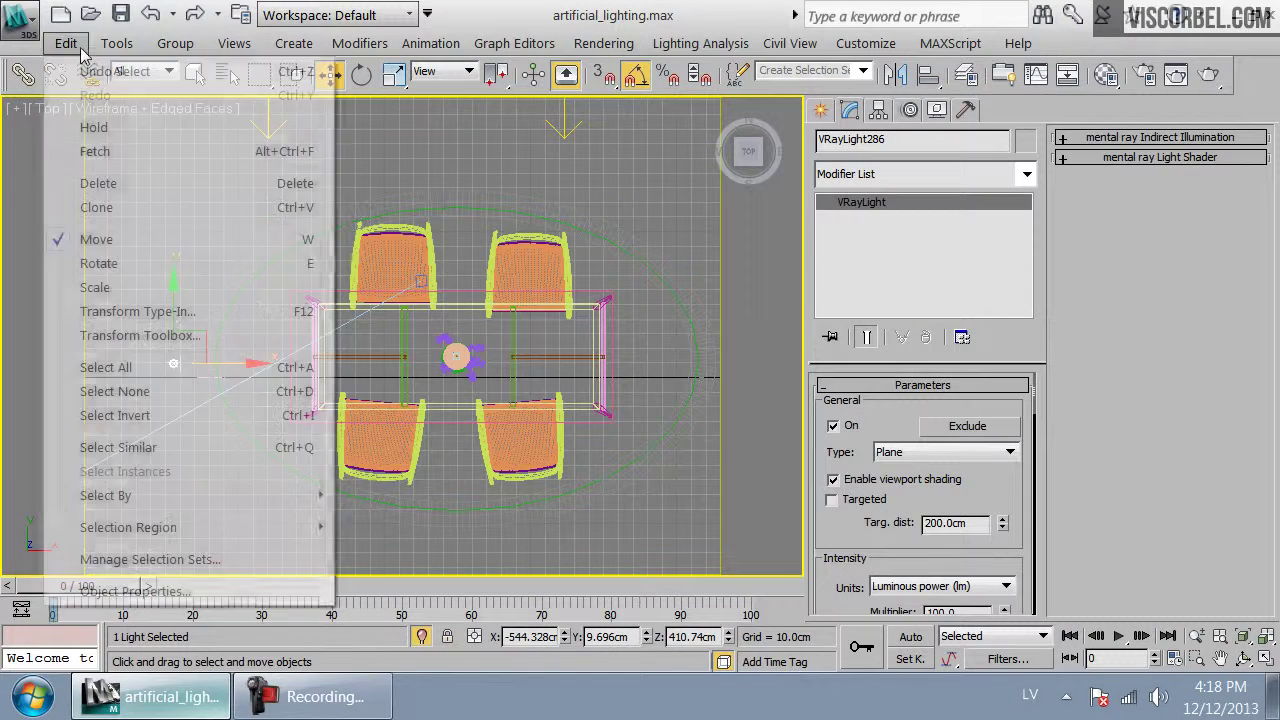
{"action": "mouse_move", "coordinate": [120, 43]}
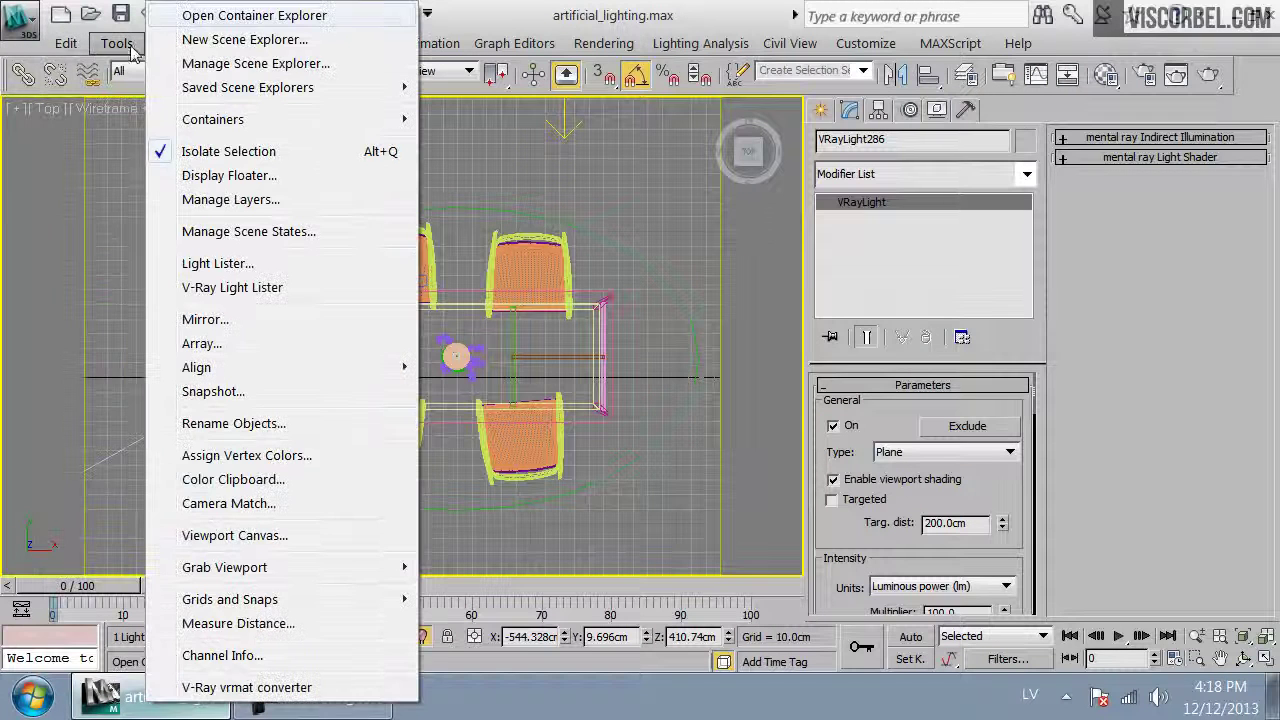
{"action": "mouse_move", "coordinate": [385, 368]}
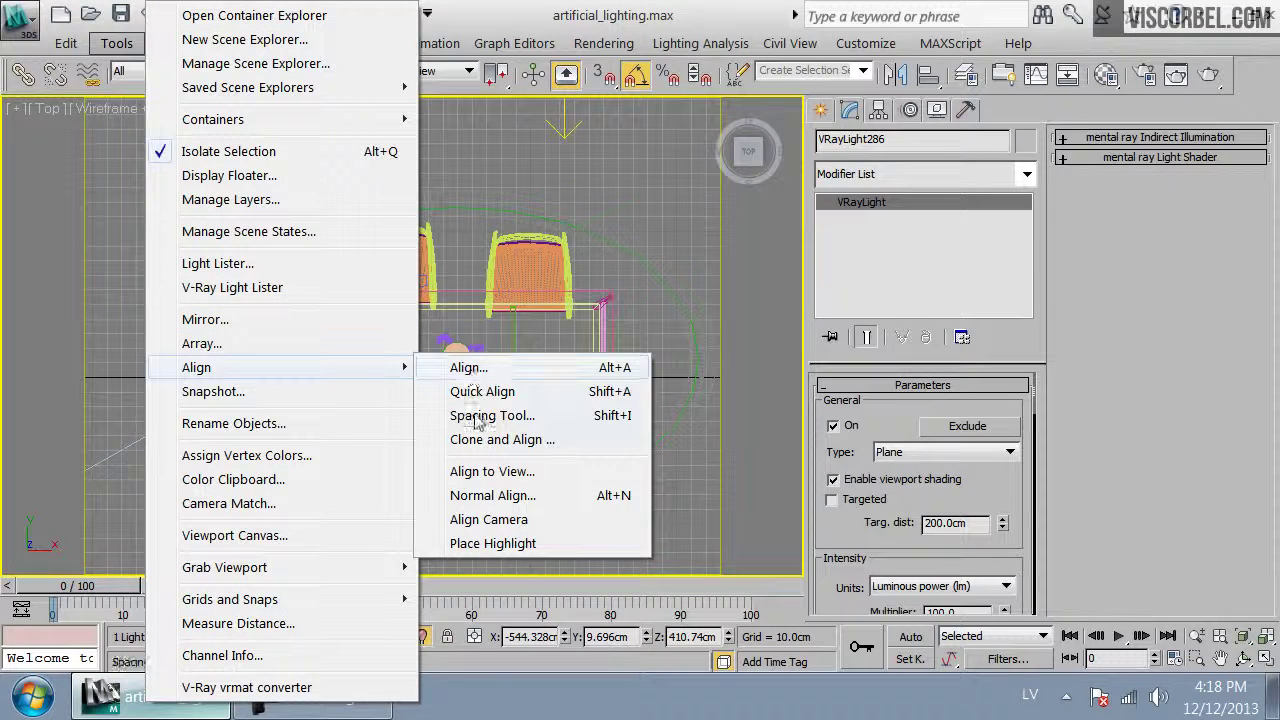
{"action": "left_click", "coordinate": [482, 418]}
{"action": "left_click", "coordinate": [812, 133]}
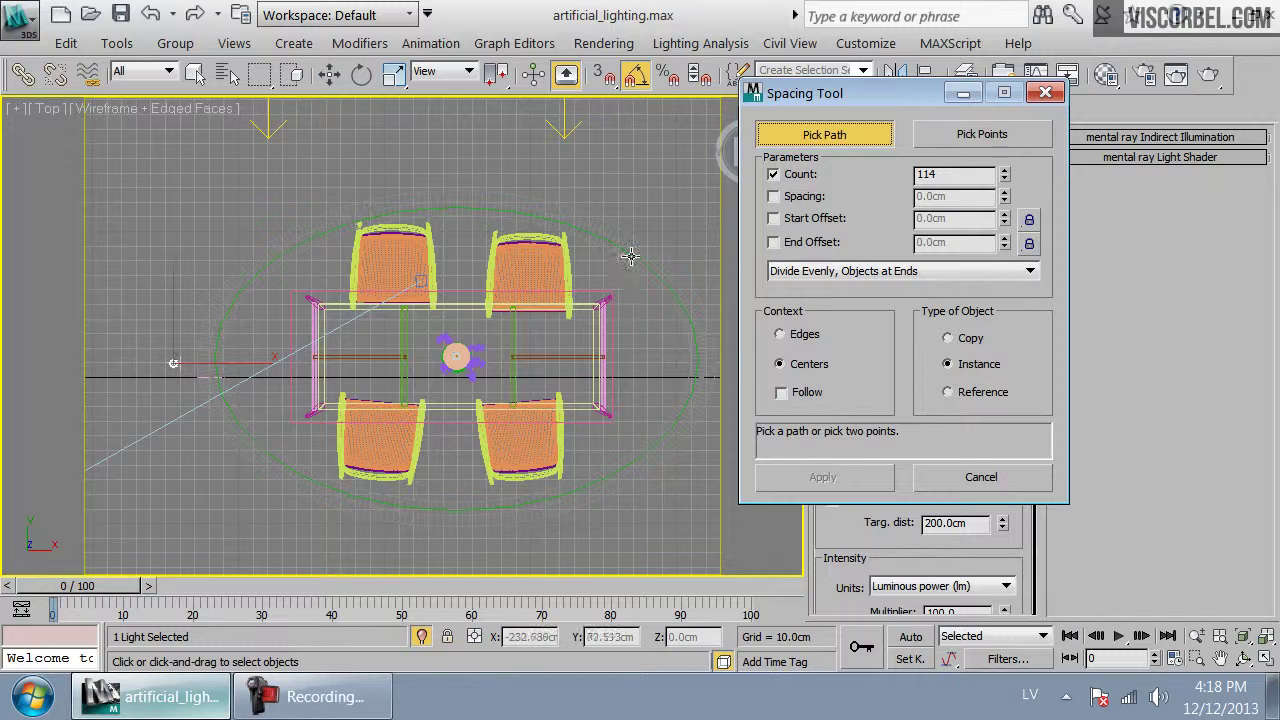
{"action": "left_click", "coordinate": [630, 257]}
Raise the Spacing Tool's count to 120 so the lights sit closer together along the oval spline
{"action": "middle_click_drag", "start_coordinate": [229, 309], "coordinate": [386, 306]}
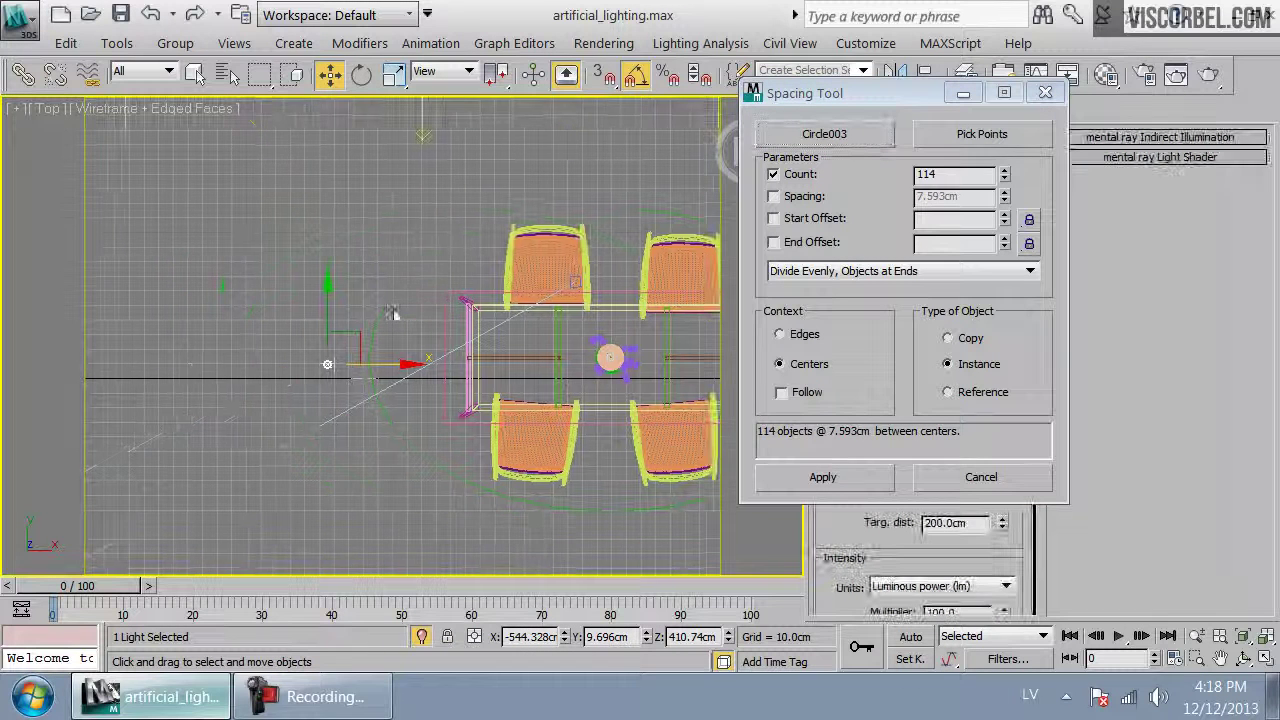
{"action": "scroll", "coordinate": [402, 297], "scroll_direction": "up", "scroll_amount": 4}
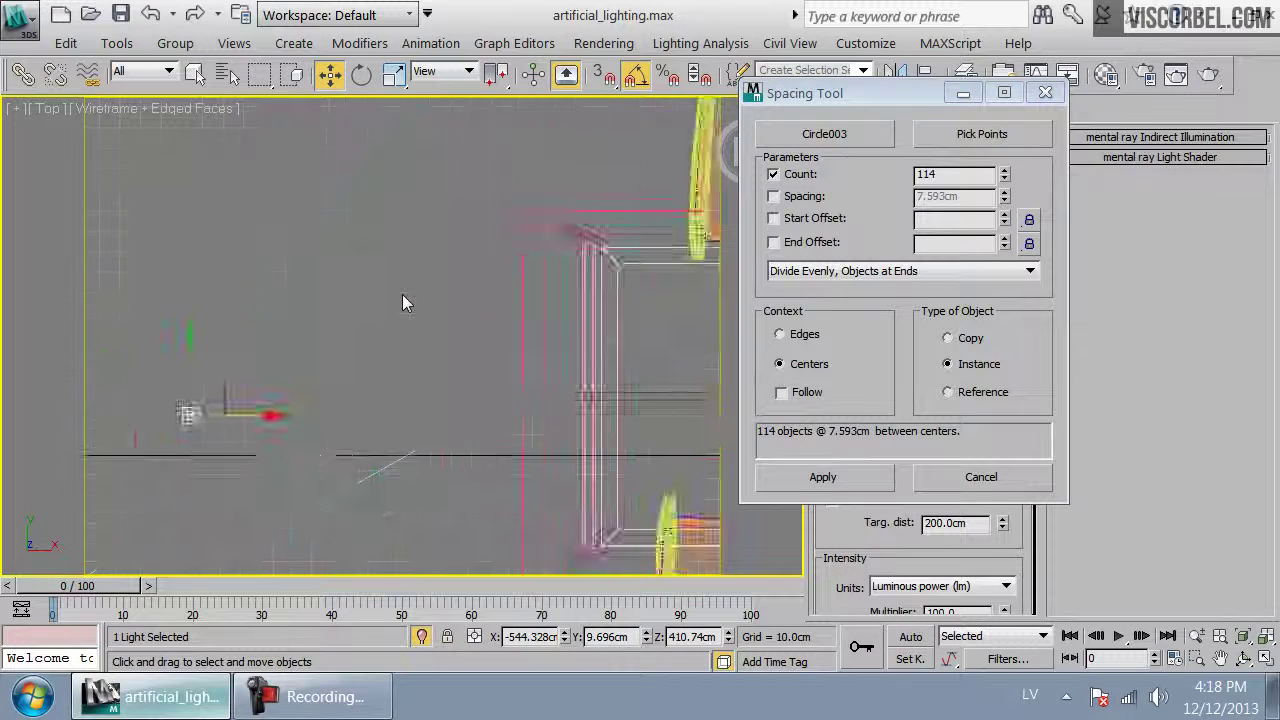
{"action": "left_click", "coordinate": [1005, 170]}
{"action": "left_click", "coordinate": [1005, 170]}
{"action": "left_click", "coordinate": [1005, 170]}
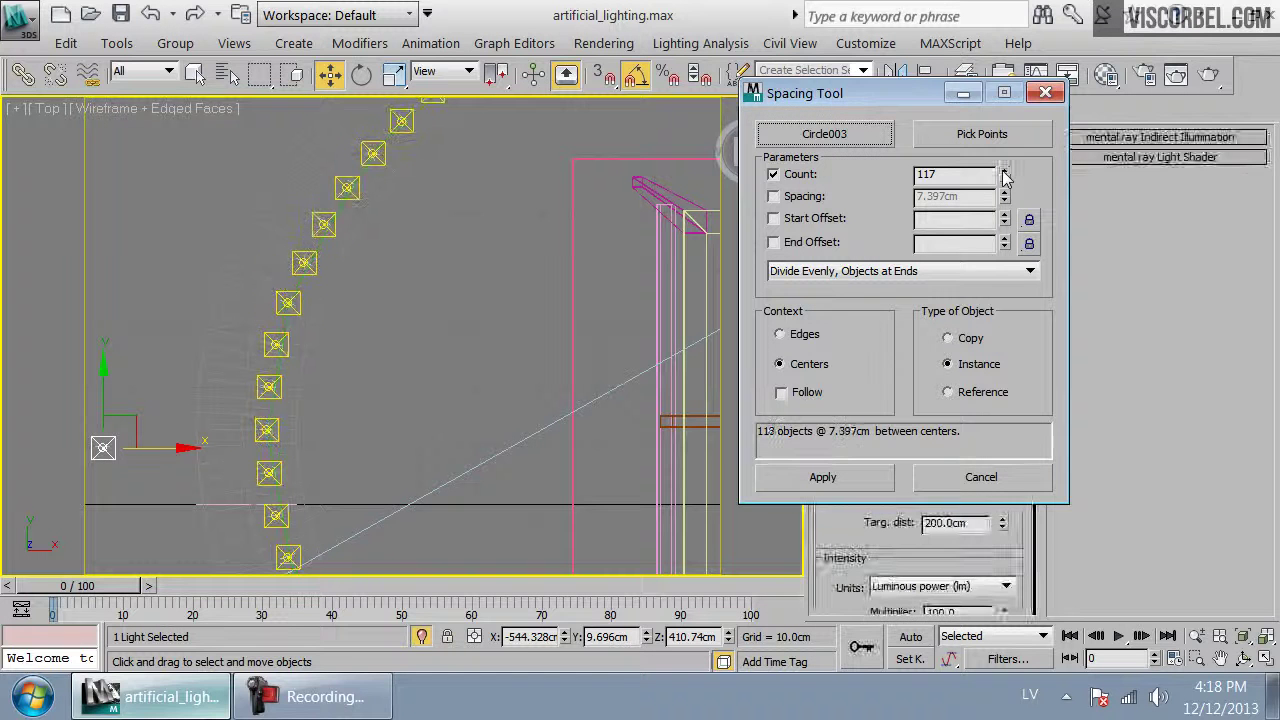
{"action": "left_click", "coordinate": [1005, 172]}
{"action": "left_click", "coordinate": [1005, 172]}
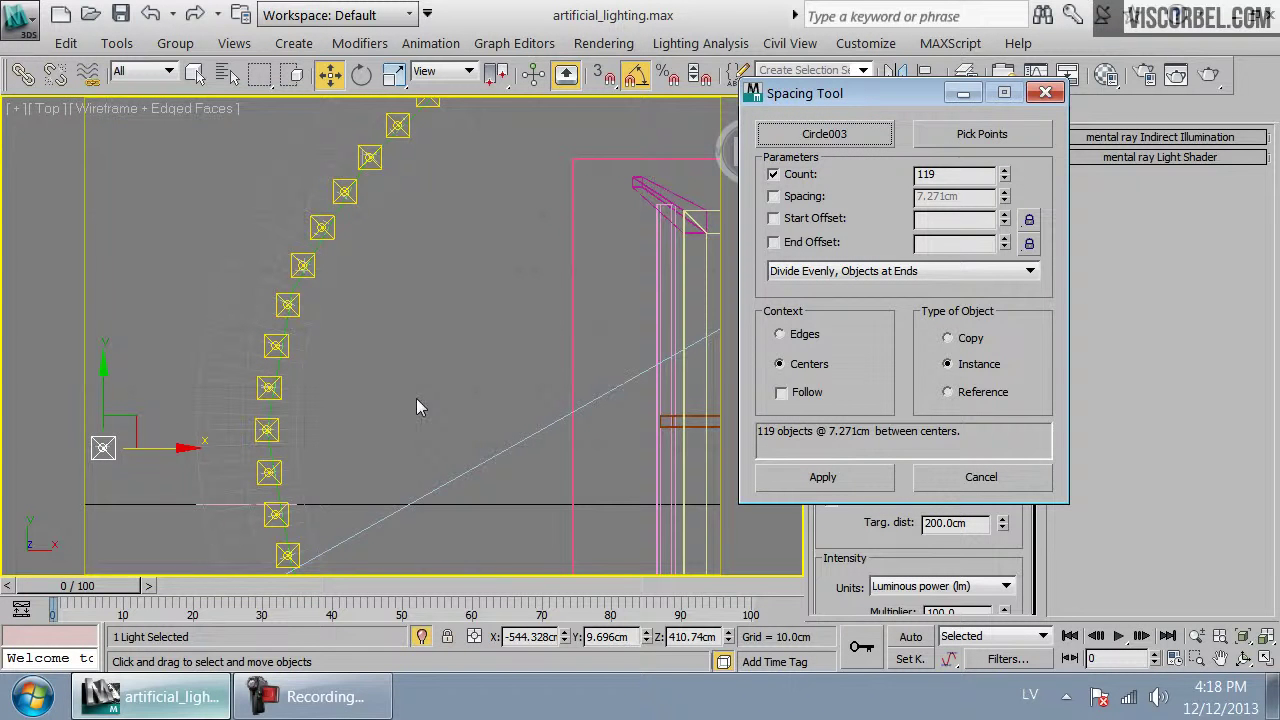
{"action": "middle_click_drag", "start_coordinate": [503, 206], "coordinate": [292, 457]}
{"action": "left_click", "coordinate": [1005, 172]}
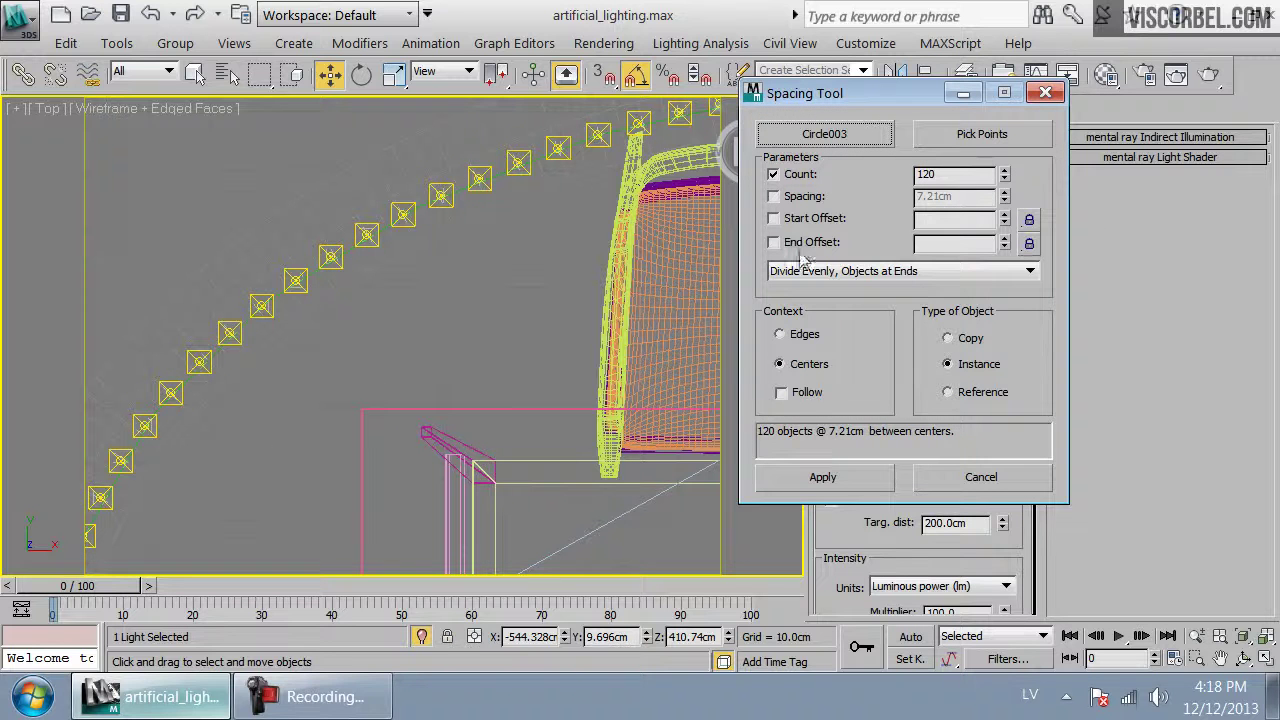
Turn on Follow, keep the count at 120 and apply the instanced lights along the oval spline
{"action": "left_click", "coordinate": [800, 396]}
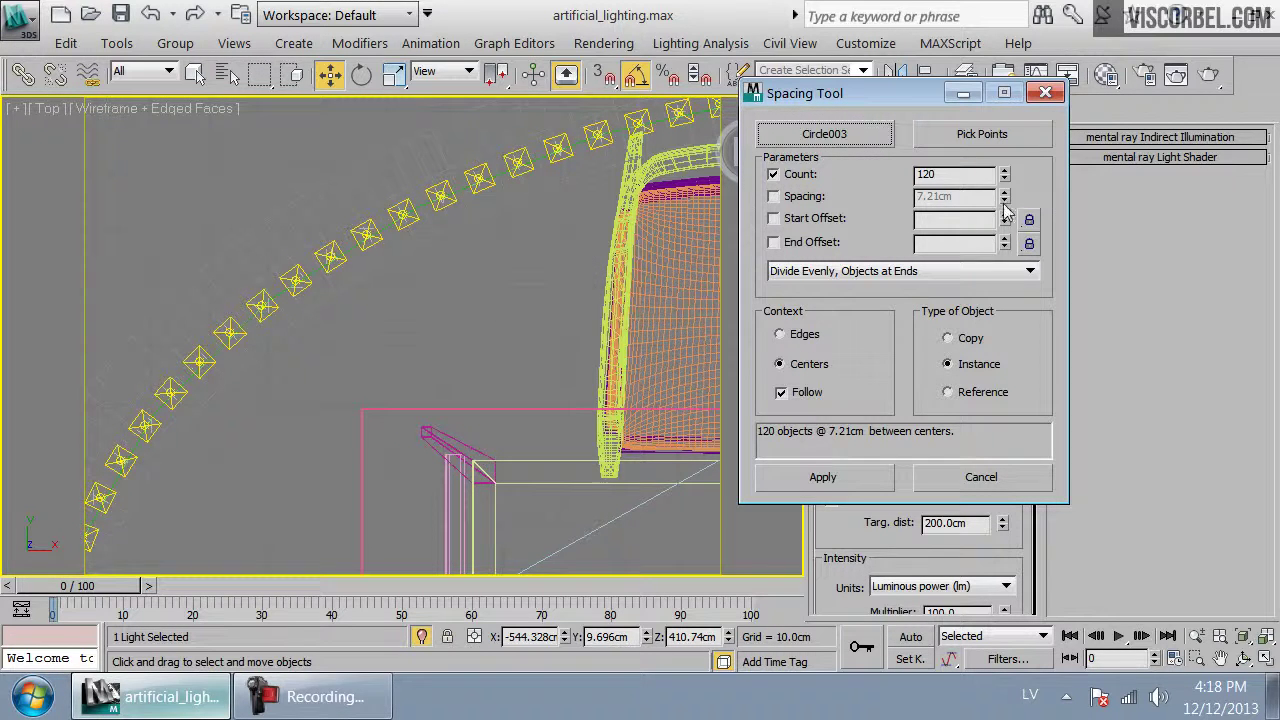
{"action": "left_click_drag", "start_coordinate": [980, 174], "coordinate": [820, 184]}
{"action": "middle_click_drag", "start_coordinate": [171, 443], "coordinate": [190, 380]}
{"action": "left_click", "coordinate": [957, 170]}
{"action": "left_click", "coordinate": [1005, 171]}
{"action": "left_click", "coordinate": [1004, 180]}
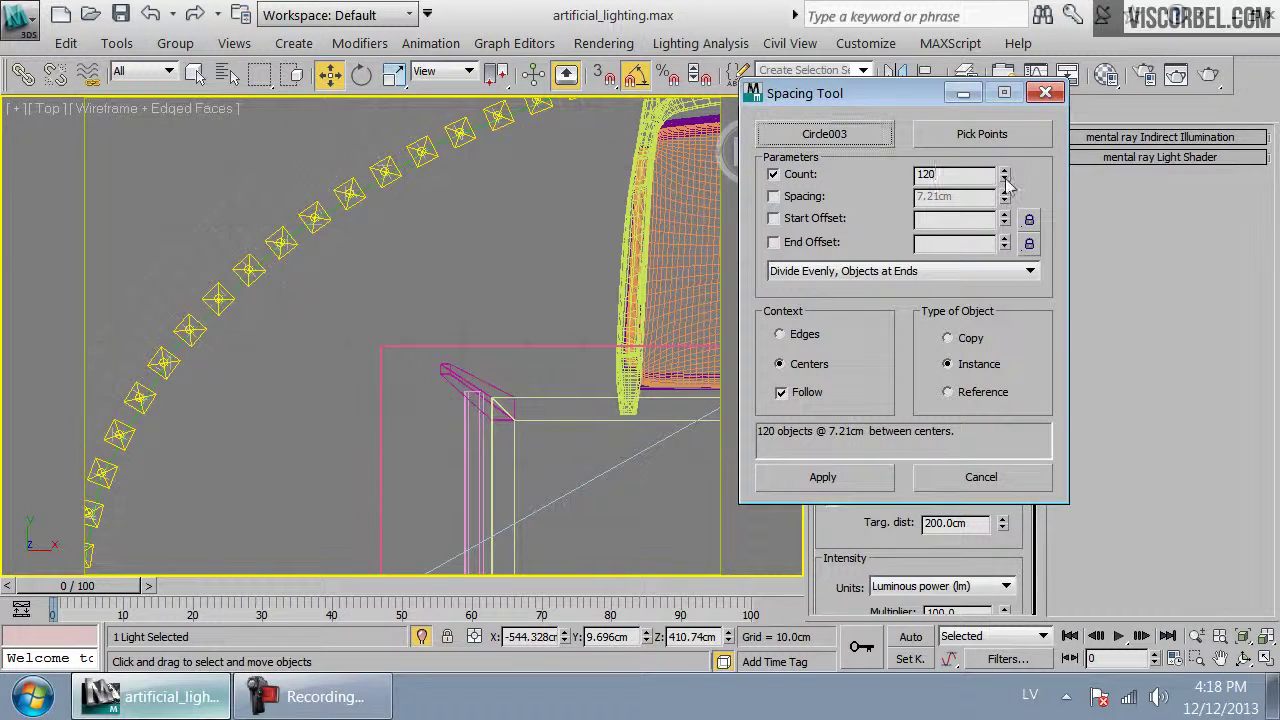
{"action": "left_click", "coordinate": [823, 477]}
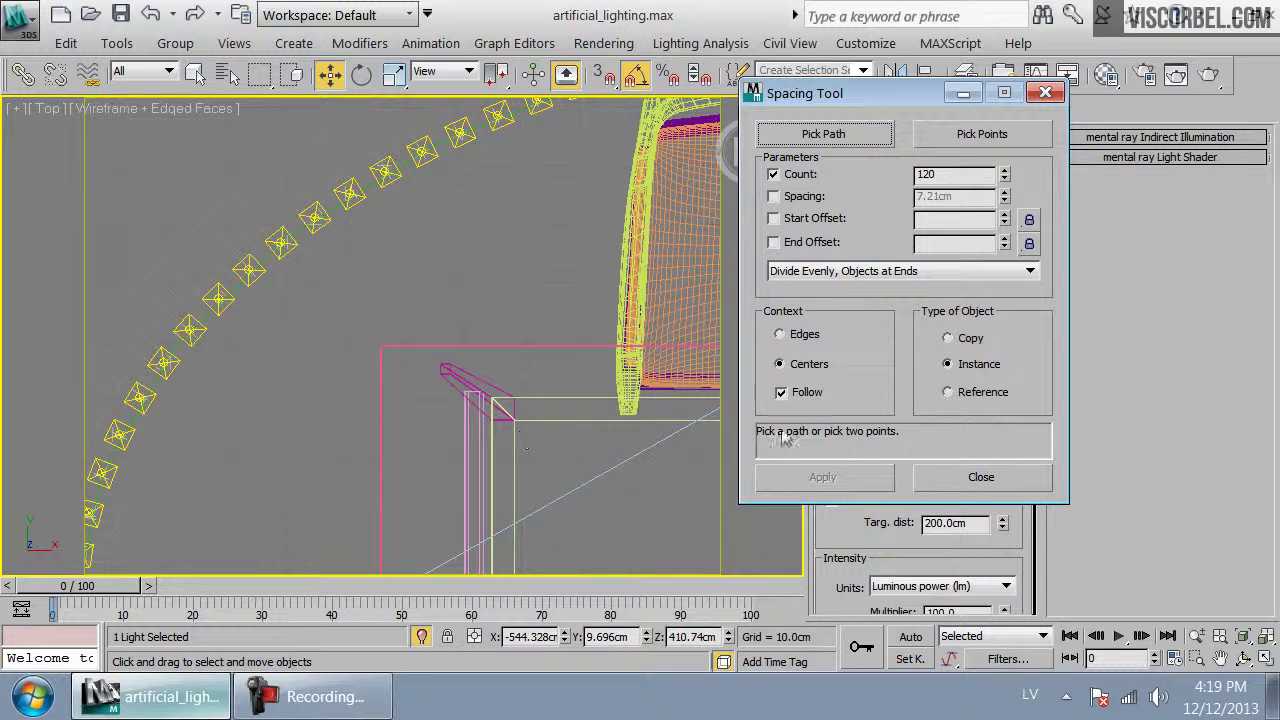
{"action": "left_click", "coordinate": [951, 470]}
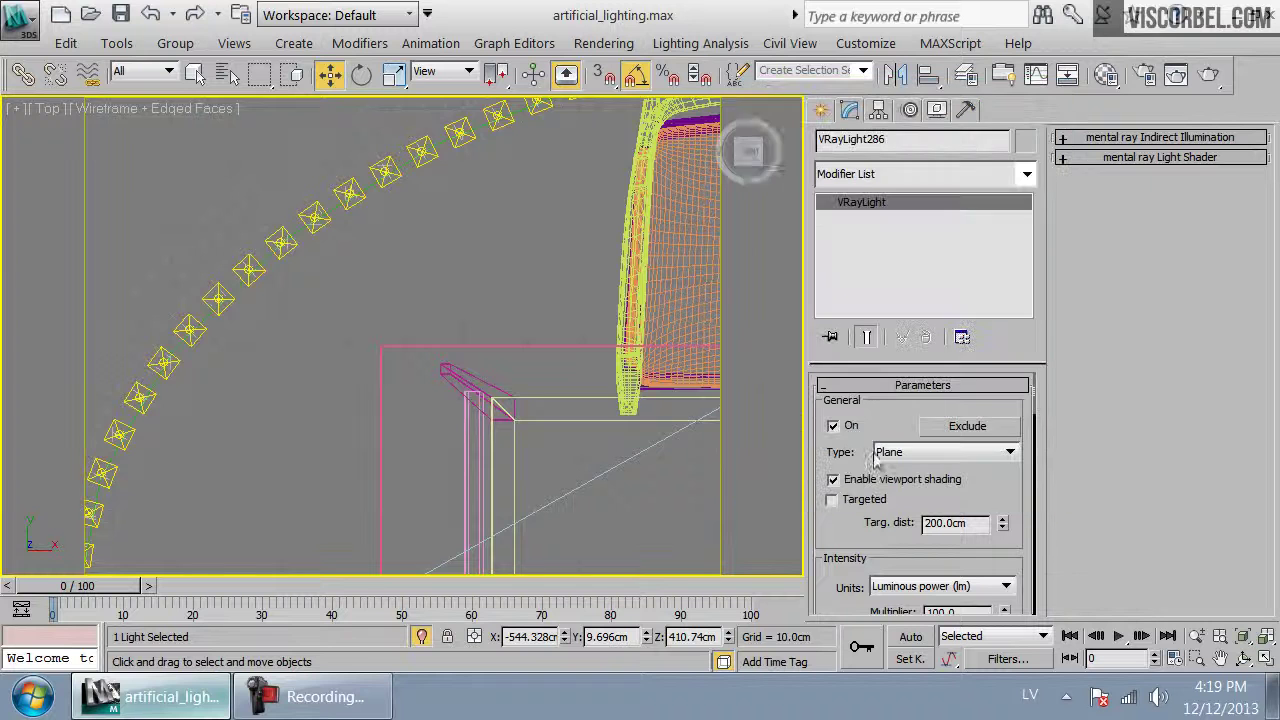
In the front view, select one of the distributed plane lights and extend the selection to all its instances
{"action": "key", "text": "f"}
{"action": "key", "text": "z"}
{"action": "scroll", "coordinate": [464, 412], "scroll_direction": "down", "scroll_amount": 10}
{"action": "scroll", "coordinate": [590, 424], "scroll_direction": "up", "scroll_amount": 8}
{"action": "middle_click_drag", "start_coordinate": [503, 460], "coordinate": [474, 366]}
{"action": "left_click", "coordinate": [466, 297]}
{"action": "left_click", "coordinate": [466, 297]}
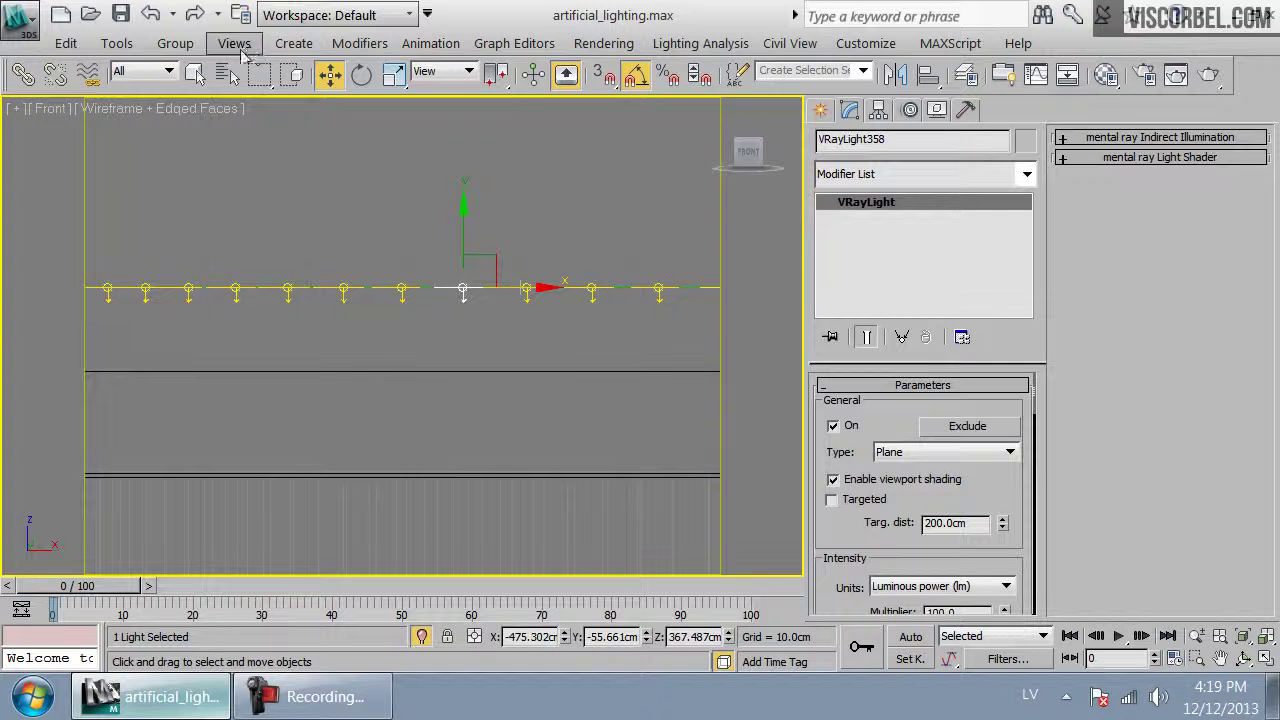
{"action": "left_click", "coordinate": [65, 43]}
{"action": "left_click", "coordinate": [150, 471]}
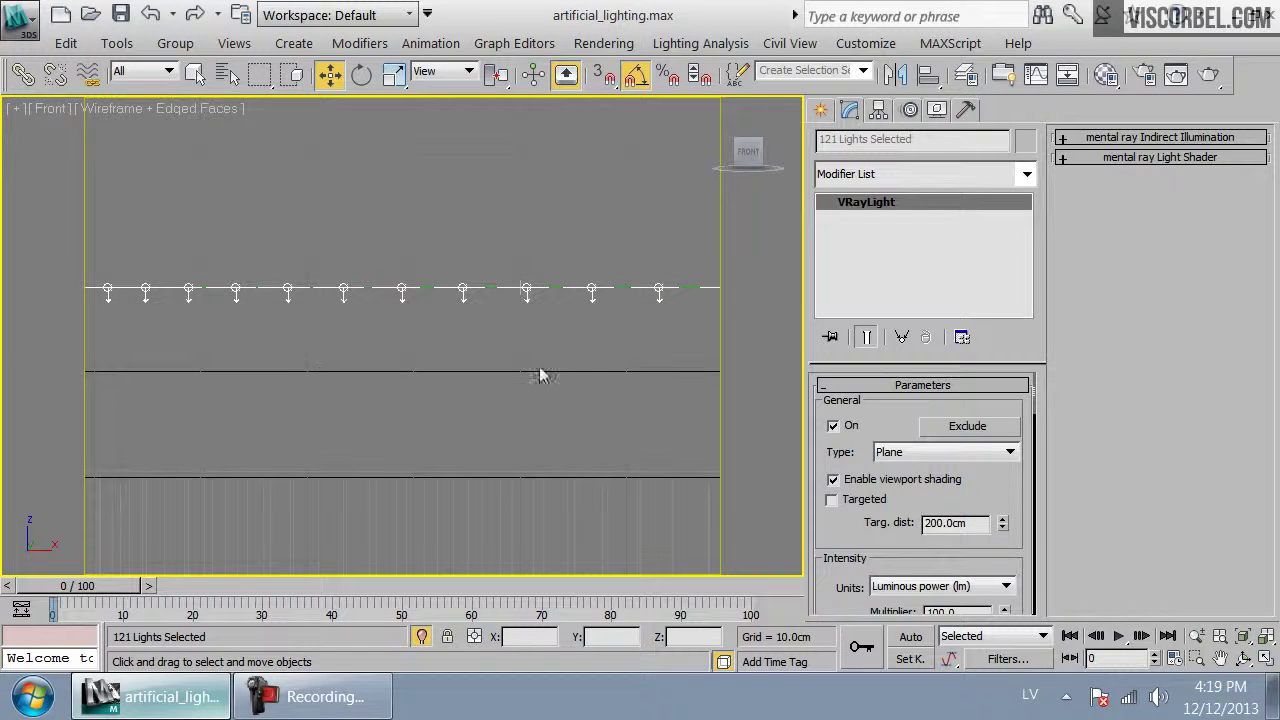
Mirror the selected plane lights about the Y axis with No Clone so that they point upwards
{"action": "left_click", "coordinate": [899, 75]}
{"action": "left_click", "coordinate": [585, 251]}
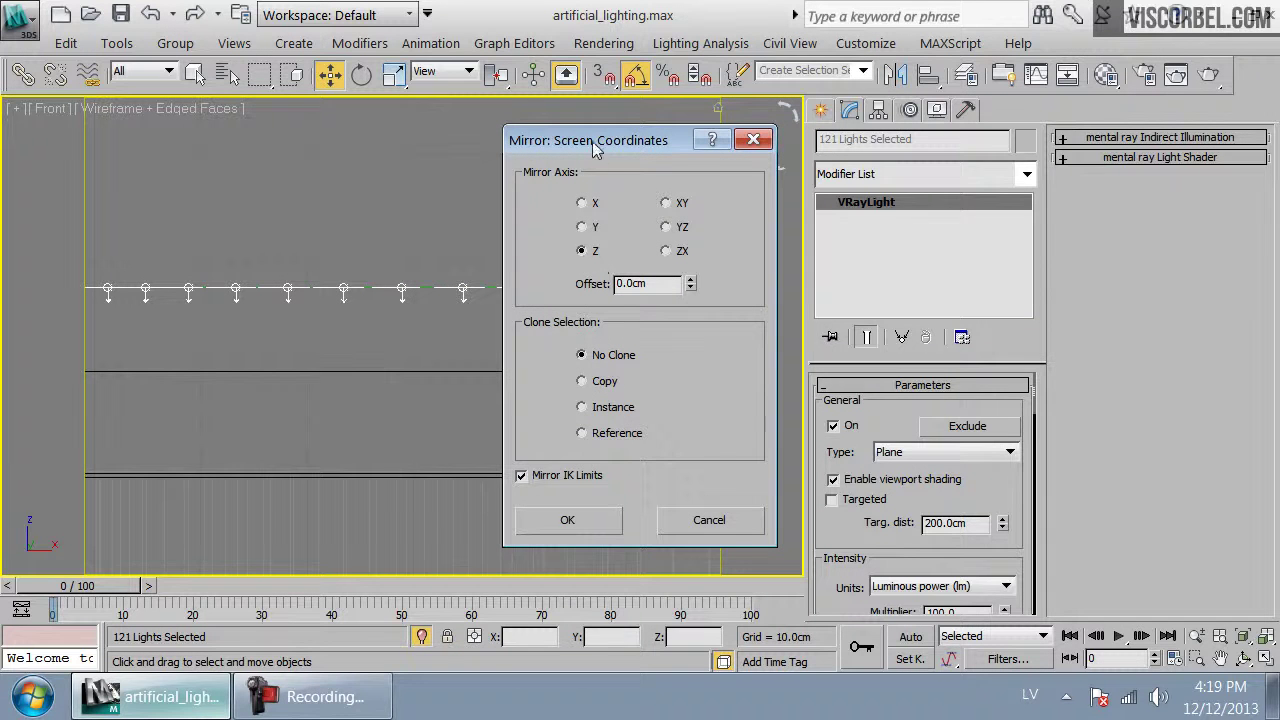
{"action": "left_click_drag", "start_coordinate": [595, 150], "coordinate": [878, 146]}
{"action": "left_click", "coordinate": [866, 227]}
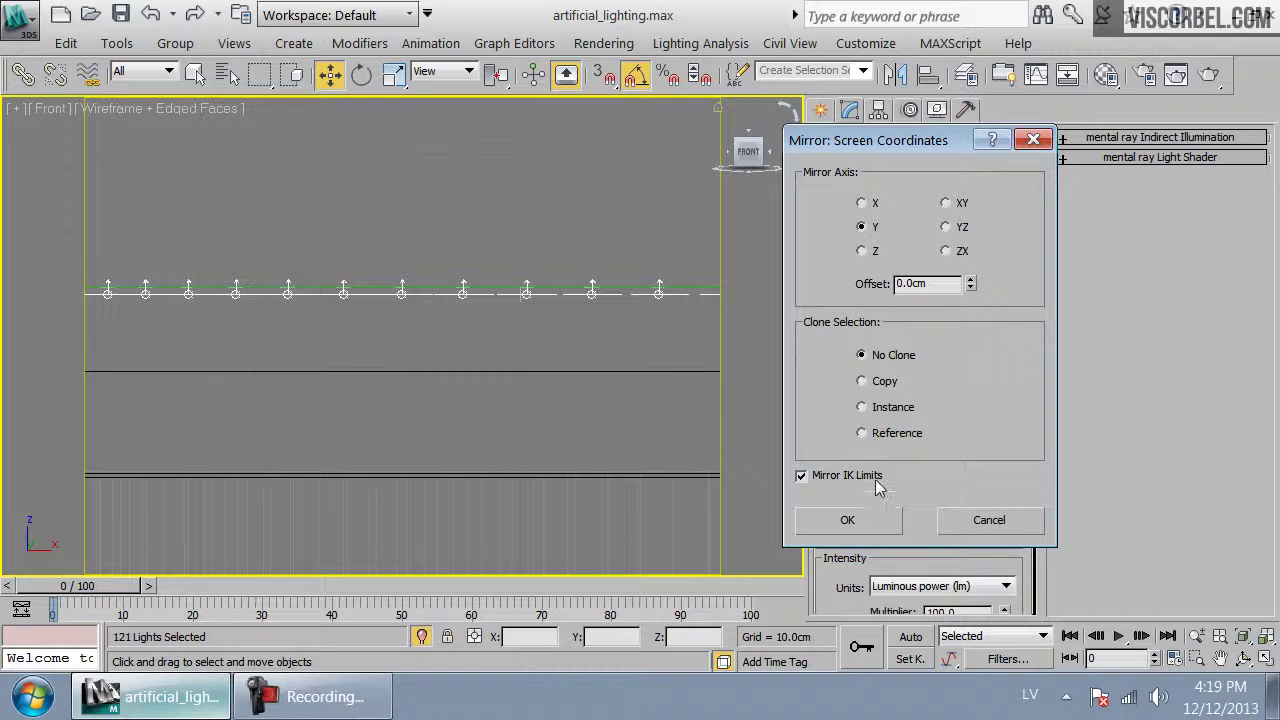
{"action": "left_click", "coordinate": [847, 520]}
Adjust the height of the mirrored plane lights in the front view, lowering them towards the room's ceiling ring
{"action": "scroll", "coordinate": [497, 354], "scroll_direction": "down", "scroll_amount": 4}
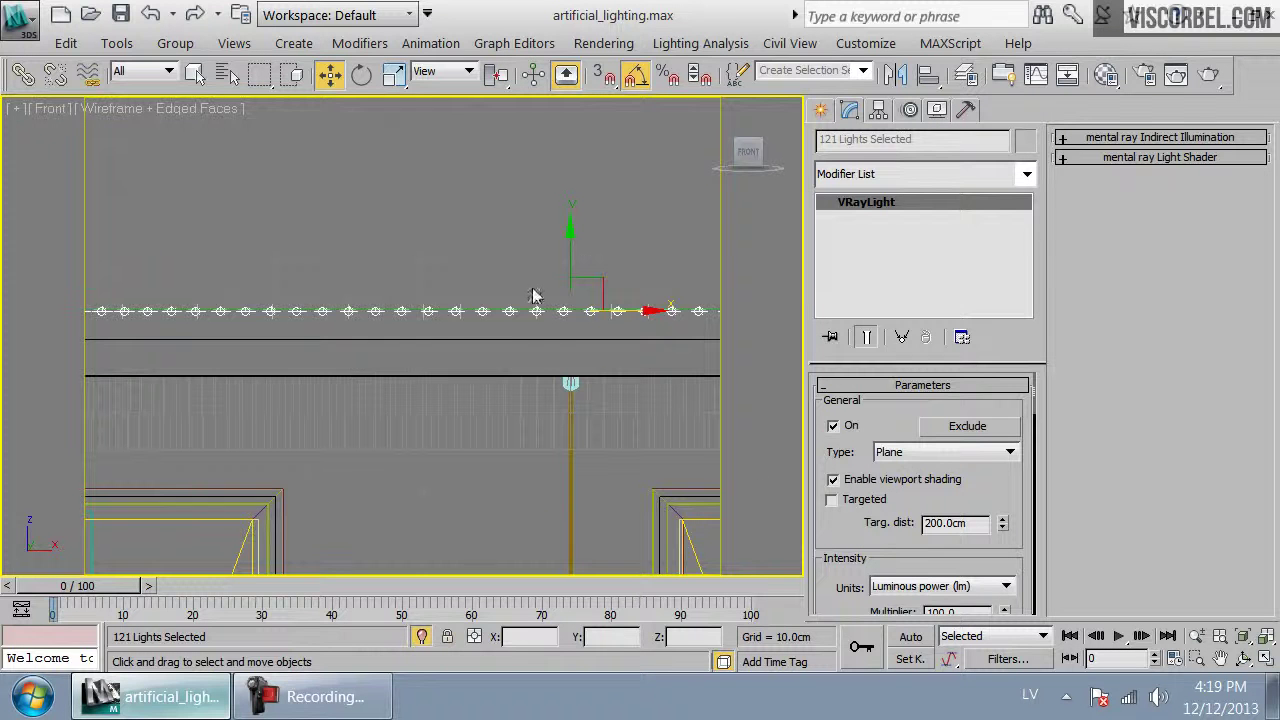
{"action": "left_click_drag", "start_coordinate": [574, 266], "coordinate": [573, 377]}
{"action": "middle_click_drag", "start_coordinate": [587, 421], "coordinate": [391, 414]}
{"action": "scroll", "coordinate": [460, 323], "scroll_direction": "up", "scroll_amount": 8}
{"action": "left_click_drag", "start_coordinate": [391, 414], "coordinate": [414, 301]}
Return to the top view and unhide all hidden objects
{"action": "key", "text": "t"}
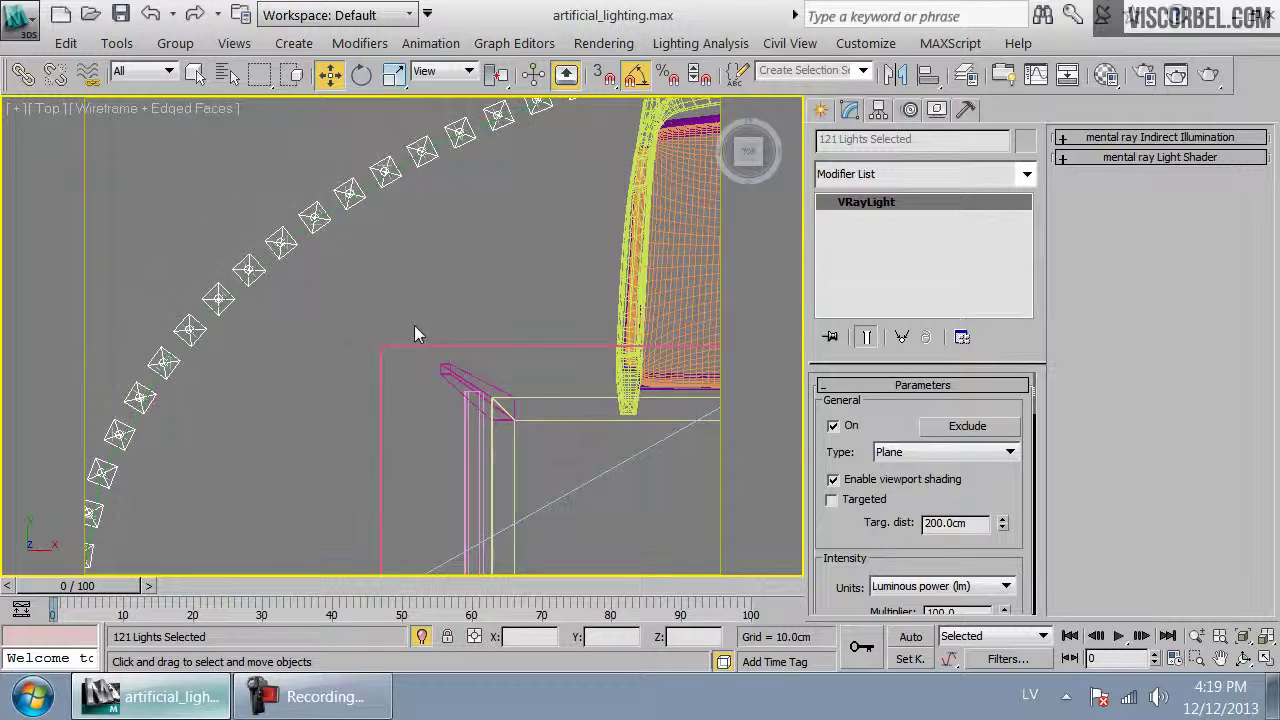
{"action": "scroll", "coordinate": [415, 378], "scroll_direction": "down", "scroll_amount": 5}
{"action": "right_click", "coordinate": [390, 305]}
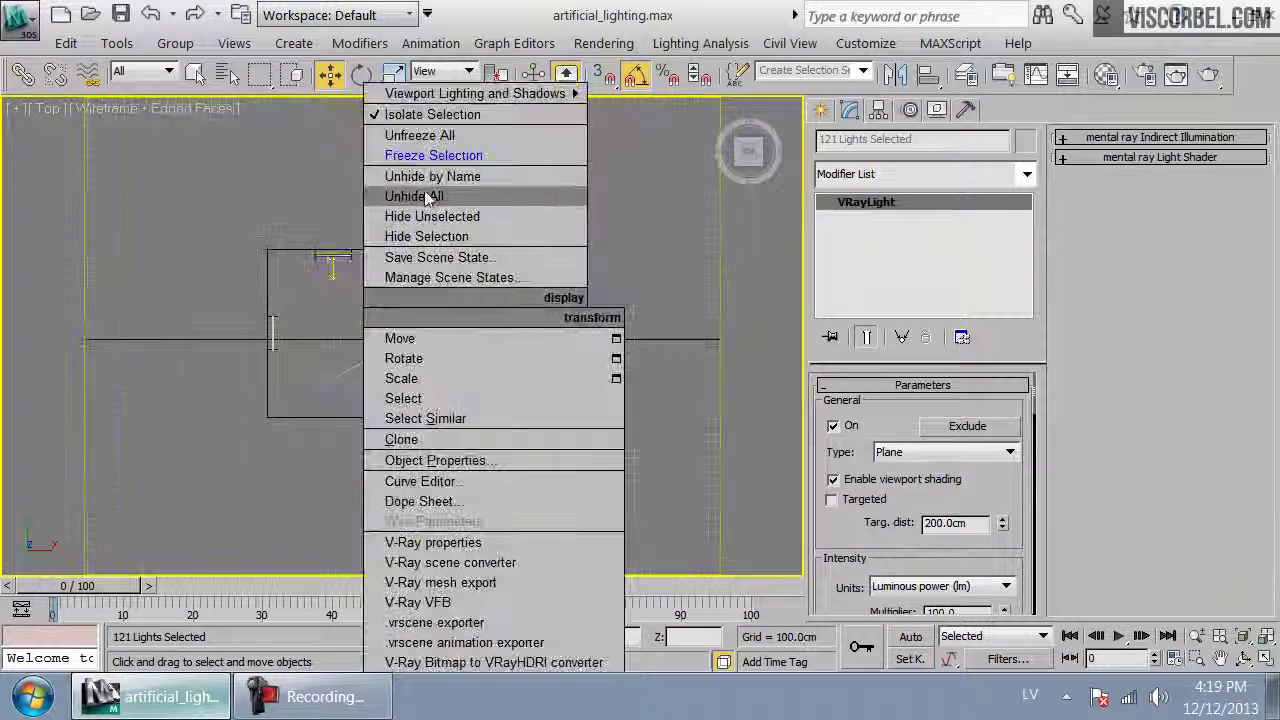
{"action": "left_click", "coordinate": [425, 196]}
{"action": "left_click", "coordinate": [758, 418]}
Select the decoration set group on the other room's dining table, beneath the lamp, and hide it
{"action": "scroll", "coordinate": [530, 400], "scroll_direction": "up", "scroll_amount": 10}
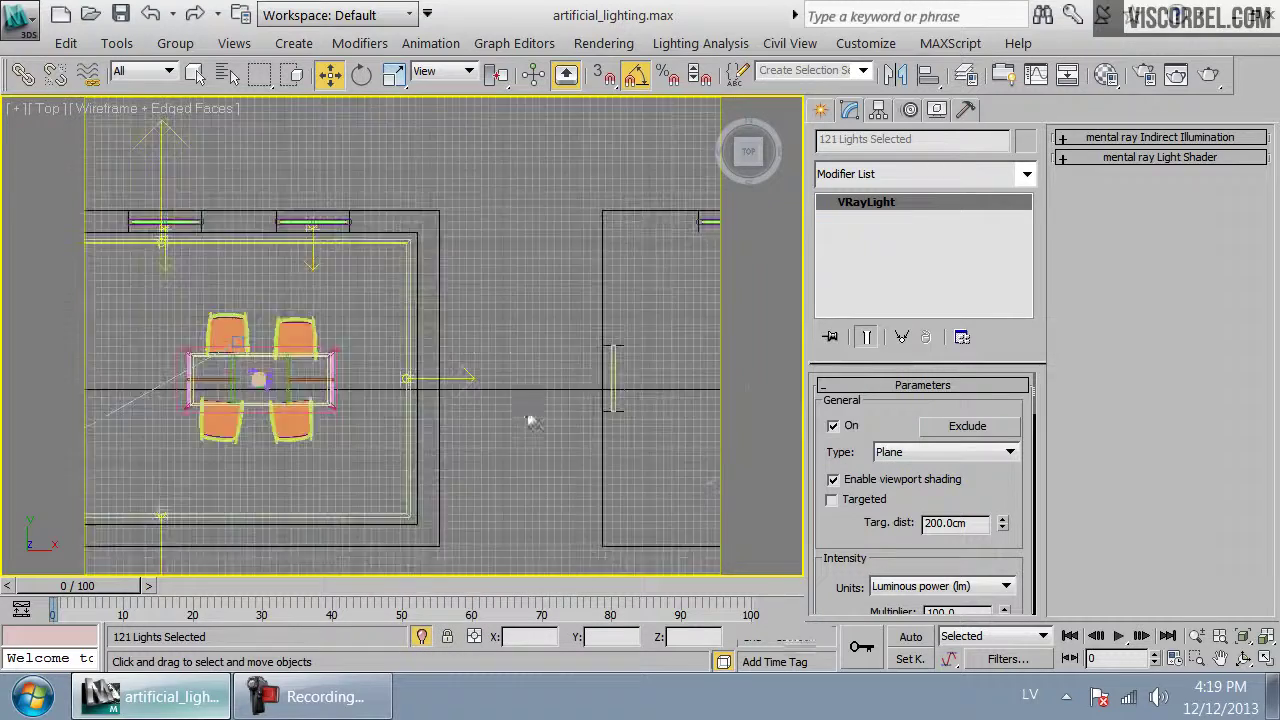
{"action": "scroll", "coordinate": [541, 392], "scroll_direction": "up", "scroll_amount": 10}
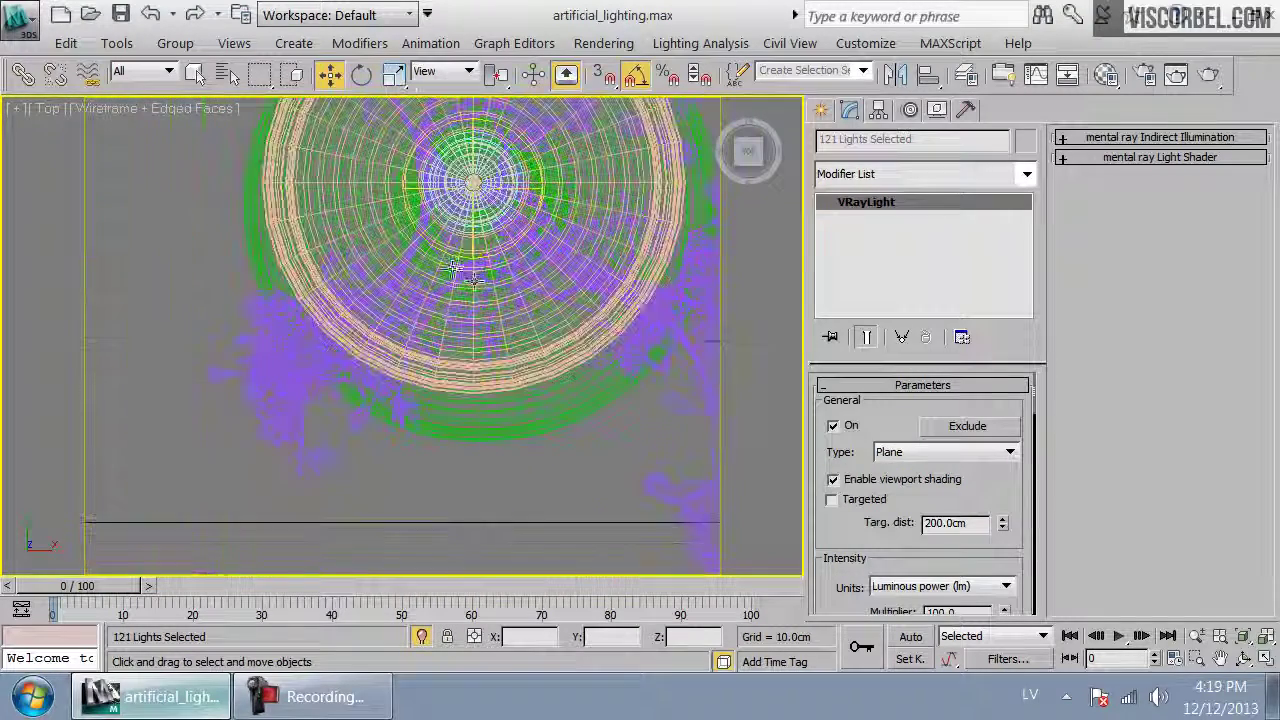
{"action": "scroll", "coordinate": [437, 400], "scroll_direction": "up", "scroll_amount": 3}
{"action": "left_click", "coordinate": [420, 378]}
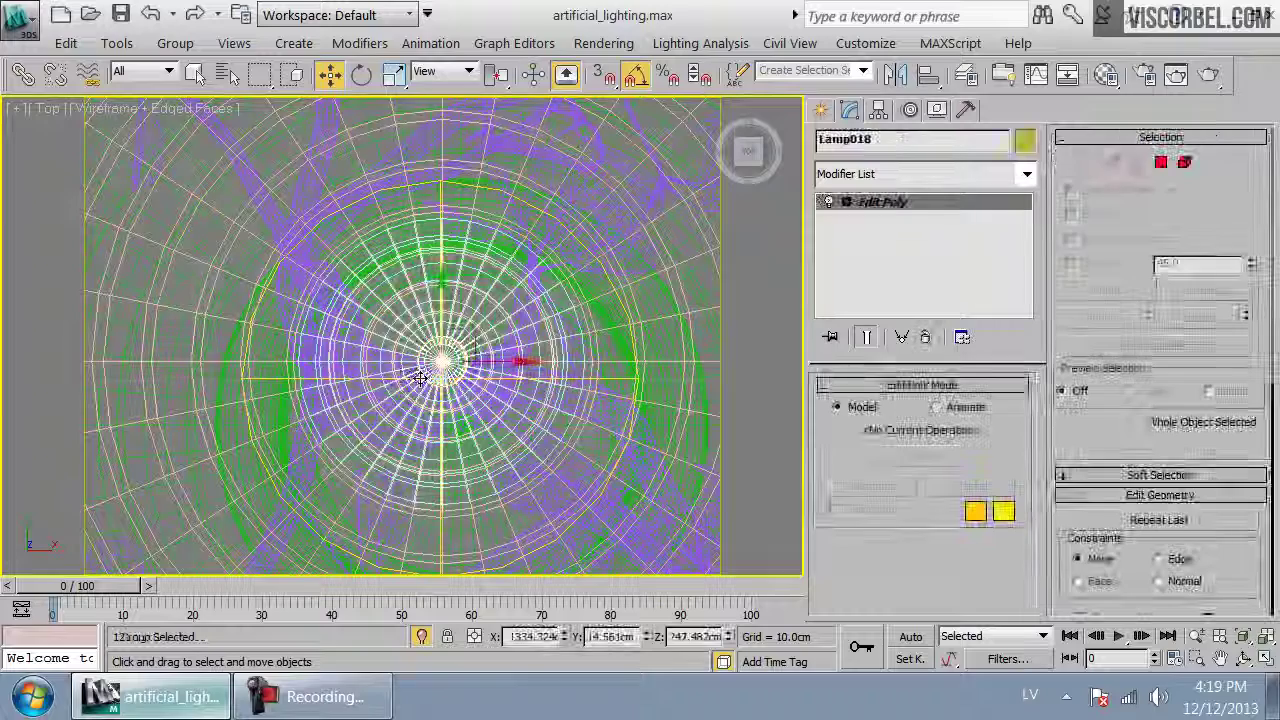
{"action": "left_click", "coordinate": [420, 378]}
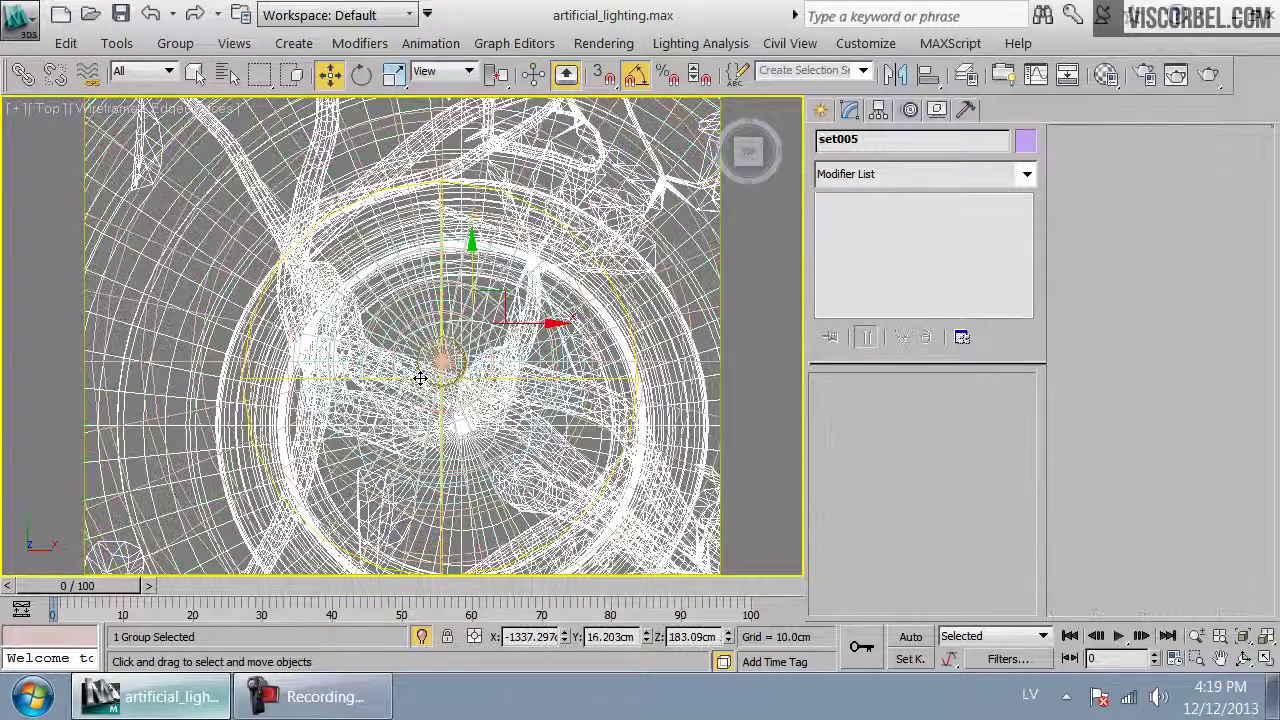
{"action": "right_click", "coordinate": [420, 378]}
{"action": "left_click", "coordinate": [450, 135]}
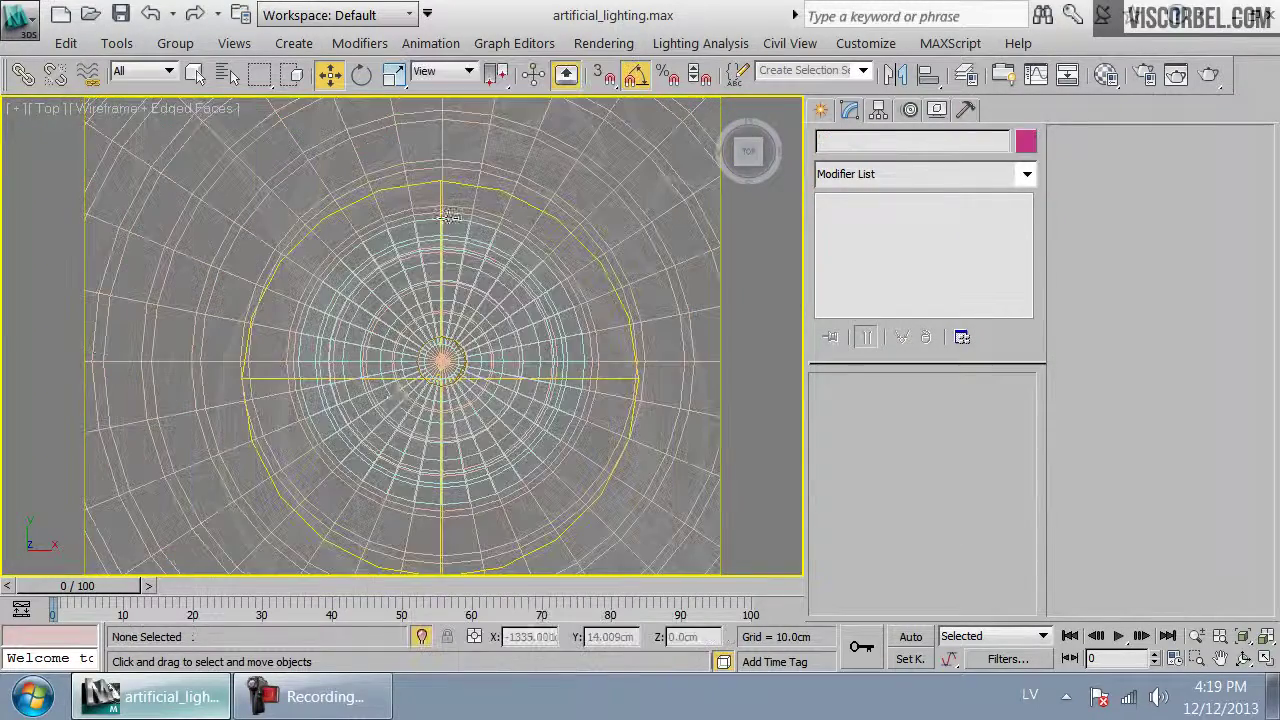
Copy the other lamp's sphere V-Ray light as one independent copy and centre it on the pendant lamp in the curved-ring room
{"action": "left_click", "coordinate": [397, 379]}
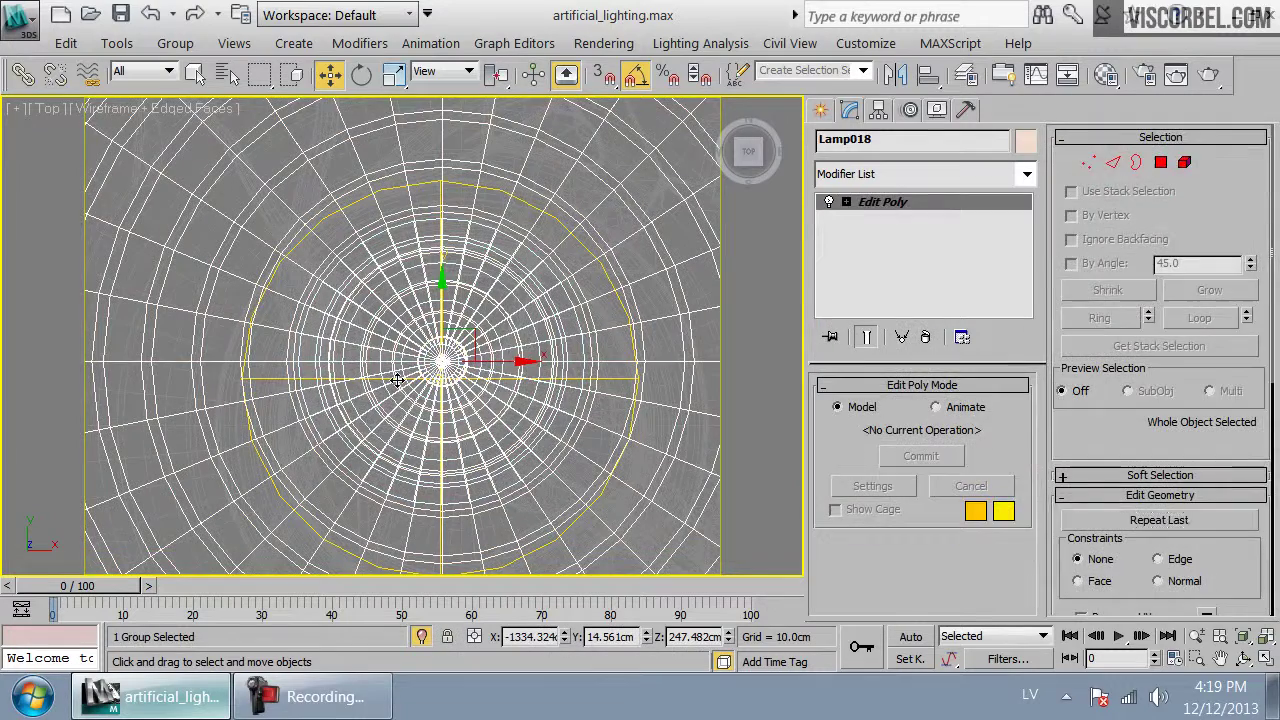
{"action": "left_click", "coordinate": [397, 379]}
{"action": "scroll", "coordinate": [407, 405], "scroll_direction": "down", "scroll_amount": 15}
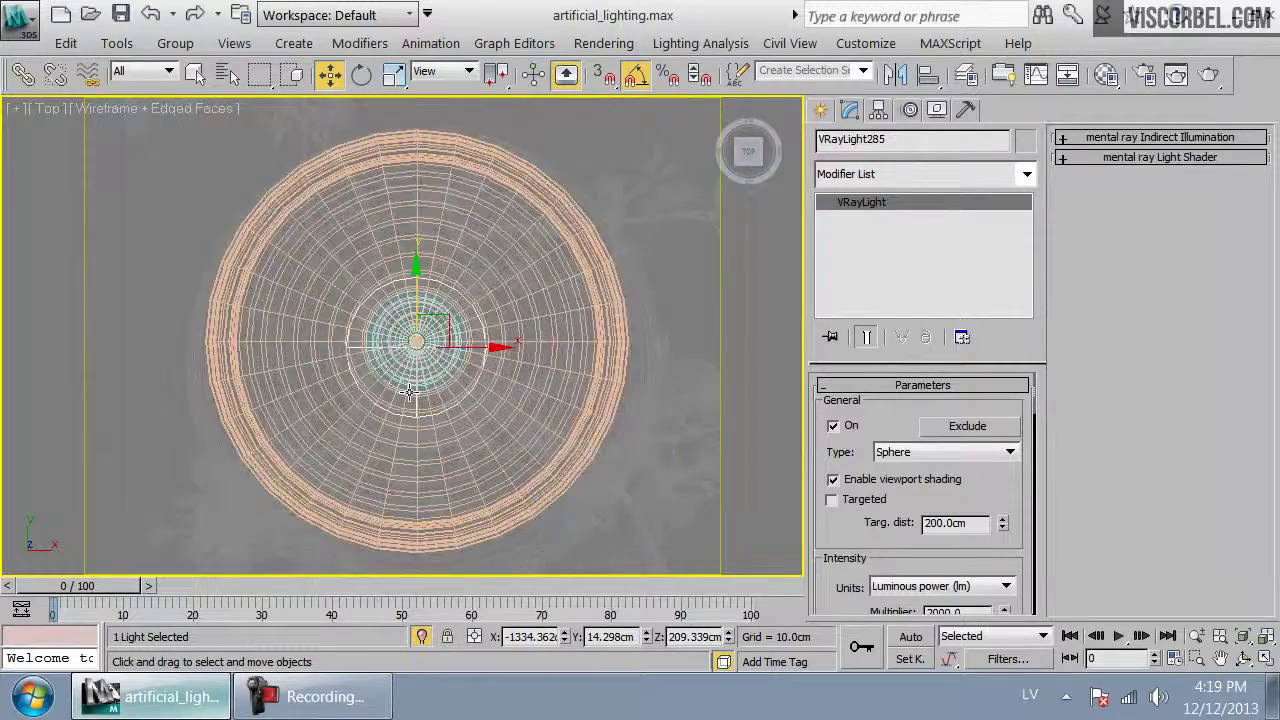
{"action": "mouse_move", "coordinate": [120, 352]}
{"action": "left_mouse_down", "text": "shift"}
{"action": "mouse_move", "coordinate": [580, 352]}
{"action": "mouse_move", "coordinate": [612, 365]}
{"action": "left_mouse_up", "text": "shift"}
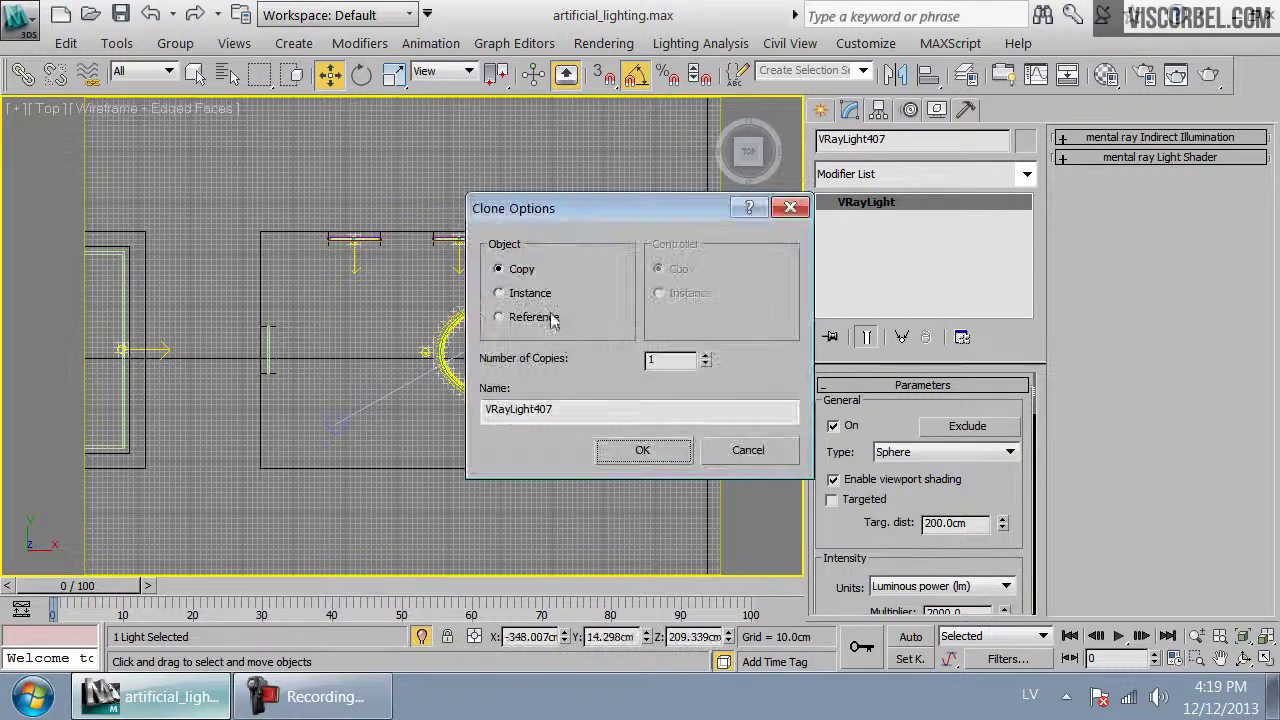
{"action": "left_click", "coordinate": [643, 450]}
{"action": "left_click_drag", "start_coordinate": [655, 453], "coordinate": [462, 446]}
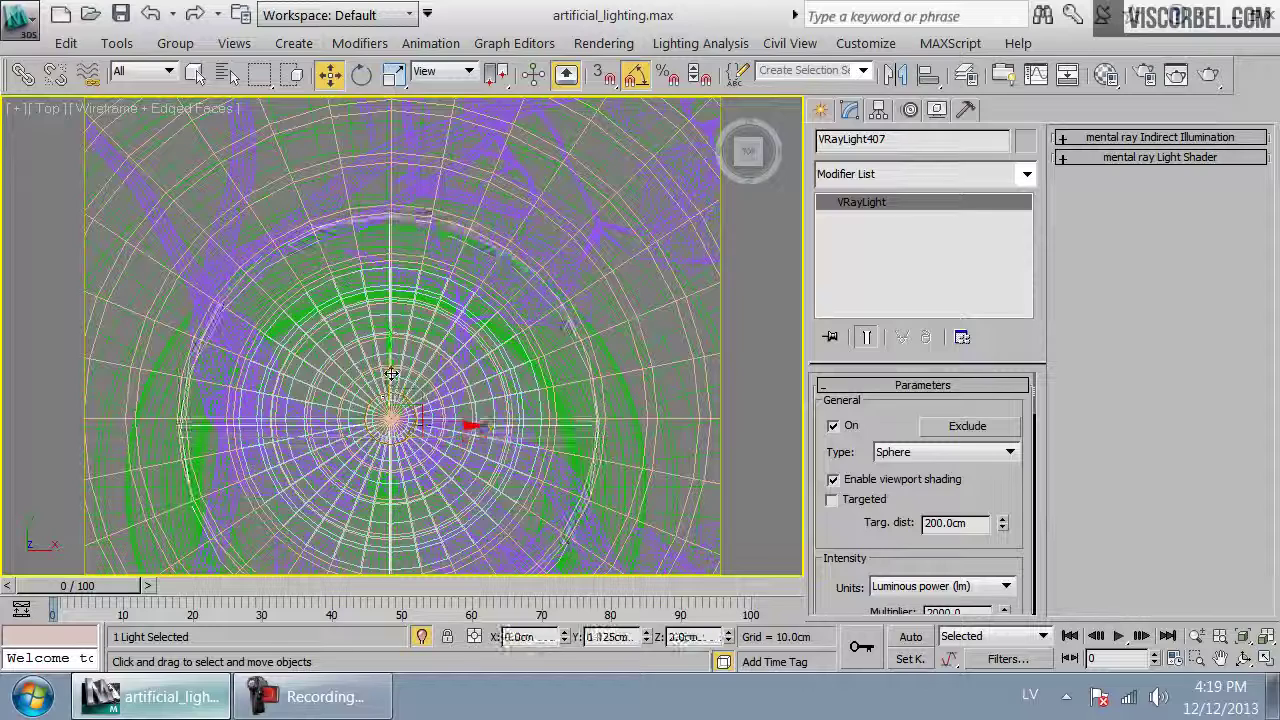
{"action": "scroll", "coordinate": [391, 380], "scroll_direction": "down", "scroll_amount": 10}
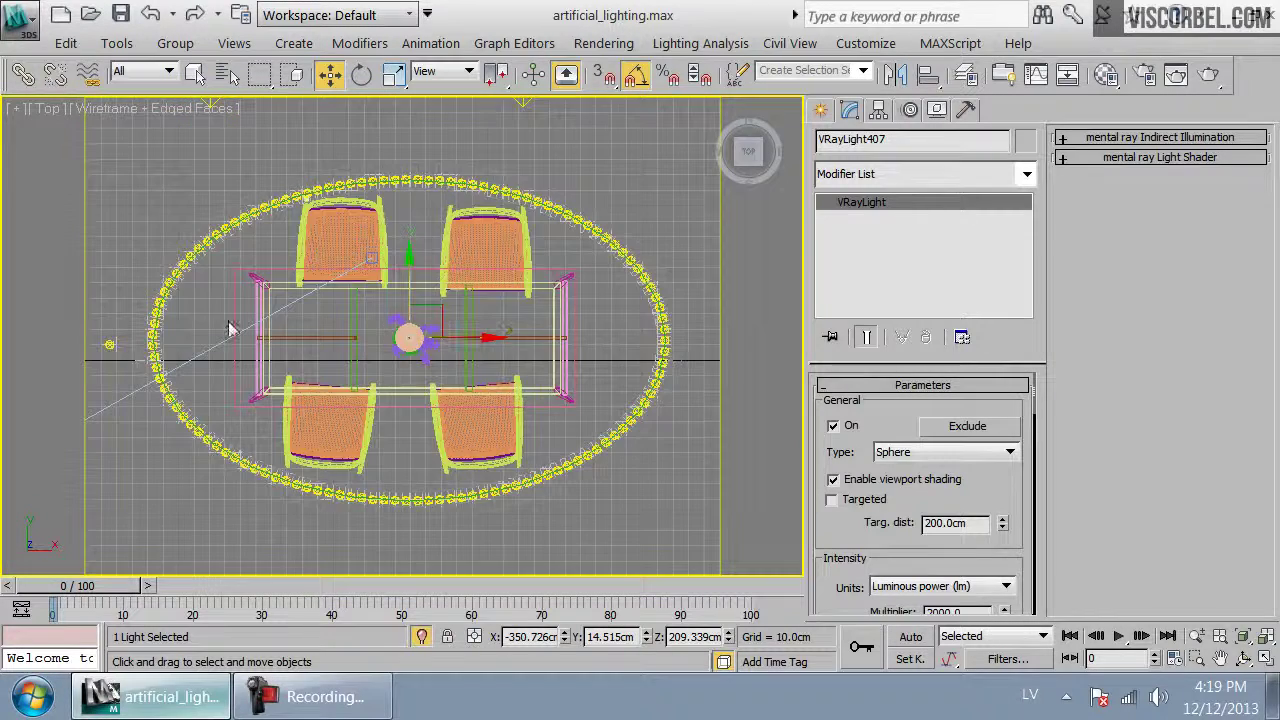
Select the plane light beside the ceiling ring, view the room through cam_hidden_curved and start a test render
{"action": "left_click", "coordinate": [110, 344]}
{"action": "key", "text": "c"}
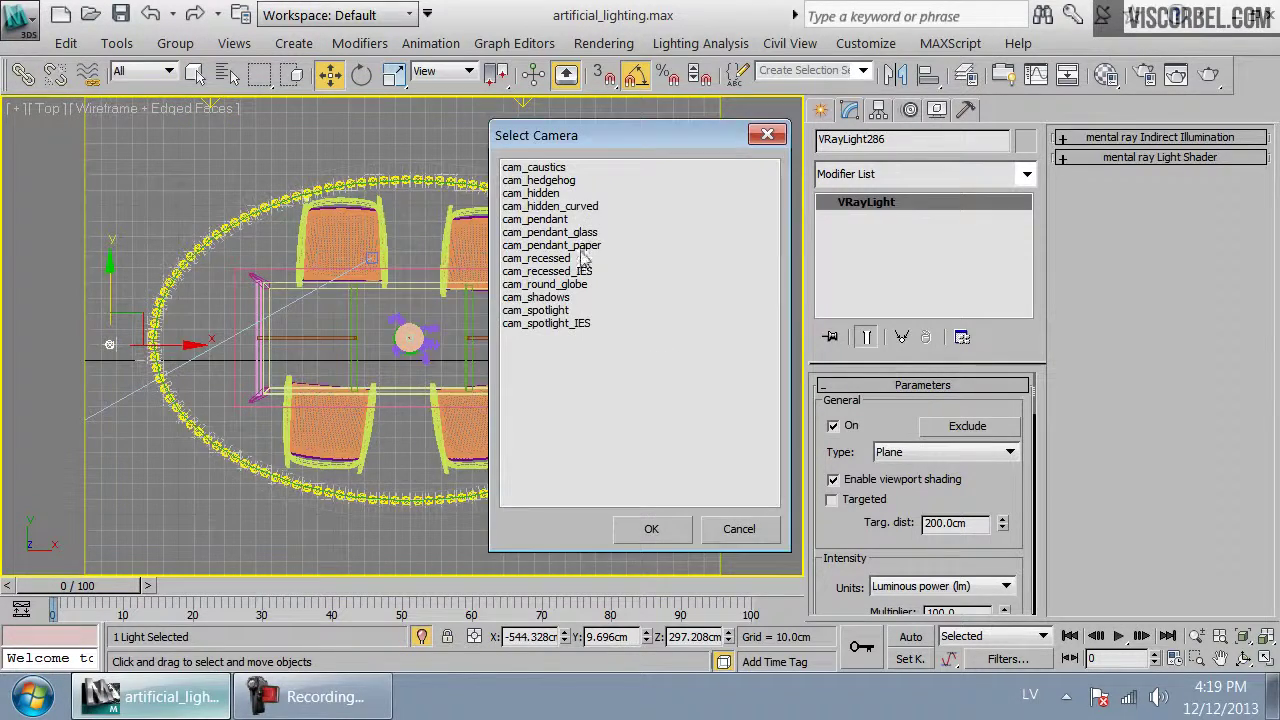
{"action": "double_click", "coordinate": [550, 206]}
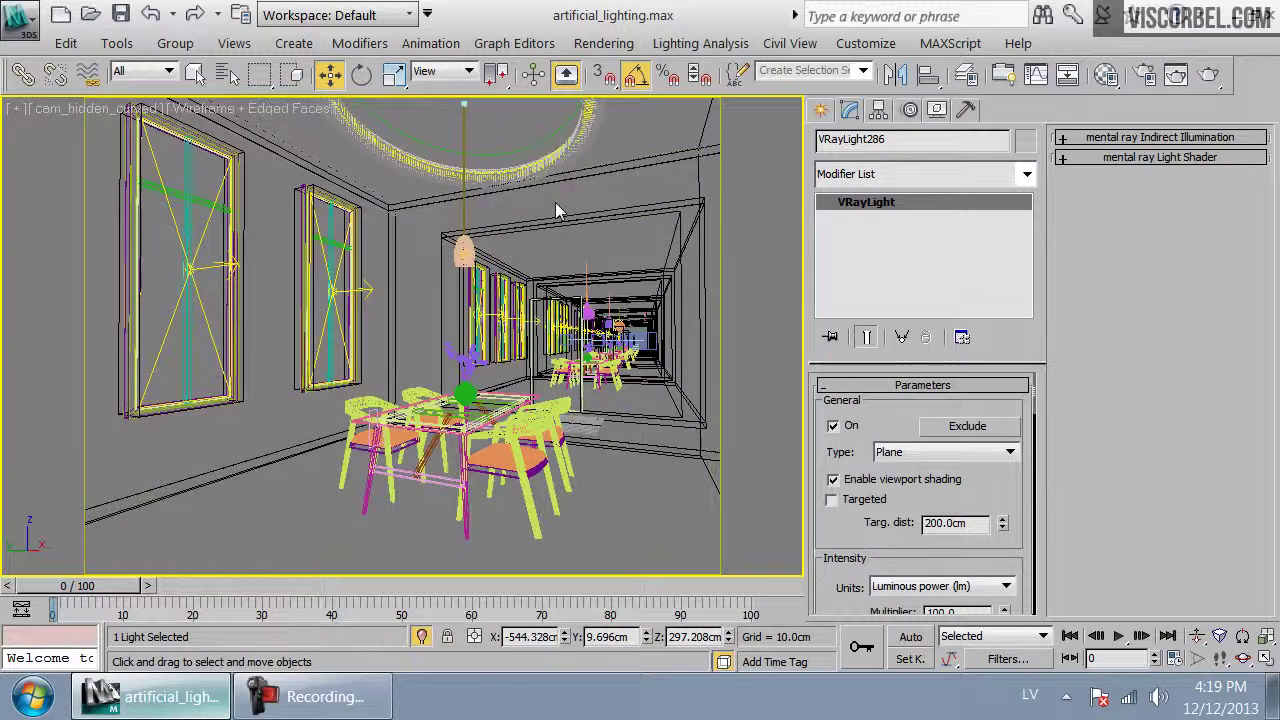
{"action": "left_click", "coordinate": [1208, 75]}
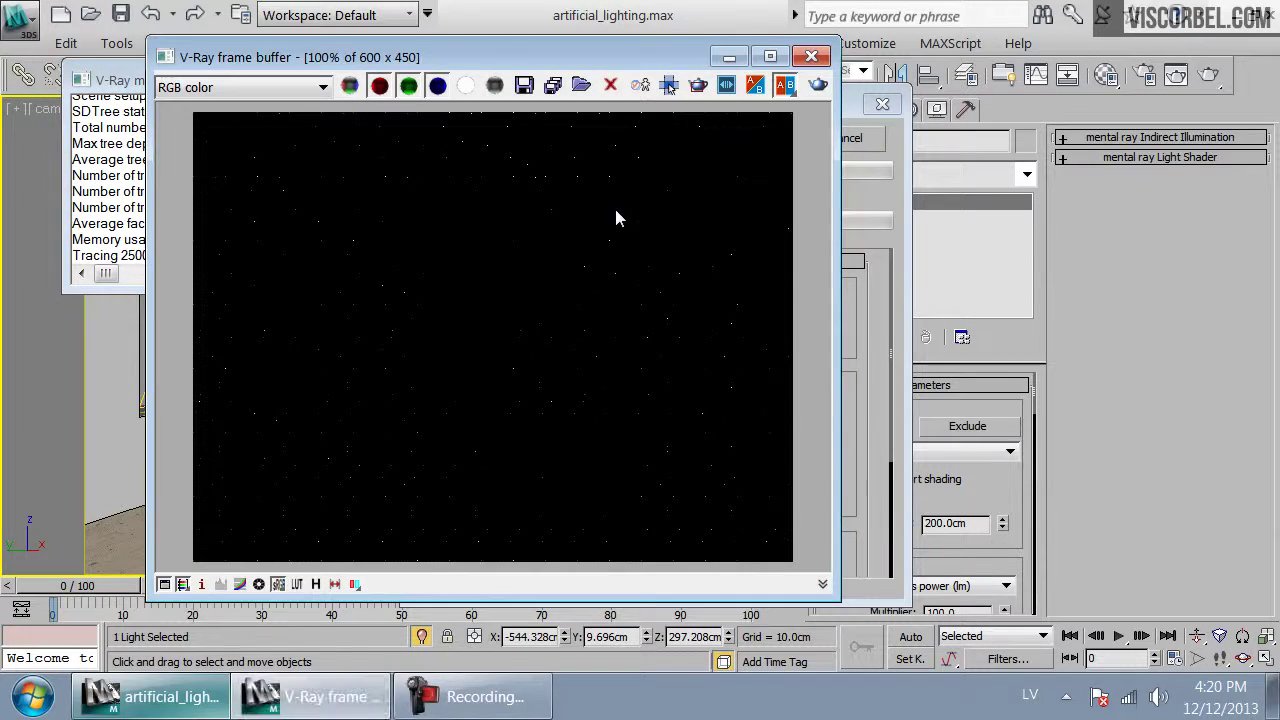
{"action": "left_click", "coordinate": [866, 137]}
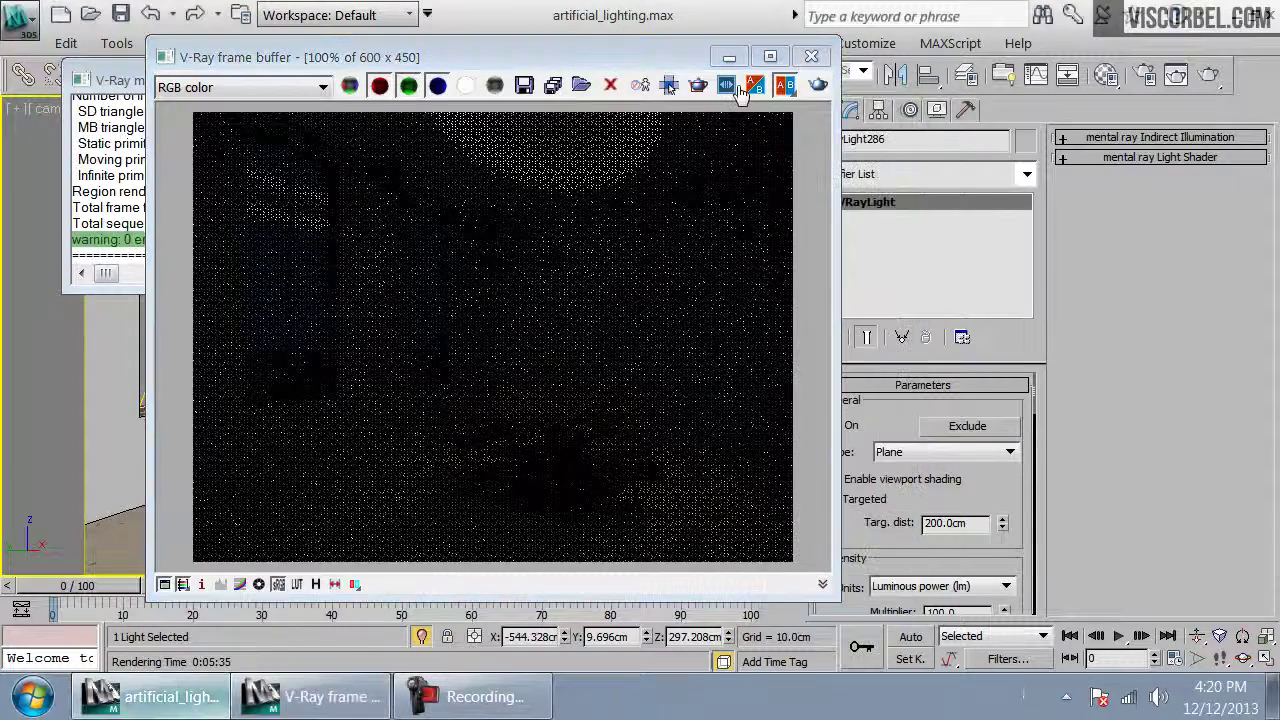
Define a render region around the curved ceiling ring and the pendant's cord, and render only that area
{"action": "left_click", "coordinate": [697, 90]}
{"action": "left_click_drag", "start_coordinate": [633, 222], "coordinate": [430, 82]}
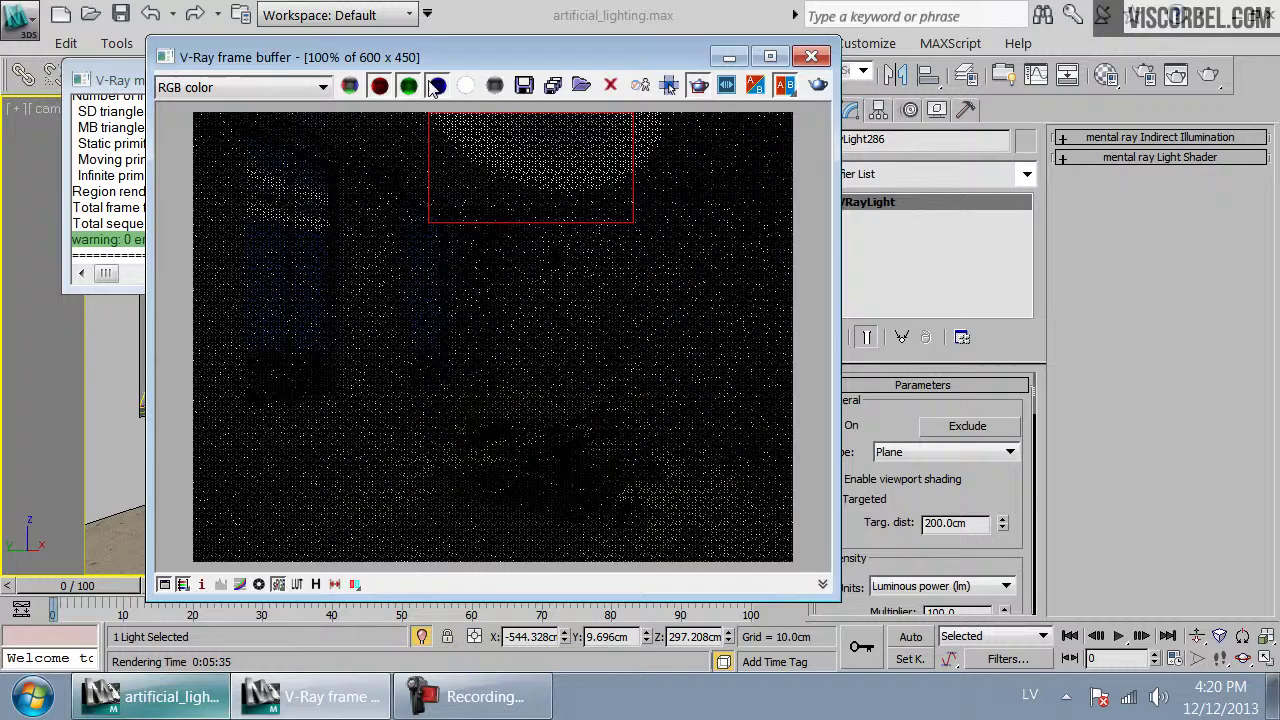
{"action": "left_click", "coordinate": [818, 88]}
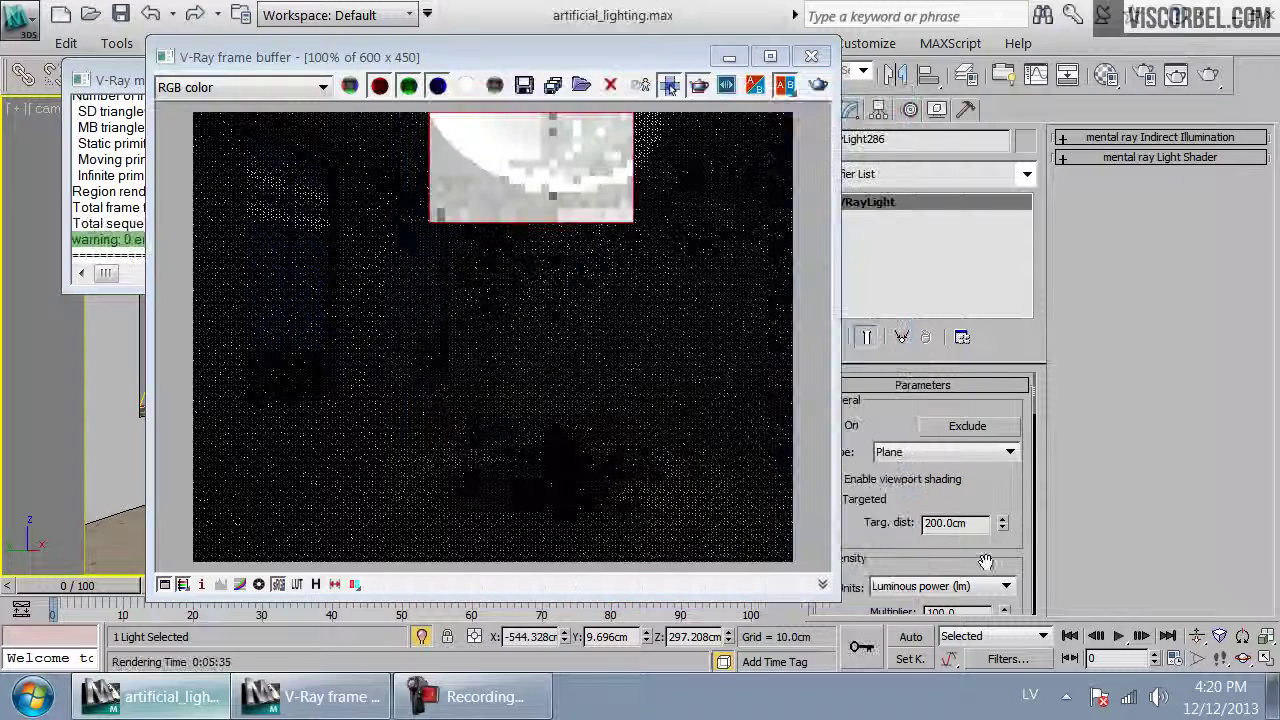
Set the plane lights' multiplier to 30 and re-render the ceiling ring region
{"action": "left_click_drag", "start_coordinate": [987, 564], "coordinate": [988, 497]}
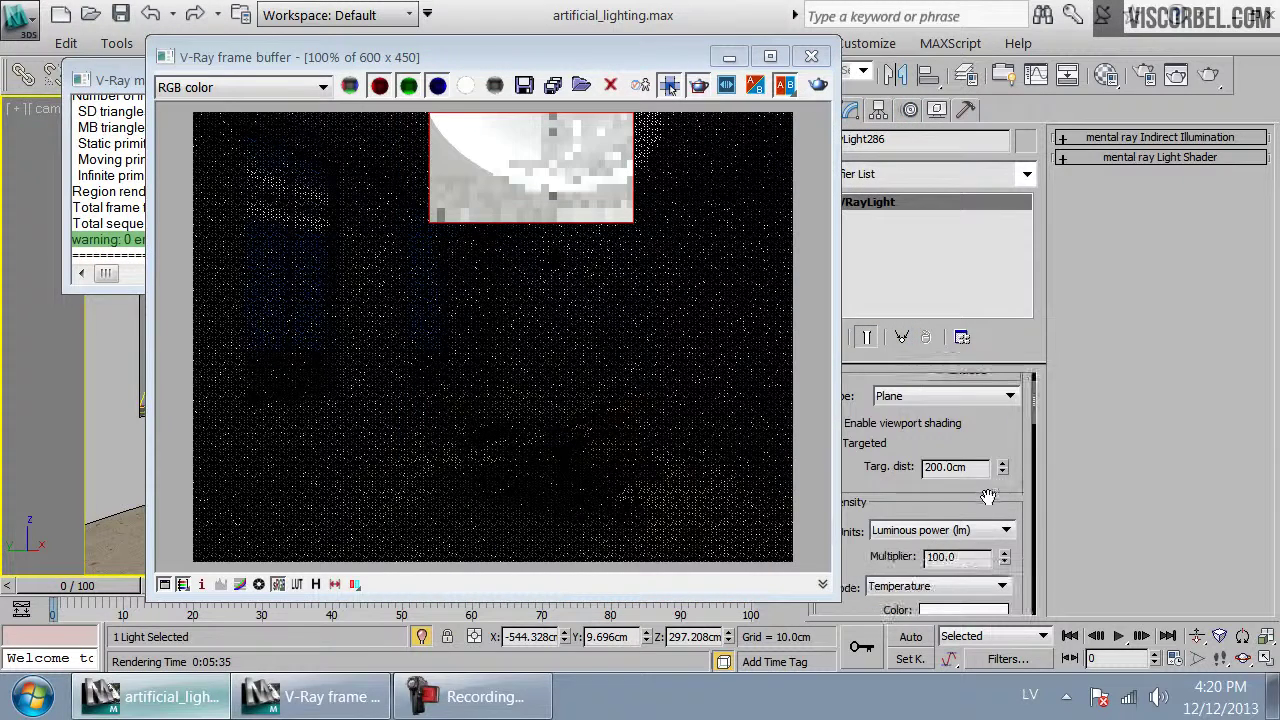
{"action": "double_click", "coordinate": [970, 556]}
{"action": "type", "text": "30"}
{"action": "left_click", "coordinate": [818, 90]}
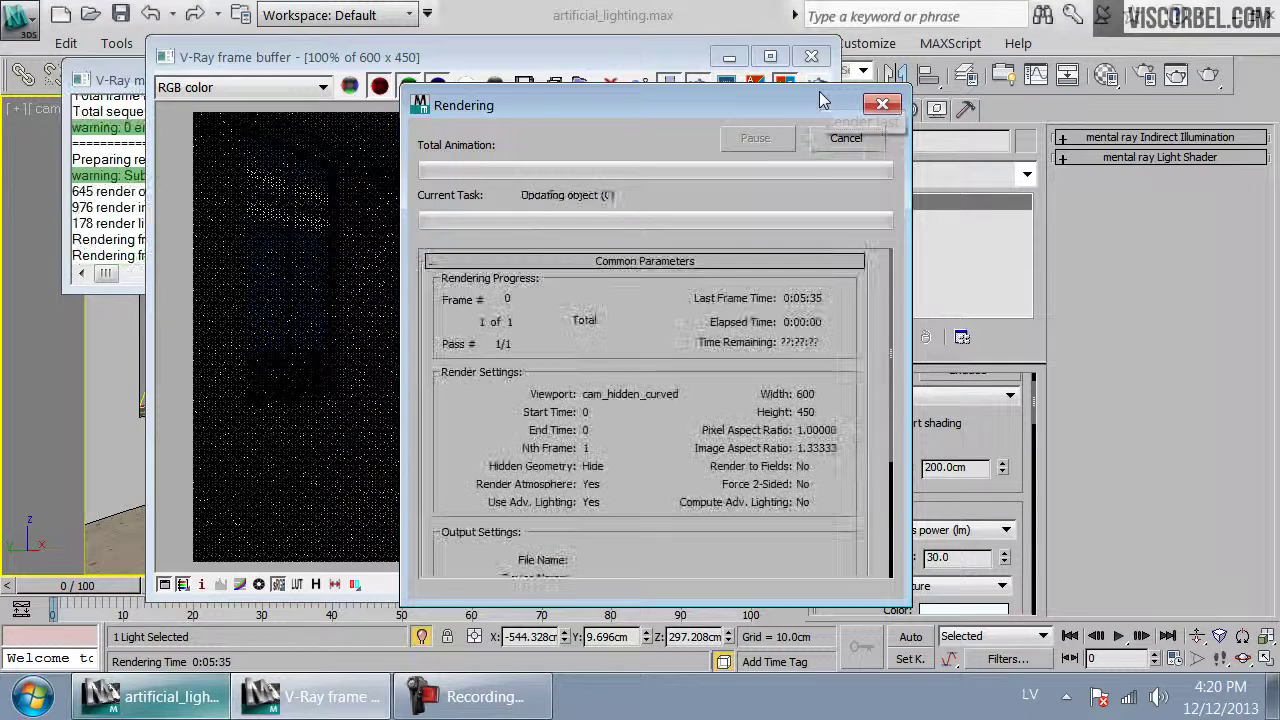
{"action": "left_click", "coordinate": [308, 205]}
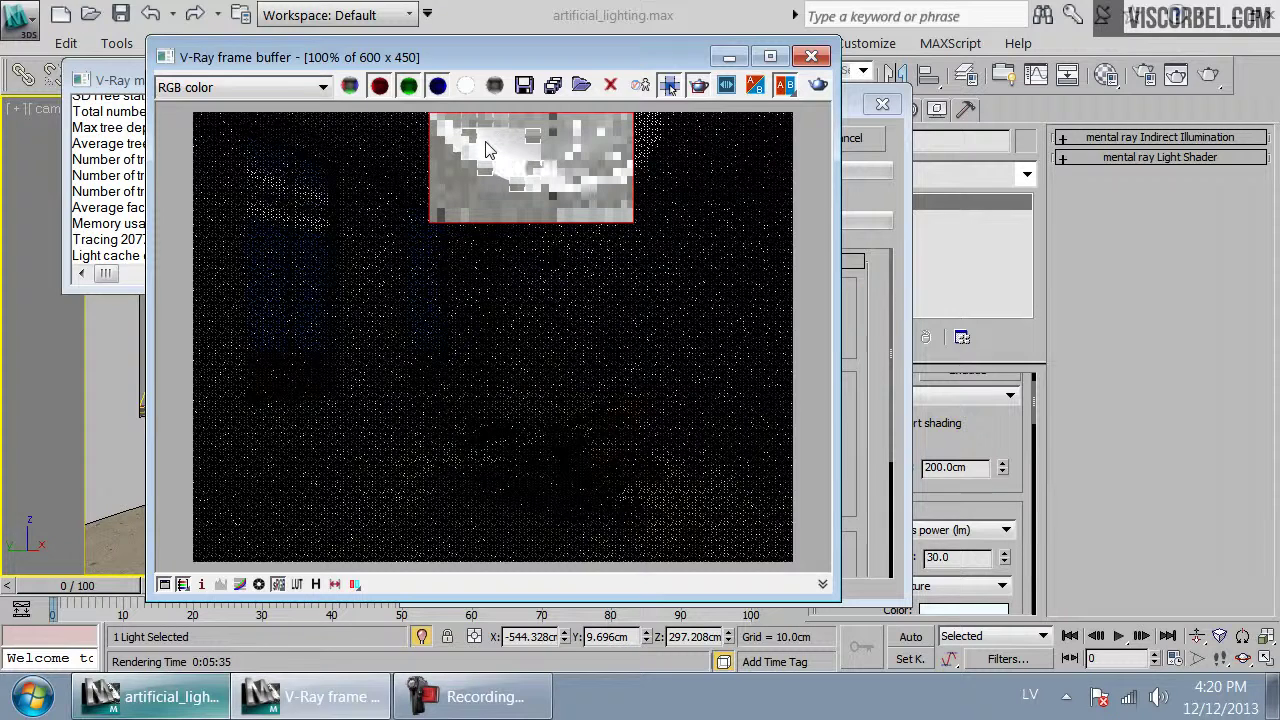
Switch to Calculator and compute the ring's total light output as 120 times 30
{"action": "key", "text": "super"}
{"action": "left_click", "coordinate": [105, 90]}
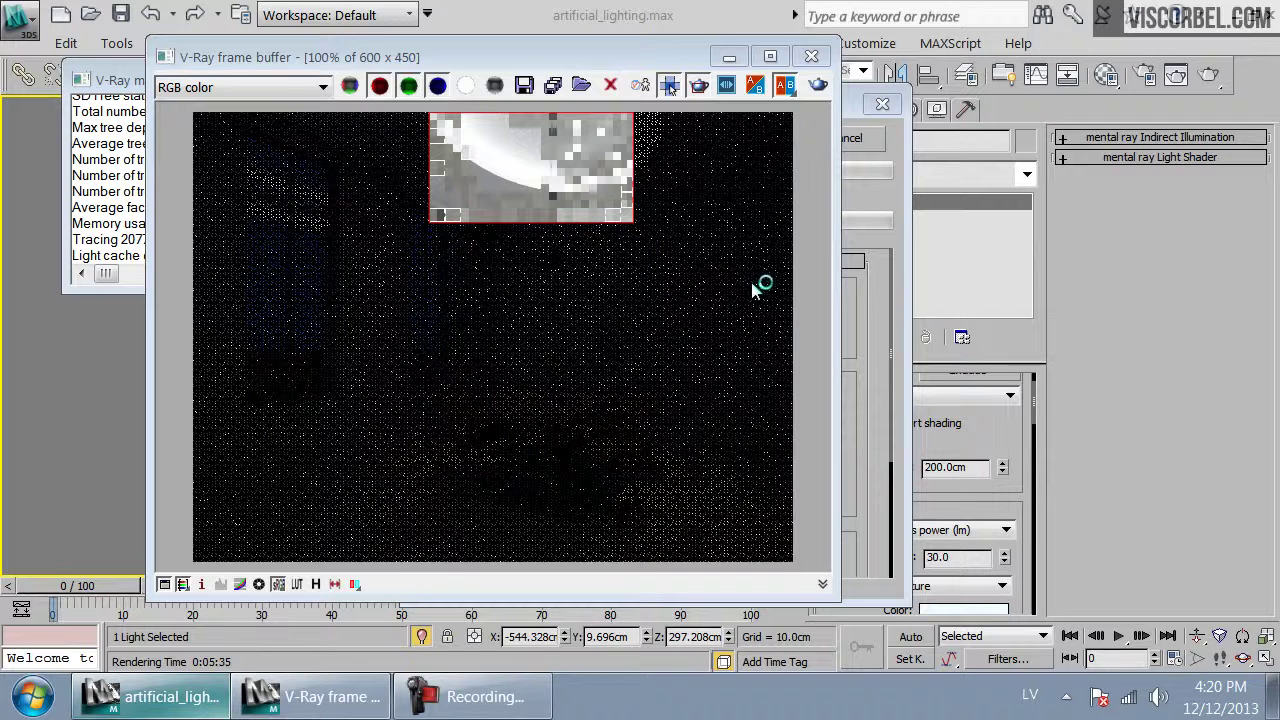
{"action": "type", "text": "120"}
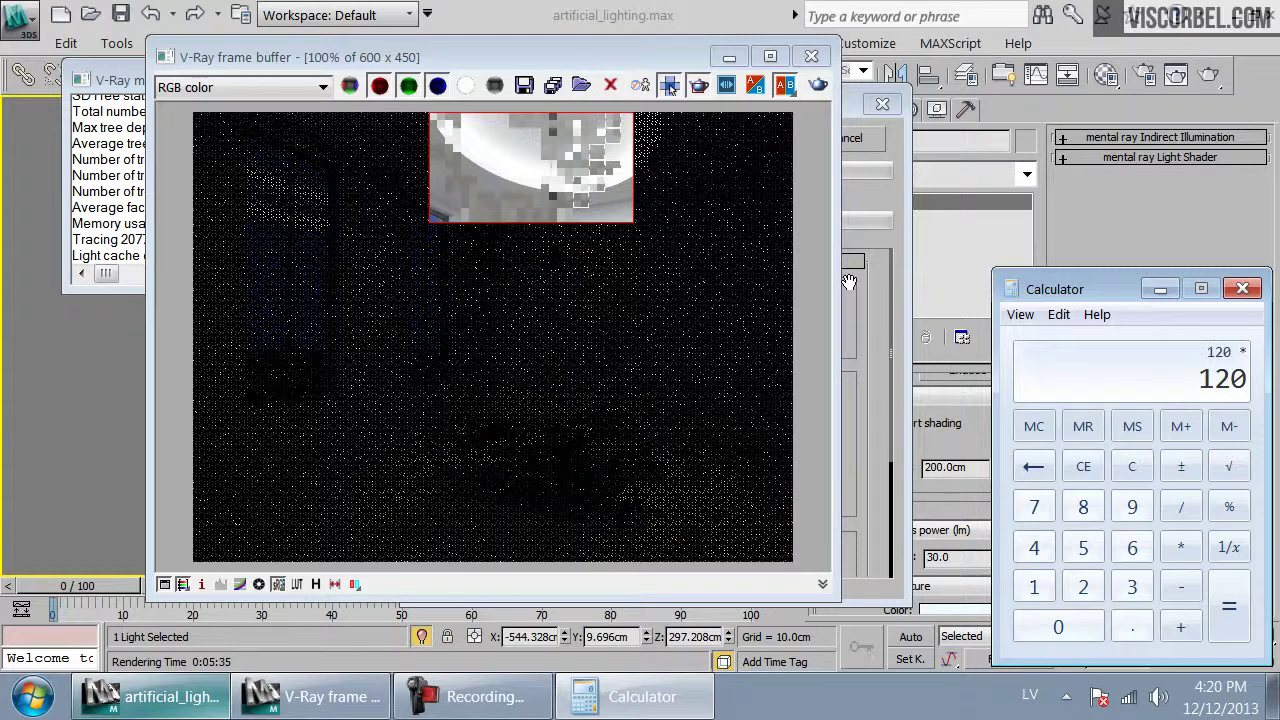
{"action": "type", "text": "30"}
{"action": "key", "text": "Return"}
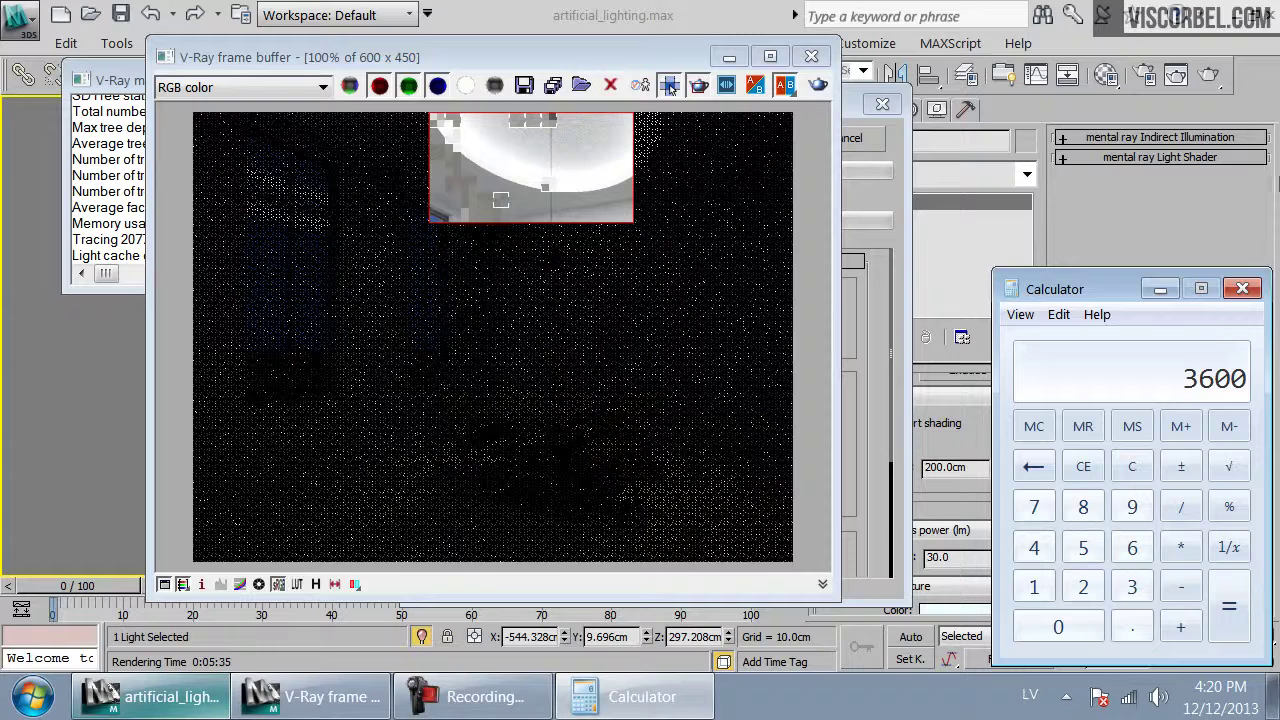
{"action": "left_click", "coordinate": [1242, 289]}
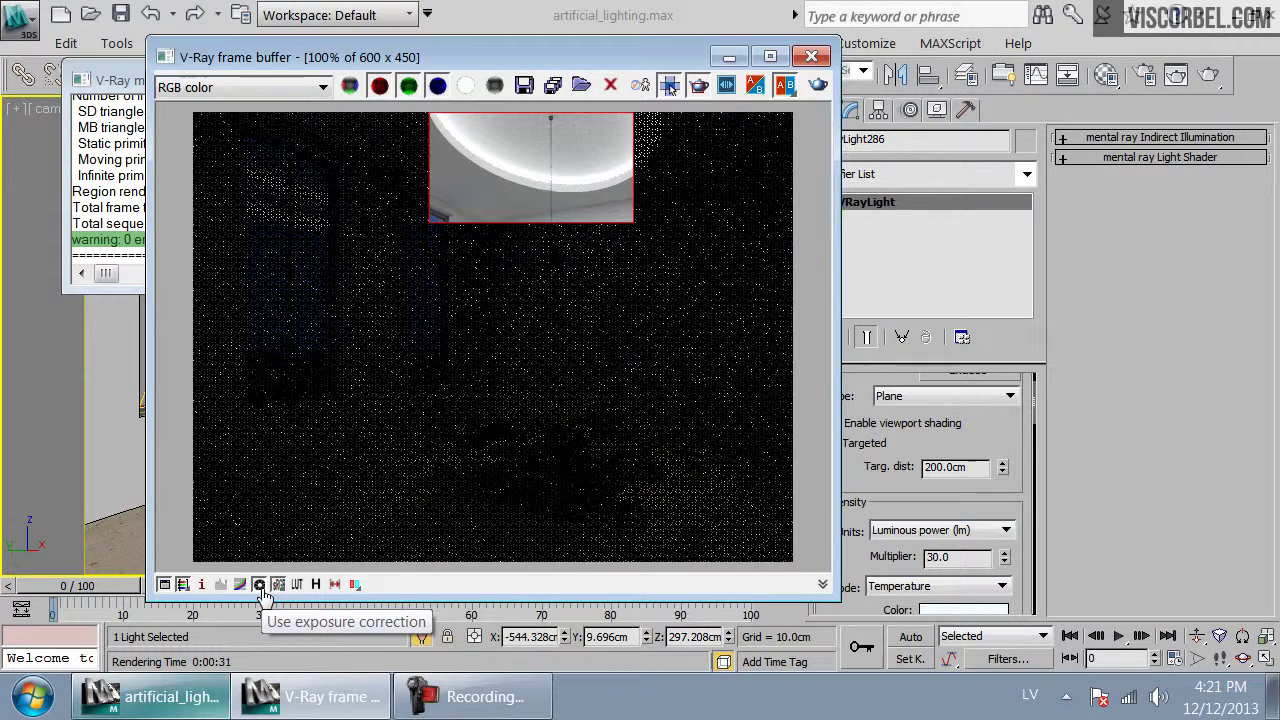
Toggle exposure correction on the region render, and dismiss the frame buffer and the V-Ray messages window
{"action": "left_click", "coordinate": [261, 588]}
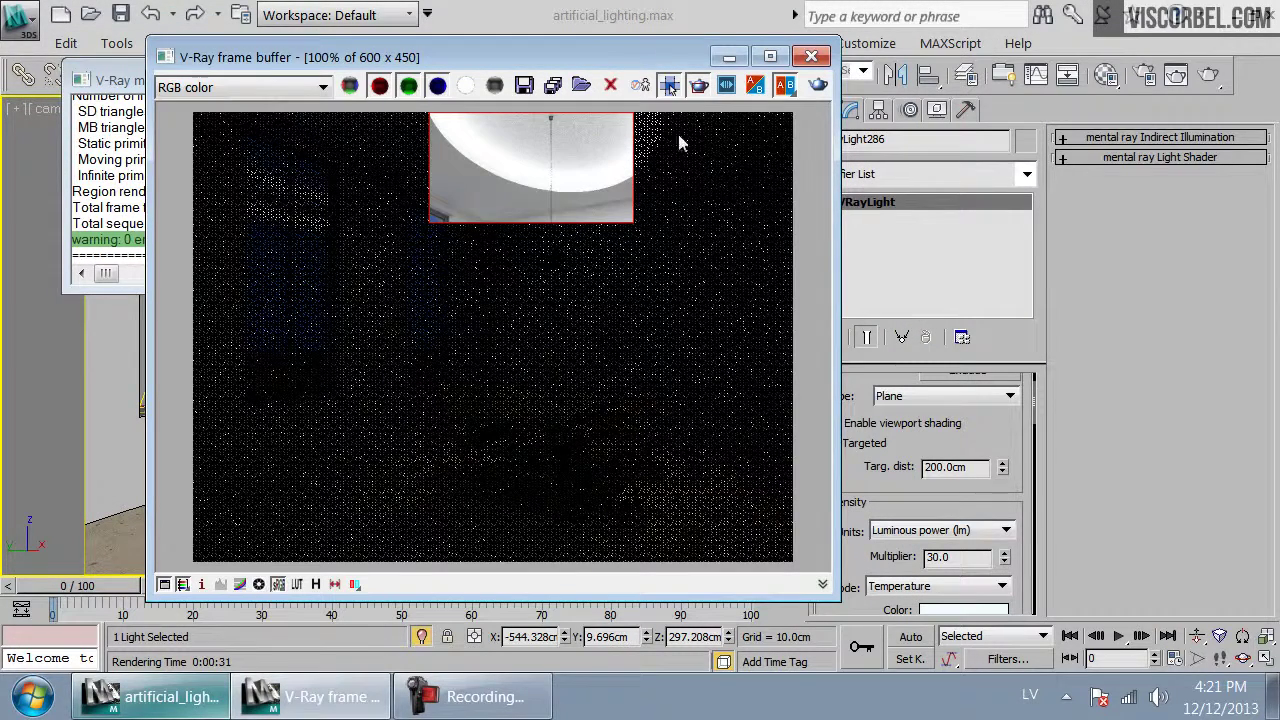
{"action": "left_click", "coordinate": [812, 57]}
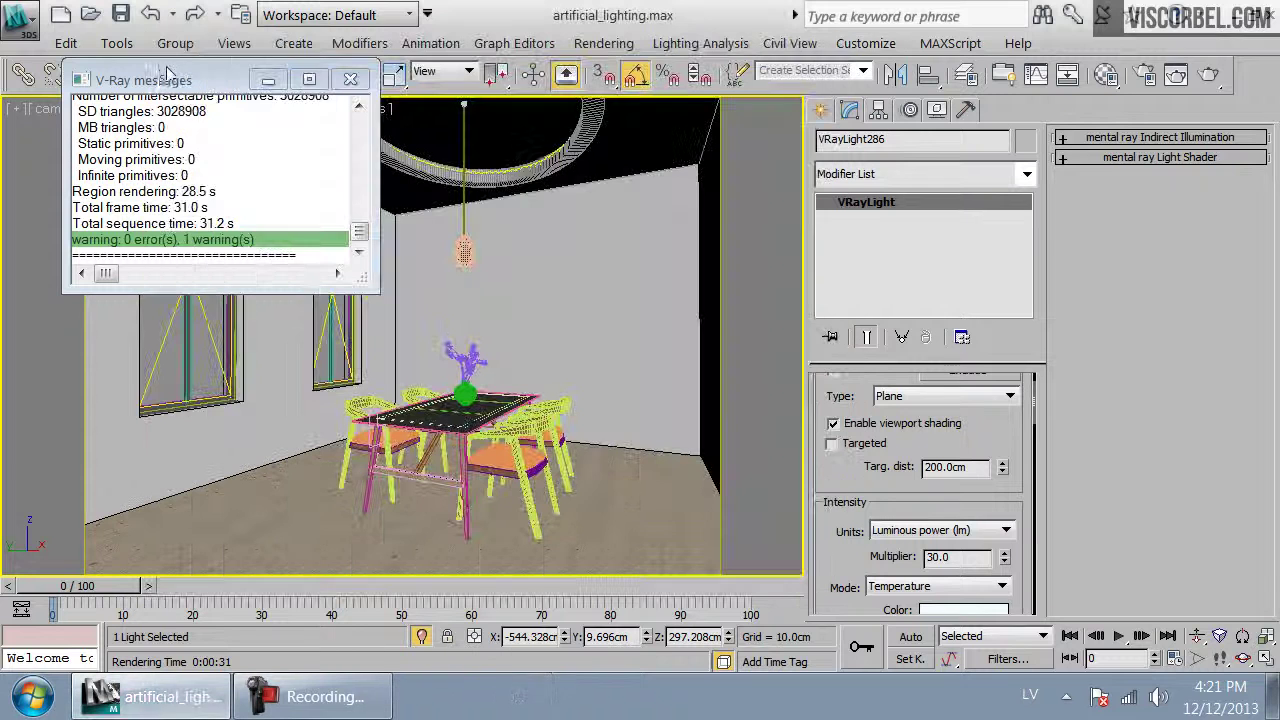
{"action": "left_click", "coordinate": [268, 79]}
Select the cam_hidden_curved camera by name with only cameras listed, go to its exposure settings and render the view
{"action": "left_click", "coordinate": [228, 76]}
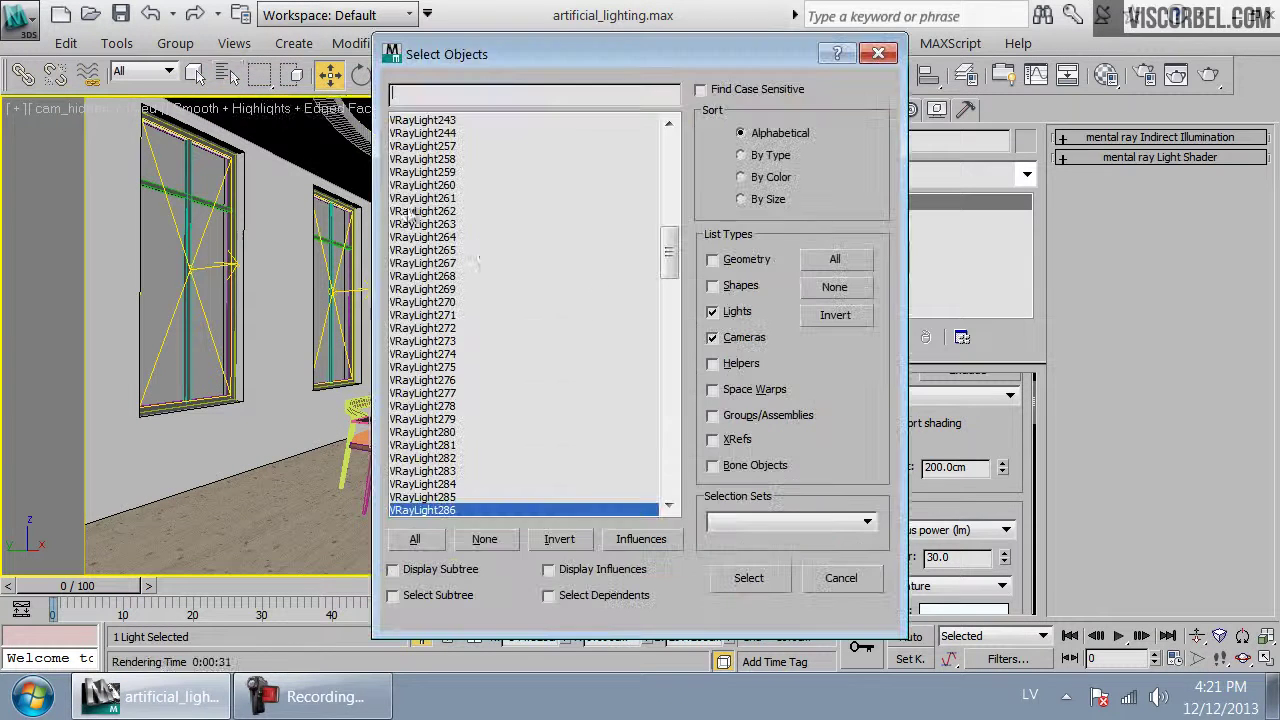
{"action": "left_click", "coordinate": [741, 312]}
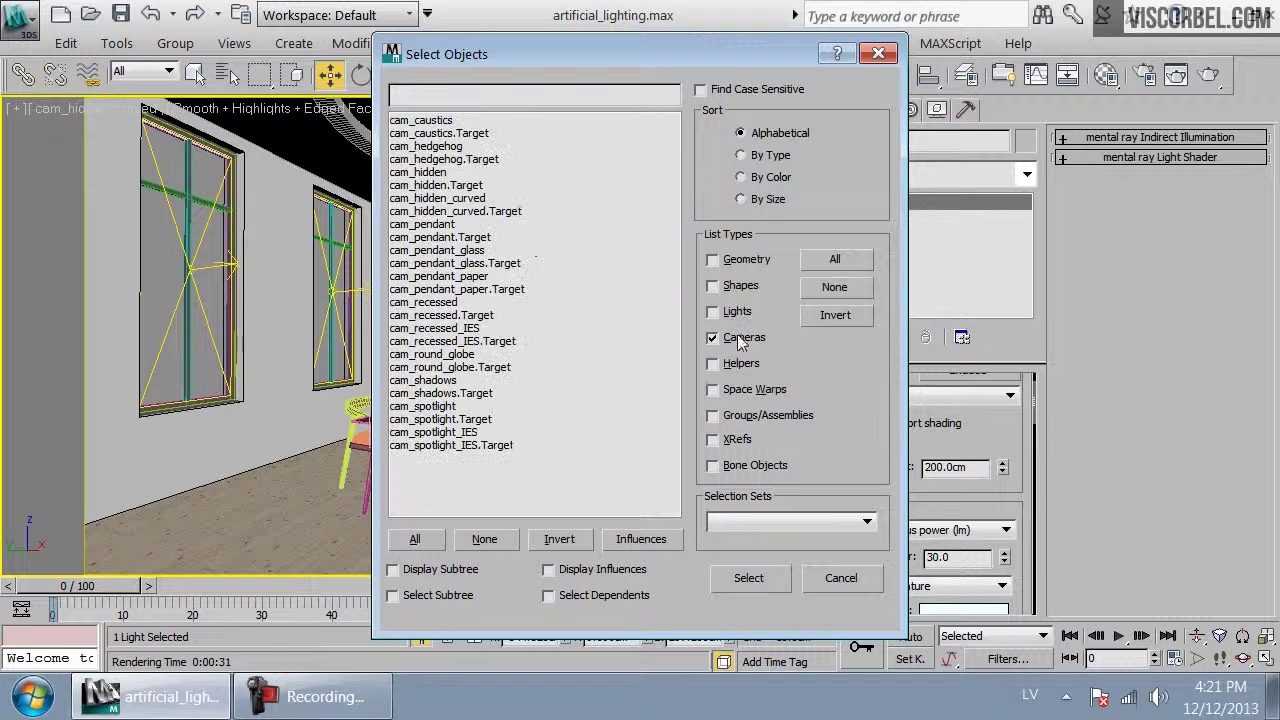
{"action": "left_click", "coordinate": [437, 198]}
{"action": "double_click", "coordinate": [440, 200]}
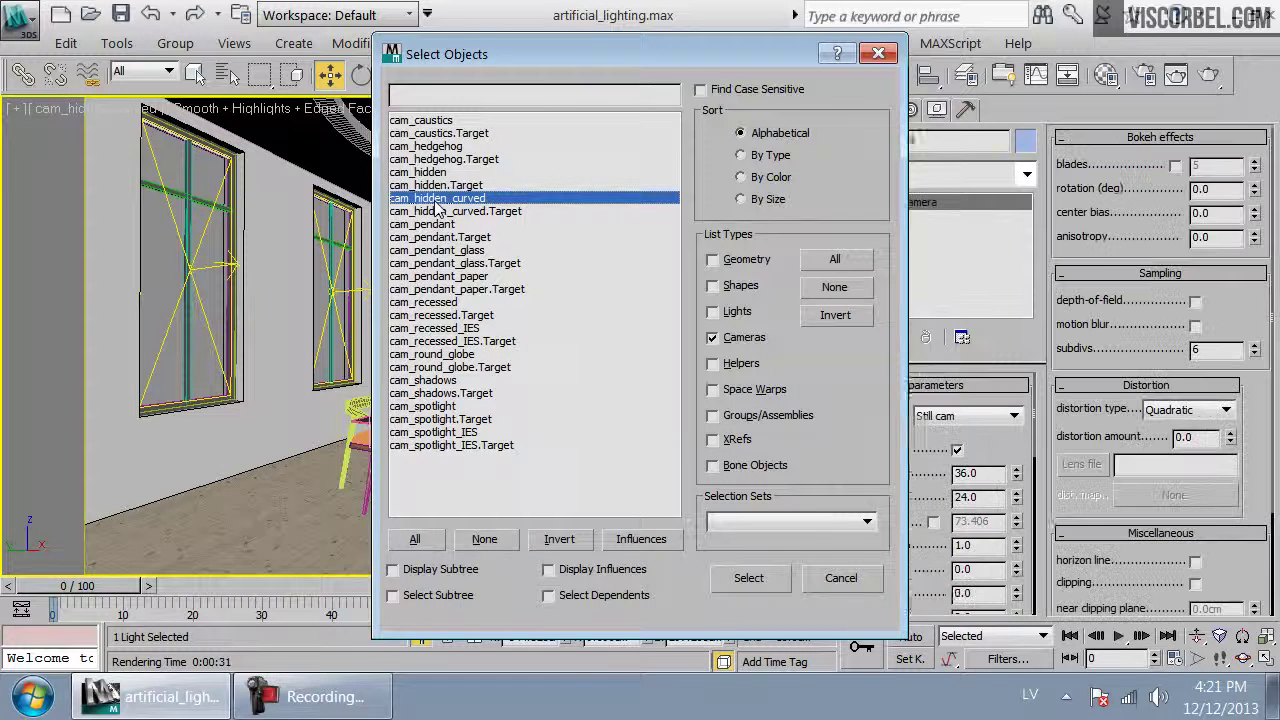
{"action": "scroll", "coordinate": [998, 565], "scroll_direction": "down", "scroll_amount": 5}
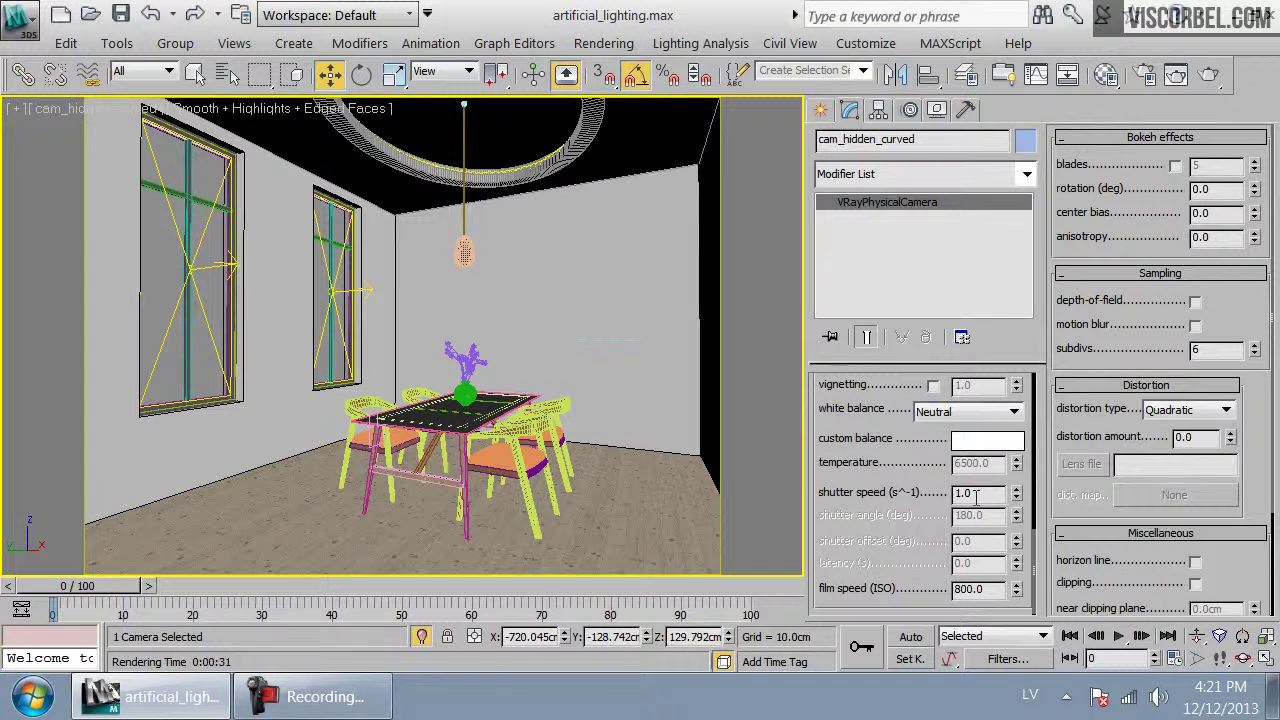
{"action": "left_click", "coordinate": [1221, 78]}
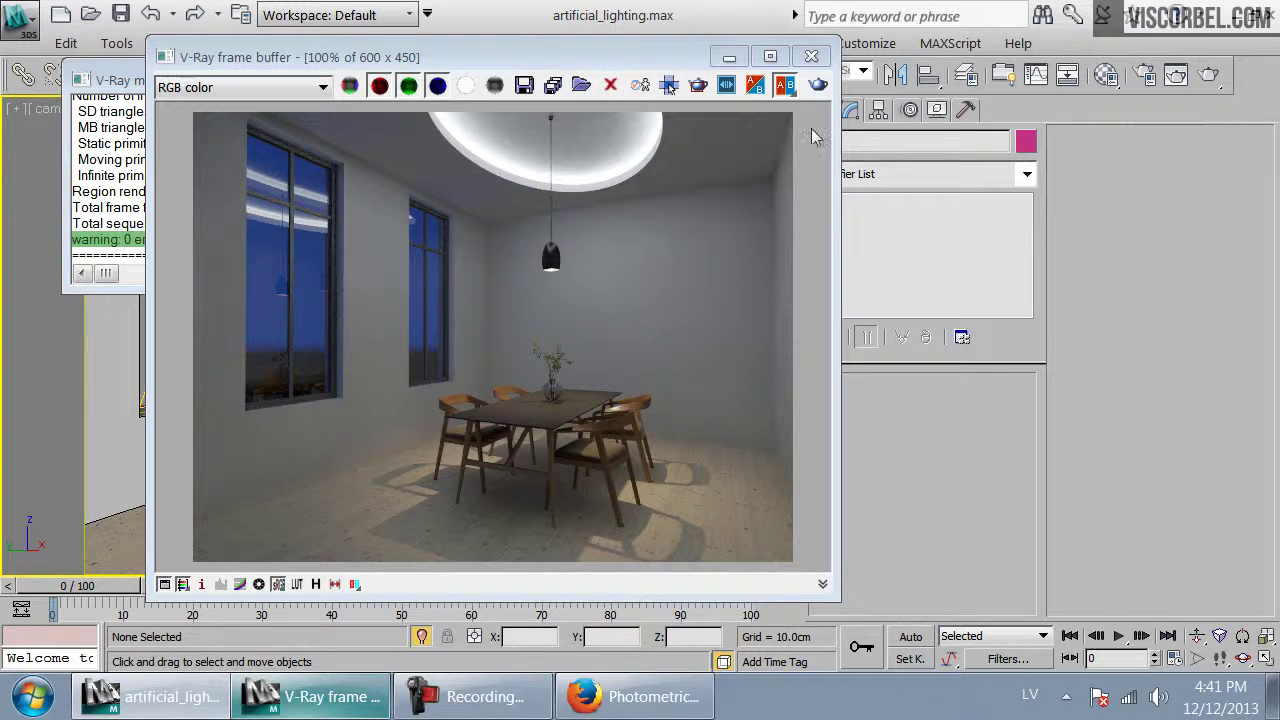
Close the render windows and frame the room with the recessed ceiling lights in the top view
{"action": "left_click", "coordinate": [811, 56]}
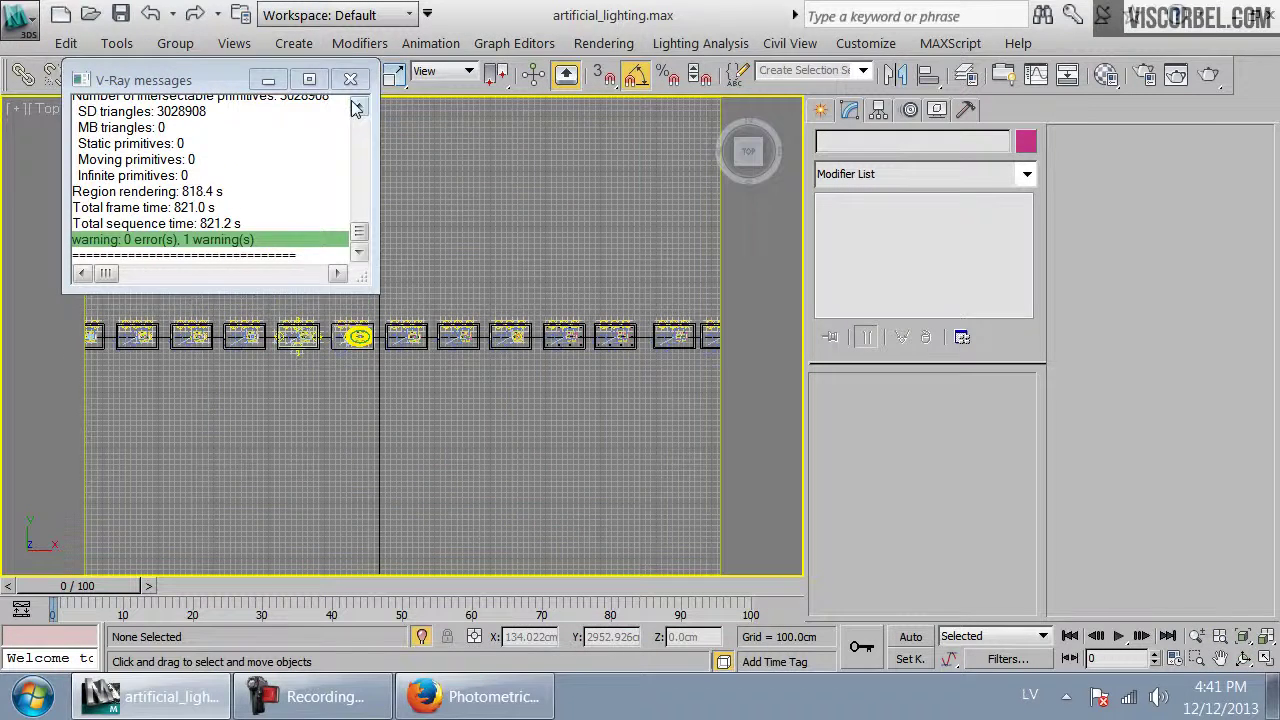
{"action": "left_click", "coordinate": [350, 79]}
{"action": "scroll", "coordinate": [587, 334], "scroll_direction": "up", "scroll_amount": 6}
{"action": "middle_click_drag", "start_coordinate": [587, 336], "coordinate": [240, 355]}
{"action": "scroll", "coordinate": [404, 350], "scroll_direction": "up", "scroll_amount": 3}
{"action": "middle_click_drag", "start_coordinate": [404, 350], "coordinate": [255, 364]}
{"action": "middle_click_drag", "start_coordinate": [522, 358], "coordinate": [649, 322]}
{"action": "scroll", "coordinate": [649, 323], "scroll_direction": "up", "scroll_amount": 2}
{"action": "left_click", "coordinate": [432, 263]}
{"action": "scroll", "coordinate": [560, 350], "scroll_direction": "down", "scroll_amount": 4}
{"action": "middle_click_drag", "start_coordinate": [598, 367], "coordinate": [281, 386]}
{"action": "left_click_drag", "start_coordinate": [222, 194], "coordinate": [481, 432]}
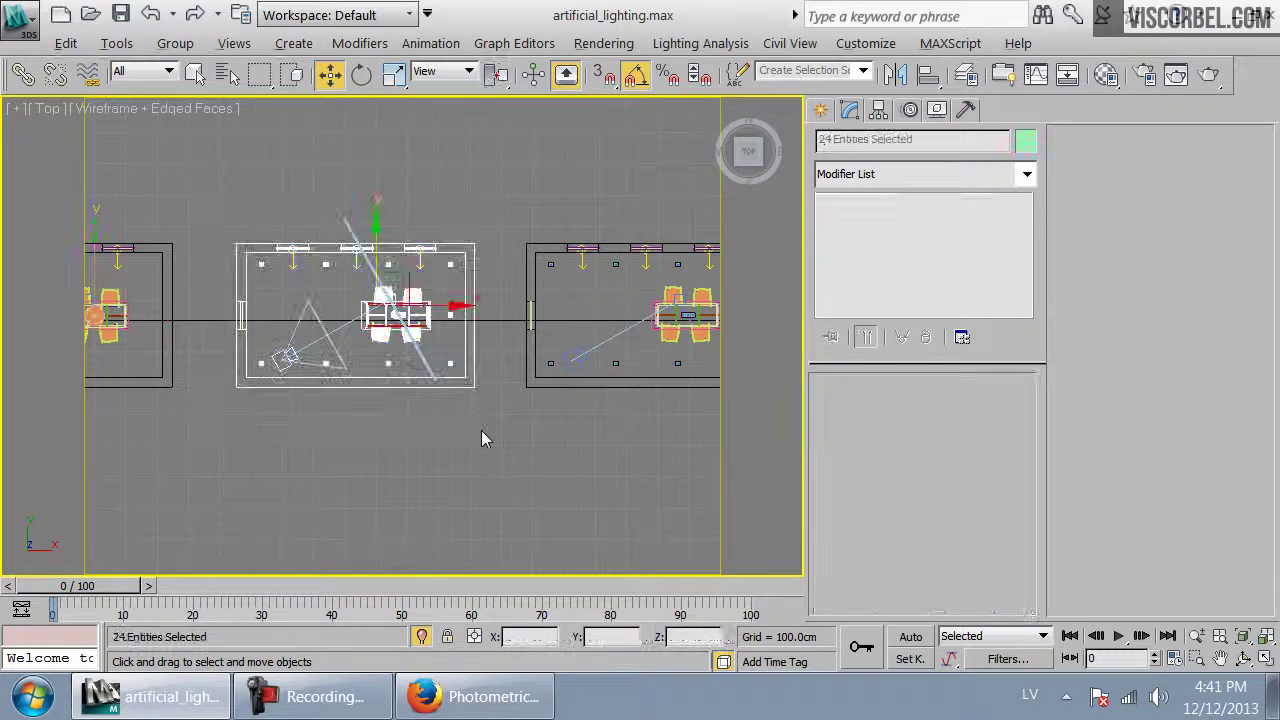
{"action": "key", "text": "z"}
{"action": "left_click", "coordinate": [498, 528]}
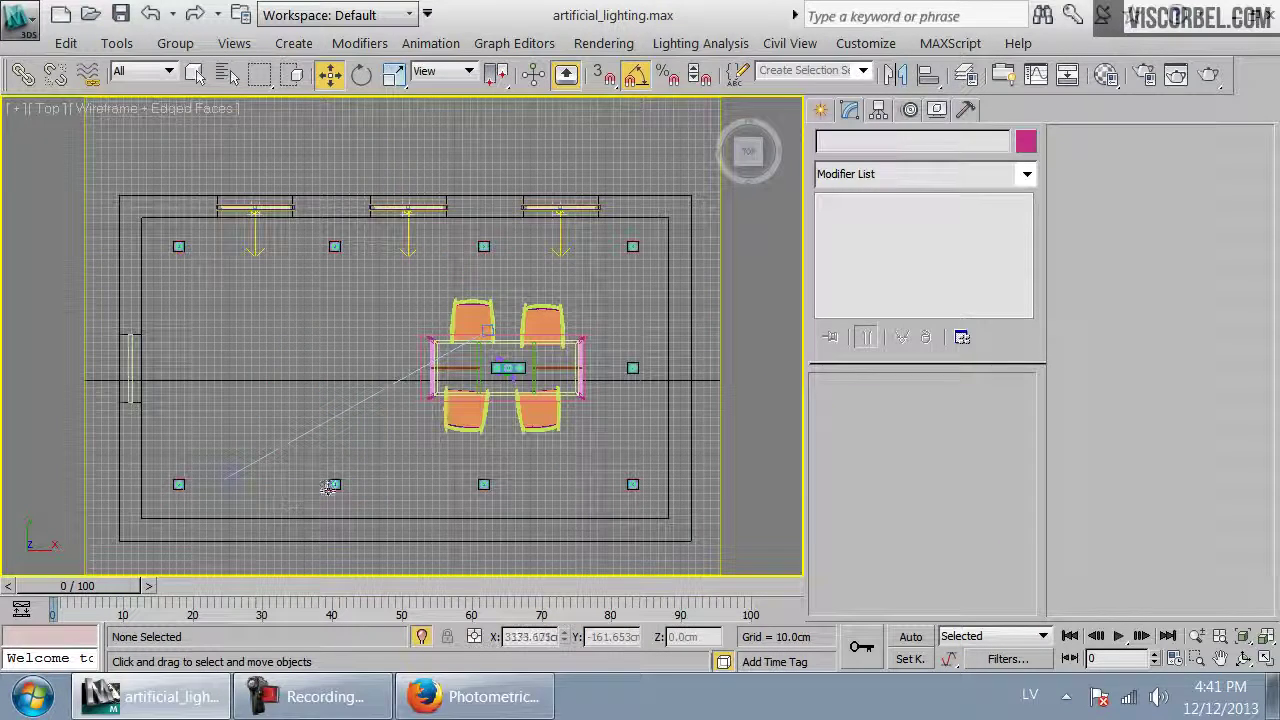
Select the projector group inside a recessed ceiling fixture and view the room through cam_recessed, shaded without edged faces
{"action": "left_click", "coordinate": [331, 486]}
{"action": "scroll", "coordinate": [357, 414], "scroll_direction": "up", "scroll_amount": 8}
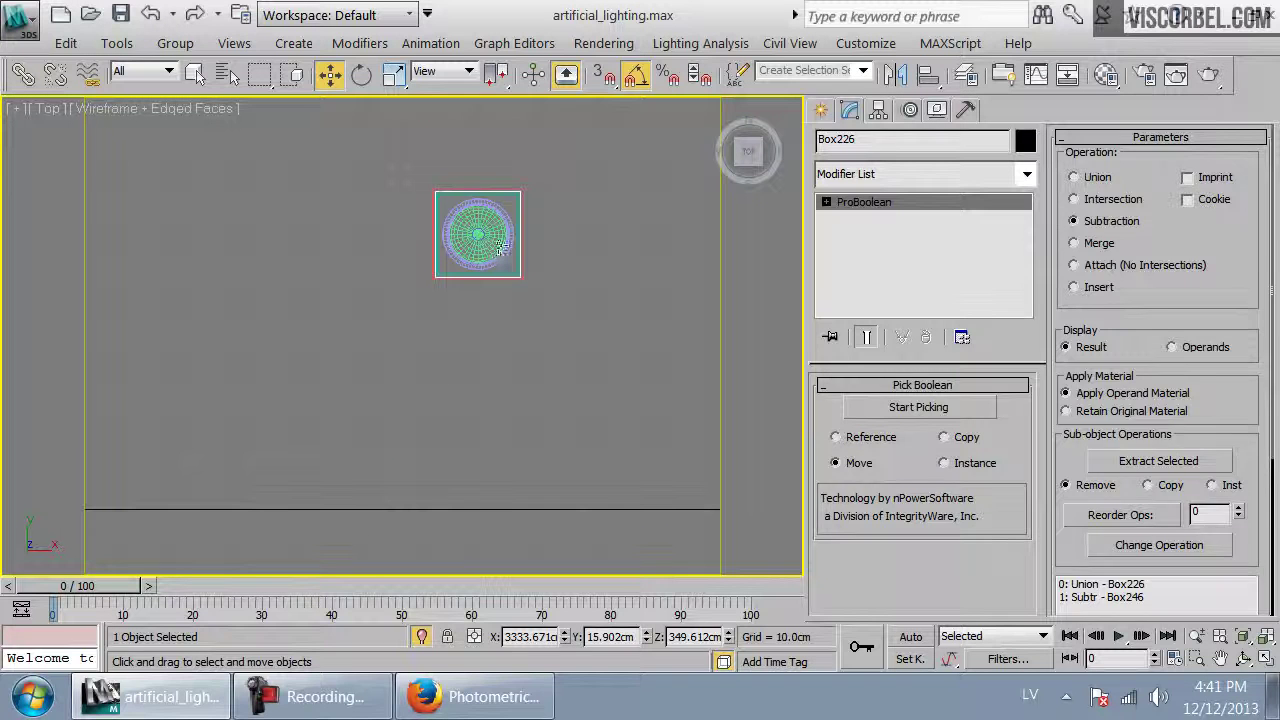
{"action": "left_click", "coordinate": [498, 246]}
{"action": "key", "text": "c"}
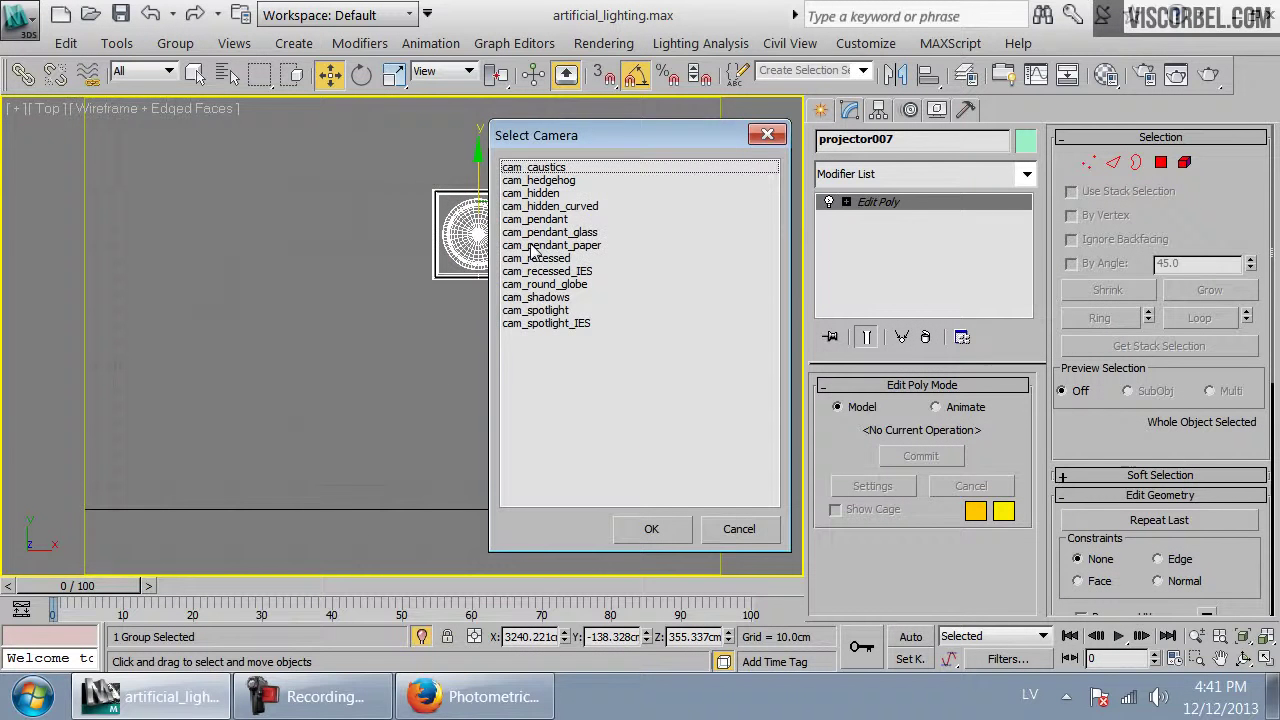
{"action": "double_click", "coordinate": [547, 258]}
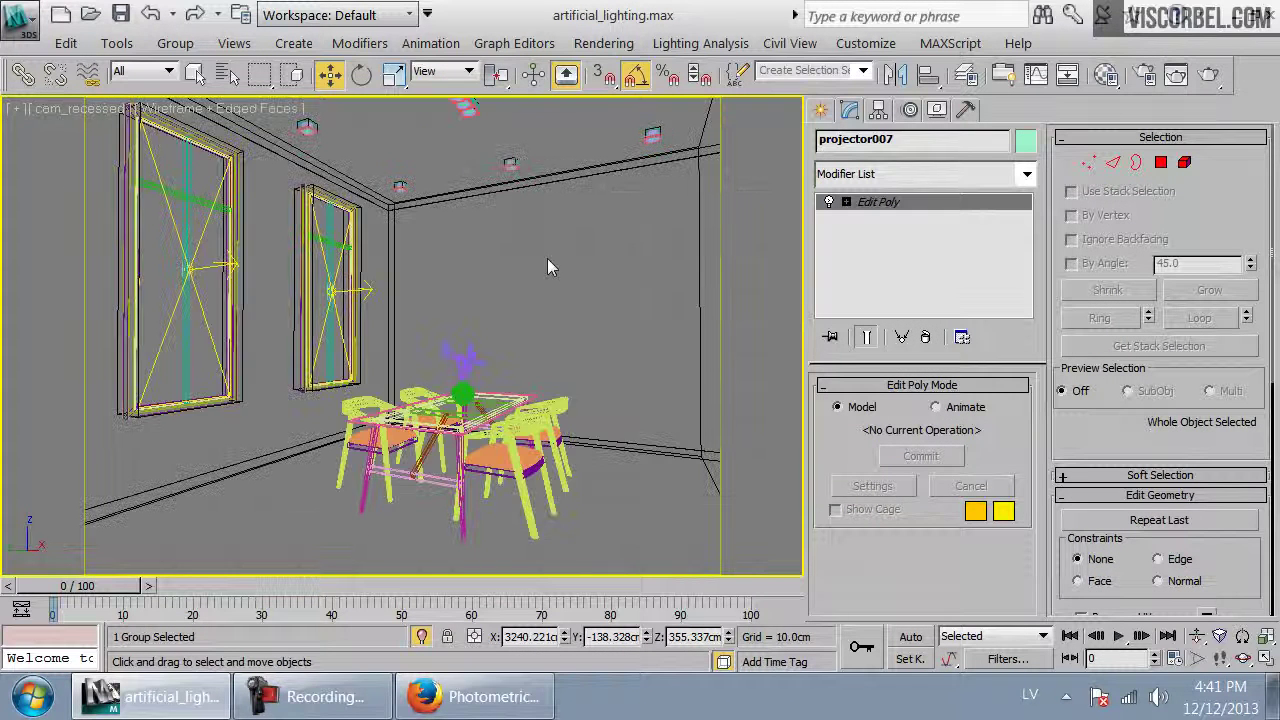
{"action": "key", "text": "F4"}
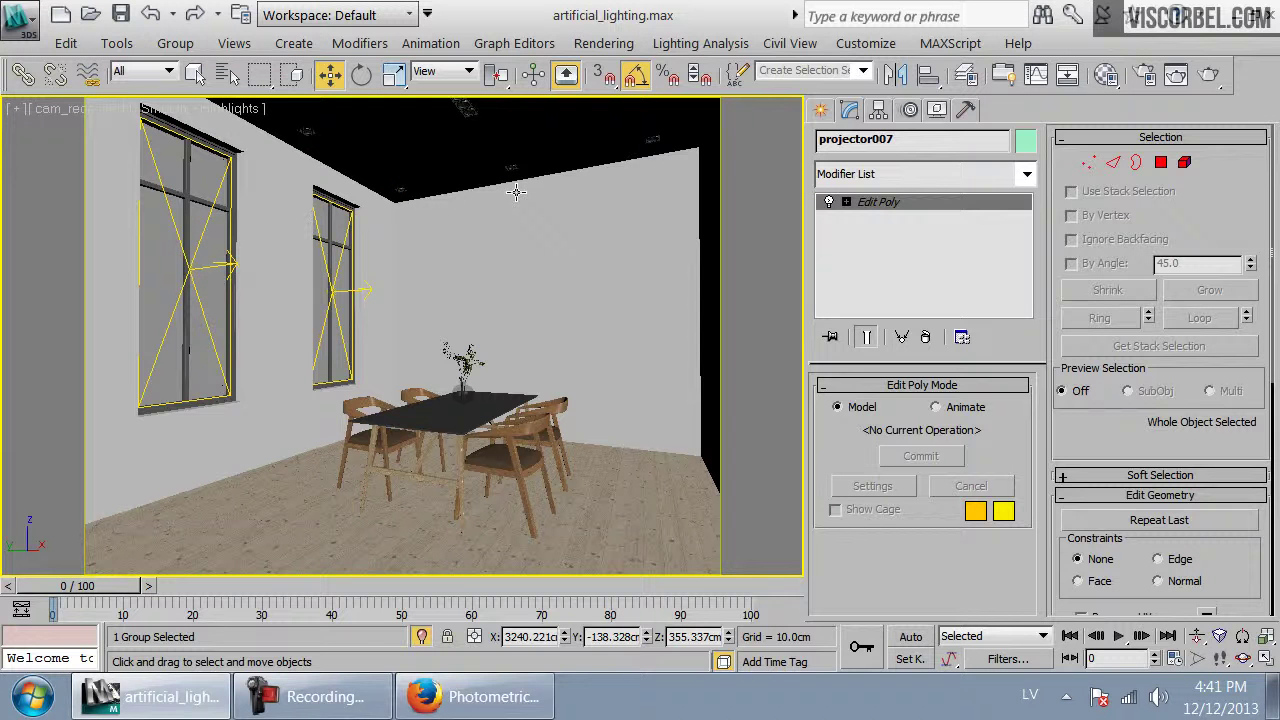
Walk through the room in a perspective view, examining the triple and single recessed fixtures in the ceiling up close
{"action": "key", "text": "p"}
{"action": "key", "text": "Up"}
{"action": "left_click_drag", "start_coordinate": [500, 280], "coordinate": [560, 54]}
{"action": "key", "text": "Up"}
{"action": "middle_click_drag", "start_coordinate": [594, 184], "coordinate": [537, 213]}
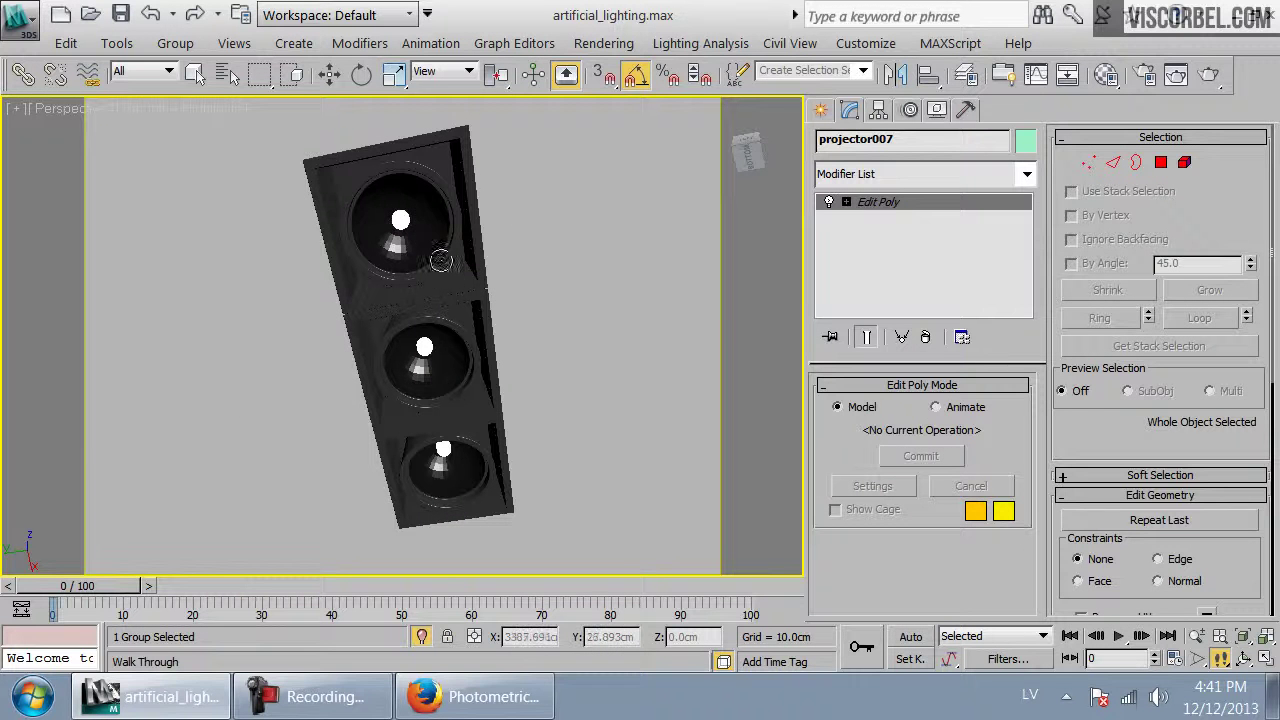
{"action": "left_click_drag", "start_coordinate": [416, 260], "coordinate": [460, 225]}
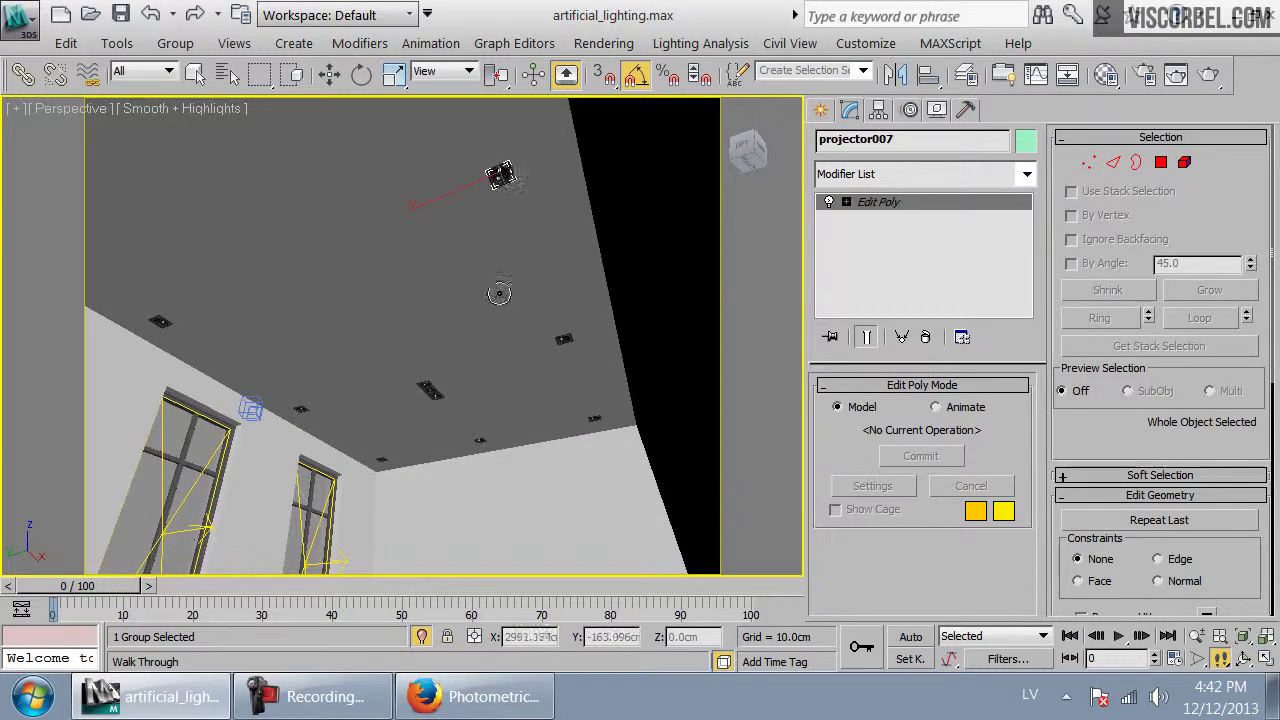
{"action": "left_click_drag", "start_coordinate": [523, 303], "coordinate": [566, 271]}
{"action": "key", "text": "Escape"}
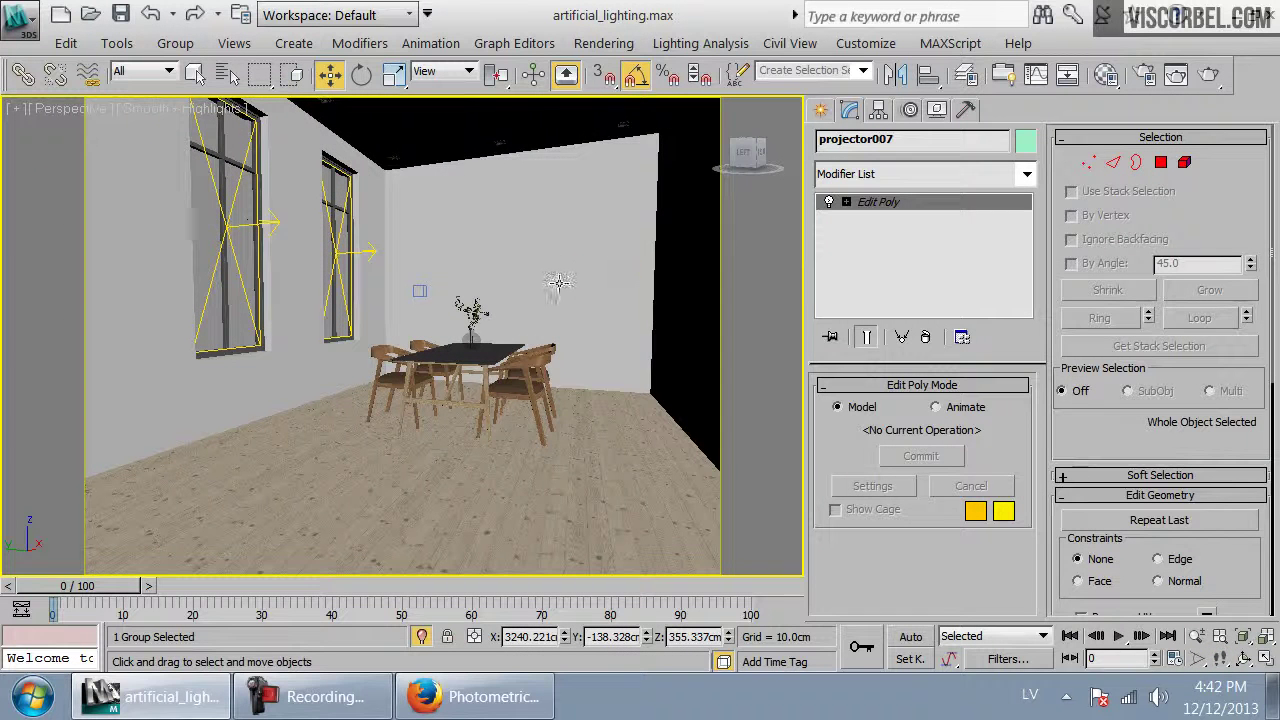
In the wireframe top view, draw a 300 lm V-Ray plane light over the recessed fixture, with half-sides of about 2.6 and 2.5 cm
{"action": "key", "text": "c"}
{"action": "double_click", "coordinate": [547, 259]}
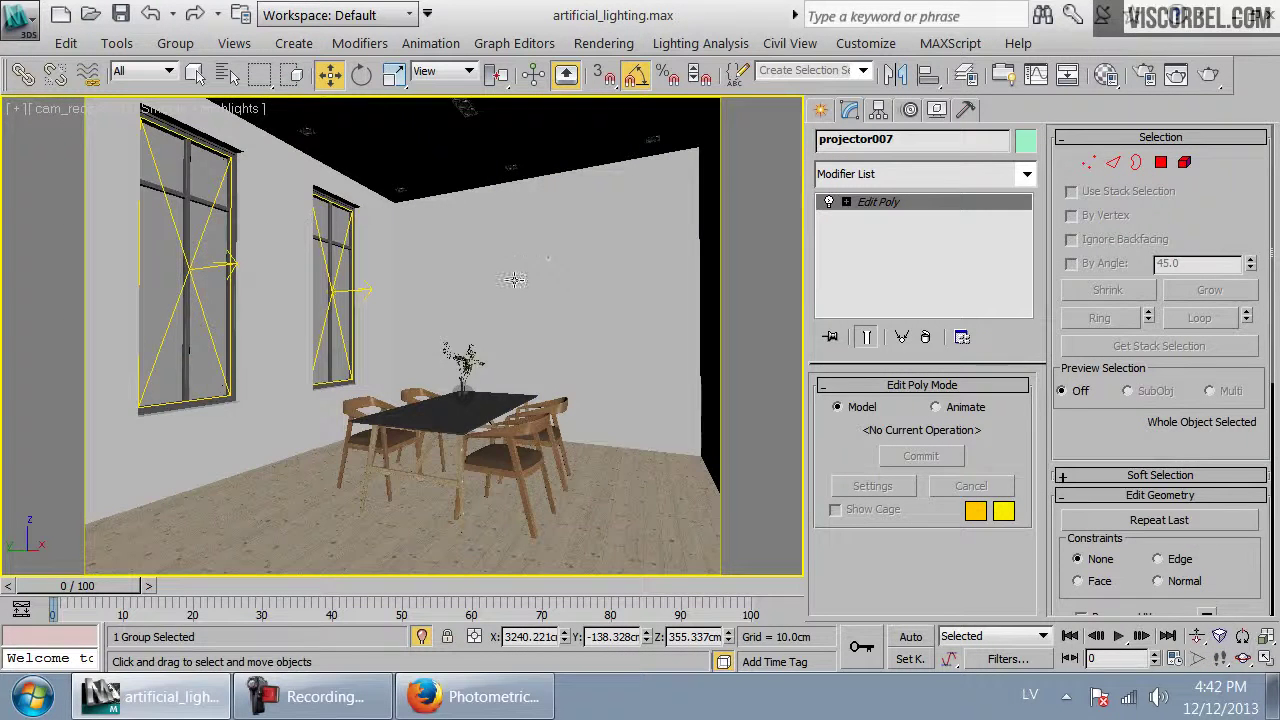
{"action": "key", "text": "t"}
{"action": "key", "text": "F3"}
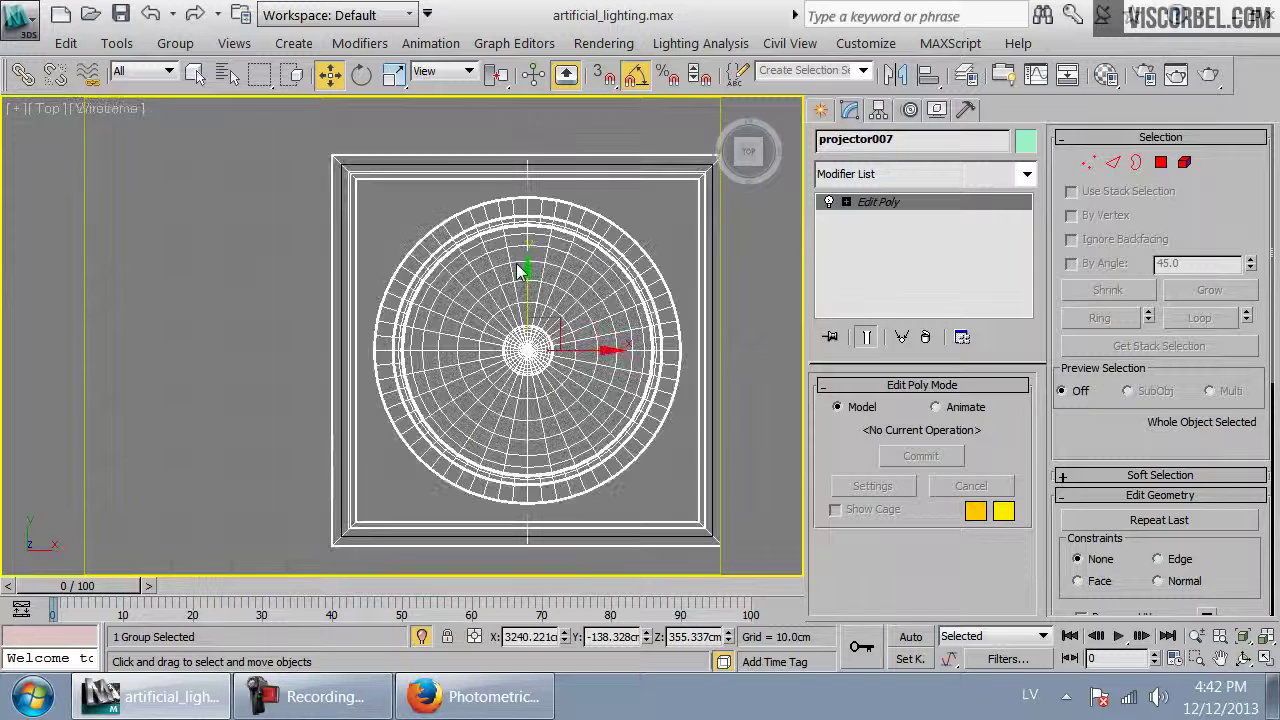
{"action": "left_click", "coordinate": [602, 119]}
{"action": "left_click", "coordinate": [819, 111]}
{"action": "left_click", "coordinate": [870, 252]}
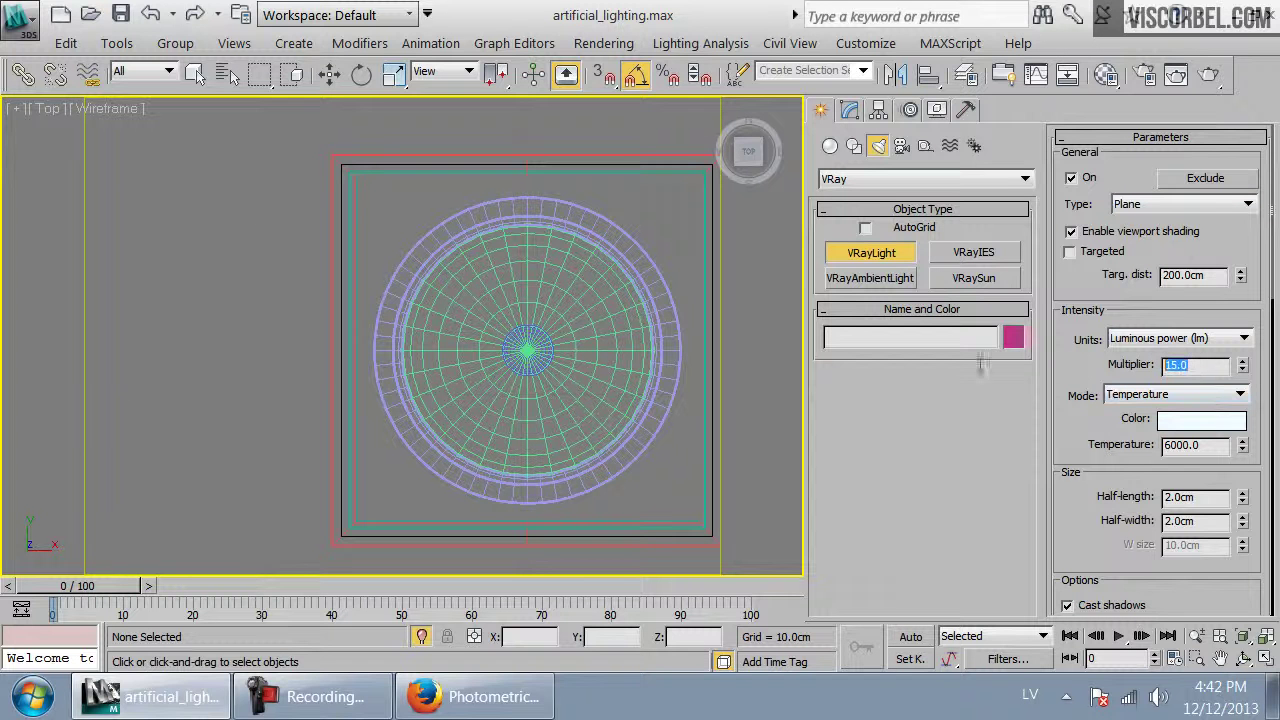
{"action": "type", "text": "300"}
{"action": "key", "text": "Return"}
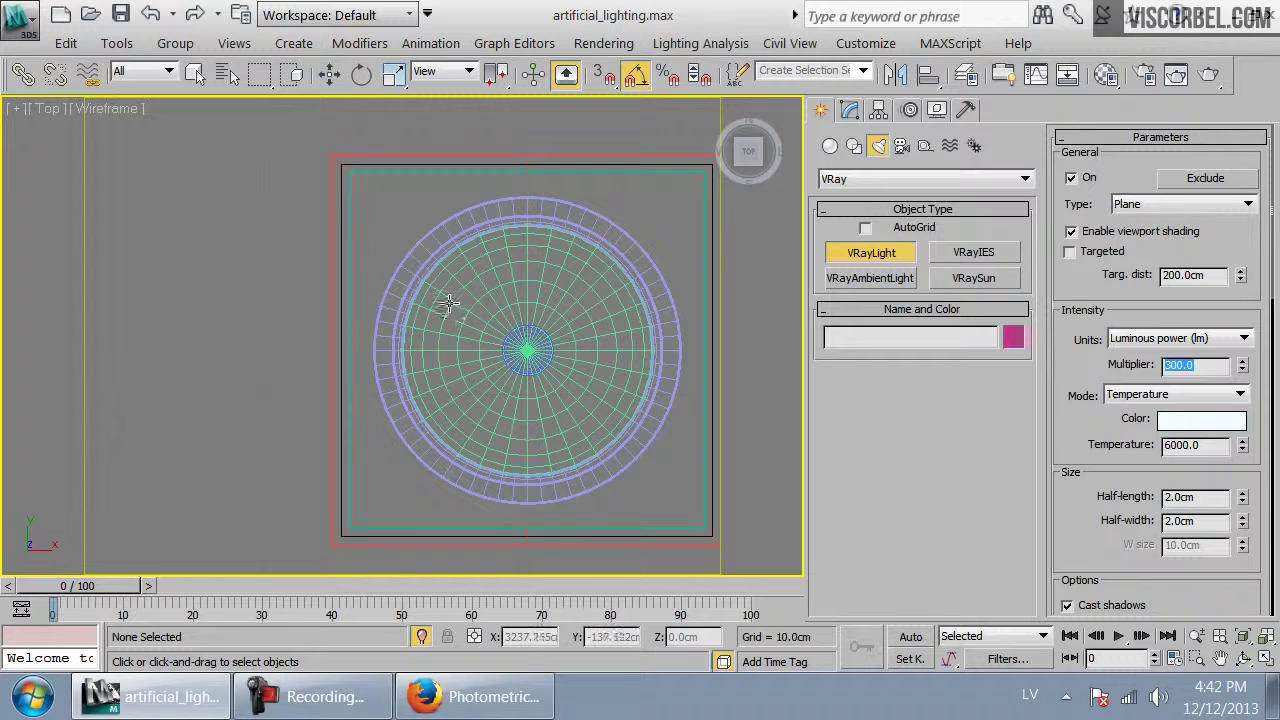
{"action": "scroll", "coordinate": [449, 303], "scroll_direction": "down", "scroll_amount": 2}
{"action": "left_click_drag", "start_coordinate": [440, 300], "coordinate": [538, 393]}
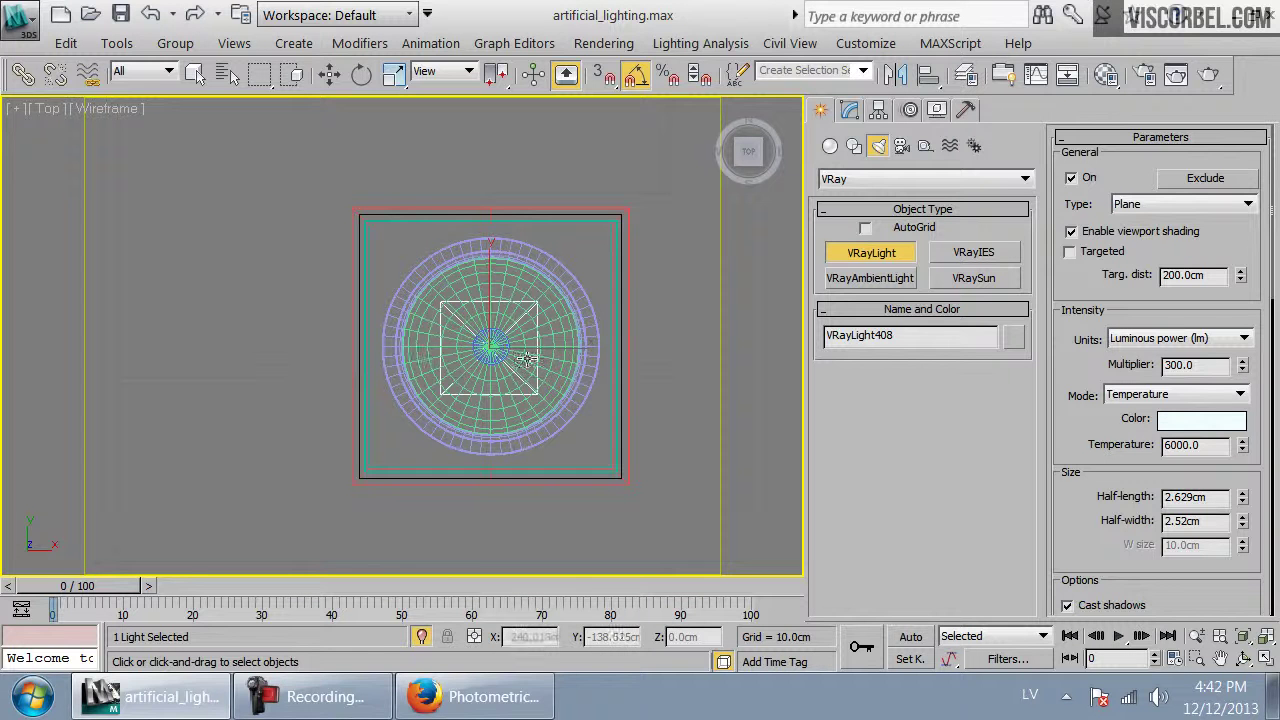
Set the plane light's half-length and half-width to 2 cm and finish creating it
{"action": "type", "text": "2"}
{"action": "key", "text": "Tab"}
{"action": "type", "text": "2"}
{"action": "key", "text": "Return"}
{"action": "right_click", "coordinate": [349, 386]}
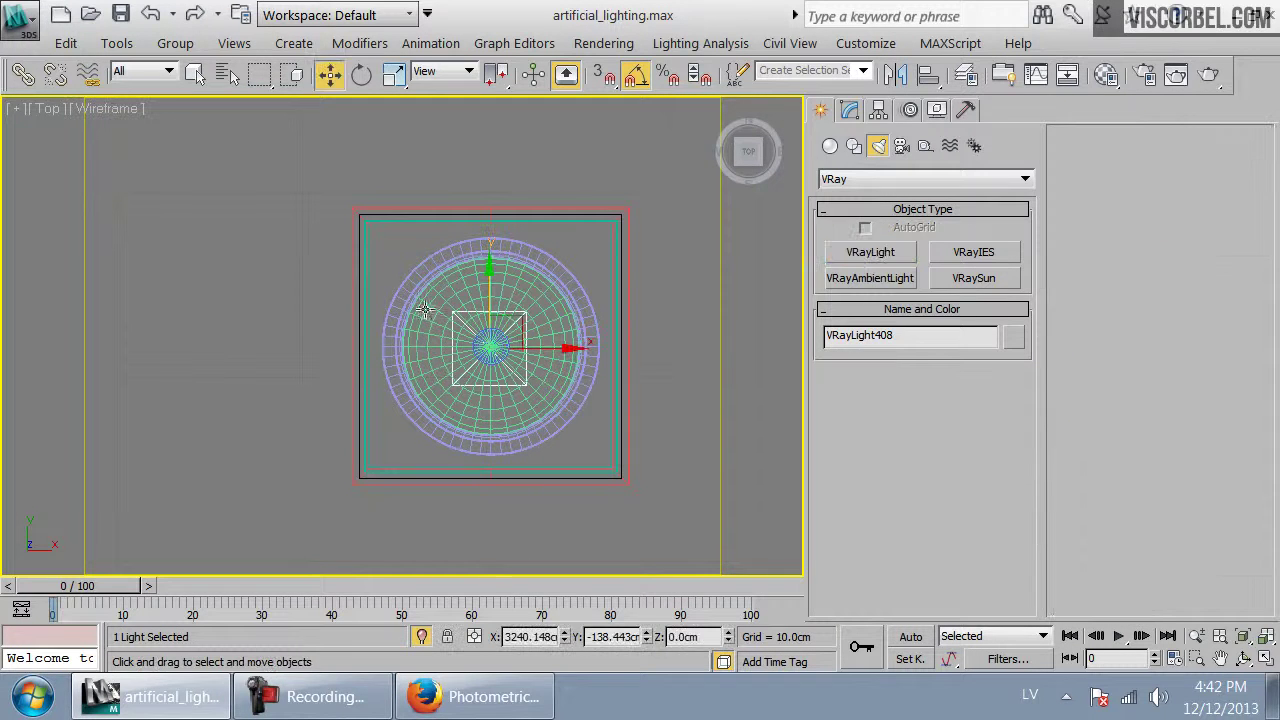
In the front view, raise the plane light from the floor into the ceiling fixture, below the bulb, at about Z 350.55 cm
{"action": "key", "text": "f"}
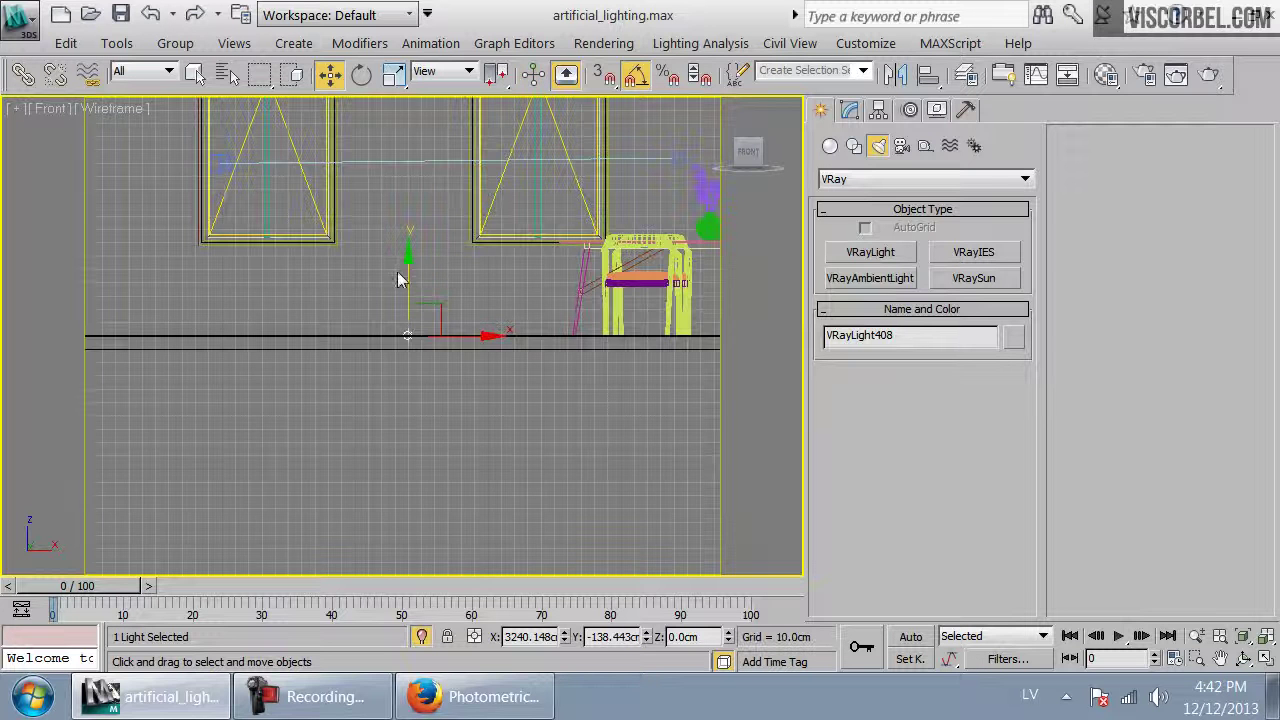
{"action": "scroll", "coordinate": [403, 273], "scroll_direction": "down", "scroll_amount": 2}
{"action": "left_click_drag", "start_coordinate": [407, 272], "coordinate": [407, 101]}
{"action": "middle_click_drag", "start_coordinate": [424, 155], "coordinate": [423, 450]}
{"action": "left_click_drag", "start_coordinate": [407, 404], "coordinate": [414, 126]}
{"action": "key", "text": "z"}
{"action": "scroll", "coordinate": [440, 285], "scroll_direction": "down", "scroll_amount": 4}
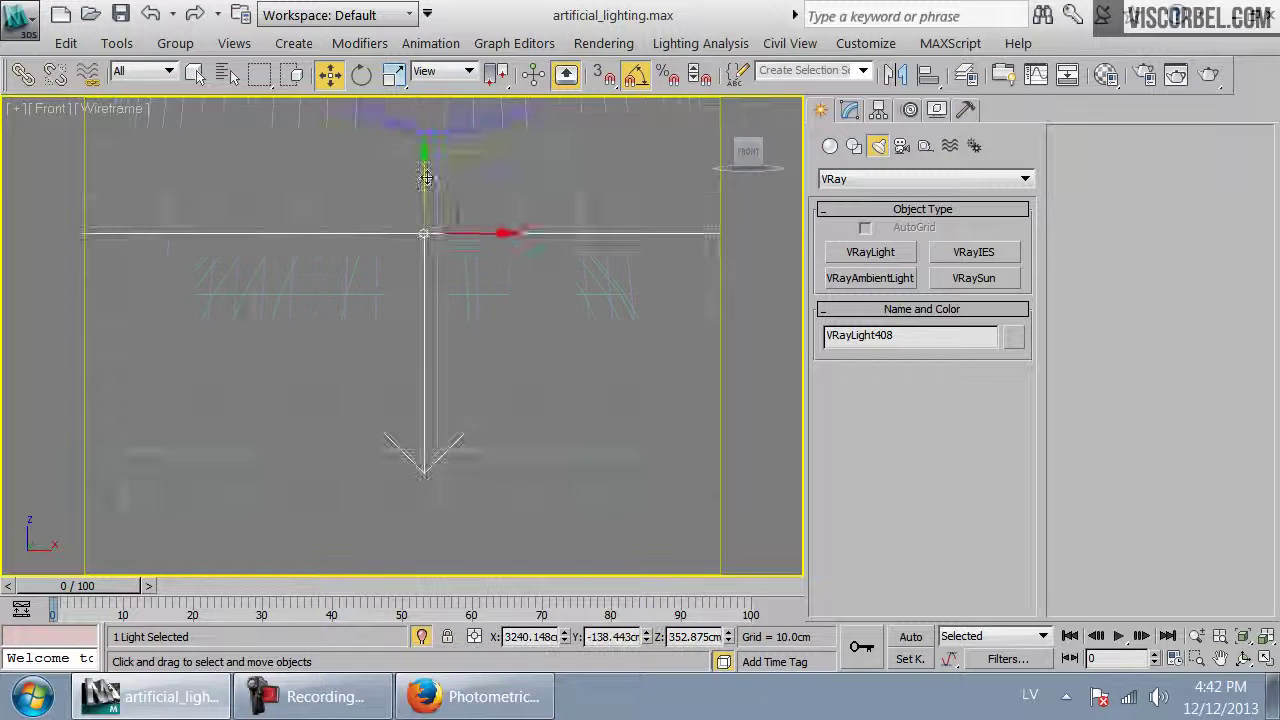
{"action": "scroll", "coordinate": [407, 262], "scroll_direction": "down", "scroll_amount": 3}
{"action": "left_click_drag", "start_coordinate": [405, 246], "coordinate": [402, 364]}
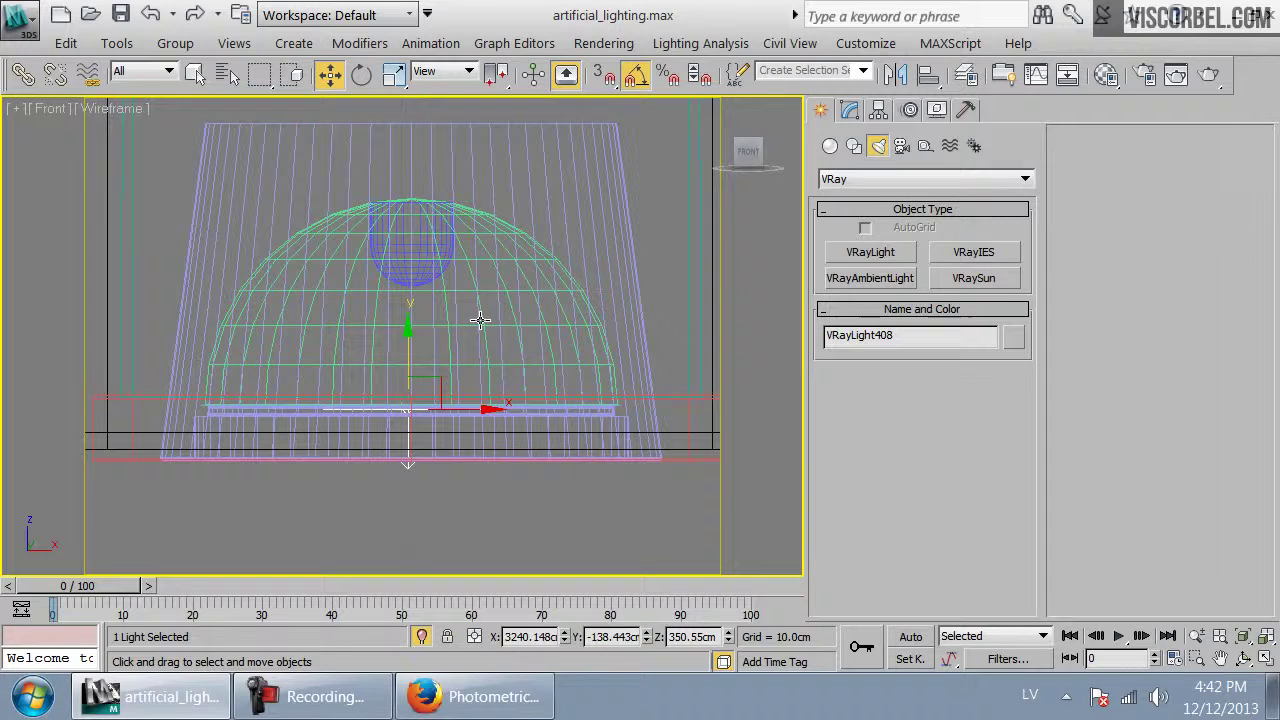
Review the plane light's options and sampling parameters and save the scene
{"action": "left_click", "coordinate": [851, 112]}
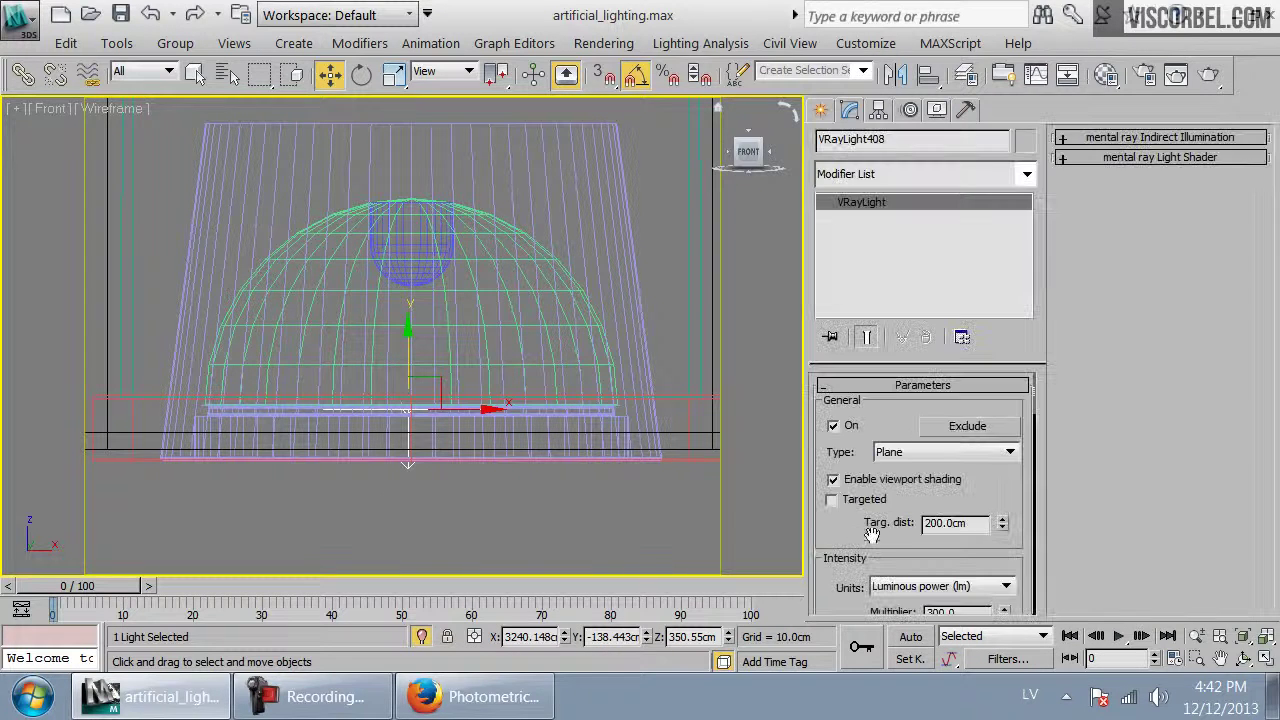
{"action": "scroll", "coordinate": [888, 520], "scroll_direction": "down", "scroll_amount": 6}
{"action": "scroll", "coordinate": [870, 450], "scroll_direction": "down", "scroll_amount": 3}
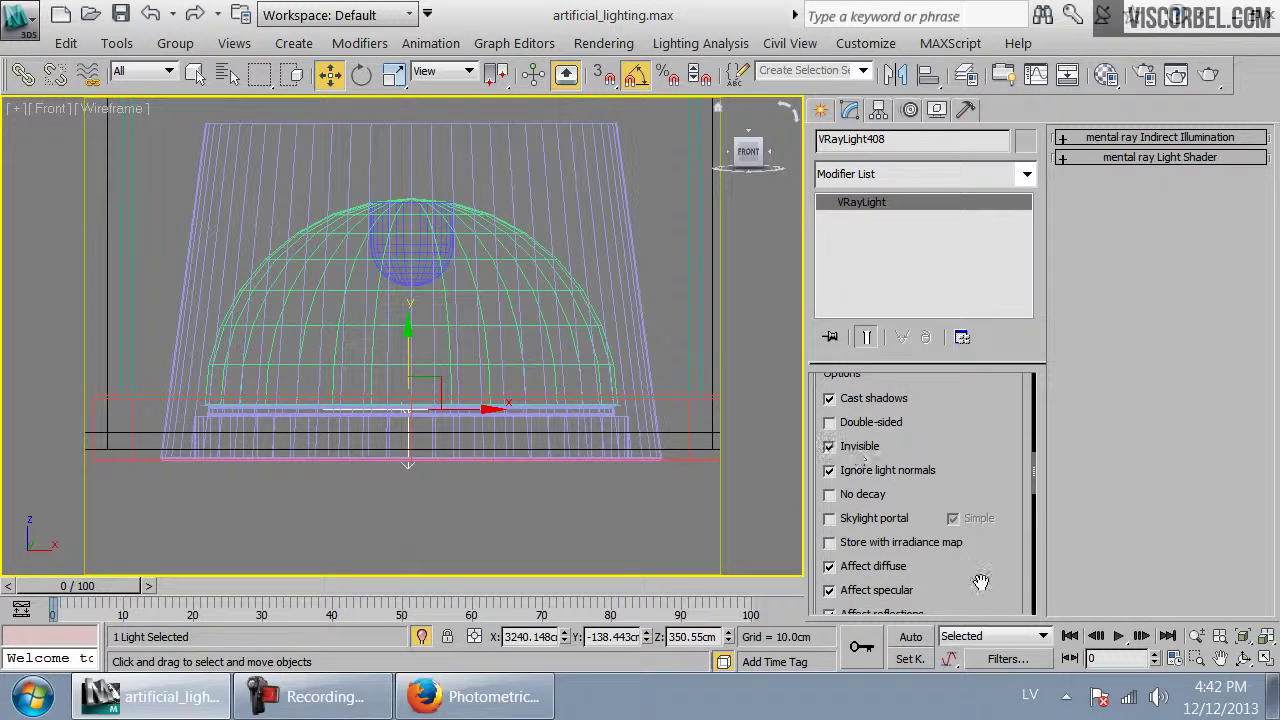
{"action": "left_click_drag", "start_coordinate": [981, 582], "coordinate": [951, 473]}
{"action": "key", "text": "ctrl+s"}
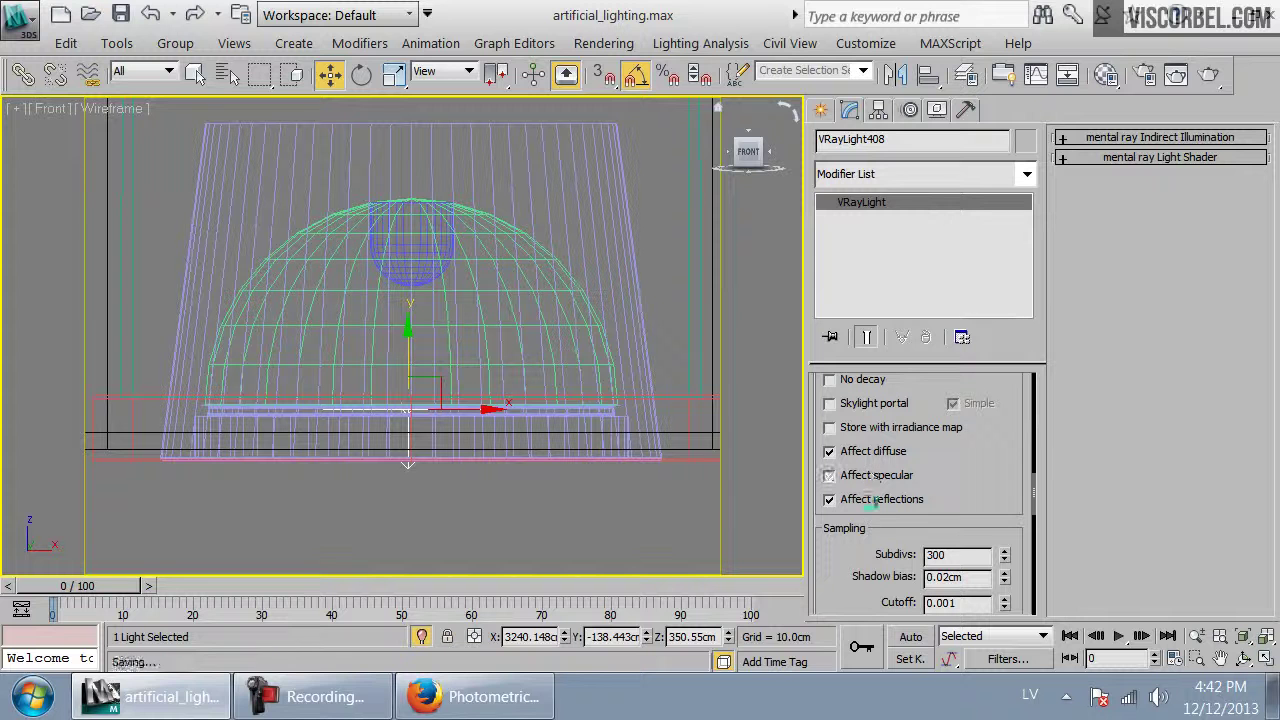
Try a color temperature of 3500 for the plane light and settle on 4000
{"action": "scroll", "coordinate": [980, 520], "scroll_direction": "up", "scroll_amount": 5}
{"action": "scroll", "coordinate": [996, 553], "scroll_direction": "up", "scroll_amount": 2}
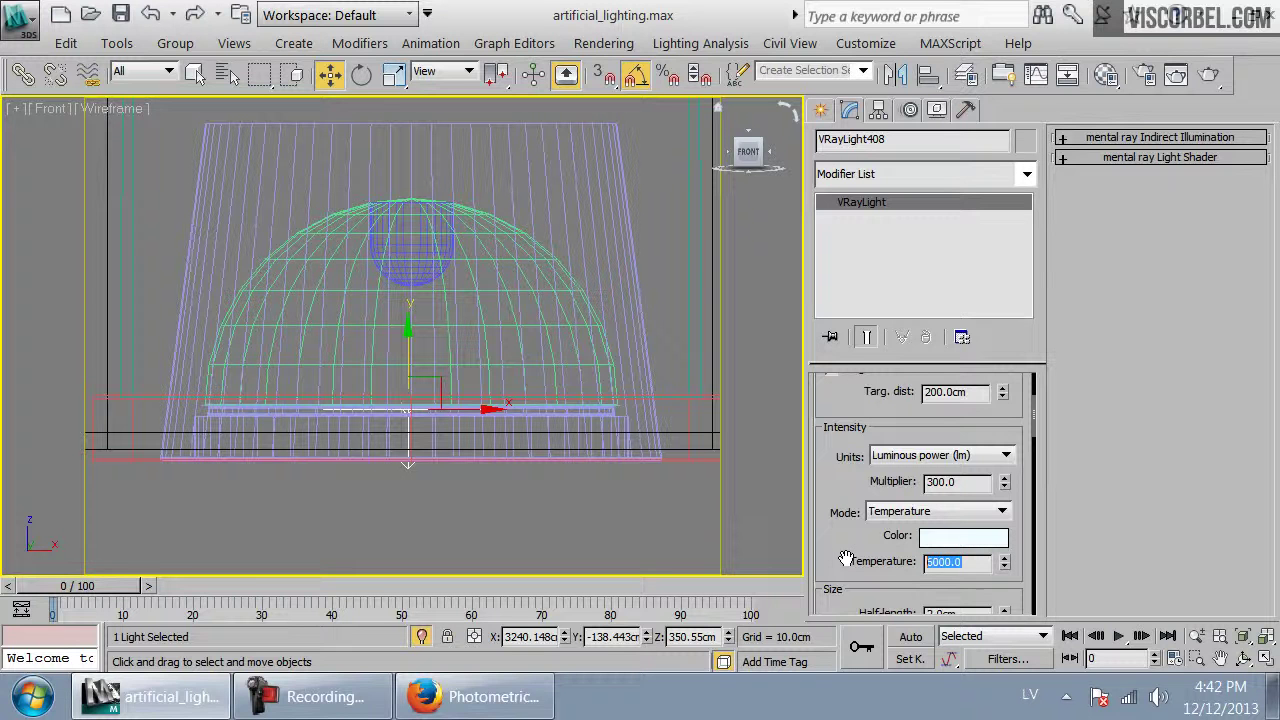
{"action": "left_click", "coordinate": [945, 563]}
{"action": "type", "text": "3500"}
{"action": "key", "text": "Return"}
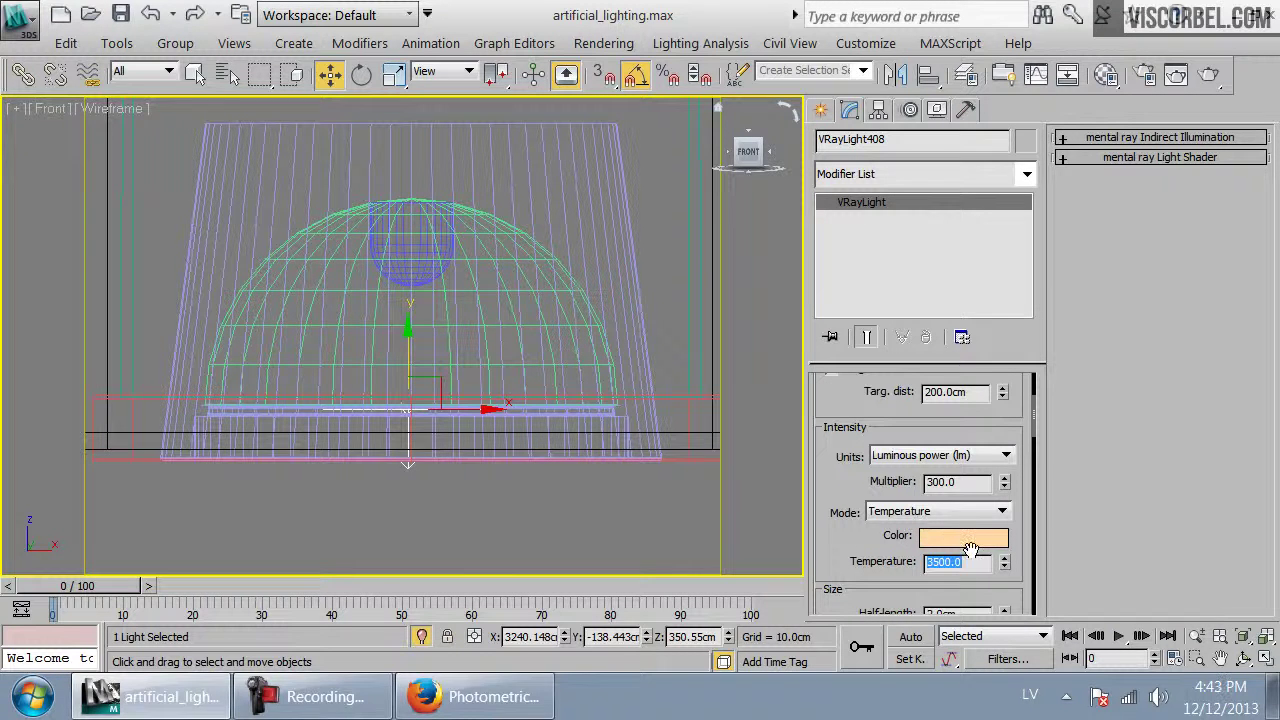
{"action": "type", "text": "4000"}
{"action": "key", "text": "Return"}
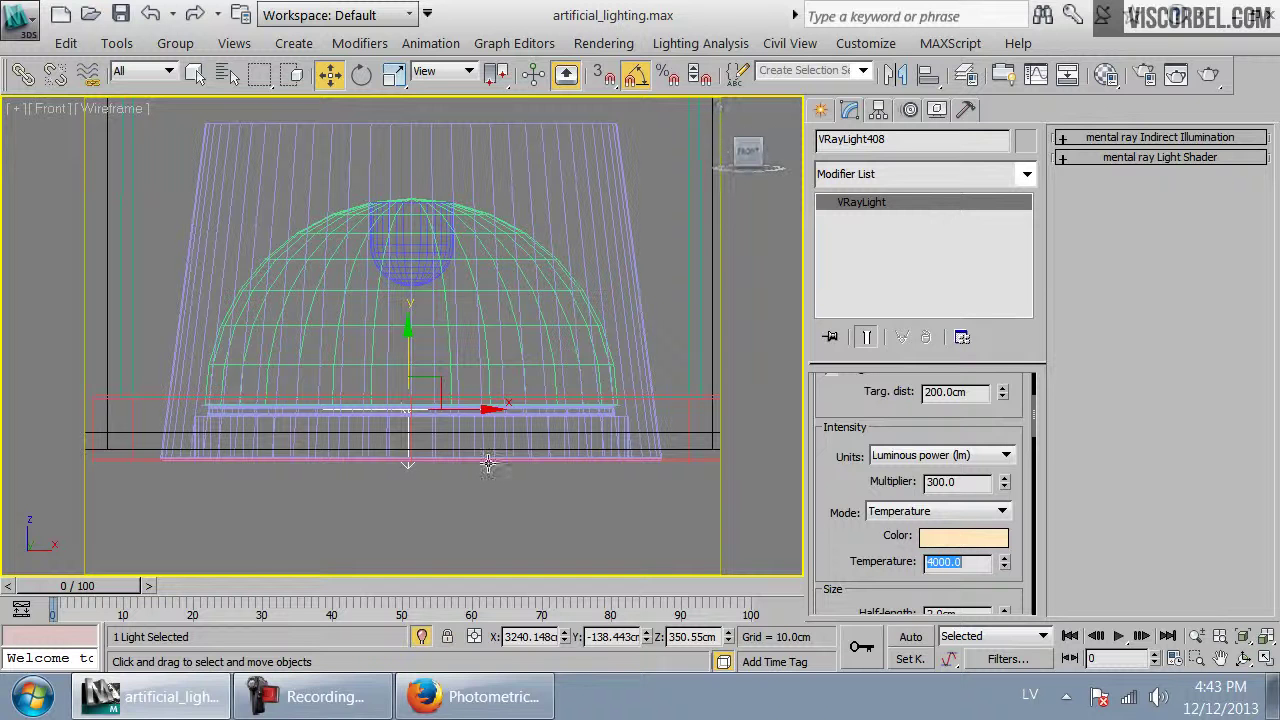
In the top view, clone the light as an instance onto the row's first fixture and align it at about X 3032.98 cm
{"action": "key", "text": "t"}
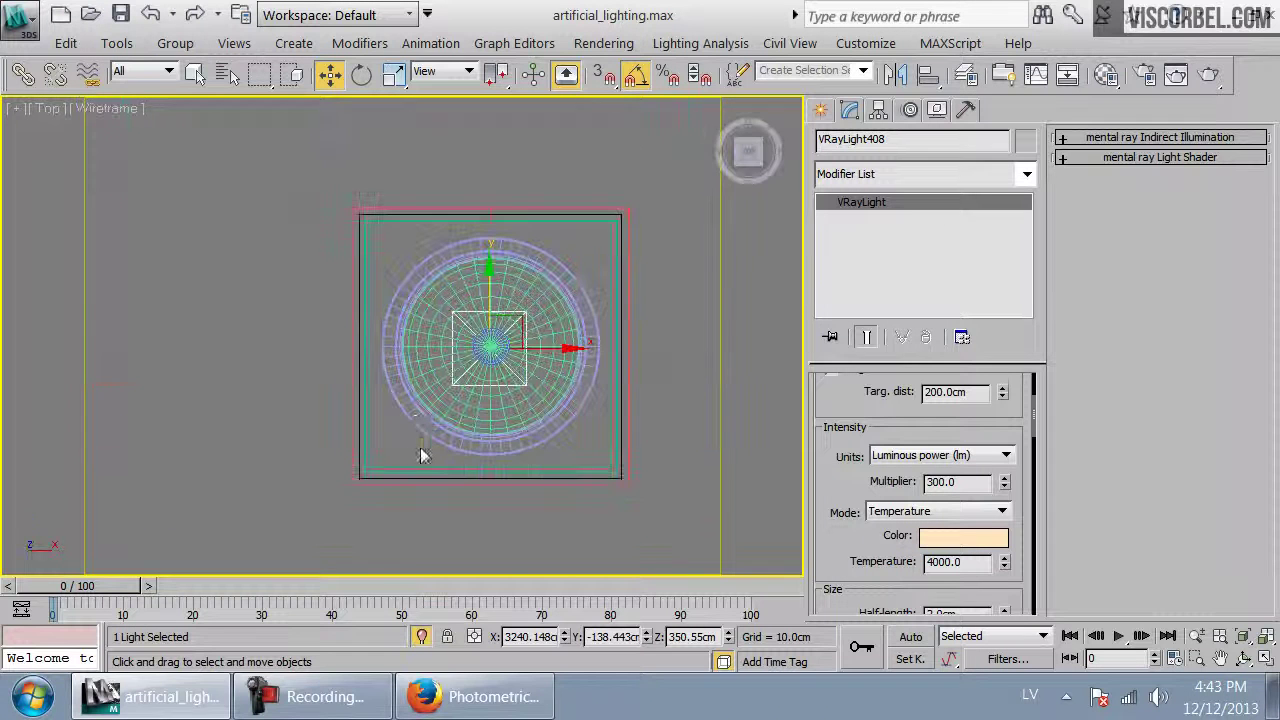
{"action": "key", "text": "alt+q"}
{"action": "scroll", "coordinate": [478, 349], "scroll_direction": "down", "scroll_amount": 5}
{"action": "left_click_drag", "start_coordinate": [469, 338], "coordinate": [230, 338], "text": "shift"}
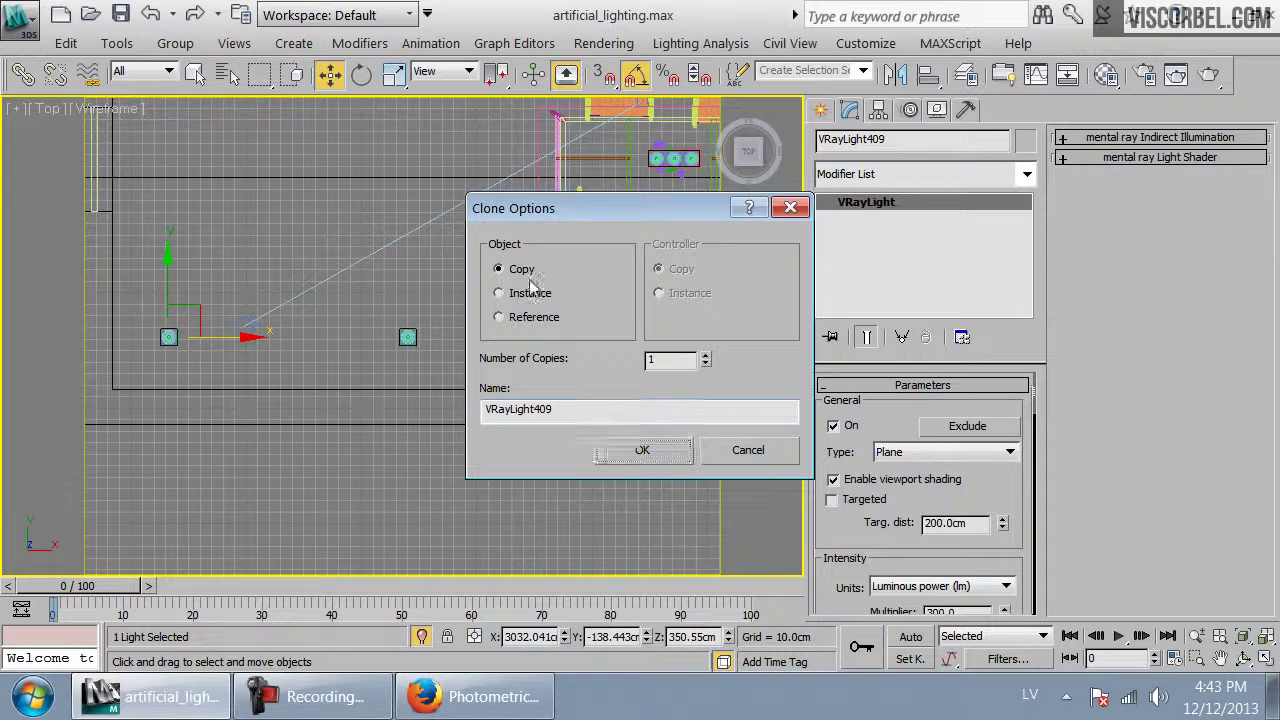
{"action": "left_click", "coordinate": [662, 447]}
{"action": "key", "text": "z"}
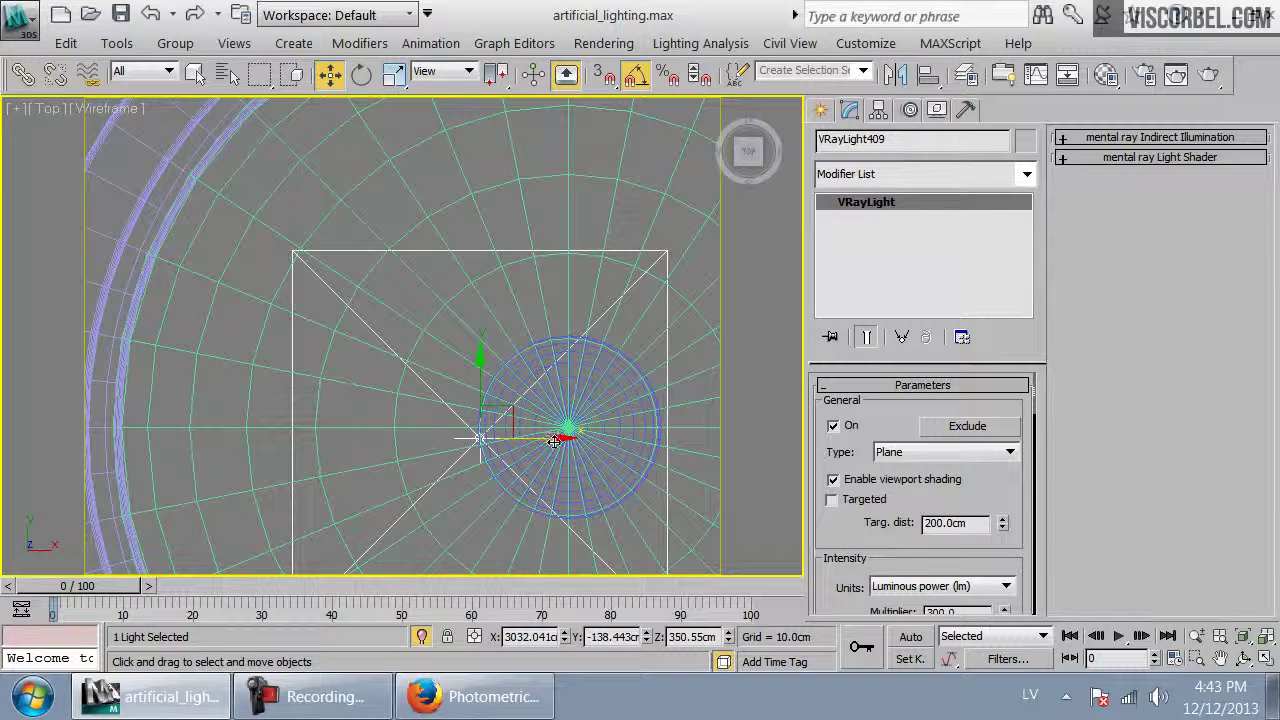
{"action": "scroll", "coordinate": [580, 440], "scroll_direction": "down", "scroll_amount": 5}
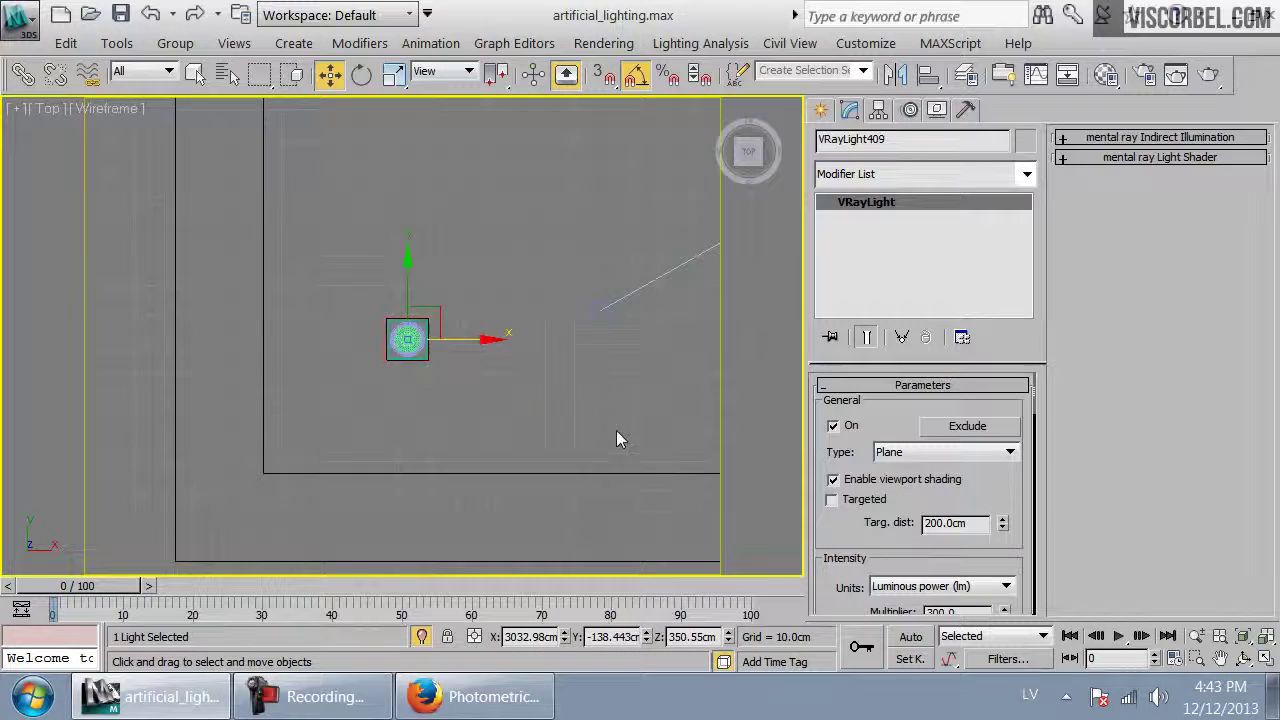
Instance the light onto the row's third fixture and center it there at about X 3438.5 cm
{"action": "scroll", "coordinate": [610, 442], "scroll_direction": "down", "scroll_amount": 3}
{"action": "left_click_drag", "start_coordinate": [220, 382], "coordinate": [460, 382], "text": "shift"}
{"action": "left_click", "coordinate": [654, 448]}
{"action": "middle_click_drag", "start_coordinate": [632, 399], "coordinate": [255, 402]}
{"action": "left_click_drag", "start_coordinate": [207, 388], "coordinate": [470, 393]}
{"action": "scroll", "coordinate": [470, 393], "scroll_direction": "up", "scroll_amount": 5}
{"action": "scroll", "coordinate": [549, 428], "scroll_direction": "down", "scroll_amount": 6}
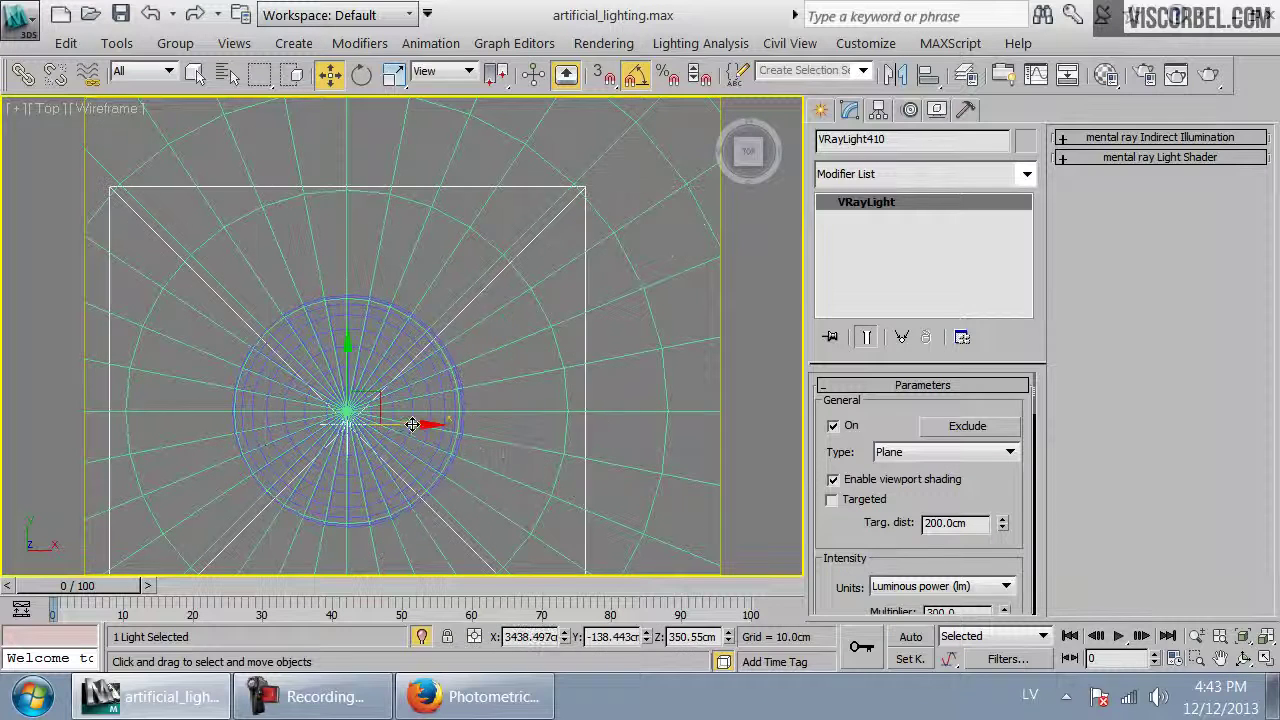
Instance the light onto the row's last fixture, in the room corner, and align it at about X 3636.7 cm
{"action": "scroll", "coordinate": [529, 410], "scroll_direction": "down", "scroll_amount": 3}
{"action": "mouse_move", "coordinate": [558, 416]}
{"action": "middle_mouse_down"}
{"action": "mouse_move", "coordinate": [406, 391]}
{"action": "mouse_move", "coordinate": [290, 410]}
{"action": "middle_mouse_up"}
{"action": "left_click_drag", "start_coordinate": [268, 371], "coordinate": [622, 371], "text": "shift"}
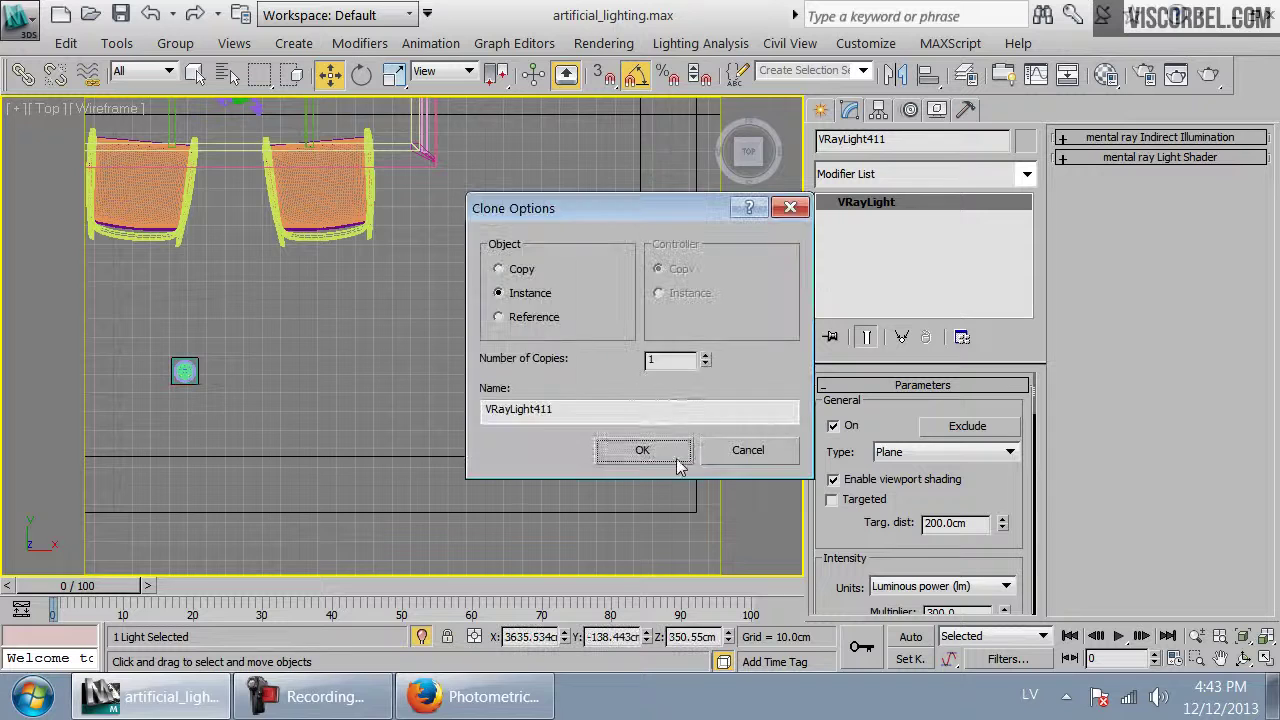
{"action": "left_click", "coordinate": [658, 453]}
{"action": "scroll", "coordinate": [558, 372], "scroll_direction": "up", "scroll_amount": 8}
{"action": "left_click_drag", "start_coordinate": [502, 380], "coordinate": [582, 377]}
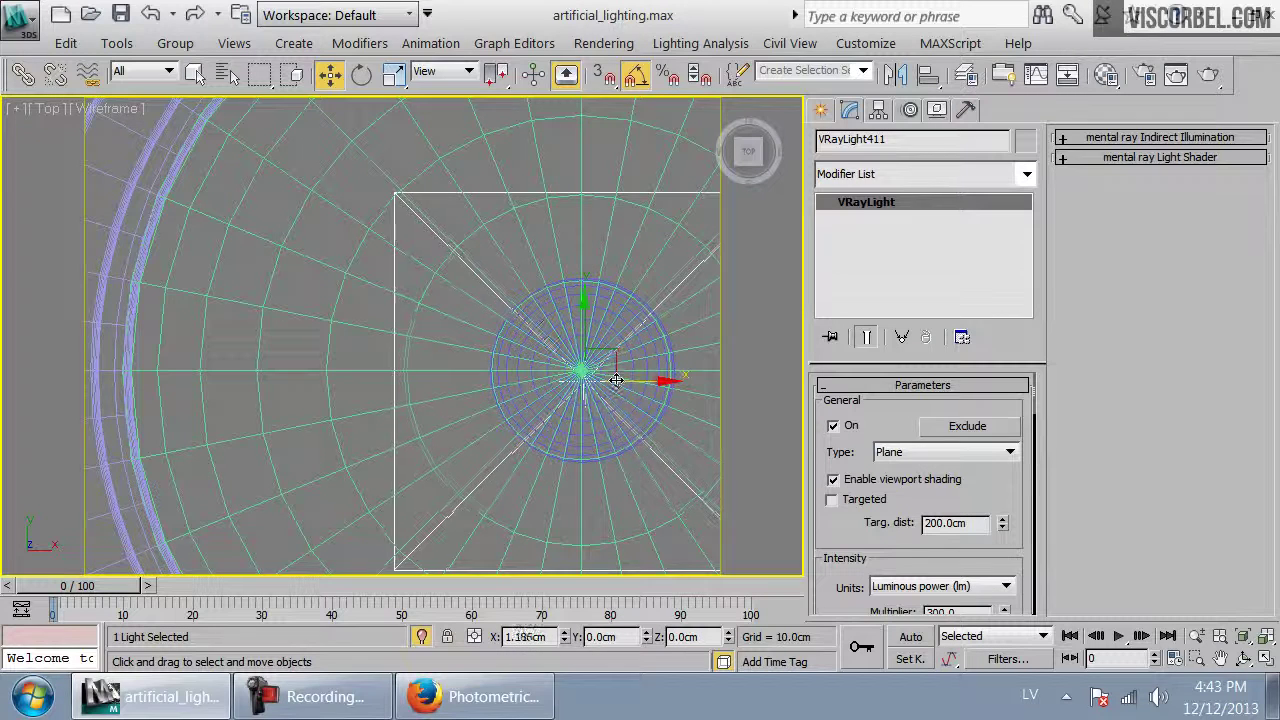
Instance the corner light along Y onto the single fixture beyond the table's end and center it on the bulb
{"action": "scroll", "coordinate": [447, 297], "scroll_direction": "down", "scroll_amount": 4}
{"action": "scroll", "coordinate": [440, 520], "scroll_direction": "down", "scroll_amount": 5}
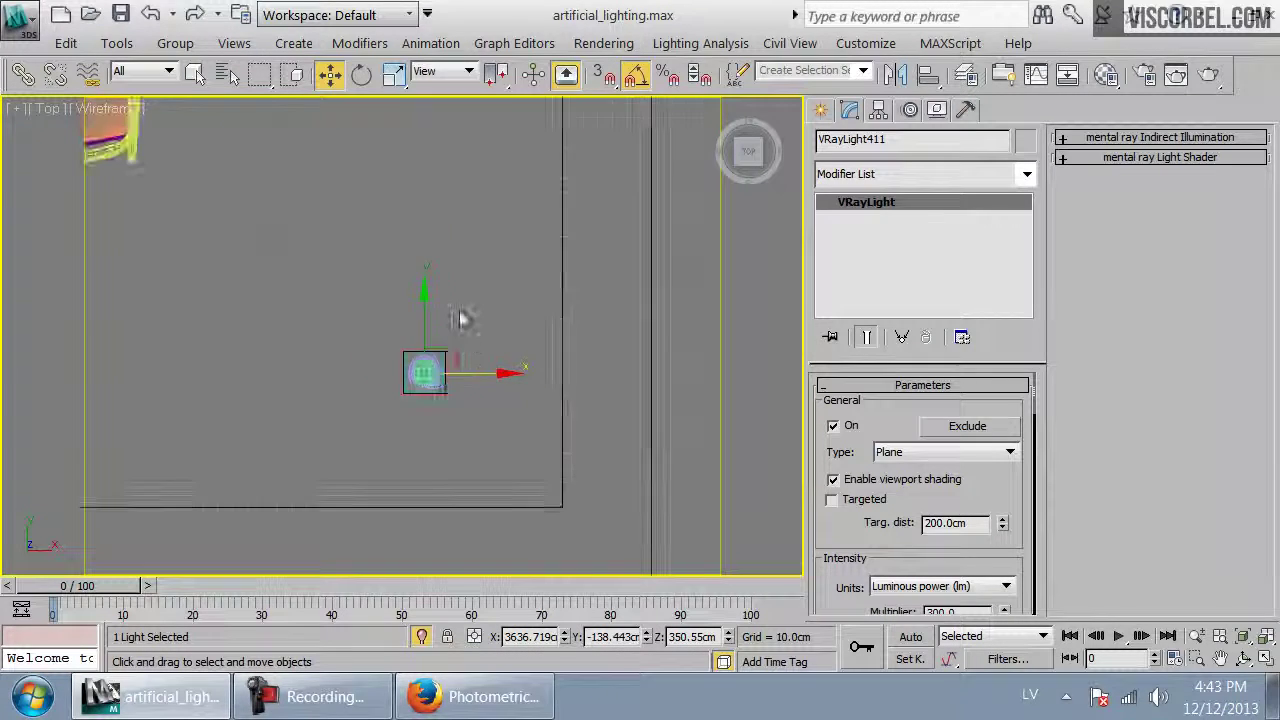
{"action": "left_click_drag", "start_coordinate": [458, 530], "coordinate": [448, 370], "text": "shift"}
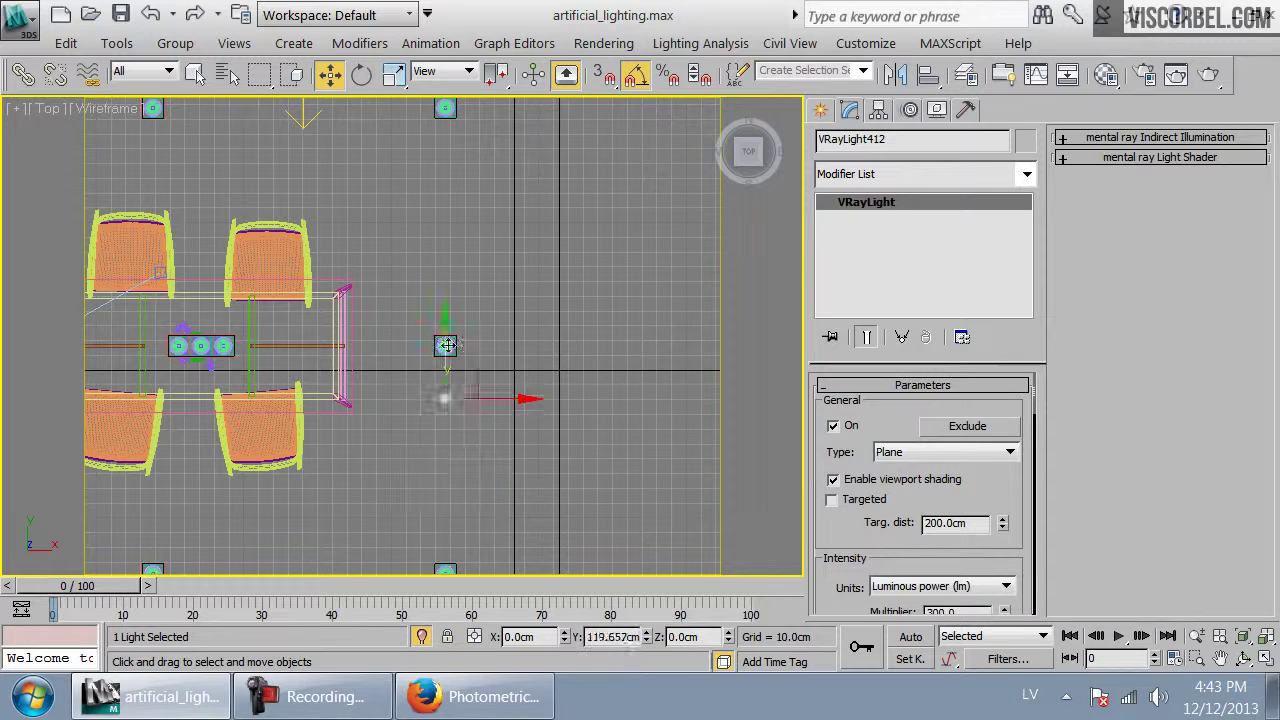
{"action": "left_click_drag", "start_coordinate": [447, 293], "coordinate": [448, 296], "text": "shift"}
{"action": "left_click", "coordinate": [643, 451]}
{"action": "key", "text": "z"}
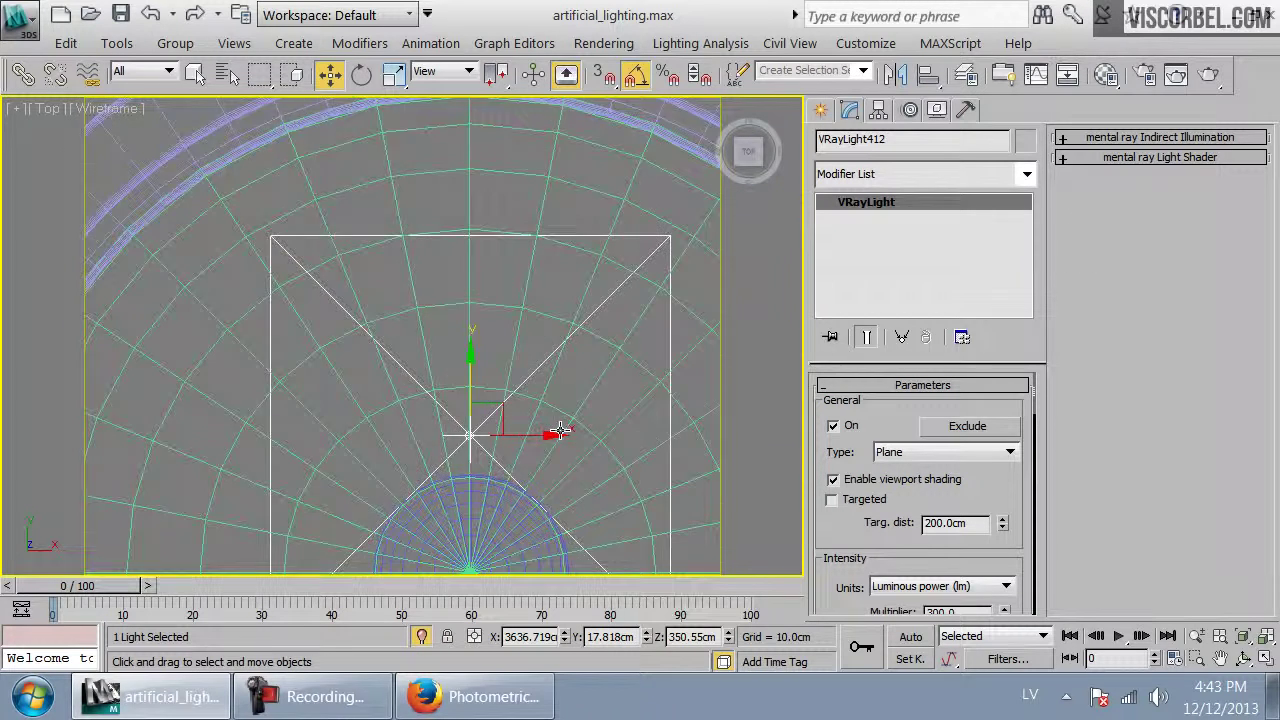
{"action": "middle_click_drag", "start_coordinate": [559, 430], "coordinate": [571, 265]}
{"action": "left_click_drag", "start_coordinate": [519, 211], "coordinate": [515, 349]}
Instance the light onto the window-side corner fixture and center it at about Y 177.93 cm
{"action": "scroll", "coordinate": [498, 365], "scroll_direction": "down", "scroll_amount": 2}
{"action": "scroll", "coordinate": [498, 365], "scroll_direction": "down", "scroll_amount": 10}
{"action": "middle_click_drag", "start_coordinate": [441, 273], "coordinate": [505, 541]}
{"action": "left_click_drag", "start_coordinate": [472, 541], "coordinate": [474, 202], "text": "shift"}
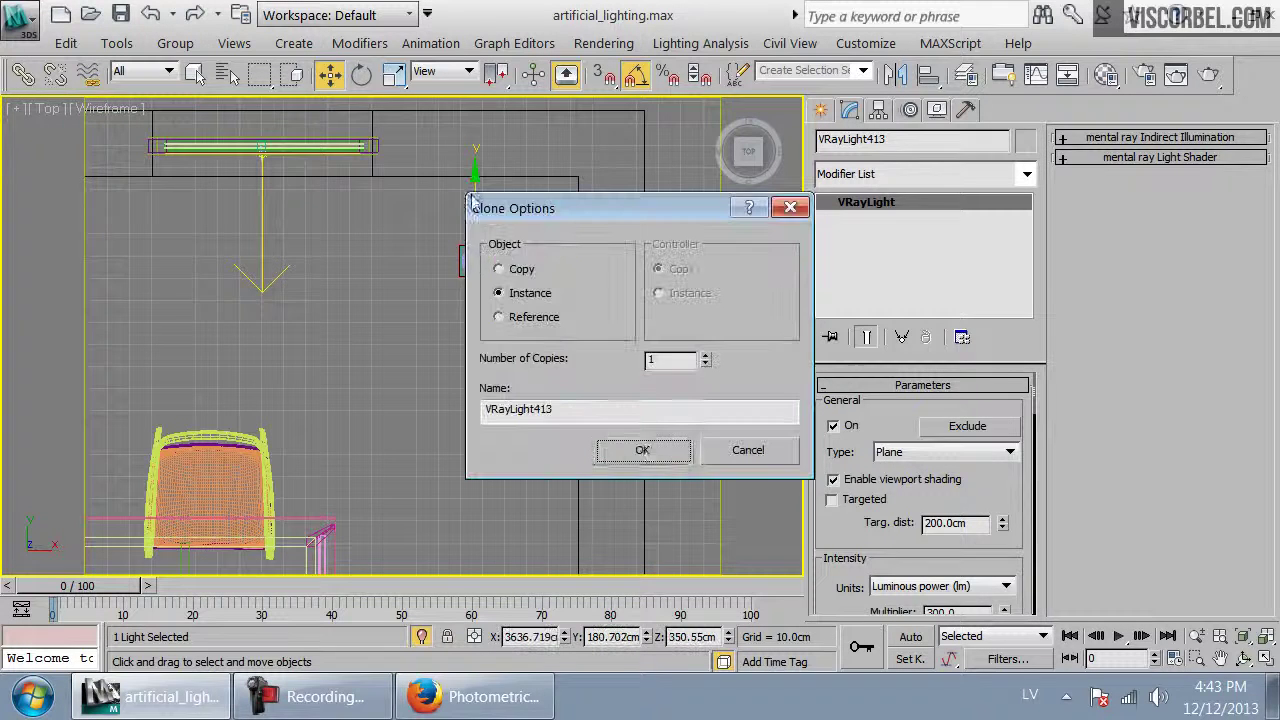
{"action": "left_click", "coordinate": [645, 449]}
{"action": "scroll", "coordinate": [560, 296], "scroll_direction": "up", "scroll_amount": 8}
{"action": "left_click_drag", "start_coordinate": [449, 294], "coordinate": [450, 541]}
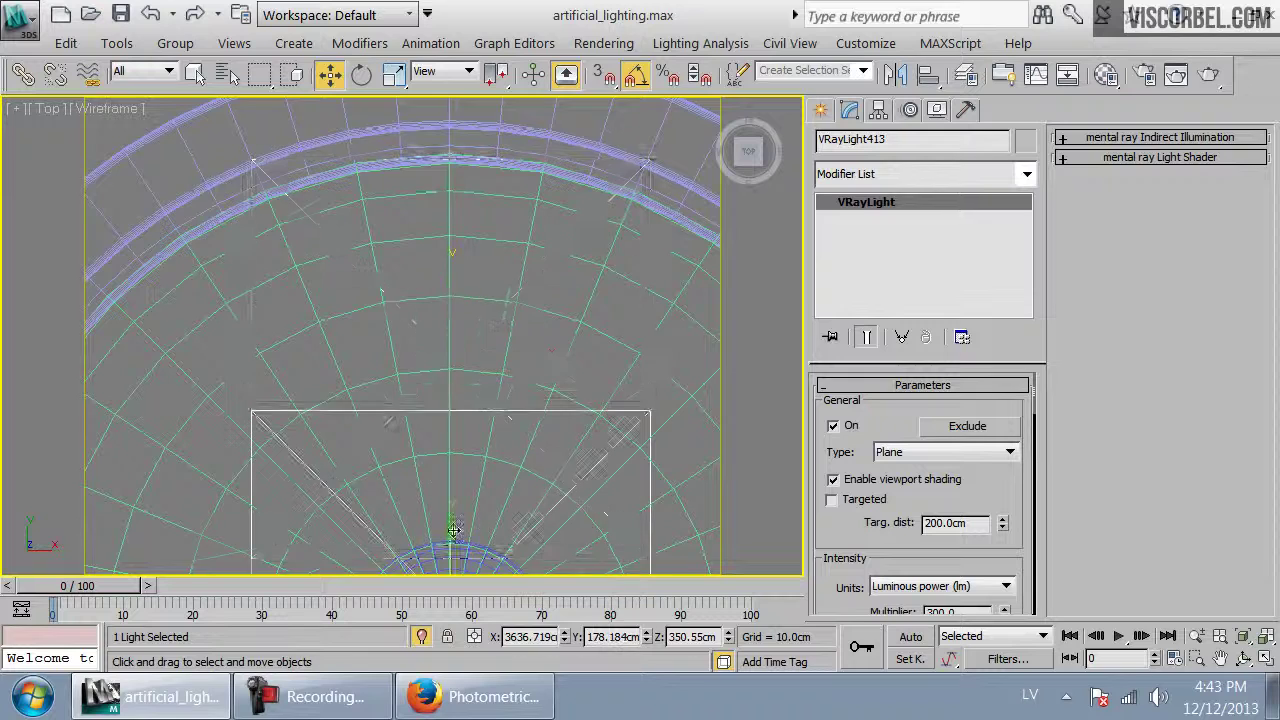
{"action": "middle_click_drag", "start_coordinate": [481, 499], "coordinate": [514, 268]}
{"action": "left_click_drag", "start_coordinate": [483, 335], "coordinate": [483, 363]}
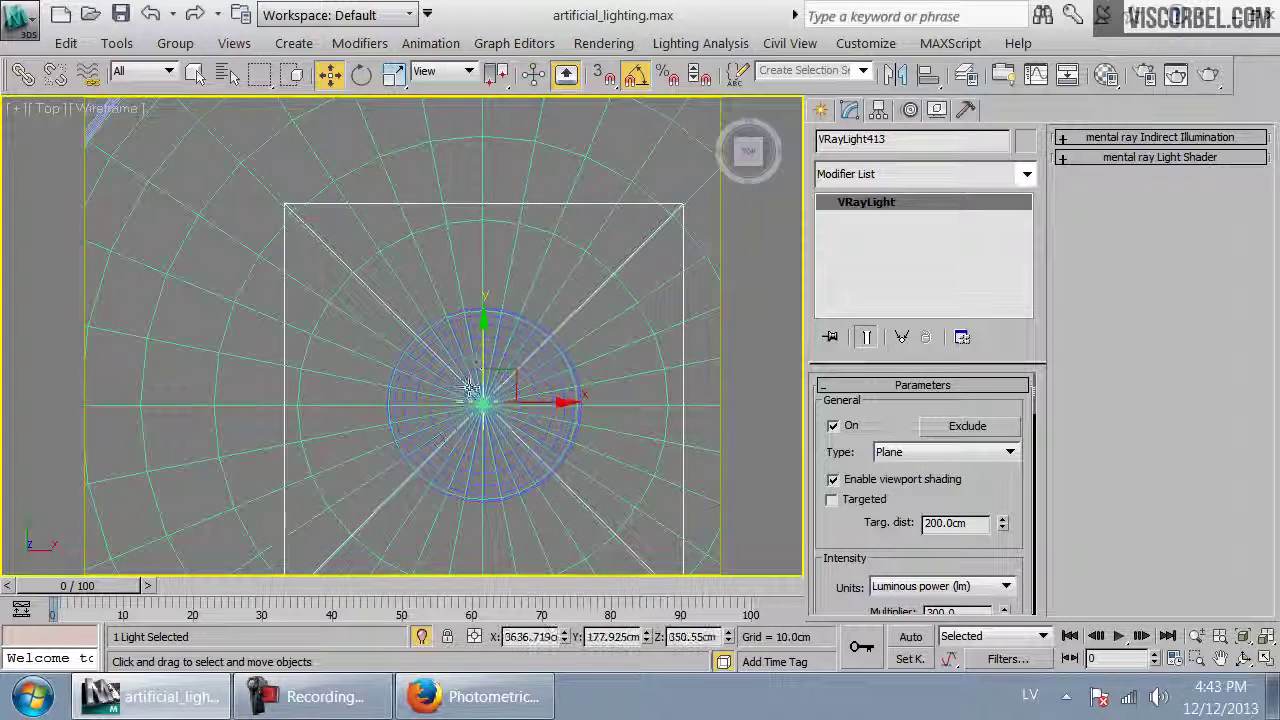
Instance the window-side corner light along X onto the adjacent fixture in its row, at about X 3438.45 cm
{"action": "scroll", "coordinate": [289, 383], "scroll_direction": "down", "scroll_amount": 8}
{"action": "middle_click_drag", "start_coordinate": [289, 383], "coordinate": [488, 334]}
{"action": "left_click_drag", "start_coordinate": [646, 308], "coordinate": [217, 323], "text": "shift"}
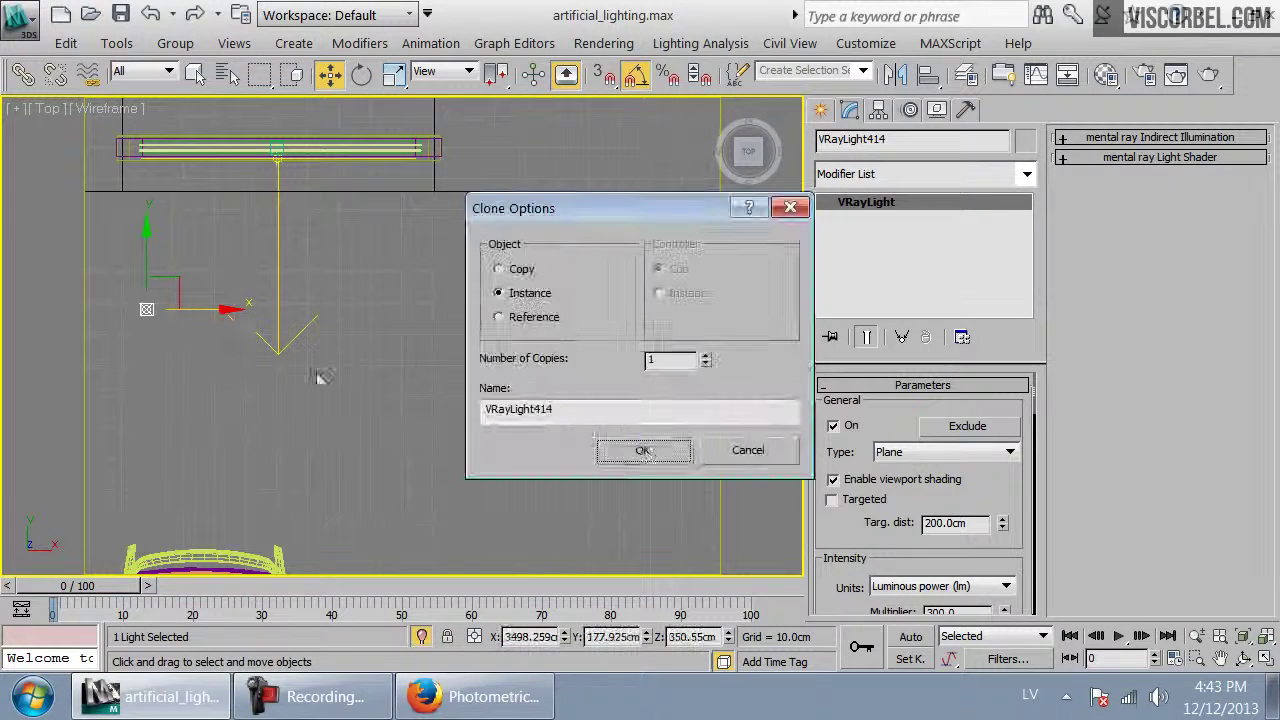
{"action": "left_click", "coordinate": [627, 457]}
{"action": "middle_click_drag", "start_coordinate": [240, 335], "coordinate": [714, 329]}
{"action": "left_click_drag", "start_coordinate": [680, 320], "coordinate": [497, 303]}
Instance the light onto the two remaining fixtures of the window-side row, ending at about X 3032.69 cm
{"action": "scroll", "coordinate": [372, 326], "scroll_direction": "down", "scroll_amount": 2}
{"action": "middle_click_drag", "start_coordinate": [385, 324], "coordinate": [620, 314]}
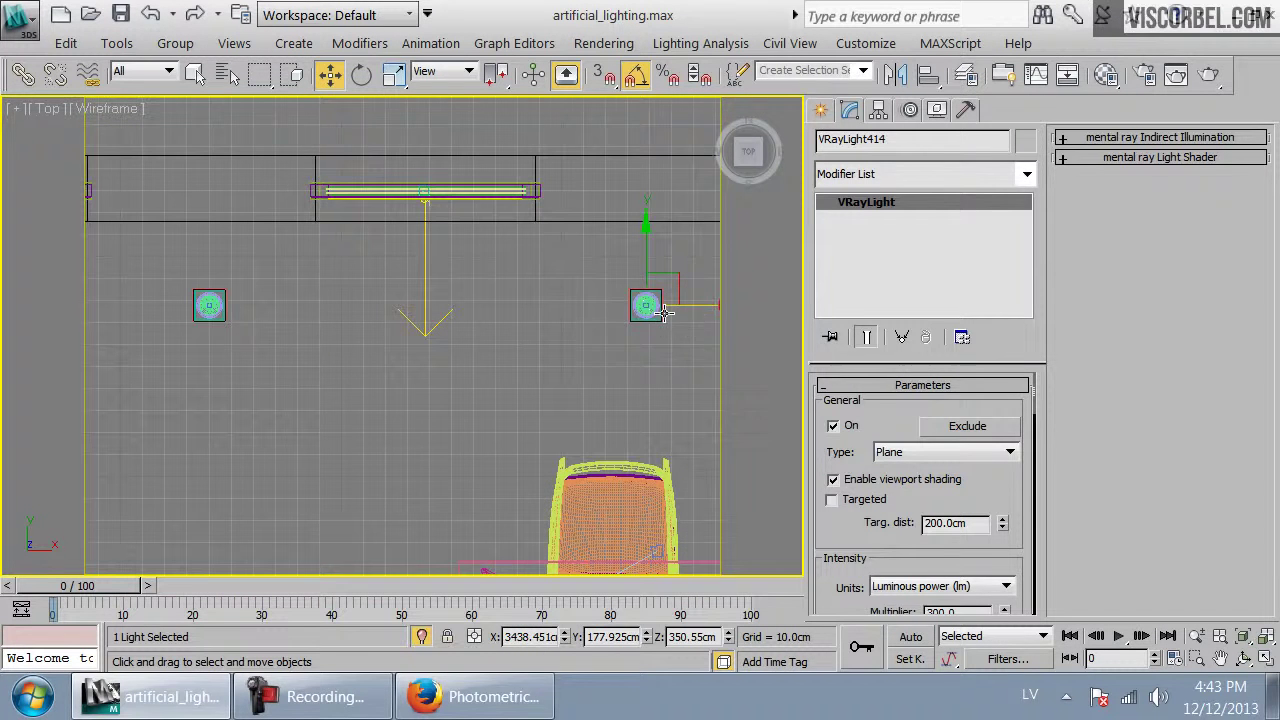
{"action": "left_click", "coordinate": [711, 314]}
{"action": "left_click_drag", "start_coordinate": [711, 320], "coordinate": [260, 327], "text": "shift"}
{"action": "left_click", "coordinate": [643, 449]}
{"action": "middle_click_drag", "start_coordinate": [285, 300], "coordinate": [694, 298]}
{"action": "left_click", "coordinate": [164, 301]}
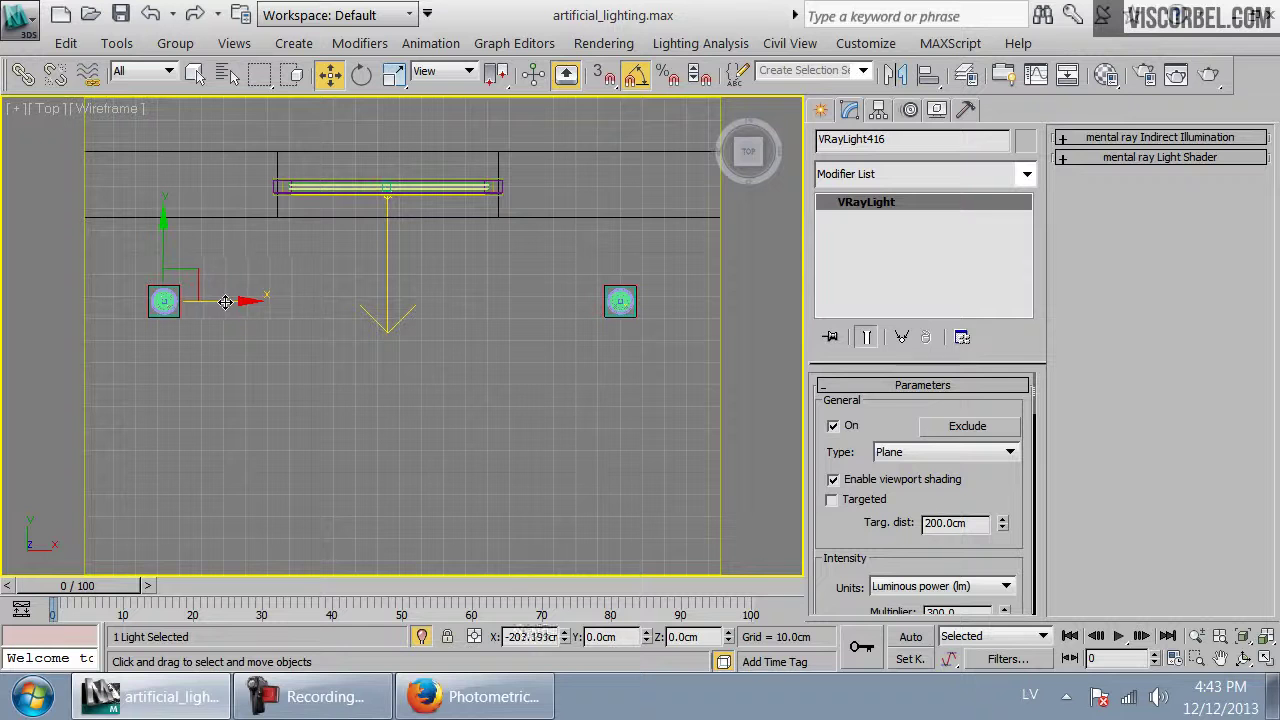
{"action": "left_click_drag", "start_coordinate": [223, 301], "coordinate": [225, 311], "text": "shift"}
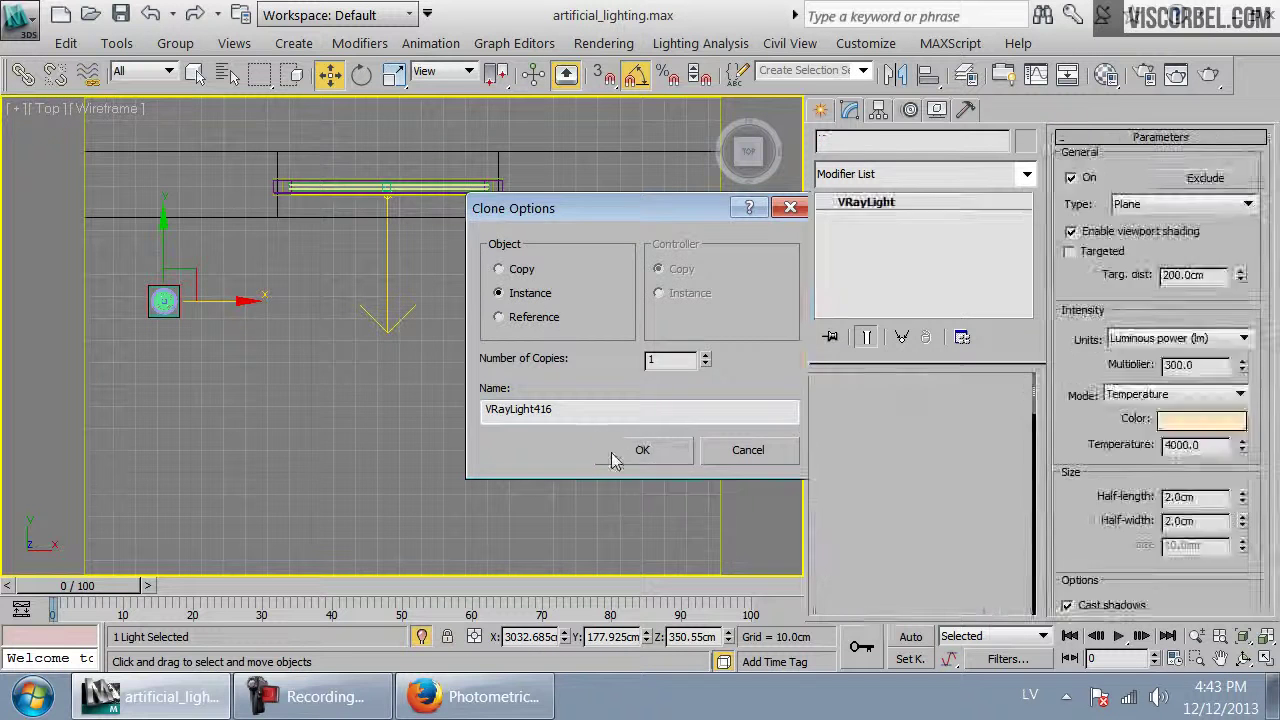
{"action": "left_click", "coordinate": [640, 449]}
Instance the light onto the first spot of the triple fixture above the table and center it at about X 3455.9, Y 16.5 cm
{"action": "scroll", "coordinate": [265, 250], "scroll_direction": "down", "scroll_amount": 2}
{"action": "left_click_drag", "start_coordinate": [247, 231], "coordinate": [711, 408], "text": "shift"}
{"action": "left_click", "coordinate": [632, 451]}
{"action": "key", "text": "z"}
{"action": "scroll", "coordinate": [561, 432], "scroll_direction": "down", "scroll_amount": 3}
{"action": "middle_click_drag", "start_coordinate": [561, 432], "coordinate": [422, 326]}
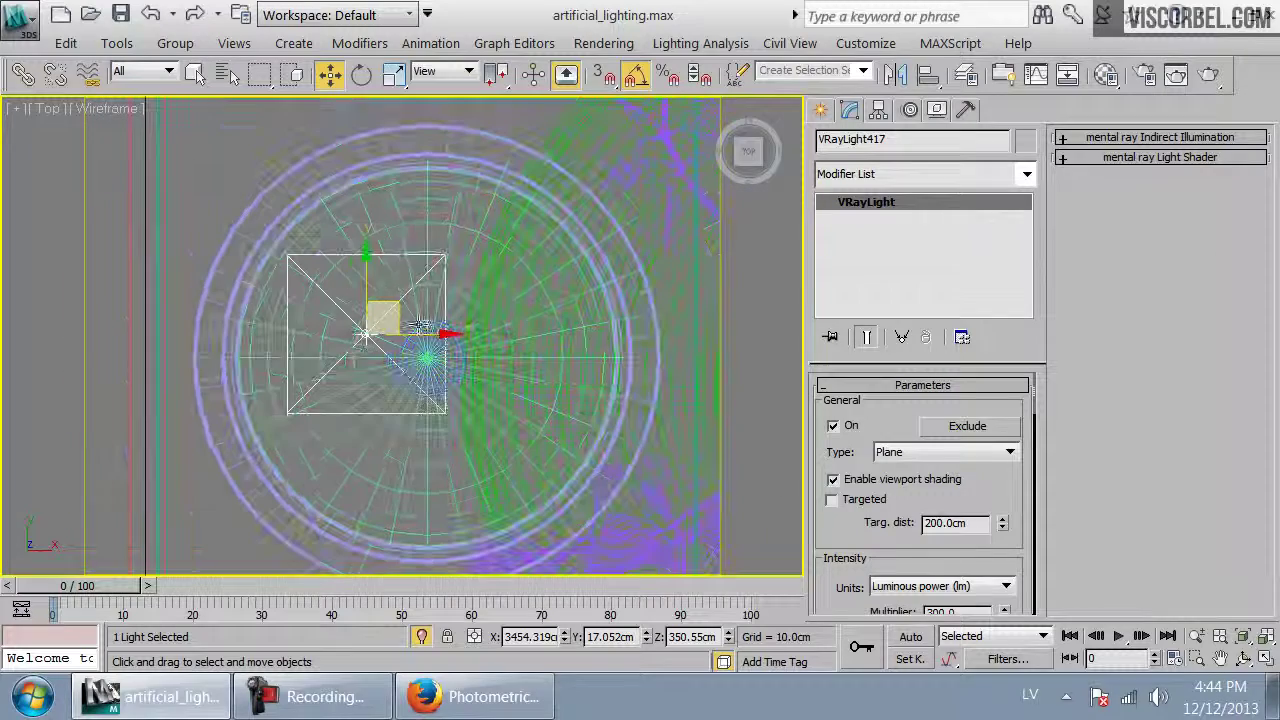
{"action": "left_click_drag", "start_coordinate": [392, 312], "coordinate": [456, 333]}
Clone the light along X as two instances onto the other two spots of the triple fixture
{"action": "scroll", "coordinate": [560, 346], "scroll_direction": "down", "scroll_amount": 2}
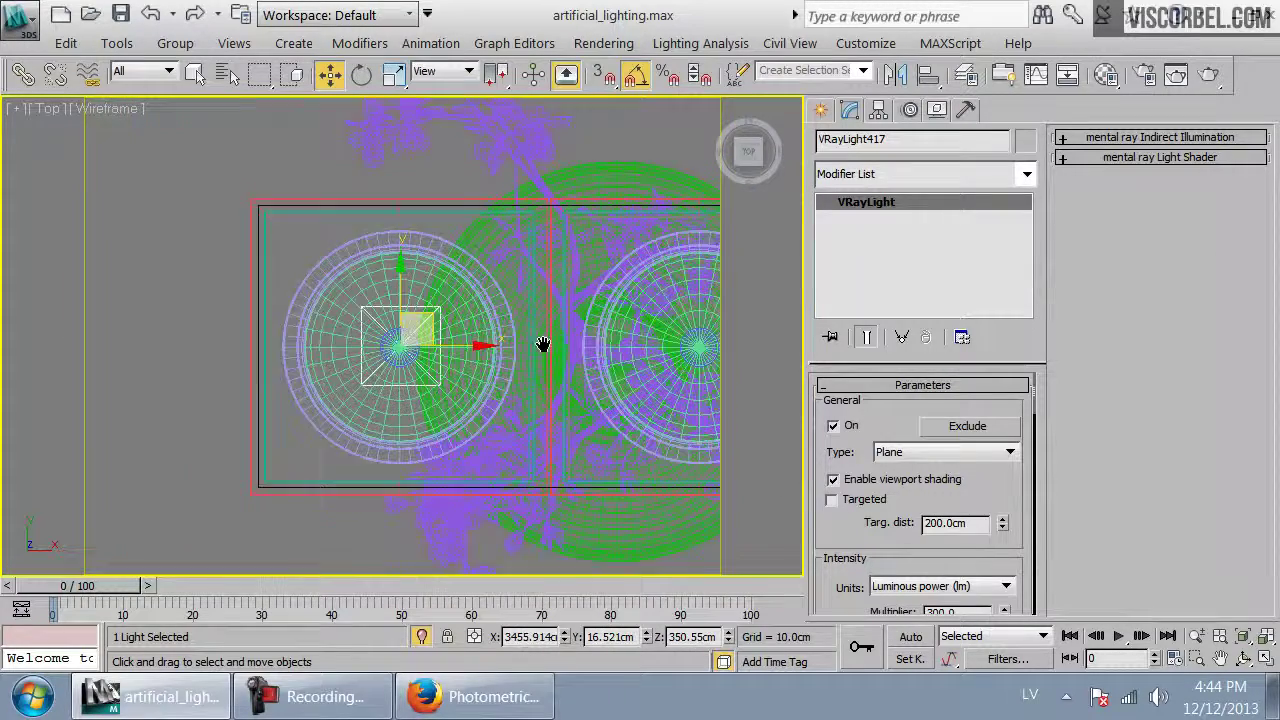
{"action": "middle_click_drag", "start_coordinate": [527, 345], "coordinate": [238, 376]}
{"action": "left_click_drag", "start_coordinate": [237, 376], "coordinate": [537, 378], "text": "shift"}
{"action": "left_click", "coordinate": [642, 449]}
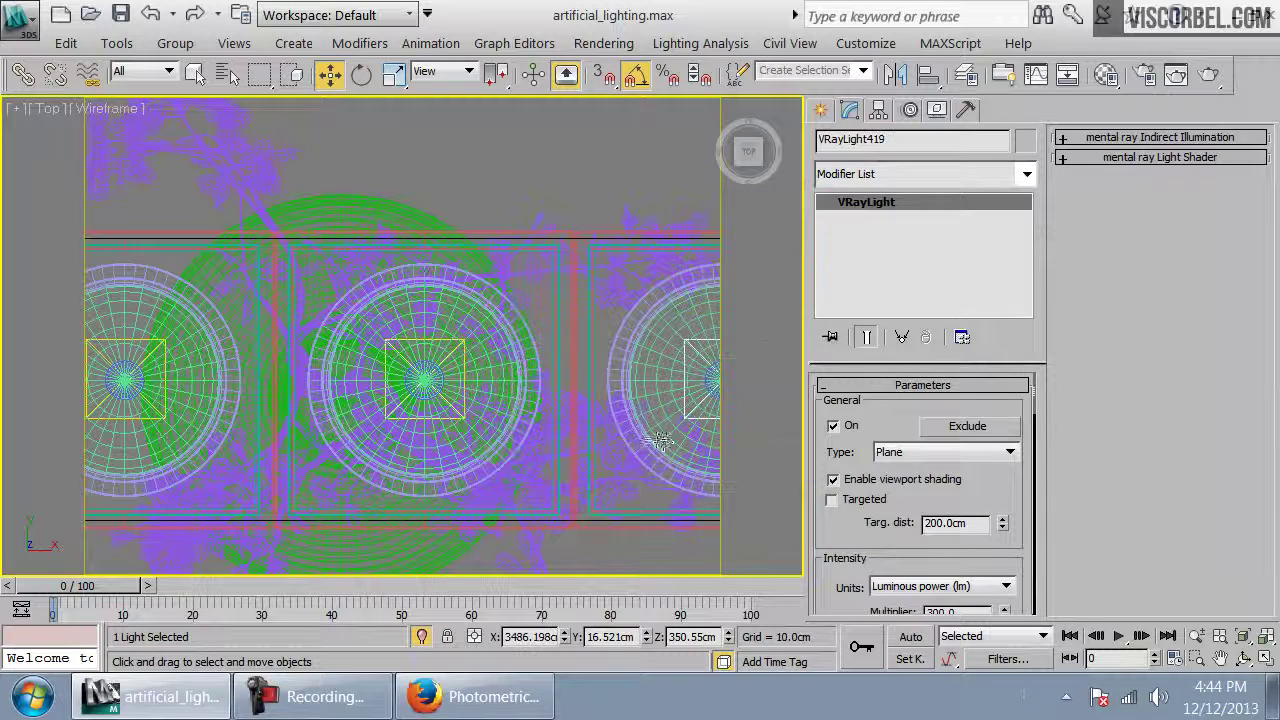
Return to the cam_recessed view with shading, then frame a spot of the triple ceiling fixture in a shaded perspective view
{"action": "scroll", "coordinate": [596, 368], "scroll_direction": "down", "scroll_amount": 3}
{"action": "left_click", "coordinate": [494, 294]}
{"action": "key", "text": "c"}
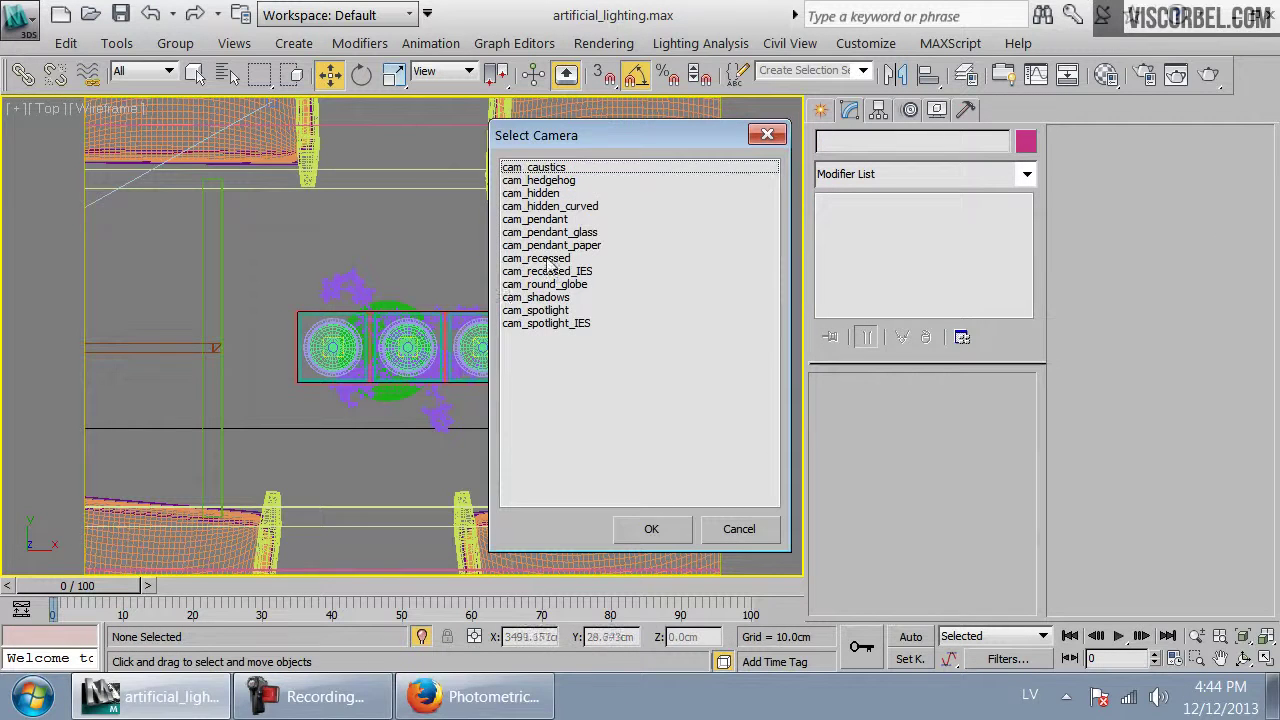
{"action": "double_click", "coordinate": [546, 269]}
{"action": "key", "text": "F3"}
{"action": "left_click", "coordinate": [470, 113]}
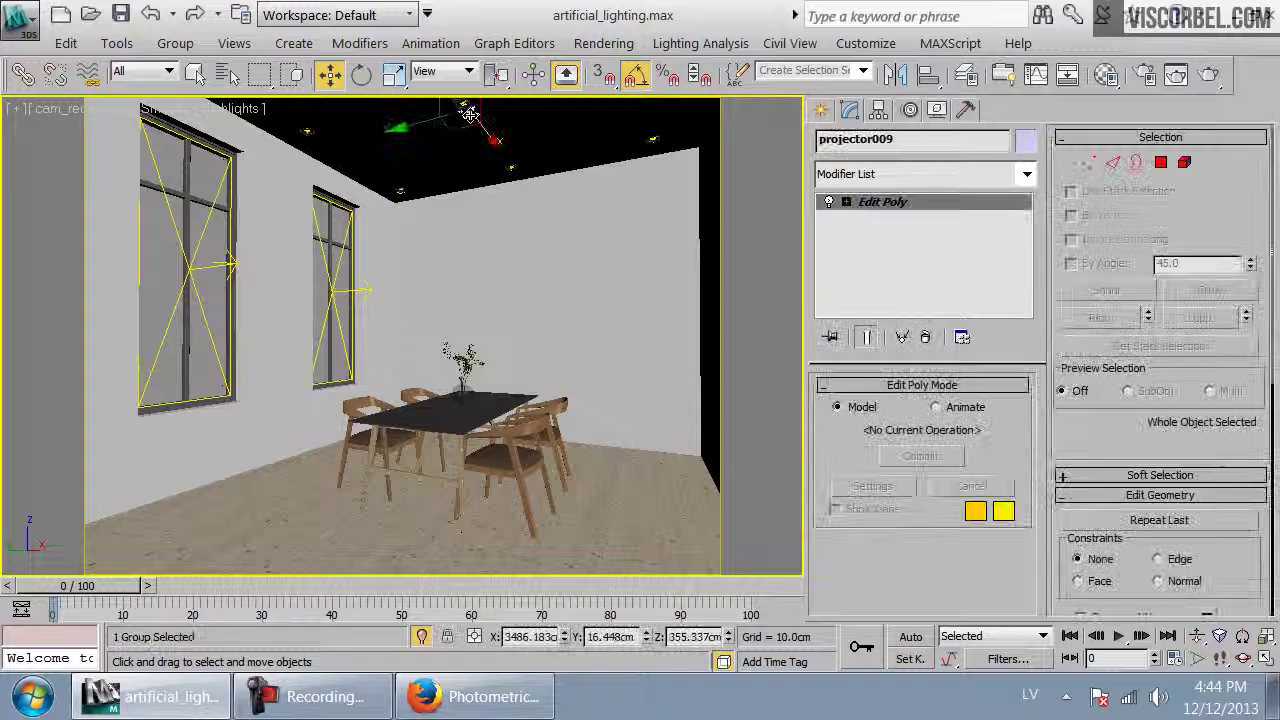
{"action": "key", "text": "p"}
{"action": "key", "text": "z"}
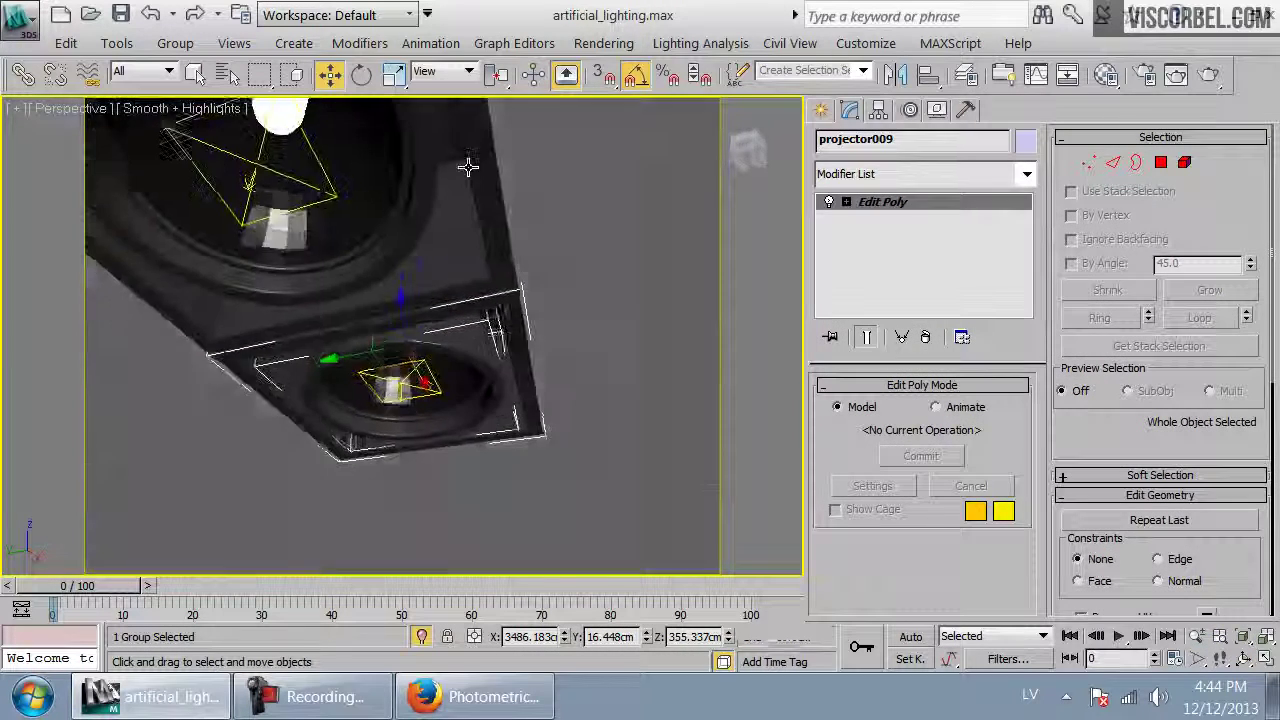
Pick the ceiling spot's material into the Material Editor and examine the self-illumination settings of its bulb sub-material, Material #63
{"action": "key", "text": "m"}
{"action": "left_click", "coordinate": [785, 420]}
{"action": "middle_click_drag", "start_coordinate": [262, 165], "coordinate": [290, 240]}
{"action": "left_click", "coordinate": [330, 216]}
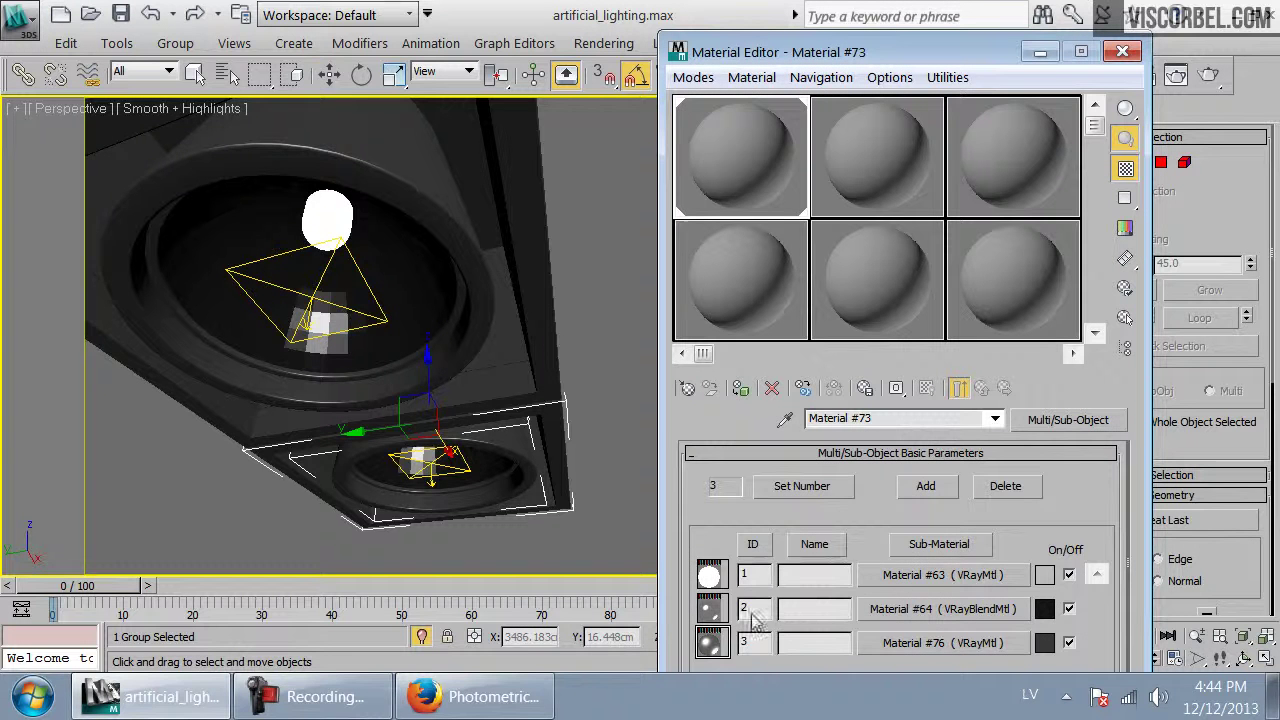
{"action": "left_click", "coordinate": [908, 580]}
{"action": "left_click_drag", "start_coordinate": [752, 596], "coordinate": [736, 527]}
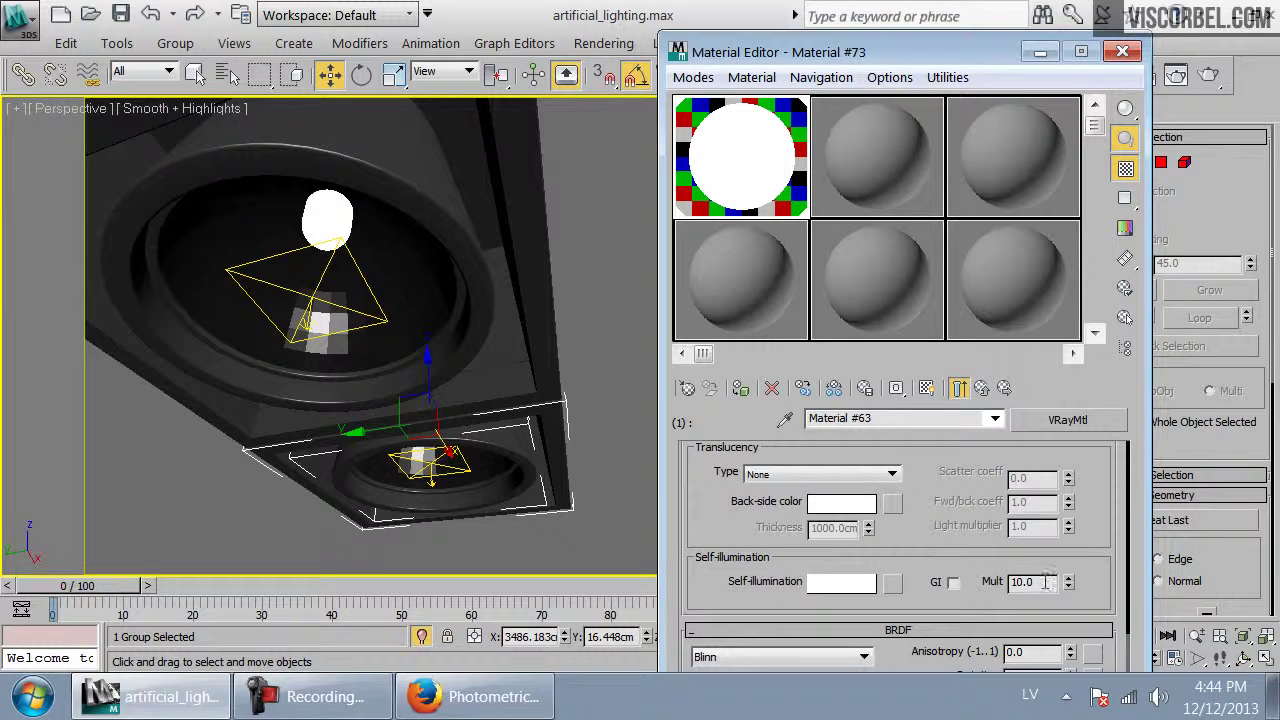
{"action": "middle_click_drag", "start_coordinate": [330, 335], "coordinate": [361, 284], "text": "alt"}
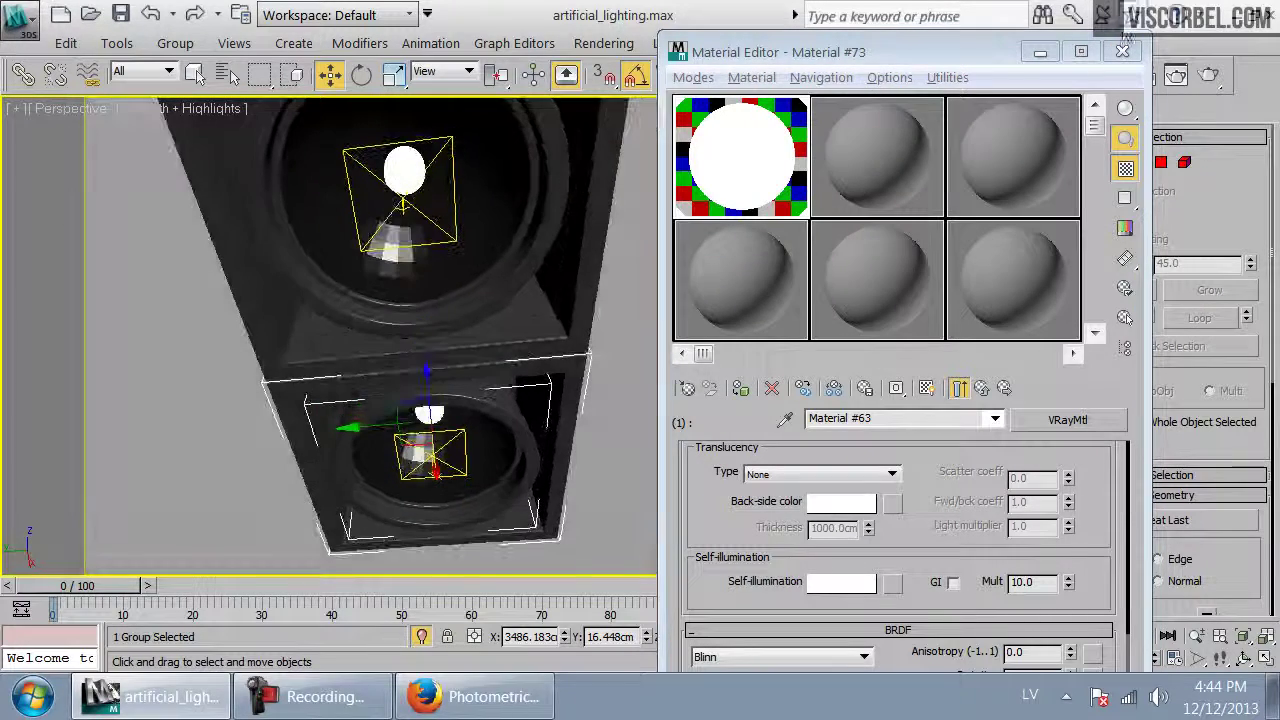
{"action": "left_click", "coordinate": [1138, 54]}
Test-render the room through the cam_recessed camera, then close the render and V-Ray message windows
{"action": "key", "text": "c"}
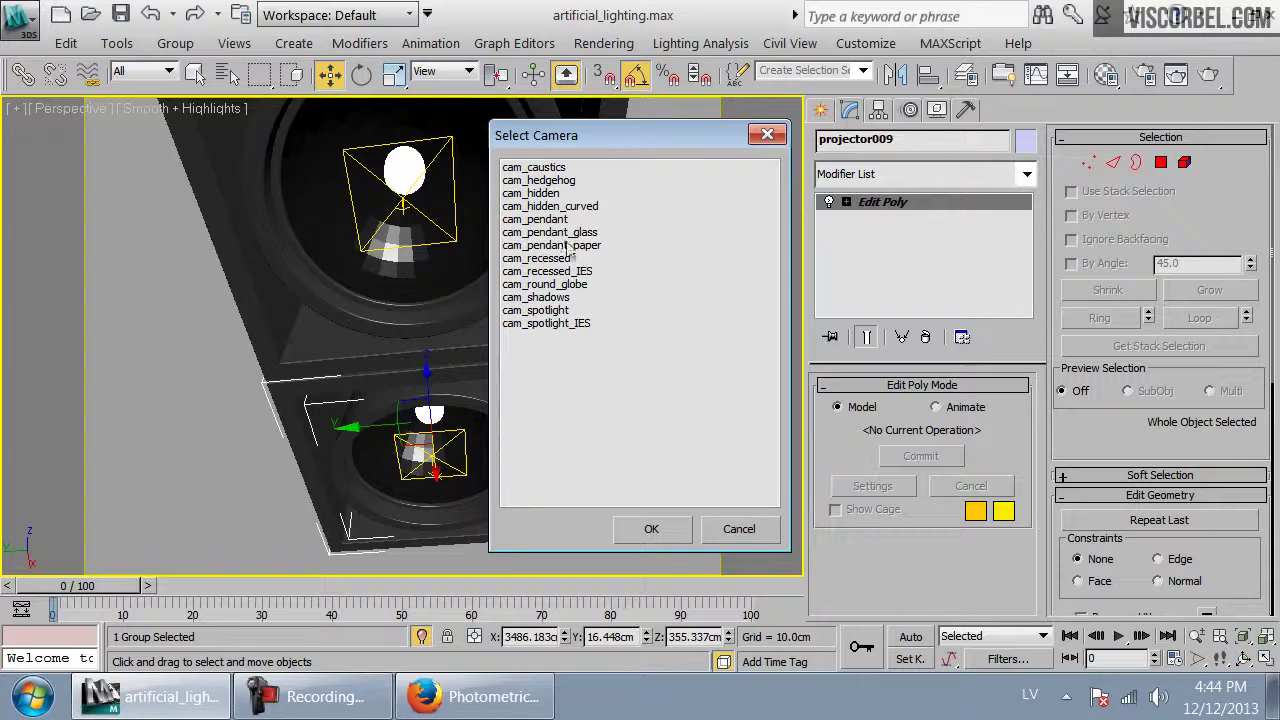
{"action": "double_click", "coordinate": [565, 271]}
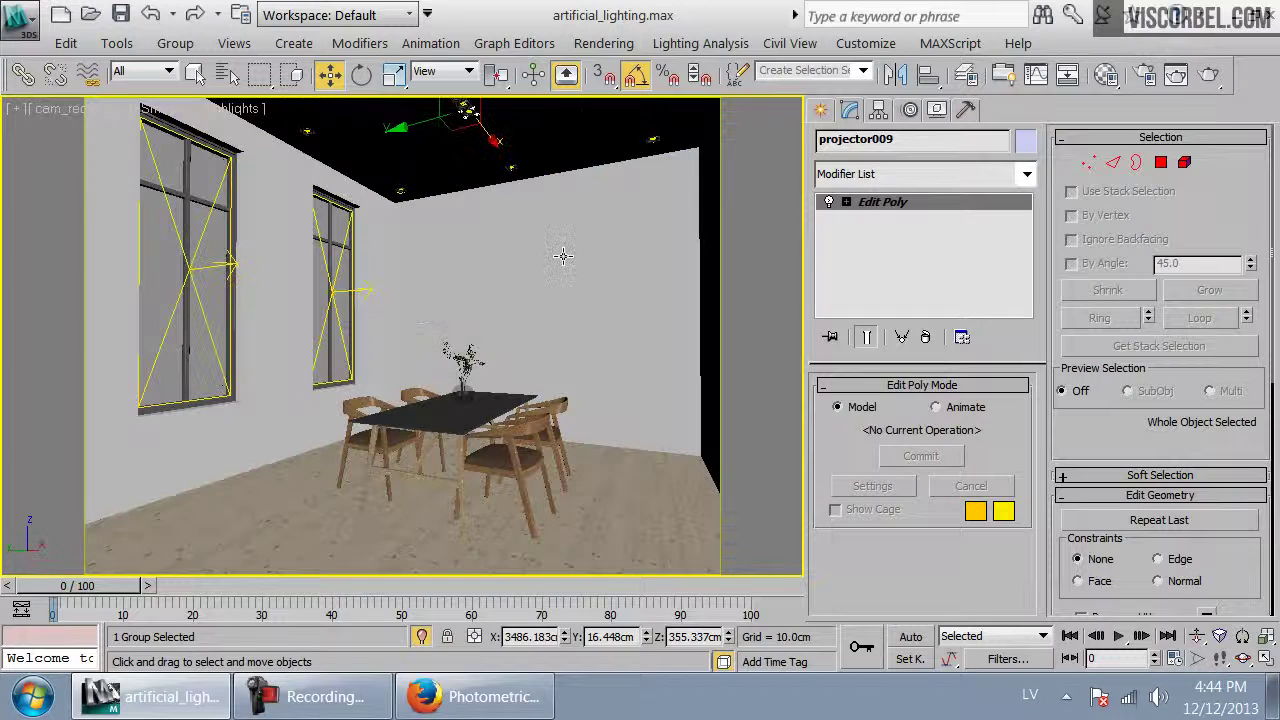
{"action": "left_click", "coordinate": [1208, 75]}
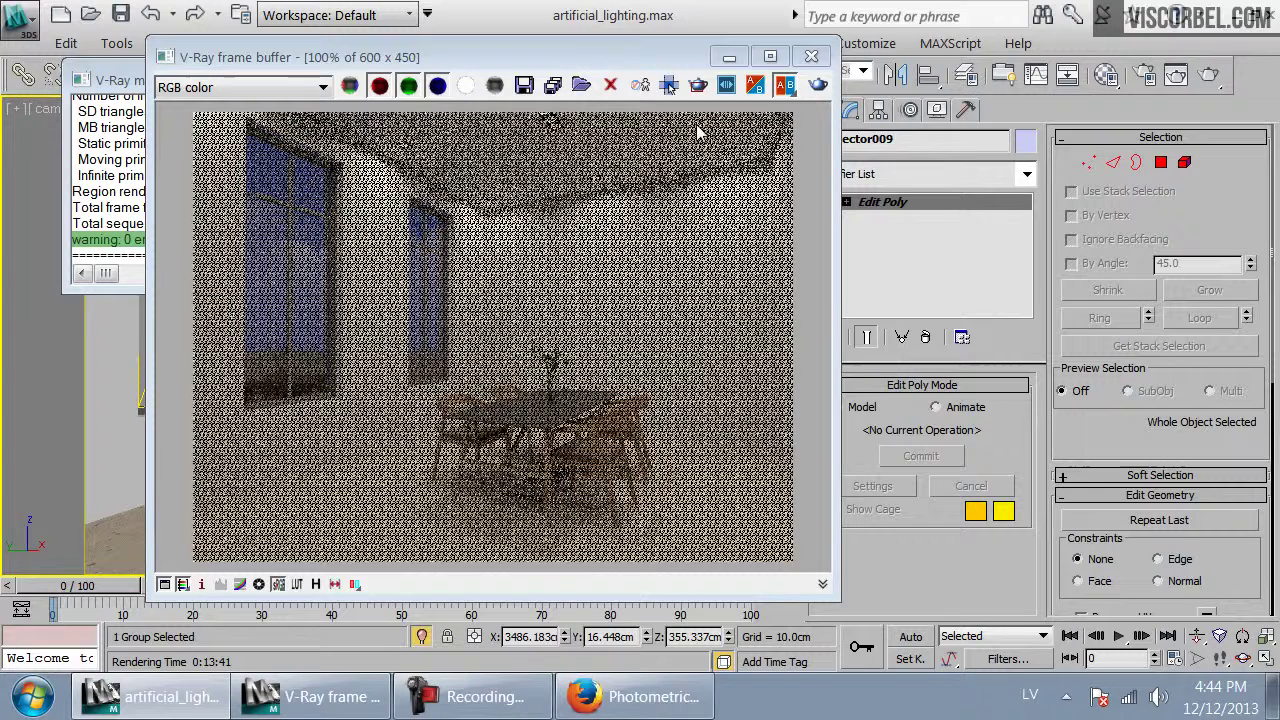
{"action": "left_click", "coordinate": [811, 56]}
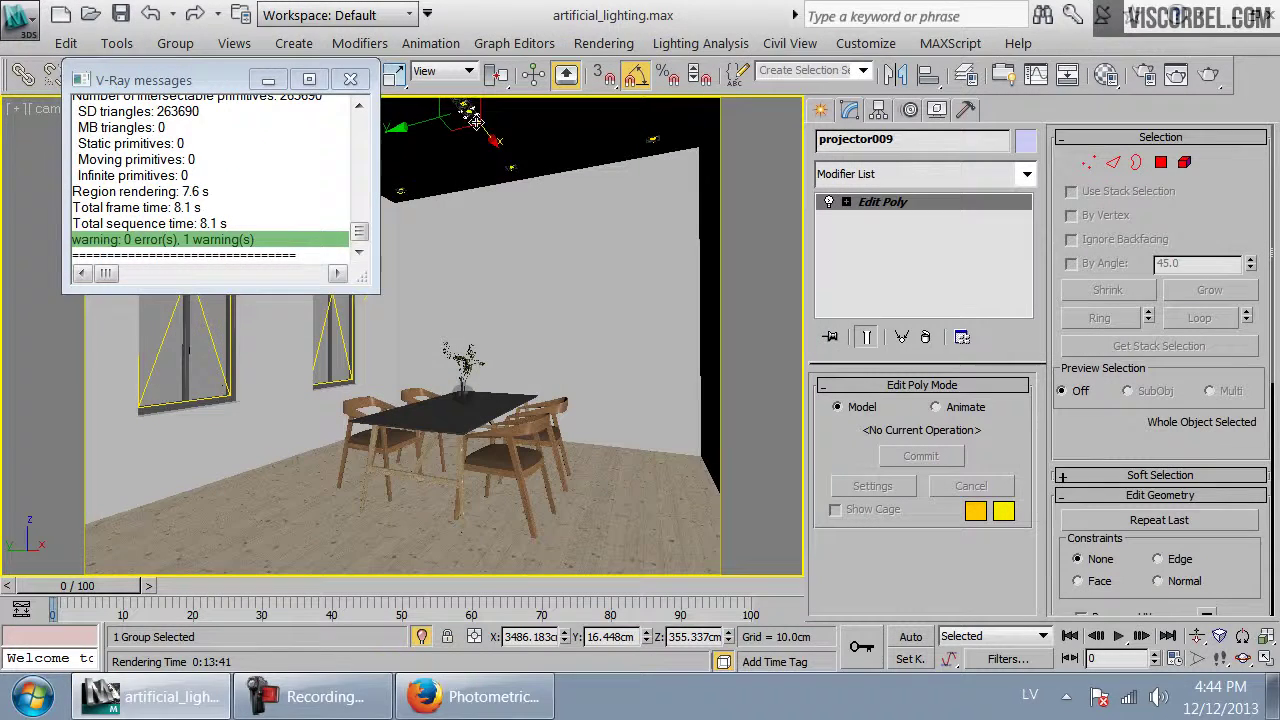
{"action": "left_click", "coordinate": [350, 79]}
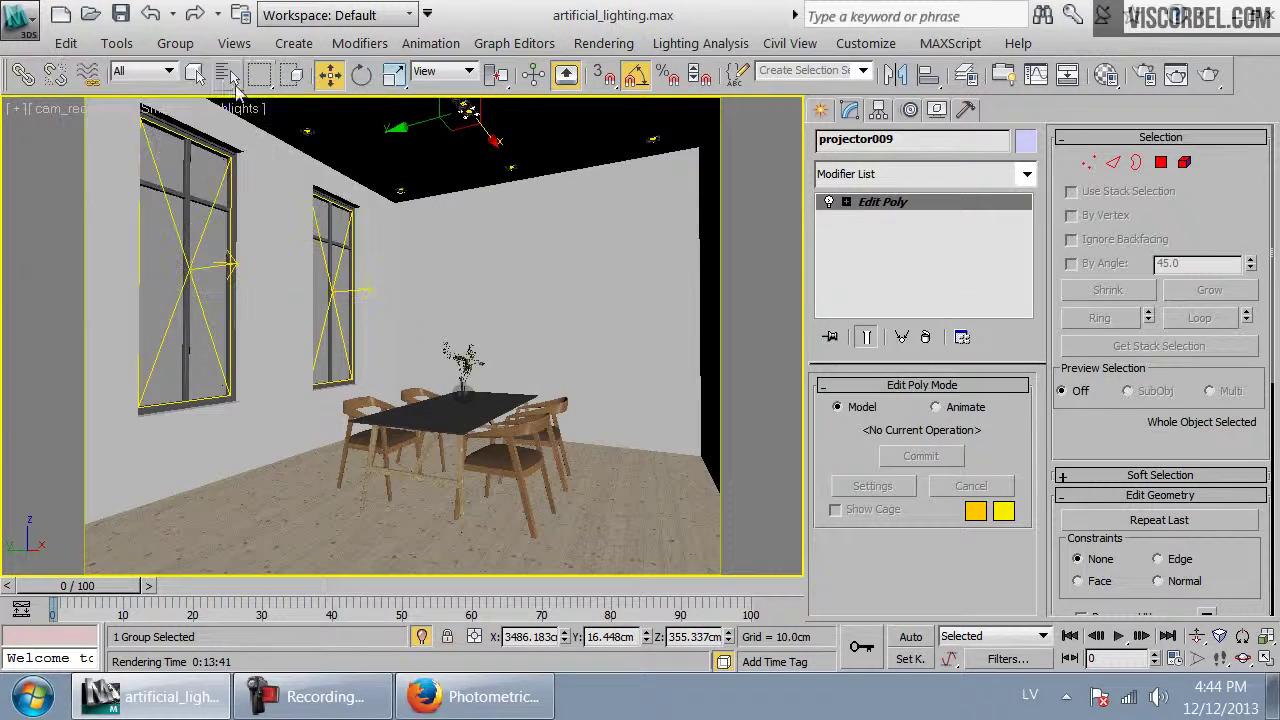
Select the recessed plane light VRayLight419 by name and set its Directional value to 0.5
{"action": "left_click", "coordinate": [227, 74]}
{"action": "left_click", "coordinate": [712, 311]}
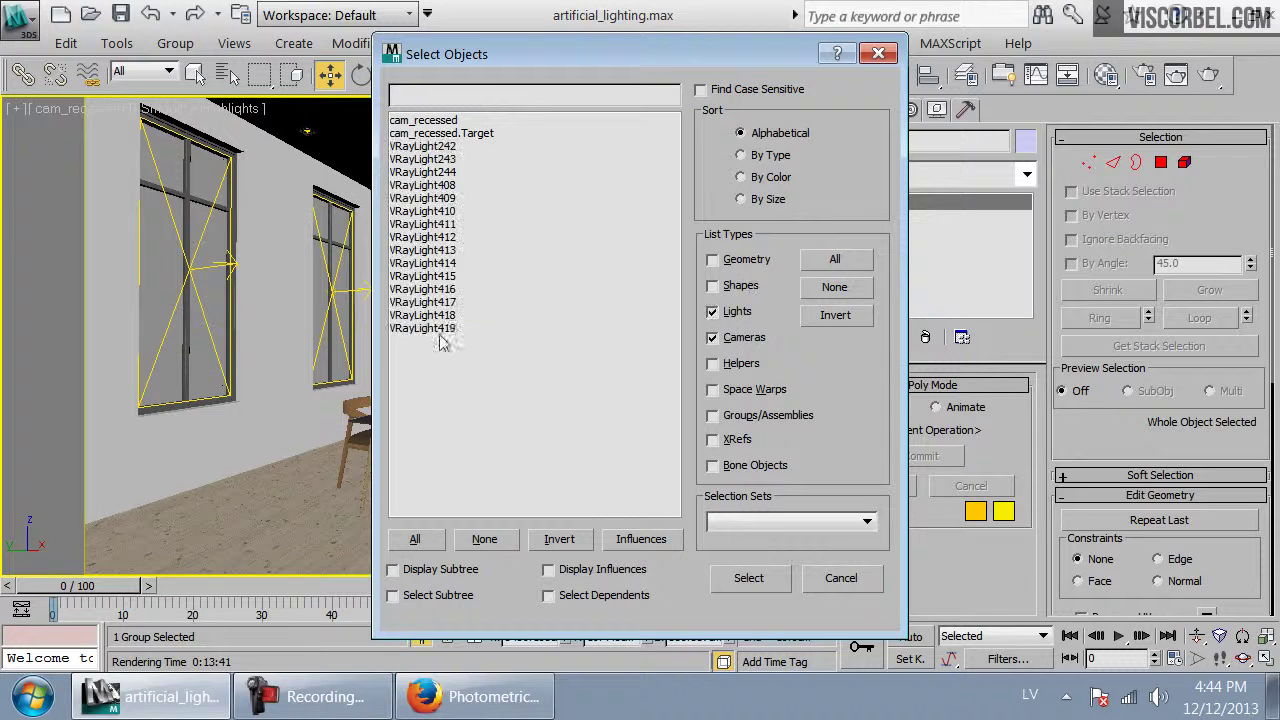
{"action": "double_click", "coordinate": [430, 331]}
{"action": "scroll", "coordinate": [878, 552], "scroll_direction": "down", "scroll_amount": 10}
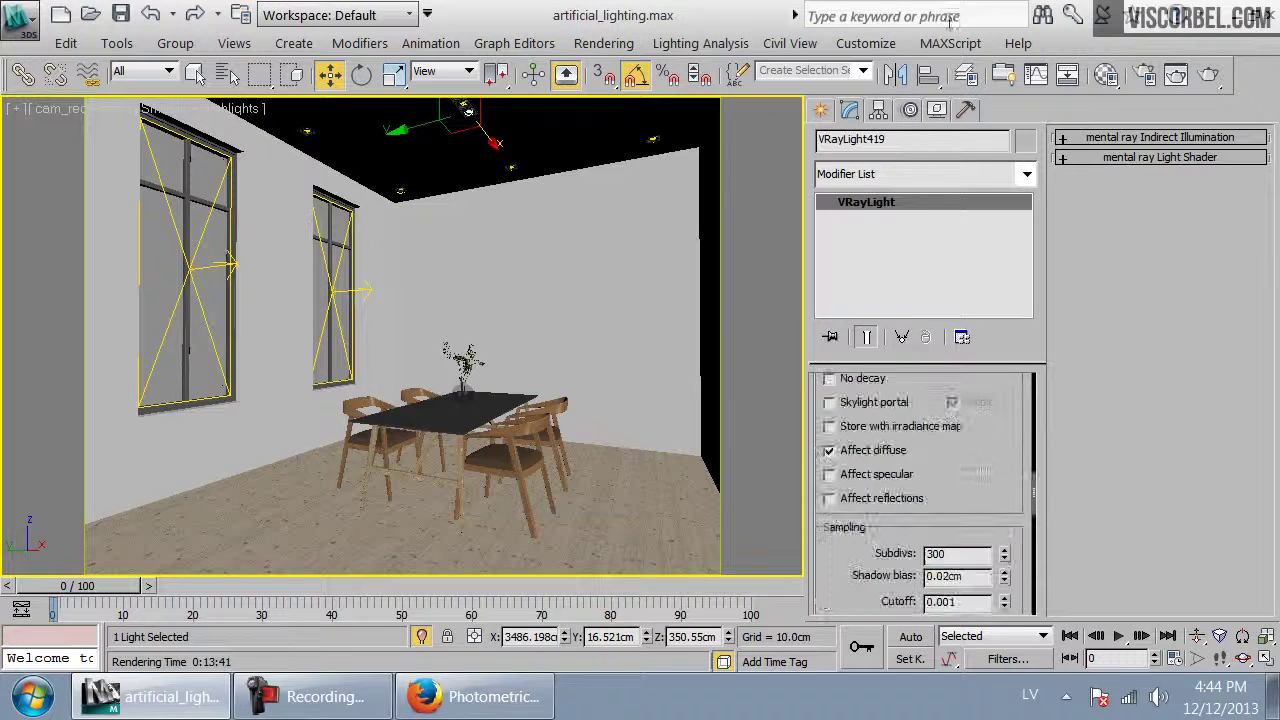
{"action": "scroll", "coordinate": [925, 503], "scroll_direction": "down", "scroll_amount": 3}
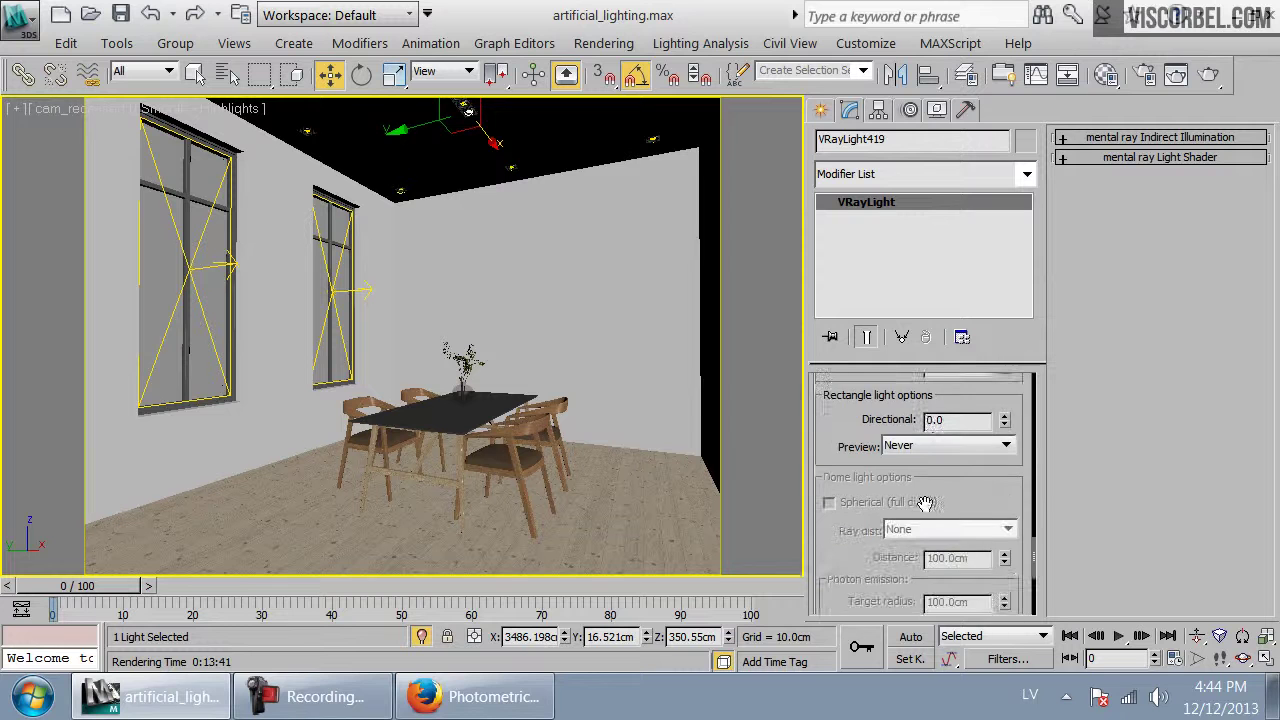
{"action": "scroll", "coordinate": [925, 517], "scroll_direction": "up", "scroll_amount": 2}
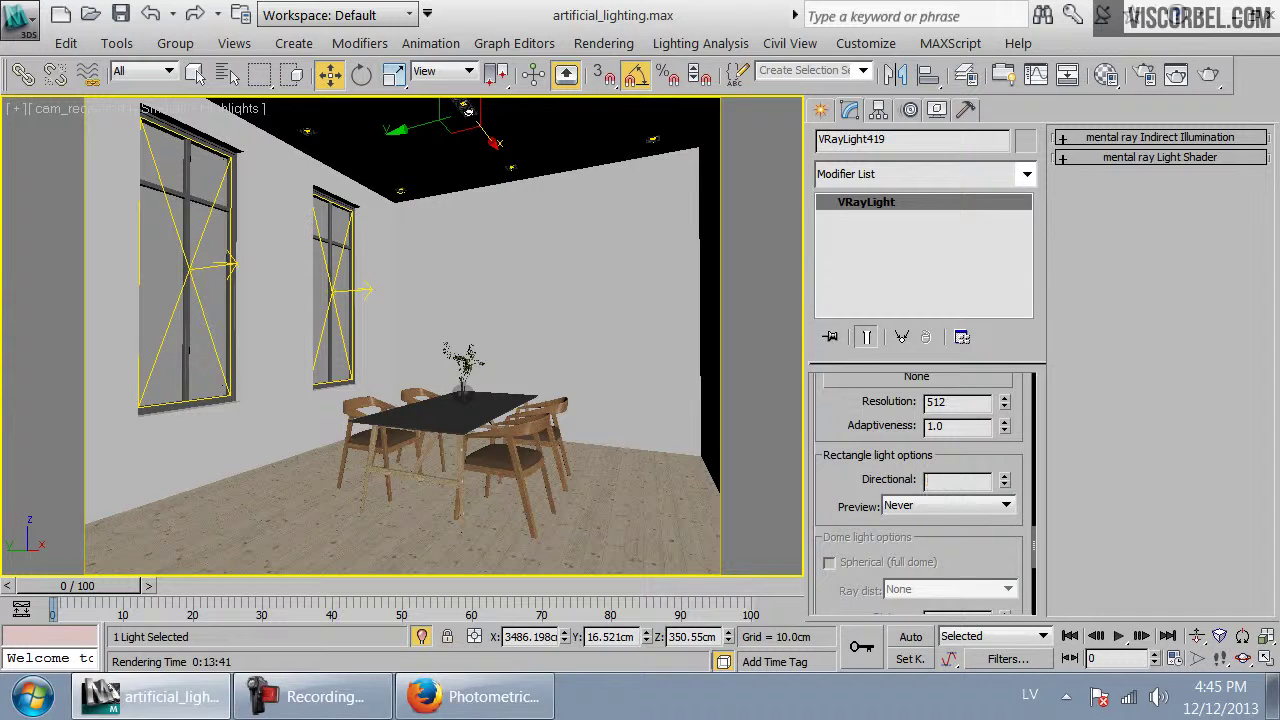
Start a test render of the room, stop it, and set the recessed plane light's Directional value to 0.75
{"action": "left_click", "coordinate": [1208, 74]}
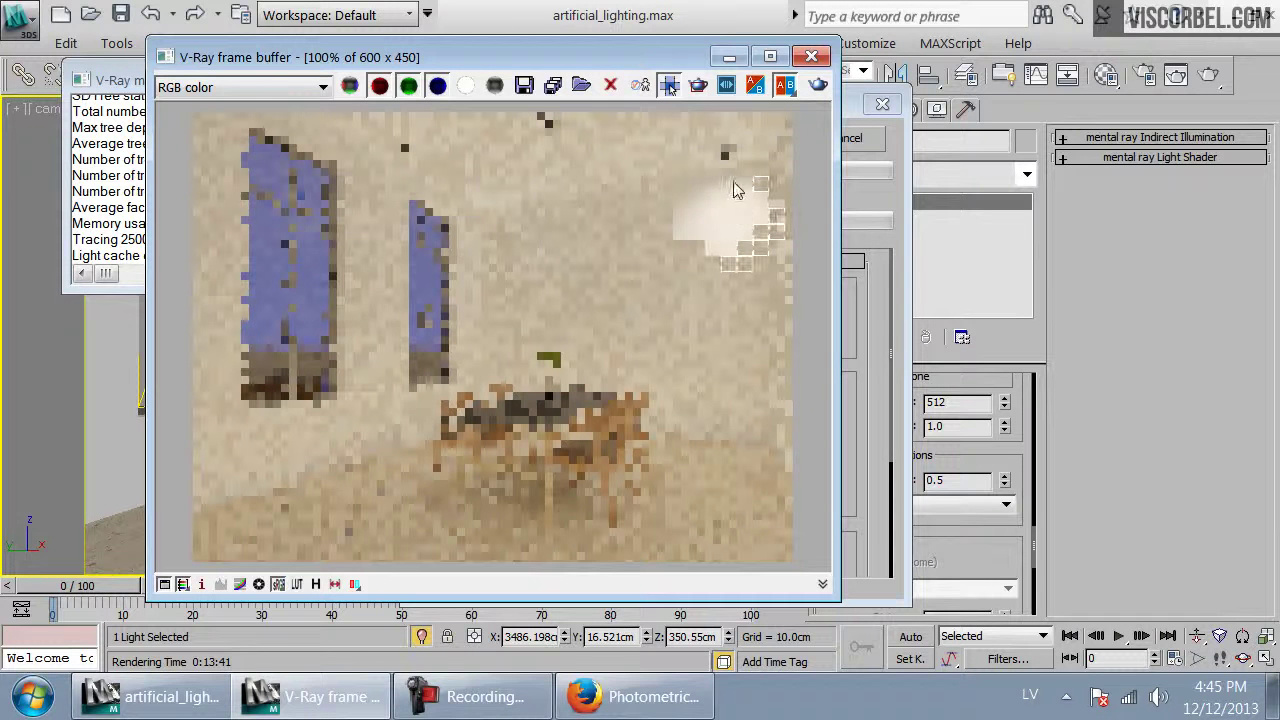
{"action": "left_click", "coordinate": [848, 148]}
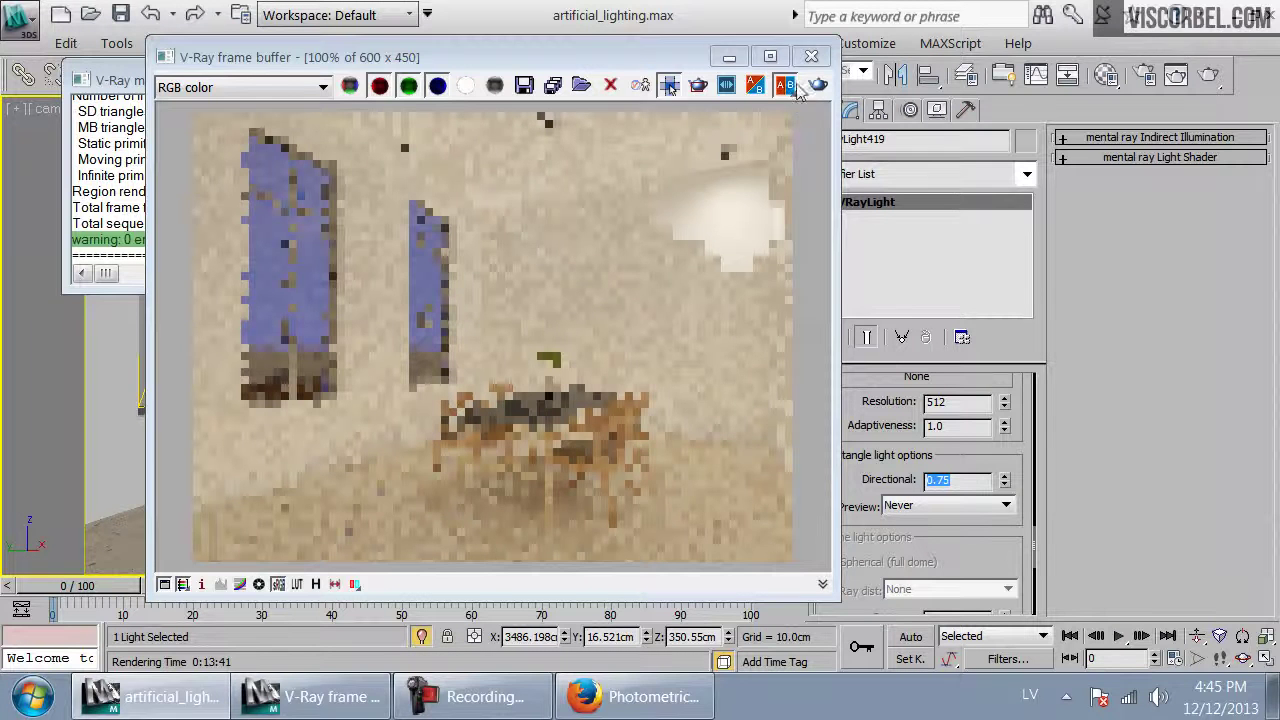
{"action": "left_click", "coordinate": [811, 56]}
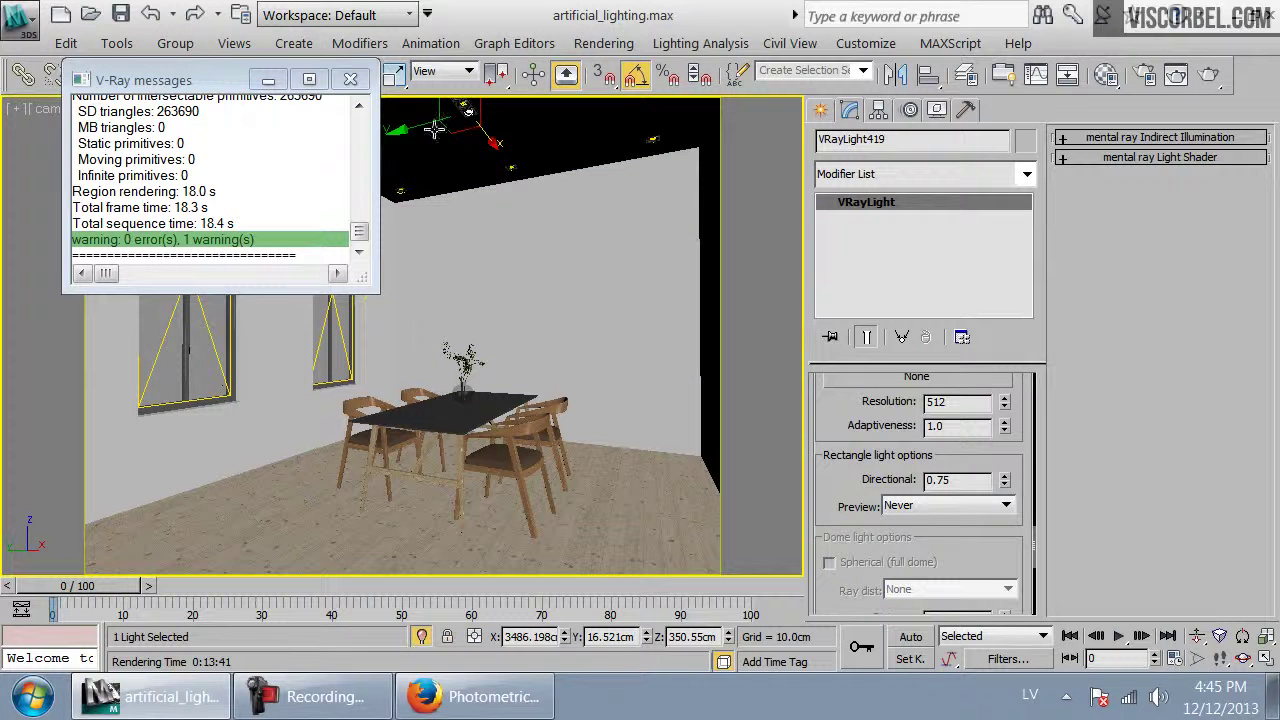
{"action": "left_click", "coordinate": [350, 79]}
Set the cam_recessed camera's shutter speed to 4 and render the recessed-lights view
{"action": "left_click", "coordinate": [228, 74]}
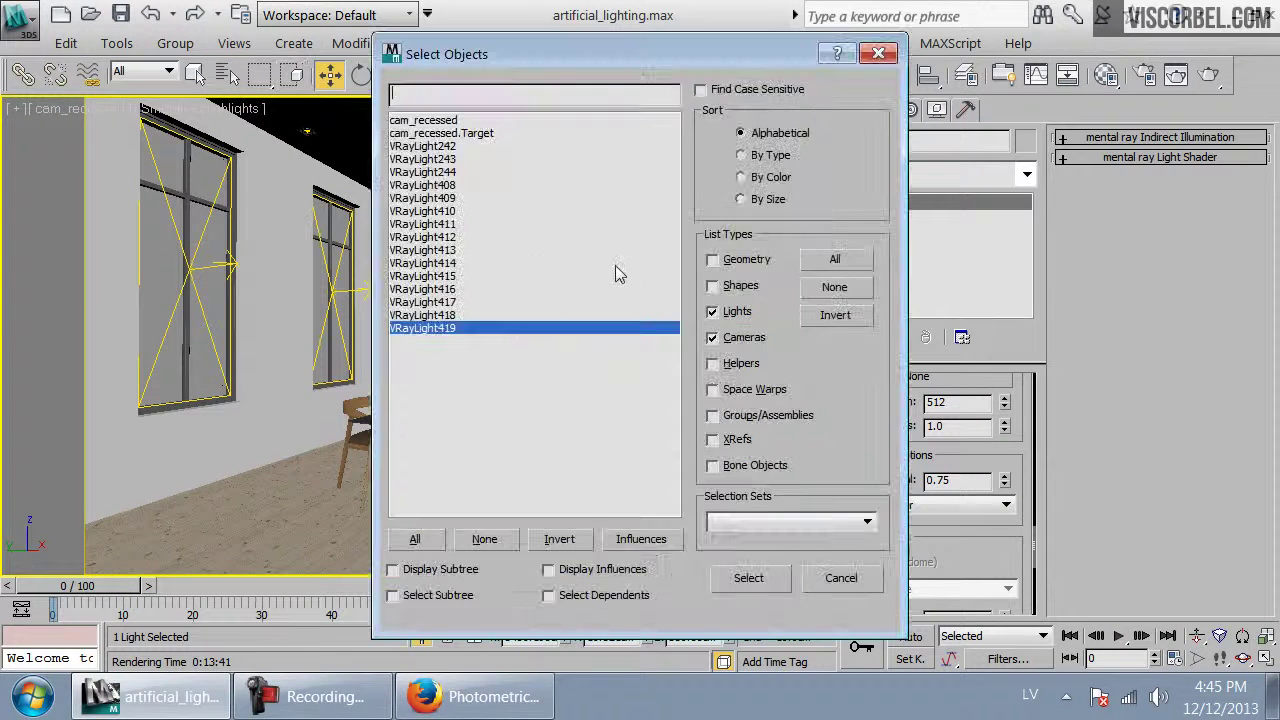
{"action": "double_click", "coordinate": [455, 120]}
{"action": "scroll", "coordinate": [912, 485], "scroll_direction": "down", "scroll_amount": 5}
{"action": "type", "text": "4"}
{"action": "key", "text": "Return"}
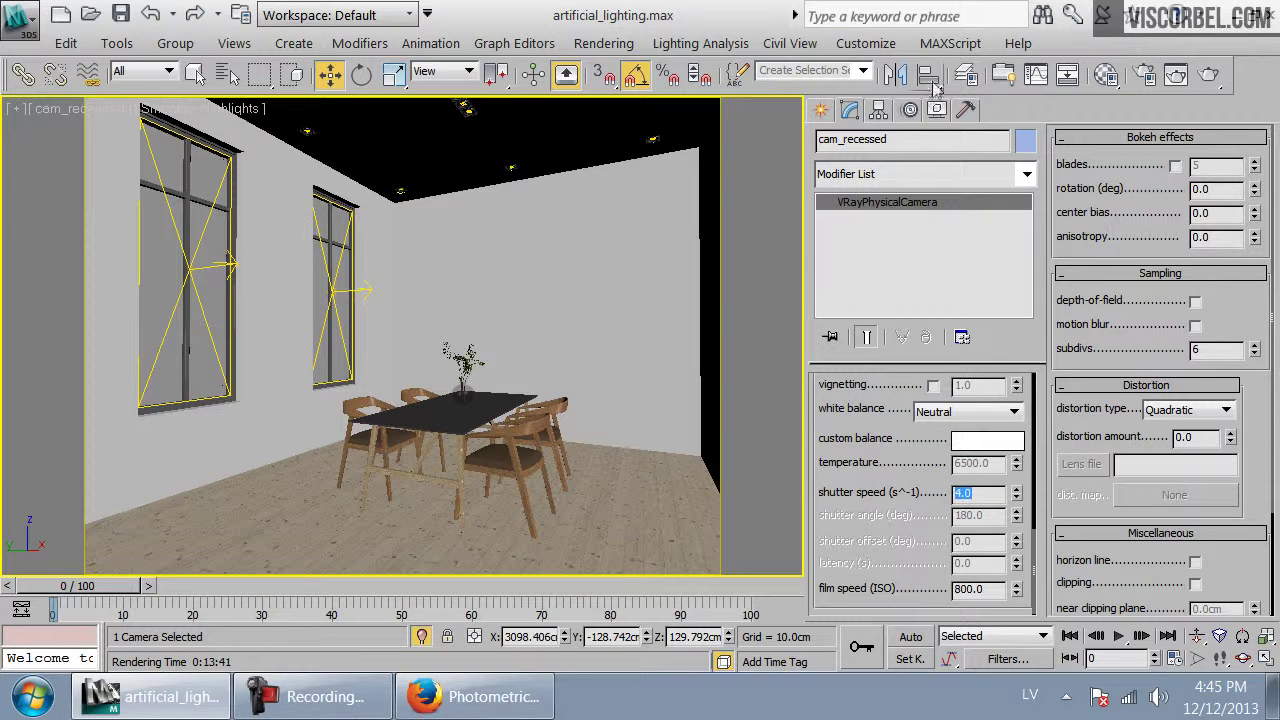
{"action": "left_click", "coordinate": [1206, 80]}
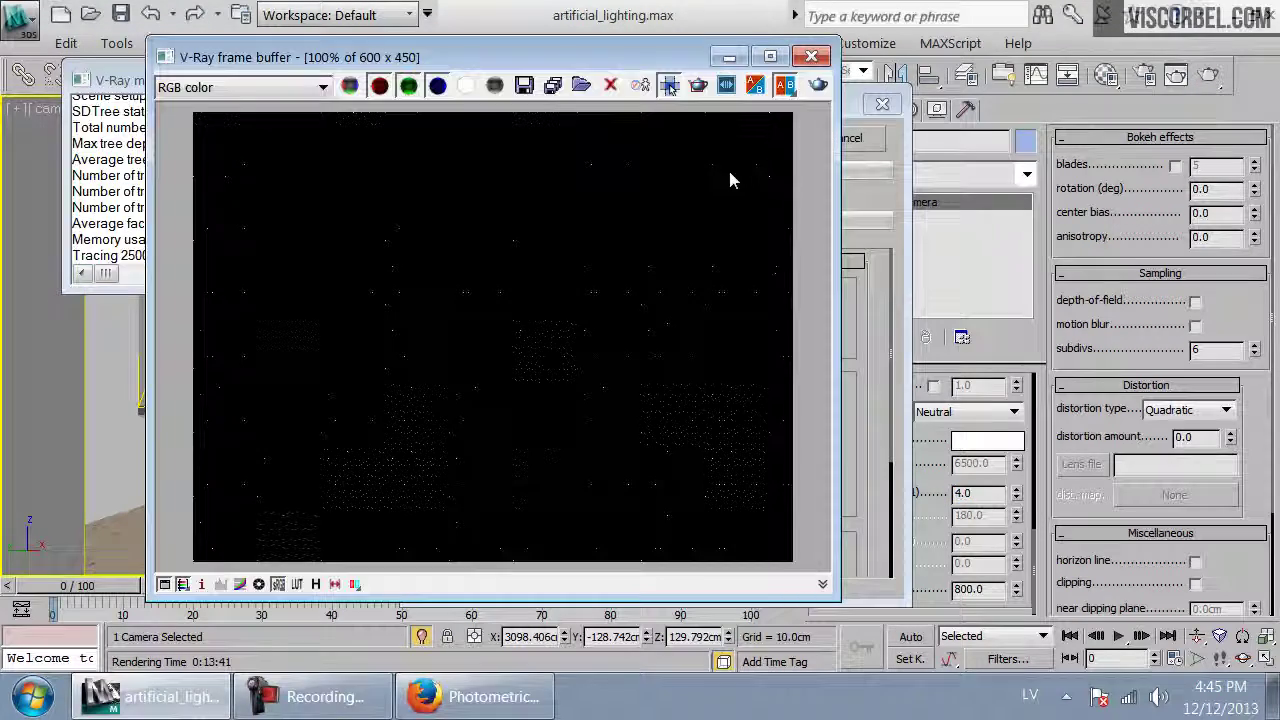
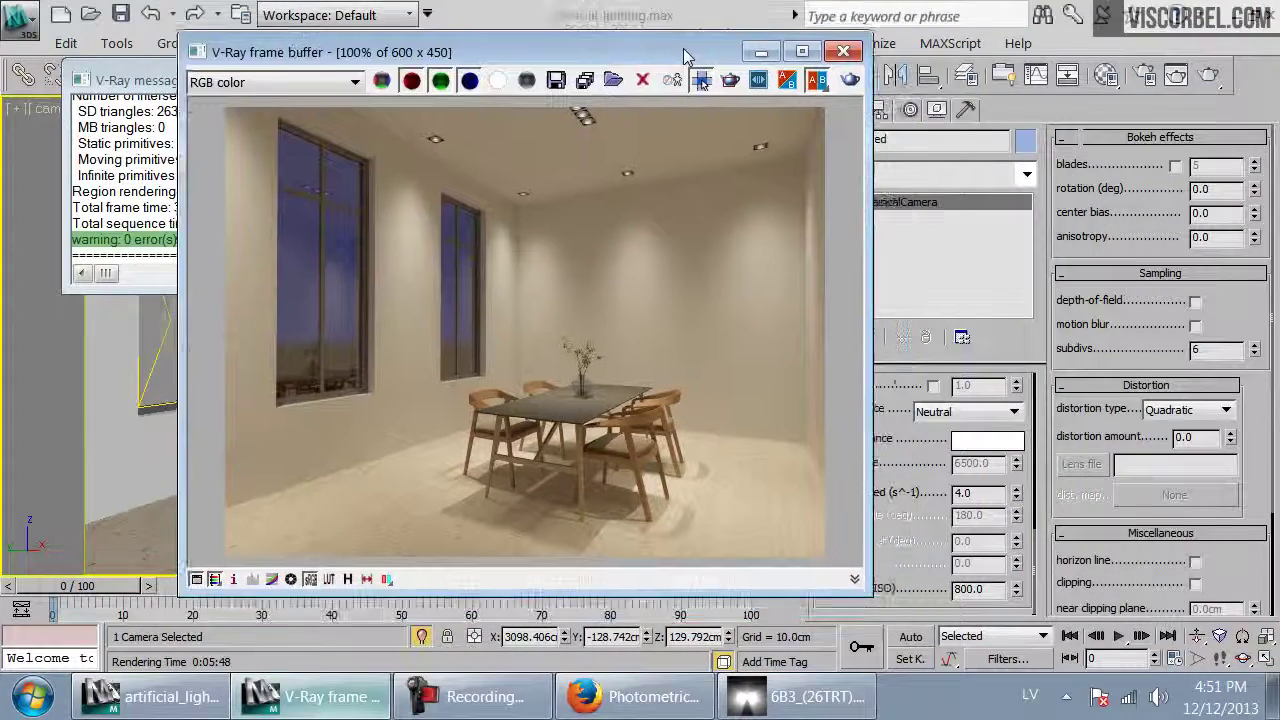
{"action": "left_click_drag", "start_coordinate": [686, 57], "coordinate": [723, 65]}
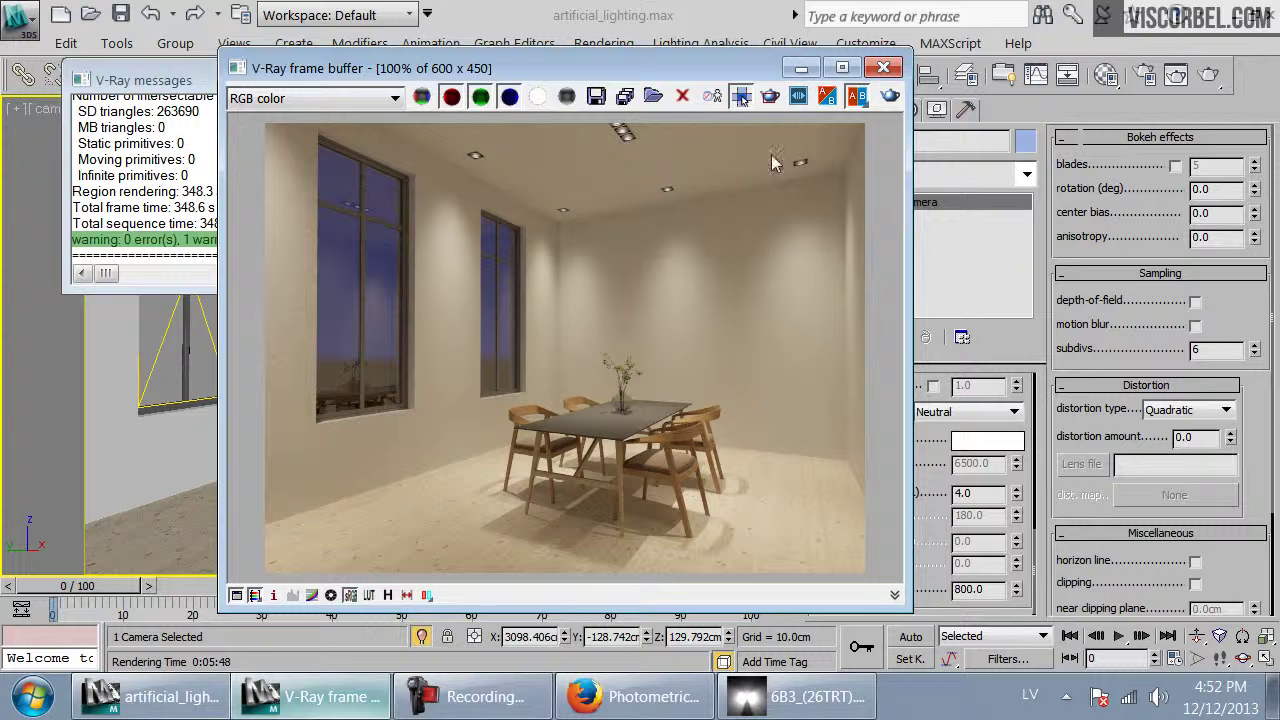
{"action": "left_click", "coordinate": [148, 104]}
{"action": "left_click", "coordinate": [350, 80]}
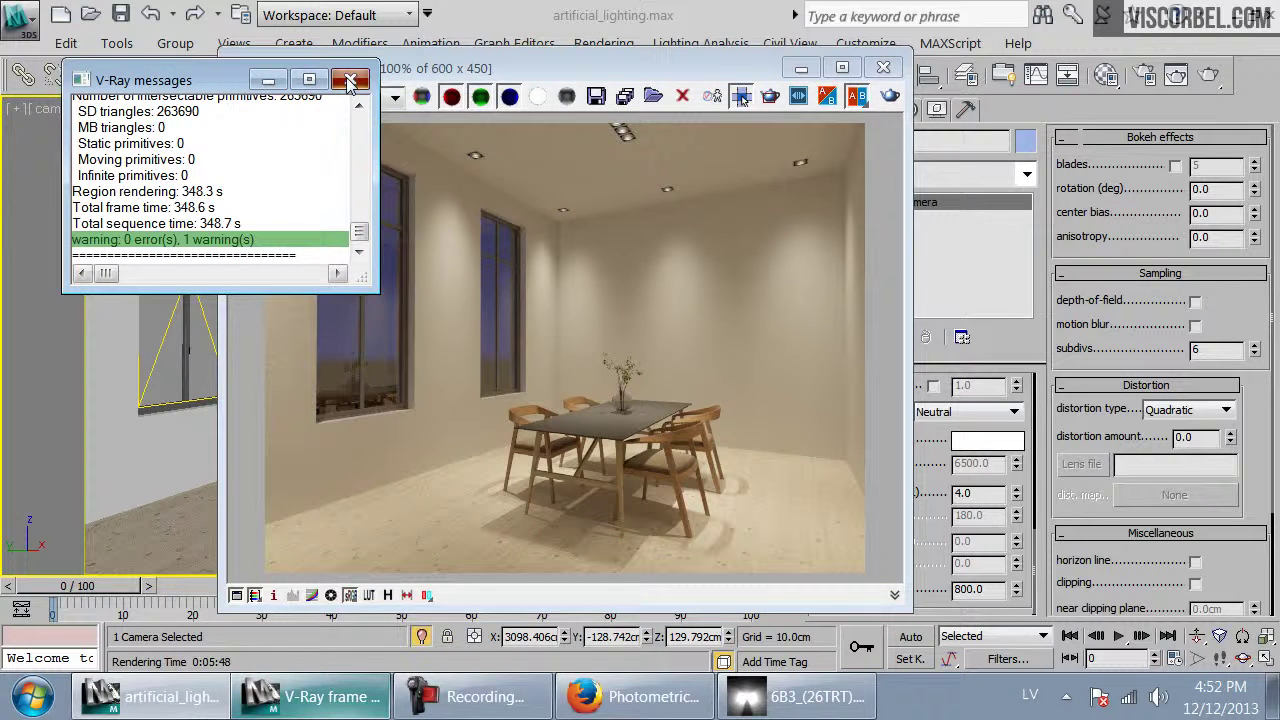
Switch to Firefox to view the IESviewer page at photometricviewer.com and glance at the IES Viewer program
{"action": "left_click", "coordinate": [625, 713]}
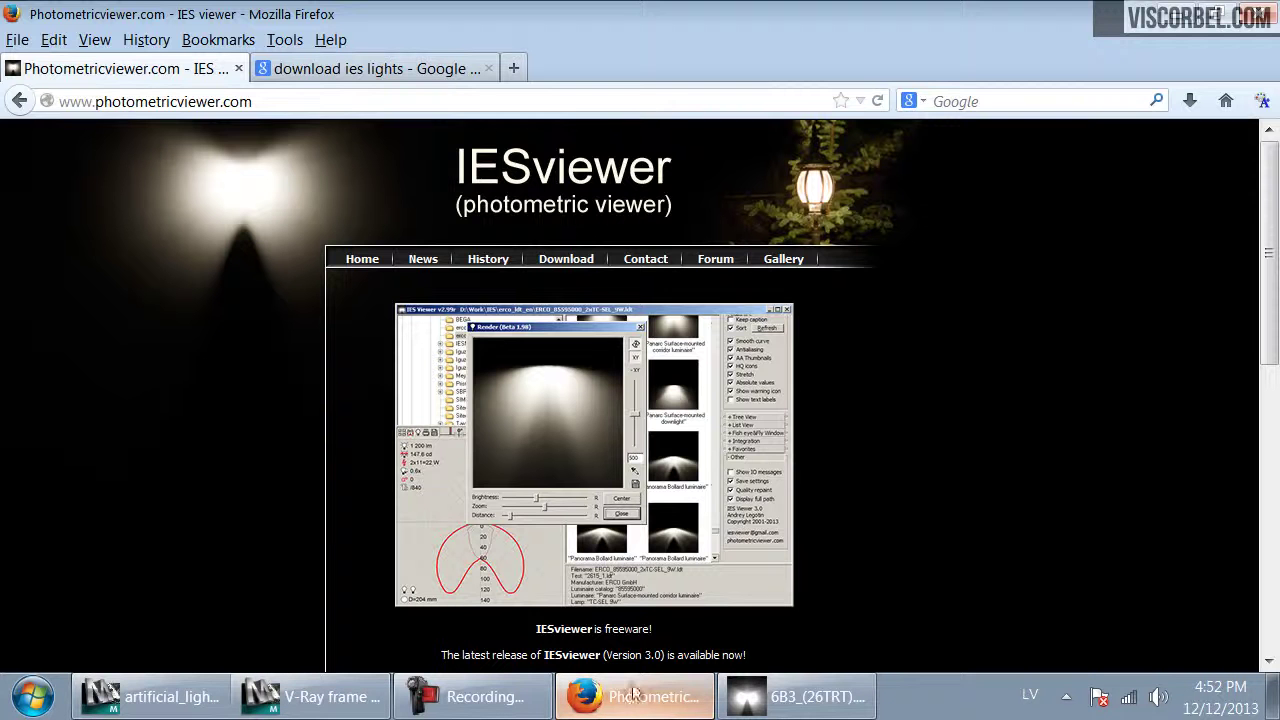
{"action": "middle_click_drag", "start_coordinate": [1031, 194], "coordinate": [1035, 260]}
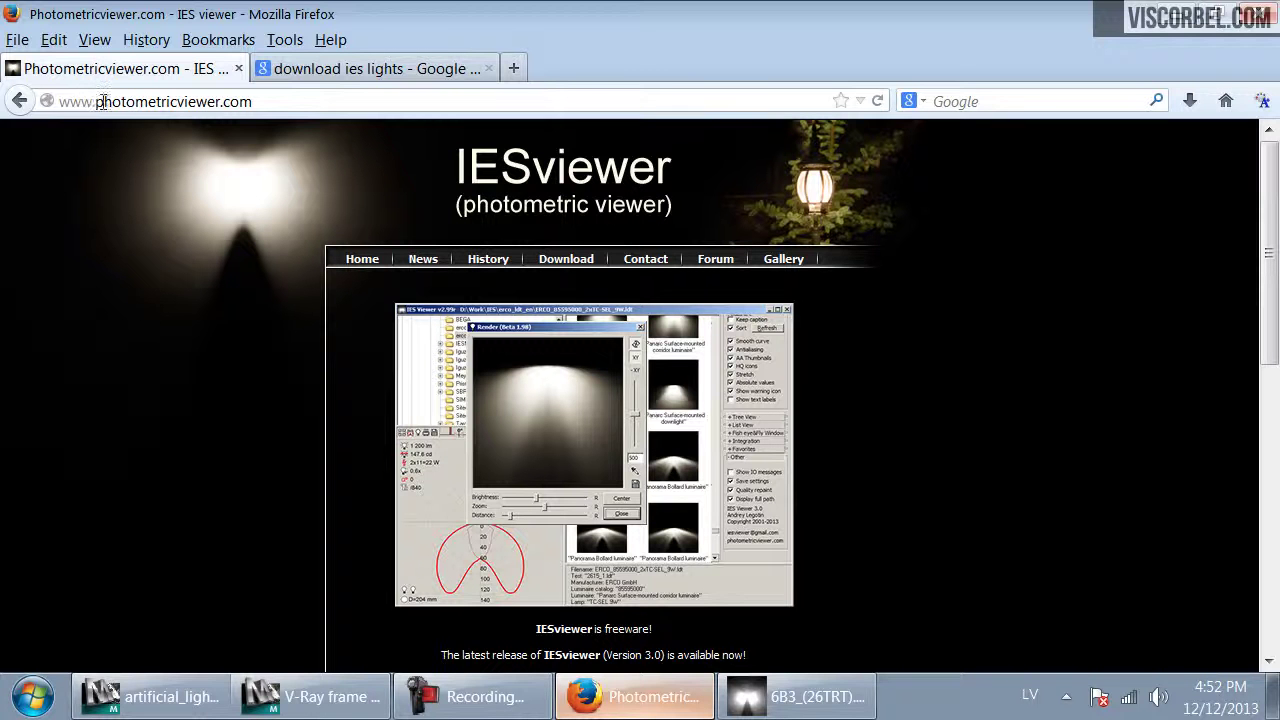
{"action": "left_click", "coordinate": [835, 705]}
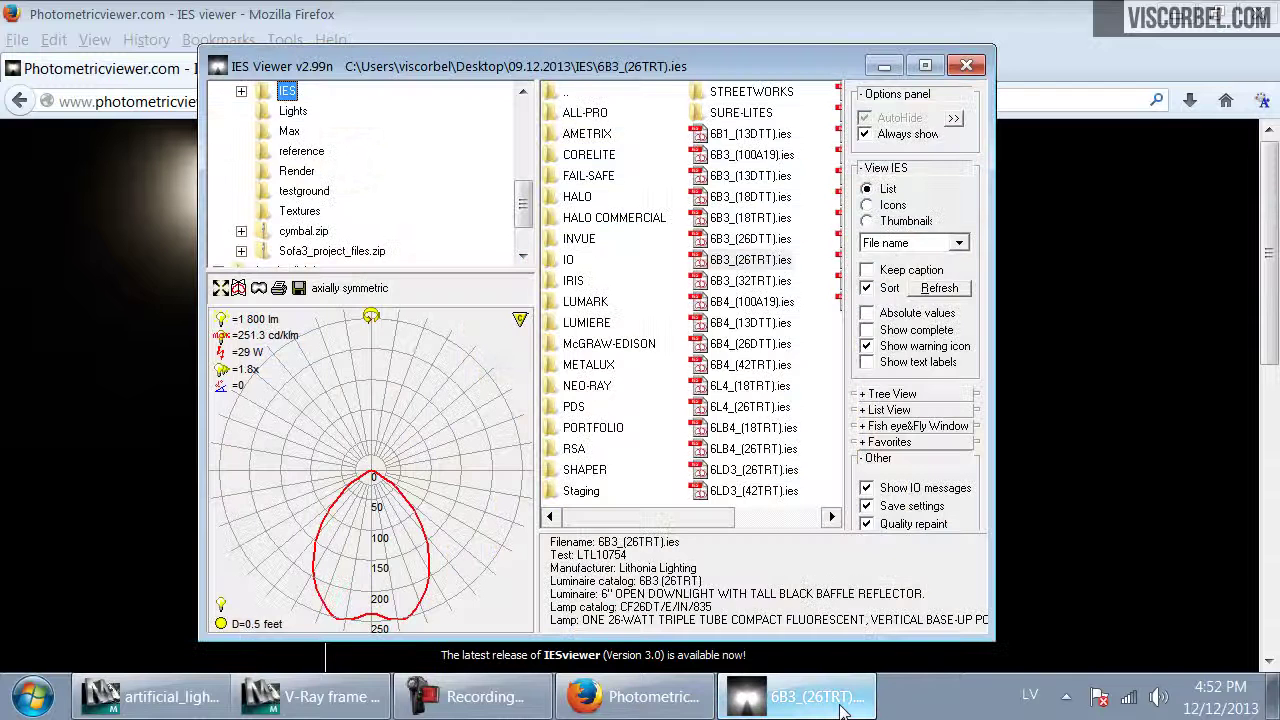
{"action": "left_click", "coordinate": [840, 710]}
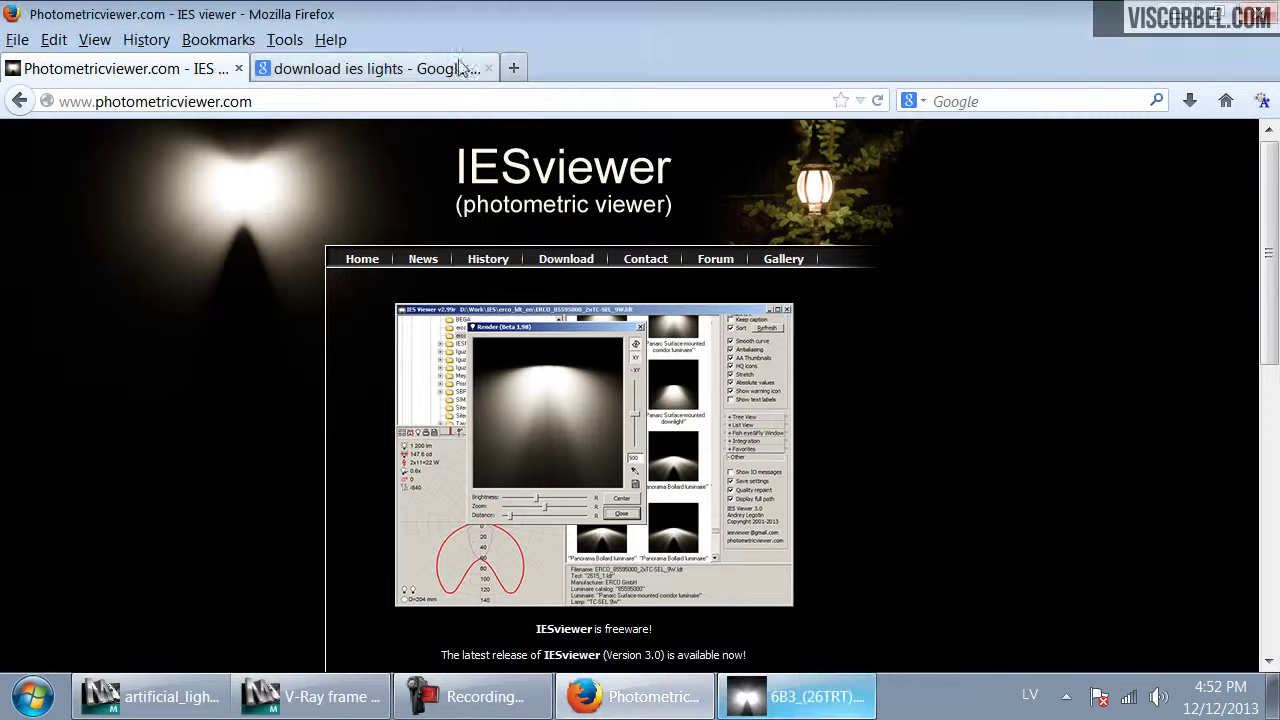
Open the Cooper Industries Photometric Toolbox page from the "download ies lights" results and look through its IES file downloads
{"action": "left_click", "coordinate": [397, 70]}
{"action": "middle_click_drag", "start_coordinate": [896, 480], "coordinate": [904, 203]}
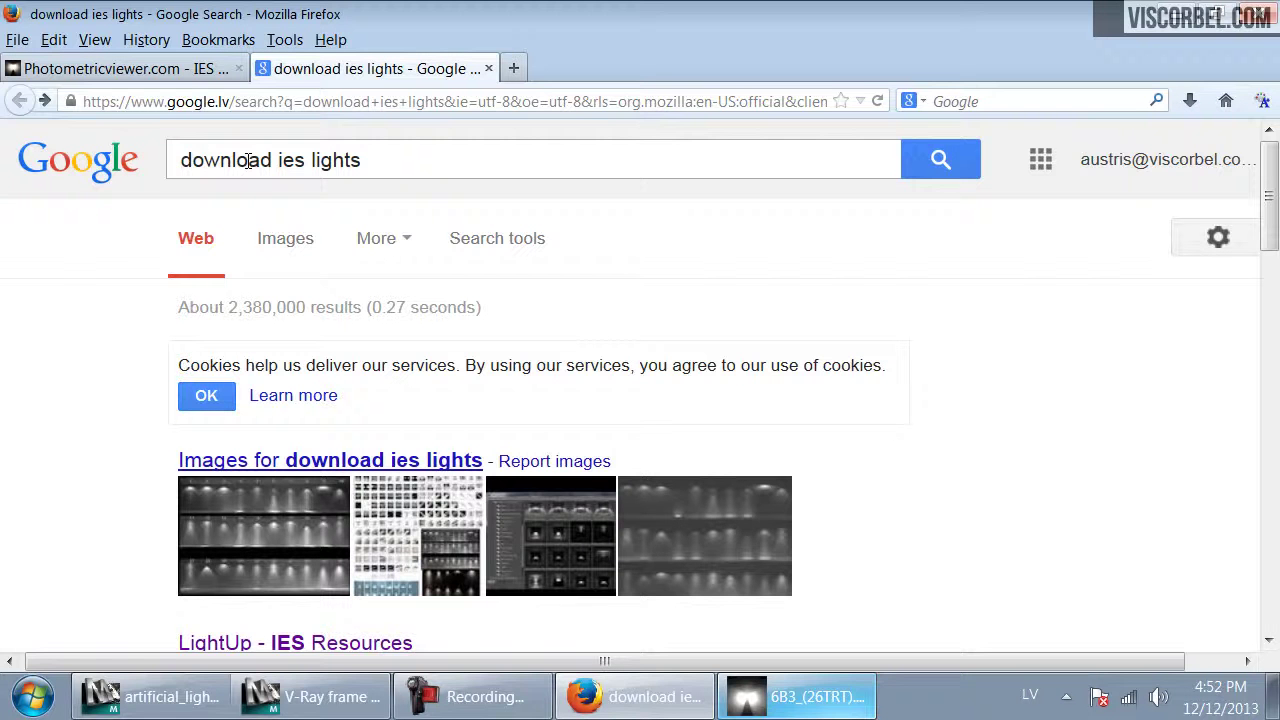
{"action": "scroll", "coordinate": [373, 335], "scroll_direction": "down", "scroll_amount": 6}
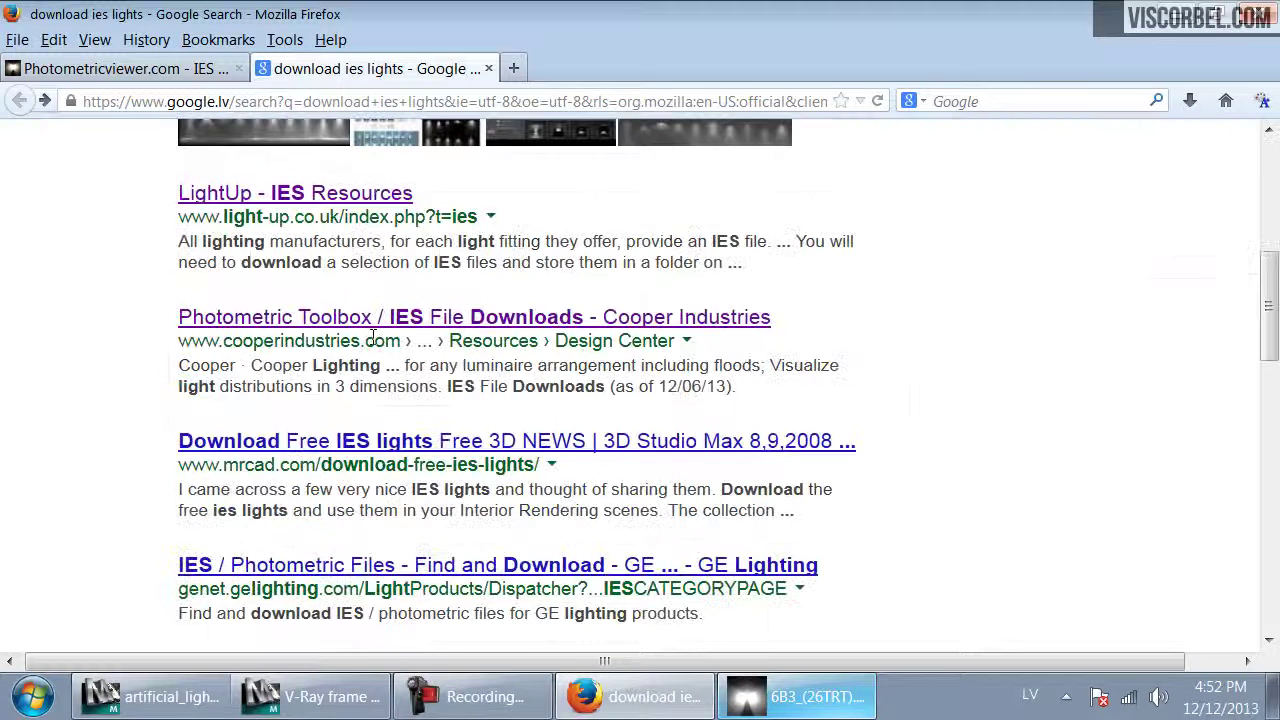
{"action": "left_click", "coordinate": [296, 318]}
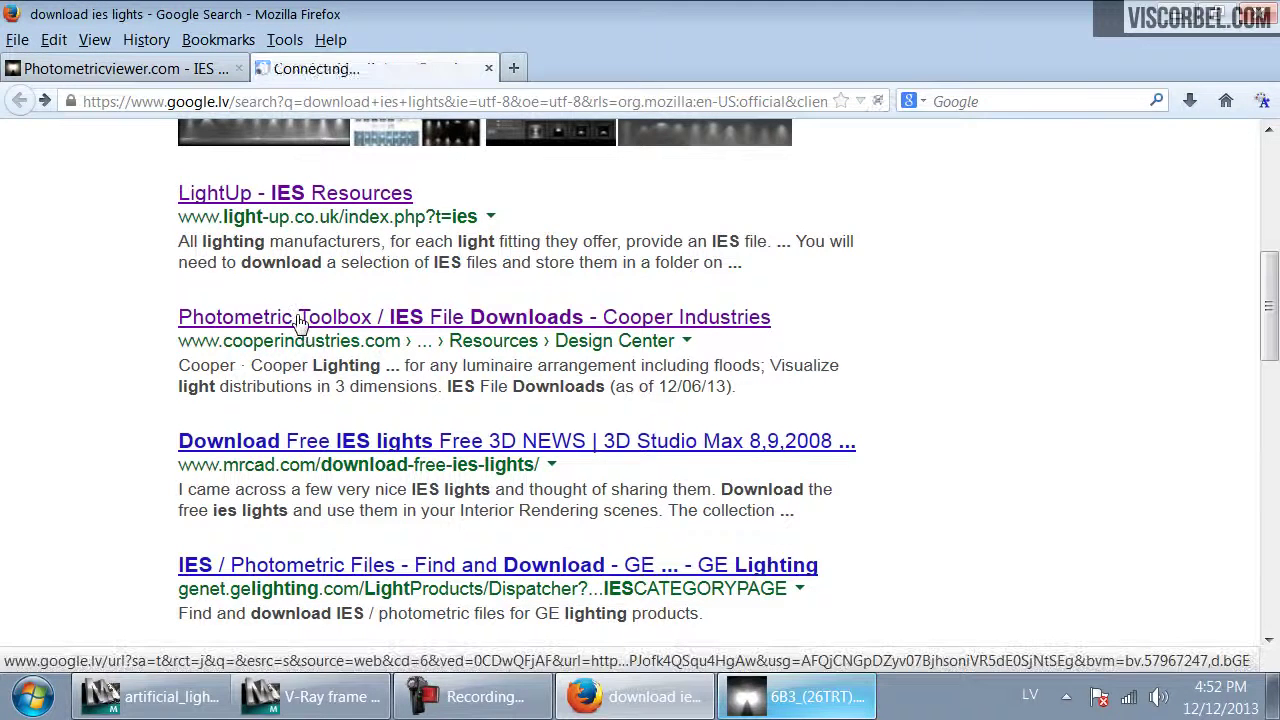
{"action": "scroll", "coordinate": [418, 512], "scroll_direction": "down", "scroll_amount": 5}
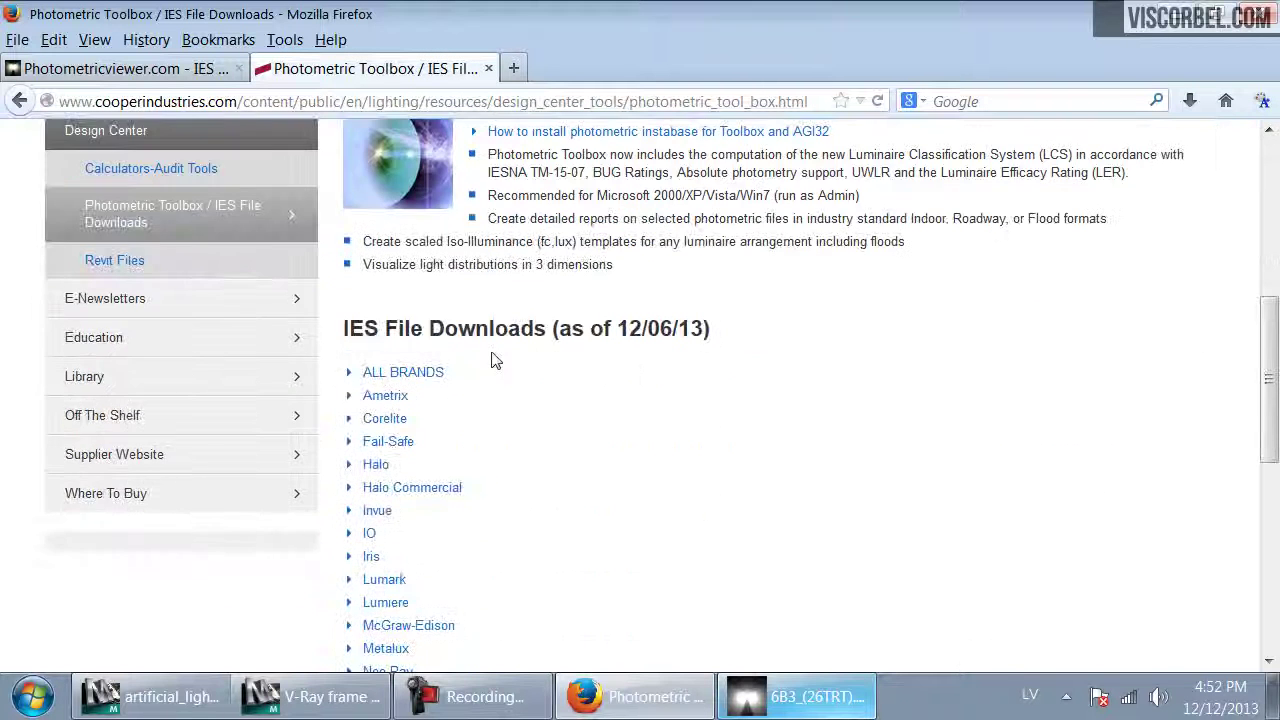
{"action": "scroll", "coordinate": [420, 462], "scroll_direction": "down", "scroll_amount": 2}
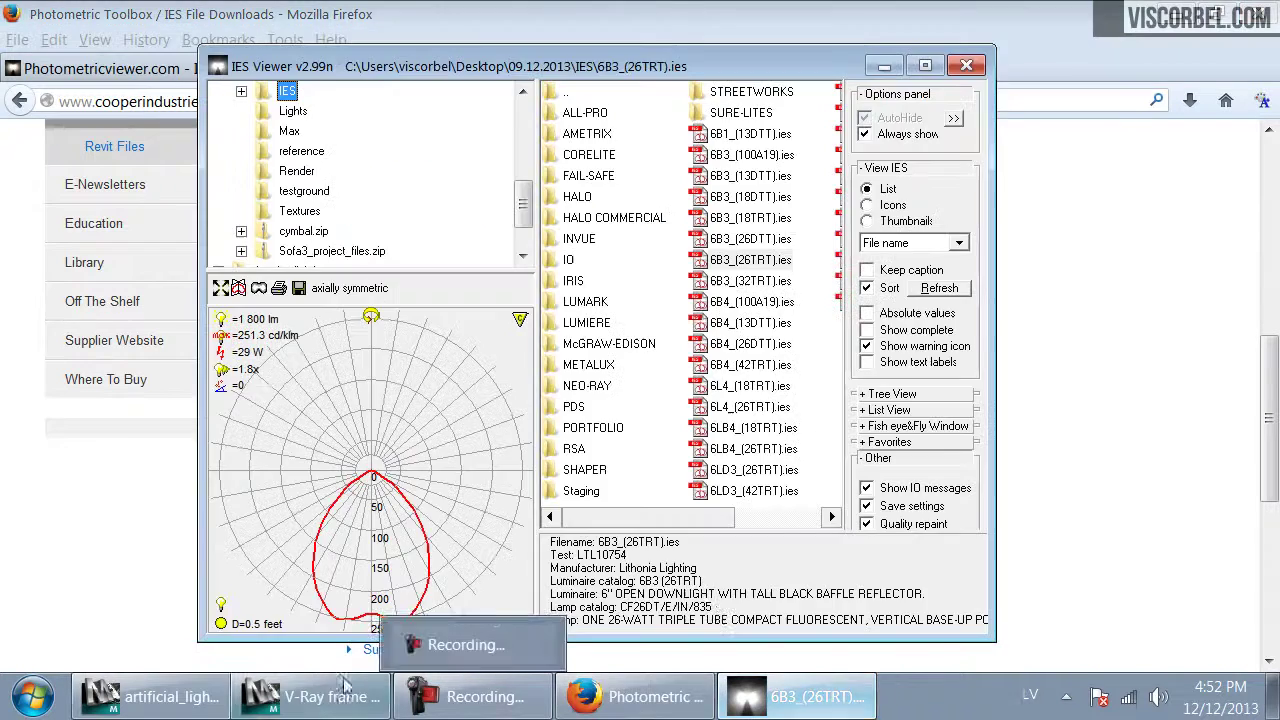
In IES Viewer, open HALO's All-Pro 6 Inch LED Downlight file RL706830WBS_RL706830E26WBS.IES and preview its rendered light distribution
{"action": "left_click", "coordinate": [266, 708]}
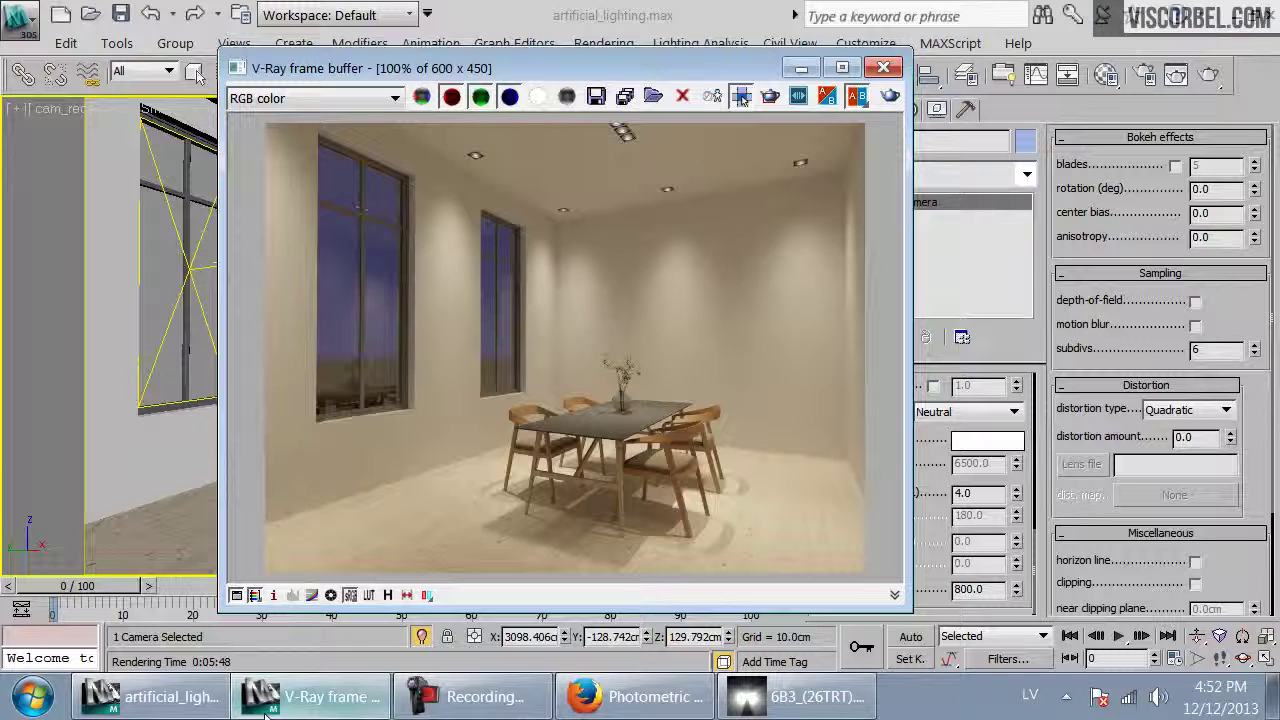
{"action": "left_click", "coordinate": [800, 704]}
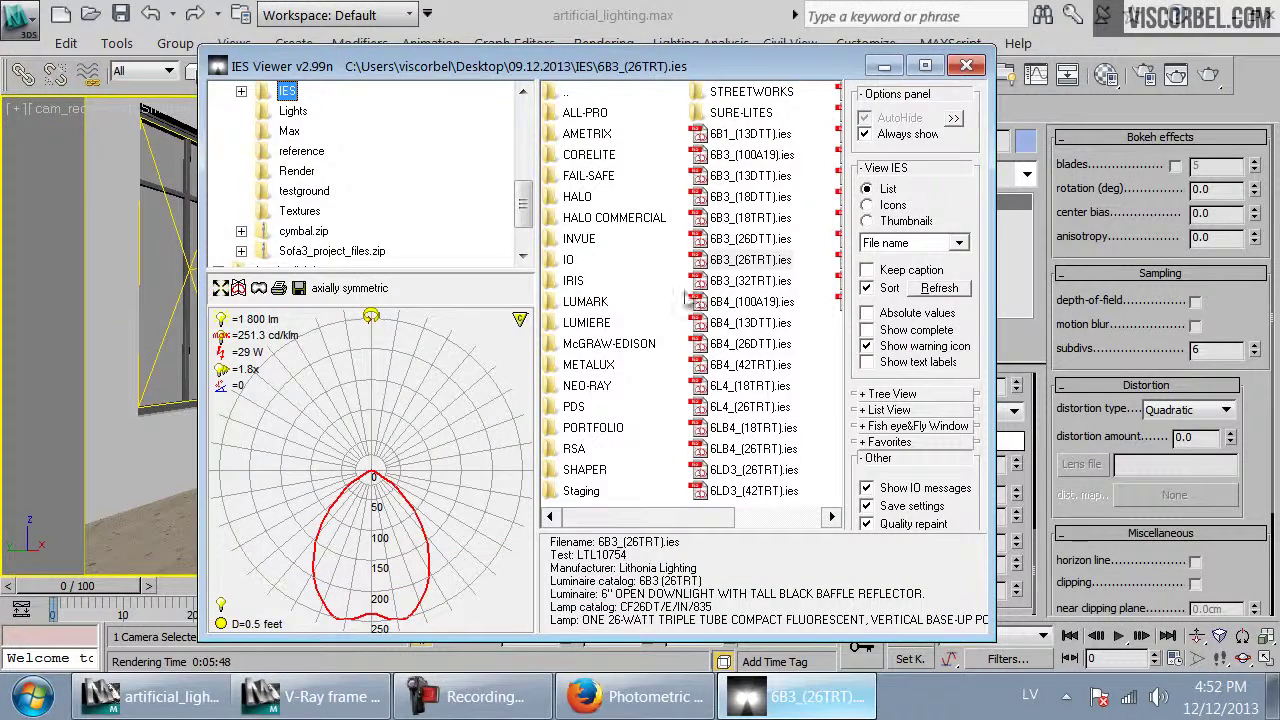
{"action": "left_click_drag", "start_coordinate": [560, 75], "coordinate": [700, 37]}
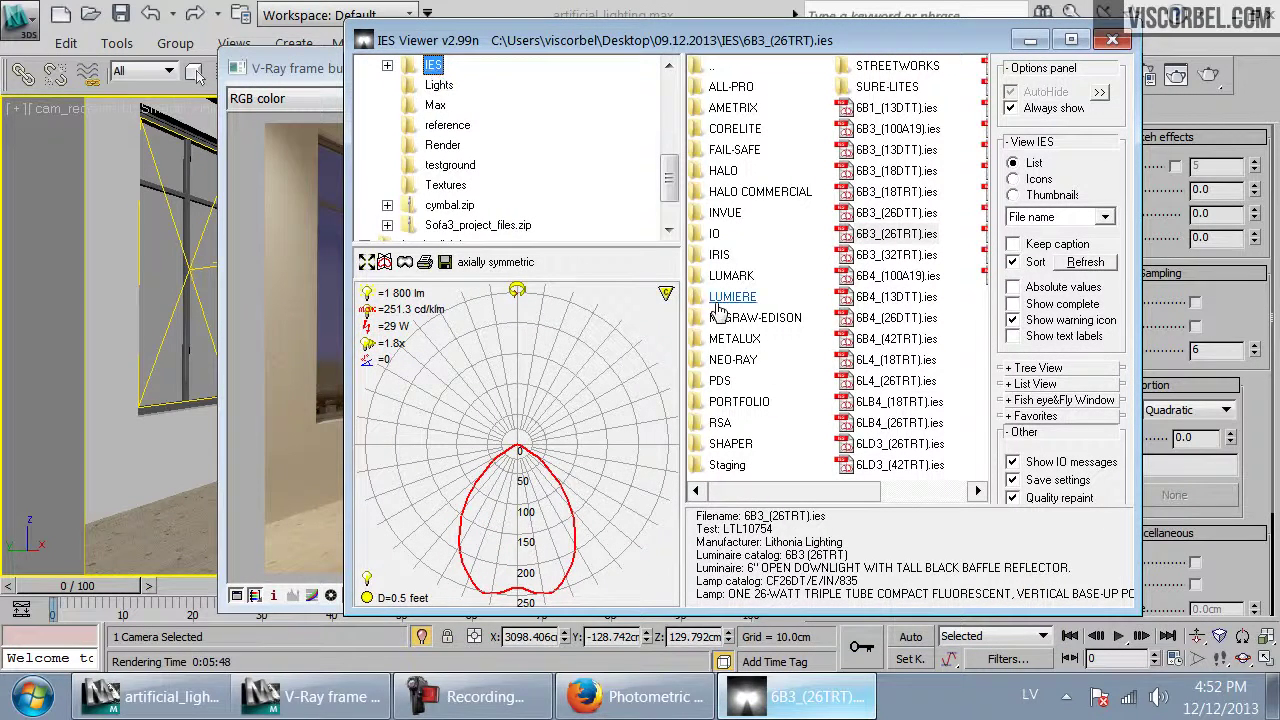
{"action": "double_click", "coordinate": [722, 171]}
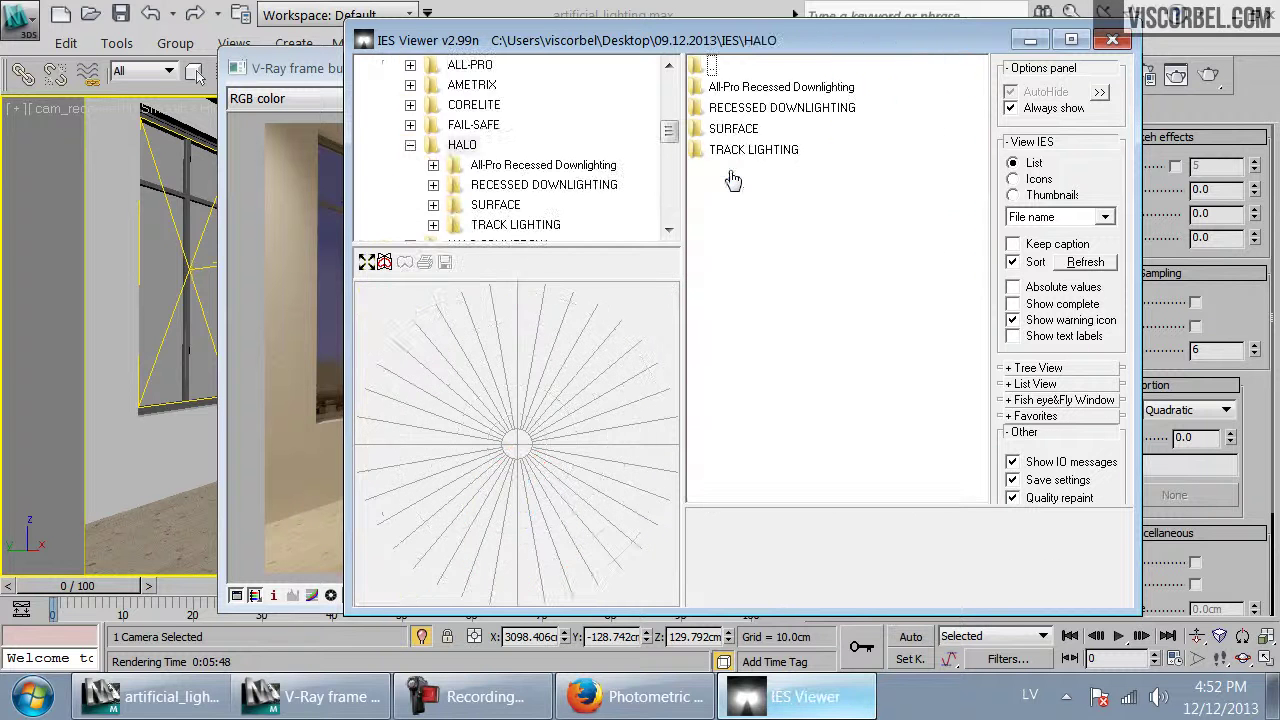
{"action": "double_click", "coordinate": [770, 88]}
{"action": "double_click", "coordinate": [775, 87]}
{"action": "double_click", "coordinate": [731, 88]}
{"action": "left_click", "coordinate": [733, 90]}
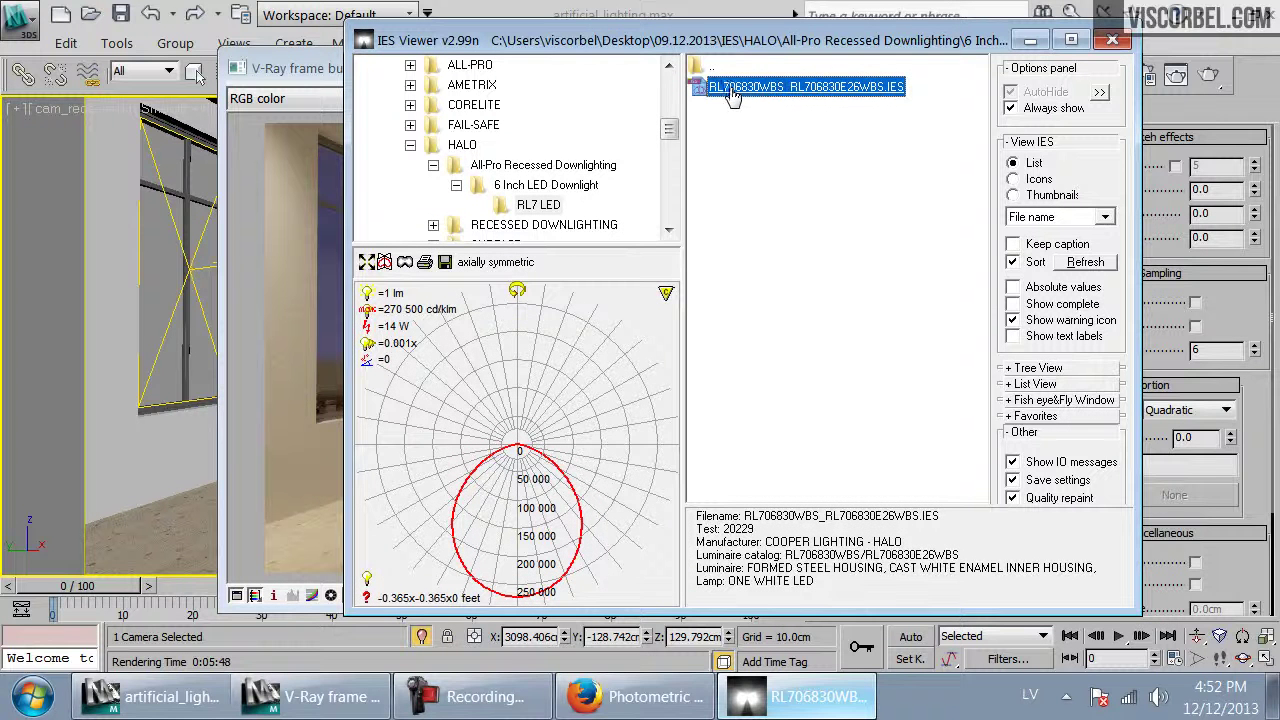
{"action": "left_click", "coordinate": [405, 263]}
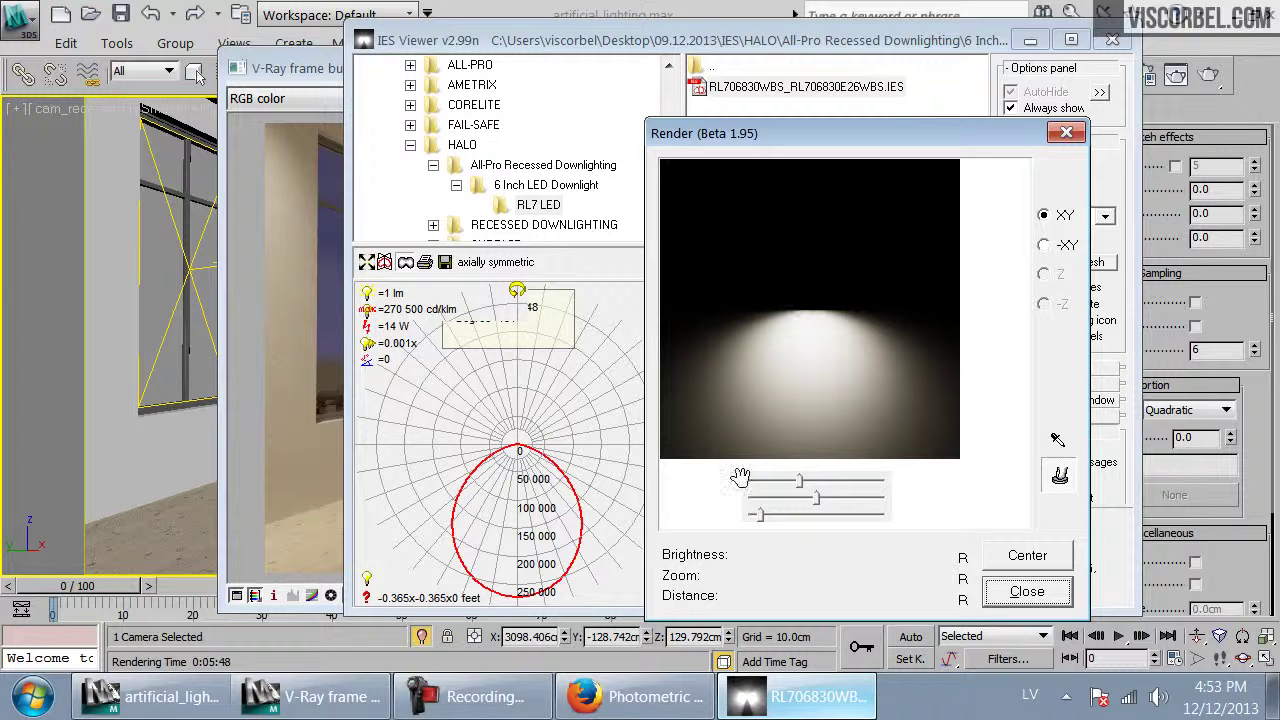
{"action": "left_click", "coordinate": [1026, 592]}
Browse HALO's RECESSED DOWNLIGHTING folders down to the H7ICAT files under 6 Inch Incandescent
{"action": "left_click", "coordinate": [464, 222]}
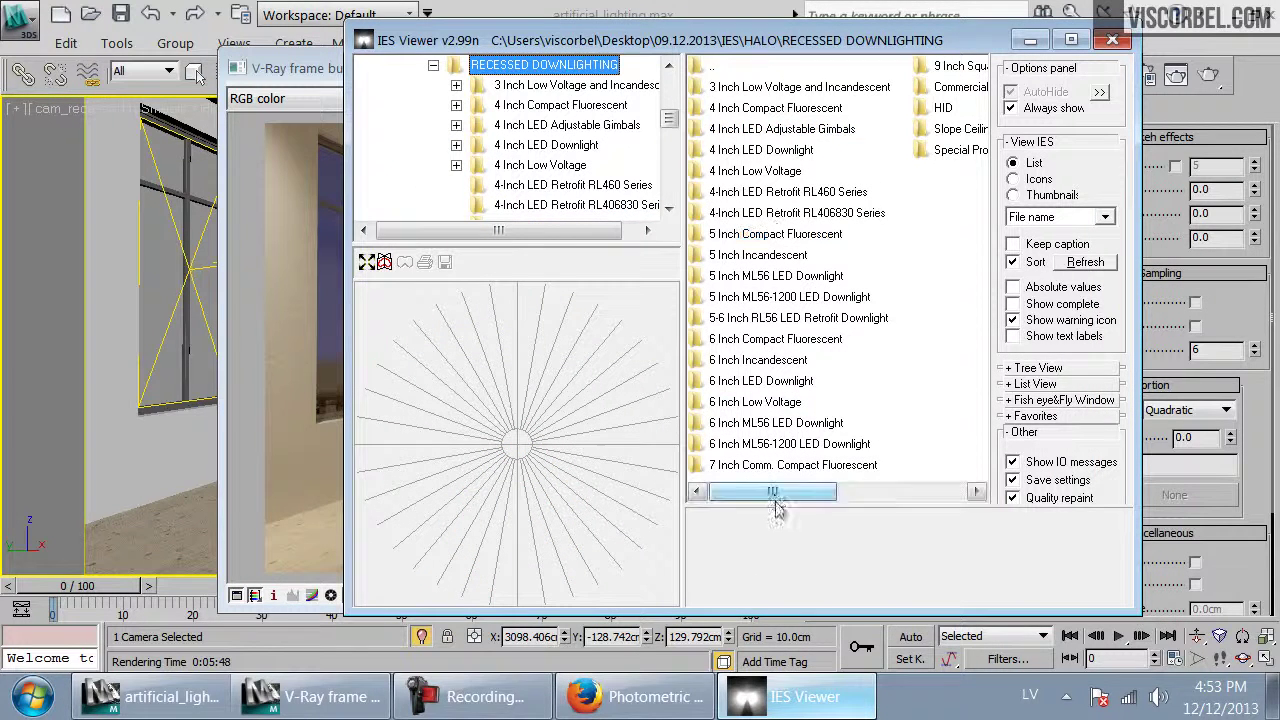
{"action": "left_click_drag", "start_coordinate": [771, 493], "coordinate": [903, 491]}
{"action": "left_click", "coordinate": [748, 88]}
{"action": "double_click", "coordinate": [748, 88]}
{"action": "double_click", "coordinate": [745, 88]}
{"action": "double_click", "coordinate": [730, 88]}
{"action": "left_click", "coordinate": [721, 107]}
{"action": "left_click", "coordinate": [727, 88]}
{"action": "left_click", "coordinate": [730, 129]}
{"action": "left_click", "coordinate": [541, 164]}
{"action": "left_click", "coordinate": [556, 105]}
{"action": "double_click", "coordinate": [537, 85]}
{"action": "double_click", "coordinate": [530, 65]}
{"action": "scroll", "coordinate": [526, 120], "scroll_direction": "up", "scroll_amount": 3}
{"action": "double_click", "coordinate": [540, 137]}
{"action": "left_click", "coordinate": [535, 105]}
Preview the rendered light distribution of H7ICAT-30CAT_60A19.IES and dismiss the preview
{"action": "key", "text": "Tab"}
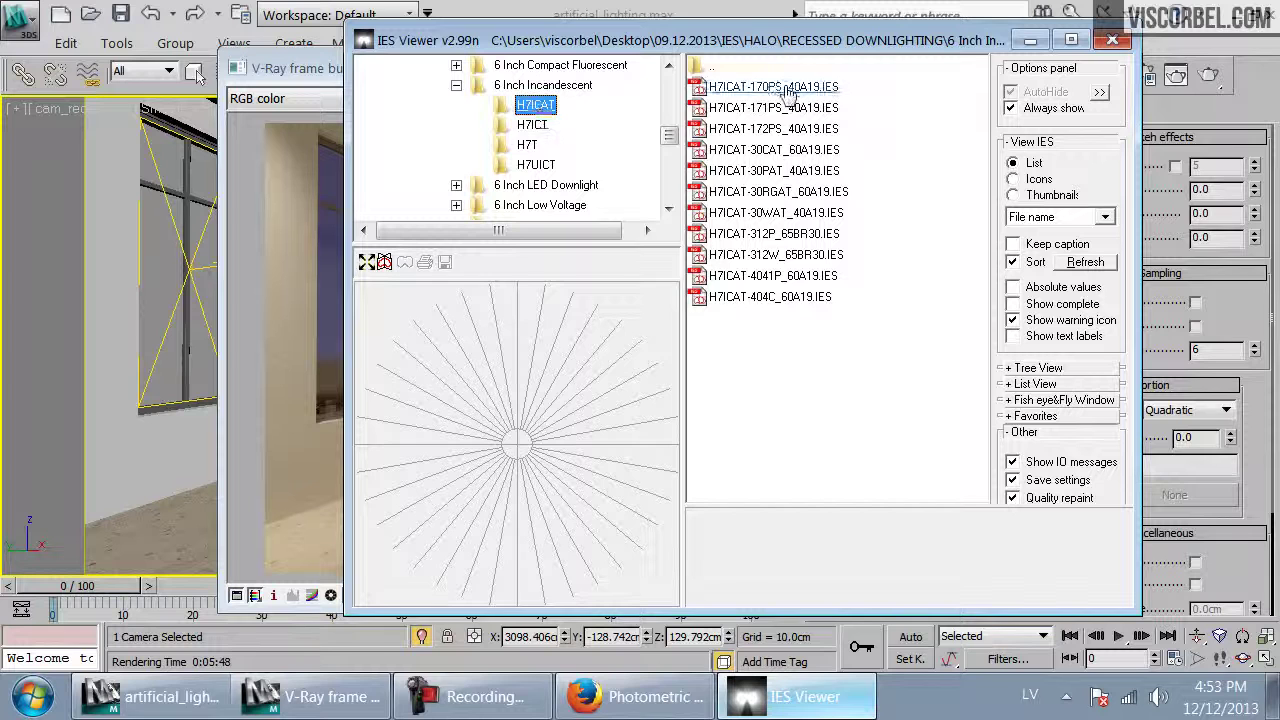
{"action": "key", "text": "Down"}
{"action": "key", "text": "Down"}
{"action": "key", "text": "Down"}
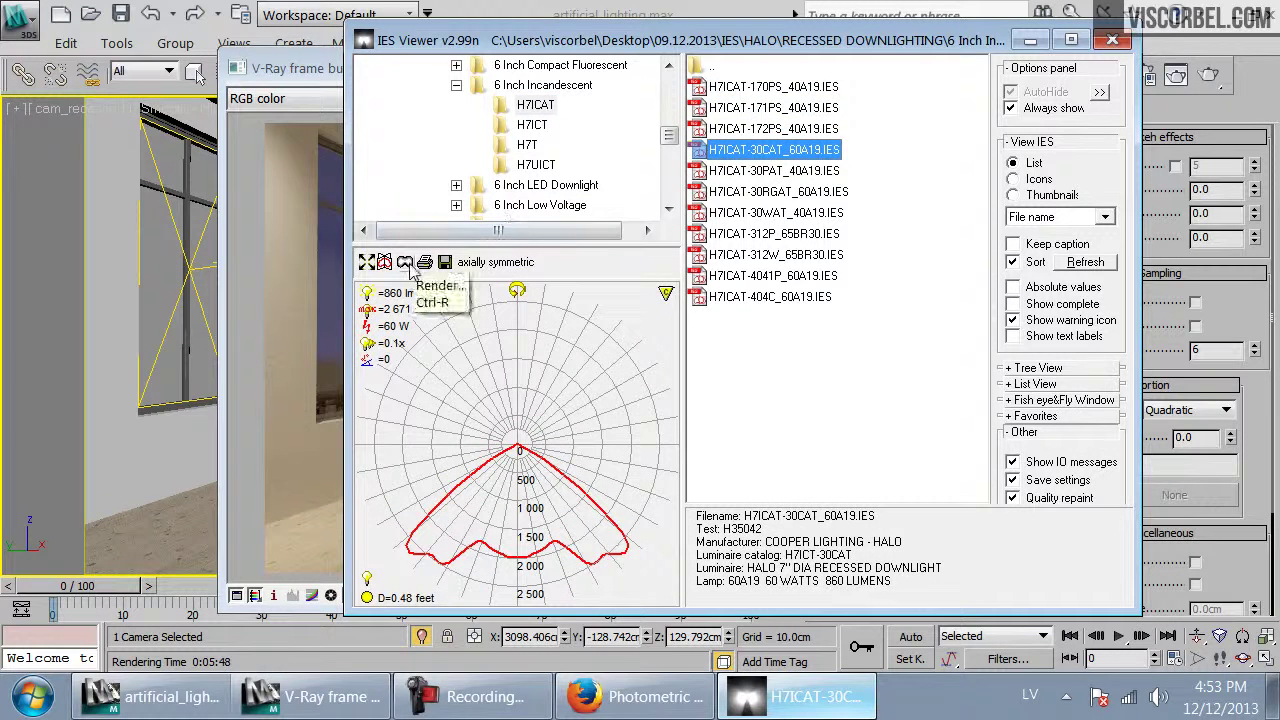
{"action": "left_click", "coordinate": [405, 262]}
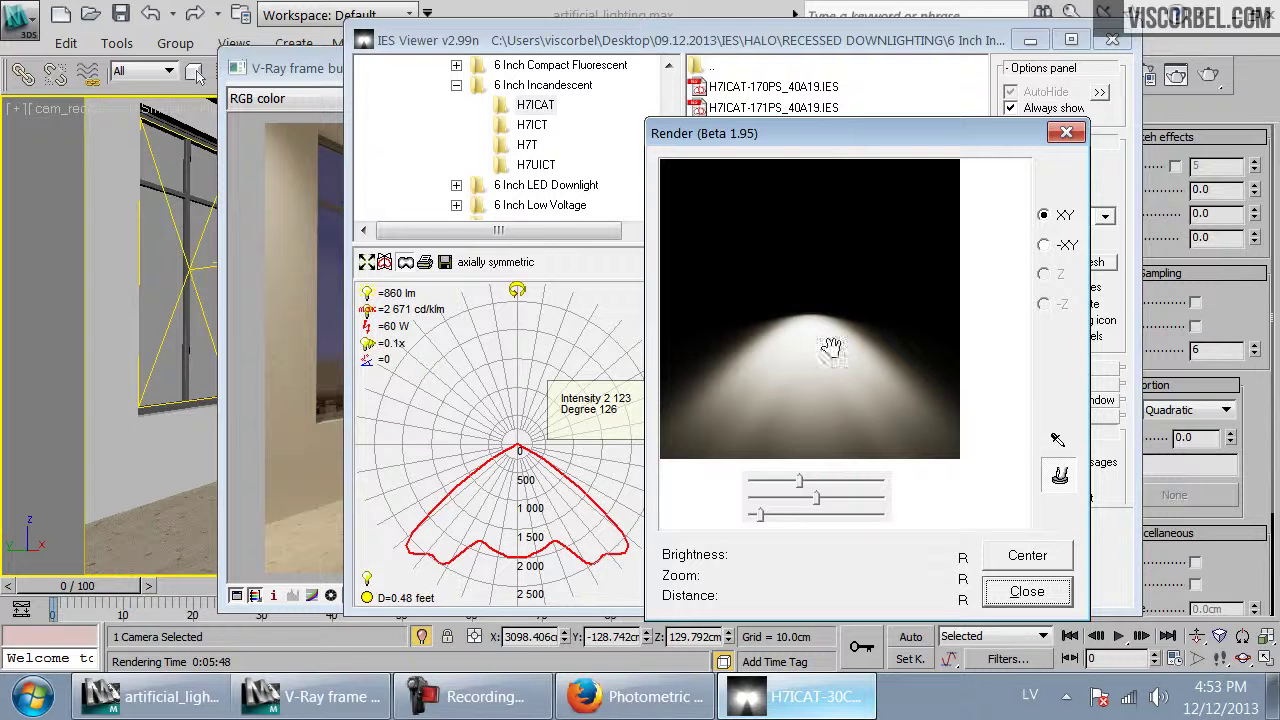
{"action": "left_click", "coordinate": [1066, 135]}
Look through the H7ICT files and preview the rendered light of H7ICT-30RGAT_60A19.IES
{"action": "left_click", "coordinate": [533, 127]}
{"action": "left_click", "coordinate": [754, 132]}
{"action": "left_click", "coordinate": [752, 156]}
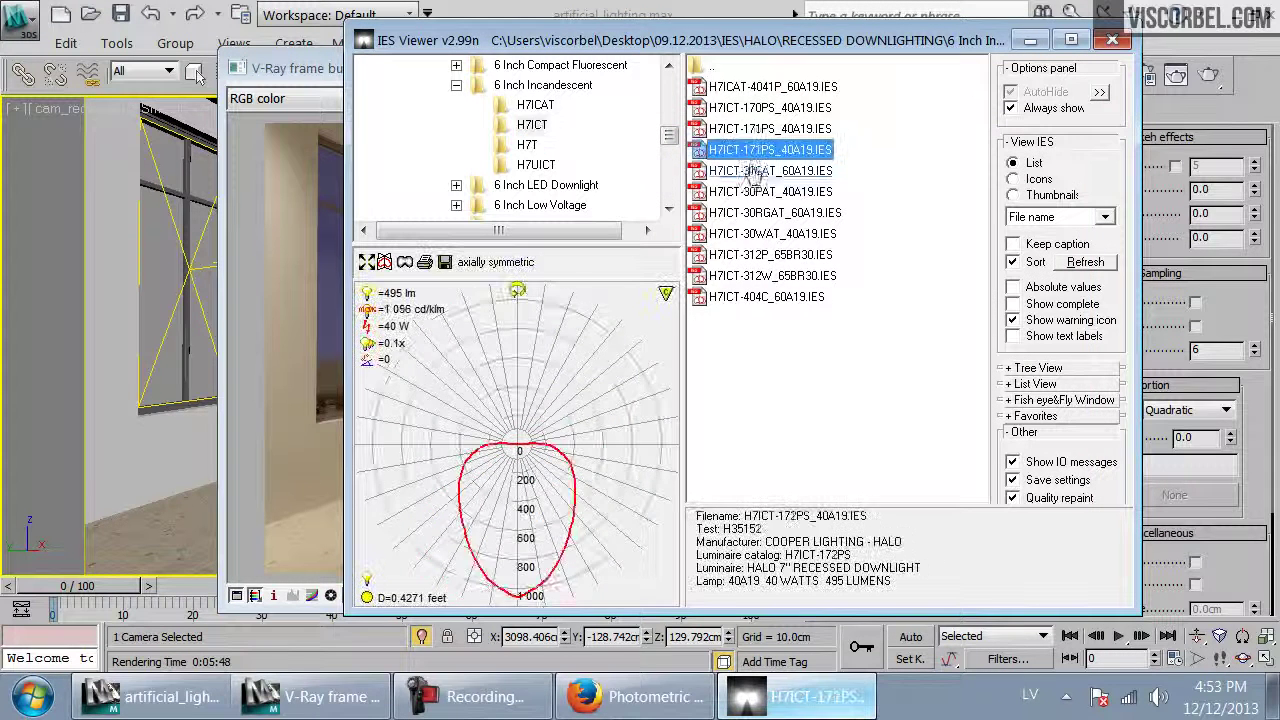
{"action": "left_click", "coordinate": [770, 212]}
{"action": "left_click", "coordinate": [406, 263]}
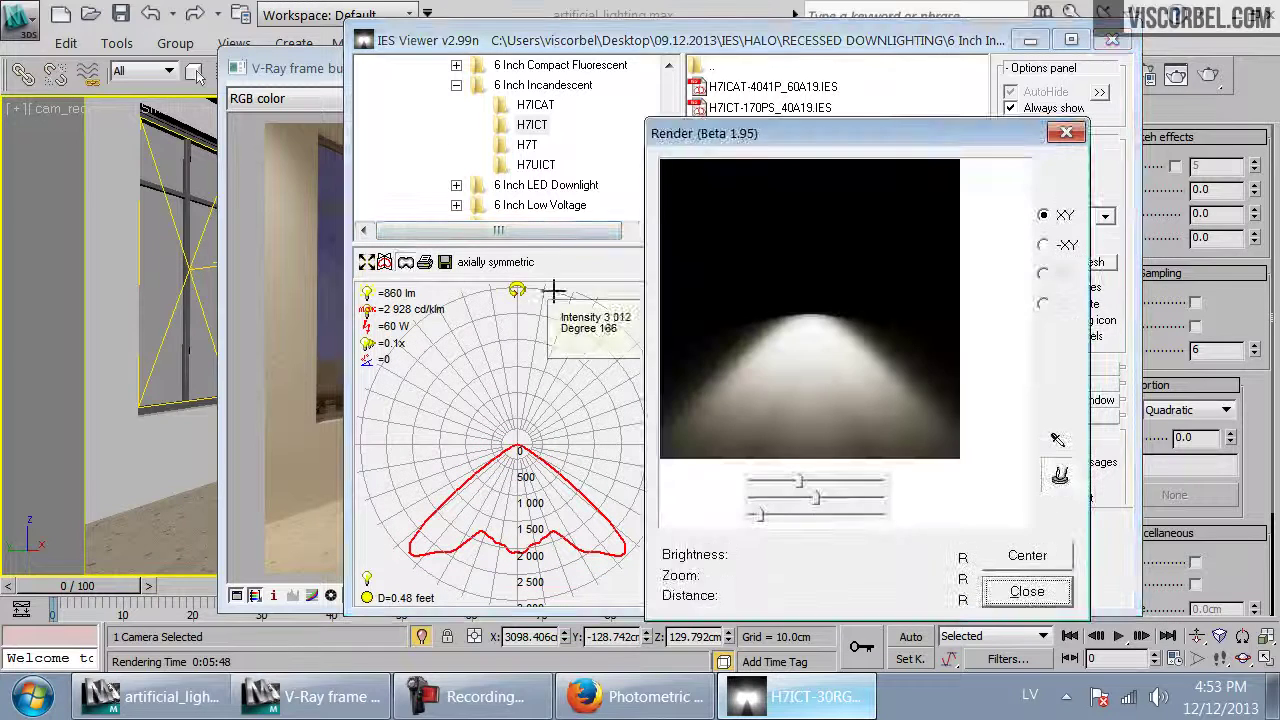
{"action": "left_click", "coordinate": [1066, 133]}
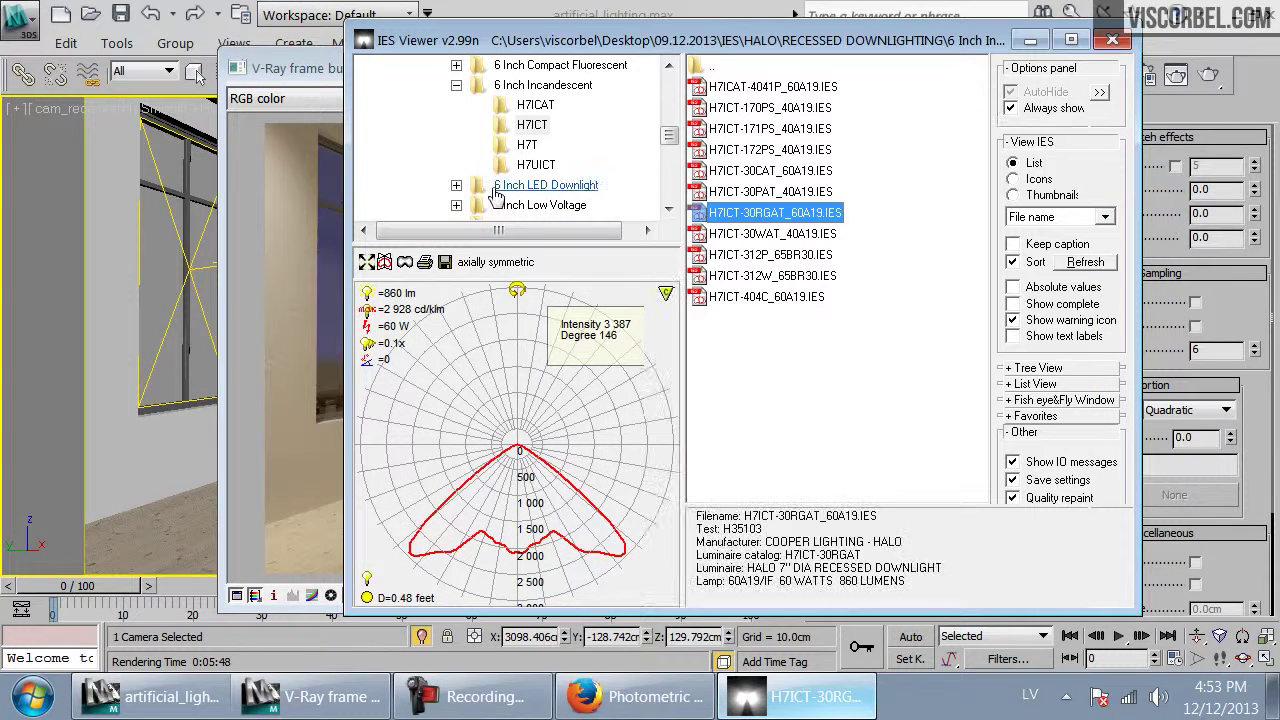
Look through the H7T files, preview the rendered light of H7-400.IES, and close IES Viewer
{"action": "left_click", "coordinate": [527, 144]}
{"action": "left_click", "coordinate": [770, 296]}
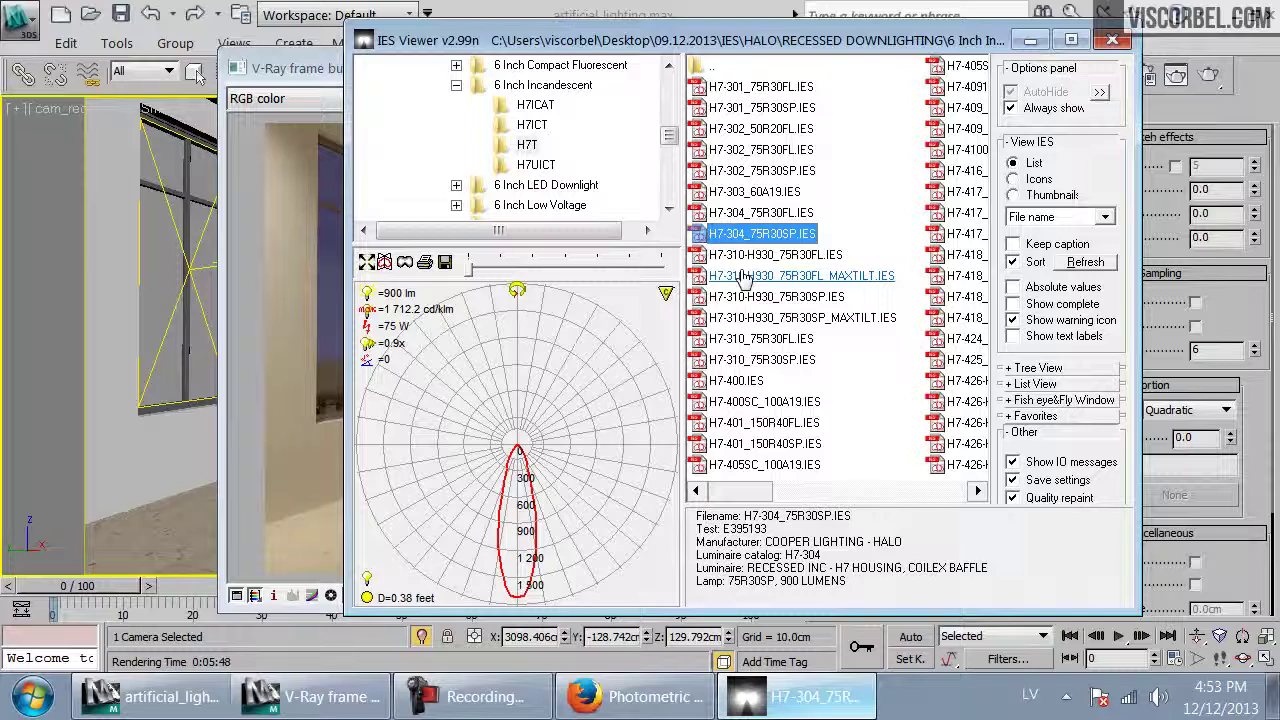
{"action": "left_click", "coordinate": [738, 381]}
{"action": "left_click", "coordinate": [385, 262]}
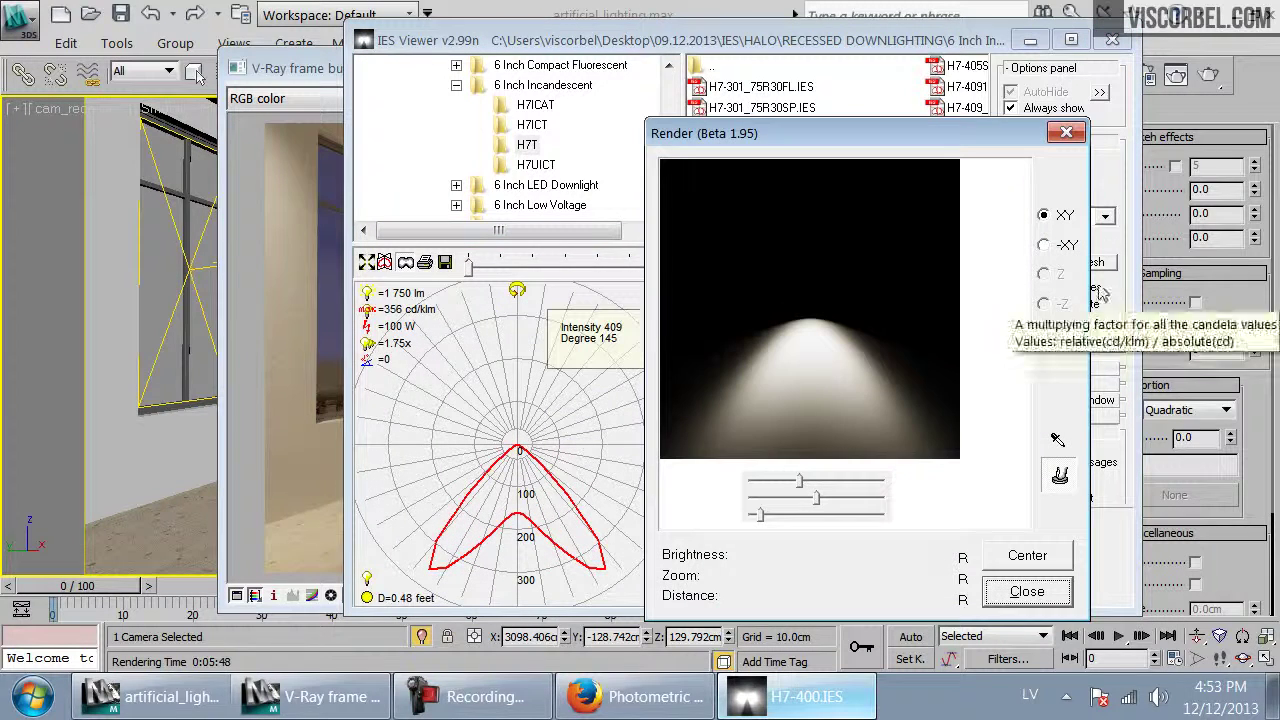
{"action": "left_click", "coordinate": [1066, 132]}
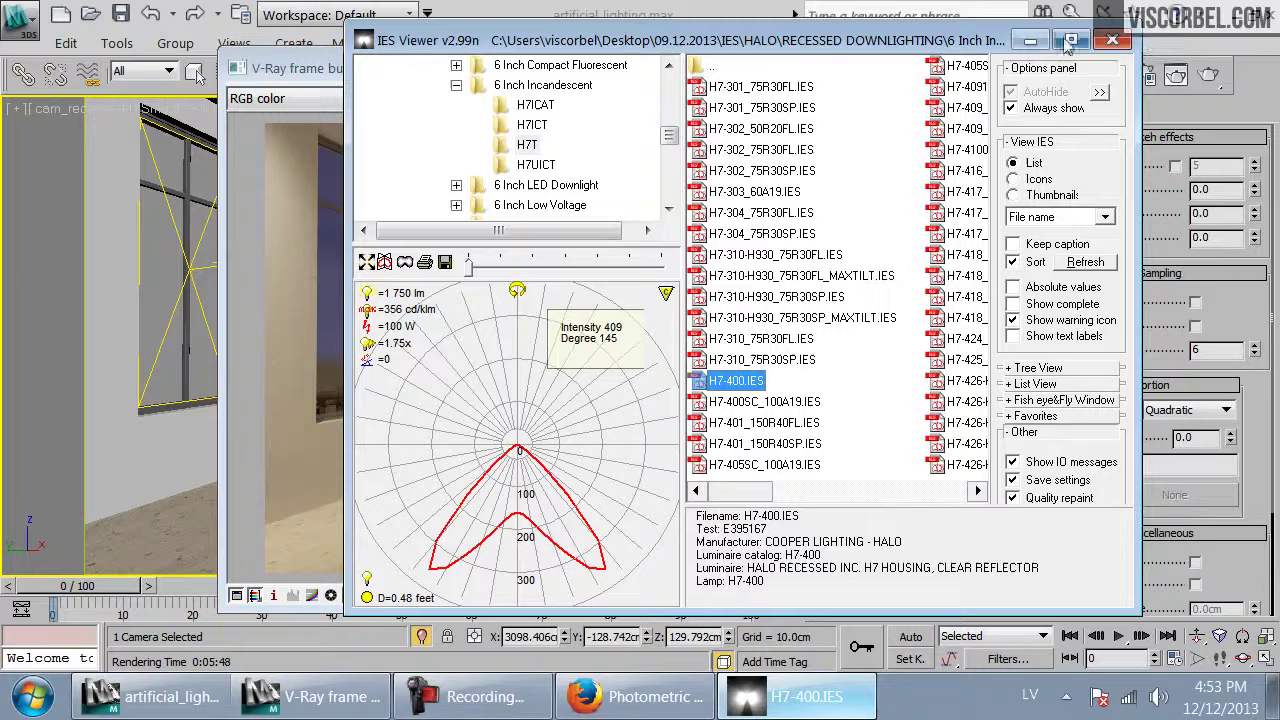
{"action": "left_click", "coordinate": [1112, 40]}
Show the rooms in the 3ds Max top view, frame the third room, and clear the selection
{"action": "key", "text": "t"}
{"action": "scroll", "coordinate": [566, 357], "scroll_direction": "down", "scroll_amount": 6}
{"action": "right_click", "coordinate": [566, 357]}
{"action": "left_click", "coordinate": [621, 197]}
{"action": "left_click", "coordinate": [756, 418]}
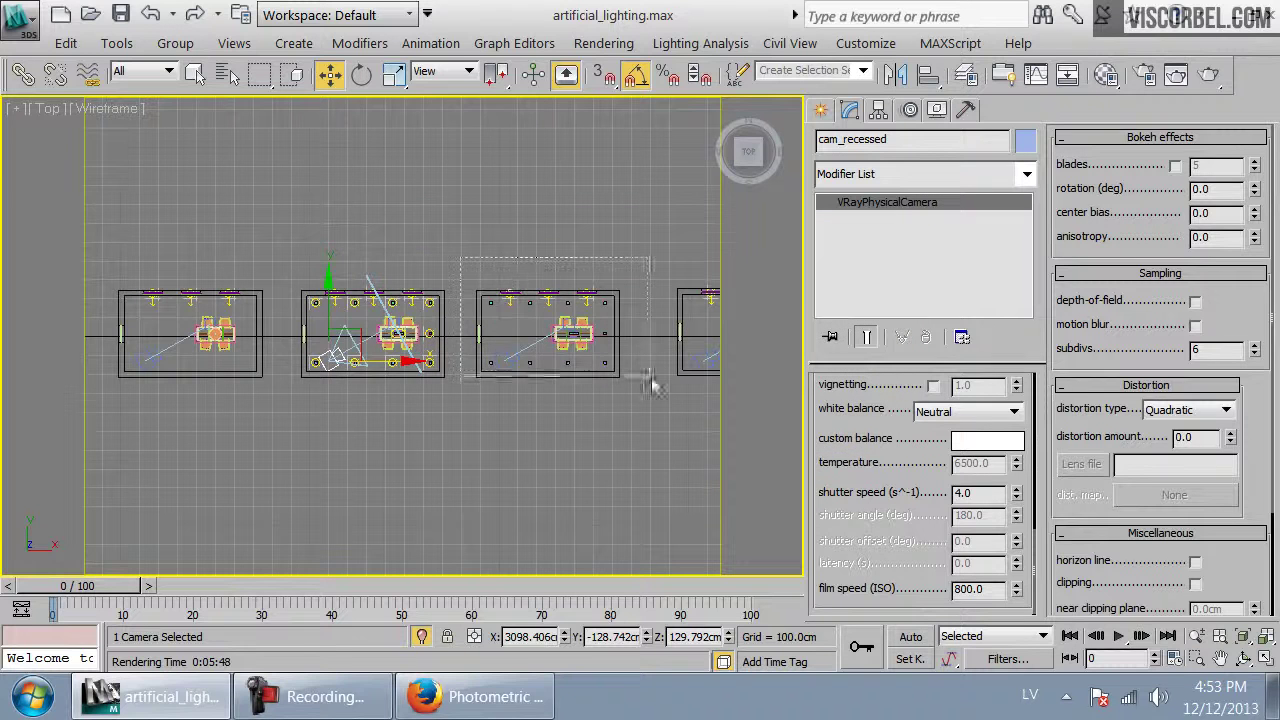
{"action": "left_click_drag", "start_coordinate": [650, 379], "coordinate": [645, 395]}
{"action": "key", "text": "z"}
{"action": "left_click", "coordinate": [549, 167]}
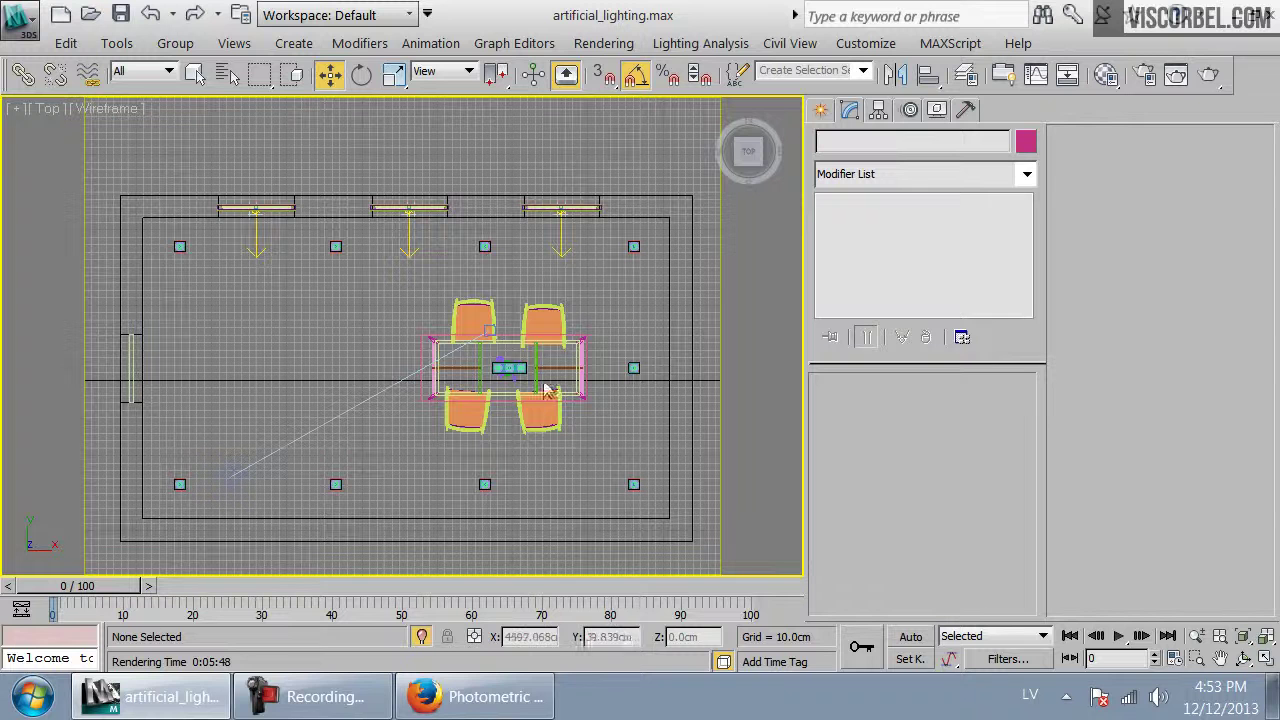
Create a targeted VRayIES light at the recessed fixture in the front view and lower its target well below the ceiling
{"action": "left_click", "coordinate": [820, 109]}
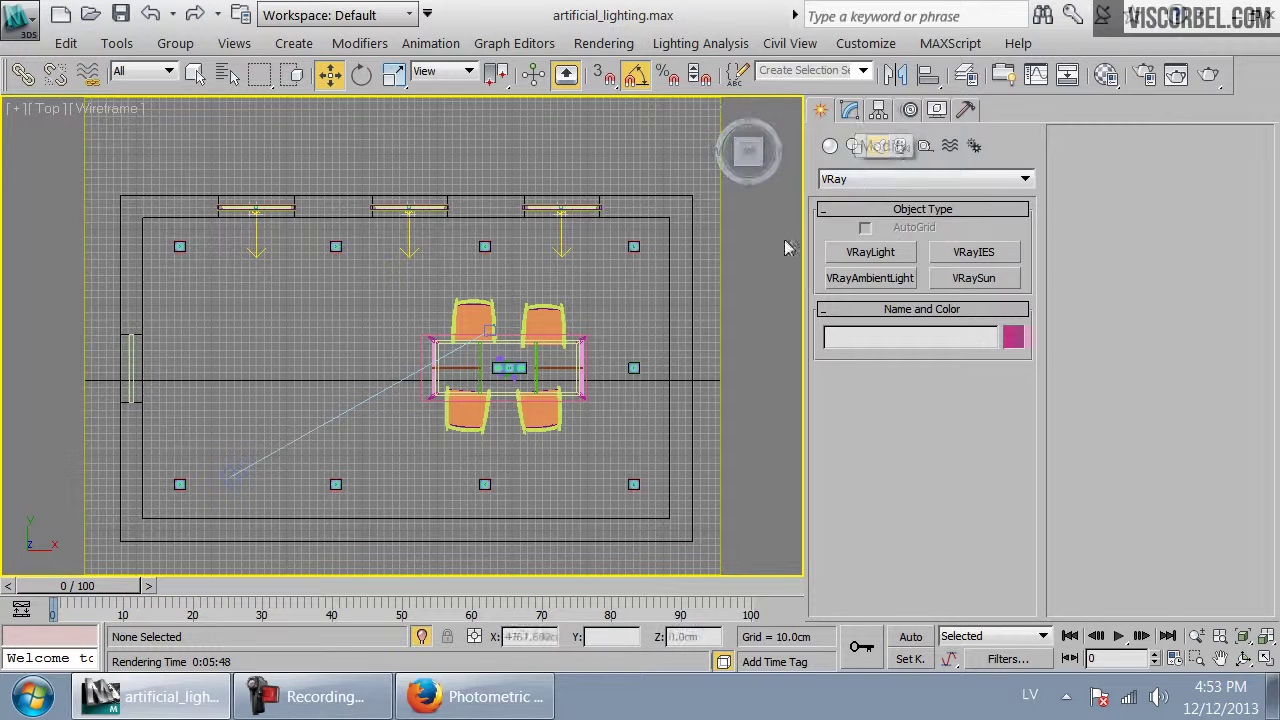
{"action": "left_click", "coordinate": [973, 252]}
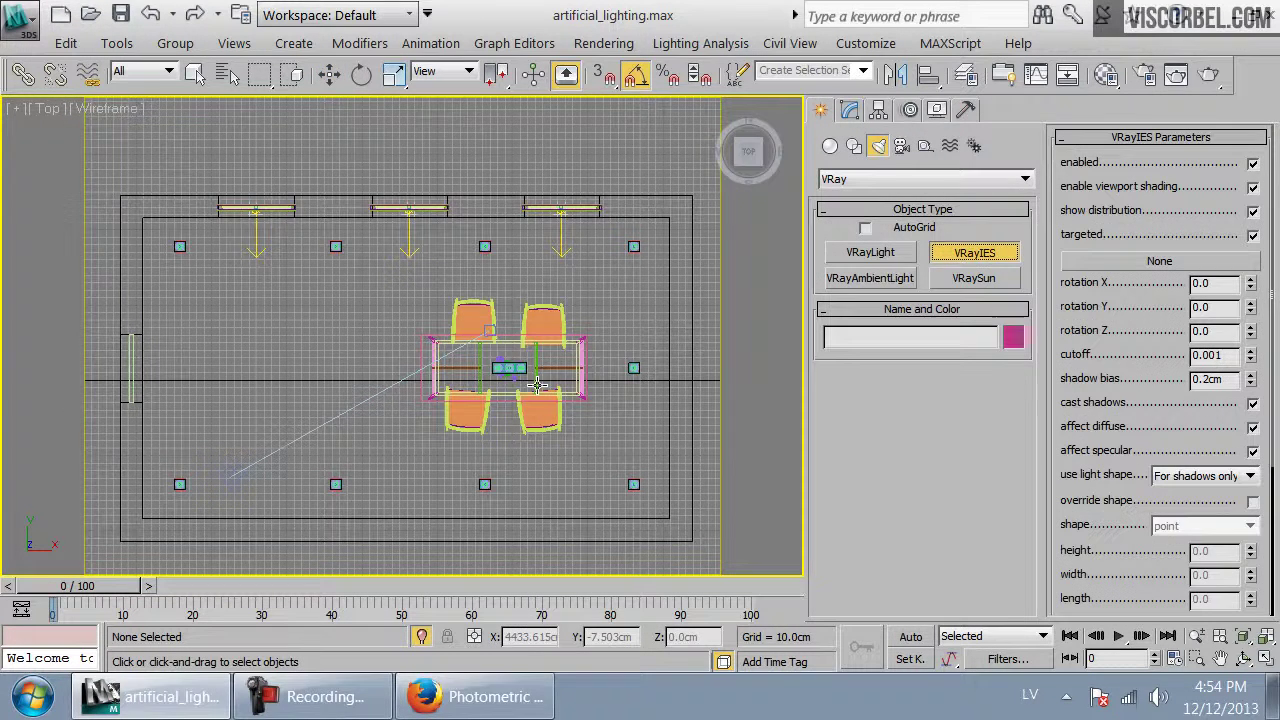
{"action": "key", "text": "f"}
{"action": "scroll", "coordinate": [453, 279], "scroll_direction": "up", "scroll_amount": 5}
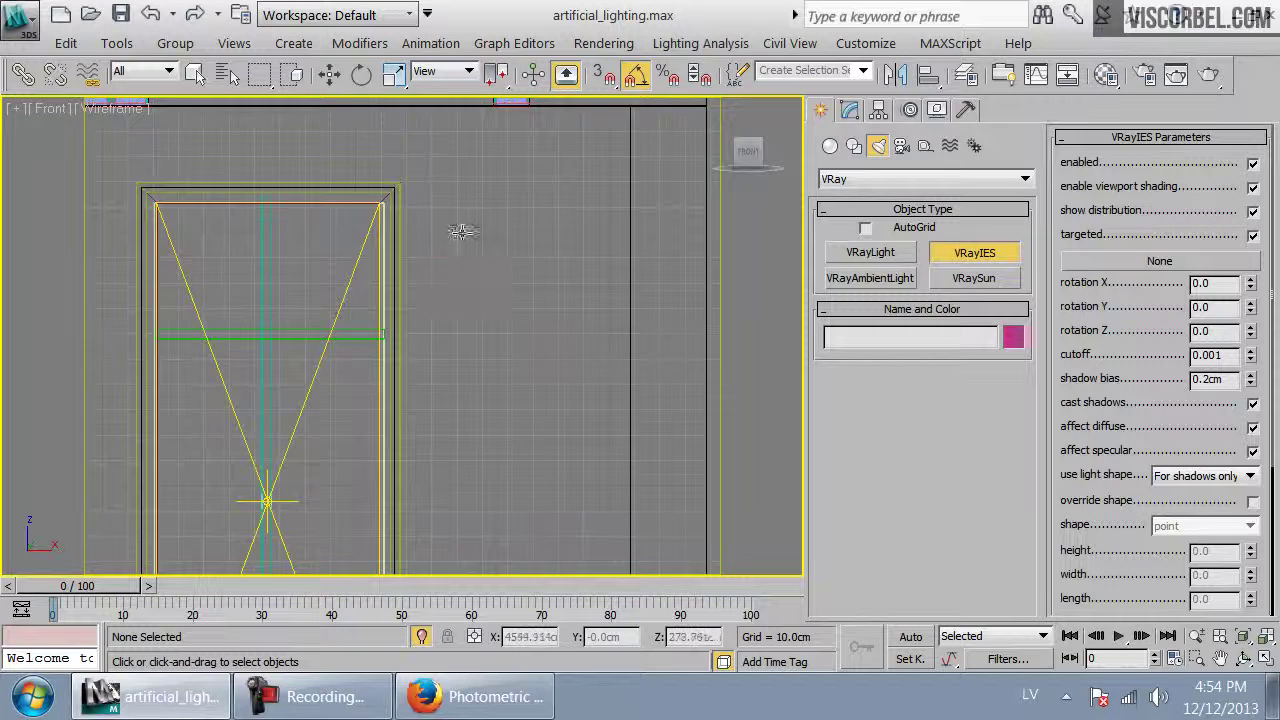
{"action": "middle_click_drag", "start_coordinate": [468, 204], "coordinate": [383, 471]}
{"action": "scroll", "coordinate": [383, 471], "scroll_direction": "up", "scroll_amount": 3}
{"action": "left_click_drag", "start_coordinate": [470, 268], "coordinate": [470, 367]}
{"action": "key", "text": "w"}
{"action": "left_click", "coordinate": [472, 370]}
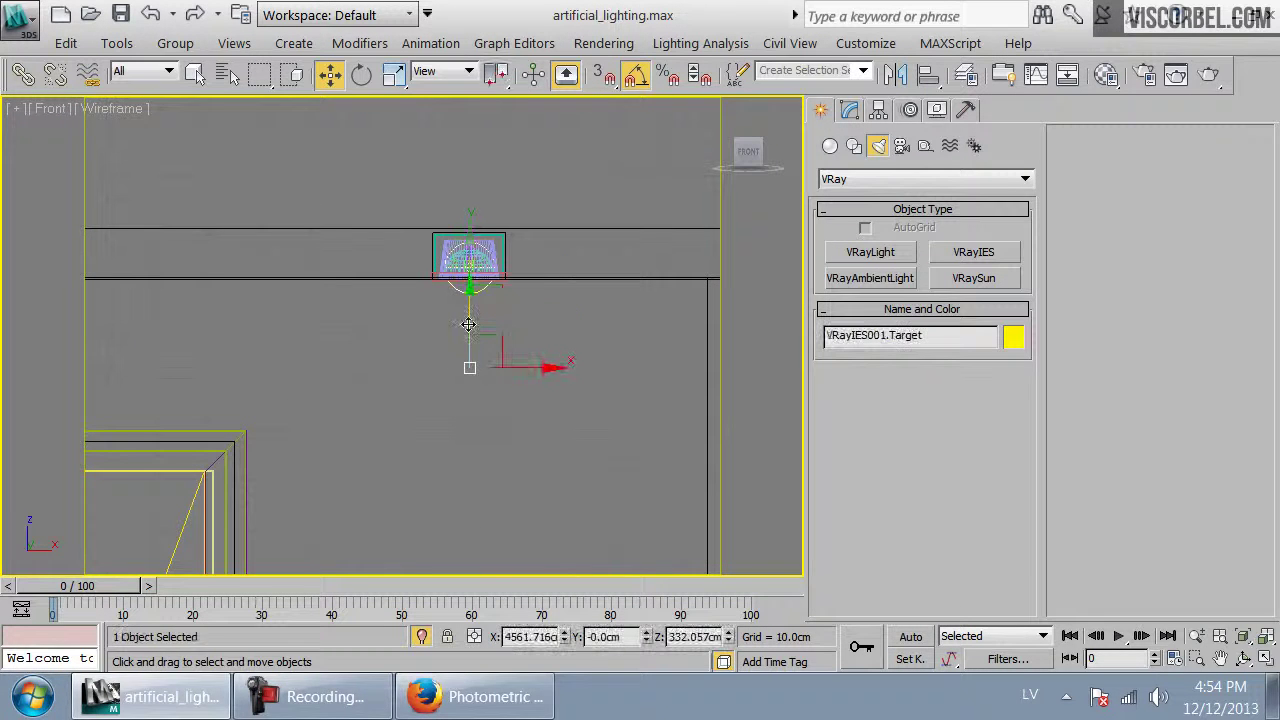
{"action": "scroll", "coordinate": [506, 514], "scroll_direction": "down", "scroll_amount": 3}
{"action": "middle_click_drag", "start_coordinate": [497, 374], "coordinate": [421, 155]}
{"action": "left_click_drag", "start_coordinate": [420, 173], "coordinate": [421, 415]}
In the top view, select the IES light together with its target and move both onto the middle fixture beside the short wall
{"action": "key", "text": "t"}
{"action": "key", "text": "r"}
{"action": "key", "text": "z"}
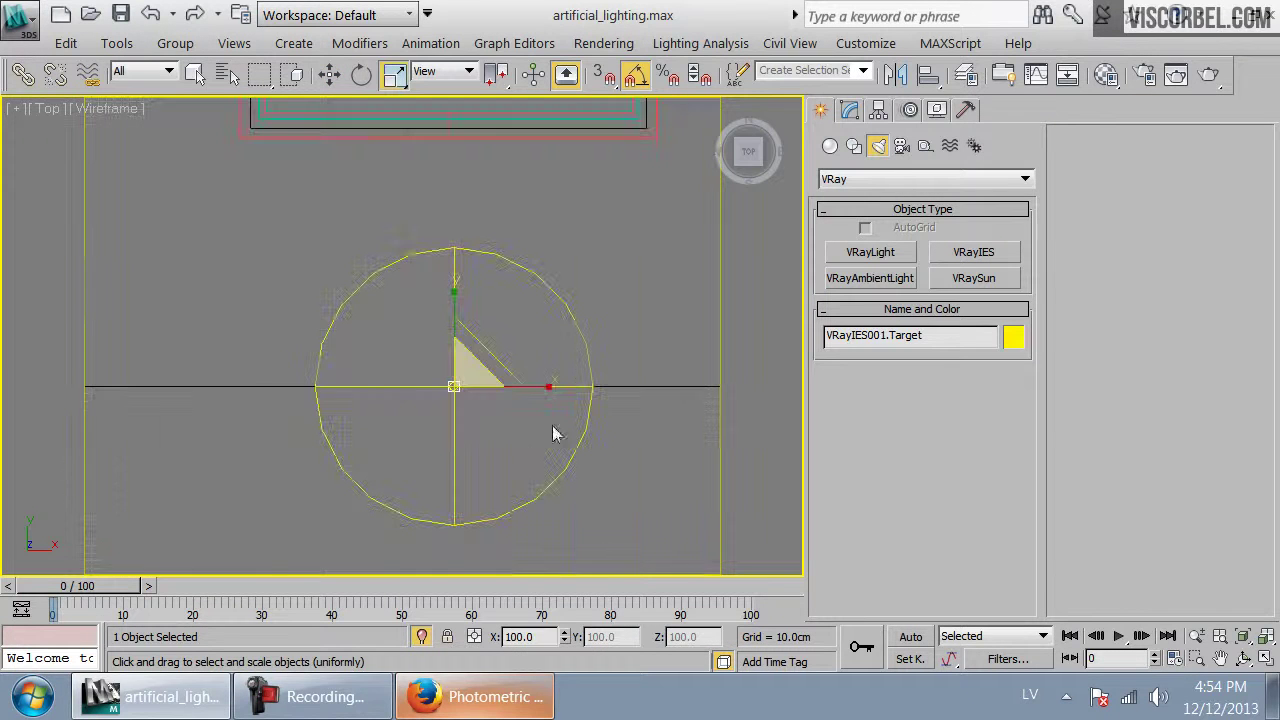
{"action": "scroll", "coordinate": [500, 426], "scroll_direction": "down", "scroll_amount": 3}
{"action": "middle_click_drag", "start_coordinate": [500, 412], "coordinate": [500, 388]}
{"action": "left_click_drag", "start_coordinate": [513, 290], "coordinate": [397, 384]}
{"action": "scroll", "coordinate": [420, 300], "scroll_direction": "down", "scroll_amount": 2}
{"action": "middle_click_drag", "start_coordinate": [428, 278], "coordinate": [453, 514]}
{"action": "key", "text": "w"}
{"action": "left_click_drag", "start_coordinate": [445, 520], "coordinate": [445, 361]}
Clone the IES light and its target as an instance onto the room's lower-right corner fixture and align it there
{"action": "scroll", "coordinate": [446, 426], "scroll_direction": "down", "scroll_amount": 8}
{"action": "middle_click_drag", "start_coordinate": [447, 288], "coordinate": [455, 268]}
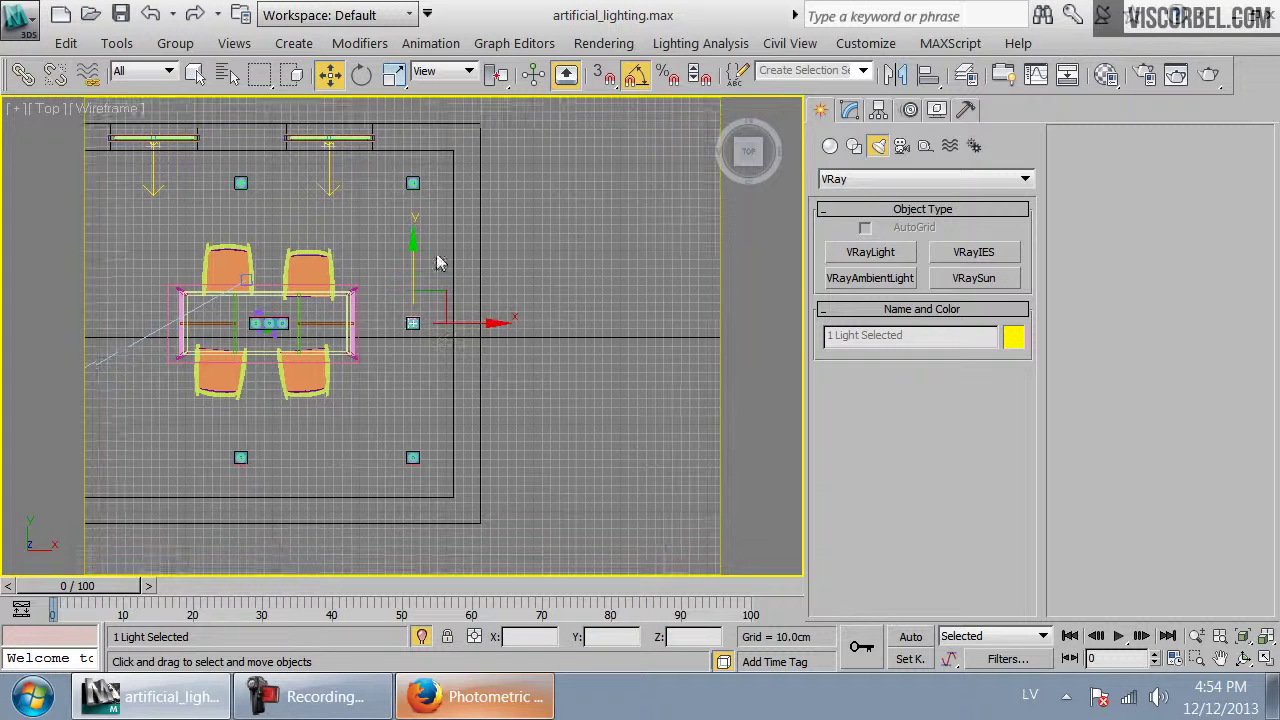
{"action": "mouse_move", "coordinate": [418, 258]}
{"action": "left_mouse_down", "text": "shift"}
{"action": "mouse_move", "coordinate": [418, 430]}
{"action": "mouse_move", "coordinate": [418, 398]}
{"action": "left_mouse_up", "text": "shift"}
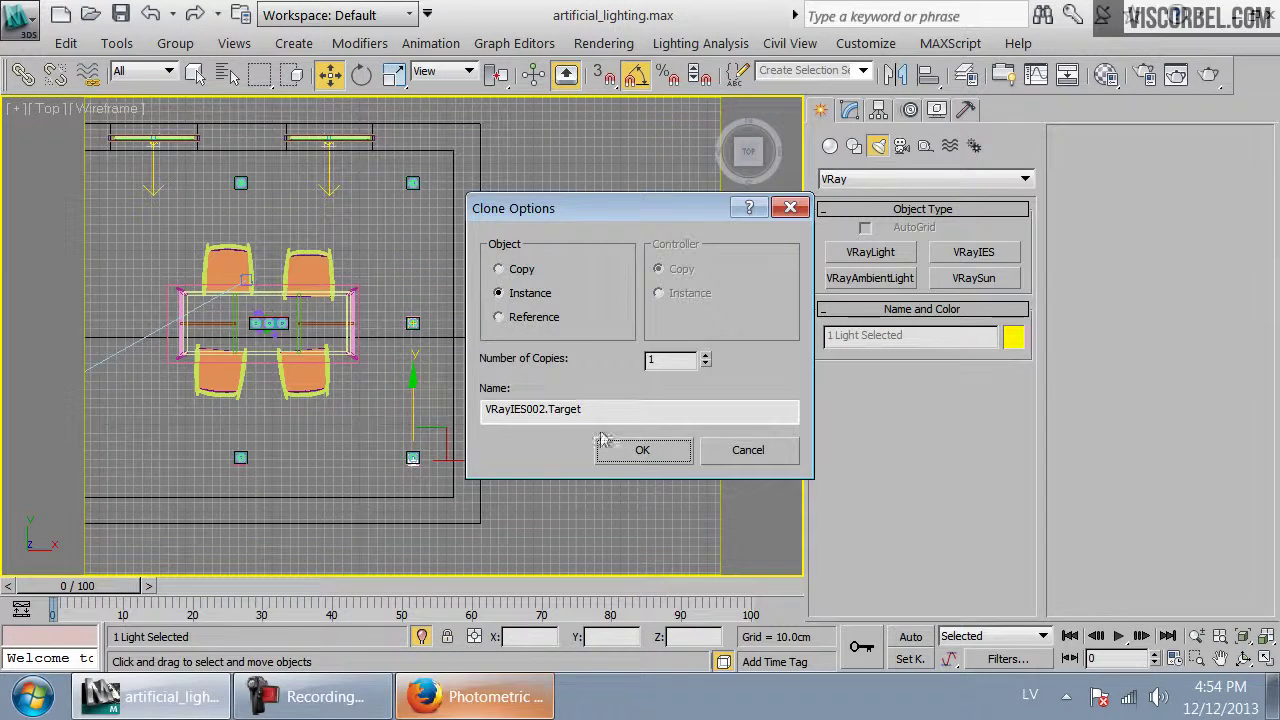
{"action": "left_click", "coordinate": [616, 448]}
{"action": "scroll", "coordinate": [614, 452], "scroll_direction": "up", "scroll_amount": 1}
{"action": "middle_click_drag", "start_coordinate": [590, 472], "coordinate": [598, 380]}
{"action": "scroll", "coordinate": [597, 380], "scroll_direction": "up", "scroll_amount": 3}
{"action": "middle_click_drag", "start_coordinate": [508, 512], "coordinate": [480, 288]}
{"action": "scroll", "coordinate": [478, 274], "scroll_direction": "up", "scroll_amount": 2}
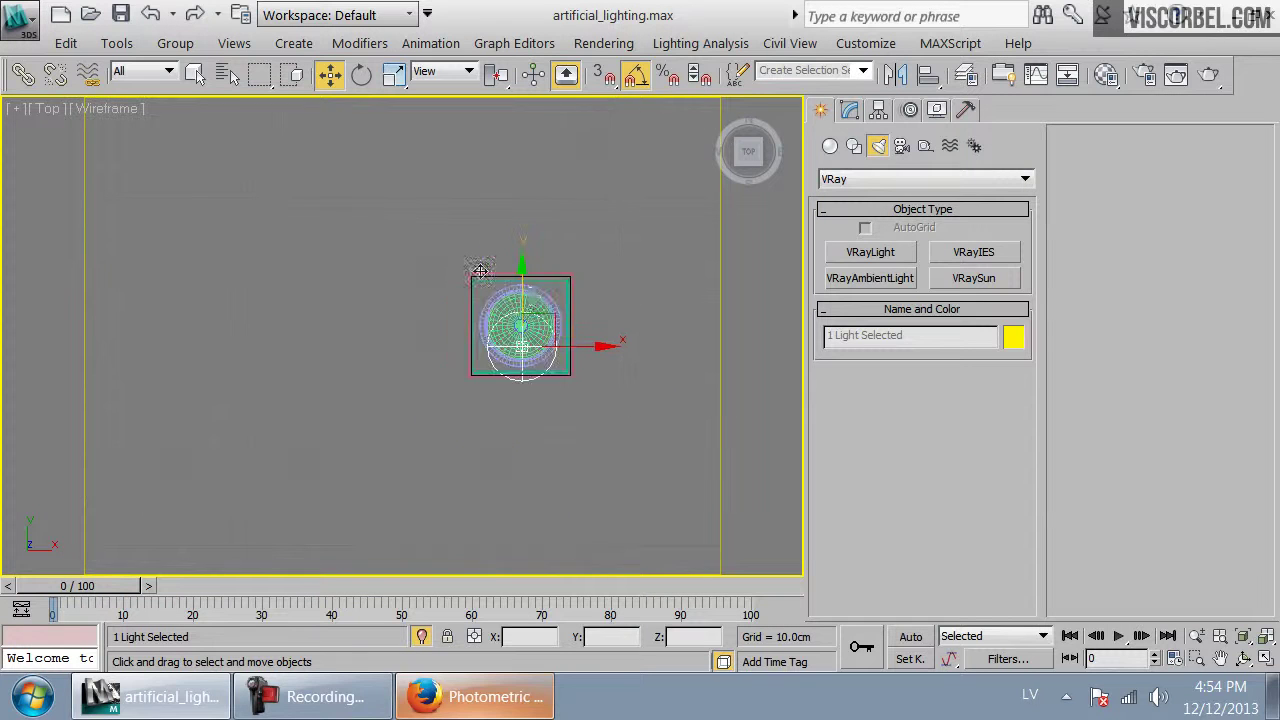
{"action": "scroll", "coordinate": [515, 305], "scroll_direction": "down", "scroll_amount": 5}
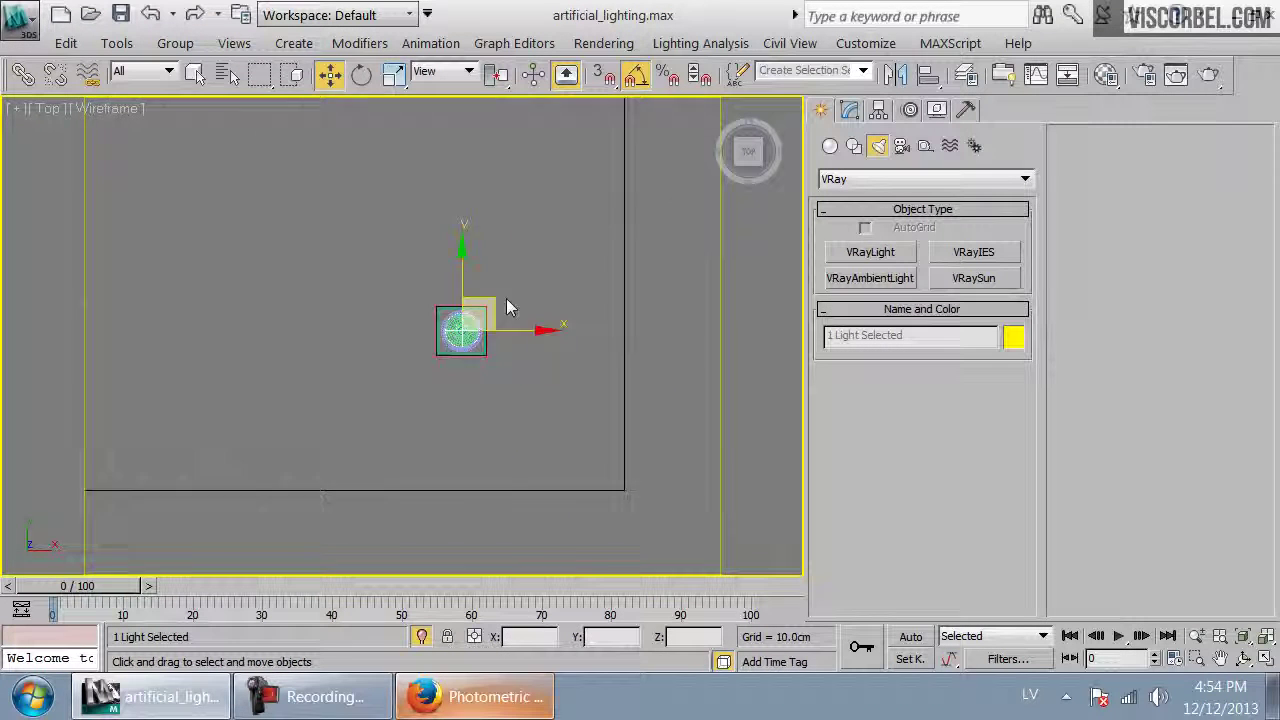
Clone the corner IES light as instances along the lower row of fixtures and align the last one with the lower-left fixture
{"action": "middle_click_drag", "start_coordinate": [574, 334], "coordinate": [704, 336]}
{"action": "mouse_move", "coordinate": [704, 335]}
{"action": "left_mouse_down"}
{"action": "mouse_move", "coordinate": [525, 334]}
{"action": "mouse_move", "coordinate": [533, 341]}
{"action": "left_mouse_up"}
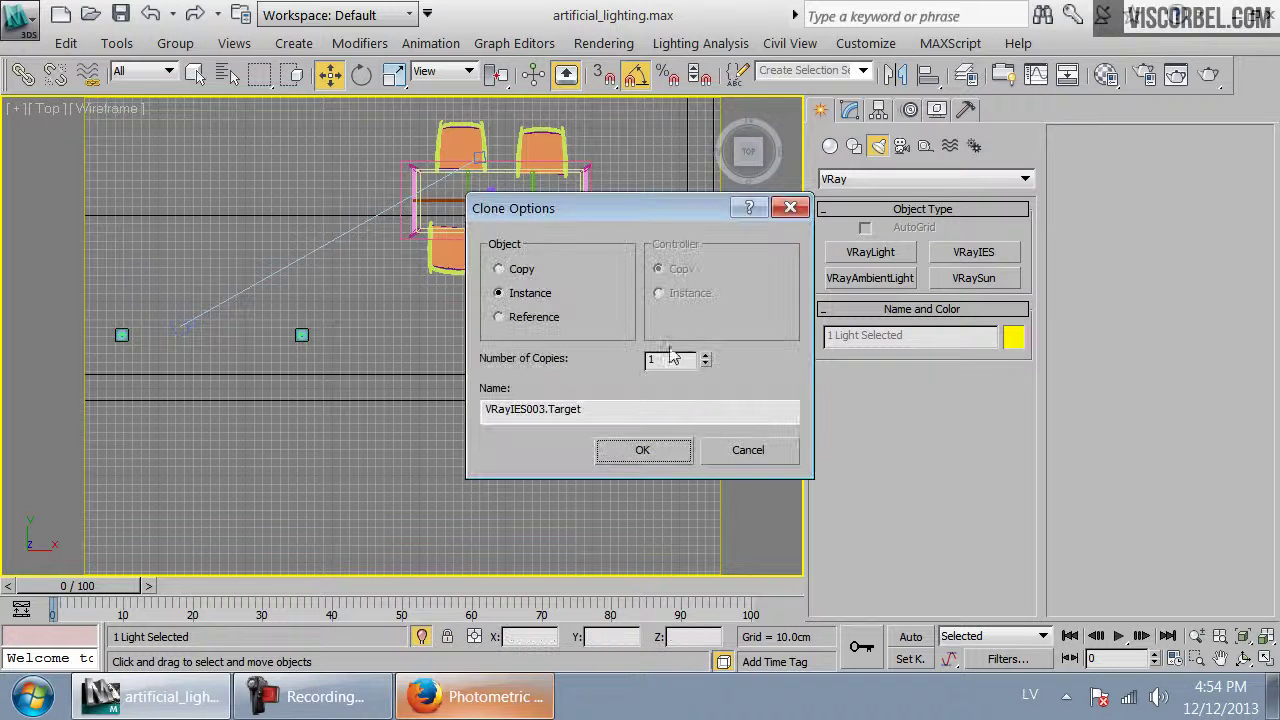
{"action": "left_click", "coordinate": [643, 451]}
{"action": "middle_click_drag", "start_coordinate": [304, 382], "coordinate": [603, 380]}
{"action": "scroll", "coordinate": [603, 380], "scroll_direction": "up", "scroll_amount": 4}
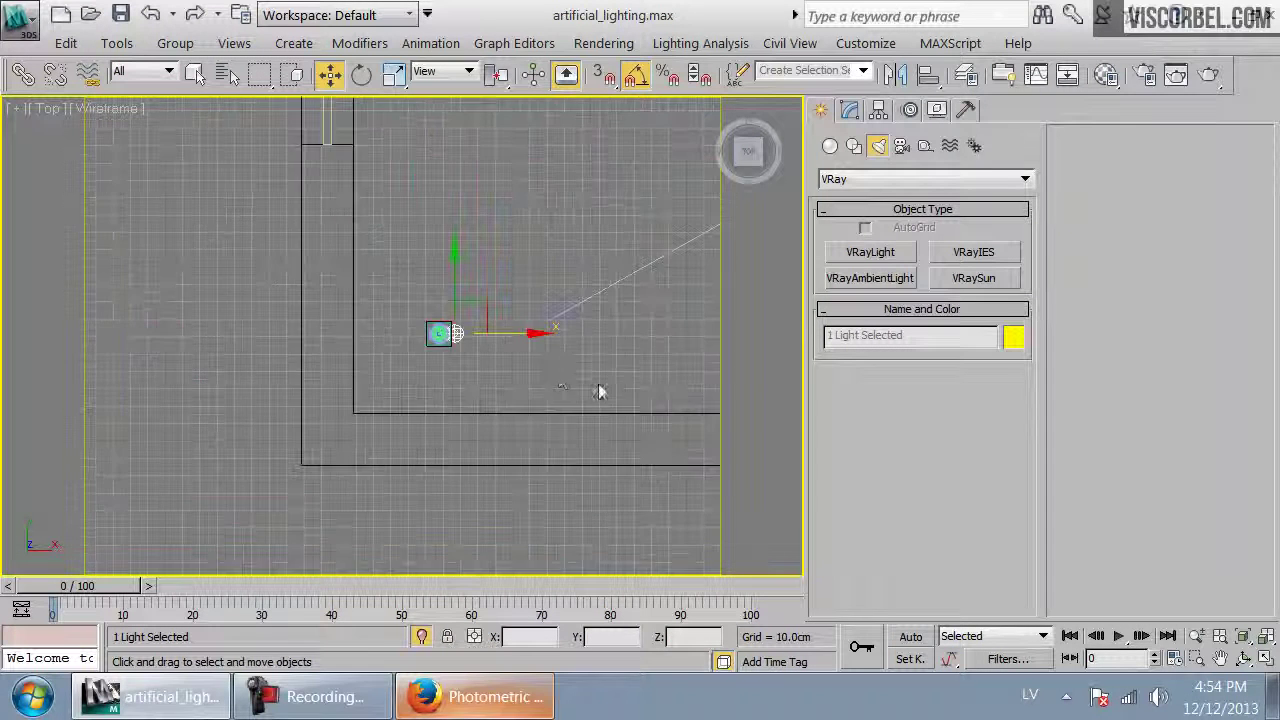
{"action": "scroll", "coordinate": [534, 350], "scroll_direction": "up", "scroll_amount": 3}
{"action": "scroll", "coordinate": [621, 333], "scroll_direction": "down", "scroll_amount": 8}
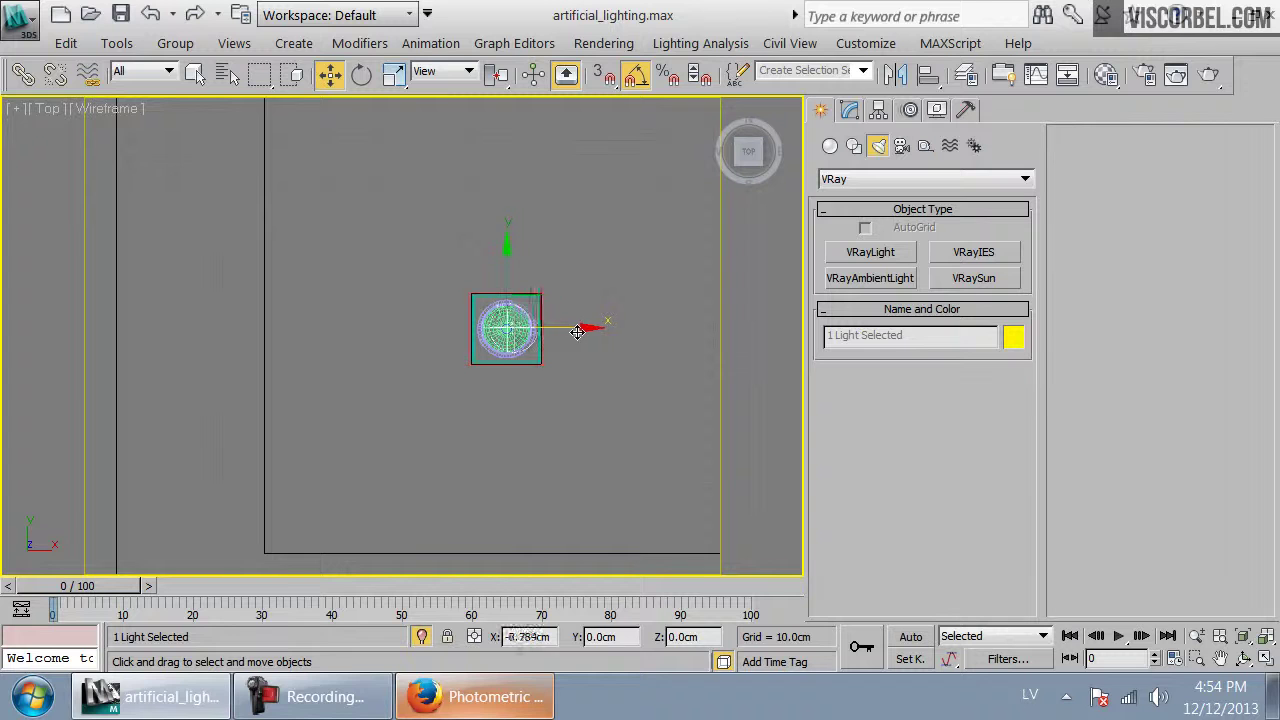
{"action": "middle_click_drag", "start_coordinate": [585, 352], "coordinate": [316, 359]}
{"action": "scroll", "coordinate": [310, 350], "scroll_direction": "up", "scroll_amount": 4}
{"action": "scroll", "coordinate": [402, 338], "scroll_direction": "down", "scroll_amount": 8}
{"action": "scroll", "coordinate": [368, 307], "scroll_direction": "up", "scroll_amount": 2}
Clone the lower-left IES light as an instance onto the room's upper-left corner fixture
{"action": "middle_click_drag", "start_coordinate": [368, 307], "coordinate": [612, 460]}
{"action": "scroll", "coordinate": [490, 456], "scroll_direction": "up", "scroll_amount": 2}
{"action": "left_click", "coordinate": [486, 465]}
{"action": "key", "text": "ctrl+z"}
{"action": "left_click_drag", "start_coordinate": [481, 467], "coordinate": [482, 192], "text": "shift"}
{"action": "left_click", "coordinate": [641, 449]}
{"action": "key", "text": "z"}
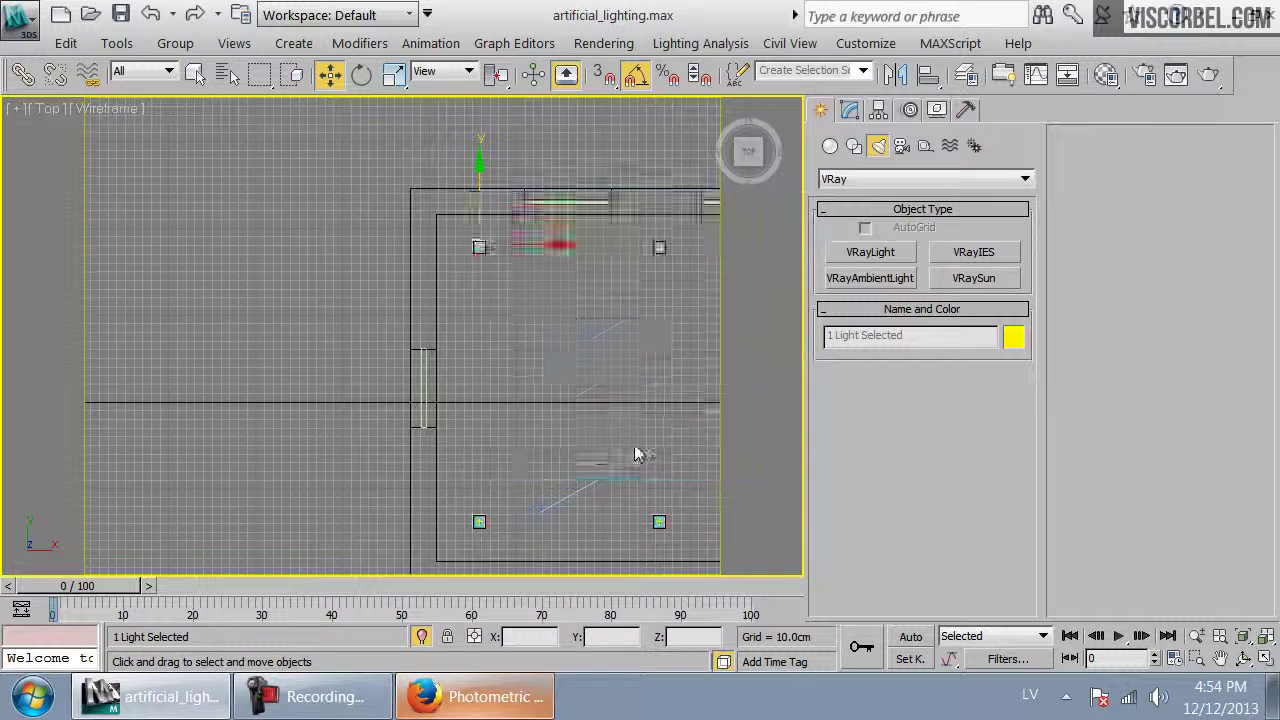
{"action": "left_click_drag", "start_coordinate": [432, 361], "coordinate": [432, 363]}
{"action": "scroll", "coordinate": [456, 372], "scroll_direction": "down", "scroll_amount": 4}
Clone the upper-left IES light as two instances along the upper row and align the last one with its fixture
{"action": "middle_click_drag", "start_coordinate": [487, 384], "coordinate": [204, 378]}
{"action": "scroll", "coordinate": [204, 375], "scroll_direction": "down", "scroll_amount": 1}
{"action": "scroll", "coordinate": [370, 355], "scroll_direction": "down", "scroll_amount": 3}
{"action": "middle_click_drag", "start_coordinate": [374, 353], "coordinate": [189, 386]}
{"action": "left_click_drag", "start_coordinate": [189, 383], "coordinate": [459, 380]}
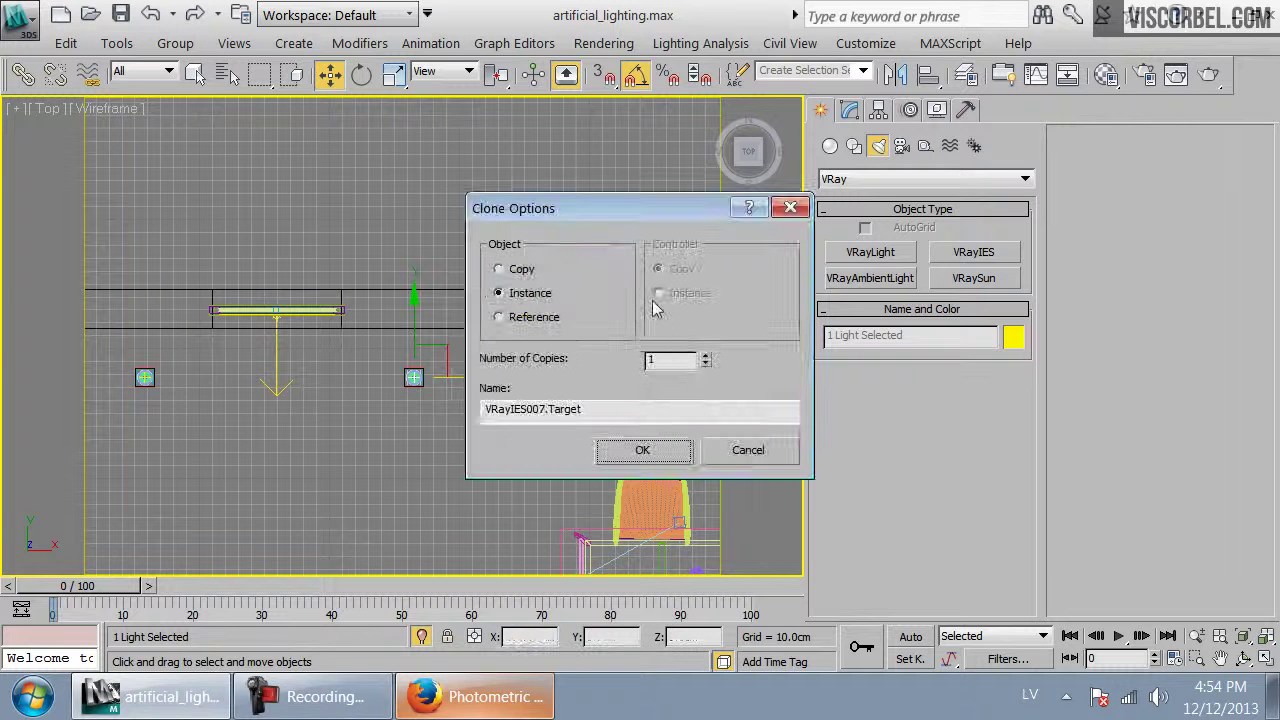
{"action": "left_click", "coordinate": [705, 354]}
{"action": "left_click", "coordinate": [648, 459]}
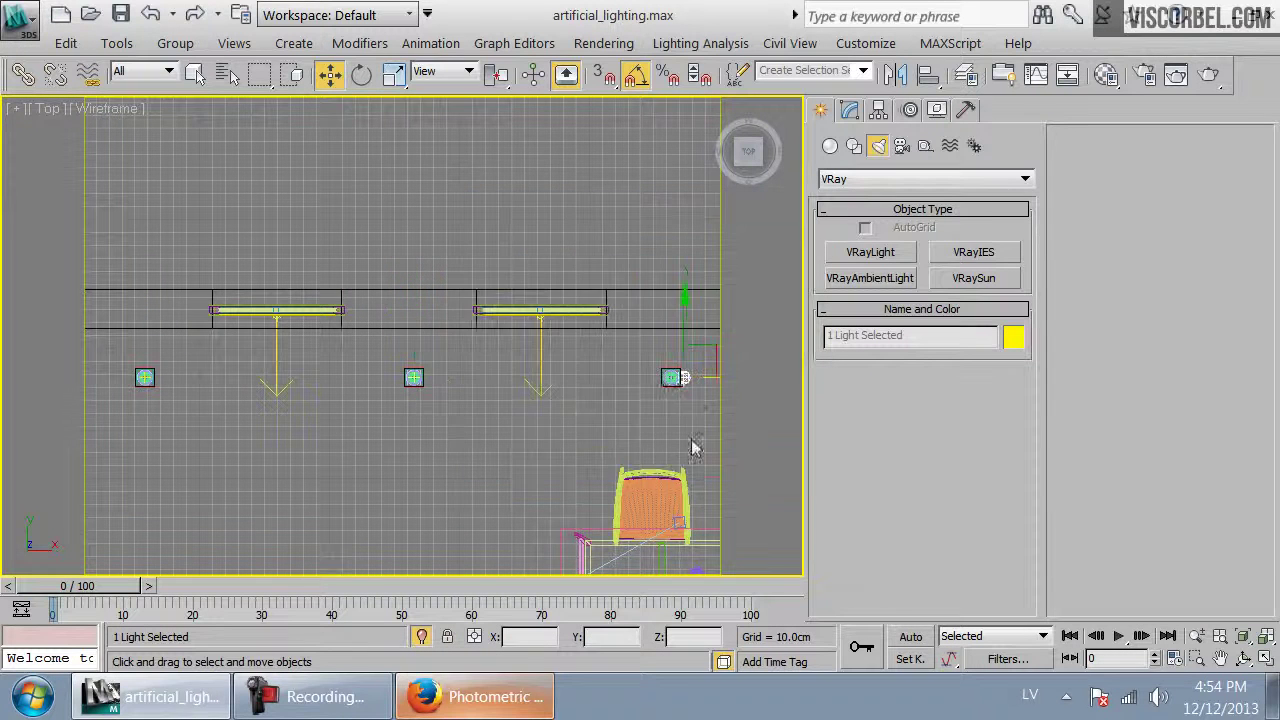
{"action": "middle_click_drag", "start_coordinate": [683, 460], "coordinate": [277, 455]}
{"action": "scroll", "coordinate": [283, 400], "scroll_direction": "up", "scroll_amount": 2}
{"action": "left_click_drag", "start_coordinate": [284, 395], "coordinate": [266, 395]}
Clone the IES light as one more instance onto the room's upper-right corner fixture
{"action": "left_click", "coordinate": [594, 394]}
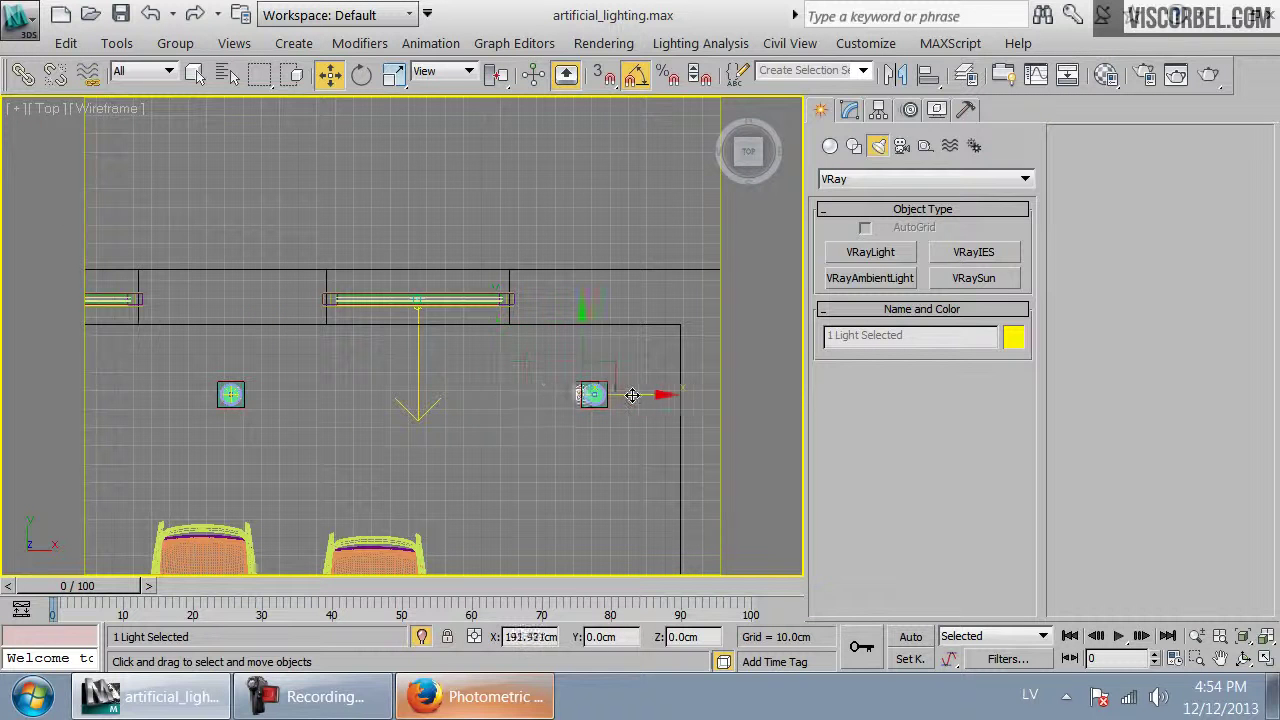
{"action": "left_click_drag", "start_coordinate": [641, 395], "coordinate": [643, 395], "text": "shift"}
{"action": "left_click", "coordinate": [641, 448]}
{"action": "scroll", "coordinate": [610, 410], "scroll_direction": "down", "scroll_amount": 2}
Clone the corner IES light as one instance onto the last lamp of the triple fixture above the dining table
{"action": "mouse_move", "coordinate": [606, 408]}
{"action": "middle_mouse_down"}
{"action": "mouse_move", "coordinate": [586, 323]}
{"action": "mouse_move", "coordinate": [618, 130]}
{"action": "middle_mouse_up"}
{"action": "middle_click_drag", "start_coordinate": [612, 186], "coordinate": [589, 346]}
{"action": "left_click_drag", "start_coordinate": [567, 225], "coordinate": [375, 443], "text": "shift"}
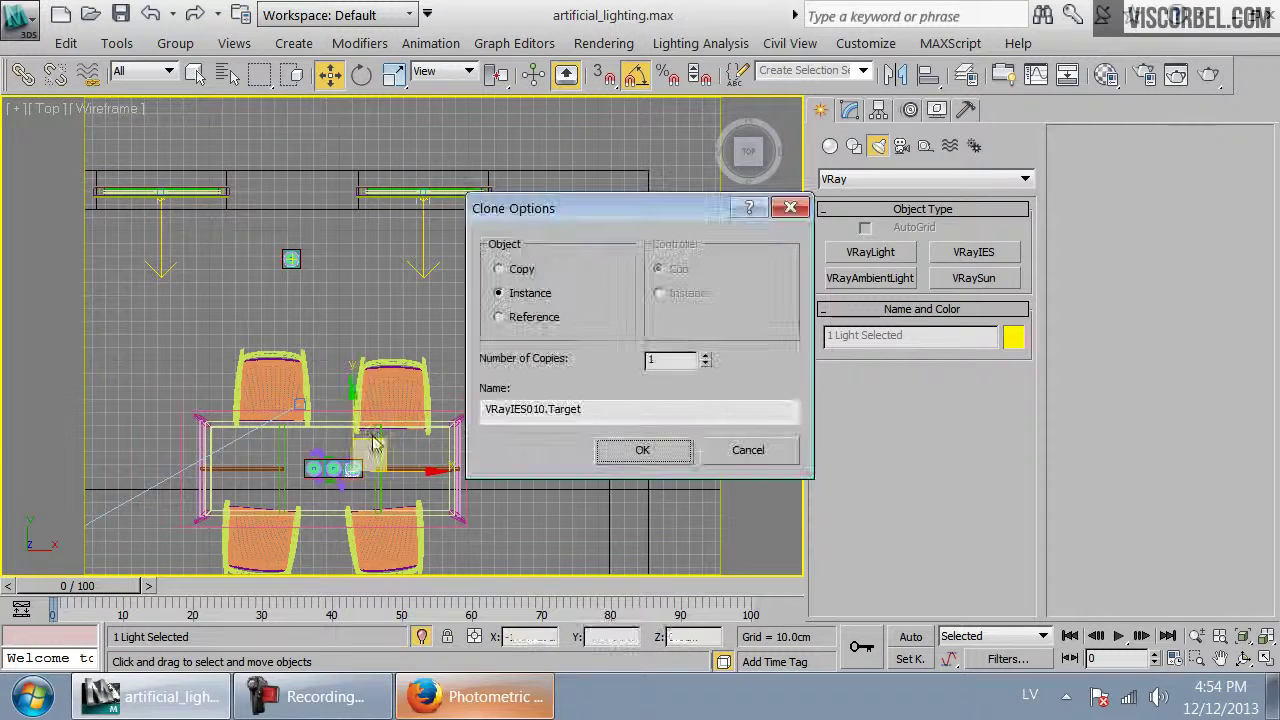
{"action": "left_click", "coordinate": [641, 449]}
Clone that light as two more instances onto the remaining lamps of the triple fixture
{"action": "scroll", "coordinate": [400, 400], "scroll_direction": "up", "scroll_amount": 5}
{"action": "mouse_move", "coordinate": [386, 375]}
{"action": "left_mouse_down"}
{"action": "mouse_move", "coordinate": [380, 362]}
{"action": "mouse_move", "coordinate": [344, 396]}
{"action": "mouse_move", "coordinate": [235, 395]}
{"action": "left_mouse_up"}
{"action": "left_click", "coordinate": [707, 357]}
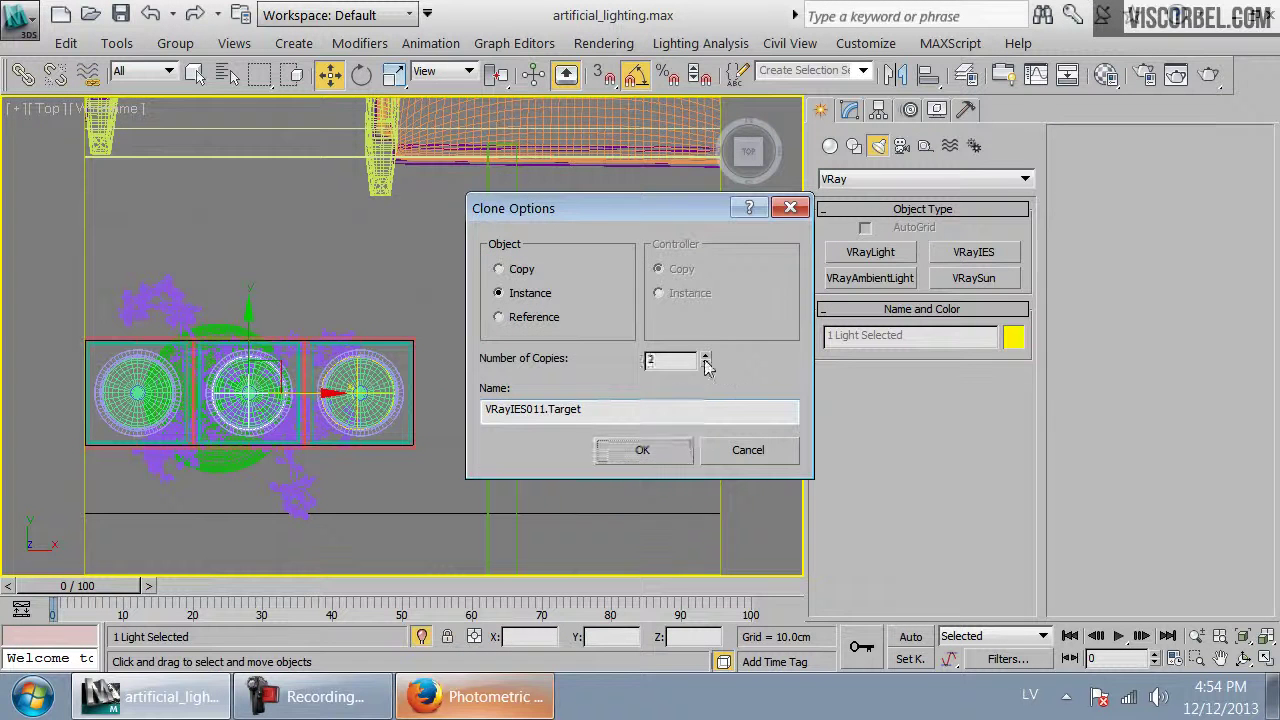
{"action": "left_click", "coordinate": [645, 452]}
Show the room shaded through the cam_recessed_IES camera with nothing selected
{"action": "key", "text": "f"}
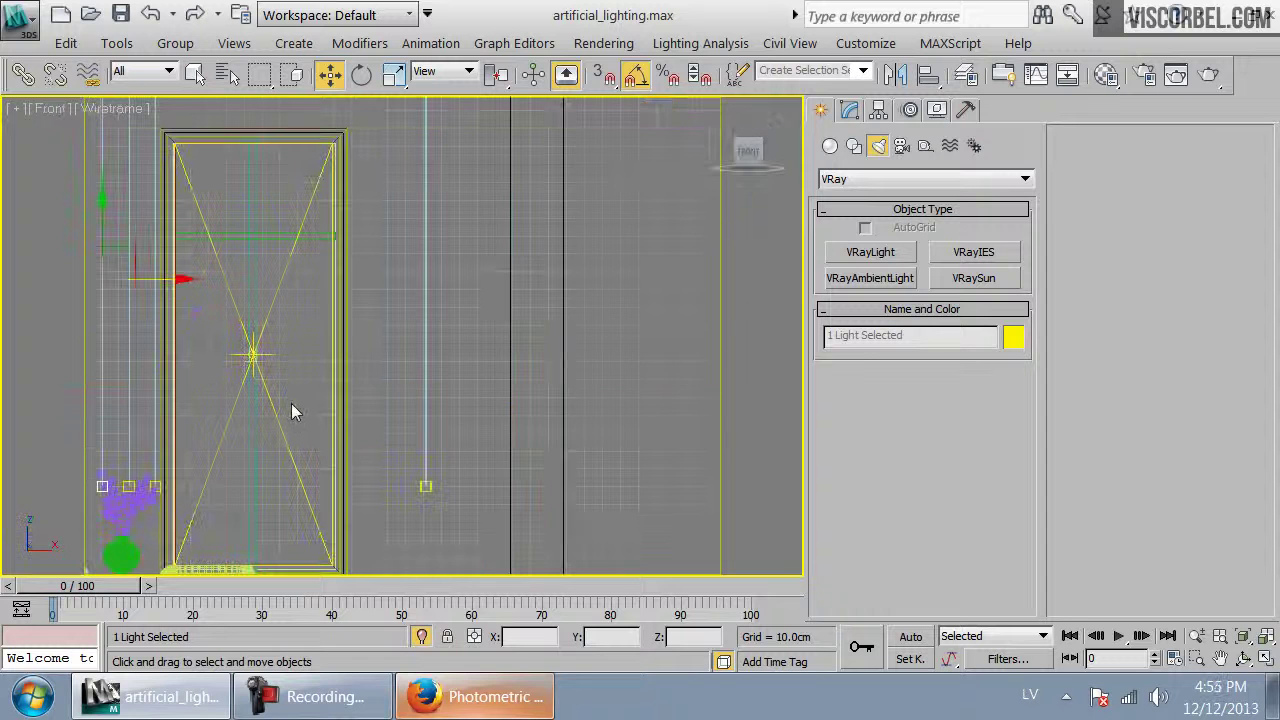
{"action": "key", "text": "c"}
{"action": "double_click", "coordinate": [535, 290]}
{"action": "left_click_drag", "start_coordinate": [370, 337], "coordinate": [556, 390]}
{"action": "key", "text": "ctrl+z"}
{"action": "key", "text": "space"}
{"action": "key", "text": "alt"}
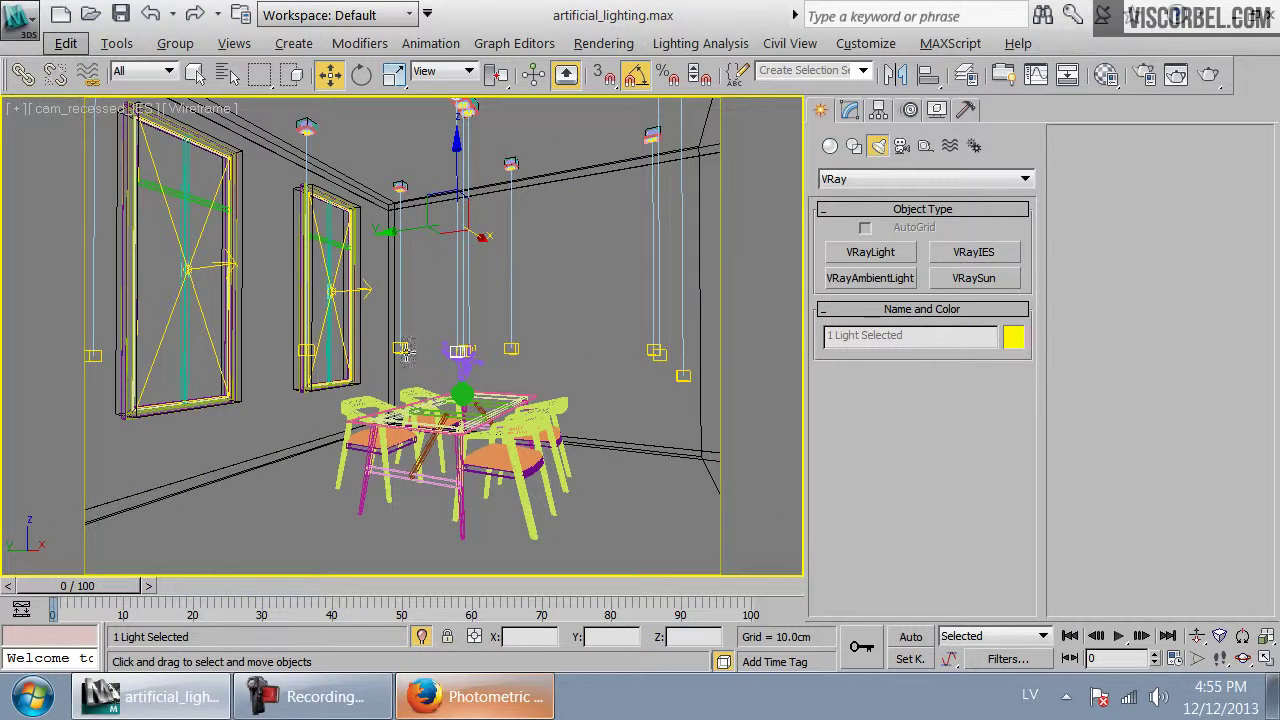
{"action": "left_click", "coordinate": [418, 372]}
{"action": "key", "text": "F3"}
Select the VRayIES001 light by name from the object list for editing its parameters
{"action": "left_click", "coordinate": [851, 111]}
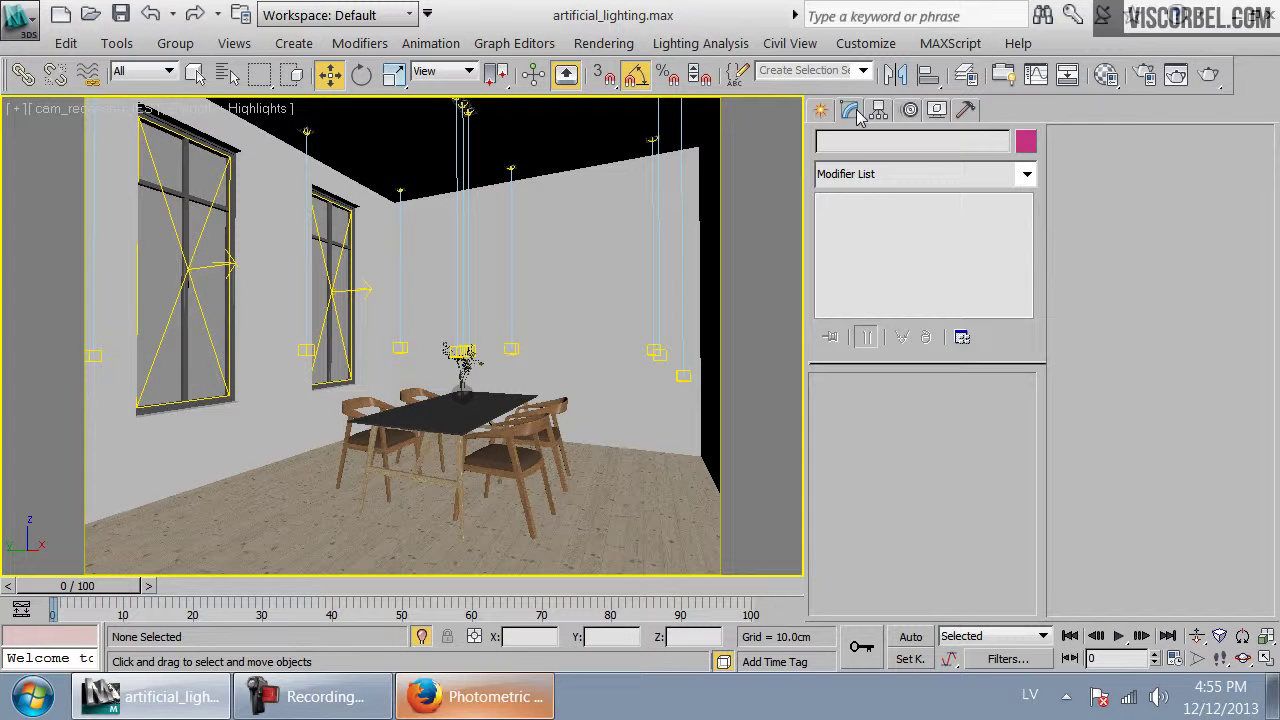
{"action": "left_click", "coordinate": [511, 168]}
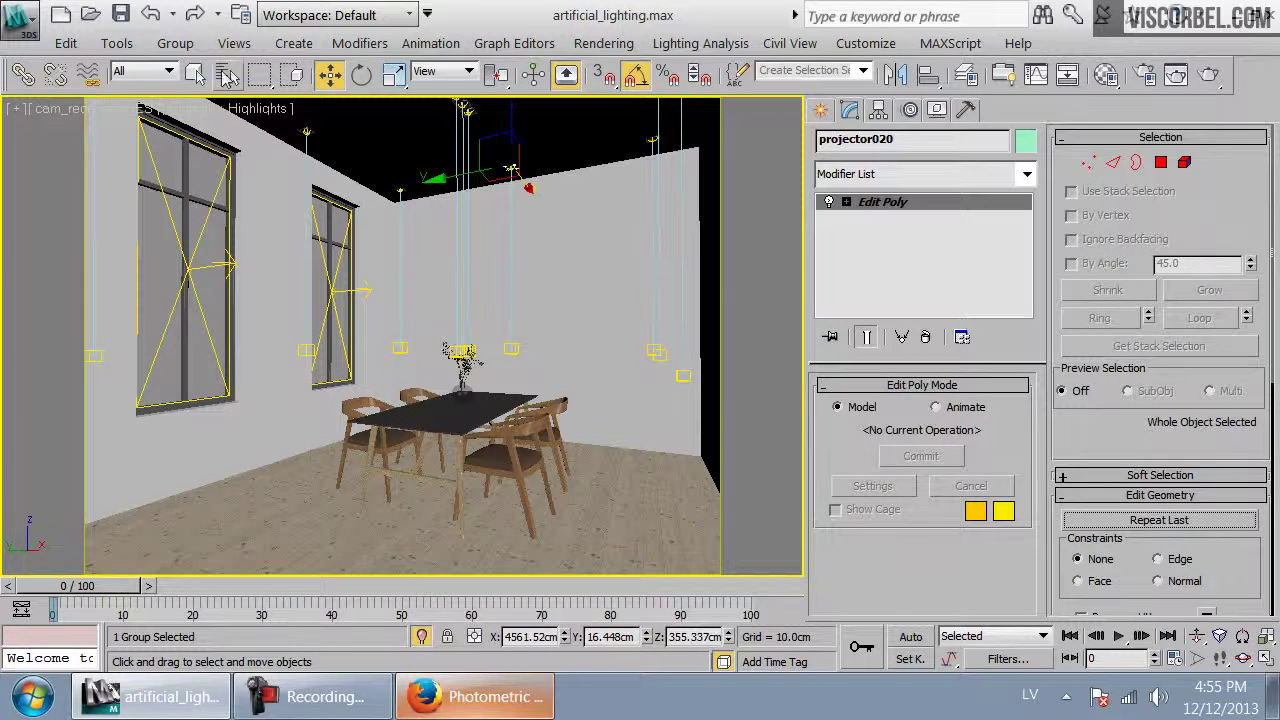
{"action": "left_click", "coordinate": [226, 74]}
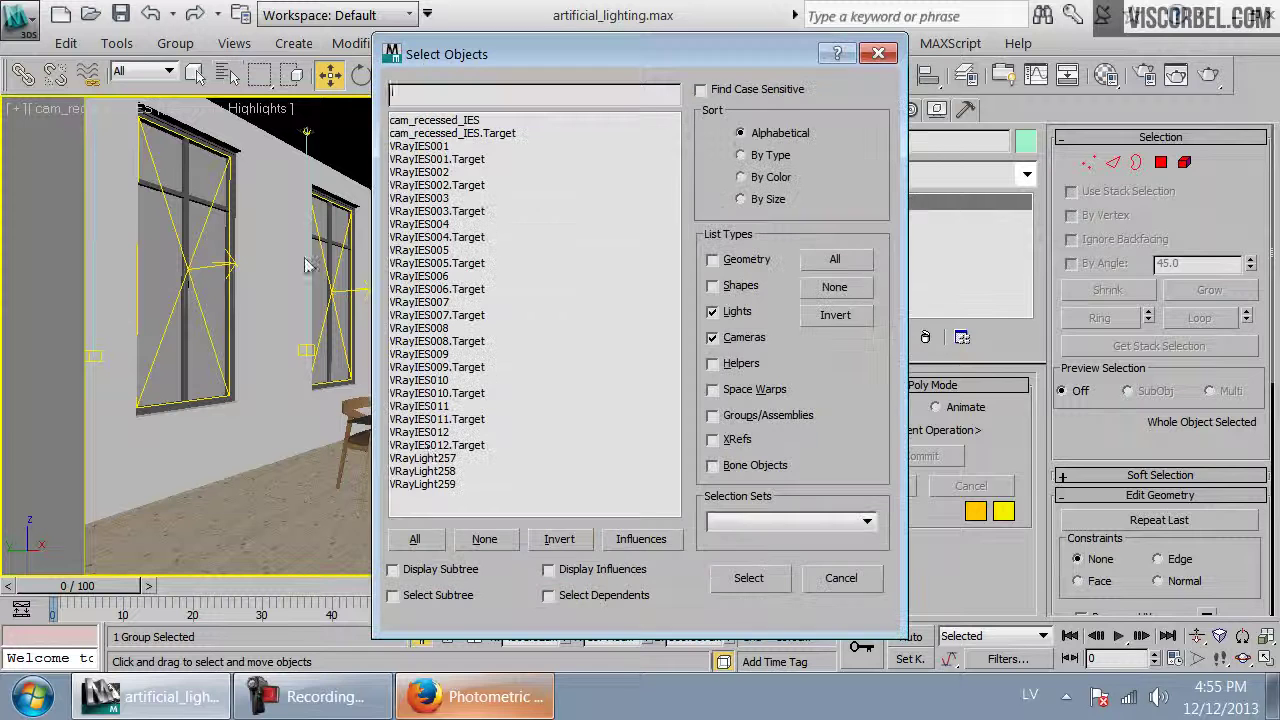
{"action": "double_click", "coordinate": [425, 147]}
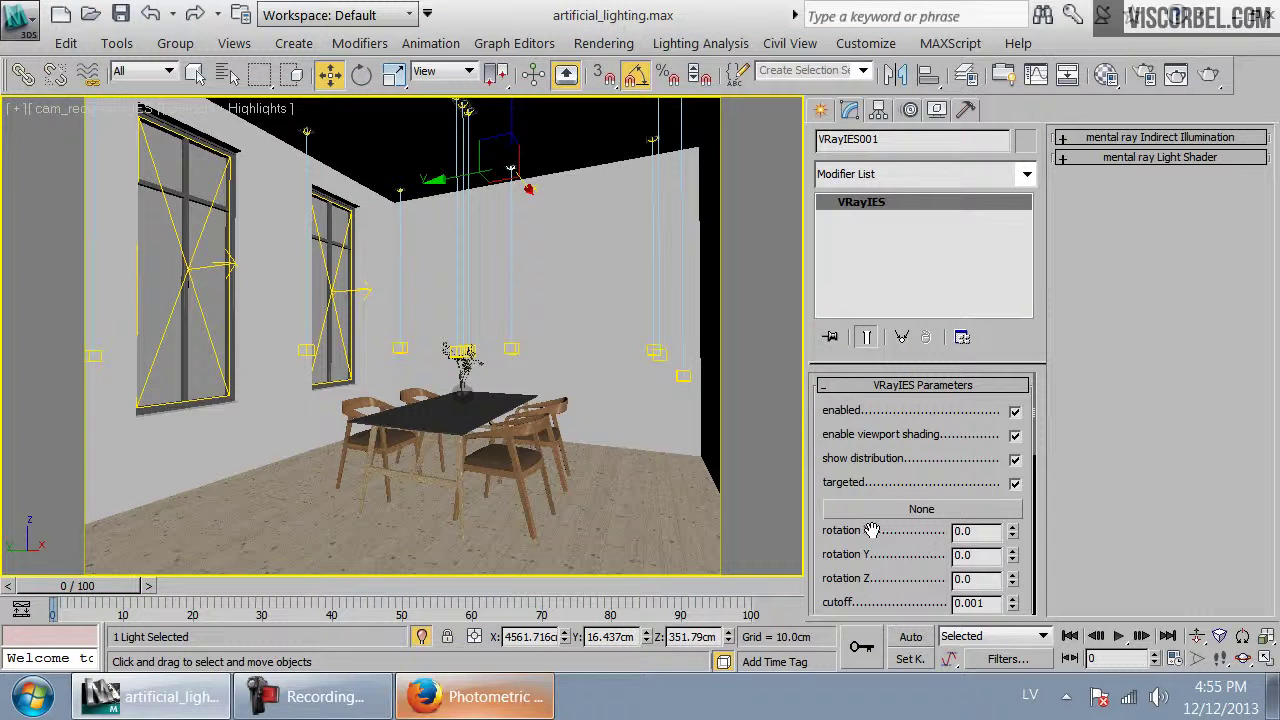
Load the photometric file H1499-1420_50MR16NSP.IES into the selected IES light
{"action": "left_click_drag", "start_coordinate": [865, 573], "coordinate": [908, 580]}
{"action": "left_click", "coordinate": [912, 510]}
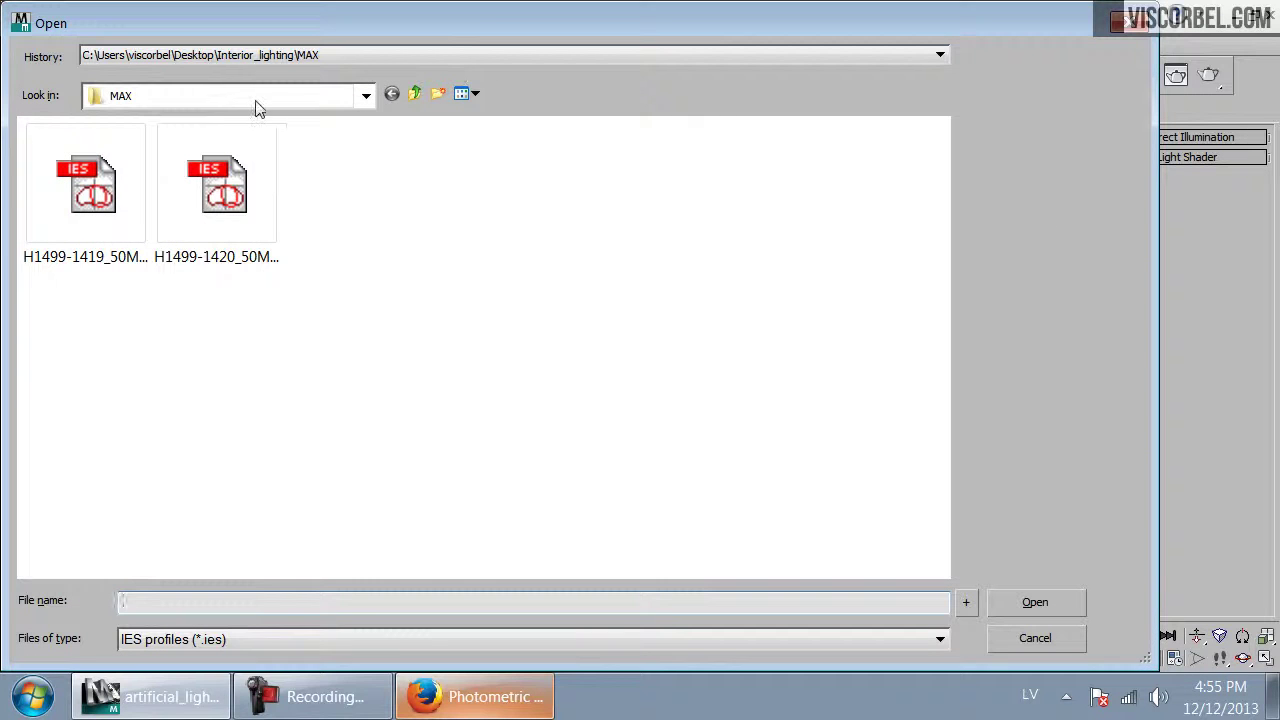
{"action": "left_click", "coordinate": [88, 188]}
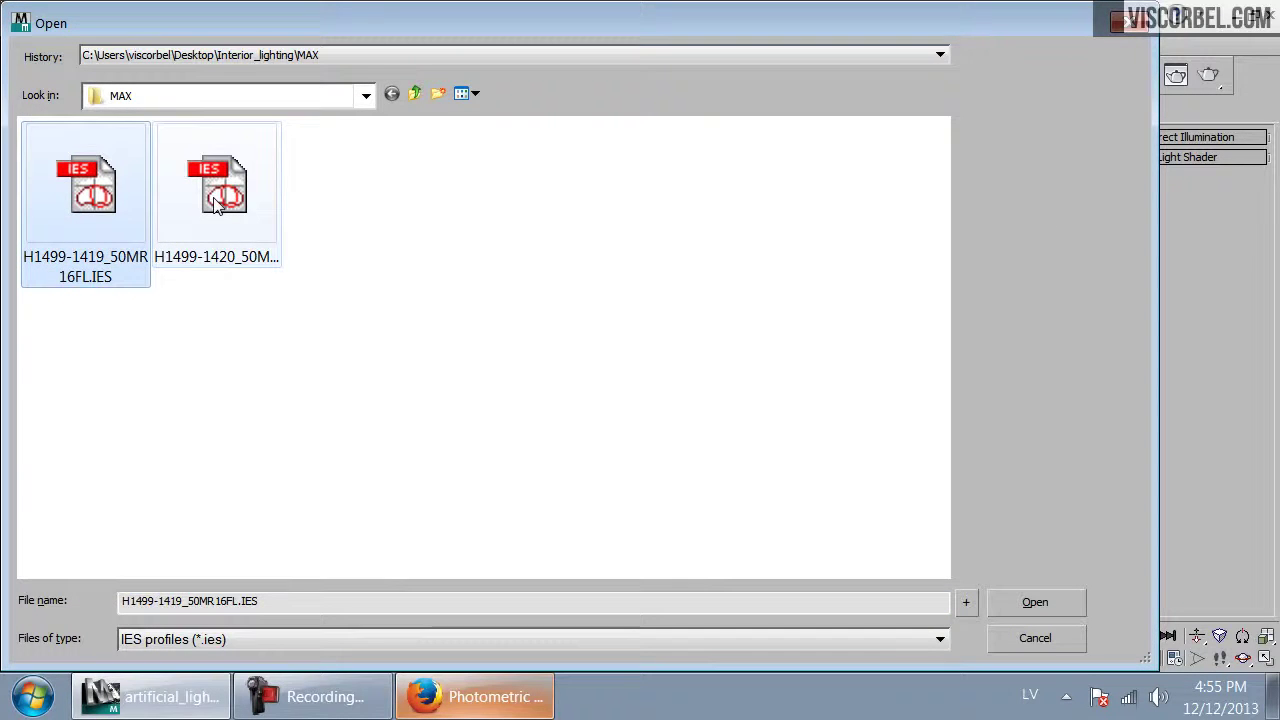
{"action": "left_click", "coordinate": [215, 203]}
{"action": "left_click", "coordinate": [105, 205]}
{"action": "left_click", "coordinate": [203, 206]}
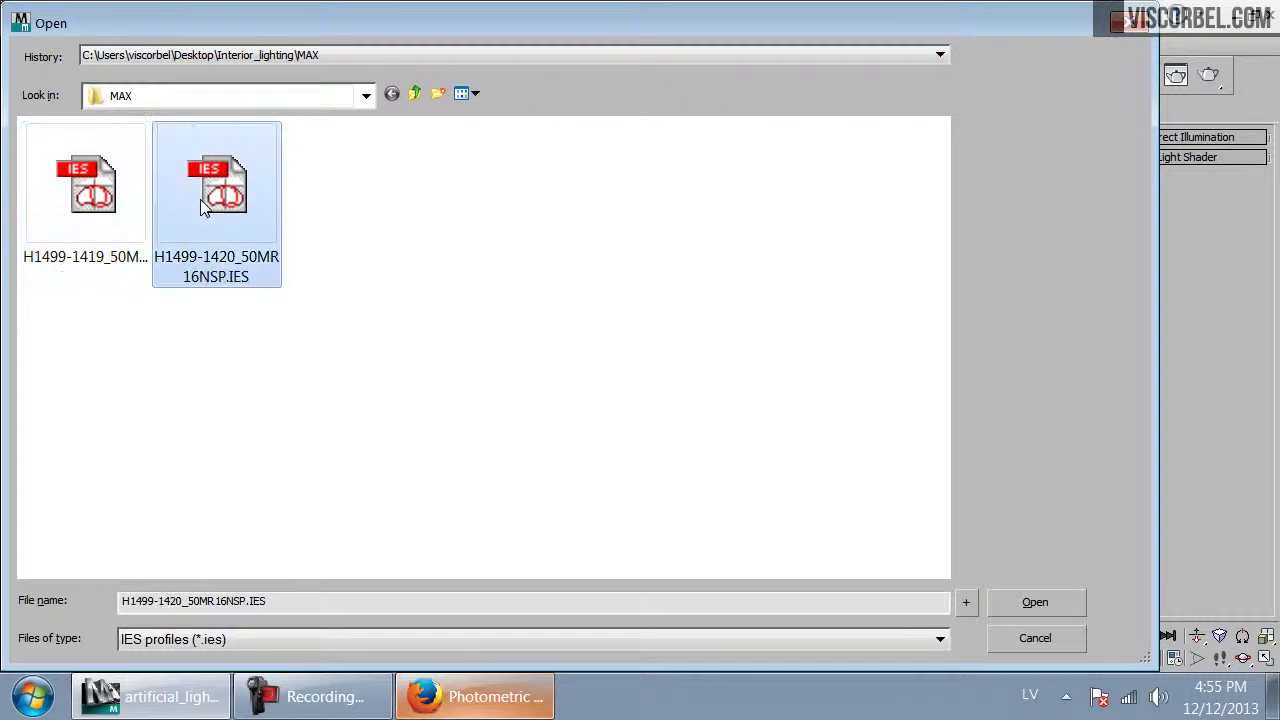
{"action": "double_click", "coordinate": [203, 206]}
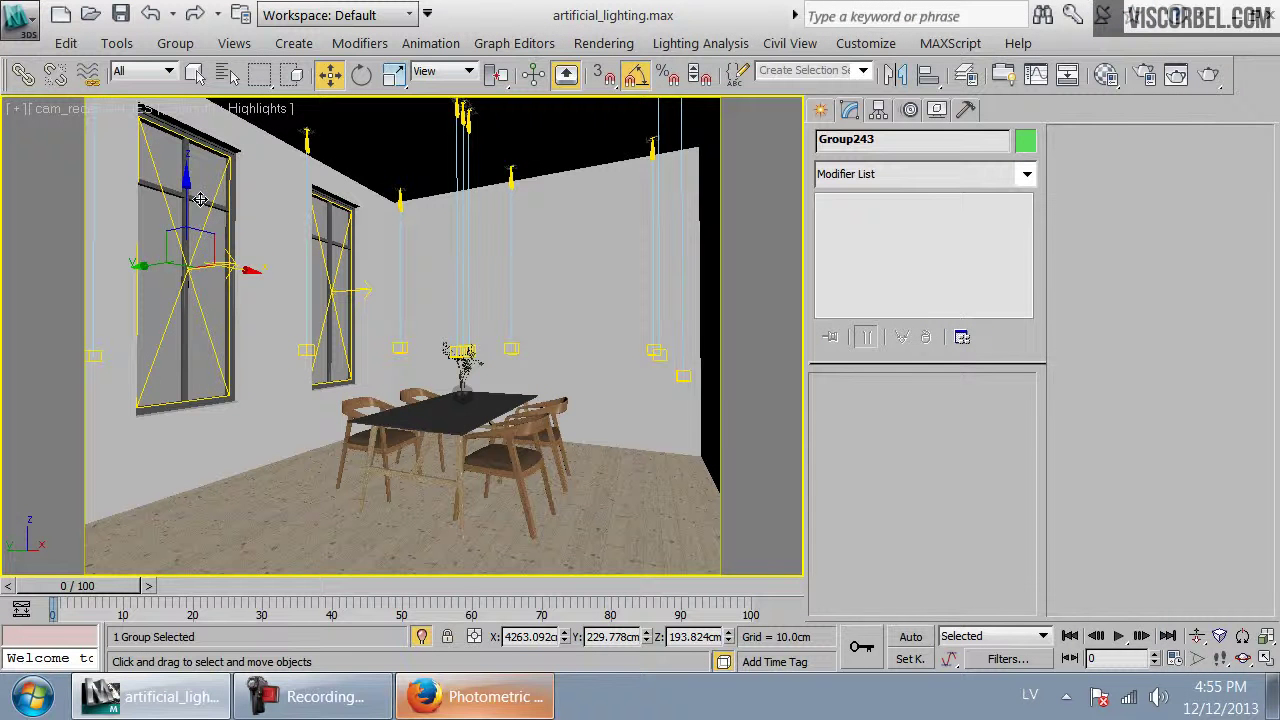
Reselect the IES light and assign the photometric file H1499-1419_50MR16FL.IES to it
{"action": "left_click", "coordinate": [524, 344]}
{"action": "left_click", "coordinate": [968, 513]}
{"action": "left_click", "coordinate": [77, 187]}
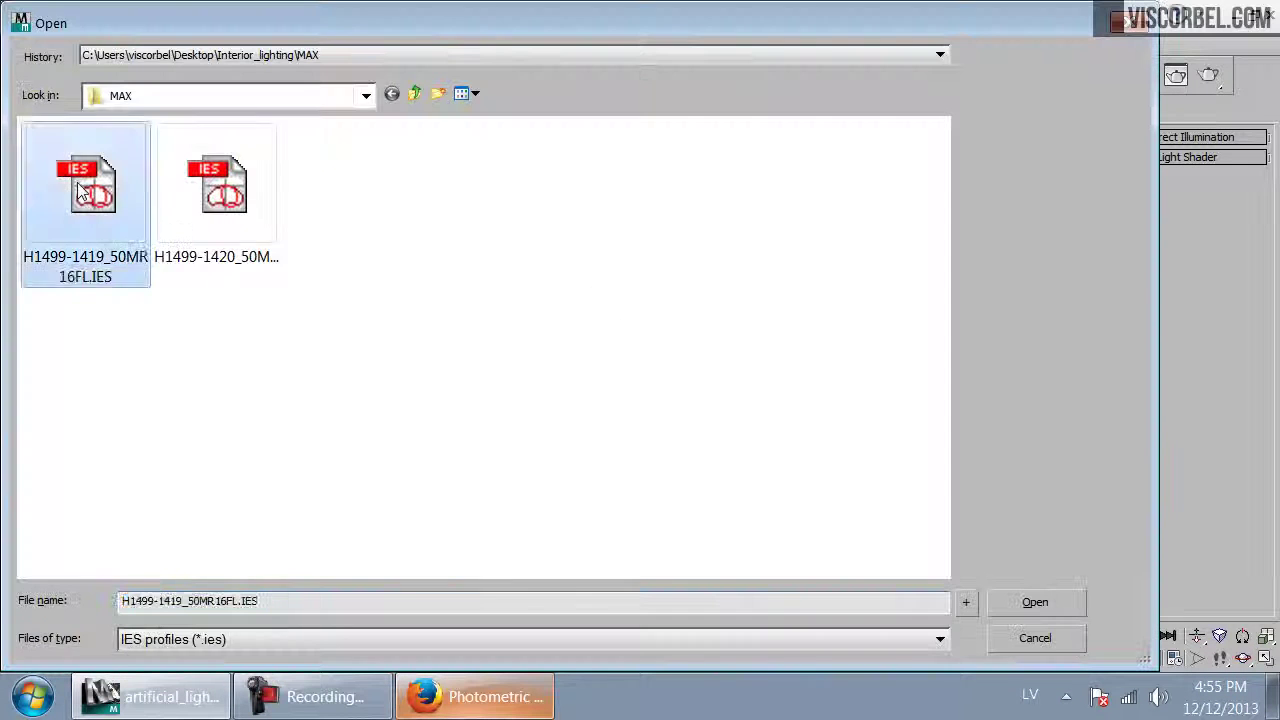
{"action": "double_click", "coordinate": [77, 187]}
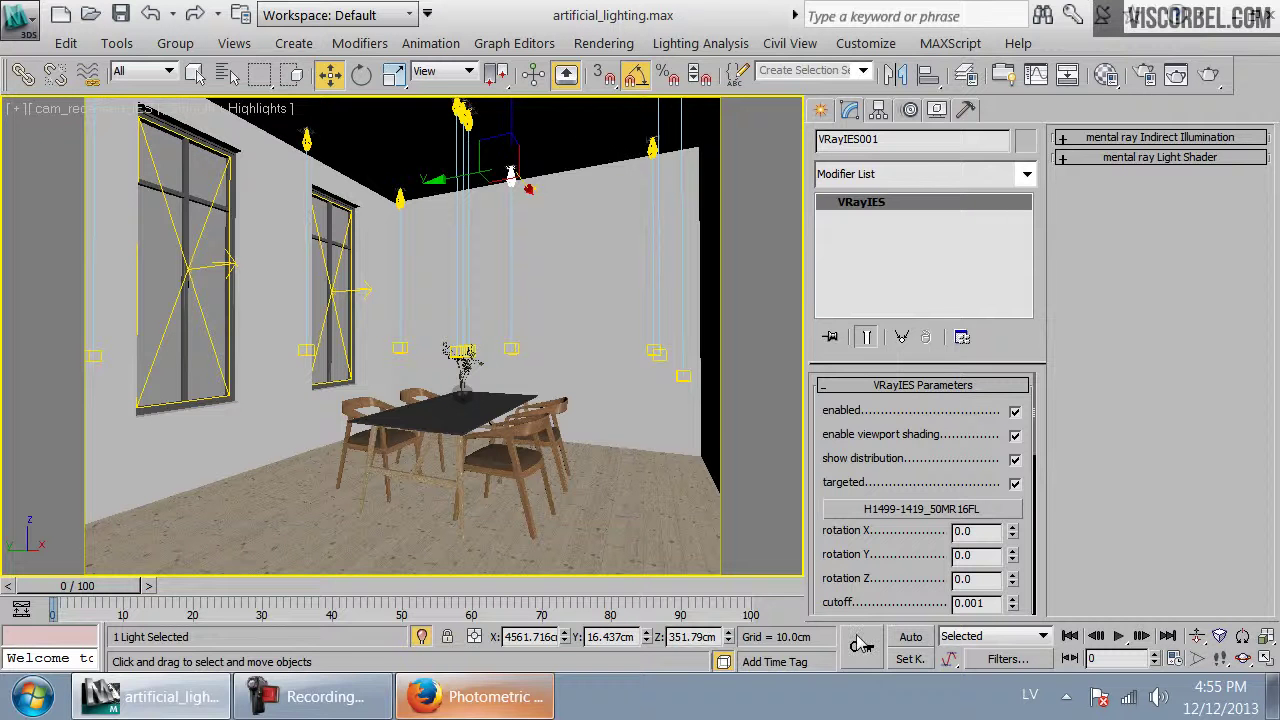
Override the IES light's shape with a sphere of diameter 1.0 and set its shape subdivs to 128
{"action": "left_click_drag", "start_coordinate": [832, 576], "coordinate": [835, 284]}
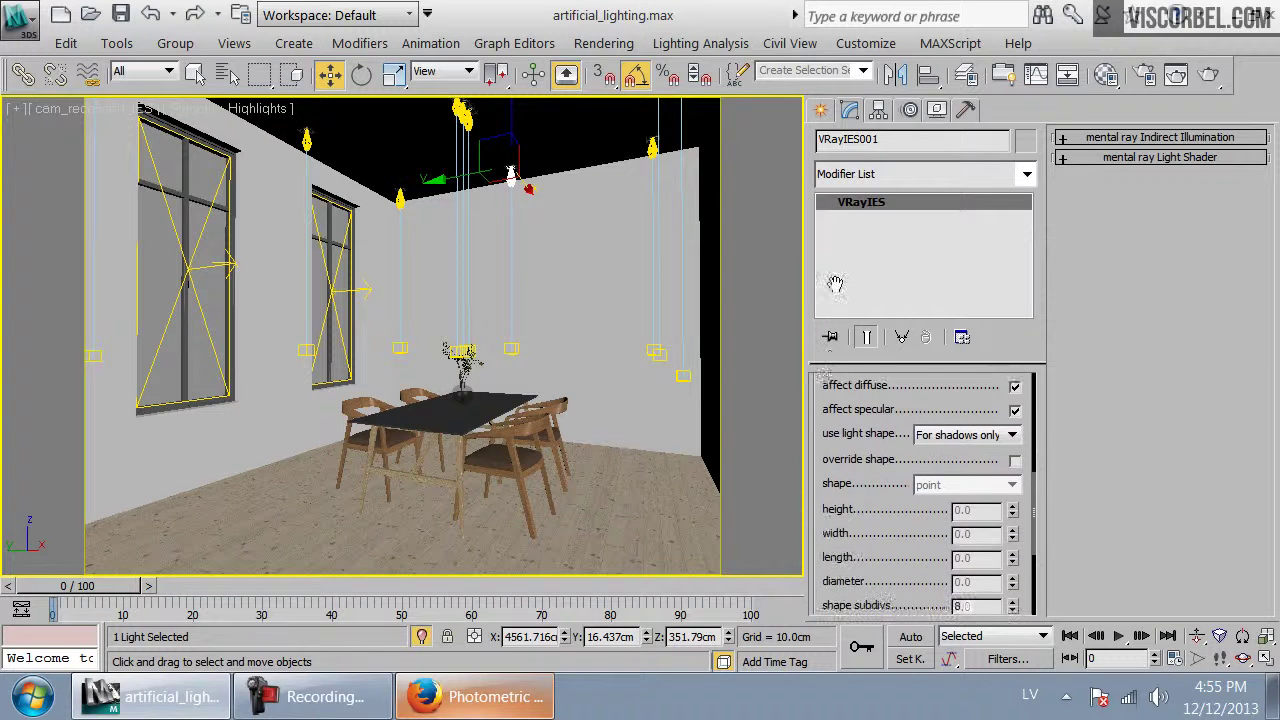
{"action": "left_click", "coordinate": [962, 440]}
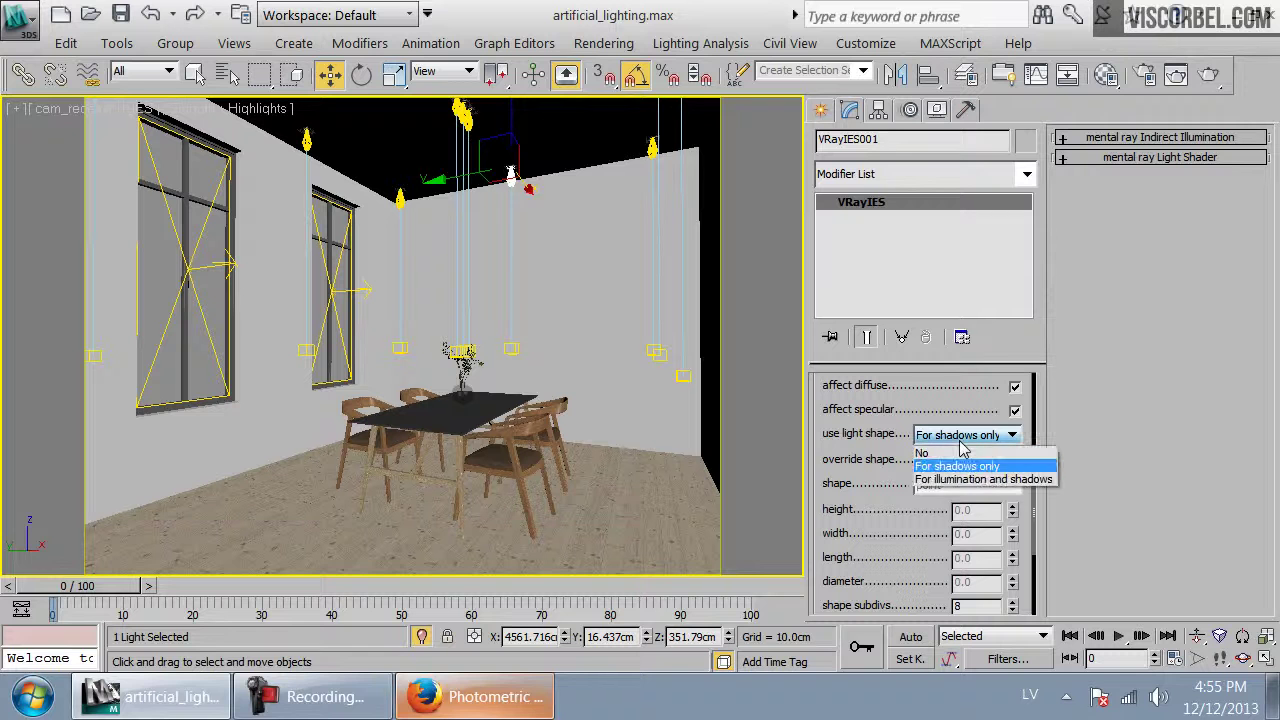
{"action": "left_click", "coordinate": [960, 442]}
{"action": "left_click", "coordinate": [960, 442]}
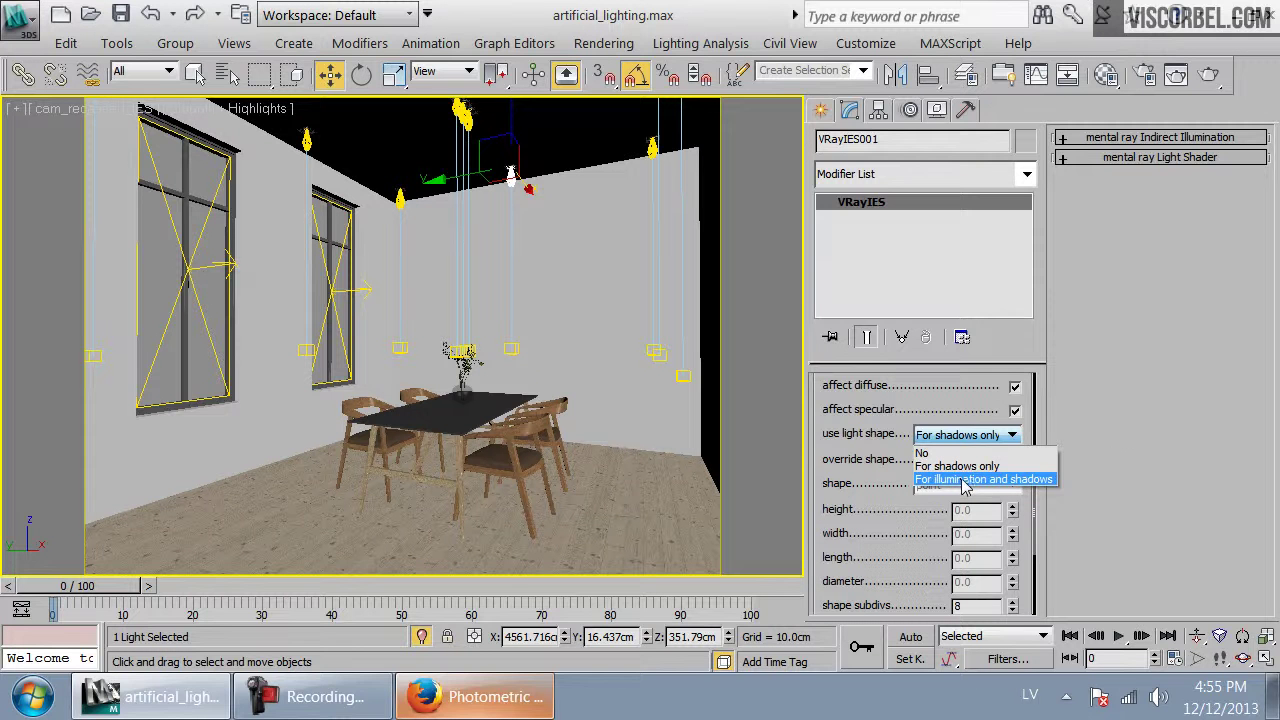
{"action": "left_click", "coordinate": [1120, 430]}
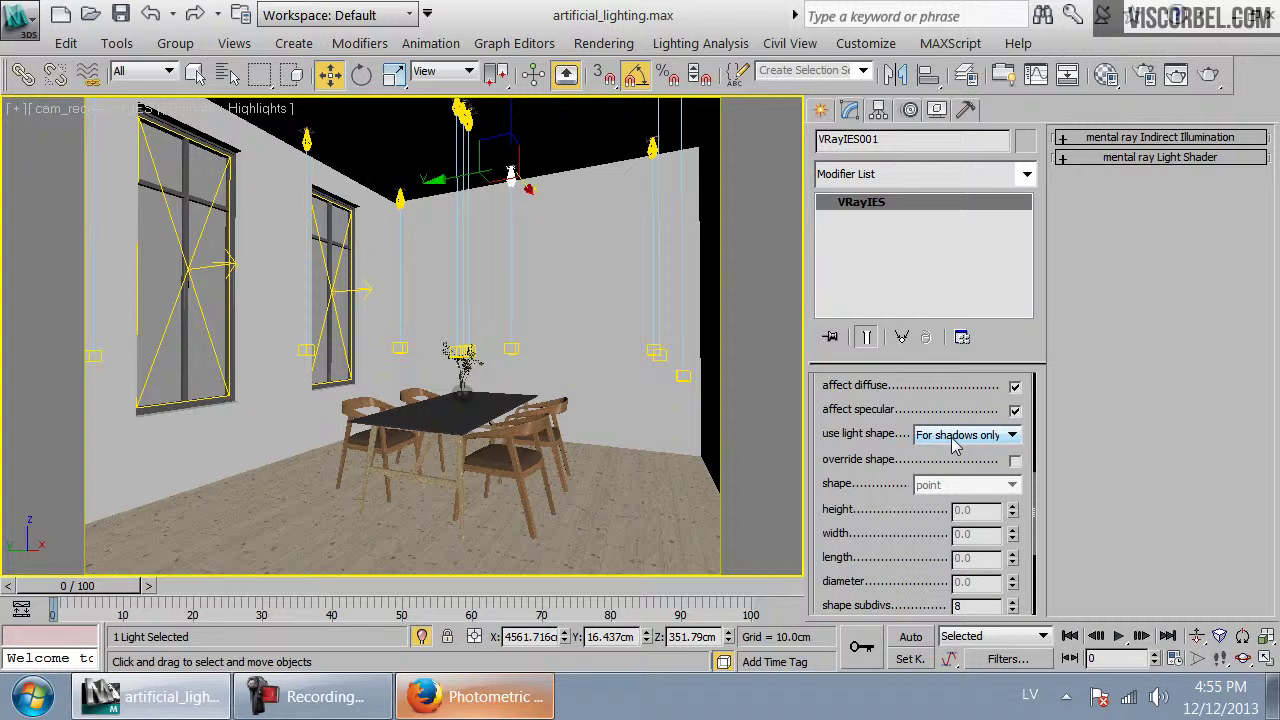
{"action": "scroll", "coordinate": [865, 447], "scroll_direction": "down", "scroll_amount": 3}
{"action": "scroll", "coordinate": [868, 446], "scroll_direction": "up", "scroll_amount": 1}
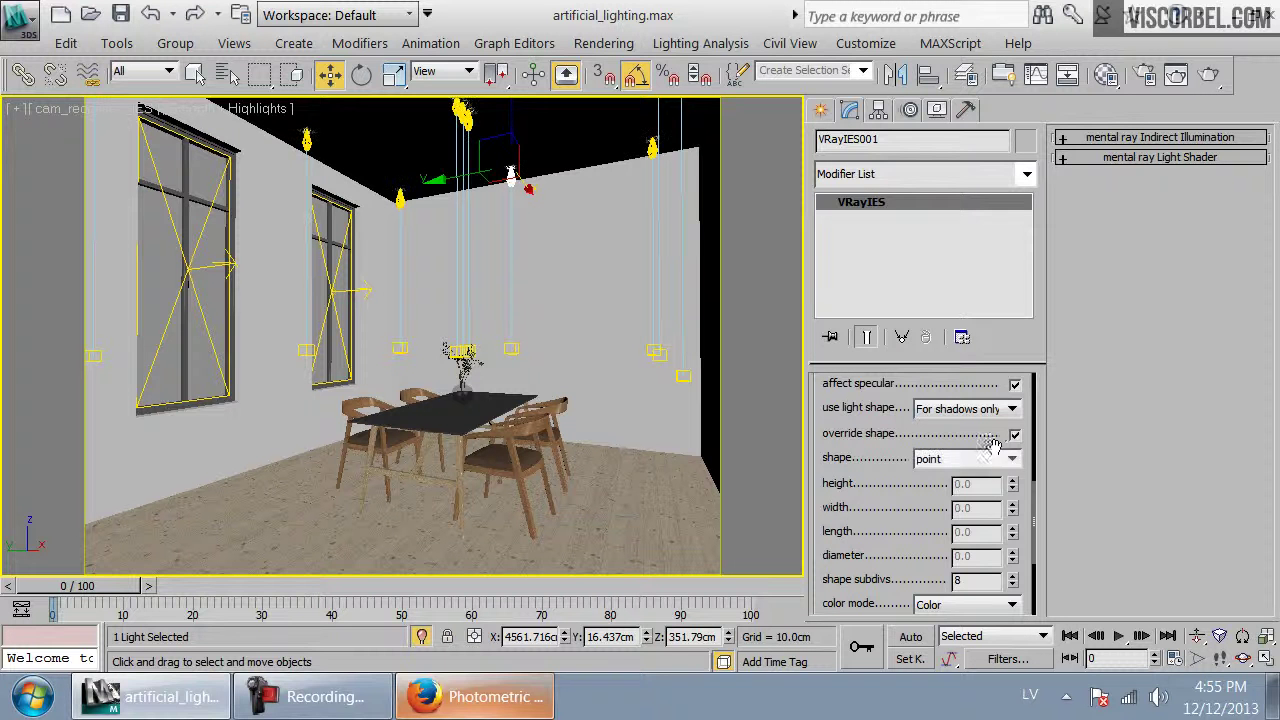
{"action": "left_click", "coordinate": [960, 460]}
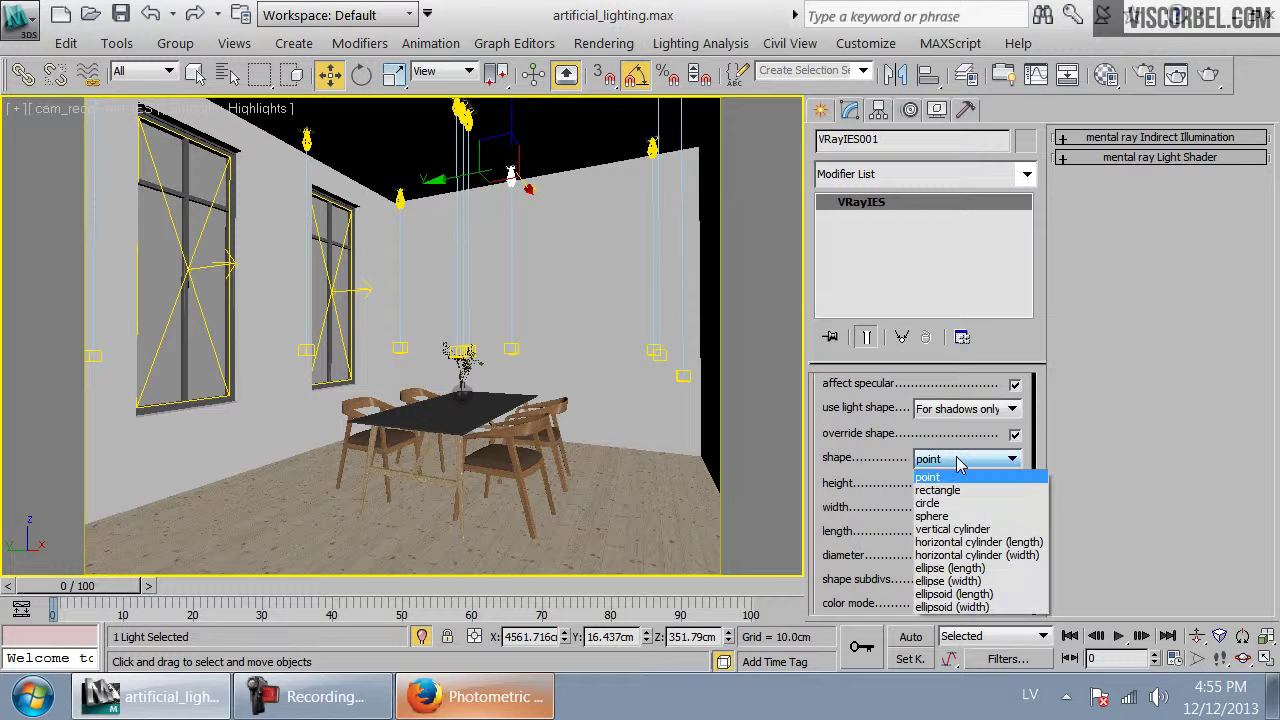
{"action": "left_click", "coordinate": [952, 516]}
{"action": "scroll", "coordinate": [934, 531], "scroll_direction": "down", "scroll_amount": 2}
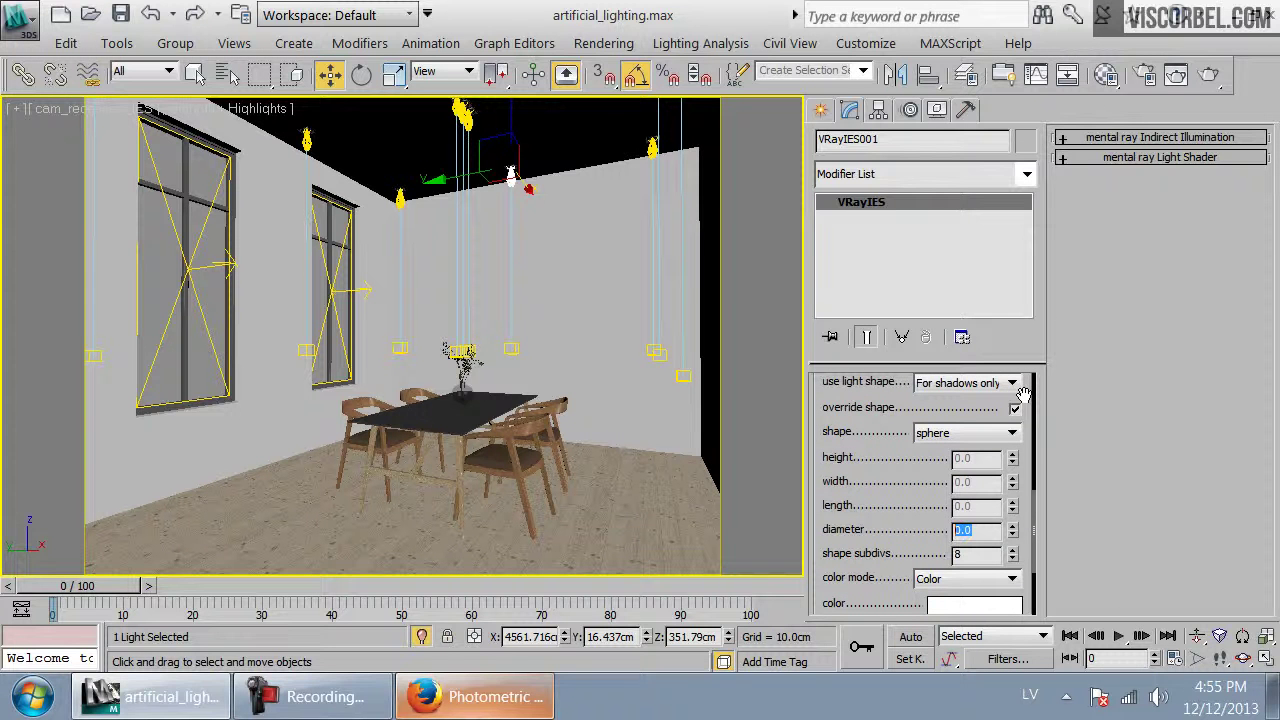
{"action": "key", "text": "ctrl+s"}
Switch the IES light's color mode to Temperature and set the color temperature to 3500
{"action": "left_click_drag", "start_coordinate": [871, 541], "coordinate": [903, 408]}
{"action": "left_click", "coordinate": [966, 459]}
{"action": "left_click", "coordinate": [960, 487]}
{"action": "double_click", "coordinate": [995, 509]}
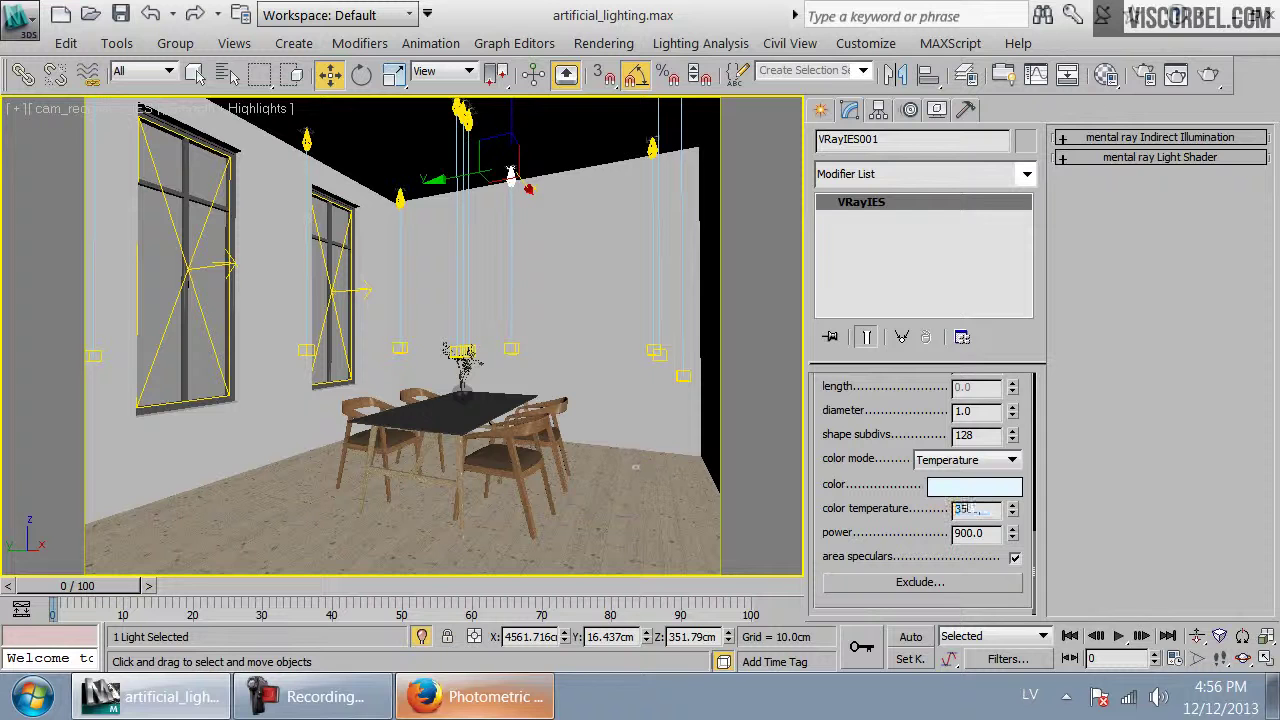
{"action": "type", "text": "3500"}
{"action": "key", "text": "Return"}
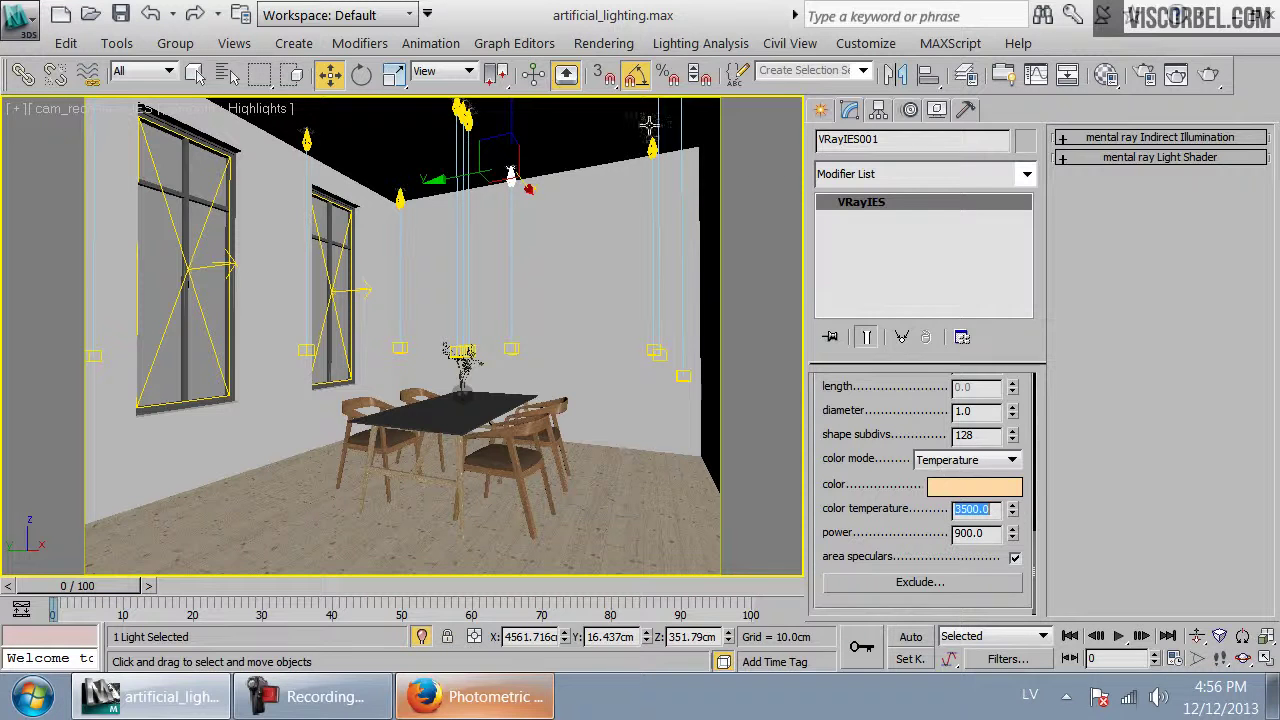
Test-render the camera view to judge the exposure, stop it early and close the render windows
{"action": "left_click", "coordinate": [1208, 75]}
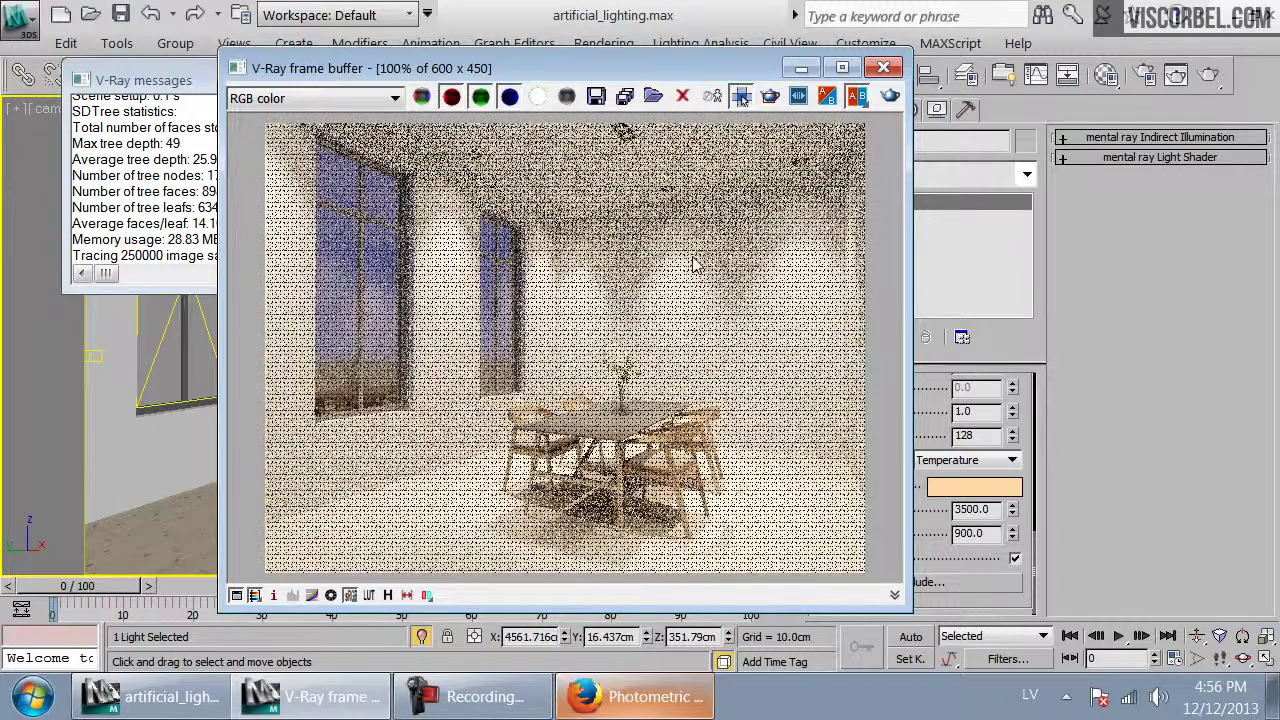
{"action": "key", "text": "Escape"}
{"action": "left_click", "coordinate": [884, 68]}
{"action": "key", "text": "t"}
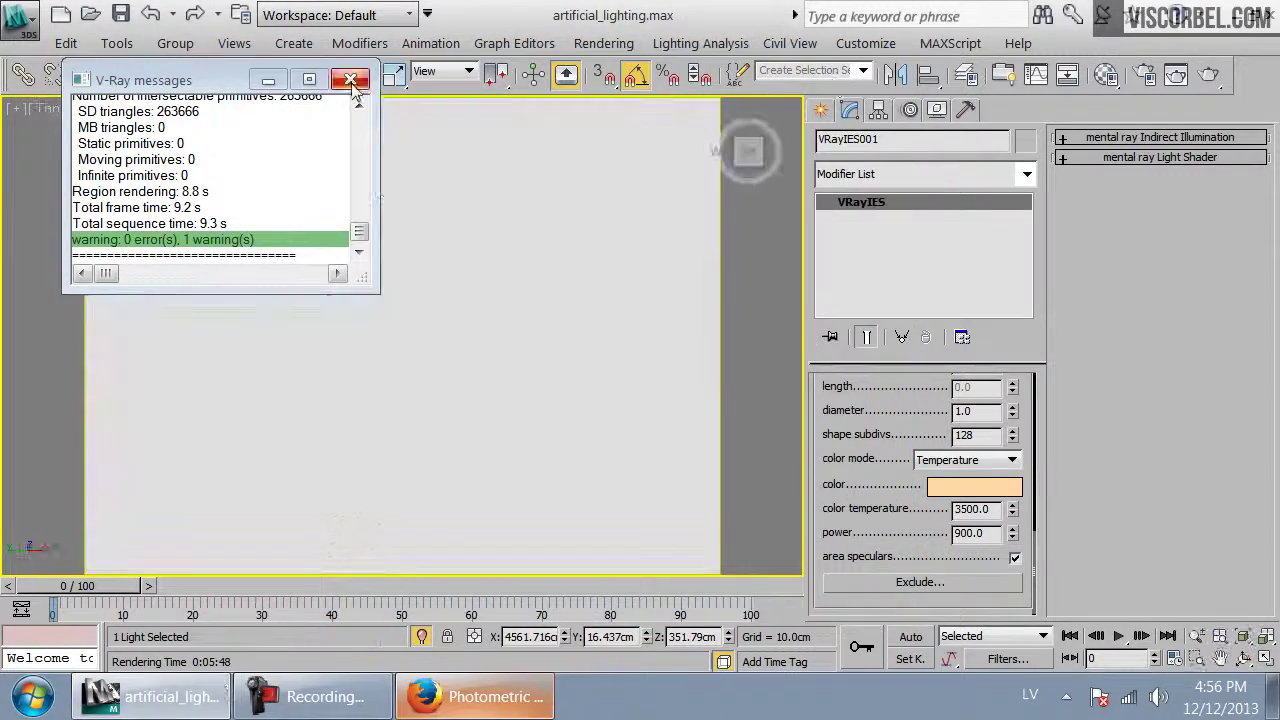
{"action": "left_click", "coordinate": [352, 80]}
Set the cam_recessed_IES camera's shutter speed to 4 and return to its view
{"action": "key", "text": "F3"}
{"action": "middle_click_drag", "start_coordinate": [390, 168], "coordinate": [429, 284]}
{"action": "scroll", "coordinate": [367, 338], "scroll_direction": "down", "scroll_amount": 9}
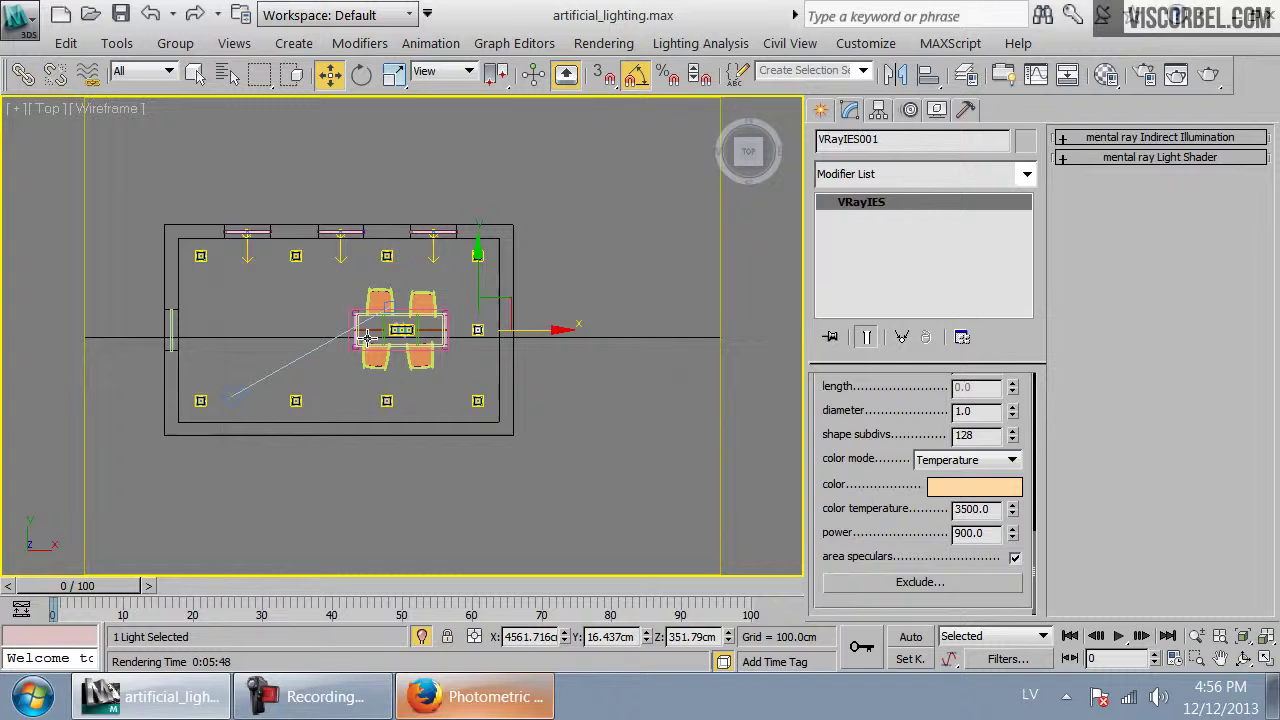
{"action": "left_click", "coordinate": [223, 398]}
{"action": "scroll", "coordinate": [958, 530], "scroll_direction": "down", "scroll_amount": 5}
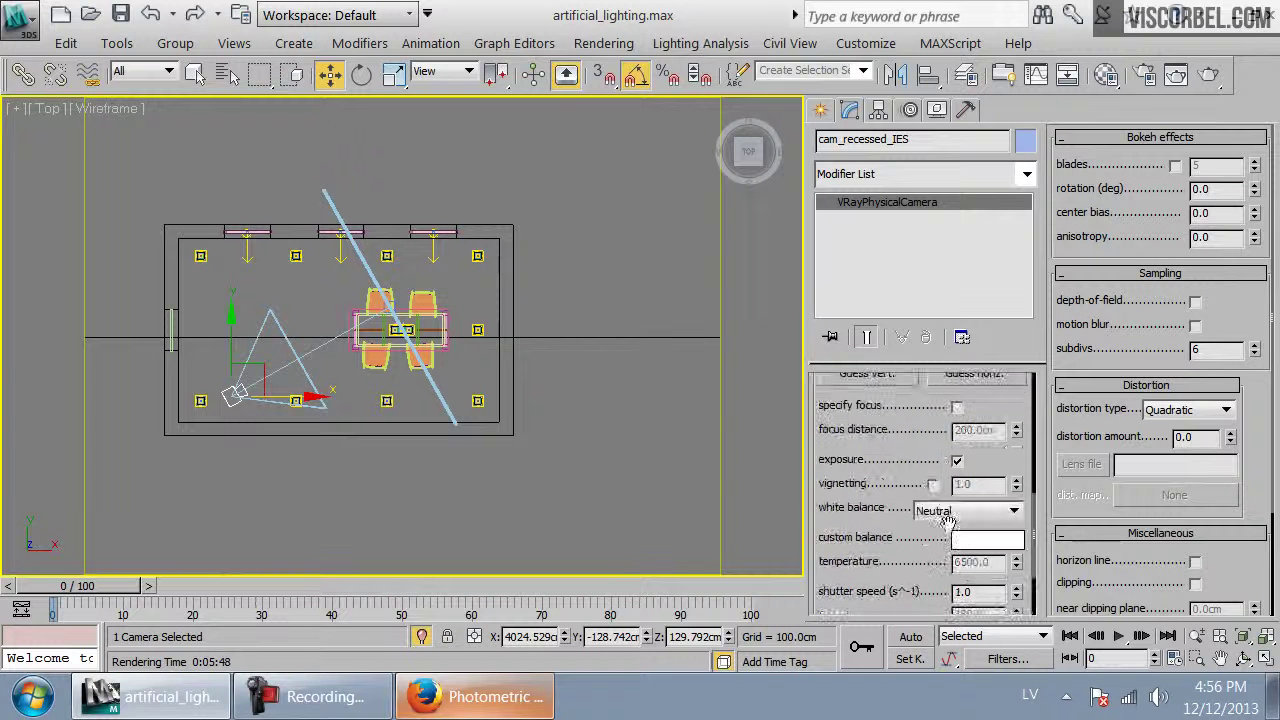
{"action": "double_click", "coordinate": [963, 591]}
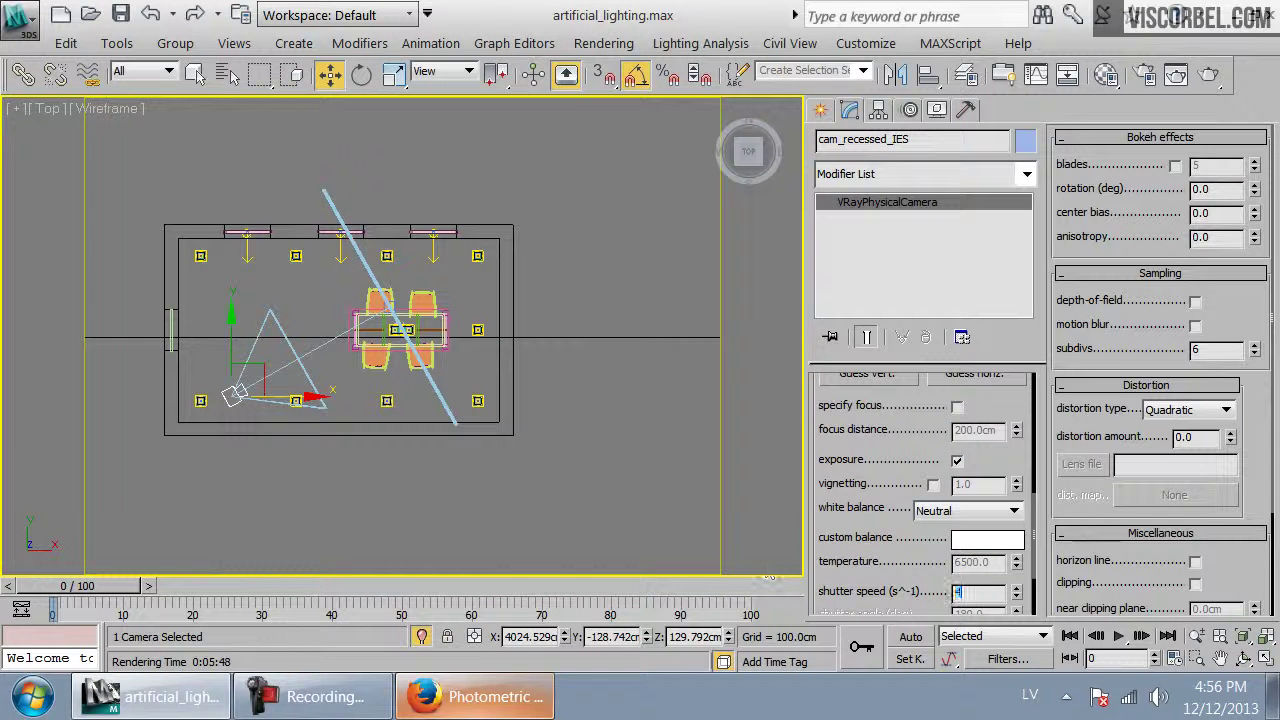
{"action": "type", "text": "4"}
{"action": "key", "text": "Return"}
{"action": "key", "text": "c"}
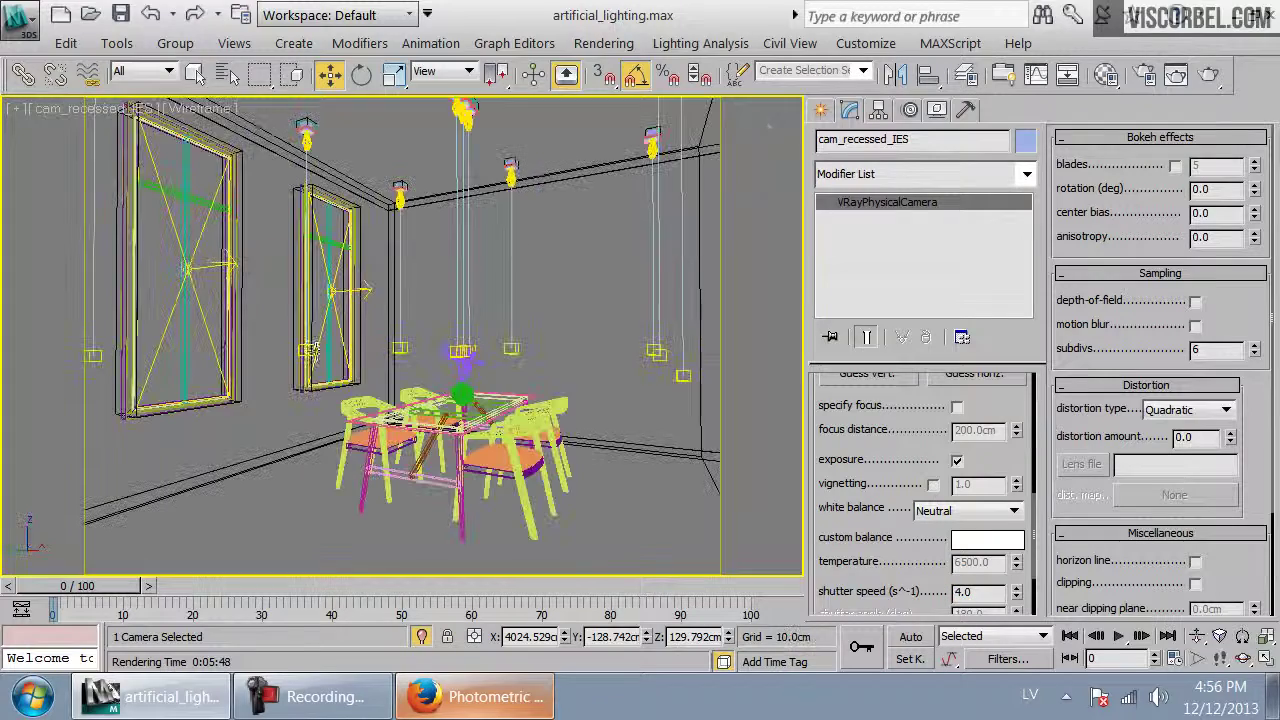
Render the camera view in full, inspect the IES lighting result and close the render windows
{"action": "left_click", "coordinate": [1208, 74]}
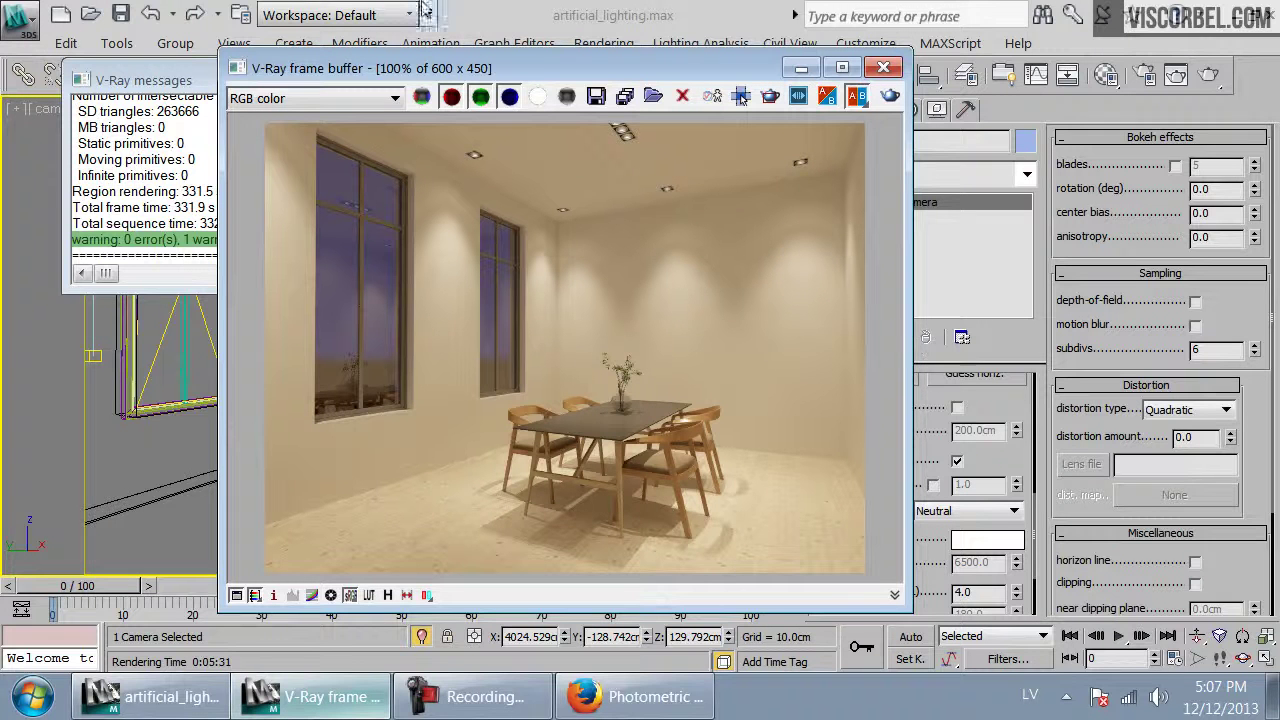
{"action": "left_click_drag", "start_coordinate": [533, 70], "coordinate": [651, 68]}
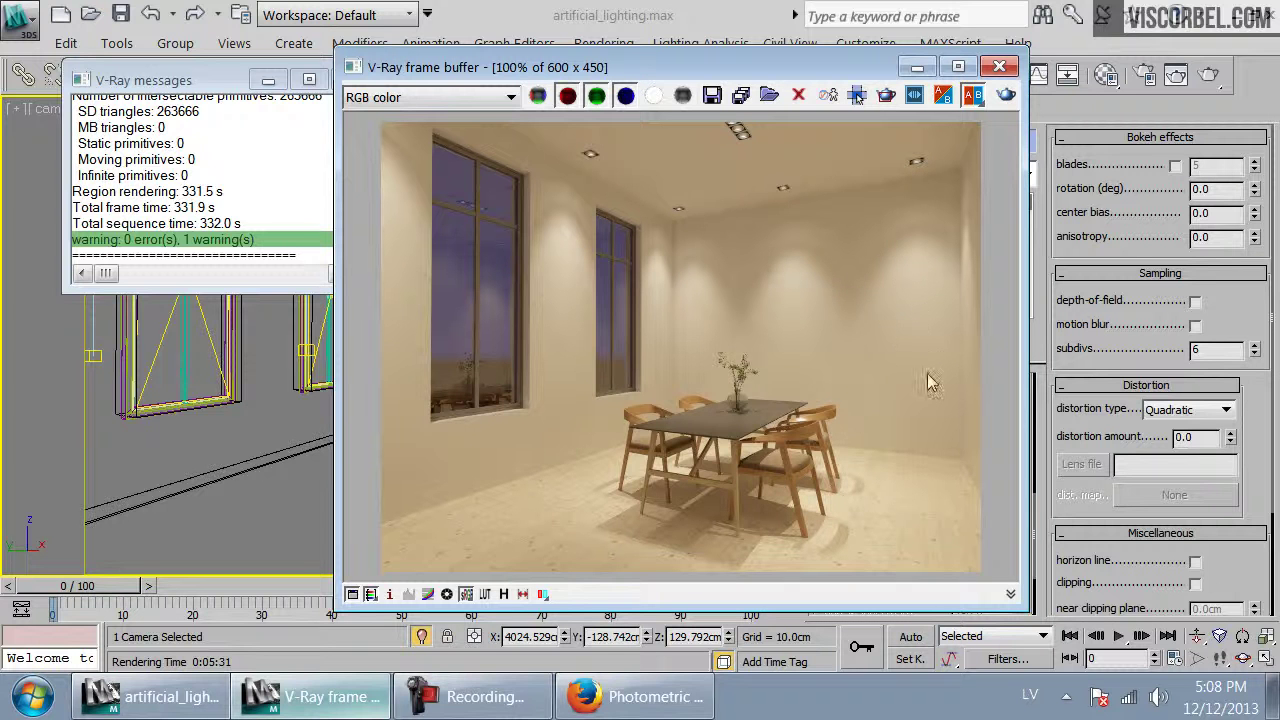
{"action": "left_click", "coordinate": [999, 66]}
{"action": "left_click", "coordinate": [352, 81]}
{"action": "left_click", "coordinate": [548, 256]}
Unhide all objects in the top view without unhiding the layers
{"action": "key", "text": "t"}
{"action": "scroll", "coordinate": [517, 366], "scroll_direction": "down", "scroll_amount": 5}
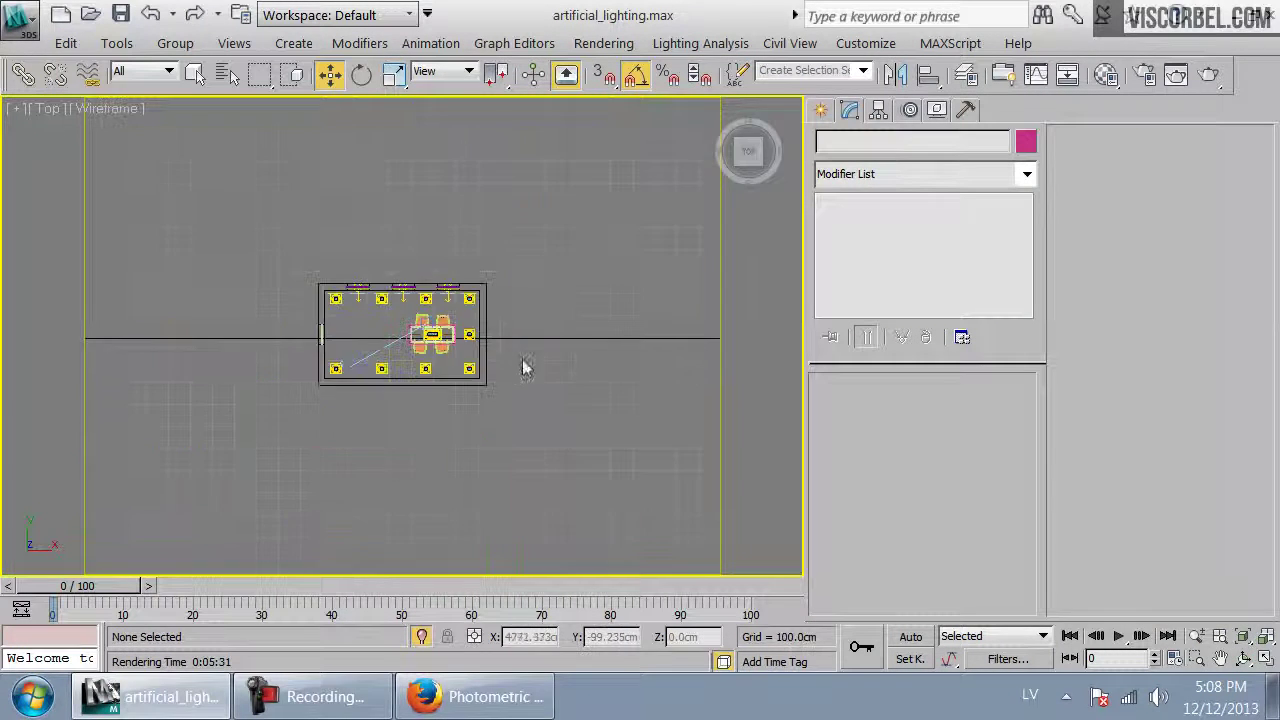
{"action": "right_click", "coordinate": [568, 307]}
{"action": "left_click", "coordinate": [626, 199]}
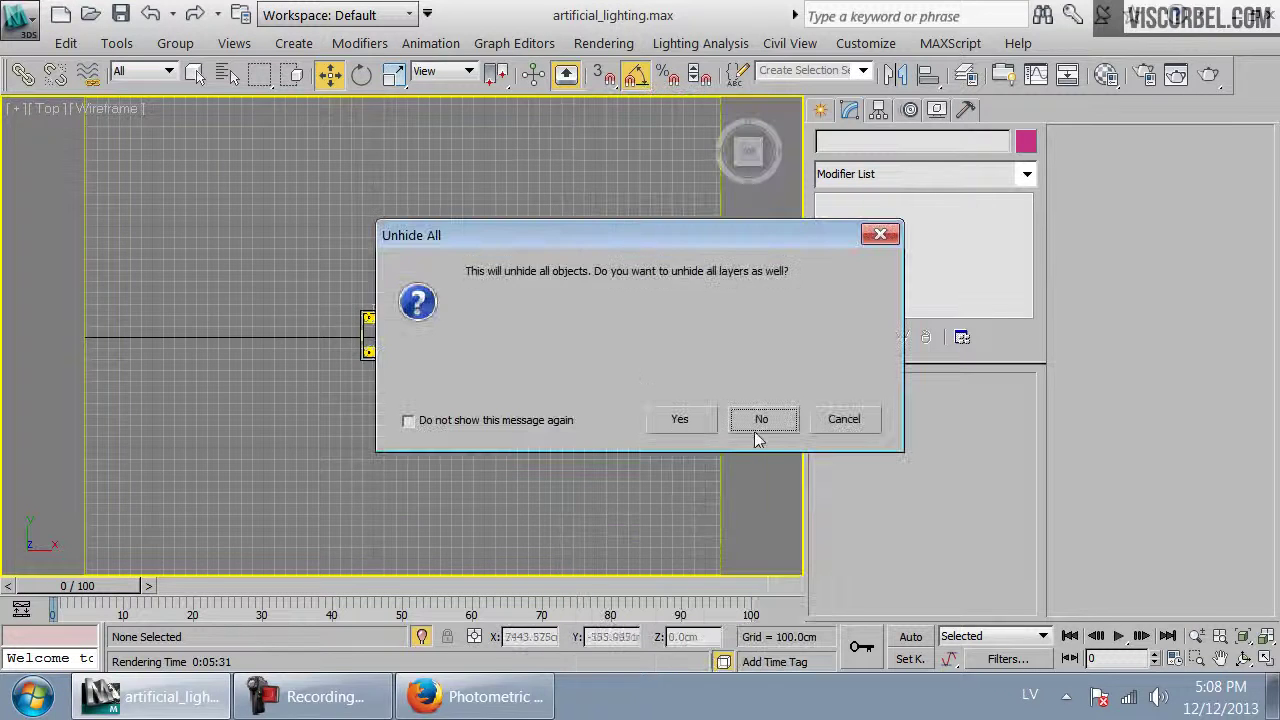
{"action": "left_click", "coordinate": [755, 420]}
Look through the cam_spotlight_IES camera in shaded display and examine the dining room's ceiling spotlights
{"action": "scroll", "coordinate": [535, 392], "scroll_direction": "up", "scroll_amount": 2}
{"action": "middle_click_drag", "start_coordinate": [503, 378], "coordinate": [259, 386]}
{"action": "scroll", "coordinate": [428, 342], "scroll_direction": "up", "scroll_amount": 2}
{"action": "left_click_drag", "start_coordinate": [391, 258], "coordinate": [712, 473]}
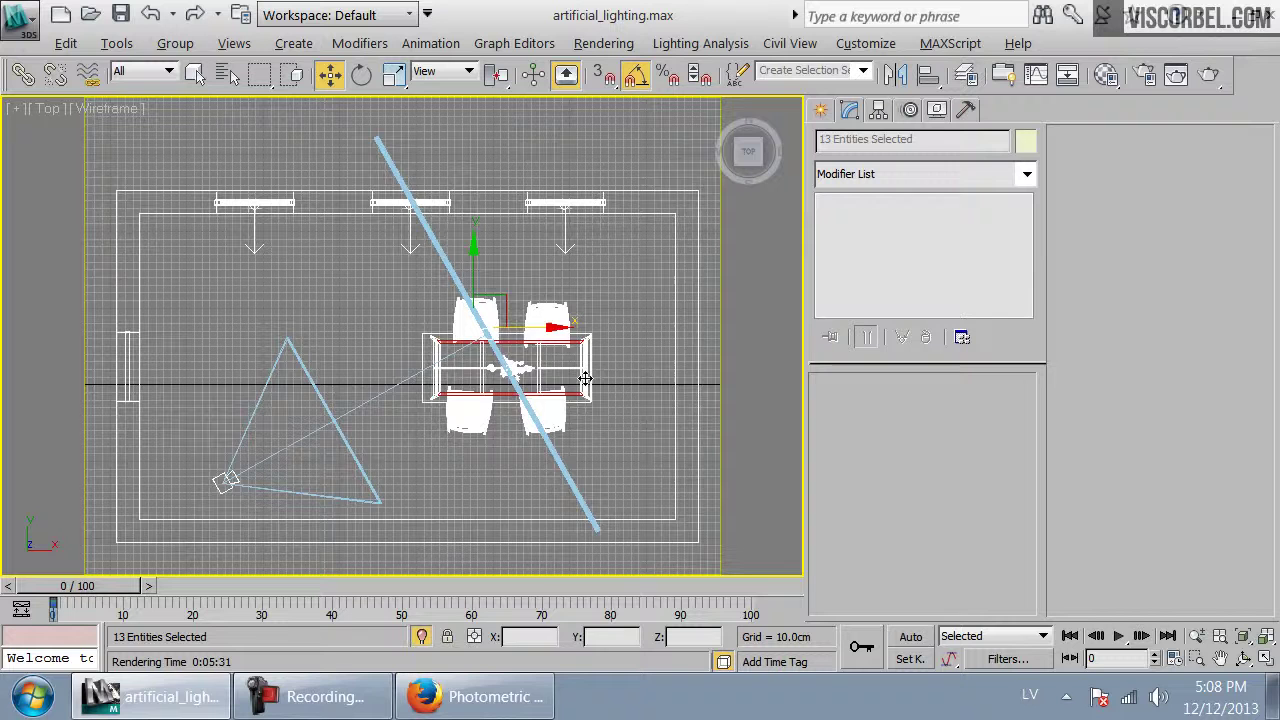
{"action": "left_click", "coordinate": [626, 340]}
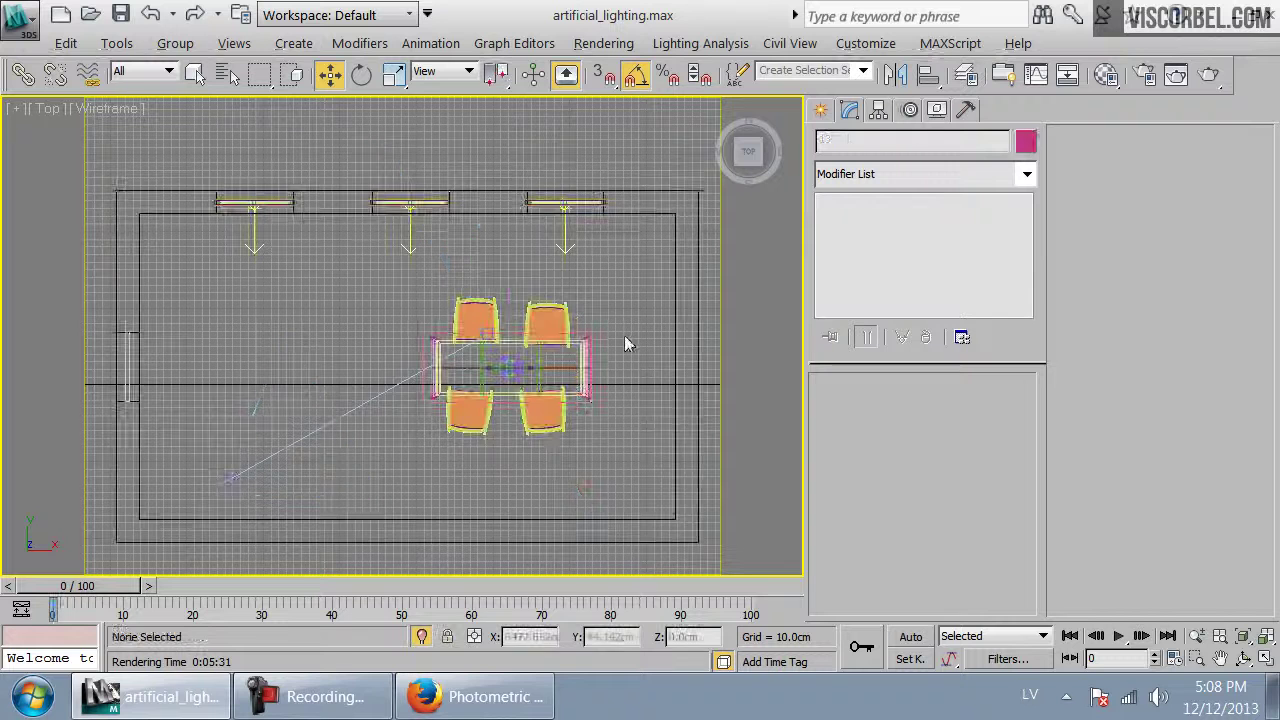
{"action": "left_click", "coordinate": [228, 481]}
{"action": "key", "text": "c"}
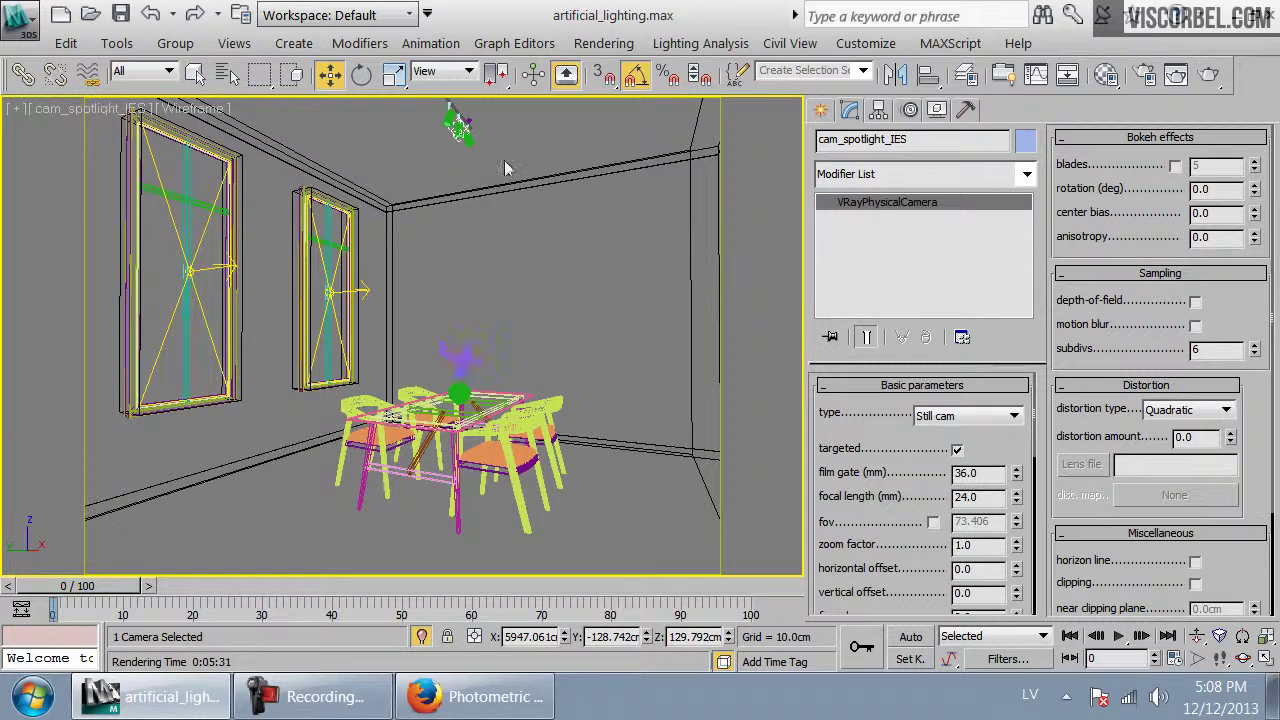
{"action": "key", "text": "F3"}
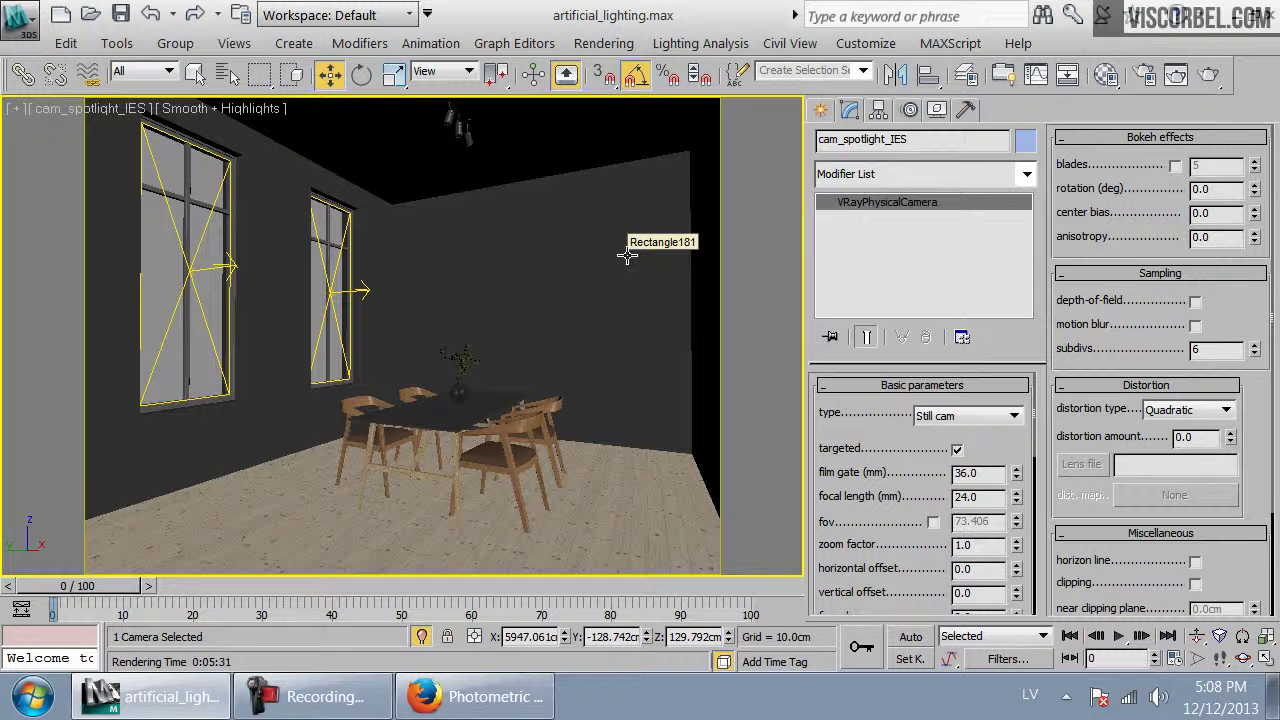
{"action": "left_click", "coordinate": [471, 140]}
{"action": "left_click", "coordinate": [594, 370]}
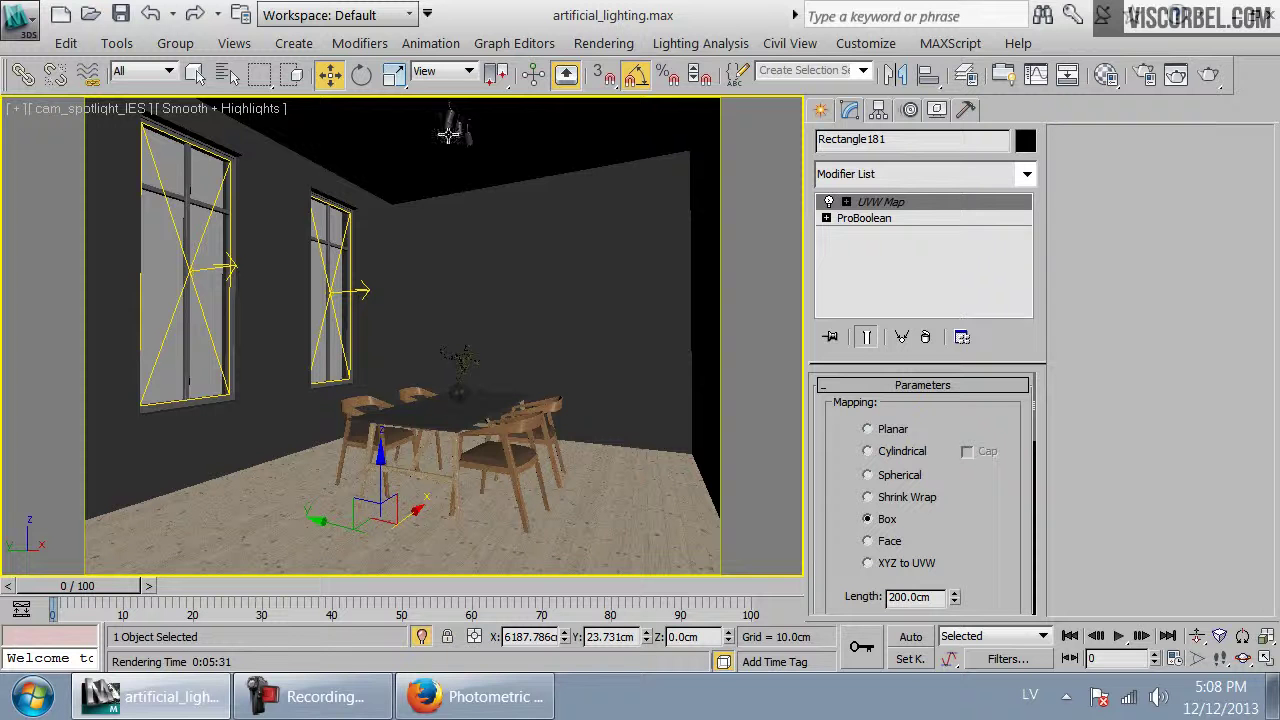
Create a targeted VRayIES light in the front view, pointing straight down from the middle ceiling spotlight
{"action": "key", "text": "l"}
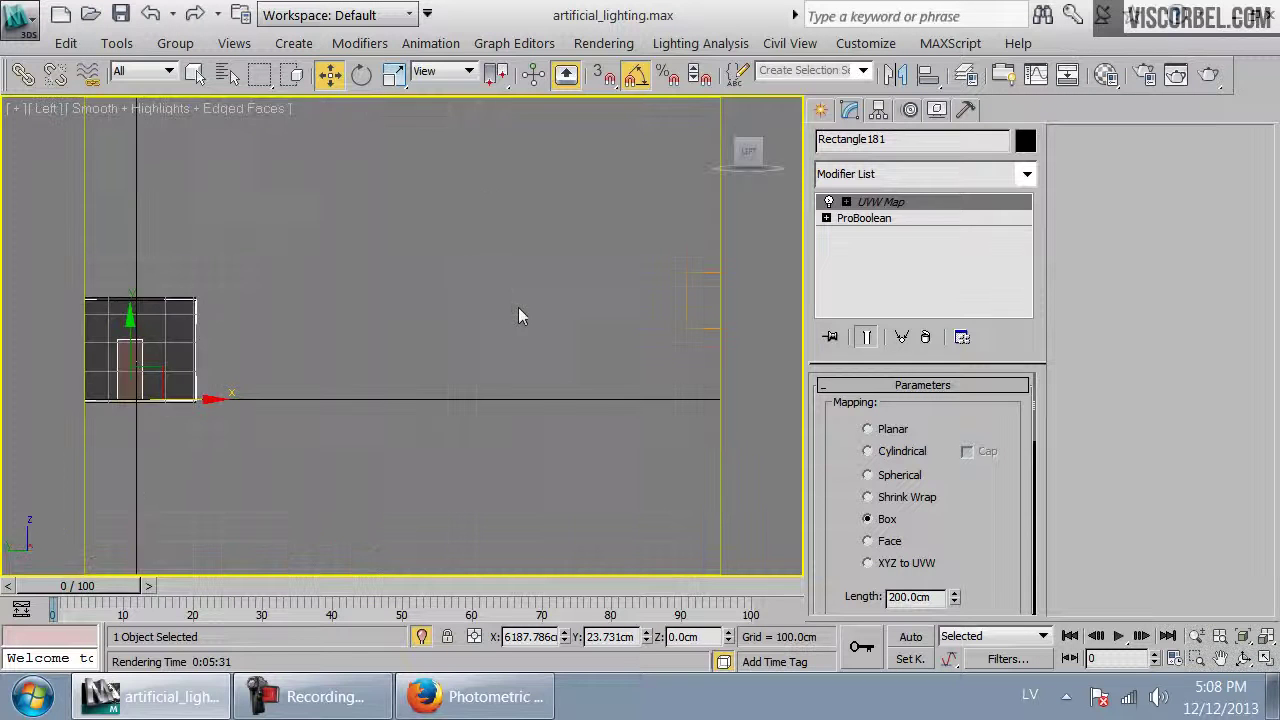
{"action": "left_click", "coordinate": [506, 294]}
{"action": "scroll", "coordinate": [650, 332], "scroll_direction": "up", "scroll_amount": 2}
{"action": "middle_click_drag", "start_coordinate": [239, 330], "coordinate": [416, 325]}
{"action": "scroll", "coordinate": [415, 324], "scroll_direction": "up", "scroll_amount": 4}
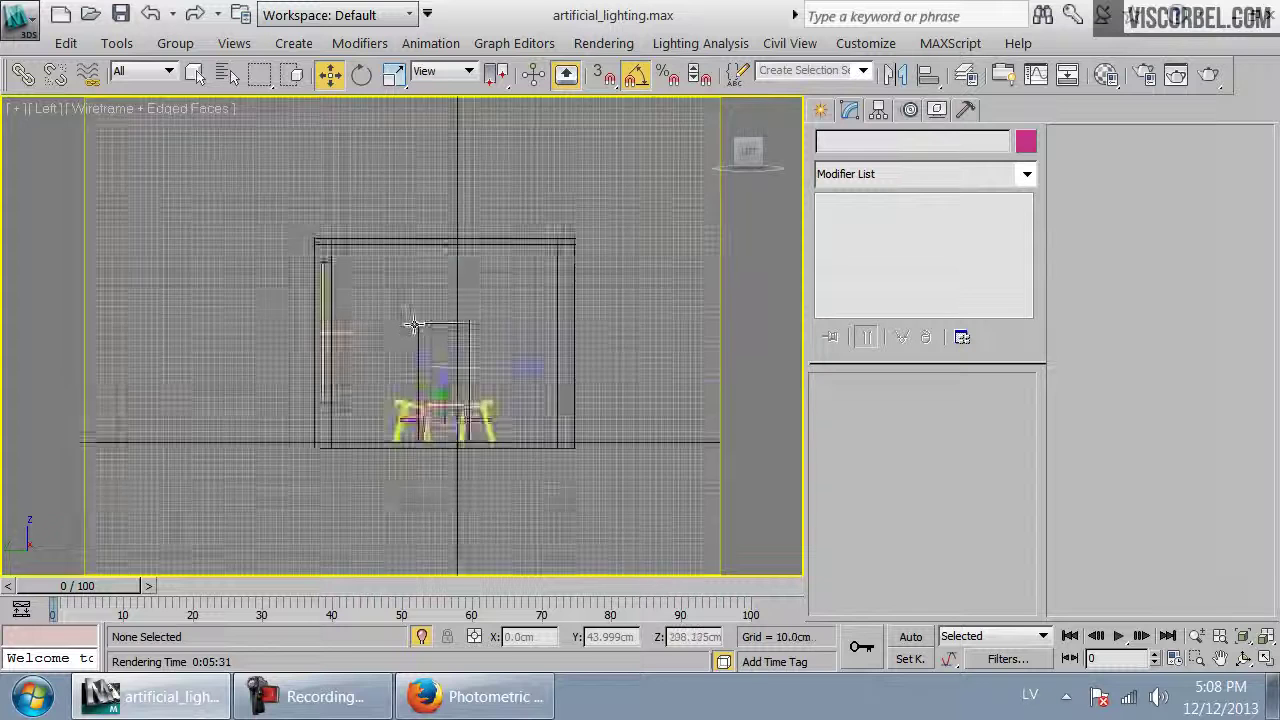
{"action": "key", "text": "f"}
{"action": "scroll", "coordinate": [575, 295], "scroll_direction": "up", "scroll_amount": 2}
{"action": "middle_click_drag", "start_coordinate": [575, 295], "coordinate": [491, 266]}
{"action": "left_click", "coordinate": [820, 110]}
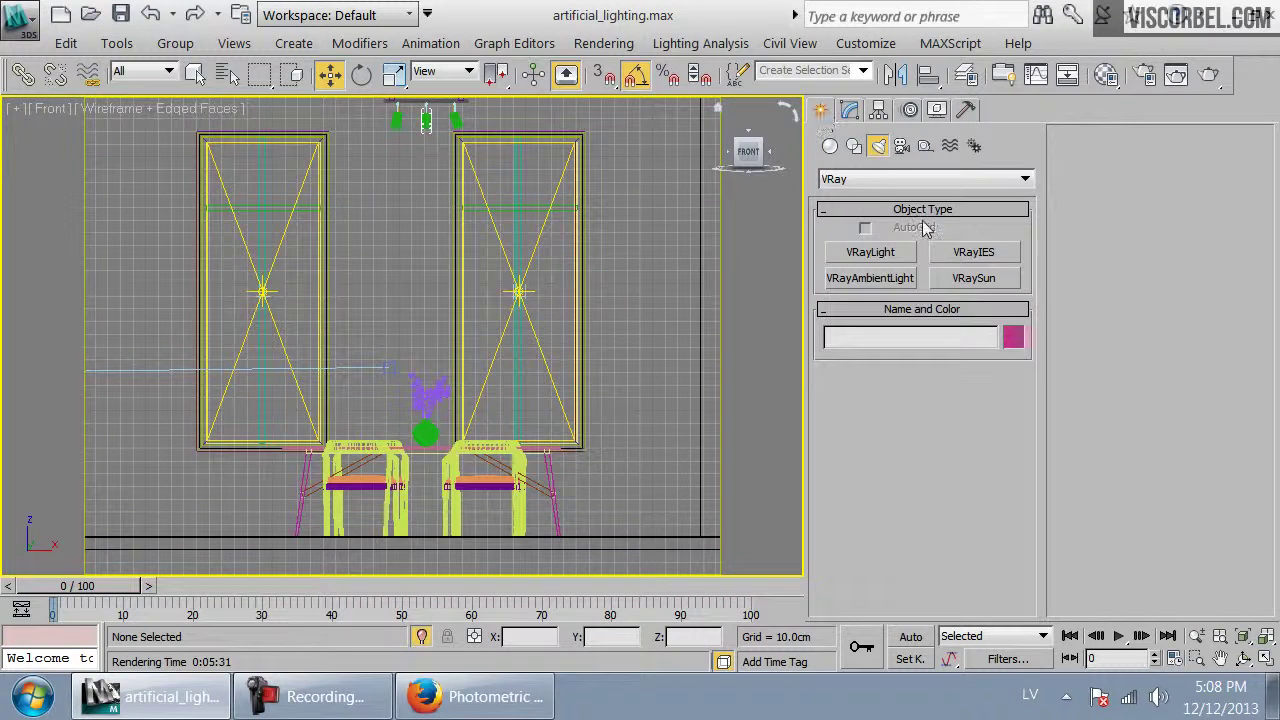
{"action": "left_click", "coordinate": [958, 258]}
{"action": "scroll", "coordinate": [466, 363], "scroll_direction": "up", "scroll_amount": 3}
{"action": "scroll", "coordinate": [489, 229], "scroll_direction": "up", "scroll_amount": 2}
{"action": "middle_click_drag", "start_coordinate": [489, 229], "coordinate": [488, 398]}
{"action": "left_click_drag", "start_coordinate": [507, 220], "coordinate": [507, 627]}
{"action": "scroll", "coordinate": [440, 458], "scroll_direction": "down", "scroll_amount": 5}
{"action": "middle_click_drag", "start_coordinate": [438, 458], "coordinate": [437, 366]}
{"action": "key", "text": "w"}
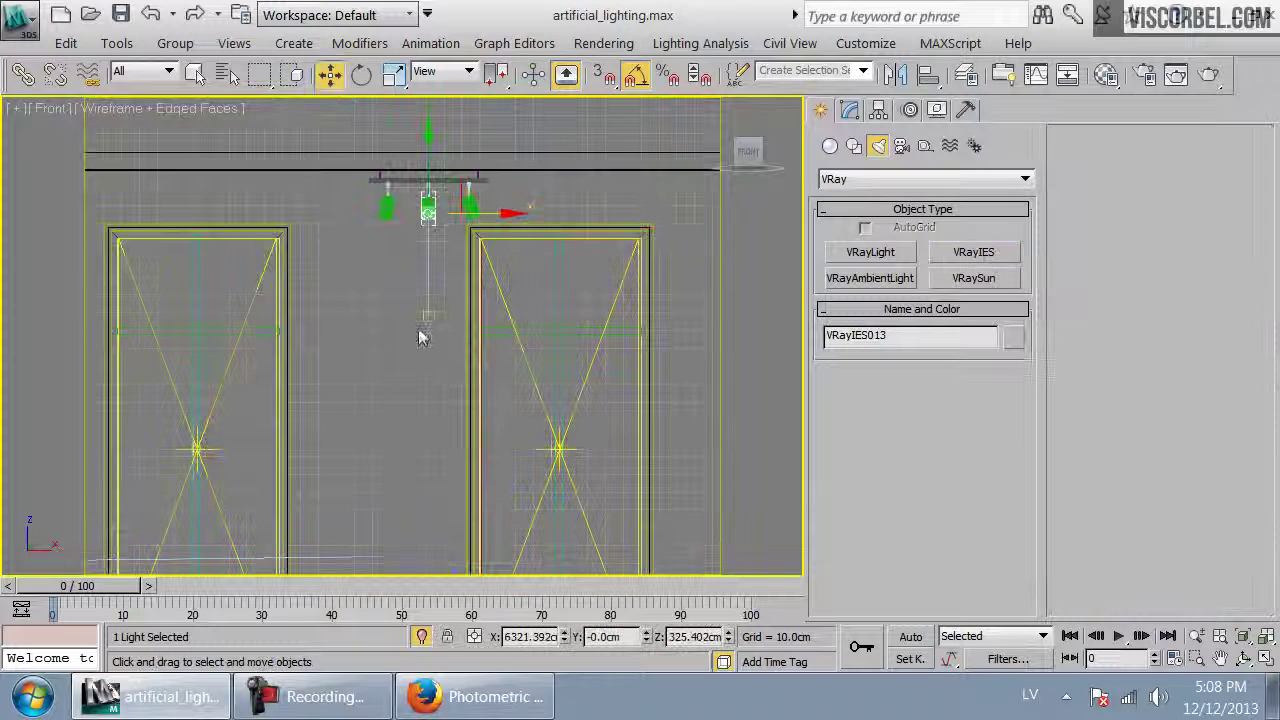
Lower the new light's target to a height of about 74 cm
{"action": "left_click", "coordinate": [420, 338]}
{"action": "scroll", "coordinate": [425, 300], "scroll_direction": "down", "scroll_amount": 2}
{"action": "left_click_drag", "start_coordinate": [423, 251], "coordinate": [424, 443]}
Freeze everything in the scene except the new VRayIES light and its target
{"action": "key", "text": "t"}
{"action": "scroll", "coordinate": [430, 387], "scroll_direction": "down", "scroll_amount": 9}
{"action": "scroll", "coordinate": [431, 385], "scroll_direction": "up", "scroll_amount": 4}
{"action": "left_click_drag", "start_coordinate": [461, 279], "coordinate": [581, 380]}
{"action": "key", "text": "ctrl+i"}
{"action": "right_click", "coordinate": [568, 384]}
{"action": "left_click", "coordinate": [600, 140]}
Move the VRayIES light and its target into line with the middle spotlight, using the top and left views
{"action": "left_click_drag", "start_coordinate": [364, 326], "coordinate": [568, 478]}
{"action": "scroll", "coordinate": [480, 350], "scroll_direction": "down", "scroll_amount": 6}
{"action": "middle_click_drag", "start_coordinate": [420, 262], "coordinate": [416, 212]}
{"action": "scroll", "coordinate": [394, 409], "scroll_direction": "up", "scroll_amount": 6}
{"action": "left_click_drag", "start_coordinate": [447, 493], "coordinate": [447, 403]}
{"action": "middle_click_drag", "start_coordinate": [470, 482], "coordinate": [462, 412]}
{"action": "key", "text": "l"}
{"action": "scroll", "coordinate": [458, 413], "scroll_direction": "up", "scroll_amount": 2}
{"action": "middle_click_drag", "start_coordinate": [492, 370], "coordinate": [444, 341]}
{"action": "scroll", "coordinate": [436, 398], "scroll_direction": "up", "scroll_amount": 4}
{"action": "left_click", "coordinate": [443, 343]}
{"action": "left_click_drag", "start_coordinate": [297, 324], "coordinate": [400, 374]}
{"action": "middle_click_drag", "start_coordinate": [421, 328], "coordinate": [450, 453]}
{"action": "key", "text": "t"}
Clone the light as one instance in the top view and position it on the spotlight at the fixture's +X end
{"action": "left_click", "coordinate": [490, 447]}
{"action": "scroll", "coordinate": [487, 433], "scroll_direction": "down", "scroll_amount": 10}
{"action": "left_click", "coordinate": [436, 325]}
{"action": "key", "text": "ctrl+z"}
{"action": "left_click_drag", "start_coordinate": [428, 310], "coordinate": [553, 315], "text": "shift"}
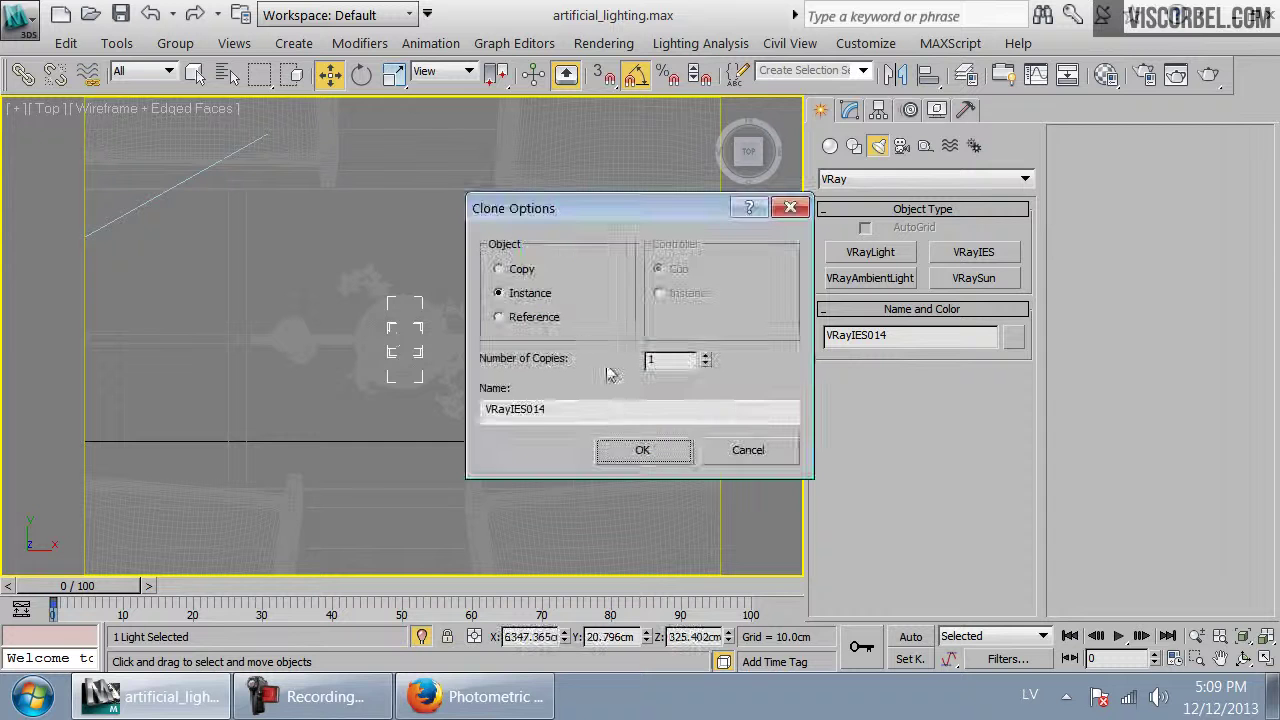
{"action": "left_click", "coordinate": [632, 449]}
{"action": "middle_click_drag", "start_coordinate": [566, 404], "coordinate": [440, 388]}
{"action": "scroll", "coordinate": [409, 351], "scroll_direction": "up", "scroll_amount": 6}
{"action": "left_click_drag", "start_coordinate": [436, 253], "coordinate": [343, 258]}
{"action": "scroll", "coordinate": [277, 429], "scroll_direction": "down", "scroll_amount": 6}
{"action": "middle_click_drag", "start_coordinate": [252, 371], "coordinate": [357, 335]}
{"action": "scroll", "coordinate": [357, 335], "scroll_direction": "up", "scroll_amount": 1}
Select VRayIES014.Target by name and move it about 71 cm in X and -33 cm in Y, over the nearby chair
{"action": "left_click", "coordinate": [227, 73]}
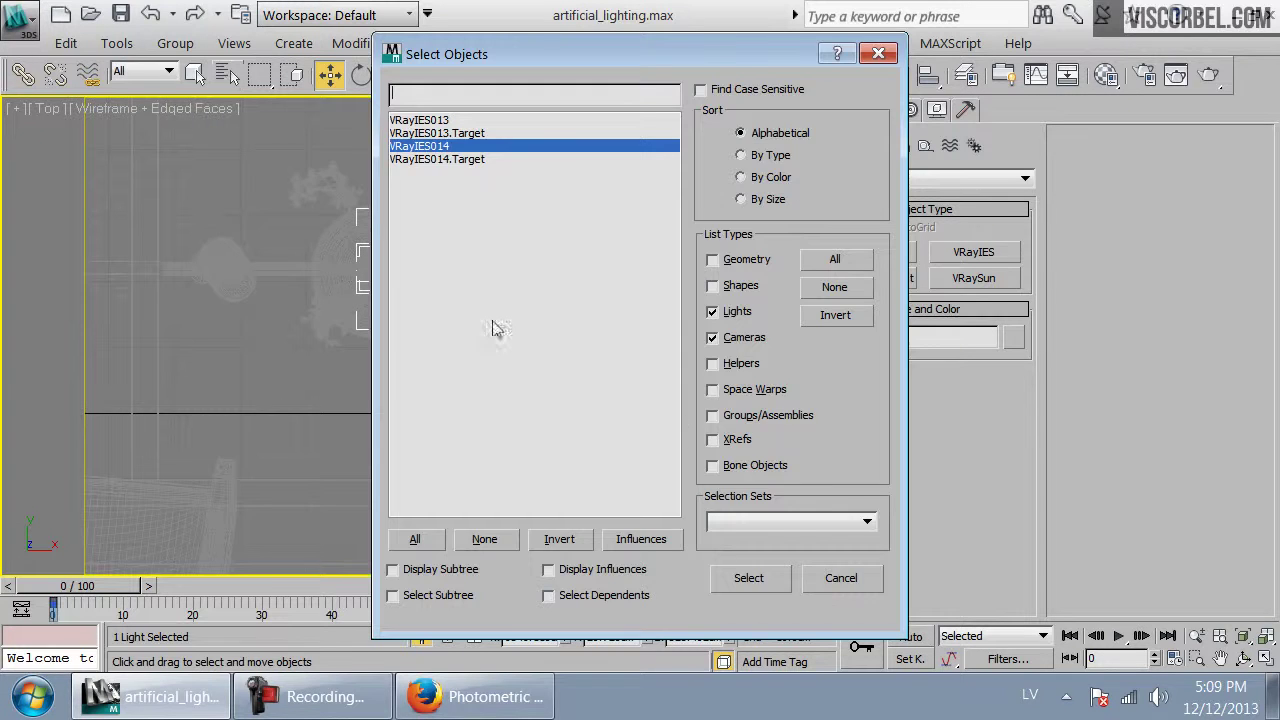
{"action": "double_click", "coordinate": [437, 159]}
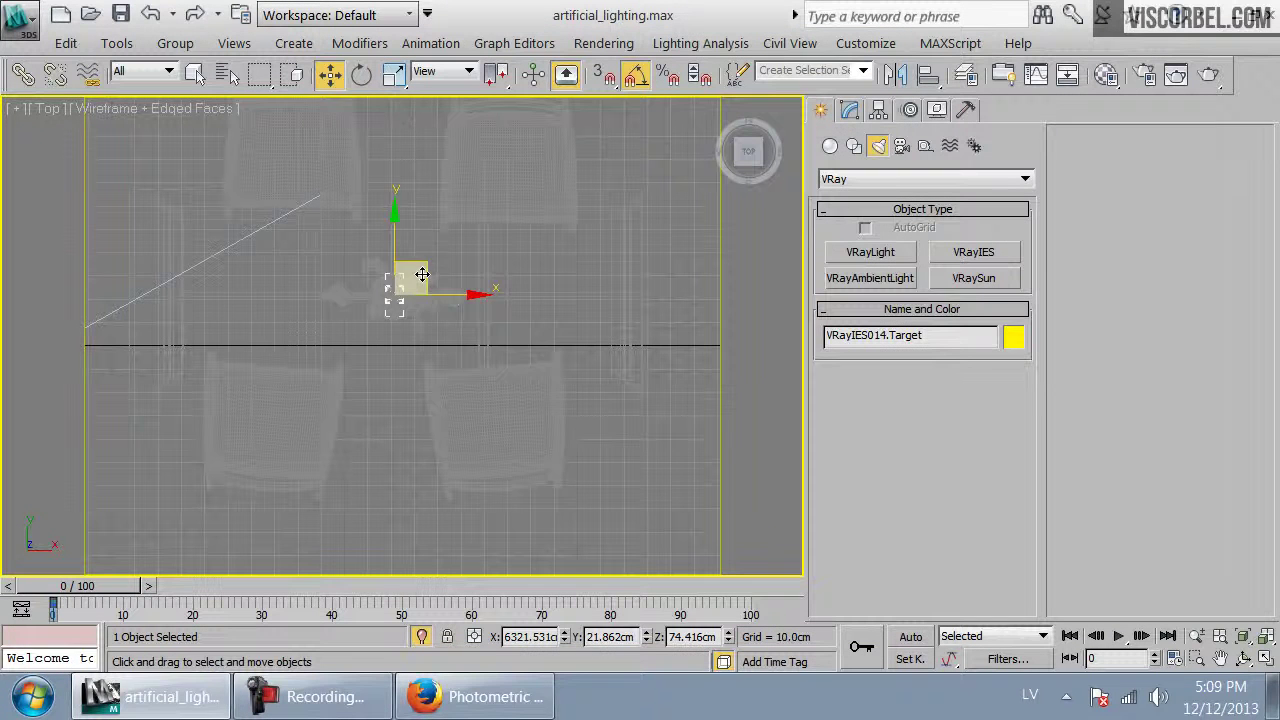
{"action": "left_click_drag", "start_coordinate": [440, 286], "coordinate": [587, 345]}
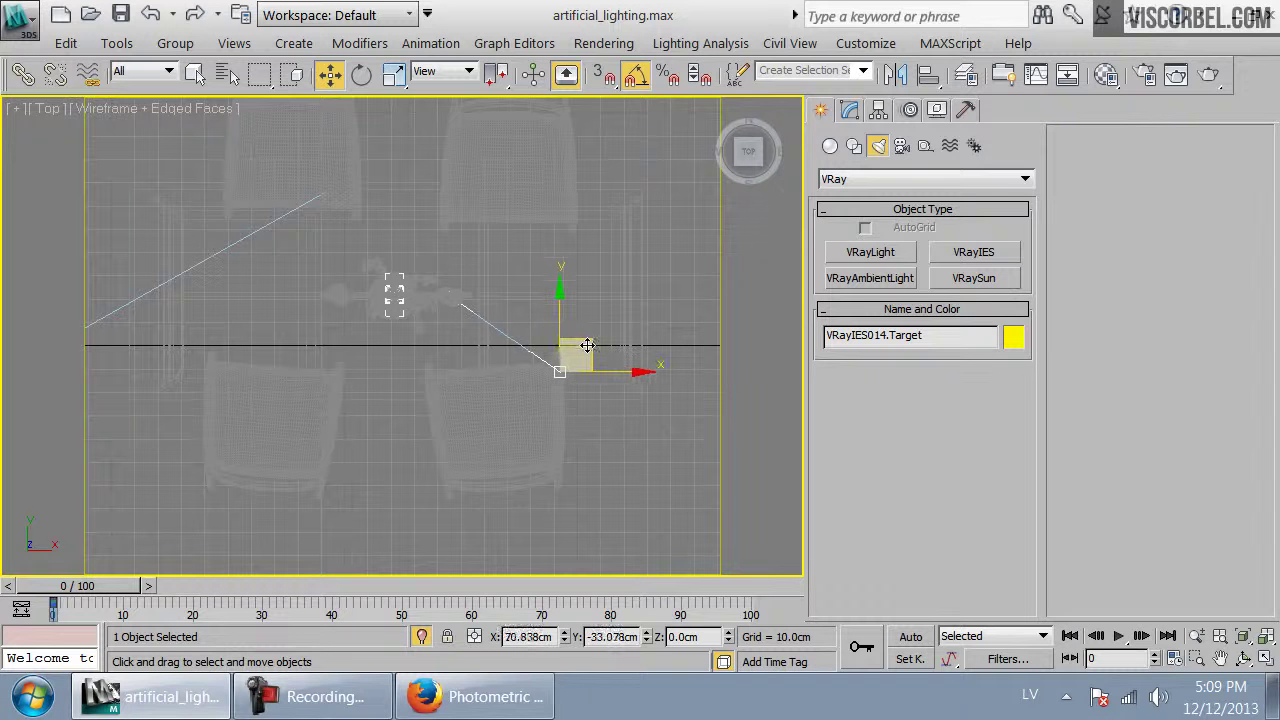
Clone the angled VRayIES light onto the spotlight at the opposite end of the fixture
{"action": "mouse_move", "coordinate": [462, 303]}
{"action": "left_mouse_down", "text": "shift"}
{"action": "mouse_move", "coordinate": [560, 275]}
{"action": "mouse_move", "coordinate": [570, 285]}
{"action": "mouse_move", "coordinate": [466, 300]}
{"action": "left_mouse_up", "text": "shift"}
{"action": "left_click", "coordinate": [630, 449]}
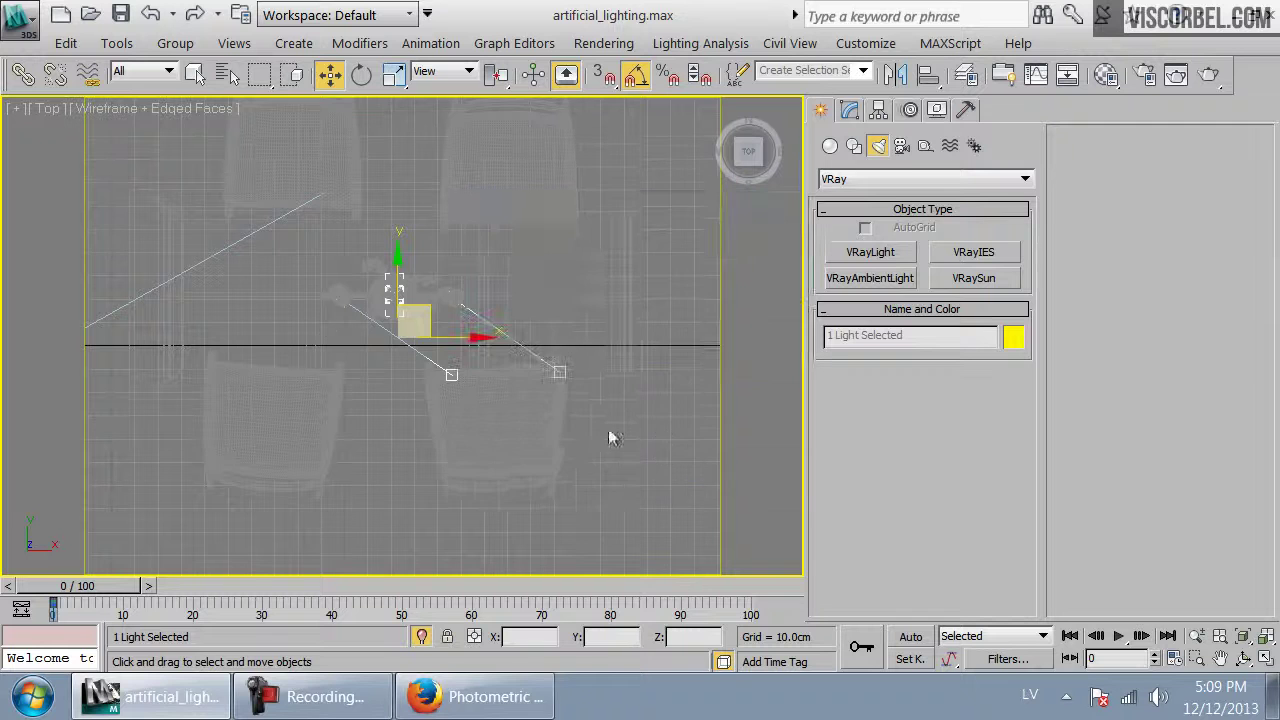
{"action": "scroll", "coordinate": [608, 354], "scroll_direction": "up", "scroll_amount": 5}
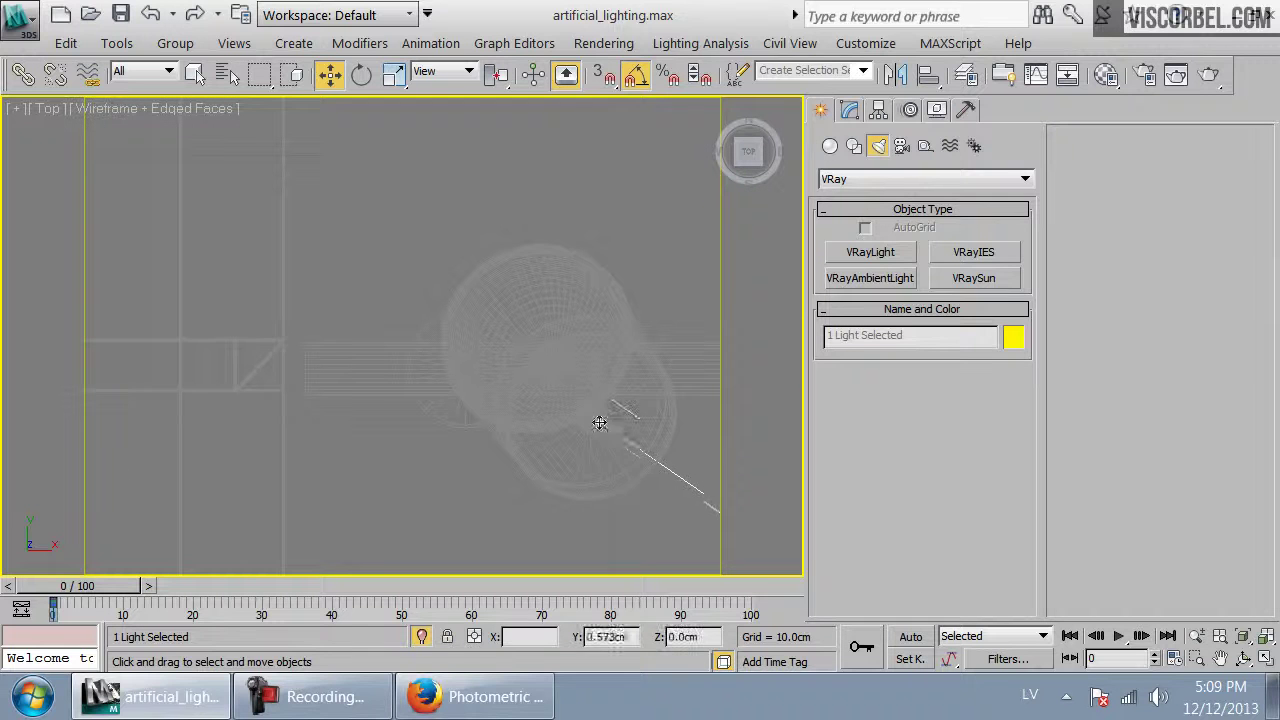
{"action": "scroll", "coordinate": [600, 412], "scroll_direction": "down", "scroll_amount": 5}
{"action": "scroll", "coordinate": [603, 417], "scroll_direction": "down", "scroll_amount": 4}
Move the third light's target diagonally across the table to the chair on the -X, +Y side
{"action": "left_click", "coordinate": [514, 429]}
{"action": "left_click", "coordinate": [520, 414]}
{"action": "left_click_drag", "start_coordinate": [540, 378], "coordinate": [340, 220]}
Check the placement and aim of the three lights in the cam_spotlight_IES and perspective views
{"action": "key", "text": "c"}
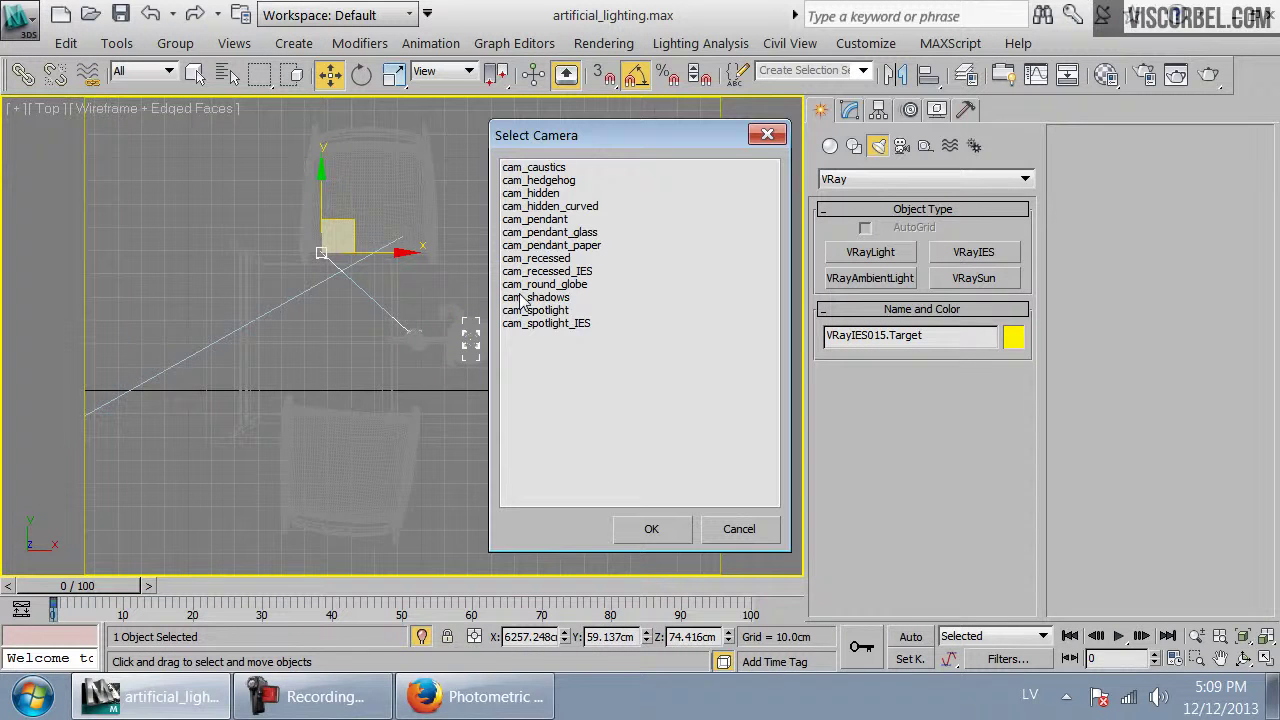
{"action": "double_click", "coordinate": [555, 323]}
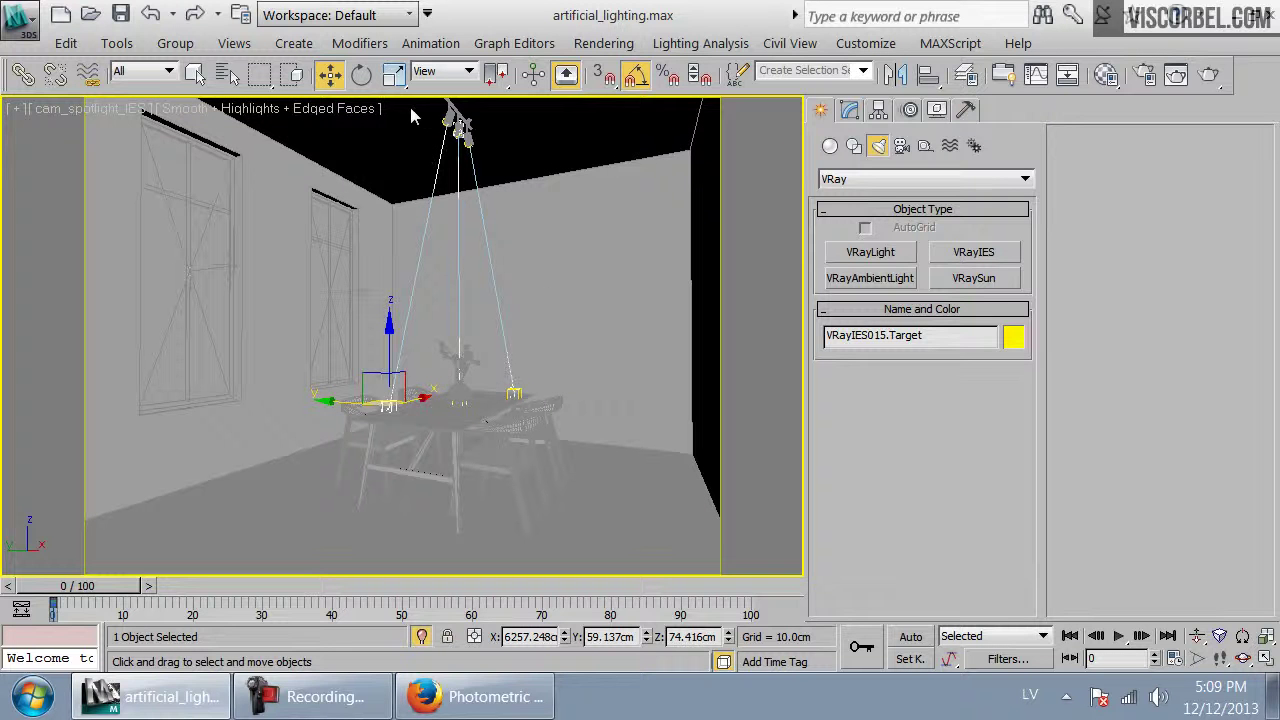
{"action": "left_click_drag", "start_coordinate": [407, 108], "coordinate": [520, 194]}
{"action": "key", "text": "p"}
{"action": "key", "text": "z"}
{"action": "middle_click_drag", "start_coordinate": [509, 230], "coordinate": [516, 261], "text": "alt"}
{"action": "scroll", "coordinate": [507, 300], "scroll_direction": "up", "scroll_amount": 6}
{"action": "scroll", "coordinate": [400, 380], "scroll_direction": "down", "scroll_amount": 2}
{"action": "left_click", "coordinate": [394, 259]}
{"action": "key", "text": "z"}
{"action": "scroll", "coordinate": [400, 314], "scroll_direction": "down", "scroll_amount": 2}
{"action": "scroll", "coordinate": [400, 314], "scroll_direction": "down", "scroll_amount": 3}
Examine closely in the left view how the light sources sit inside the spotlight housings
{"action": "key", "text": "f"}
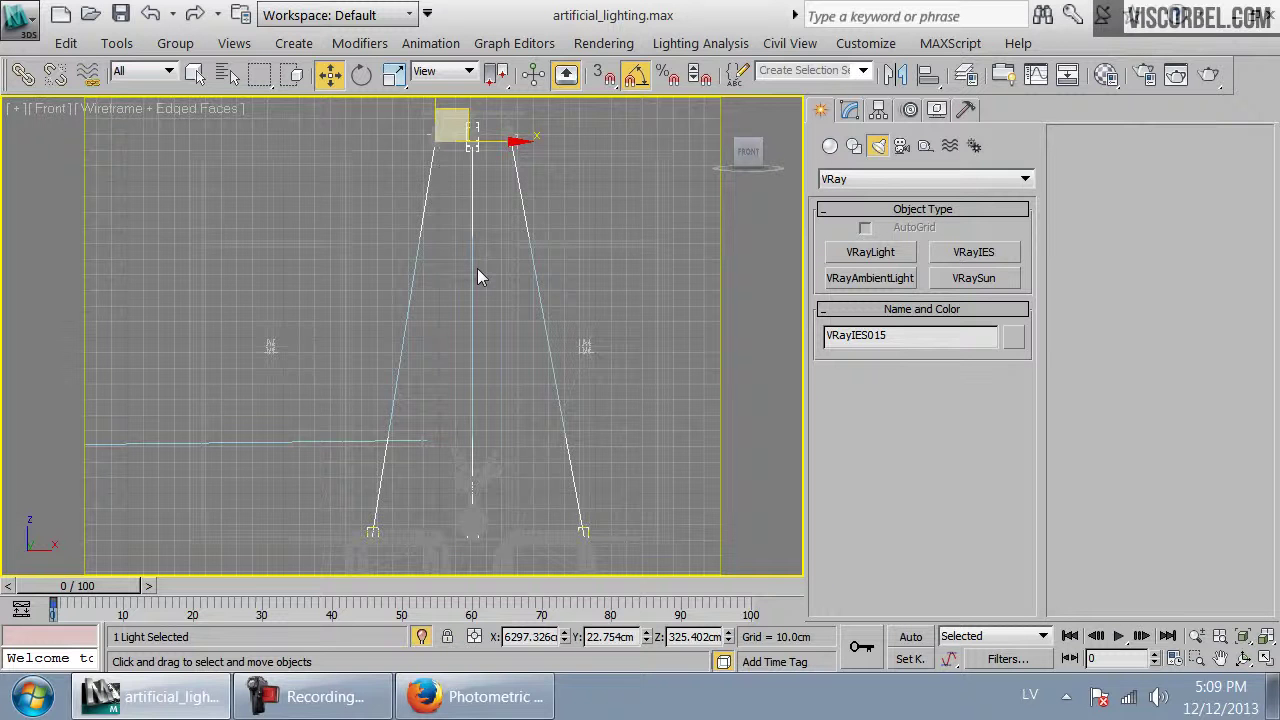
{"action": "key", "text": "l"}
{"action": "middle_click_drag", "start_coordinate": [431, 320], "coordinate": [449, 360]}
{"action": "middle_click_drag", "start_coordinate": [462, 230], "coordinate": [434, 467]}
{"action": "scroll", "coordinate": [434, 467], "scroll_direction": "up", "scroll_amount": 3}
{"action": "scroll", "coordinate": [424, 414], "scroll_direction": "up", "scroll_amount": 4}
{"action": "middle_click_drag", "start_coordinate": [424, 414], "coordinate": [457, 245]}
{"action": "scroll", "coordinate": [424, 337], "scroll_direction": "up", "scroll_amount": 4}
{"action": "middle_click_drag", "start_coordinate": [424, 337], "coordinate": [471, 332]}
{"action": "scroll", "coordinate": [528, 326], "scroll_direction": "up", "scroll_amount": 2}
{"action": "scroll", "coordinate": [438, 331], "scroll_direction": "up", "scroll_amount": 3}
{"action": "scroll", "coordinate": [496, 280], "scroll_direction": "up", "scroll_amount": 3}
{"action": "left_click_drag", "start_coordinate": [485, 253], "coordinate": [467, 306]}
{"action": "key", "text": "ctrl+z"}
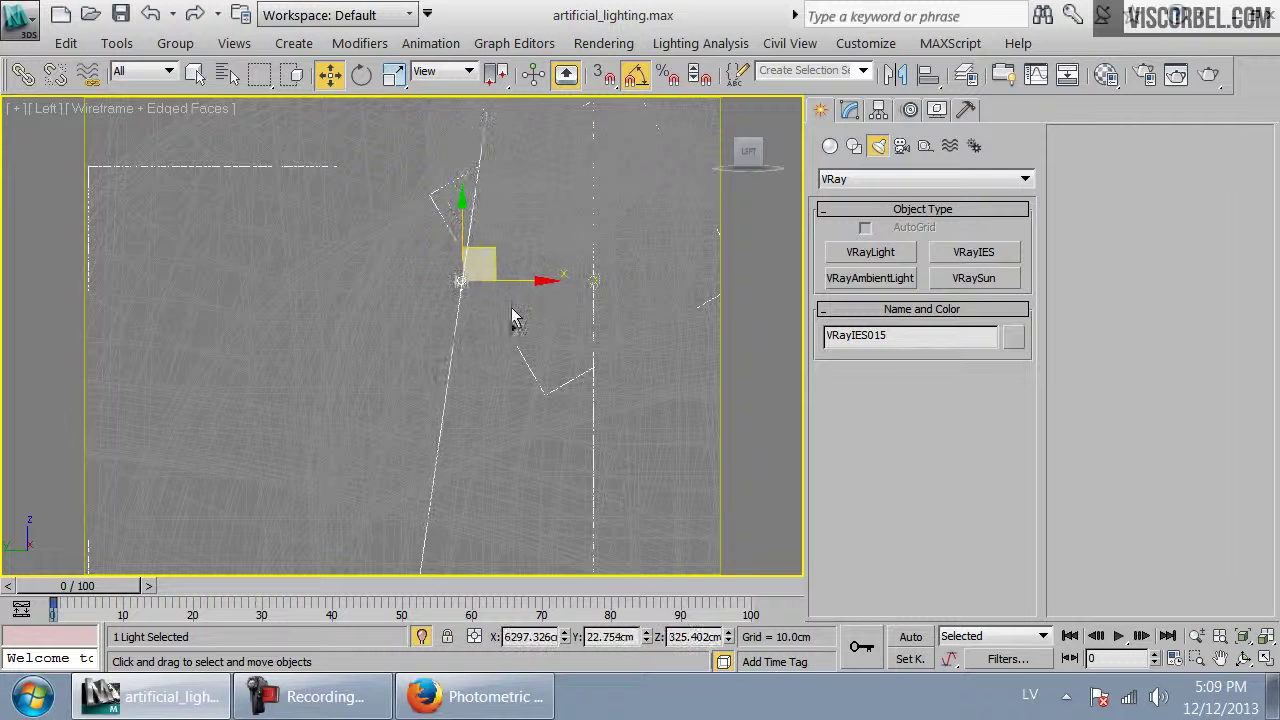
{"action": "key", "text": "ctrl+z"}
Select all three VRayIES lights and lower them about 1.2 cm with the Move Transform Type-In
{"action": "scroll", "coordinate": [559, 270], "scroll_direction": "down", "scroll_amount": 5}
{"action": "left_click_drag", "start_coordinate": [311, 244], "coordinate": [628, 398]}
{"action": "right_click", "coordinate": [341, 77]}
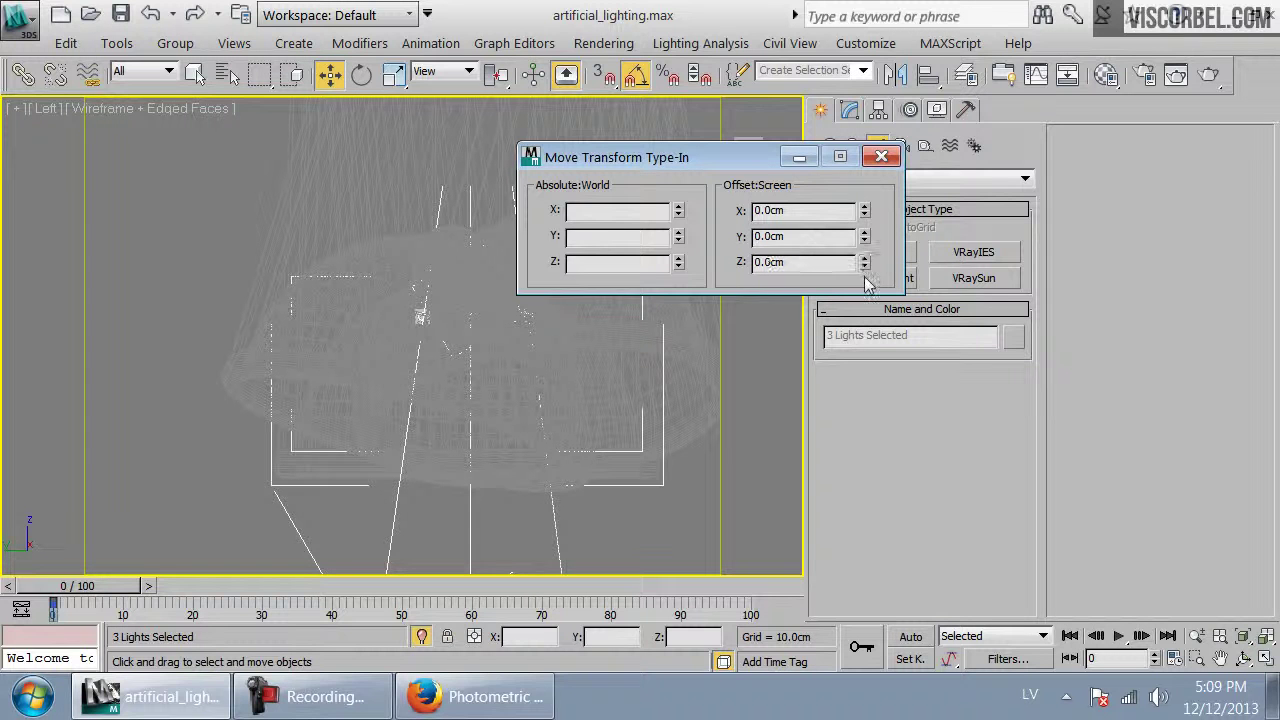
{"action": "left_click_drag", "start_coordinate": [864, 240], "coordinate": [862, 311]}
{"action": "left_click", "coordinate": [891, 157]}
{"action": "left_click", "coordinate": [153, 267]}
Return to the shaded cam_spotlight_IES view and open the IES file selection for the VRayIES015 light
{"action": "key", "text": "c"}
{"action": "double_click", "coordinate": [547, 324]}
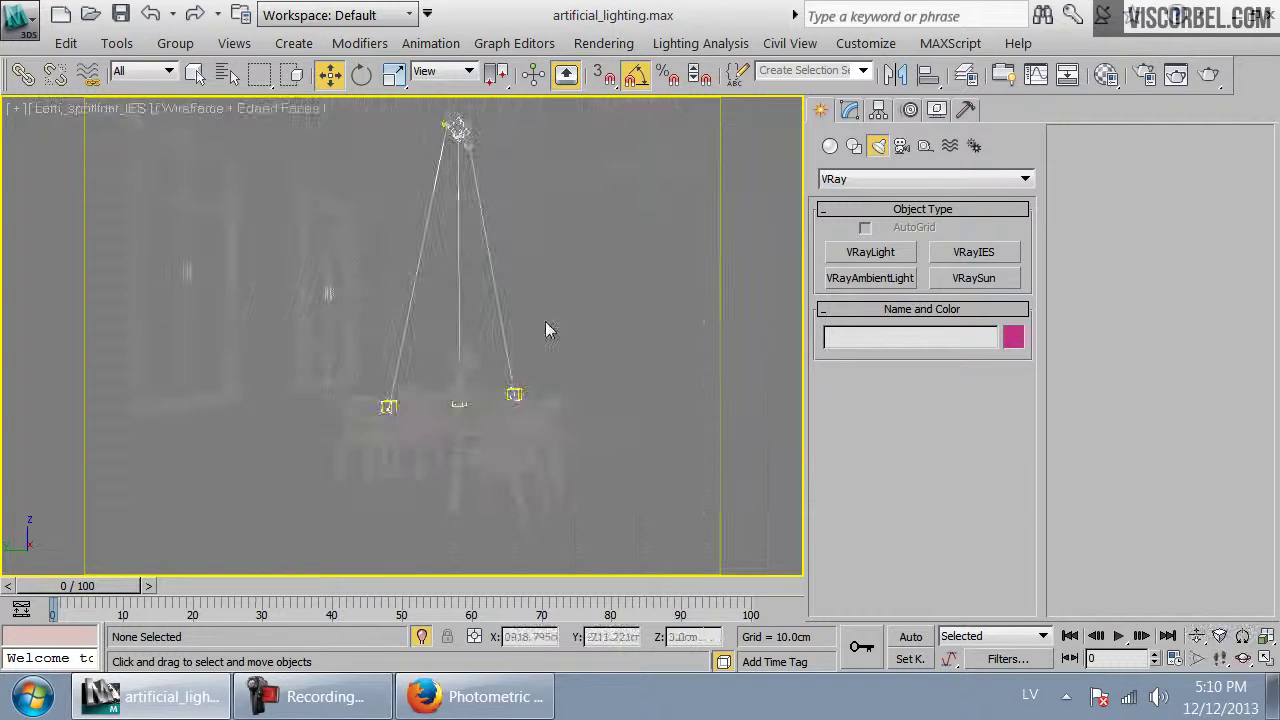
{"action": "left_click", "coordinate": [445, 124]}
{"action": "key", "text": "F3"}
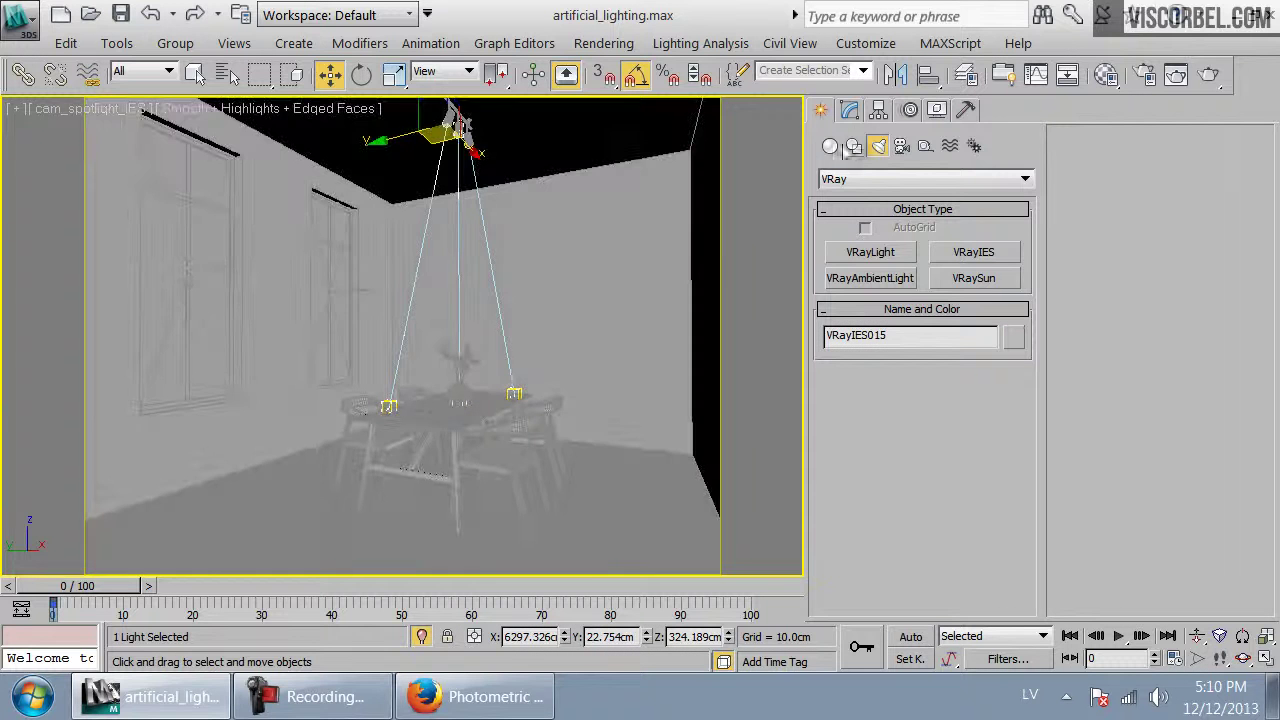
{"action": "left_click", "coordinate": [850, 111]}
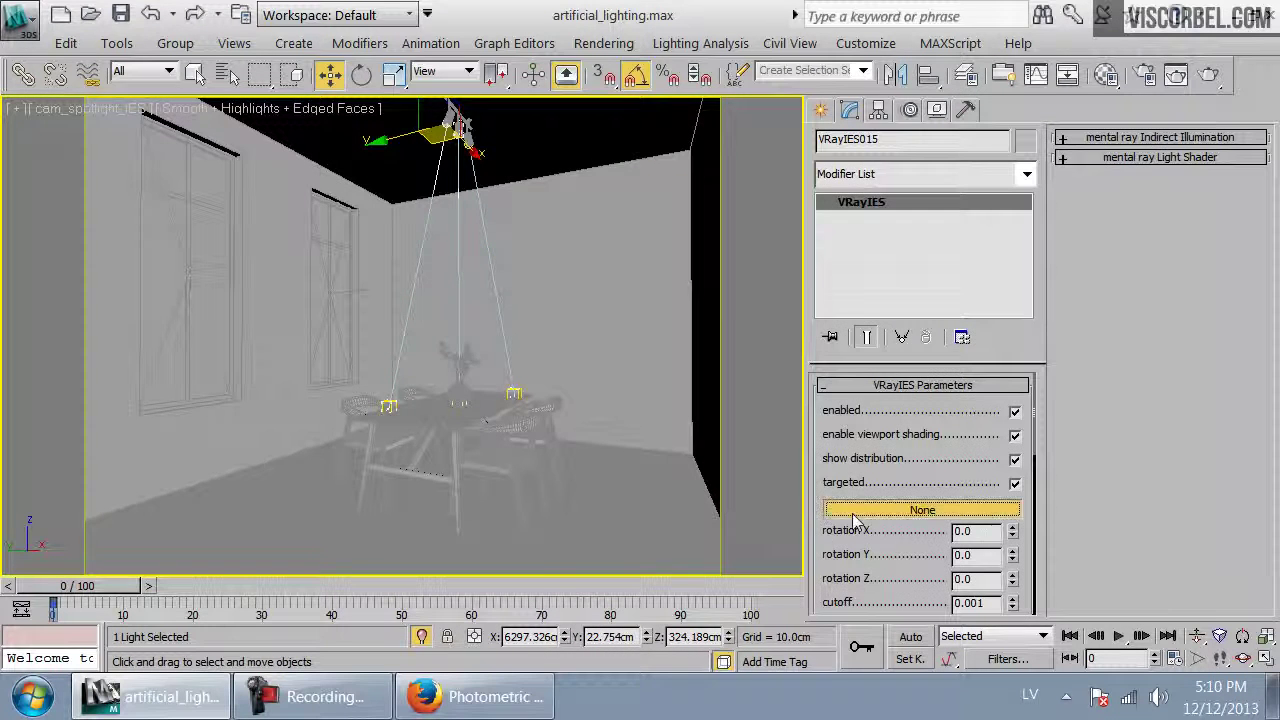
{"action": "left_click", "coordinate": [921, 509]}
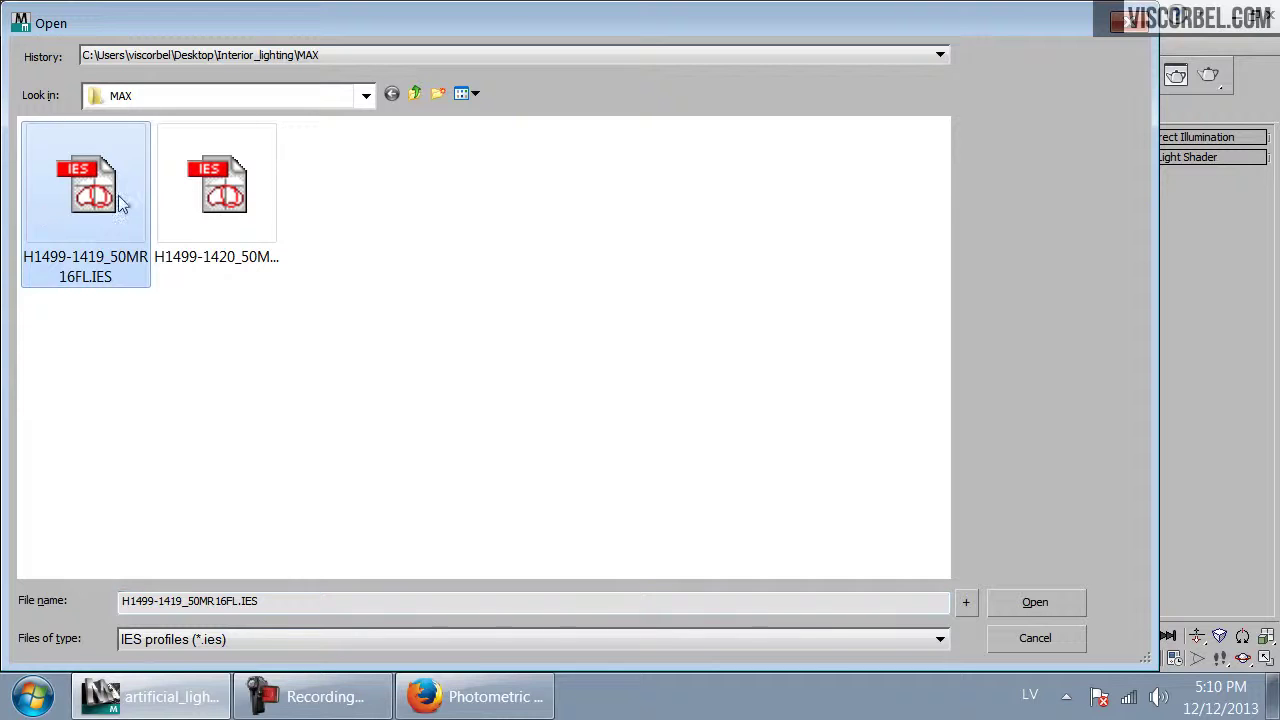
Assign the H1499-1420_50MR16NSP photometric profile to the selected VRayIES light
{"action": "double_click", "coordinate": [118, 202]}
{"action": "left_click", "coordinate": [929, 511]}
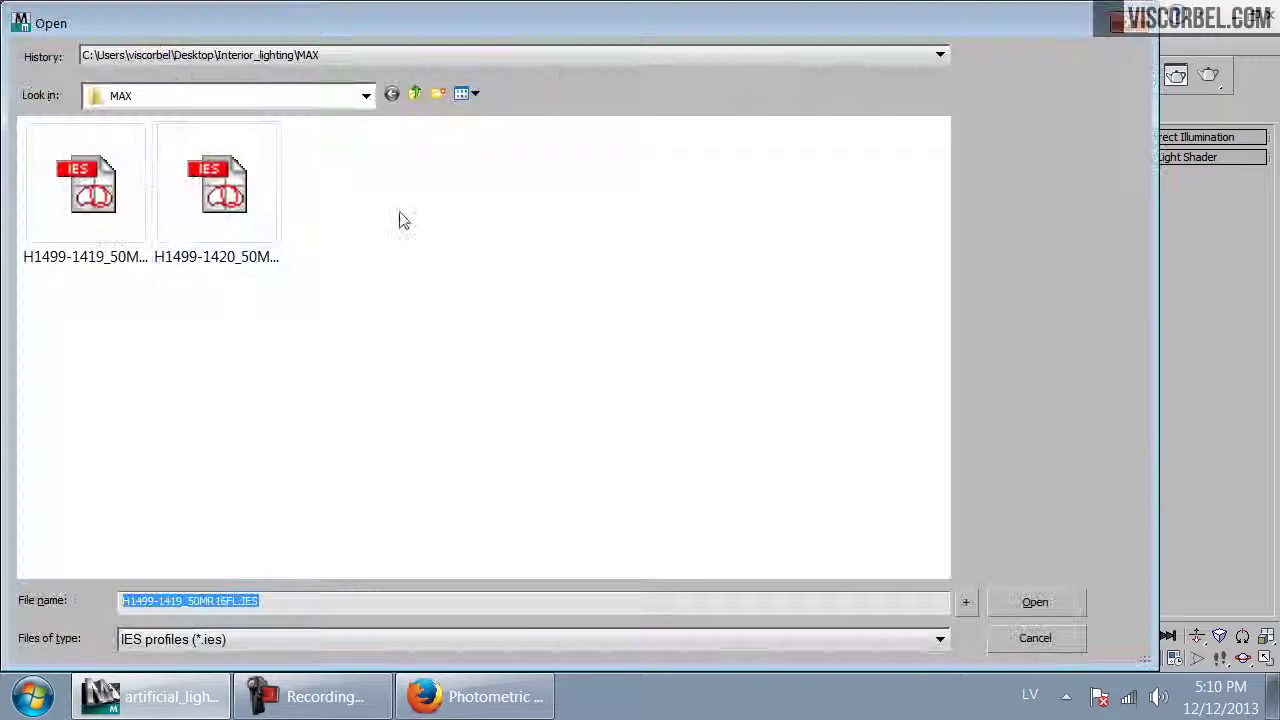
{"action": "double_click", "coordinate": [214, 200]}
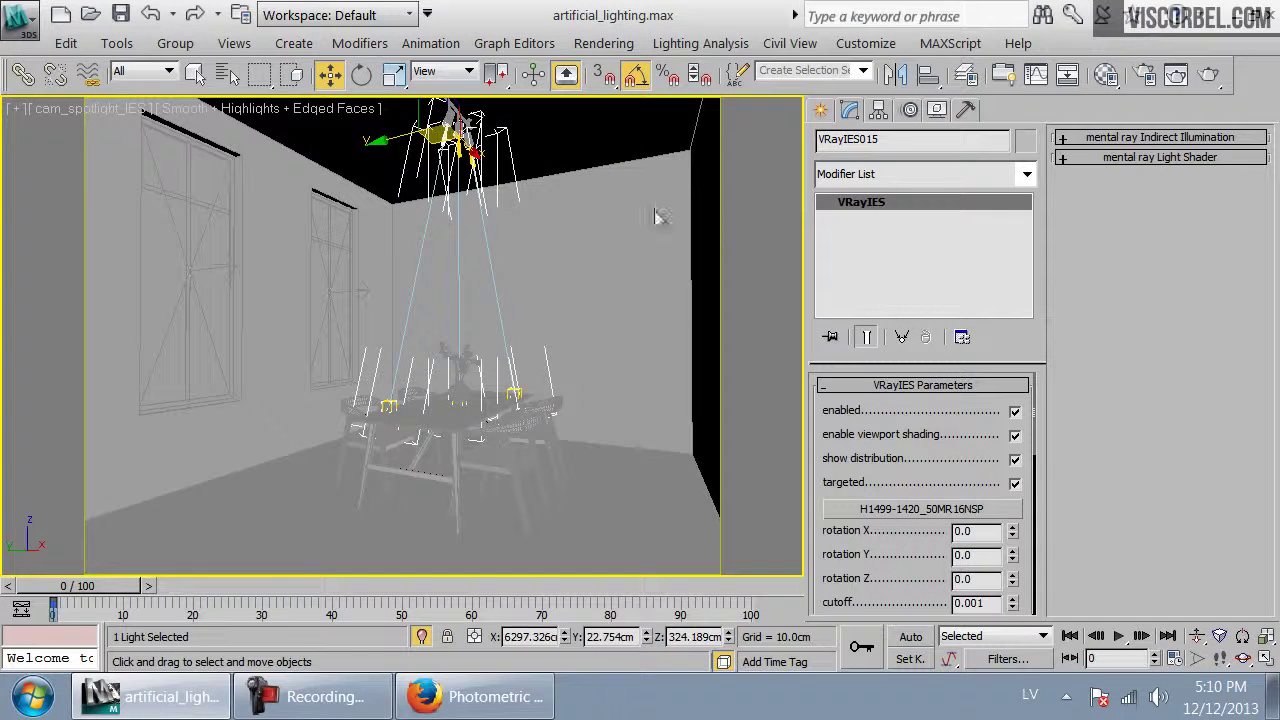
Examine the lights and their distribution from several perspective angles and return to the cam_spotlight_IES view
{"action": "key", "text": "p"}
{"action": "scroll", "coordinate": [530, 180], "scroll_direction": "up", "scroll_amount": 6}
{"action": "middle_click_drag", "start_coordinate": [552, 285], "coordinate": [450, 262], "text": "alt"}
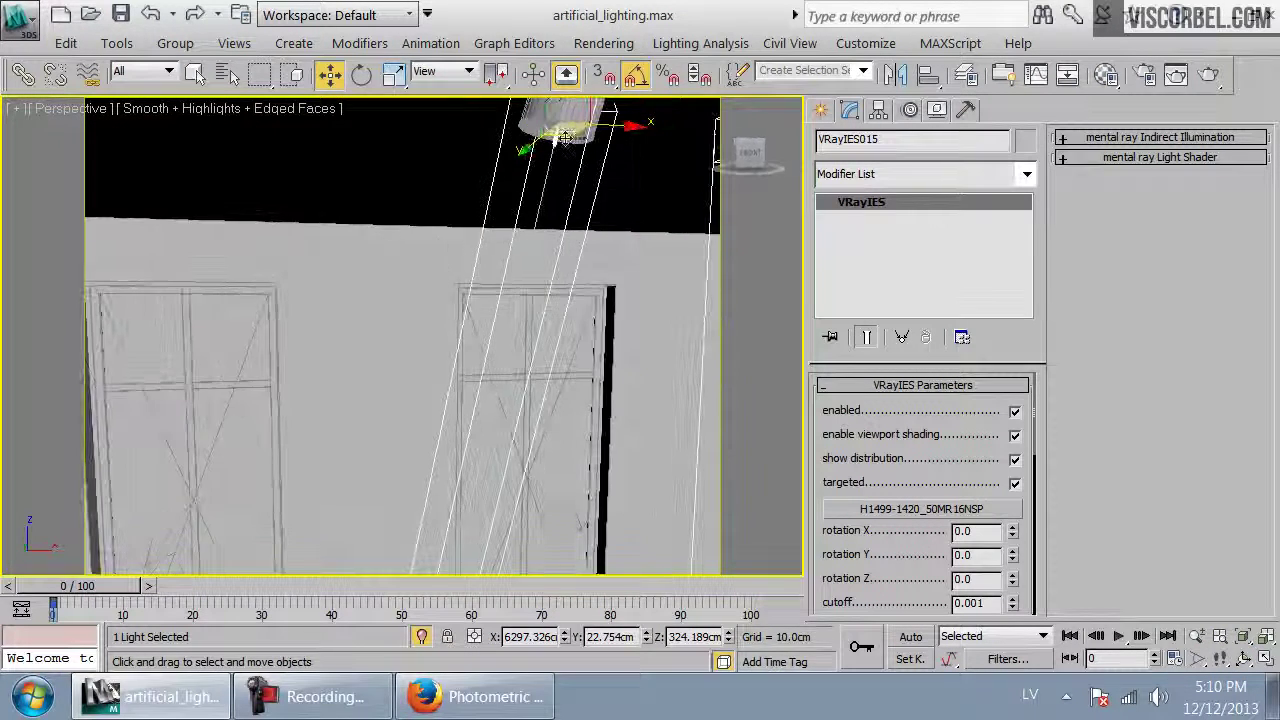
{"action": "scroll", "coordinate": [518, 252], "scroll_direction": "down", "scroll_amount": 4}
{"action": "middle_click_drag", "start_coordinate": [453, 361], "coordinate": [563, 294], "text": "alt"}
{"action": "scroll", "coordinate": [566, 290], "scroll_direction": "up", "scroll_amount": 3}
{"action": "key", "text": "c"}
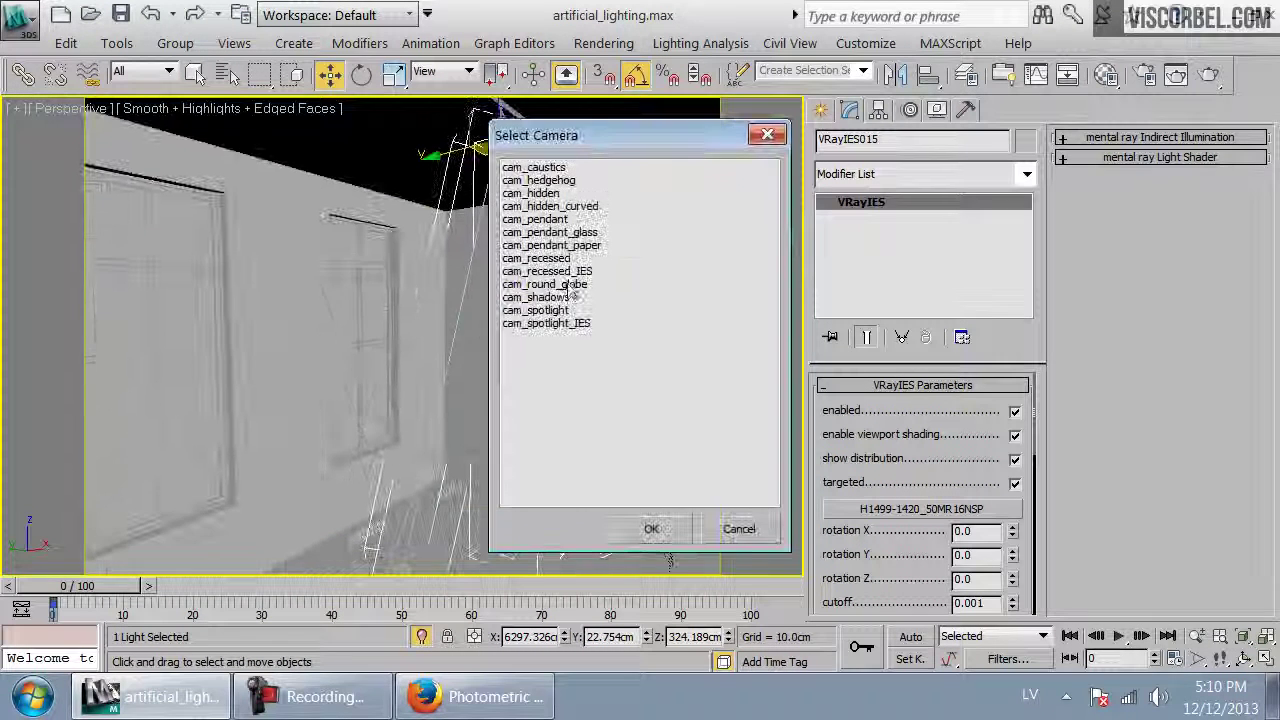
{"action": "double_click", "coordinate": [561, 324]}
Switch the IES light's color mode to Temperature, set it to 5000, and check a test render
{"action": "left_click_drag", "start_coordinate": [893, 560], "coordinate": [908, 113]}
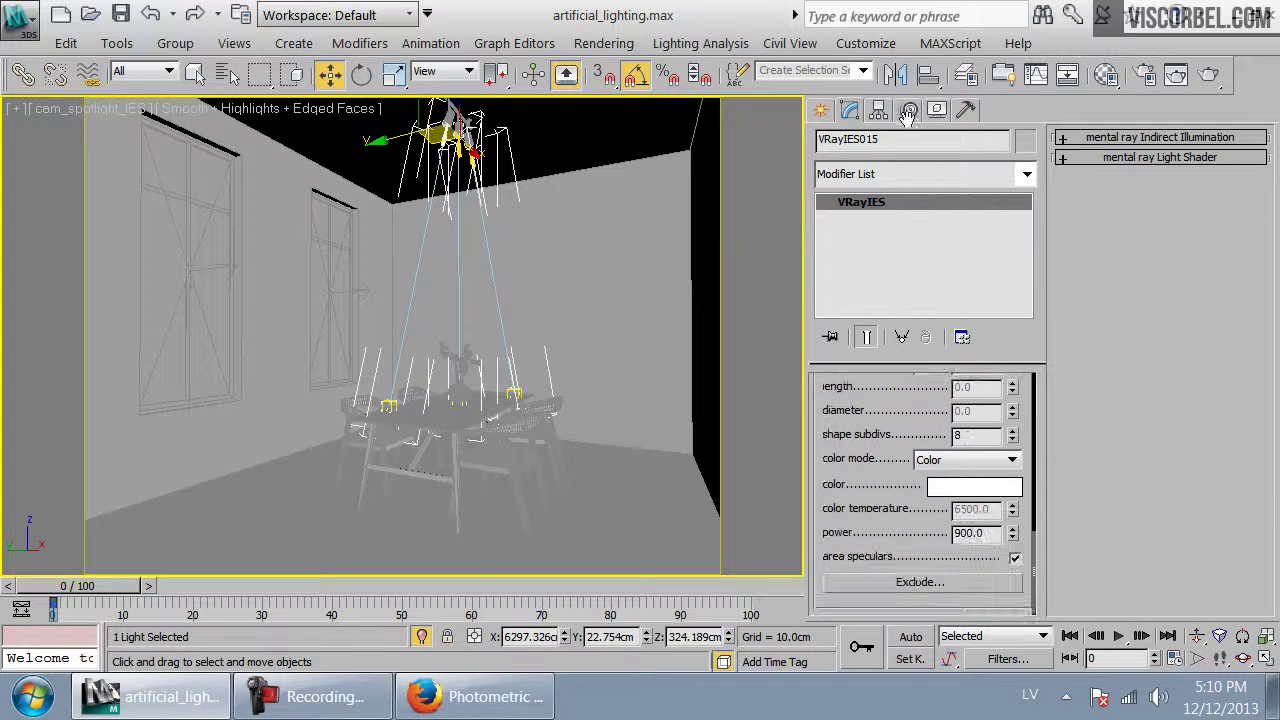
{"action": "left_click", "coordinate": [957, 469]}
{"action": "left_click", "coordinate": [958, 486]}
{"action": "type", "text": "5000"}
{"action": "key", "text": "Return"}
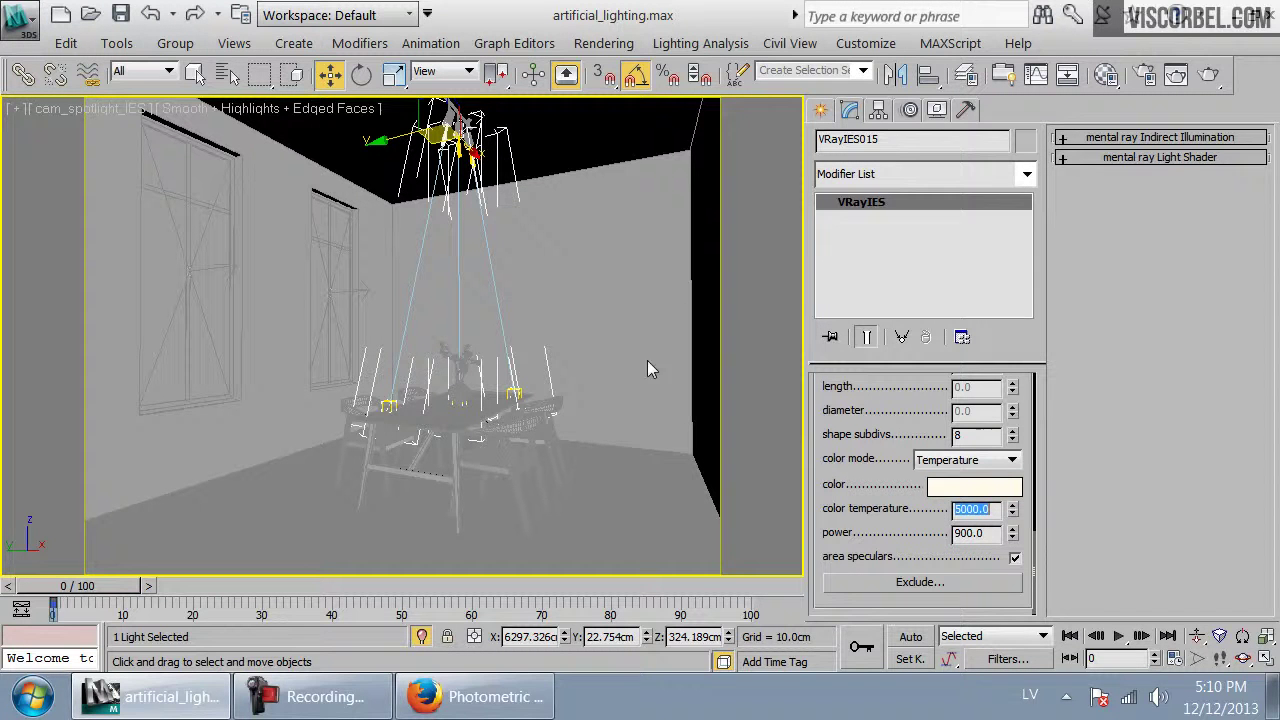
{"action": "left_click", "coordinate": [1206, 76]}
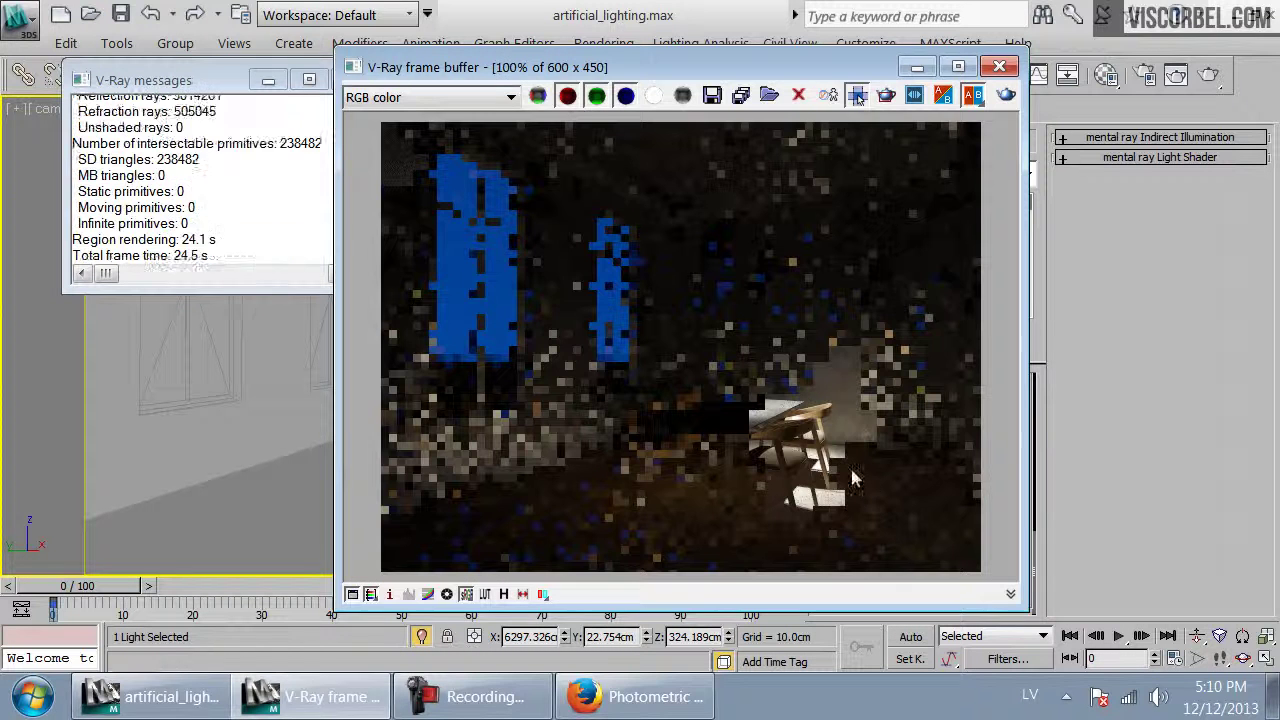
{"action": "left_click", "coordinate": [1000, 68]}
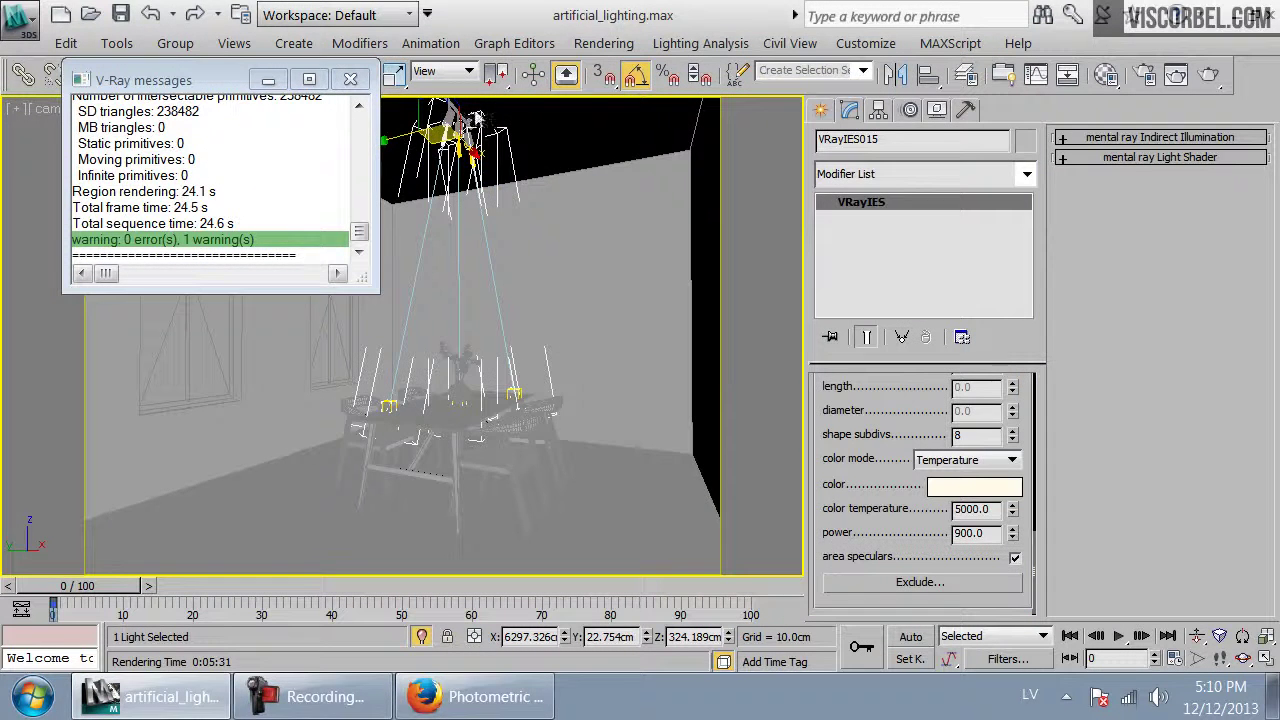
Use the IES light's shape for shadows only, overriding it with a sphere of diameter 0.5 and 128 shape subdivs
{"action": "left_click", "coordinate": [443, 137]}
{"action": "scroll", "coordinate": [930, 455], "scroll_direction": "down", "scroll_amount": 6}
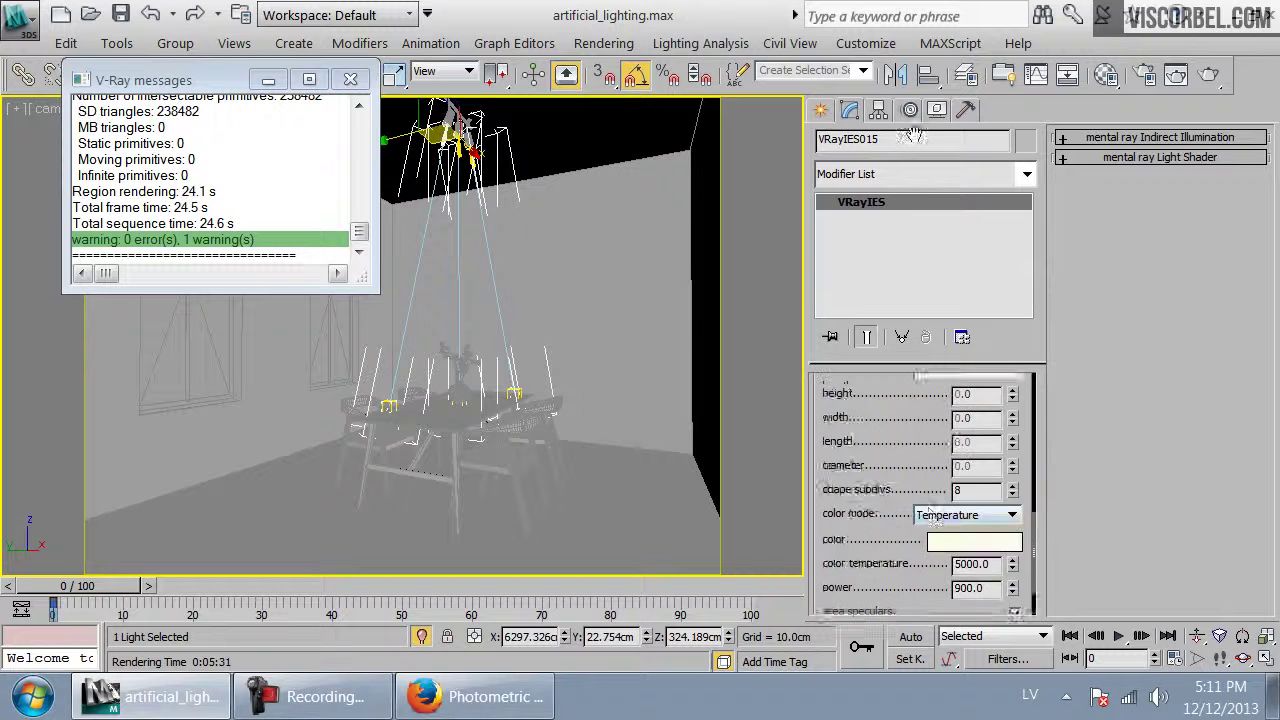
{"action": "scroll", "coordinate": [950, 455], "scroll_direction": "up", "scroll_amount": 3}
{"action": "scroll", "coordinate": [953, 455], "scroll_direction": "up", "scroll_amount": 2}
{"action": "scroll", "coordinate": [960, 465], "scroll_direction": "down", "scroll_amount": 5}
{"action": "left_click", "coordinate": [965, 443]}
{"action": "left_click", "coordinate": [960, 468]}
{"action": "left_click", "coordinate": [1015, 469]}
{"action": "left_click", "coordinate": [945, 493]}
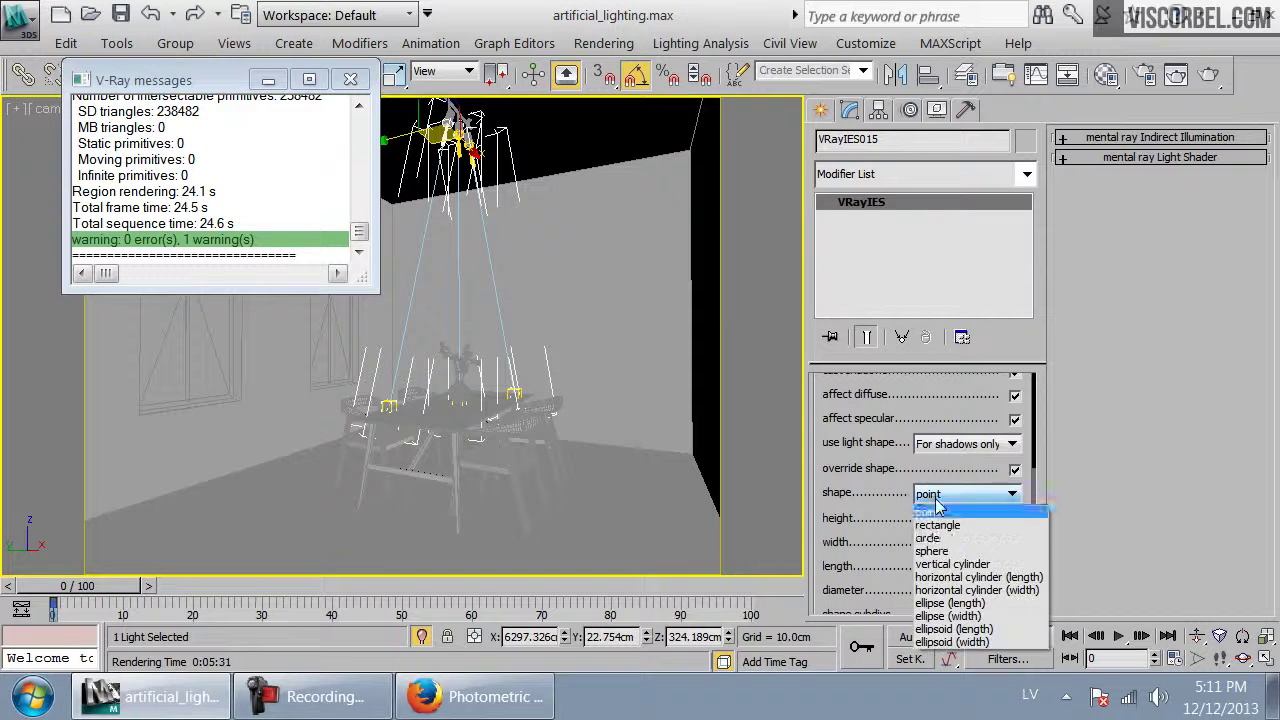
{"action": "left_click", "coordinate": [938, 553]}
{"action": "left_click_drag", "start_coordinate": [886, 550], "coordinate": [884, 468]}
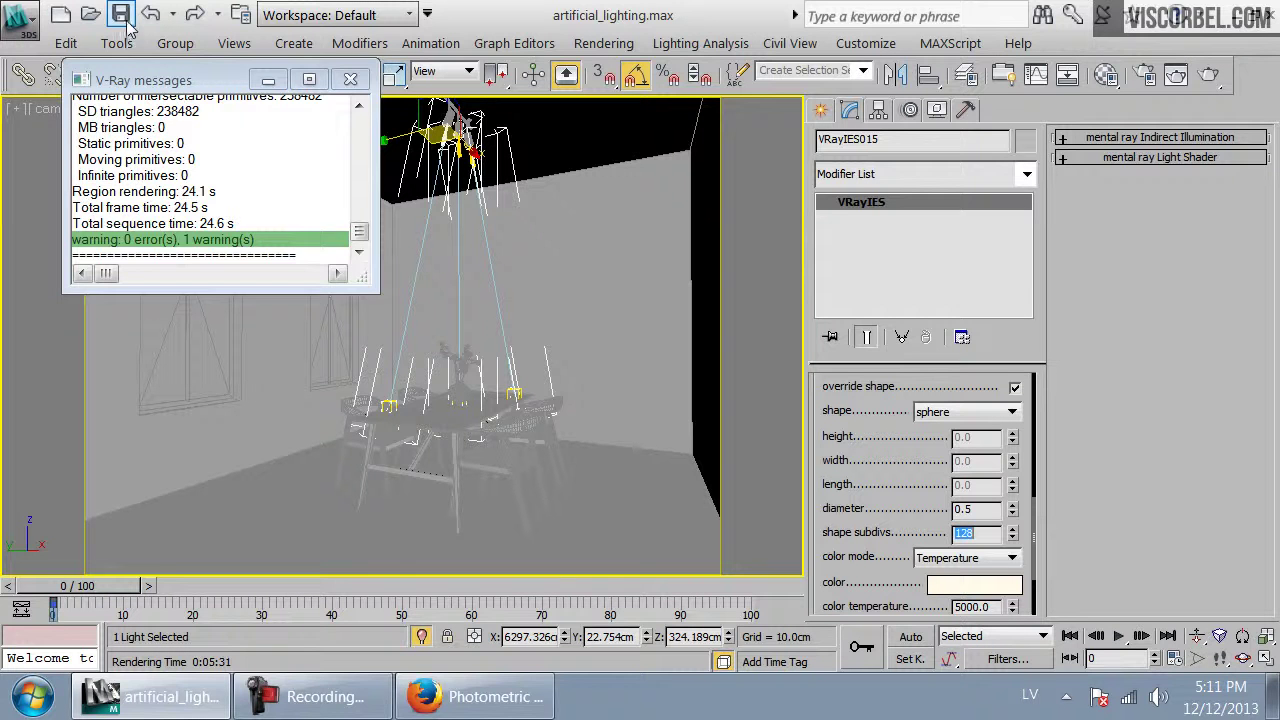
Unfreeze all objects in the wireframe top view without unfreezing the layers
{"action": "left_click", "coordinate": [350, 79]}
{"action": "key", "text": "t"}
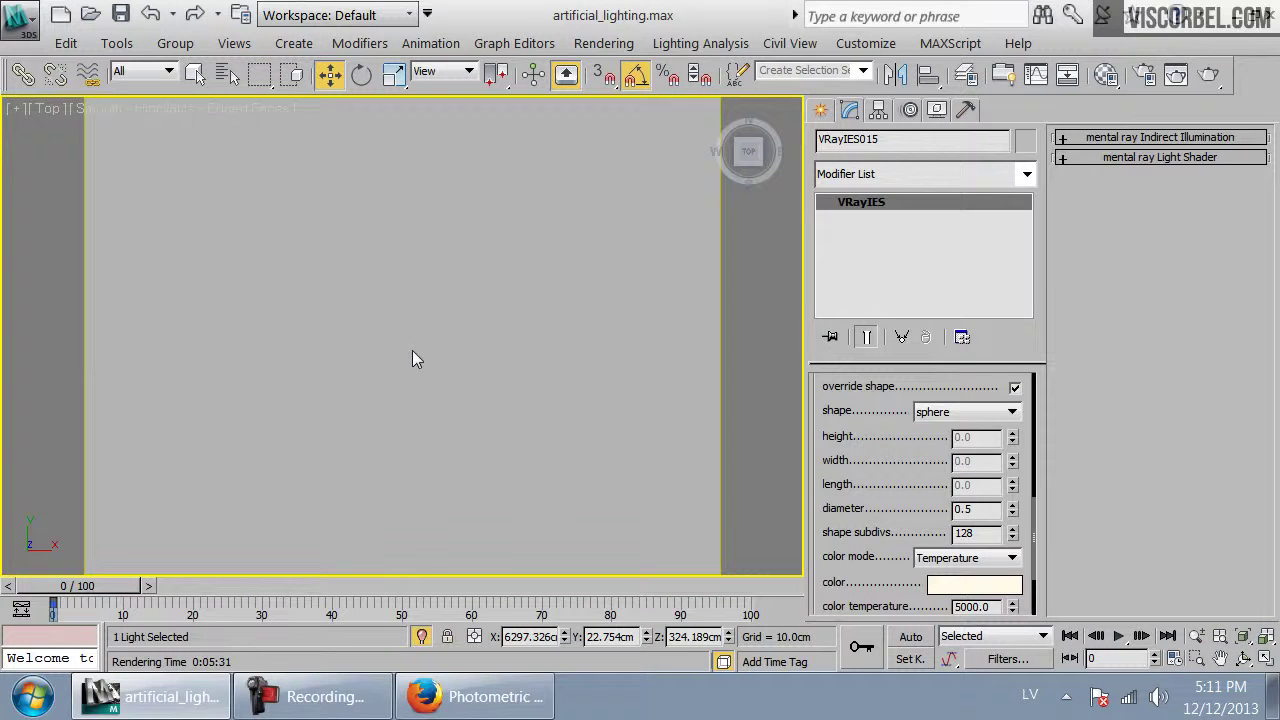
{"action": "key", "text": "F3"}
{"action": "scroll", "coordinate": [466, 392], "scroll_direction": "down", "scroll_amount": 8}
{"action": "middle_click_drag", "start_coordinate": [400, 428], "coordinate": [500, 325]}
{"action": "right_click", "coordinate": [336, 375]}
{"action": "left_click", "coordinate": [643, 131]}
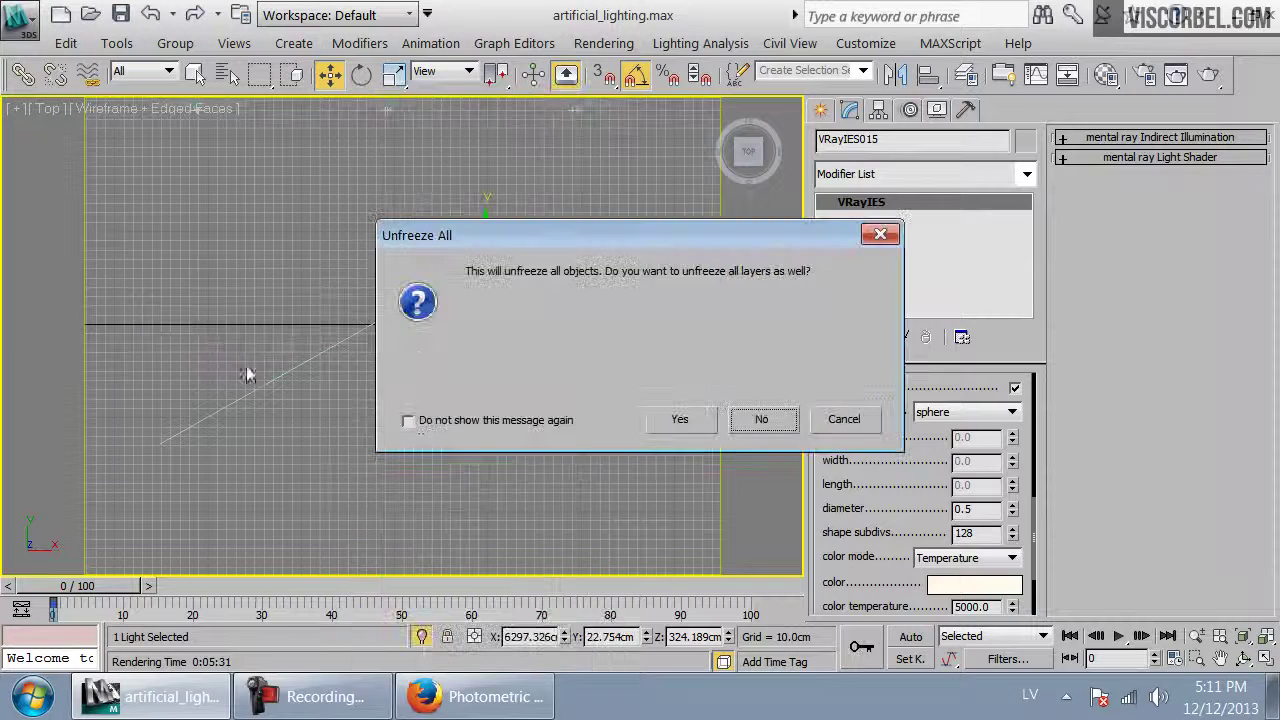
{"action": "left_click", "coordinate": [782, 430]}
Set the shutter speed of the cam_spotlight_IES camera to 3.0
{"action": "left_click", "coordinate": [158, 442]}
{"action": "left_click_drag", "start_coordinate": [890, 558], "coordinate": [891, 433]}
{"action": "scroll", "coordinate": [930, 445], "scroll_direction": "down", "scroll_amount": 5}
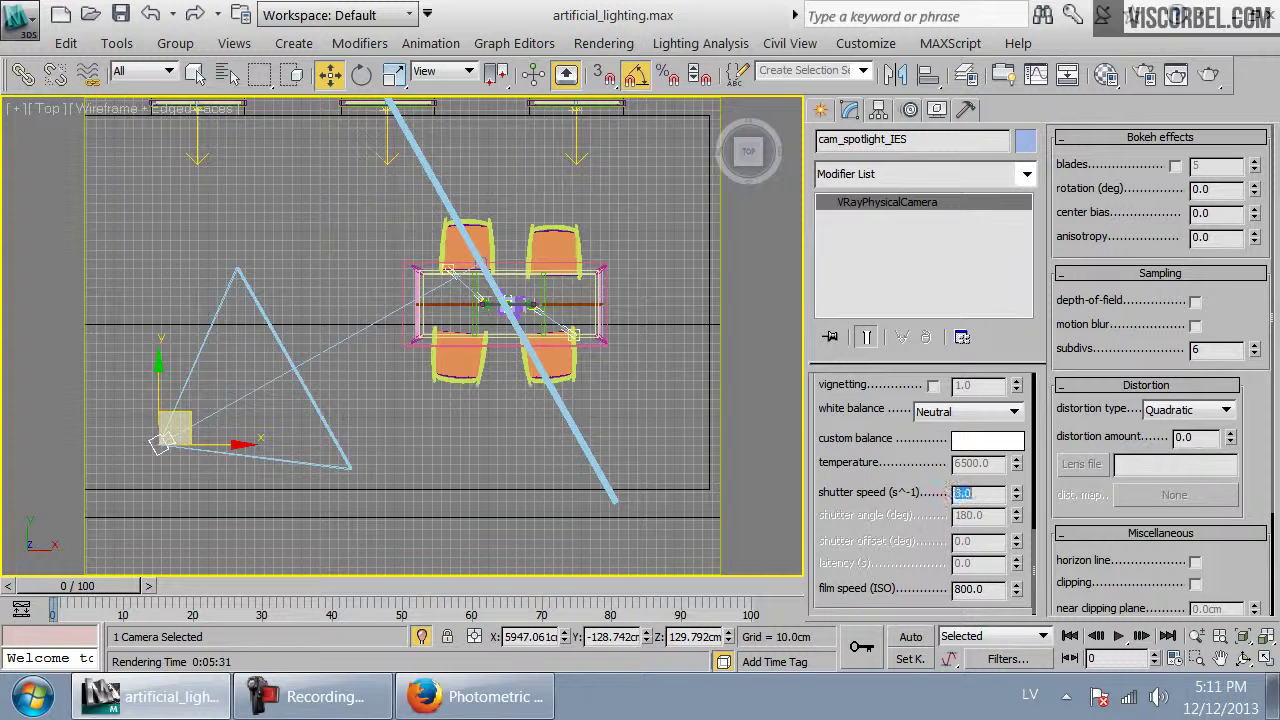
Render the cam_spotlight_IES view and examine the lighting and shadows around the dining table
{"action": "key", "text": "c"}
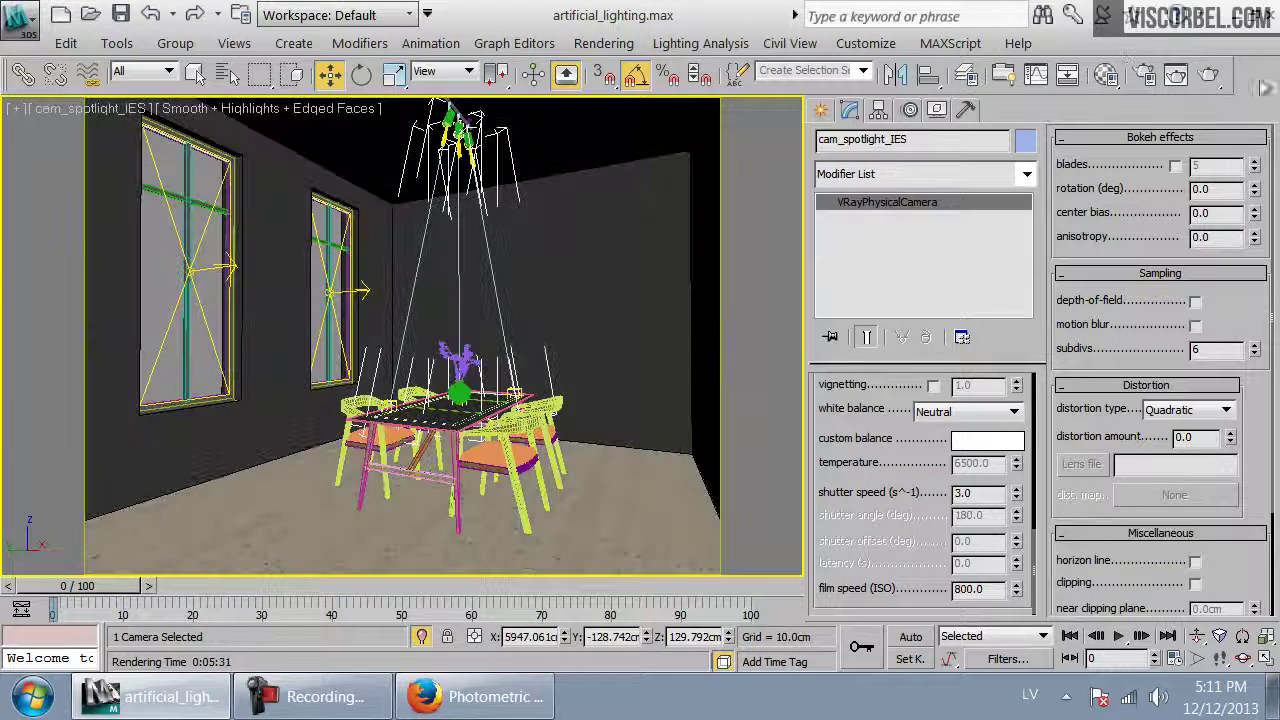
{"action": "left_click", "coordinate": [1210, 76]}
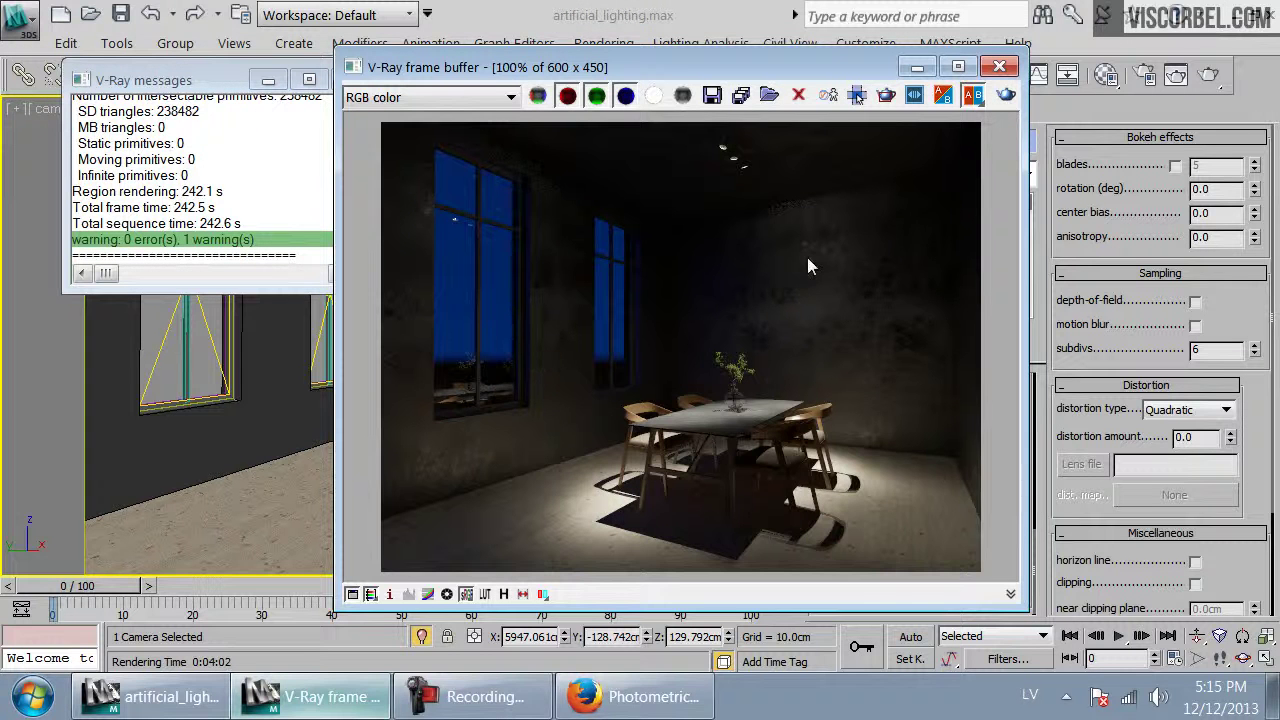
{"action": "scroll", "coordinate": [867, 304], "scroll_direction": "down", "scroll_amount": 1}
{"action": "scroll", "coordinate": [768, 361], "scroll_direction": "up", "scroll_amount": 1}
{"action": "left_click", "coordinate": [999, 67]}
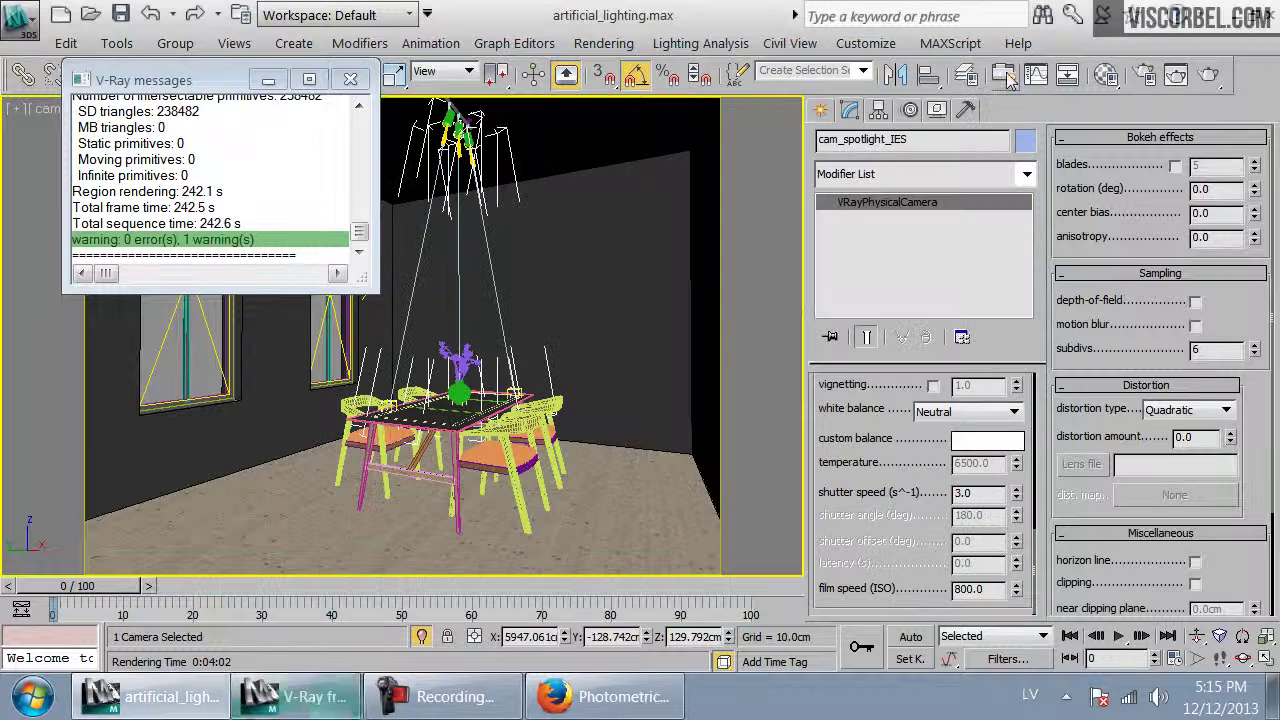
Unhide all objects in the wireframe top view without unhiding the layers
{"action": "left_click", "coordinate": [350, 79]}
{"action": "key", "text": "t"}
{"action": "scroll", "coordinate": [479, 406], "scroll_direction": "down", "scroll_amount": 6}
{"action": "key", "text": "F3"}
{"action": "left_click", "coordinate": [563, 422]}
{"action": "right_click", "coordinate": [555, 307]}
{"action": "left_click", "coordinate": [619, 197]}
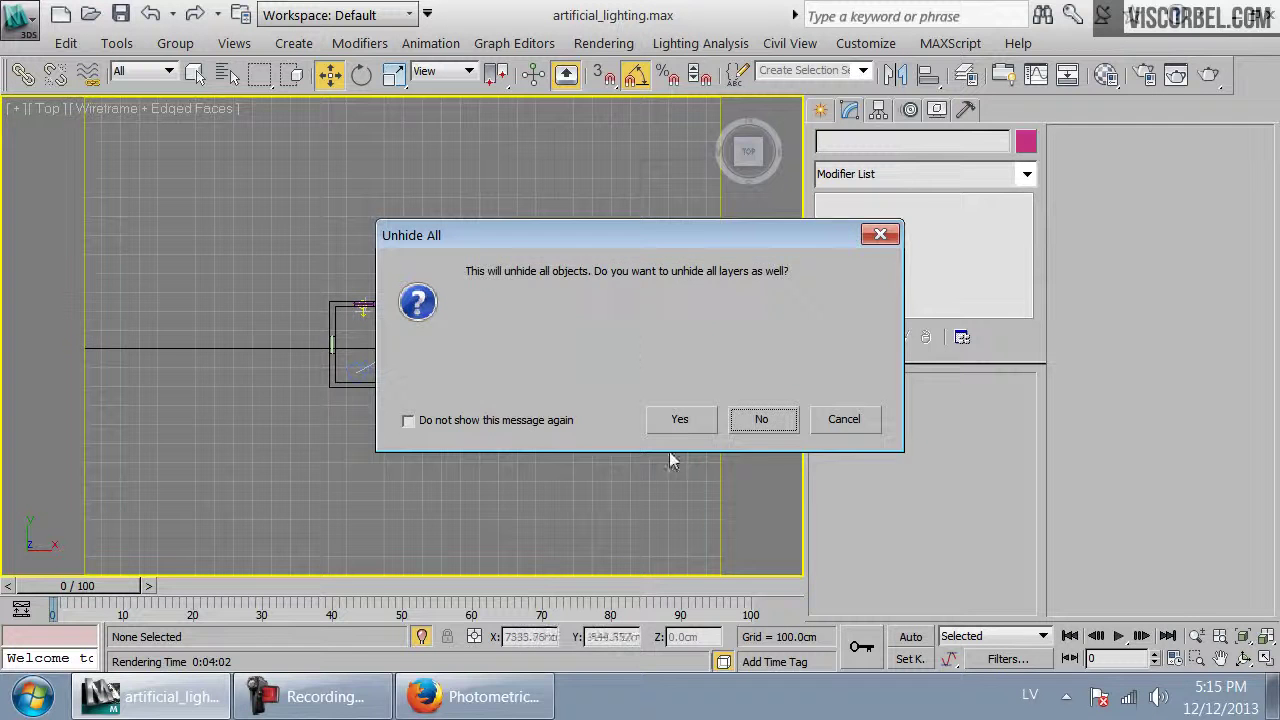
{"action": "left_click", "coordinate": [757, 420]}
Isolate the room together with its windows, dining furniture and lamp, and clear the selection
{"action": "scroll", "coordinate": [474, 330], "scroll_direction": "up", "scroll_amount": 2}
{"action": "left_click_drag", "start_coordinate": [326, 245], "coordinate": [575, 486]}
{"action": "key", "text": "alt+q"}
{"action": "key", "text": "alt+q"}
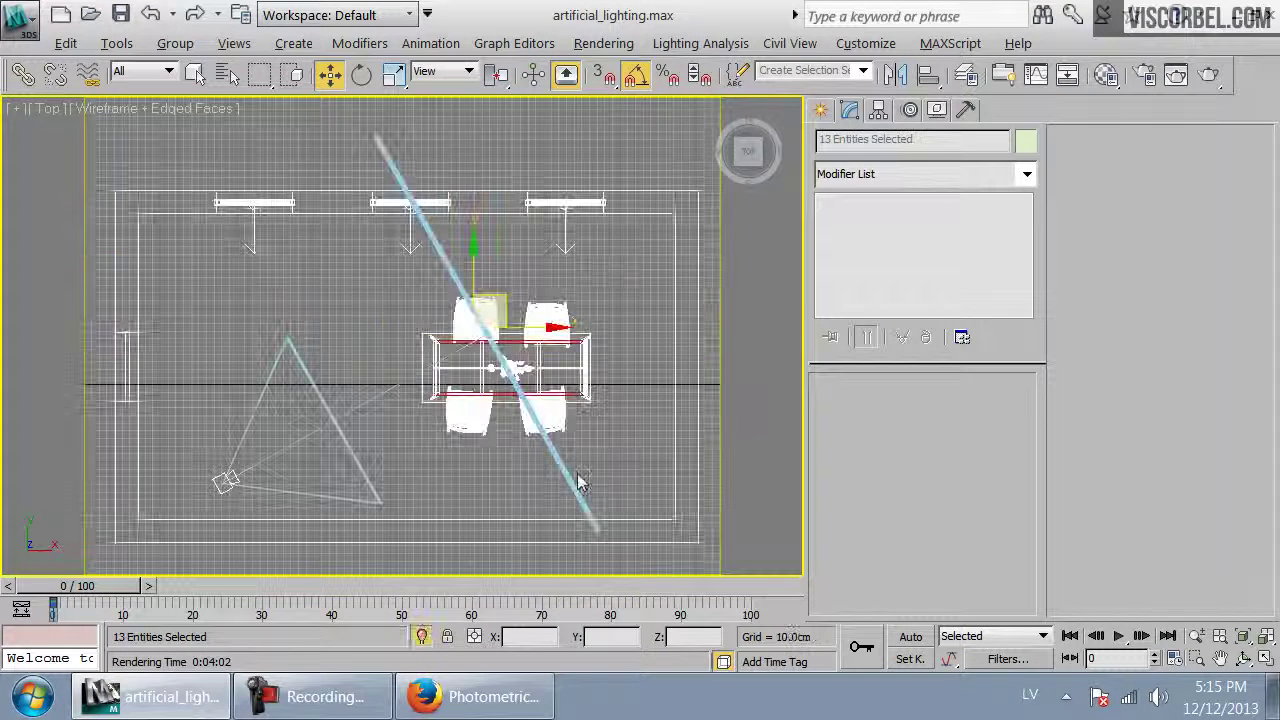
{"action": "left_click", "coordinate": [706, 300]}
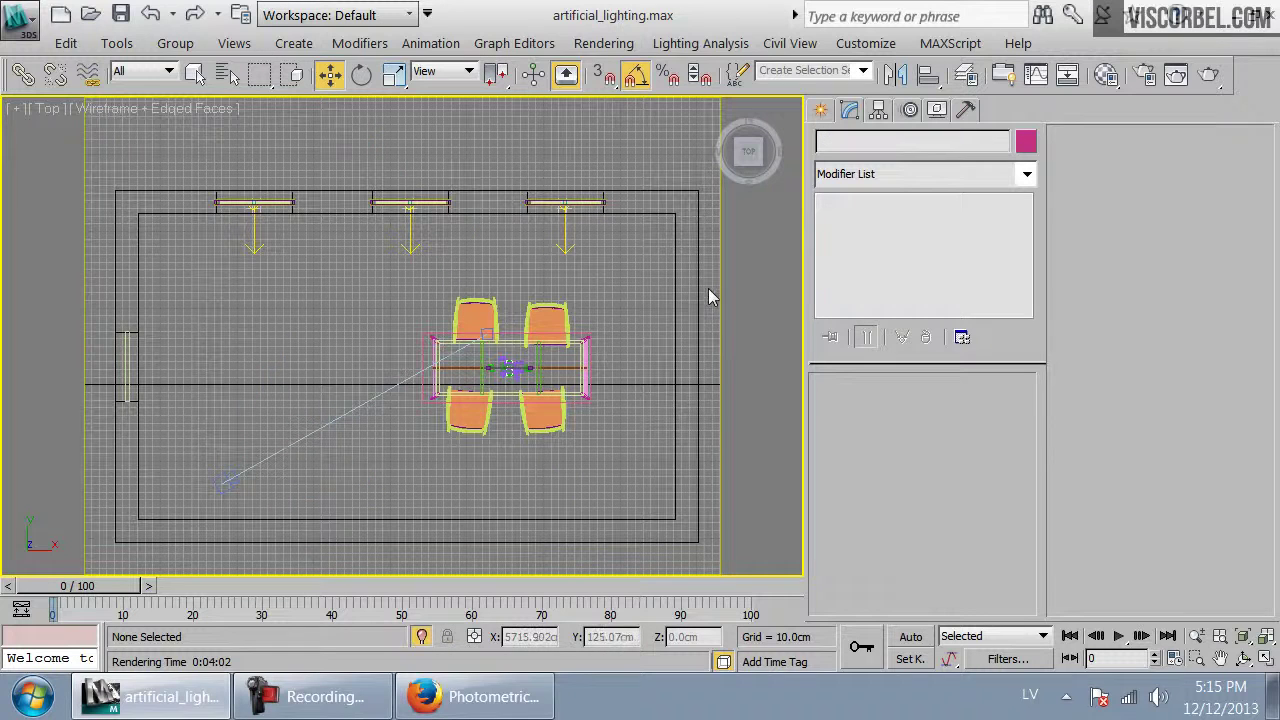
Locate the ceiling lamp above the dining table and frame the whole room in the wireframe left view
{"action": "scroll", "coordinate": [569, 353], "scroll_direction": "up", "scroll_amount": 4}
{"action": "middle_click_drag", "start_coordinate": [569, 353], "coordinate": [196, 278]}
{"action": "scroll", "coordinate": [196, 278], "scroll_direction": "up", "scroll_amount": 4}
{"action": "left_click", "coordinate": [371, 384]}
{"action": "key", "text": "l"}
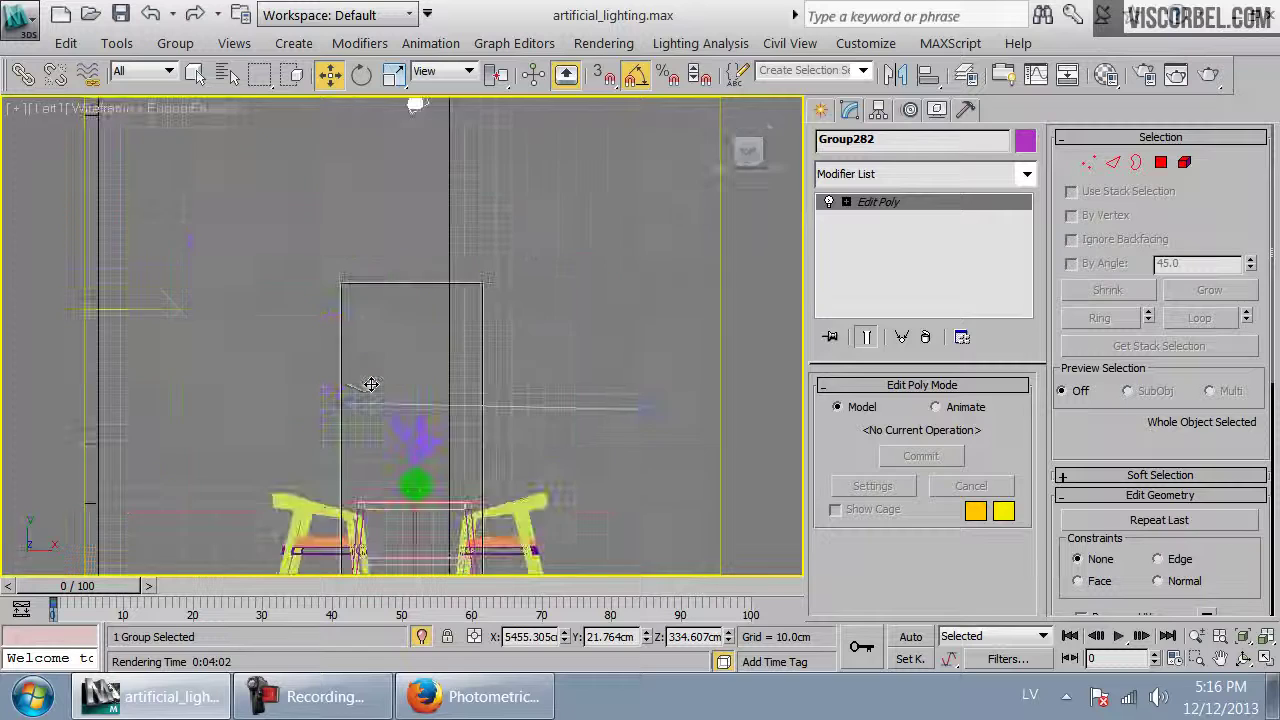
{"action": "key", "text": "z"}
{"action": "key", "text": "F3"}
{"action": "scroll", "coordinate": [363, 366], "scroll_direction": "down", "scroll_amount": 6}
{"action": "key", "text": "F3"}
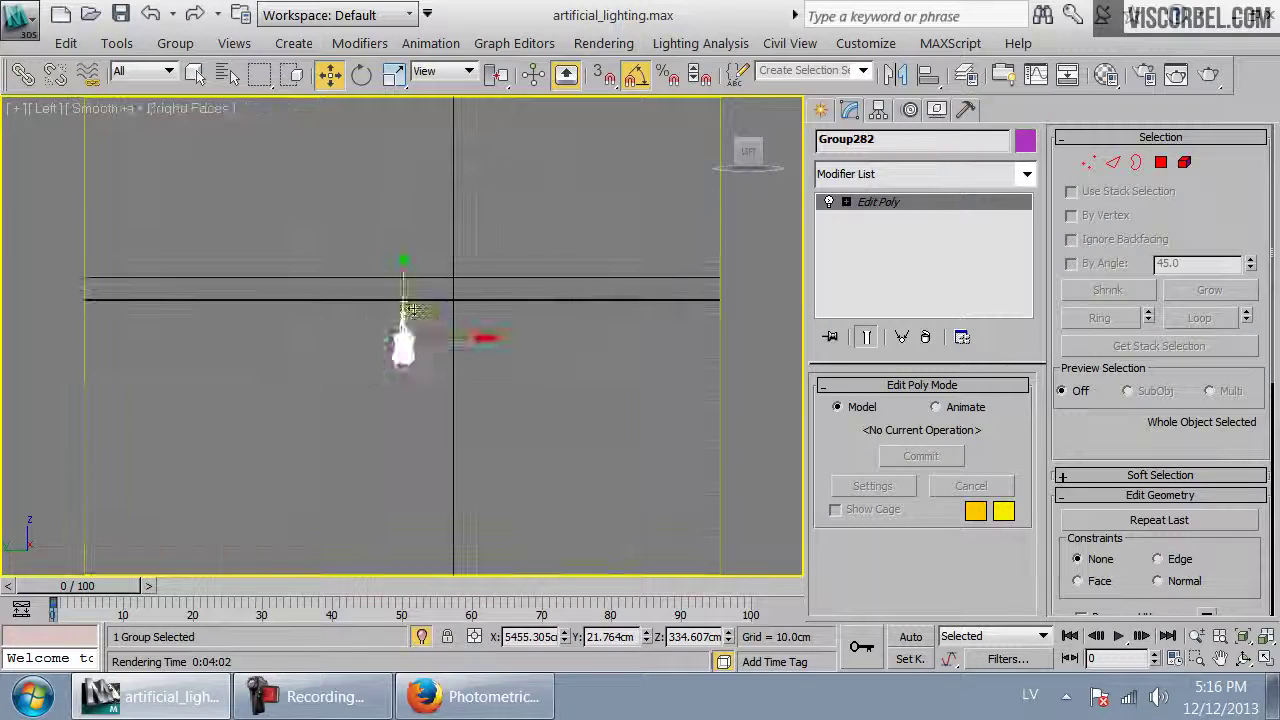
{"action": "left_click", "coordinate": [466, 366]}
{"action": "scroll", "coordinate": [466, 366], "scroll_direction": "down", "scroll_amount": 3}
{"action": "middle_click_drag", "start_coordinate": [466, 366], "coordinate": [491, 220]}
{"action": "key", "text": "f"}
{"action": "key", "text": "z"}
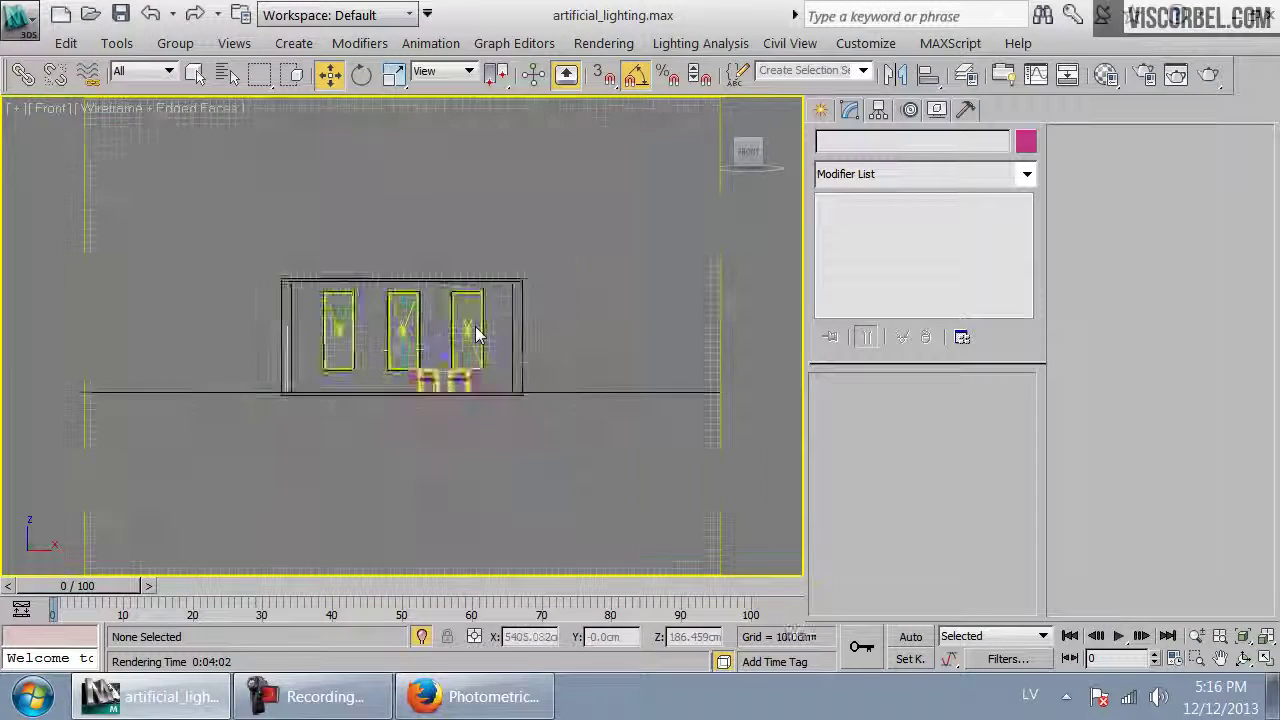
{"action": "key", "text": "l"}
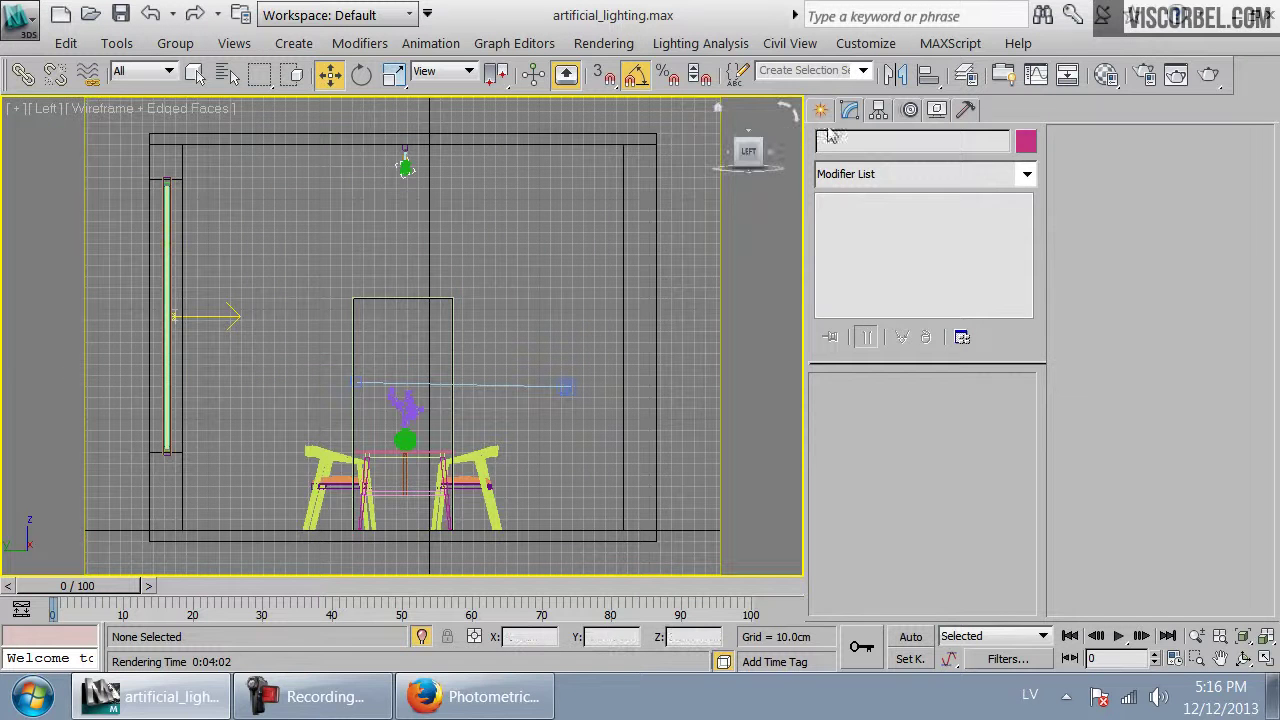
Create a standard Target Spot light just below the ceiling lamp, aimed straight down with a target distance of about 175 cm
{"action": "left_click", "coordinate": [819, 111]}
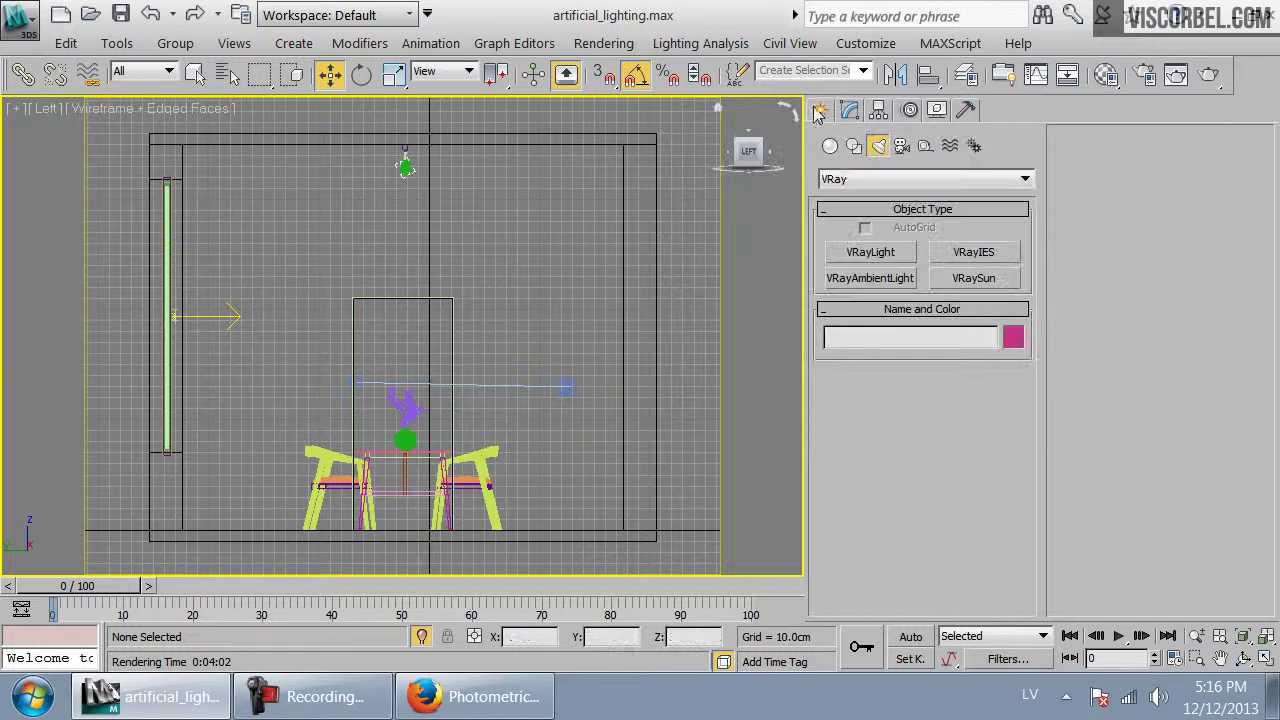
{"action": "left_click", "coordinate": [862, 180]}
{"action": "left_click", "coordinate": [860, 203]}
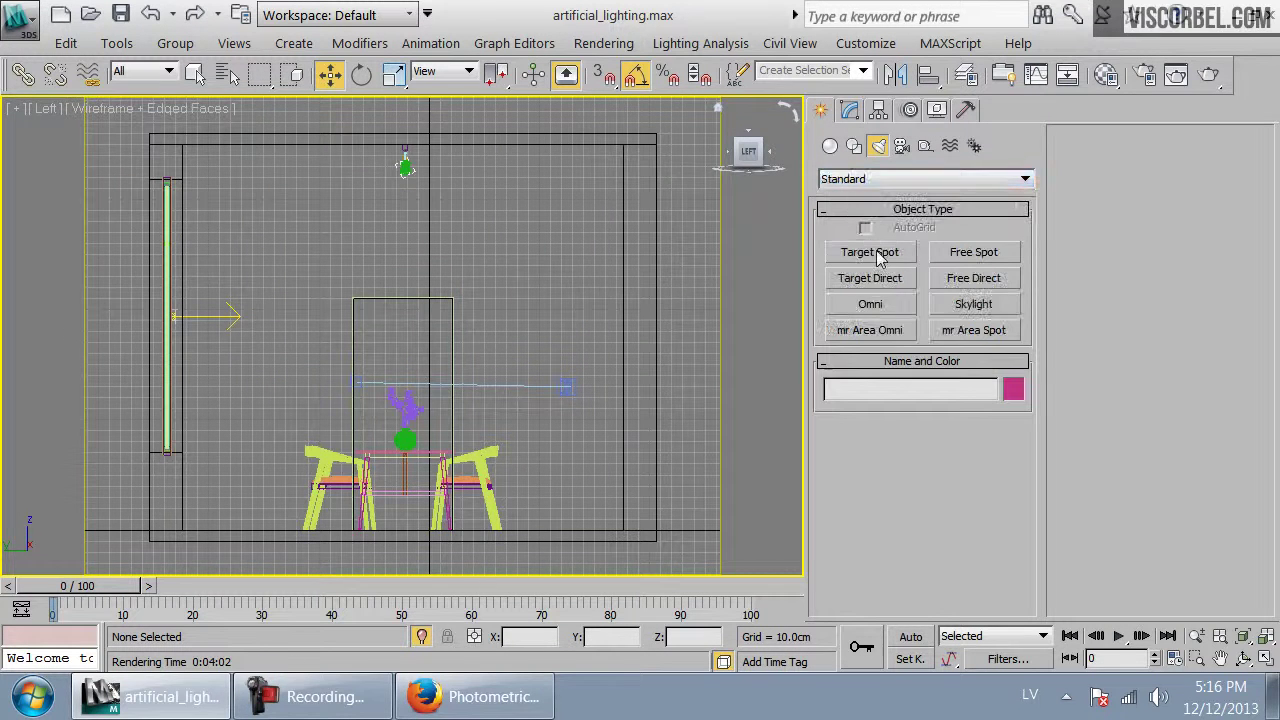
{"action": "left_click", "coordinate": [880, 254]}
{"action": "scroll", "coordinate": [380, 168], "scroll_direction": "up", "scroll_amount": 10}
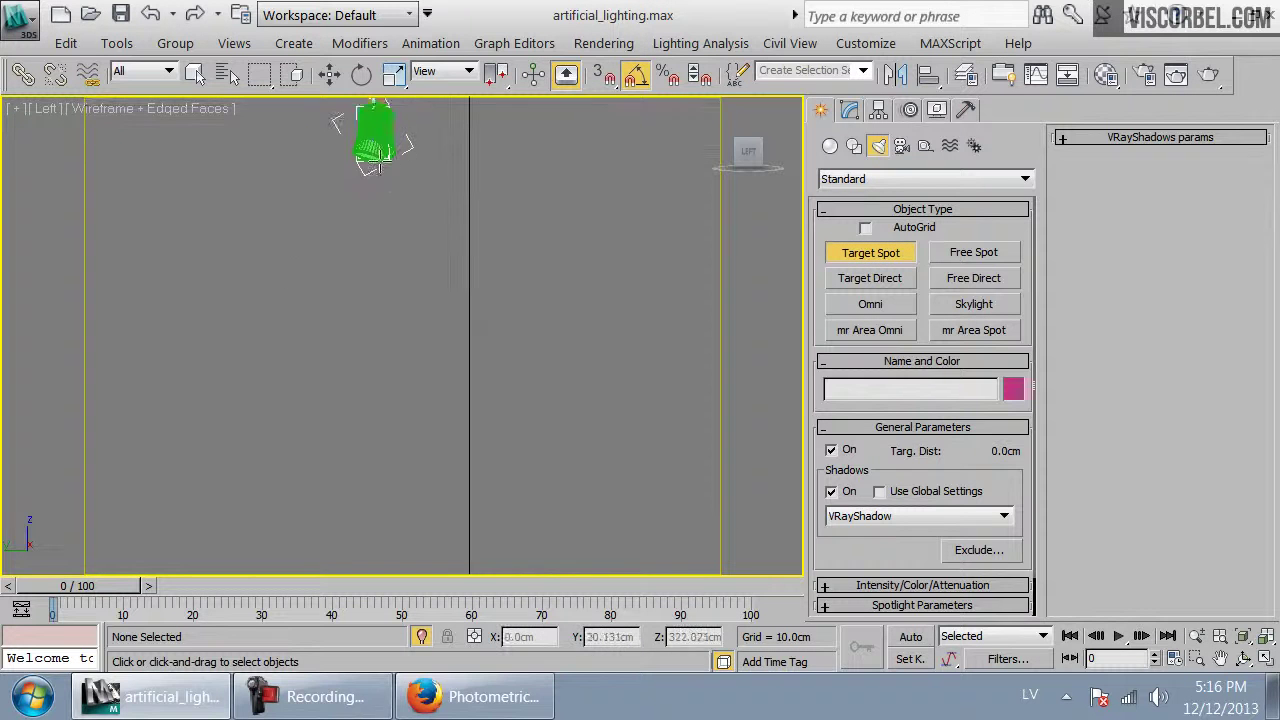
{"action": "scroll", "coordinate": [375, 168], "scroll_direction": "down", "scroll_amount": 6}
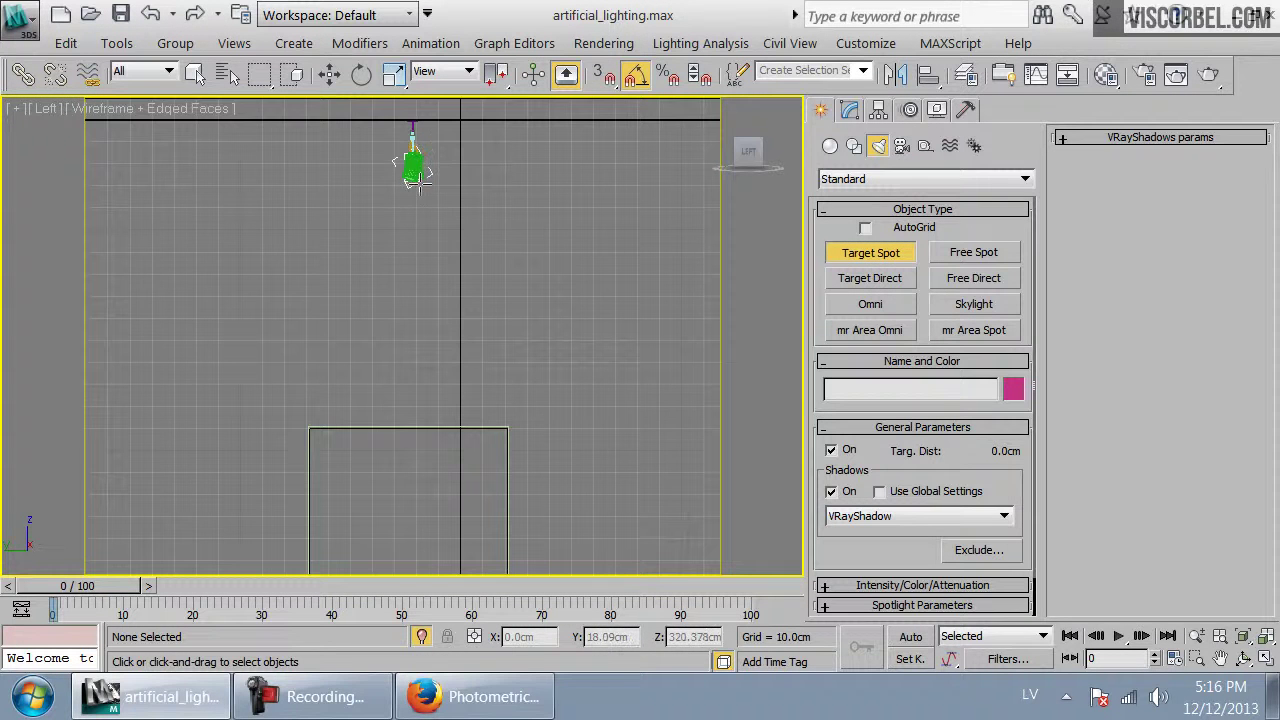
{"action": "left_click_drag", "start_coordinate": [415, 175], "coordinate": [417, 563]}
{"action": "middle_click_drag", "start_coordinate": [417, 563], "coordinate": [420, 360]}
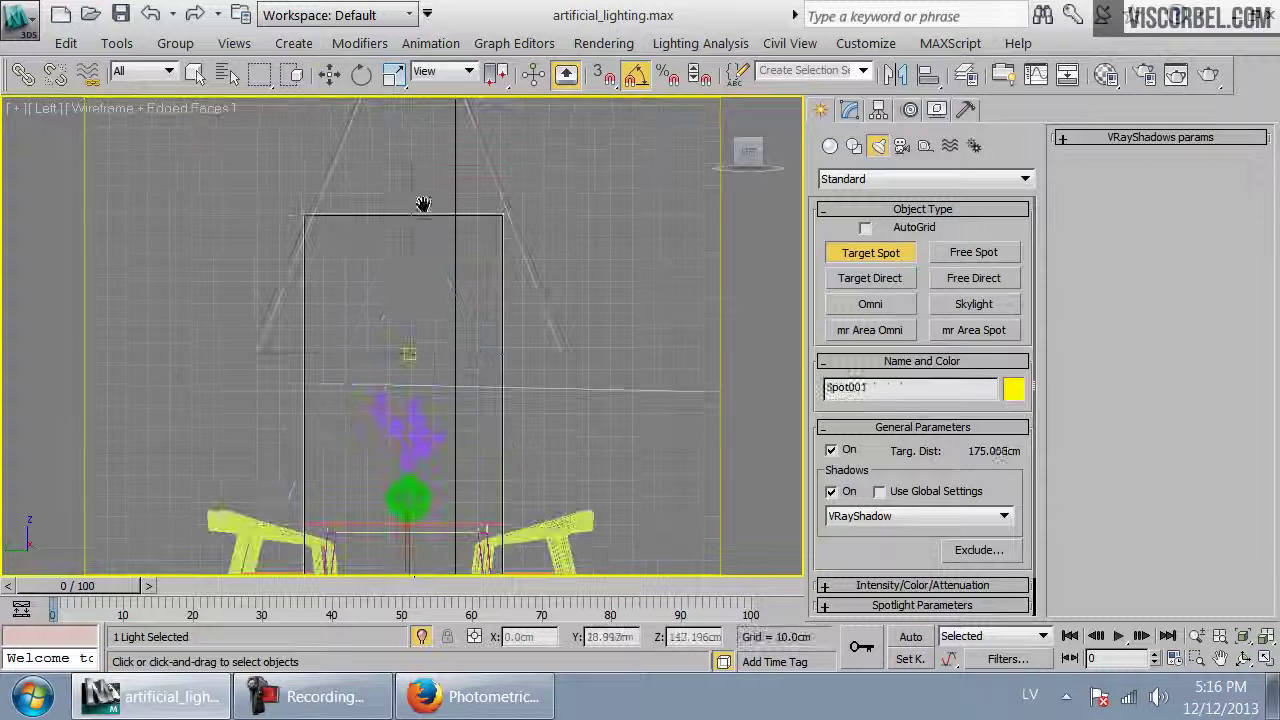
Lower the spotlight's target to a height of about 76.5 cm, near the tabletop
{"action": "key", "text": "w"}
{"action": "left_click", "coordinate": [420, 353]}
{"action": "left_click", "coordinate": [410, 354]}
{"action": "left_click_drag", "start_coordinate": [410, 292], "coordinate": [410, 447]}
Reposition the spotlight and its target relative to the opening of the lamp head in the left view
{"action": "middle_click_drag", "start_coordinate": [450, 219], "coordinate": [444, 588]}
{"action": "scroll", "coordinate": [444, 588], "scroll_direction": "up", "scroll_amount": 8}
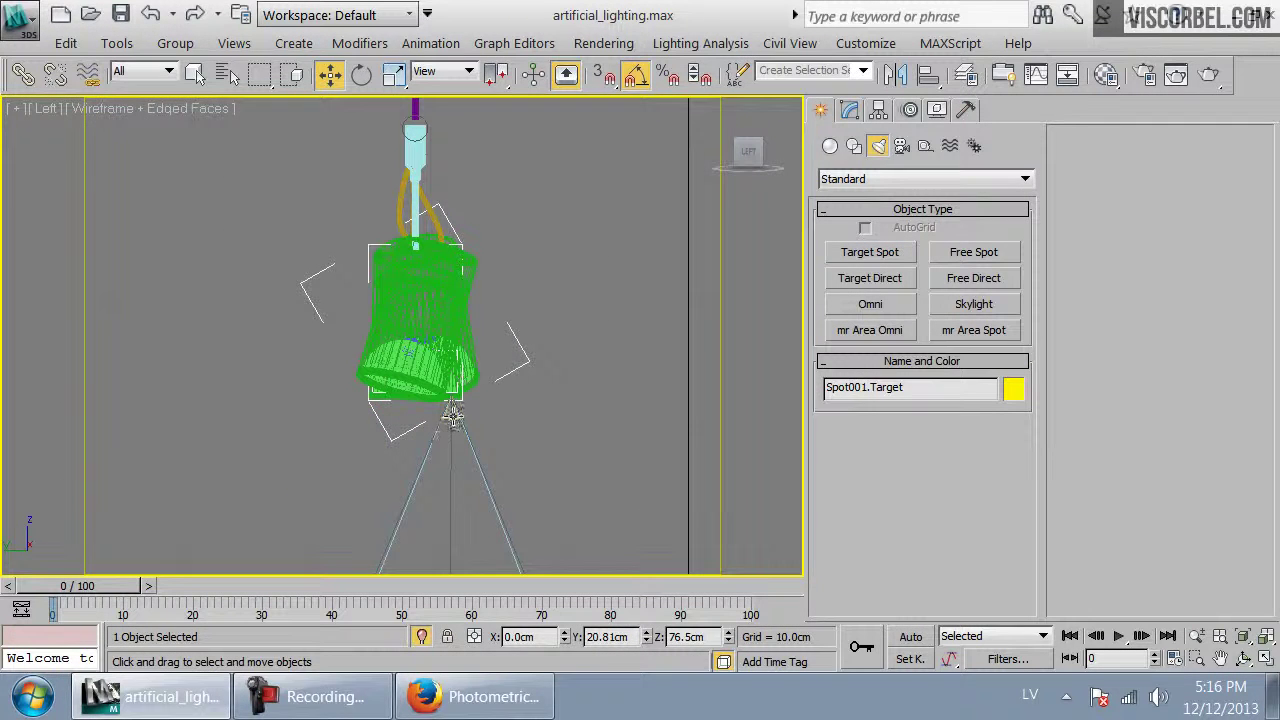
{"action": "left_click", "coordinate": [452, 413]}
{"action": "left_click_drag", "start_coordinate": [447, 402], "coordinate": [442, 441]}
Move the spotlight with its target along the X axis into the room, toward the lamp above the dining table
{"action": "key", "text": "t"}
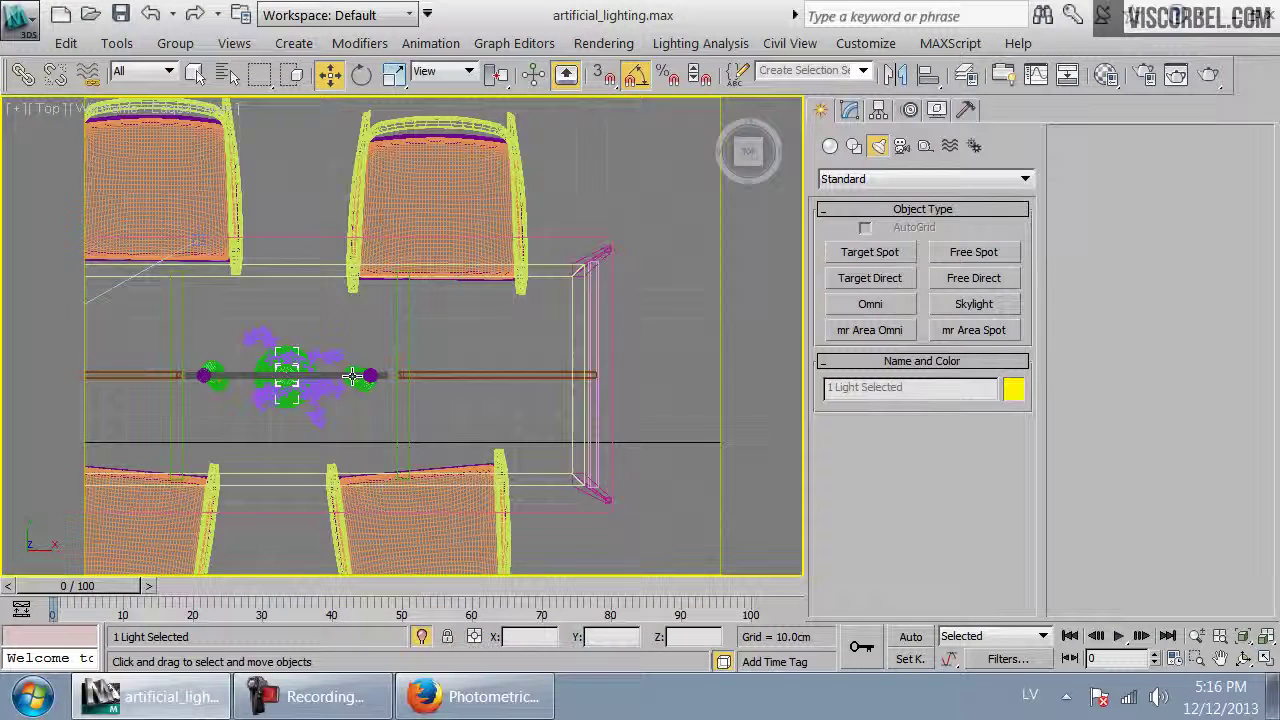
{"action": "scroll", "coordinate": [330, 414], "scroll_direction": "up", "scroll_amount": 3}
{"action": "middle_click_drag", "start_coordinate": [325, 417], "coordinate": [428, 338]}
{"action": "scroll", "coordinate": [372, 315], "scroll_direction": "down", "scroll_amount": 12}
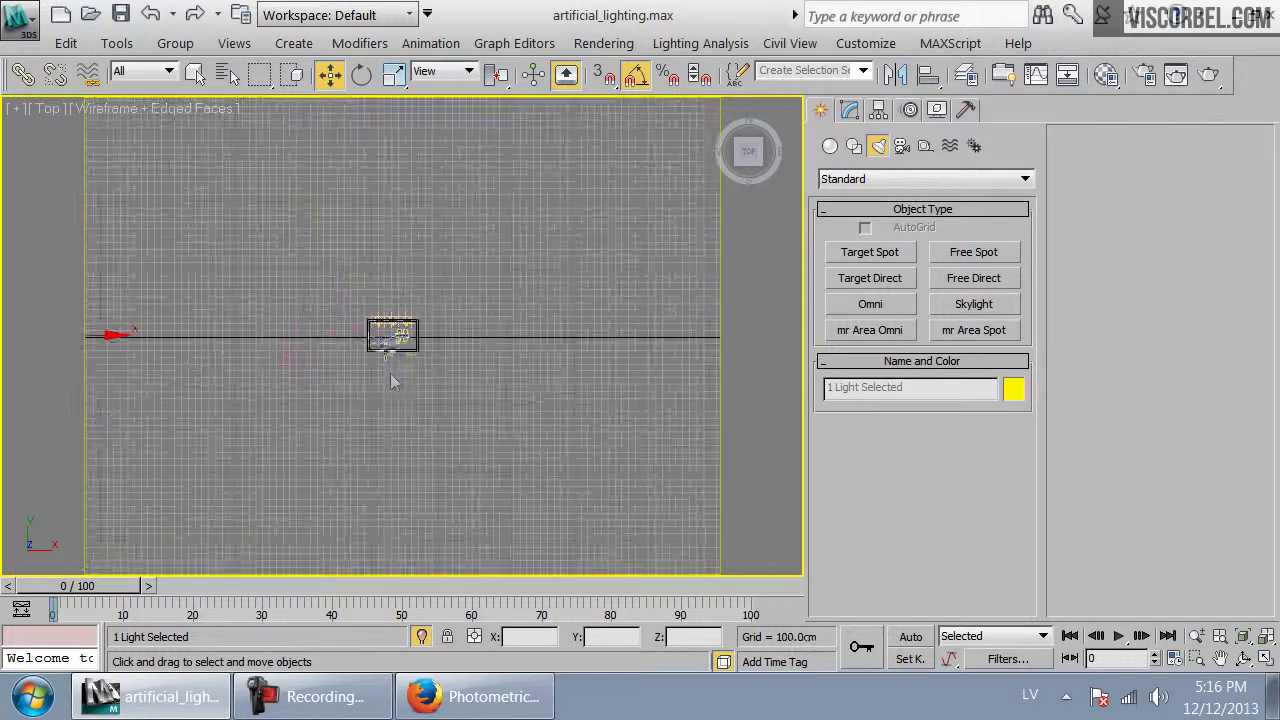
{"action": "left_click_drag", "start_coordinate": [285, 337], "coordinate": [452, 337]}
{"action": "scroll", "coordinate": [450, 338], "scroll_direction": "up", "scroll_amount": 10}
{"action": "scroll", "coordinate": [450, 338], "scroll_direction": "up", "scroll_amount": 8}
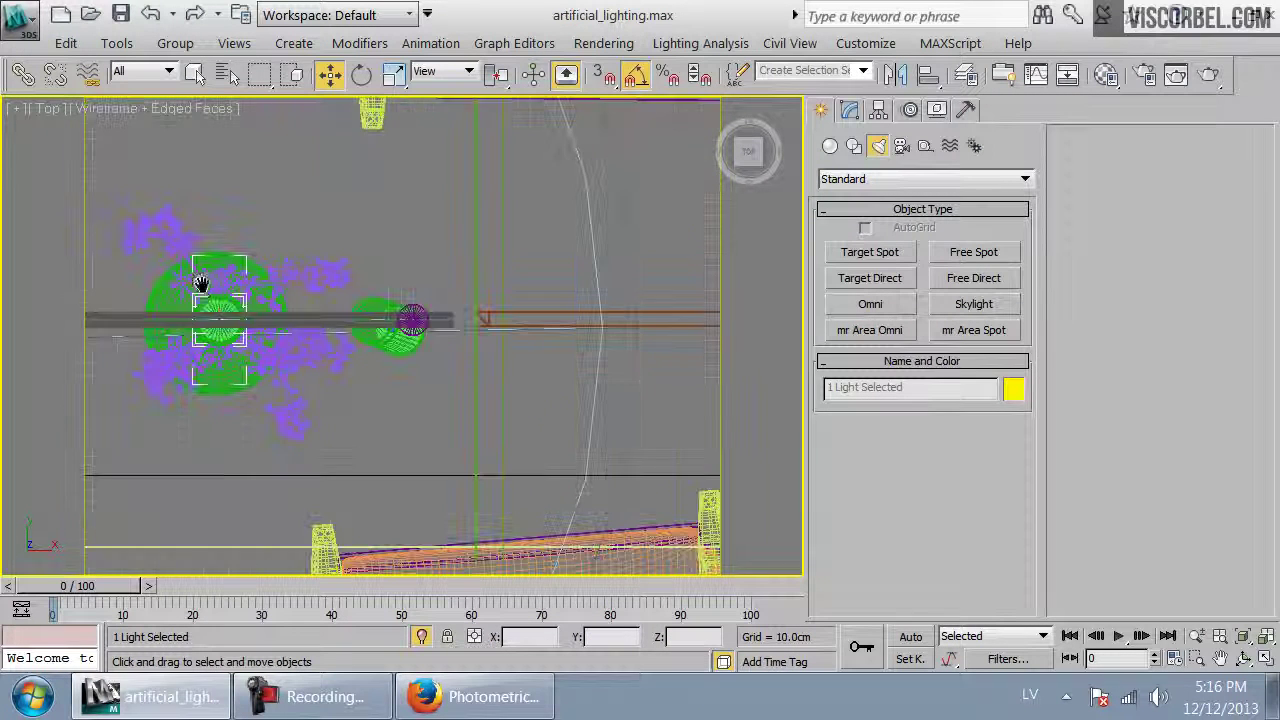
Duplicate the target spotlight for the other lamp heads along the ceiling rail
{"action": "mouse_move", "coordinate": [130, 272]}
{"action": "left_mouse_down"}
{"action": "mouse_move", "coordinate": [462, 257]}
{"action": "mouse_move", "coordinate": [430, 245]}
{"action": "mouse_move", "coordinate": [262, 237]}
{"action": "mouse_move", "coordinate": [604, 312]}
{"action": "mouse_move", "coordinate": [608, 262]}
{"action": "left_mouse_up"}
{"action": "left_click", "coordinate": [642, 448]}
{"action": "left_click", "coordinate": [617, 454]}
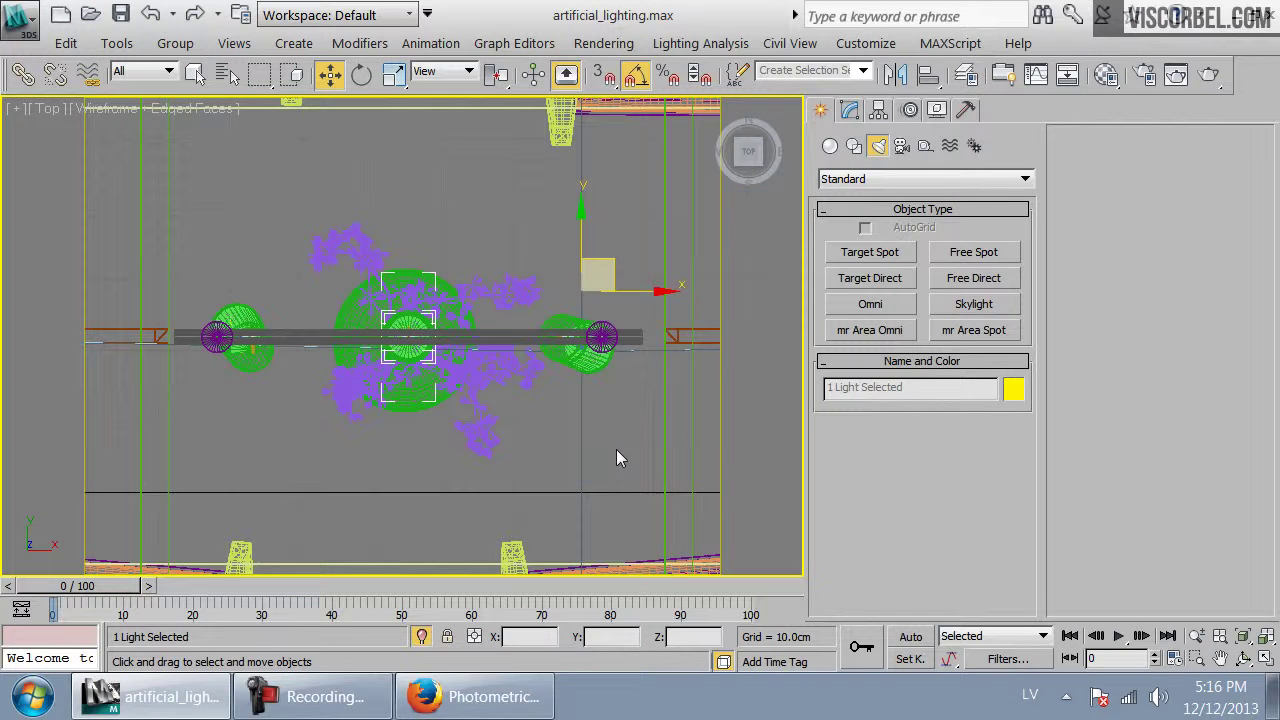
Move the second spotlight's target to the near window-side corner of the tabletop in the cam_spotlight view
{"action": "key", "text": "c"}
{"action": "double_click", "coordinate": [536, 311]}
{"action": "left_click", "coordinate": [540, 340]}
{"action": "left_click", "coordinate": [440, 400]}
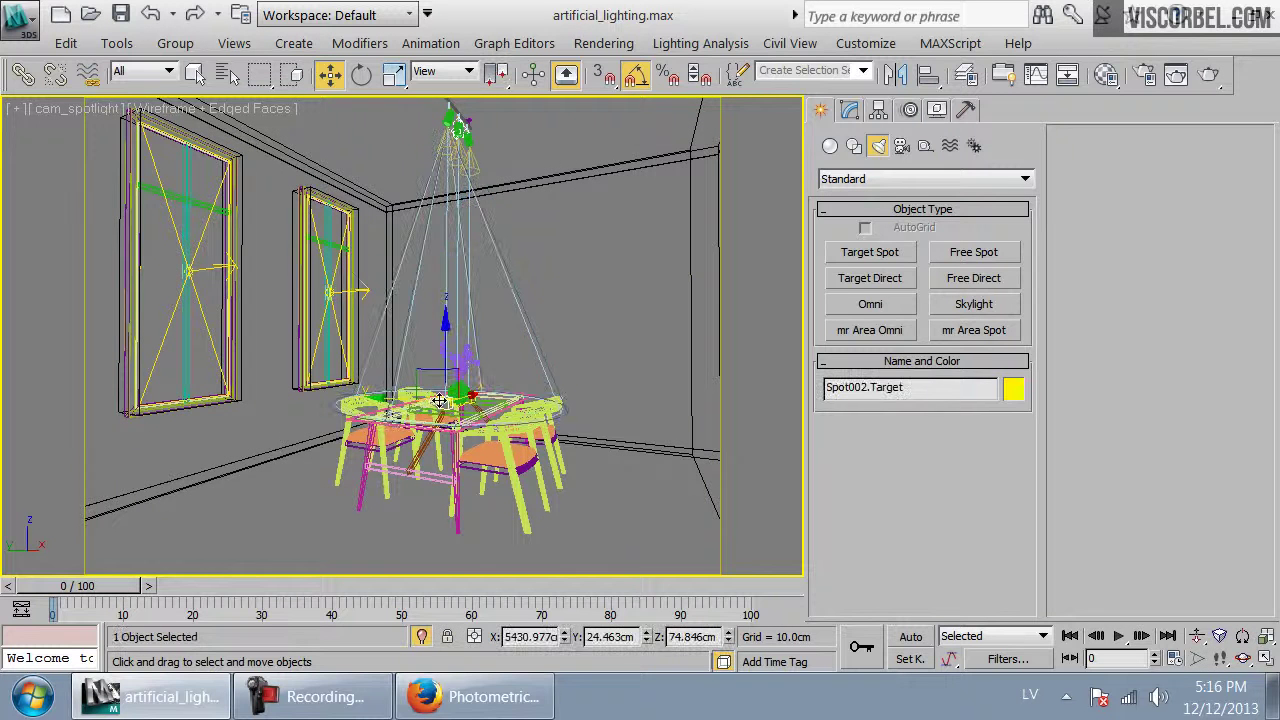
{"action": "key", "text": "F3"}
{"action": "left_click_drag", "start_coordinate": [440, 400], "coordinate": [378, 402]}
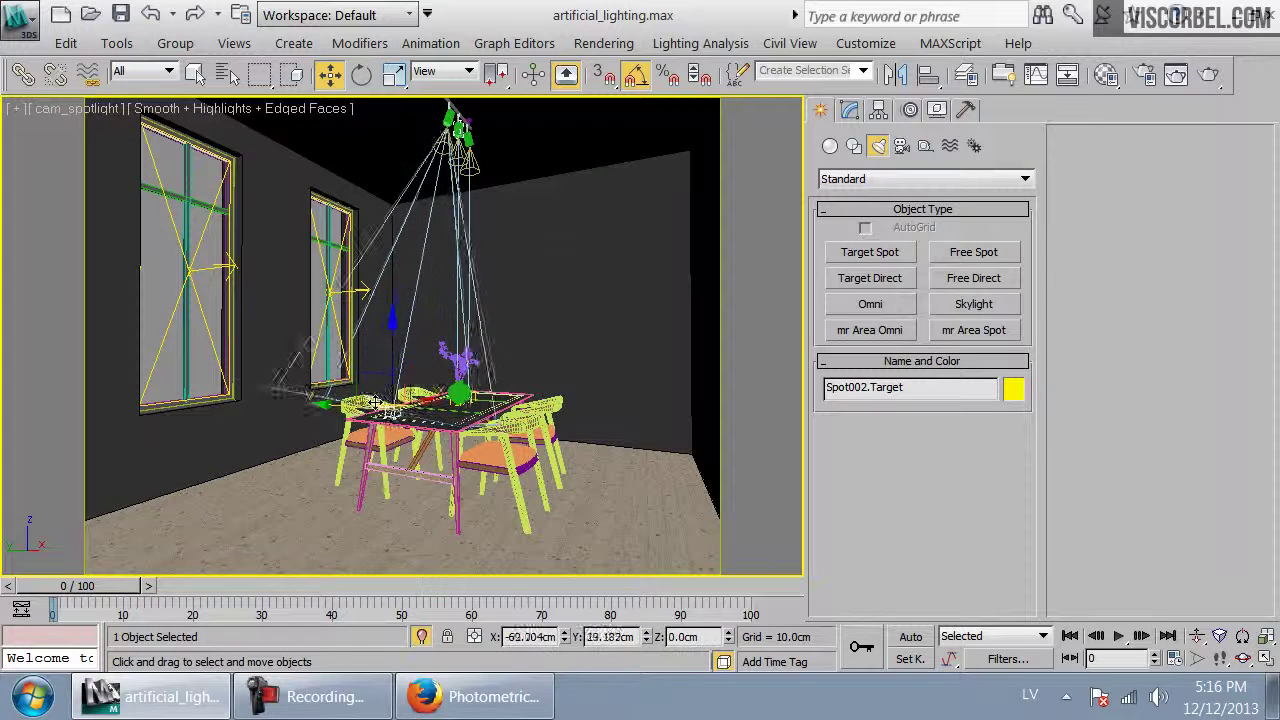
Move the third spotlight's target horizontally to the opposite corner of the table, at about X 5531.7 cm and Y -21.5 cm
{"action": "left_click", "coordinate": [476, 396]}
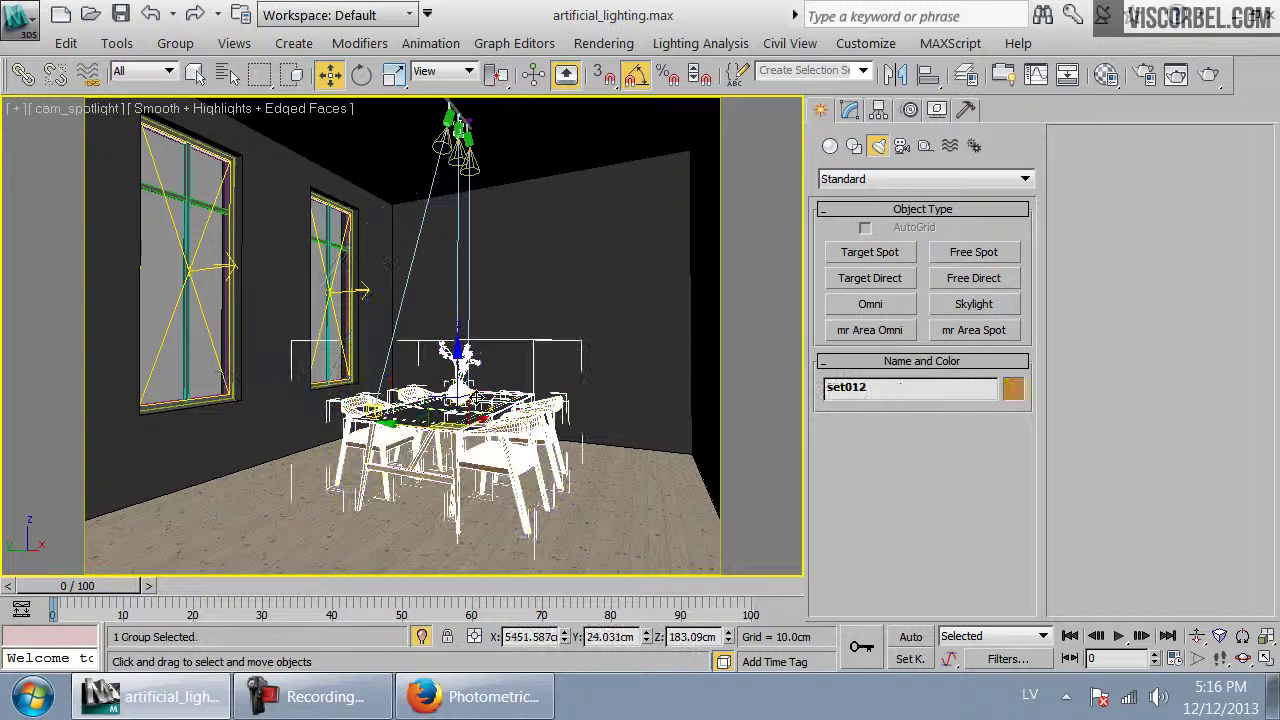
{"action": "left_click", "coordinate": [476, 396]}
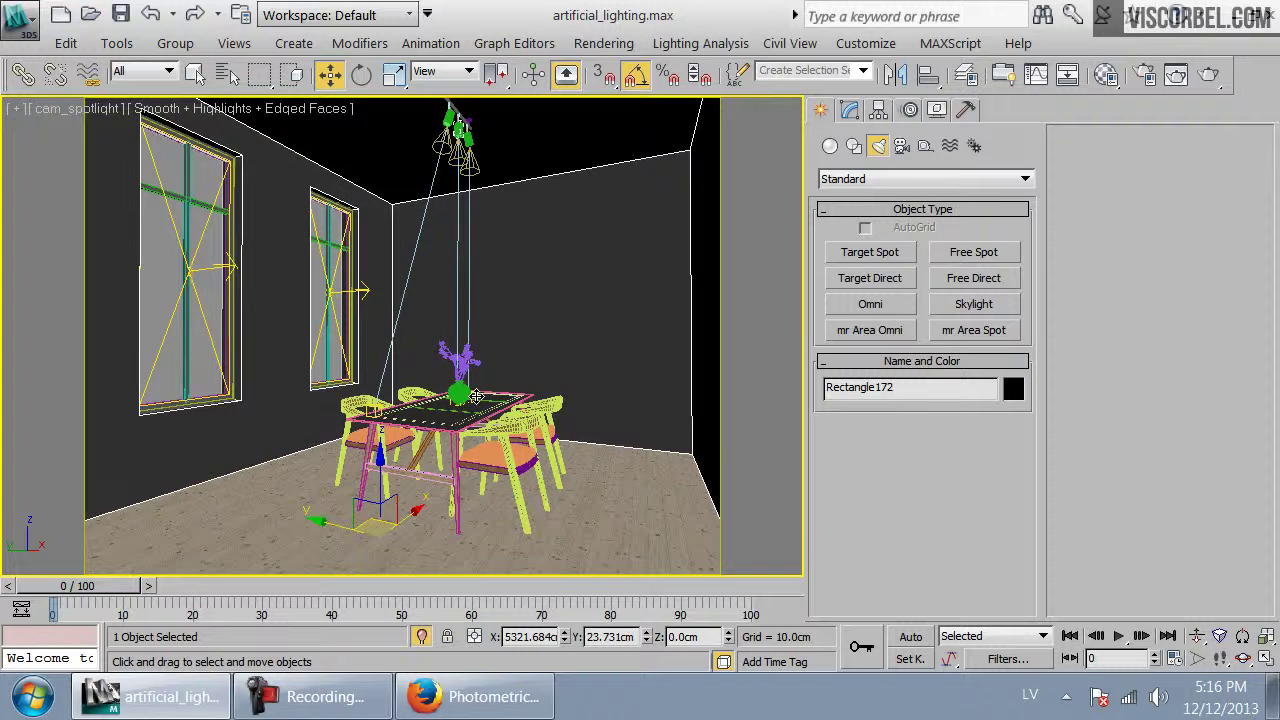
{"action": "key", "text": "t"}
{"action": "left_click", "coordinate": [547, 345]}
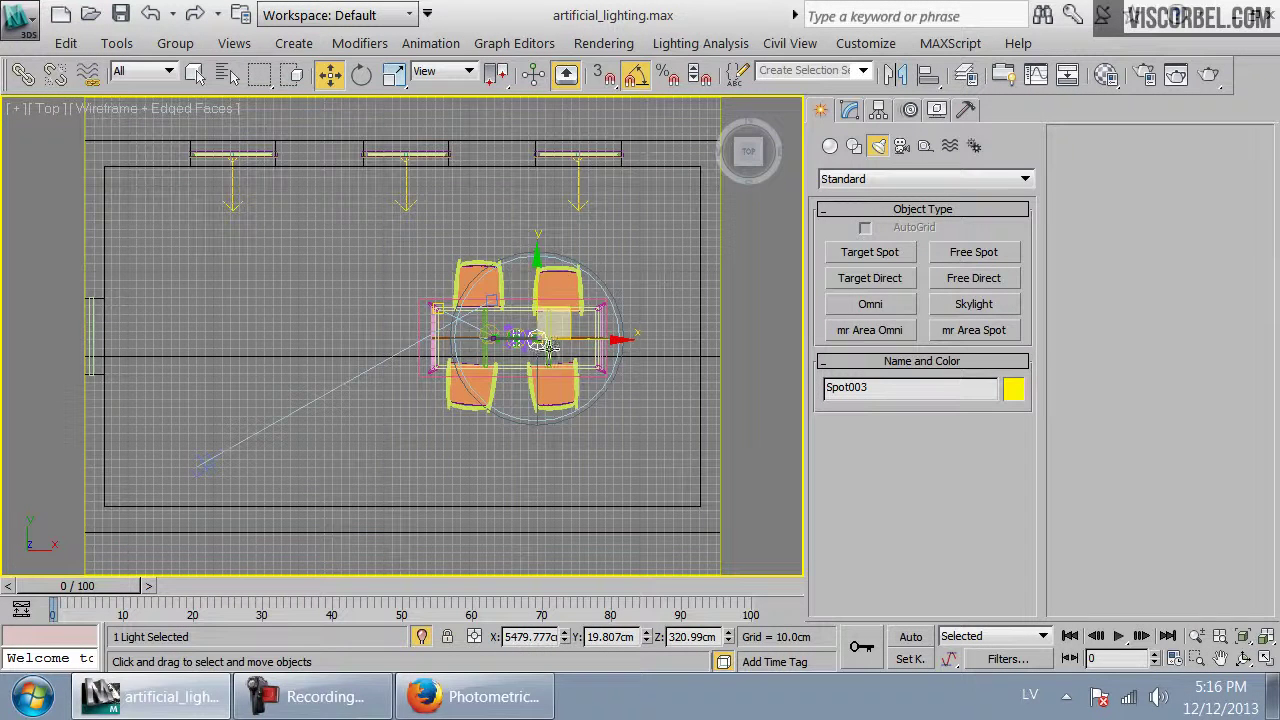
{"action": "key", "text": "z"}
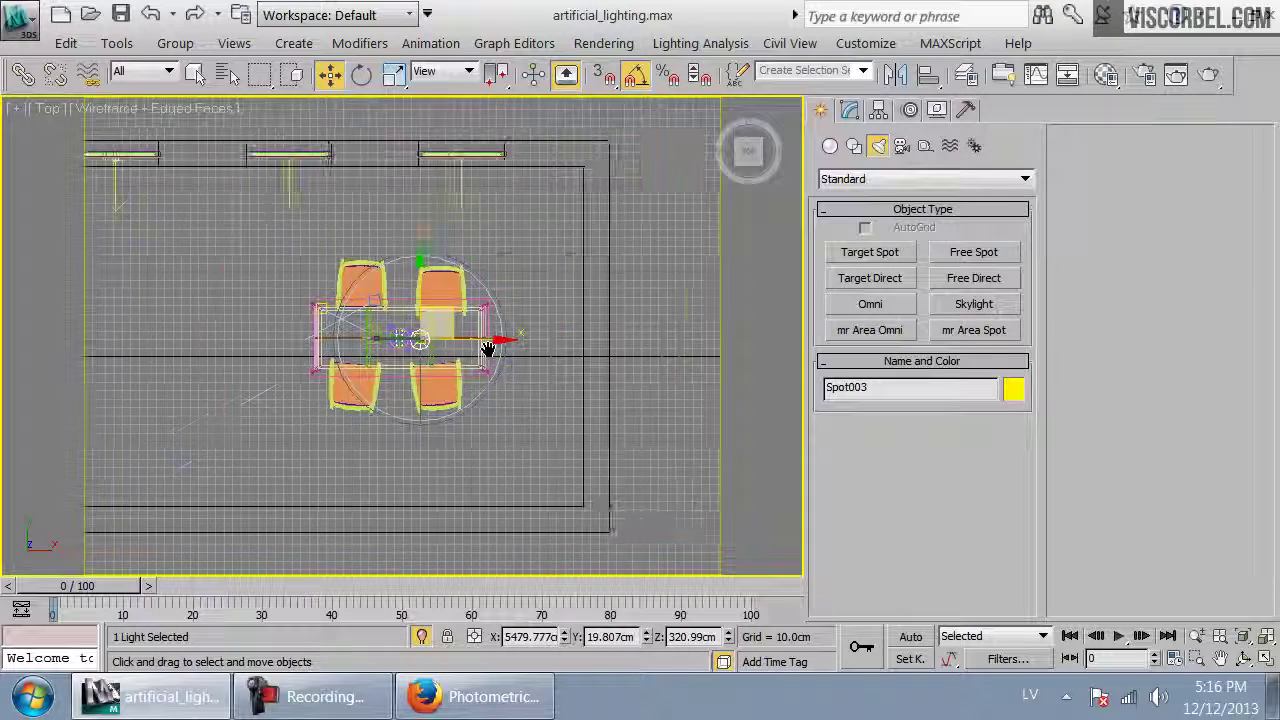
{"action": "scroll", "coordinate": [505, 347], "scroll_direction": "up", "scroll_amount": 3}
{"action": "scroll", "coordinate": [565, 411], "scroll_direction": "down", "scroll_amount": 5}
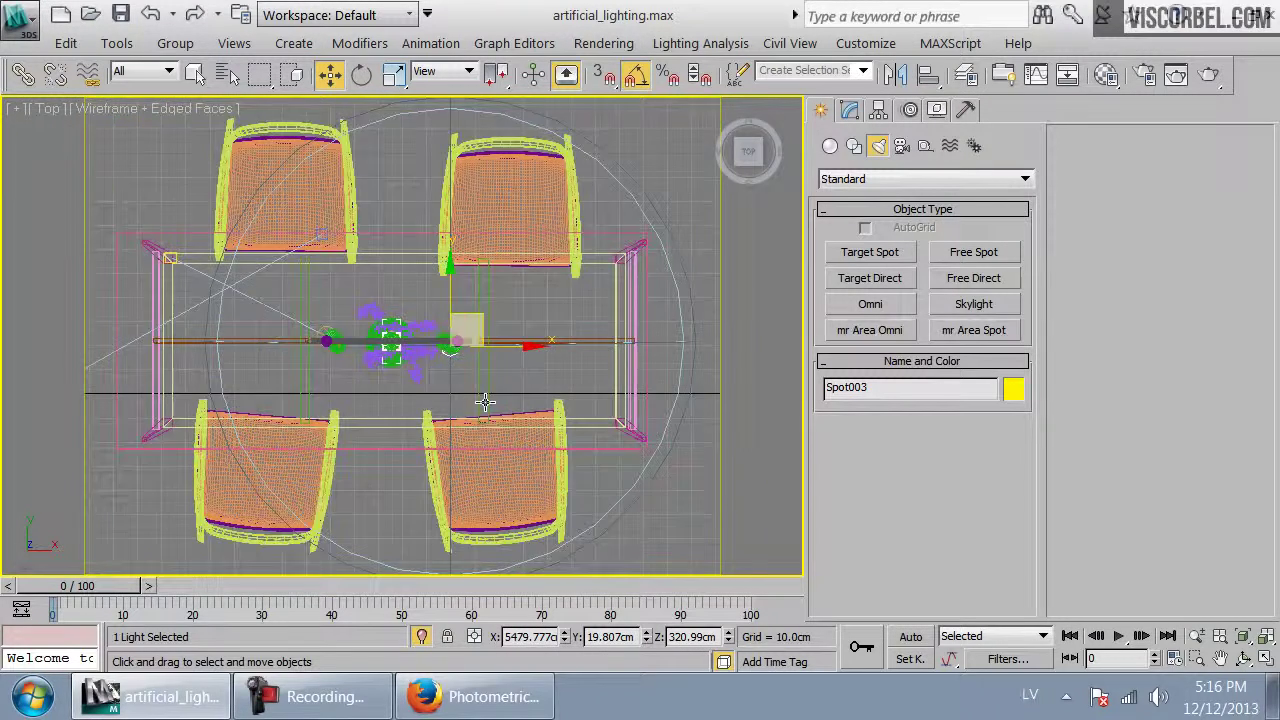
{"action": "key", "text": "f"}
{"action": "middle_click_drag", "start_coordinate": [553, 398], "coordinate": [394, 354]}
{"action": "scroll", "coordinate": [394, 356], "scroll_direction": "up", "scroll_amount": 2}
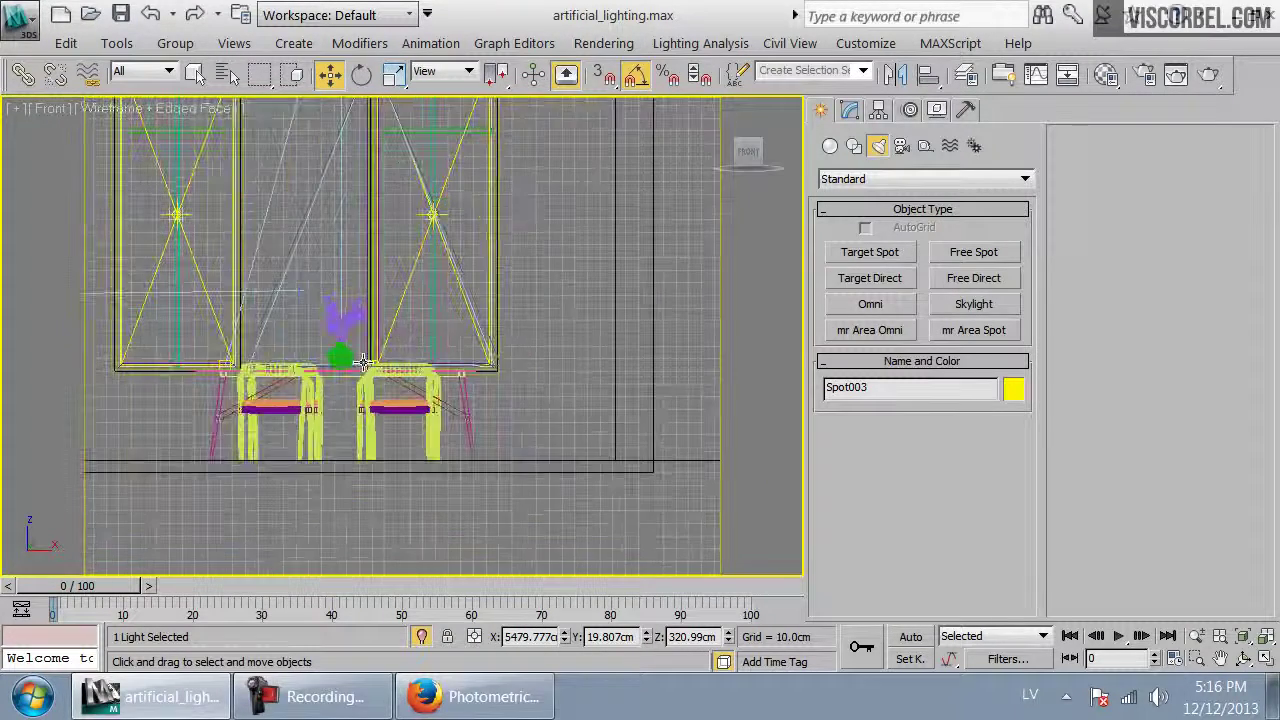
{"action": "left_click", "coordinate": [364, 362]}
{"action": "key", "text": "t"}
{"action": "left_click_drag", "start_coordinate": [470, 320], "coordinate": [599, 417]}
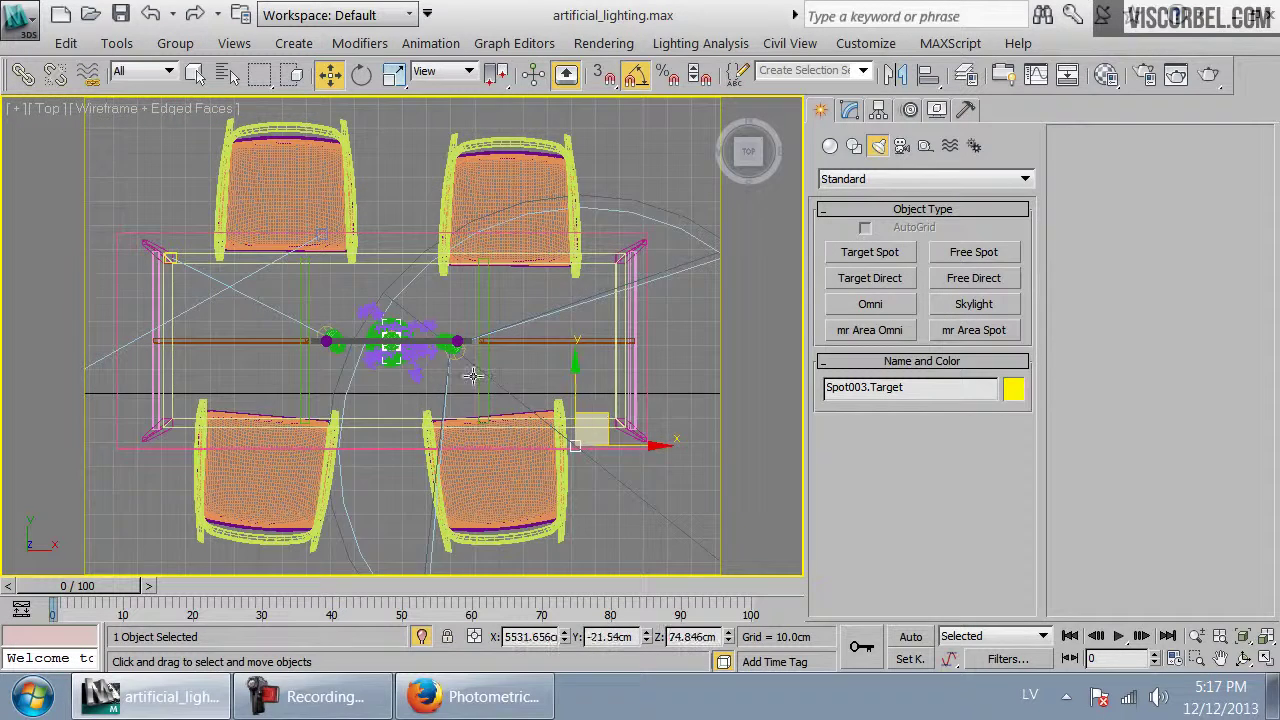
Test-render the room through the cam_spotlight camera with the three aimed spotlights, and close the render
{"action": "scroll", "coordinate": [474, 386], "scroll_direction": "down", "scroll_amount": 4}
{"action": "key", "text": "c"}
{"action": "left_click", "coordinate": [556, 311]}
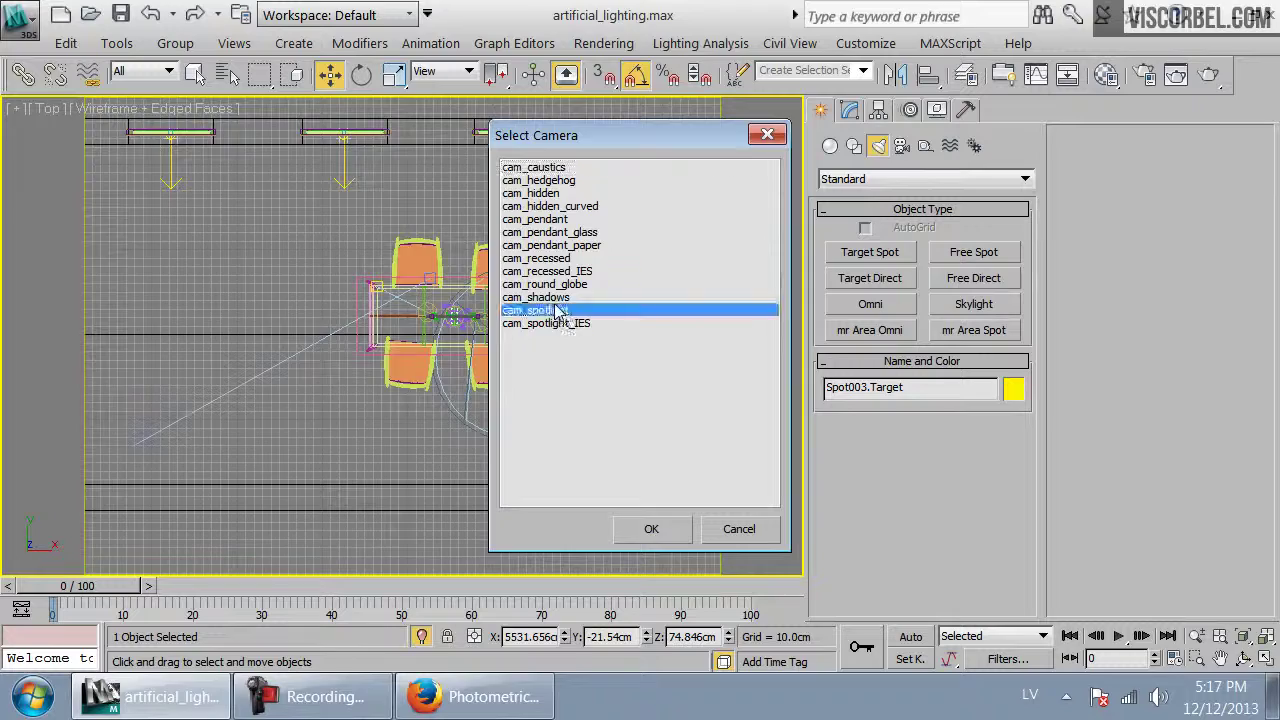
{"action": "double_click", "coordinate": [556, 311]}
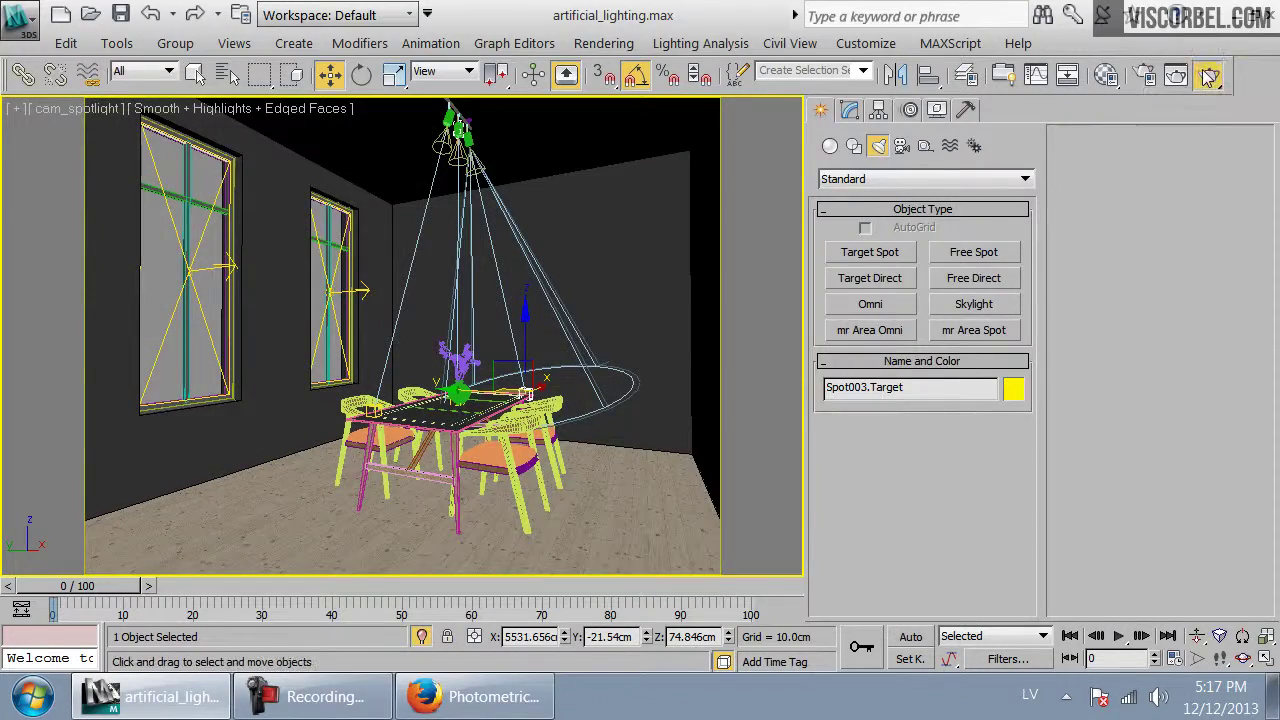
{"action": "left_click", "coordinate": [1208, 76]}
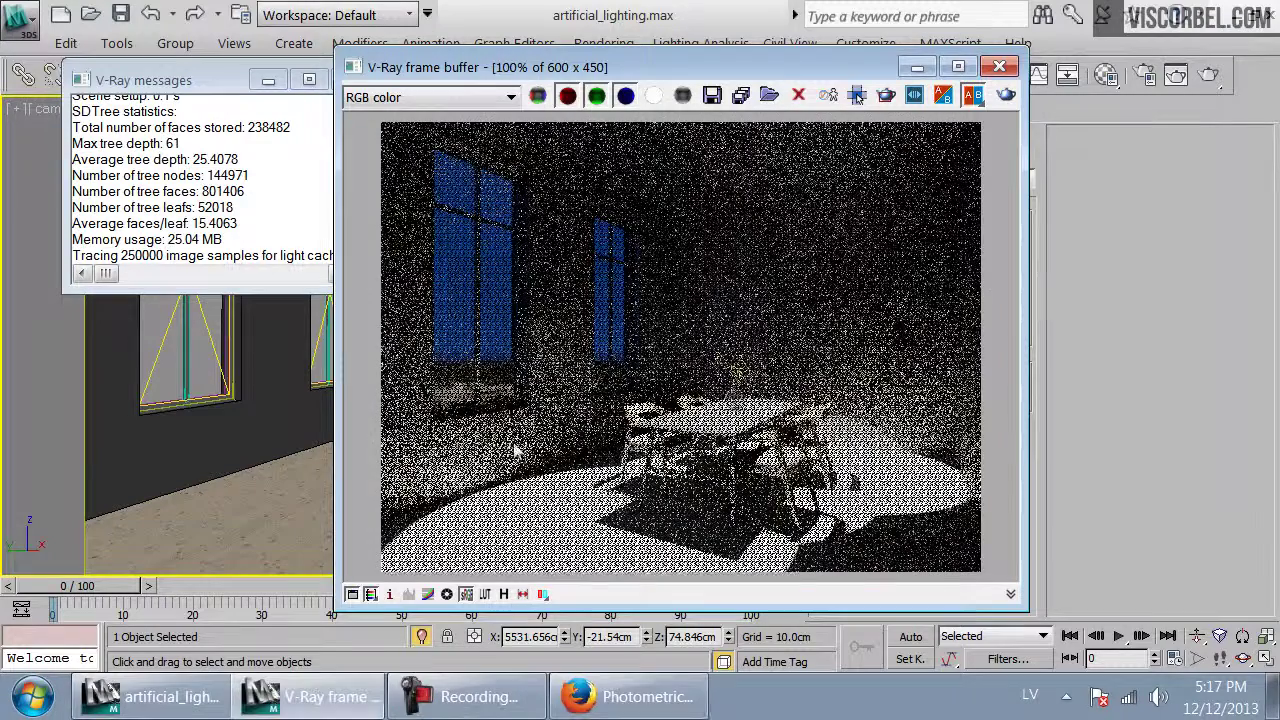
{"action": "left_click", "coordinate": [999, 67]}
Set the intensity multiplier of the middle spotlight above the table to 0.1
{"action": "left_click", "coordinate": [874, 110]}
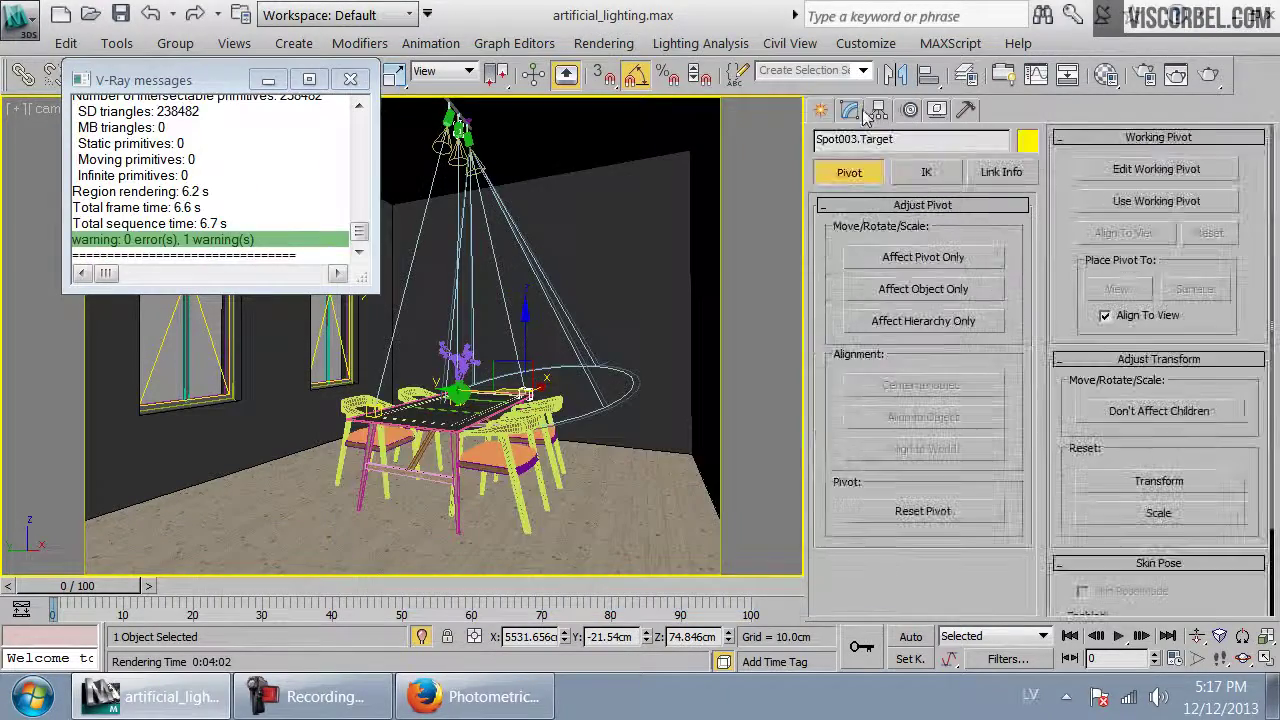
{"action": "left_click", "coordinate": [851, 110]}
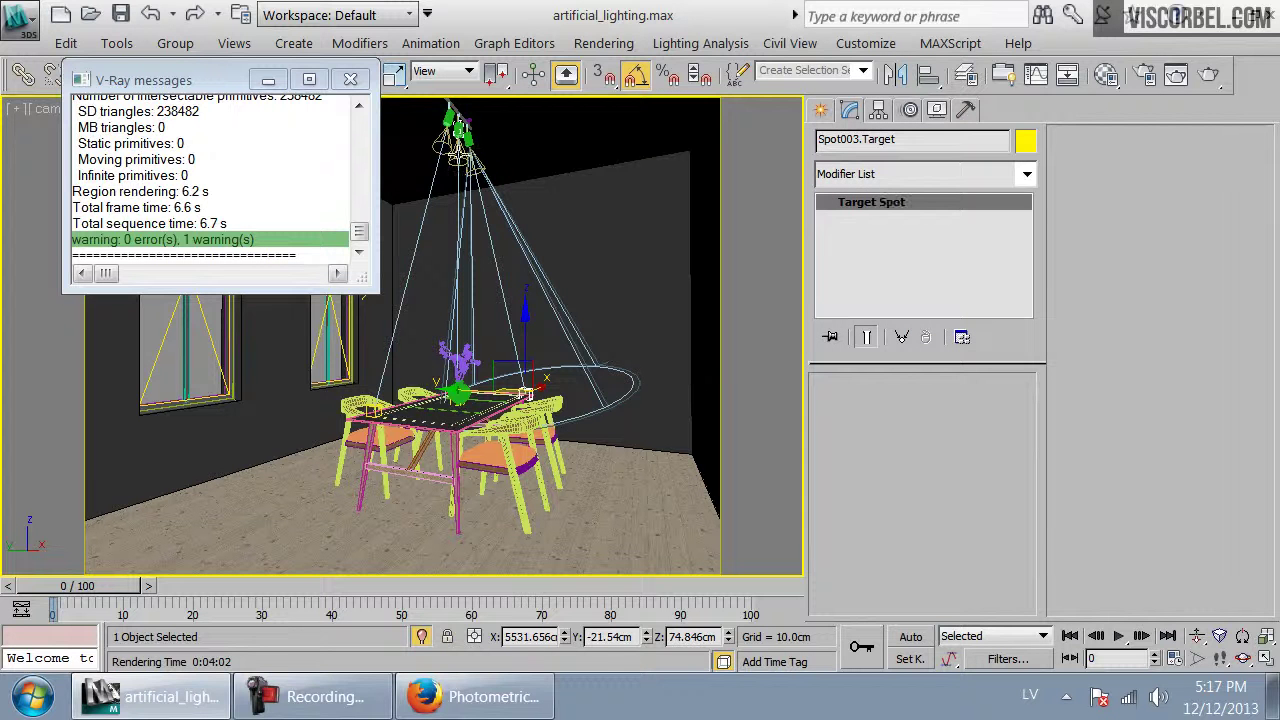
{"action": "left_click", "coordinate": [459, 158]}
{"action": "left_click_drag", "start_coordinate": [878, 581], "coordinate": [886, 535]}
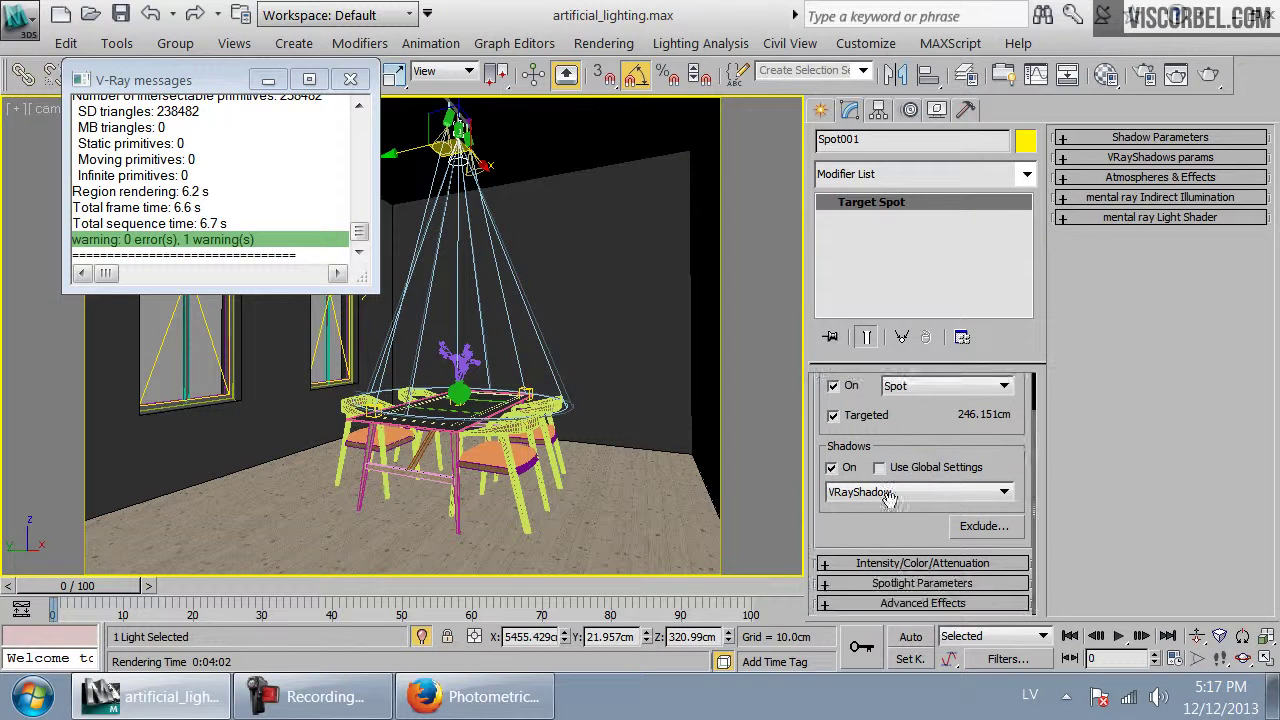
{"action": "left_click", "coordinate": [884, 563]}
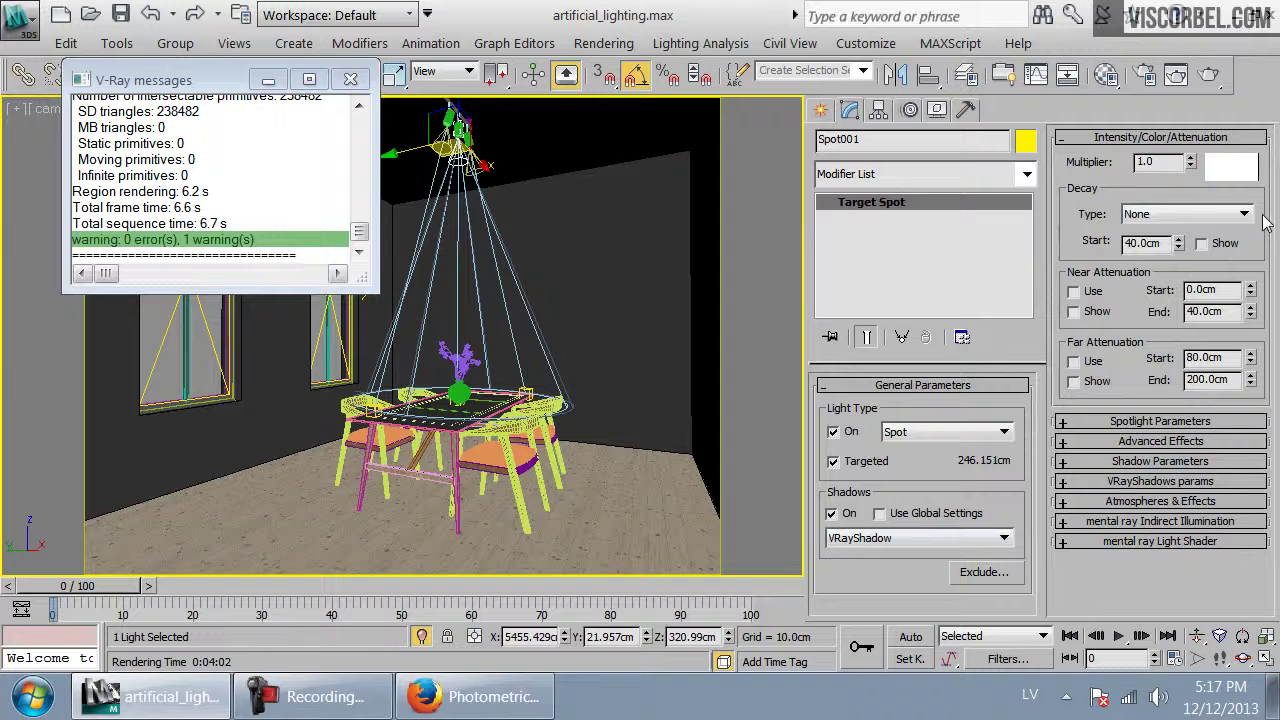
{"action": "left_click", "coordinate": [1161, 162]}
Give the middle spotlight a pale warm light color with hue 32, saturation 61 and value 255
{"action": "left_click", "coordinate": [1225, 172]}
{"action": "left_click_drag", "start_coordinate": [769, 237], "coordinate": [737, 214]}
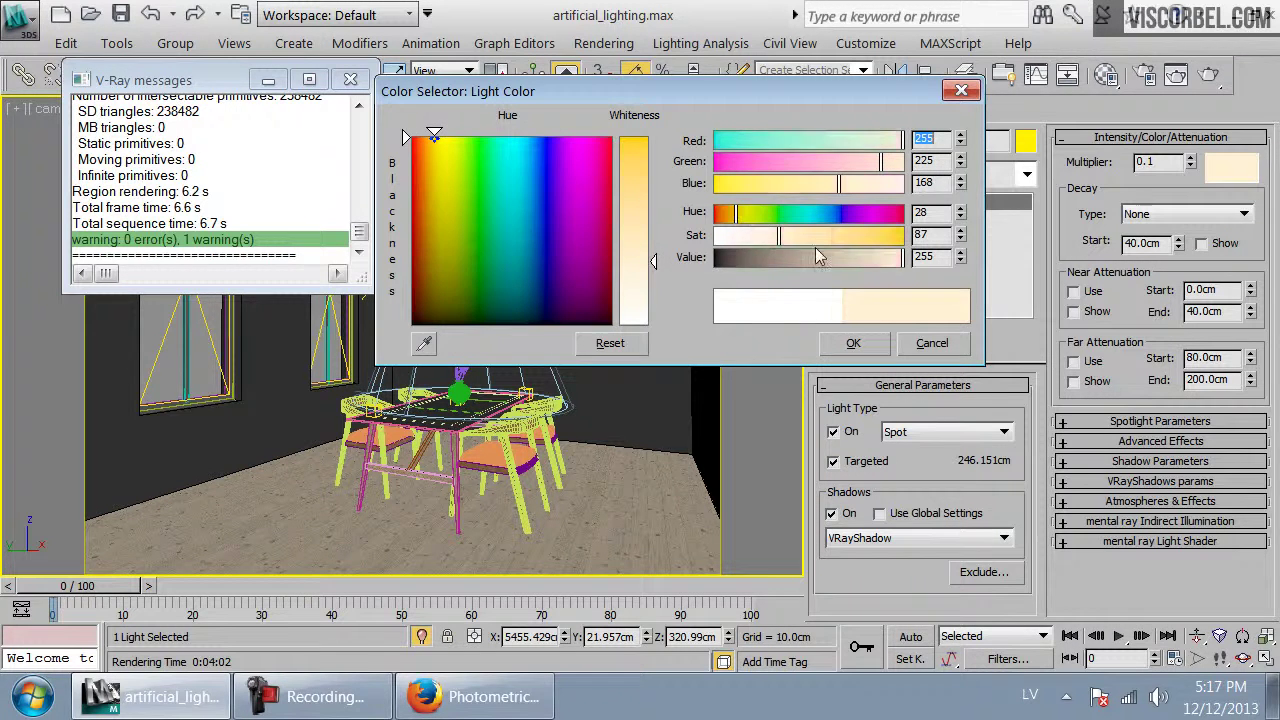
{"action": "left_click", "coordinate": [884, 343]}
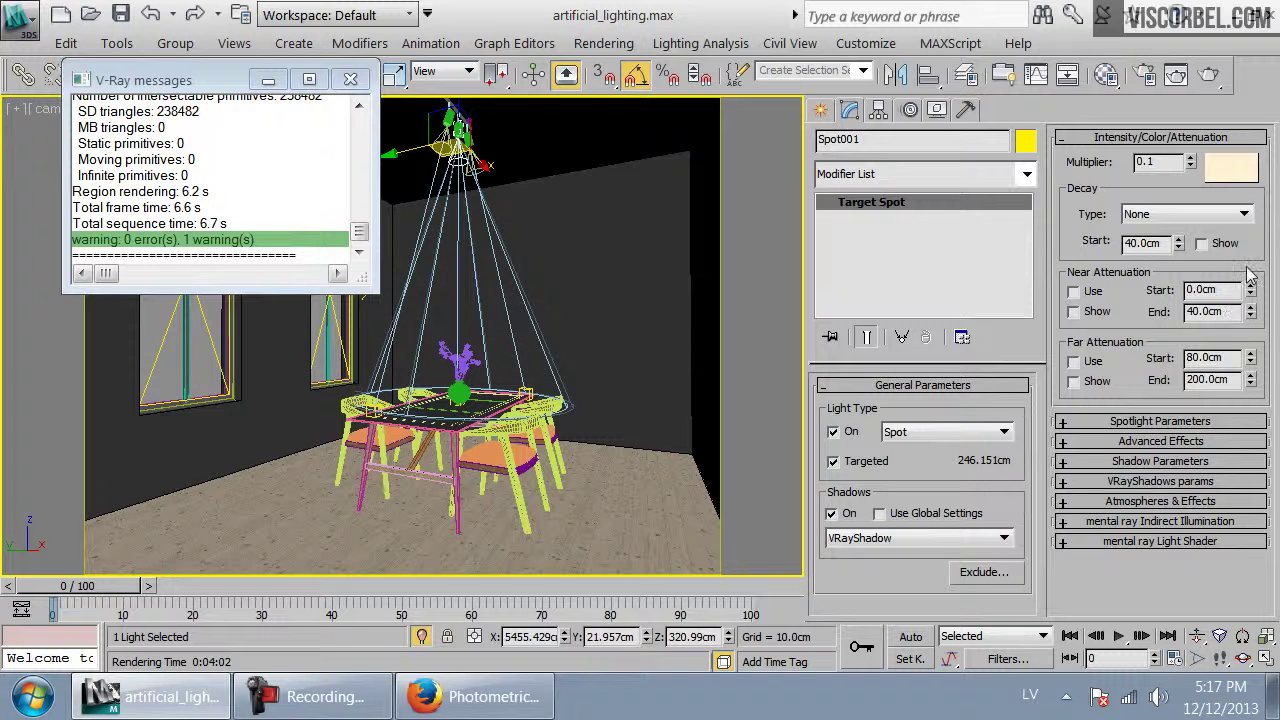
{"action": "left_click", "coordinate": [350, 79]}
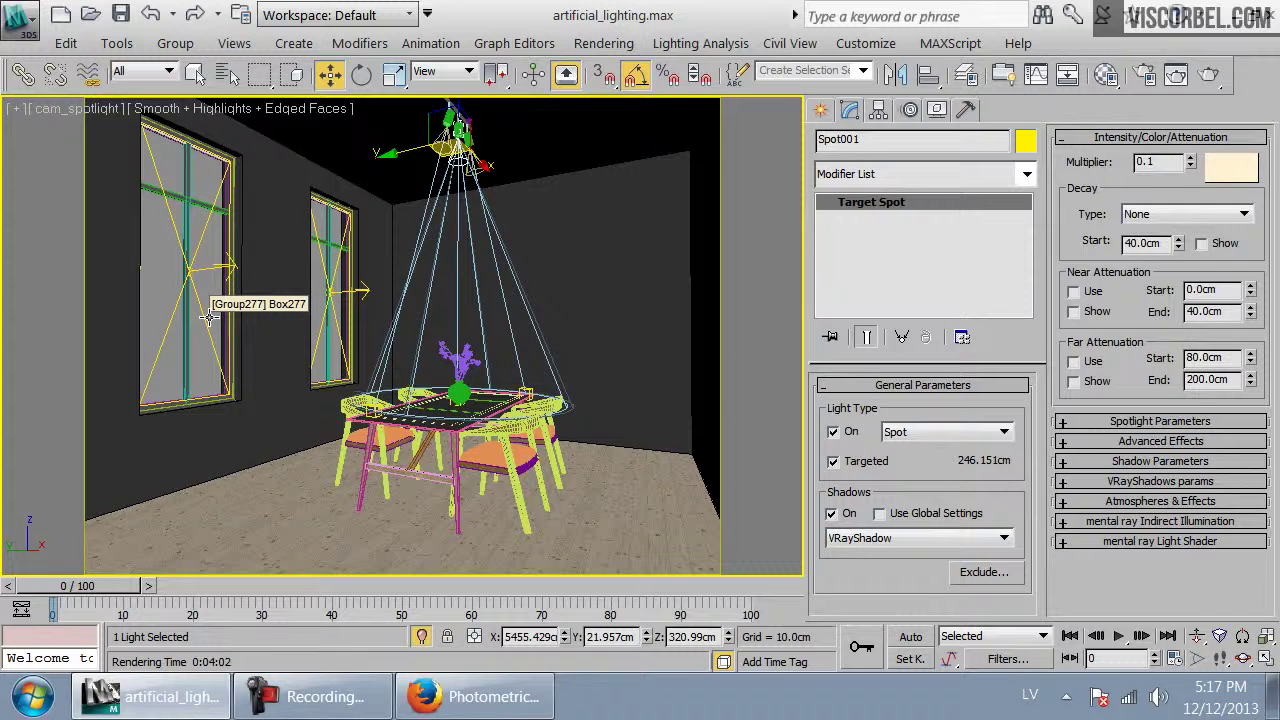
{"action": "left_click", "coordinate": [1230, 168]}
{"action": "mouse_move", "coordinate": [727, 240]}
{"action": "left_mouse_down"}
{"action": "mouse_move", "coordinate": [760, 240]}
{"action": "mouse_move", "coordinate": [740, 218]}
{"action": "left_mouse_up"}
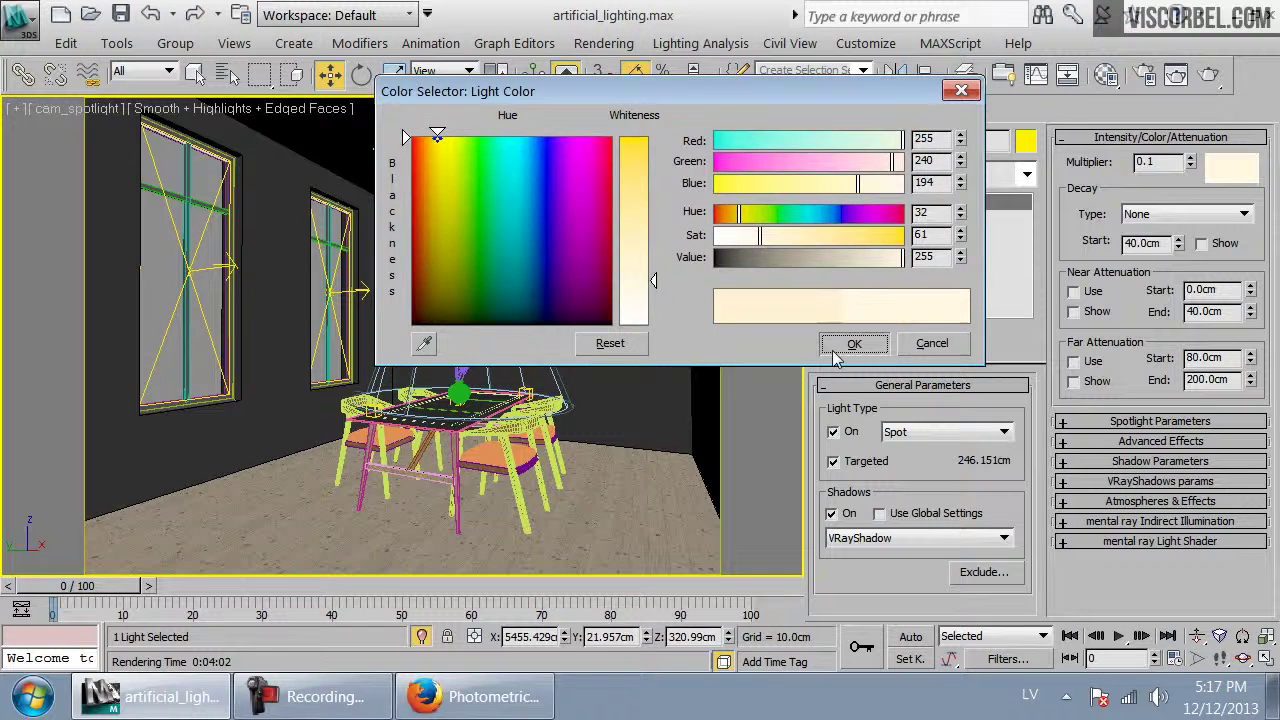
{"action": "left_click", "coordinate": [847, 345]}
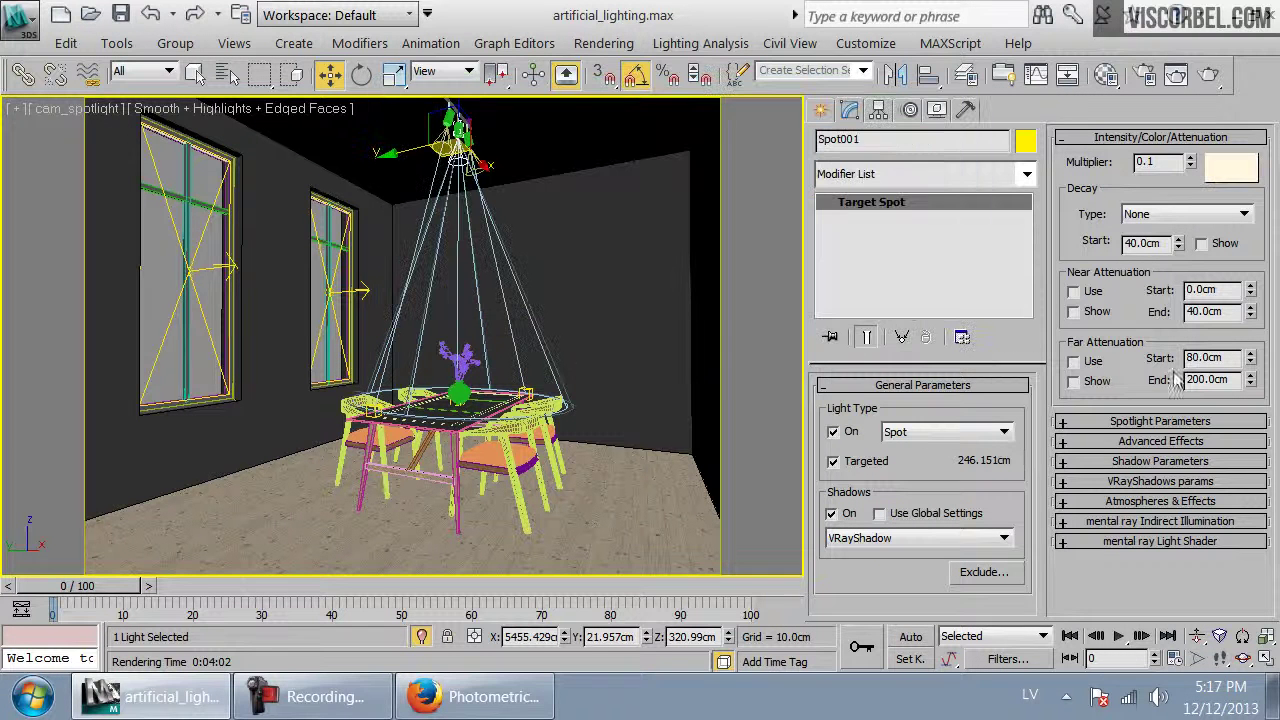
Set the spotlight cone to a hotspot of 5.0 and a falloff of 70.2, and test-render the camera view
{"action": "left_click", "coordinate": [1160, 421]}
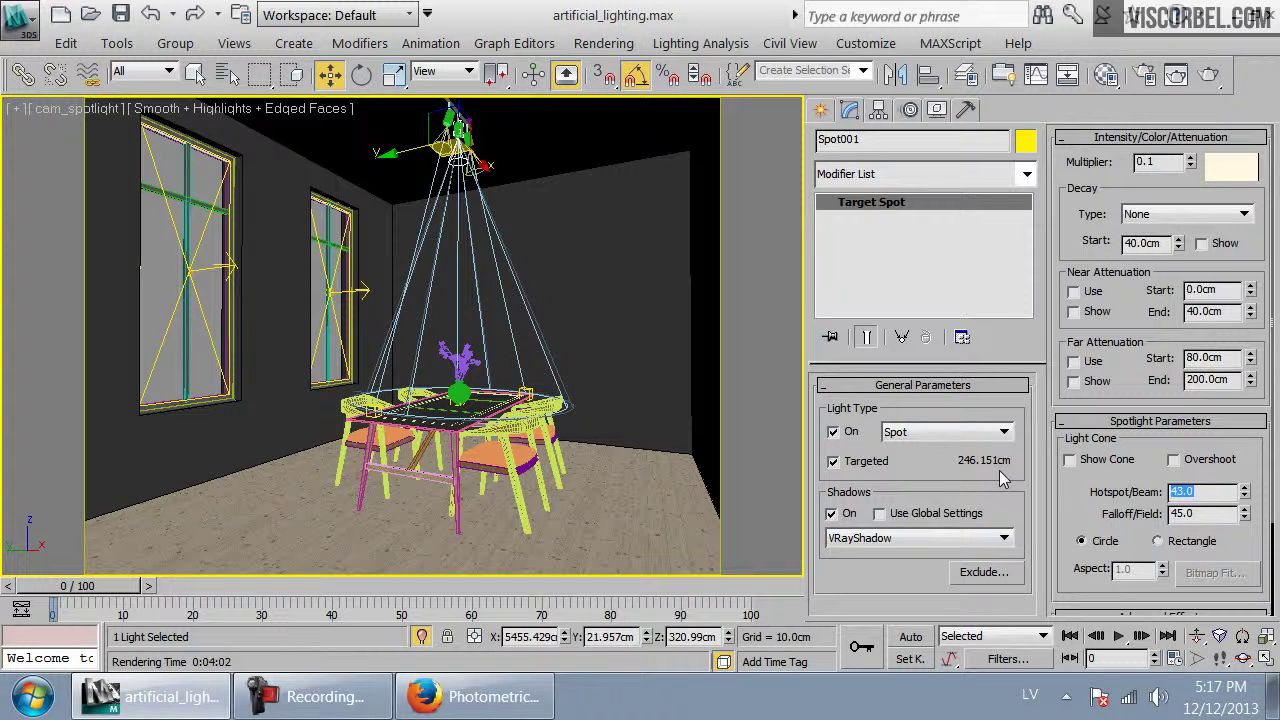
{"action": "key", "text": "Return"}
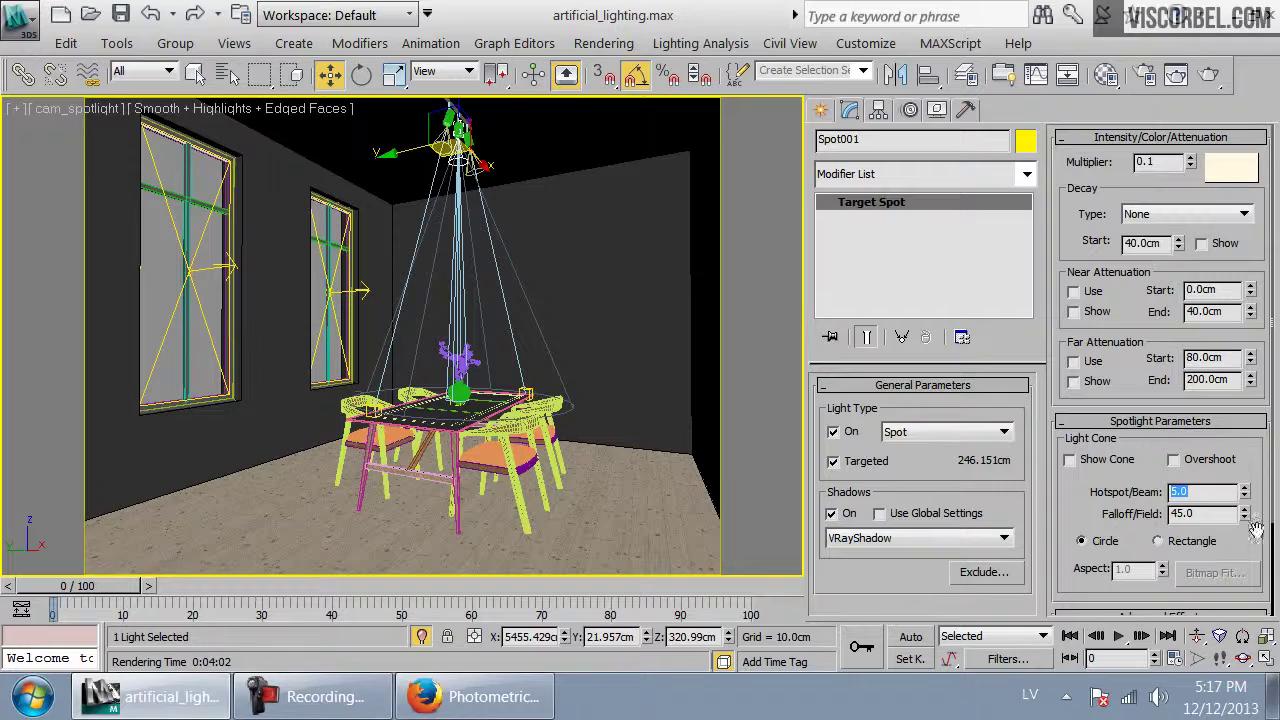
{"action": "left_click_drag", "start_coordinate": [1245, 518], "coordinate": [1215, 250]}
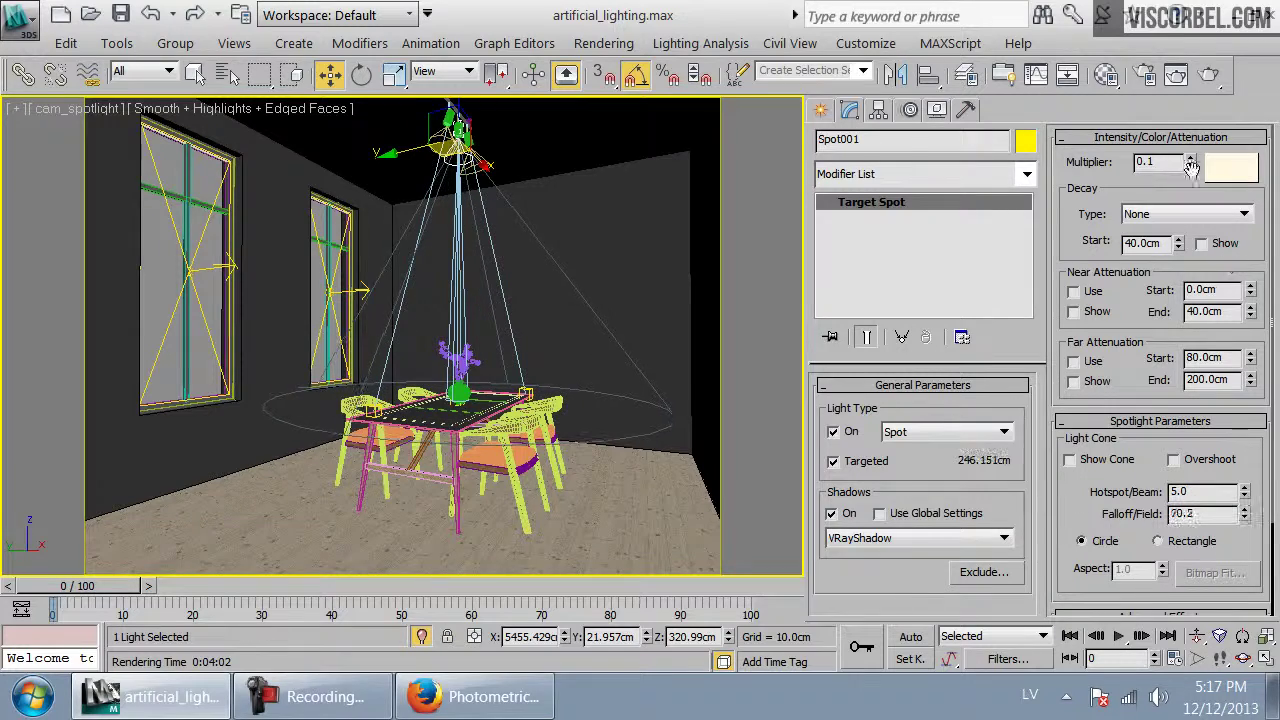
{"action": "left_click", "coordinate": [1222, 75]}
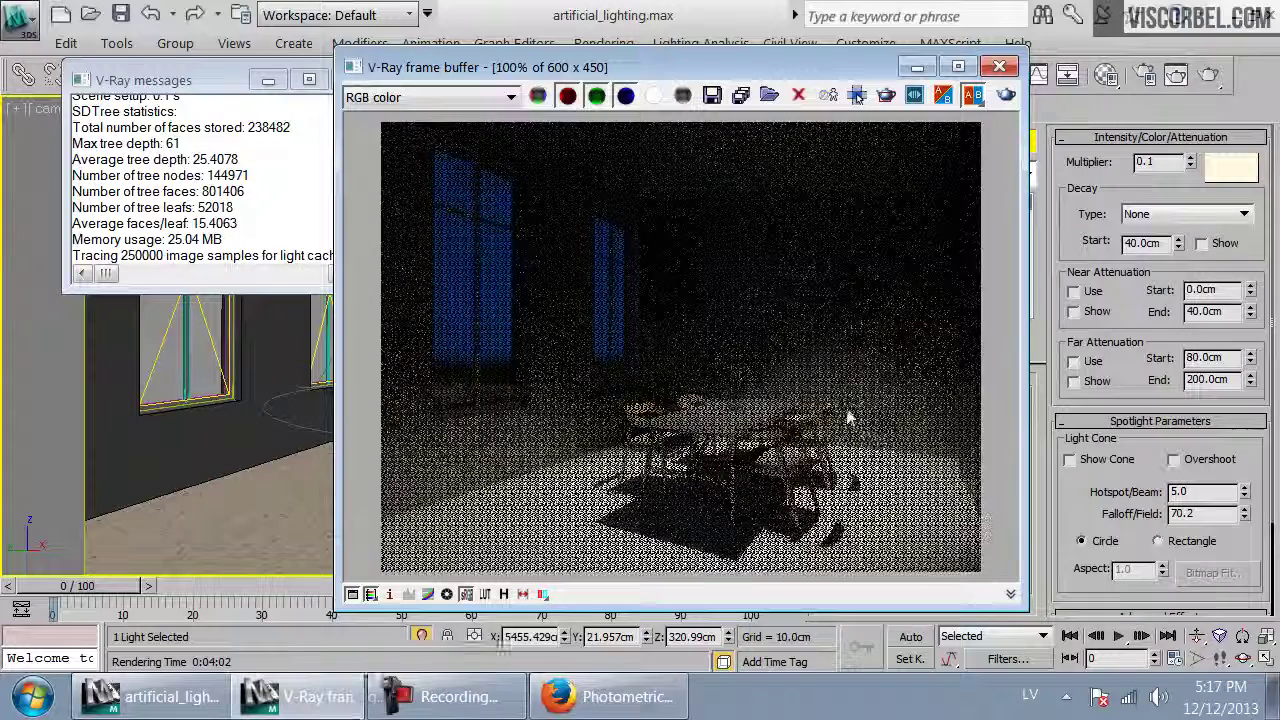
{"action": "scroll", "coordinate": [845, 418], "scroll_direction": "down", "scroll_amount": 1}
{"action": "scroll", "coordinate": [752, 448], "scroll_direction": "up", "scroll_amount": 1}
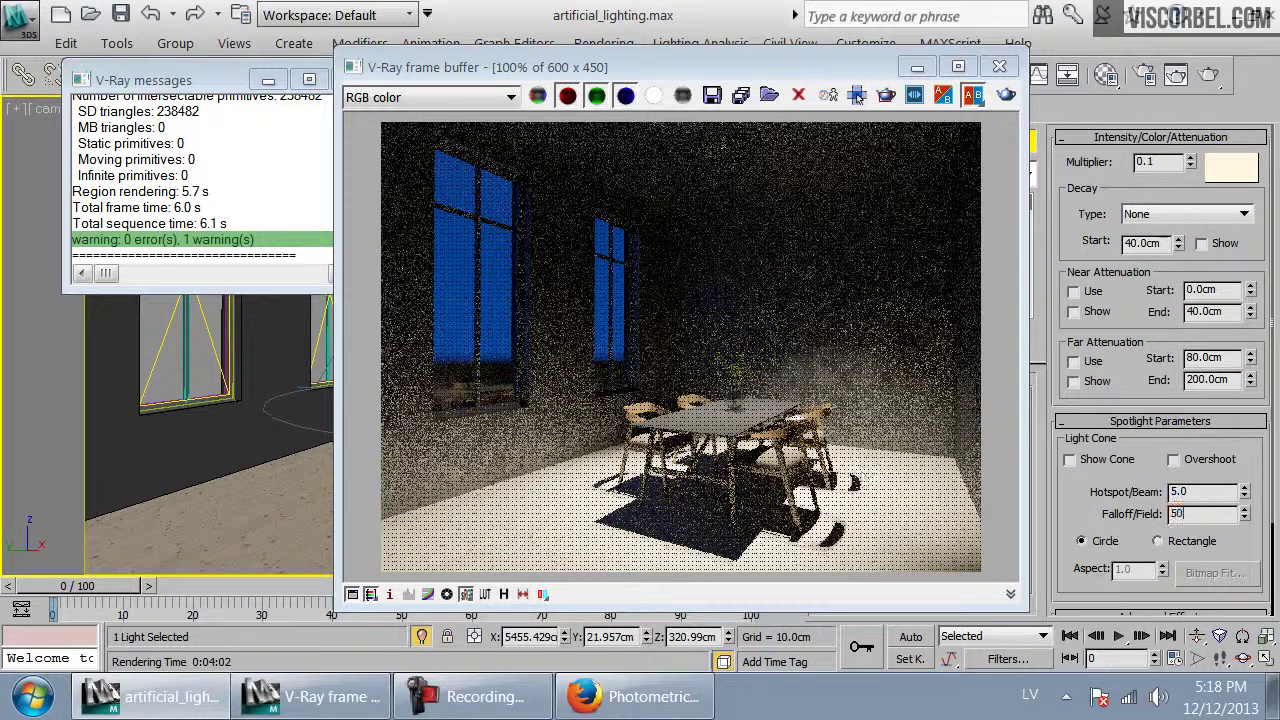
Try a falloff of 50.0 on the spotlight and test-render the camera view again
{"action": "left_click", "coordinate": [1005, 96]}
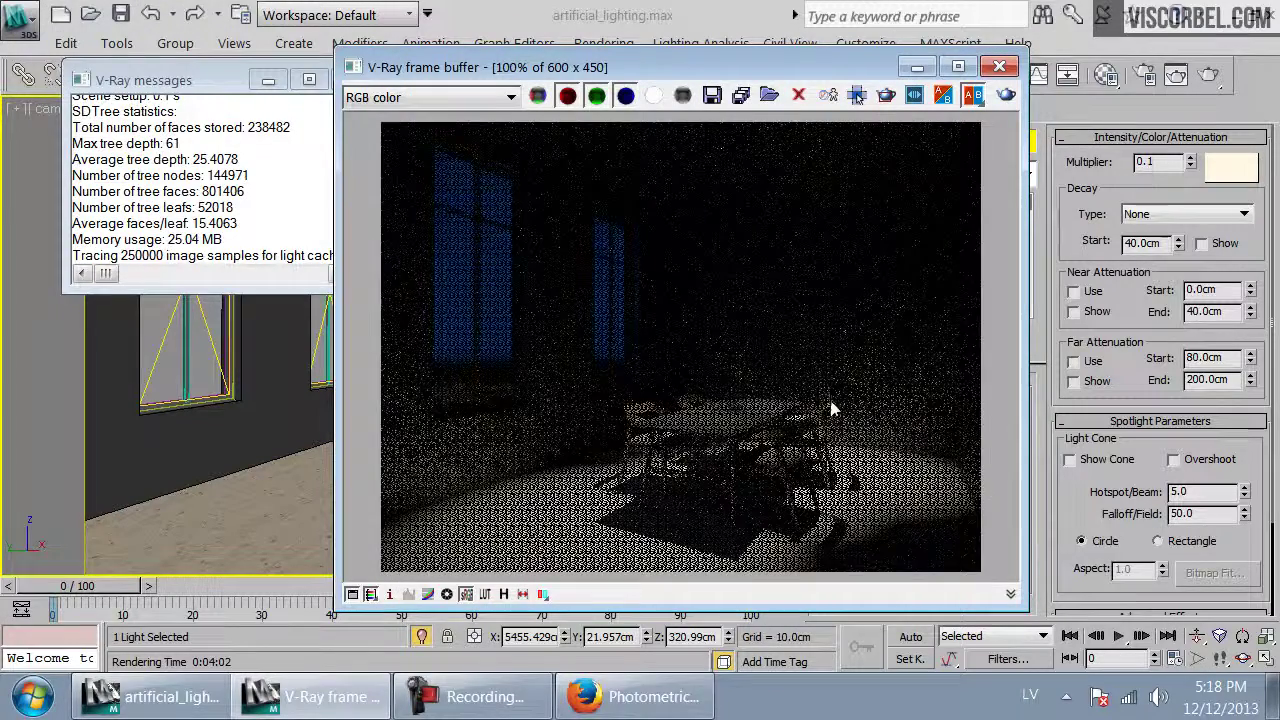
{"action": "left_click", "coordinate": [999, 66]}
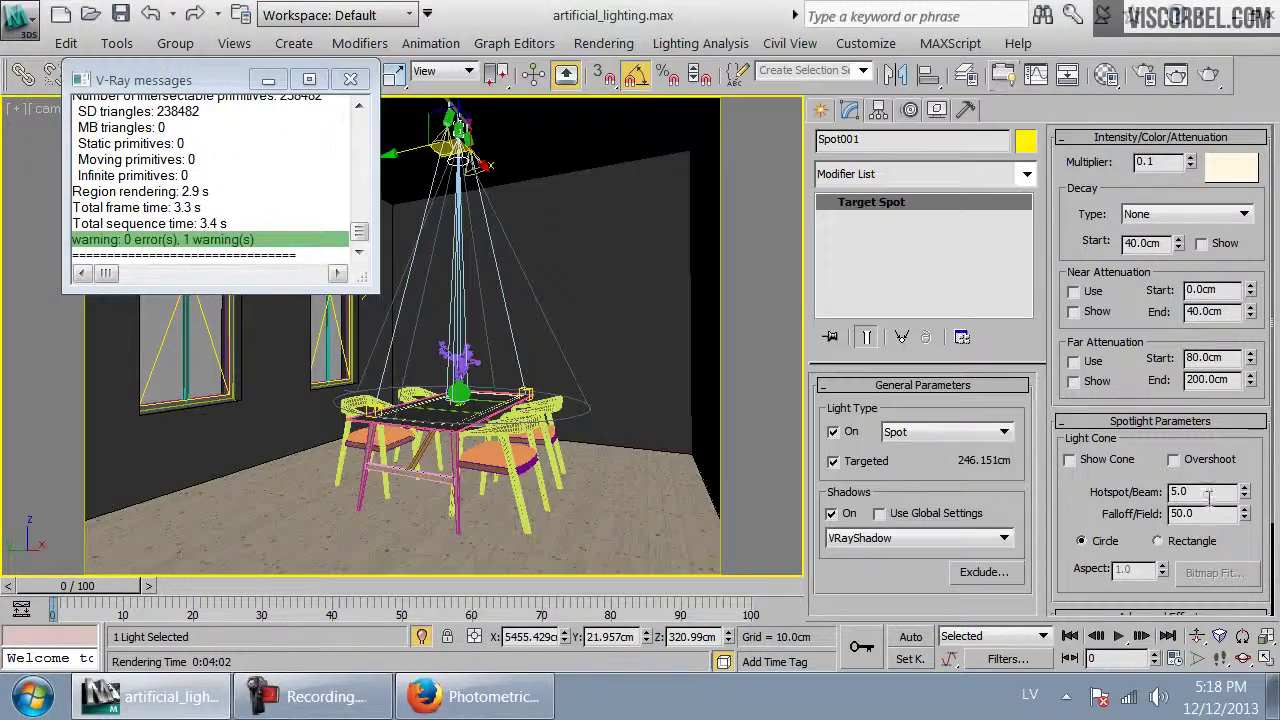
Set the spotlight's falloff to 60.0 and dismiss the V-Ray messages
{"action": "type", "text": "60"}
{"action": "key", "text": "Return"}
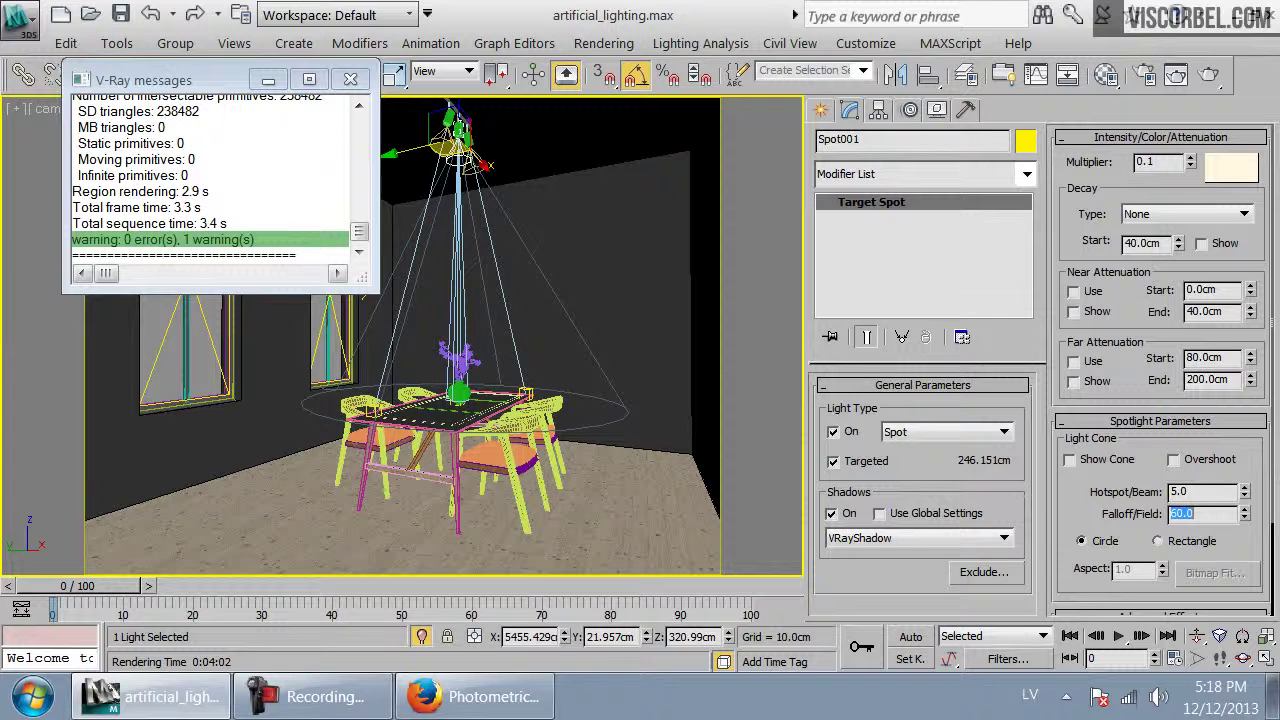
{"action": "left_click", "coordinate": [350, 79]}
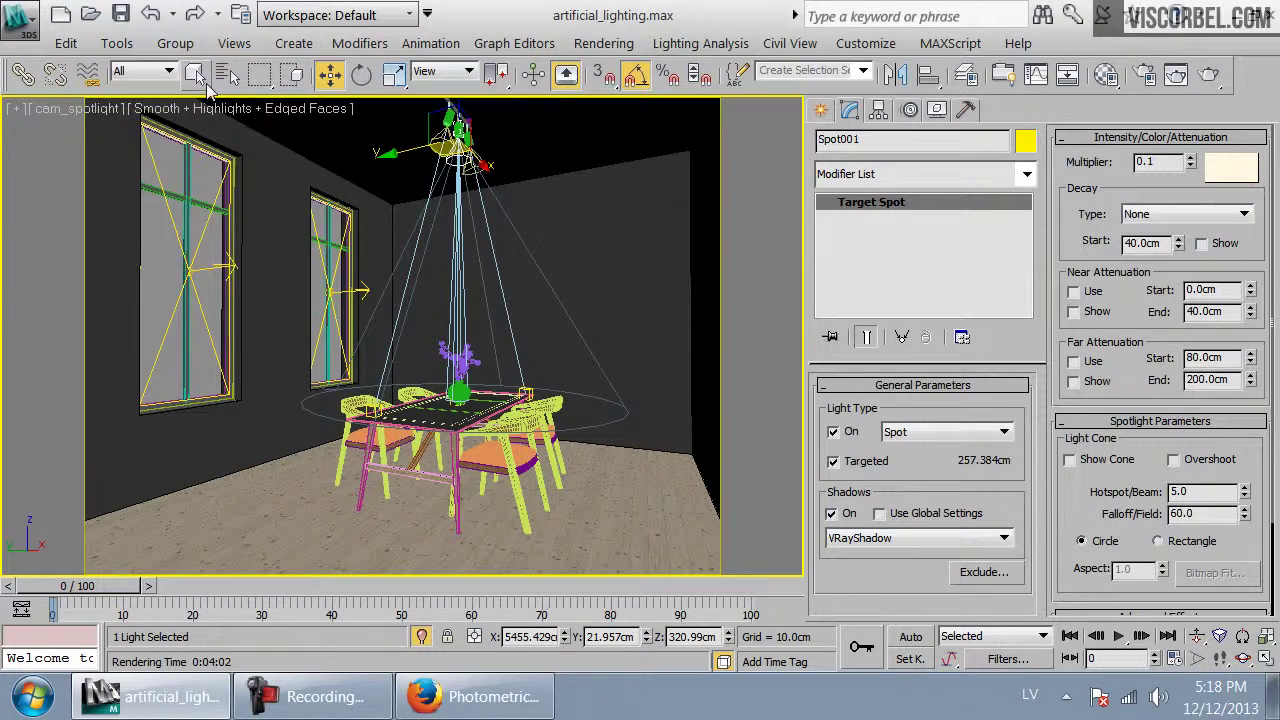
Select the cam_spotlight camera by name and set its shutter speed to 3.0
{"action": "left_click", "coordinate": [226, 76]}
{"action": "left_click", "coordinate": [440, 117]}
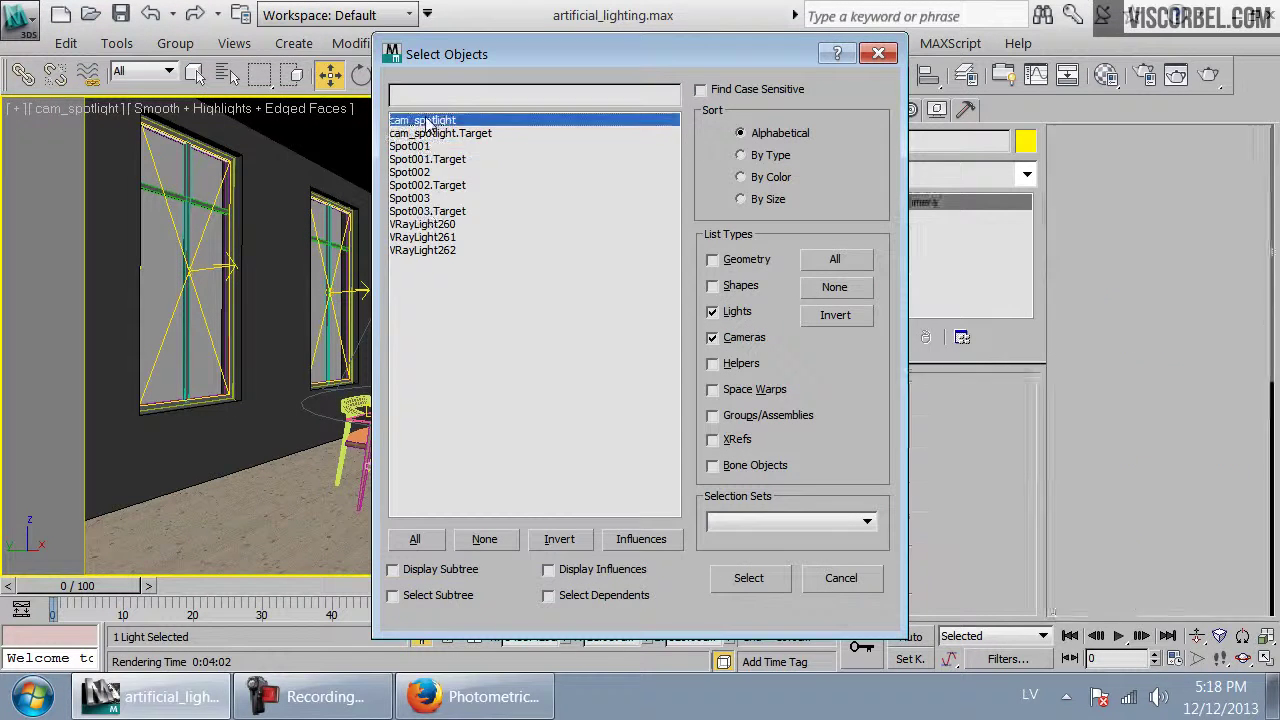
{"action": "left_click", "coordinate": [838, 571]}
{"action": "scroll", "coordinate": [858, 583], "scroll_direction": "down", "scroll_amount": 5}
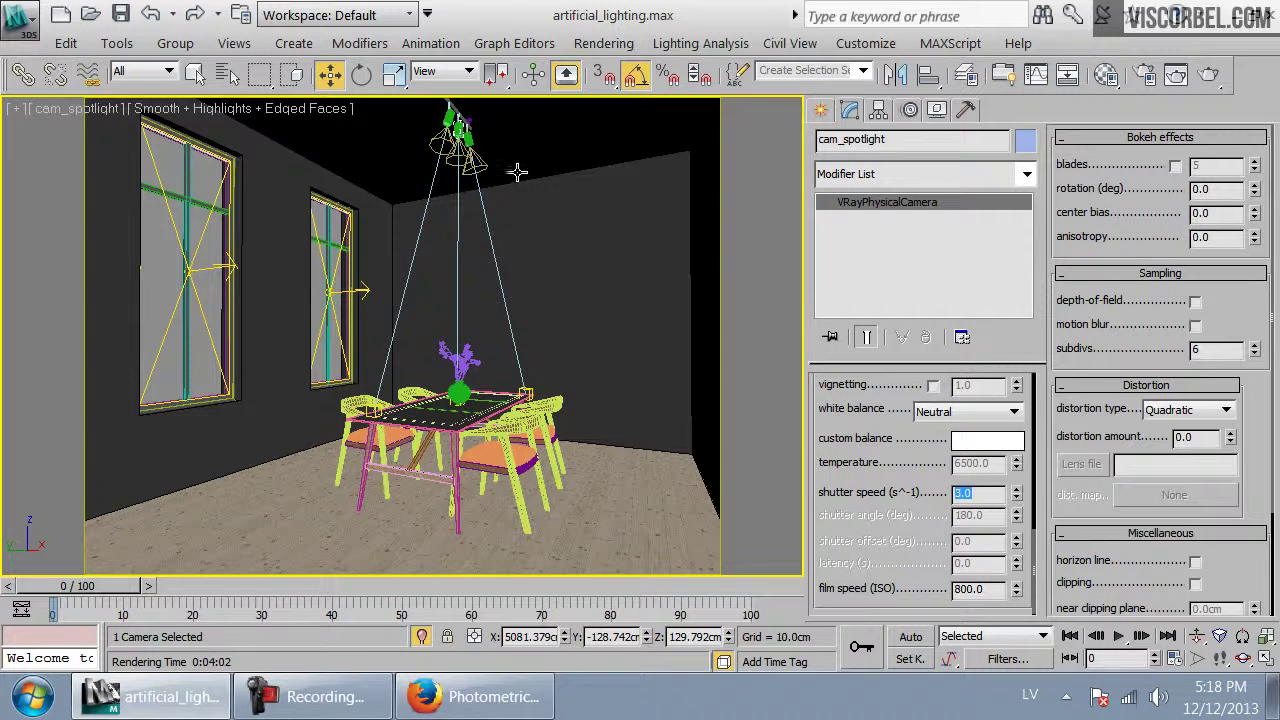
Check the third spotlight's settings, test-render the camera view with the new shutter speed, and stop the render
{"action": "left_click", "coordinate": [487, 163]}
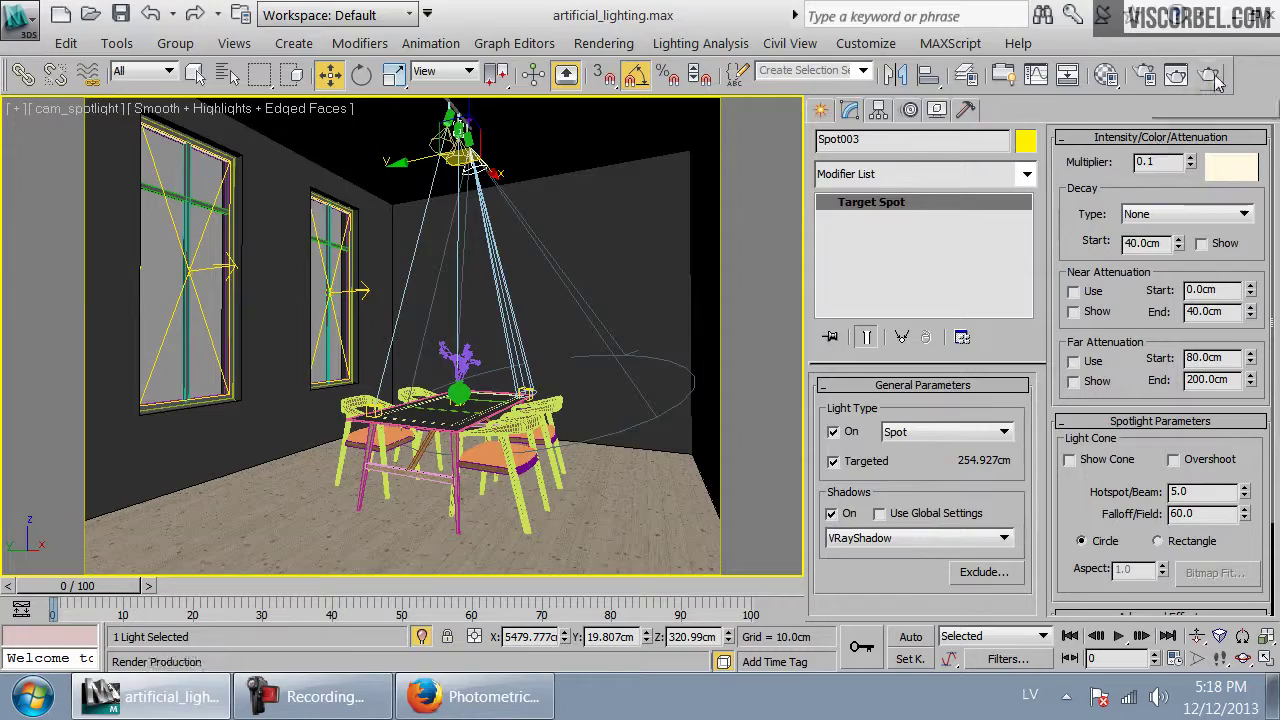
{"action": "left_click", "coordinate": [1212, 80]}
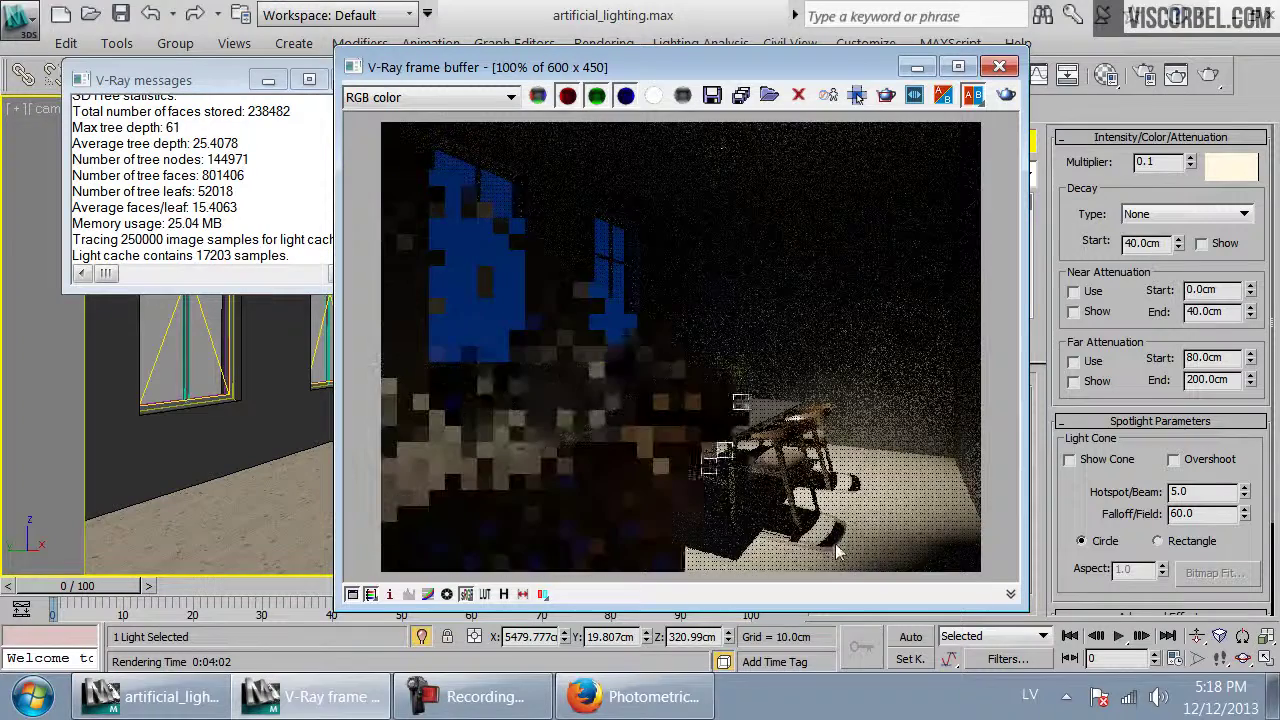
{"action": "left_click", "coordinate": [999, 67]}
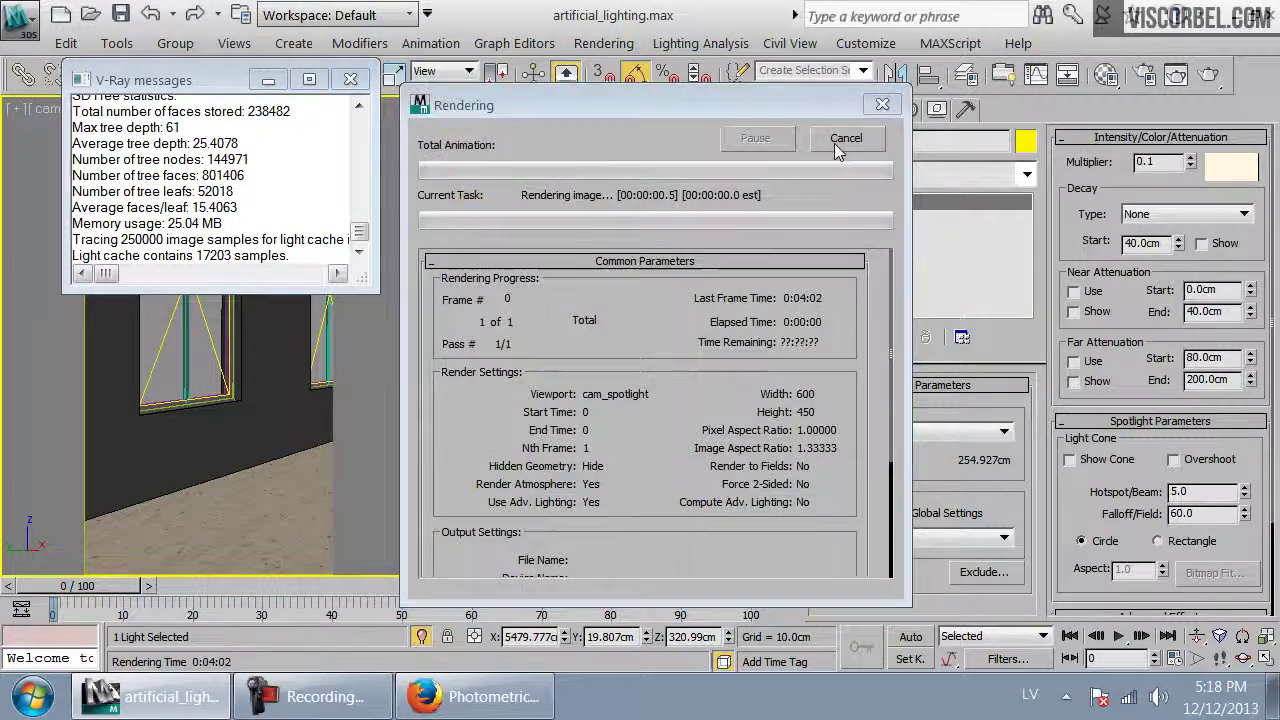
Enable area shadows on the third spotlight with U, V and W sizes of 1.0 cm and 128 subdivs, and test-render the camera view
{"action": "left_click", "coordinate": [845, 139]}
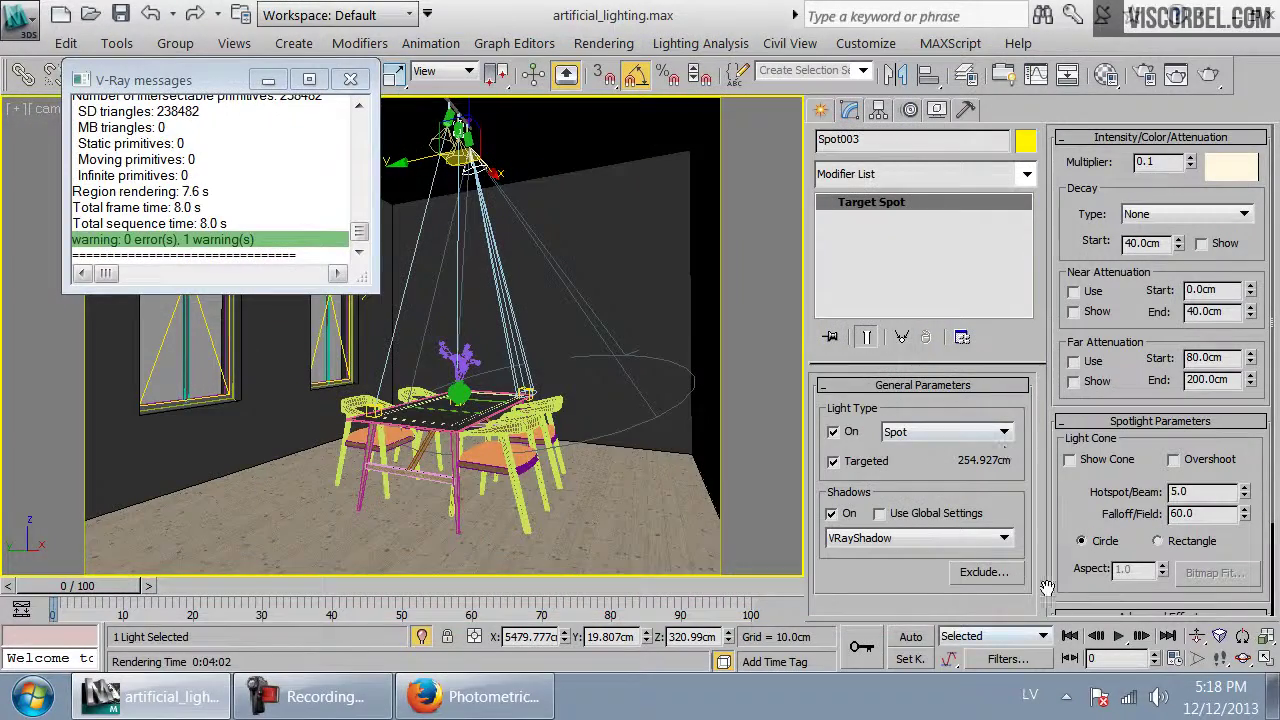
{"action": "scroll", "coordinate": [1070, 172], "scroll_direction": "down", "scroll_amount": 3}
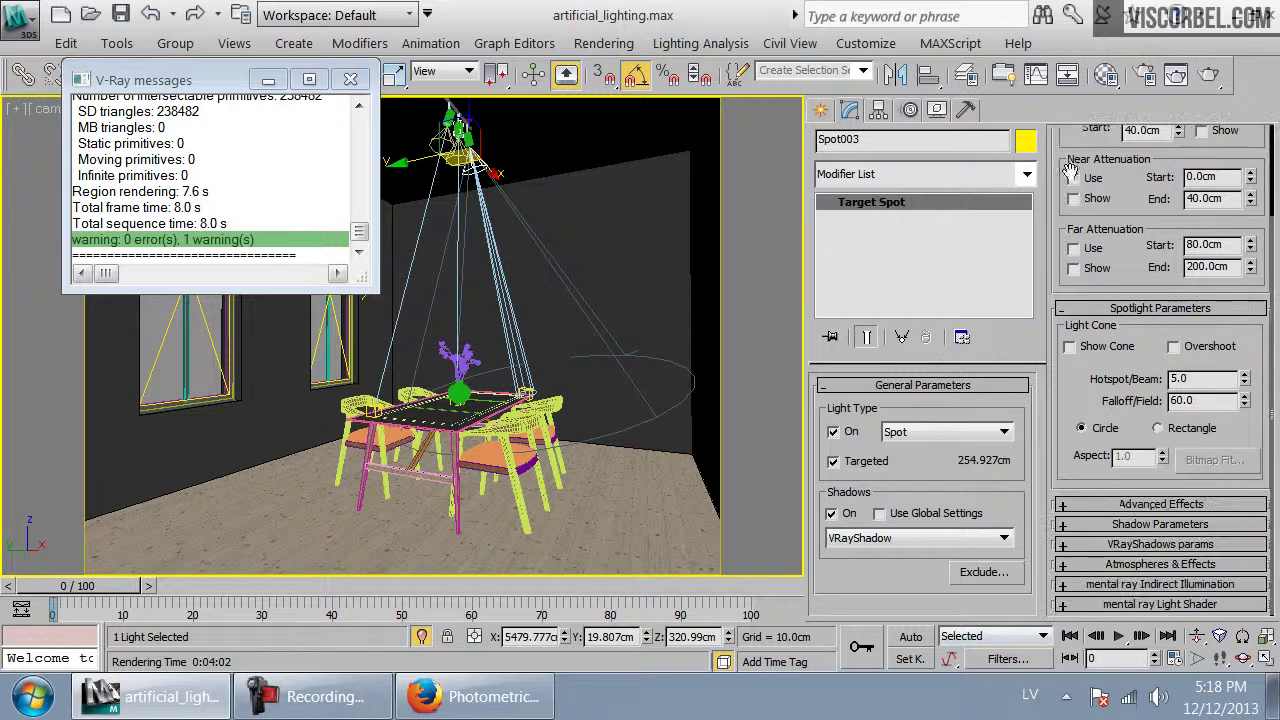
{"action": "left_click", "coordinate": [1101, 545]}
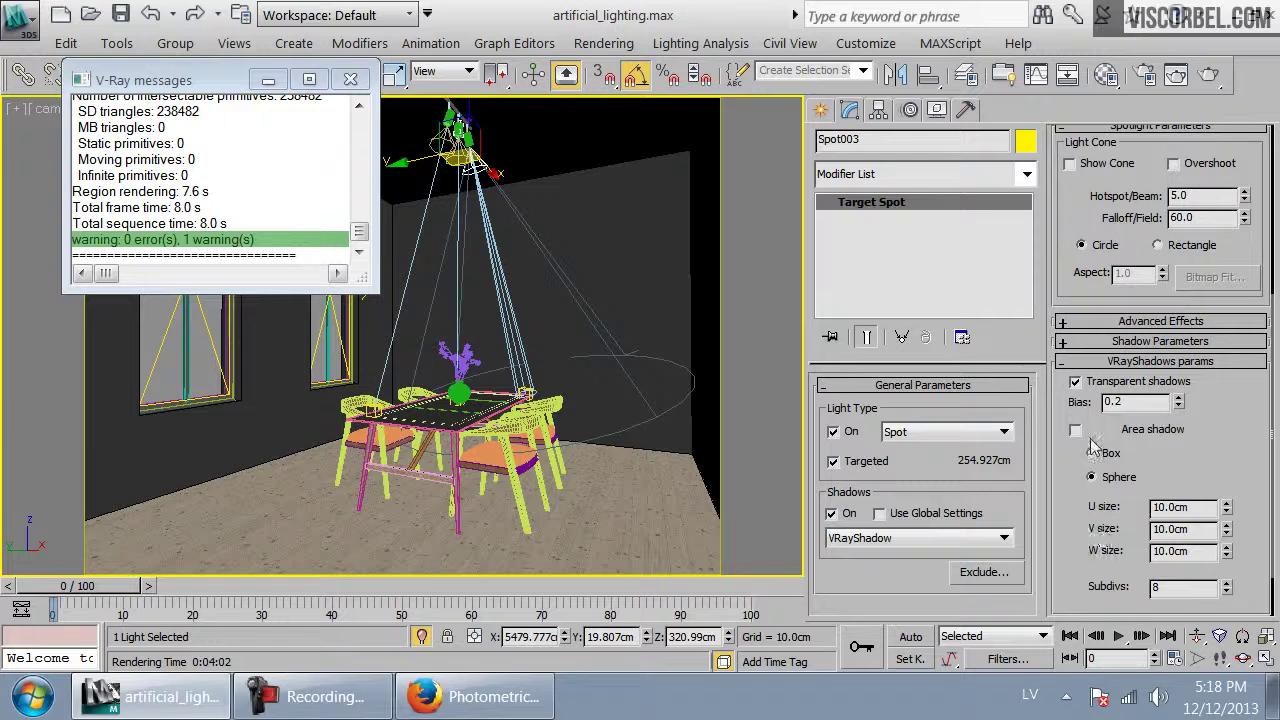
{"action": "left_click", "coordinate": [1076, 431]}
{"action": "left_click_drag", "start_coordinate": [1200, 508], "coordinate": [880, 491]}
{"action": "type", "text": "1"}
{"action": "key", "text": "Tab"}
{"action": "type", "text": "1"}
{"action": "key", "text": "Tab"}
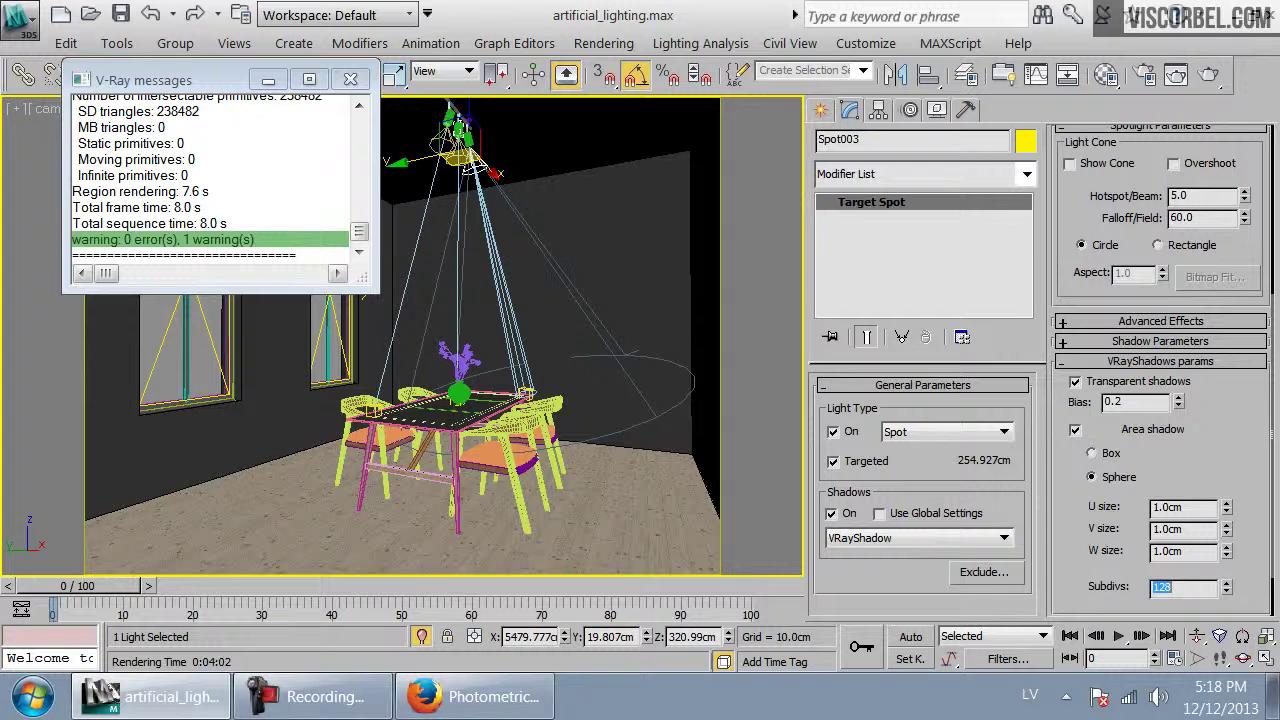
{"action": "left_click", "coordinate": [1176, 362]}
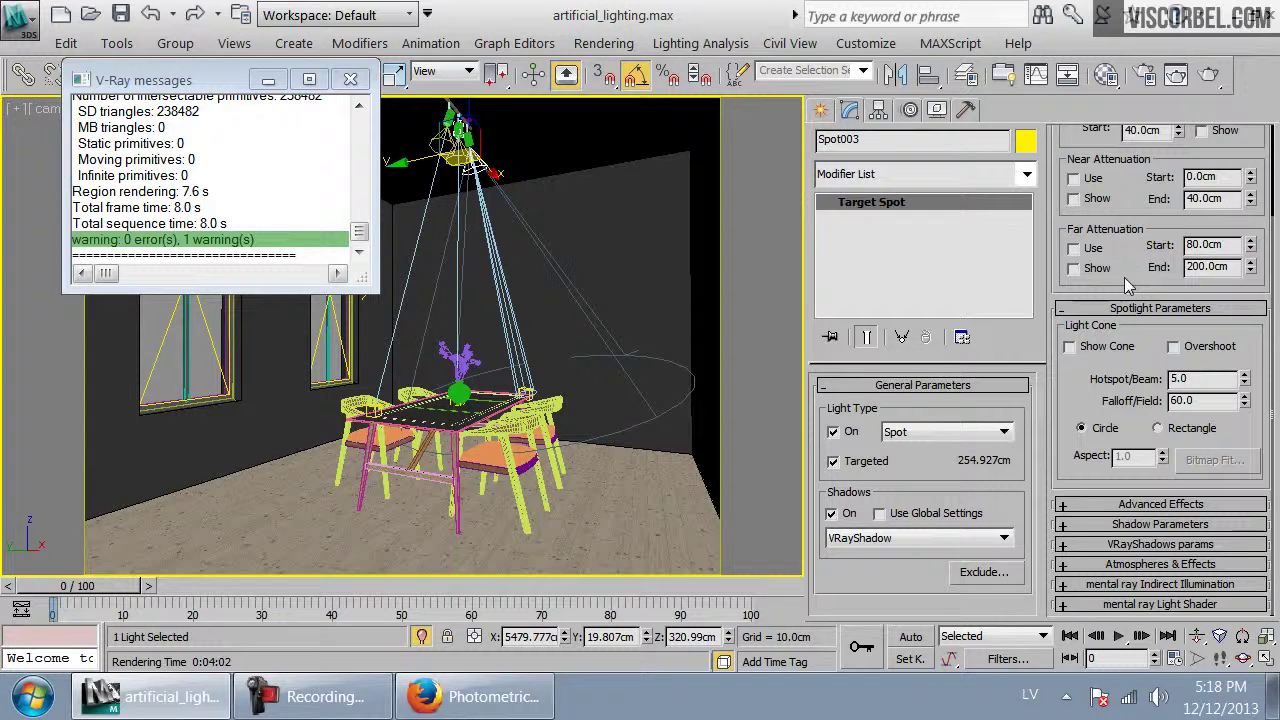
{"action": "left_click", "coordinate": [1209, 76]}
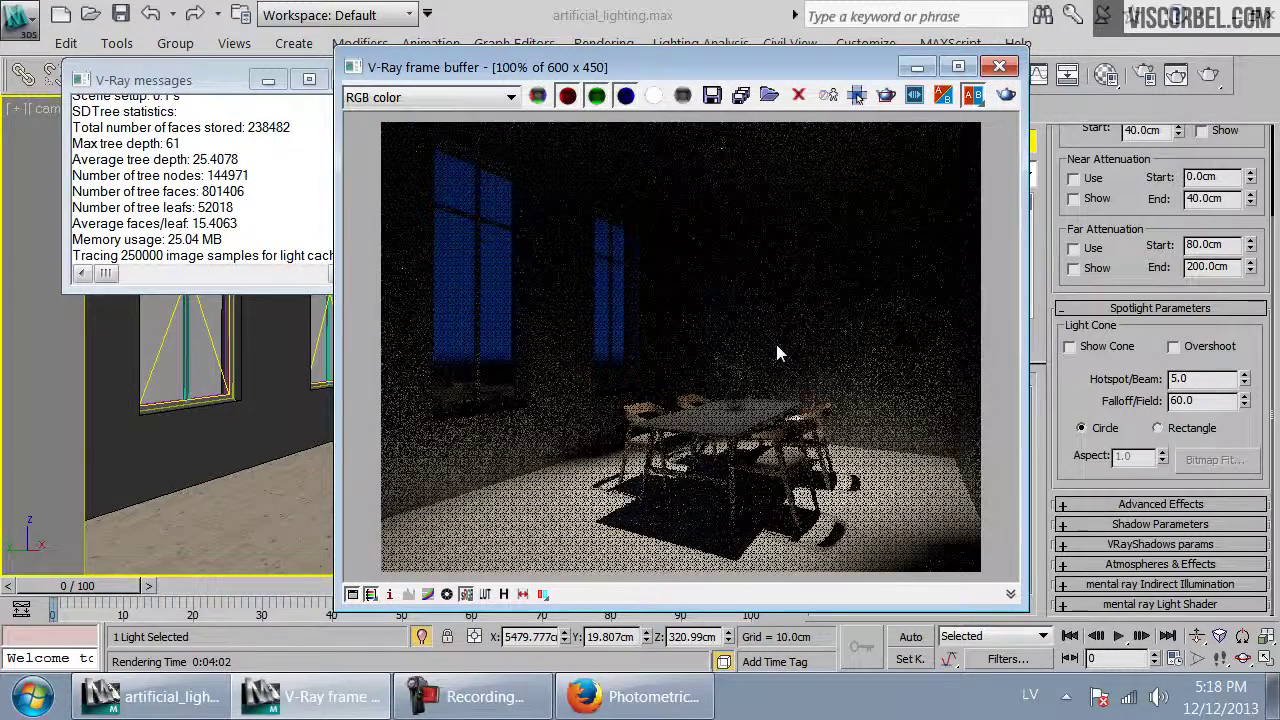
{"action": "left_click", "coordinate": [999, 66]}
Set the spotlight's decay to Inverse Square with a displayed start distance of 150 cm and test-render the camera view
{"action": "left_click_drag", "start_coordinate": [1070, 219], "coordinate": [1070, 432]}
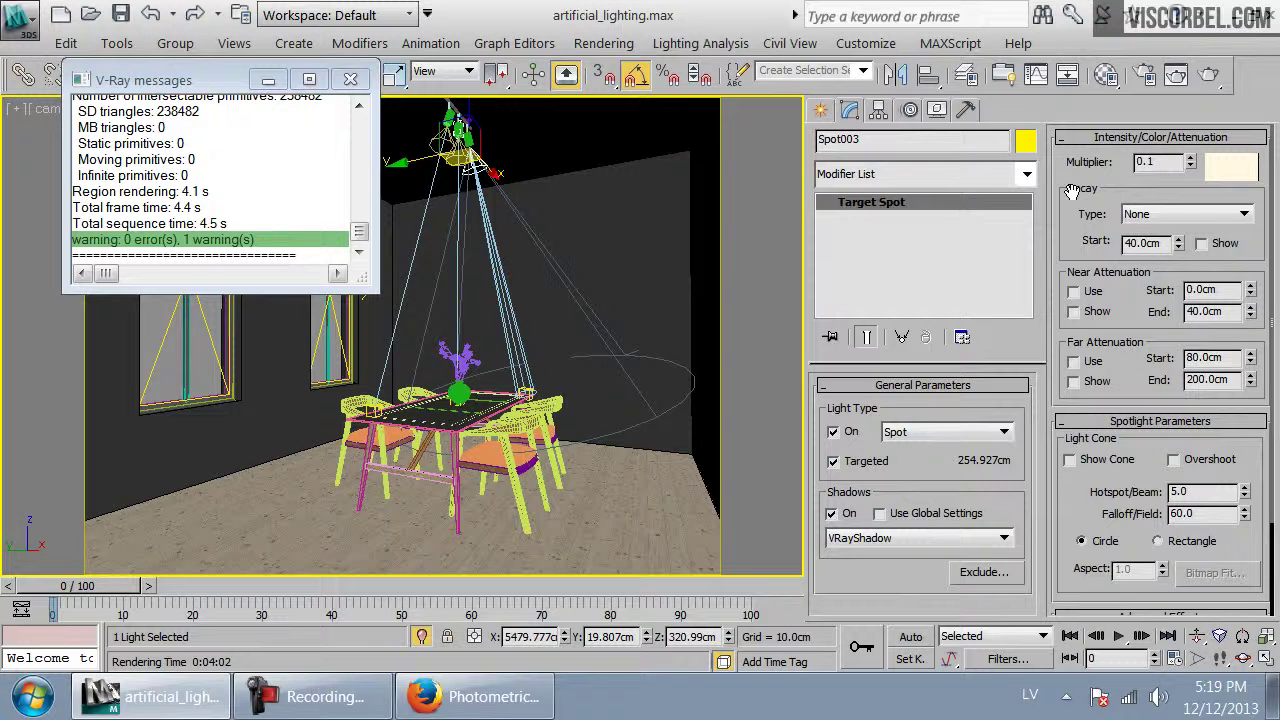
{"action": "left_click", "coordinate": [1183, 220]}
{"action": "left_click", "coordinate": [1224, 254]}
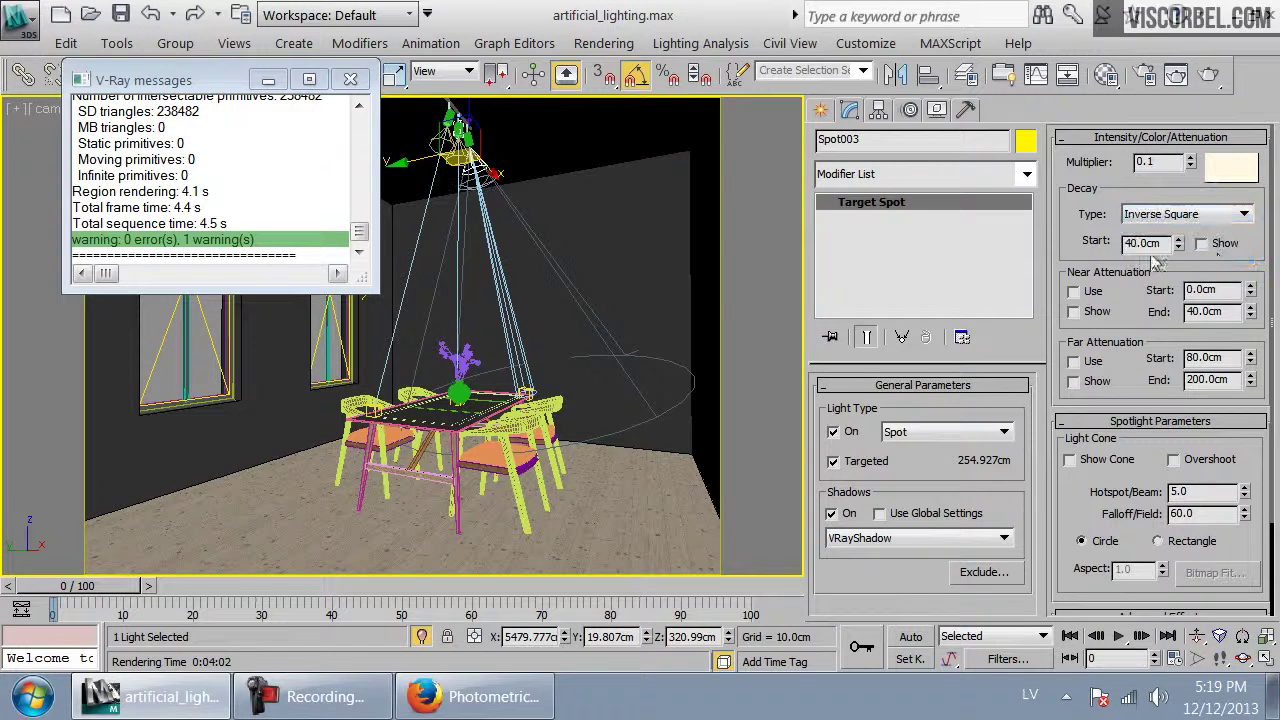
{"action": "left_click", "coordinate": [1203, 244]}
{"action": "left_click_drag", "start_coordinate": [1166, 243], "coordinate": [1030, 250]}
{"action": "type", "text": "150"}
{"action": "key", "text": "Return"}
{"action": "left_click", "coordinate": [1070, 80]}
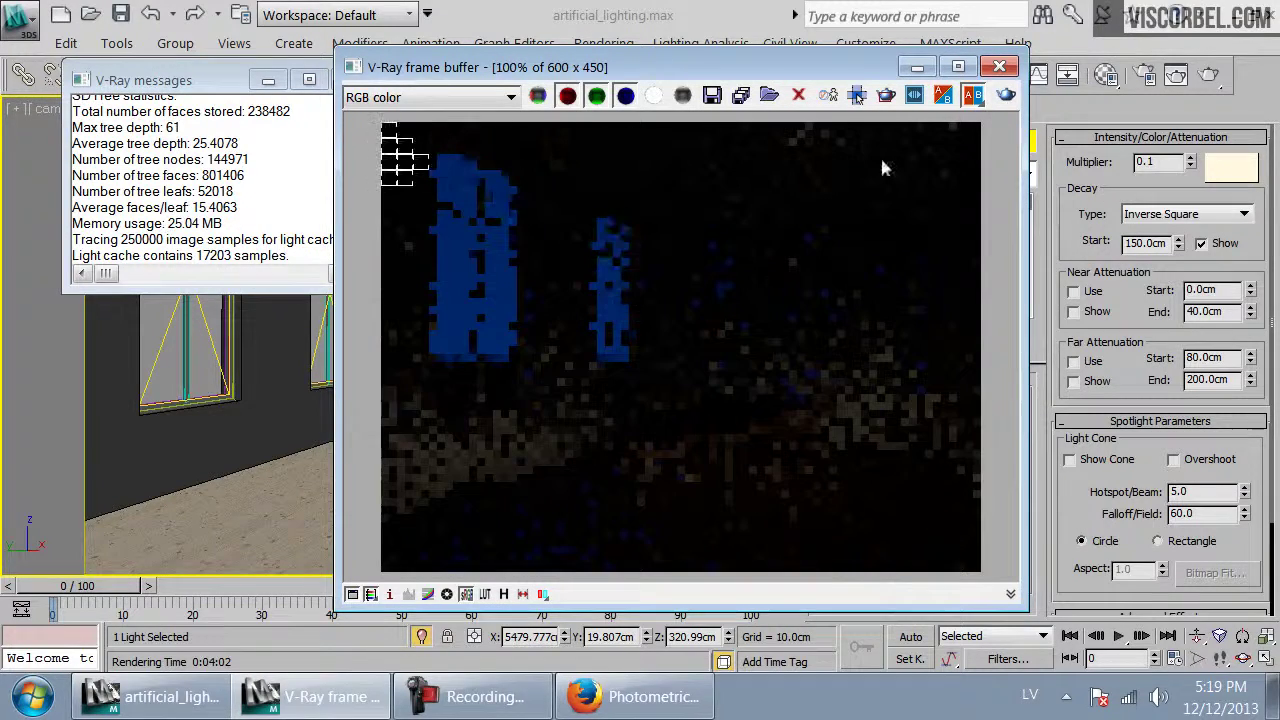
{"action": "left_click", "coordinate": [999, 66]}
Set the third spotlight's multiplier to 0.5 and render the camera view, checking the chair shadows up close
{"action": "double_click", "coordinate": [1182, 163]}
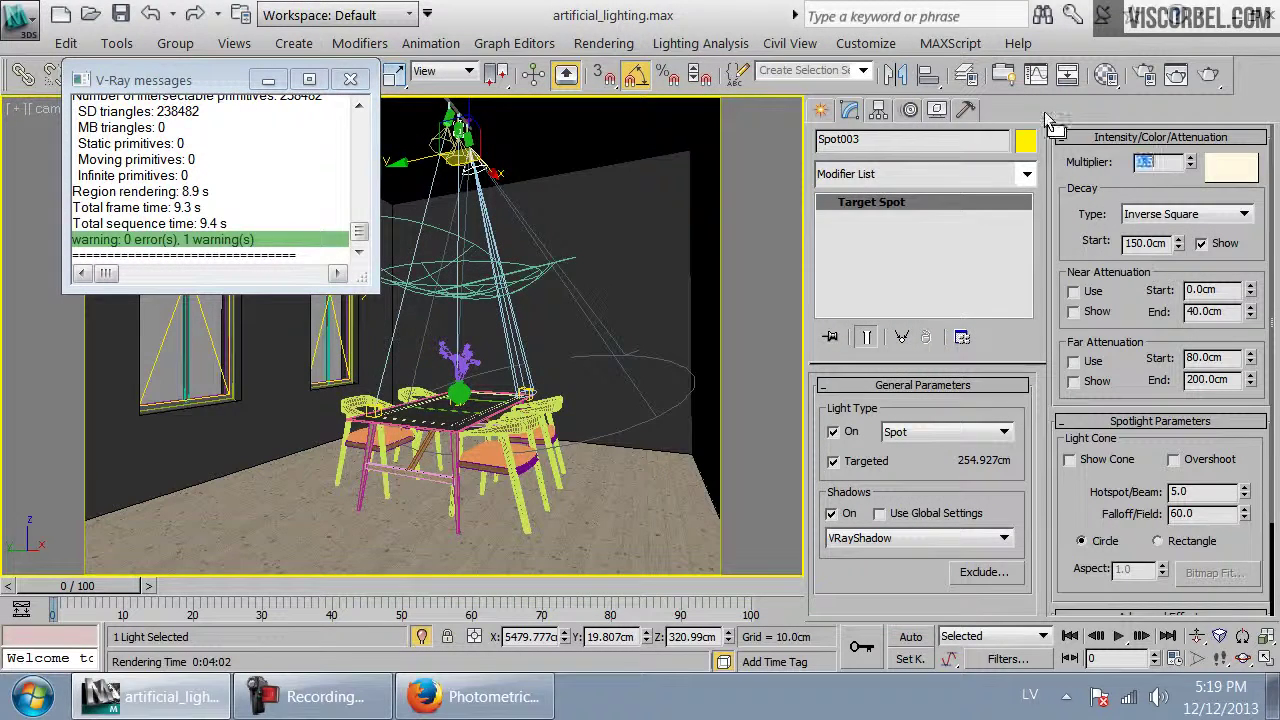
{"action": "type", "text": "0.5"}
{"action": "key", "text": "shift+q"}
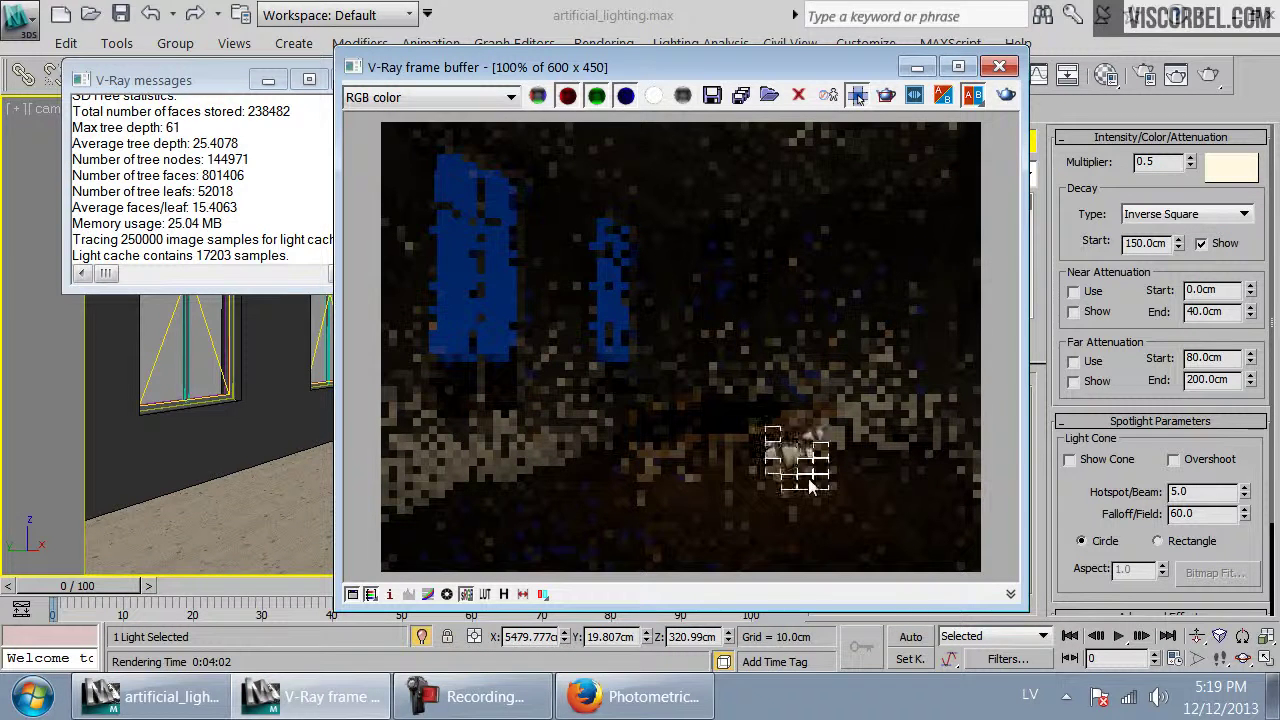
{"action": "scroll", "coordinate": [836, 503], "scroll_direction": "up", "scroll_amount": 1}
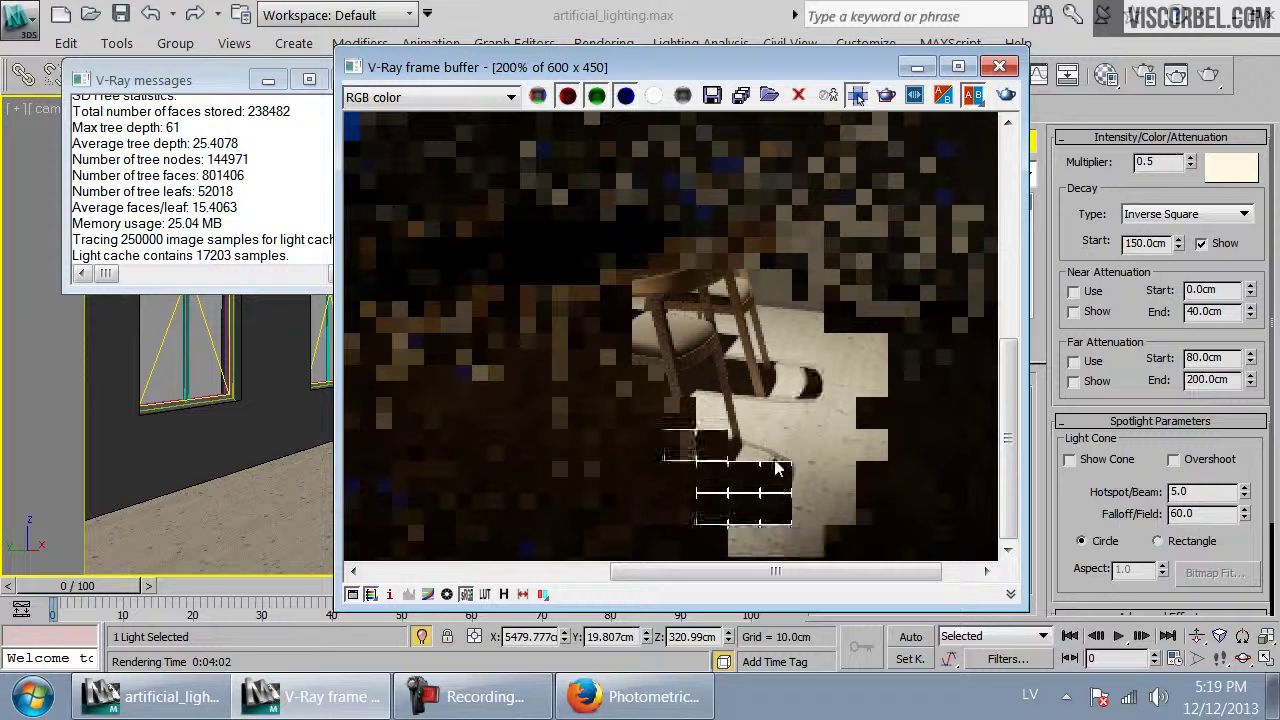
{"action": "scroll", "coordinate": [773, 377], "scroll_direction": "down", "scroll_amount": 1}
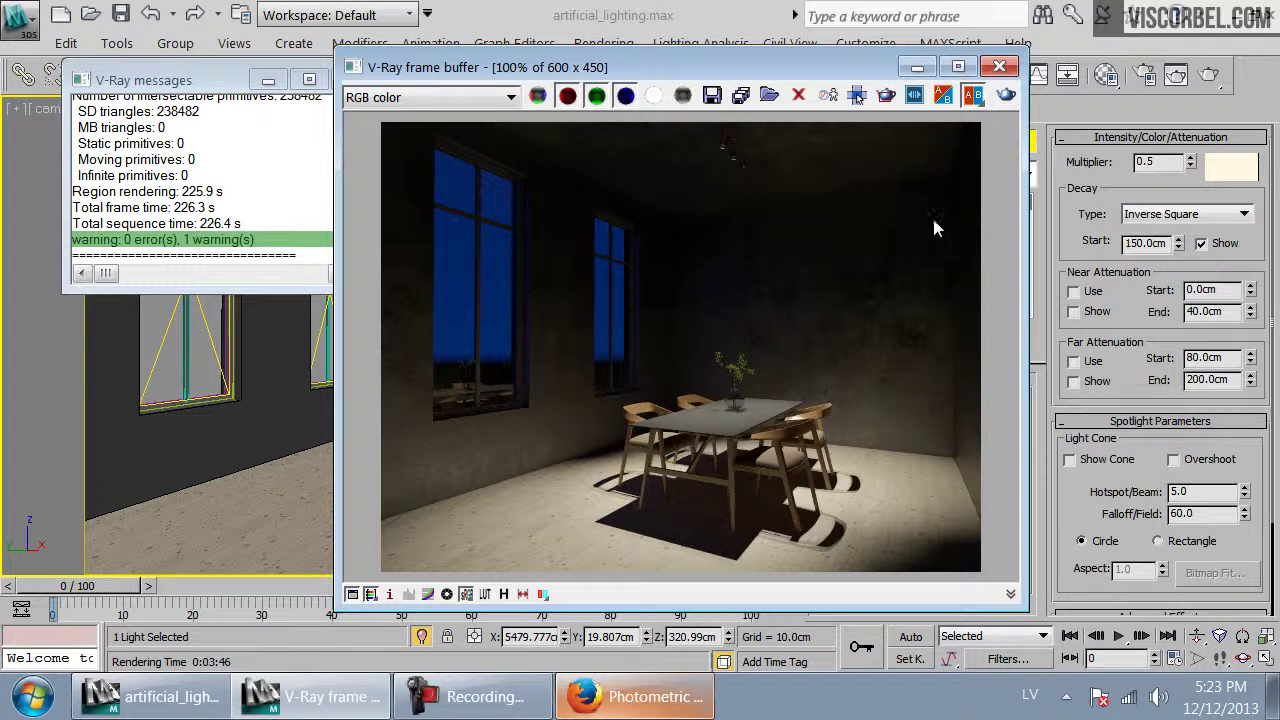
Examine the finished spotlight render and close the frame buffer and the V-Ray messages
{"action": "scroll", "coordinate": [930, 300], "scroll_direction": "down", "scroll_amount": 1}
{"action": "scroll", "coordinate": [806, 435], "scroll_direction": "up", "scroll_amount": 1}
{"action": "left_click_drag", "start_coordinate": [740, 71], "coordinate": [477, 69]}
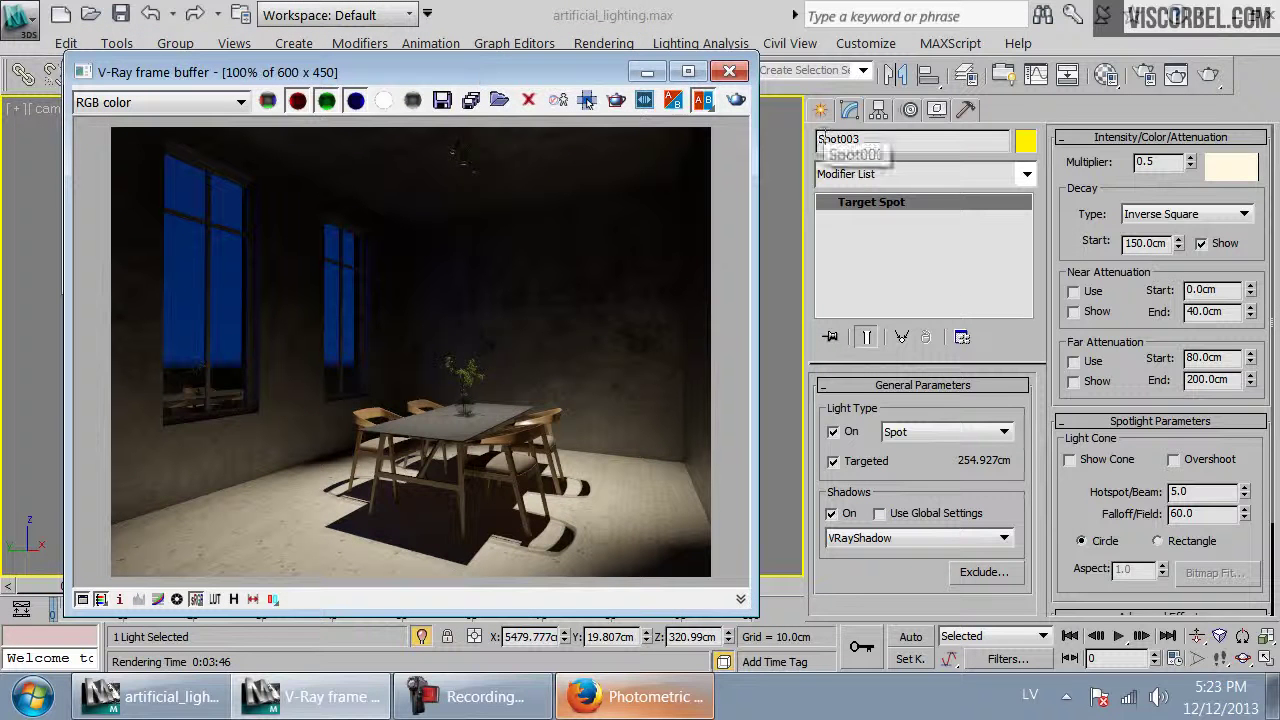
{"action": "left_click", "coordinate": [730, 73]}
{"action": "left_click", "coordinate": [362, 77]}
Clear the selection in a wireframe top view and unhide all objects without unhiding the layers
{"action": "key", "text": "t"}
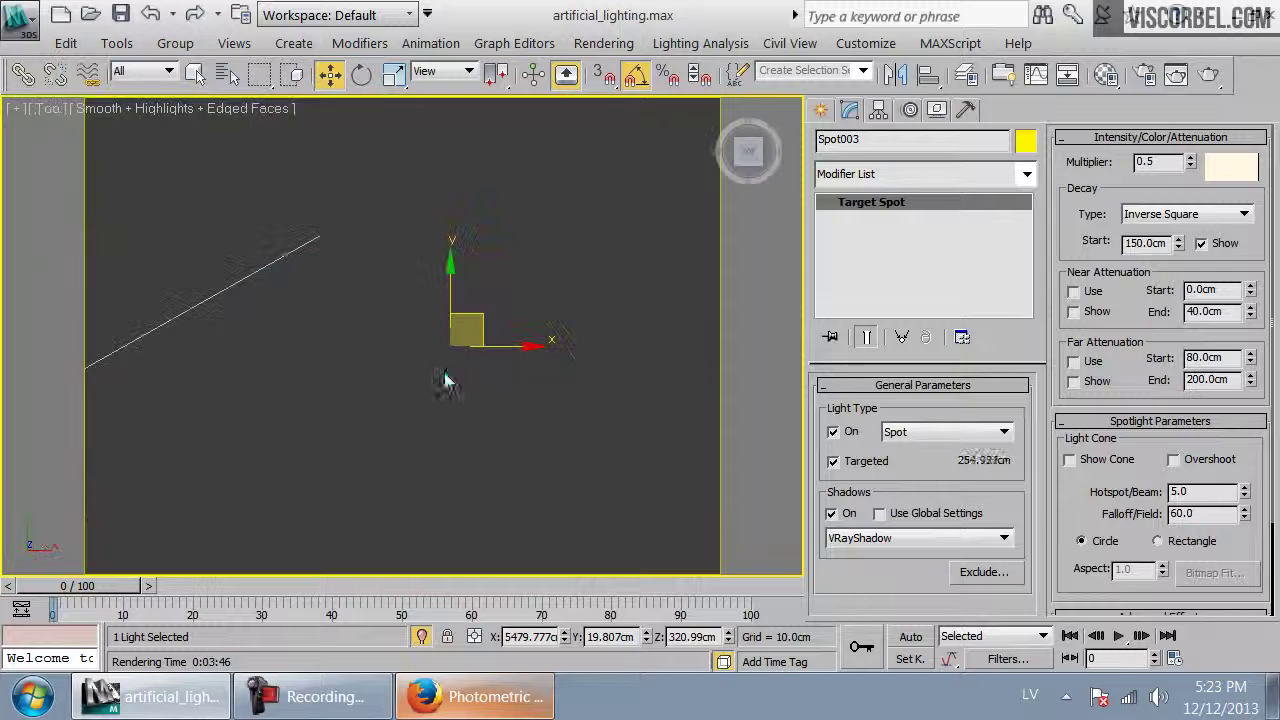
{"action": "scroll", "coordinate": [494, 439], "scroll_direction": "down", "scroll_amount": 5}
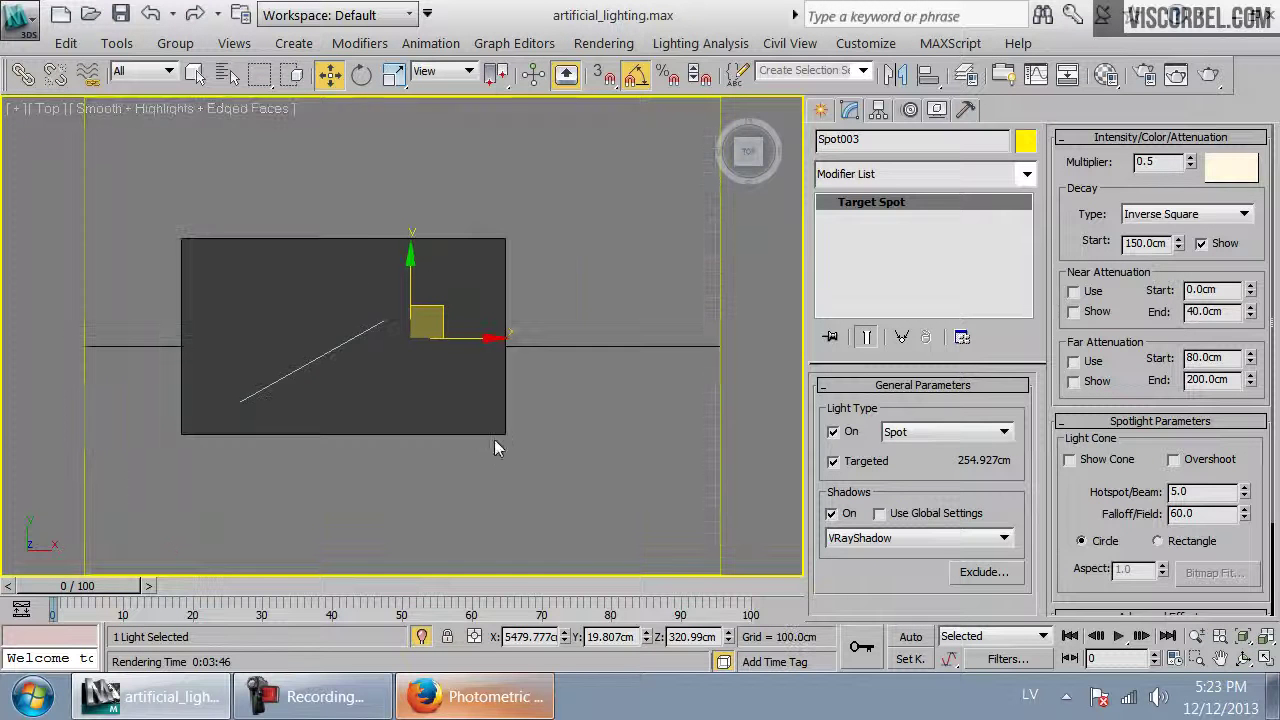
{"action": "key", "text": "F3"}
{"action": "left_click", "coordinate": [602, 271]}
{"action": "right_click", "coordinate": [590, 294]}
{"action": "left_click", "coordinate": [614, 197]}
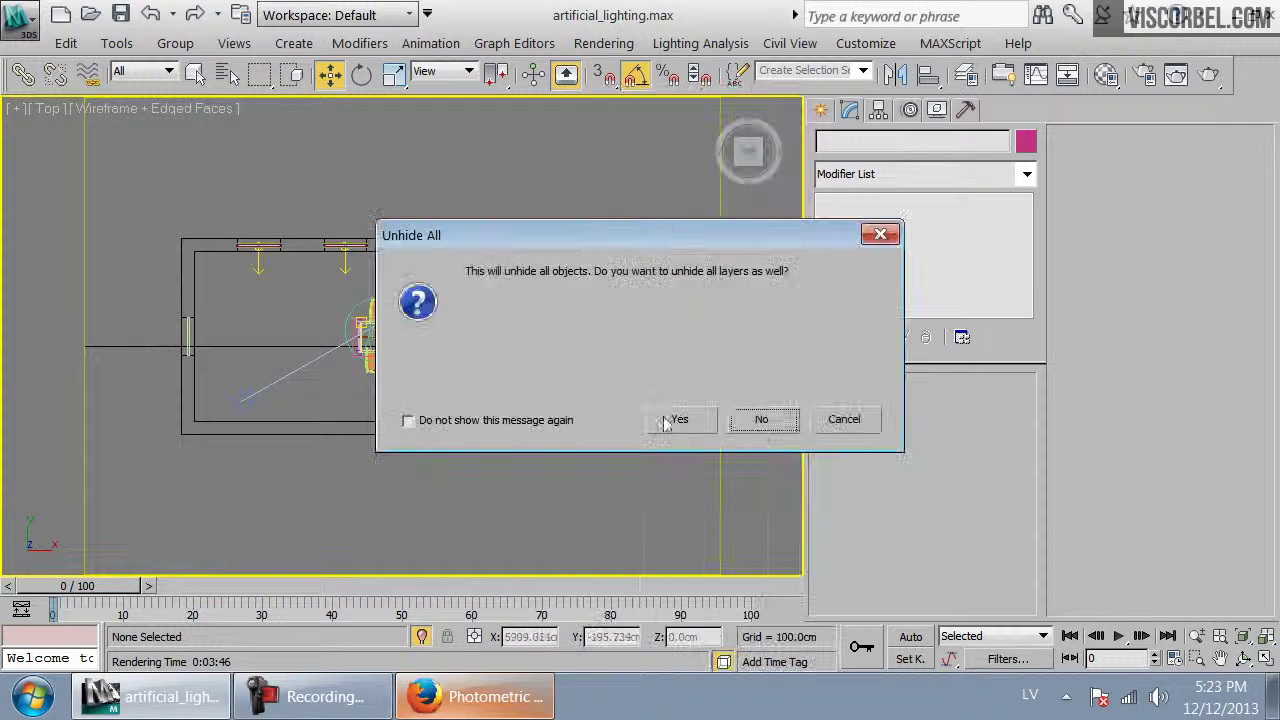
{"action": "left_click", "coordinate": [762, 419]}
Switch the viewport to the cam_caustics camera
{"action": "key", "text": "c"}
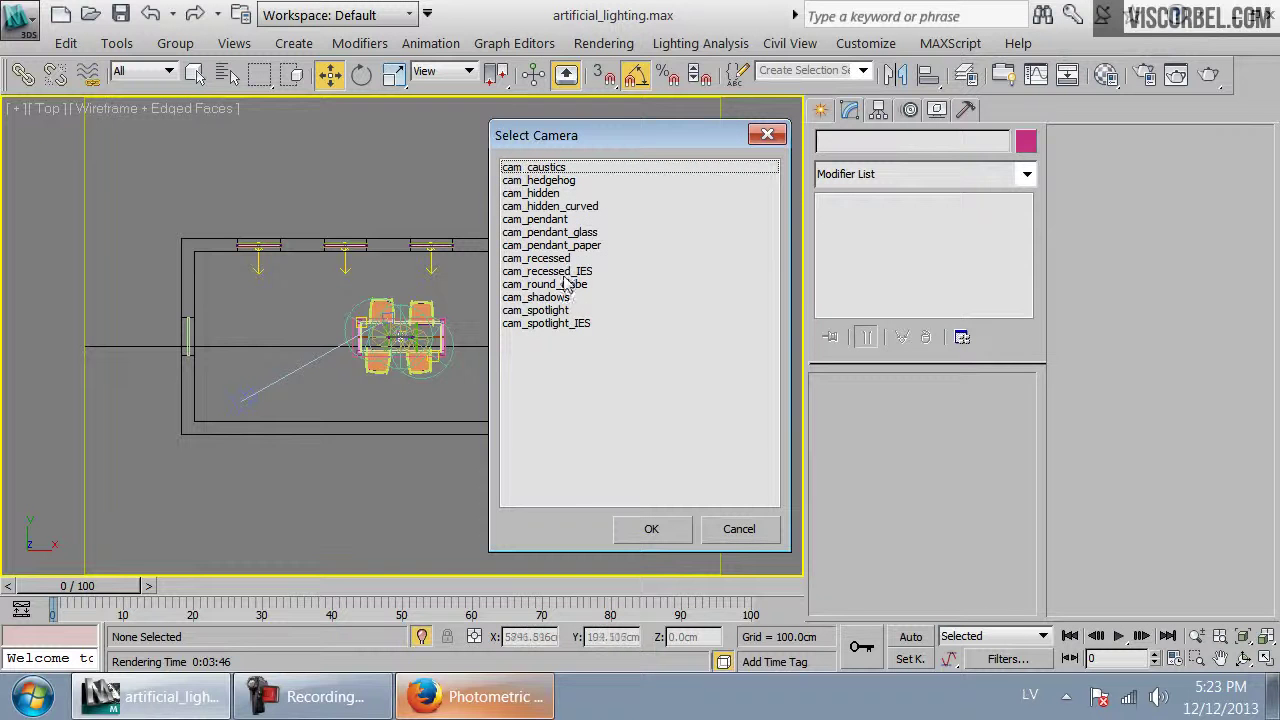
{"action": "left_click", "coordinate": [538, 181]}
{"action": "double_click", "coordinate": [534, 167]}
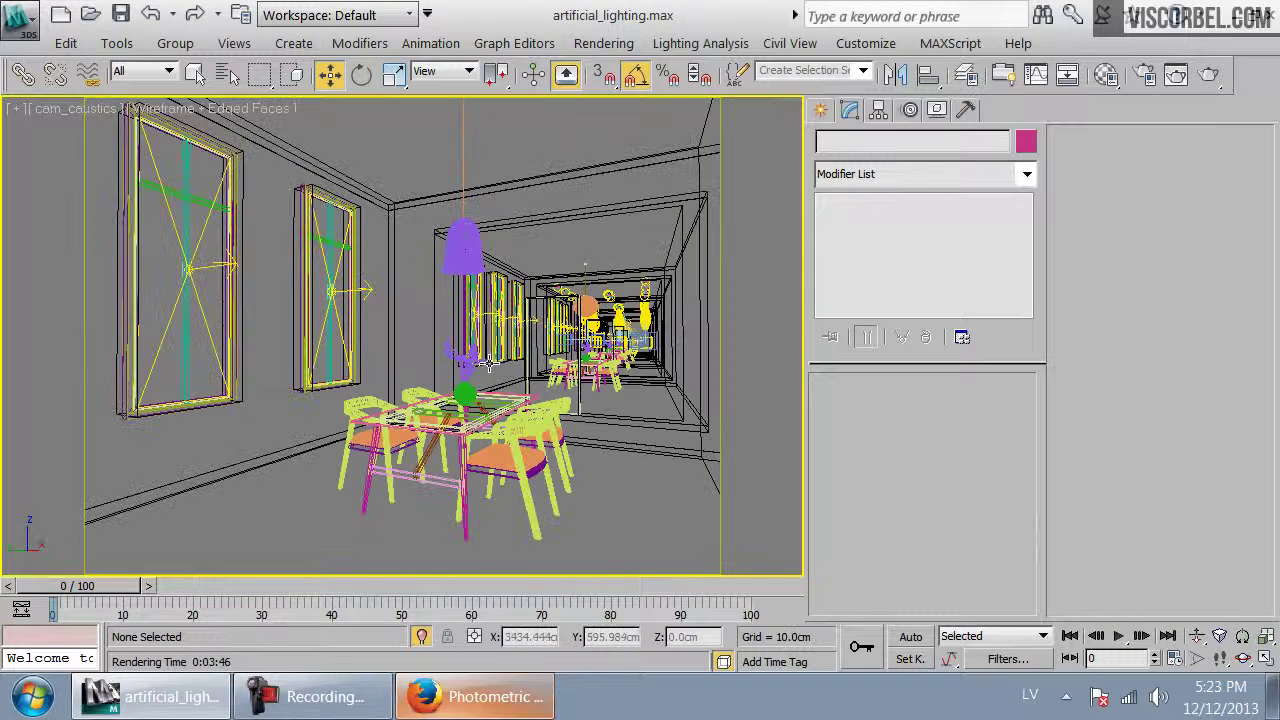
Select the crystal pendant lamp above the table and examine it up close in shaded display without edged faces
{"action": "key", "text": "F3"}
{"action": "left_click", "coordinate": [458, 247]}
{"action": "key", "text": "Up"}
{"action": "left_click_drag", "start_coordinate": [526, 246], "coordinate": [559, 337]}
{"action": "key", "text": "Down"}
{"action": "key", "text": "Down"}
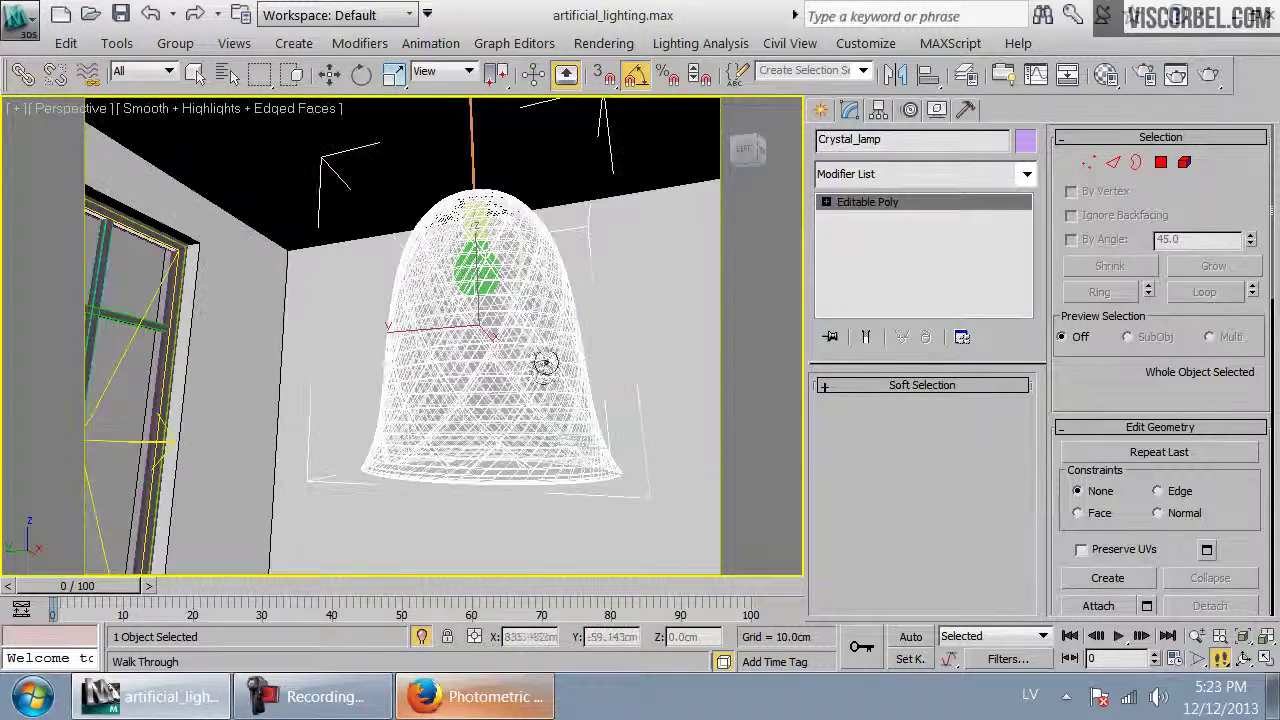
{"action": "key", "text": "F3"}
{"action": "key", "text": "F3"}
{"action": "key", "text": "F4"}
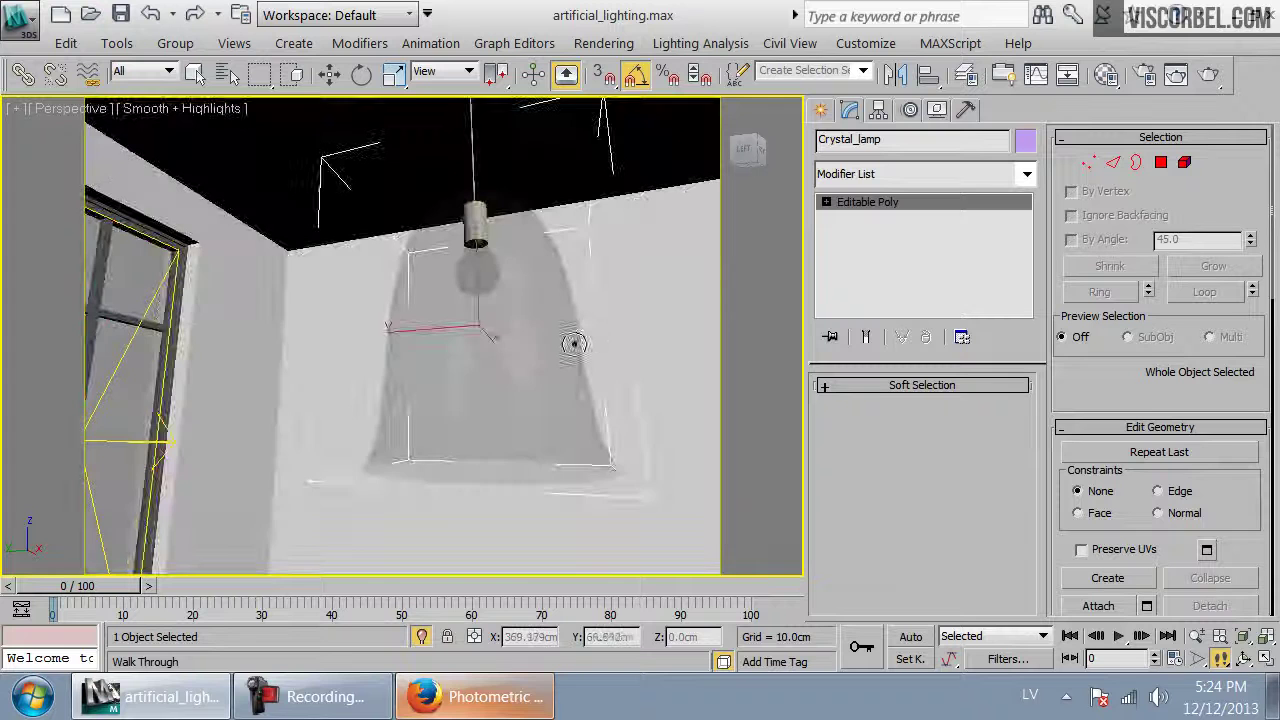
{"action": "key", "text": "w"}
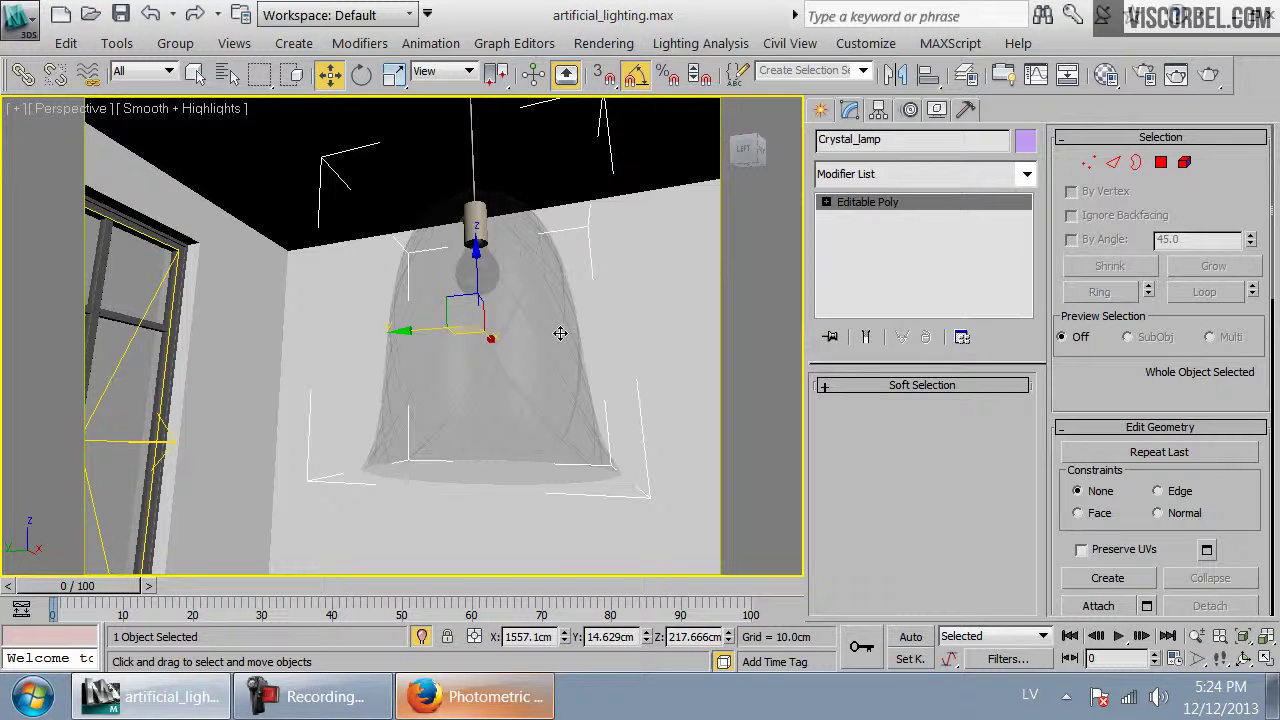
View the reference photos caustics_2.jpg and caustics_1.jpg from the desktop and return to 3ds Max
{"action": "key", "text": "super+d"}
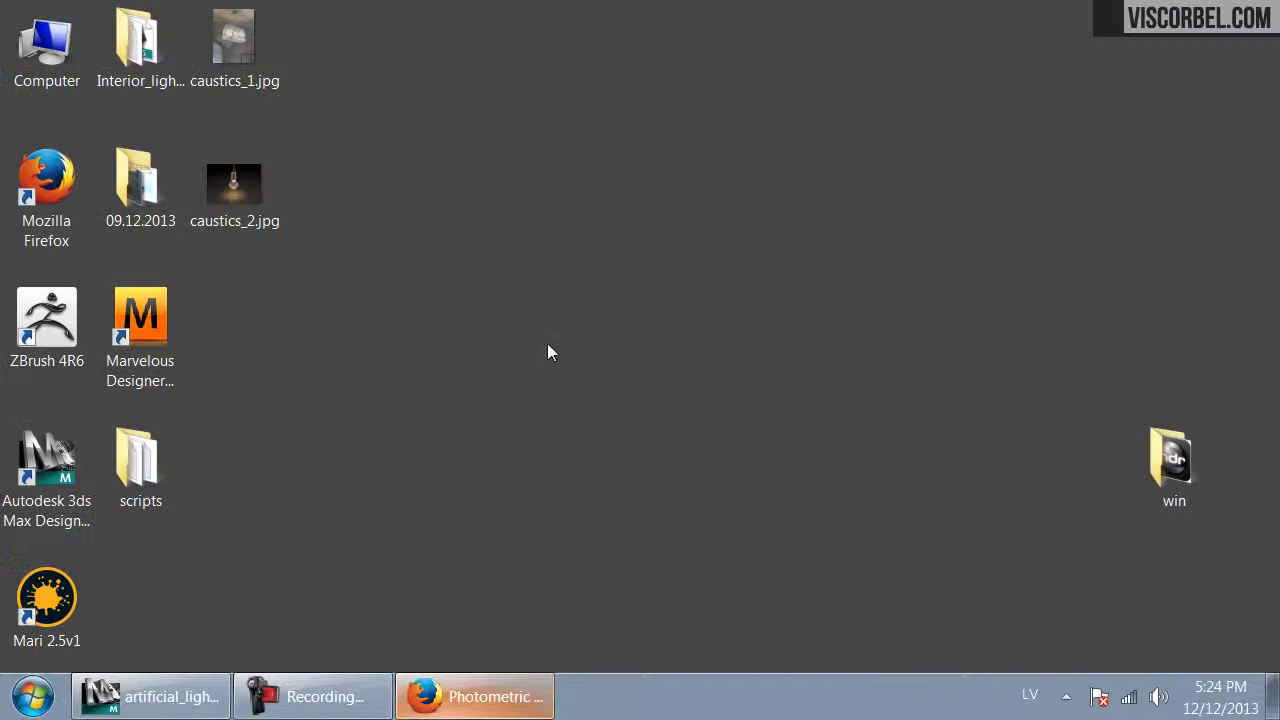
{"action": "double_click", "coordinate": [273, 214]}
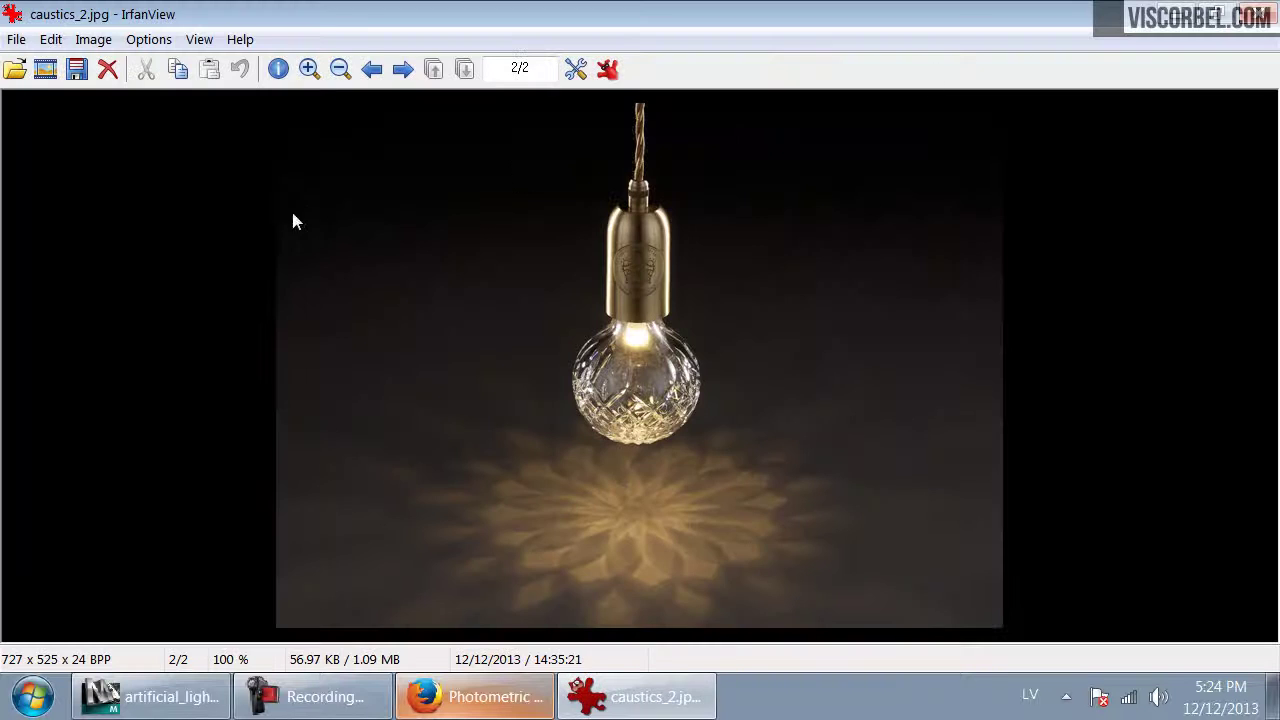
{"action": "left_click", "coordinate": [1258, 15]}
{"action": "double_click", "coordinate": [203, 44]}
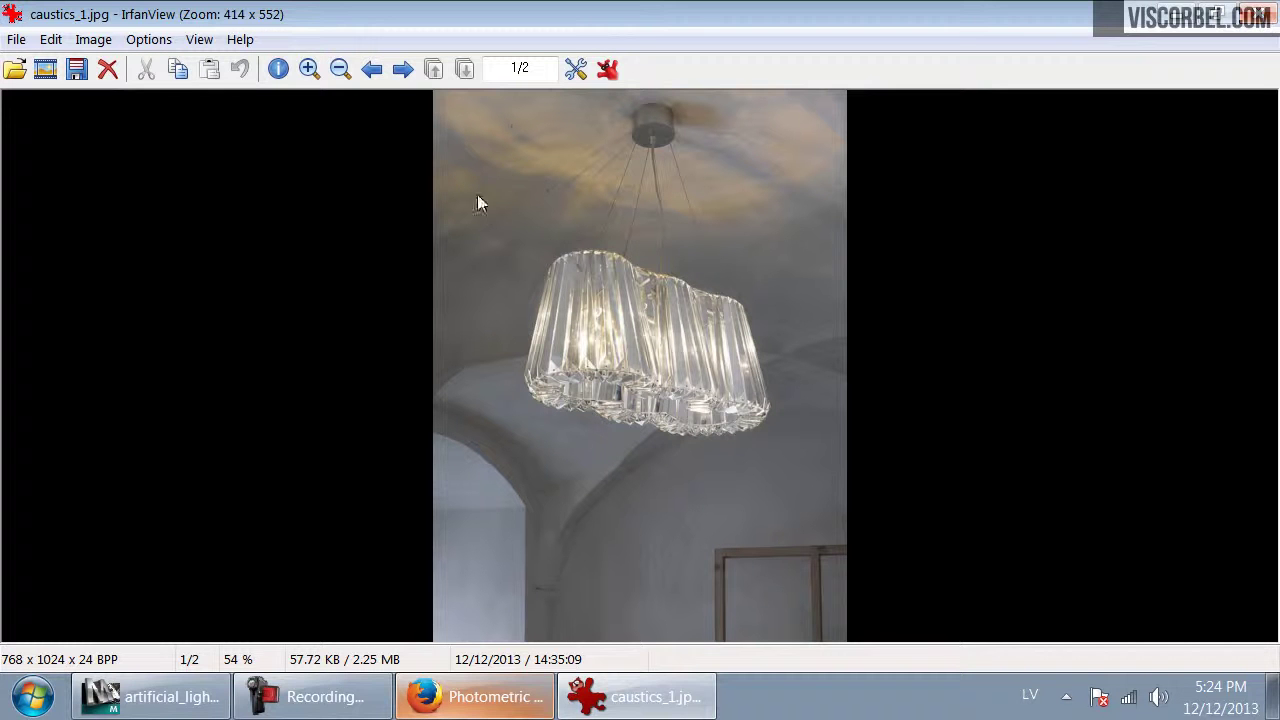
{"action": "left_click", "coordinate": [1264, 18]}
{"action": "left_click", "coordinate": [155, 697]}
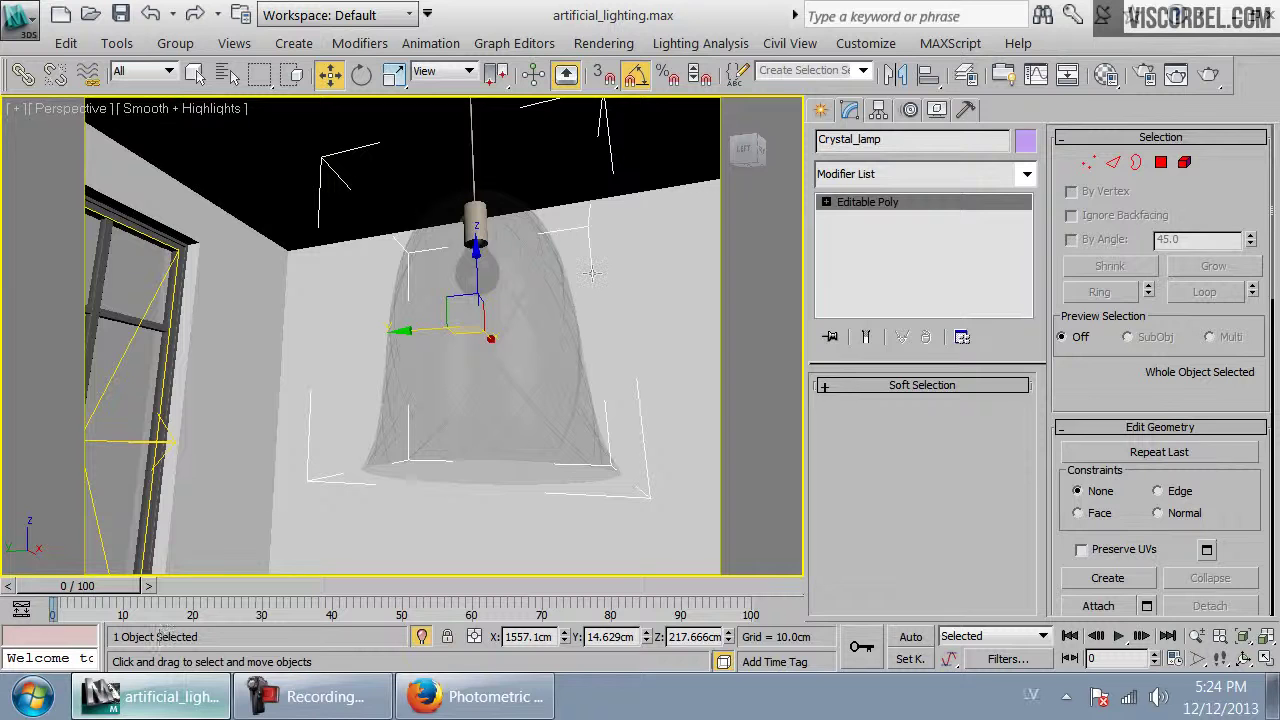
Examine the crystal lamp from farther back within the whole dining room
{"action": "key", "text": "Up"}
{"action": "key", "text": "Down"}
{"action": "key", "text": "Down"}
{"action": "left_click_drag", "start_coordinate": [477, 357], "coordinate": [470, 393]}
{"action": "key", "text": "Up"}
{"action": "key", "text": "Down"}
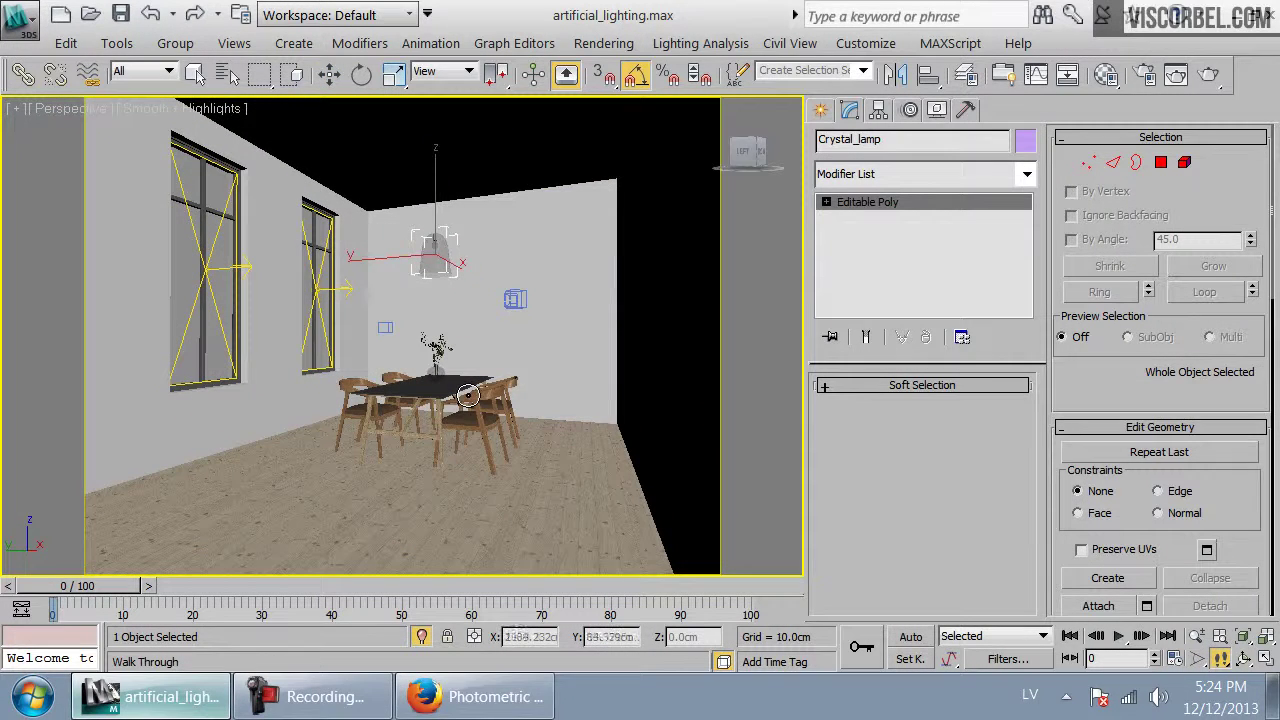
{"action": "right_click", "coordinate": [507, 360]}
{"action": "left_click", "coordinate": [516, 299]}
{"action": "key", "text": "c"}
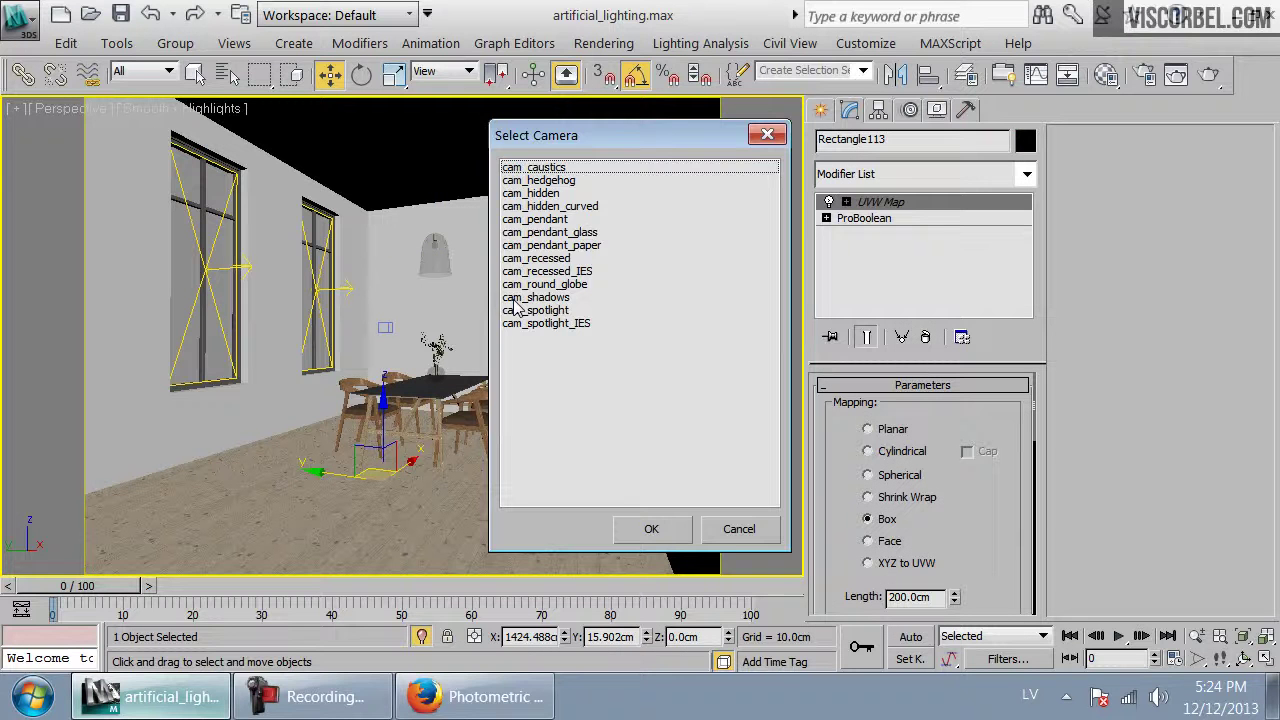
{"action": "left_click", "coordinate": [739, 529]}
Frame the crystal lamp's dining room in the top view, using its objects as the selection to fit, and clear the selection
{"action": "key", "text": "t"}
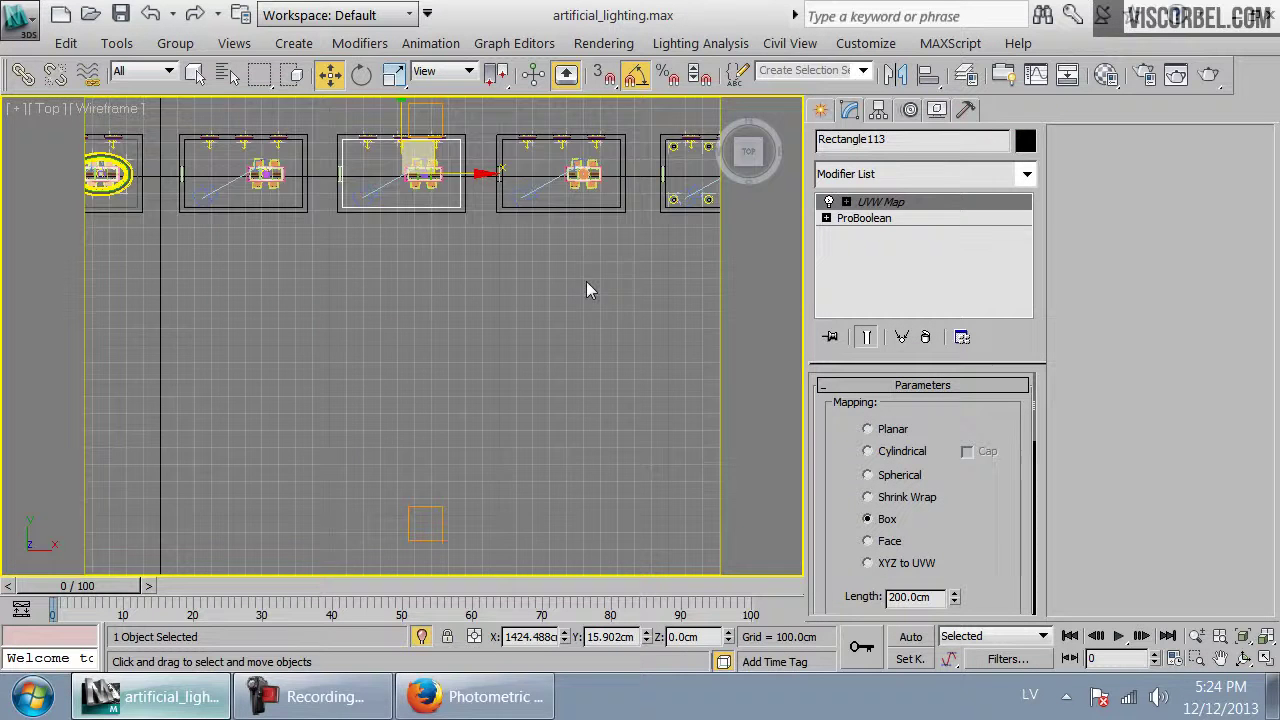
{"action": "middle_click_drag", "start_coordinate": [454, 383], "coordinate": [433, 408]}
{"action": "scroll", "coordinate": [433, 408], "scroll_direction": "down", "scroll_amount": 3}
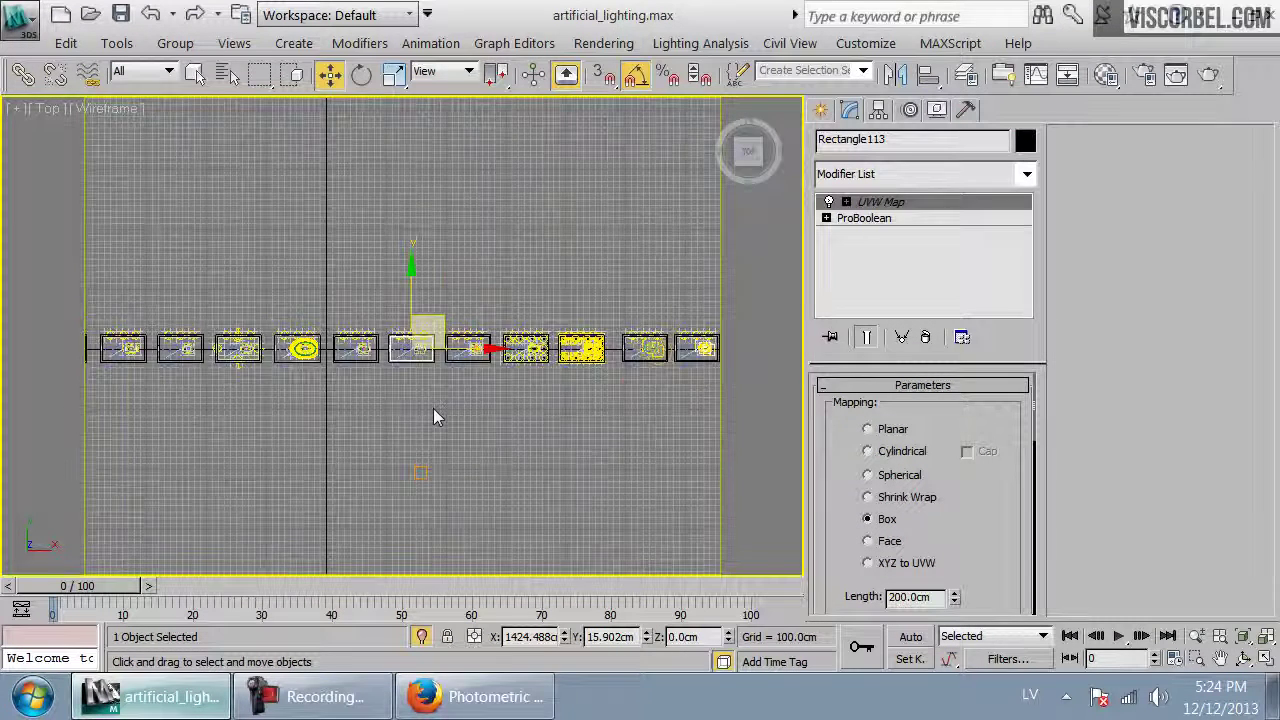
{"action": "scroll", "coordinate": [433, 408], "scroll_direction": "up", "scroll_amount": 3}
{"action": "scroll", "coordinate": [400, 334], "scroll_direction": "up", "scroll_amount": 3}
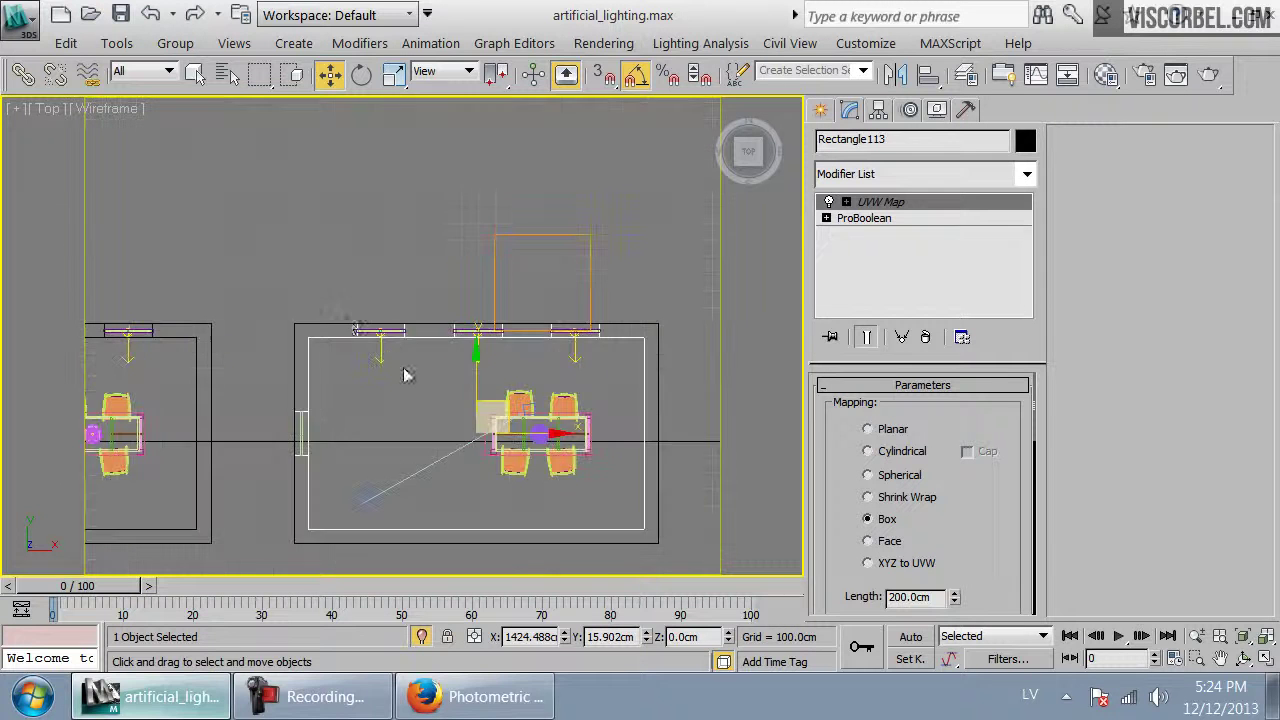
{"action": "scroll", "coordinate": [400, 334], "scroll_direction": "down", "scroll_amount": 1}
{"action": "left_click_drag", "start_coordinate": [318, 262], "coordinate": [614, 540]}
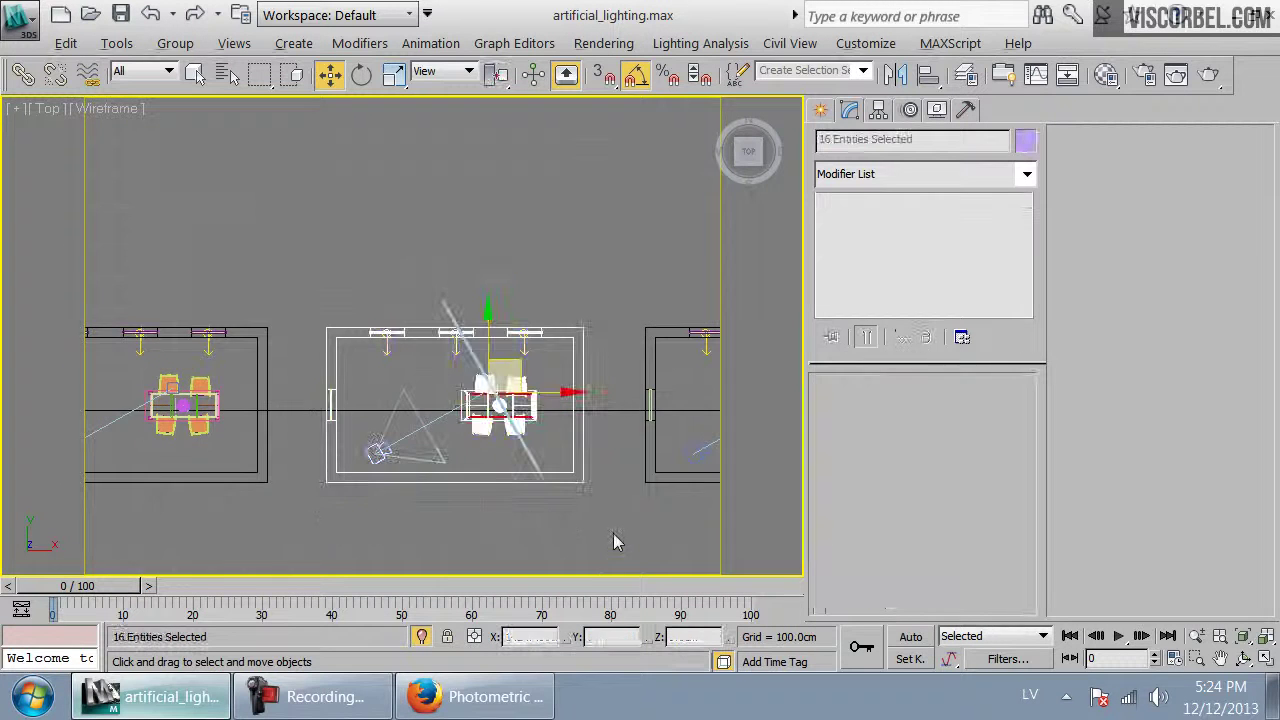
{"action": "key", "text": "z"}
{"action": "left_click", "coordinate": [712, 423]}
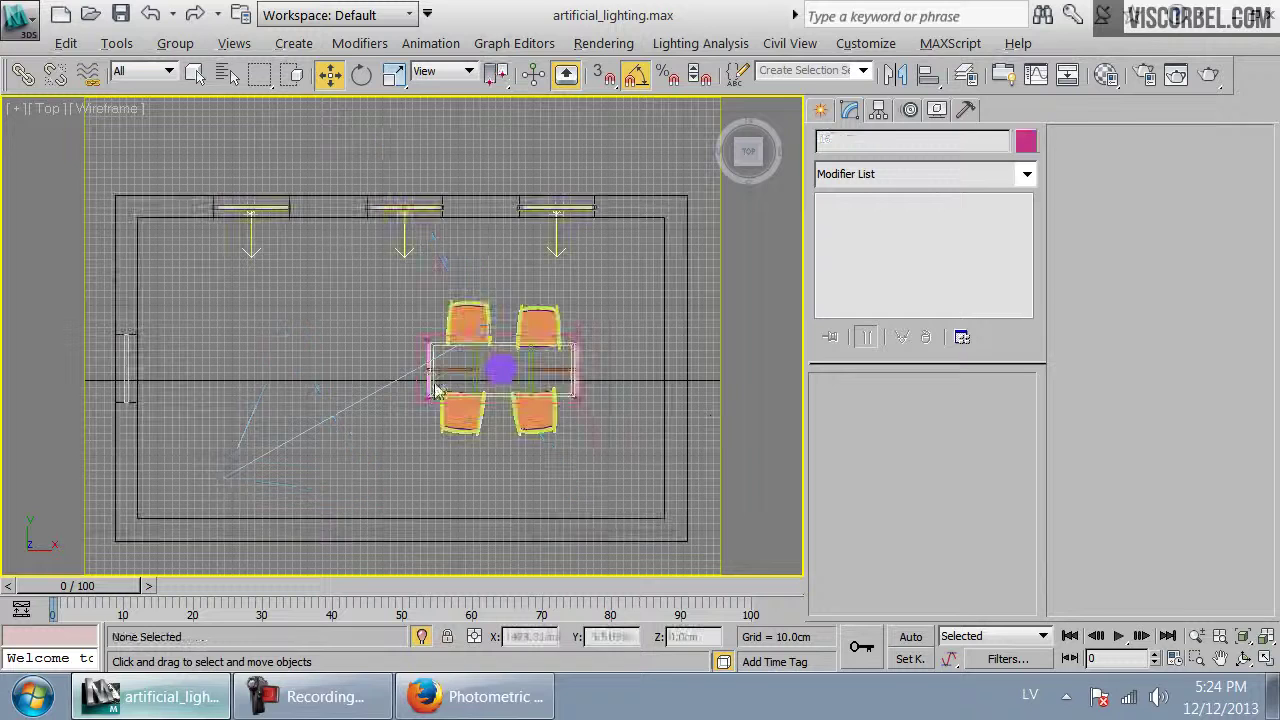
Select the crystal lamp, frame it in the front view and open the Material Editor
{"action": "left_click", "coordinate": [512, 358]}
{"action": "key", "text": "f"}
{"action": "key", "text": "z"}
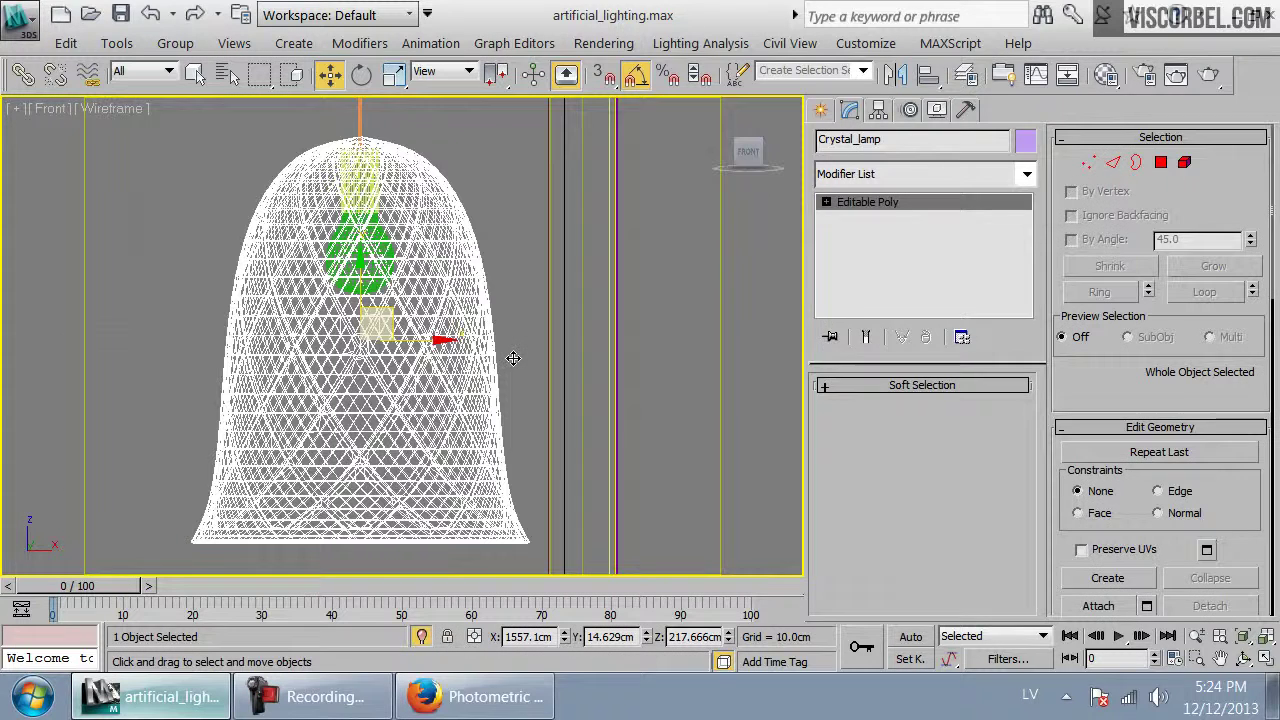
{"action": "key", "text": "m"}
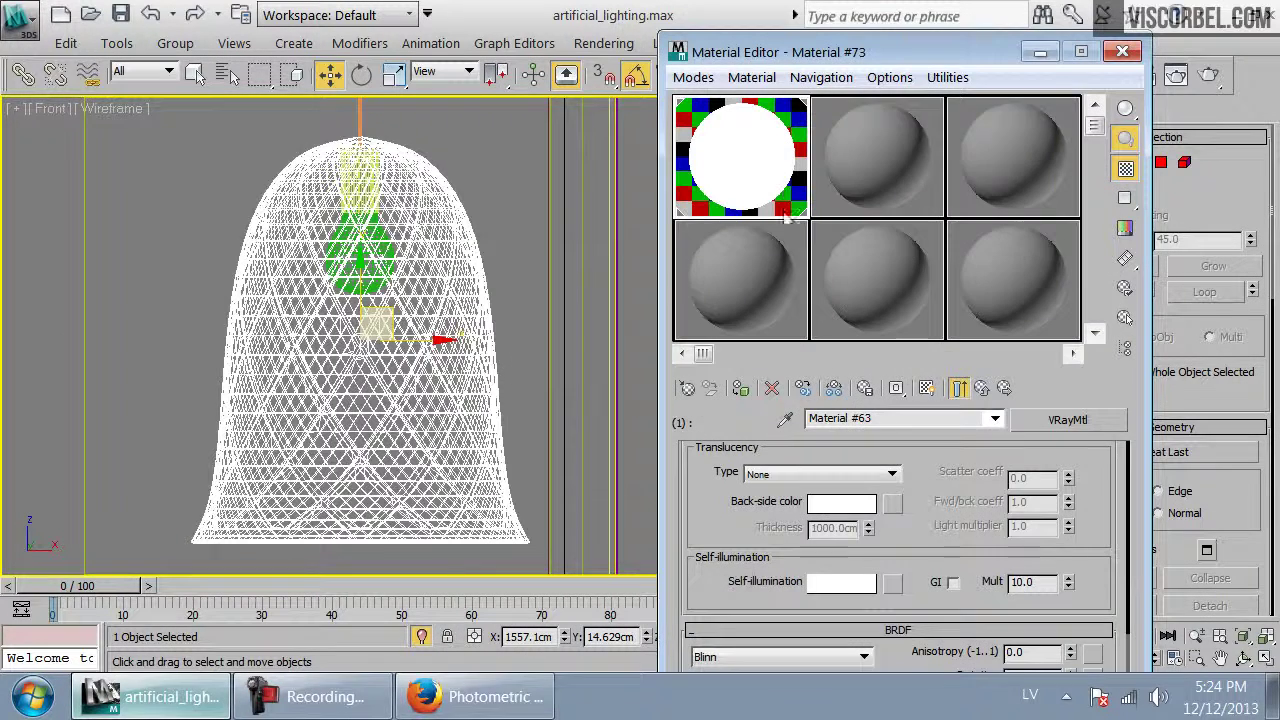
Load the crystal lamp's material into the editor, toggle Affect shadows in its refraction settings, and close the editor
{"action": "left_click", "coordinate": [437, 216]}
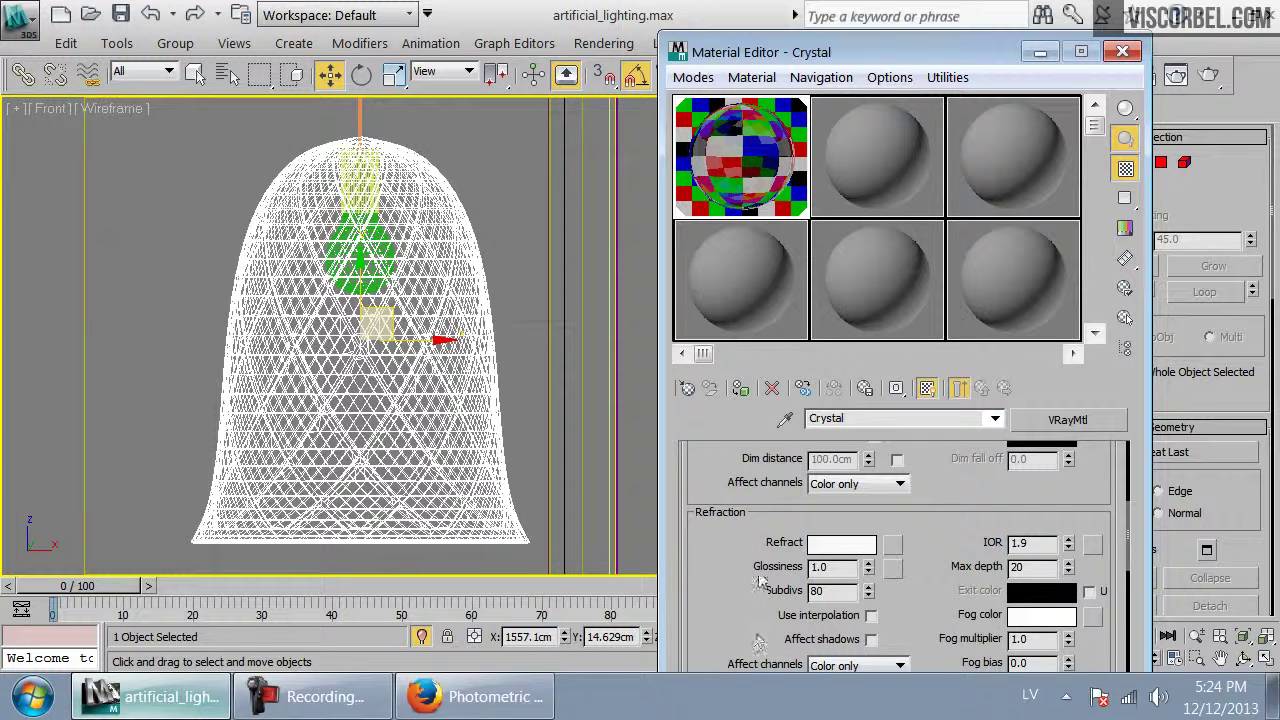
{"action": "left_click", "coordinate": [871, 640]}
{"action": "left_click", "coordinate": [1122, 51]}
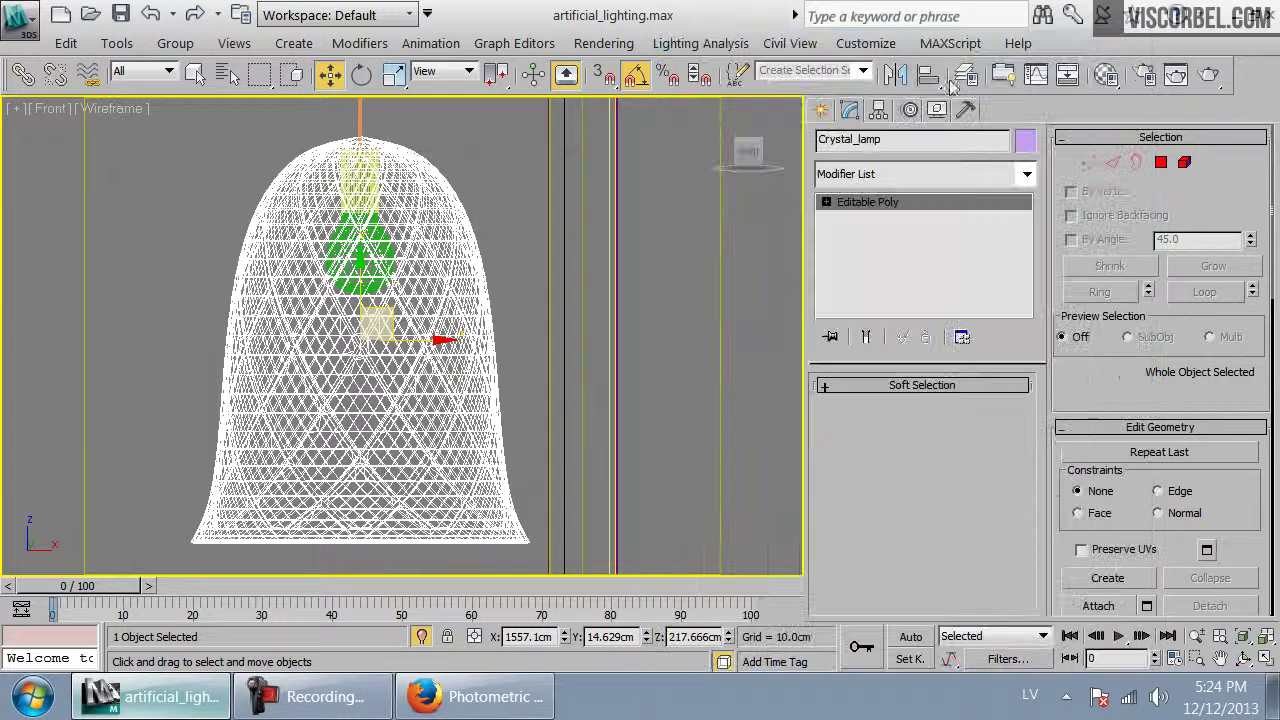
Deselect the lamp, frame its bulb closely in the front view and choose V-Ray lights as the light type to create
{"action": "left_click_drag", "start_coordinate": [505, 168], "coordinate": [507, 173]}
{"action": "scroll", "coordinate": [504, 382], "scroll_direction": "down", "scroll_amount": 4}
{"action": "scroll", "coordinate": [504, 384], "scroll_direction": "up", "scroll_amount": 2}
{"action": "middle_click_drag", "start_coordinate": [503, 390], "coordinate": [503, 372]}
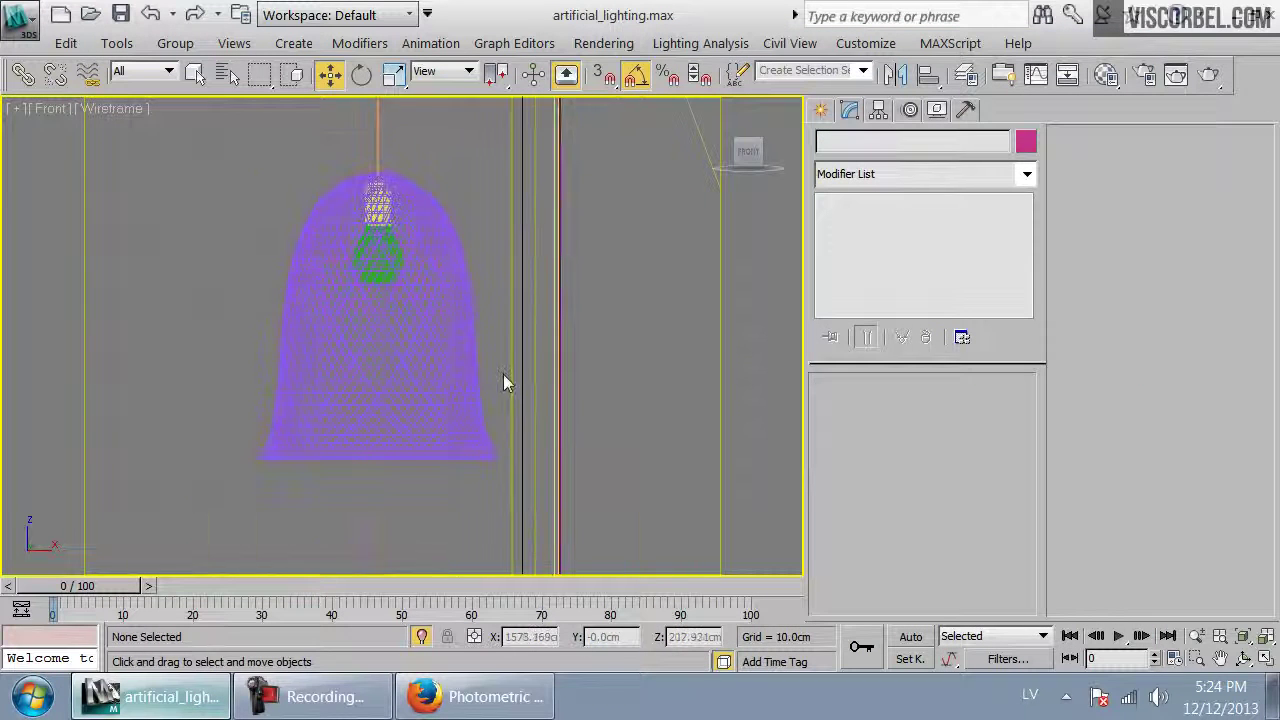
{"action": "middle_click_drag", "start_coordinate": [405, 215], "coordinate": [457, 332]}
{"action": "scroll", "coordinate": [457, 332], "scroll_direction": "up", "scroll_amount": 4}
{"action": "left_click", "coordinate": [818, 110]}
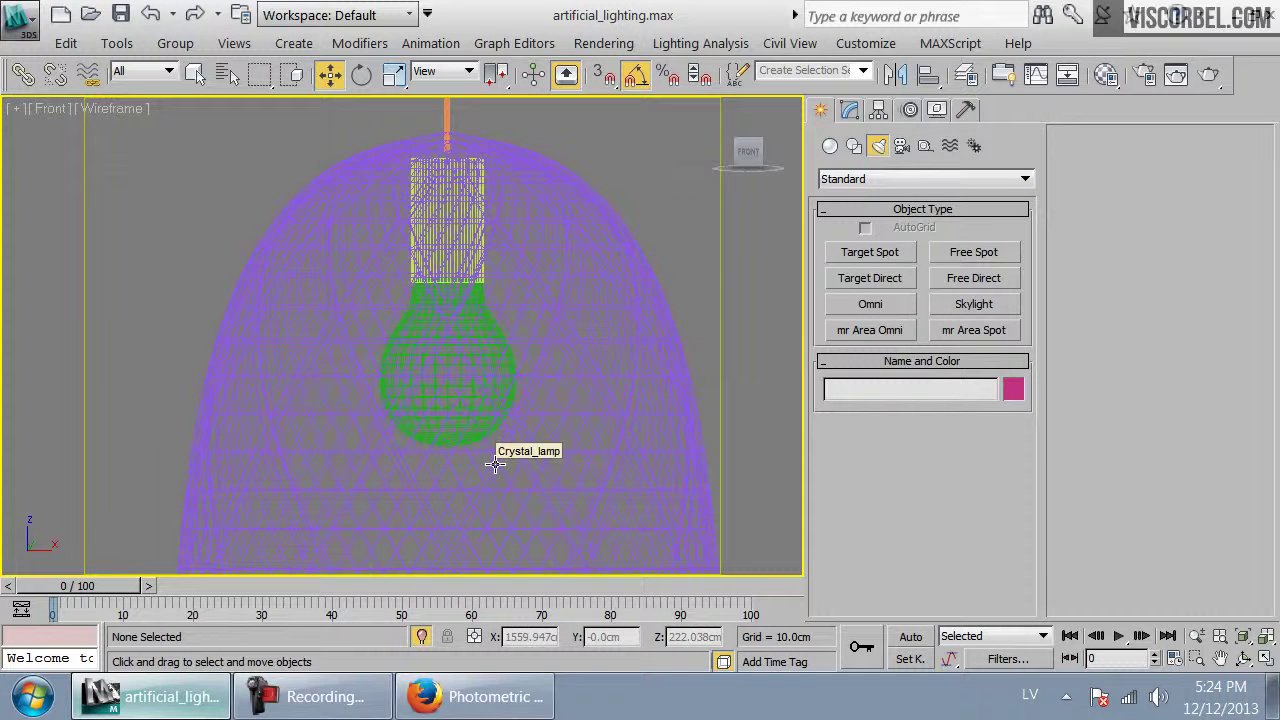
{"action": "left_click", "coordinate": [878, 180]}
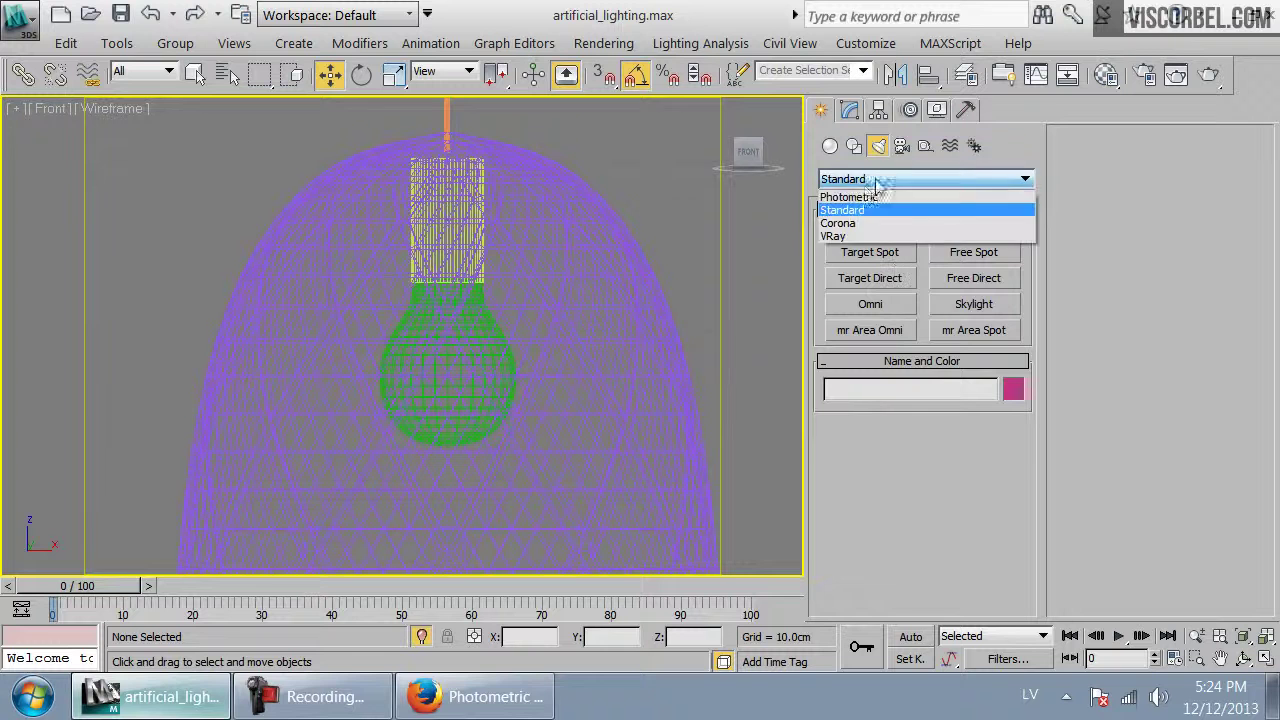
{"action": "left_click", "coordinate": [833, 236]}
{"action": "left_click", "coordinate": [866, 252]}
{"action": "left_click_drag", "start_coordinate": [440, 352], "coordinate": [456, 376]}
{"action": "key", "text": "ctrl+z"}
Create a sphere-type VRayLight in the lamp's bulb with a radius of 0.5 cm and move it down within the bulb
{"action": "left_click", "coordinate": [869, 278]}
{"action": "left_click", "coordinate": [871, 252]}
{"action": "left_click", "coordinate": [1184, 204]}
{"action": "left_click", "coordinate": [1131, 248]}
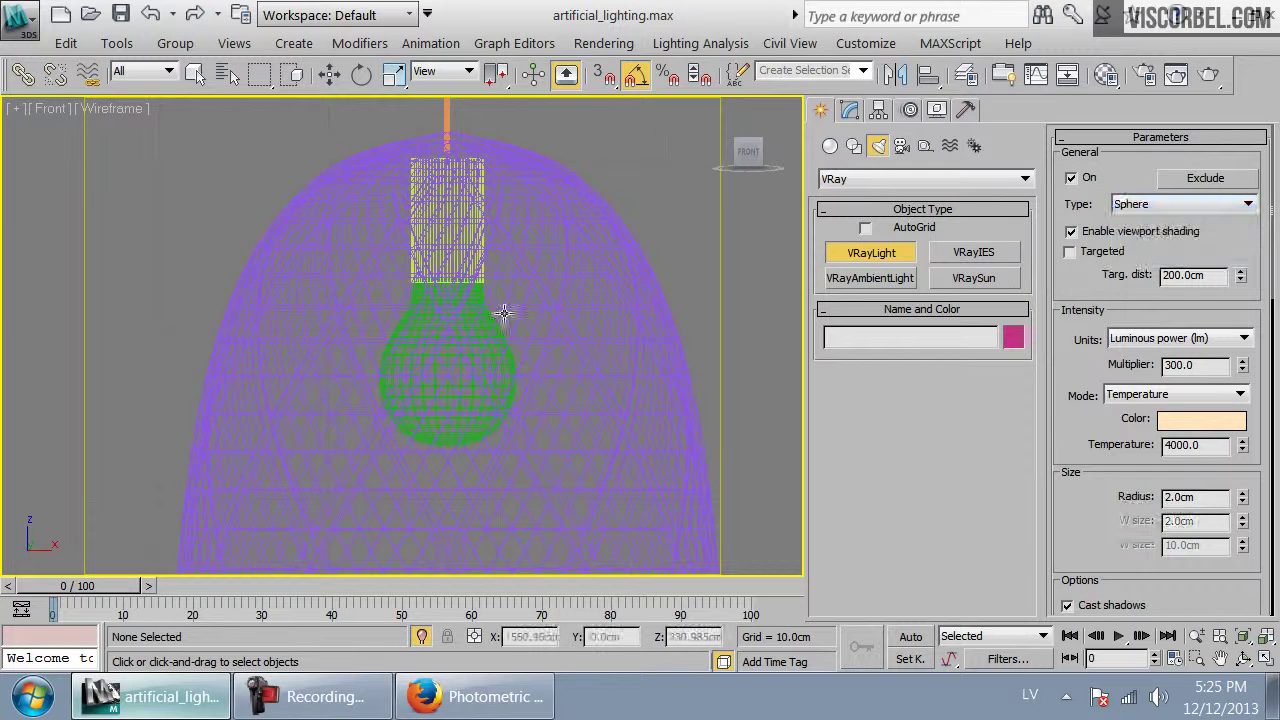
{"action": "left_click_drag", "start_coordinate": [444, 343], "coordinate": [447, 346]}
{"action": "double_click", "coordinate": [1212, 497]}
{"action": "type", "text": "0.5"}
{"action": "key", "text": "Return"}
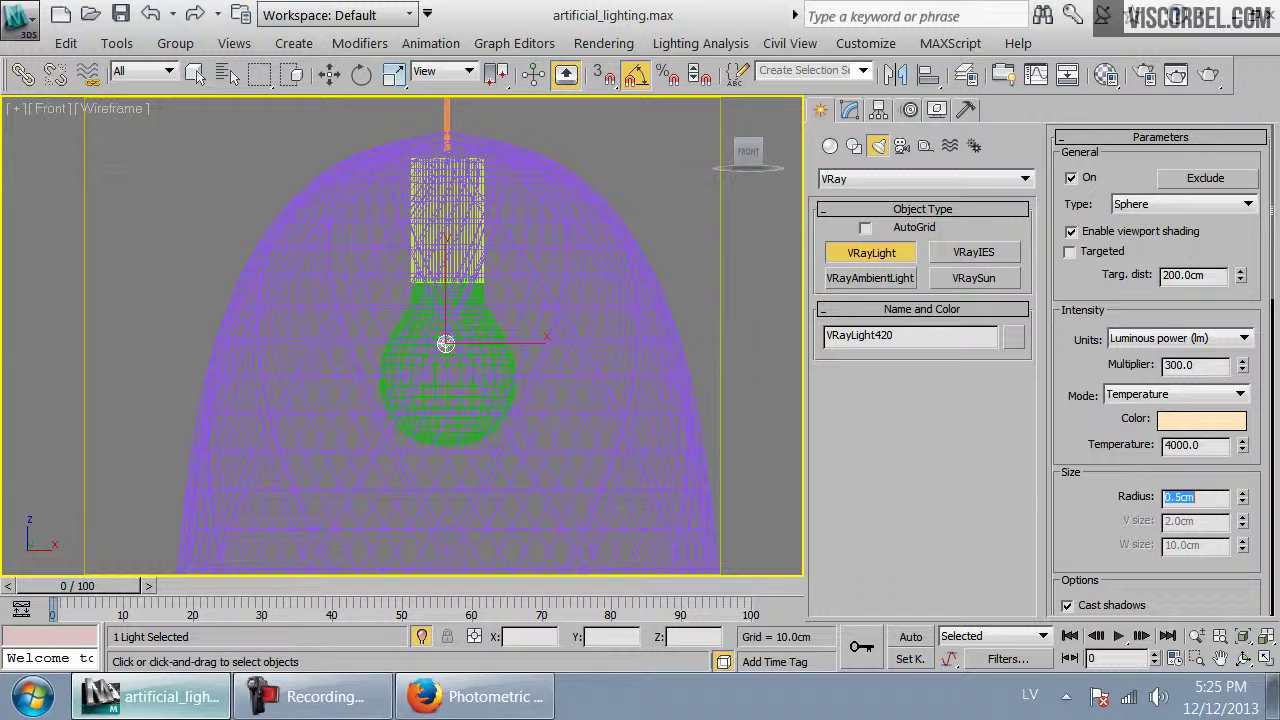
{"action": "key", "text": "w"}
{"action": "left_click_drag", "start_coordinate": [473, 315], "coordinate": [476, 372]}
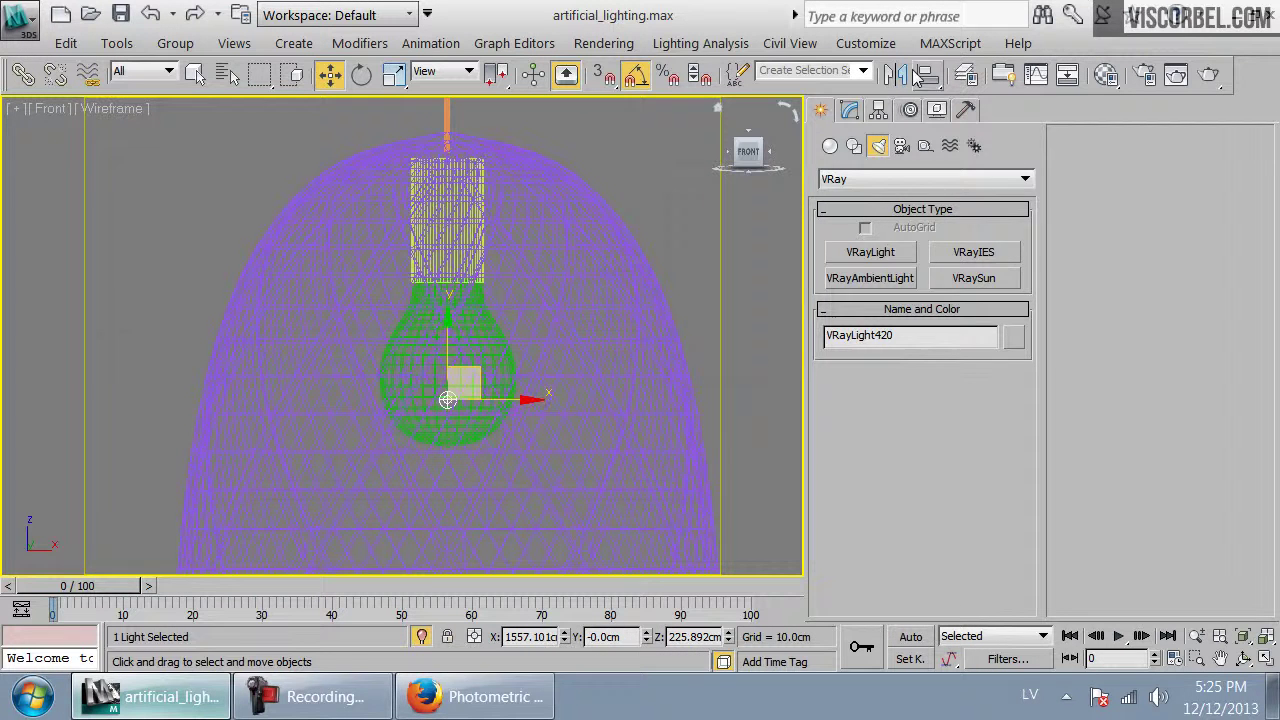
Set the bulb light's multiplier to 1500 and enable Affect specular and Affect reflections
{"action": "left_click", "coordinate": [849, 111]}
{"action": "left_click_drag", "start_coordinate": [897, 522], "coordinate": [935, 353]}
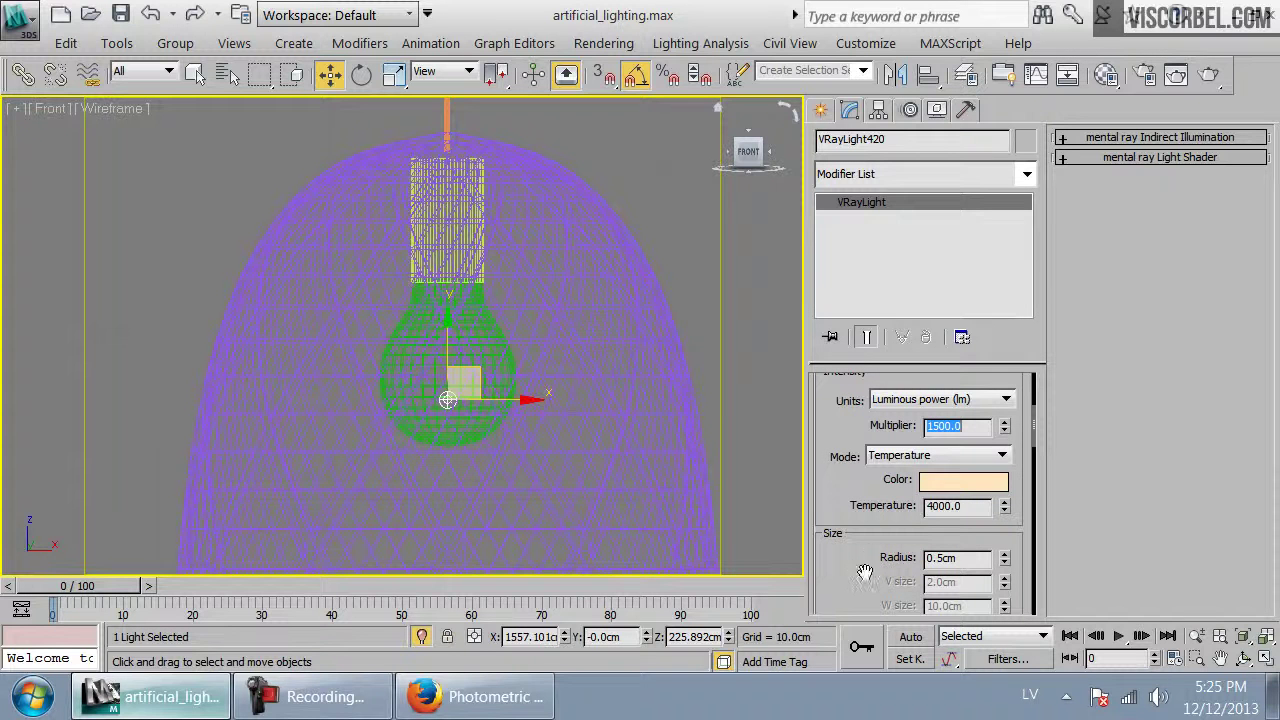
{"action": "left_click_drag", "start_coordinate": [846, 596], "coordinate": [863, 290]}
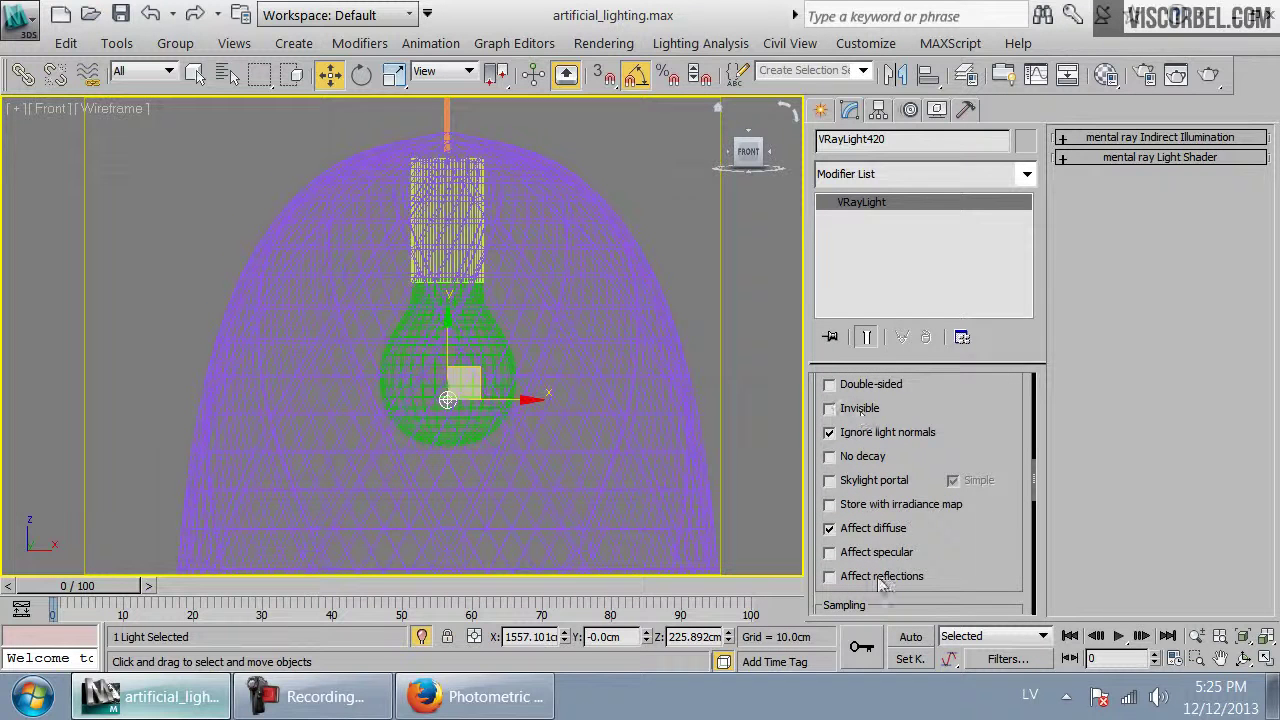
Switch to the top view, frame the bulb and move the sphere light to the bulb's centre
{"action": "key", "text": "t"}
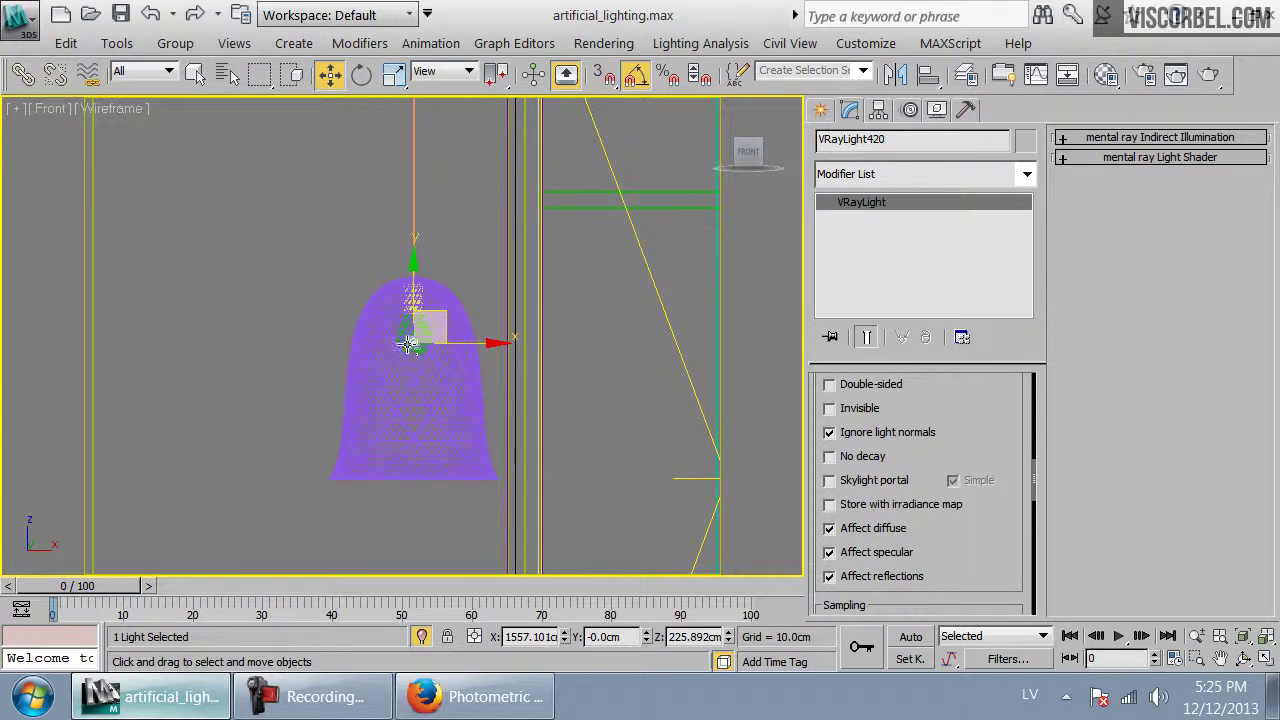
{"action": "scroll", "coordinate": [506, 351], "scroll_direction": "up", "scroll_amount": 5}
{"action": "middle_click_drag", "start_coordinate": [506, 351], "coordinate": [217, 231]}
{"action": "scroll", "coordinate": [370, 326], "scroll_direction": "up", "scroll_amount": 1}
{"action": "middle_click_drag", "start_coordinate": [370, 326], "coordinate": [352, 432]}
{"action": "scroll", "coordinate": [352, 432], "scroll_direction": "up", "scroll_amount": 2}
{"action": "left_click_drag", "start_coordinate": [271, 480], "coordinate": [294, 303]}
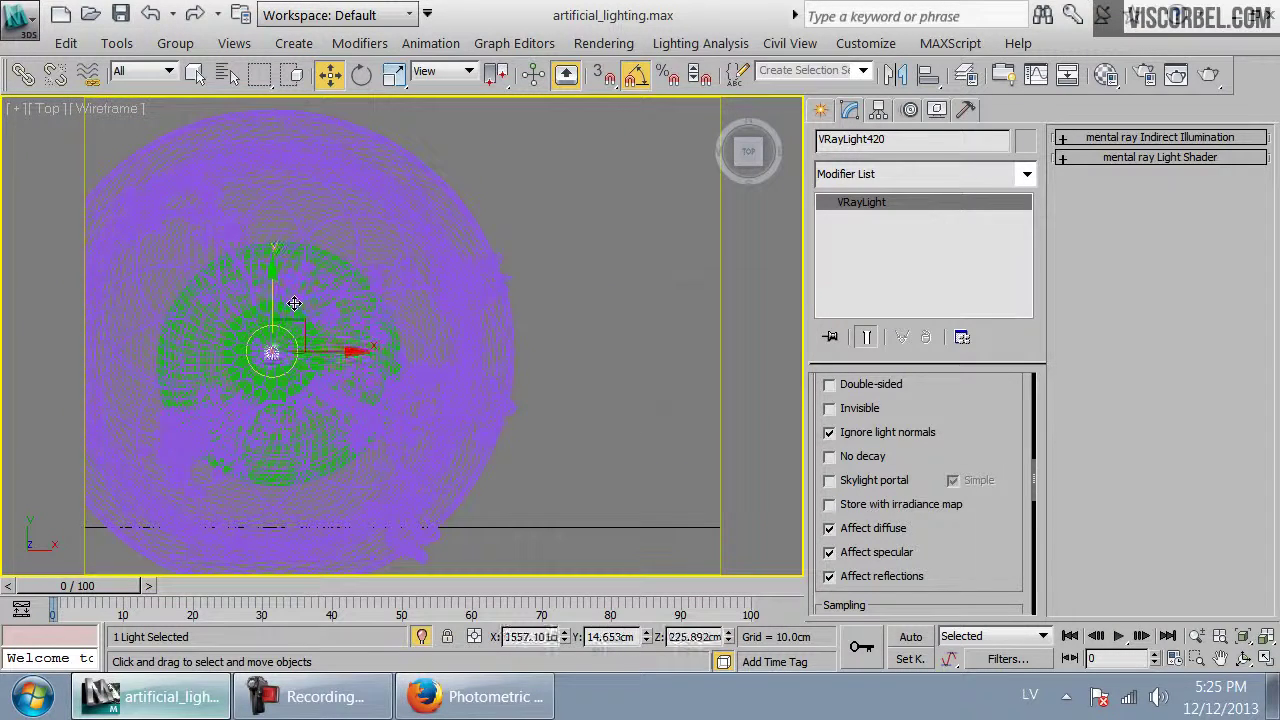
Switch to the cam_caustics camera view and open the sphere light's V-Ray light properties to check its caustics settings
{"action": "key", "text": "c"}
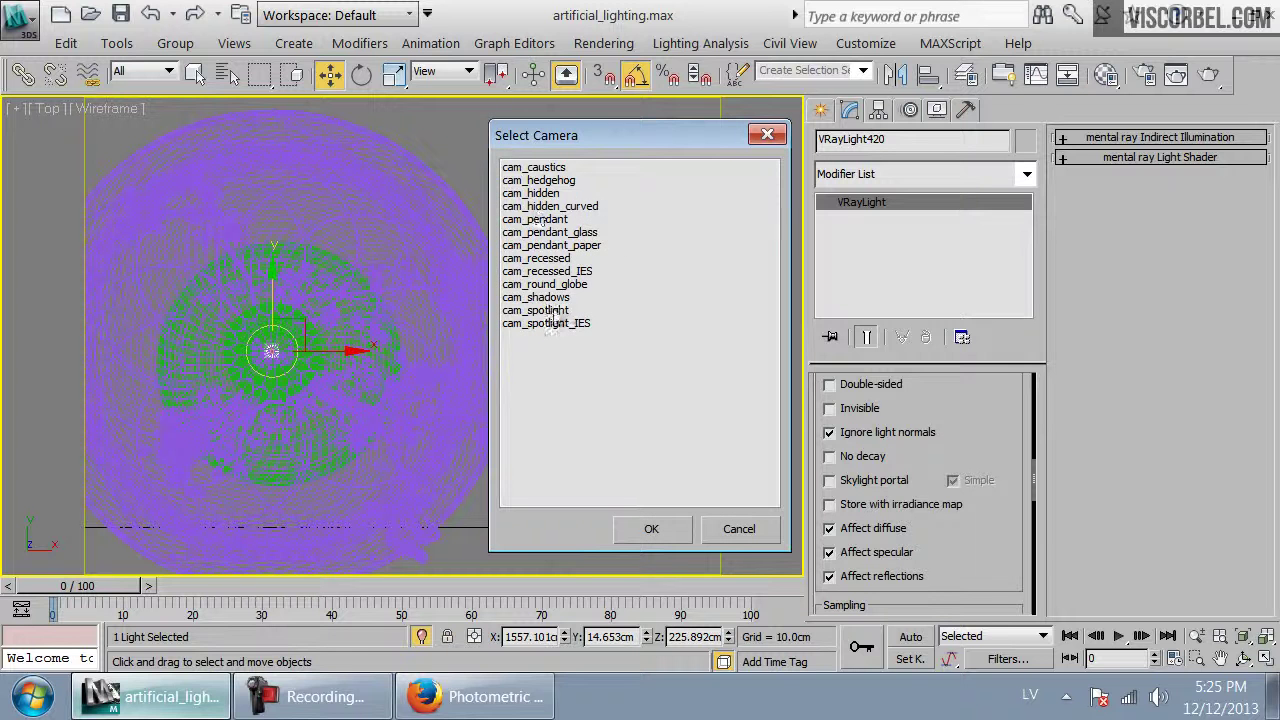
{"action": "double_click", "coordinate": [533, 168]}
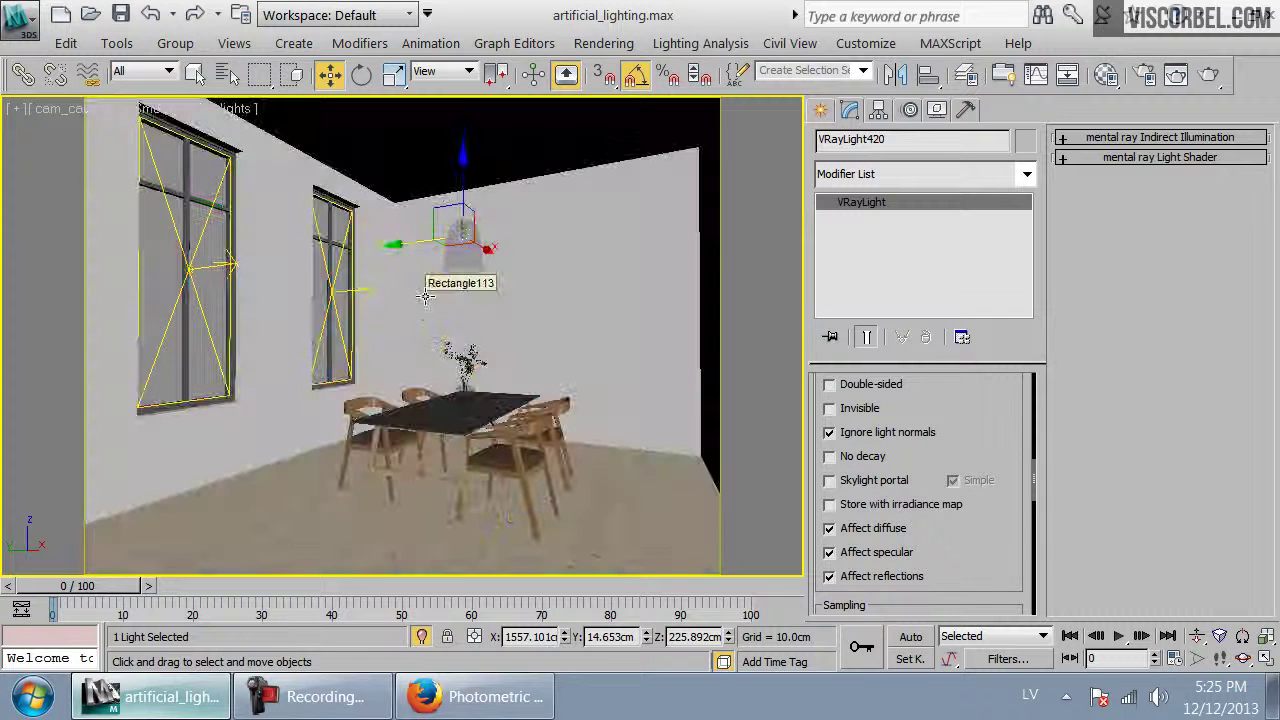
{"action": "right_click", "coordinate": [462, 228]}
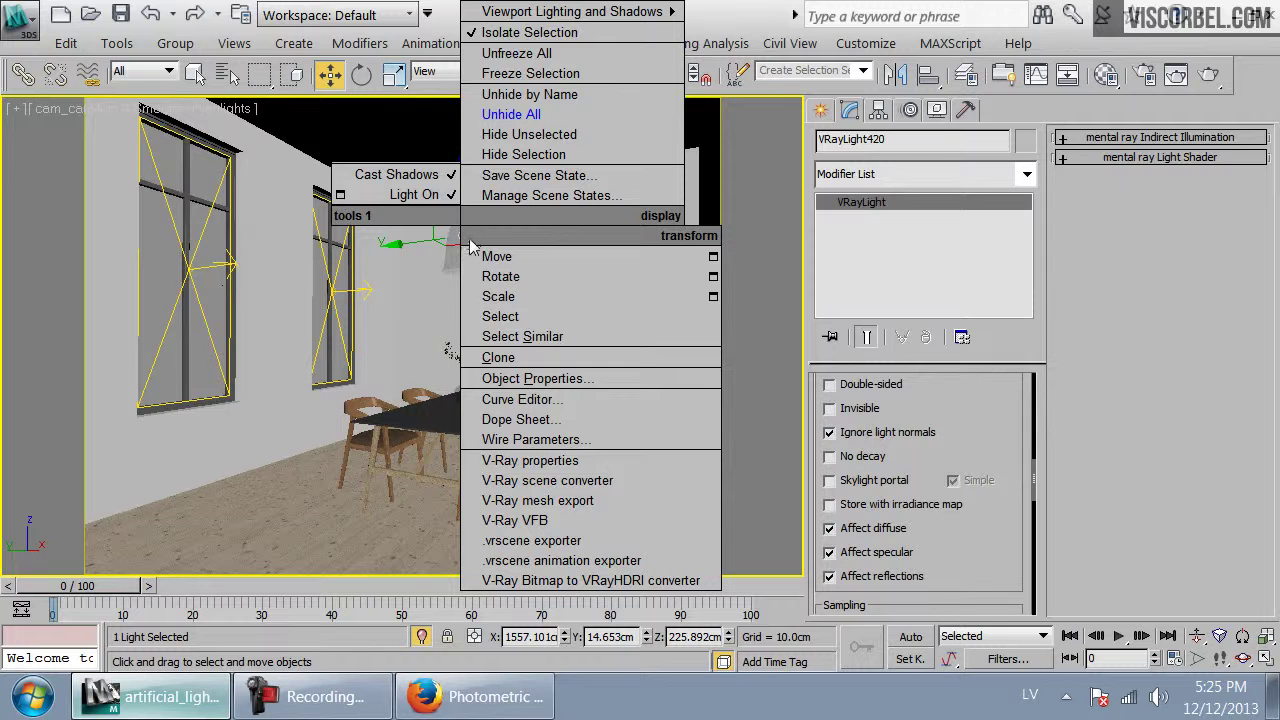
{"action": "left_click", "coordinate": [530, 461]}
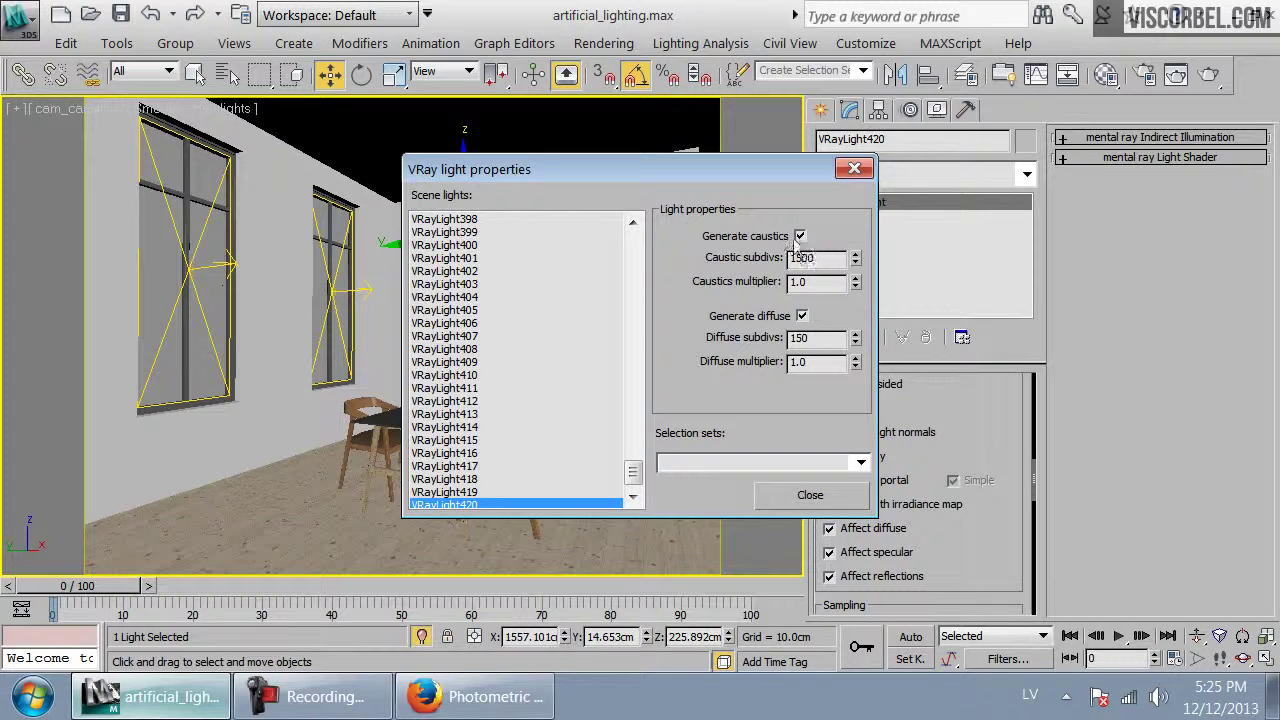
Show the camera view in wireframe and check the V-Ray light properties of both window lights, clearing the selection at the end
{"action": "left_click", "coordinate": [340, 294]}
{"action": "key", "text": "F3"}
{"action": "left_click", "coordinate": [340, 294]}
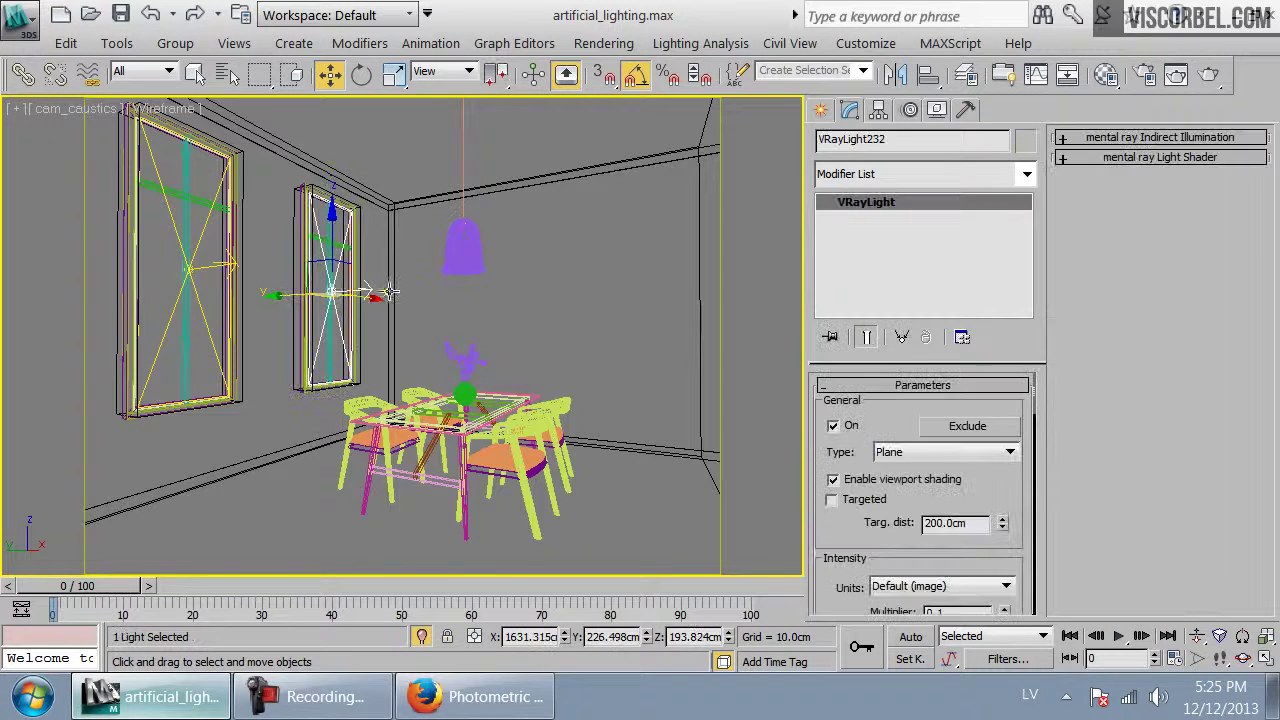
{"action": "right_click", "coordinate": [380, 283]}
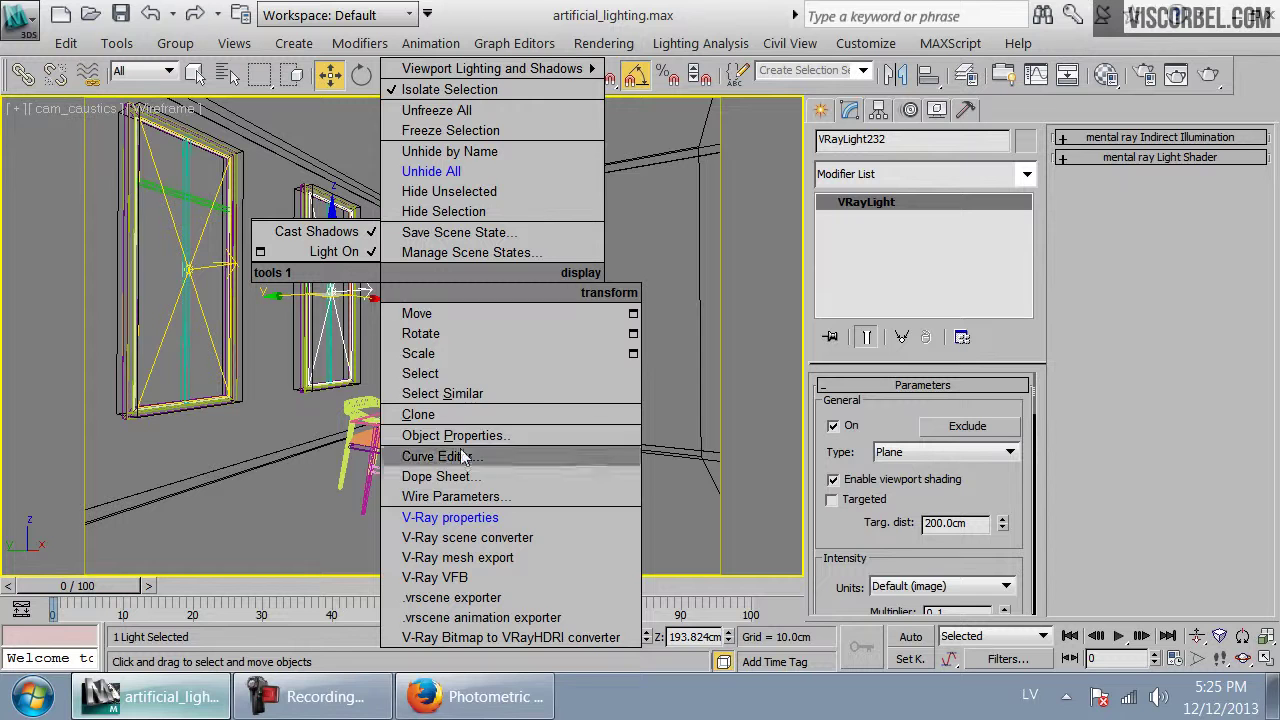
{"action": "left_click", "coordinate": [465, 517]}
{"action": "left_click", "coordinate": [790, 503]}
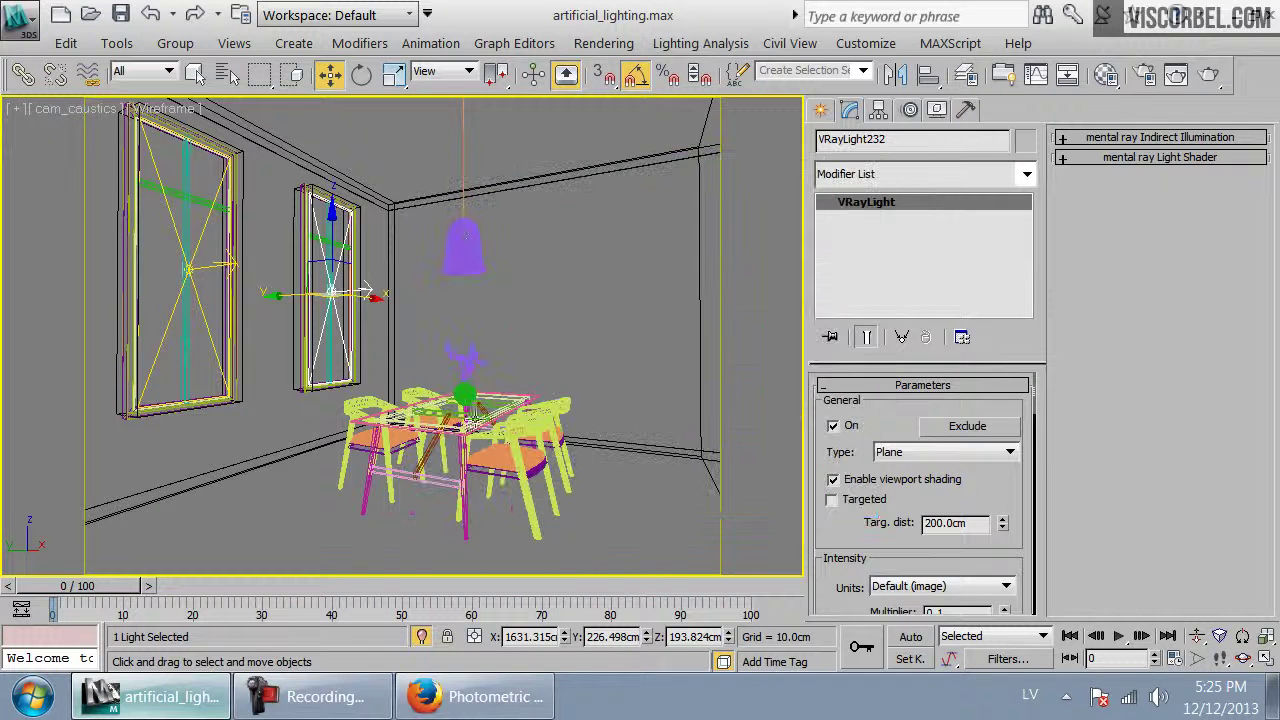
{"action": "left_click", "coordinate": [195, 268]}
{"action": "right_click", "coordinate": [198, 265]}
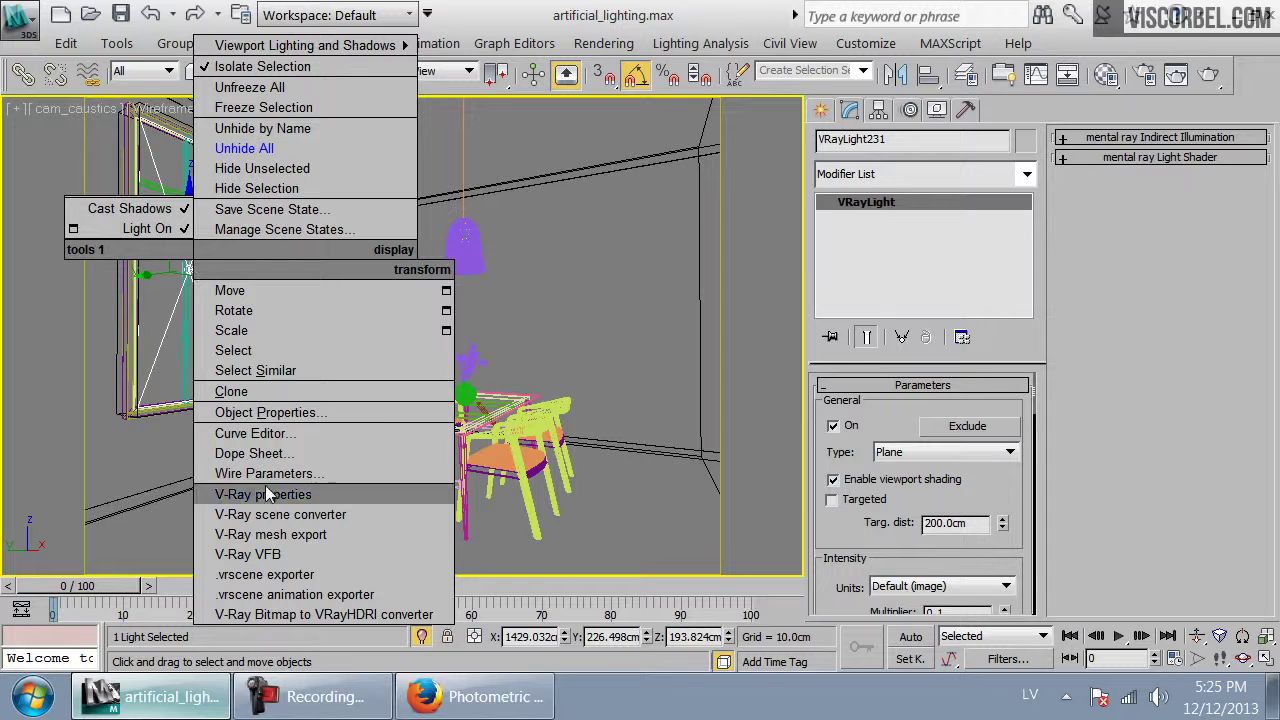
{"action": "left_click", "coordinate": [420, 492]}
{"action": "left_click", "coordinate": [810, 496]}
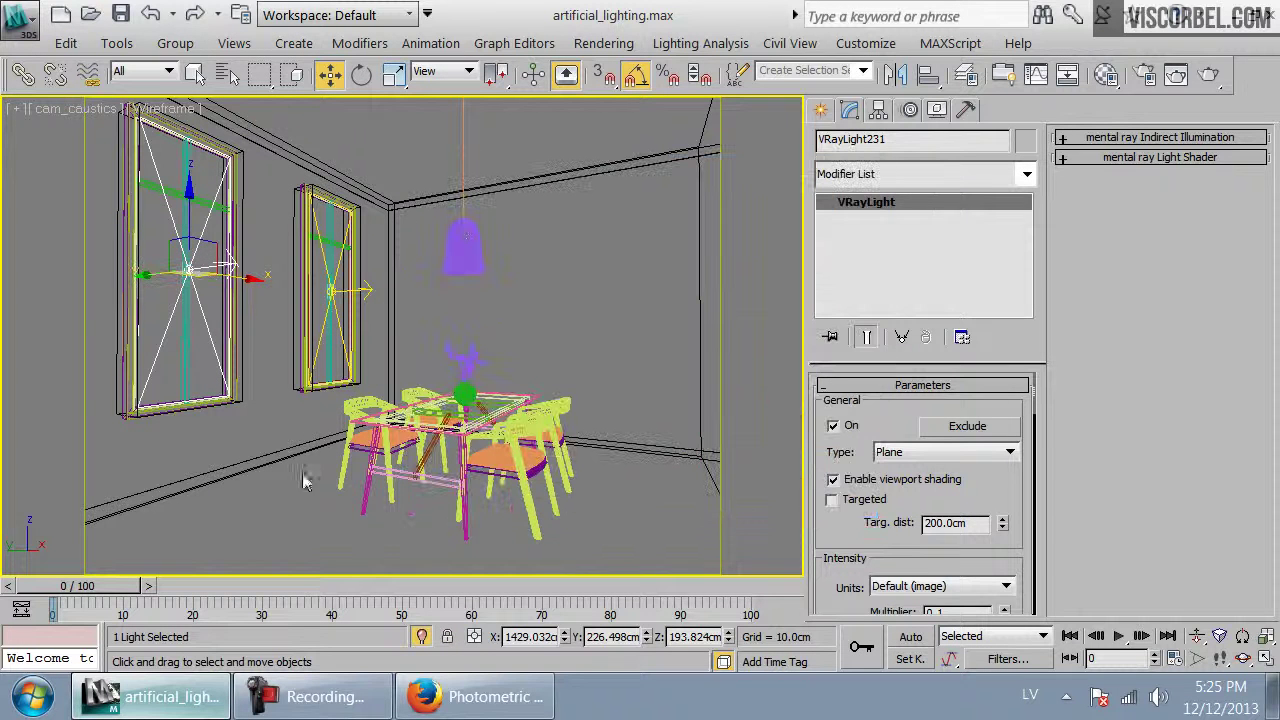
{"action": "left_click", "coordinate": [198, 368]}
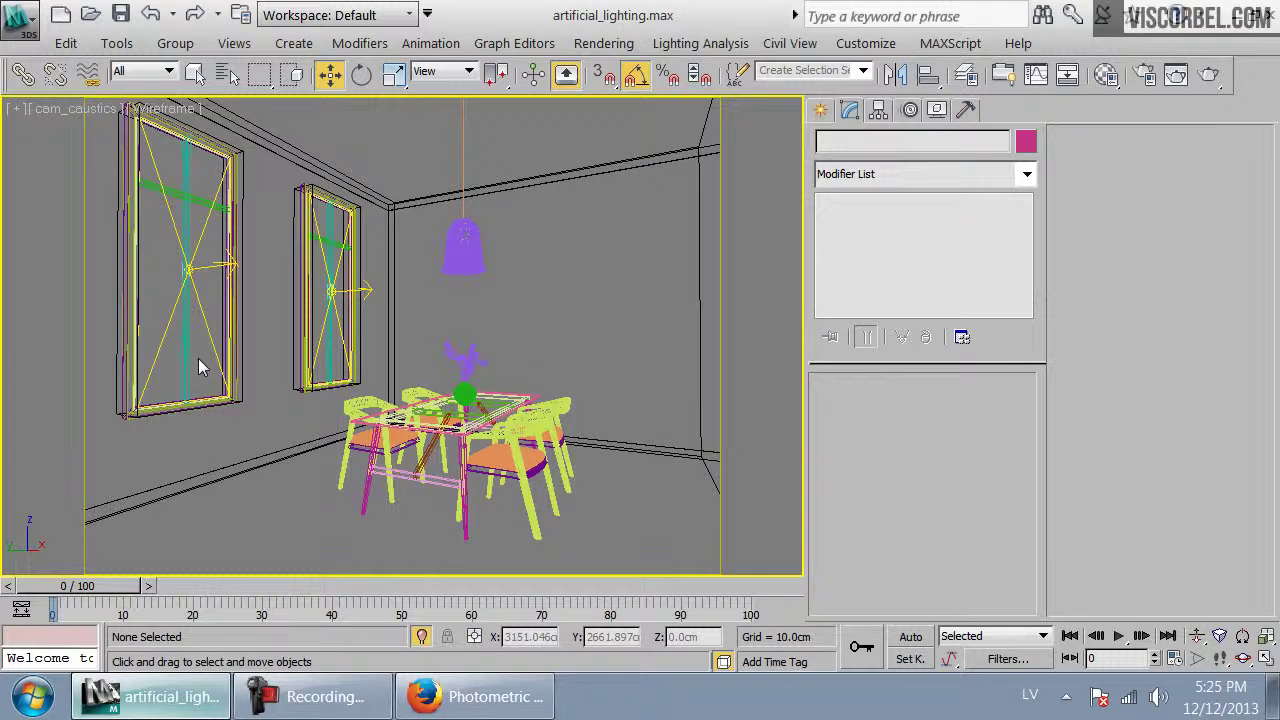
Test-render the cam_caustics view, stop the render and close the V-Ray frame buffer
{"action": "left_click", "coordinate": [1208, 74]}
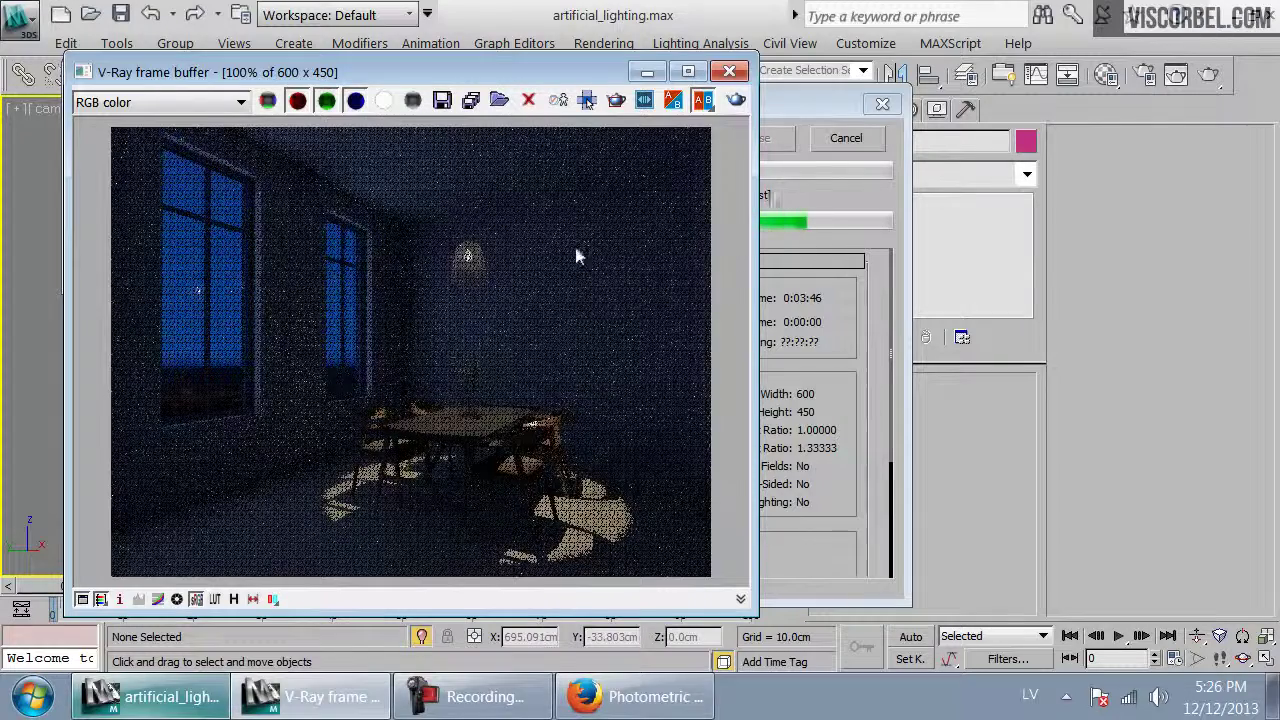
{"action": "left_click", "coordinate": [869, 143]}
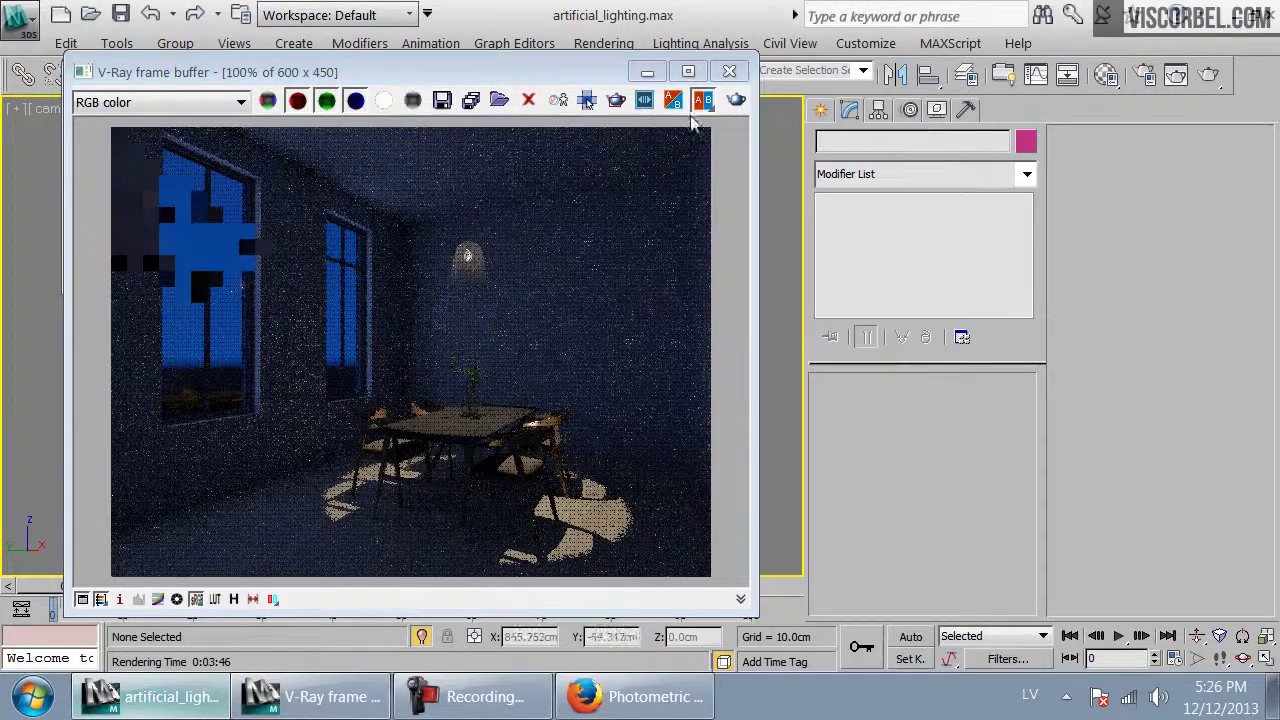
{"action": "left_click", "coordinate": [729, 71]}
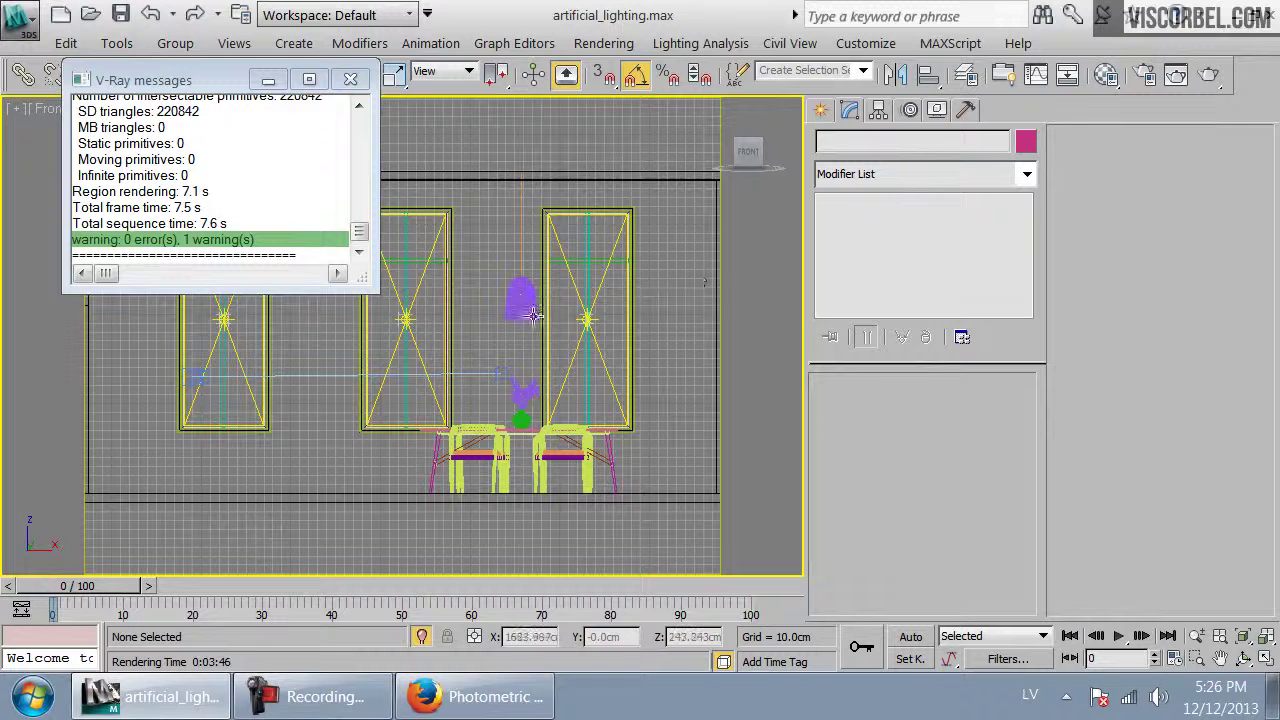
Create a standard Omni light with VRayShadow inside the lamp's bulb, just above the sphere light in the front view
{"action": "left_click", "coordinate": [822, 111]}
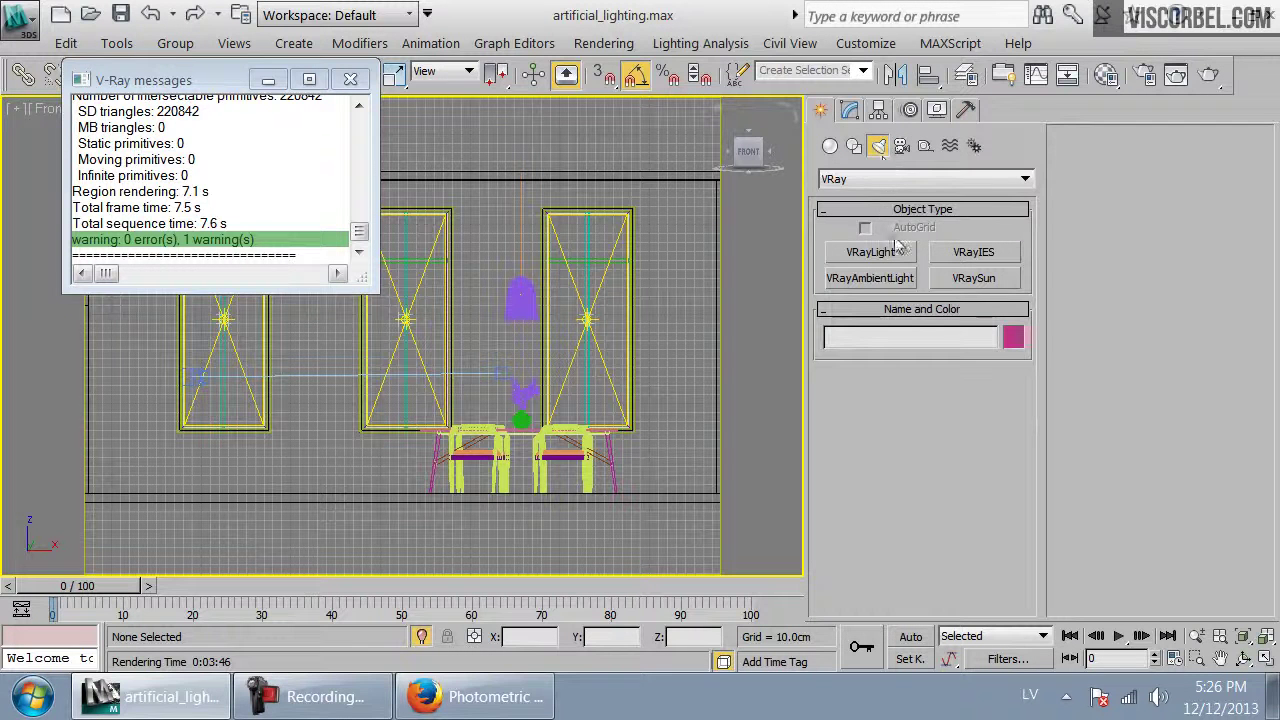
{"action": "left_click", "coordinate": [880, 180]}
{"action": "left_click", "coordinate": [868, 208]}
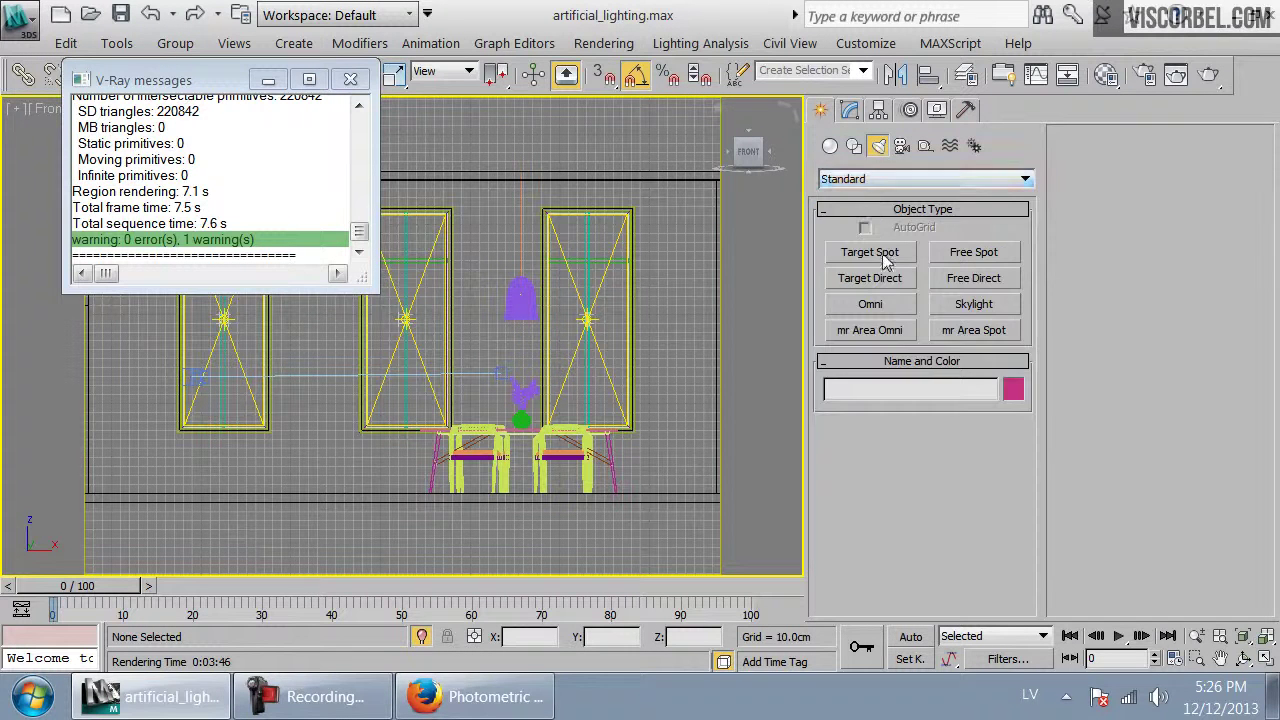
{"action": "left_click", "coordinate": [884, 312]}
{"action": "scroll", "coordinate": [586, 309], "scroll_direction": "up", "scroll_amount": 8}
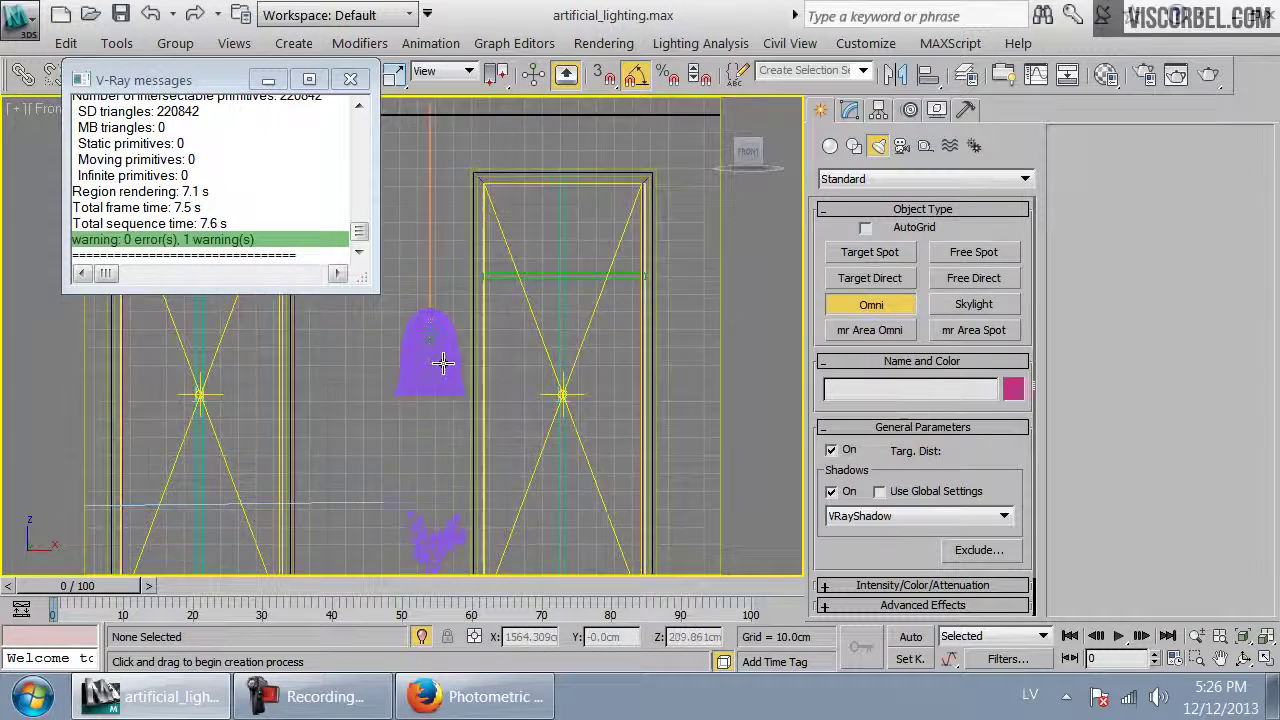
{"action": "scroll", "coordinate": [446, 420], "scroll_direction": "up", "scroll_amount": 5}
{"action": "middle_click_drag", "start_coordinate": [541, 333], "coordinate": [457, 369]}
{"action": "scroll", "coordinate": [457, 369], "scroll_direction": "up", "scroll_amount": 4}
{"action": "middle_click_drag", "start_coordinate": [369, 392], "coordinate": [394, 412]}
{"action": "scroll", "coordinate": [394, 412], "scroll_direction": "up", "scroll_amount": 4}
{"action": "left_click", "coordinate": [394, 424]}
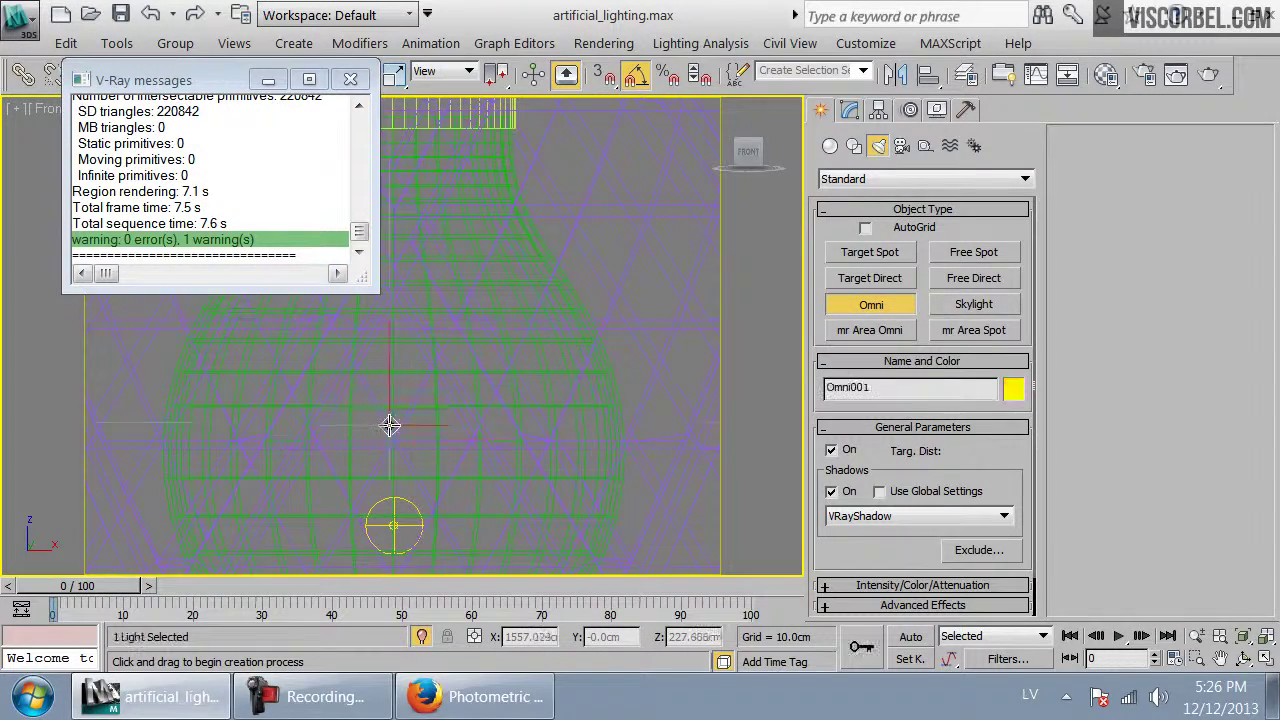
{"action": "right_click", "coordinate": [496, 400]}
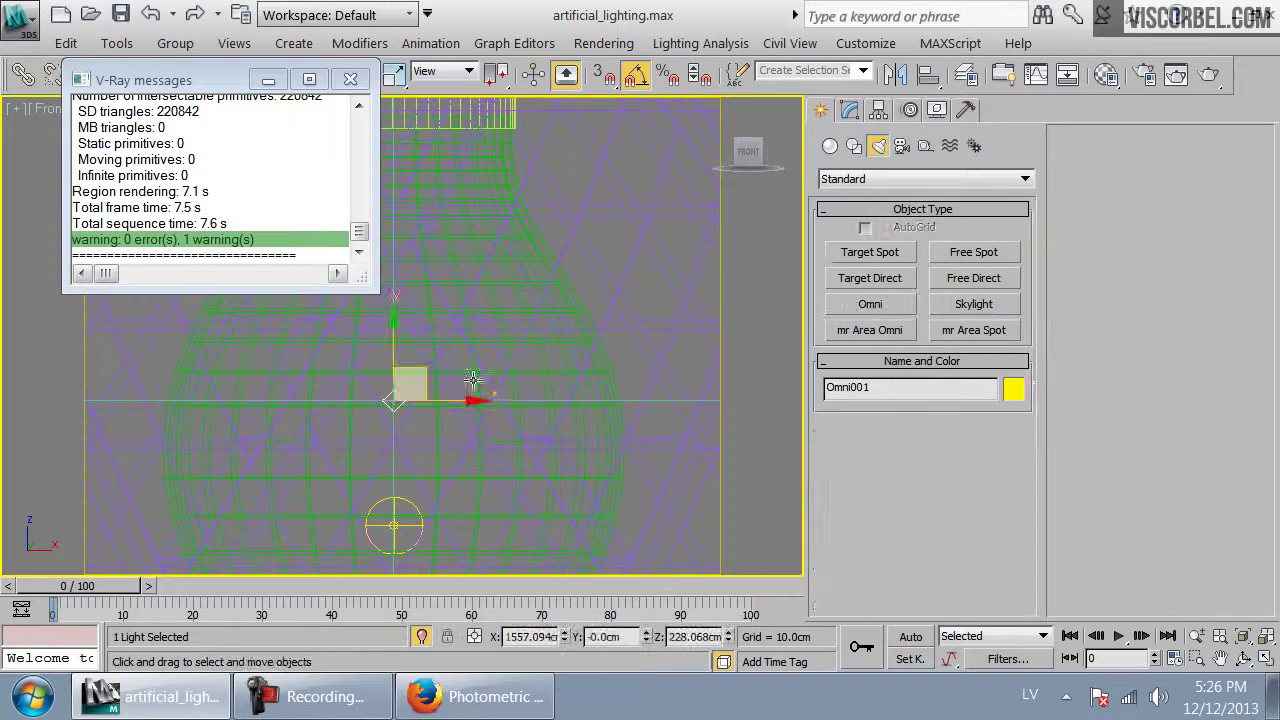
Check the glass bulb's object properties for shadow casting and its V-Ray object properties for GI and caustics
{"action": "left_click", "coordinate": [478, 378]}
{"action": "right_click", "coordinate": [470, 295]}
{"action": "left_click", "coordinate": [551, 445]}
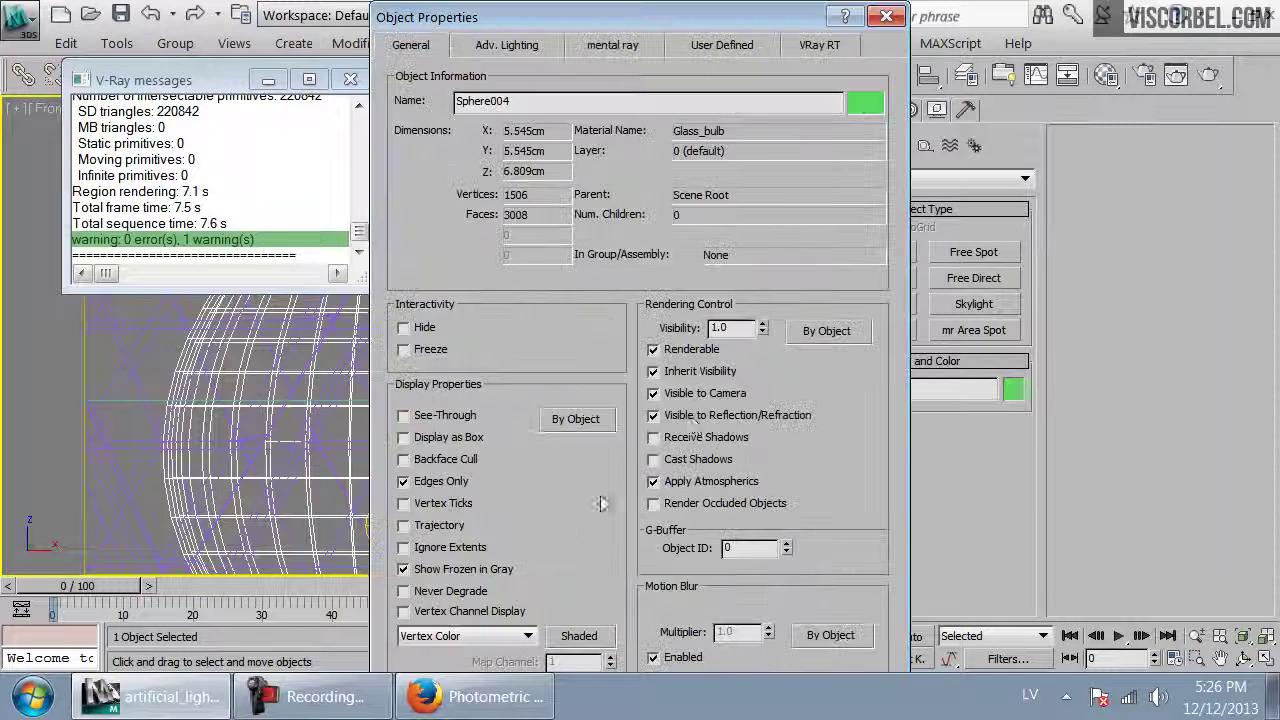
{"action": "left_click", "coordinate": [886, 18]}
{"action": "right_click", "coordinate": [590, 345]}
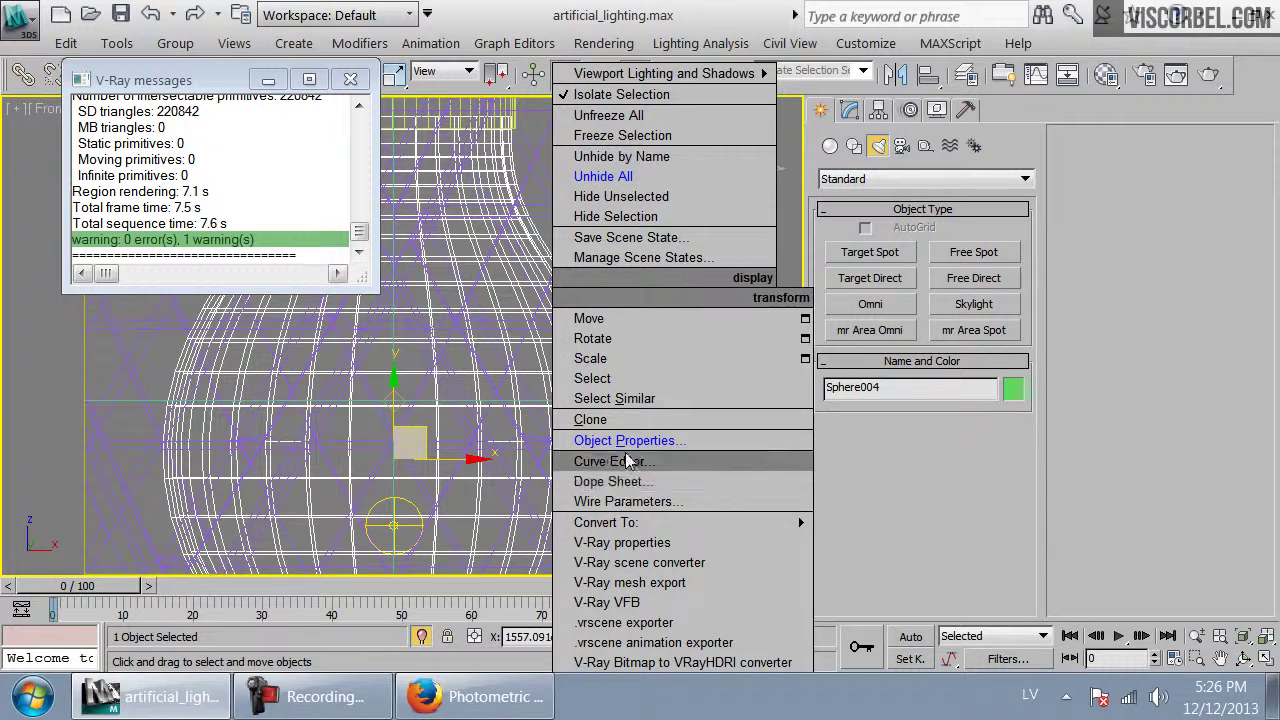
{"action": "left_click", "coordinate": [614, 552]}
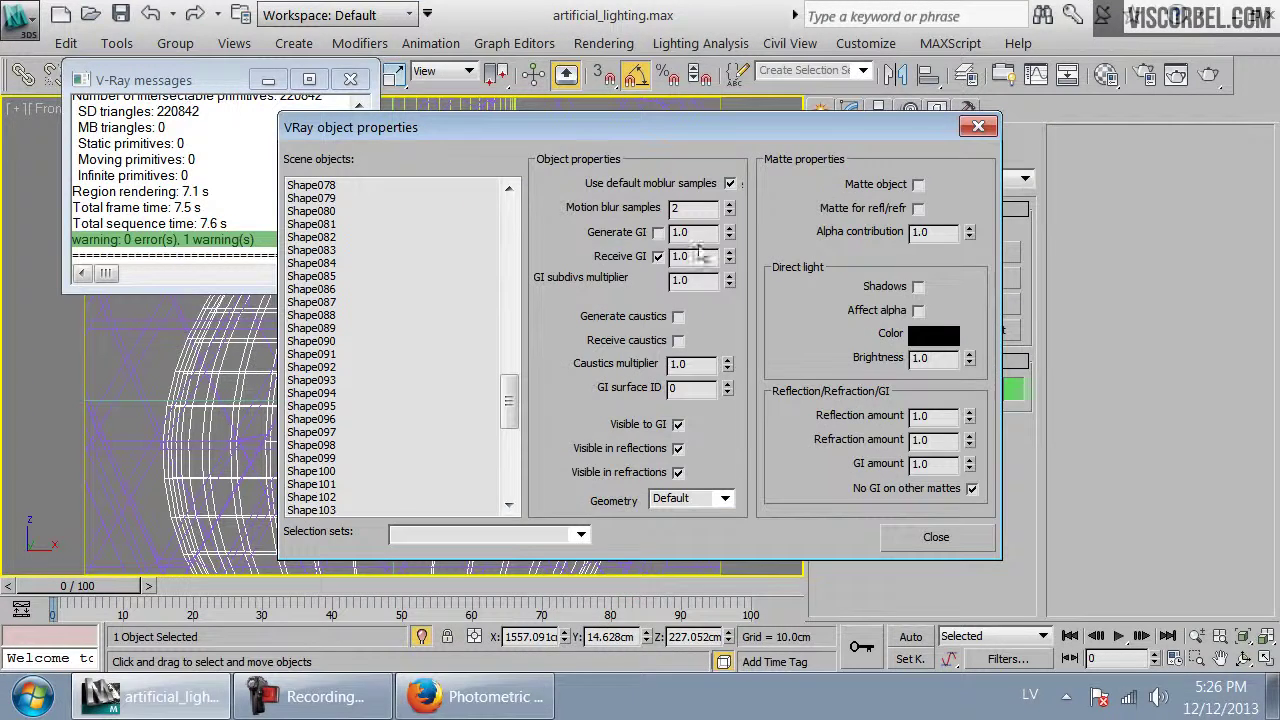
{"action": "left_click", "coordinate": [921, 541]}
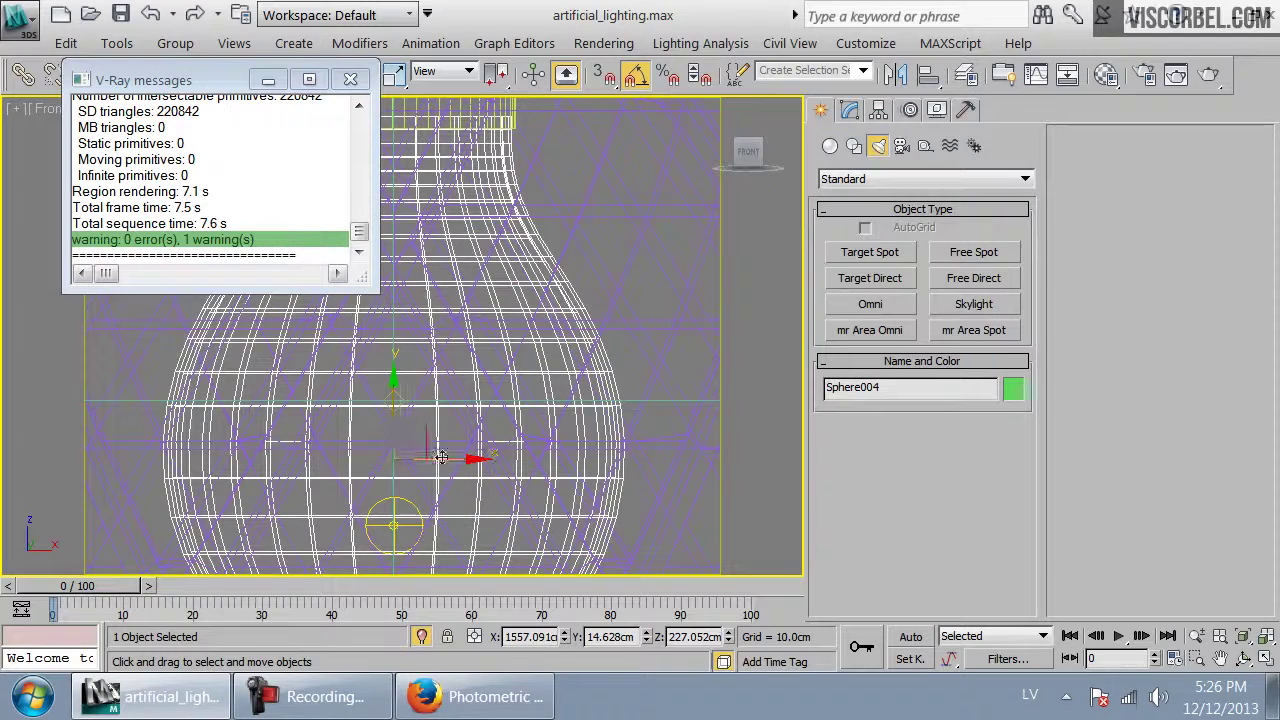
Move the Omni light about 0.4 cm down inside the bulb and centre it on the lamp in the left view
{"action": "left_click", "coordinate": [400, 448]}
{"action": "middle_click_drag", "start_coordinate": [406, 452], "coordinate": [411, 421]}
{"action": "scroll", "coordinate": [409, 403], "scroll_direction": "down", "scroll_amount": 5}
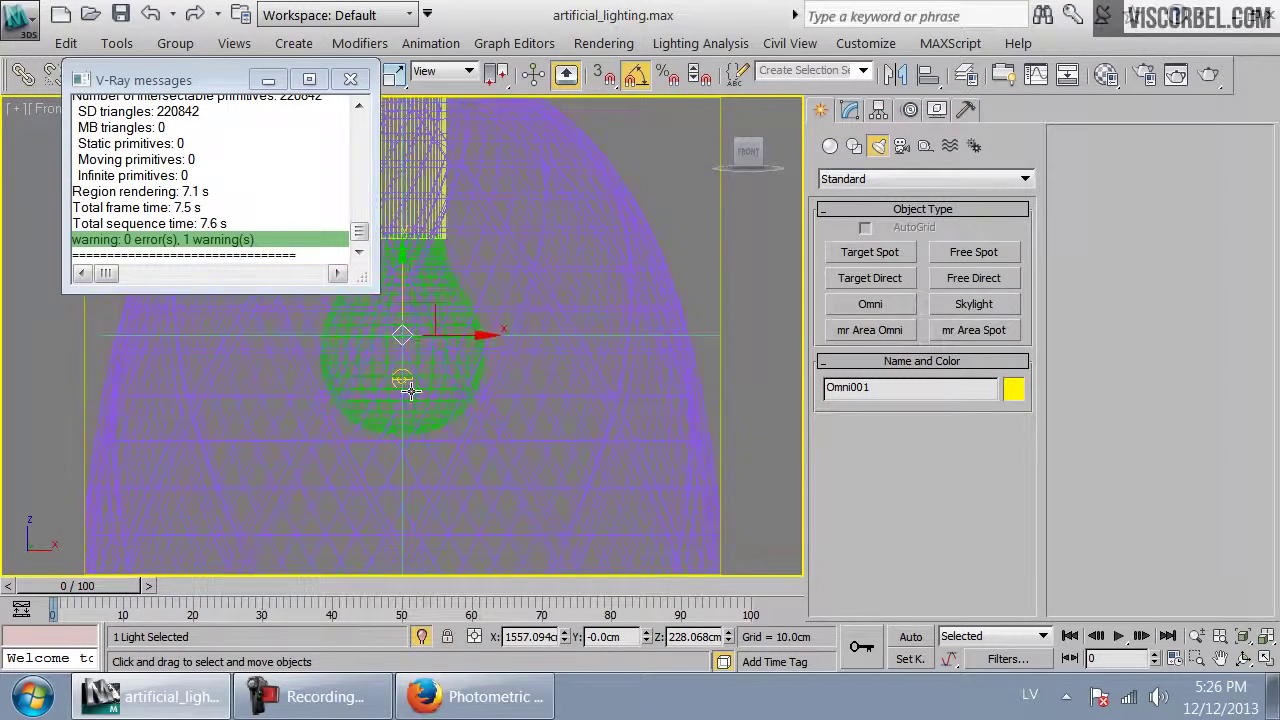
{"action": "scroll", "coordinate": [410, 350], "scroll_direction": "up", "scroll_amount": 7}
{"action": "left_click_drag", "start_coordinate": [406, 281], "coordinate": [406, 305]}
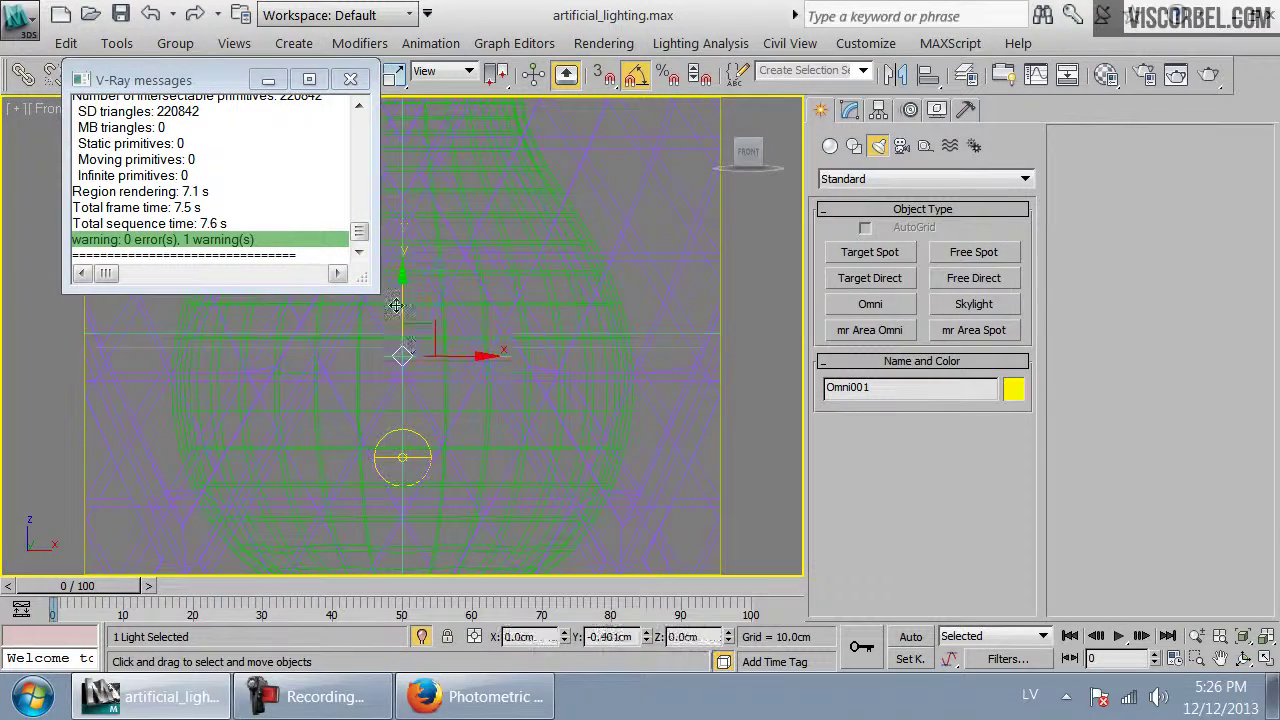
{"action": "key", "text": "l"}
{"action": "scroll", "coordinate": [396, 373], "scroll_direction": "down", "scroll_amount": 10}
{"action": "scroll", "coordinate": [437, 380], "scroll_direction": "up", "scroll_amount": 10}
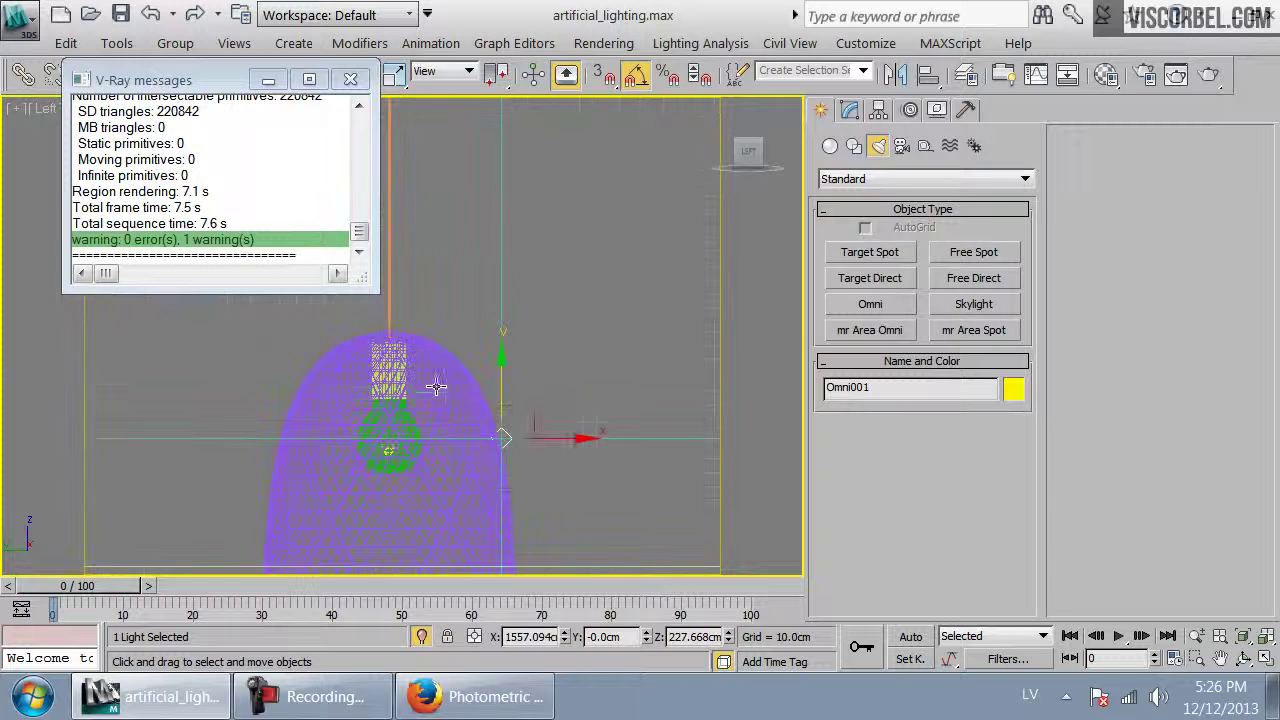
{"action": "left_click_drag", "start_coordinate": [529, 437], "coordinate": [446, 441]}
Exclude all scene objects from both illumination and shadow casting of the Omni light
{"action": "left_click", "coordinate": [849, 110]}
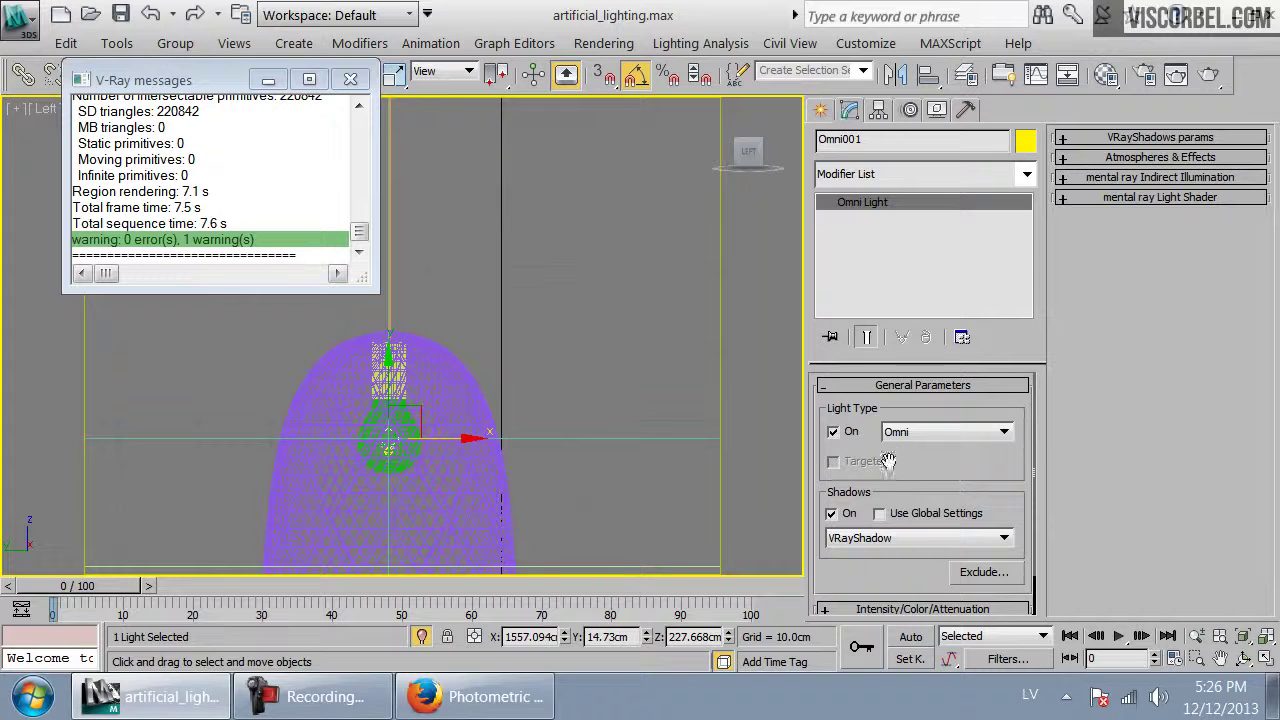
{"action": "left_click_drag", "start_coordinate": [968, 485], "coordinate": [976, 430]}
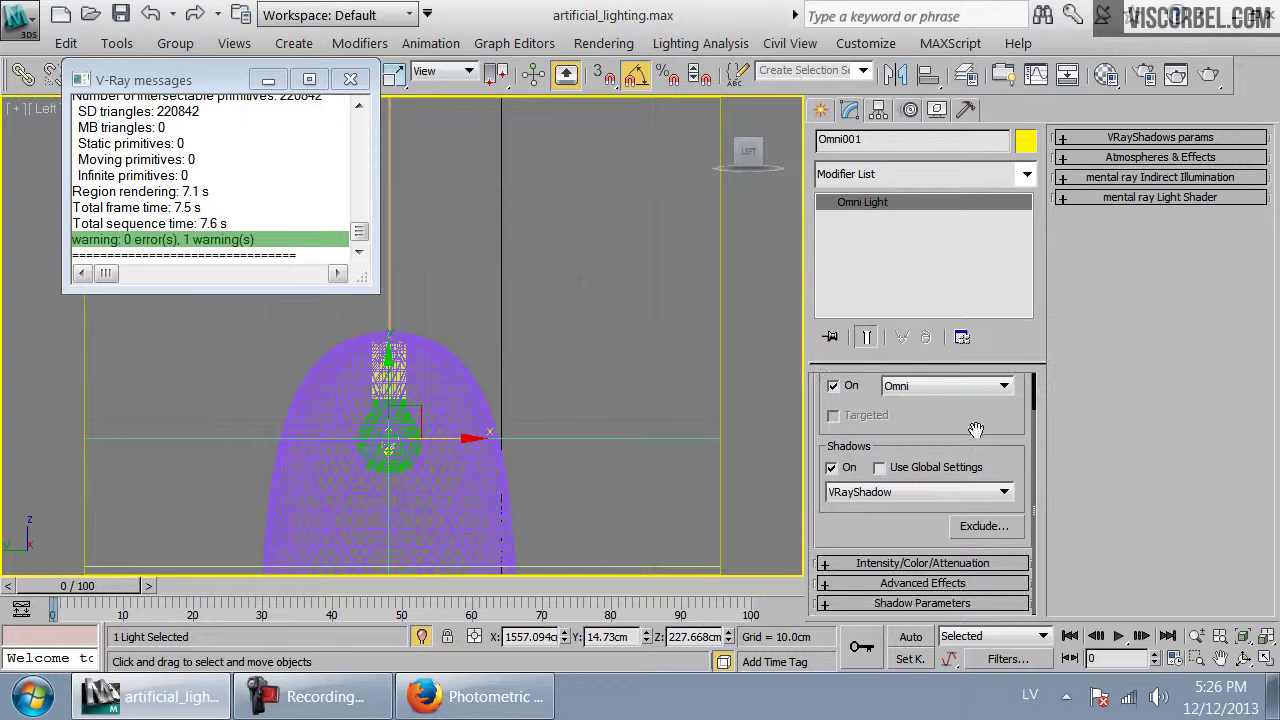
{"action": "left_click", "coordinate": [984, 526]}
{"action": "left_click", "coordinate": [529, 272]}
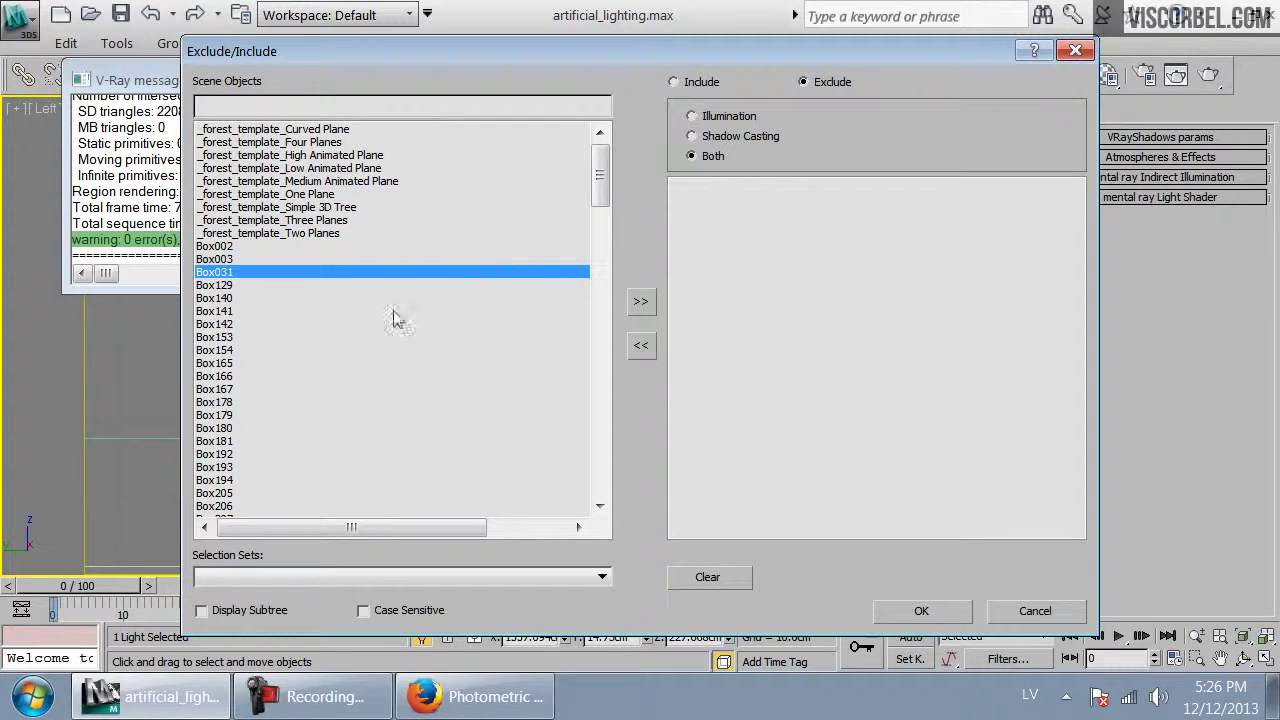
{"action": "left_click", "coordinate": [286, 130]}
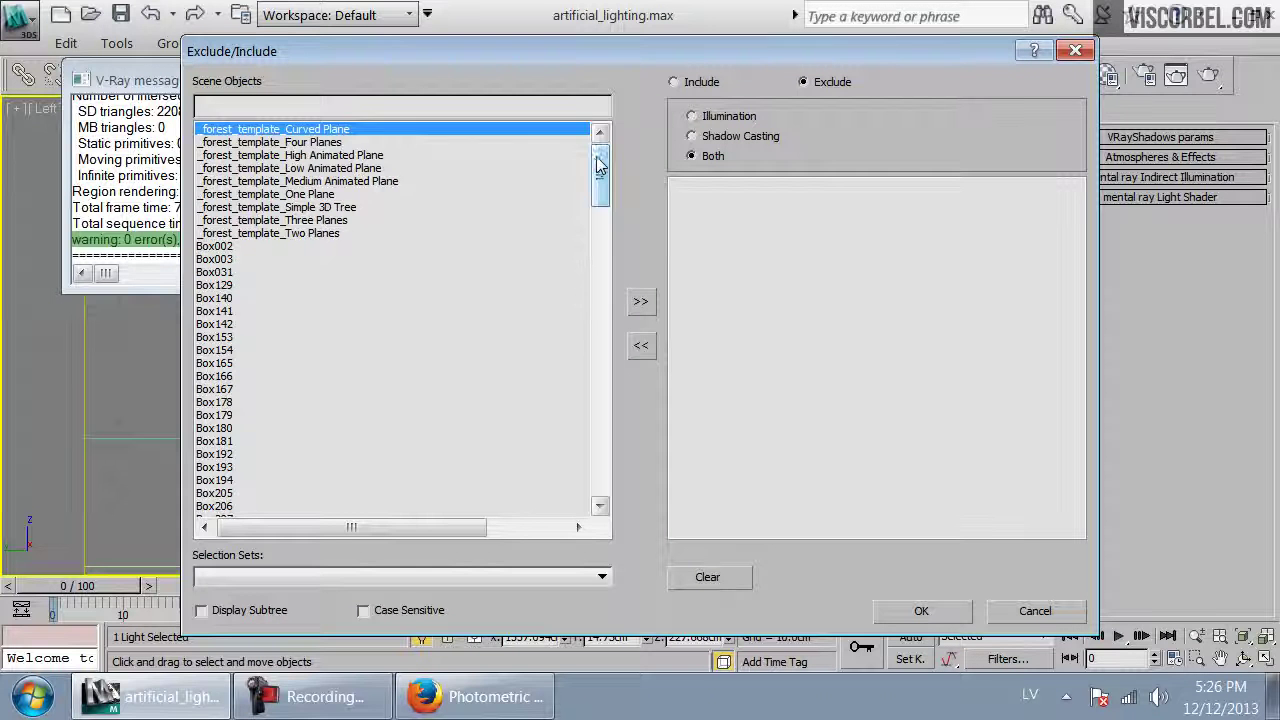
{"action": "left_click_drag", "start_coordinate": [599, 172], "coordinate": [600, 465]}
{"action": "left_click", "coordinate": [240, 506], "text": "shift"}
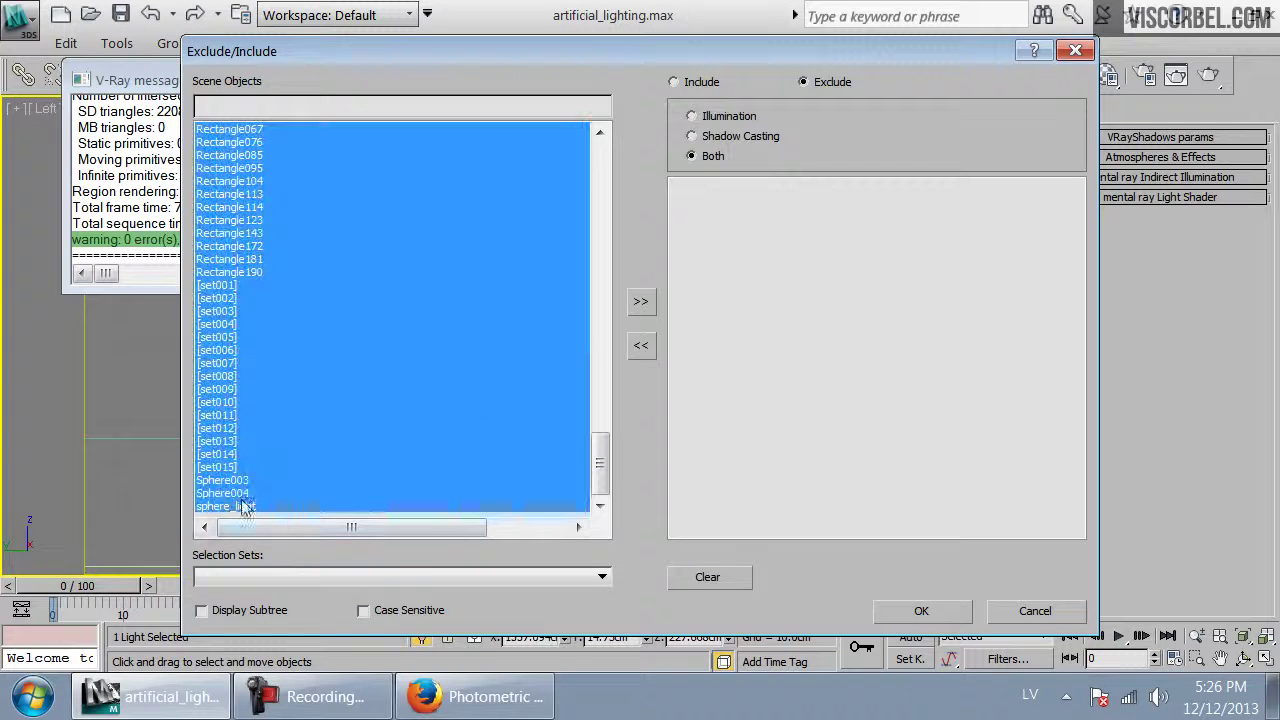
{"action": "left_click", "coordinate": [641, 302]}
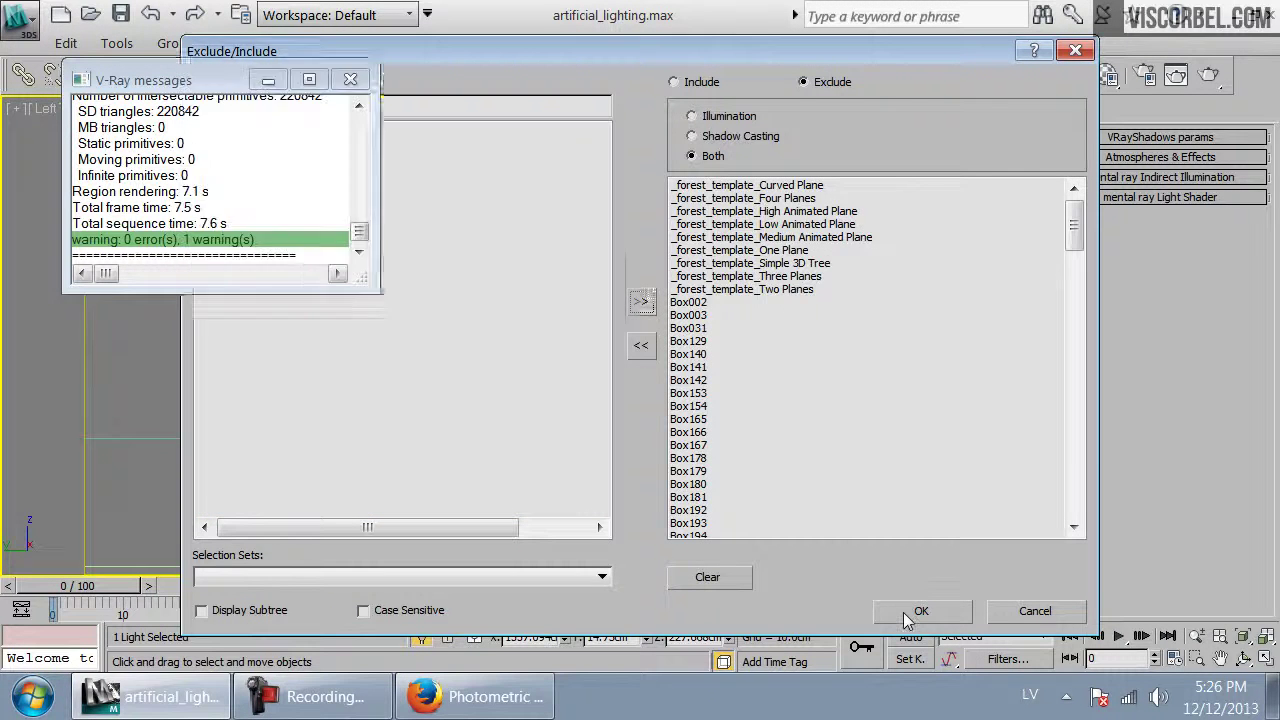
{"action": "left_click", "coordinate": [903, 612]}
Show the cam_caustics view, then set the Omni light's colour to a more saturated warm orange and its multiplier to 1200
{"action": "key", "text": "c"}
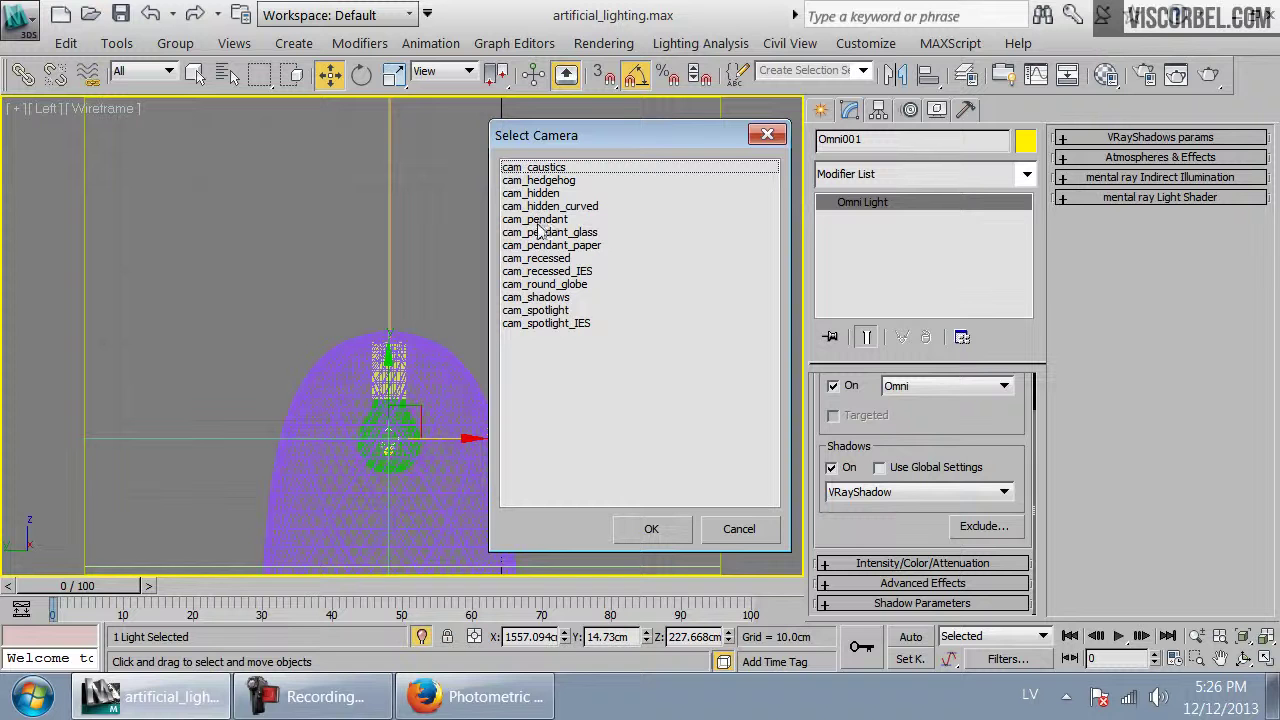
{"action": "double_click", "coordinate": [553, 169]}
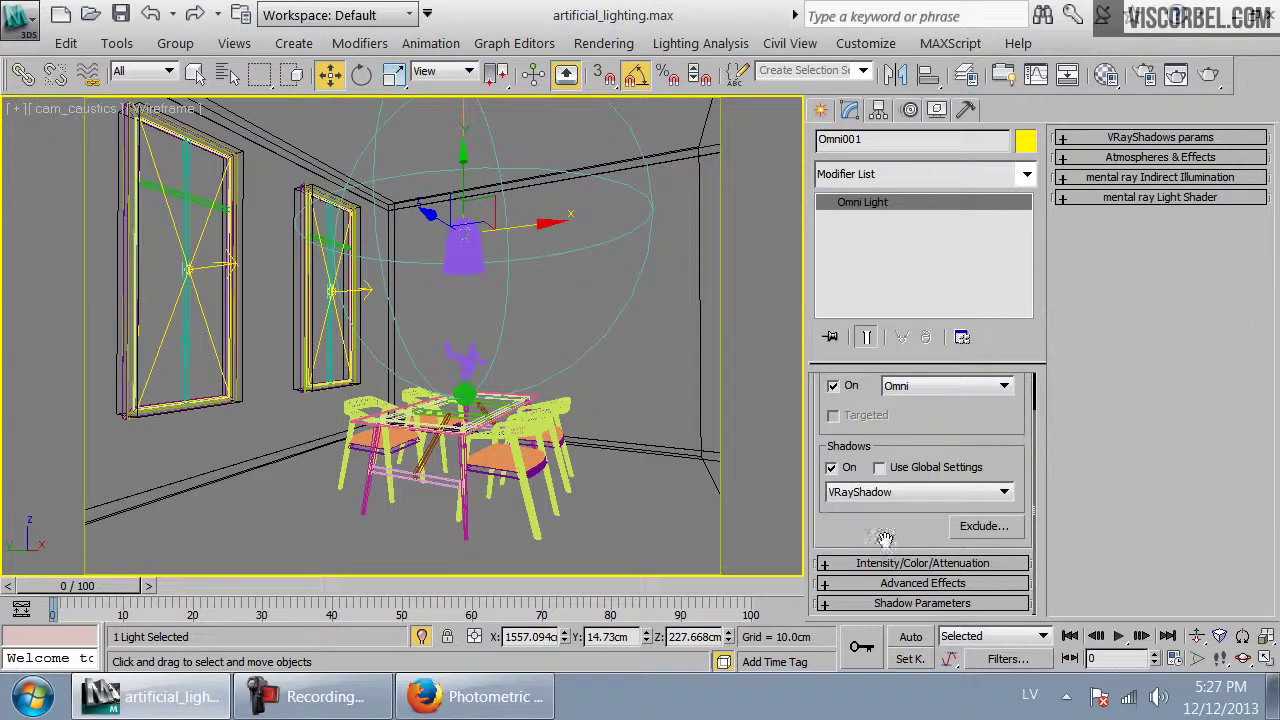
{"action": "left_click", "coordinate": [880, 563]}
{"action": "left_click", "coordinate": [1228, 168]}
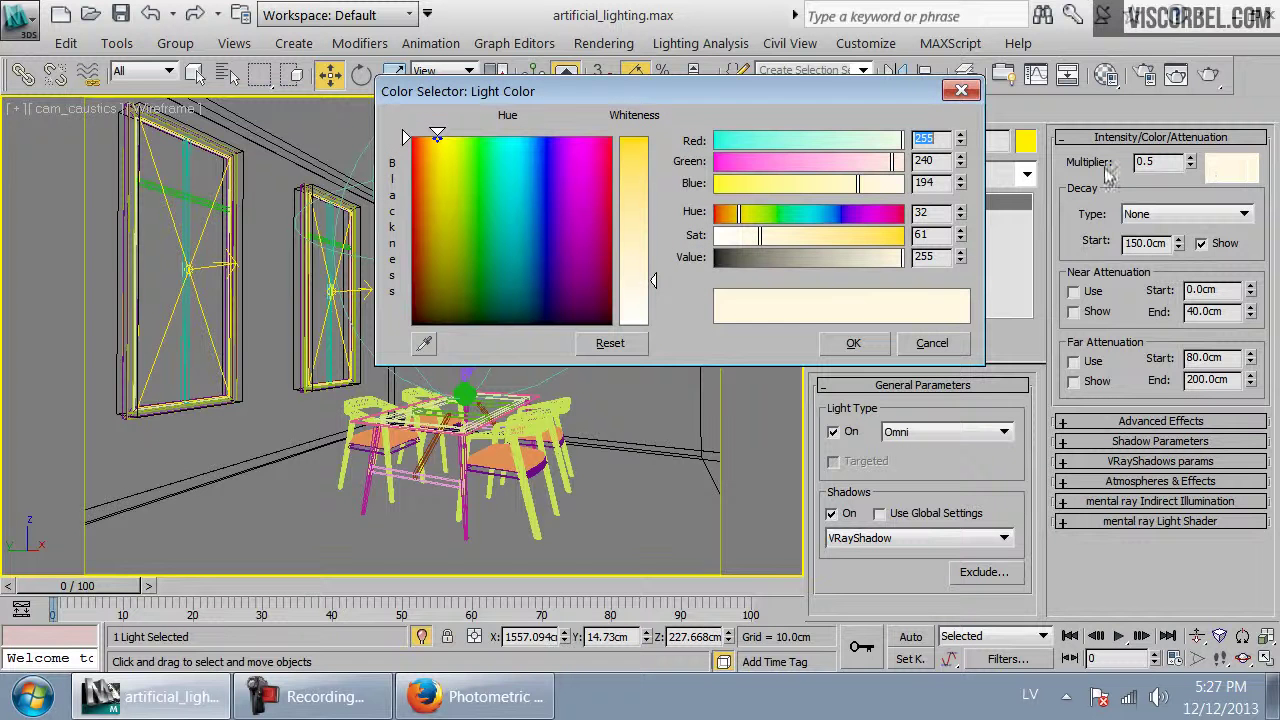
{"action": "left_click_drag", "start_coordinate": [810, 231], "coordinate": [828, 236]}
{"action": "left_click_drag", "start_coordinate": [752, 213], "coordinate": [737, 218]}
{"action": "left_click", "coordinate": [853, 343]}
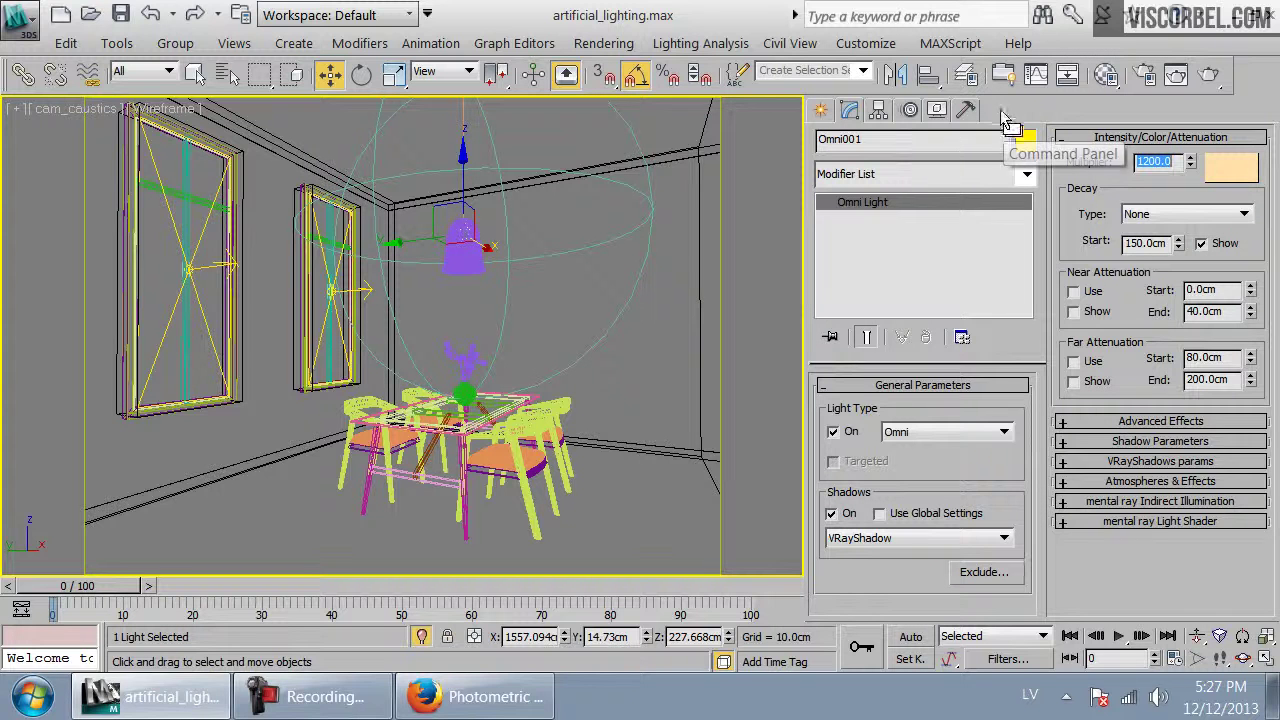
Show the Omni light's shadow parameters, start a test render of the cam_caustics view and close the frame buffer
{"action": "left_click", "coordinate": [1190, 442]}
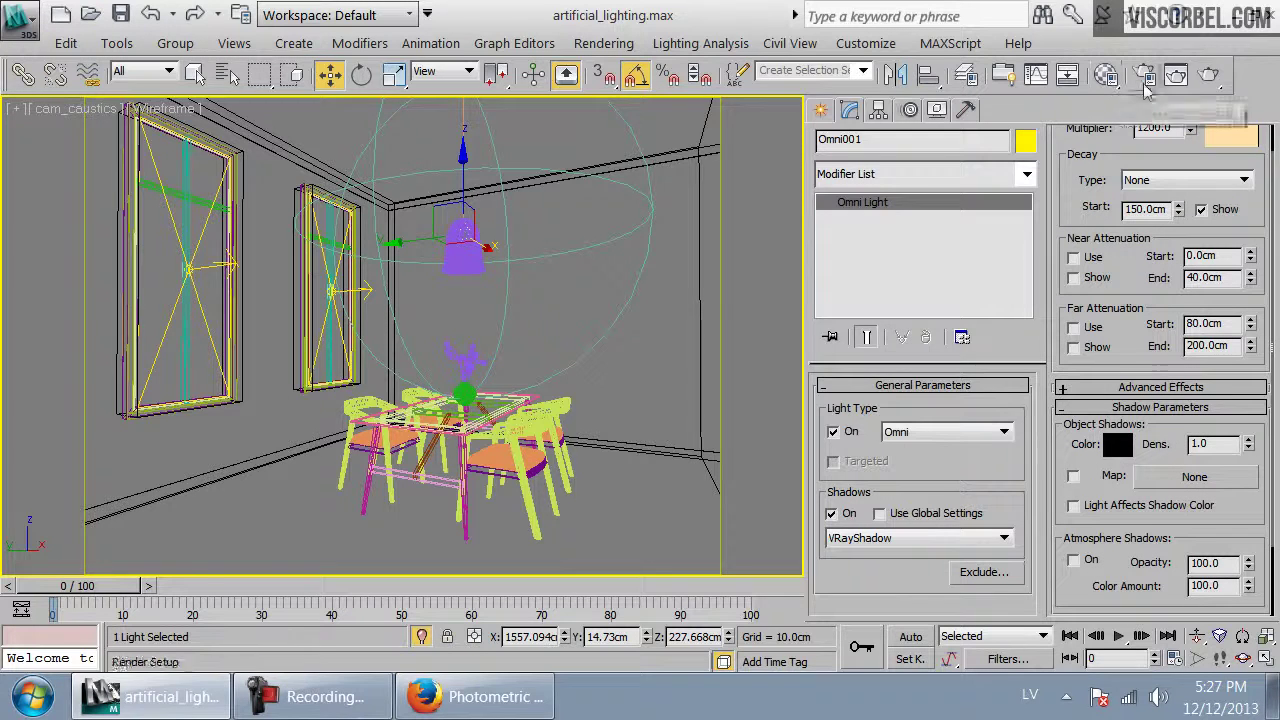
{"action": "left_click", "coordinate": [1209, 76]}
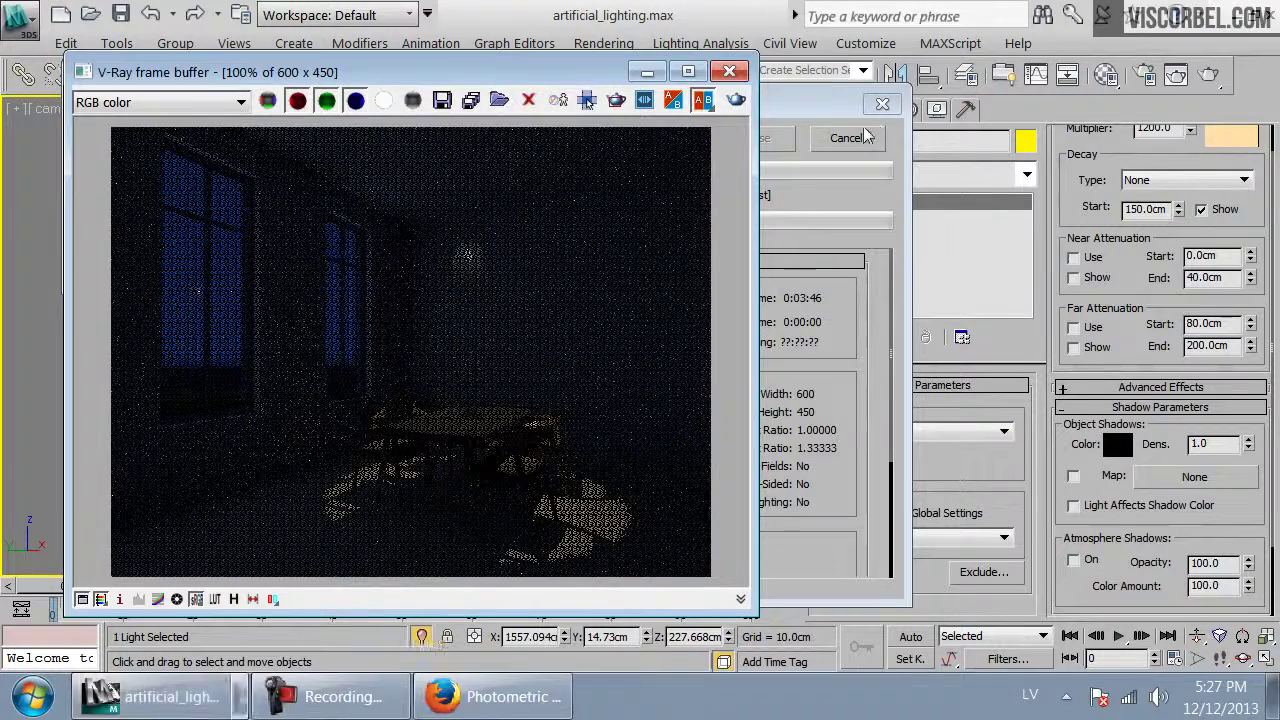
{"action": "left_click", "coordinate": [729, 71]}
Turn on V-Ray caustics in the render settings and render the cam_caustics view, moving the progress window off the image
{"action": "left_click", "coordinate": [1145, 76]}
{"action": "left_click", "coordinate": [308, 101]}
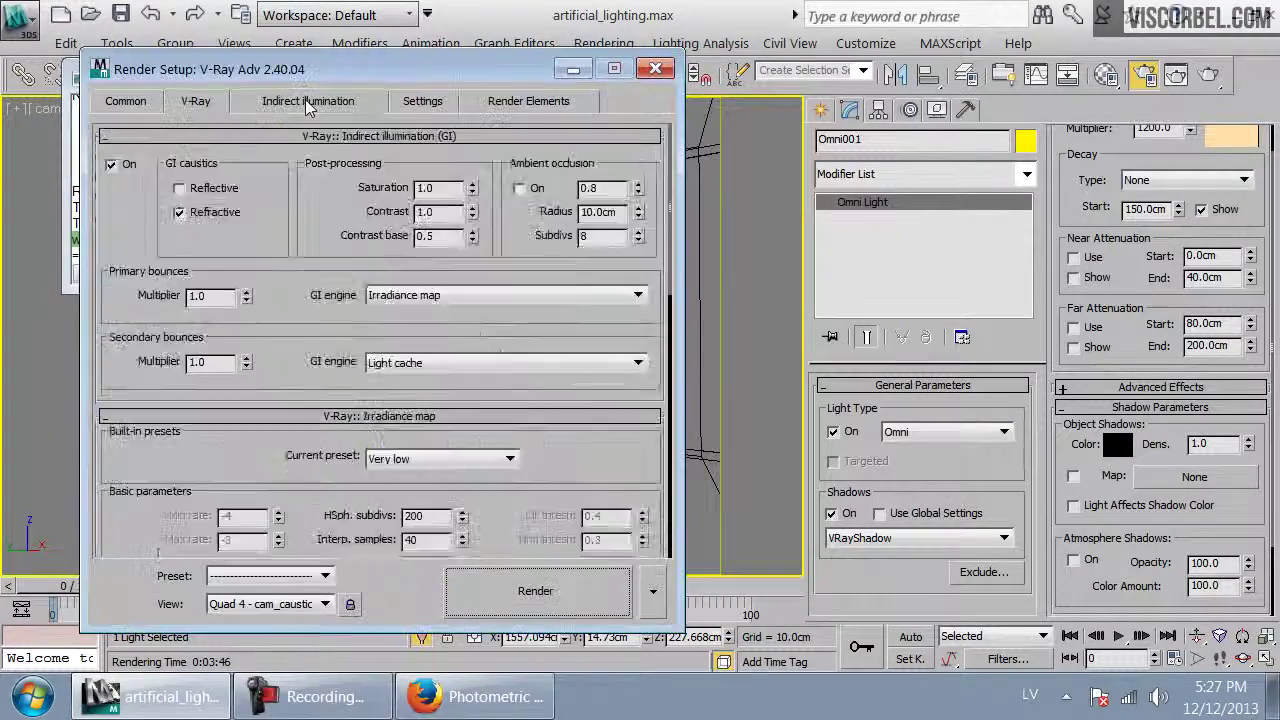
{"action": "scroll", "coordinate": [280, 480], "scroll_direction": "down", "scroll_amount": 10}
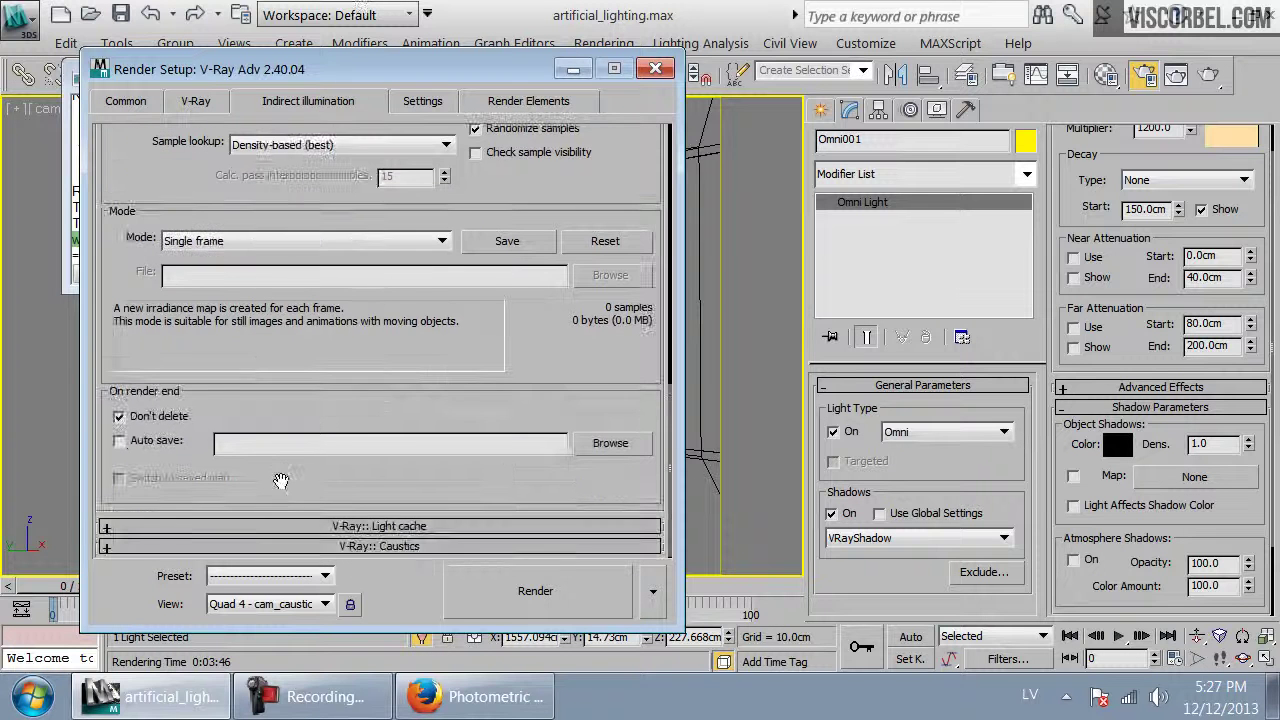
{"action": "left_click", "coordinate": [248, 548]}
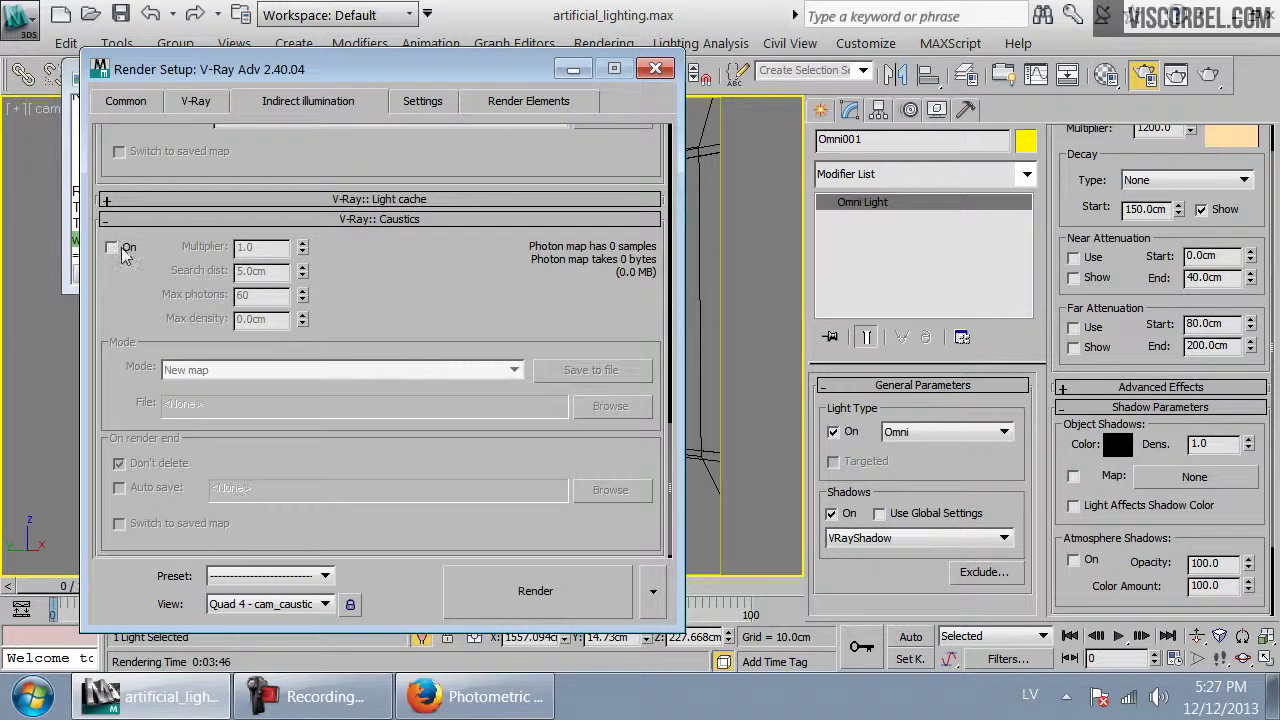
{"action": "left_click", "coordinate": [114, 247]}
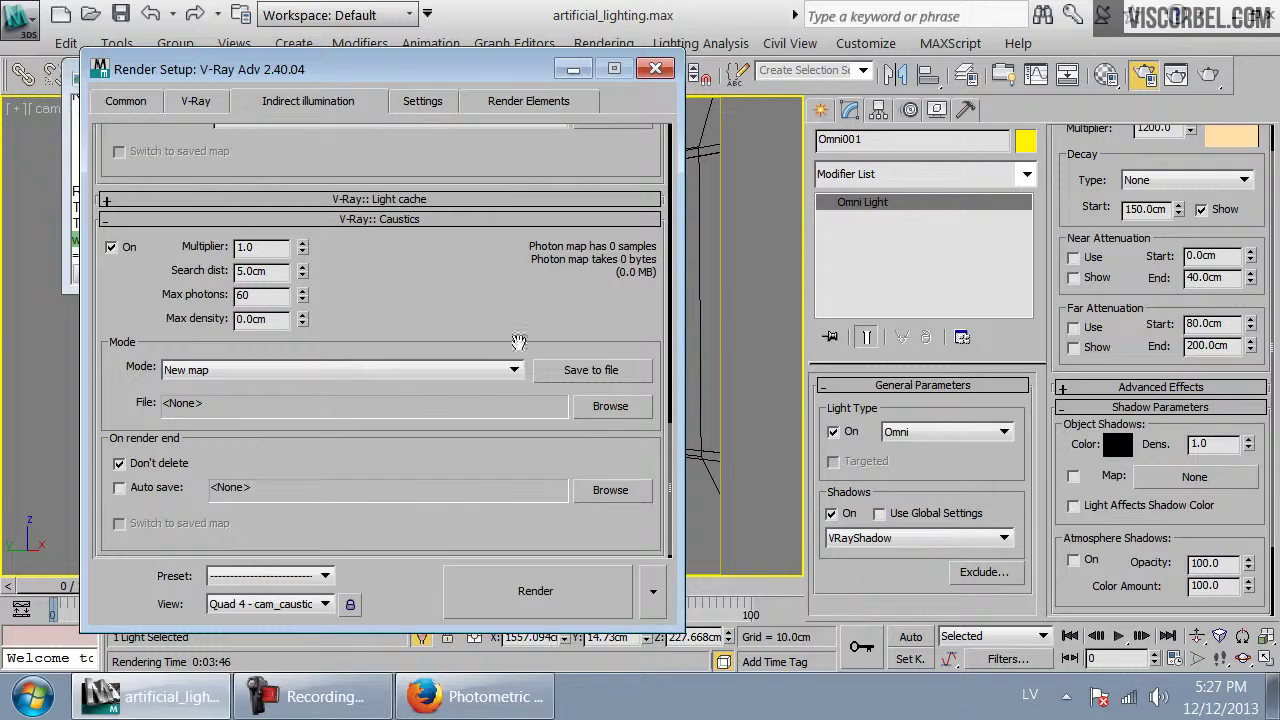
{"action": "left_click", "coordinate": [613, 590]}
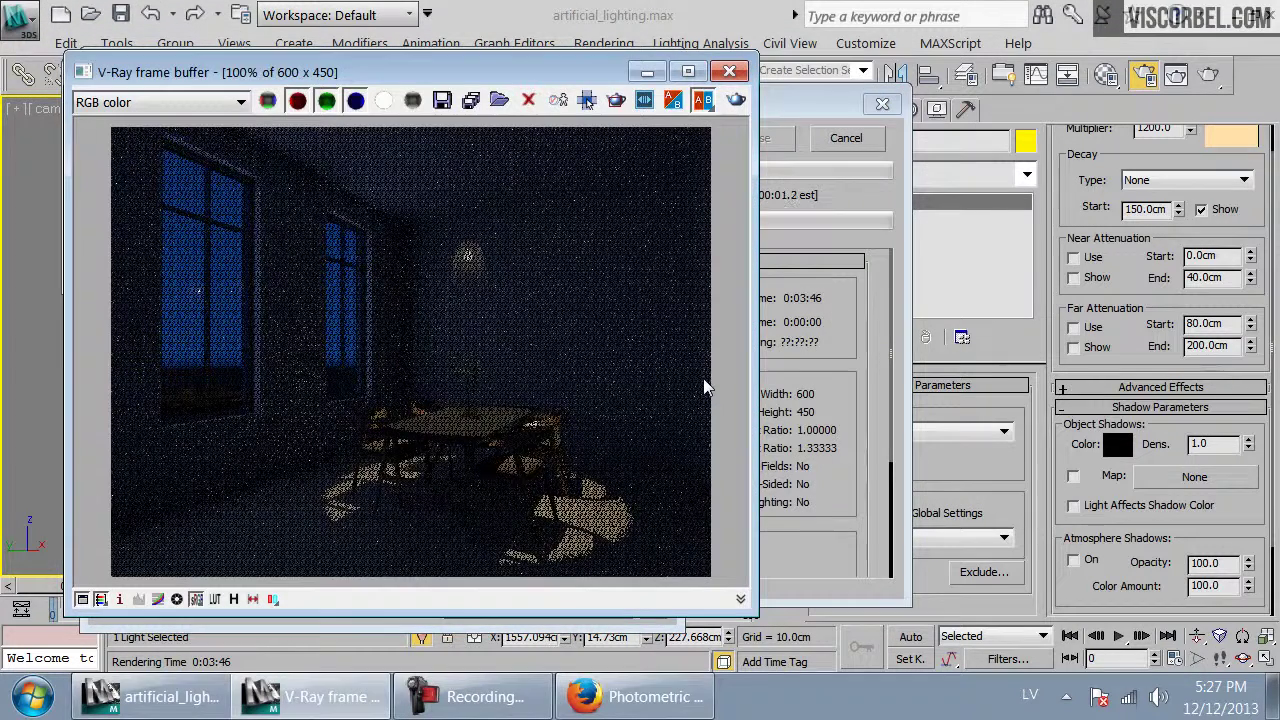
{"action": "left_click", "coordinate": [828, 366]}
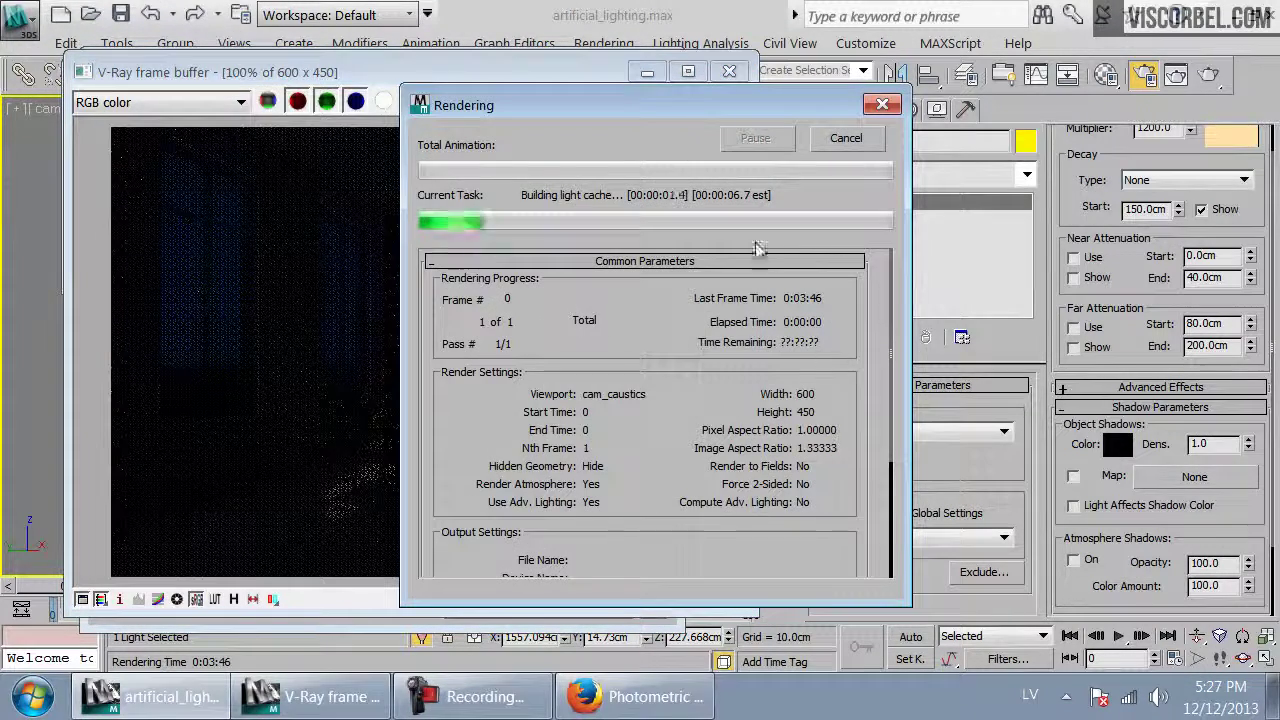
{"action": "left_click_drag", "start_coordinate": [688, 106], "coordinate": [909, 150]}
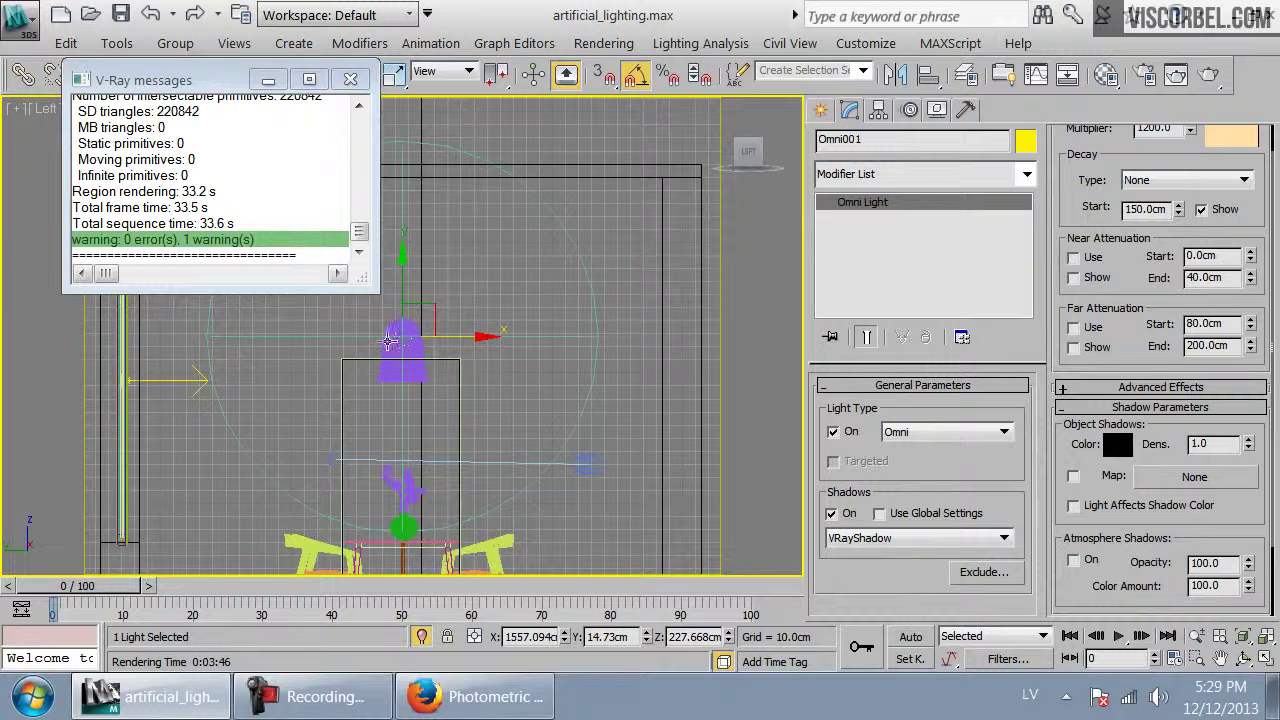
Move the Omni light about 6.8 cm down to just below the bulb, render the cam_caustics view and close the frame buffer
{"action": "scroll", "coordinate": [395, 335], "scroll_direction": "up", "scroll_amount": 5}
{"action": "left_click_drag", "start_coordinate": [408, 276], "coordinate": [405, 343]}
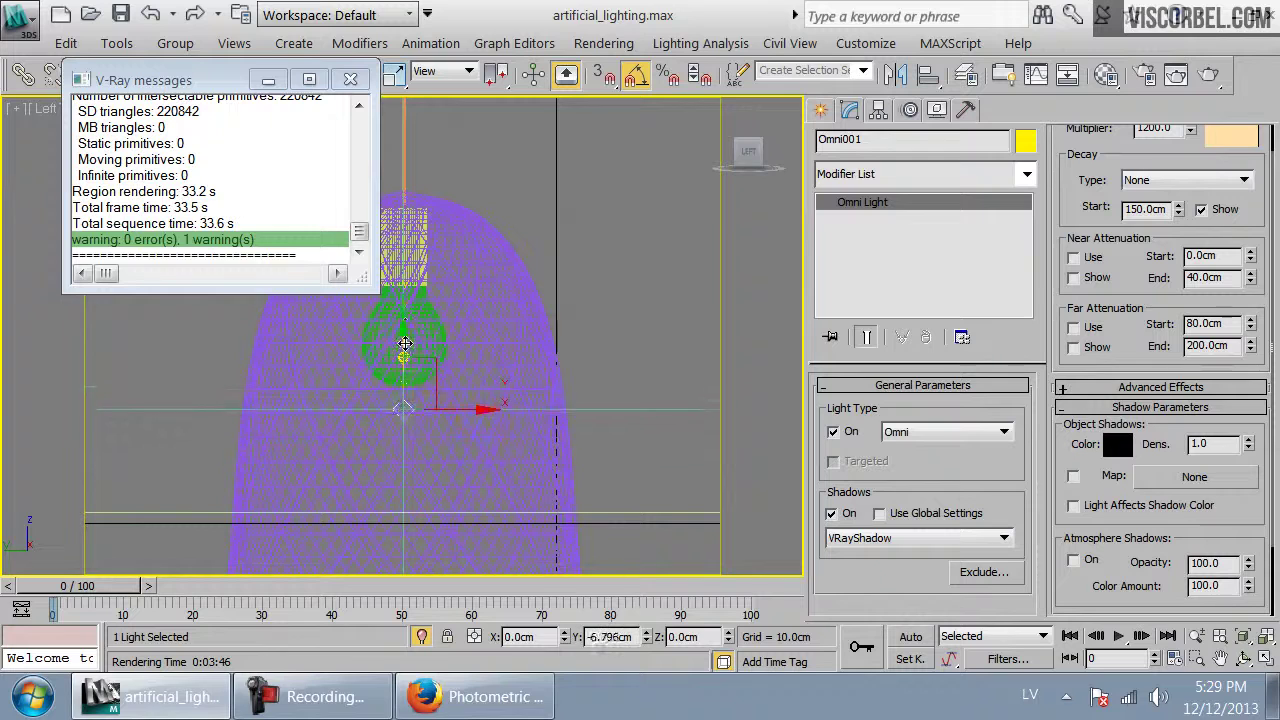
{"action": "key", "text": "c"}
{"action": "double_click", "coordinate": [548, 170]}
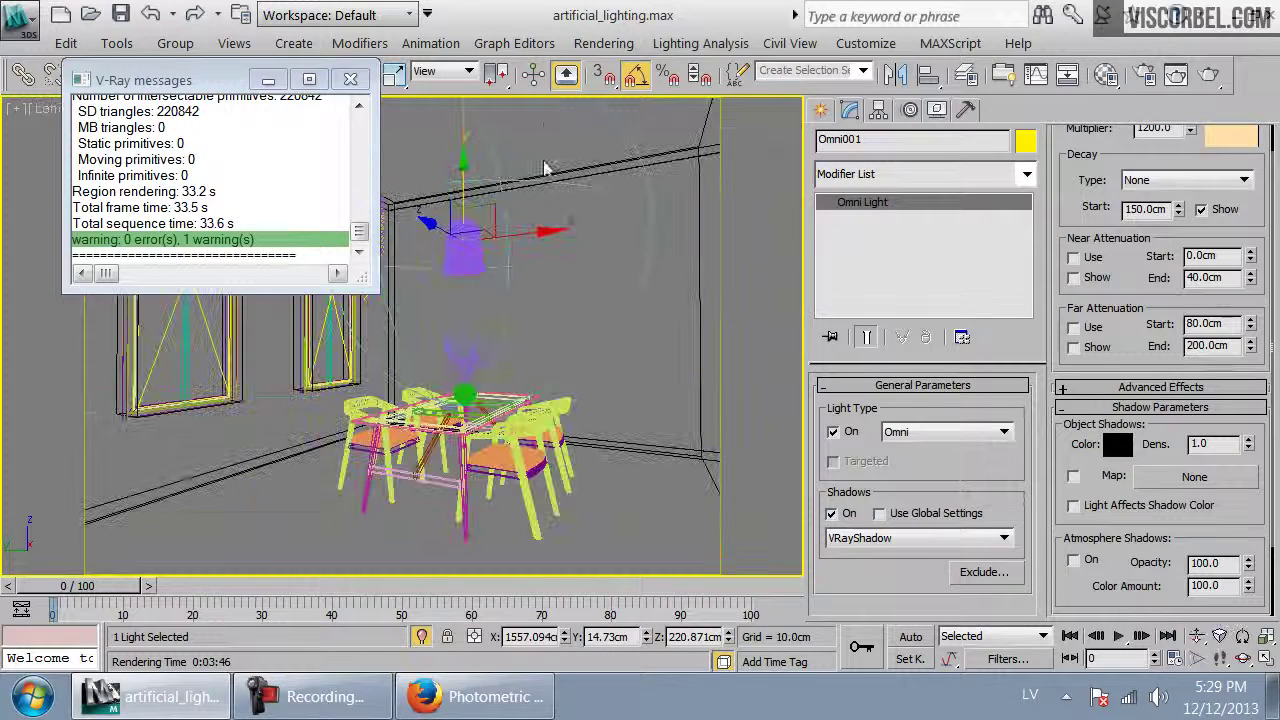
{"action": "left_click", "coordinate": [1207, 74]}
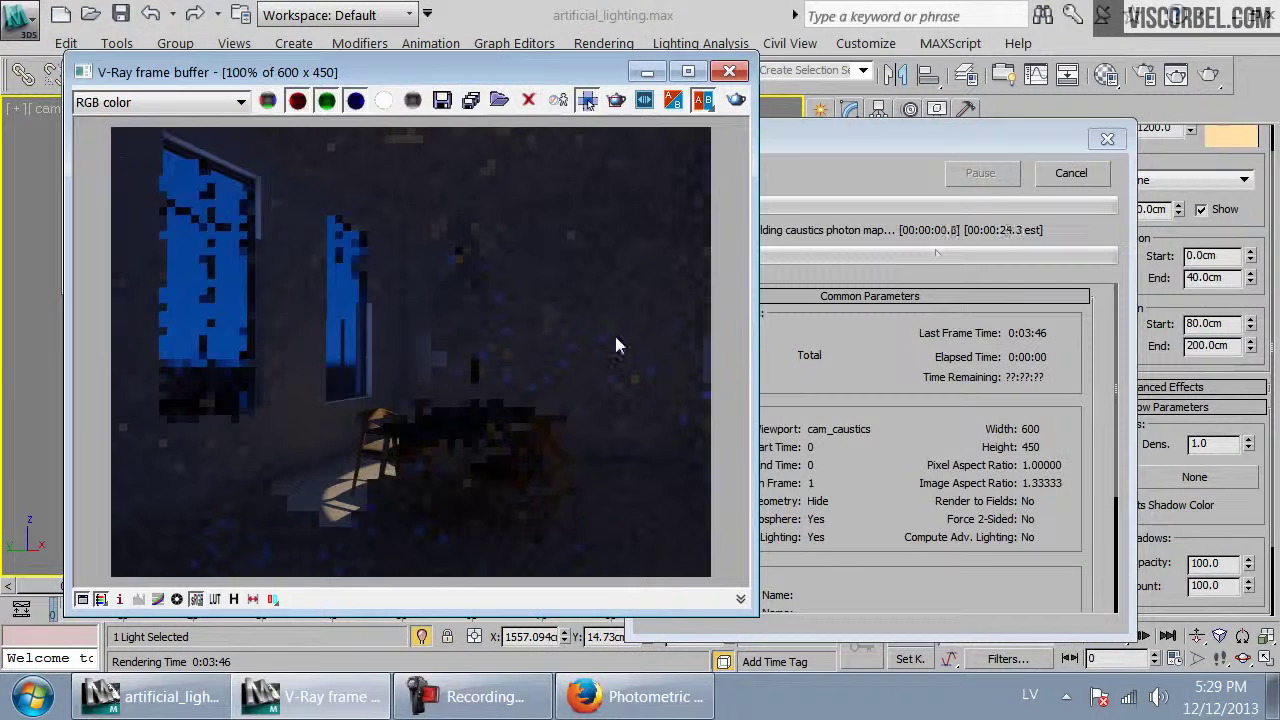
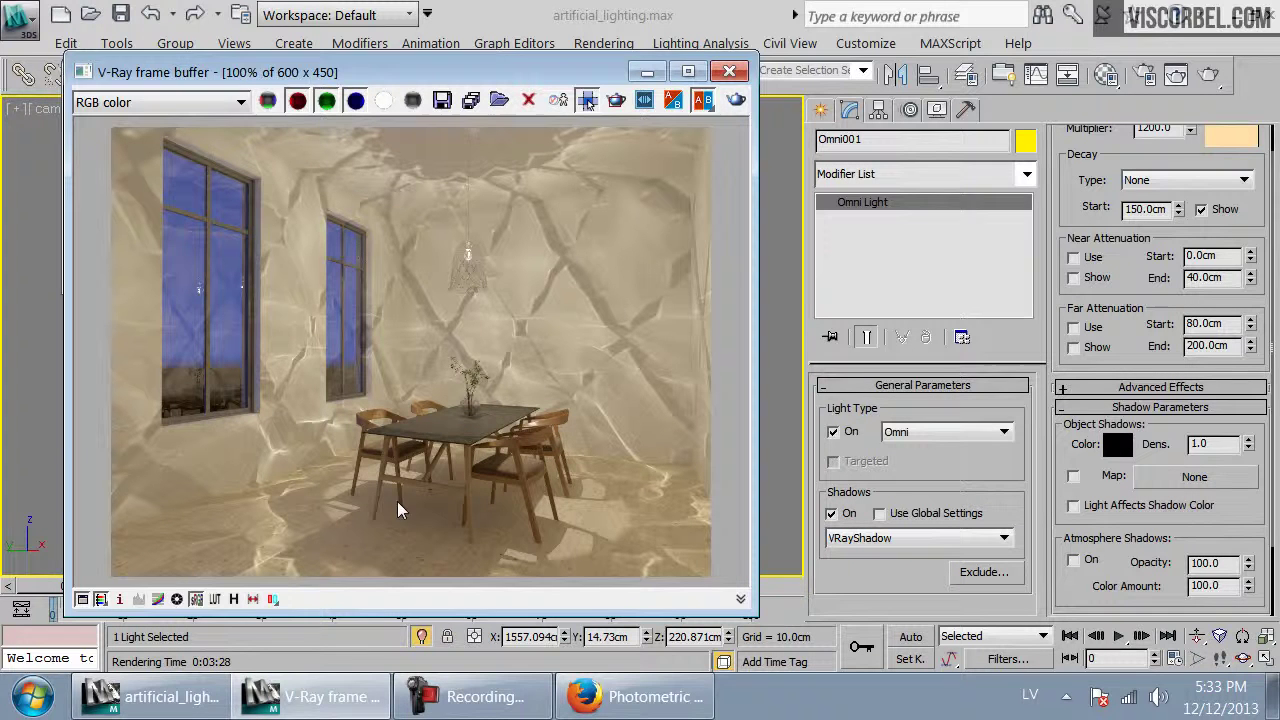
{"action": "left_click", "coordinate": [731, 73]}
Examine the Omni light's position below the bulb in the left wireframe view, closing the V-Ray messages and clearing the selection
{"action": "key", "text": "t"}
{"action": "key", "text": "f"}
{"action": "key", "text": "l"}
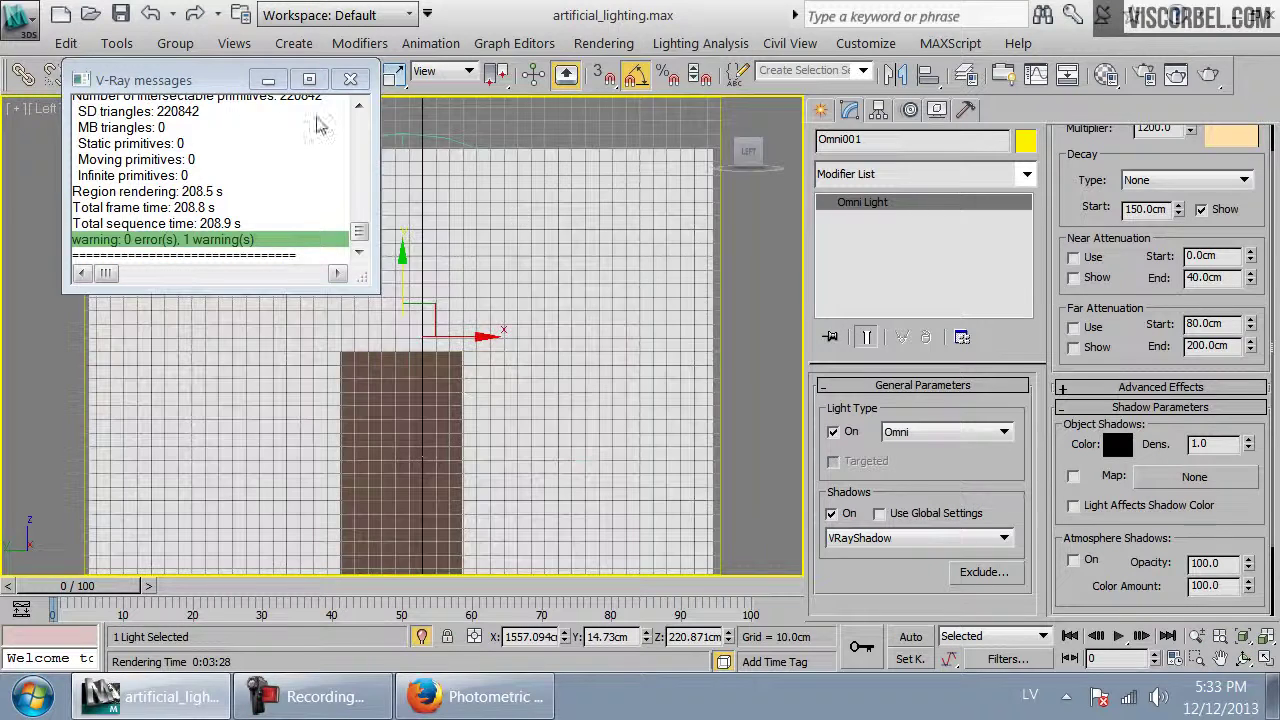
{"action": "left_click", "coordinate": [350, 79]}
{"action": "scroll", "coordinate": [405, 335], "scroll_direction": "up", "scroll_amount": 8}
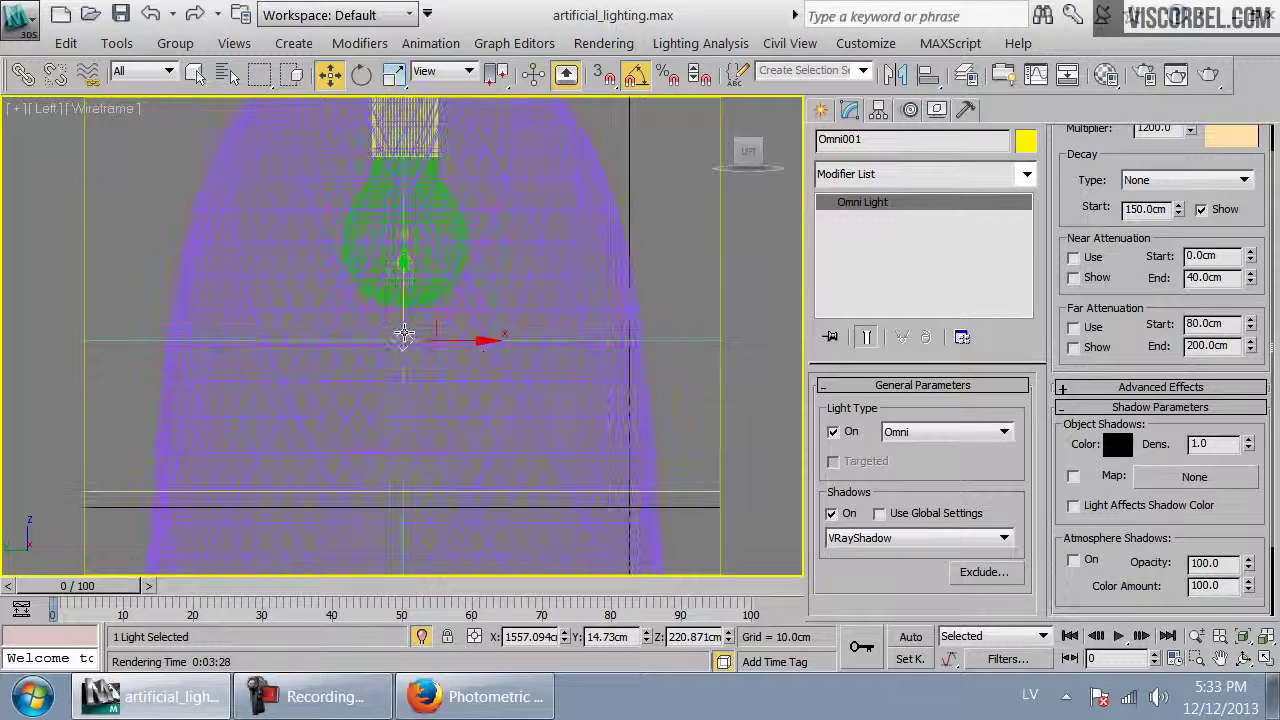
{"action": "scroll", "coordinate": [405, 335], "scroll_direction": "down", "scroll_amount": 8}
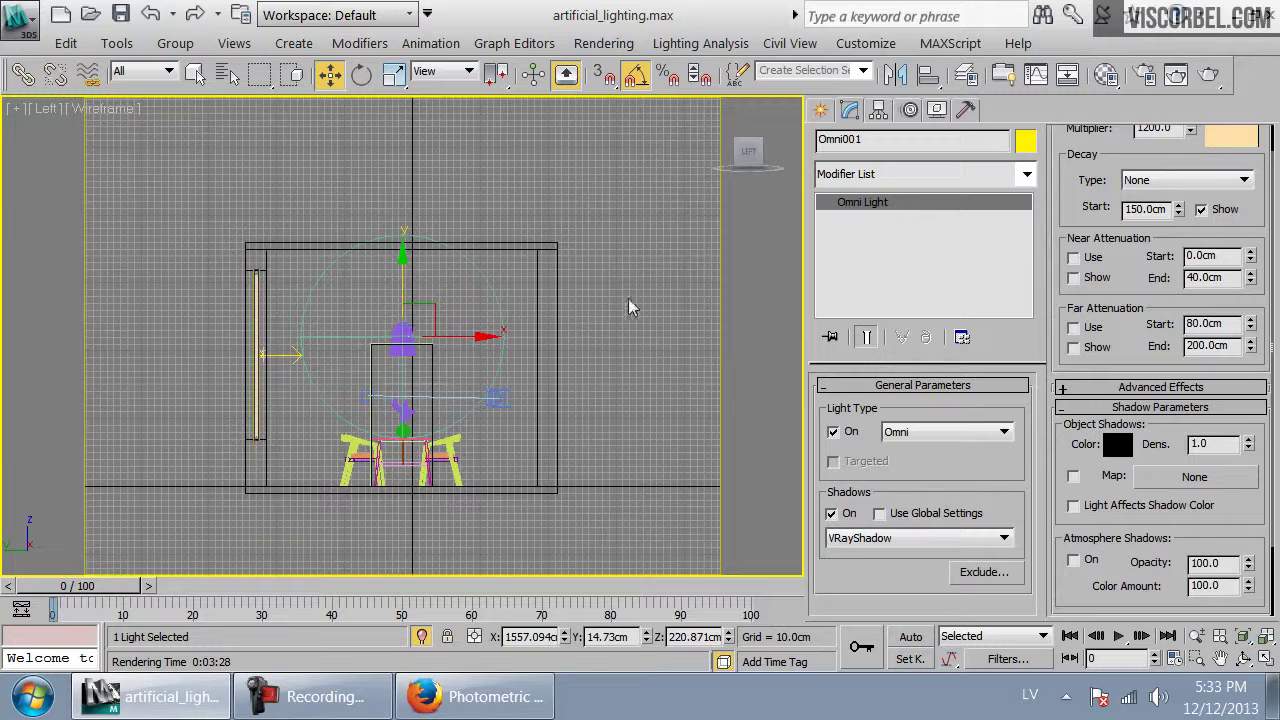
{"action": "left_click", "coordinate": [626, 309]}
{"action": "scroll", "coordinate": [404, 340], "scroll_direction": "up", "scroll_amount": 6}
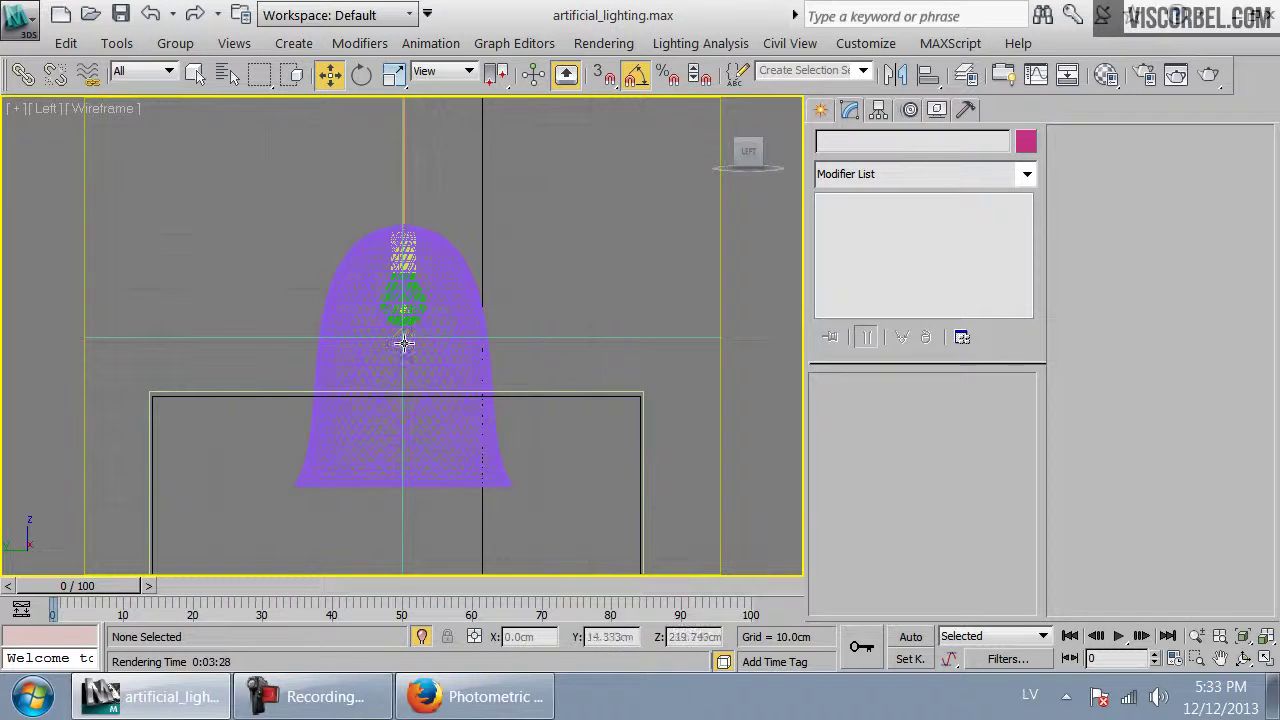
{"action": "scroll", "coordinate": [404, 343], "scroll_direction": "up", "scroll_amount": 3}
Reopen the last V-Ray render, examine the lamp and the caustics on the walls up close, and close the frame buffer
{"action": "left_click", "coordinate": [1145, 74]}
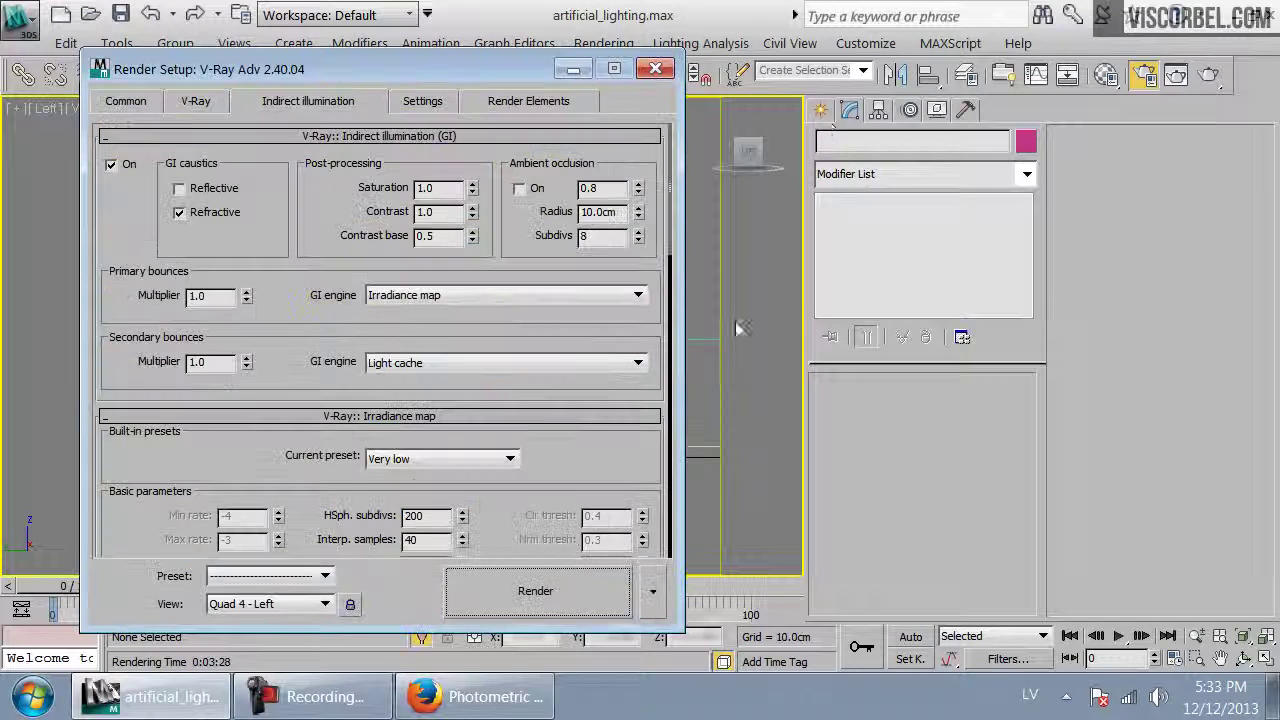
{"action": "left_click", "coordinate": [200, 101]}
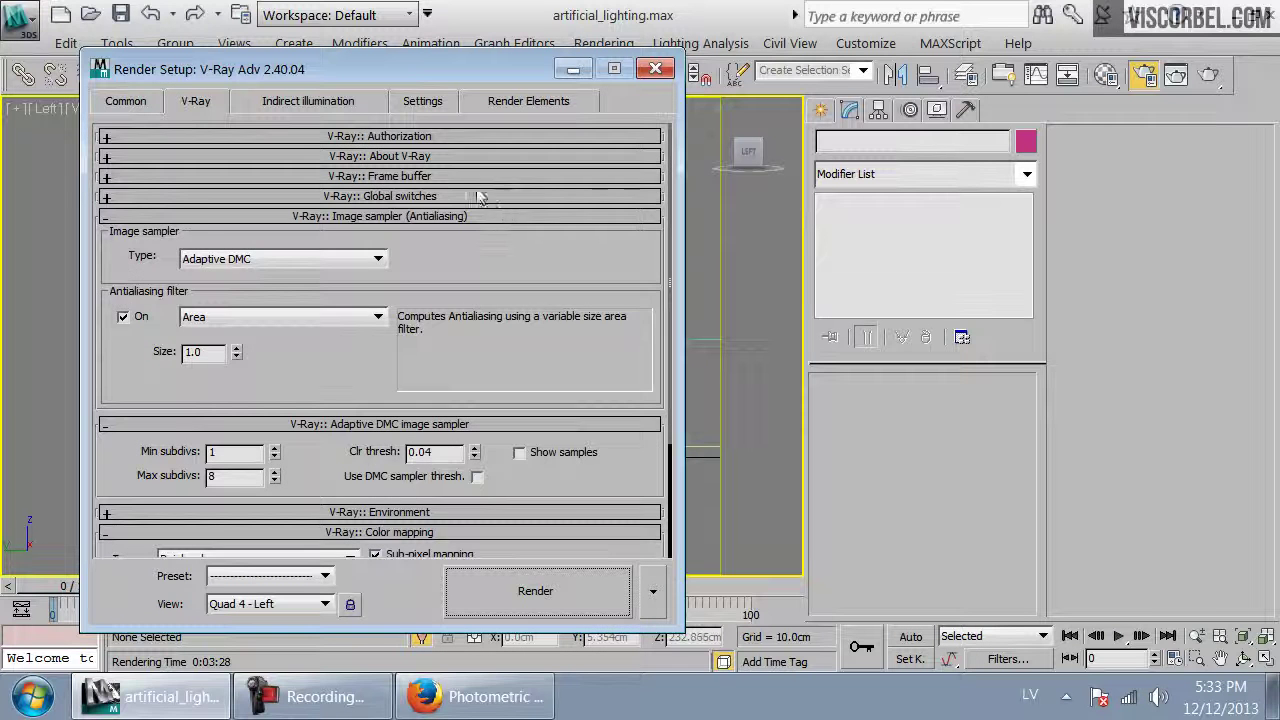
{"action": "left_click", "coordinate": [472, 177]}
{"action": "left_click", "coordinate": [585, 178]}
{"action": "scroll", "coordinate": [465, 224], "scroll_direction": "up", "scroll_amount": 3}
{"action": "middle_click_drag", "start_coordinate": [491, 402], "coordinate": [499, 197]}
{"action": "scroll", "coordinate": [450, 408], "scroll_direction": "down", "scroll_amount": 1}
{"action": "scroll", "coordinate": [450, 408], "scroll_direction": "down", "scroll_amount": 3}
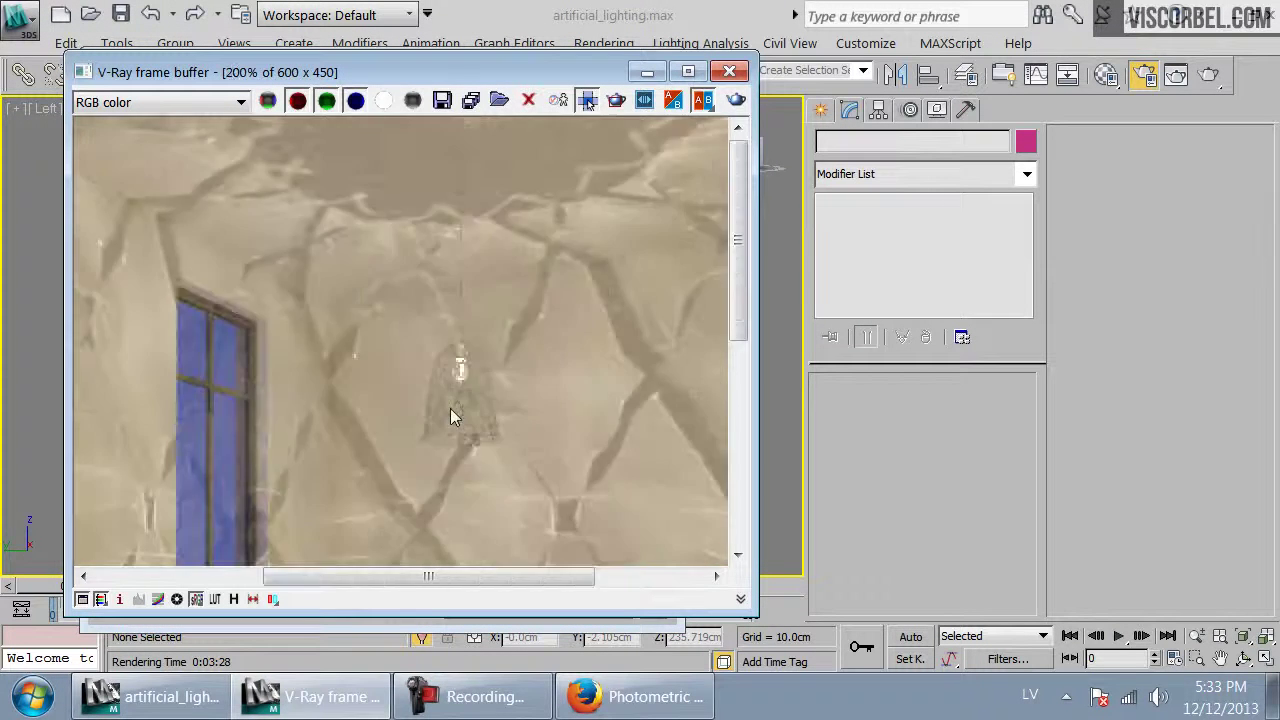
{"action": "scroll", "coordinate": [450, 408], "scroll_direction": "up", "scroll_amount": 2}
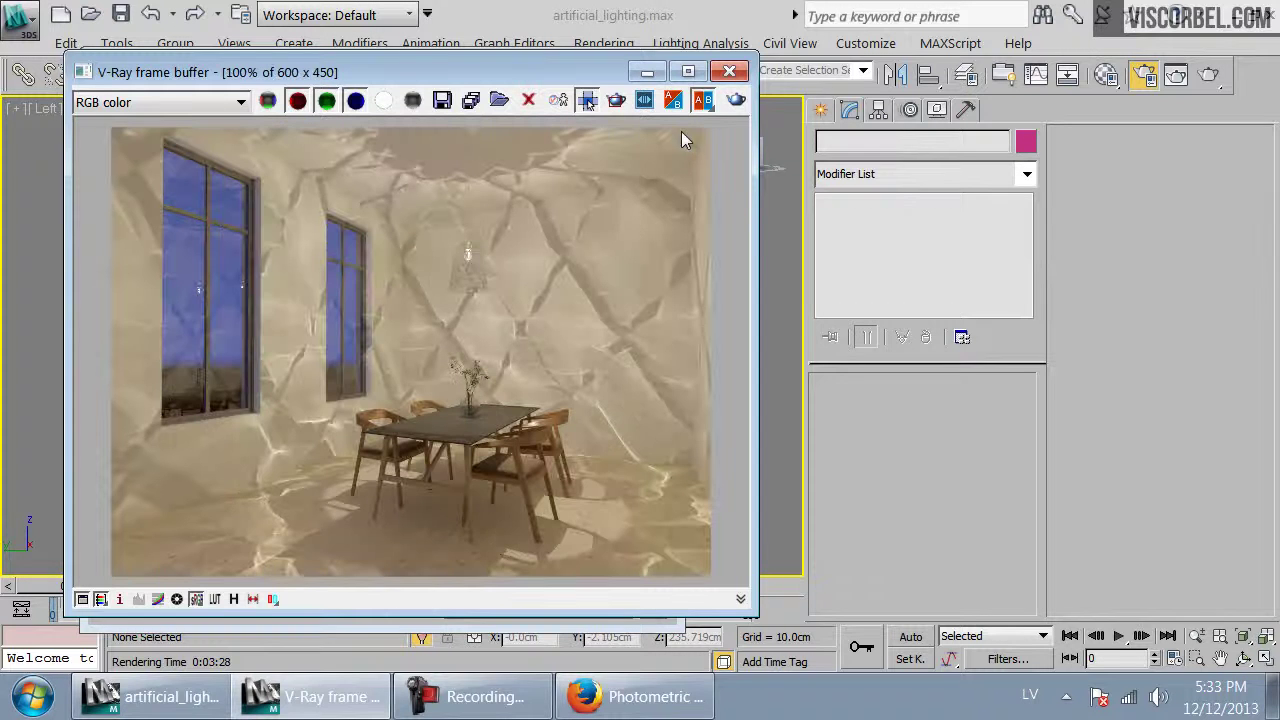
{"action": "left_click", "coordinate": [729, 71]}
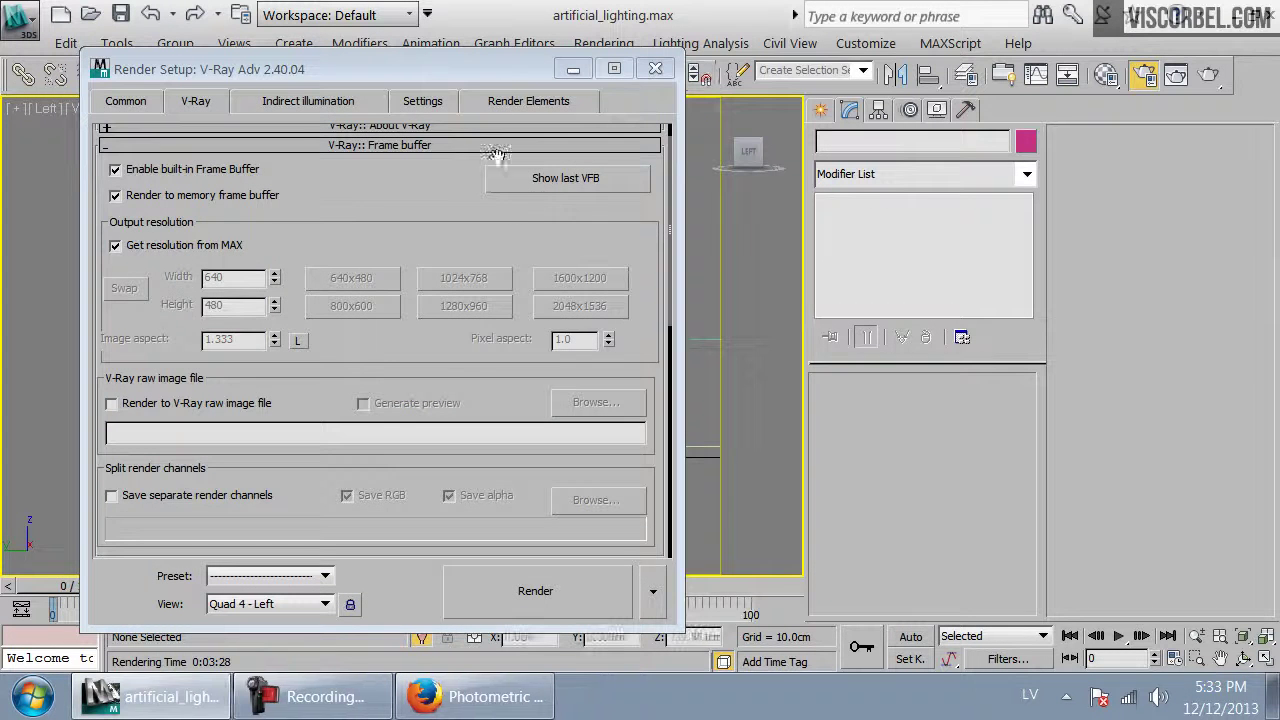
Turn off V-Ray caustics in the indirect illumination settings and close the render setup
{"action": "left_click", "coordinate": [345, 100]}
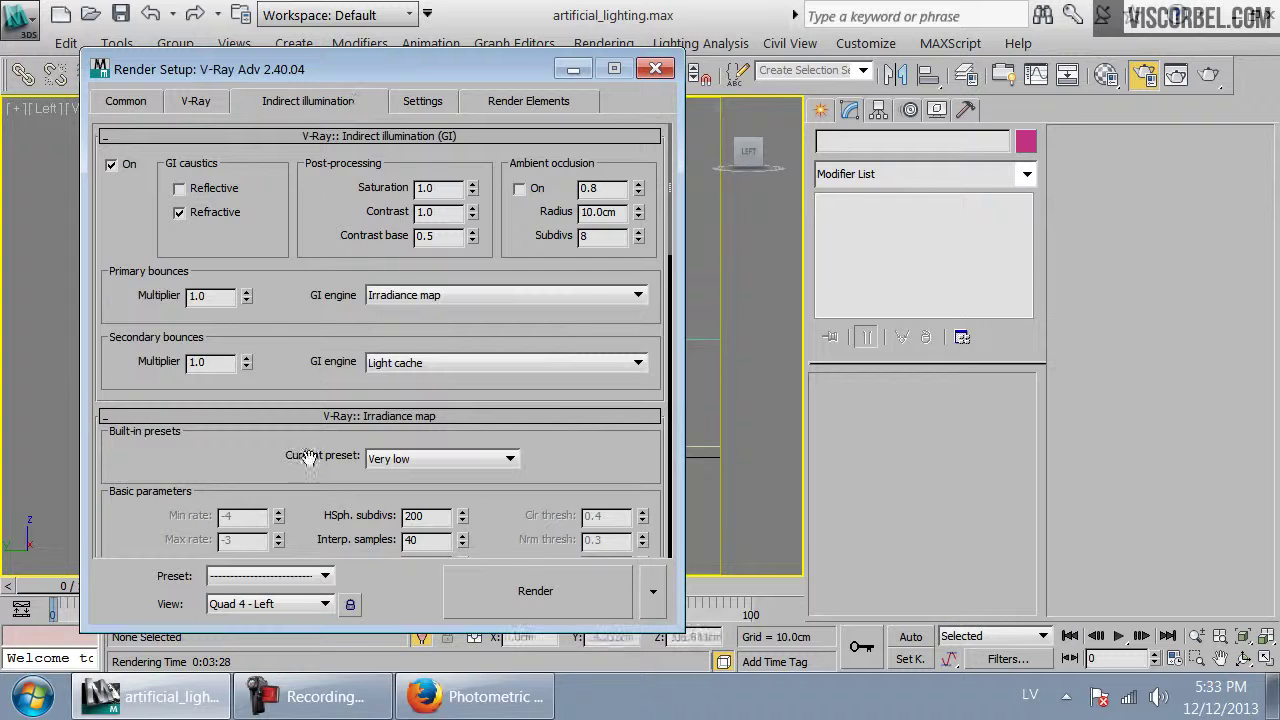
{"action": "scroll", "coordinate": [308, 434], "scroll_direction": "down", "scroll_amount": 10}
{"action": "scroll", "coordinate": [118, 436], "scroll_direction": "down", "scroll_amount": 5}
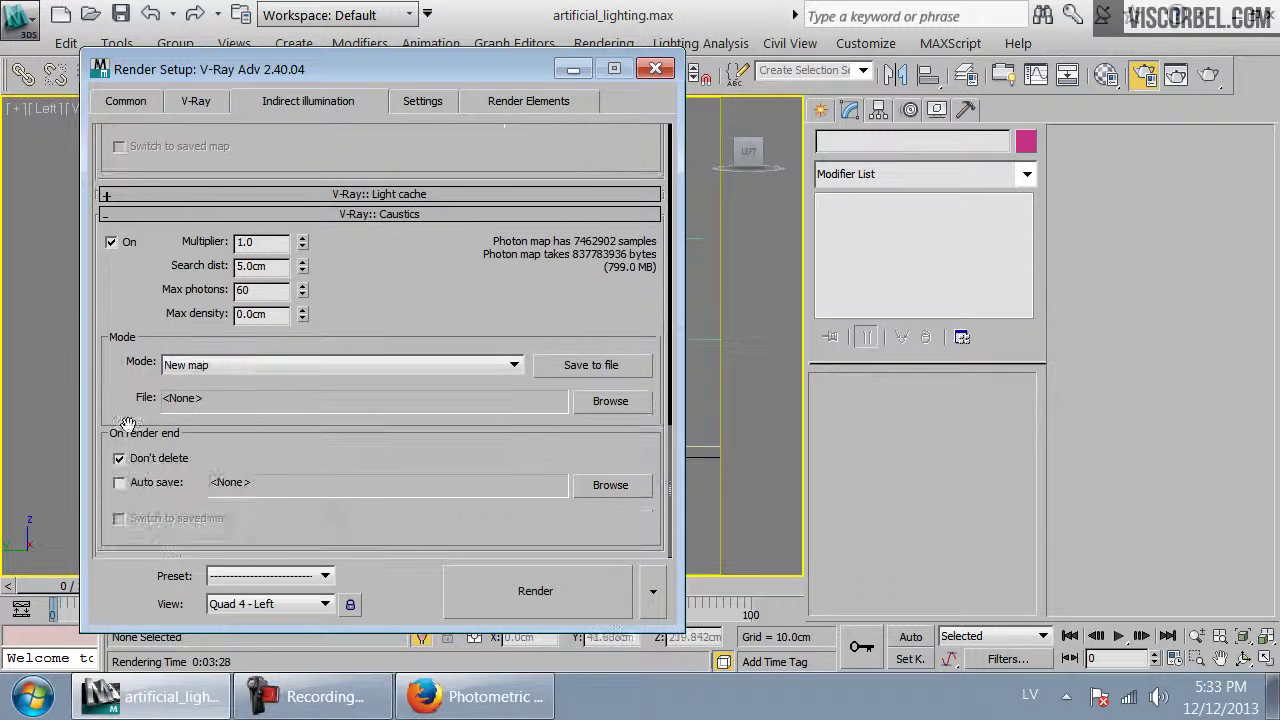
{"action": "left_click", "coordinate": [130, 244]}
{"action": "left_click", "coordinate": [655, 68]}
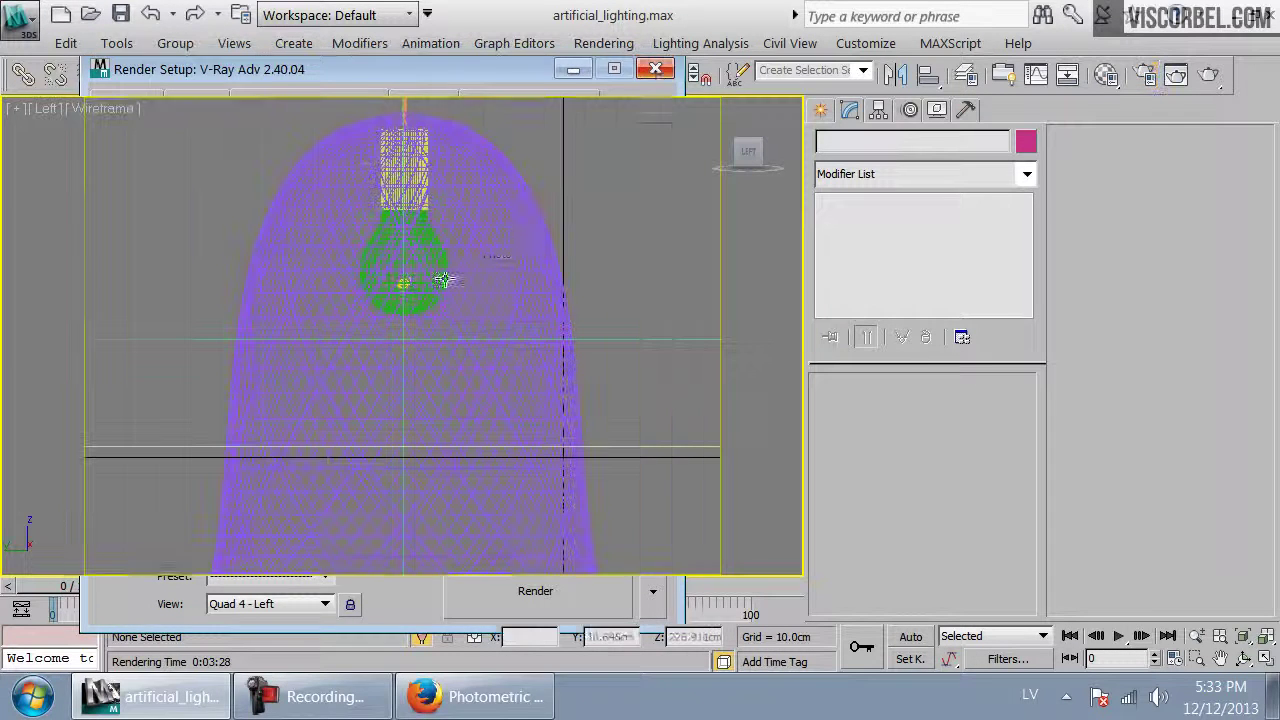
Create a plane VRayLight around the pendant lamp in the top view, about 30.6 cm half-length and 32.1 cm half-width
{"action": "key", "text": "t"}
{"action": "scroll", "coordinate": [545, 342], "scroll_direction": "up", "scroll_amount": 6}
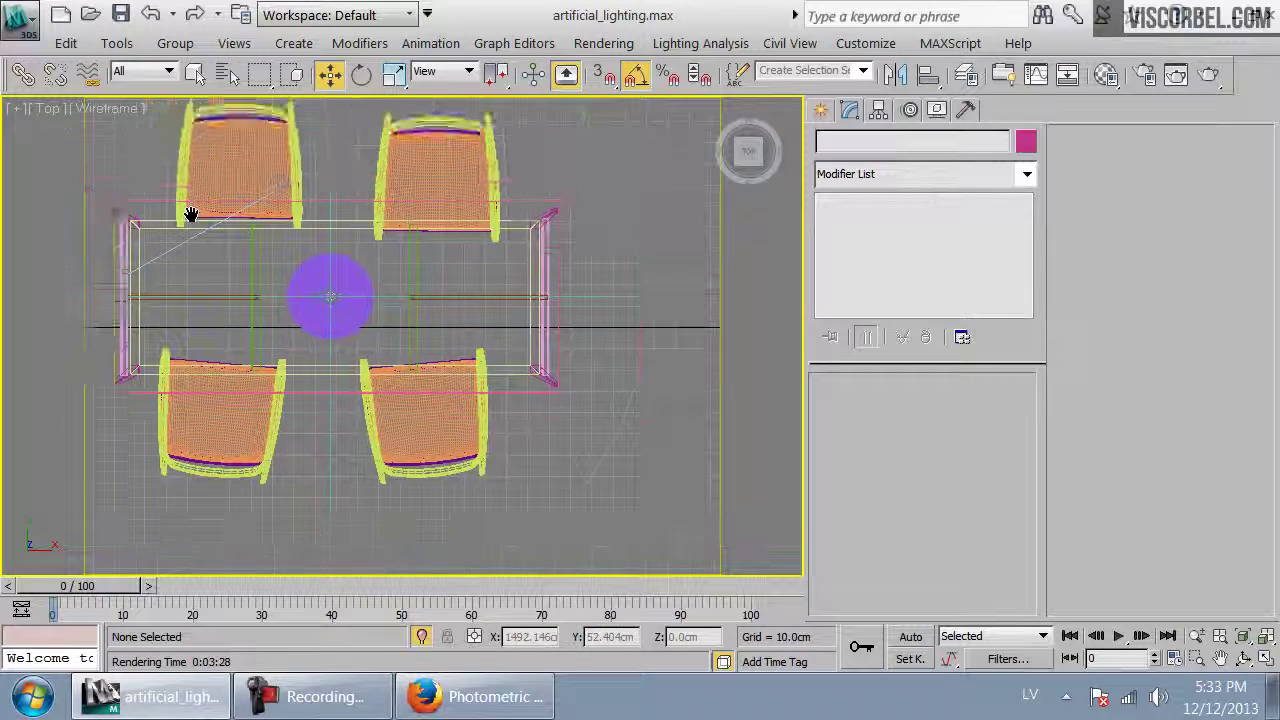
{"action": "left_click", "coordinate": [820, 110]}
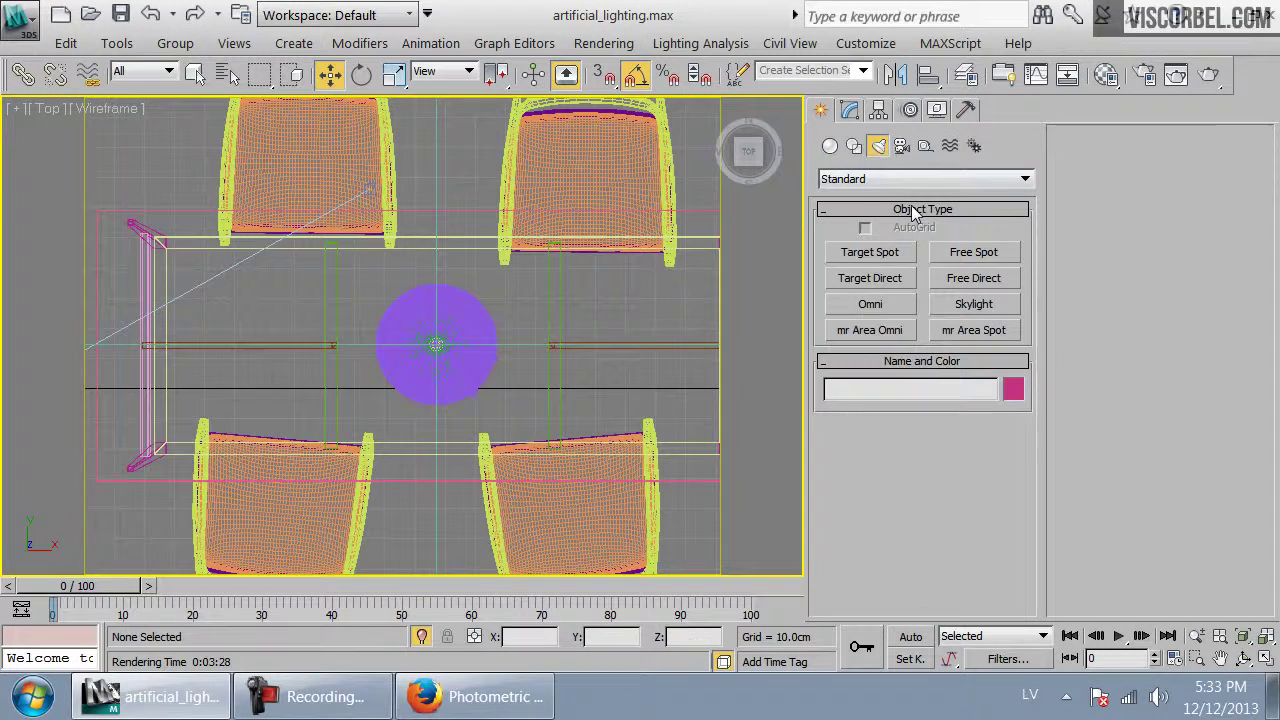
{"action": "left_click", "coordinate": [880, 178]}
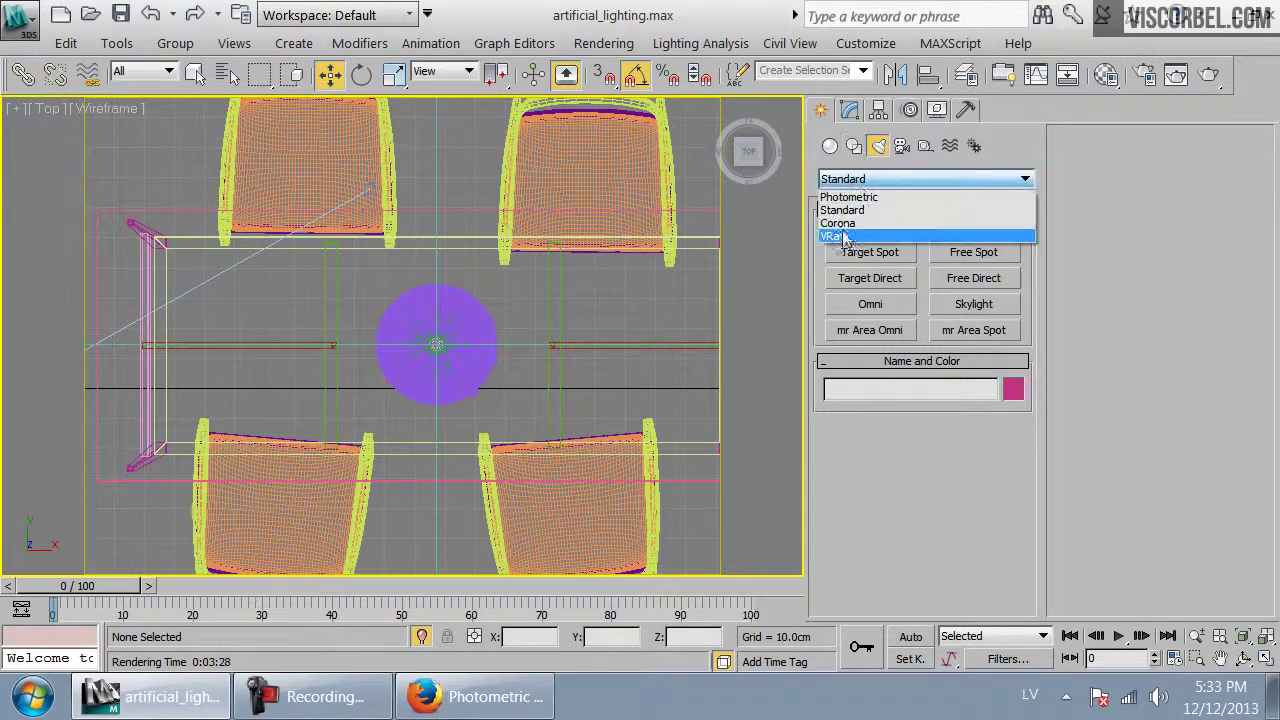
{"action": "left_click", "coordinate": [845, 237]}
{"action": "left_click", "coordinate": [886, 256]}
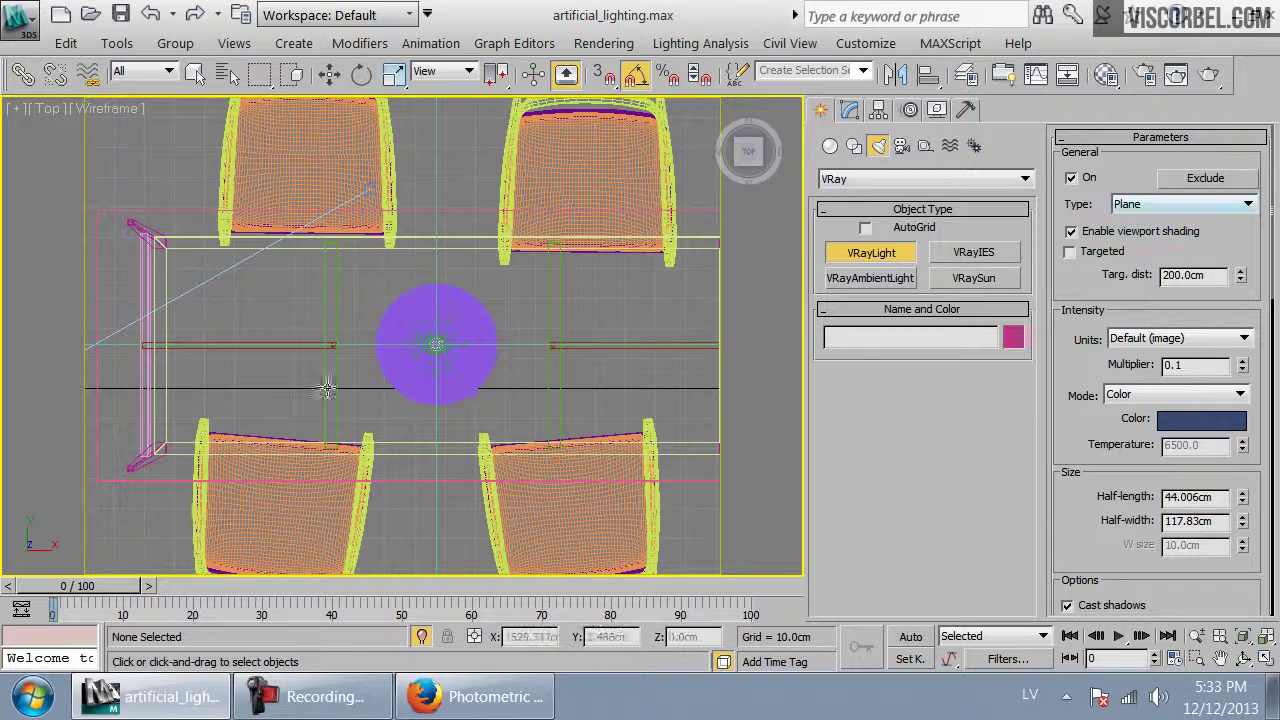
{"action": "left_click_drag", "start_coordinate": [350, 249], "coordinate": [530, 443]}
Raise the new plane light in the front view to just above the lampshade, centred on the cord at a height of about 243.4 cm
{"action": "key", "text": "f"}
{"action": "key", "text": "z"}
{"action": "scroll", "coordinate": [415, 400], "scroll_direction": "down", "scroll_amount": 6}
{"action": "middle_click_drag", "start_coordinate": [413, 276], "coordinate": [425, 562]}
{"action": "key", "text": "w"}
{"action": "left_click_drag", "start_coordinate": [414, 550], "coordinate": [414, 207]}
{"action": "scroll", "coordinate": [414, 270], "scroll_direction": "up", "scroll_amount": 8}
{"action": "scroll", "coordinate": [417, 296], "scroll_direction": "down", "scroll_amount": 3}
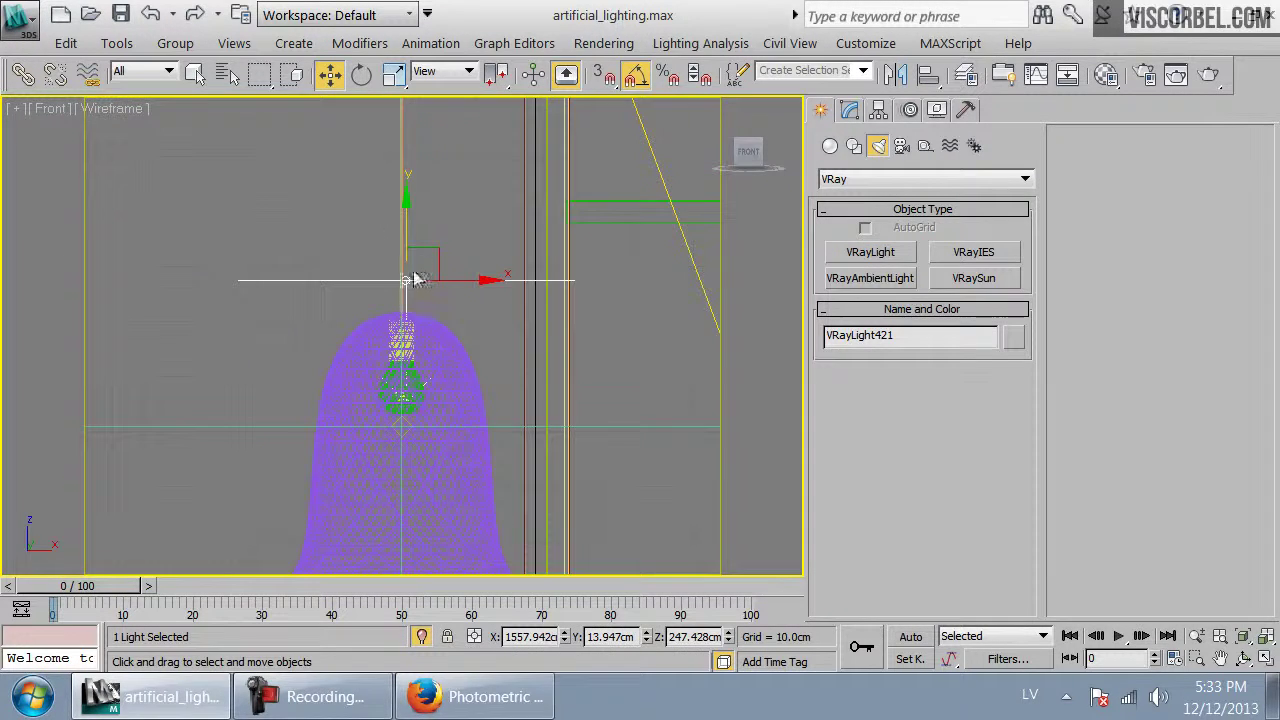
{"action": "left_click_drag", "start_coordinate": [430, 262], "coordinate": [425, 272]}
Set the plane light to luminous power (lm) with multiplier 500 and temperature mode at 4000
{"action": "left_click", "coordinate": [849, 111]}
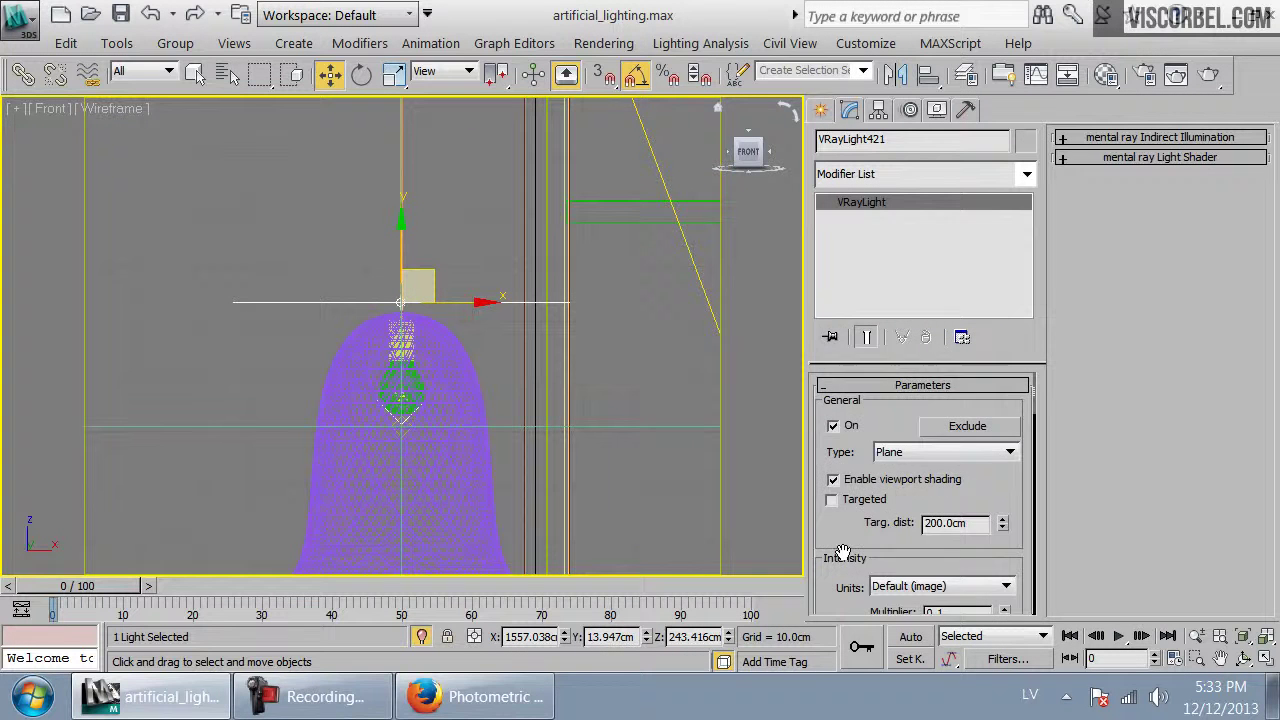
{"action": "scroll", "coordinate": [870, 497], "scroll_direction": "down", "scroll_amount": 5}
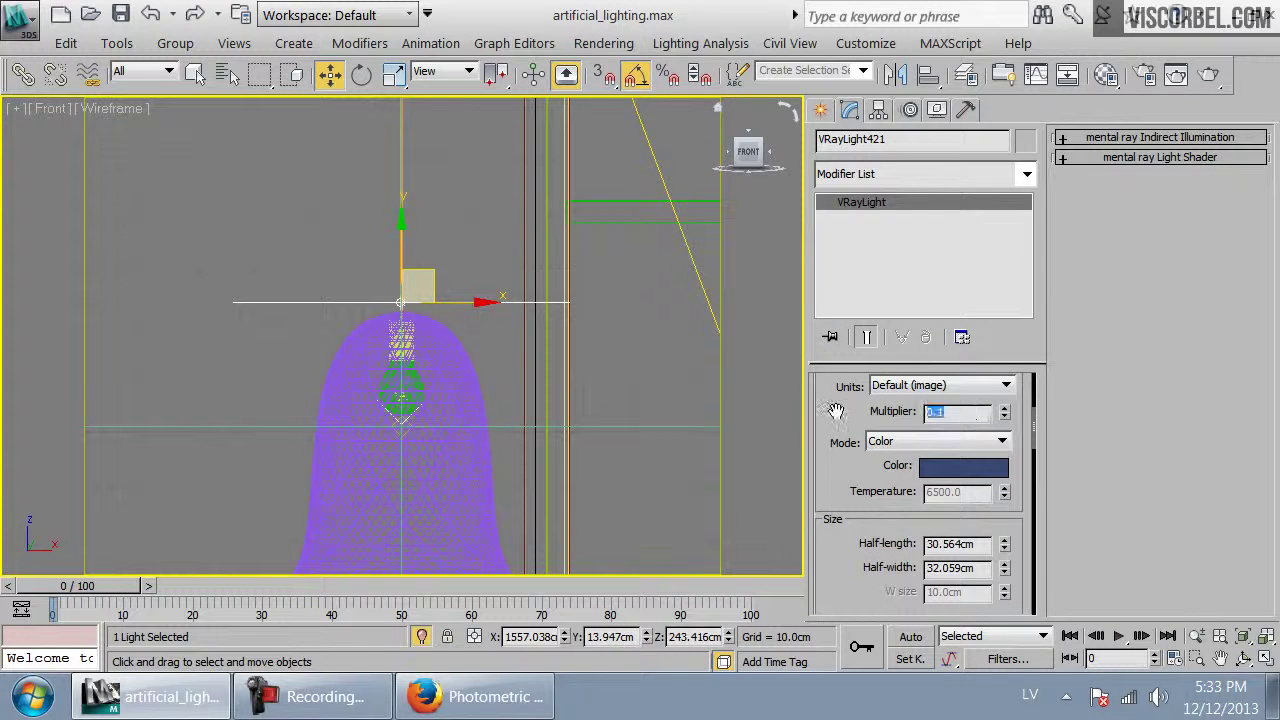
{"action": "left_click", "coordinate": [1004, 386]}
{"action": "left_click", "coordinate": [915, 412]}
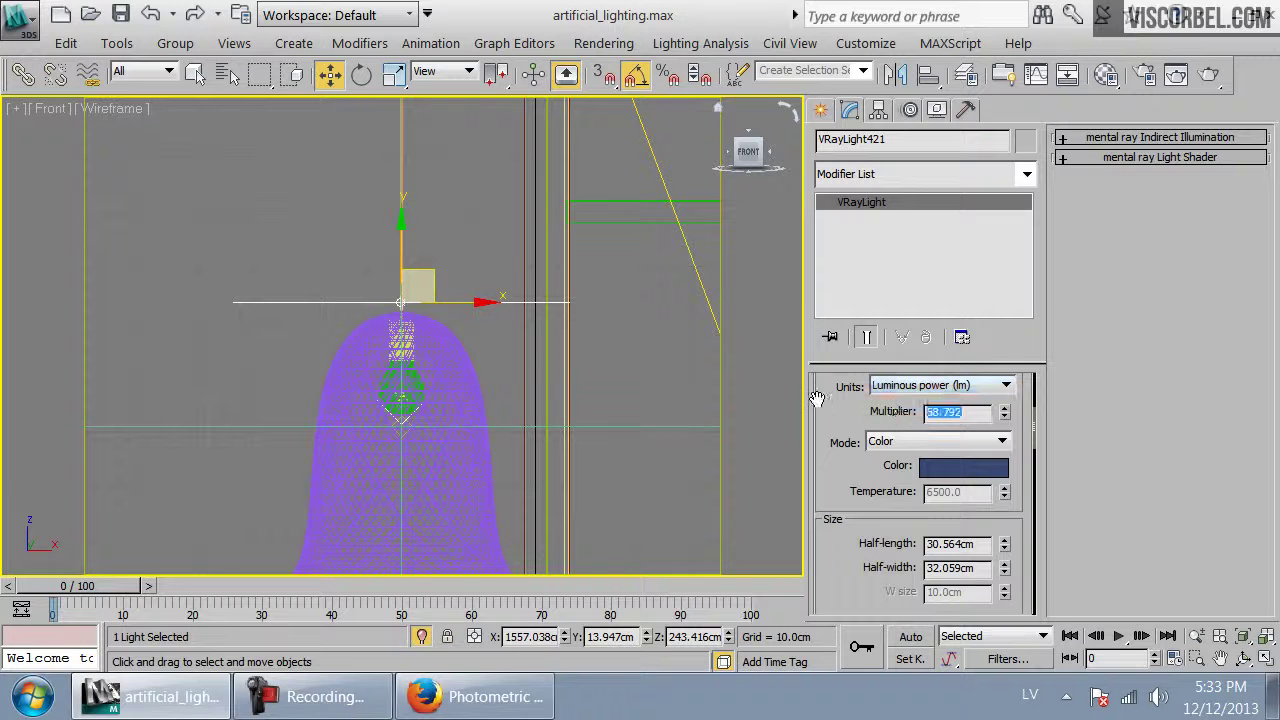
{"action": "left_click", "coordinate": [912, 446]}
{"action": "left_click", "coordinate": [900, 470]}
{"action": "left_click_drag", "start_coordinate": [966, 492], "coordinate": [492, 427]}
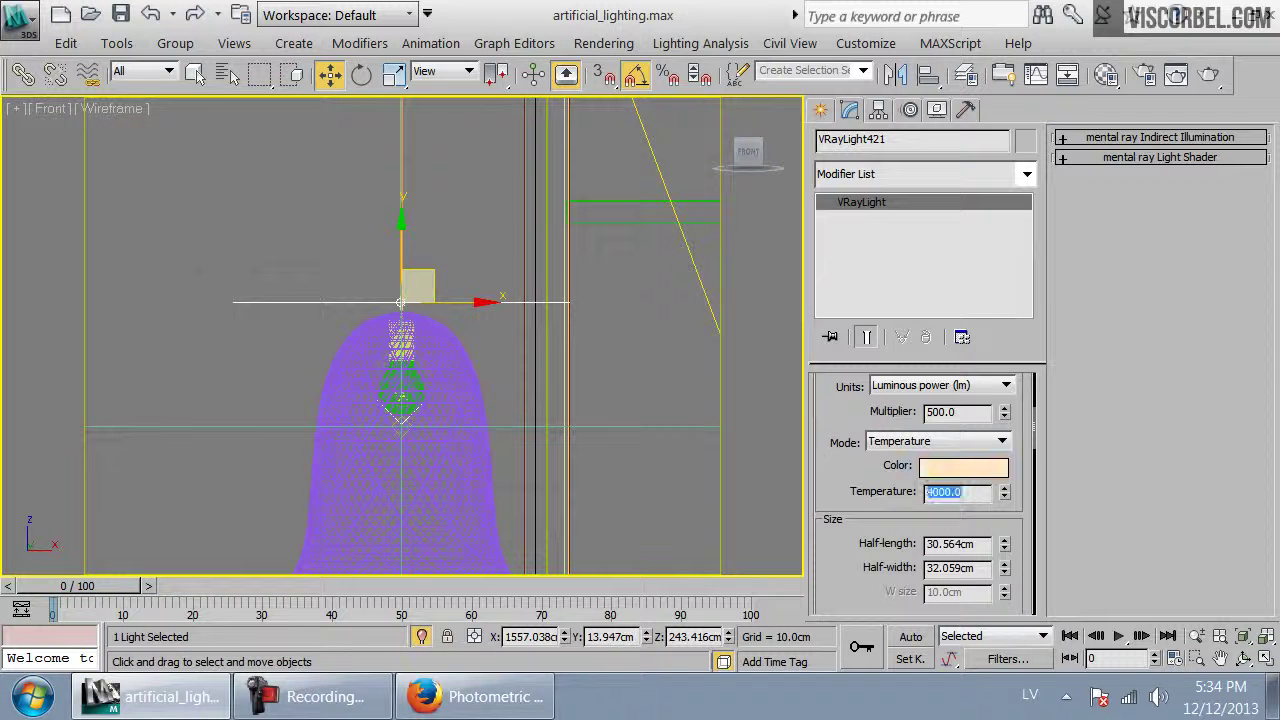
Switch the viewport to the cam_caustics camera and load a new VRaySoftbox map into the second material editor slot
{"action": "key", "text": "m"}
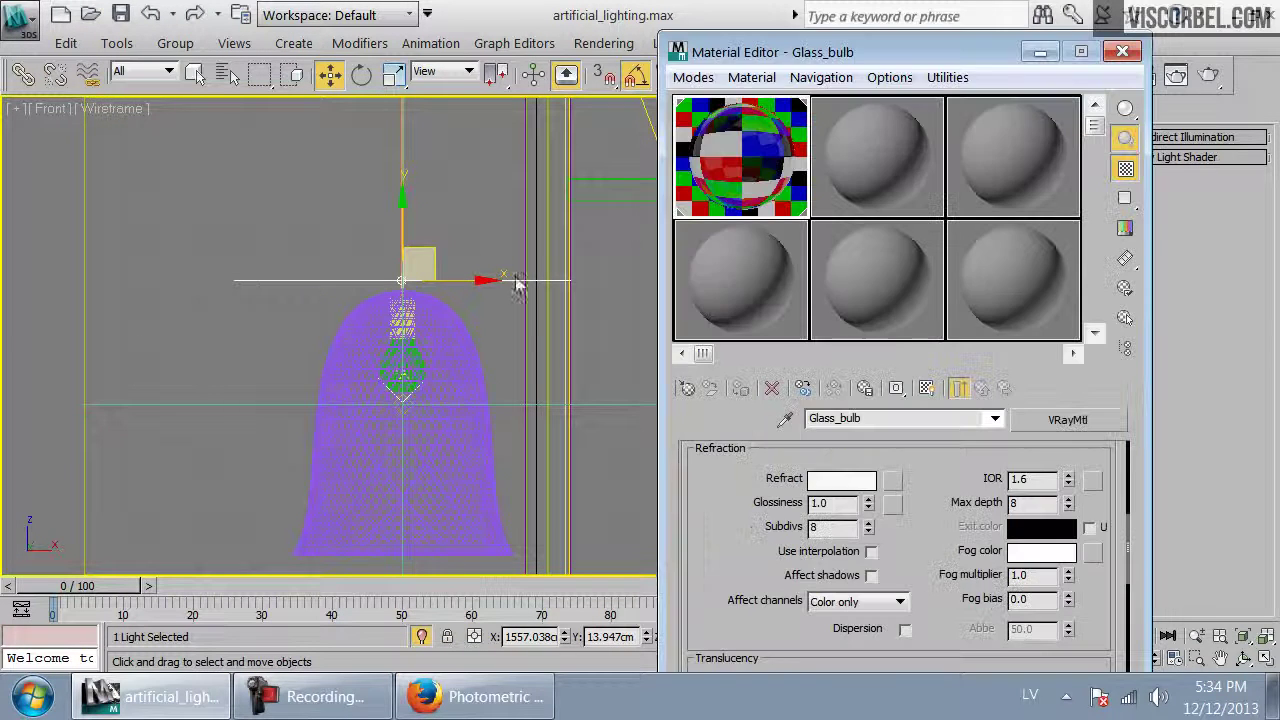
{"action": "key", "text": "c"}
{"action": "double_click", "coordinate": [545, 168]}
{"action": "left_click_drag", "start_coordinate": [928, 62], "coordinate": [472, 67]}
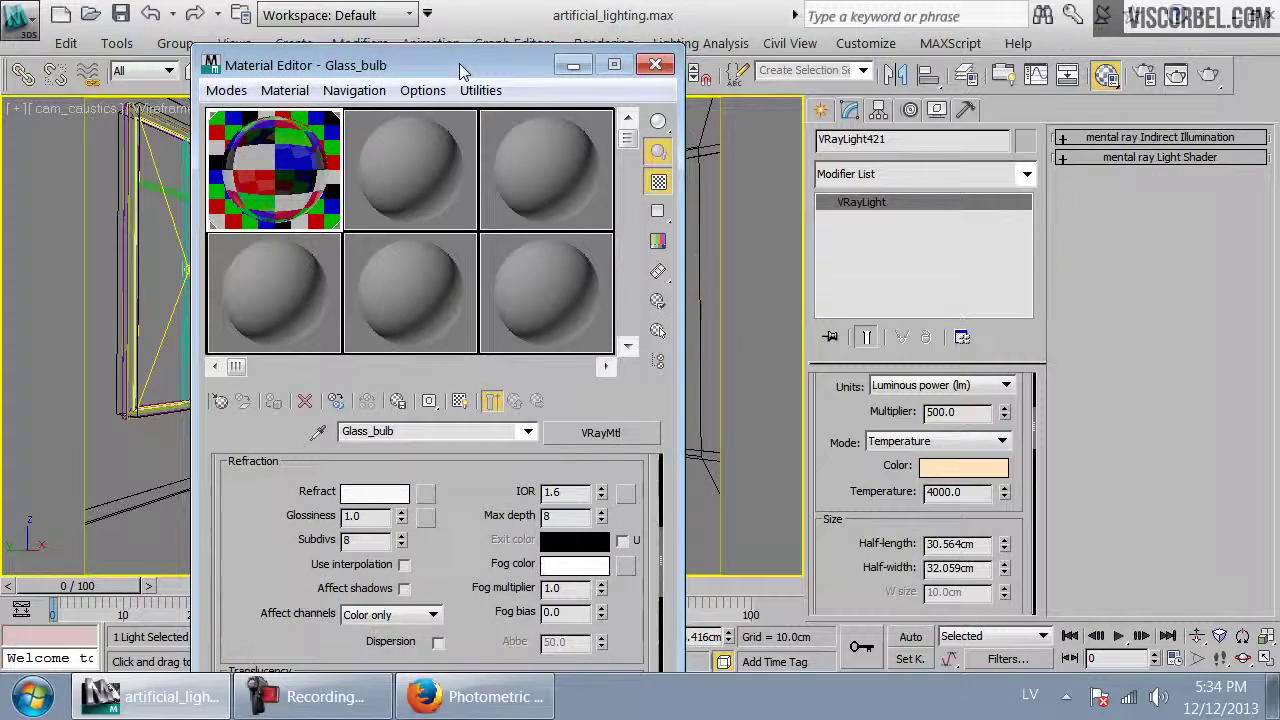
{"action": "left_click", "coordinate": [420, 166]}
{"action": "left_click", "coordinate": [229, 393]}
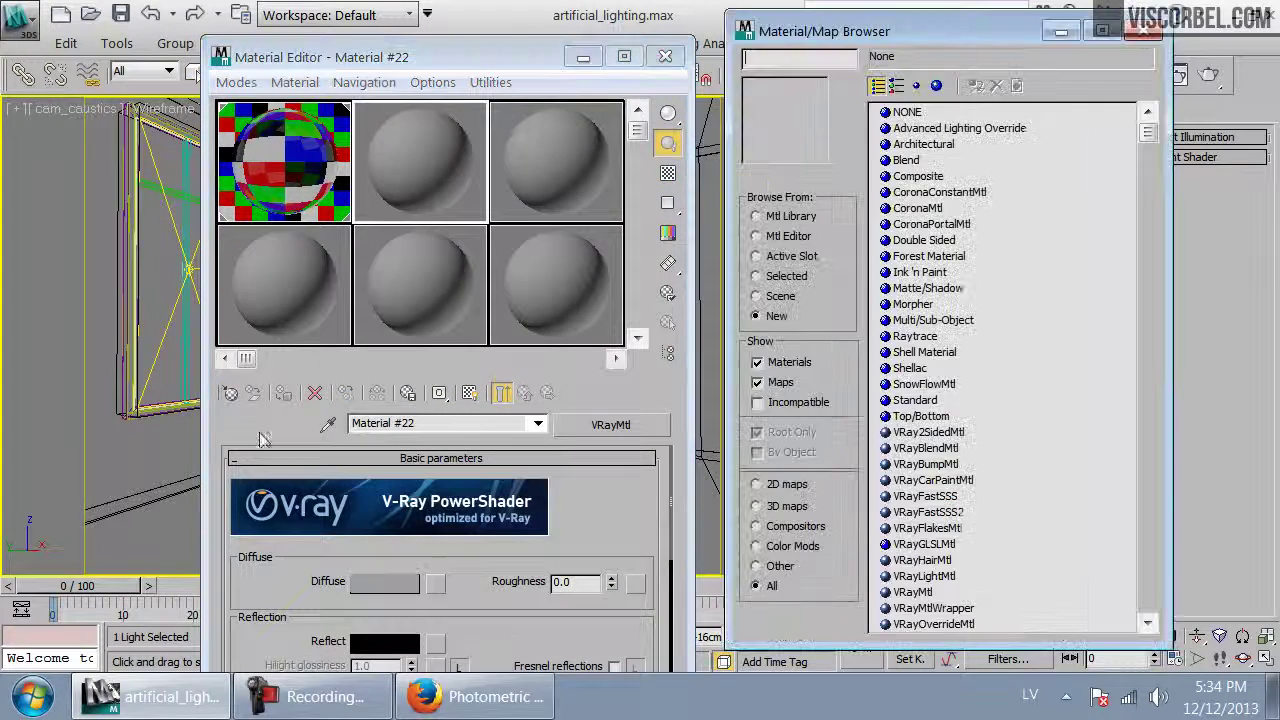
{"action": "left_click", "coordinate": [940, 452]}
{"action": "scroll", "coordinate": [945, 455], "scroll_direction": "down", "scroll_amount": 20}
{"action": "scroll", "coordinate": [952, 430], "scroll_direction": "down", "scroll_amount": 7}
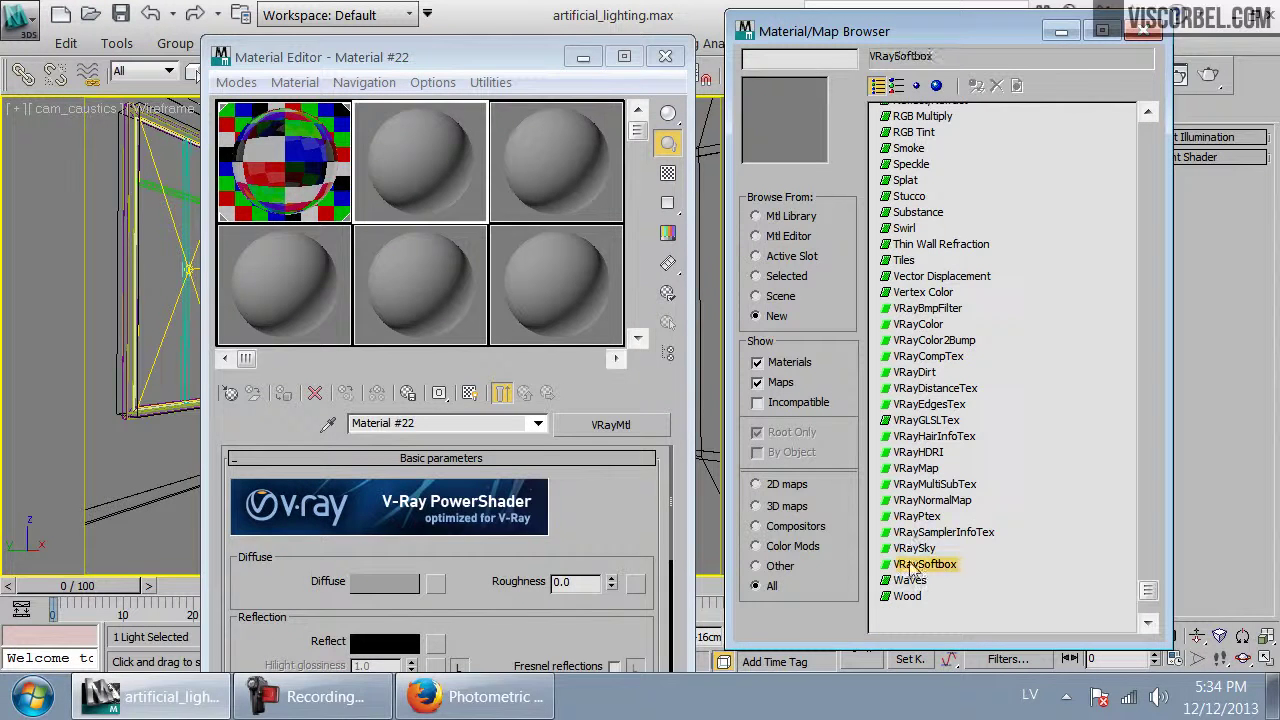
{"action": "double_click", "coordinate": [912, 566]}
Turn on the softbox's Frame gradient and widen its dark falloff by moving the white stop inward to just under the middle
{"action": "scroll", "coordinate": [509, 514], "scroll_direction": "down", "scroll_amount": 10}
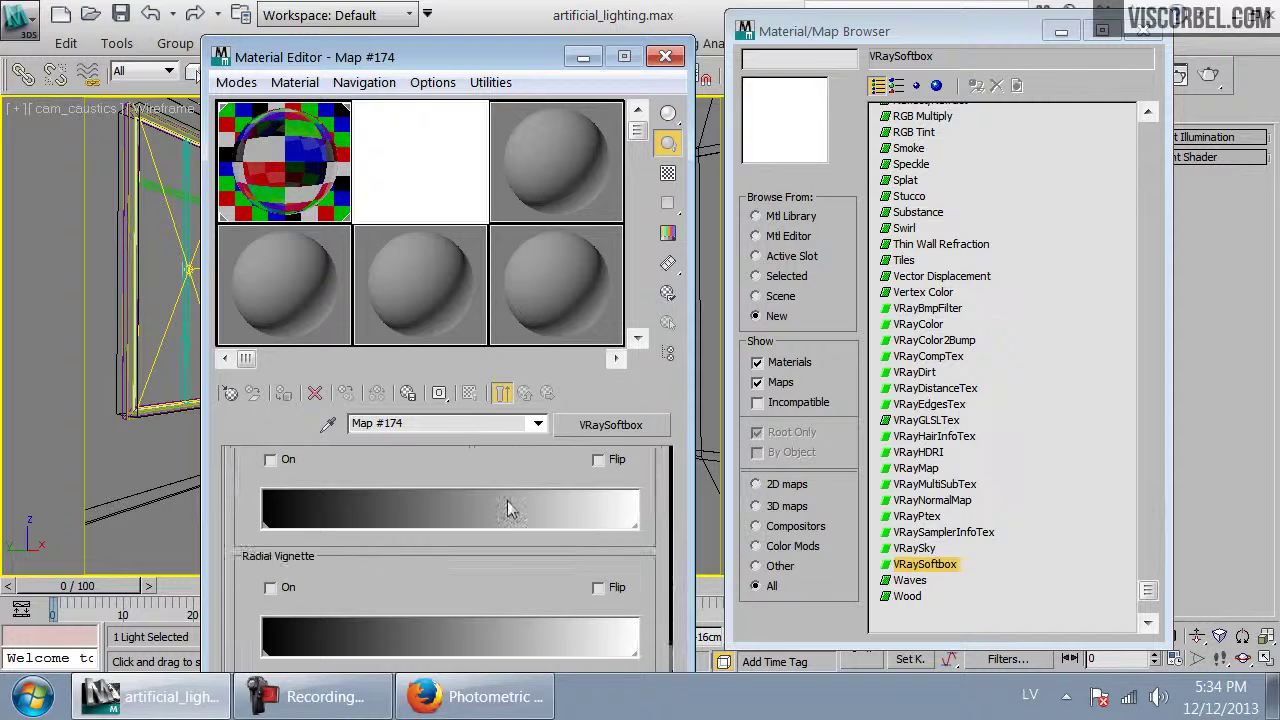
{"action": "left_click", "coordinate": [270, 600]}
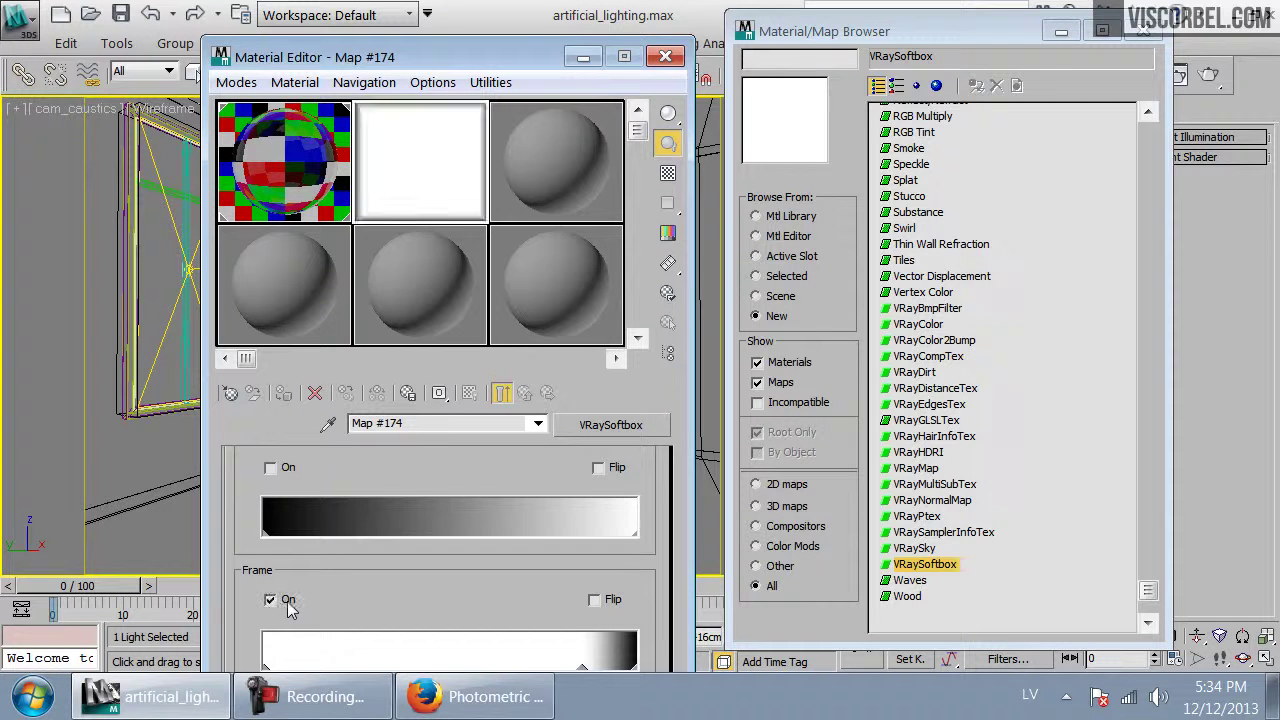
{"action": "scroll", "coordinate": [578, 592], "scroll_direction": "down", "scroll_amount": 2}
{"action": "left_click_drag", "start_coordinate": [578, 600], "coordinate": [407, 599]}
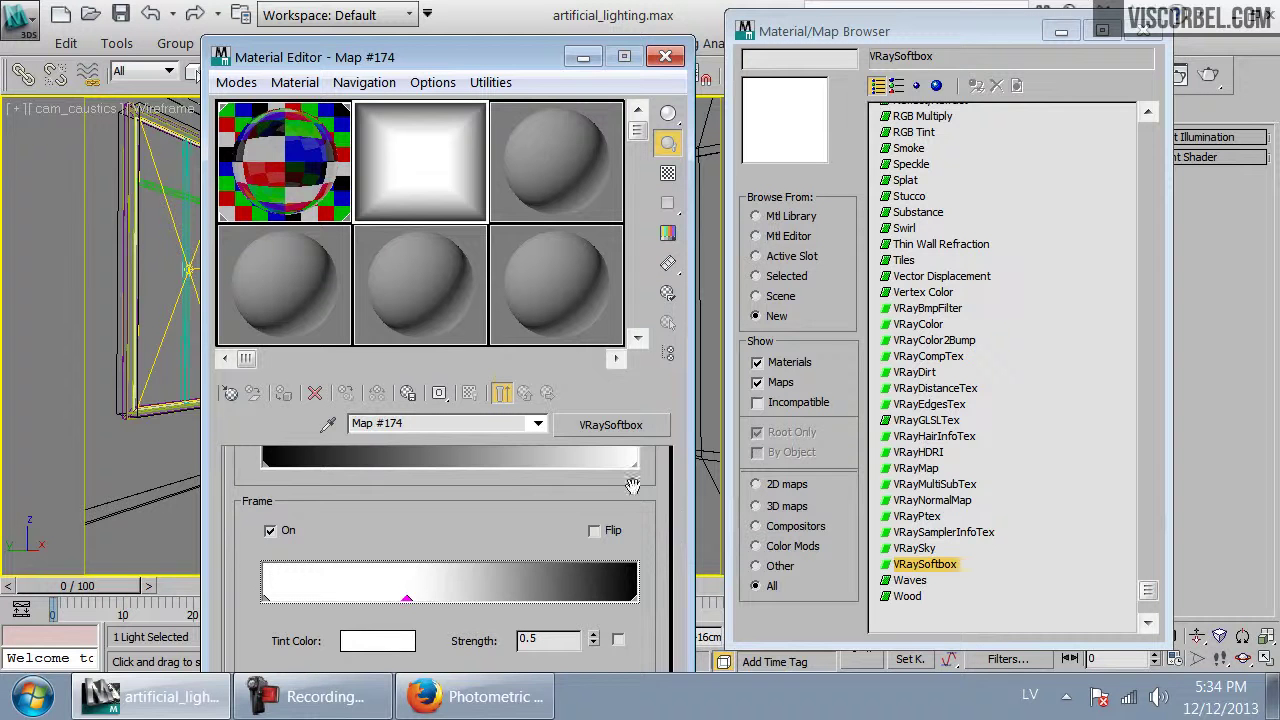
Turn on the softbox's additive hot spot with an inner radius of 0.05 and an outer radius of 0.3
{"action": "scroll", "coordinate": [648, 485], "scroll_direction": "up", "scroll_amount": 8}
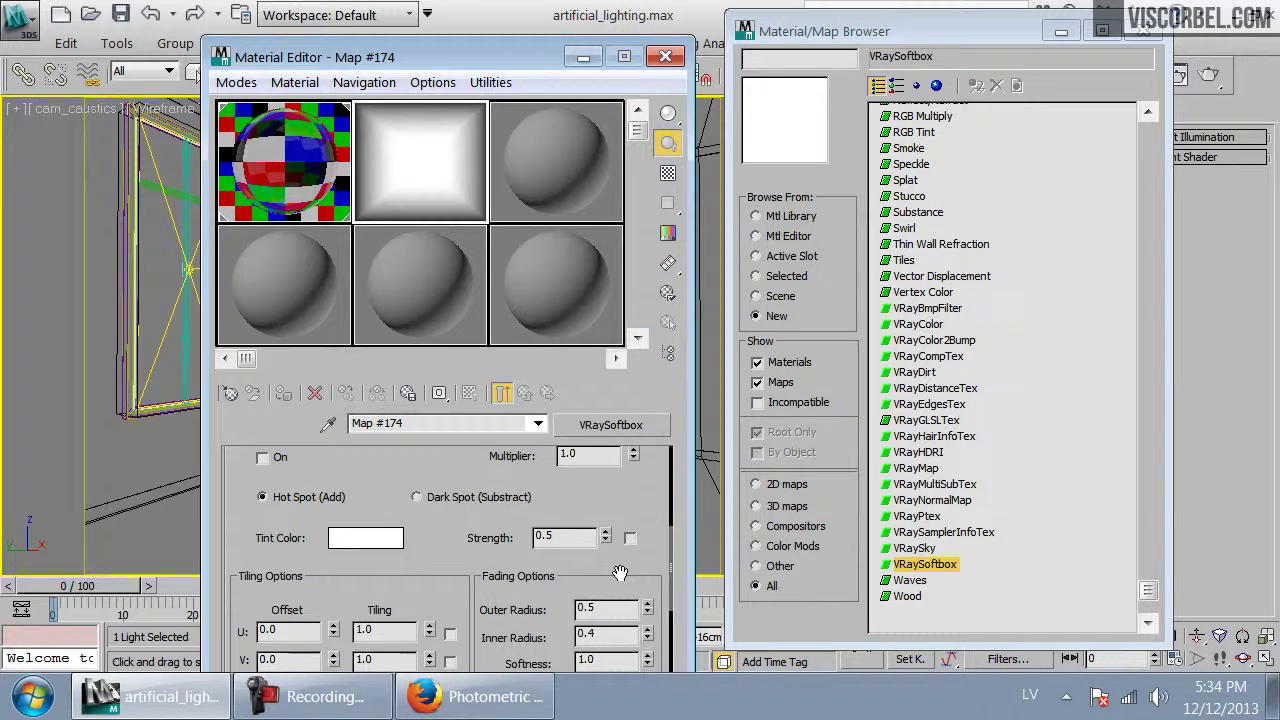
{"action": "scroll", "coordinate": [628, 627], "scroll_direction": "down", "scroll_amount": 2}
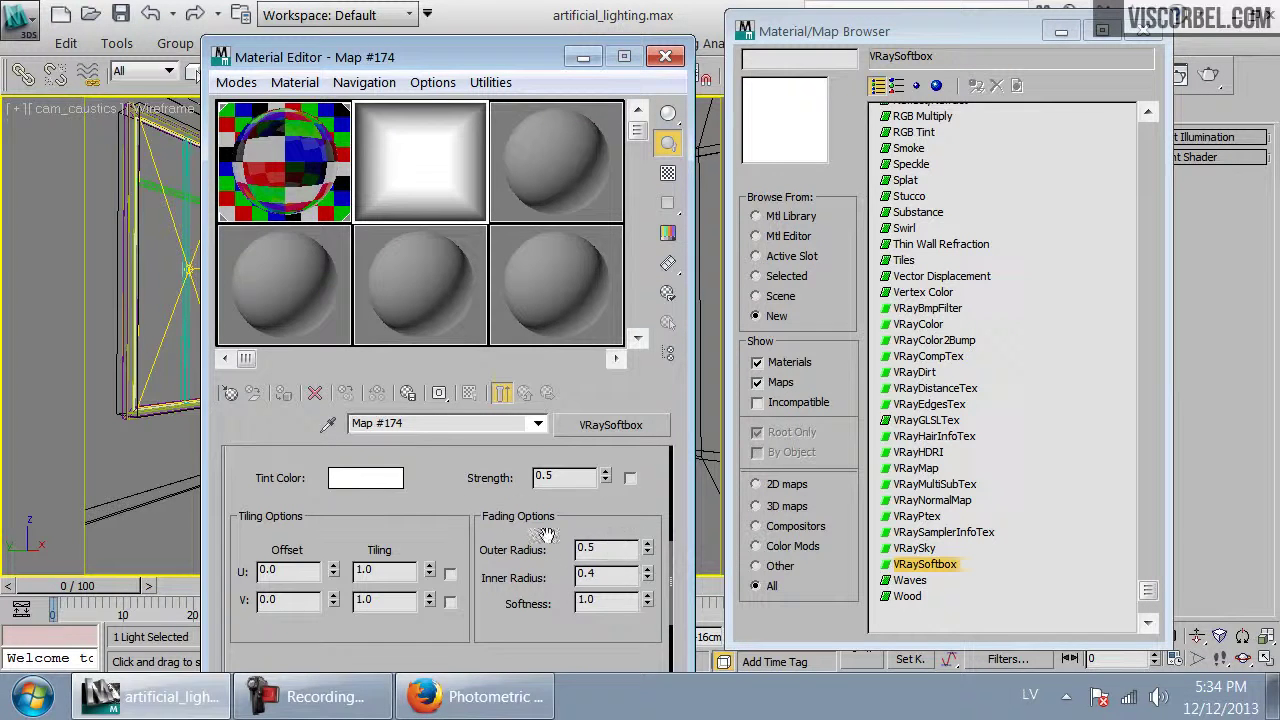
{"action": "scroll", "coordinate": [507, 516], "scroll_direction": "up", "scroll_amount": 1}
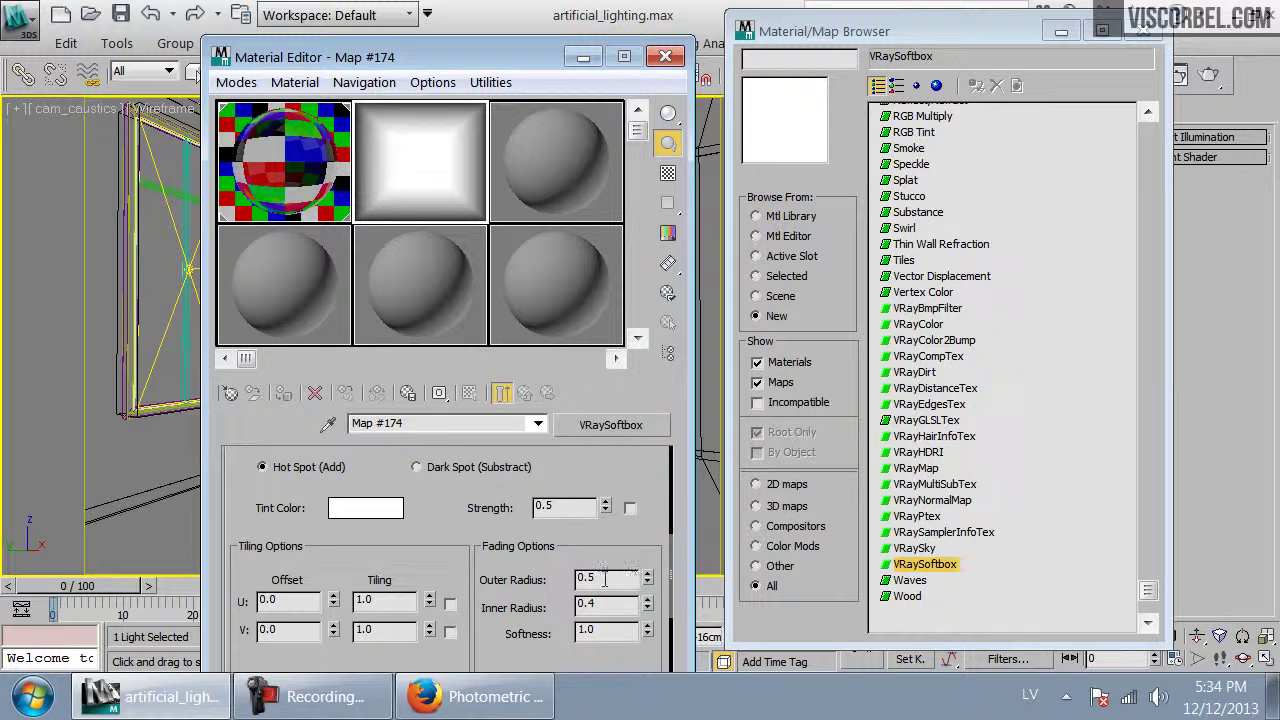
{"action": "scroll", "coordinate": [449, 484], "scroll_direction": "up", "scroll_amount": 3}
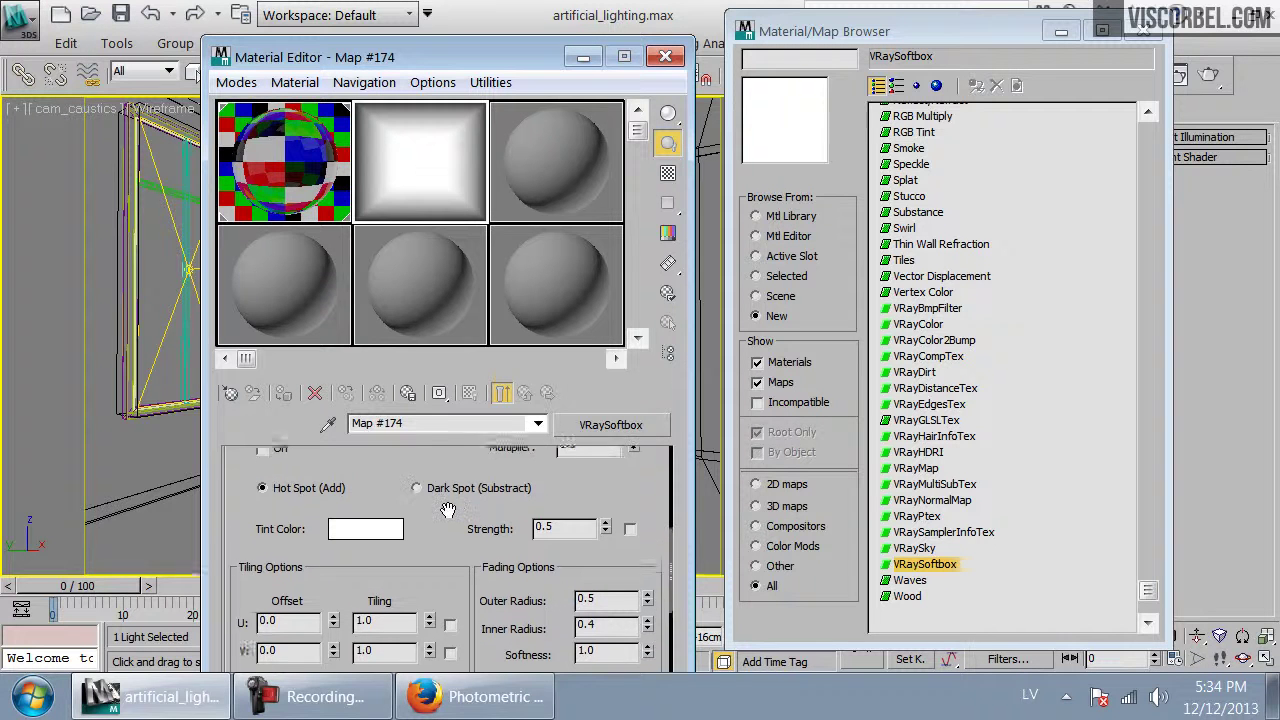
{"action": "left_click_drag", "start_coordinate": [461, 628], "coordinate": [461, 473]}
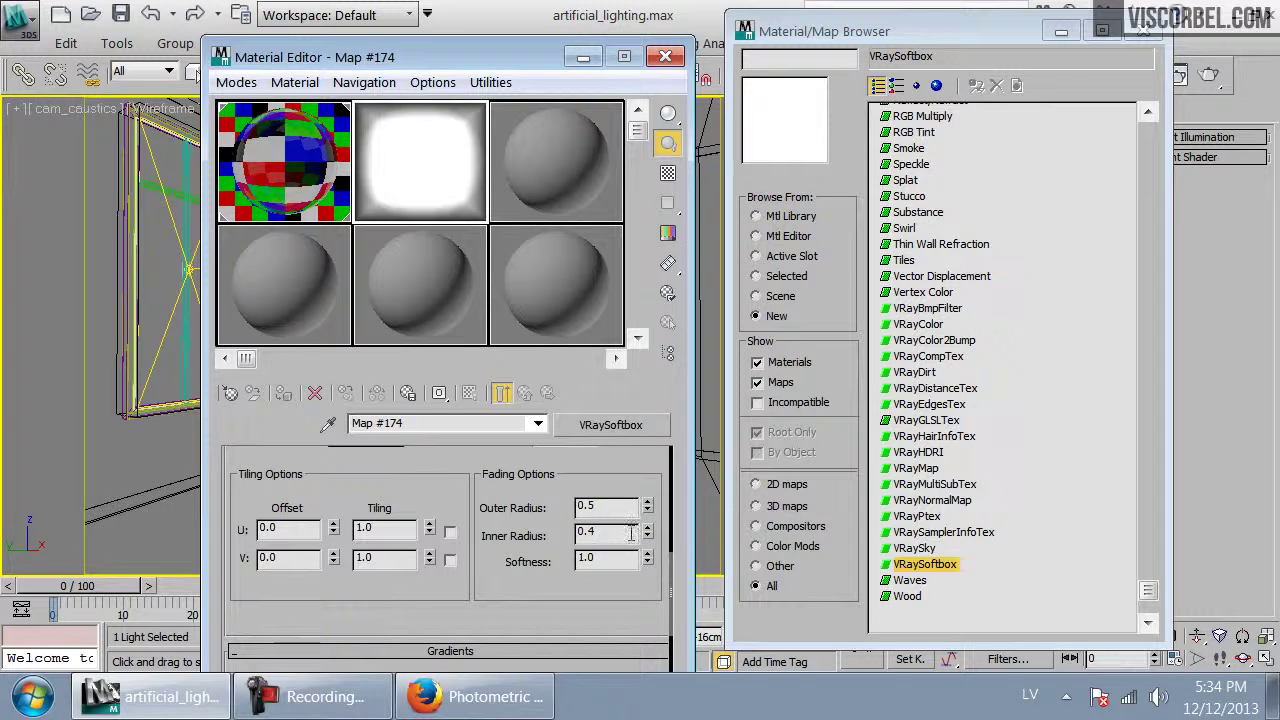
{"action": "key", "text": "Return"}
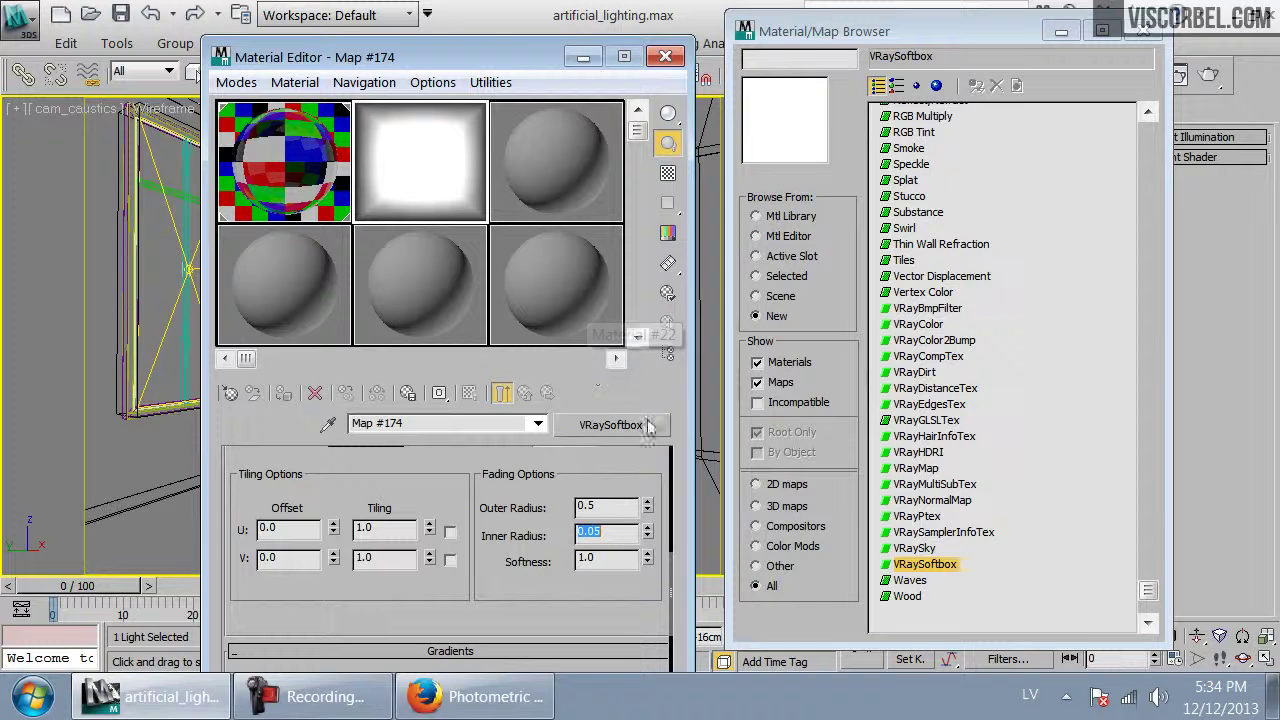
{"action": "double_click", "coordinate": [590, 507]}
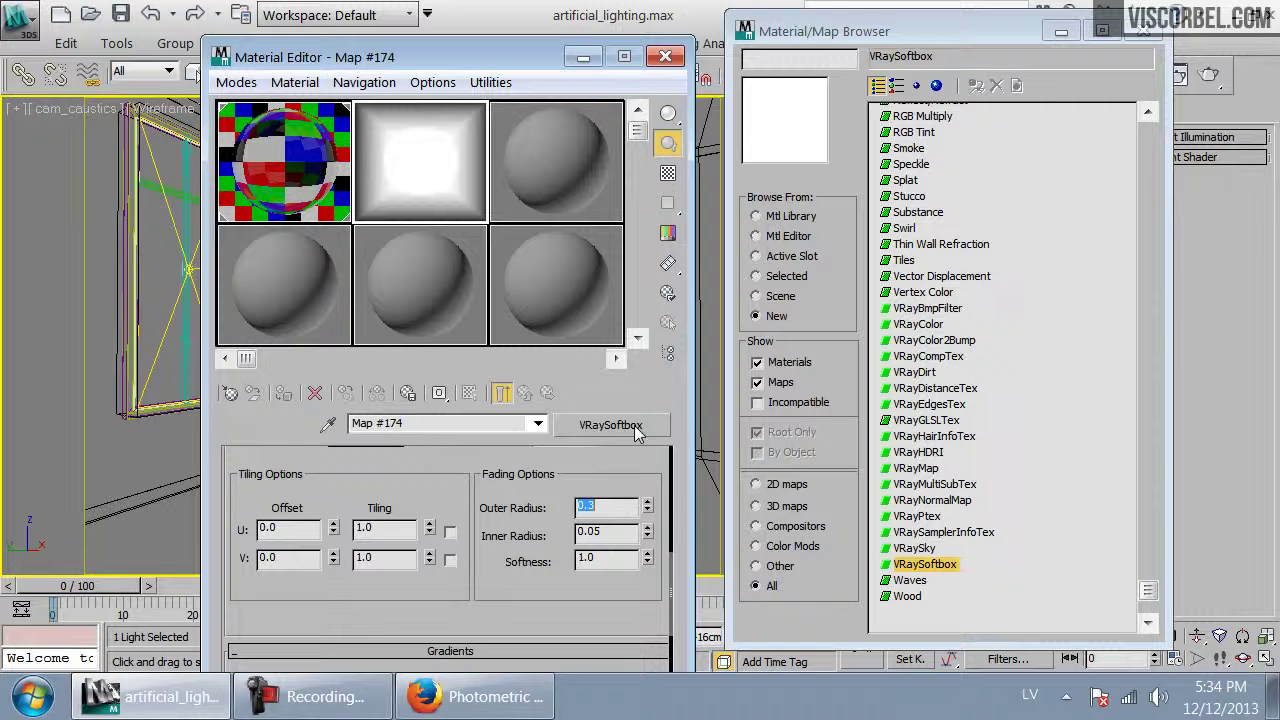
Wrap the softbox in an Output map, keeping it as a sub-map, and enable Alpha from RGB Intensity
{"action": "left_click", "coordinate": [610, 424]}
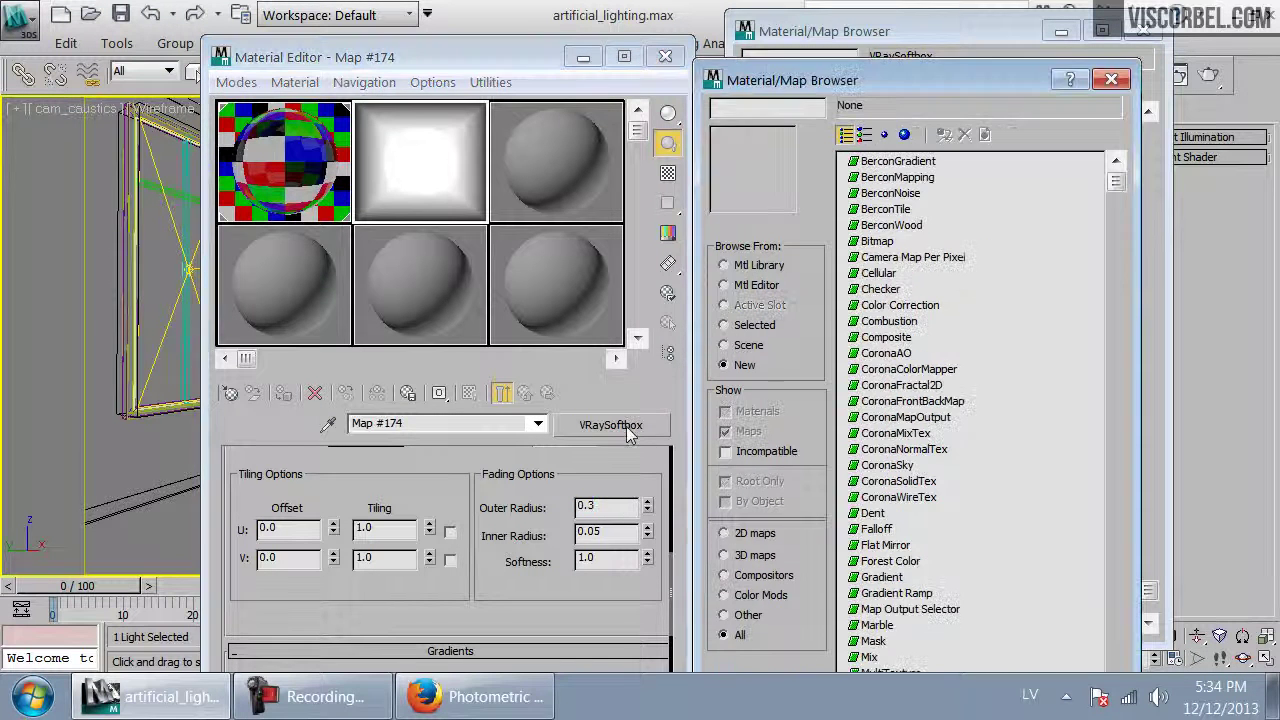
{"action": "left_click", "coordinate": [872, 555]}
{"action": "scroll", "coordinate": [866, 545], "scroll_direction": "down", "scroll_amount": 4}
{"action": "double_click", "coordinate": [877, 543]}
{"action": "left_click", "coordinate": [392, 481]}
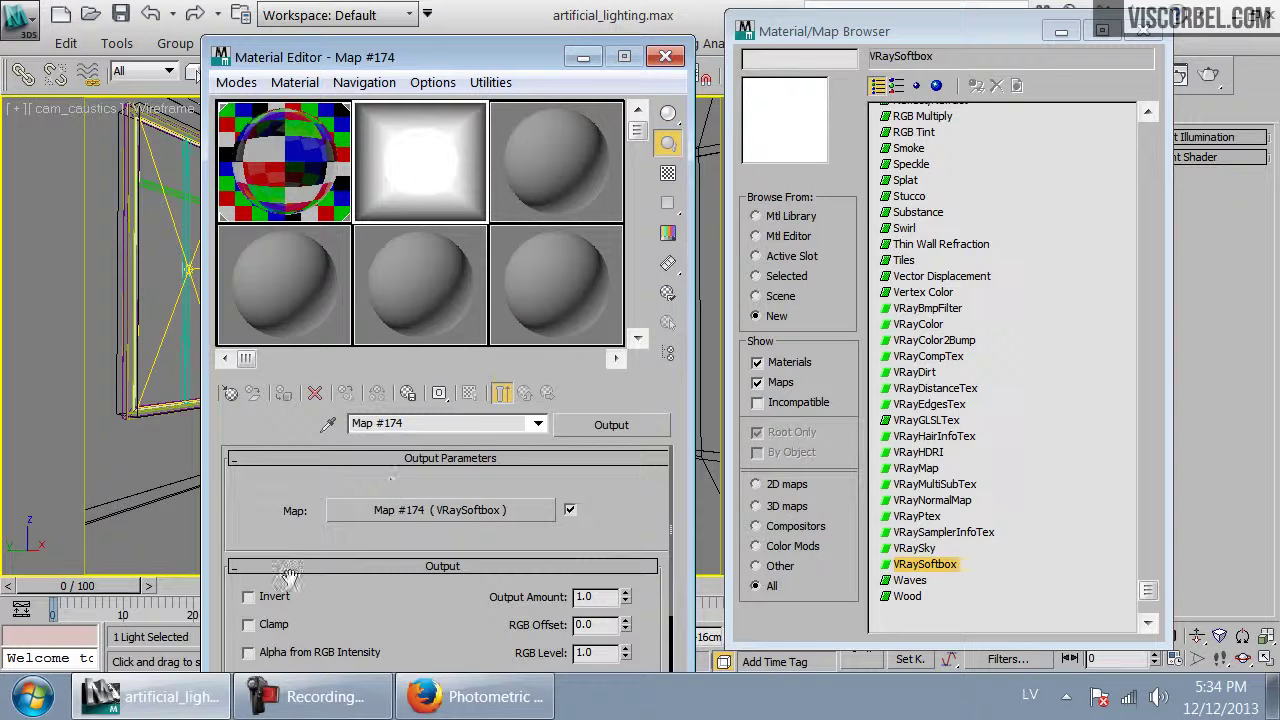
{"action": "scroll", "coordinate": [392, 623], "scroll_direction": "down", "scroll_amount": 3}
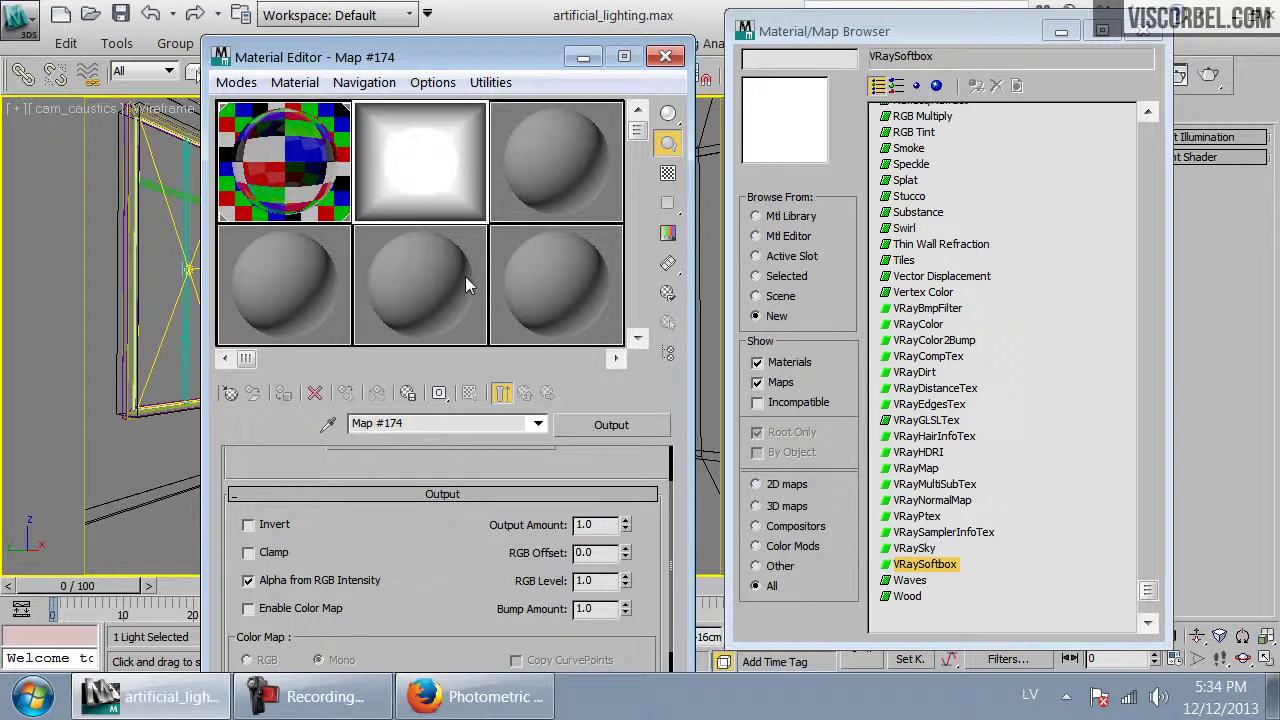
Close the map browser, assign the Output map to the plane light's texture slot and move the material editor aside
{"action": "left_click", "coordinate": [1144, 31]}
{"action": "left_click_drag", "start_coordinate": [896, 563], "coordinate": [960, 39]}
{"action": "left_click_drag", "start_coordinate": [890, 537], "coordinate": [889, 477]}
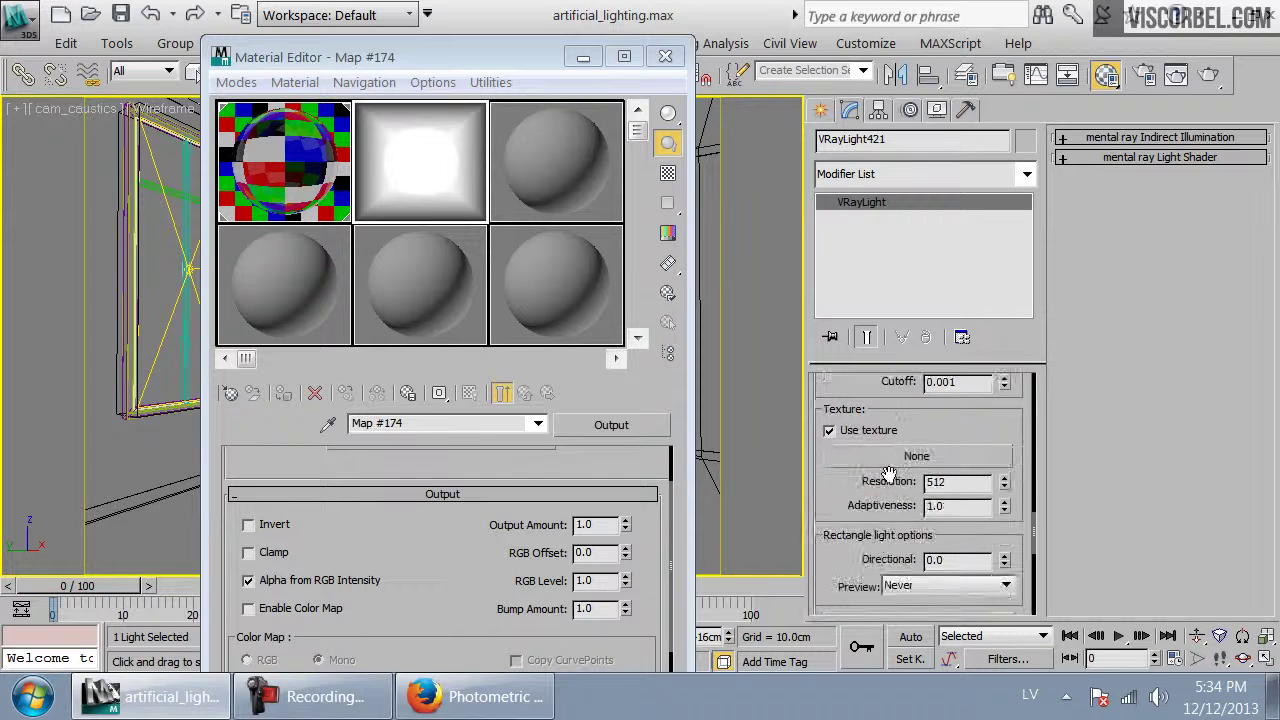
{"action": "left_click_drag", "start_coordinate": [328, 160], "coordinate": [882, 460]}
{"action": "left_click", "coordinate": [581, 416]}
{"action": "left_click_drag", "start_coordinate": [490, 55], "coordinate": [882, 279]}
Reopen the last V-Ray render, mark a render region around the pendant lamp and close the material editor
{"action": "left_click", "coordinate": [1147, 76]}
{"action": "left_click", "coordinate": [195, 100]}
{"action": "left_click", "coordinate": [497, 208]}
{"action": "left_click", "coordinate": [587, 101]}
{"action": "left_click_drag", "start_coordinate": [510, 217], "coordinate": [436, 309]}
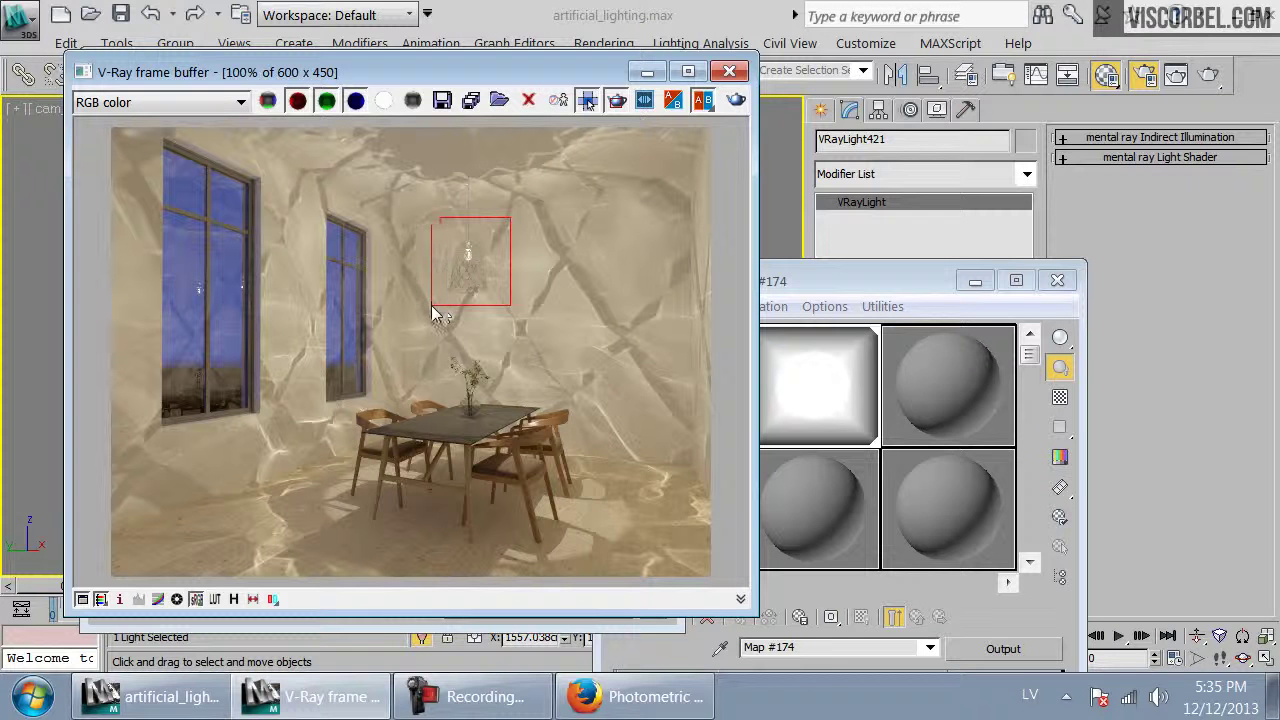
{"action": "left_click", "coordinate": [1060, 282]}
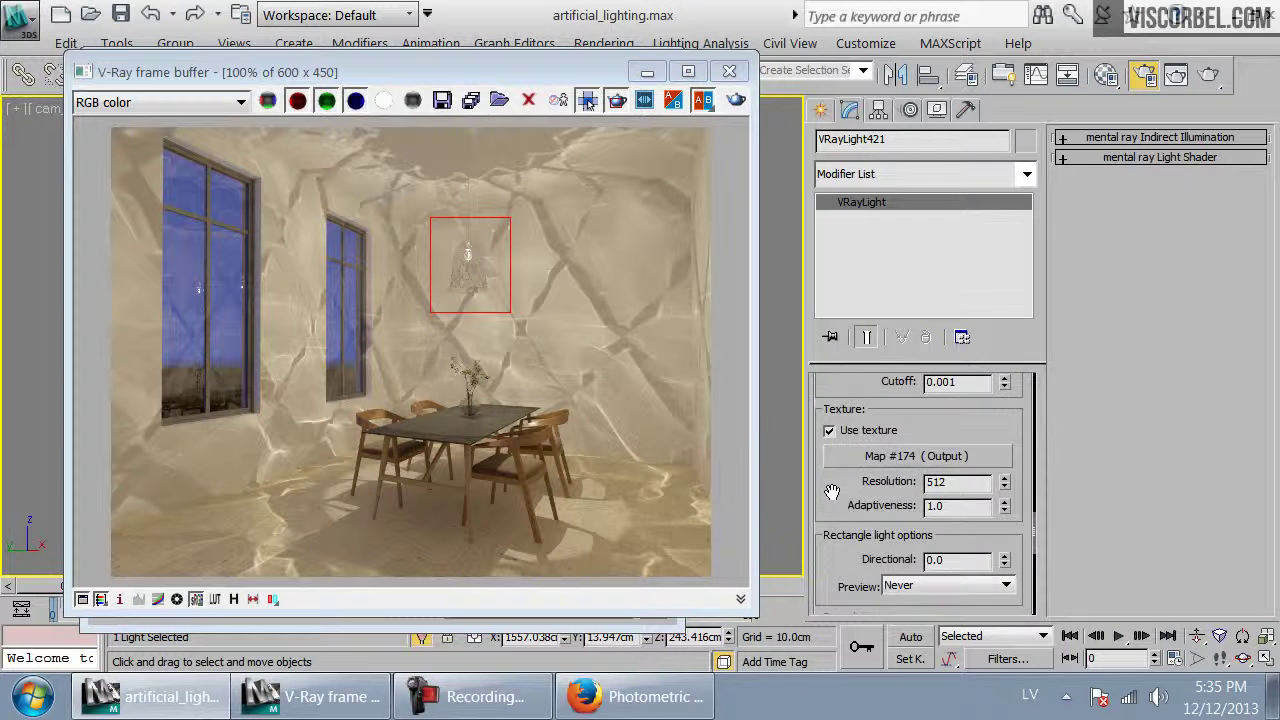
Check the plane light's visibility, specular and reflection options and render the marked lamp region
{"action": "scroll", "coordinate": [845, 510], "scroll_direction": "up", "scroll_amount": 5}
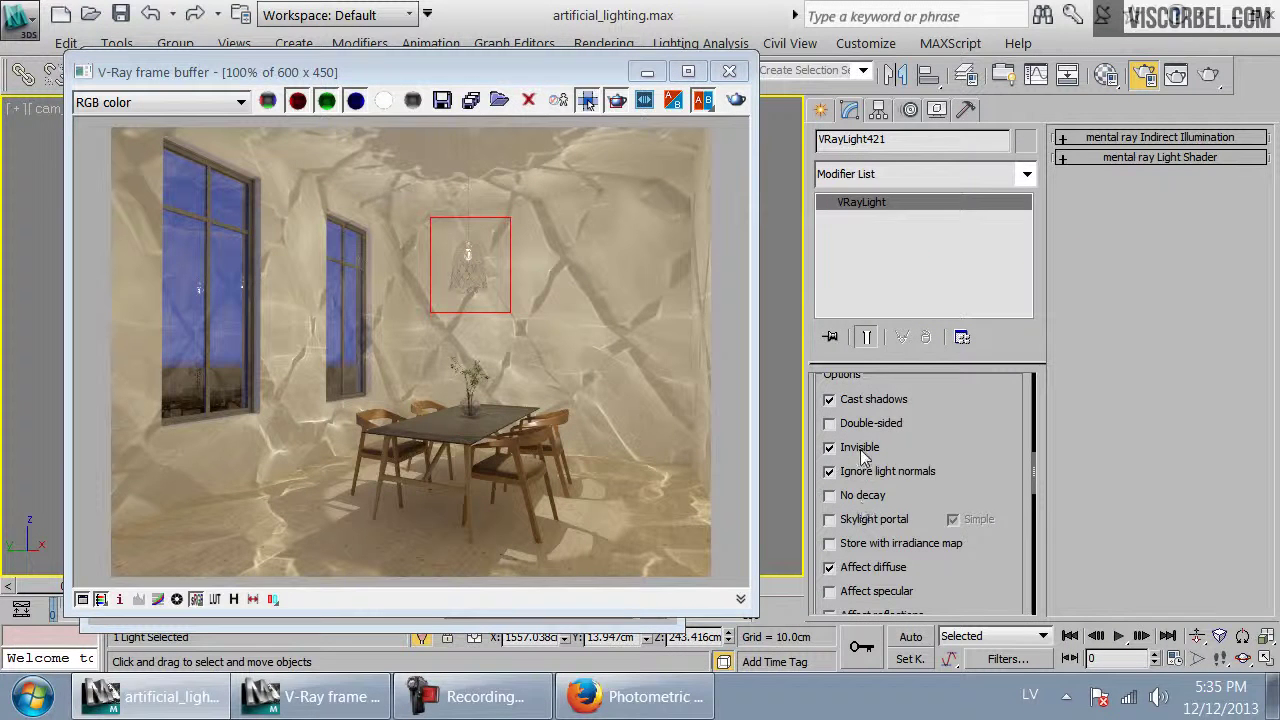
{"action": "scroll", "coordinate": [1002, 577], "scroll_direction": "down", "scroll_amount": 3}
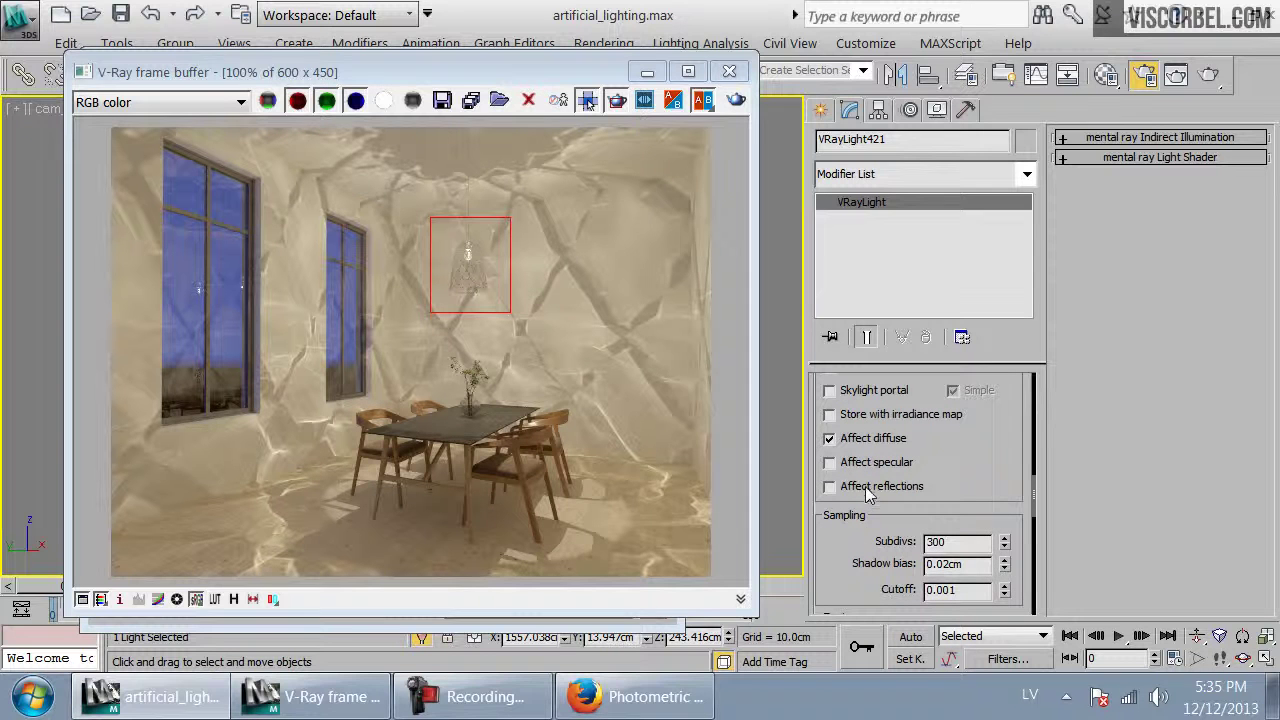
{"action": "left_click", "coordinate": [736, 101]}
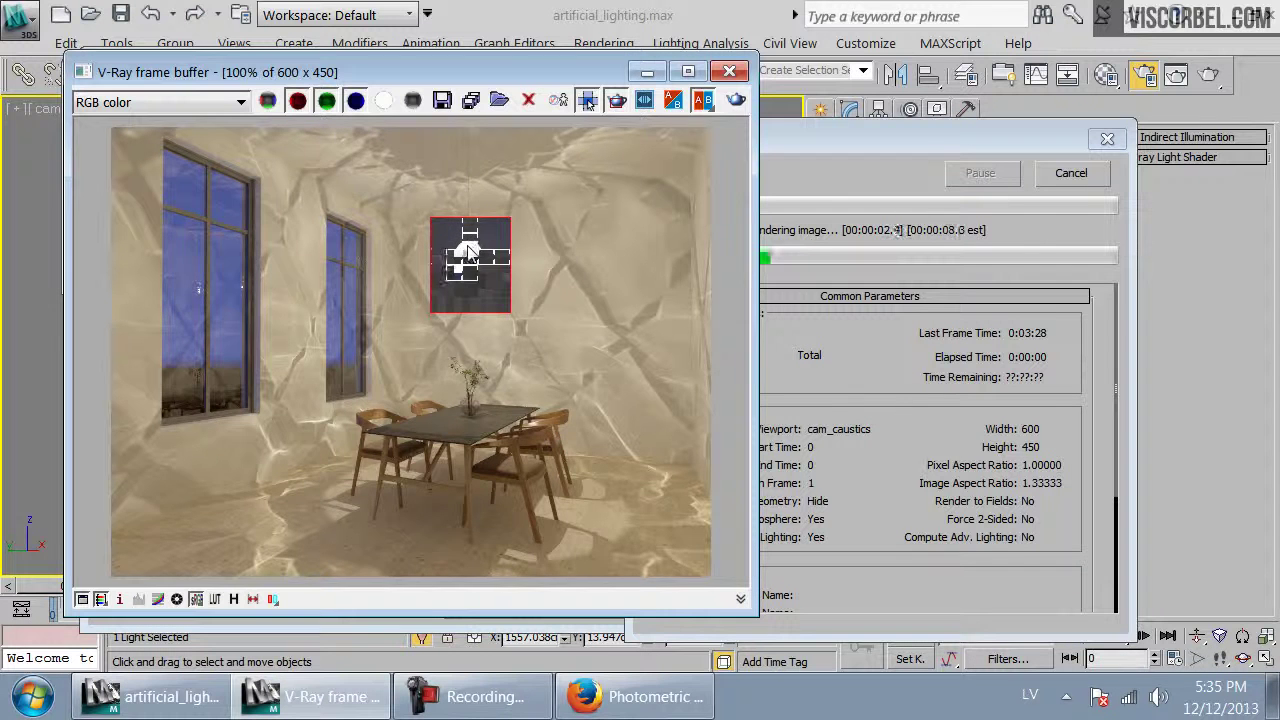
Examine the pendant lamp's shade at several zoom levels while its region render completes
{"action": "scroll", "coordinate": [470, 258], "scroll_direction": "up", "scroll_amount": 3}
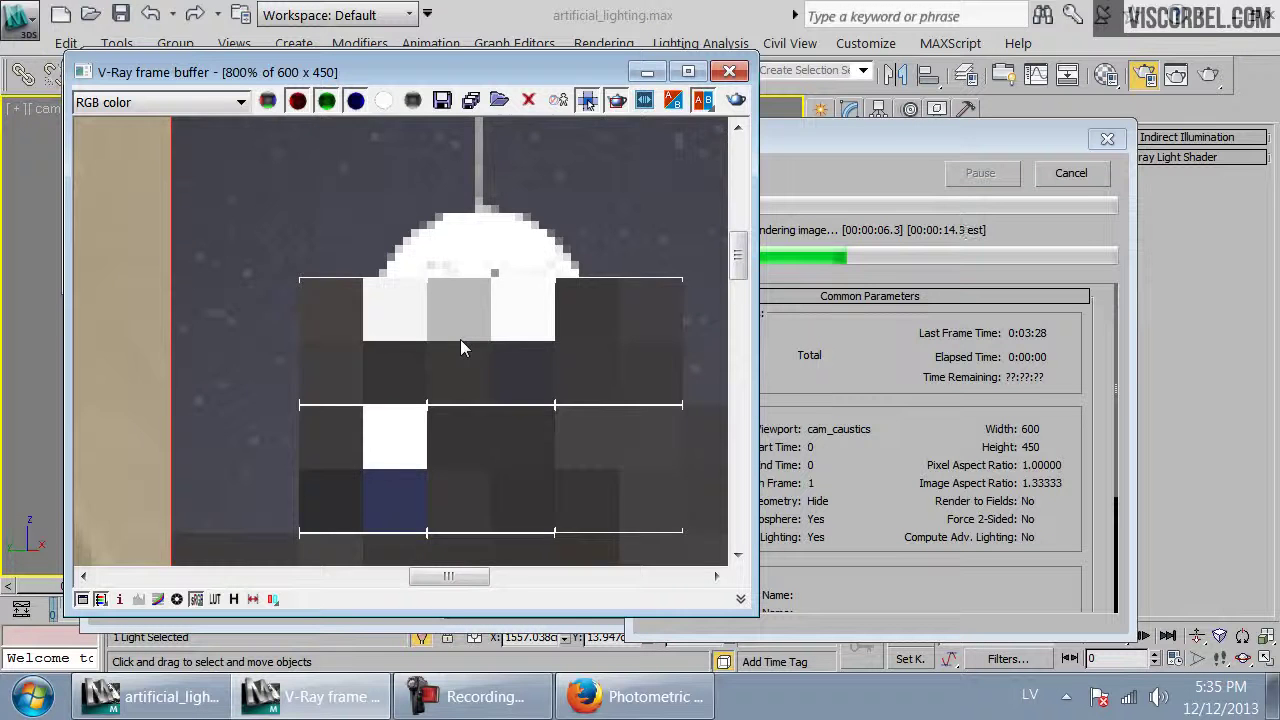
{"action": "scroll", "coordinate": [461, 345], "scroll_direction": "down", "scroll_amount": 2}
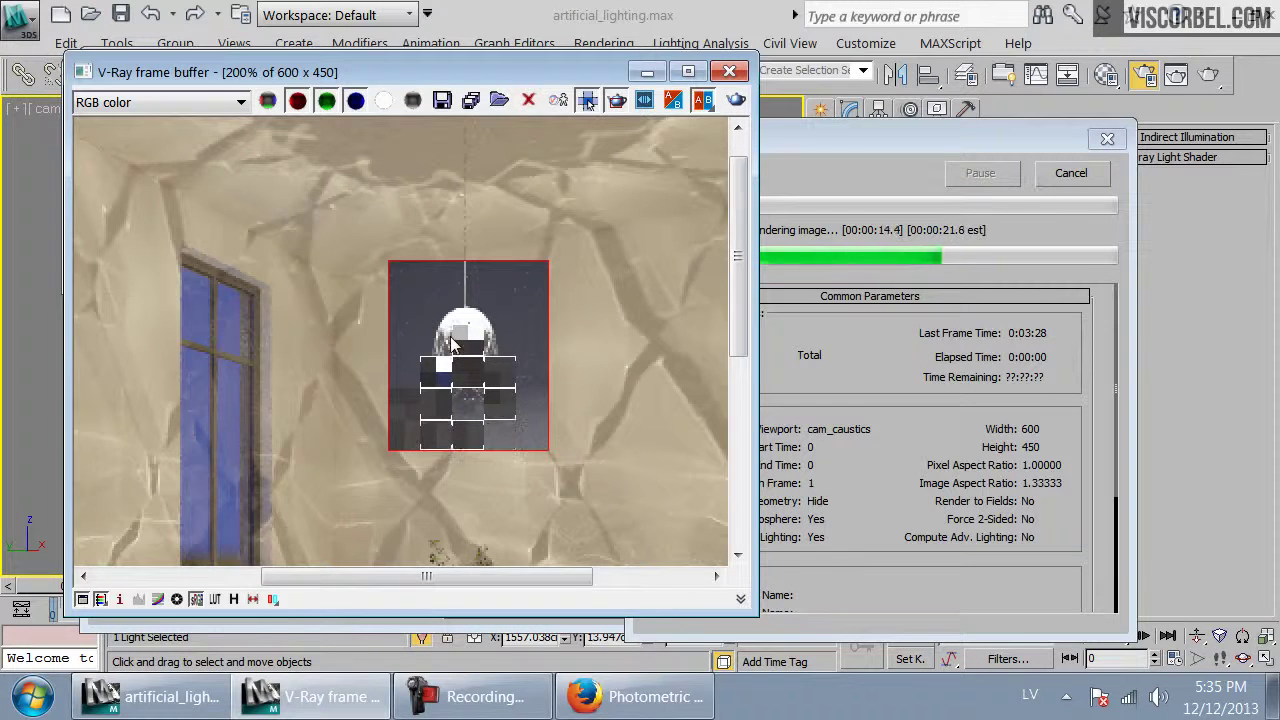
{"action": "scroll", "coordinate": [452, 344], "scroll_direction": "down", "scroll_amount": 1}
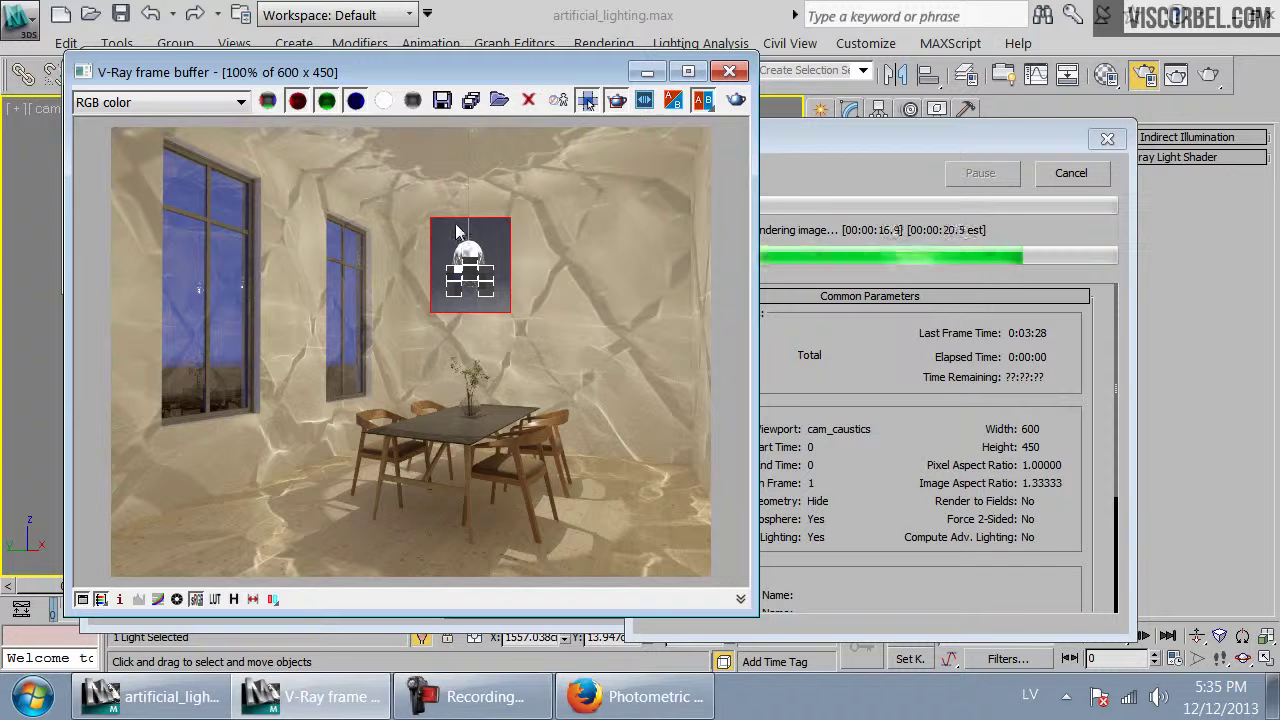
{"action": "scroll", "coordinate": [456, 237], "scroll_direction": "up", "scroll_amount": 1}
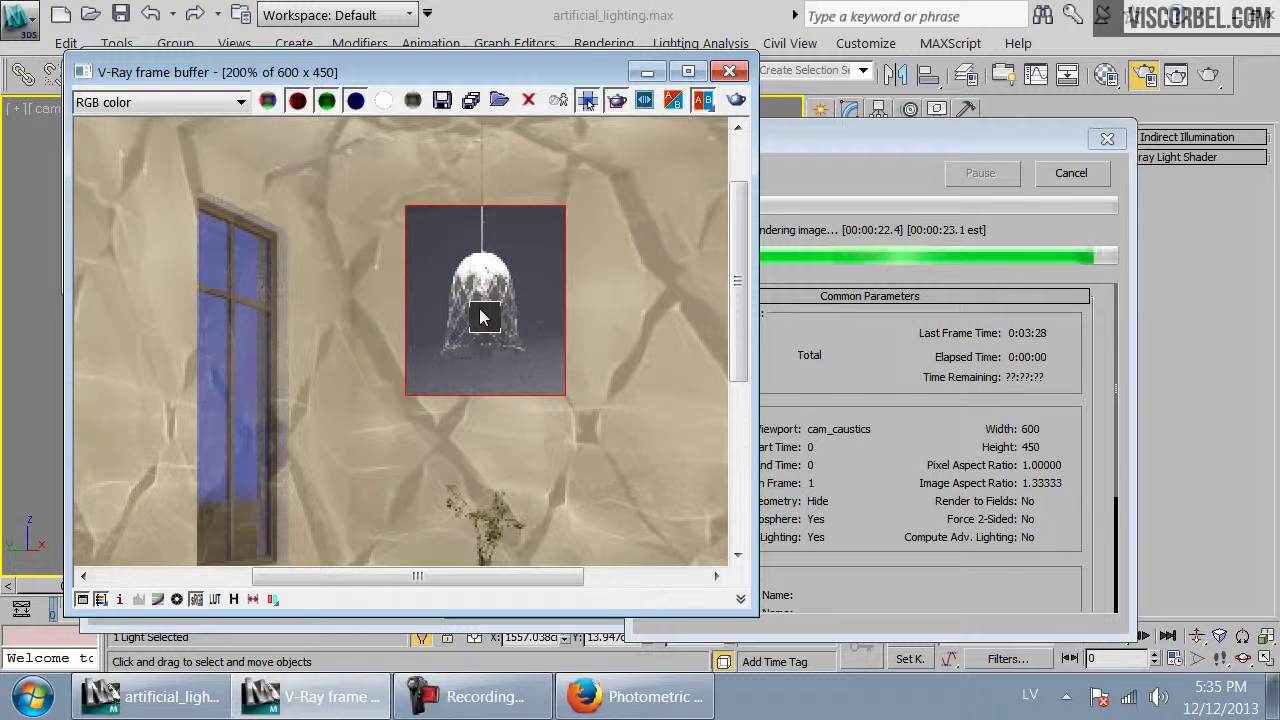
{"action": "scroll", "coordinate": [481, 317], "scroll_direction": "down", "scroll_amount": 1}
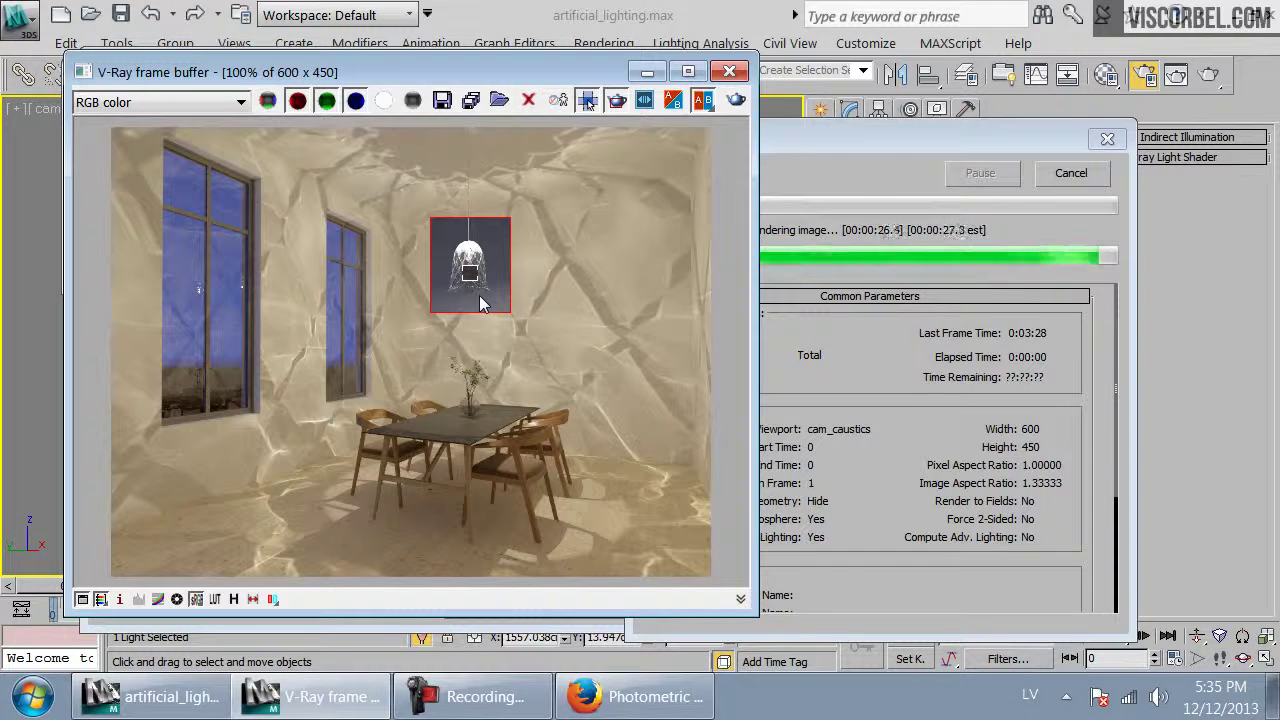
{"action": "scroll", "coordinate": [480, 295], "scroll_direction": "up", "scroll_amount": 3}
{"action": "scroll", "coordinate": [480, 295], "scroll_direction": "down", "scroll_amount": 1}
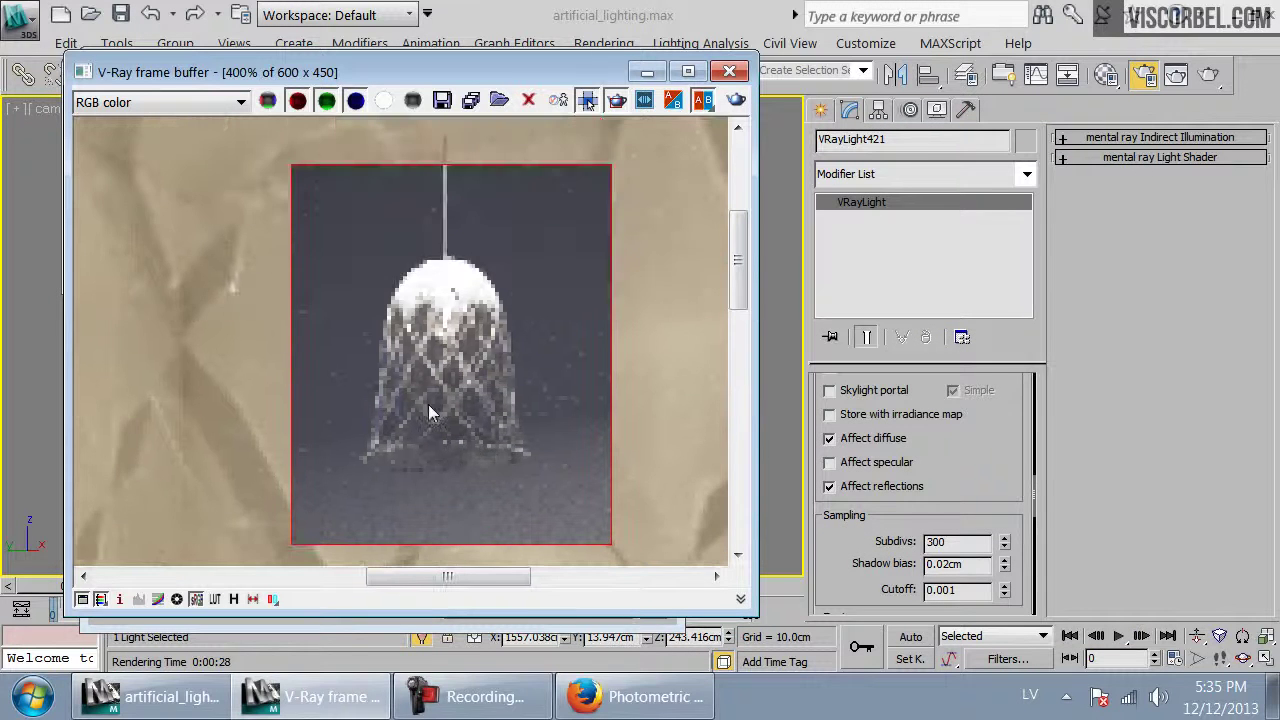
{"action": "scroll", "coordinate": [428, 412], "scroll_direction": "down", "scroll_amount": 1}
{"action": "scroll", "coordinate": [430, 412], "scroll_direction": "down", "scroll_amount": 1}
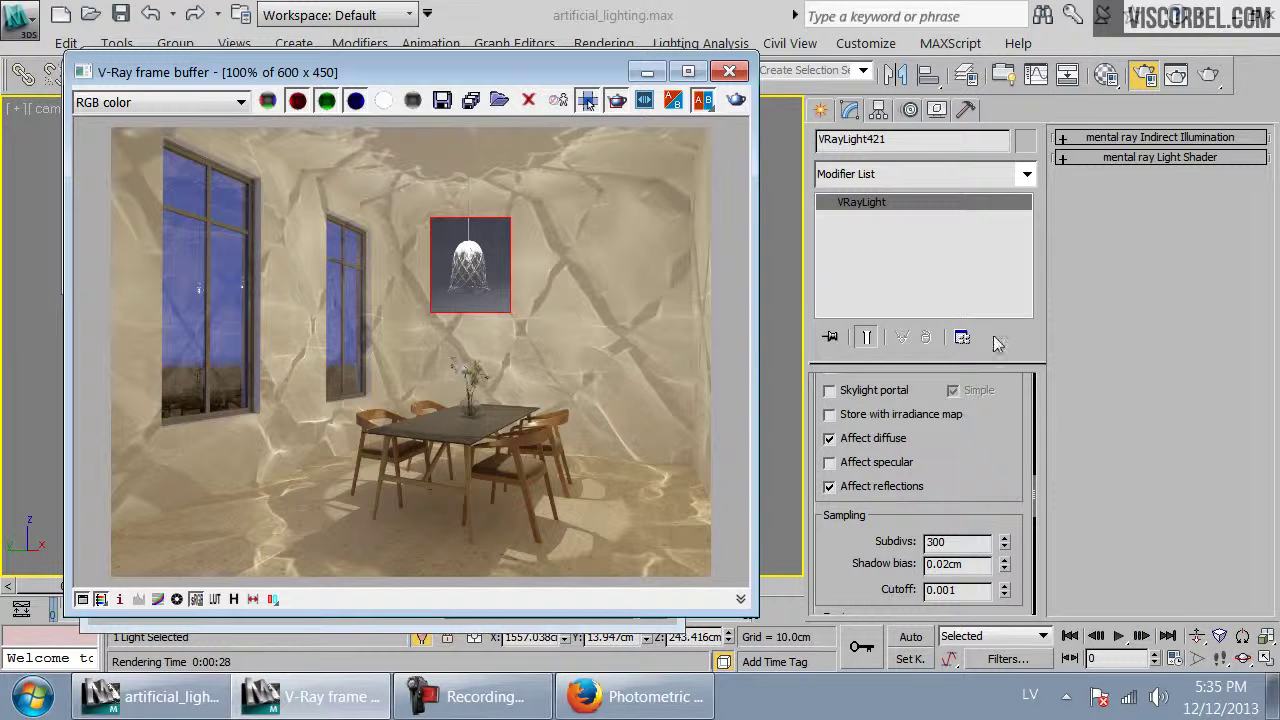
Reopen the material editor and bring up the VRaySoftbox sub-map's settings down to its hot spot options
{"action": "left_click", "coordinate": [1106, 75]}
{"action": "left_click_drag", "start_coordinate": [820, 278], "coordinate": [765, 64]}
{"action": "left_click", "coordinate": [784, 598]}
{"action": "left_click_drag", "start_coordinate": [794, 611], "coordinate": [761, 234]}
{"action": "left_click", "coordinate": [709, 538]}
{"action": "left_click_drag", "start_coordinate": [758, 93], "coordinate": [588, 326]}
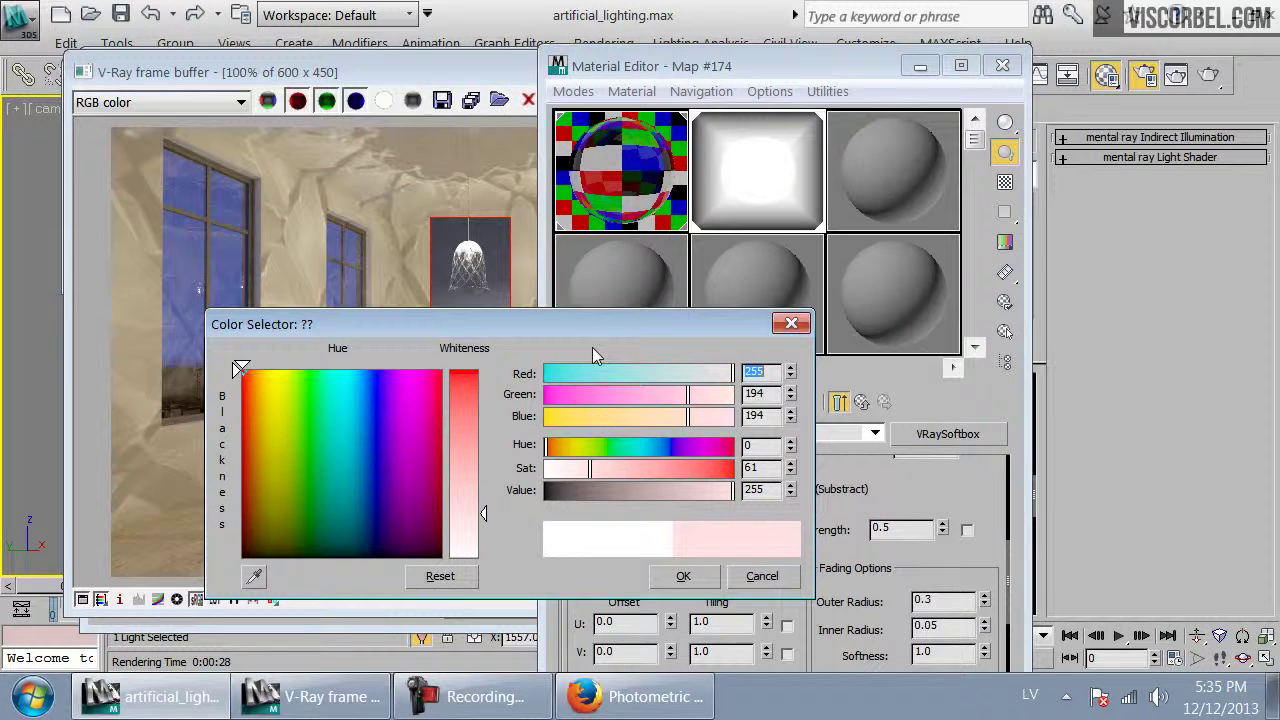
{"action": "left_click_drag", "start_coordinate": [610, 470], "coordinate": [659, 468]}
{"action": "left_click", "coordinate": [760, 576]}
{"action": "left_click_drag", "start_coordinate": [762, 564], "coordinate": [797, 603]}
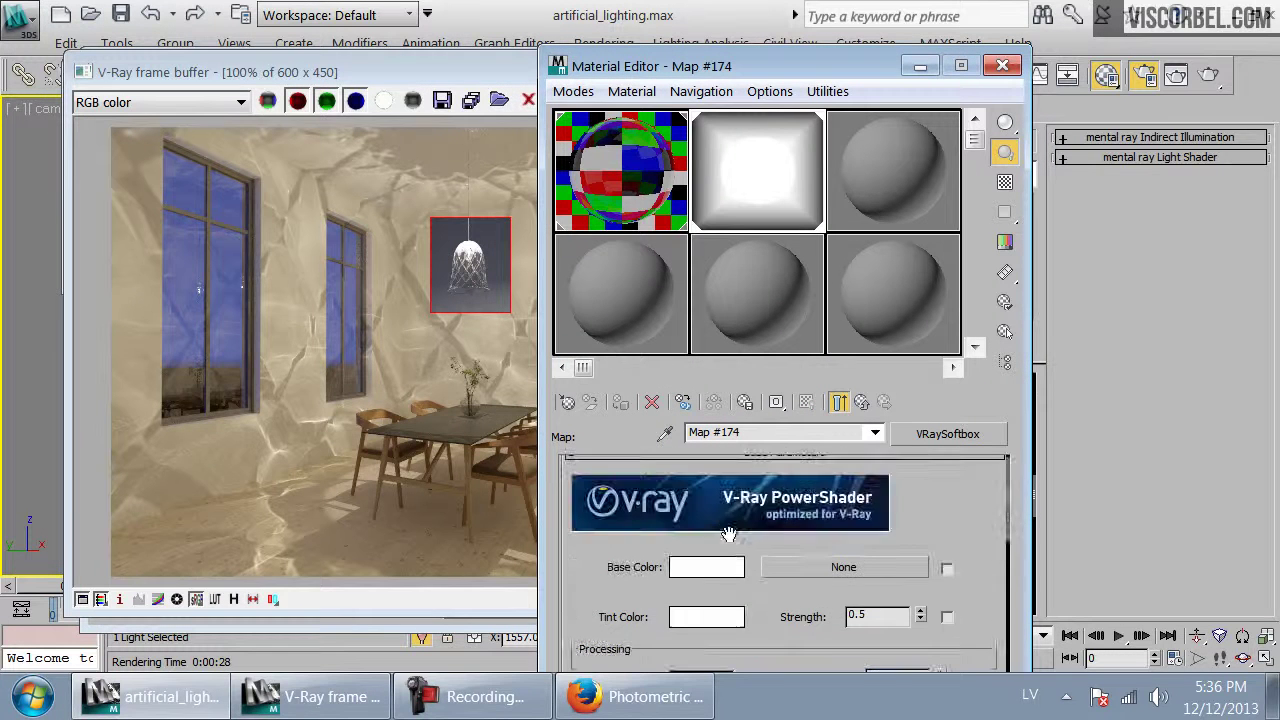
Set the VRaySoftbox Base Color to a pale warm yellow with hue 35
{"action": "left_click", "coordinate": [710, 568]}
{"action": "left_click", "coordinate": [571, 446]}
{"action": "left_click_drag", "start_coordinate": [575, 468], "coordinate": [604, 478]}
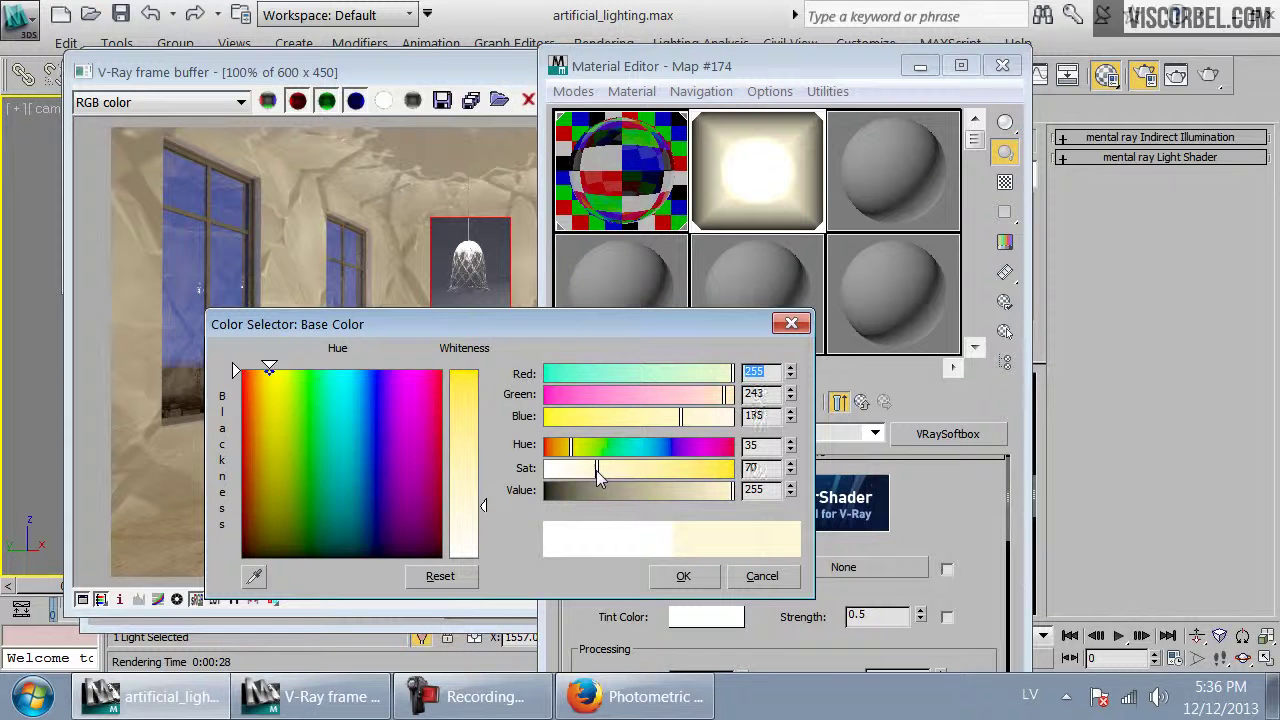
{"action": "left_click", "coordinate": [672, 577]}
Copy the softbox's Base Color to the base Tint Color and to the hot spot's Tint Color
{"action": "right_click", "coordinate": [720, 580]}
{"action": "left_click", "coordinate": [750, 582]}
{"action": "right_click", "coordinate": [736, 618]}
{"action": "left_click", "coordinate": [757, 653]}
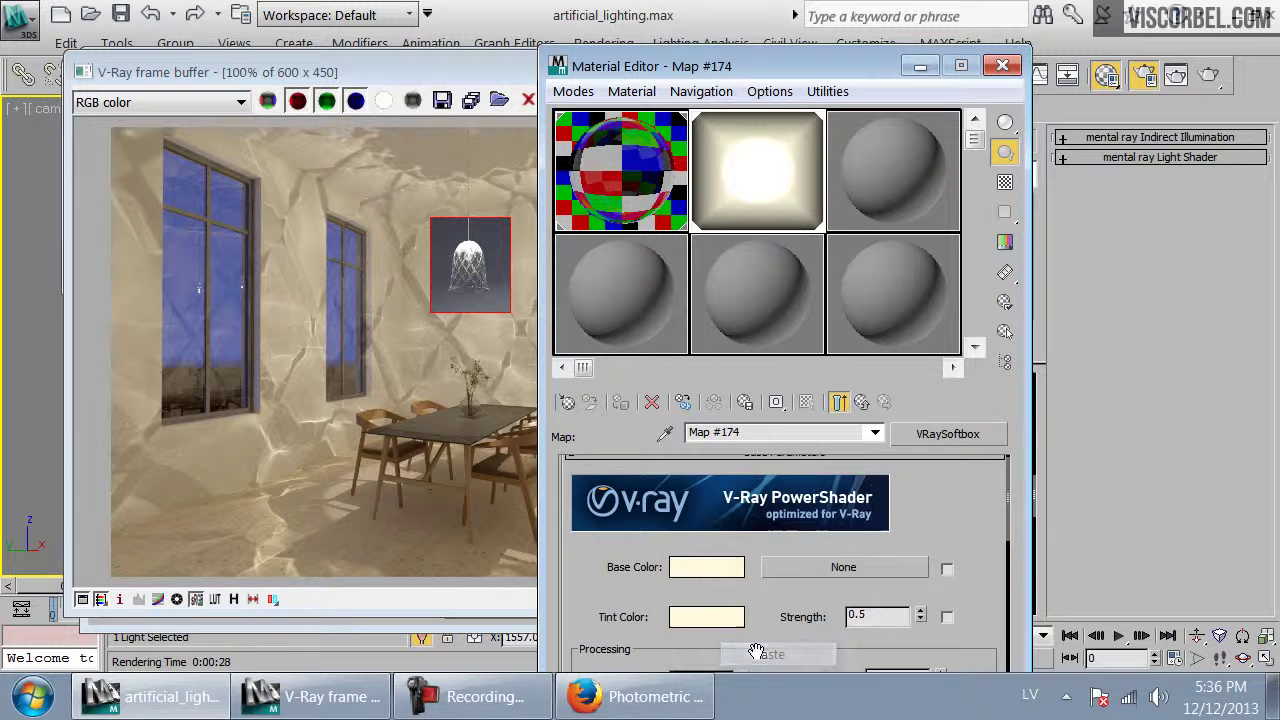
{"action": "scroll", "coordinate": [757, 651], "scroll_direction": "down", "scroll_amount": 5}
{"action": "right_click", "coordinate": [712, 548]}
{"action": "left_click", "coordinate": [745, 593]}
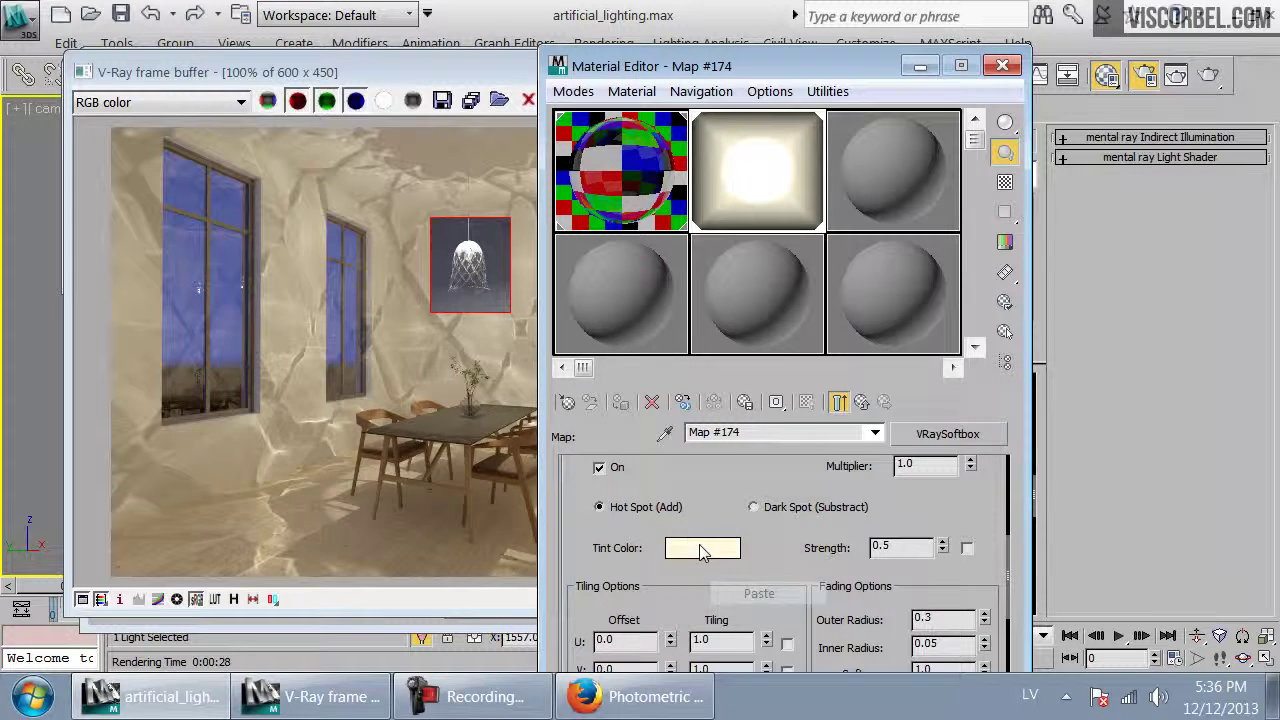
Change the hot spot's Tint Color to a more saturated warm orange
{"action": "left_click", "coordinate": [712, 548]}
{"action": "left_click_drag", "start_coordinate": [592, 492], "coordinate": [659, 492]}
{"action": "mouse_move", "coordinate": [572, 449]}
{"action": "left_mouse_down"}
{"action": "mouse_move", "coordinate": [735, 494]}
{"action": "mouse_move", "coordinate": [567, 441]}
{"action": "left_mouse_up"}
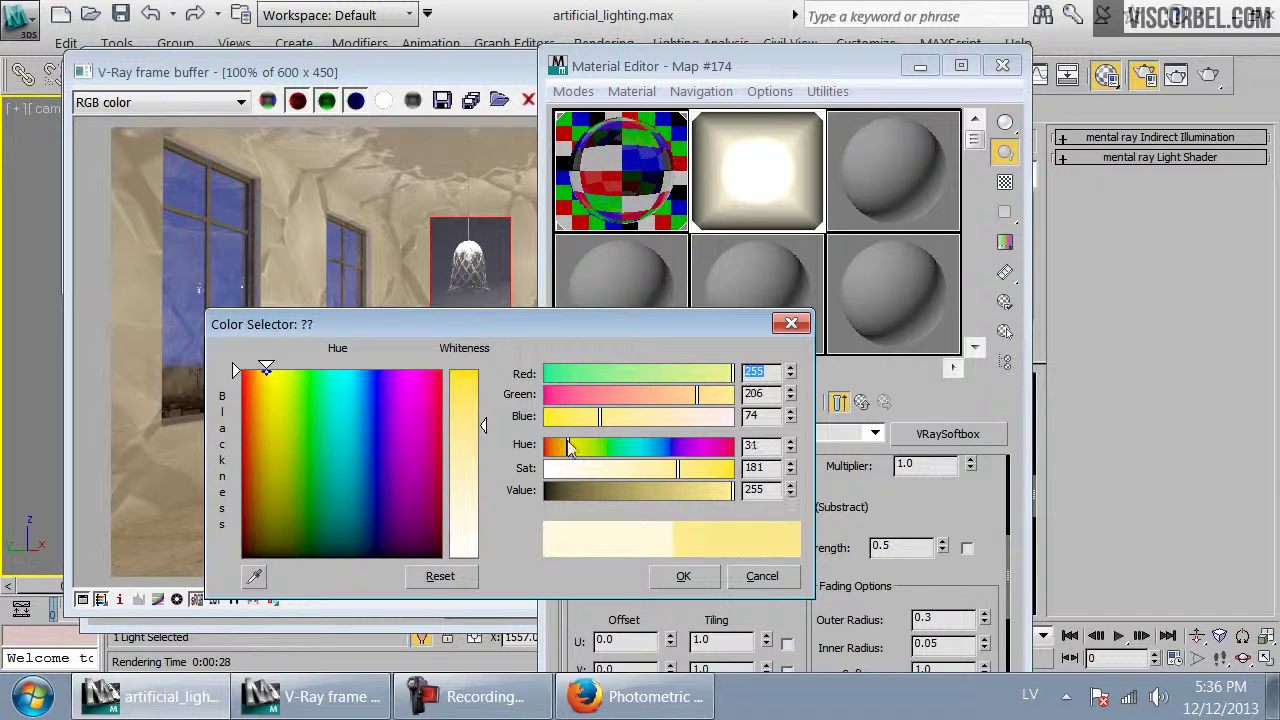
{"action": "left_click", "coordinate": [683, 576]}
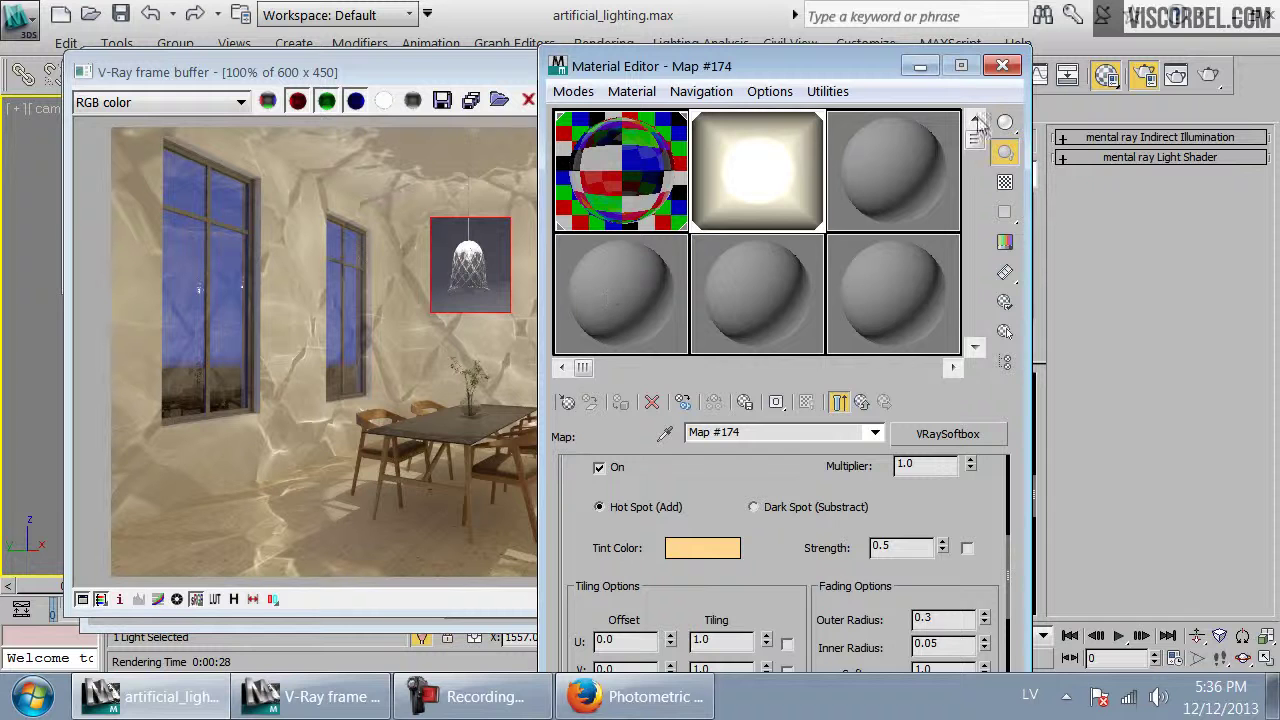
Render the marked lamp region again, check the warmer softbox light on the shade and stop the render
{"action": "left_click", "coordinate": [1212, 74]}
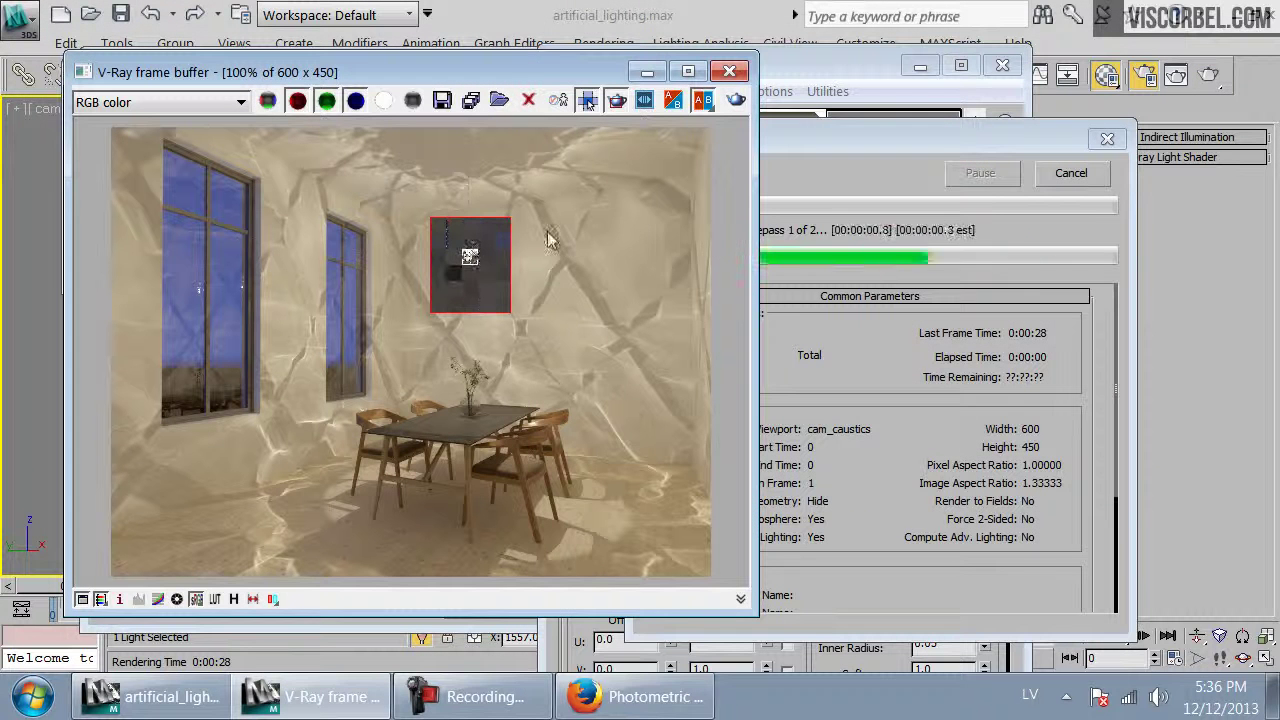
{"action": "scroll", "coordinate": [465, 260], "scroll_direction": "up", "scroll_amount": 2}
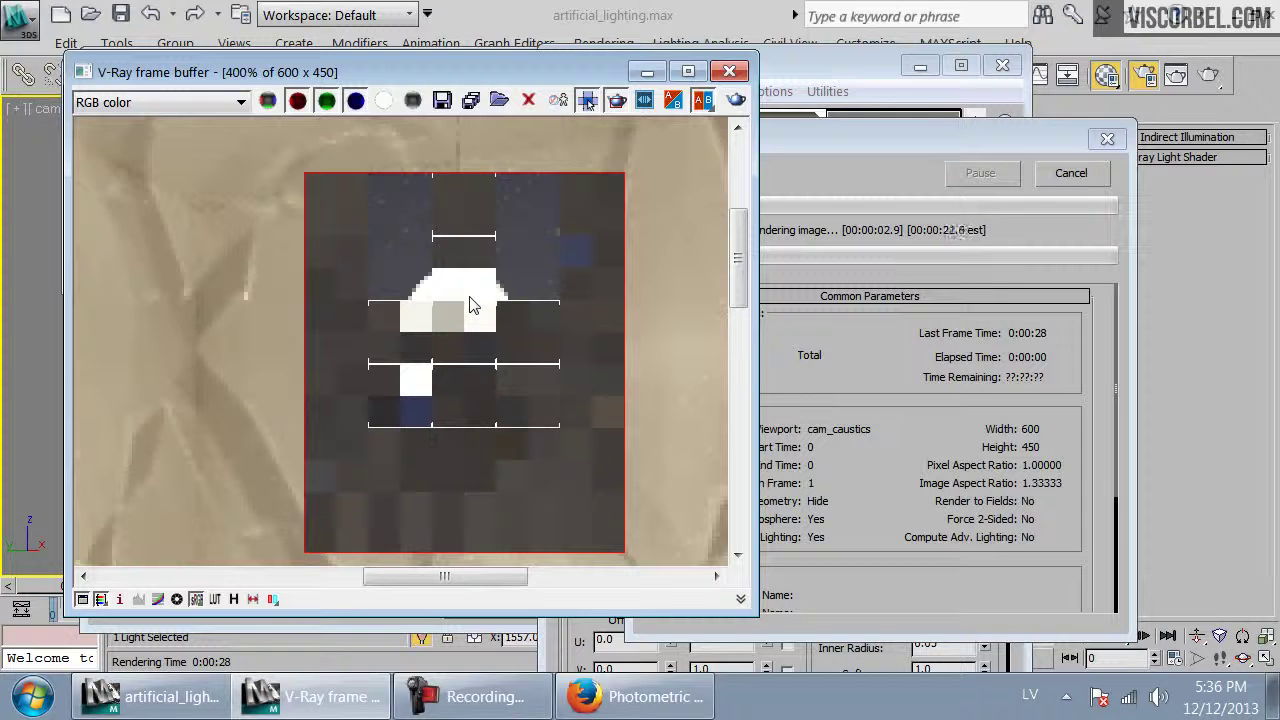
{"action": "scroll", "coordinate": [470, 303], "scroll_direction": "down", "scroll_amount": 1}
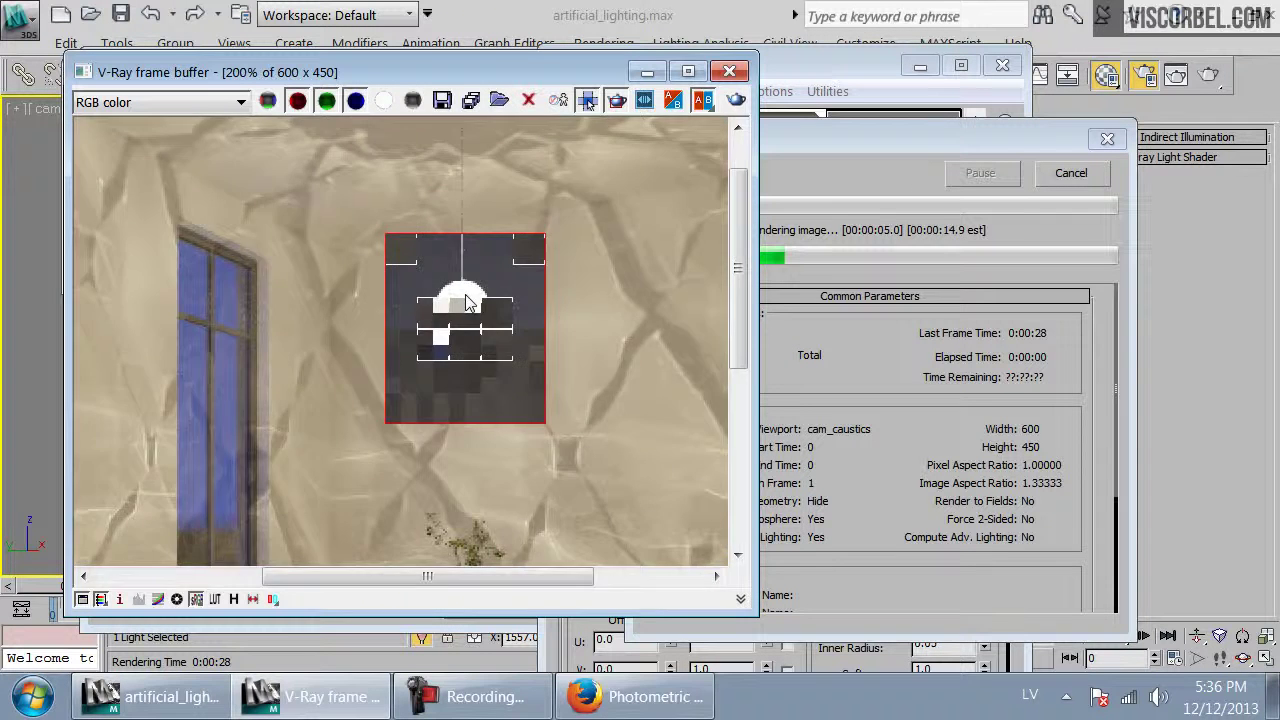
{"action": "scroll", "coordinate": [470, 303], "scroll_direction": "down", "scroll_amount": 1}
{"action": "scroll", "coordinate": [467, 272], "scroll_direction": "up", "scroll_amount": 1}
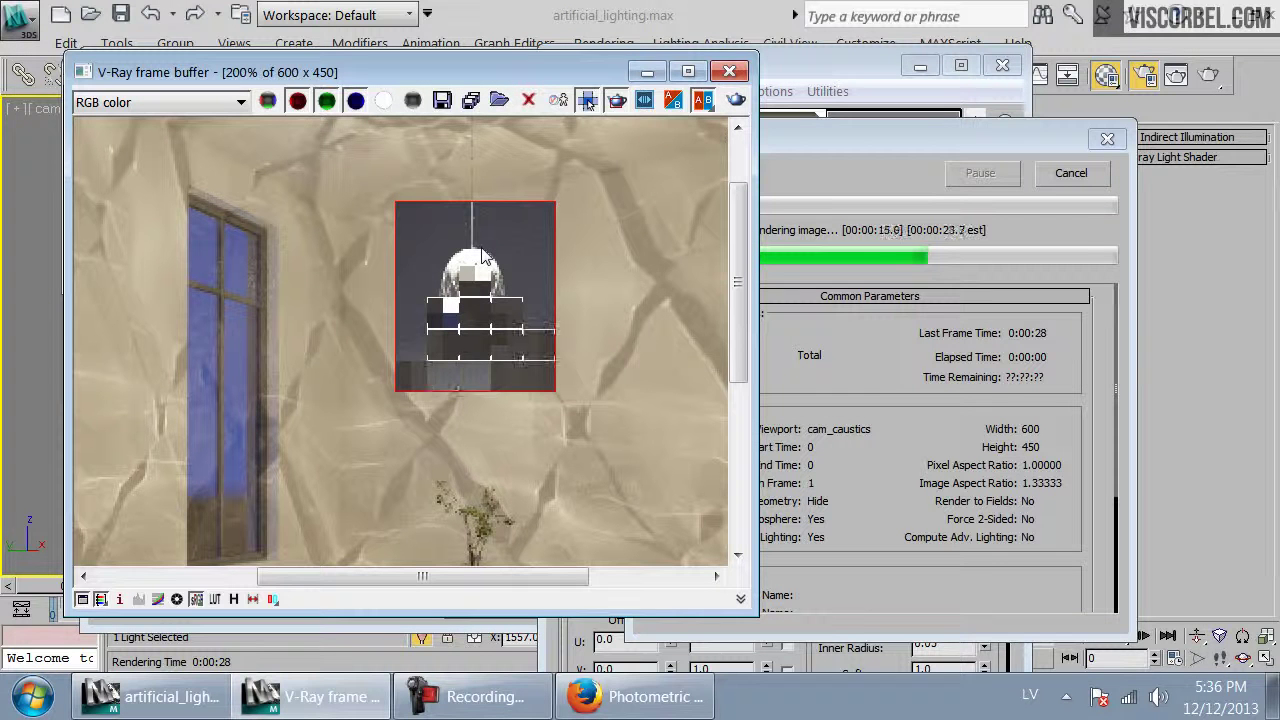
{"action": "scroll", "coordinate": [530, 273], "scroll_direction": "down", "scroll_amount": 1}
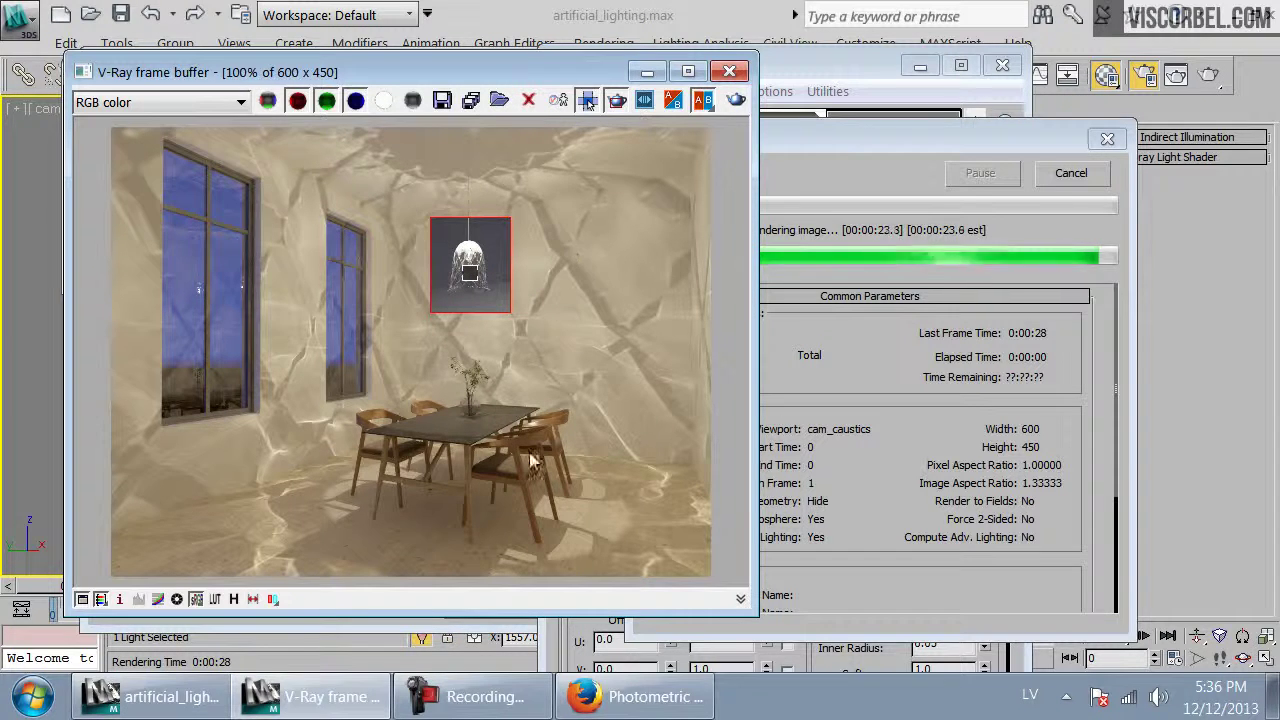
{"action": "left_click", "coordinate": [1075, 176]}
Mark a render region on the large window, render it to check the light's reflection and stop the render
{"action": "left_click", "coordinate": [588, 102]}
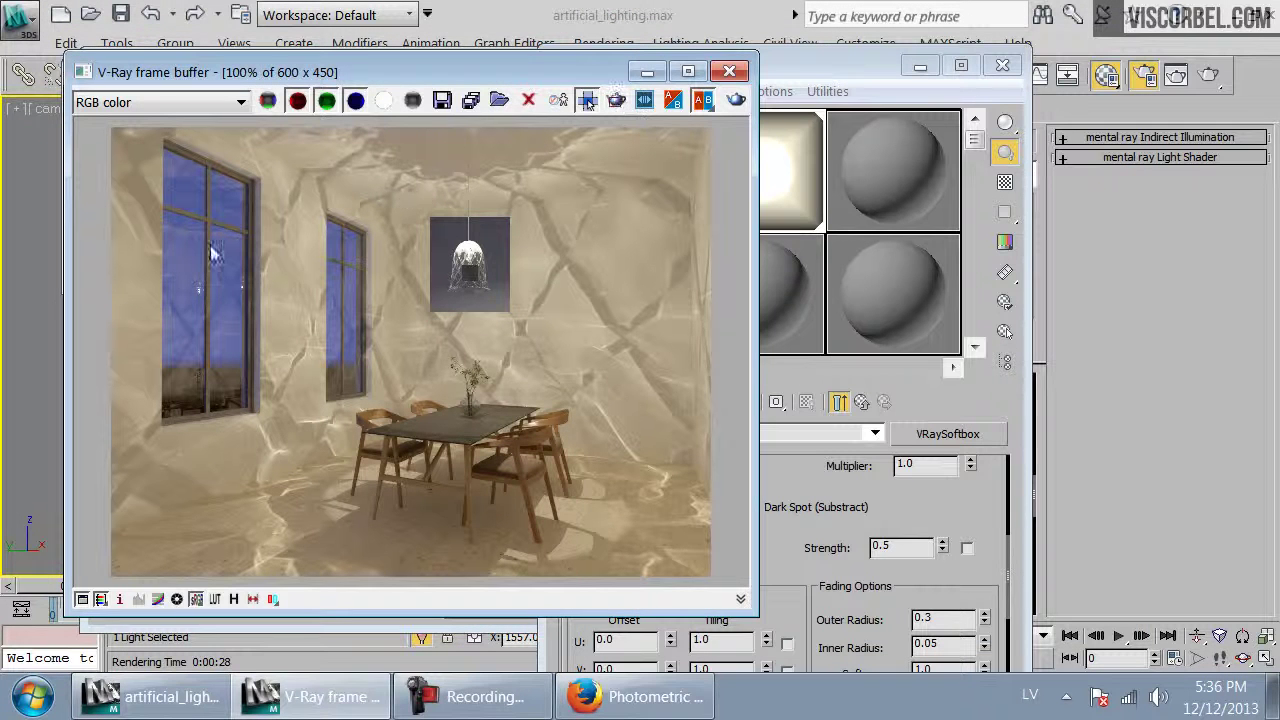
{"action": "left_click", "coordinate": [588, 102]}
{"action": "left_click_drag", "start_coordinate": [227, 337], "coordinate": [225, 337]}
{"action": "left_click", "coordinate": [736, 100]}
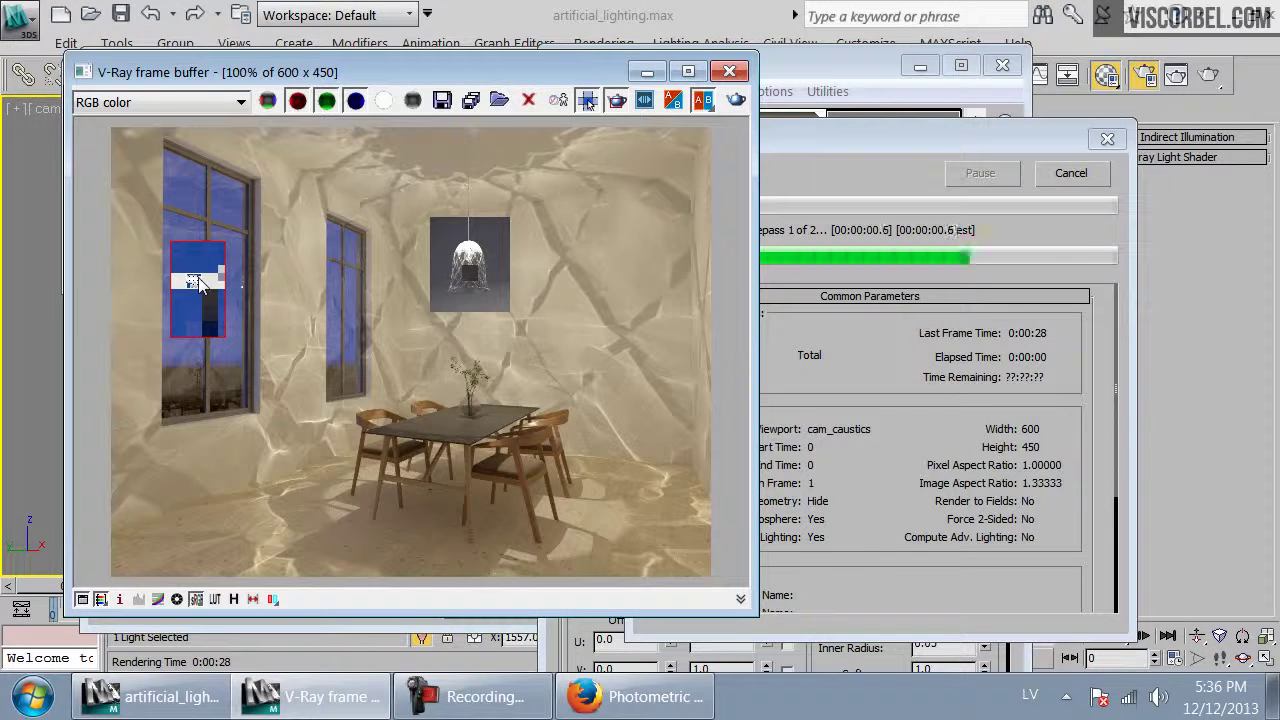
{"action": "scroll", "coordinate": [368, 317], "scroll_direction": "up", "scroll_amount": 2}
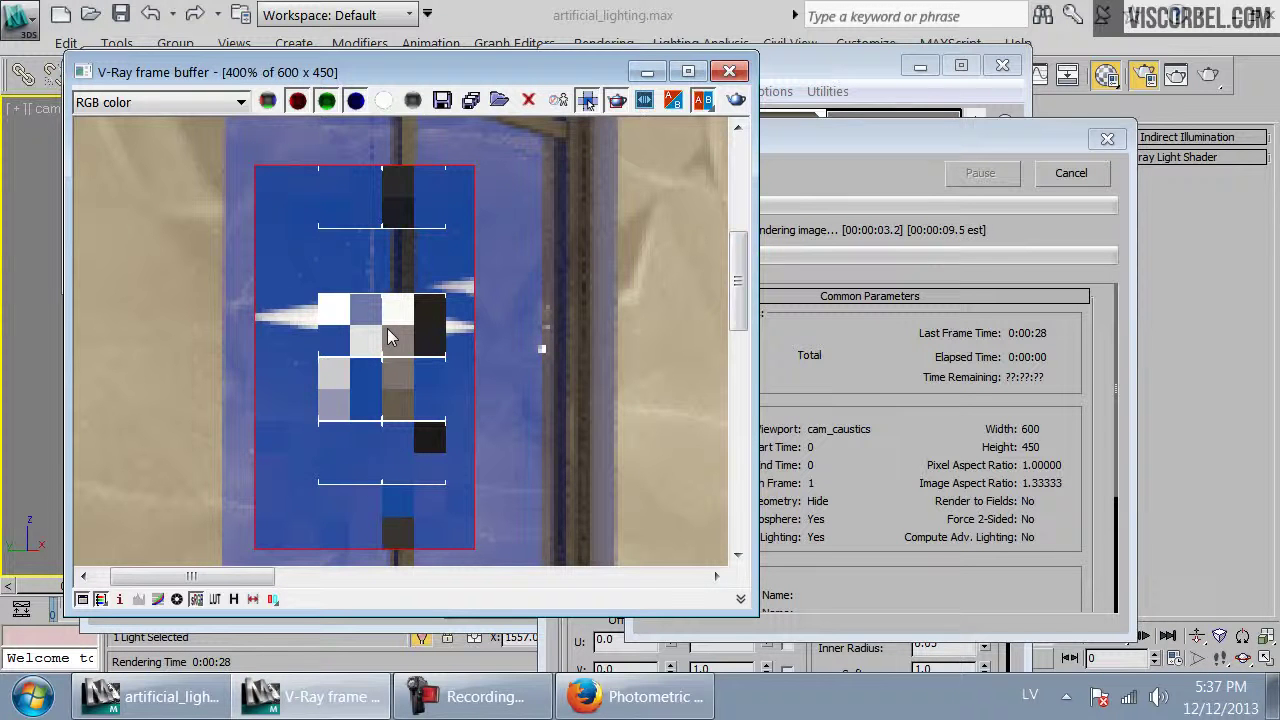
{"action": "scroll", "coordinate": [362, 335], "scroll_direction": "down", "scroll_amount": 2}
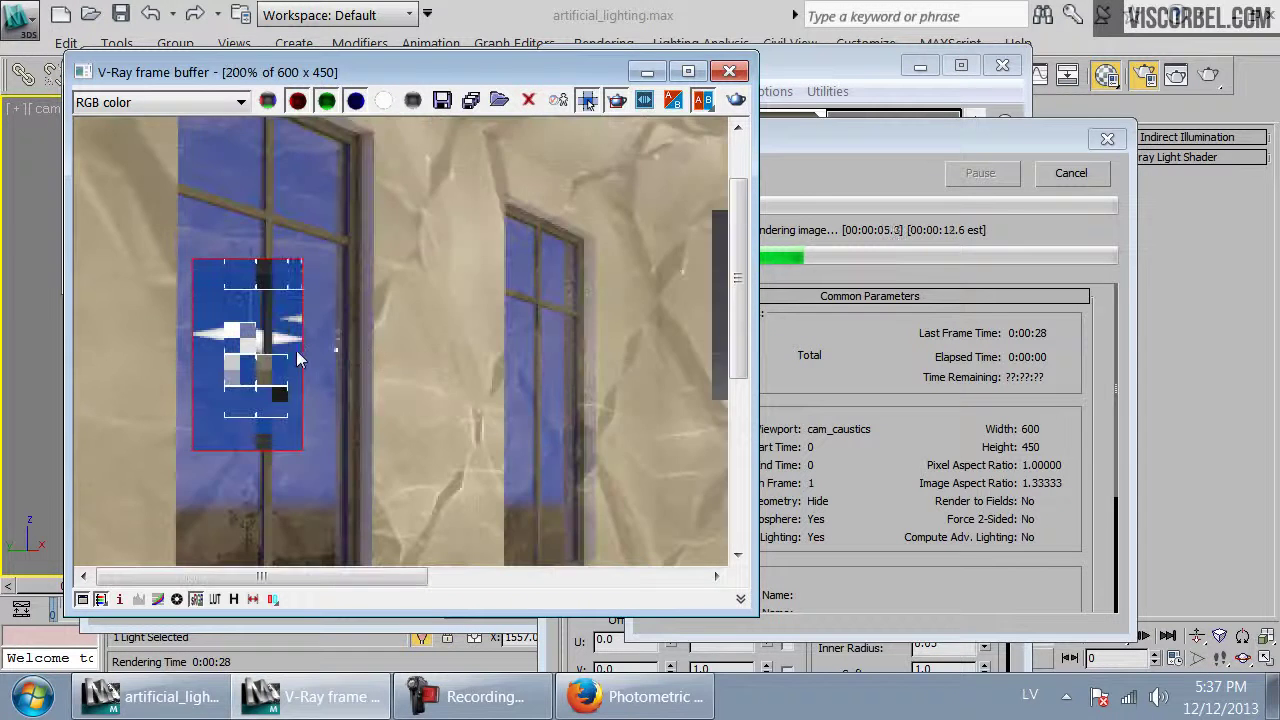
{"action": "left_click", "coordinate": [1071, 172]}
Close the material editor and set the plane light's intensity multiplier to 400 lm
{"action": "left_click", "coordinate": [1004, 68]}
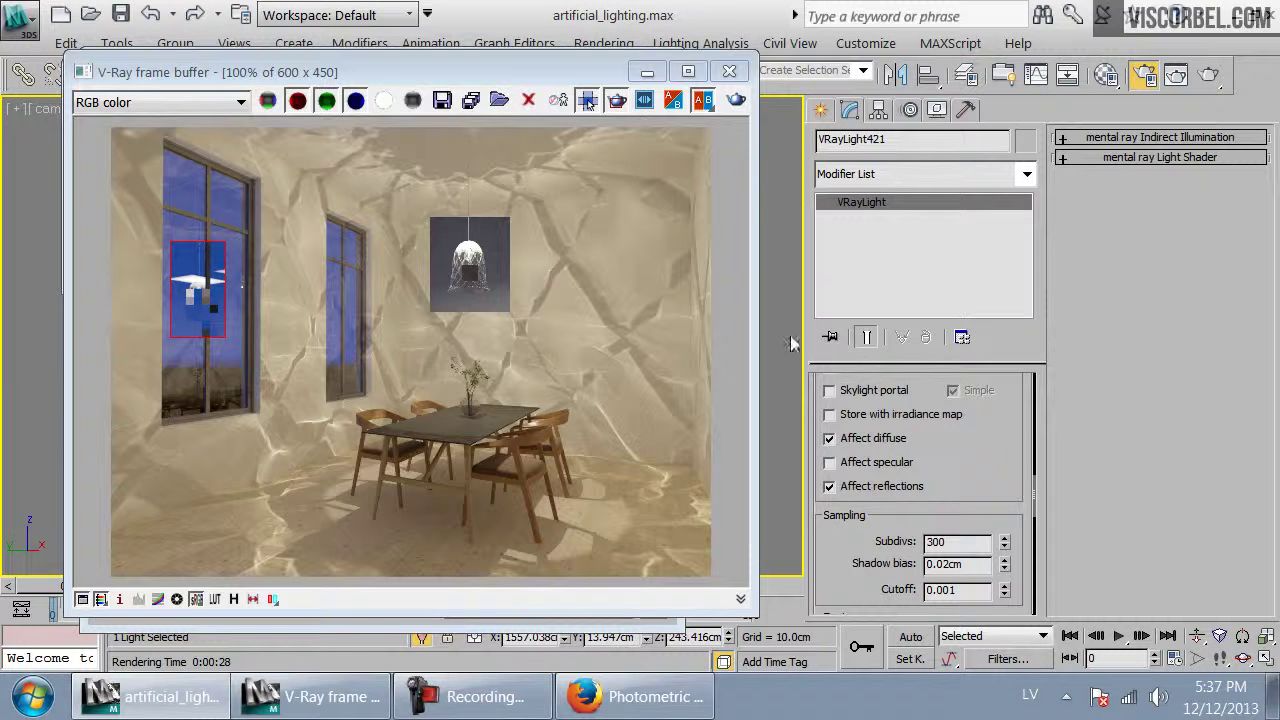
{"action": "scroll", "coordinate": [949, 425], "scroll_direction": "up", "scroll_amount": 10}
{"action": "scroll", "coordinate": [965, 455], "scroll_direction": "down", "scroll_amount": 1}
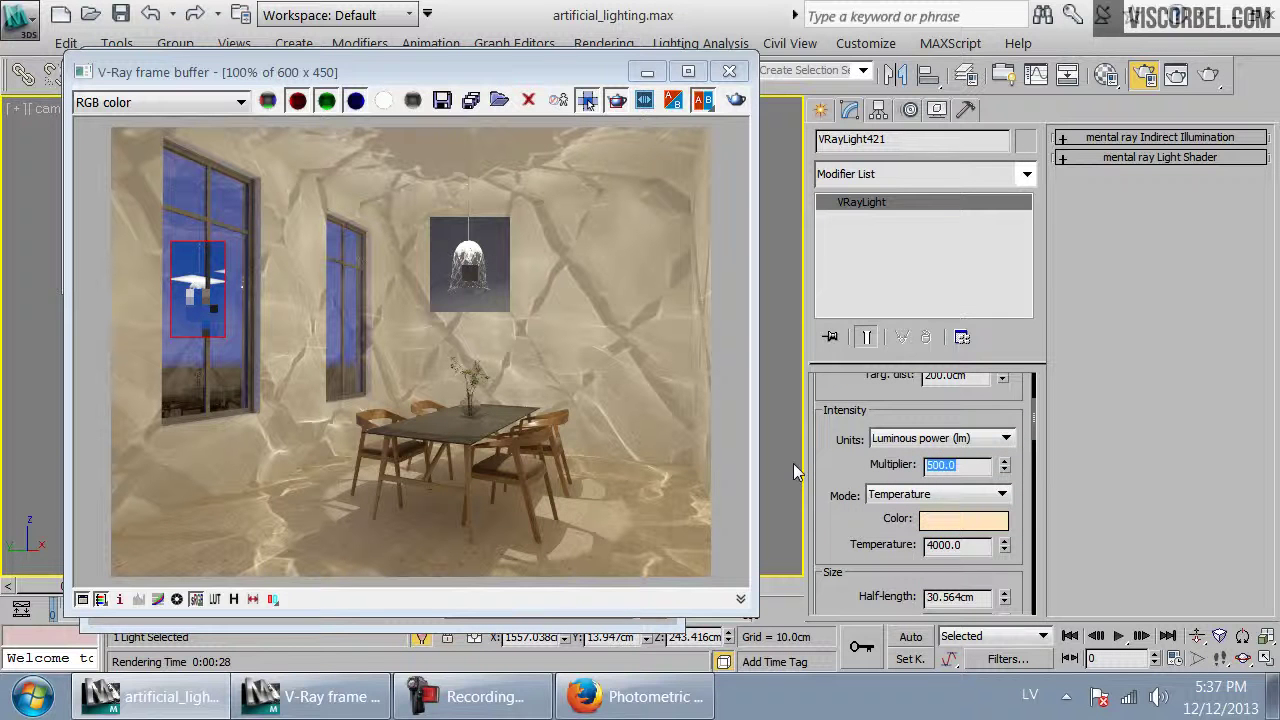
{"action": "type", "text": "400"}
Limit the plane light to an include list containing only Crystal_lamp, for both illumination and shadow casting, and recheck the list
{"action": "scroll", "coordinate": [877, 607], "scroll_direction": "up", "scroll_amount": 5}
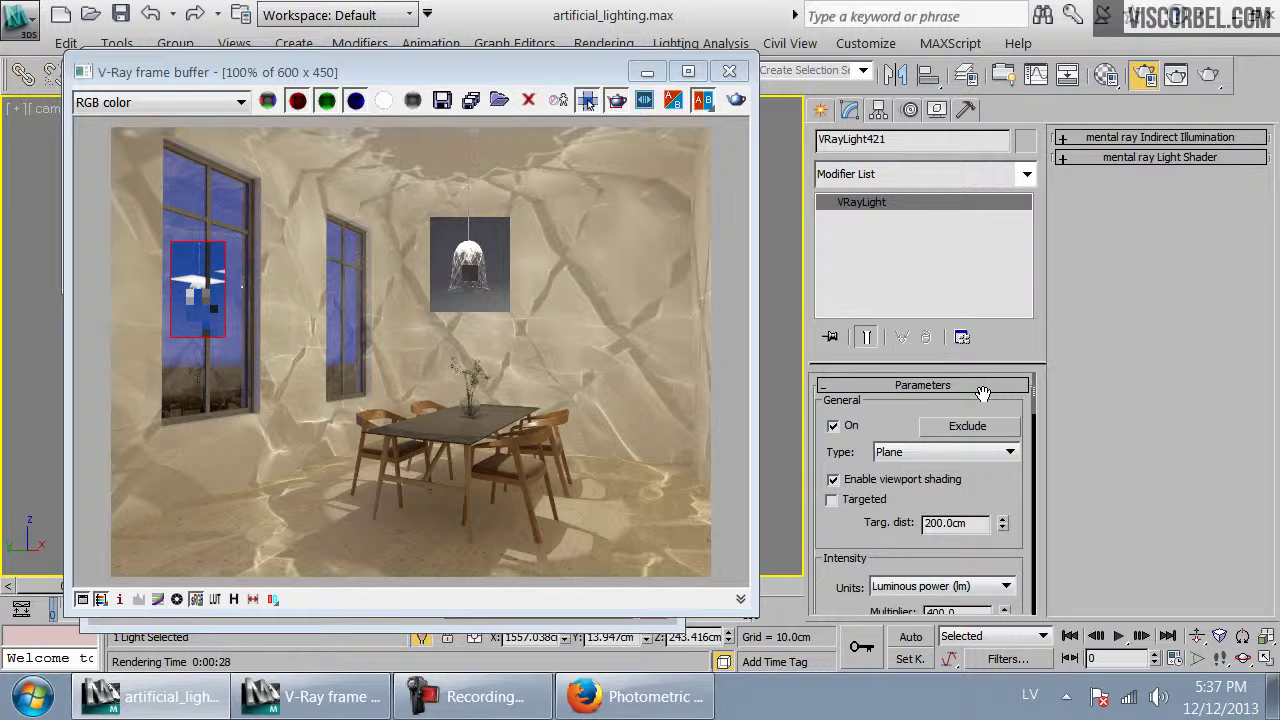
{"action": "left_click", "coordinate": [971, 428]}
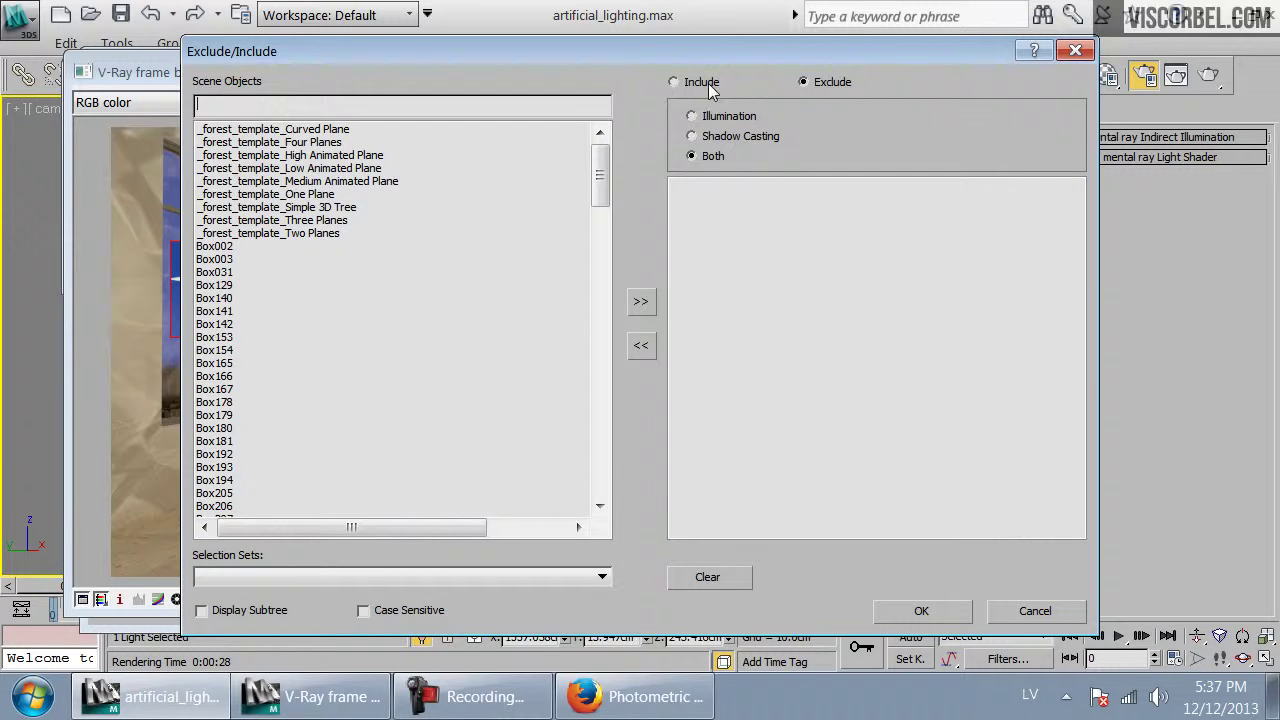
{"action": "left_click_drag", "start_coordinate": [606, 170], "coordinate": [606, 262]}
{"action": "left_click", "coordinate": [222, 221]}
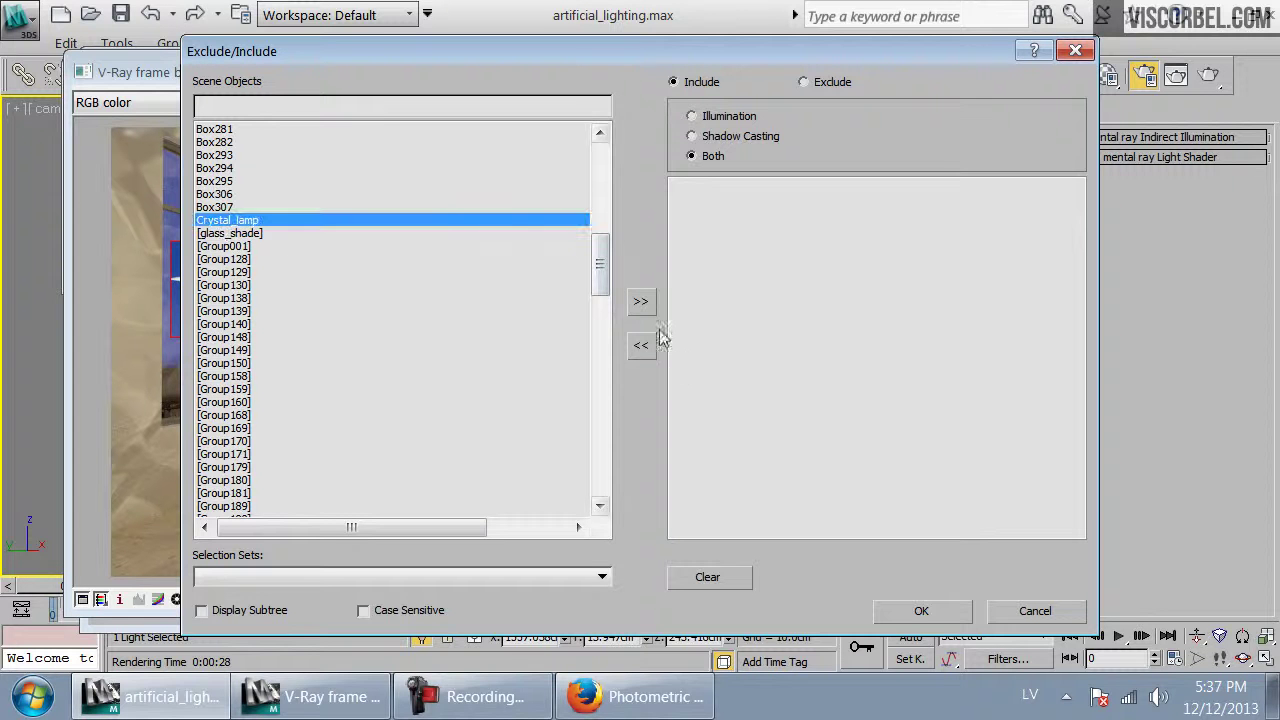
{"action": "left_click", "coordinate": [640, 301]}
{"action": "left_click", "coordinate": [921, 611]}
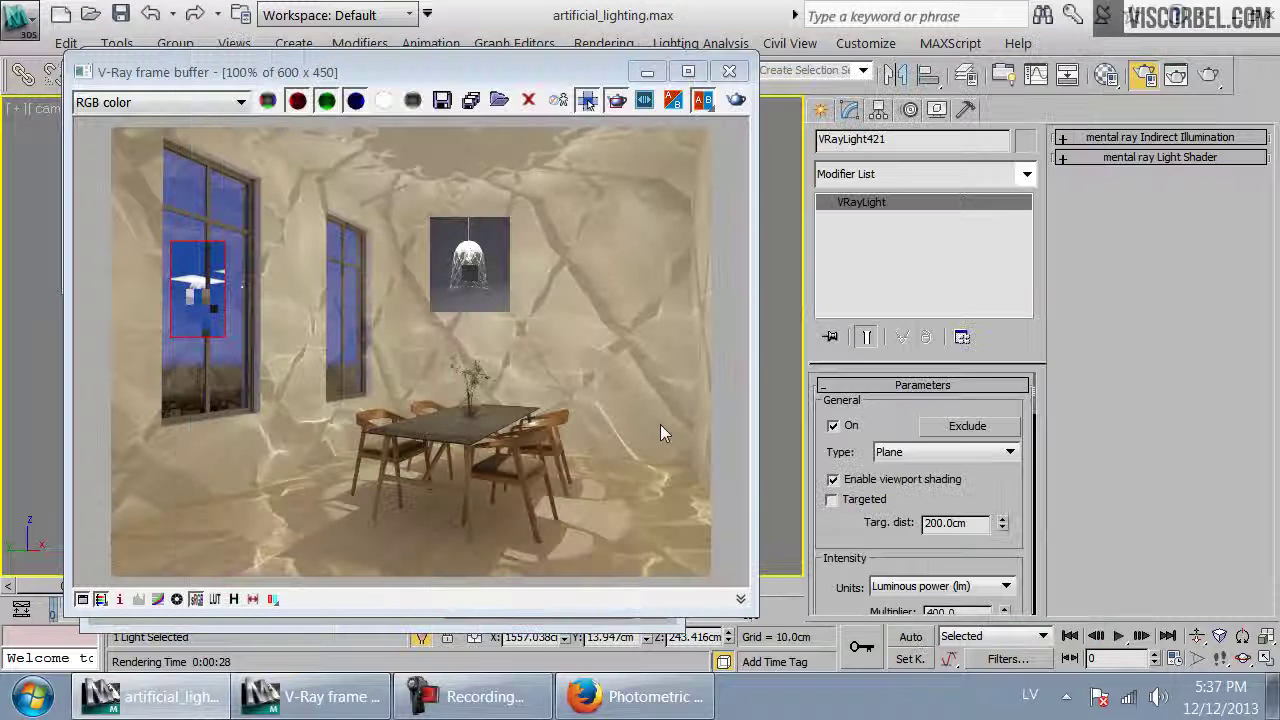
{"action": "left_click", "coordinate": [930, 428]}
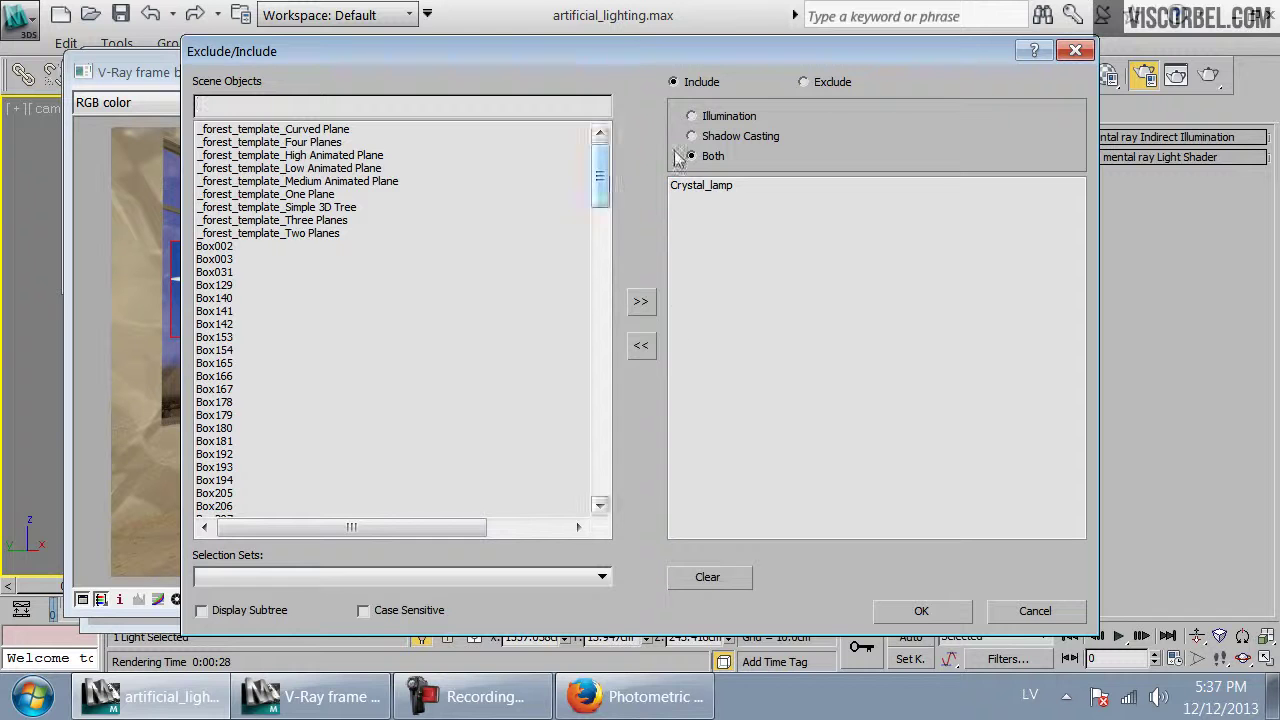
{"action": "left_click", "coordinate": [925, 612]}
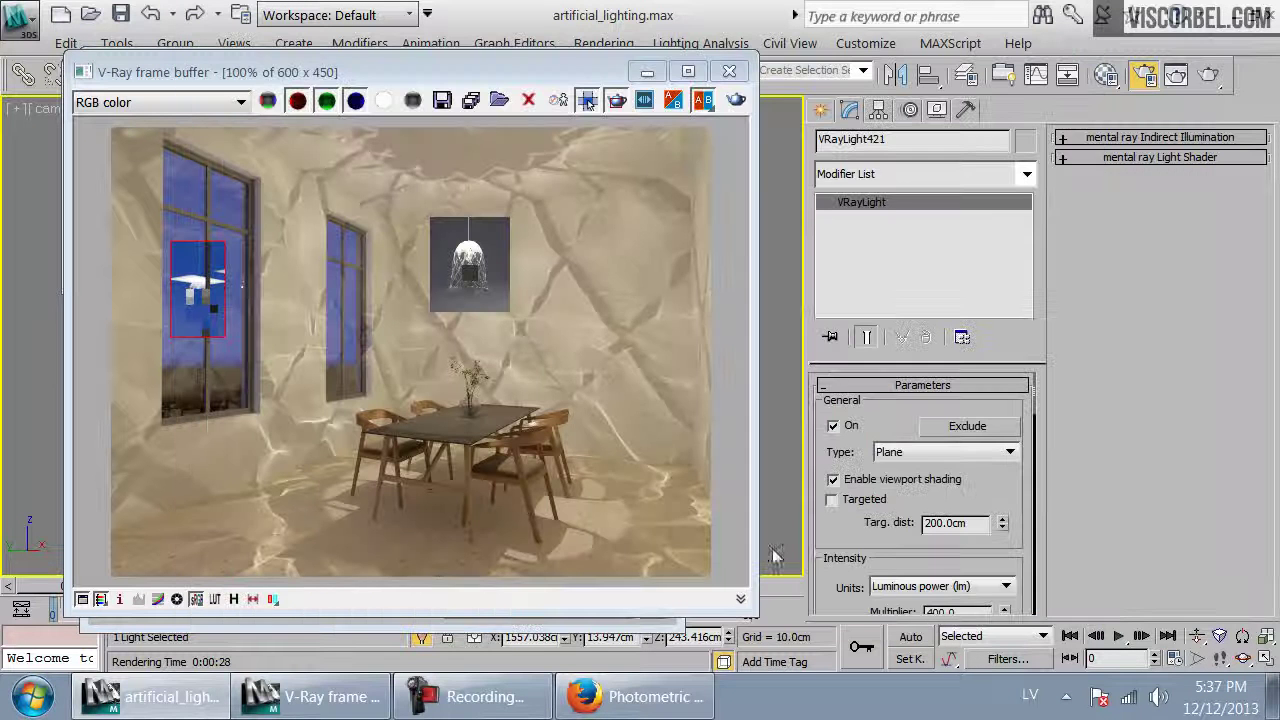
Render the window region again and inspect the lamp's reflection in the glass
{"action": "left_click", "coordinate": [736, 100]}
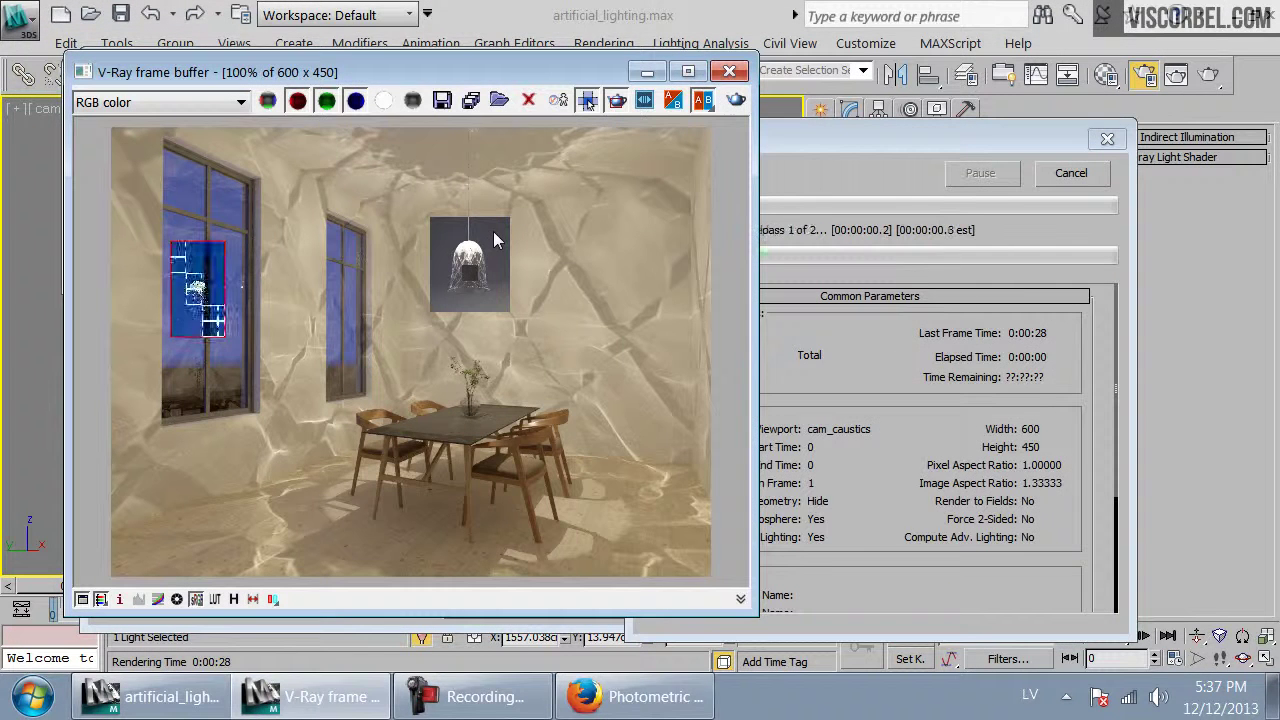
{"action": "scroll", "coordinate": [224, 290], "scroll_direction": "up", "scroll_amount": 1}
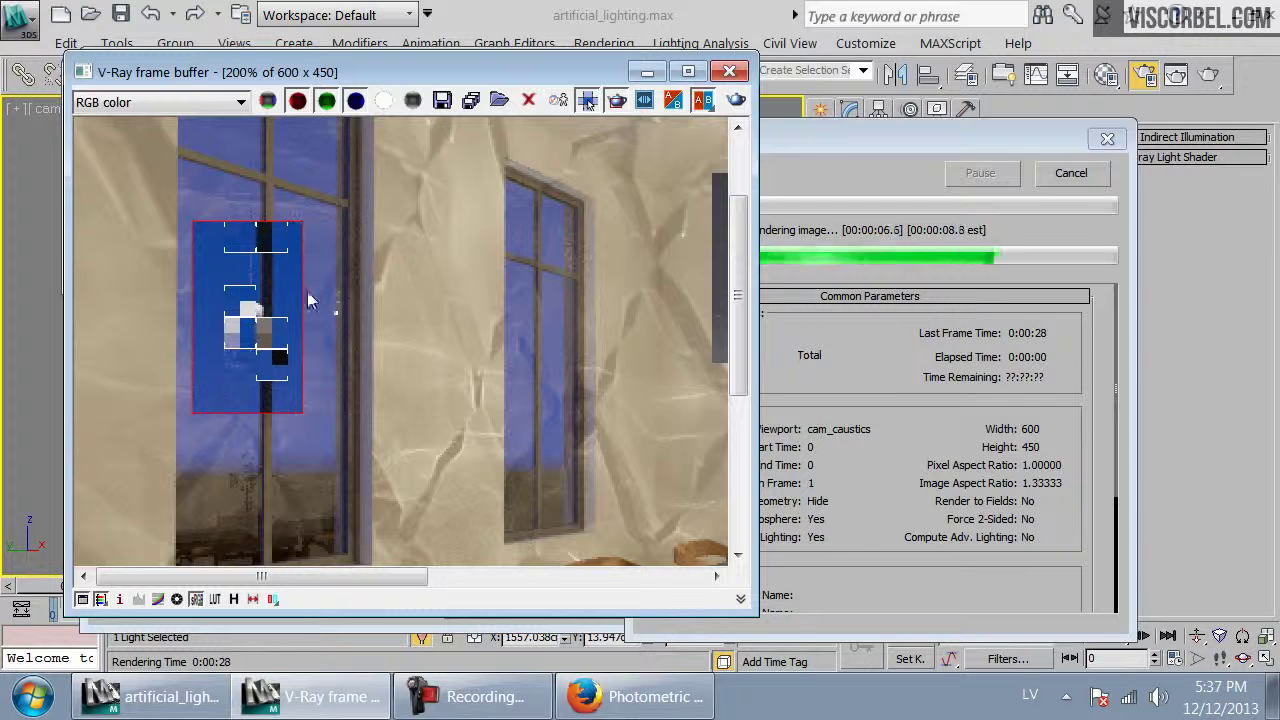
{"action": "double_click", "coordinate": [333, 338]}
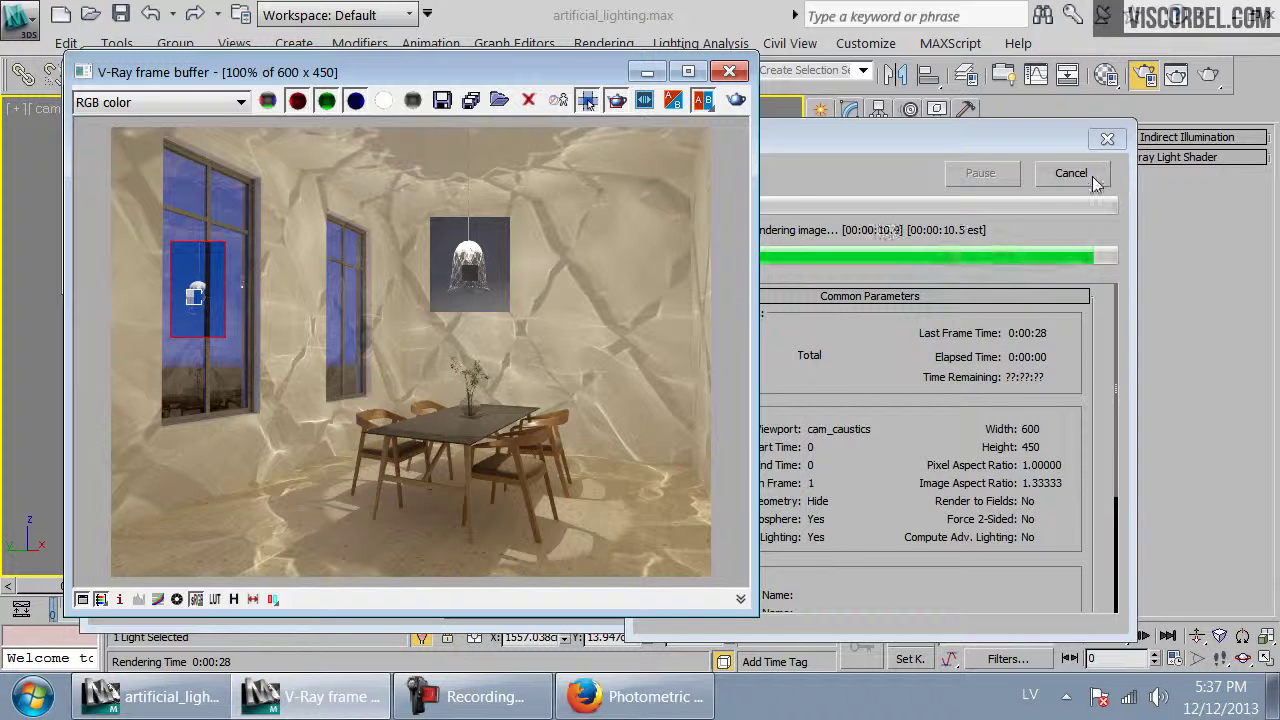
Mark a wider render region around the pendant lamp and render it
{"action": "left_click_drag", "start_coordinate": [527, 216], "coordinate": [410, 310]}
{"action": "left_click", "coordinate": [736, 101]}
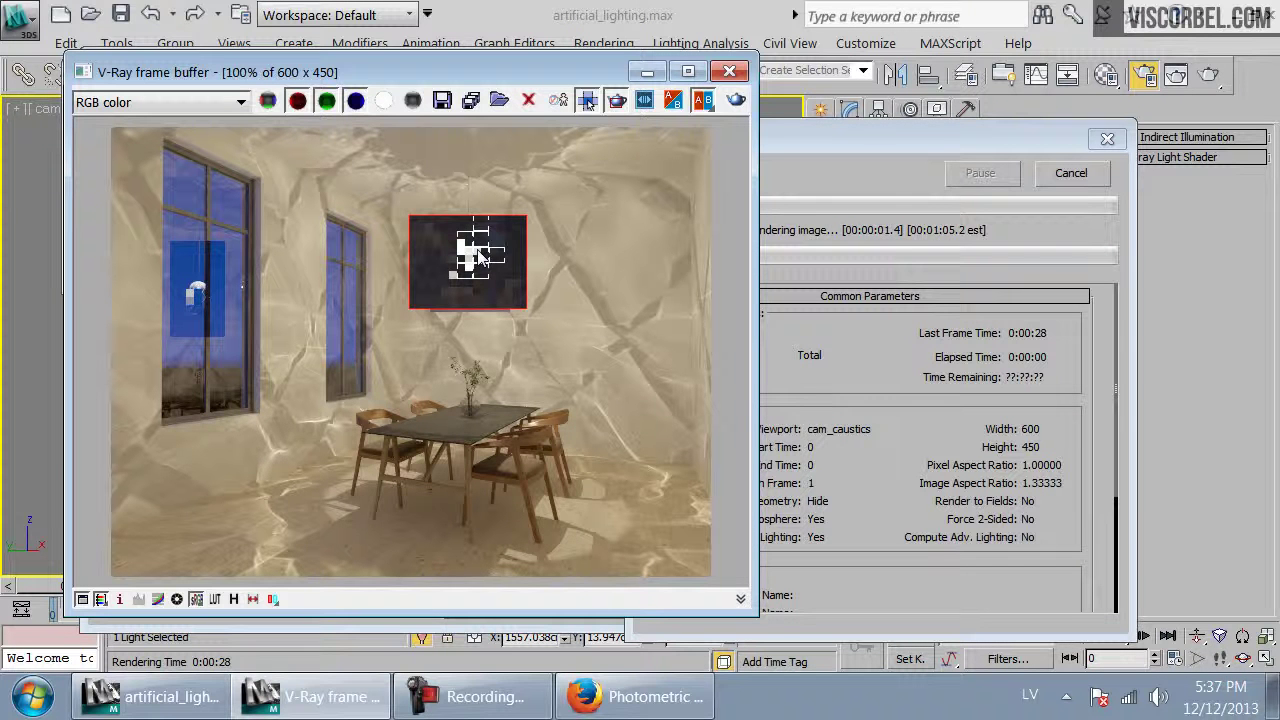
Examine the pendant lamp up close in the region render while it is being calculated
{"action": "scroll", "coordinate": [473, 260], "scroll_direction": "up", "scroll_amount": 2}
{"action": "middle_click_drag", "start_coordinate": [457, 260], "coordinate": [457, 337]}
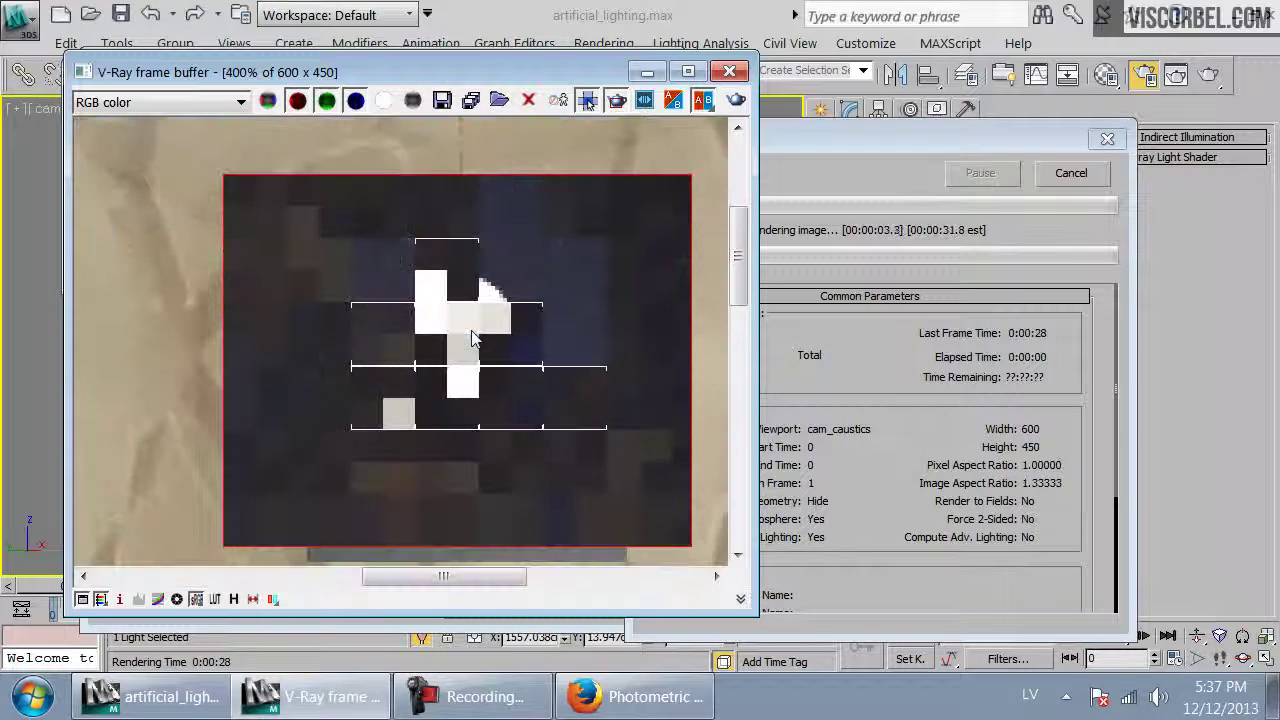
{"action": "scroll", "coordinate": [457, 407], "scroll_direction": "down", "scroll_amount": 2}
{"action": "middle_click_drag", "start_coordinate": [457, 400], "coordinate": [500, 317]}
{"action": "scroll", "coordinate": [500, 316], "scroll_direction": "down", "scroll_amount": 1}
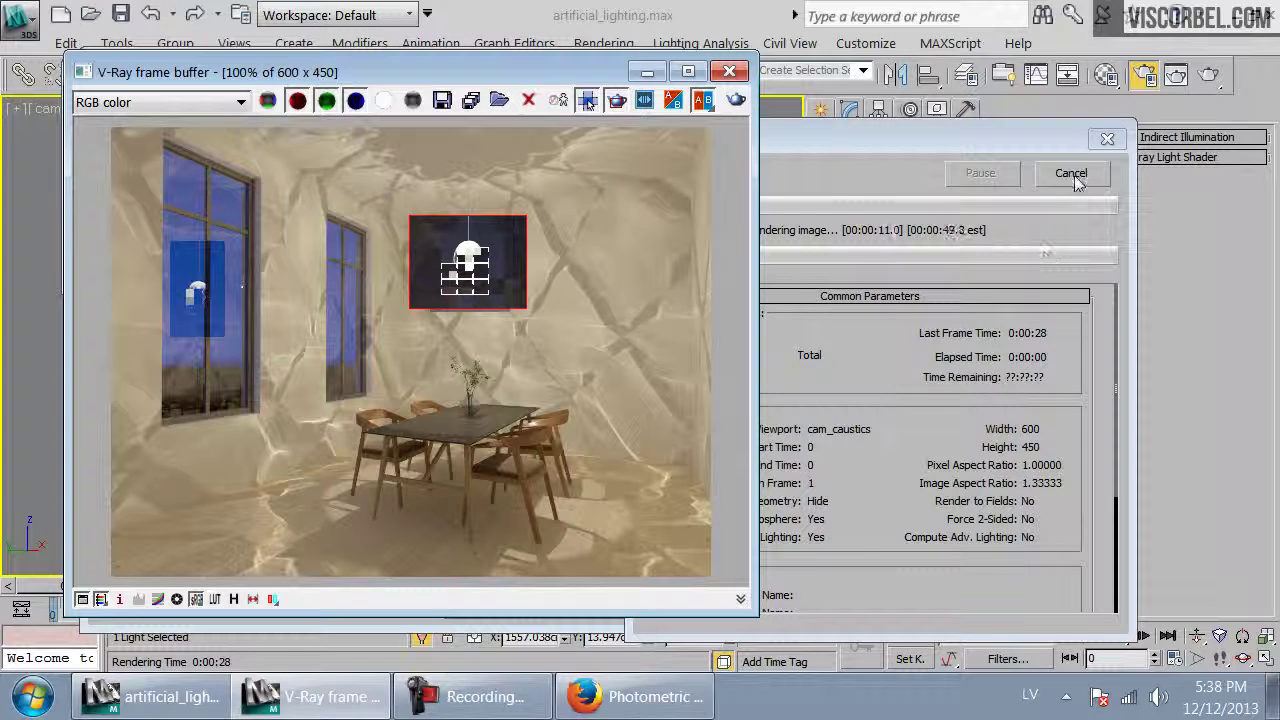
Turn on V-Ray caustics in the indirect illumination settings and close the render setup
{"action": "left_click", "coordinate": [1150, 80]}
{"action": "scroll", "coordinate": [400, 330], "scroll_direction": "down", "scroll_amount": 10}
{"action": "scroll", "coordinate": [440, 408], "scroll_direction": "down", "scroll_amount": 5}
{"action": "left_click", "coordinate": [328, 100]}
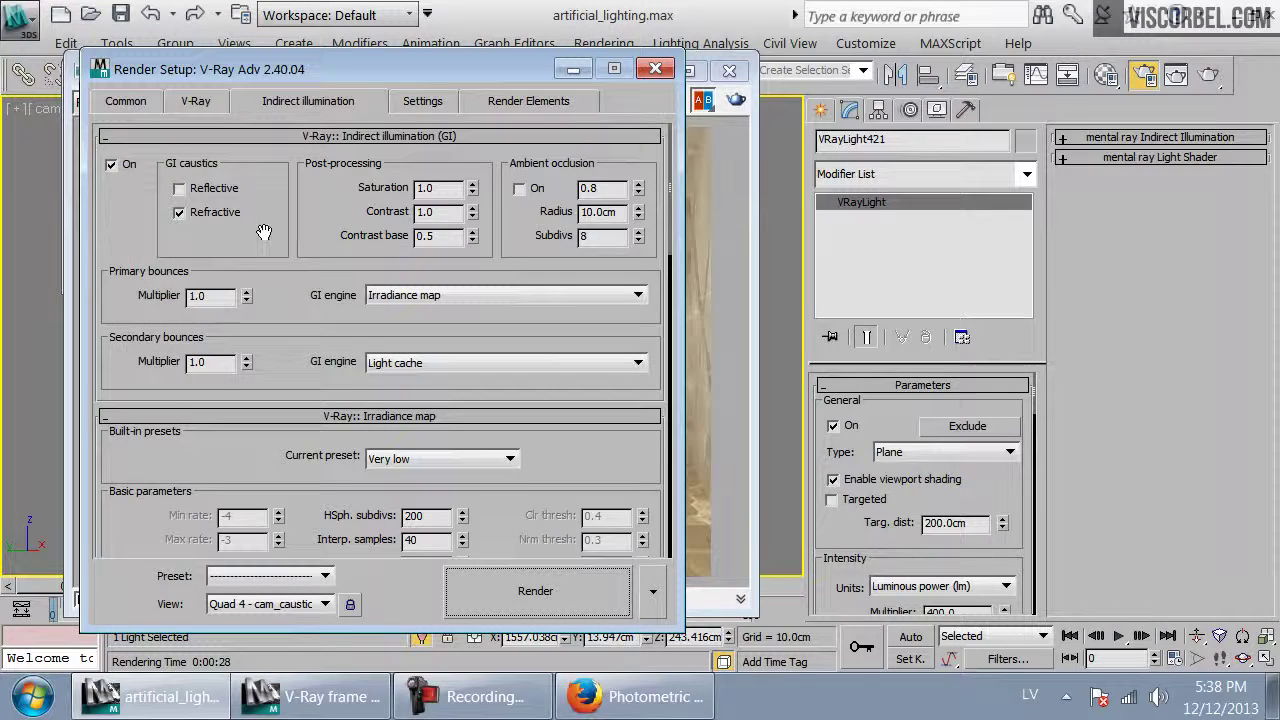
{"action": "scroll", "coordinate": [272, 432], "scroll_direction": "down", "scroll_amount": 15}
{"action": "scroll", "coordinate": [272, 432], "scroll_direction": "down", "scroll_amount": 5}
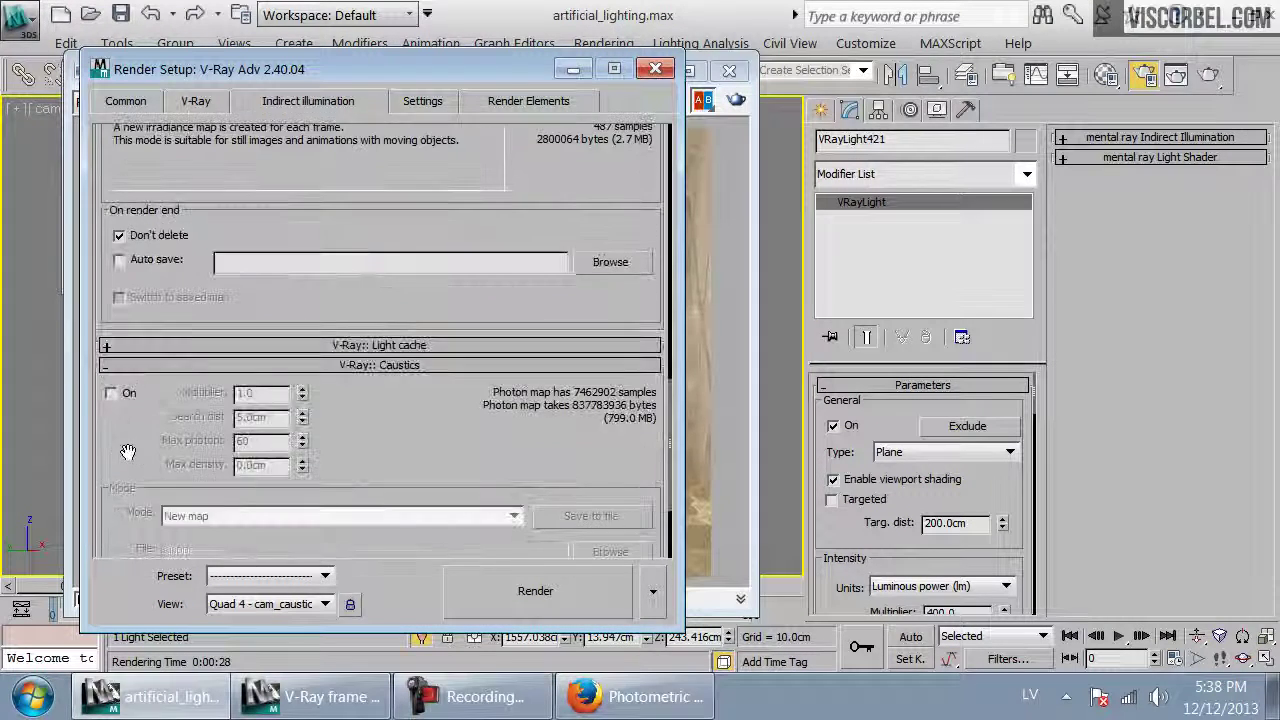
{"action": "left_click", "coordinate": [111, 393]}
{"action": "left_click", "coordinate": [655, 68]}
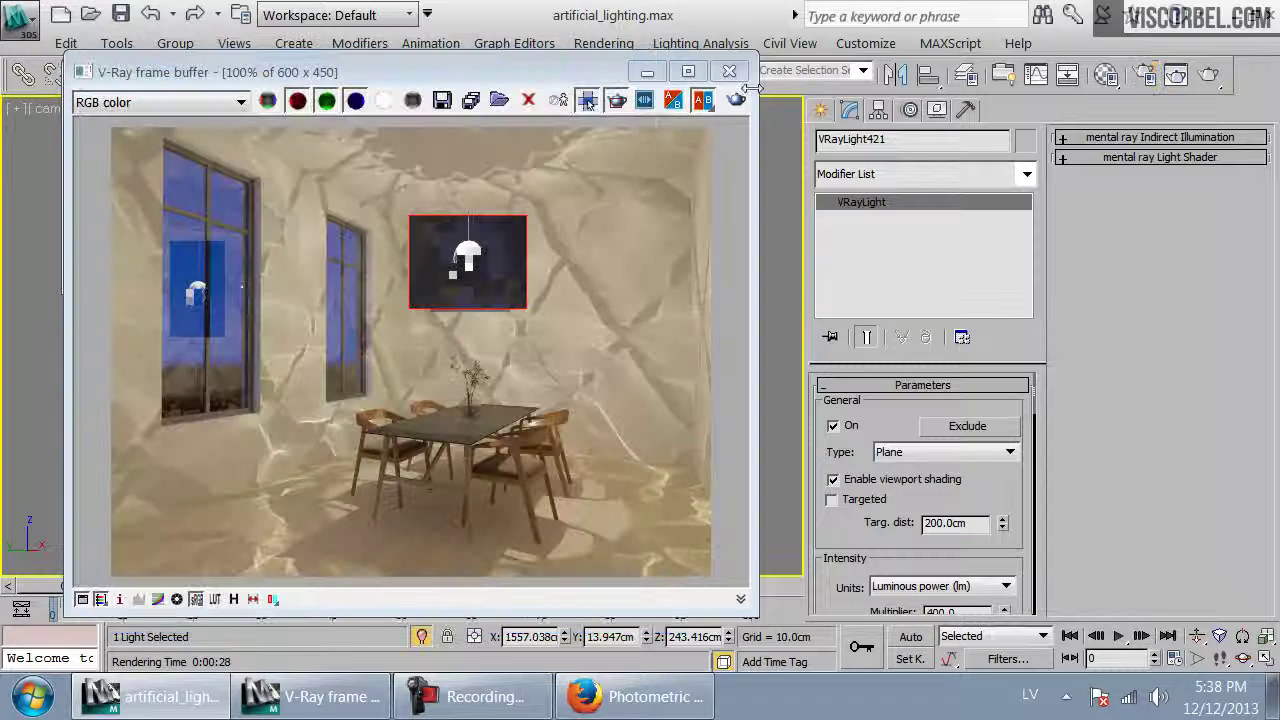
Clone the plane light as one instance rotated 180° and lower it beneath the lamp to a height of about 123 cm
{"action": "left_click", "coordinate": [729, 70]}
{"action": "key", "text": "e"}
{"action": "mouse_move", "coordinate": [491, 145]}
{"action": "left_mouse_down", "text": "shift"}
{"action": "mouse_move", "coordinate": [510, 163]}
{"action": "mouse_move", "coordinate": [584, 370]}
{"action": "mouse_move", "coordinate": [585, 330]}
{"action": "left_mouse_up", "text": "shift"}
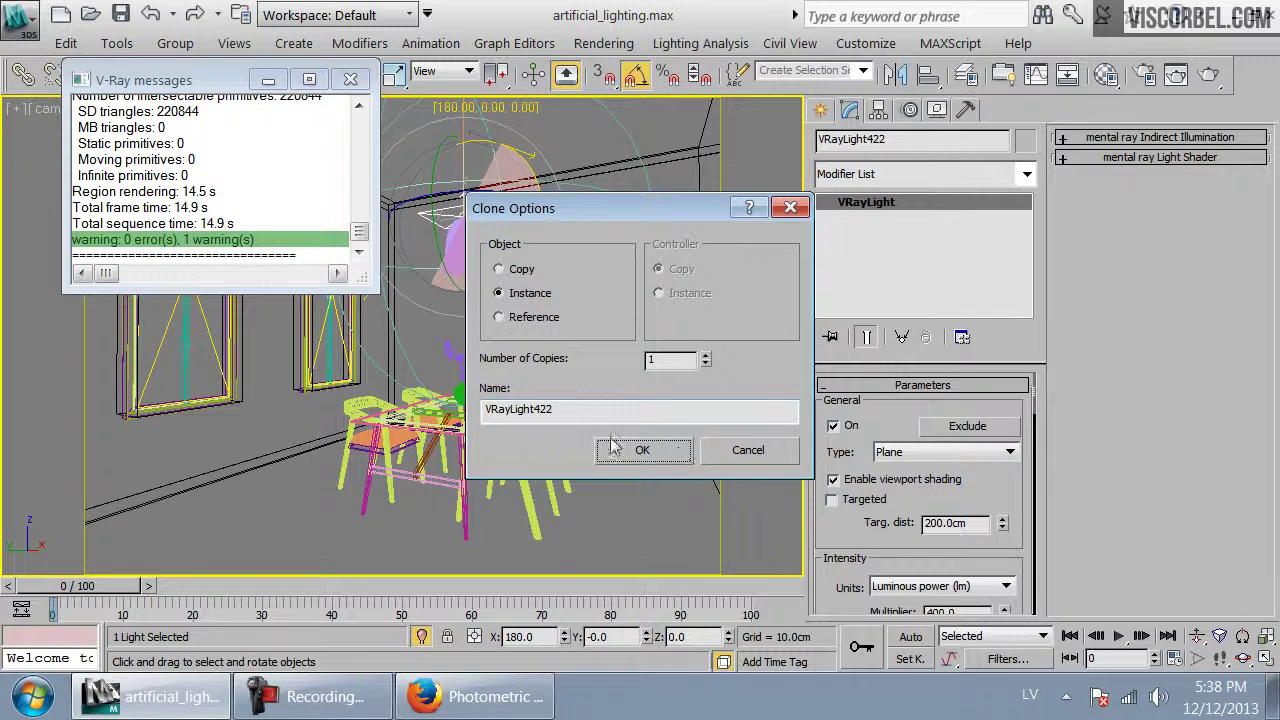
{"action": "left_click", "coordinate": [646, 449]}
{"action": "key", "text": "w"}
{"action": "left_click_drag", "start_coordinate": [465, 148], "coordinate": [465, 279]}
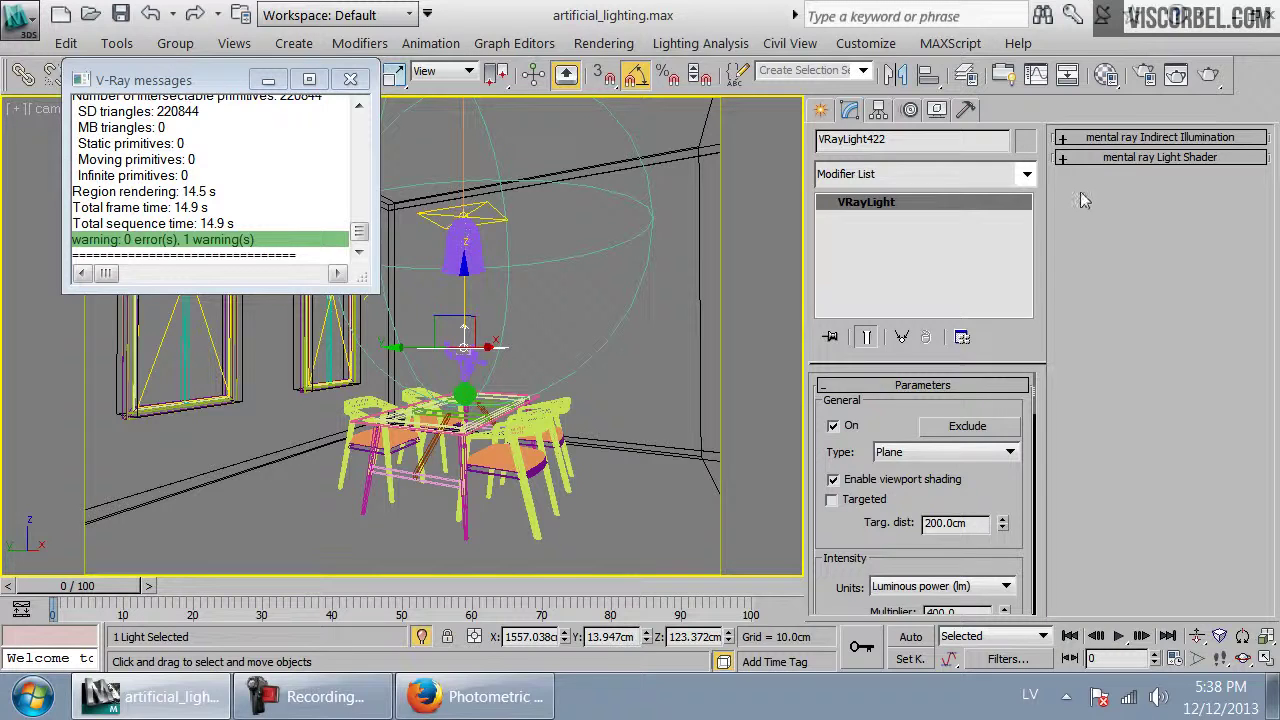
Start a render, cancel it, and render the full camera view with region rendering turned off
{"action": "left_click", "coordinate": [1210, 78]}
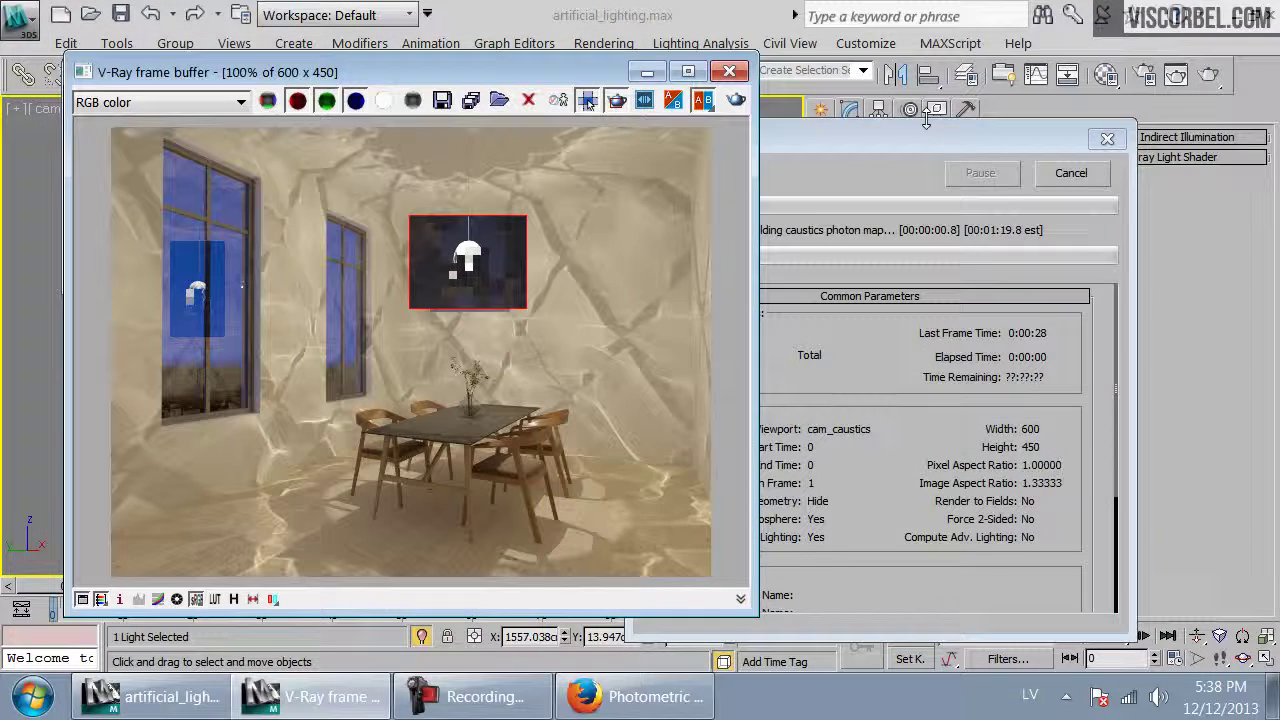
{"action": "left_click", "coordinate": [1078, 176]}
{"action": "left_click", "coordinate": [621, 104]}
{"action": "left_click", "coordinate": [732, 103]}
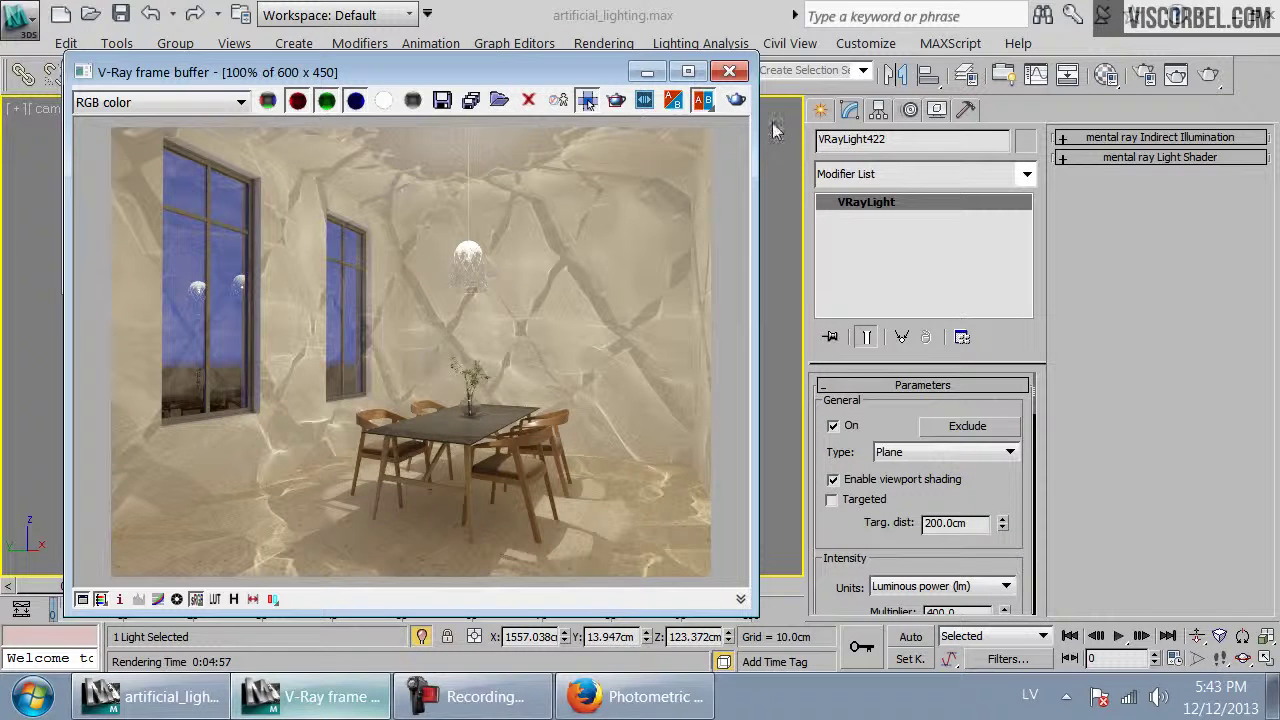
Close the finished render and turn V-Ray caustics off in the indirect illumination settings
{"action": "left_click", "coordinate": [731, 74]}
{"action": "left_click", "coordinate": [1145, 74]}
{"action": "left_click", "coordinate": [197, 101]}
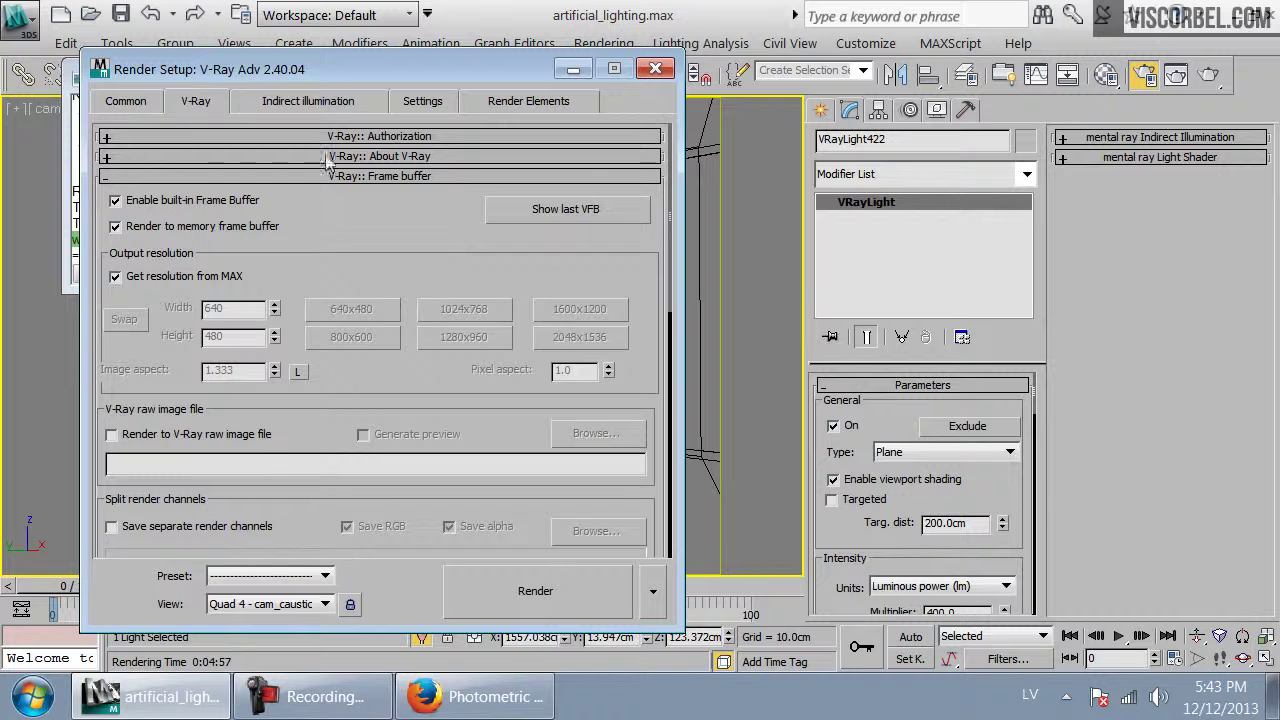
{"action": "scroll", "coordinate": [350, 396], "scroll_direction": "down", "scroll_amount": 10}
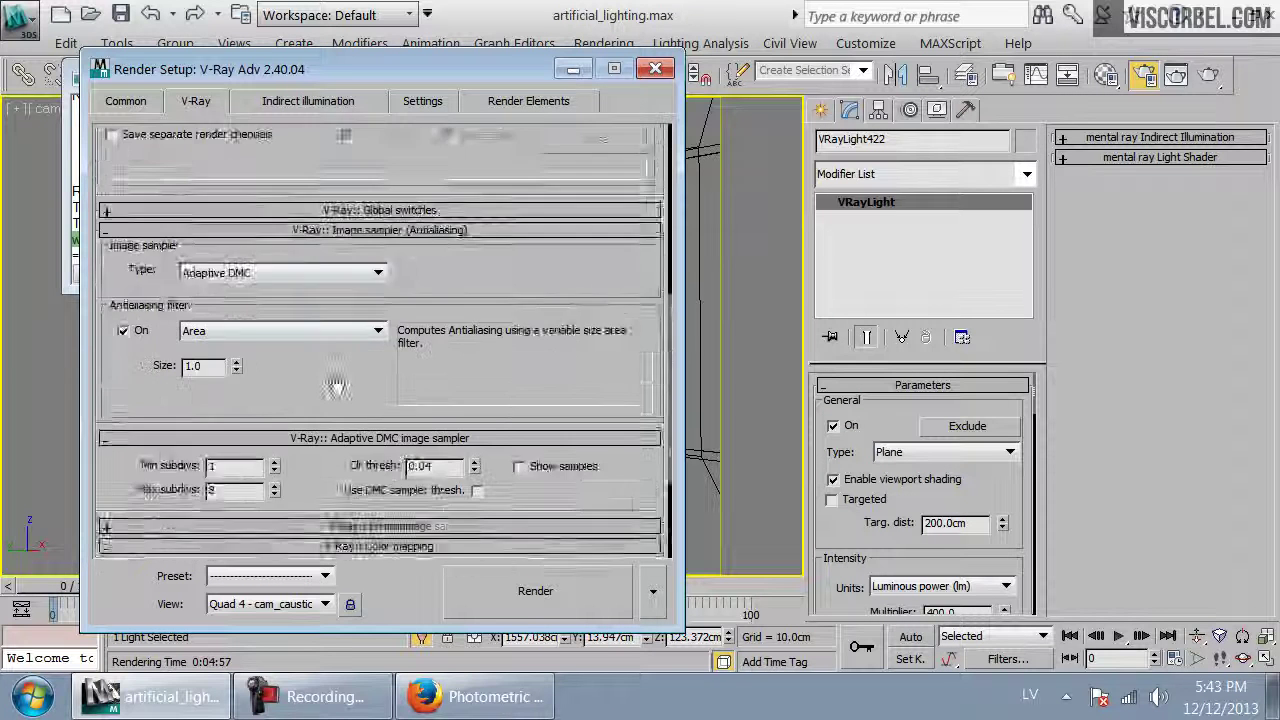
{"action": "left_click", "coordinate": [310, 112]}
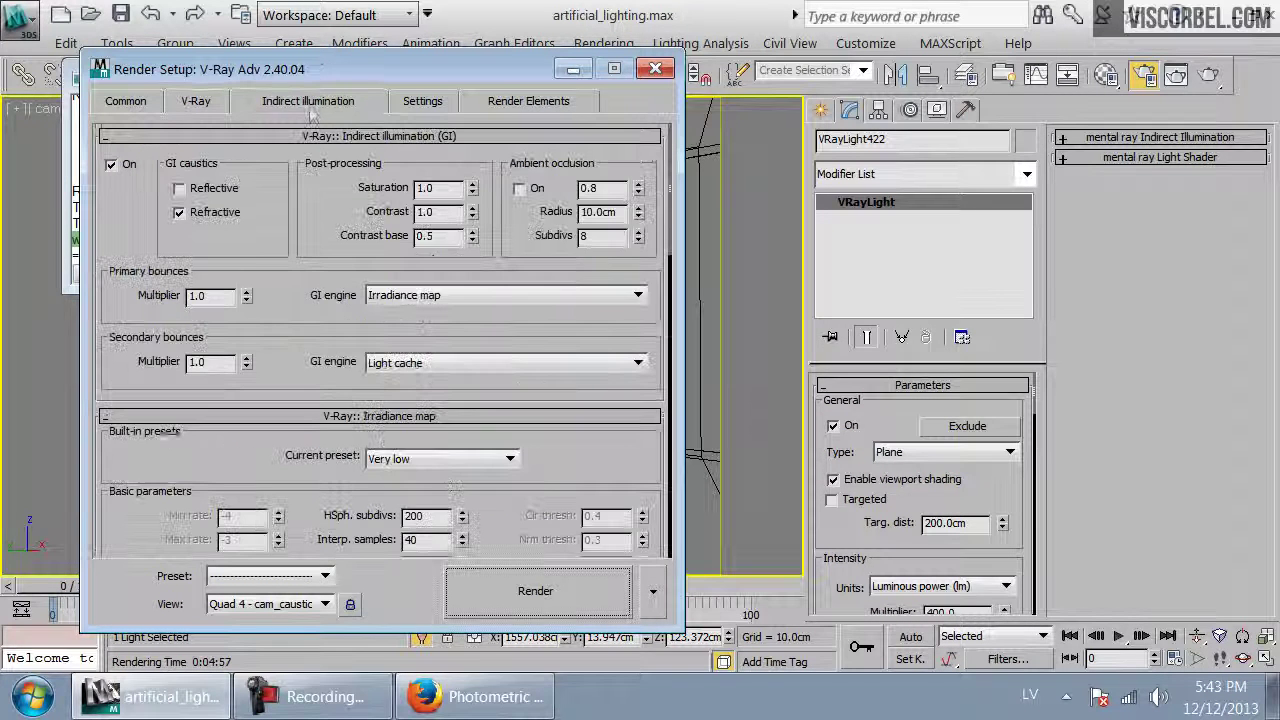
{"action": "scroll", "coordinate": [140, 495], "scroll_direction": "down", "scroll_amount": 10}
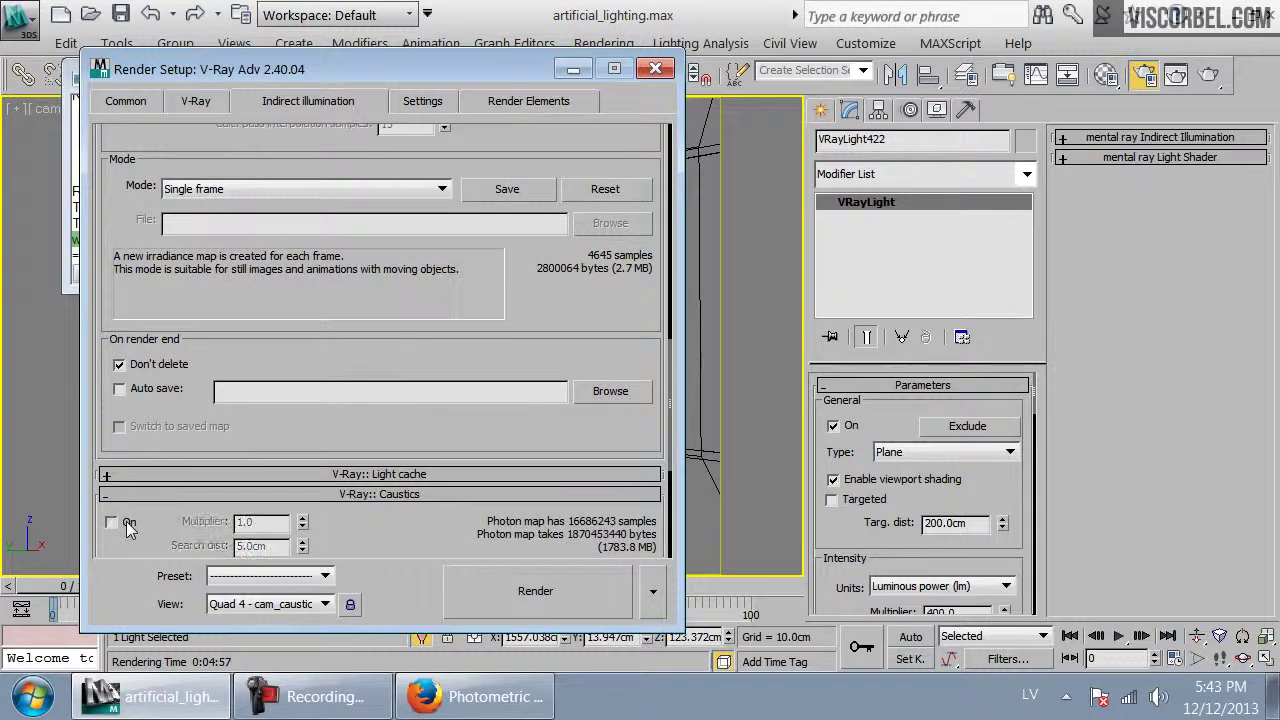
{"action": "left_click", "coordinate": [655, 68]}
Switch to the top view, save the scene, and unhide all objects without unhiding the layers
{"action": "left_click", "coordinate": [371, 67]}
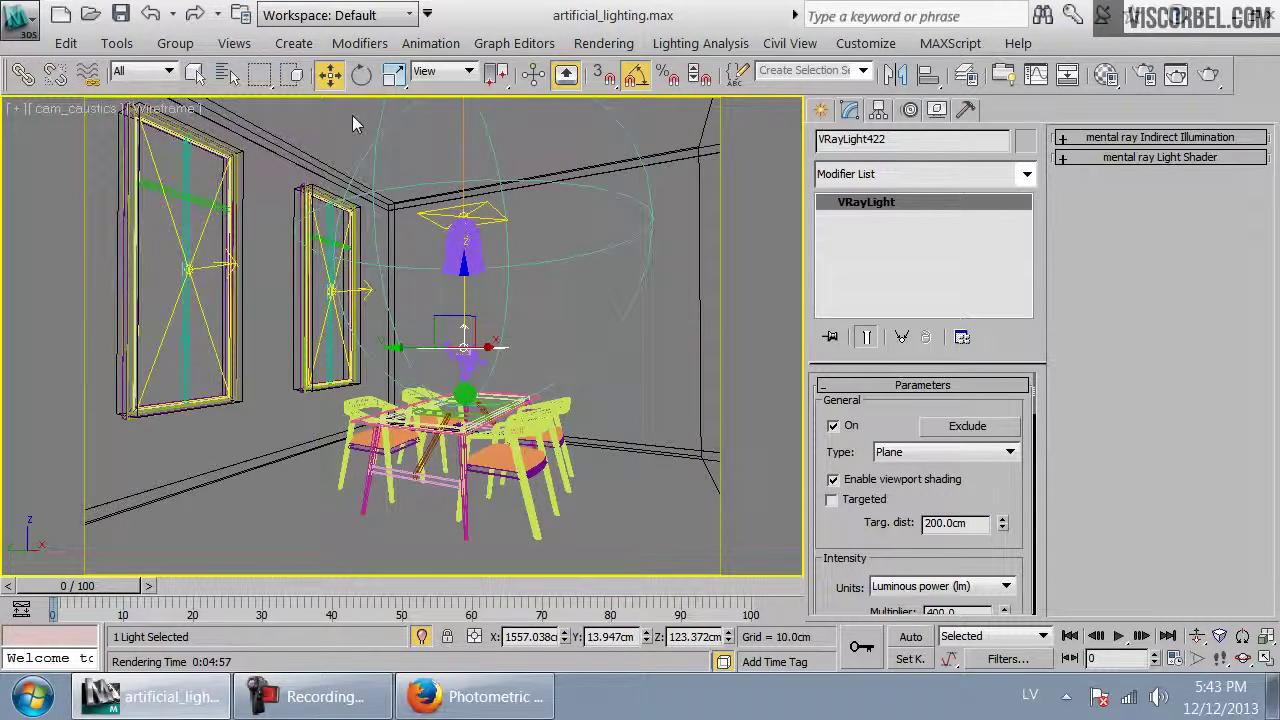
{"action": "key", "text": "t"}
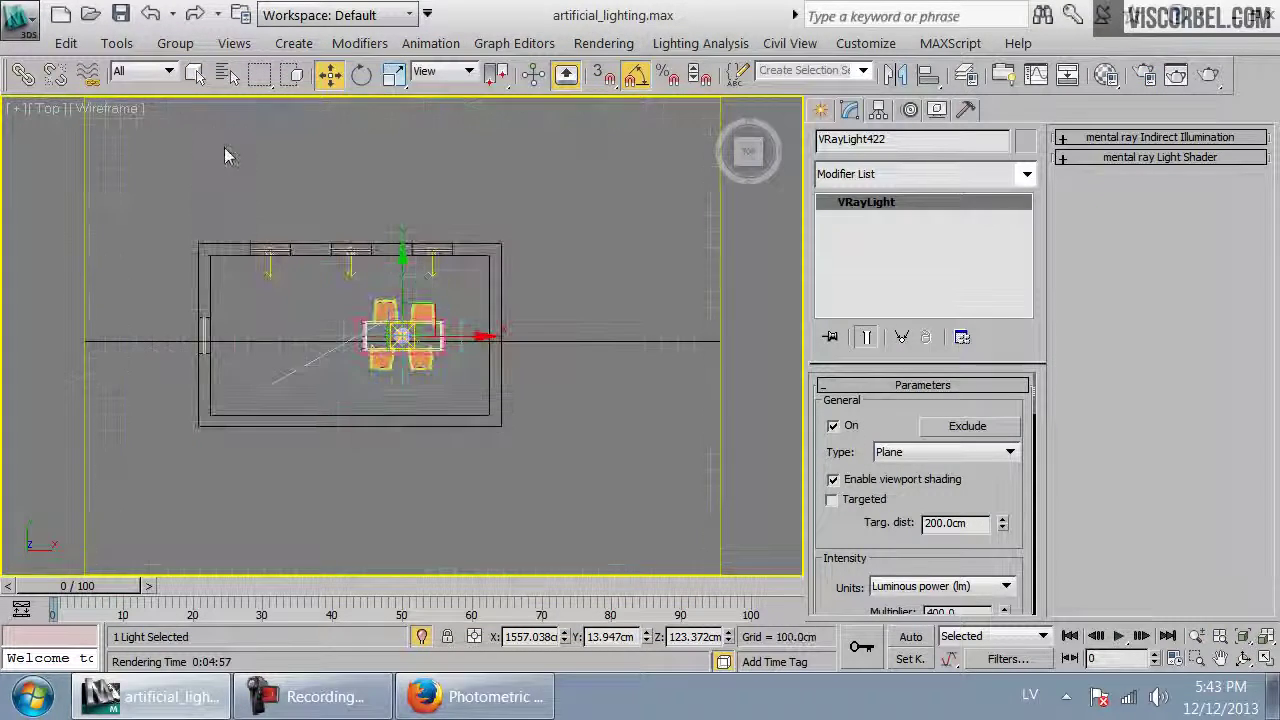
{"action": "key", "text": "ctrl+s"}
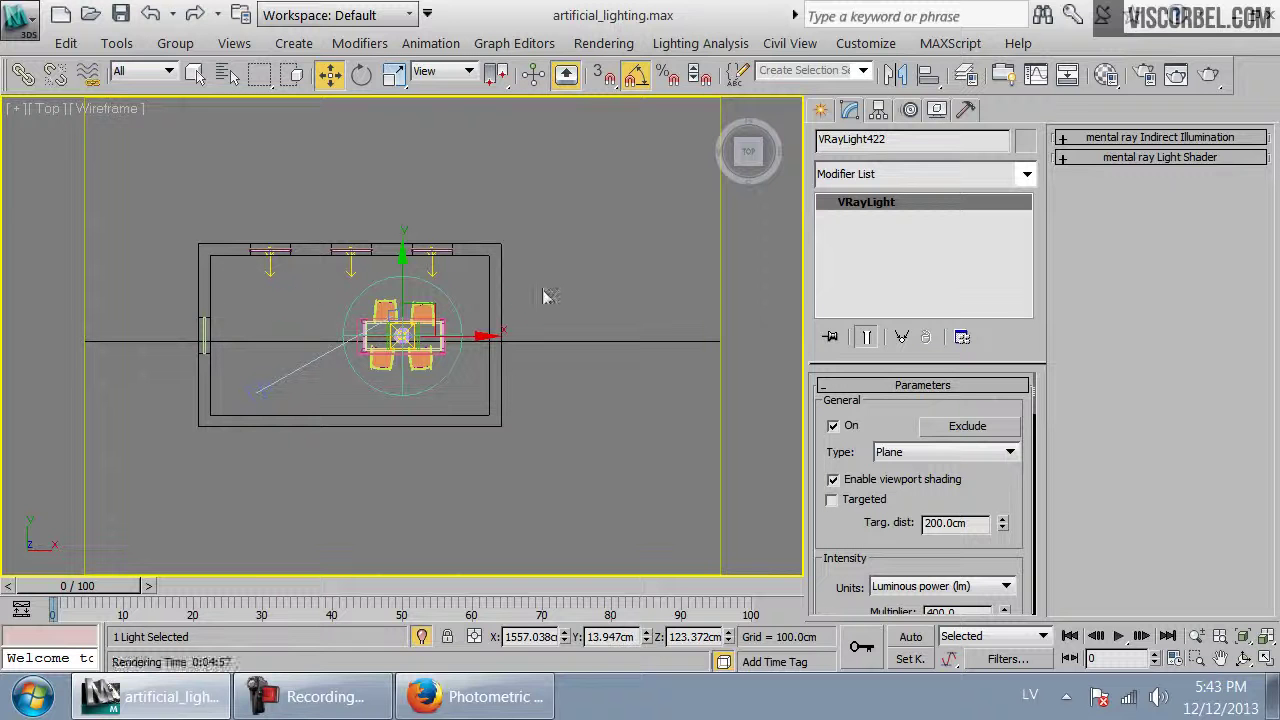
{"action": "right_click", "coordinate": [543, 291]}
{"action": "left_click", "coordinate": [575, 168]}
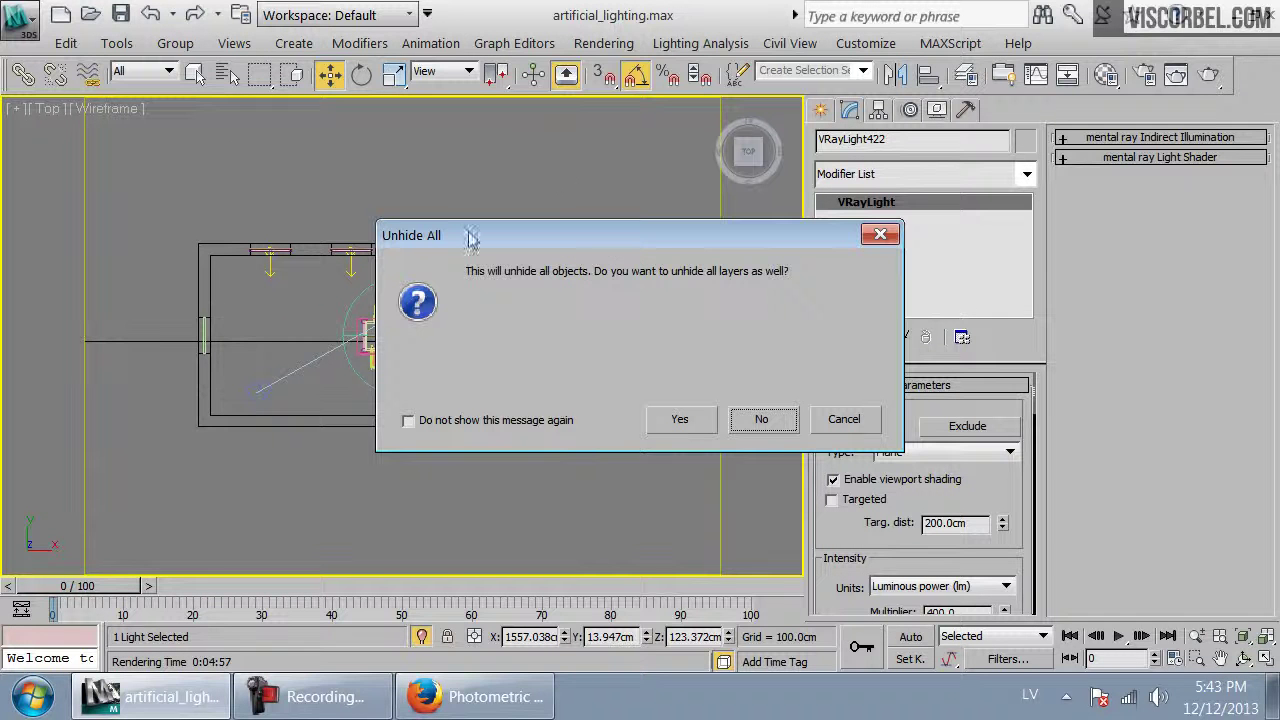
{"action": "left_click", "coordinate": [735, 422]}
Select the room containing the dining set and the next pendant lamp, isolate it, and clear the selection
{"action": "scroll", "coordinate": [366, 377], "scroll_direction": "down", "scroll_amount": 2}
{"action": "middle_click_drag", "start_coordinate": [361, 374], "coordinate": [608, 371]}
{"action": "middle_click_drag", "start_coordinate": [254, 372], "coordinate": [632, 371]}
{"action": "scroll", "coordinate": [649, 371], "scroll_direction": "up", "scroll_amount": 1}
{"action": "middle_click_drag", "start_coordinate": [278, 351], "coordinate": [451, 369]}
{"action": "scroll", "coordinate": [620, 351], "scroll_direction": "up", "scroll_amount": 3}
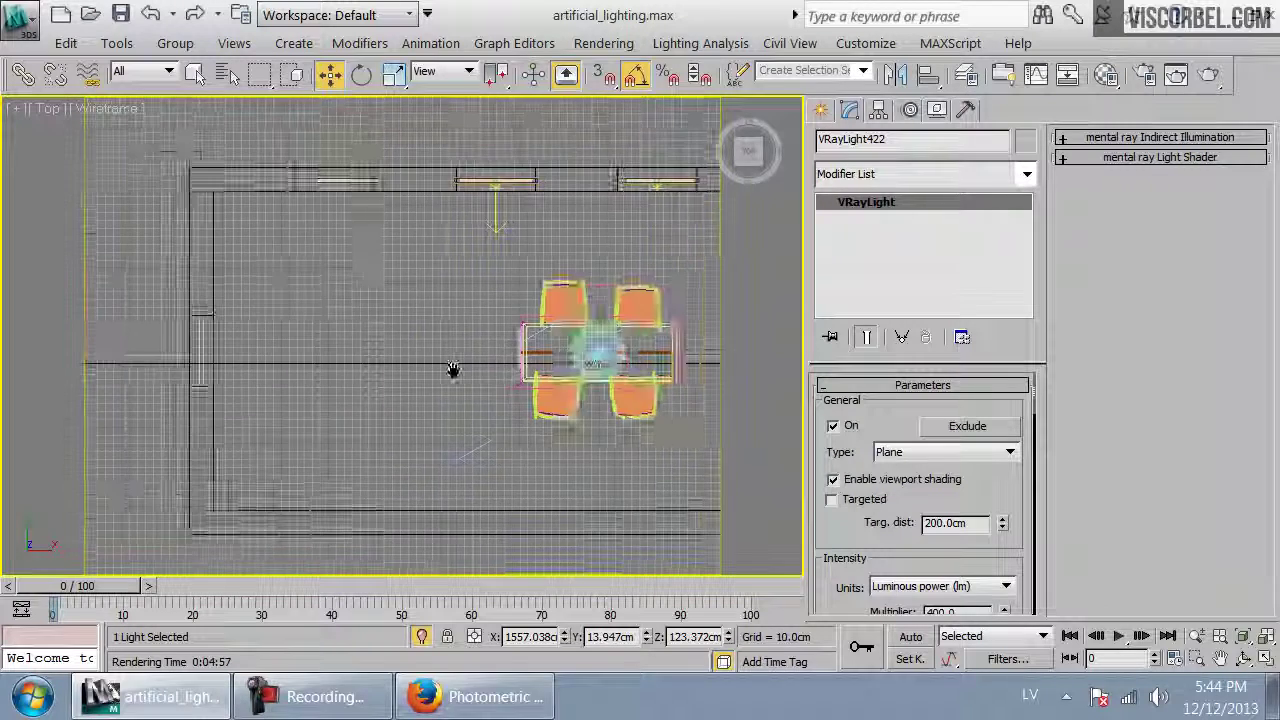
{"action": "scroll", "coordinate": [451, 369], "scroll_direction": "down", "scroll_amount": 1}
{"action": "left_click_drag", "start_coordinate": [207, 158], "coordinate": [705, 551]}
{"action": "key", "text": "alt+q"}
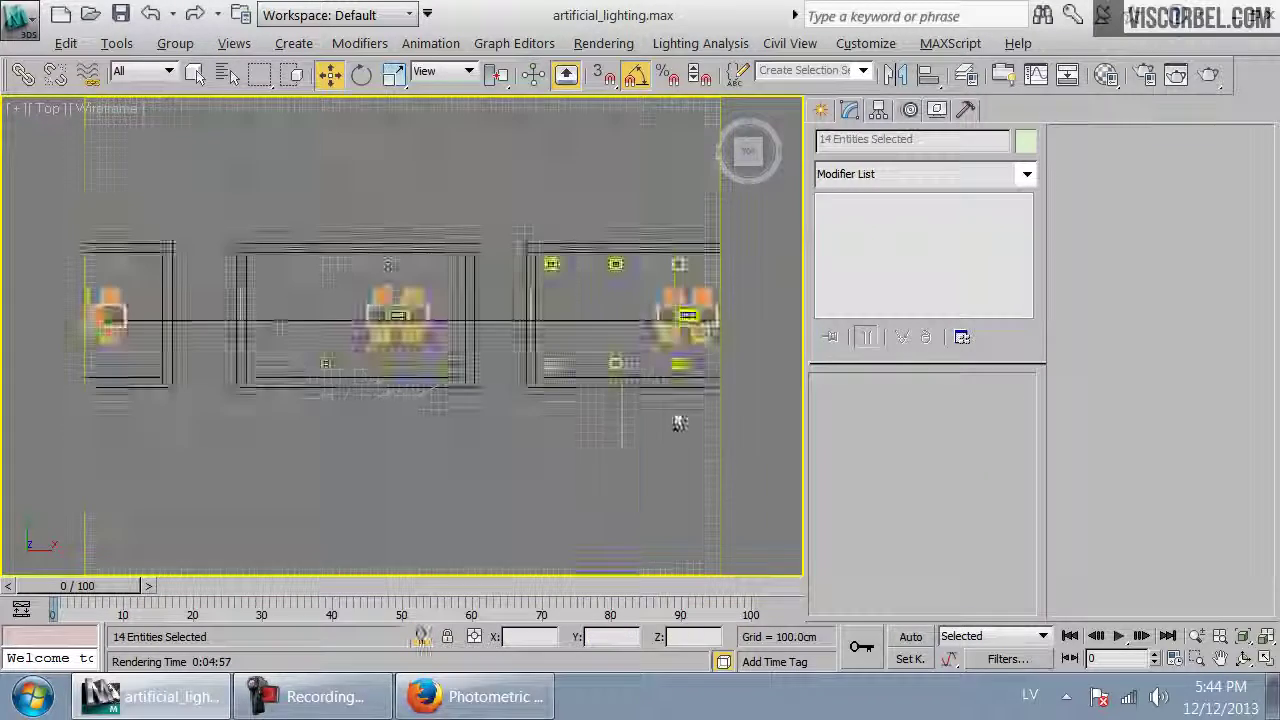
{"action": "key", "text": "alt+q"}
{"action": "left_click", "coordinate": [578, 133]}
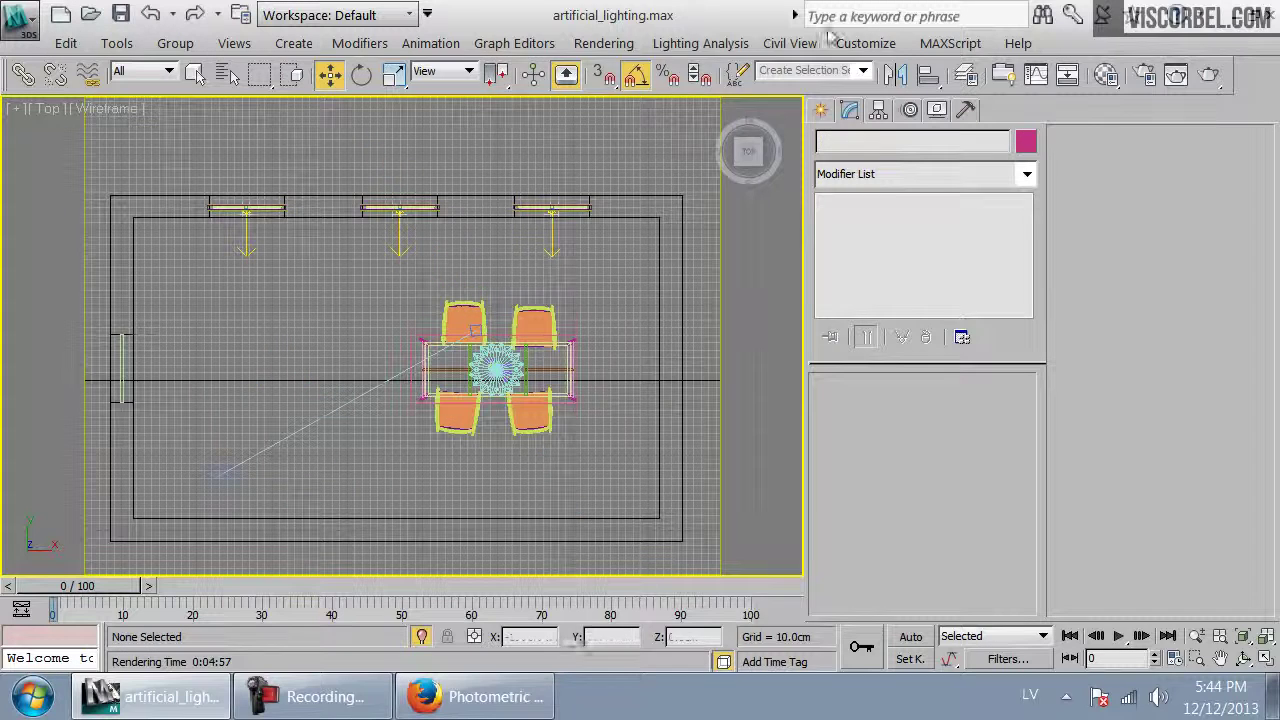
Clear the Output map from the environment background's map slot
{"action": "left_click", "coordinate": [603, 43]}
{"action": "left_click", "coordinate": [620, 215]}
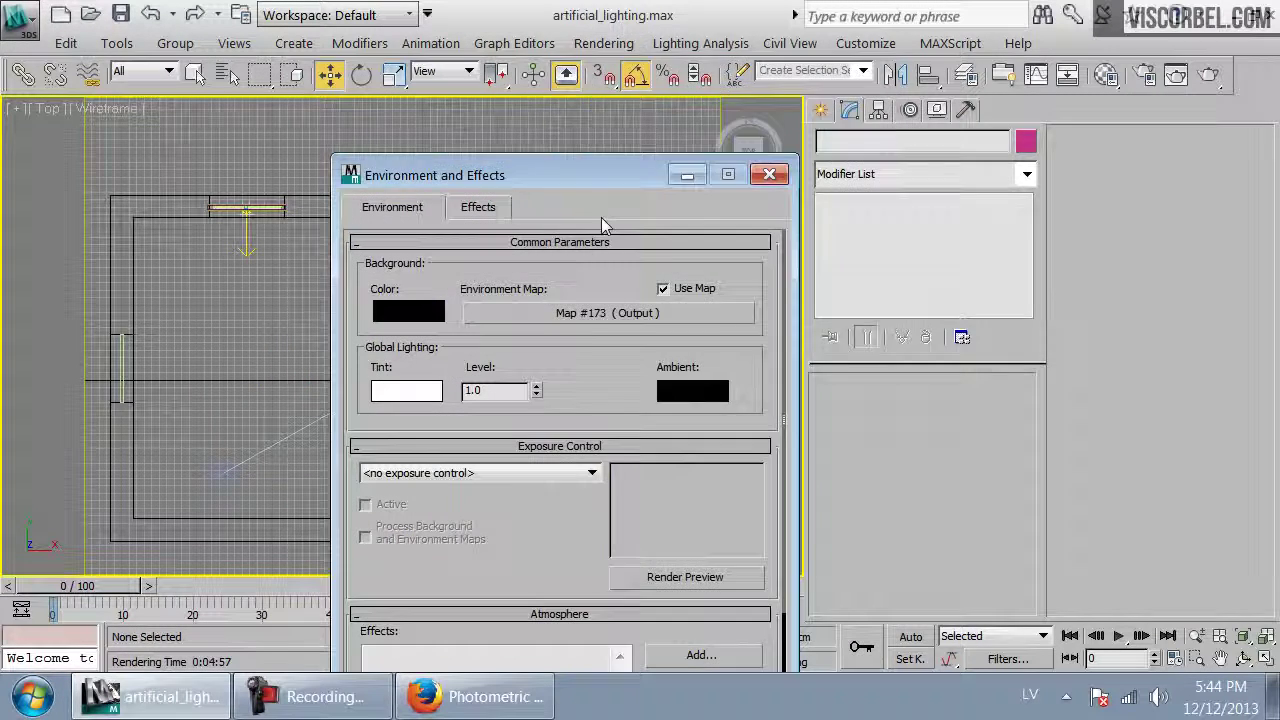
{"action": "key", "text": "m"}
{"action": "left_click", "coordinate": [628, 315]}
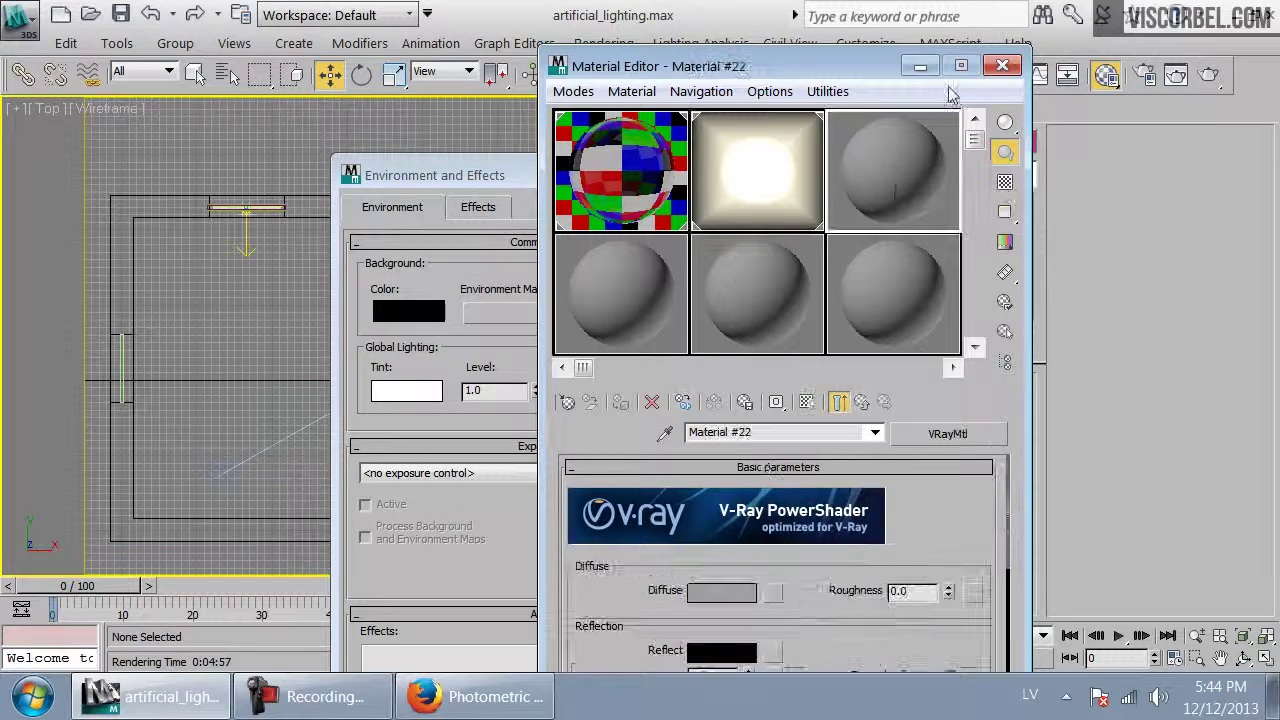
{"action": "left_click", "coordinate": [1002, 65]}
{"action": "right_click", "coordinate": [608, 318]}
{"action": "left_click", "coordinate": [648, 380]}
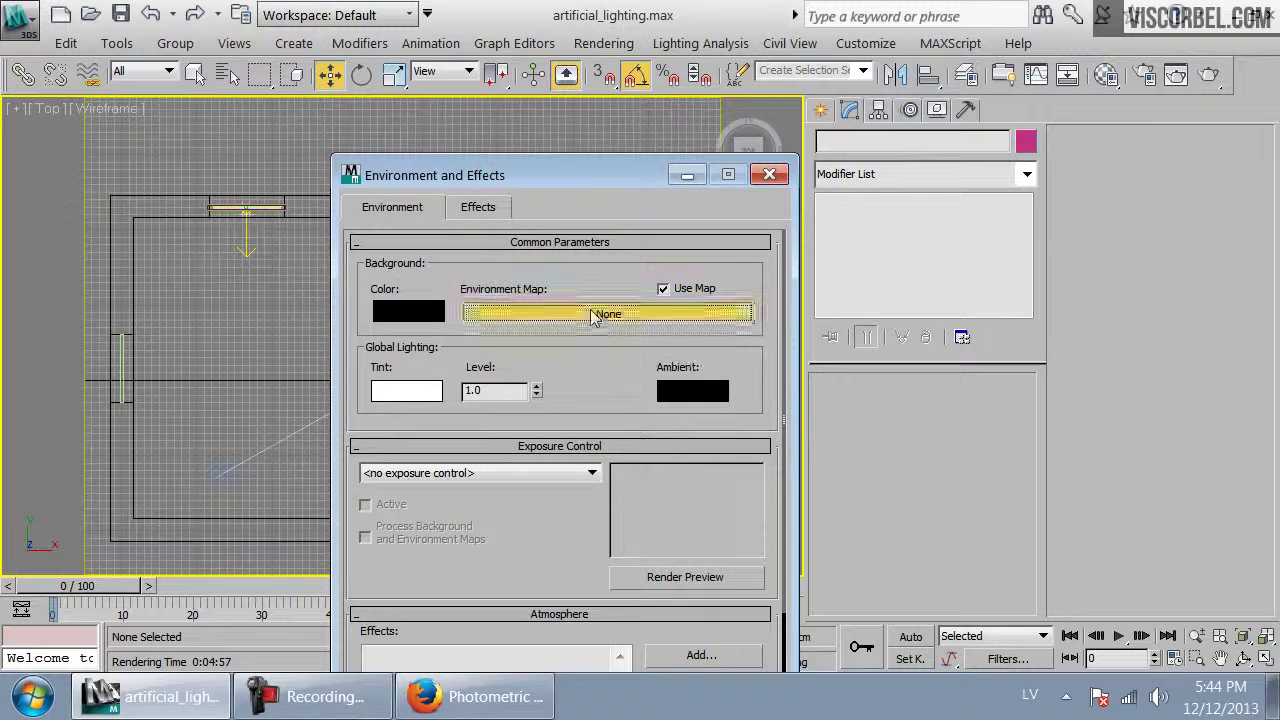
Assign a VRaySky map as the environment map and close the environment settings
{"action": "left_click", "coordinate": [608, 313]}
{"action": "left_click", "coordinate": [850, 403]}
{"action": "scroll", "coordinate": [855, 408], "scroll_direction": "down", "scroll_amount": 8}
{"action": "scroll", "coordinate": [857, 412], "scroll_direction": "down", "scroll_amount": 6}
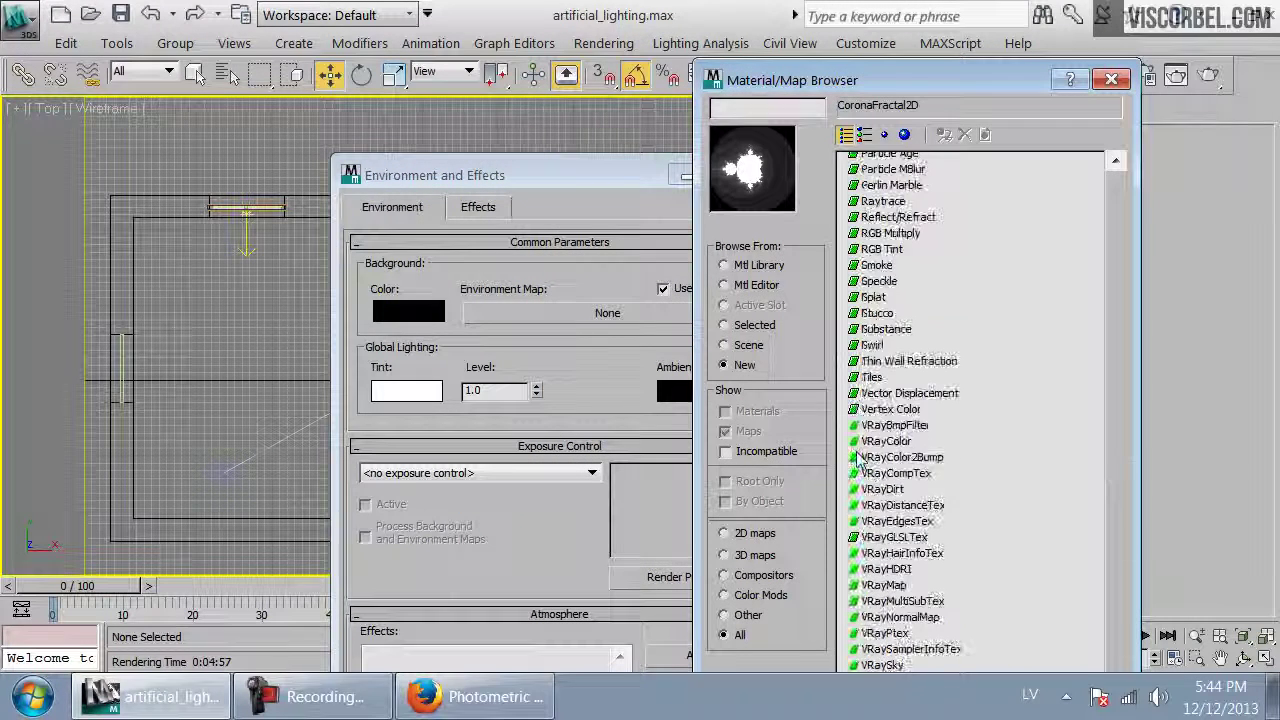
{"action": "left_click", "coordinate": [895, 636]}
{"action": "double_click", "coordinate": [895, 636]}
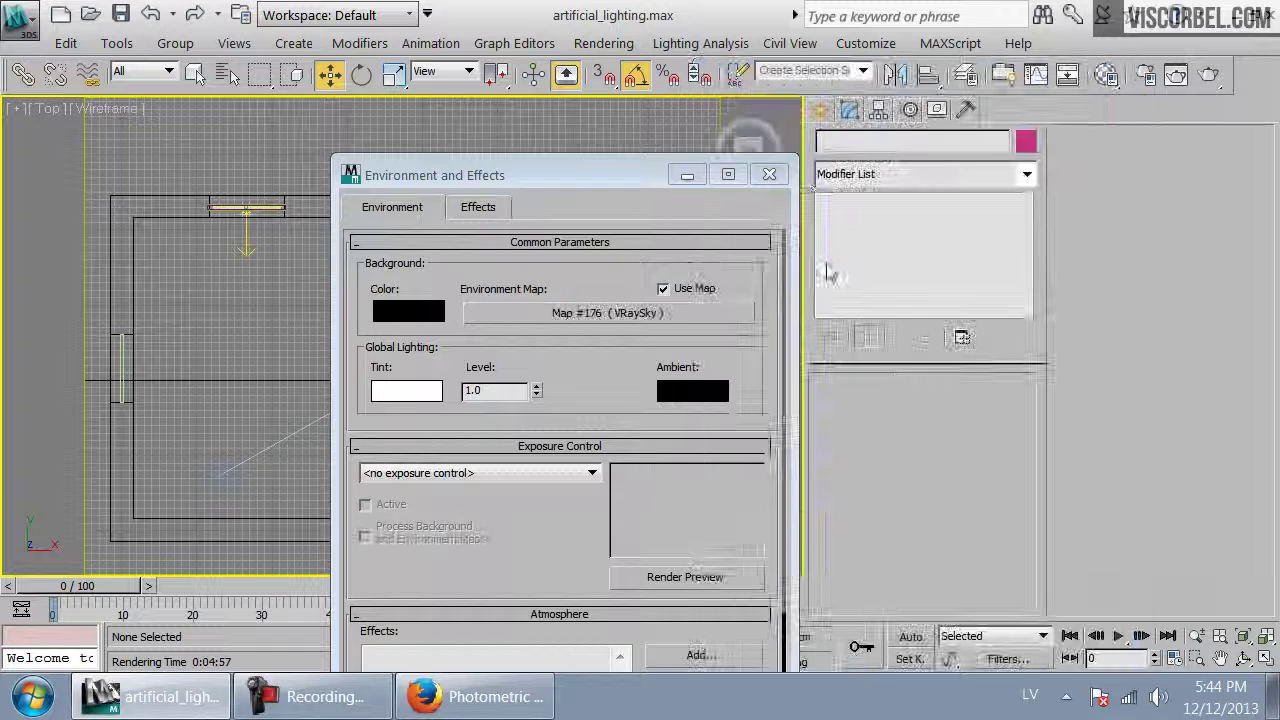
{"action": "left_click", "coordinate": [769, 174]}
Make the window plane light VRayLight037 a skylight portal and check the same option on the middle window light
{"action": "left_click", "coordinate": [548, 252]}
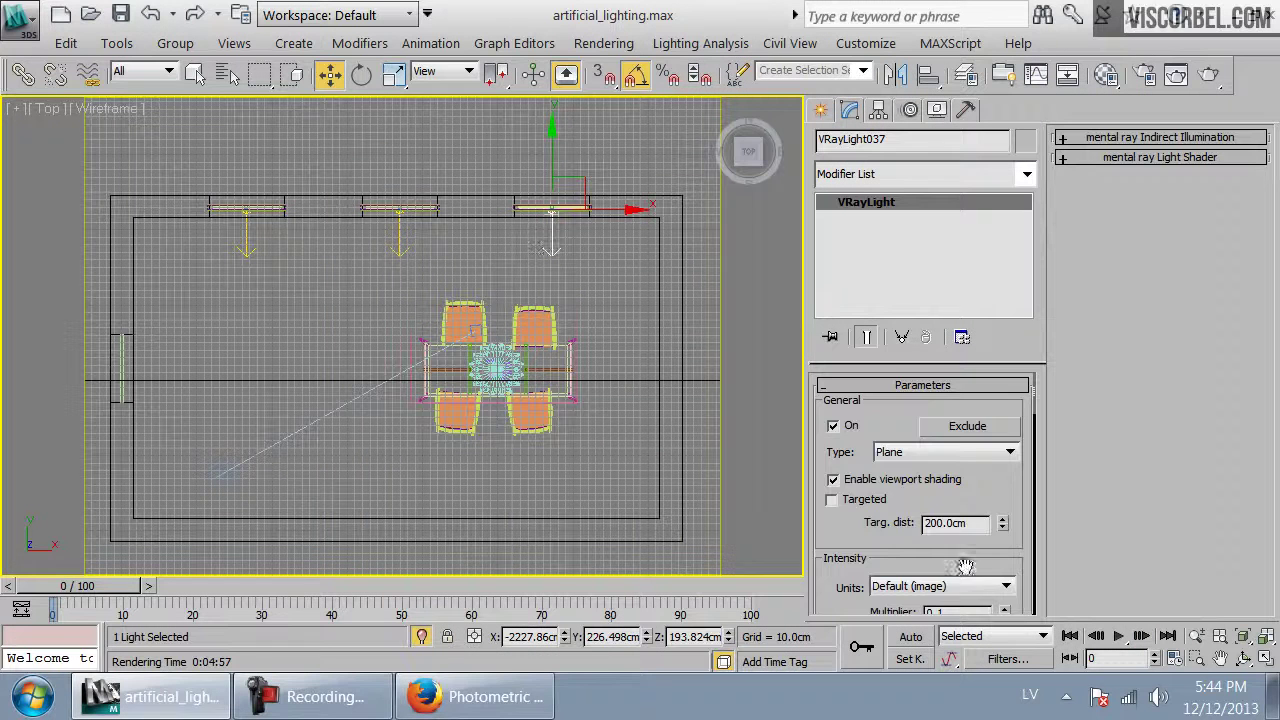
{"action": "scroll", "coordinate": [930, 567], "scroll_direction": "down", "scroll_amount": 5}
{"action": "left_click", "coordinate": [829, 580]}
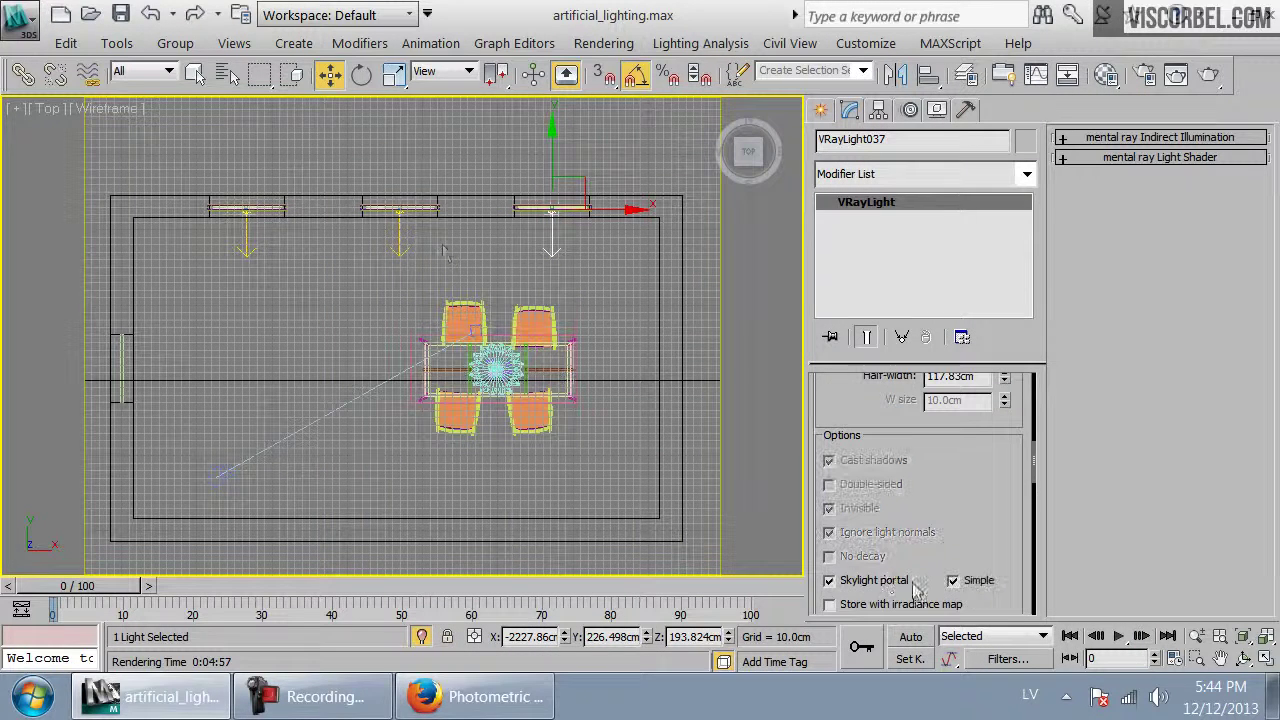
{"action": "left_click", "coordinate": [399, 240]}
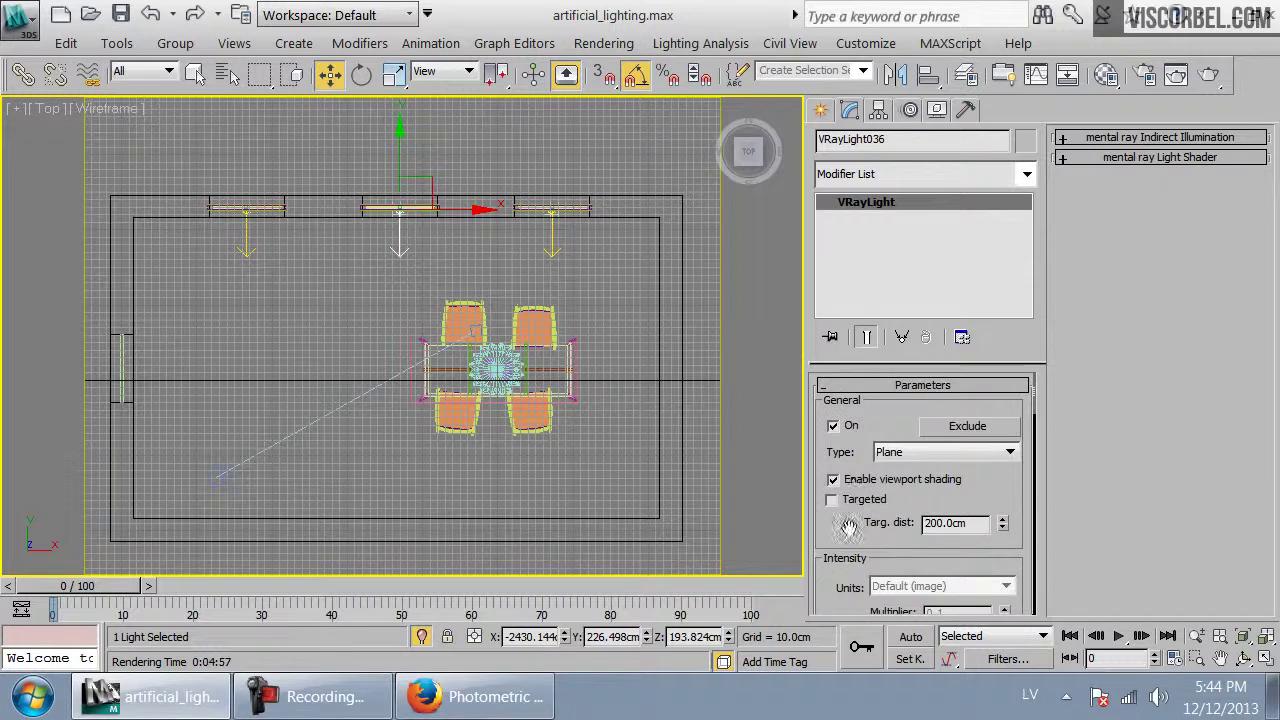
{"action": "left_click_drag", "start_coordinate": [854, 502], "coordinate": [849, 261]}
{"action": "scroll", "coordinate": [869, 413], "scroll_direction": "down", "scroll_amount": 3}
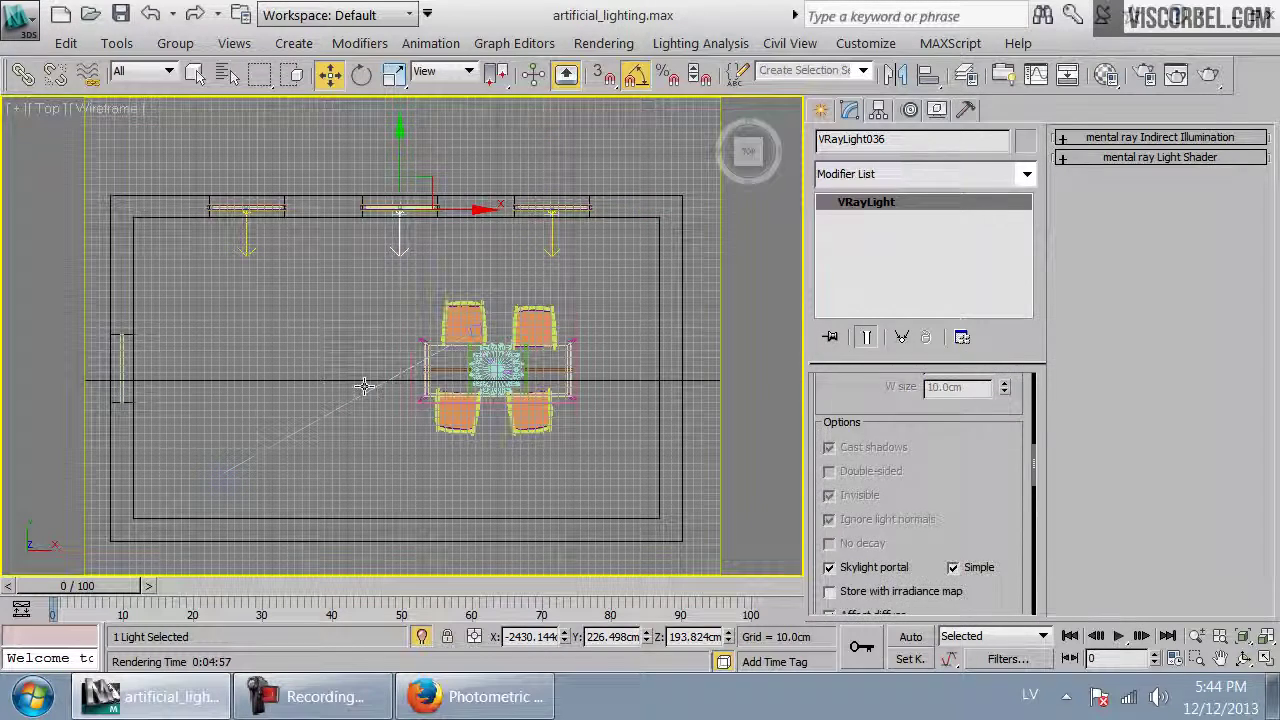
Select the cam_pendant_paper camera, set its shutter speed to 10.0, and look through it in the viewport
{"action": "left_click", "coordinate": [285, 342]}
{"action": "scroll", "coordinate": [960, 512], "scroll_direction": "down", "scroll_amount": 5}
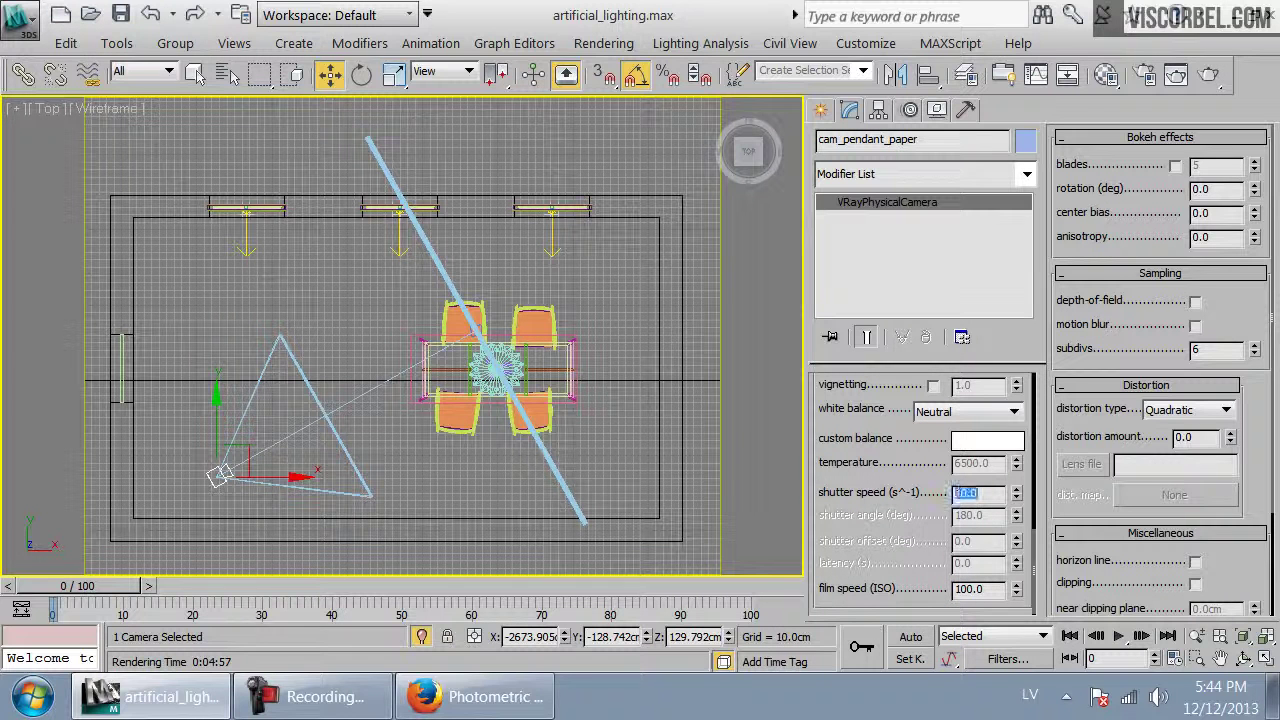
{"action": "mouse_move", "coordinate": [315, 360]}
{"action": "middle_mouse_down"}
{"action": "mouse_move", "coordinate": [311, 397]}
{"action": "mouse_move", "coordinate": [325, 369]}
{"action": "middle_mouse_up"}
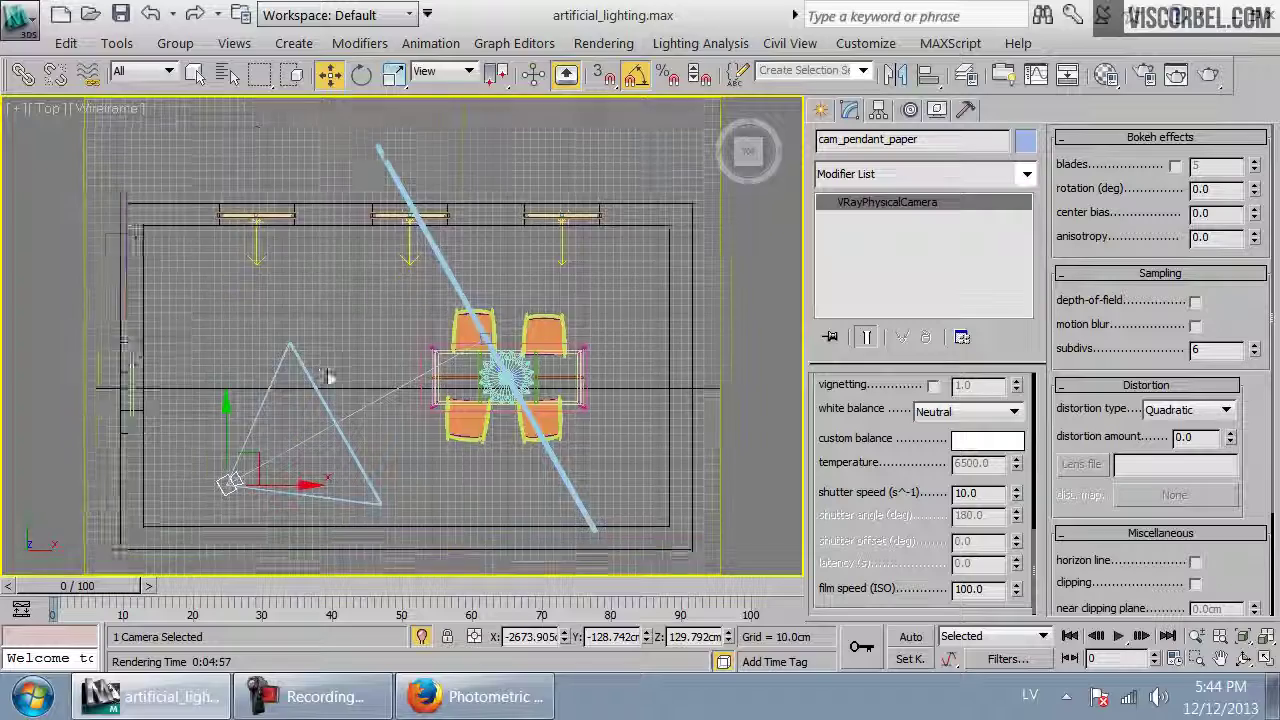
{"action": "key", "text": "c"}
Render the paper pendant camera view, mark a render region around the lamp, and render and inspect that region
{"action": "left_click", "coordinate": [1206, 76]}
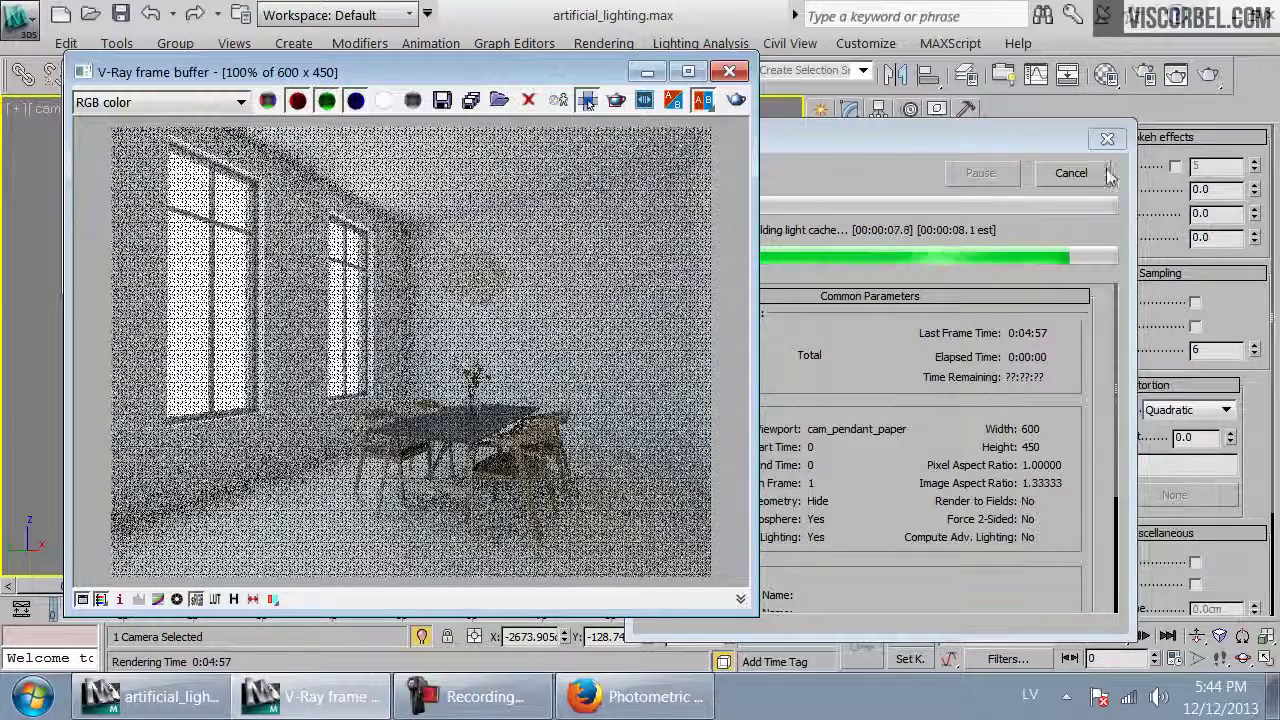
{"action": "left_click", "coordinate": [586, 104]}
{"action": "left_click_drag", "start_coordinate": [556, 190], "coordinate": [380, 340]}
{"action": "left_click", "coordinate": [736, 100]}
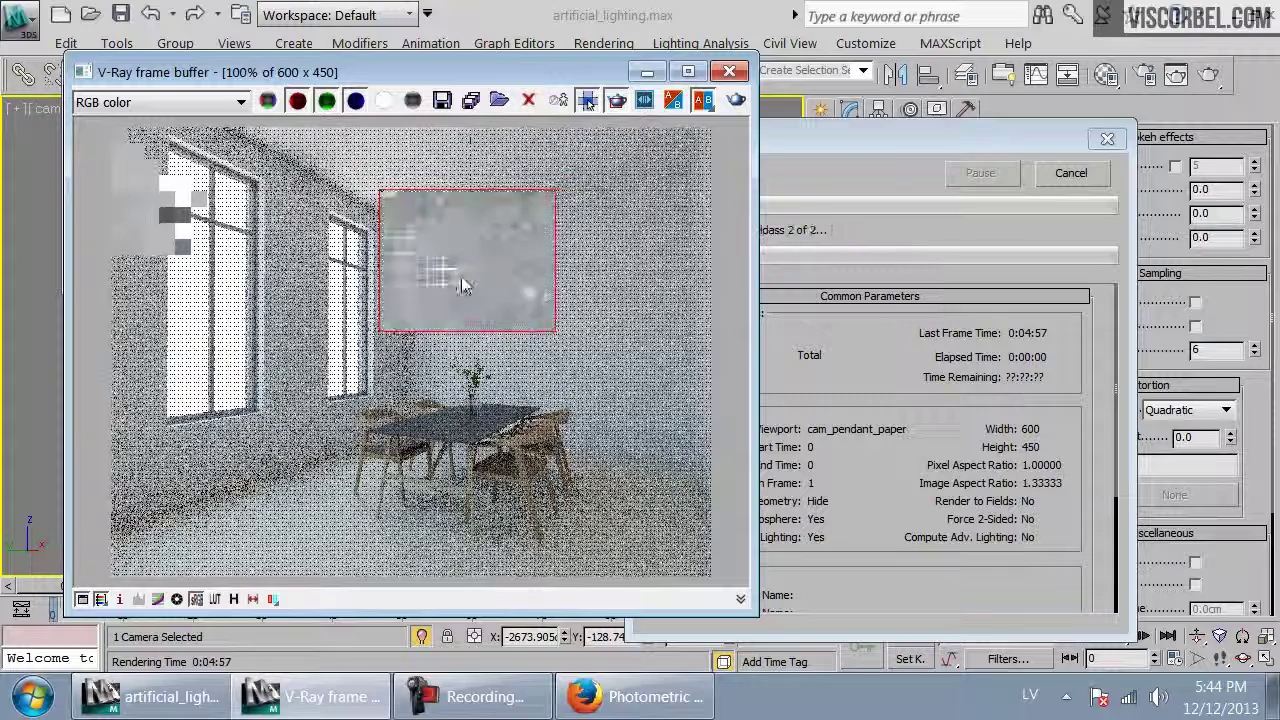
{"action": "scroll", "coordinate": [463, 270], "scroll_direction": "up", "scroll_amount": 1}
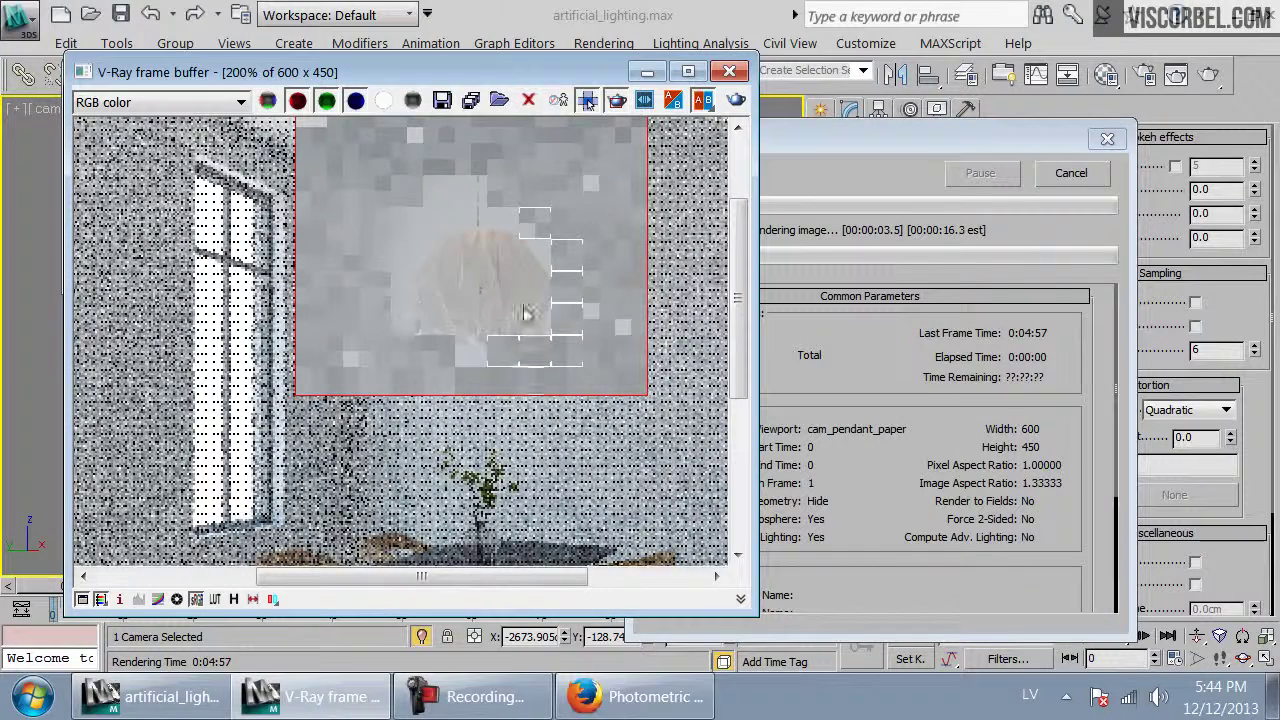
{"action": "scroll", "coordinate": [500, 314], "scroll_direction": "down", "scroll_amount": 1}
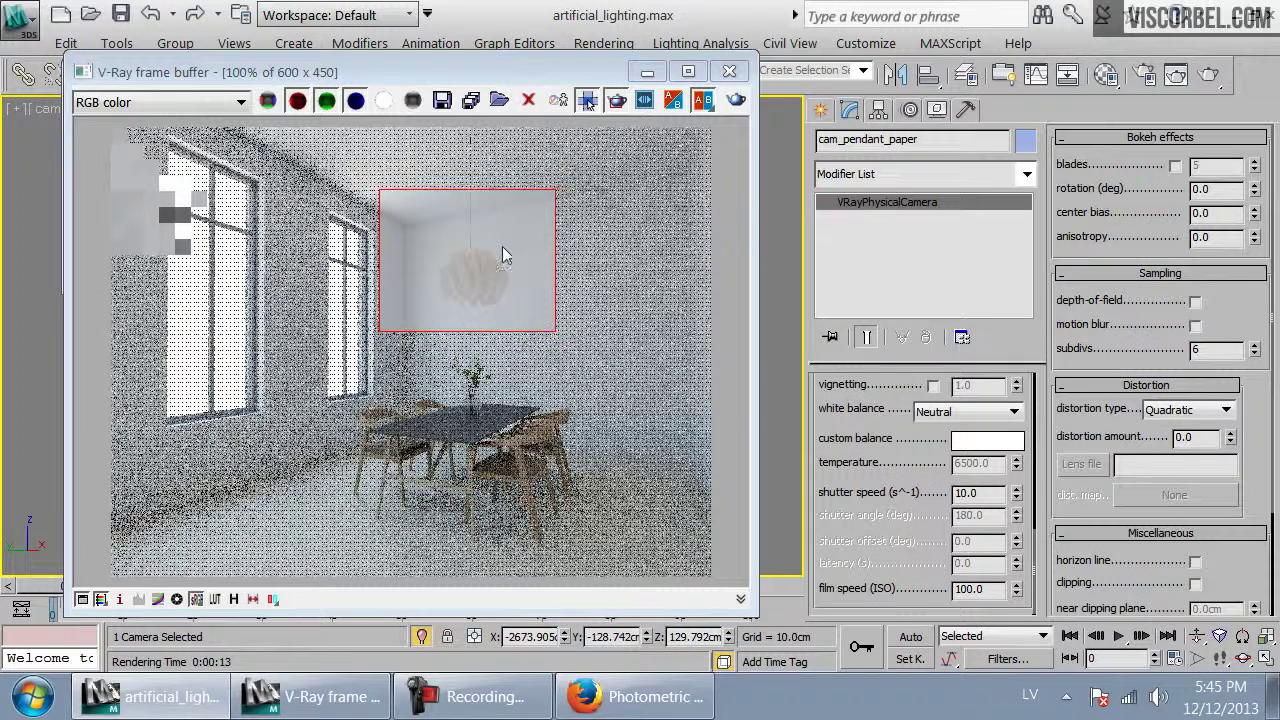
Close the finished region render and select the sphere light inside the paper pendant lamp, bringing up its intensity settings
{"action": "scroll", "coordinate": [480, 232], "scroll_direction": "down", "scroll_amount": 1}
{"action": "scroll", "coordinate": [481, 226], "scroll_direction": "up", "scroll_amount": 1}
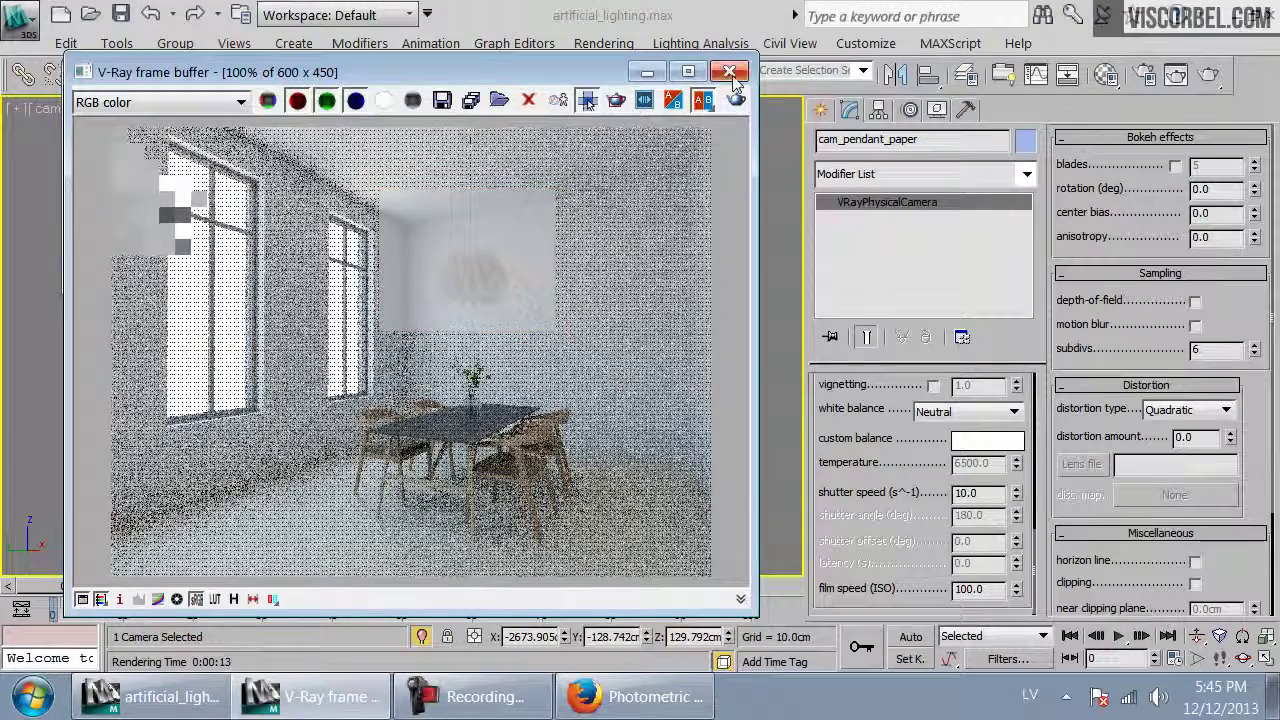
{"action": "left_click", "coordinate": [731, 76]}
{"action": "left_click", "coordinate": [466, 241]}
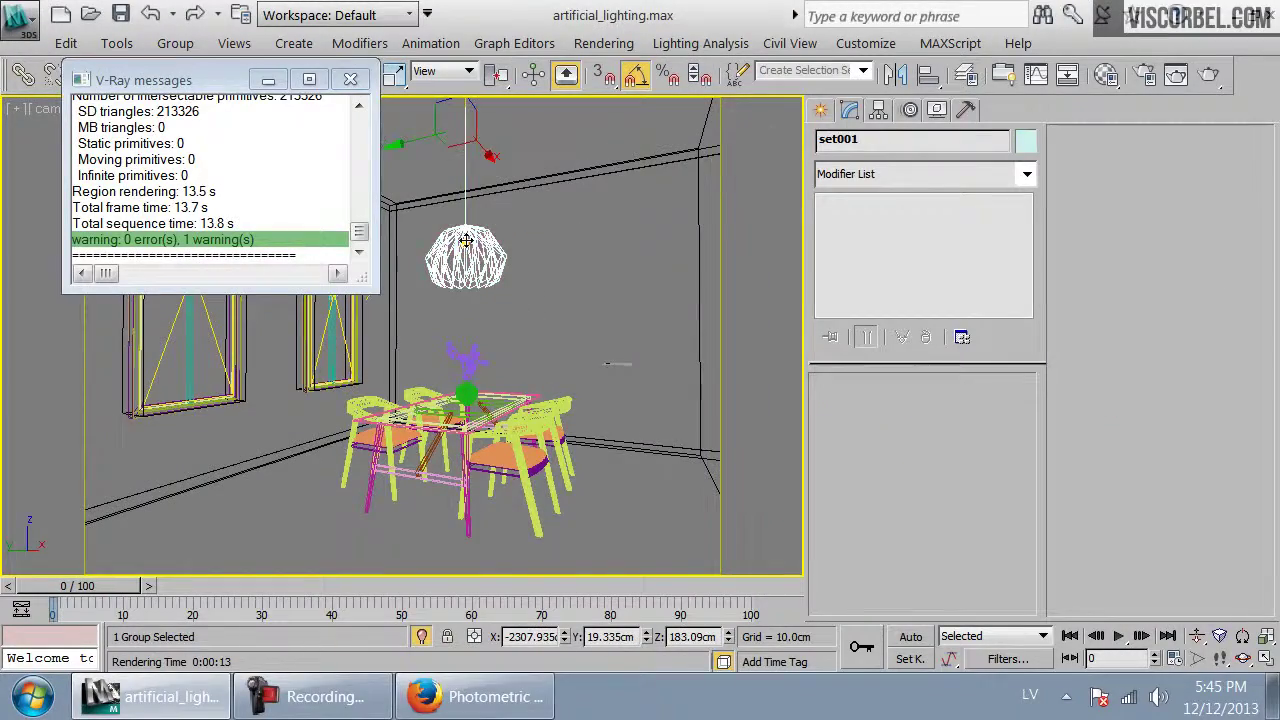
{"action": "key", "text": "t"}
{"action": "key", "text": "z"}
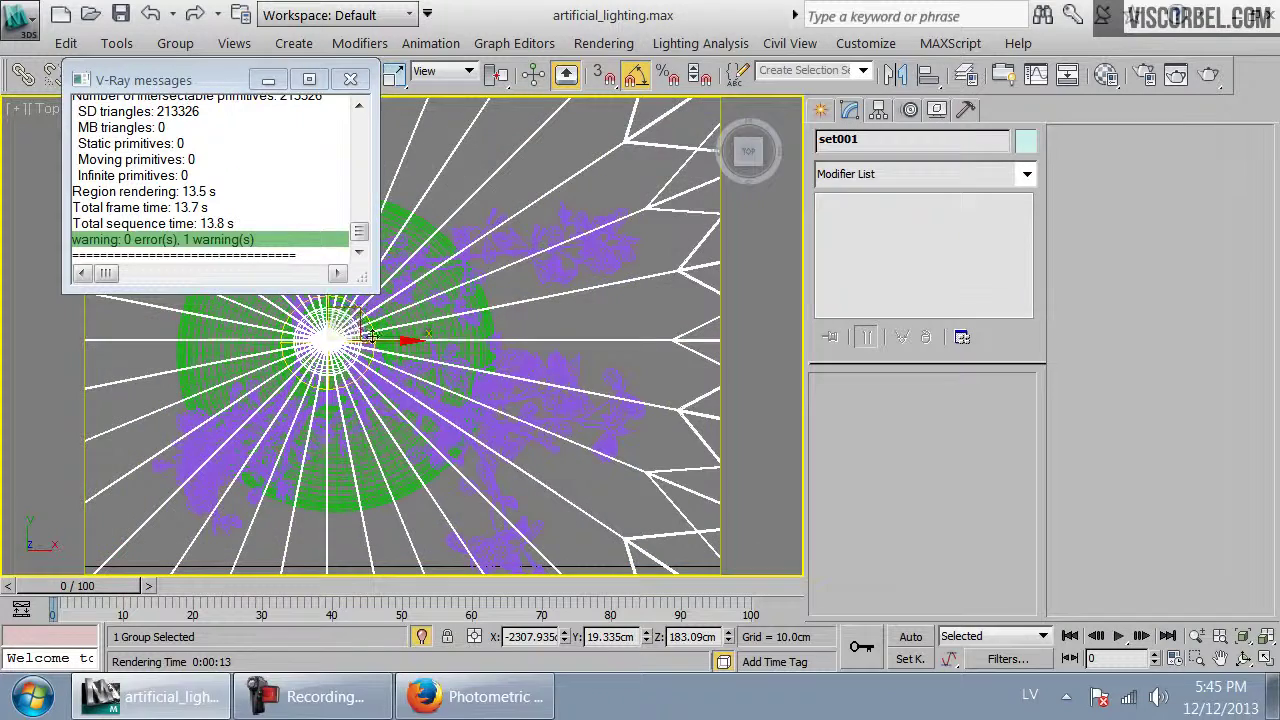
{"action": "key", "text": "f"}
{"action": "key", "text": "z"}
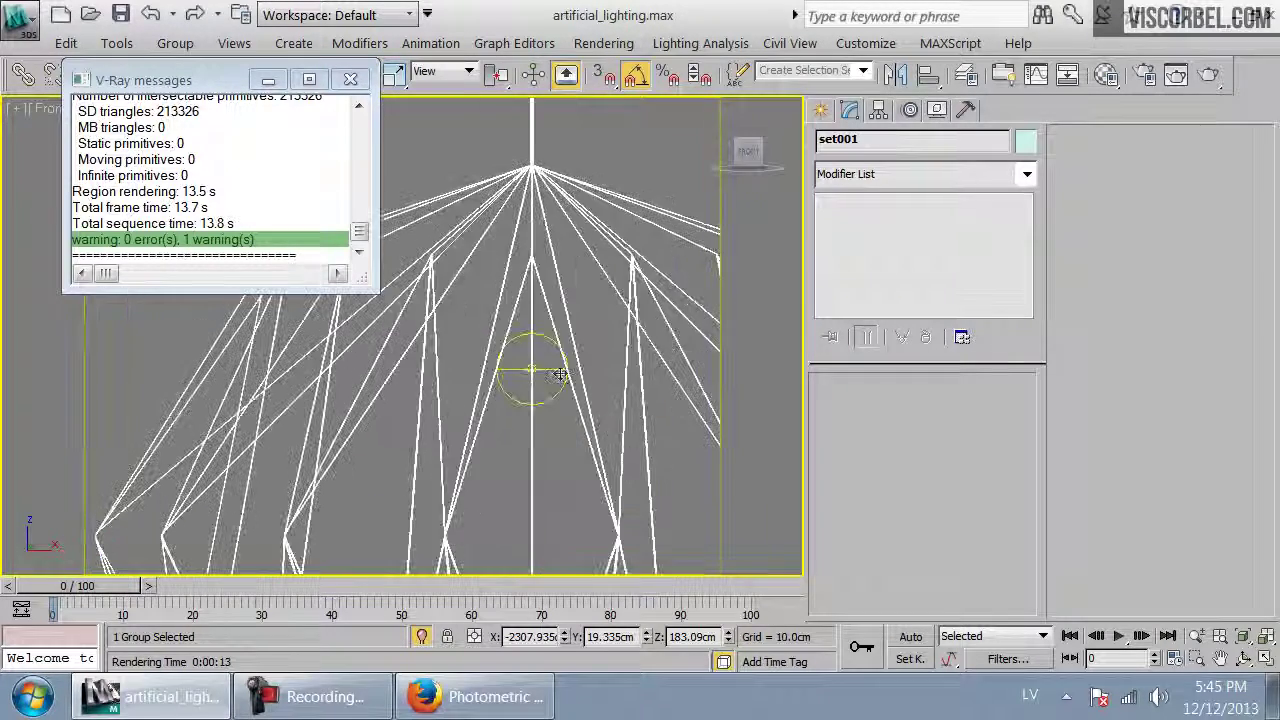
{"action": "left_click", "coordinate": [552, 372]}
{"action": "left_click_drag", "start_coordinate": [872, 554], "coordinate": [880, 428]}
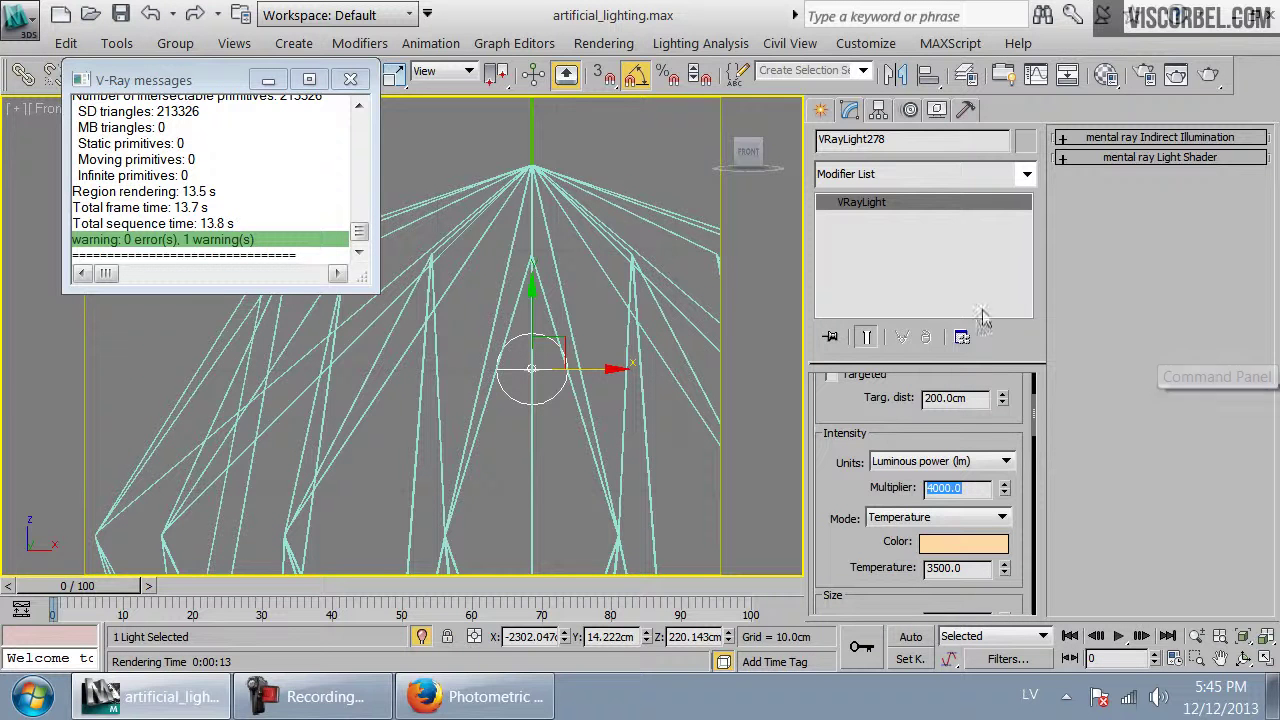
{"action": "scroll", "coordinate": [455, 440], "scroll_direction": "down", "scroll_amount": 3}
Look through the cam_pendant_paper camera in the viewport and close the V-Ray messages window
{"action": "key", "text": "c"}
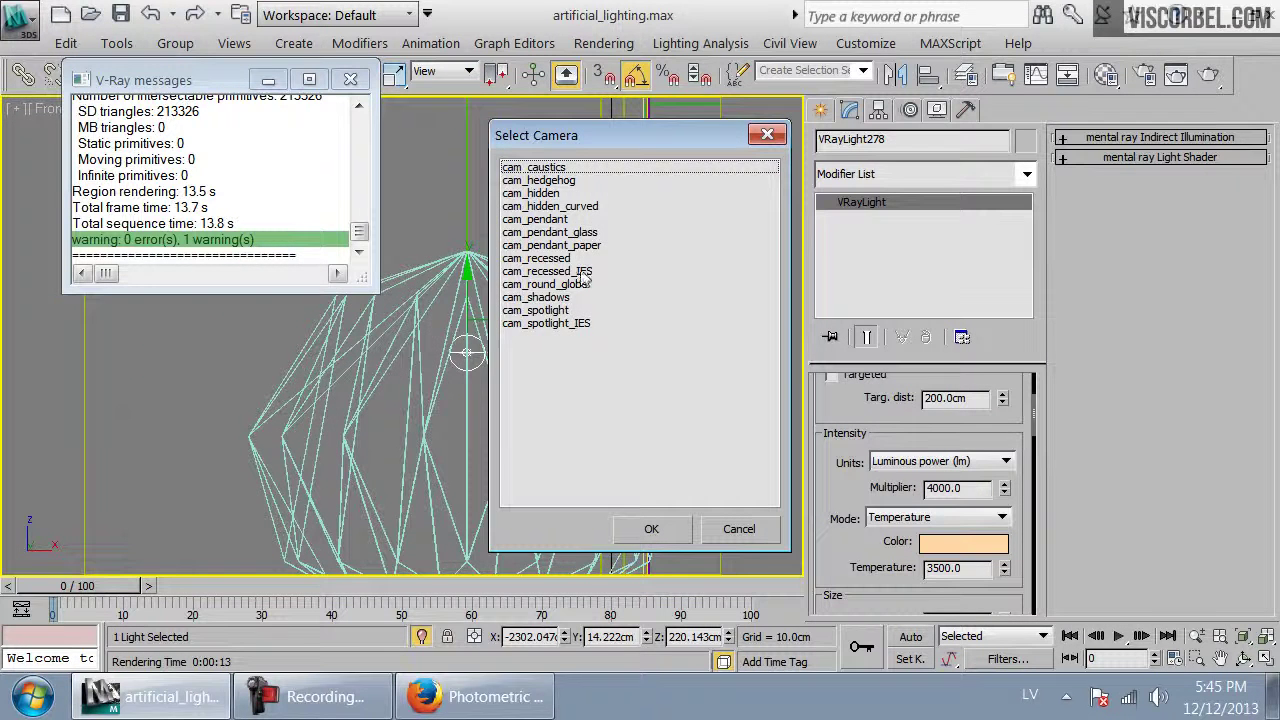
{"action": "left_click", "coordinate": [345, 79]}
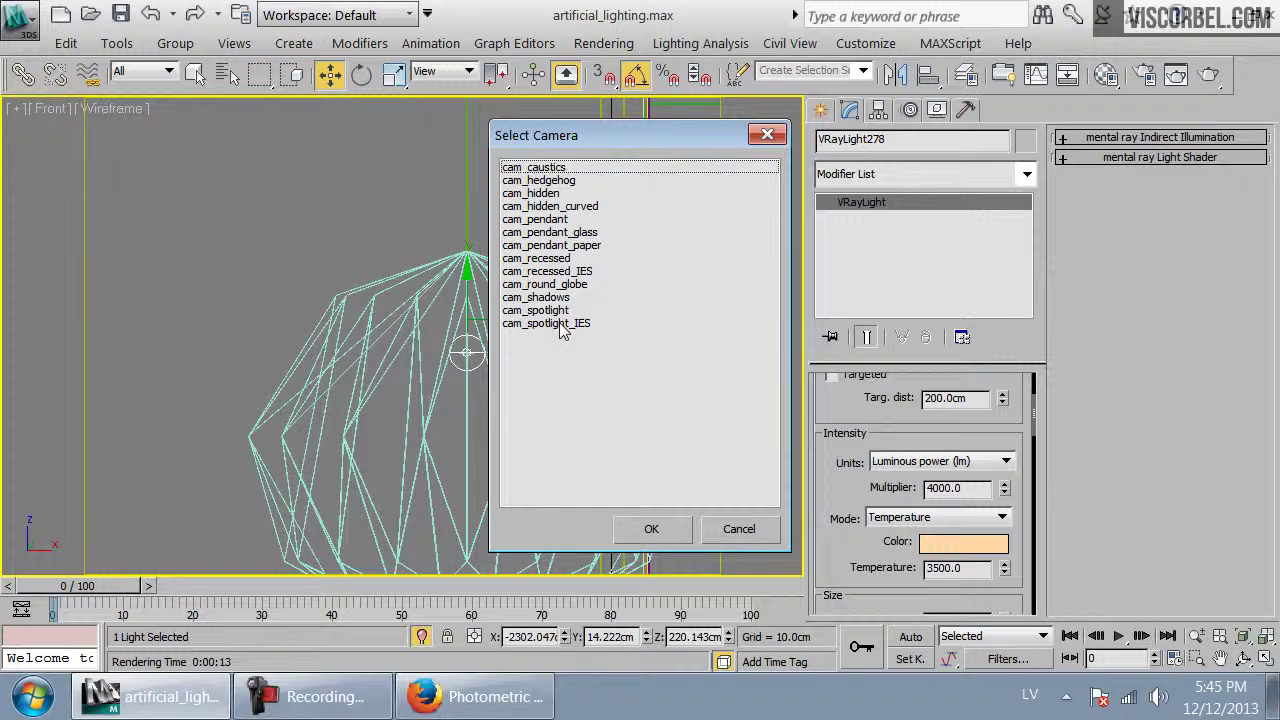
{"action": "double_click", "coordinate": [559, 245]}
Set the pendant light's multiplier to 5000 lm and render the full cam_pendant_paper view
{"action": "left_click", "coordinate": [1208, 74]}
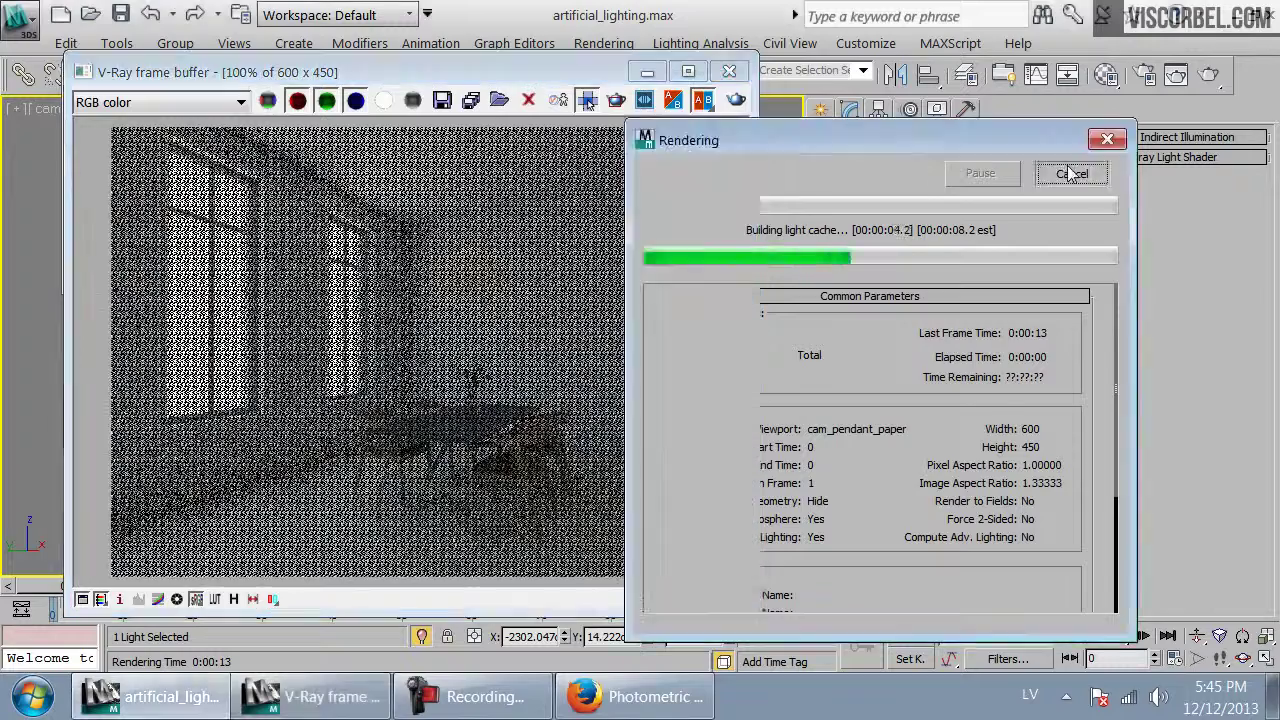
{"action": "left_click", "coordinate": [1069, 172]}
{"action": "double_click", "coordinate": [968, 490]}
{"action": "type", "text": "6000"}
{"action": "key", "text": "Return"}
{"action": "key", "text": "shift+q"}
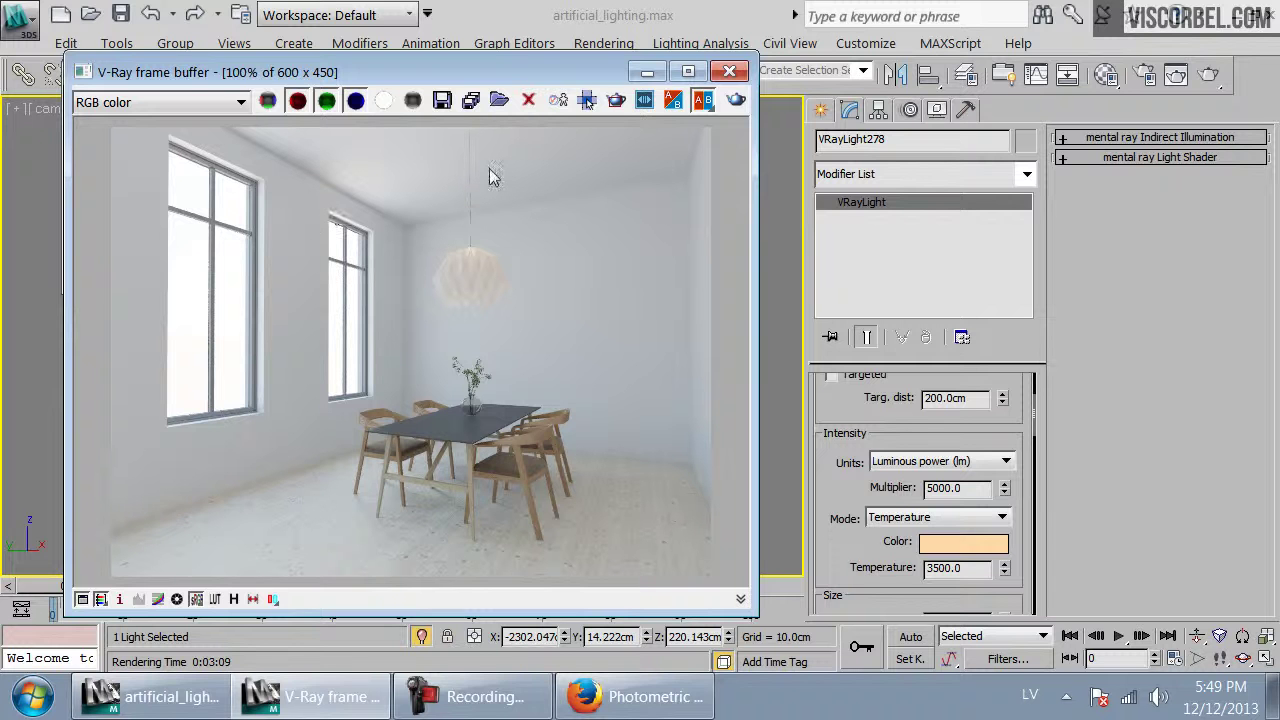
Inspect the paper lamp close up in the render and review the pendant light's intensity, size and option settings
{"action": "scroll", "coordinate": [475, 290], "scroll_direction": "up", "scroll_amount": 5}
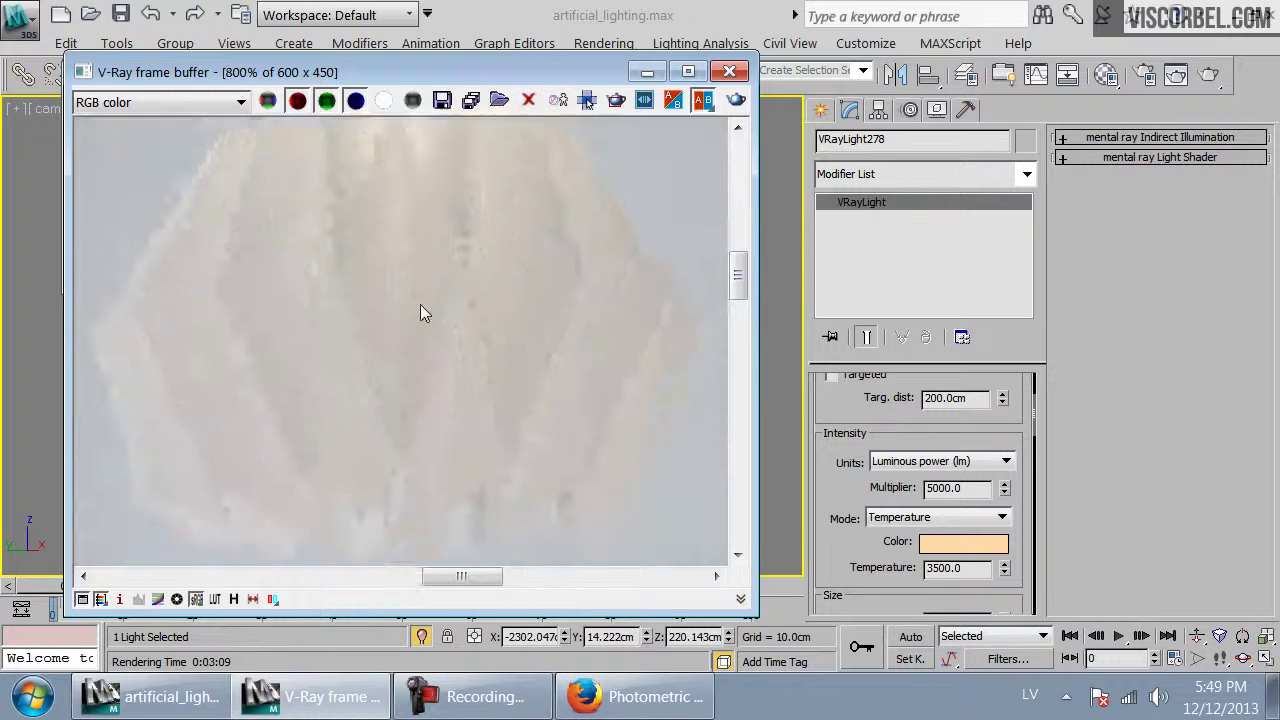
{"action": "scroll", "coordinate": [464, 325], "scroll_direction": "down", "scroll_amount": 1}
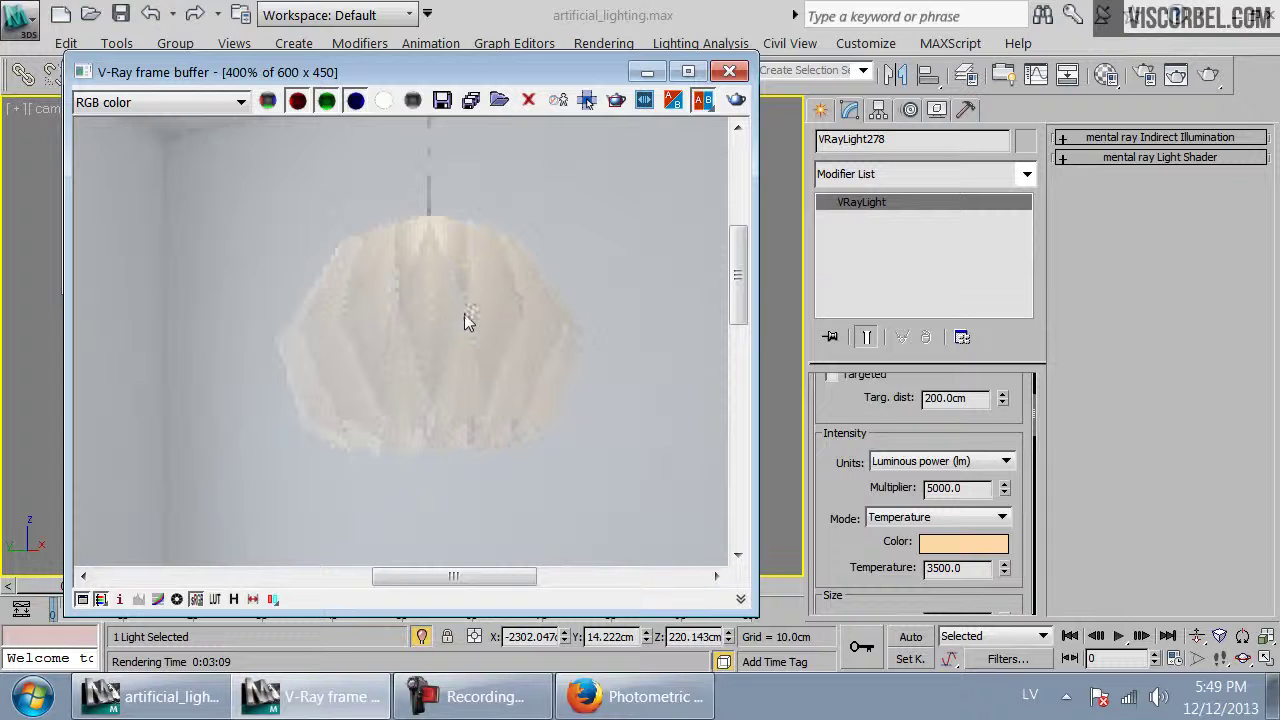
{"action": "scroll", "coordinate": [464, 328], "scroll_direction": "down", "scroll_amount": 2}
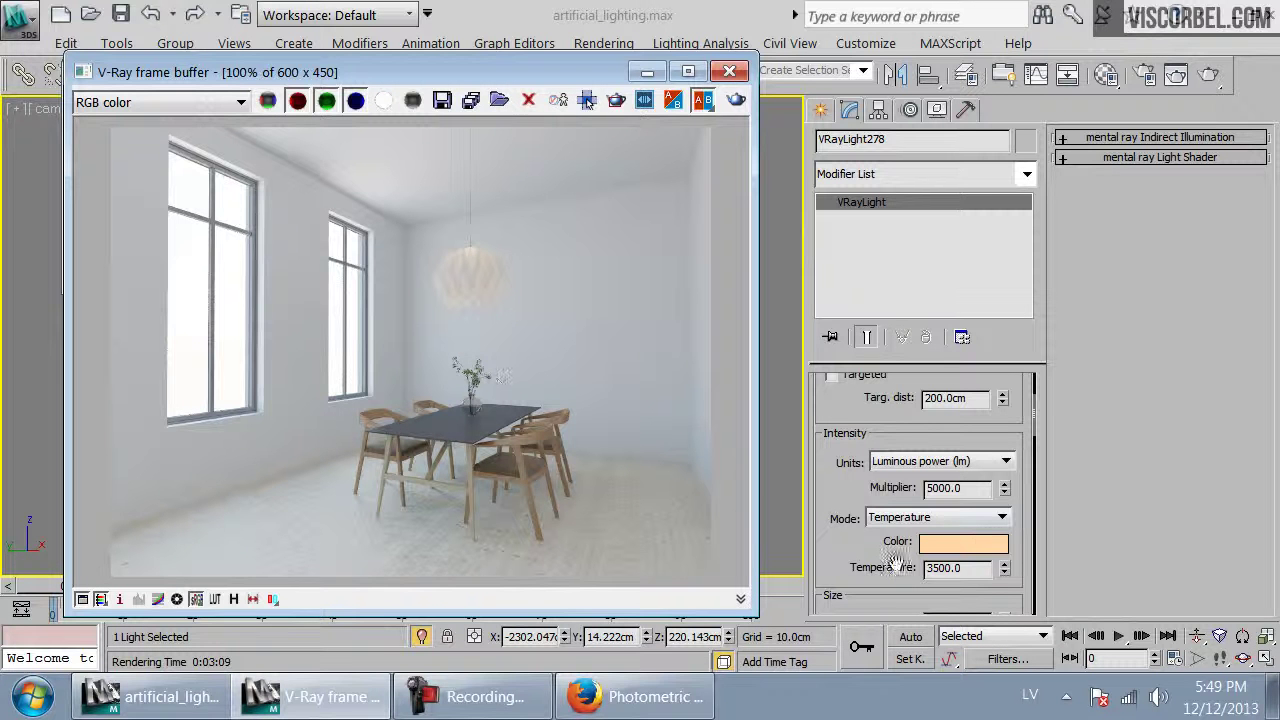
{"action": "left_click_drag", "start_coordinate": [837, 450], "coordinate": [888, 473]}
{"action": "left_click_drag", "start_coordinate": [978, 500], "coordinate": [826, 332]}
Close the frame buffer and V-Ray messages windows and switch the viewport from the camera to a free perspective view
{"action": "left_click", "coordinate": [729, 72]}
{"action": "key", "text": "t"}
{"action": "left_click", "coordinate": [350, 79]}
{"action": "key", "text": "p"}
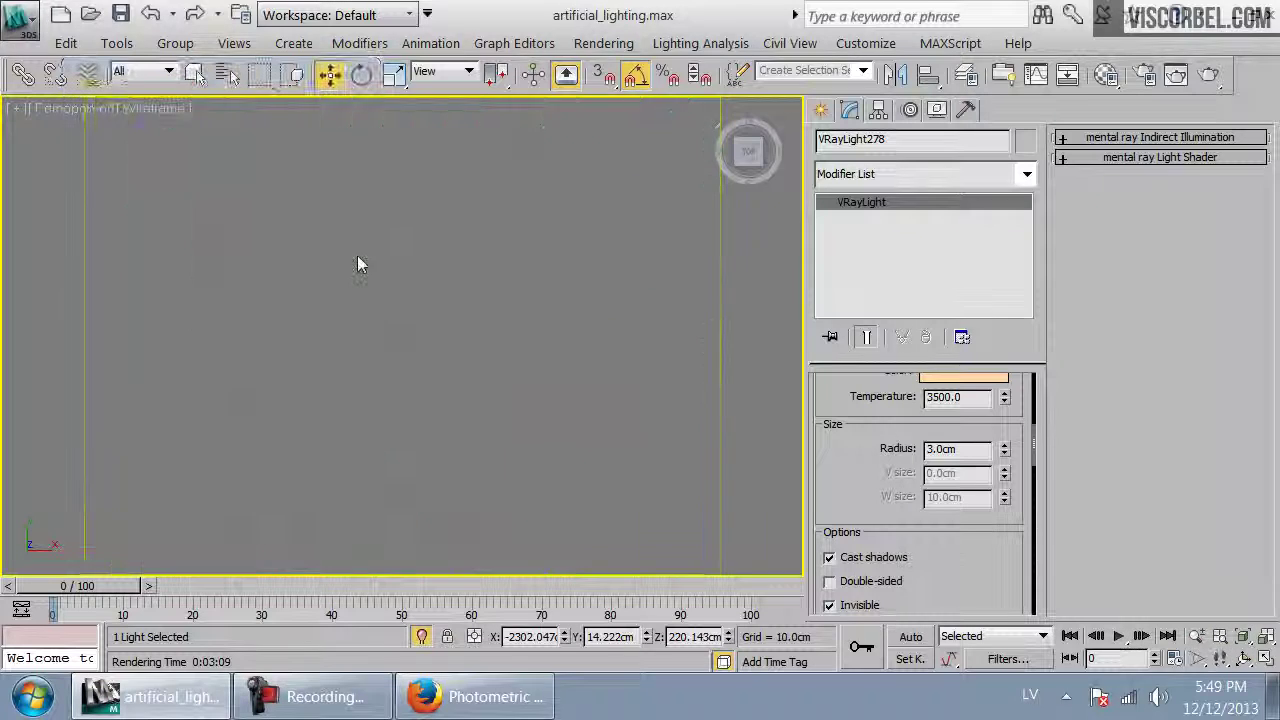